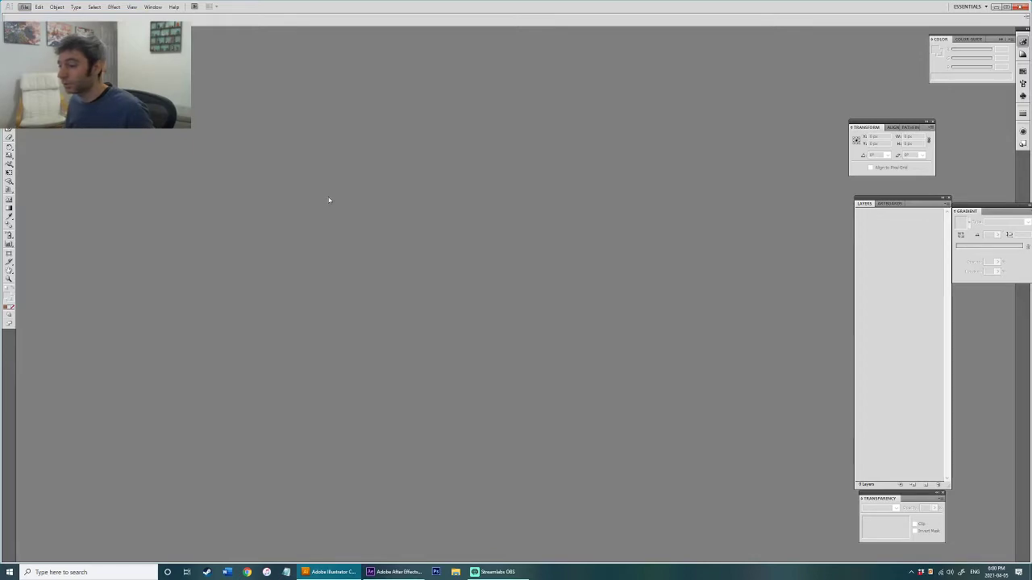
# Step: Create a new 1920 × 1080 px RGB document and save it as Monster_14_Lion in Adobe Illustrator format
pyautogui.hotkey('ctrl', 'n')
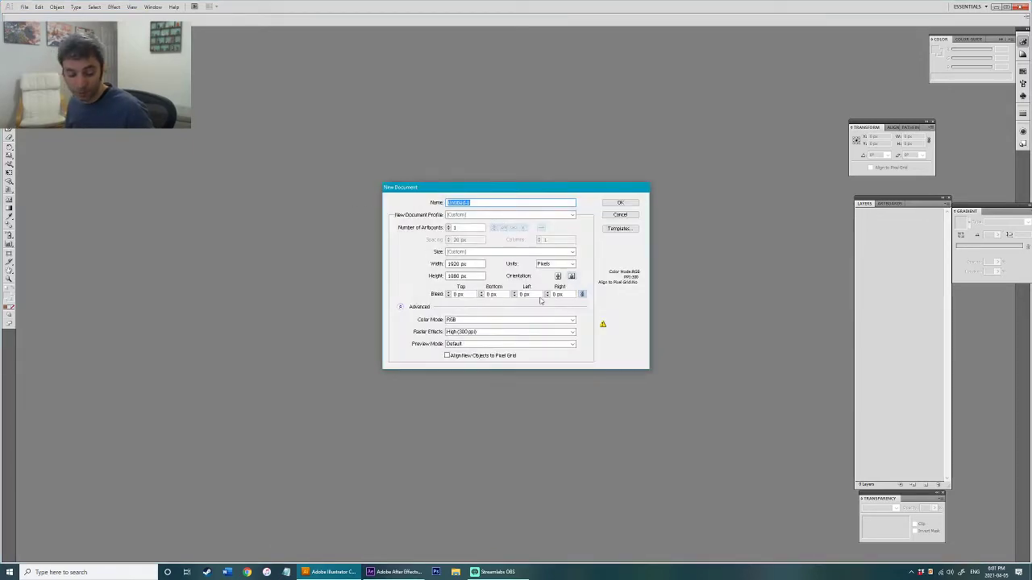
pyautogui.click(628, 205)
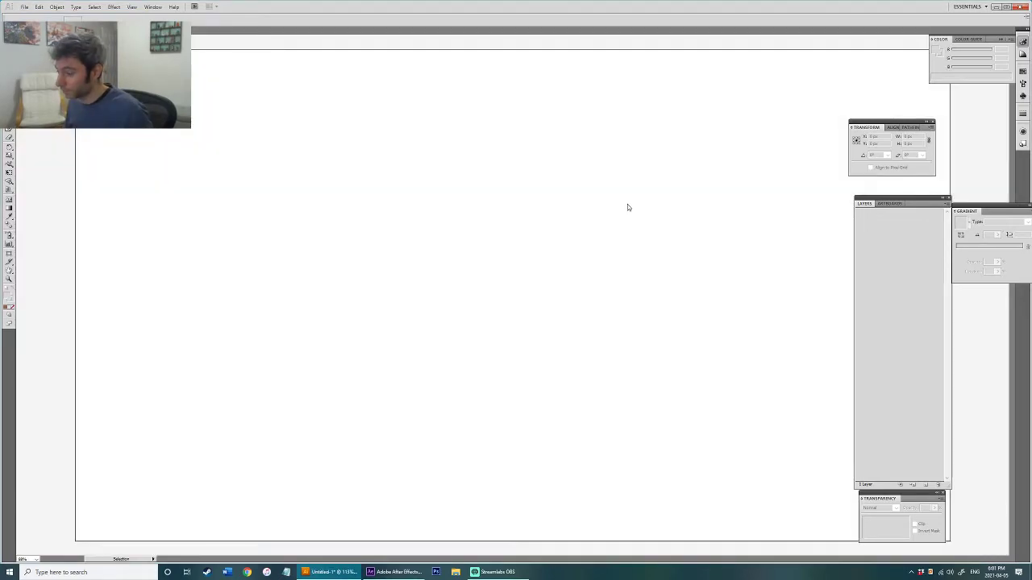
pyautogui.hotkey('ctrl', 's')
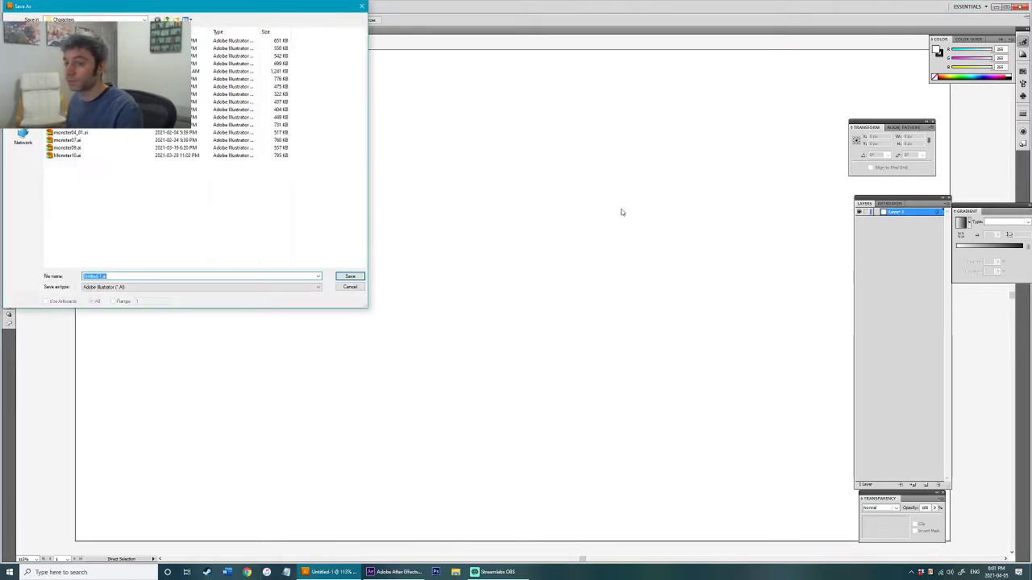
pyautogui.write('Mons')
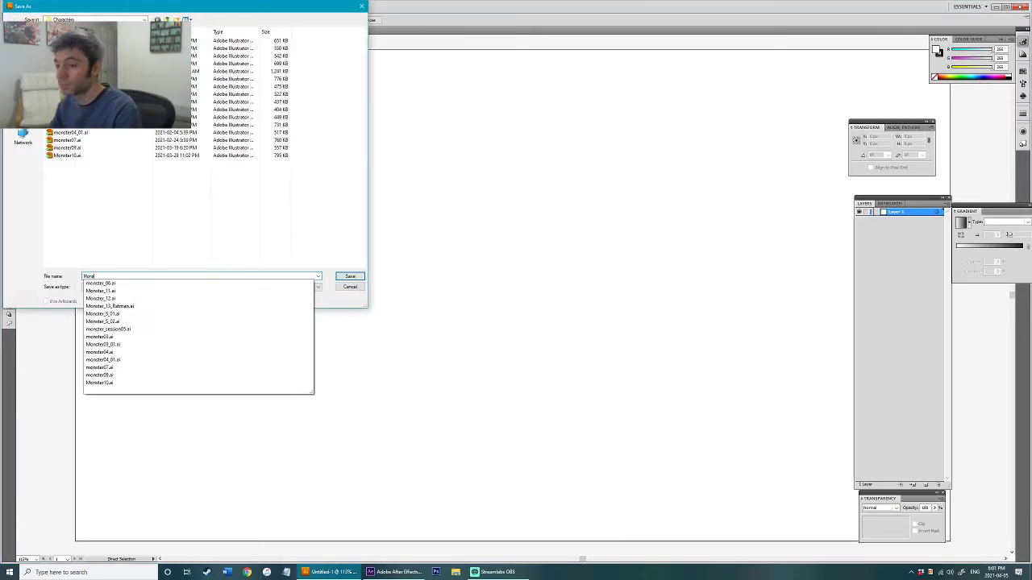
pyautogui.write('ter_')
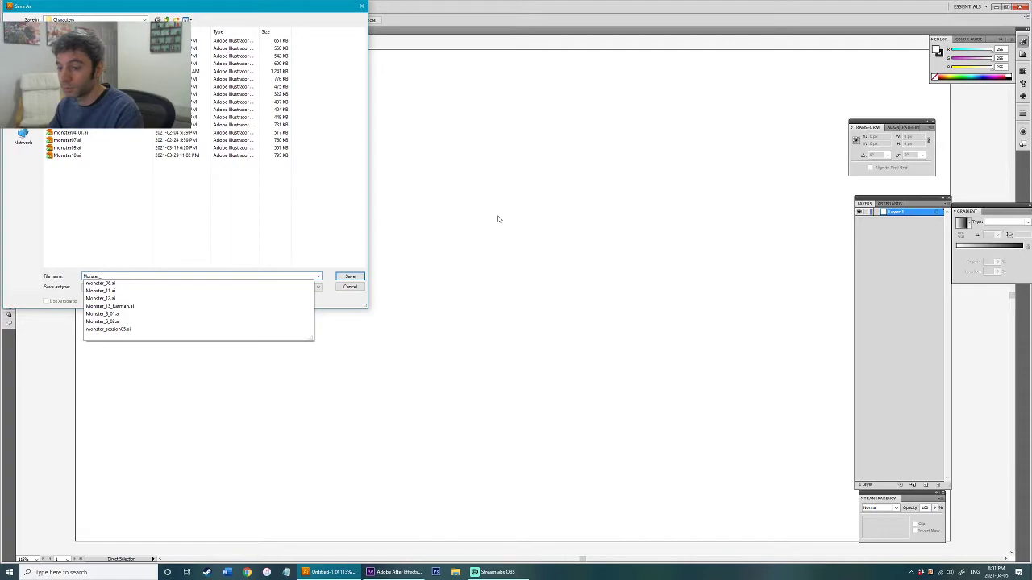
pyautogui.write('14_Lion')
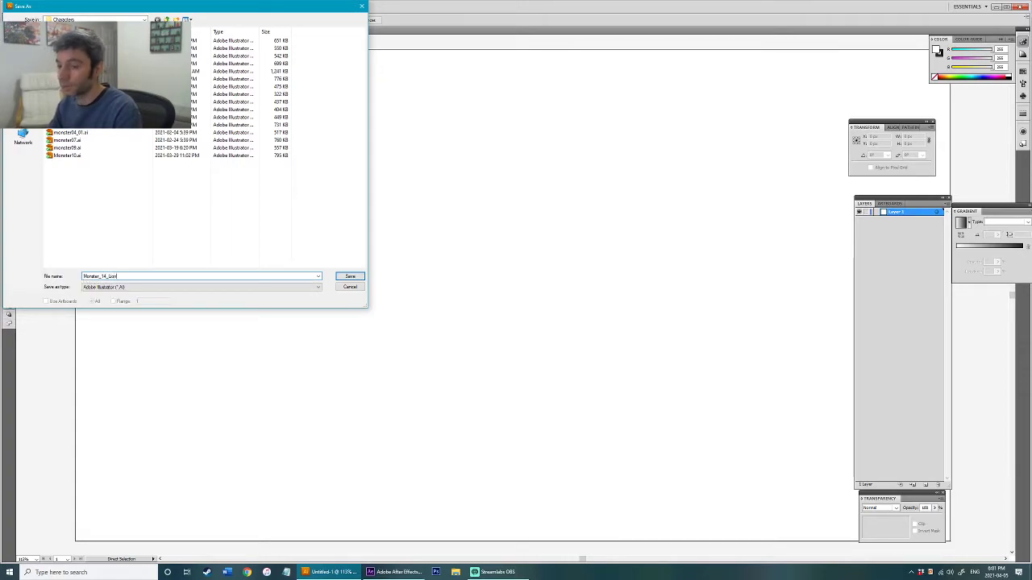
pyautogui.press('Return')
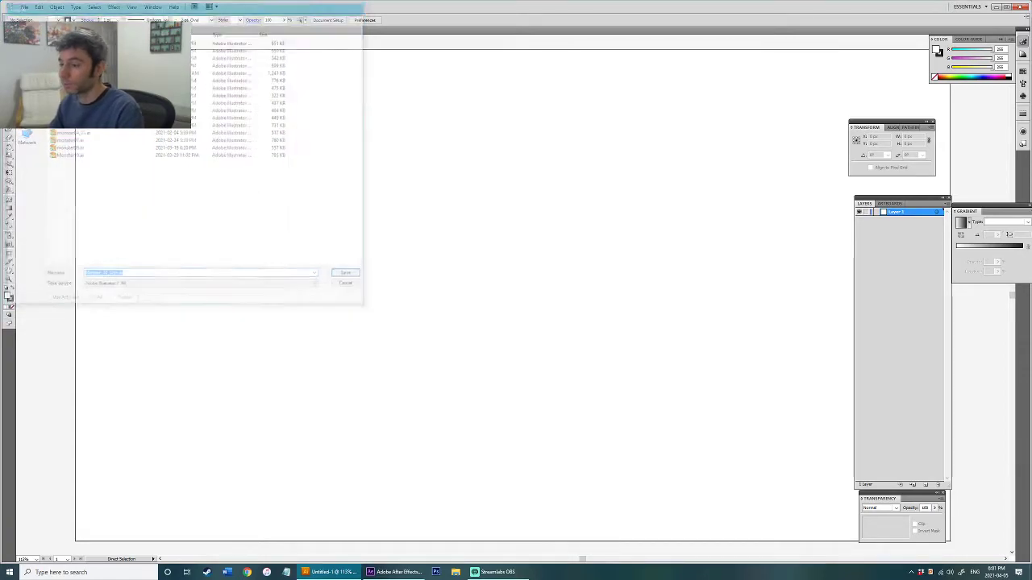
pyautogui.click(606, 186)
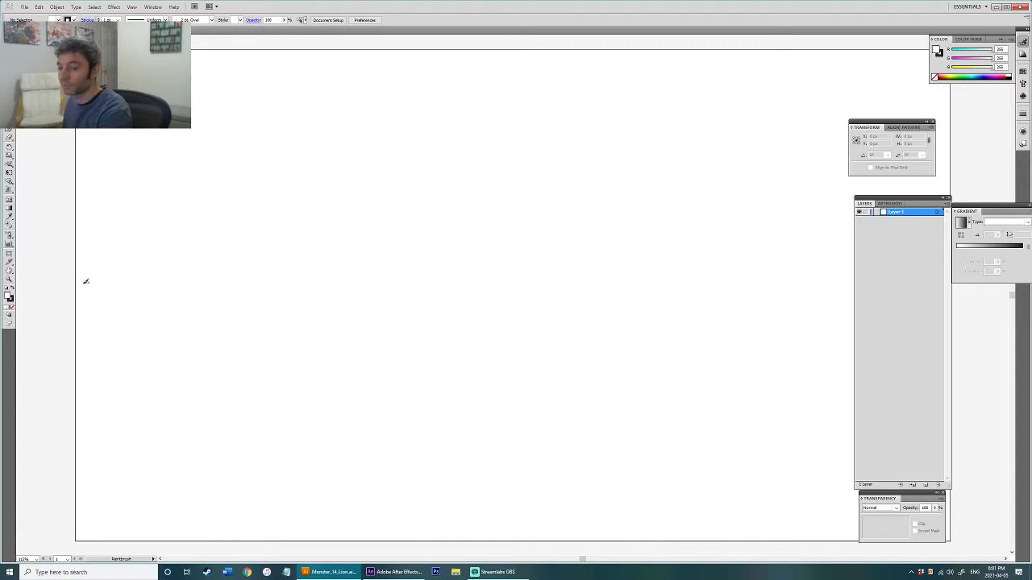
# Step: Set the Paintbrush stroke colour to crimson, RGB 232, 7, 72
pyautogui.doubleClick(10, 297)
pyautogui.click(511, 245)
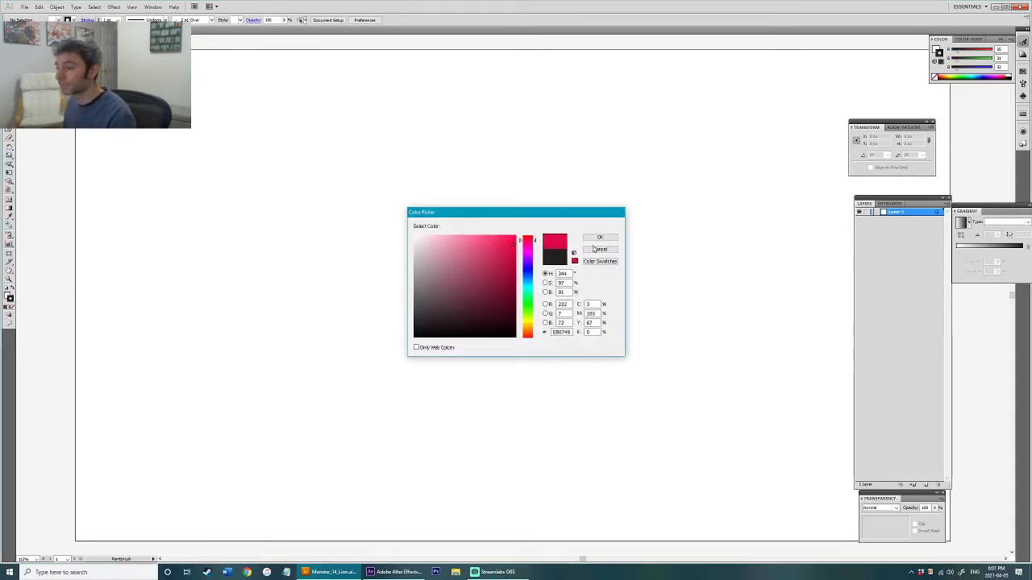
pyautogui.click(599, 237)
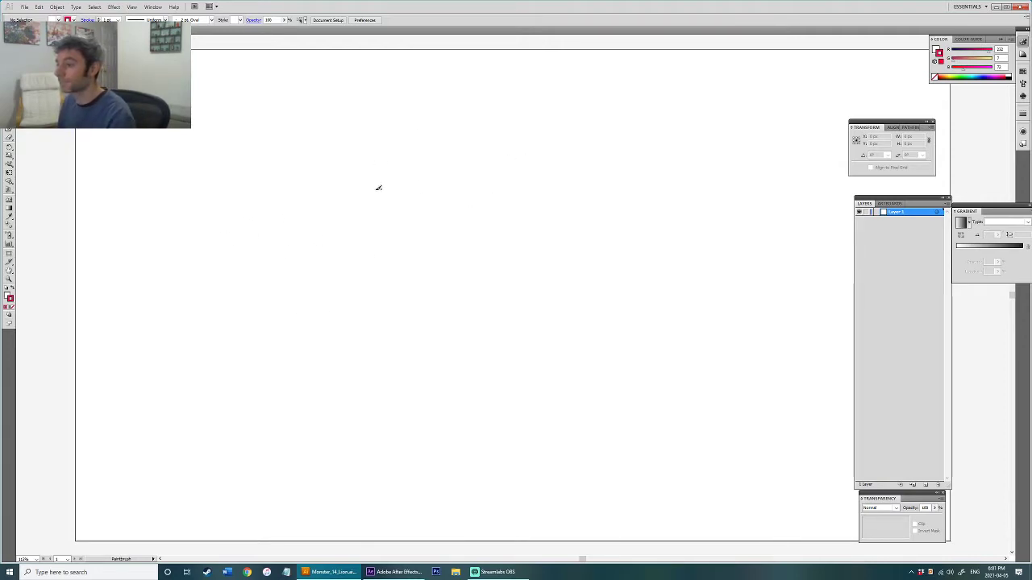
pyautogui.moveTo(458, 114)
pyautogui.mouseDown()
pyautogui.moveTo(407, 144)
pyautogui.moveTo(375, 181)
pyautogui.moveTo(364, 222)
pyautogui.moveTo(445, 299)
pyautogui.moveTo(470, 308)
pyautogui.moveTo(534, 287)
pyautogui.moveTo(551, 242)
pyautogui.moveTo(553, 179)
pyautogui.moveTo(520, 122)
pyautogui.moveTo(480, 114)
pyautogui.mouseUp()
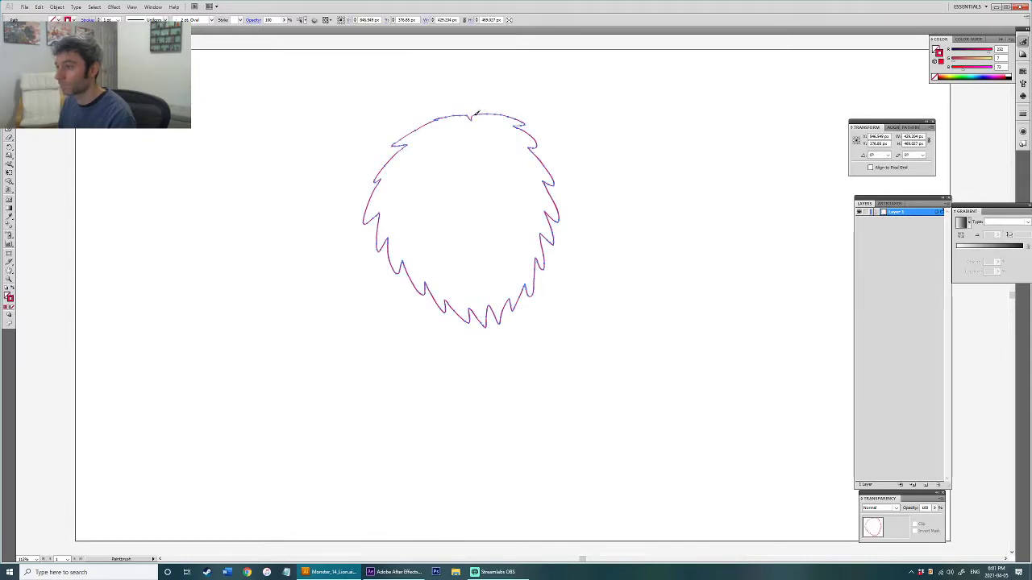
pyautogui.click(471, 106)
pyautogui.click(449, 116)
pyautogui.press('b')
pyautogui.moveTo(454, 115); pyautogui.dragTo(412, 133)
pyautogui.press('v')
pyautogui.click(444, 99)
pyautogui.hotkey('ctrl', 'a')
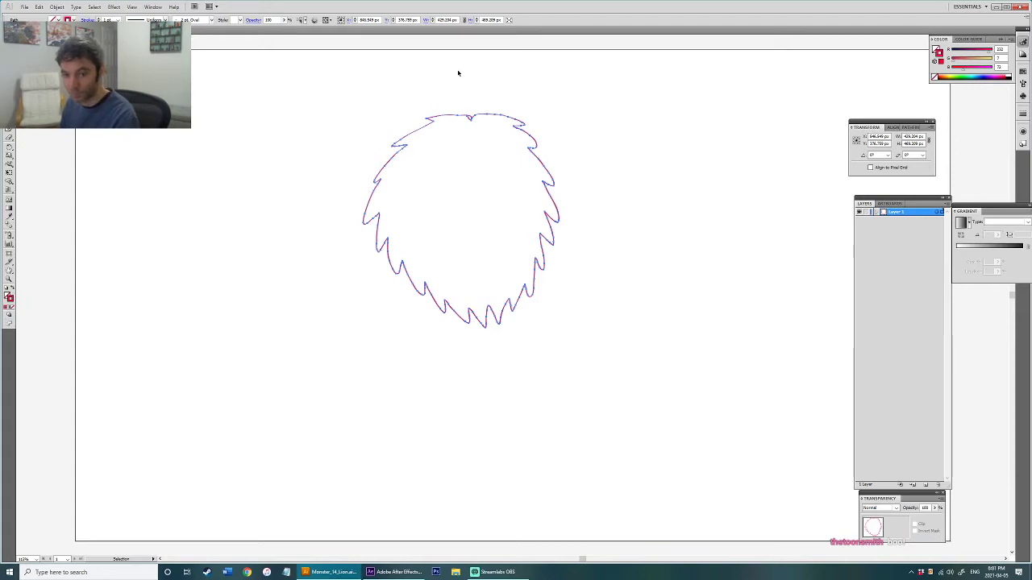
pyautogui.press('Delete')
# Step: Paint a tall, jagged oval outline for the lion's mane on the artboard, with pointed tufts all the way around
pyautogui.press('b')
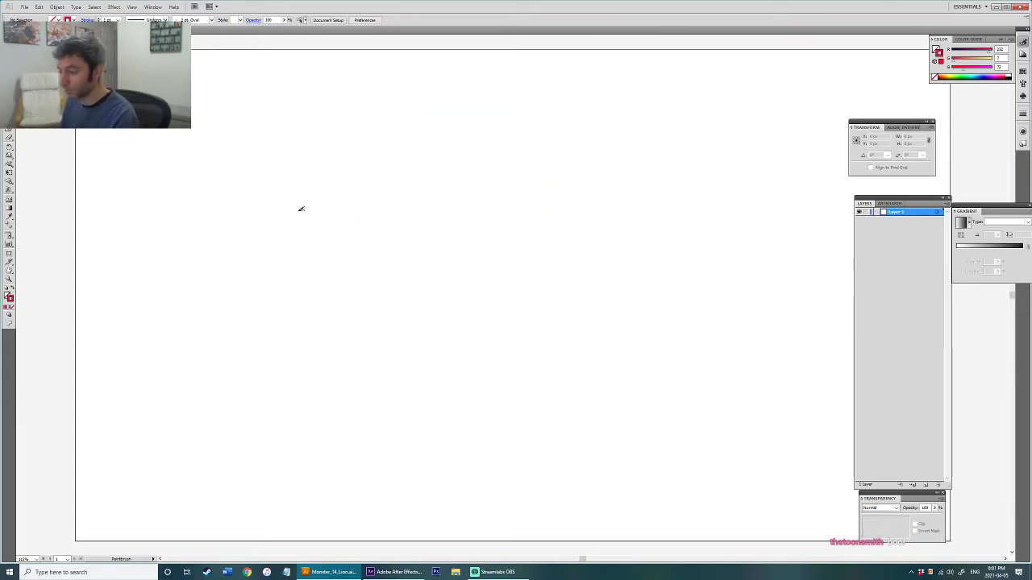
pyautogui.moveTo(450, 123); pyautogui.dragTo(403, 123)
pyautogui.moveTo(357, 161)
pyautogui.mouseDown()
pyautogui.moveTo(332, 216)
pyautogui.moveTo(358, 233)
pyautogui.mouseUp()
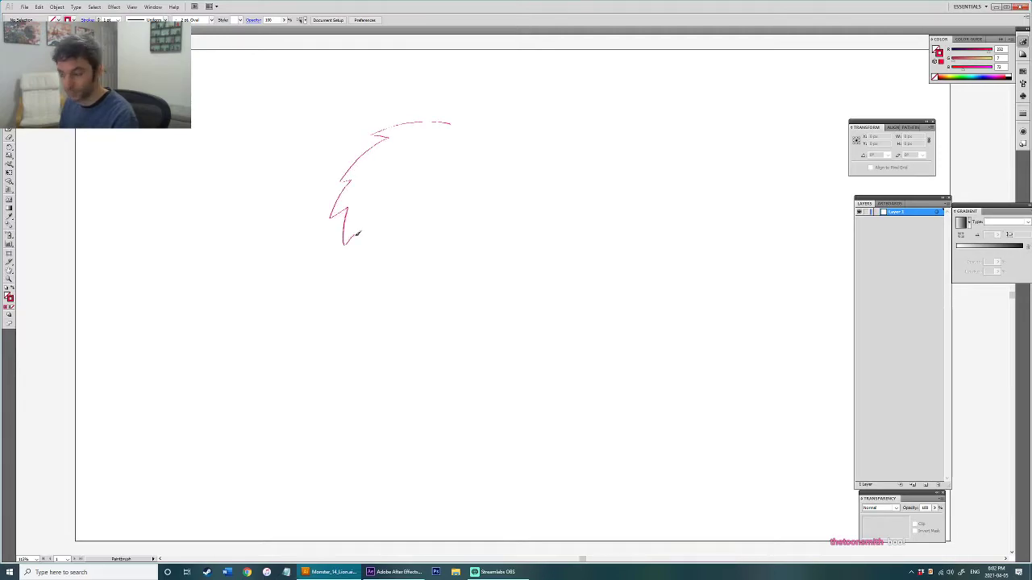
pyautogui.moveTo(375, 297)
pyautogui.mouseDown()
pyautogui.moveTo(440, 355)
pyautogui.moveTo(466, 337)
pyautogui.moveTo(484, 360)
pyautogui.moveTo(503, 322)
pyautogui.moveTo(513, 337)
pyautogui.moveTo(520, 296)
pyautogui.moveTo(529, 299)
pyautogui.moveTo(533, 241)
pyautogui.mouseUp()
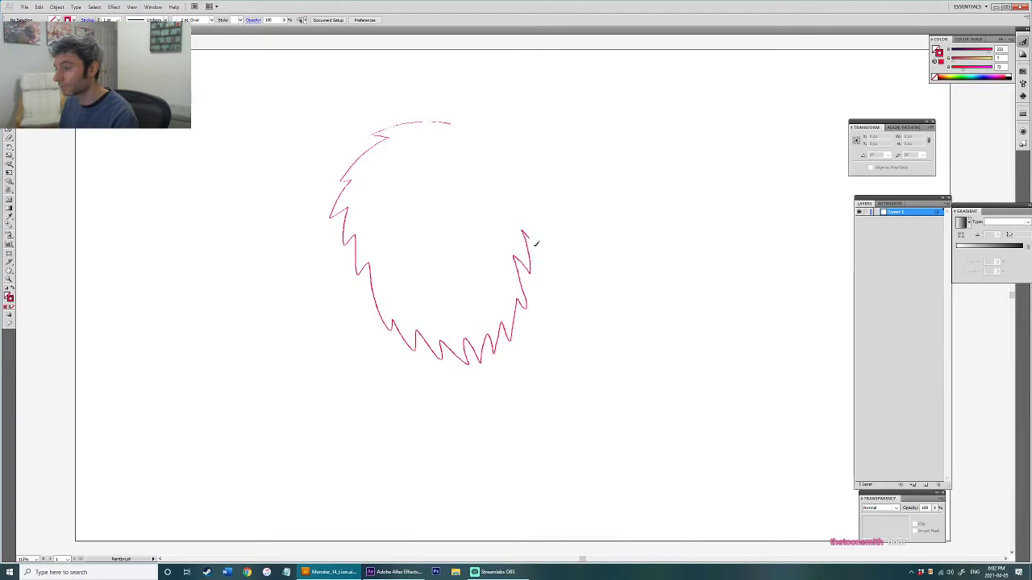
pyautogui.moveTo(534, 202)
pyautogui.mouseDown()
pyautogui.moveTo(514, 170)
pyautogui.moveTo(531, 178)
pyautogui.moveTo(501, 148)
pyautogui.moveTo(519, 141)
pyautogui.moveTo(482, 129)
pyautogui.moveTo(497, 115)
pyautogui.moveTo(452, 122)
pyautogui.mouseUp()
# Step: Rotate the whole mane outline slightly clockwise and deselect it
pyautogui.press('v')
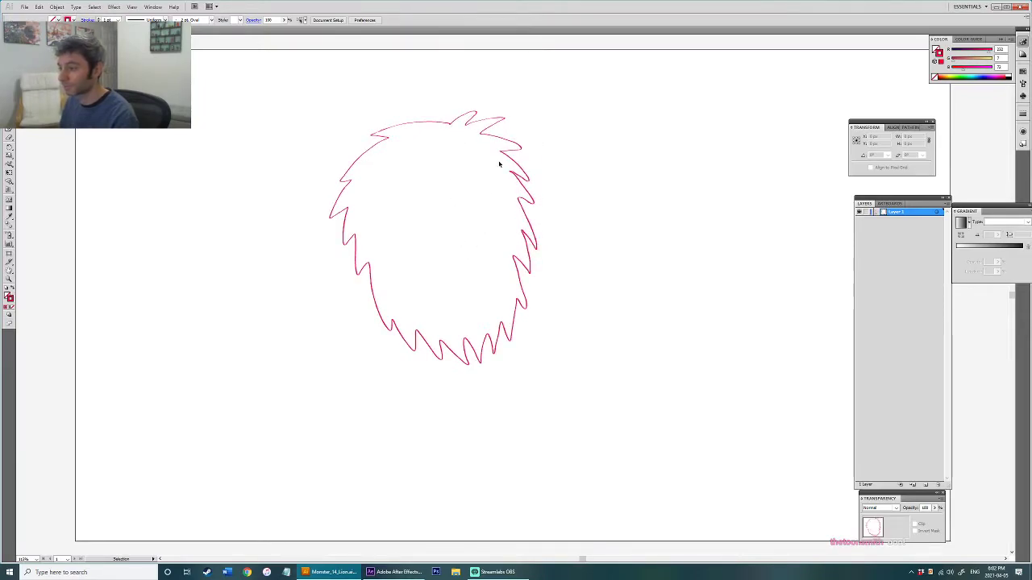
pyautogui.hotkey('ctrl', 'a')
pyautogui.moveTo(541, 108); pyautogui.dragTo(546, 113)
pyautogui.click(558, 141)
pyautogui.press('a')
pyautogui.press('v')
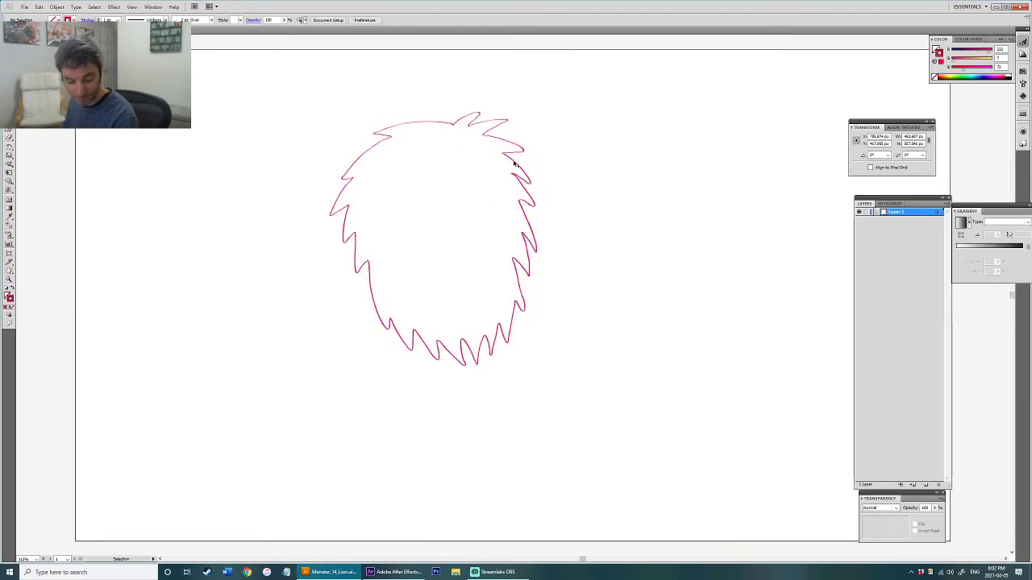
# Step: Sketch two rounded ears on the upper sides of the mane, each with an inner curve and zigzag fur tufts
pyautogui.scroll(2, 460, 204)
pyautogui.press('space')
pyautogui.moveTo(428, 170); pyautogui.dragTo(466, 232)
pyautogui.press('b')
pyautogui.moveTo(357, 146)
pyautogui.mouseDown()
pyautogui.moveTo(307, 144)
pyautogui.moveTo(324, 191)
pyautogui.mouseUp()
pyautogui.moveTo(551, 144)
pyautogui.mouseDown()
pyautogui.moveTo(594, 157)
pyautogui.moveTo(548, 180)
pyautogui.mouseUp()
pyautogui.hotkey('ctrl', 'z')
pyautogui.hotkey('ctrl', 'shift', 'z')
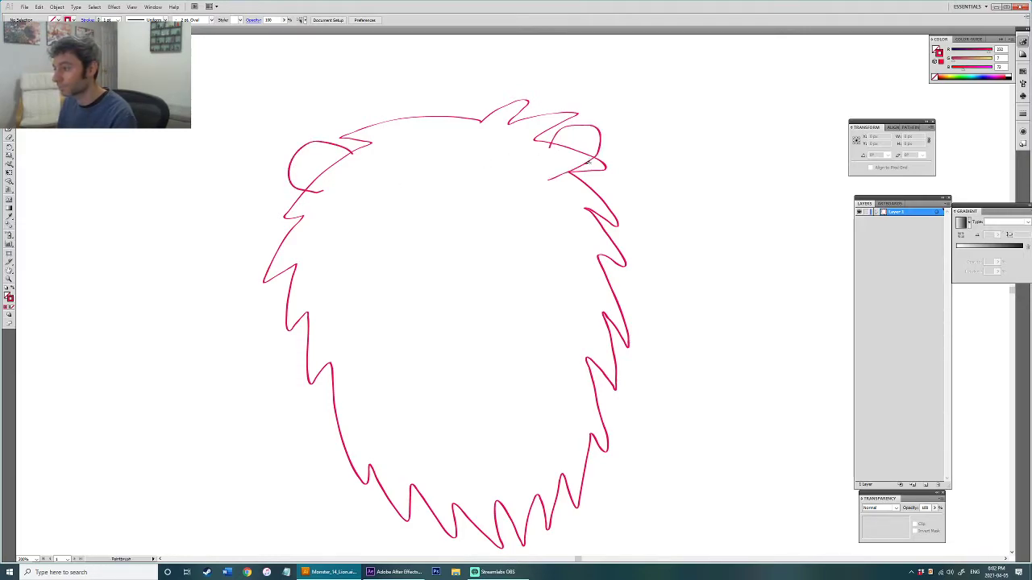
pyautogui.moveTo(340, 158)
pyautogui.mouseDown()
pyautogui.moveTo(319, 181)
pyautogui.moveTo(341, 157)
pyautogui.mouseUp()
pyautogui.moveTo(553, 147); pyautogui.dragTo(590, 141)
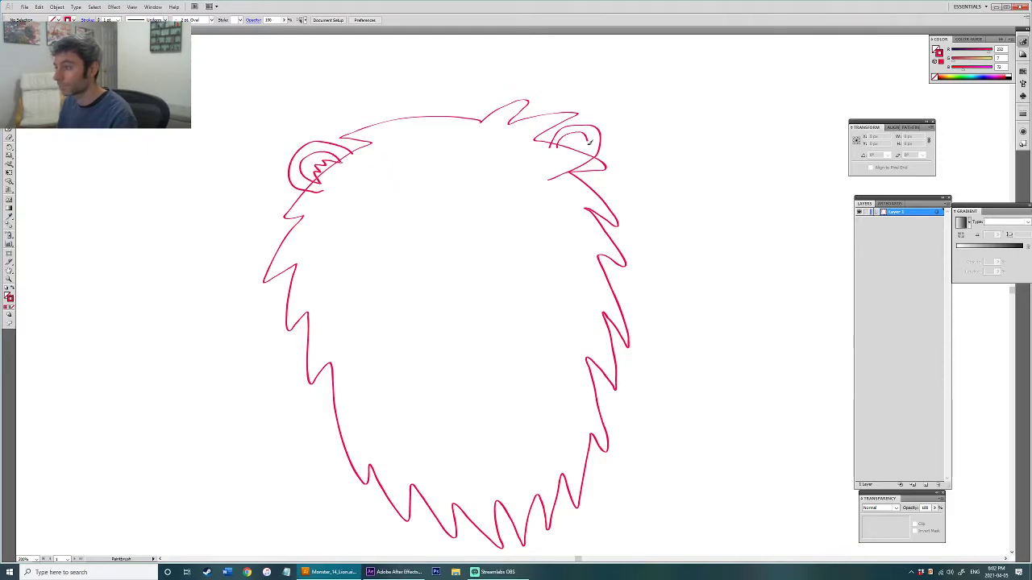
# Step: Sketch the face inside the mane with a wide rounded forehead and narrow long muzzle, plus two spiky brow tufts across its top edge
pyautogui.moveTo(453, 221); pyautogui.dragTo(502, 207)
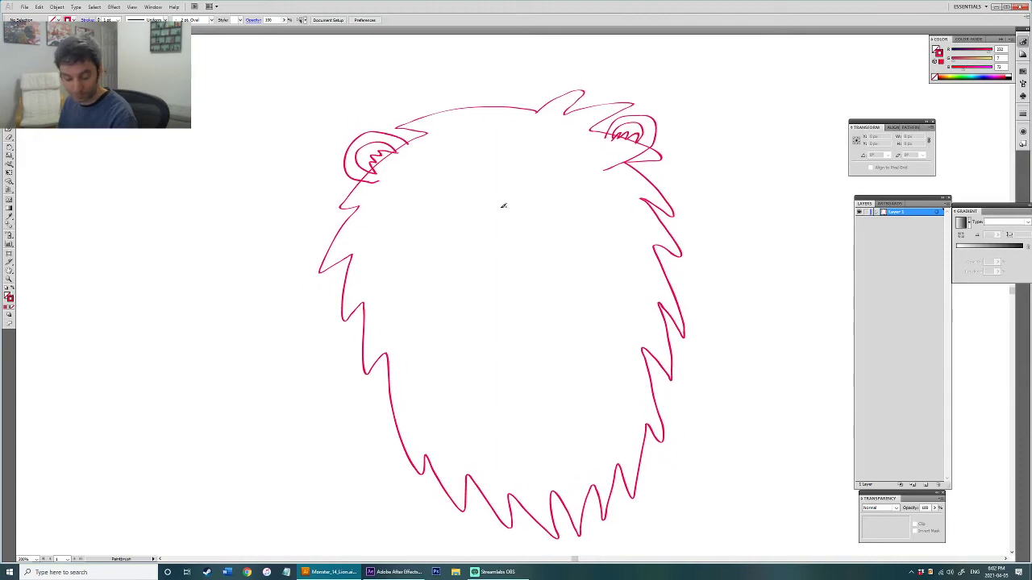
pyautogui.moveTo(430, 255)
pyautogui.mouseDown()
pyautogui.moveTo(439, 294)
pyautogui.moveTo(491, 300)
pyautogui.moveTo(520, 395)
pyautogui.moveTo(582, 389)
pyautogui.moveTo(577, 345)
pyautogui.mouseUp()
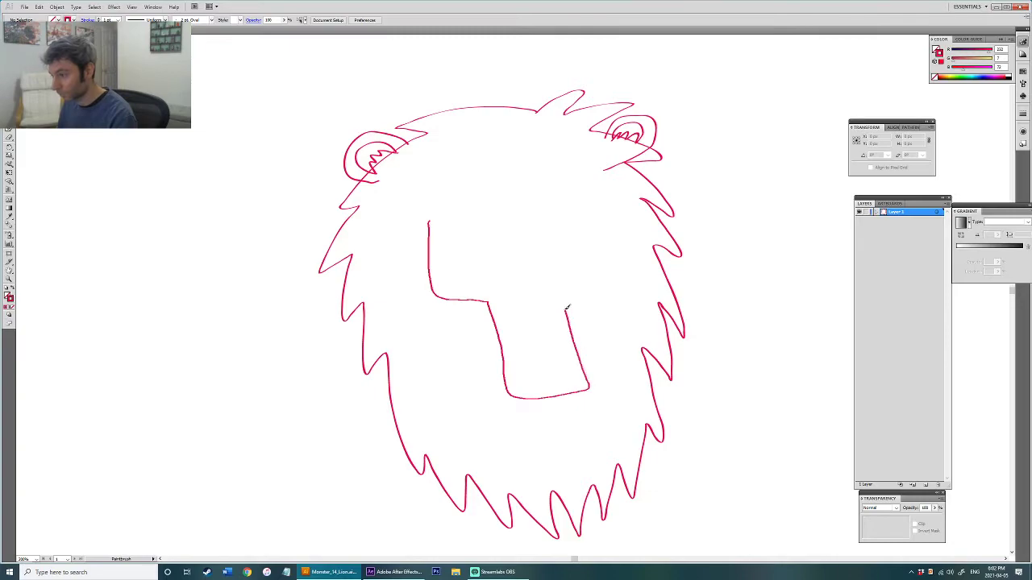
pyautogui.moveTo(590, 268)
pyautogui.mouseDown()
pyautogui.moveTo(576, 192)
pyautogui.moveTo(537, 209)
pyautogui.moveTo(517, 198)
pyautogui.moveTo(509, 221)
pyautogui.moveTo(489, 206)
pyautogui.moveTo(483, 227)
pyautogui.moveTo(458, 210)
pyautogui.moveTo(428, 222)
pyautogui.mouseUp()
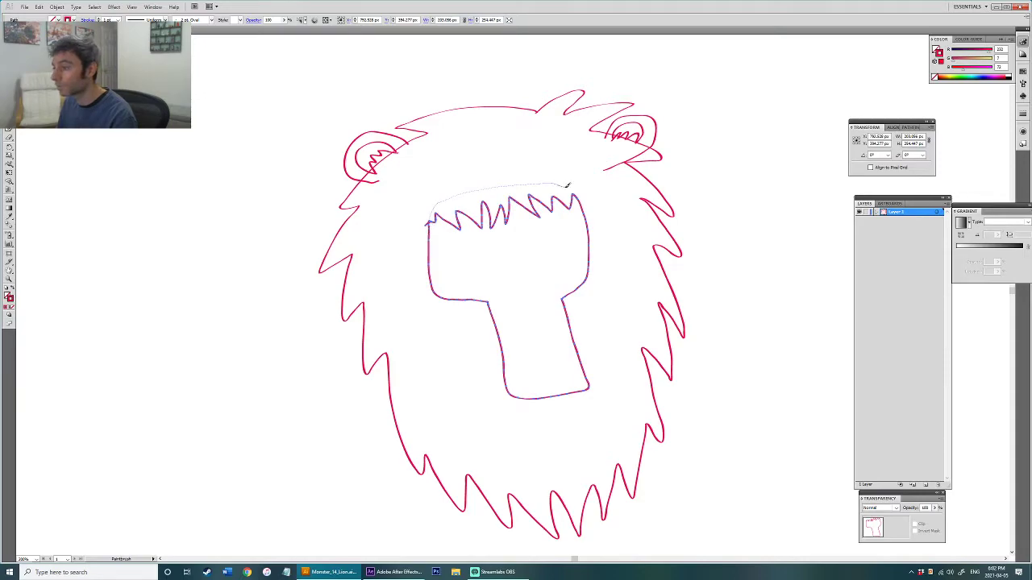
pyautogui.hotkey('ctrl', 'z')
pyautogui.moveTo(494, 179)
pyautogui.mouseDown()
pyautogui.moveTo(471, 220)
pyautogui.moveTo(473, 191)
pyautogui.moveTo(450, 181)
pyautogui.mouseUp()
pyautogui.moveTo(537, 181)
pyautogui.mouseDown()
pyautogui.moveTo(553, 211)
pyautogui.moveTo(563, 174)
pyautogui.moveTo(529, 160)
pyautogui.mouseUp()
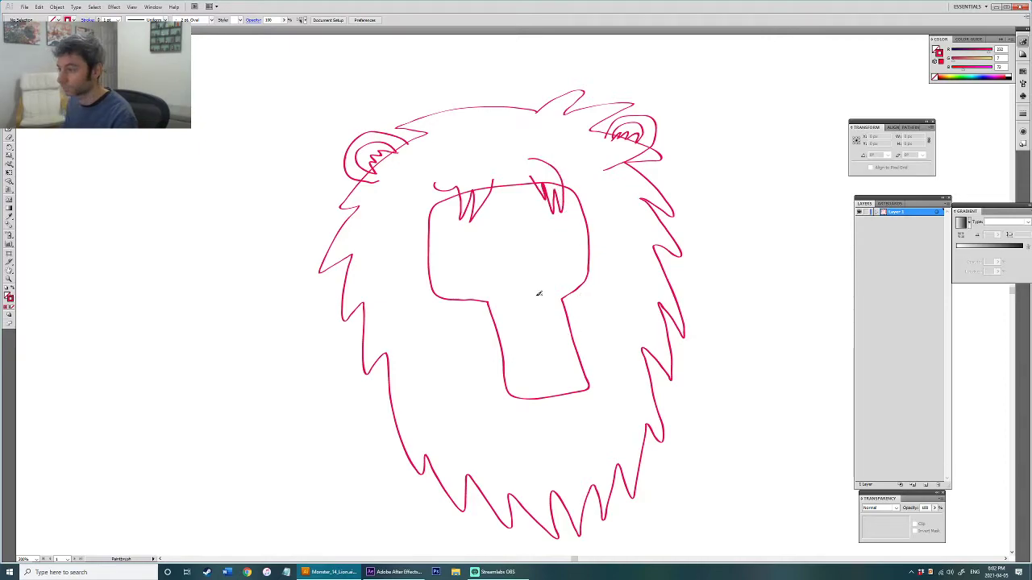
# Step: Draw an almond-shaped eye with a round iris and a vertical slit pupil on the left half of the face
pyautogui.scroll(2, 493, 239)
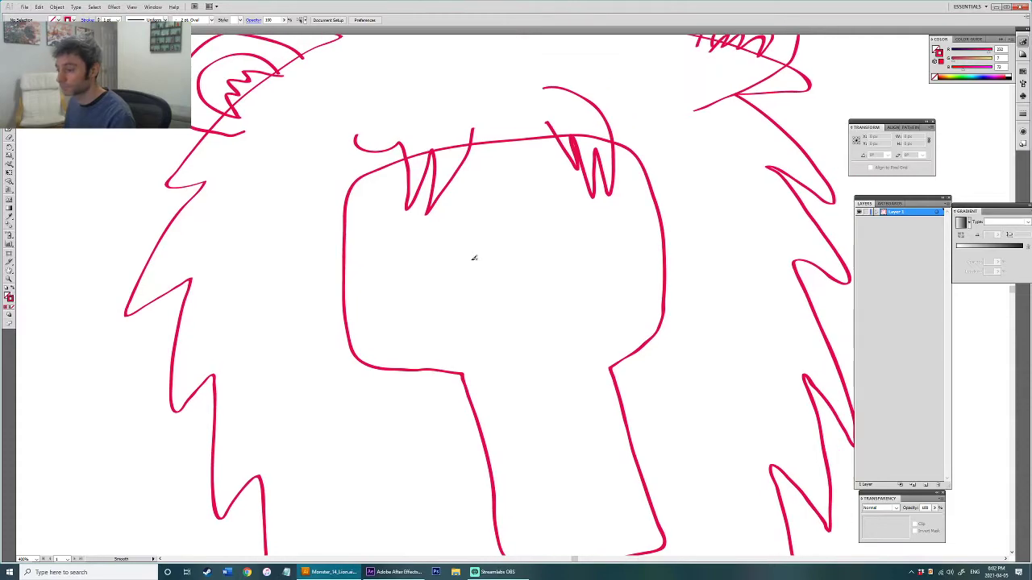
pyautogui.moveTo(481, 250)
pyautogui.mouseDown()
pyautogui.moveTo(467, 270)
pyautogui.moveTo(376, 293)
pyautogui.moveTo(466, 280)
pyautogui.moveTo(401, 276)
pyautogui.moveTo(445, 274)
pyautogui.moveTo(424, 263)
pyautogui.moveTo(424, 299)
pyautogui.moveTo(427, 268)
pyautogui.moveTo(428, 277)
pyautogui.mouseUp()
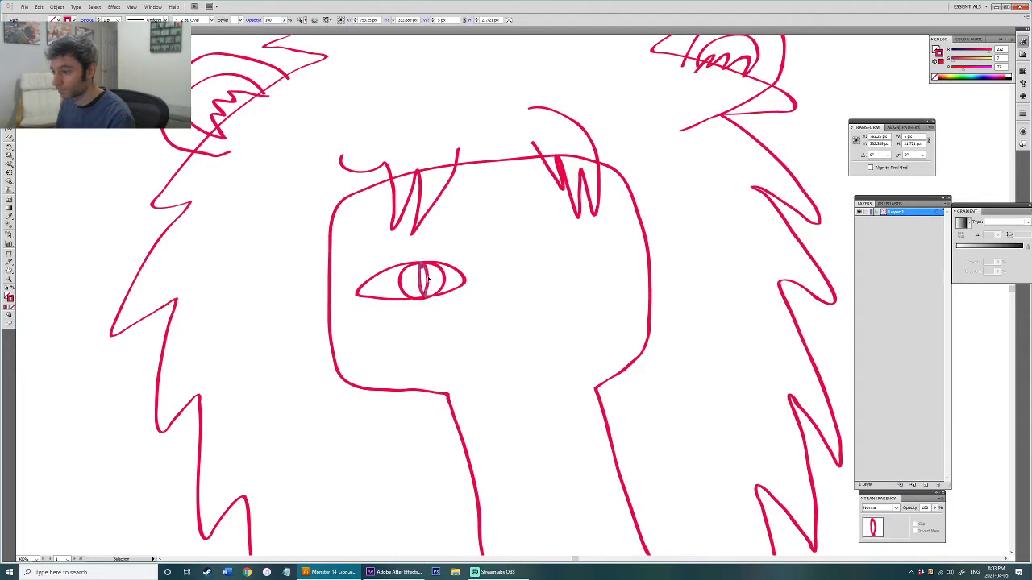
pyautogui.moveTo(422, 262); pyautogui.dragTo(428, 280)
pyautogui.press('v')
pyautogui.click(534, 230)
# Step: Draw a small flat oval nose where the muzzle meets the forehead, close to the muzzle's right edge
pyautogui.moveTo(543, 342); pyautogui.dragTo(492, 284)
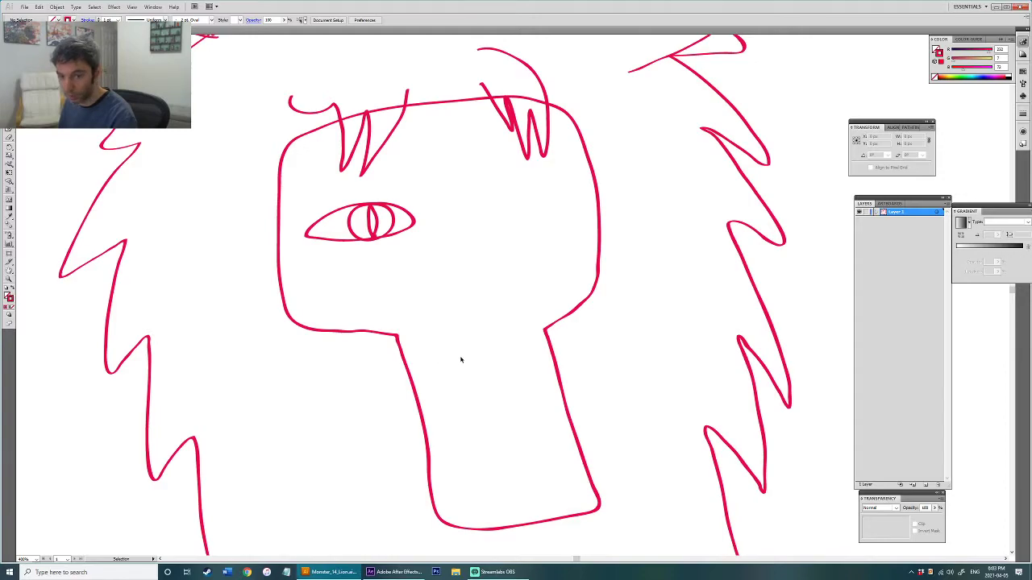
pyautogui.press('b')
pyautogui.moveTo(518, 332)
pyautogui.mouseDown()
pyautogui.moveTo(467, 351)
pyautogui.moveTo(526, 353)
pyautogui.moveTo(538, 347)
pyautogui.moveTo(526, 337)
pyautogui.moveTo(545, 348)
pyautogui.moveTo(532, 354)
pyautogui.moveTo(530, 335)
pyautogui.moveTo(540, 347)
pyautogui.moveTo(519, 356)
pyautogui.moveTo(469, 354)
pyautogui.moveTo(489, 342)
pyautogui.moveTo(477, 307)
pyautogui.mouseUp()
pyautogui.keyDown('ctrl'); pyautogui.click(507, 371); pyautogui.keyUp('ctrl')
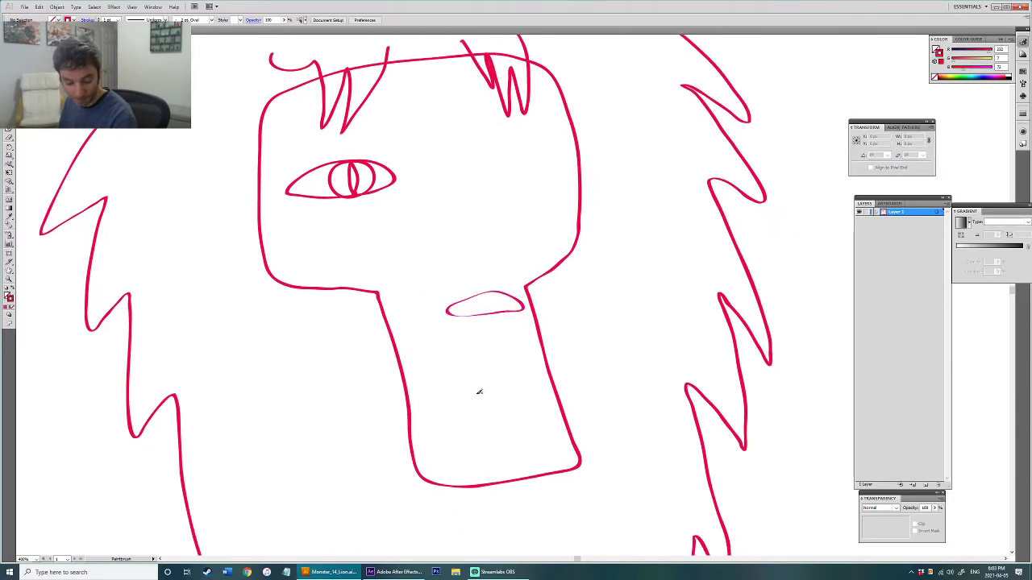
# Step: Draw a triangular mouth low on the muzzle, with zigzag teeth inside and a small curved crease at each corner
pyautogui.moveTo(458, 405)
pyautogui.mouseDown()
pyautogui.moveTo(487, 369)
pyautogui.moveTo(509, 381)
pyautogui.moveTo(483, 404)
pyautogui.mouseUp()
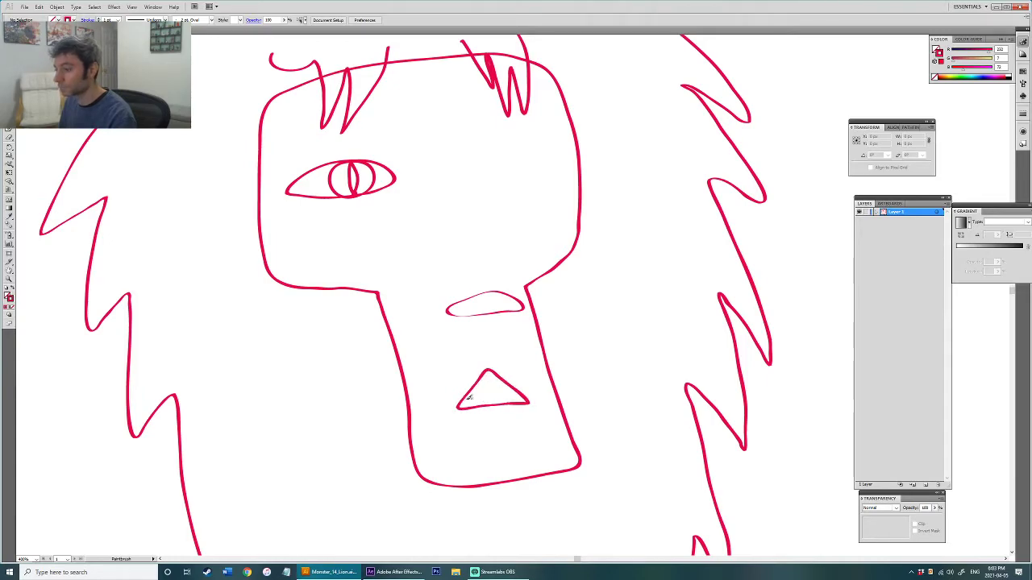
pyautogui.moveTo(454, 402); pyautogui.dragTo(499, 410)
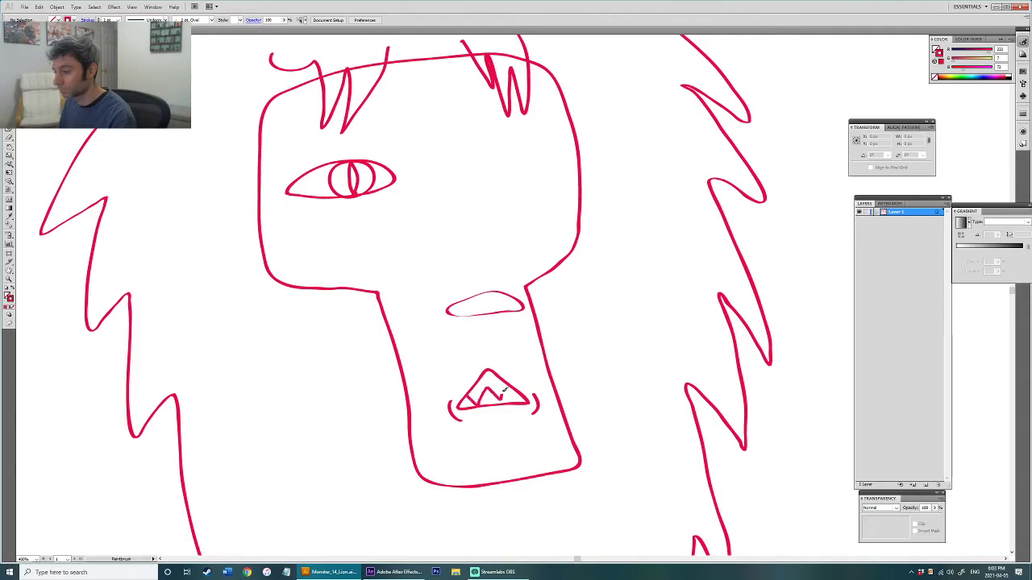
pyautogui.moveTo(520, 393); pyautogui.dragTo(526, 400)
pyautogui.moveTo(414, 88); pyautogui.dragTo(387, 187)
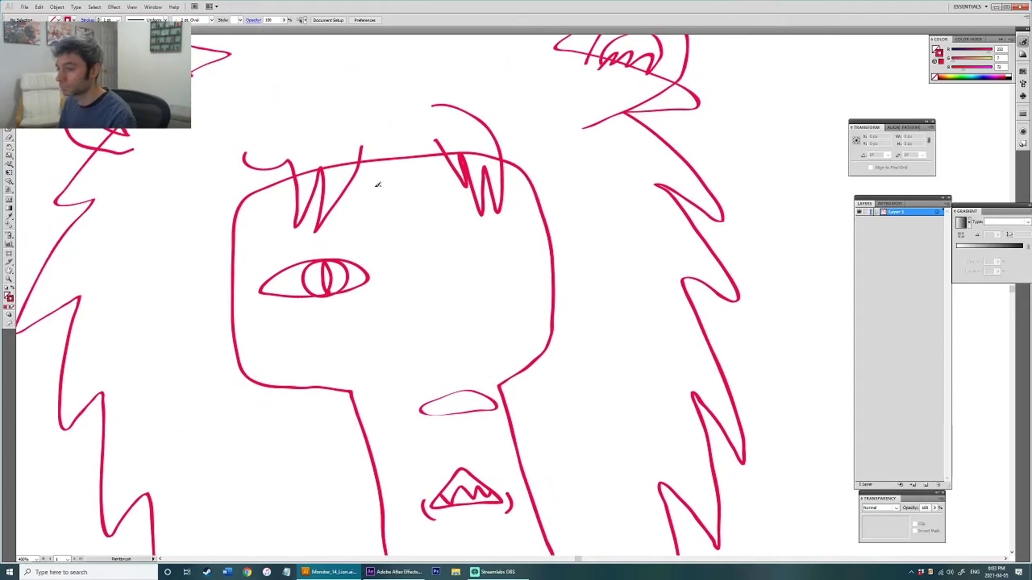
pyautogui.moveTo(212, 162)
pyautogui.mouseDown()
pyautogui.moveTo(388, 233)
pyautogui.moveTo(544, 258)
pyautogui.mouseUp()
pyautogui.hotkey('ctrl', 'z')
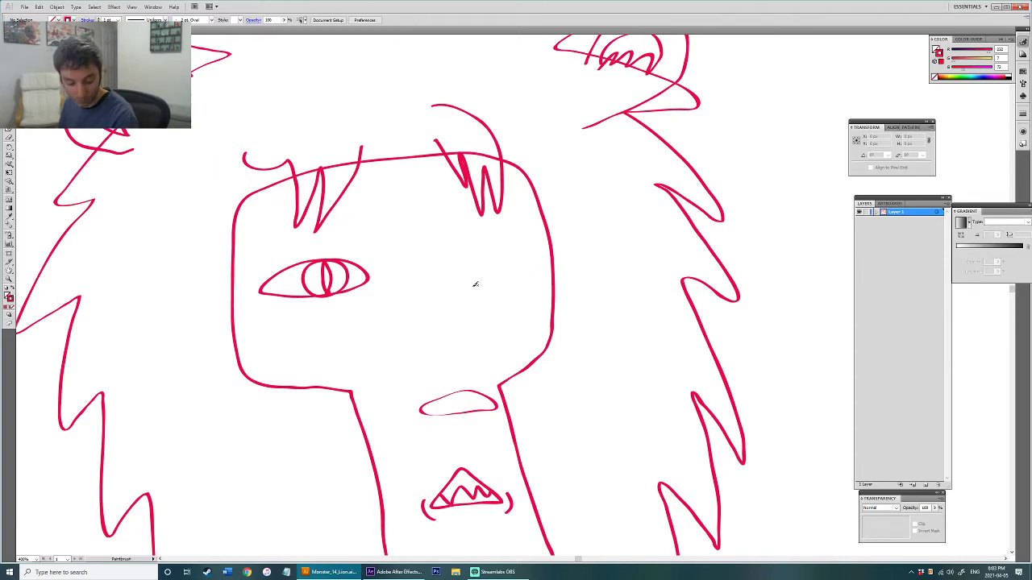
# Step: Draw an eye patch with a flat top and rounded bottom on the right half of the face, opposite the eye
pyautogui.moveTo(441, 262)
pyautogui.mouseDown()
pyautogui.moveTo(513, 296)
pyautogui.moveTo(525, 261)
pyautogui.moveTo(522, 238)
pyautogui.moveTo(439, 240)
pyautogui.moveTo(459, 247)
pyautogui.moveTo(466, 263)
pyautogui.moveTo(459, 239)
pyautogui.mouseUp()
pyautogui.hotkey('ctrl', 'j')
pyautogui.keyDown('ctrl'); pyautogui.click(448, 222); pyautogui.keyUp('ctrl')
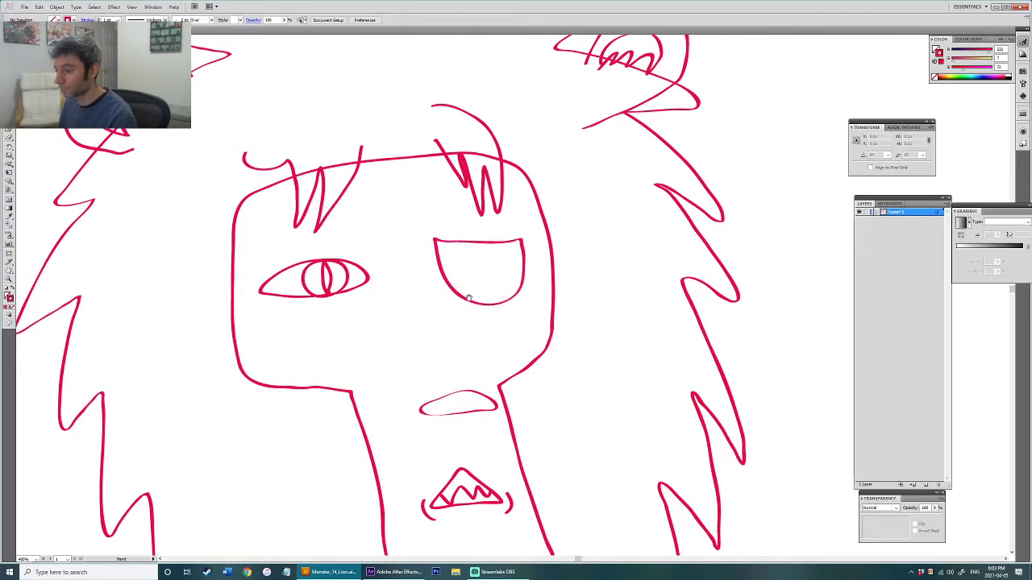
# Step: Draw an outlined X on the eye patch and a diagonal strap running up over the forehead and down past the cheek
pyautogui.moveTo(496, 392); pyautogui.dragTo(482, 371)
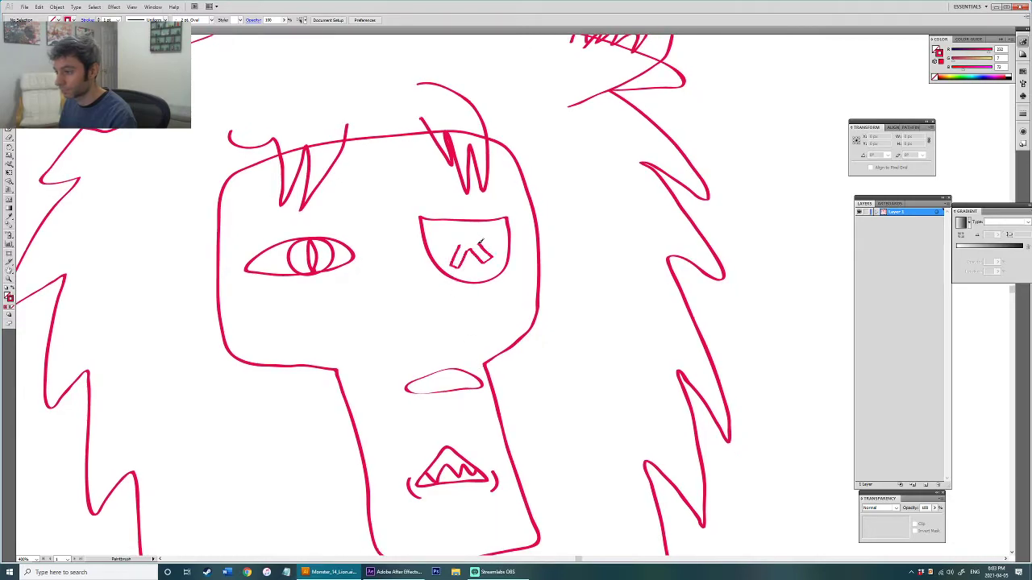
pyautogui.moveTo(478, 230)
pyautogui.mouseDown()
pyautogui.moveTo(461, 225)
pyautogui.moveTo(486, 259)
pyautogui.moveTo(432, 241)
pyautogui.moveTo(324, 167)
pyautogui.moveTo(331, 157)
pyautogui.mouseUp()
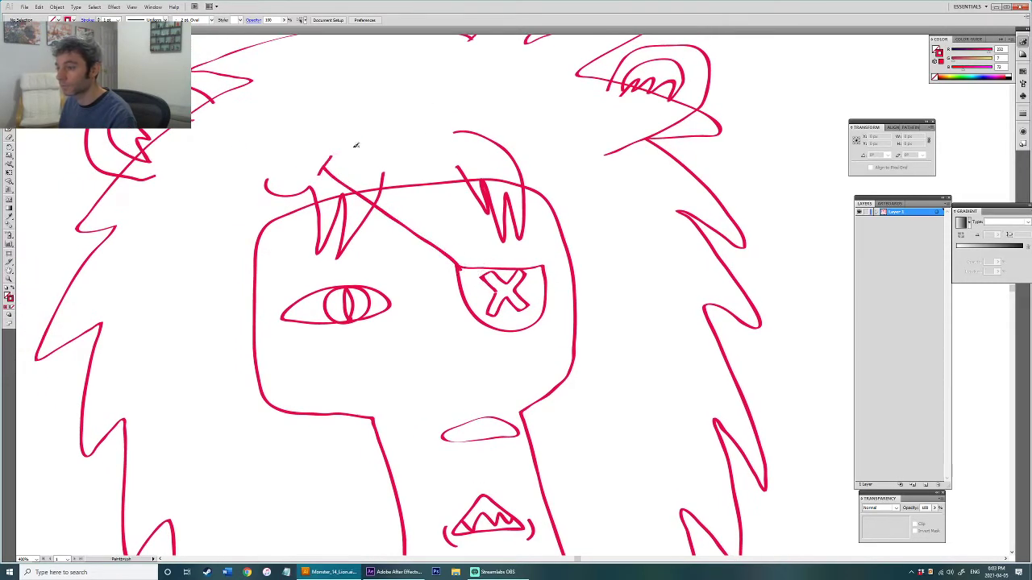
pyautogui.moveTo(545, 306)
pyautogui.mouseDown()
pyautogui.moveTo(619, 353)
pyautogui.moveTo(621, 373)
pyautogui.mouseUp()
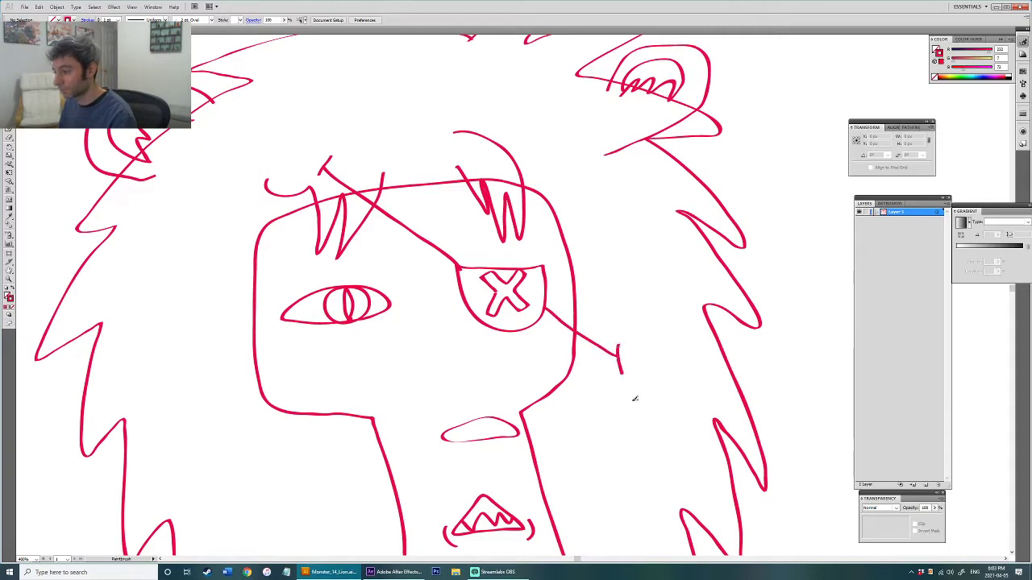
# Step: Draw a short curved crease beside each corner of the open eye
pyautogui.scroll(-2, 642, 200)
pyautogui.moveTo(649, 215); pyautogui.dragTo(585, 207)
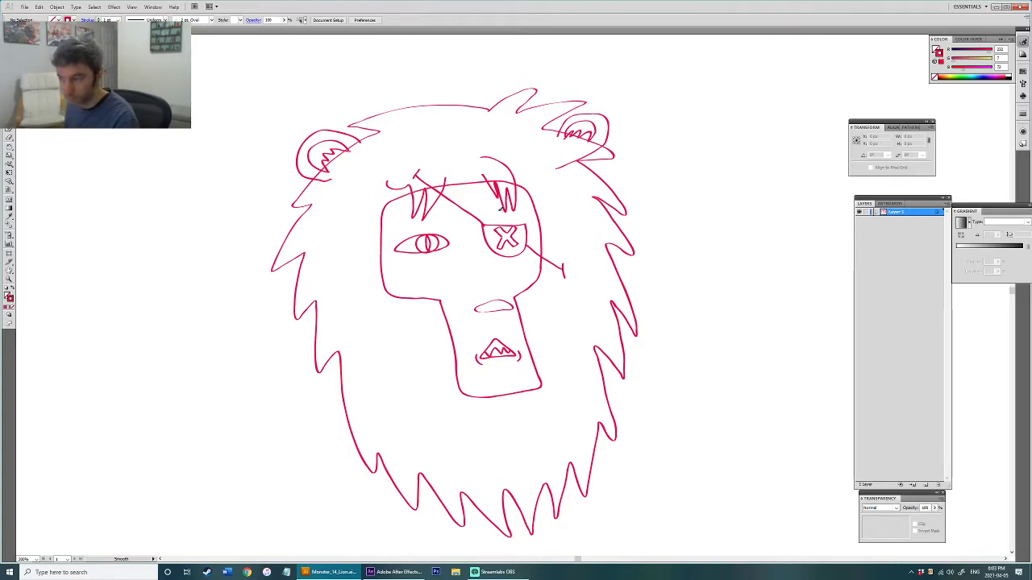
pyautogui.scroll(4, 429, 219)
pyautogui.moveTo(463, 243); pyautogui.dragTo(443, 228)
pyautogui.press('v')
pyautogui.moveTo(501, 263); pyautogui.dragTo(399, 329)
pyautogui.press('e')
pyautogui.moveTo(521, 297); pyautogui.dragTo(496, 331)
pyautogui.moveTo(510, 288); pyautogui.dragTo(485, 291)
pyautogui.moveTo(473, 302); pyautogui.dragTo(491, 301)
pyautogui.hotkey('ctrl', 'shift', 'a')
pyautogui.press('b')
pyautogui.moveTo(289, 312)
pyautogui.mouseDown()
pyautogui.moveTo(284, 325)
pyautogui.moveTo(304, 348)
pyautogui.mouseUp()
pyautogui.moveTo(477, 260); pyautogui.dragTo(522, 315)
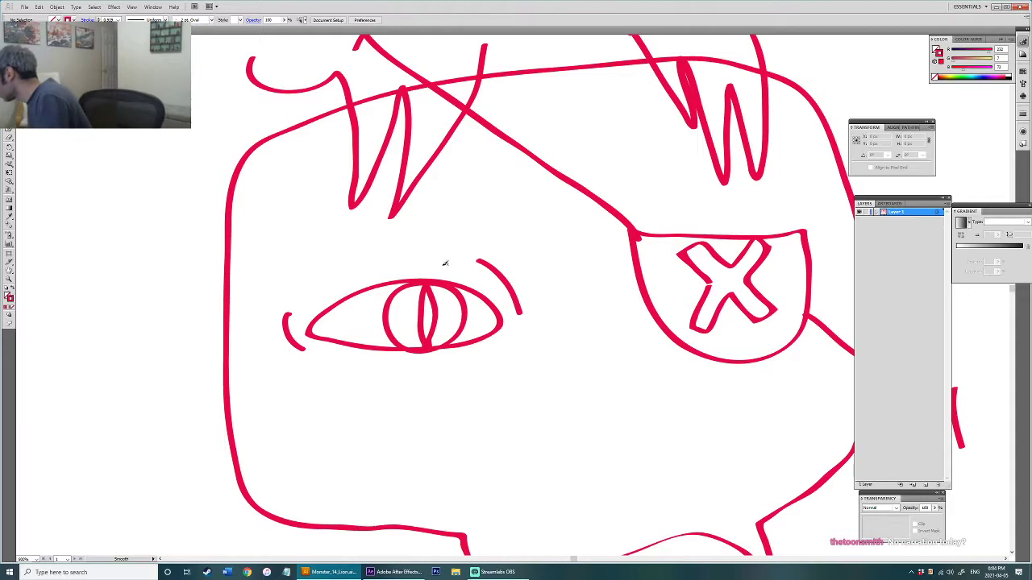
# Step: Draw a long curved bag line and a shorter line beneath the open eye
pyautogui.moveTo(318, 355)
pyautogui.mouseDown()
pyautogui.moveTo(431, 358)
pyautogui.moveTo(482, 333)
pyautogui.moveTo(484, 351)
pyautogui.moveTo(351, 380)
pyautogui.mouseUp()
pyautogui.hotkey('ctrl', 'z')
pyautogui.moveTo(482, 369); pyautogui.dragTo(451, 379)
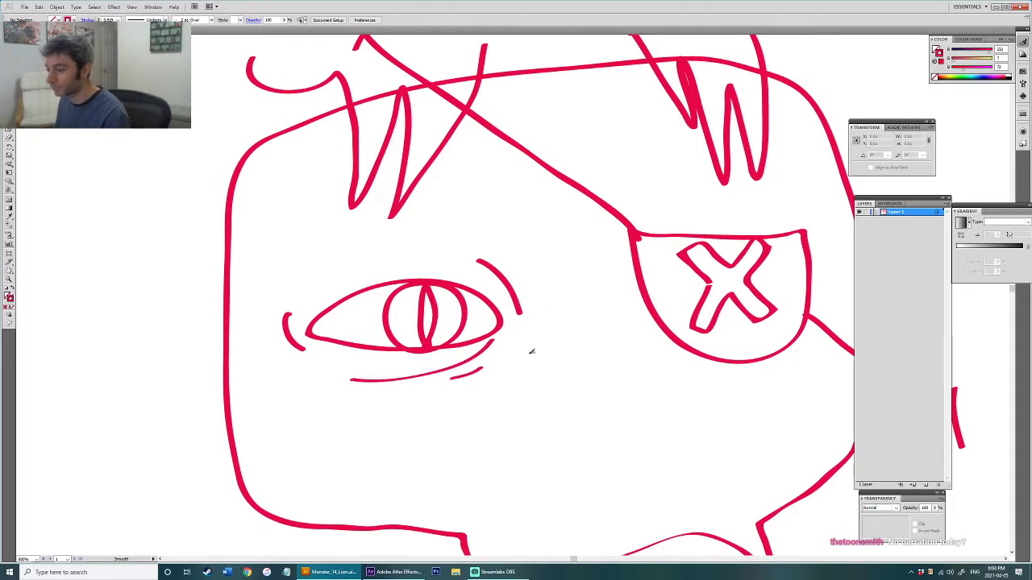
pyautogui.moveTo(559, 359); pyautogui.dragTo(470, 267)
pyautogui.keyDown('ctrl'); pyautogui.keyDown('alt'); pyautogui.click(515, 250); pyautogui.keyUp('alt'); pyautogui.keyUp('ctrl')
pyautogui.keyDown('ctrl'); pyautogui.keyDown('alt'); pyautogui.click(538, 310); pyautogui.keyUp('alt'); pyautogui.keyUp('ctrl')
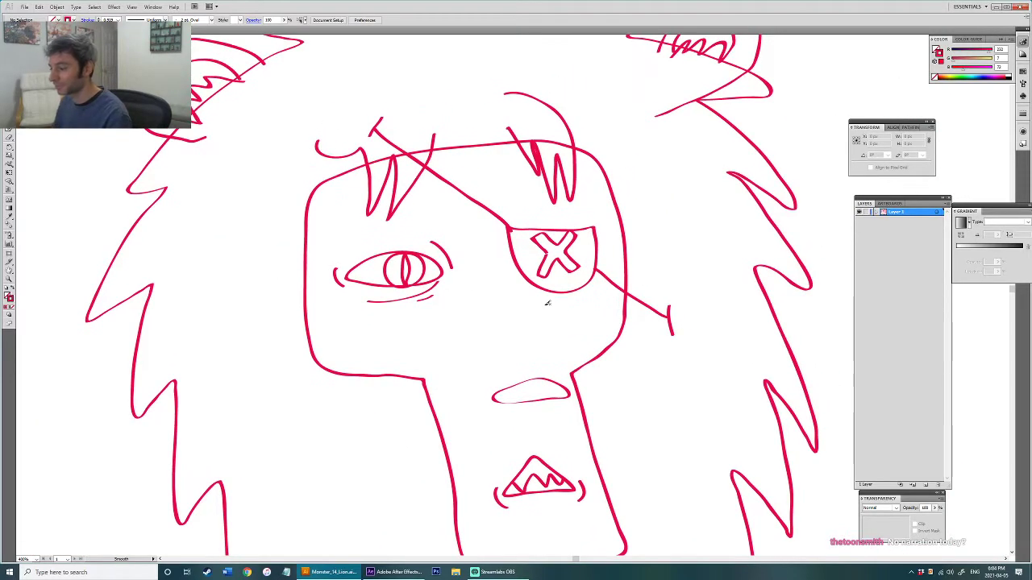
# Step: Draw a short diagonal nose bridge line rising from the top of the muzzle's right edge into the face
pyautogui.moveTo(566, 375); pyautogui.dragTo(545, 322)
pyautogui.moveTo(599, 303); pyautogui.dragTo(563, 340)
pyautogui.scroll(-4, 541, 329)
pyautogui.scroll(1, 551, 284)
# Step: Select the whole lion head and move it up and slightly right on the artboard
pyautogui.press('v')
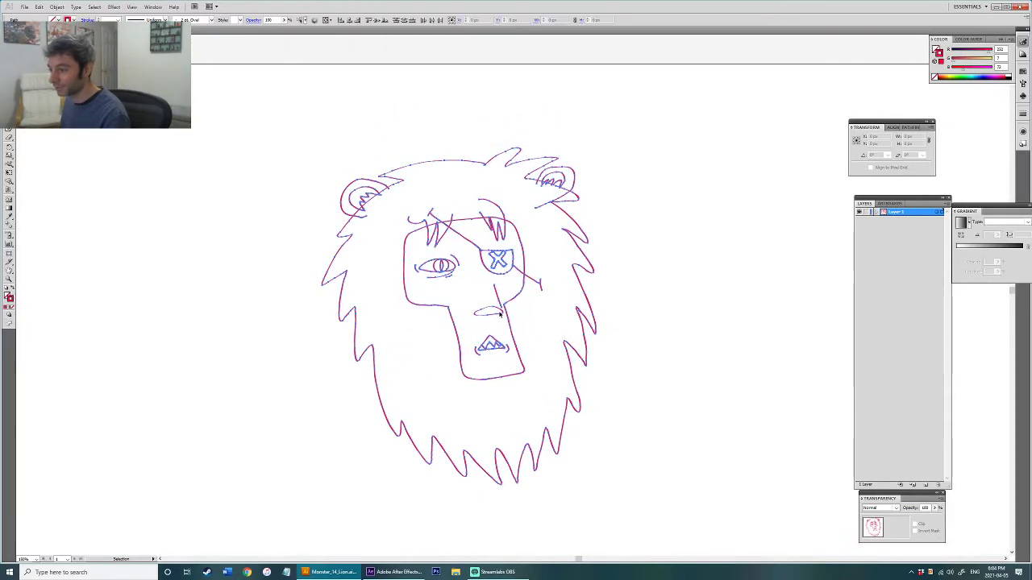
pyautogui.click(506, 311)
pyautogui.moveTo(285, 118); pyautogui.dragTo(641, 490)
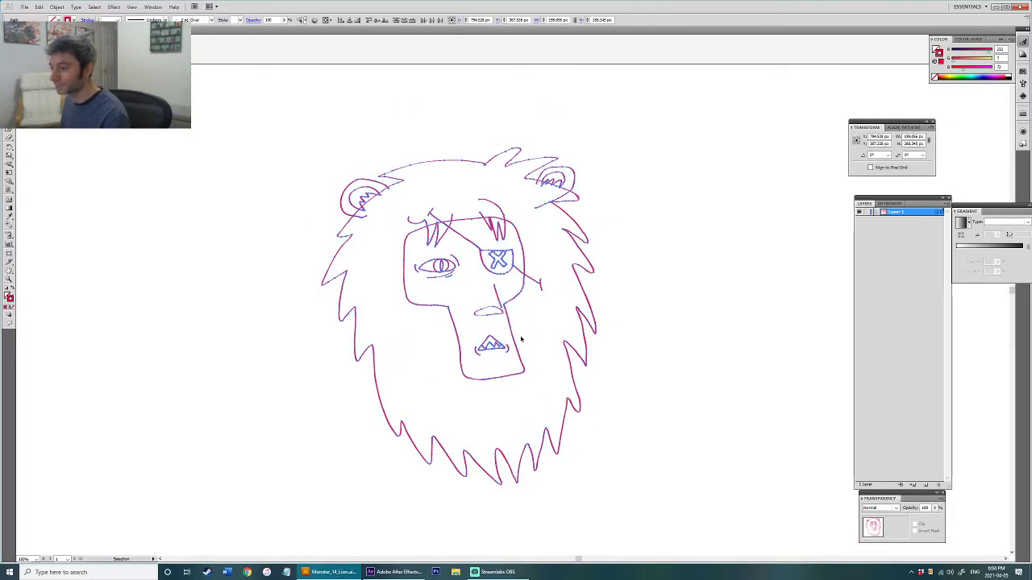
pyautogui.moveTo(506, 312); pyautogui.dragTo(525, 254)
pyautogui.click(640, 342)
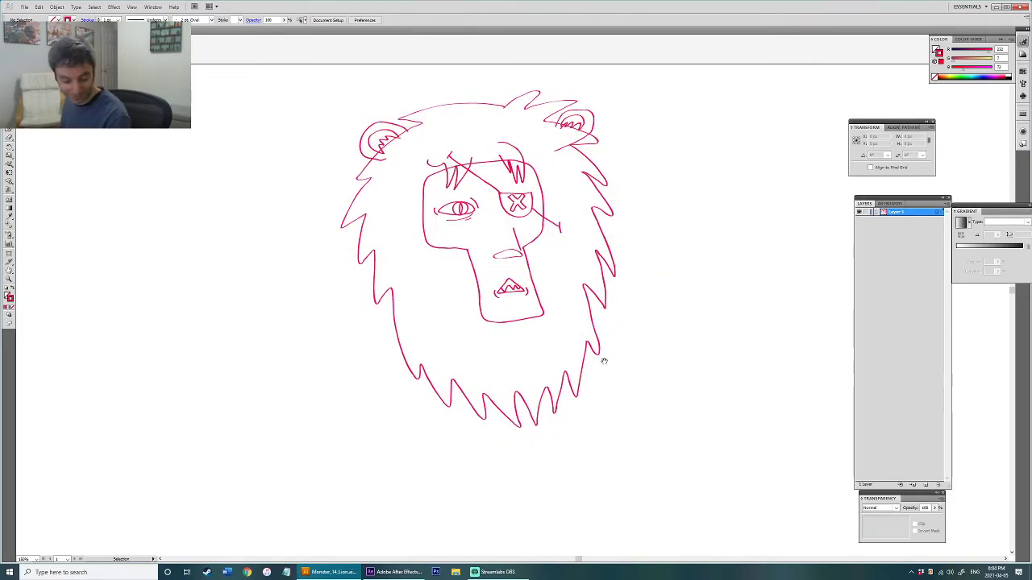
# Step: Draw a torso outline below and left of the face, with broad rounded shoulders and a narrower rounded bottom
pyautogui.moveTo(591, 384); pyautogui.dragTo(616, 335)
pyautogui.scroll(-1, 481, 335)
pyautogui.moveTo(484, 306)
pyautogui.mouseDown()
pyautogui.moveTo(507, 318)
pyautogui.moveTo(490, 290)
pyautogui.mouseUp()
pyautogui.press('n')
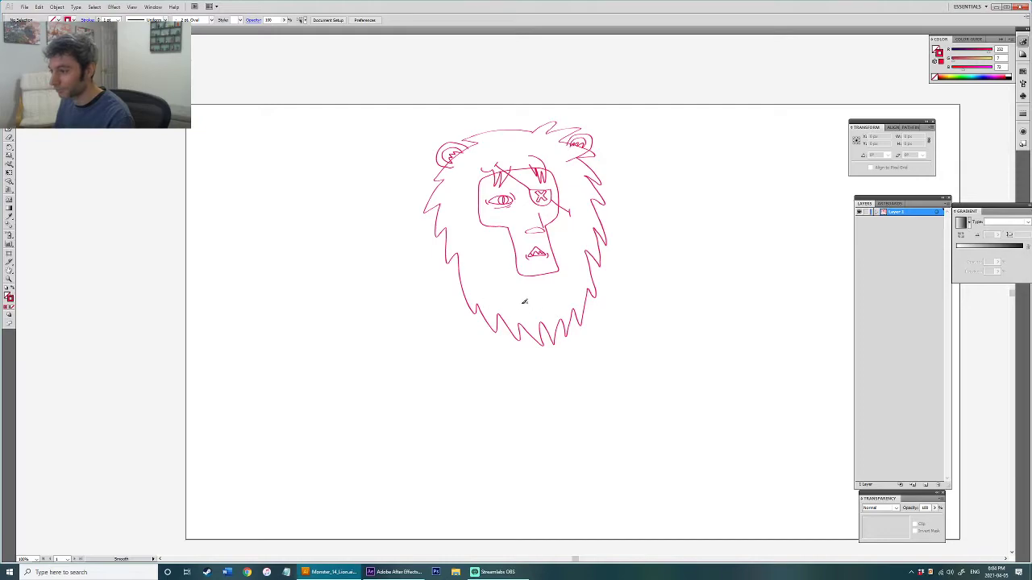
pyautogui.moveTo(456, 241)
pyautogui.mouseDown()
pyautogui.moveTo(425, 253)
pyautogui.moveTo(415, 236)
pyautogui.moveTo(394, 279)
pyautogui.mouseUp()
pyautogui.hotkey('ctrl', 'z')
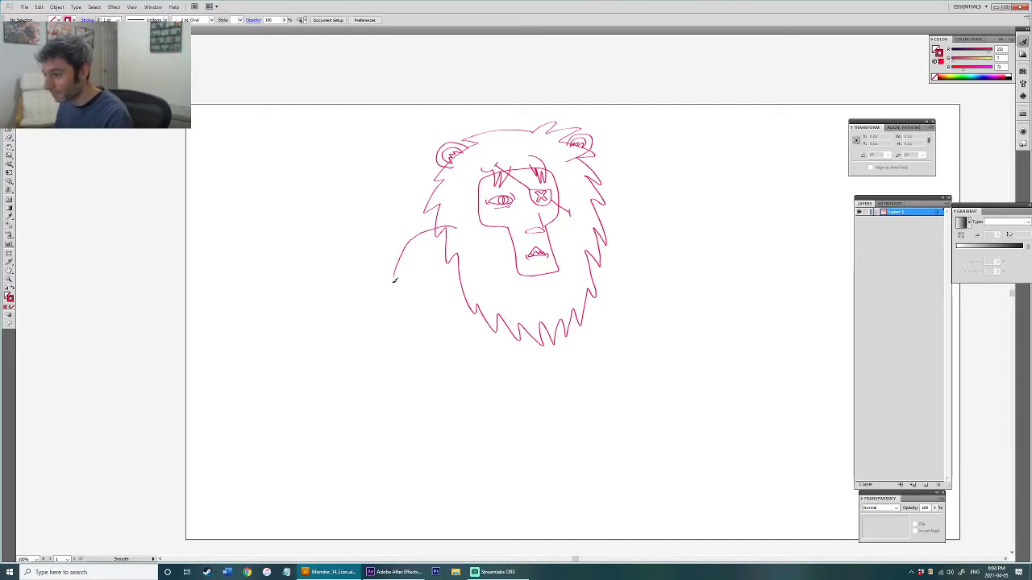
pyautogui.moveTo(402, 333)
pyautogui.mouseDown()
pyautogui.moveTo(404, 374)
pyautogui.moveTo(434, 388)
pyautogui.mouseUp()
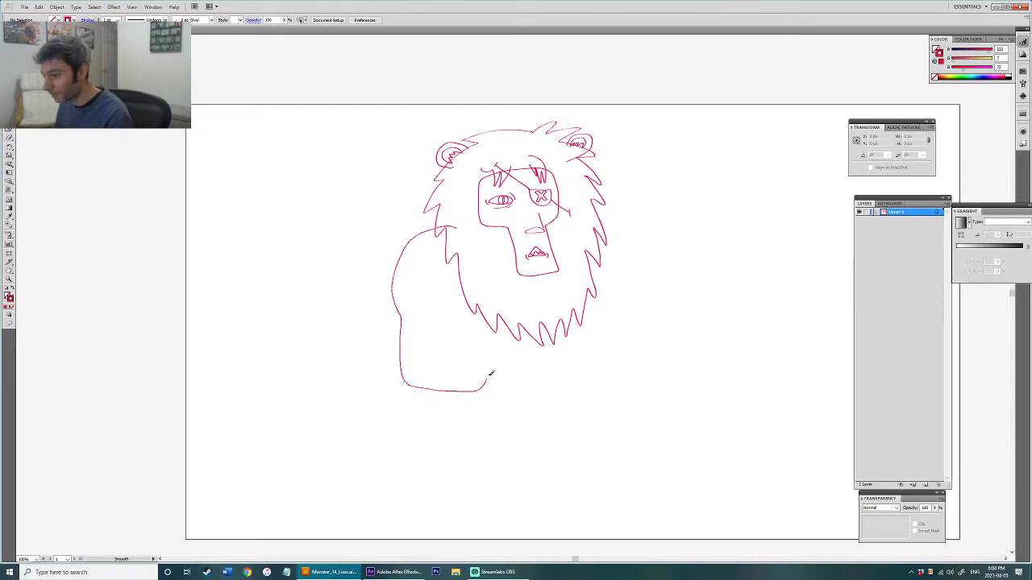
pyautogui.moveTo(508, 327)
pyautogui.mouseDown()
pyautogui.moveTo(528, 287)
pyautogui.moveTo(516, 236)
pyautogui.moveTo(484, 230)
pyautogui.mouseUp()
pyautogui.moveTo(472, 290); pyautogui.dragTo(505, 311)
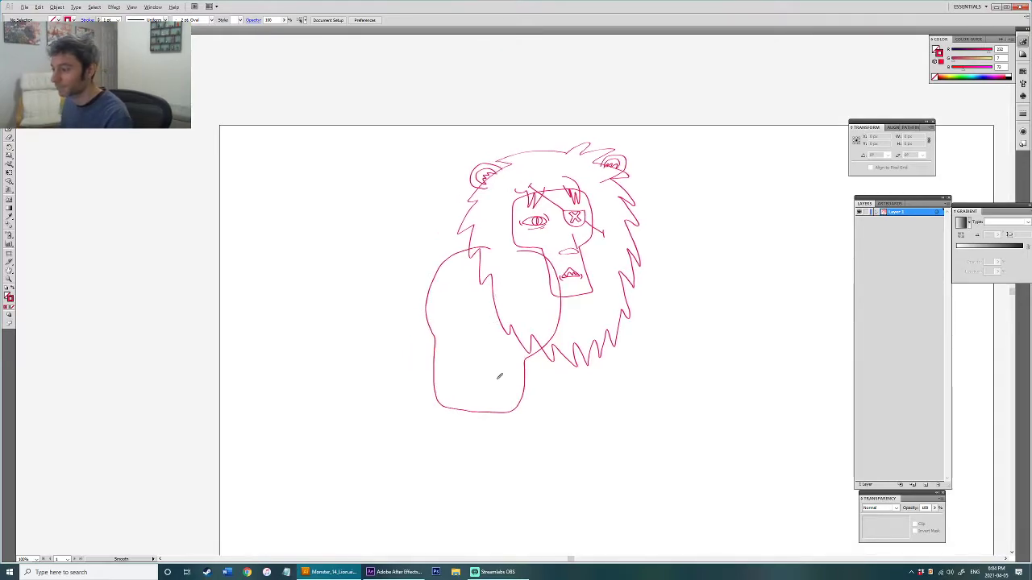
# Step: Draw a half-round dome with a flat base over the torso's left shoulder as the mechanical arm's shoulder cap
pyautogui.scroll(1, 499, 377)
pyautogui.moveTo(525, 379); pyautogui.dragTo(565, 393)
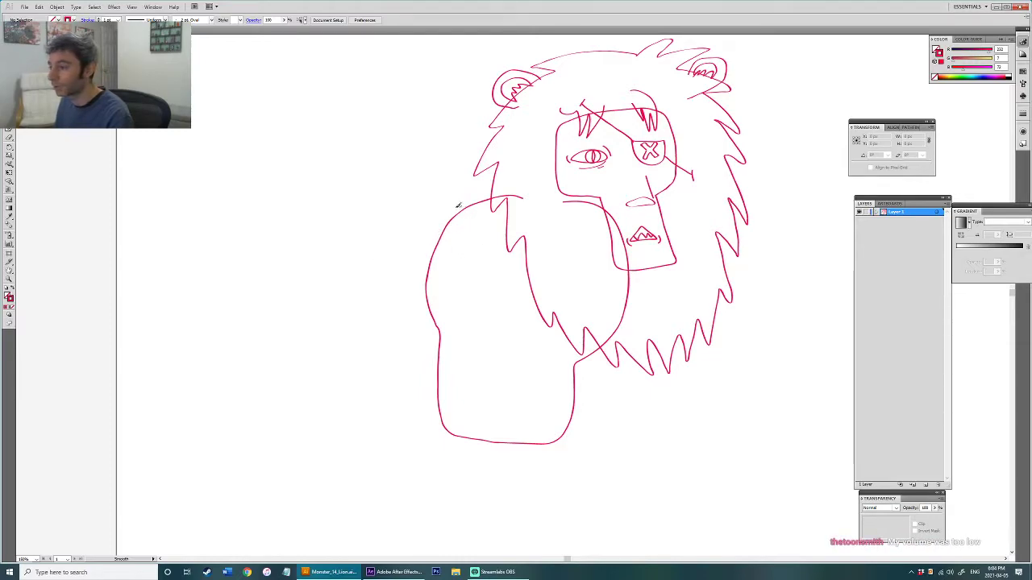
pyautogui.moveTo(458, 196)
pyautogui.mouseDown()
pyautogui.moveTo(406, 208)
pyautogui.moveTo(391, 246)
pyautogui.mouseUp()
pyautogui.moveTo(475, 241); pyautogui.dragTo(474, 209)
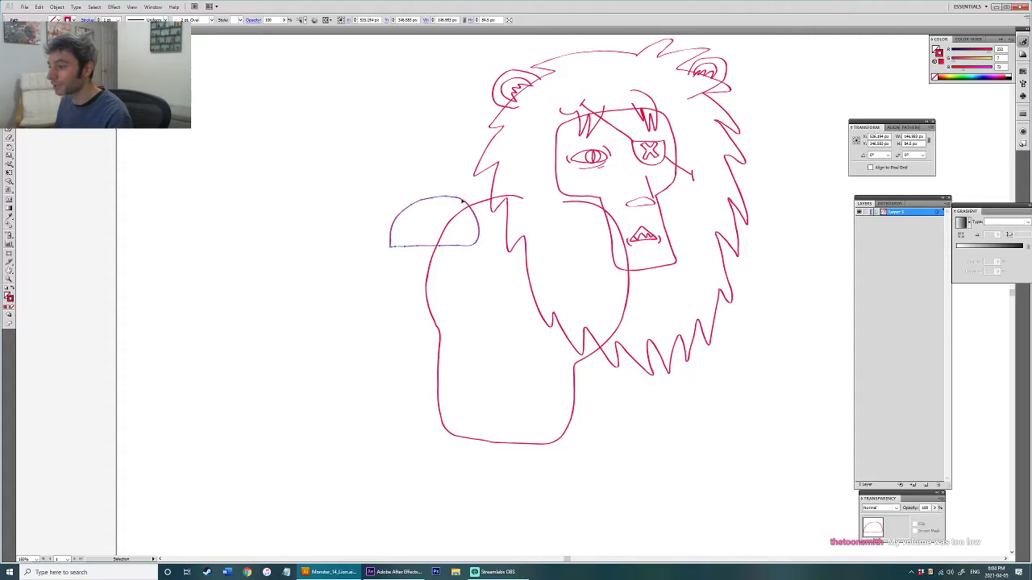
pyautogui.hotkey('ctrl', 'shift', 'a')
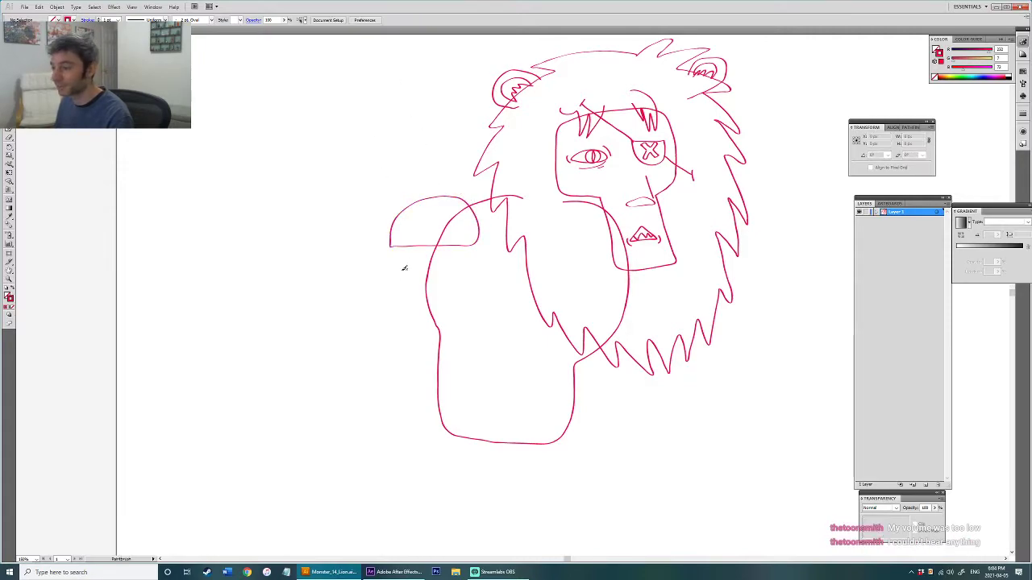
# Step: Draw a thin rectangular band under the dome and a tall box with a narrow right side face below it
pyautogui.moveTo(383, 251)
pyautogui.mouseDown()
pyautogui.moveTo(465, 258)
pyautogui.moveTo(480, 252)
pyautogui.moveTo(471, 242)
pyautogui.moveTo(404, 246)
pyautogui.moveTo(485, 233)
pyautogui.mouseUp()
pyautogui.scroll(1, 466, 258)
pyautogui.moveTo(404, 232)
pyautogui.mouseDown()
pyautogui.moveTo(424, 361)
pyautogui.moveTo(443, 379)
pyautogui.moveTo(513, 380)
pyautogui.moveTo(498, 220)
pyautogui.moveTo(414, 223)
pyautogui.mouseUp()
pyautogui.moveTo(532, 374); pyautogui.dragTo(498, 215)
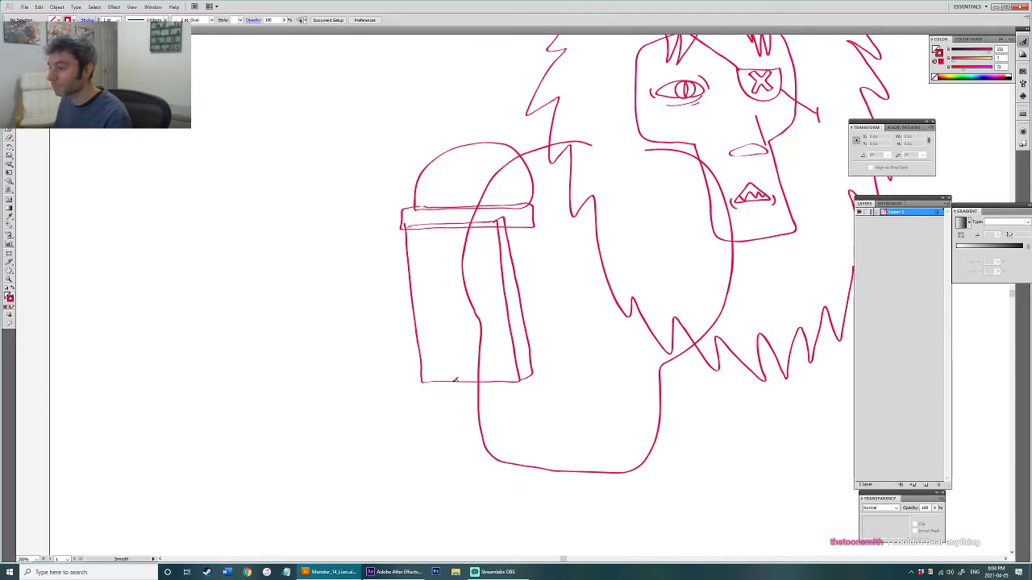
# Step: Draw a small oval rivet in each bottom corner of the arm box
pyautogui.moveTo(429, 364)
pyautogui.mouseDown()
pyautogui.moveTo(424, 373)
pyautogui.moveTo(512, 366)
pyautogui.mouseUp()
pyautogui.press('v')
pyautogui.hotkey('ctrl', 'z')
pyautogui.press('e')
pyautogui.press('v')
pyautogui.click(545, 320)
# Step: Draw a narrow panel along the box's right side with three half-round bumps and a thin outer edge face
pyautogui.moveTo(520, 297)
pyautogui.mouseDown()
pyautogui.moveTo(419, 280)
pyautogui.moveTo(467, 324)
pyautogui.mouseUp()
pyautogui.press('b')
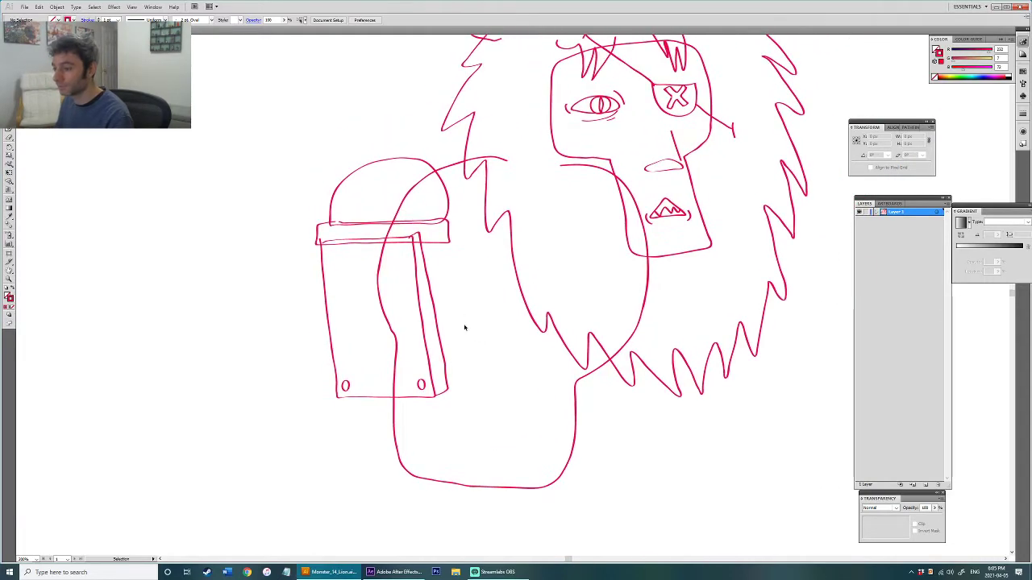
pyautogui.moveTo(442, 372)
pyautogui.mouseDown()
pyautogui.moveTo(459, 353)
pyautogui.moveTo(444, 310)
pyautogui.moveTo(428, 298)
pyautogui.moveTo(434, 267)
pyautogui.moveTo(419, 259)
pyautogui.moveTo(450, 293)
pyautogui.moveTo(464, 362)
pyautogui.moveTo(419, 275)
pyautogui.moveTo(425, 234)
pyautogui.mouseUp()
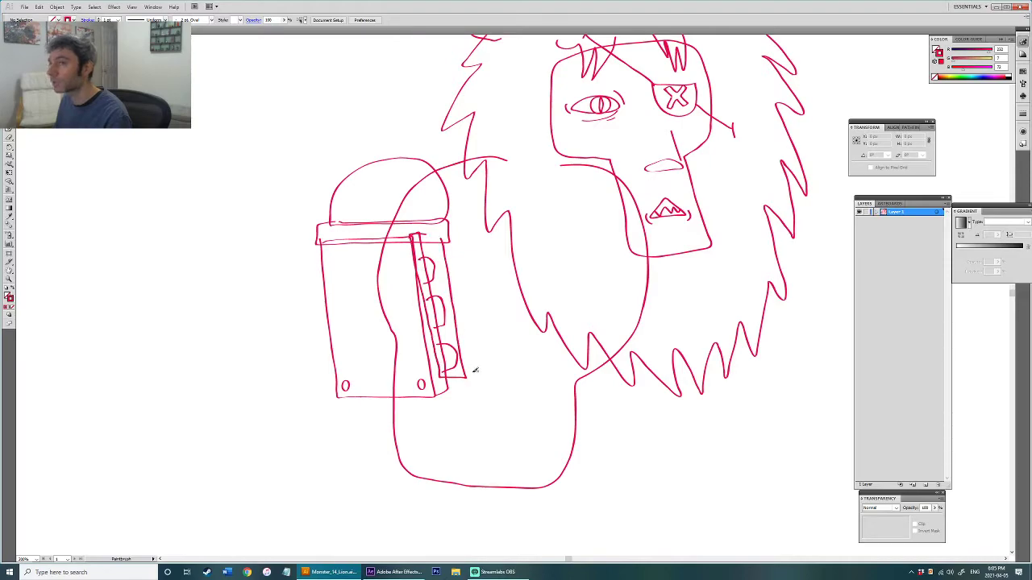
pyautogui.moveTo(470, 375)
pyautogui.mouseDown()
pyautogui.moveTo(448, 222)
pyautogui.moveTo(442, 244)
pyautogui.mouseUp()
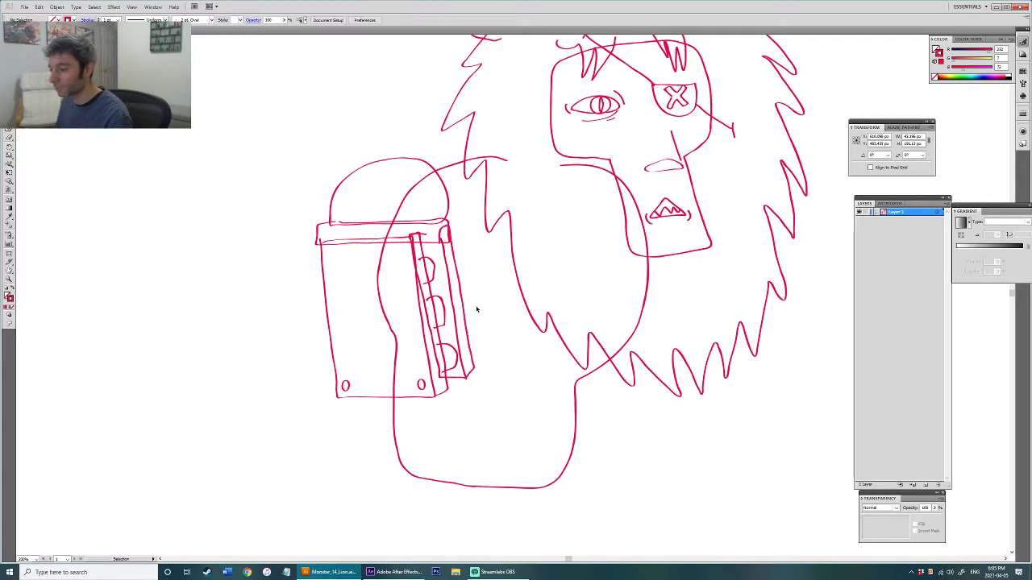
# Step: Draw a circle with a slanted slot inside it on the shoulder dome to form a screw head
pyautogui.moveTo(384, 174)
pyautogui.mouseDown()
pyautogui.moveTo(385, 205)
pyautogui.moveTo(395, 178)
pyautogui.moveTo(378, 174)
pyautogui.moveTo(389, 171)
pyautogui.moveTo(401, 198)
pyautogui.moveTo(383, 180)
pyautogui.mouseUp()
pyautogui.keyDown('ctrl'); pyautogui.click(398, 175); pyautogui.keyUp('ctrl')
pyautogui.press('v')
pyautogui.click(426, 205)
# Step: Select the upper mechanical arm and rotate it slightly clockwise so the box stands upright
pyautogui.moveTo(442, 309)
pyautogui.mouseDown()
pyautogui.moveTo(435, 222)
pyautogui.moveTo(438, 284)
pyautogui.mouseUp()
pyautogui.moveTo(280, 153); pyautogui.dragTo(465, 397)
pyautogui.press('r')
pyautogui.moveTo(511, 198); pyautogui.dragTo(496, 197)
pyautogui.hotkey('ctrl', 'z')
pyautogui.press('v')
pyautogui.moveTo(495, 408); pyautogui.dragTo(524, 480)
pyautogui.press('r')
pyautogui.moveTo(481, 167); pyautogui.dragTo(488, 180)
pyautogui.press('v')
pyautogui.moveTo(439, 223); pyautogui.dragTo(306, 237)
pyautogui.press('space')
pyautogui.moveTo(306, 237); pyautogui.dragTo(449, 229)
pyautogui.hotkey('ctrl', 'z')
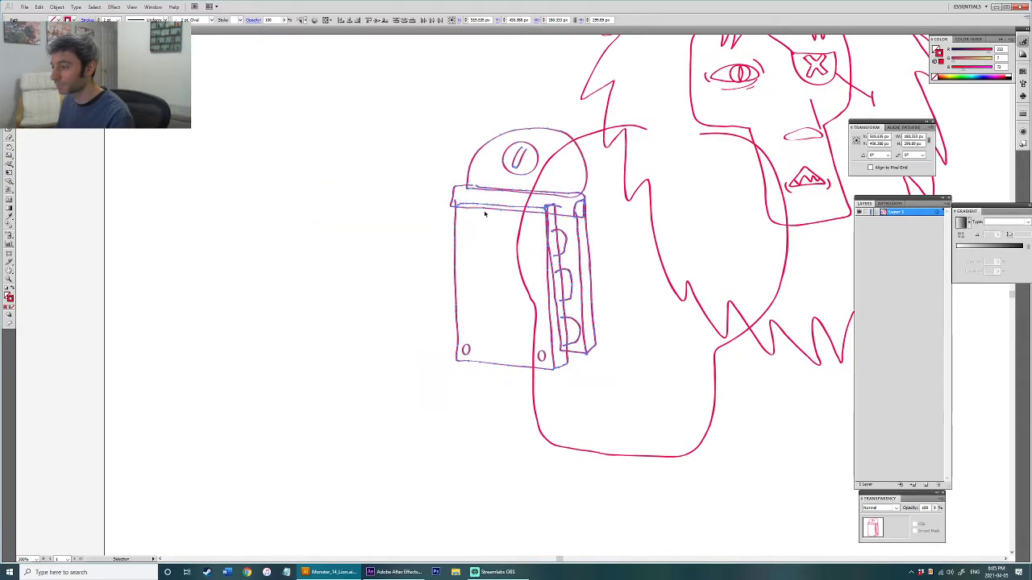
# Step: Draw the left side and bottom edge of a short elbow cylinder under the arm box
pyautogui.click(425, 232)
pyautogui.press('space')
pyautogui.moveTo(384, 265); pyautogui.dragTo(313, 188)
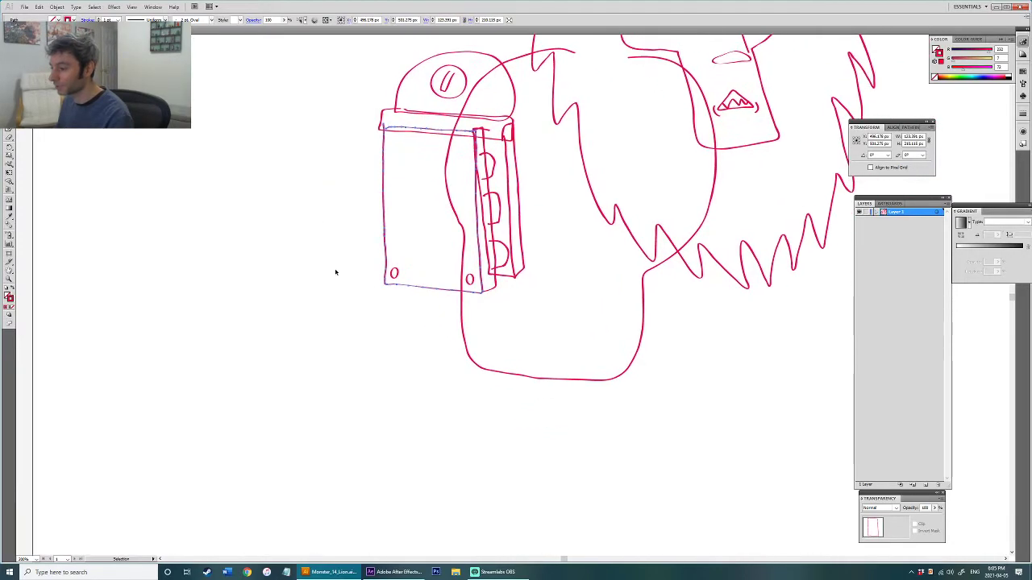
pyautogui.press('b')
pyautogui.moveTo(395, 278)
pyautogui.mouseDown()
pyautogui.moveTo(402, 316)
pyautogui.moveTo(496, 320)
pyautogui.mouseUp()
pyautogui.press('v')
pyautogui.hotkey('ctrl', 'z')
pyautogui.hotkey('ctrl', 'shift', 'z')
pyautogui.keyDown('ctrl'); pyautogui.click(496, 320); pyautogui.keyUp('ctrl')
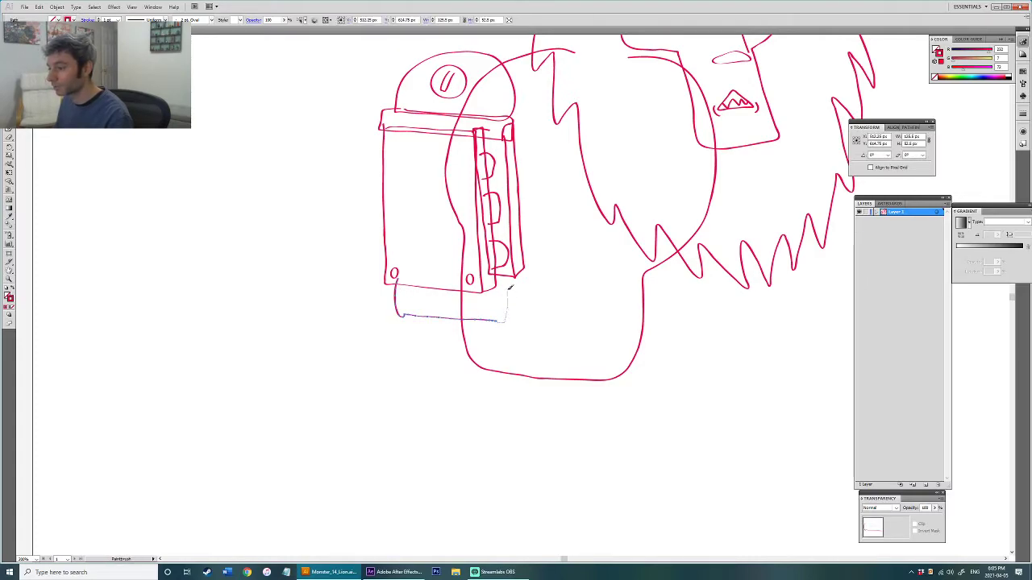
# Step: Close the elbow cylinder with a narrow oval end cap on its right and add a line across the box's lower edge
pyautogui.moveTo(470, 274)
pyautogui.mouseDown()
pyautogui.moveTo(429, 269)
pyautogui.moveTo(435, 293)
pyautogui.moveTo(415, 265)
pyautogui.mouseUp()
pyautogui.press('space')
pyautogui.press('v')
pyautogui.click(437, 294)
pyautogui.press('space')
pyautogui.moveTo(485, 267)
pyautogui.mouseDown()
pyautogui.moveTo(451, 322)
pyautogui.moveTo(468, 287)
pyautogui.mouseUp()
pyautogui.press('space')
pyautogui.keyDown('ctrl'); pyautogui.click(461, 323); pyautogui.keyUp('ctrl')
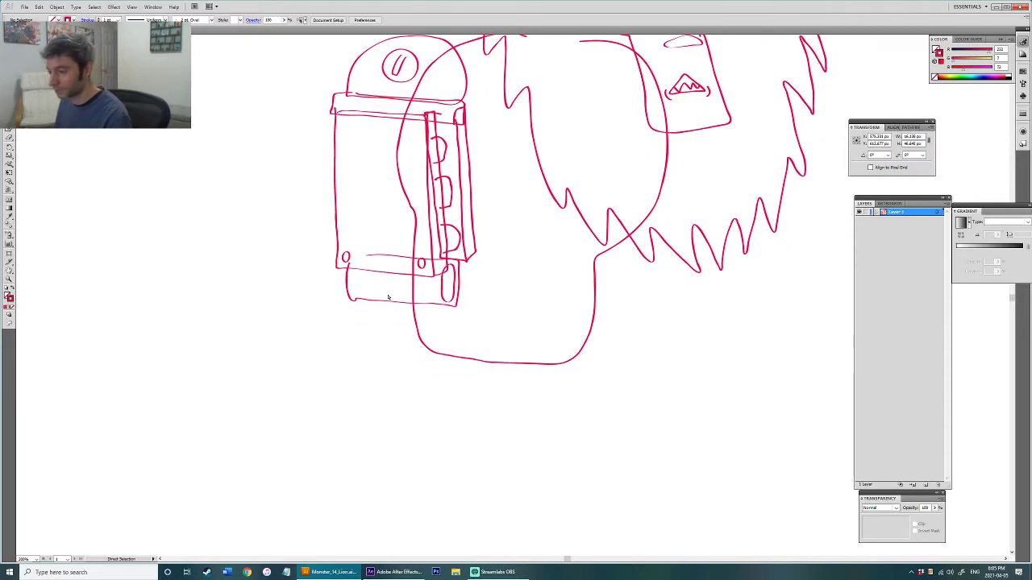
# Step: Draw two long narrow forearm rods extending down from the elbow cylinder
pyautogui.press('space')
pyautogui.moveTo(404, 297)
pyautogui.mouseDown()
pyautogui.moveTo(379, 295)
pyautogui.moveTo(381, 274)
pyautogui.moveTo(369, 360)
pyautogui.moveTo(386, 401)
pyautogui.moveTo(371, 278)
pyautogui.moveTo(350, 258)
pyautogui.moveTo(415, 311)
pyautogui.moveTo(421, 398)
pyautogui.moveTo(439, 333)
pyautogui.moveTo(434, 260)
pyautogui.moveTo(415, 262)
pyautogui.mouseUp()
pyautogui.press('space')
pyautogui.moveTo(424, 342); pyautogui.dragTo(420, 314)
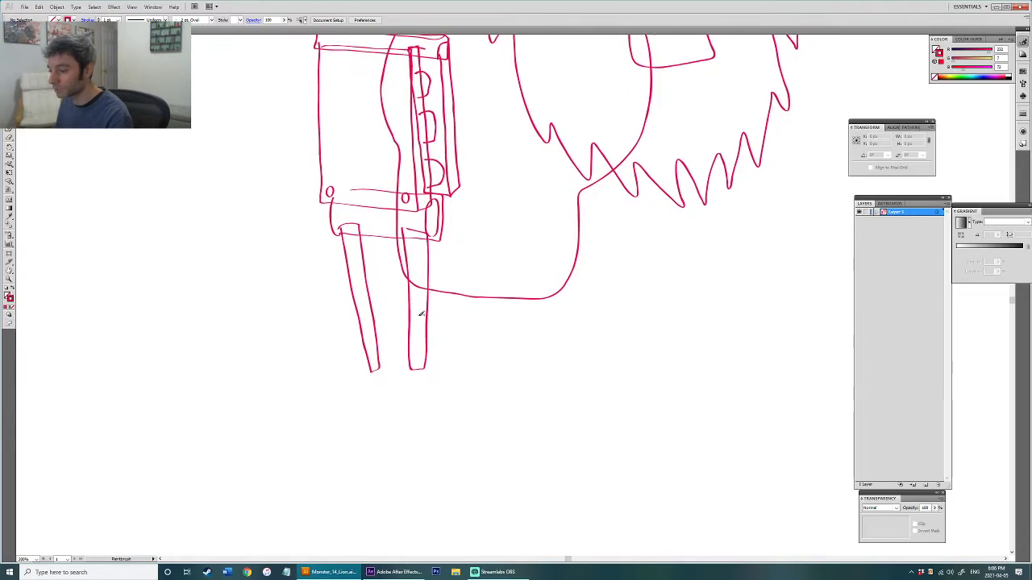
# Step: Draw a flat rectangular wrist plate across the lower ends of the two forearm rods
pyautogui.hotkey('ctrl', 'z')
pyautogui.moveTo(425, 362)
pyautogui.mouseDown()
pyautogui.moveTo(409, 377)
pyautogui.moveTo(362, 365)
pyautogui.moveTo(398, 333)
pyautogui.moveTo(392, 288)
pyautogui.mouseUp()
pyautogui.press('space')
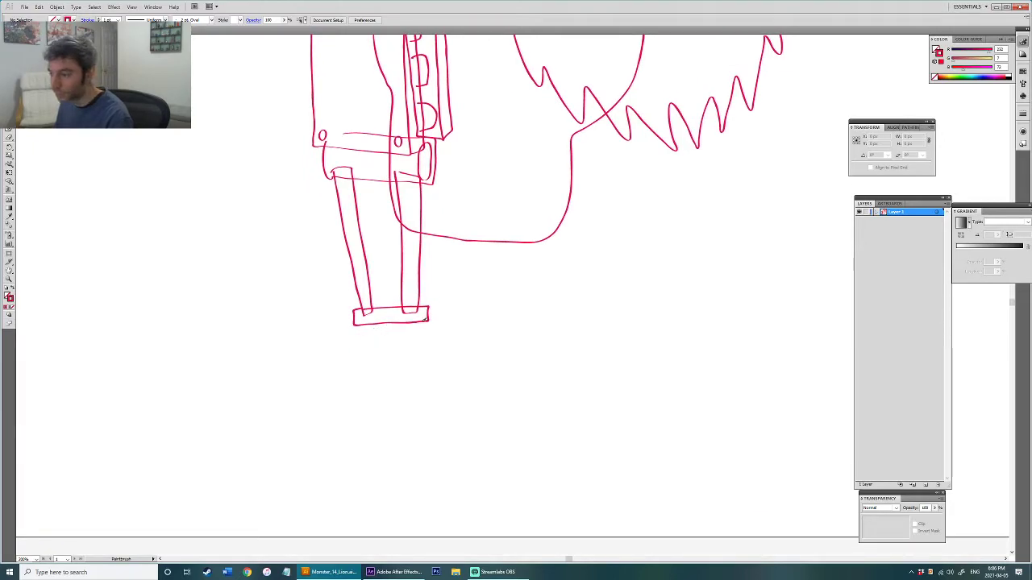
# Step: Draw a horizontal wrist cylinder with an oval right end under the wrist plate
pyautogui.moveTo(435, 326); pyautogui.dragTo(430, 324)
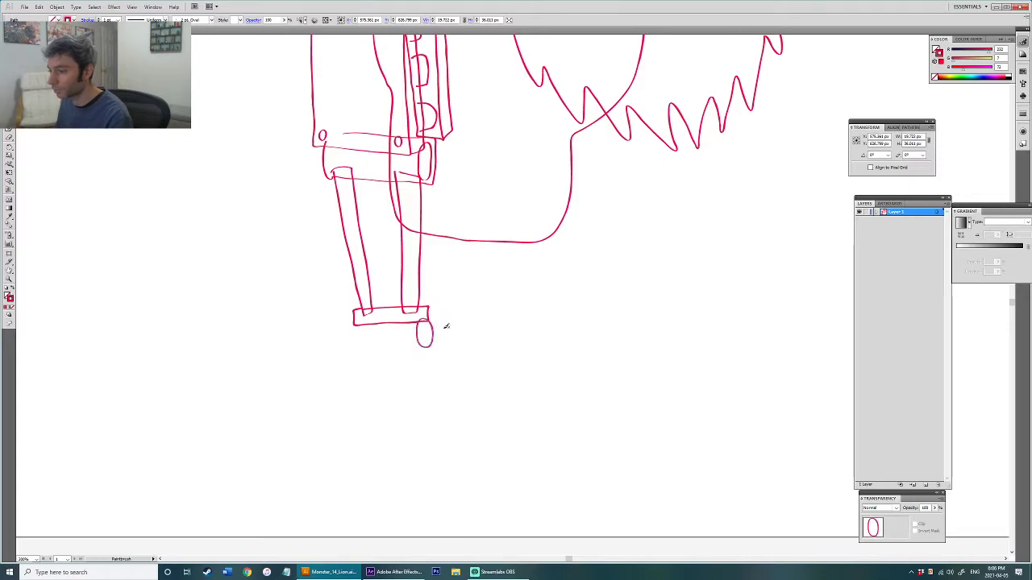
pyautogui.hotkey('ctrl', 'shift', 'a')
pyautogui.moveTo(355, 324); pyautogui.dragTo(403, 315)
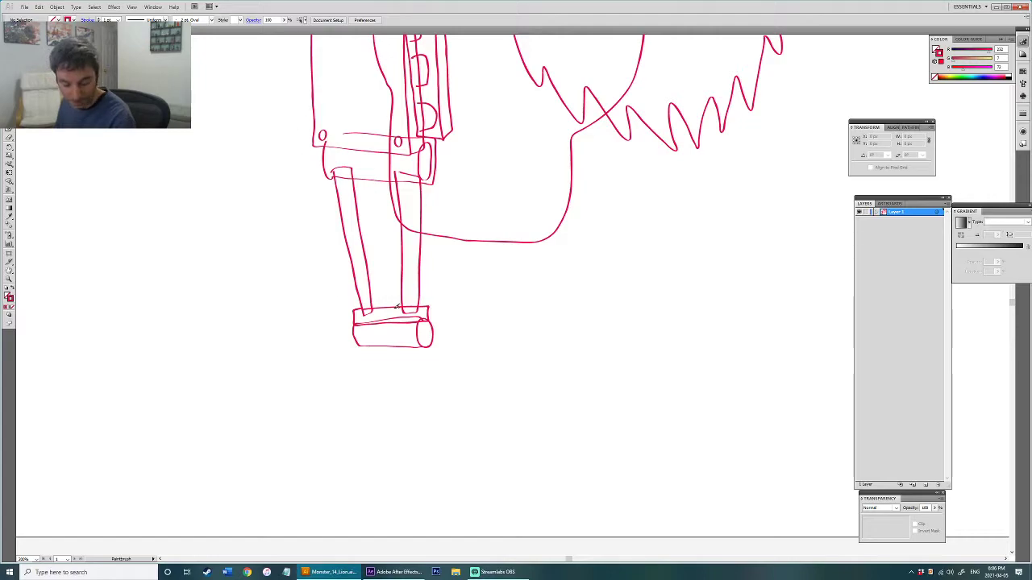
# Step: Draw two curved pincer claws with zigzag inner edges, one hanging from each end of the wrist cylinder
pyautogui.moveTo(355, 330)
pyautogui.mouseDown()
pyautogui.moveTo(320, 389)
pyautogui.moveTo(344, 420)
pyautogui.moveTo(373, 419)
pyautogui.moveTo(371, 402)
pyautogui.moveTo(338, 395)
pyautogui.moveTo(348, 389)
pyautogui.moveTo(337, 353)
pyautogui.moveTo(367, 332)
pyautogui.mouseUp()
pyautogui.moveTo(428, 328)
pyautogui.mouseDown()
pyautogui.moveTo(453, 332)
pyautogui.moveTo(477, 355)
pyautogui.moveTo(477, 391)
pyautogui.moveTo(419, 415)
pyautogui.moveTo(420, 397)
pyautogui.moveTo(459, 385)
pyautogui.moveTo(441, 380)
pyautogui.moveTo(458, 370)
pyautogui.moveTo(440, 370)
pyautogui.moveTo(451, 345)
pyautogui.moveTo(430, 330)
pyautogui.mouseUp()
pyautogui.keyDown('ctrl'); pyautogui.click(442, 330); pyautogui.keyUp('ctrl')
pyautogui.keyDown('ctrl'); pyautogui.click(453, 329); pyautogui.keyUp('ctrl')
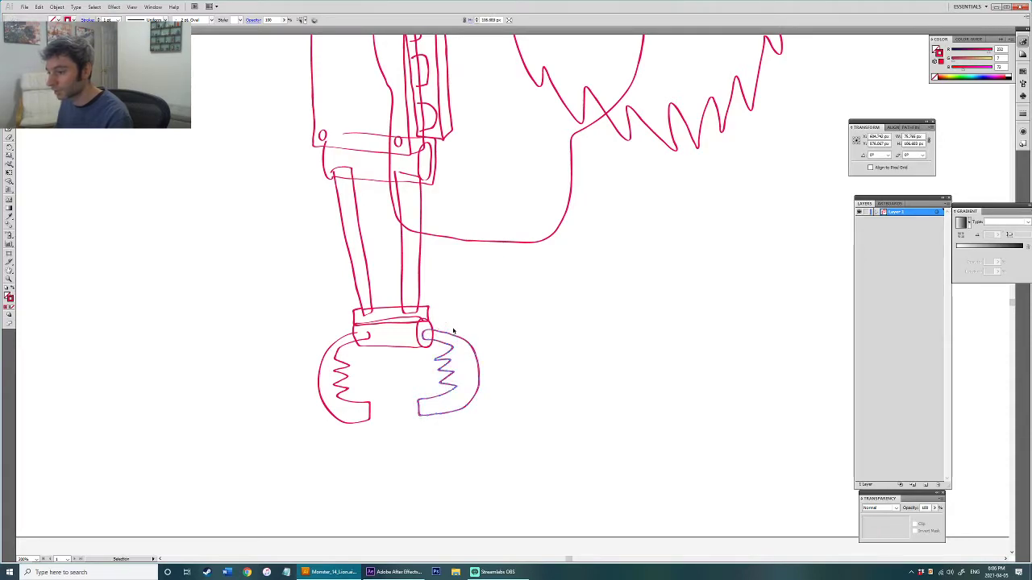
# Step: Draw curved bands around the middle of the wrist cylinder
pyautogui.keyDown('ctrl'); pyautogui.click(449, 352); pyautogui.keyUp('ctrl')
pyautogui.moveTo(452, 344); pyautogui.dragTo(472, 346)
pyautogui.keyDown('ctrl'); pyautogui.click(475, 346); pyautogui.keyUp('ctrl')
pyautogui.keyDown('ctrl'); pyautogui.click(473, 348); pyautogui.keyUp('ctrl')
pyautogui.keyDown('ctrl'); pyautogui.click(476, 347); pyautogui.keyUp('ctrl')
pyautogui.moveTo(404, 338); pyautogui.dragTo(423, 349)
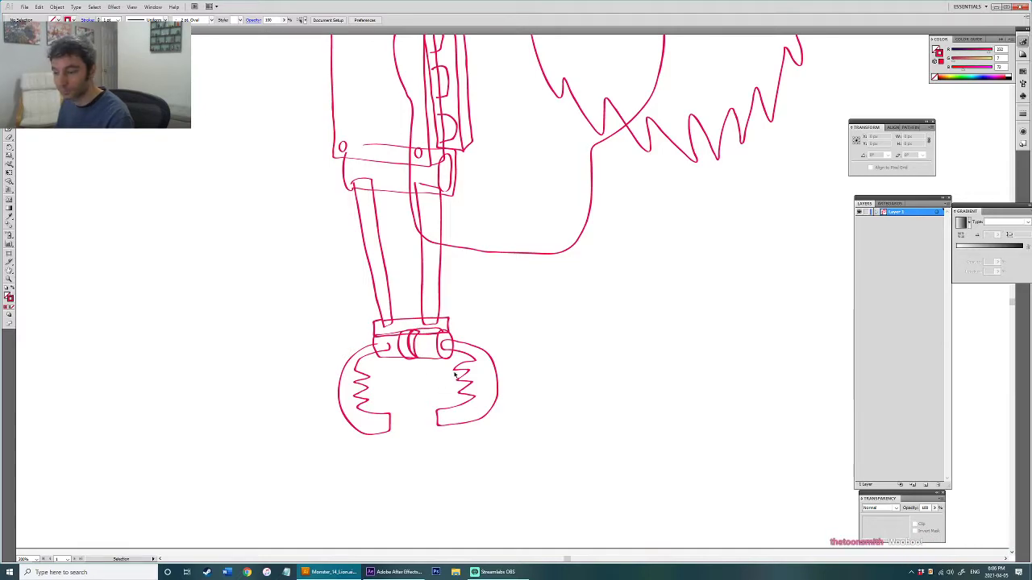
# Step: Select the entire mechanical arm and move it left, clear of the torso
pyautogui.moveTo(465, 316); pyautogui.dragTo(441, 354)
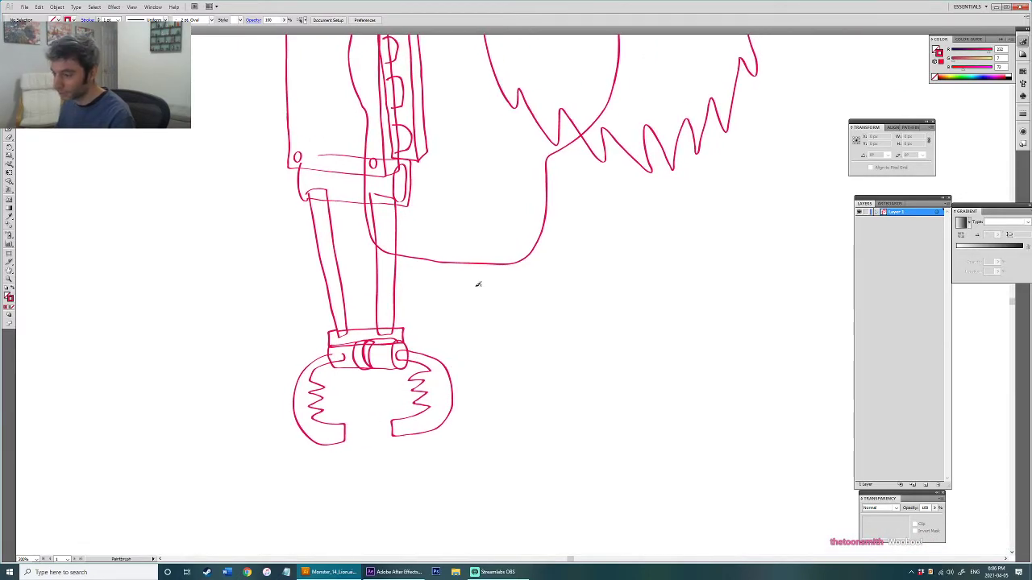
pyautogui.scroll(-3, 461, 247)
pyautogui.moveTo(465, 247); pyautogui.dragTo(444, 317)
pyautogui.press('v')
pyautogui.moveTo(330, 411); pyautogui.dragTo(429, 218)
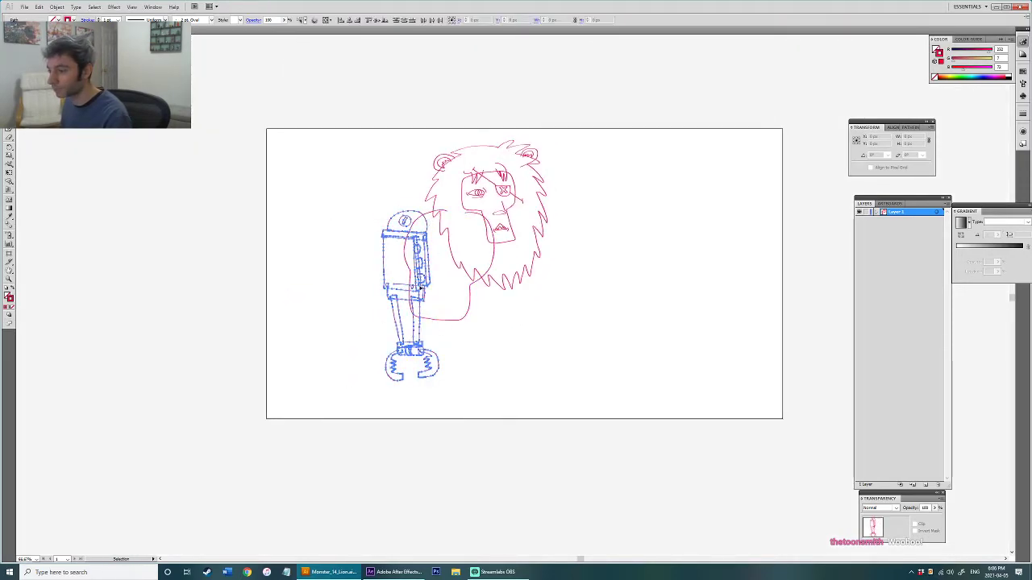
pyautogui.moveTo(420, 288); pyautogui.dragTo(390, 289)
pyautogui.click(490, 299)
# Step: Redraw the mane's lower edge as a higher zigzag line so the mane ends closer below the muzzle
pyautogui.scroll(1, 500, 287)
pyautogui.moveTo(506, 287); pyautogui.dragTo(483, 323)
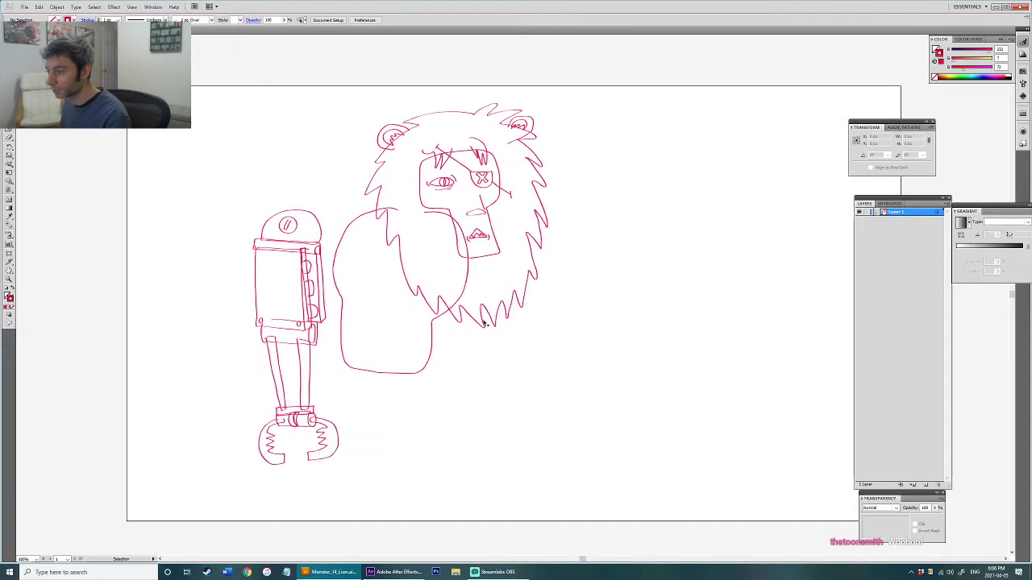
pyautogui.moveTo(520, 312); pyautogui.dragTo(517, 307)
pyautogui.moveTo(525, 297); pyautogui.dragTo(502, 325)
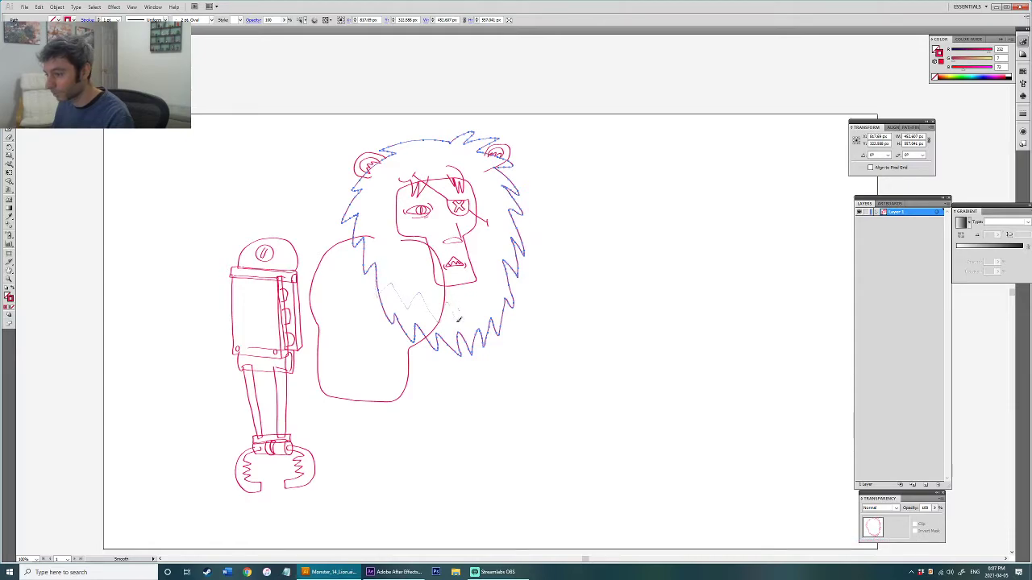
pyautogui.moveTo(483, 310)
pyautogui.mouseDown()
pyautogui.moveTo(515, 242)
pyautogui.moveTo(520, 289)
pyautogui.moveTo(523, 255)
pyautogui.mouseUp()
pyautogui.hotkey('ctrl', 'z')
pyautogui.moveTo(540, 307)
pyautogui.mouseDown()
pyautogui.moveTo(519, 293)
pyautogui.moveTo(539, 307)
pyautogui.mouseUp()
pyautogui.press('a')
pyautogui.click(520, 299)
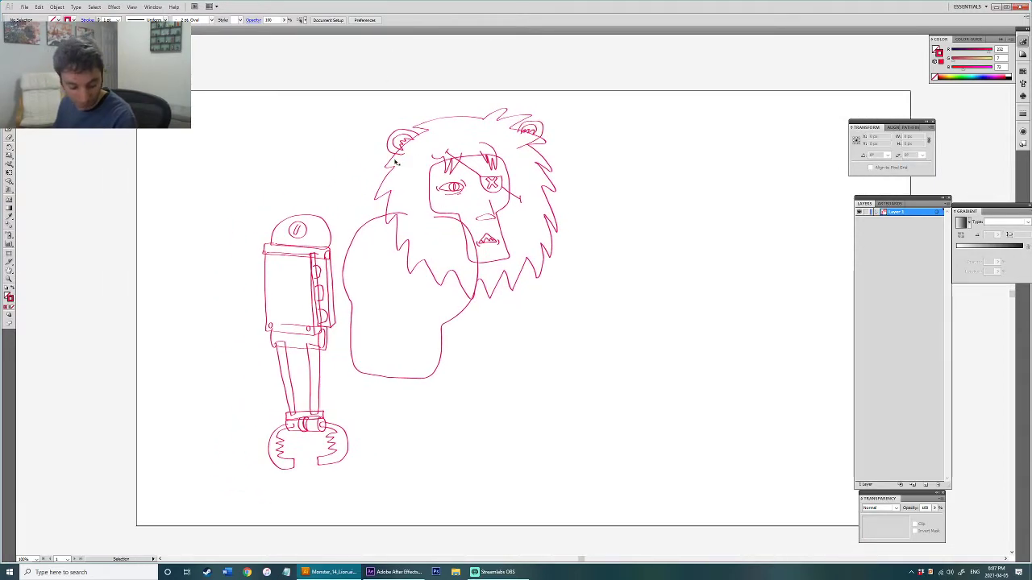
# Step: Draw a muscular arm outline from the shoulder under the muzzle down through the elbow to a narrow wrist
pyautogui.press('v')
pyautogui.press('b')
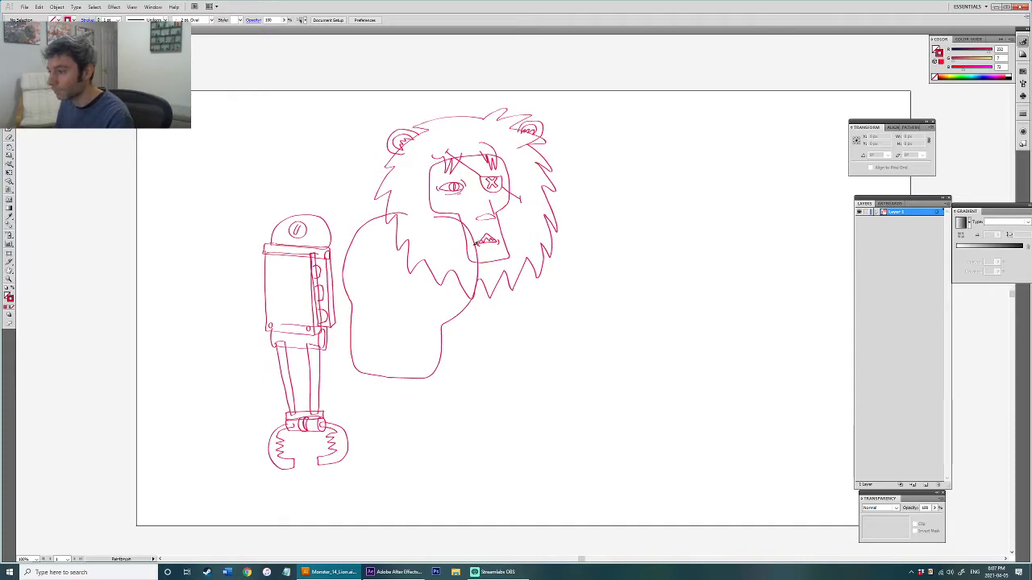
pyautogui.moveTo(462, 228)
pyautogui.mouseDown()
pyautogui.moveTo(504, 256)
pyautogui.moveTo(520, 314)
pyautogui.mouseUp()
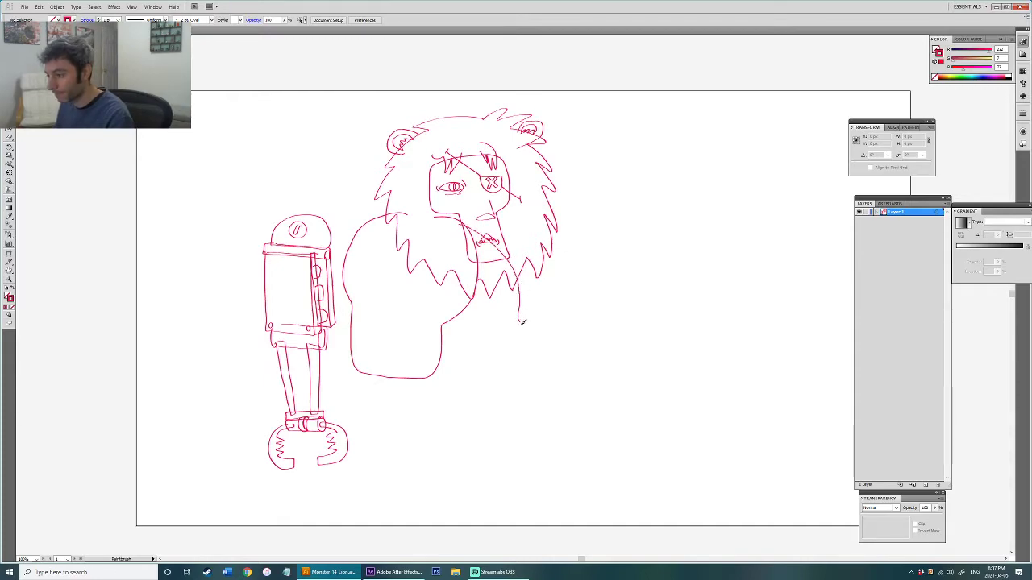
pyautogui.moveTo(527, 361); pyautogui.dragTo(527, 398)
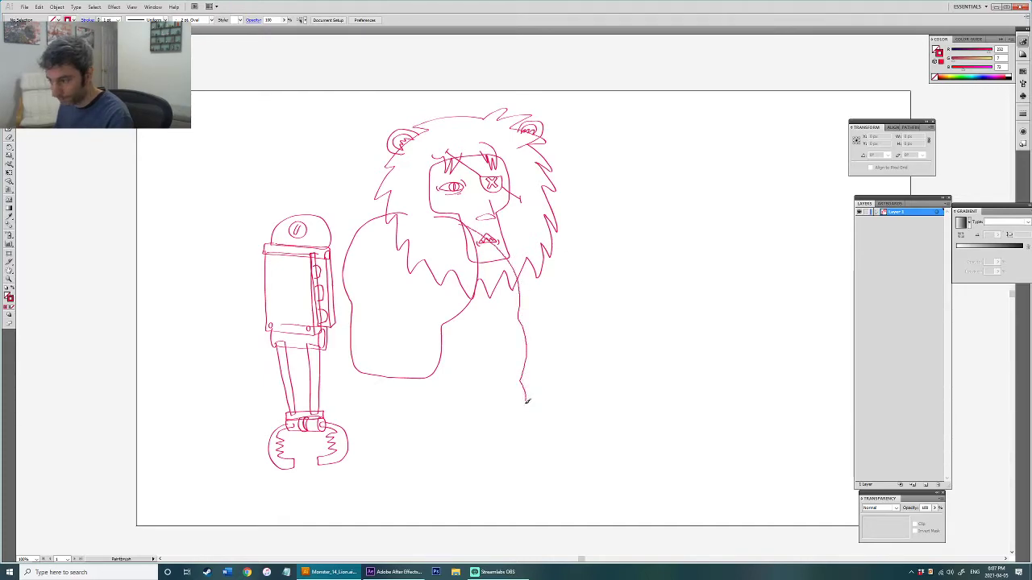
pyautogui.moveTo(517, 433); pyautogui.dragTo(498, 414)
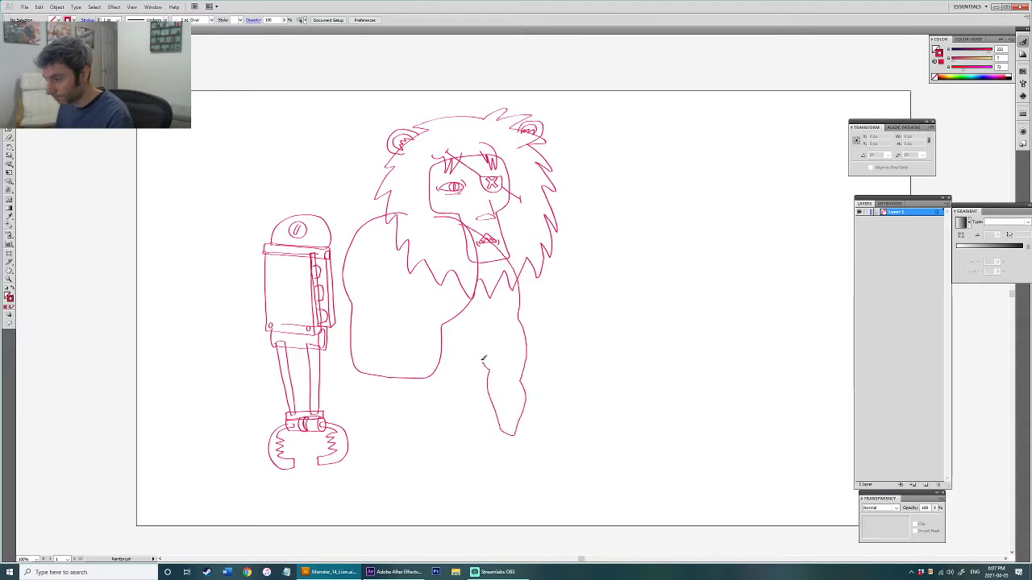
pyautogui.moveTo(473, 304)
pyautogui.mouseDown()
pyautogui.moveTo(455, 253)
pyautogui.moveTo(490, 248)
pyautogui.moveTo(516, 278)
pyautogui.moveTo(524, 326)
pyautogui.mouseUp()
pyautogui.keyDown('ctrl'); pyautogui.click(472, 308); pyautogui.keyUp('ctrl')
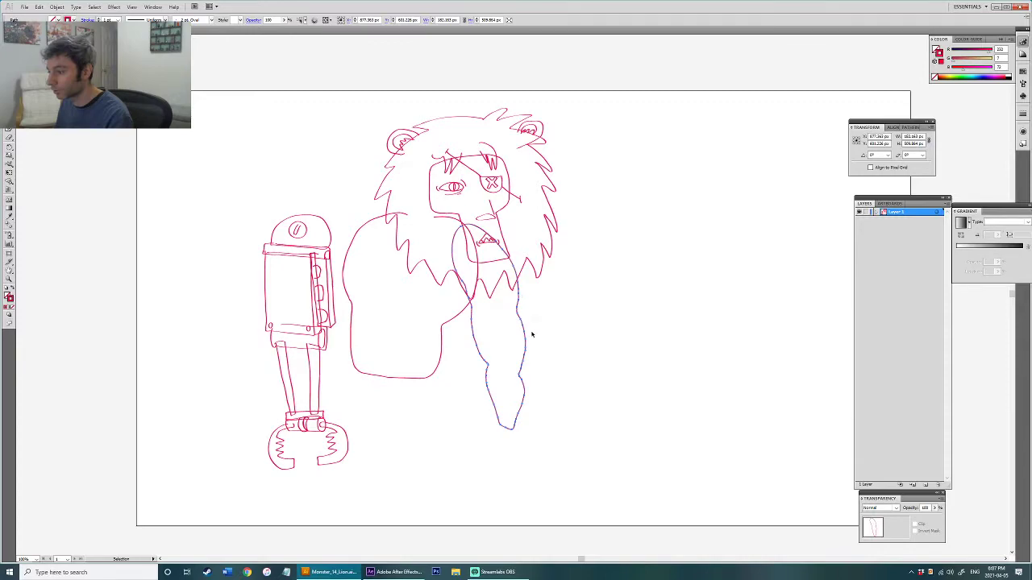
# Step: Redraw the muscular arm's outer edge at the elbow so the joint pinches in more
pyautogui.moveTo(513, 360); pyautogui.dragTo(524, 413)
pyautogui.moveTo(540, 366); pyautogui.dragTo(538, 330)
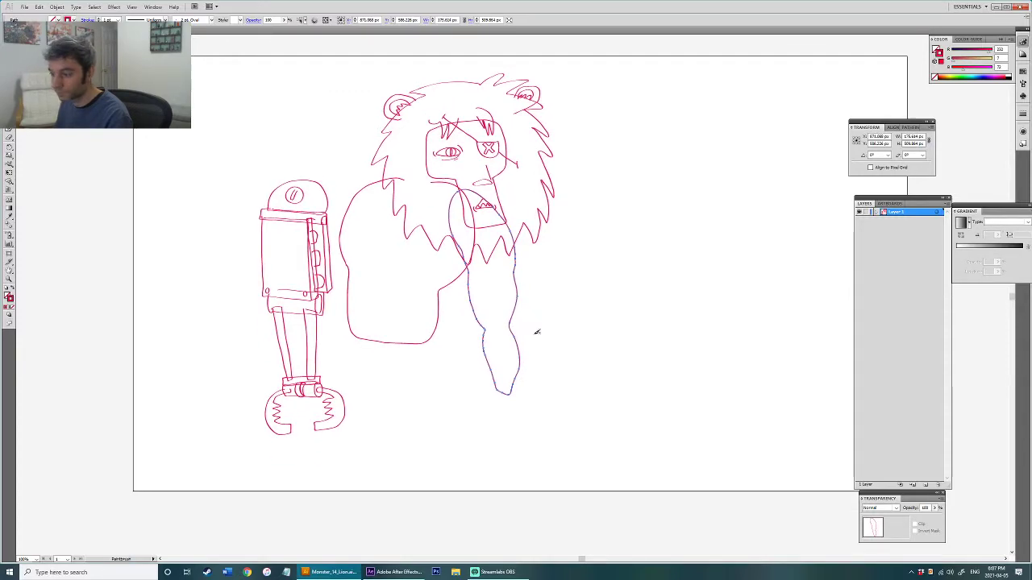
pyautogui.keyDown('ctrl'); pyautogui.click(564, 325); pyautogui.keyUp('ctrl')
pyautogui.scroll(2, 513, 412)
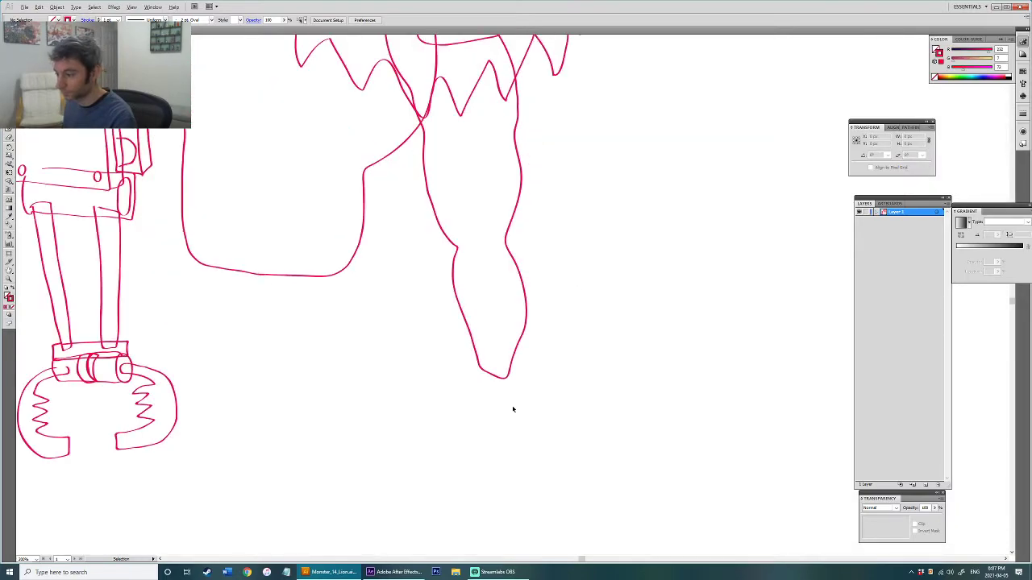
pyautogui.scroll(1, 523, 403)
pyautogui.moveTo(524, 400); pyautogui.dragTo(565, 386)
pyautogui.press('b')
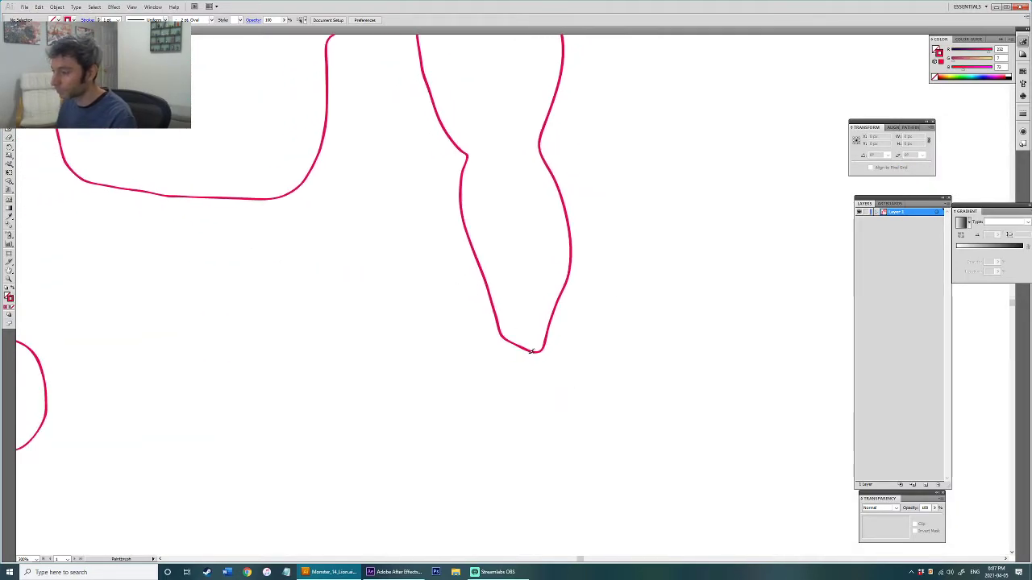
pyautogui.moveTo(490, 339)
pyautogui.mouseDown()
pyautogui.moveTo(490, 413)
pyautogui.moveTo(555, 362)
pyautogui.mouseUp()
pyautogui.hotkey('ctrl', 'z')
pyautogui.moveTo(500, 332)
pyautogui.mouseDown()
pyautogui.moveTo(456, 376)
pyautogui.moveTo(478, 422)
pyautogui.moveTo(509, 403)
pyautogui.mouseUp()
pyautogui.hotkey('ctrl', 'z')
pyautogui.moveTo(499, 334)
pyautogui.mouseDown()
pyautogui.moveTo(488, 411)
pyautogui.moveTo(511, 390)
pyautogui.moveTo(541, 385)
pyautogui.moveTo(557, 349)
pyautogui.moveTo(546, 332)
pyautogui.moveTo(524, 338)
pyautogui.moveTo(551, 353)
pyautogui.moveTo(476, 348)
pyautogui.moveTo(478, 383)
pyautogui.moveTo(499, 405)
pyautogui.mouseUp()
pyautogui.hotkey('ctrl', 'z')
pyautogui.hotkey('ctrl', 'z')
# Step: Draw a small rounded fist with a protruding finger around the muscular arm's wrist
pyautogui.moveTo(501, 331)
pyautogui.mouseDown()
pyautogui.moveTo(480, 369)
pyautogui.moveTo(484, 409)
pyautogui.moveTo(506, 385)
pyautogui.moveTo(541, 376)
pyautogui.moveTo(553, 354)
pyautogui.moveTo(546, 343)
pyautogui.moveTo(483, 334)
pyautogui.moveTo(477, 400)
pyautogui.moveTo(503, 405)
pyautogui.moveTo(553, 368)
pyautogui.moveTo(536, 337)
pyautogui.mouseUp()
pyautogui.hotkey('ctrl', 'z')
pyautogui.moveTo(554, 299); pyautogui.dragTo(542, 402)
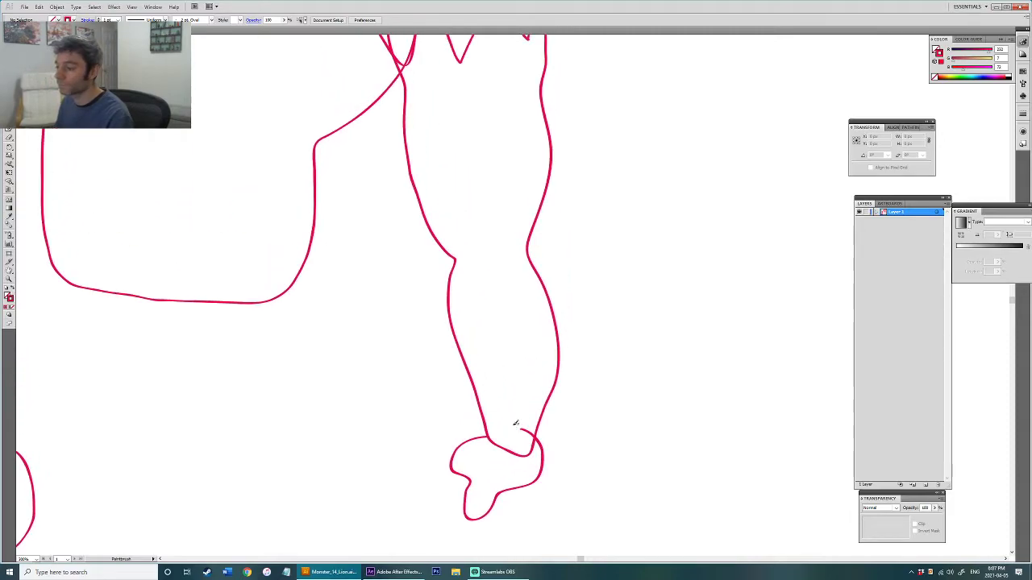
# Step: Draw a forearm bracer with three curved horizontal bands joined along one side, between the elbow and the fist
pyautogui.scroll(-4, 545, 278)
pyautogui.moveTo(545, 274); pyautogui.dragTo(562, 328)
pyautogui.scroll(4, 561, 327)
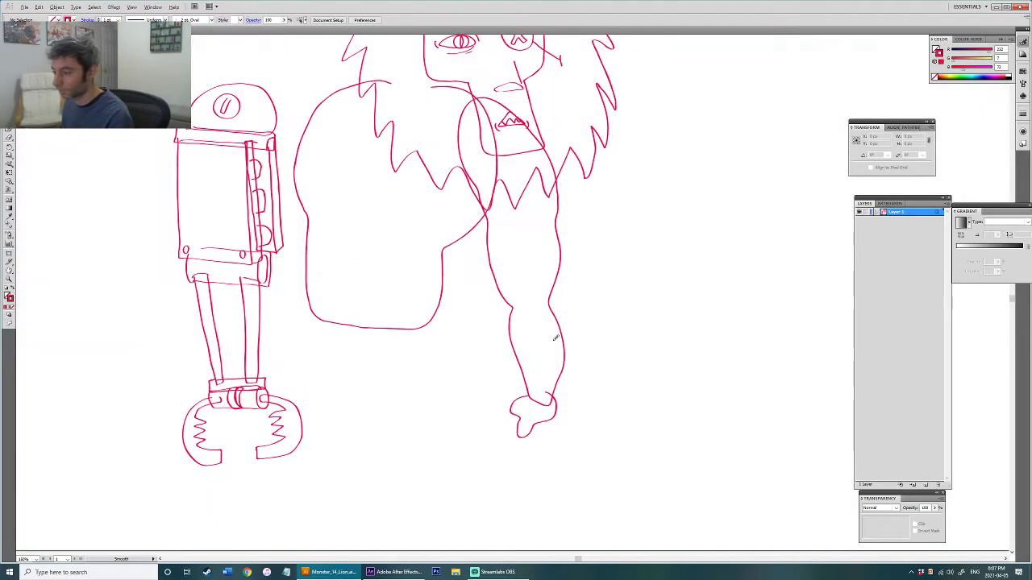
pyautogui.moveTo(465, 306); pyautogui.dragTo(558, 305)
pyautogui.moveTo(564, 344); pyautogui.dragTo(489, 365)
pyautogui.hotkey('ctrl', 'z')
pyautogui.moveTo(469, 304)
pyautogui.mouseDown()
pyautogui.moveTo(558, 311)
pyautogui.moveTo(528, 335)
pyautogui.moveTo(478, 335)
pyautogui.moveTo(555, 351)
pyautogui.moveTo(506, 363)
pyautogui.moveTo(478, 355)
pyautogui.moveTo(482, 370)
pyautogui.moveTo(549, 371)
pyautogui.moveTo(552, 394)
pyautogui.moveTo(467, 371)
pyautogui.moveTo(473, 329)
pyautogui.mouseUp()
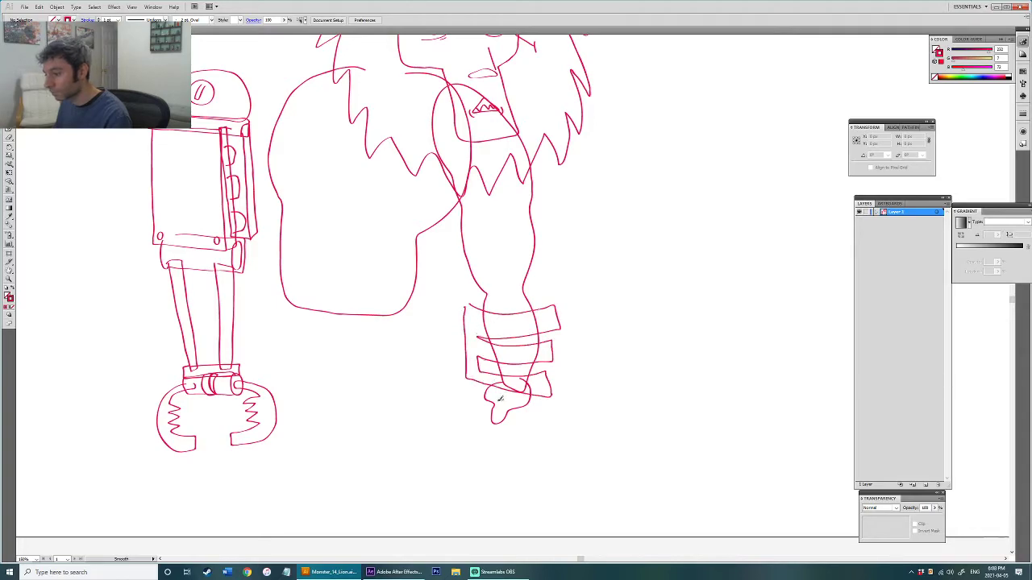
# Step: Draw a narrow diagonal strap across the torso from the shoulder under the mane to the opposite lower corner
pyautogui.moveTo(533, 304); pyautogui.dragTo(554, 348)
pyautogui.moveTo(542, 279); pyautogui.dragTo(569, 321)
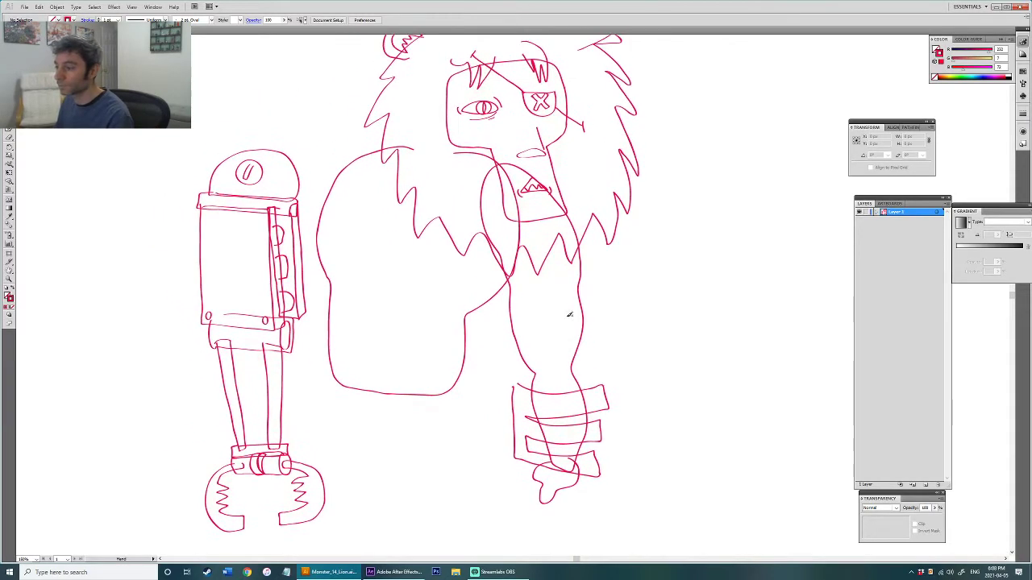
pyautogui.moveTo(504, 253); pyautogui.dragTo(562, 284)
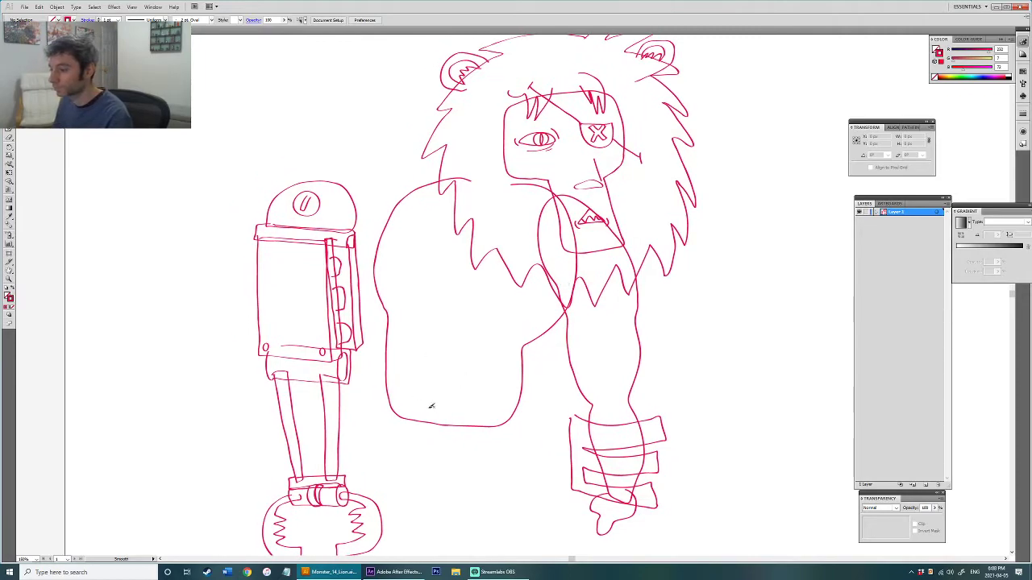
pyautogui.moveTo(395, 415)
pyautogui.mouseDown()
pyautogui.moveTo(481, 348)
pyautogui.moveTo(552, 238)
pyautogui.moveTo(546, 264)
pyautogui.moveTo(474, 369)
pyautogui.mouseUp()
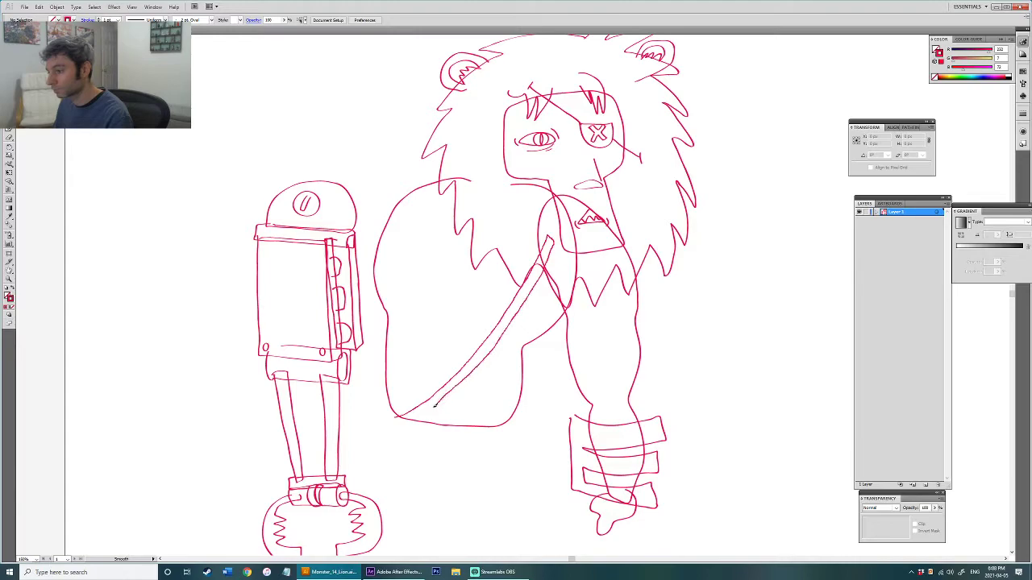
# Step: Close the diagonal strap's lower end at the torso's bottom corner and smooth its edge
pyautogui.keyDown('ctrl'); pyautogui.click(439, 403); pyautogui.keyUp('ctrl')
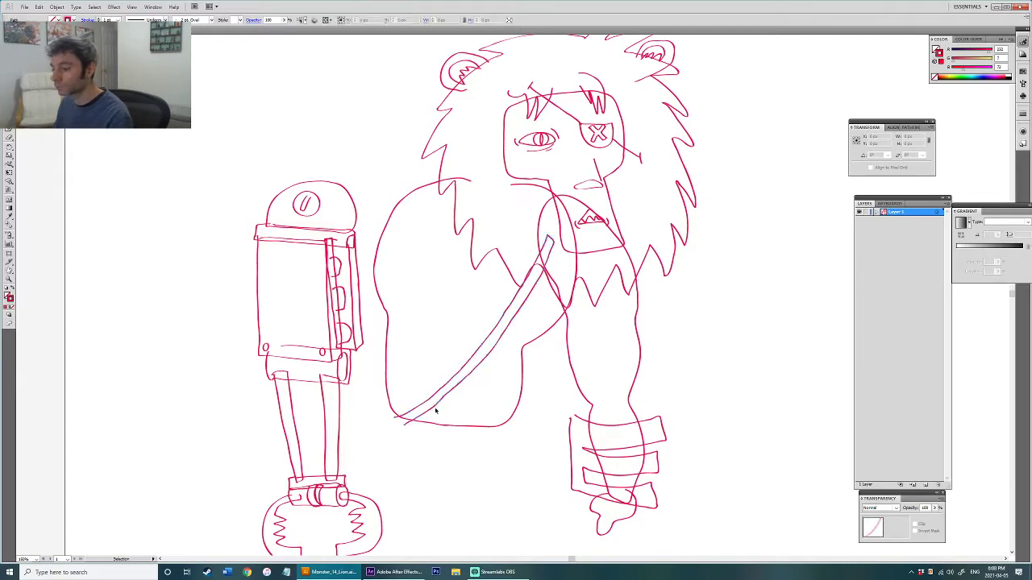
pyautogui.moveTo(405, 423); pyautogui.dragTo(396, 418)
pyautogui.moveTo(443, 396); pyautogui.dragTo(450, 391)
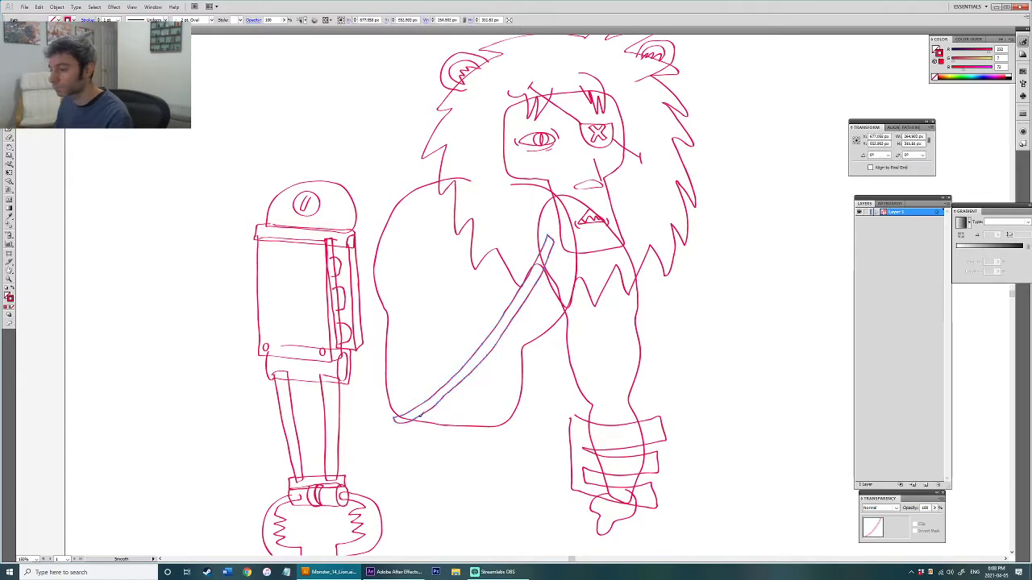
pyautogui.moveTo(481, 358); pyautogui.dragTo(483, 355)
pyautogui.moveTo(452, 392); pyautogui.dragTo(514, 318)
pyautogui.moveTo(460, 373)
pyautogui.mouseDown()
pyautogui.moveTo(507, 312)
pyautogui.moveTo(546, 230)
pyautogui.moveTo(514, 207)
pyautogui.moveTo(519, 91)
pyautogui.mouseUp()
pyautogui.moveTo(525, 303); pyautogui.dragTo(550, 285)
pyautogui.keyDown('ctrl'); pyautogui.click(548, 307); pyautogui.keyUp('ctrl')
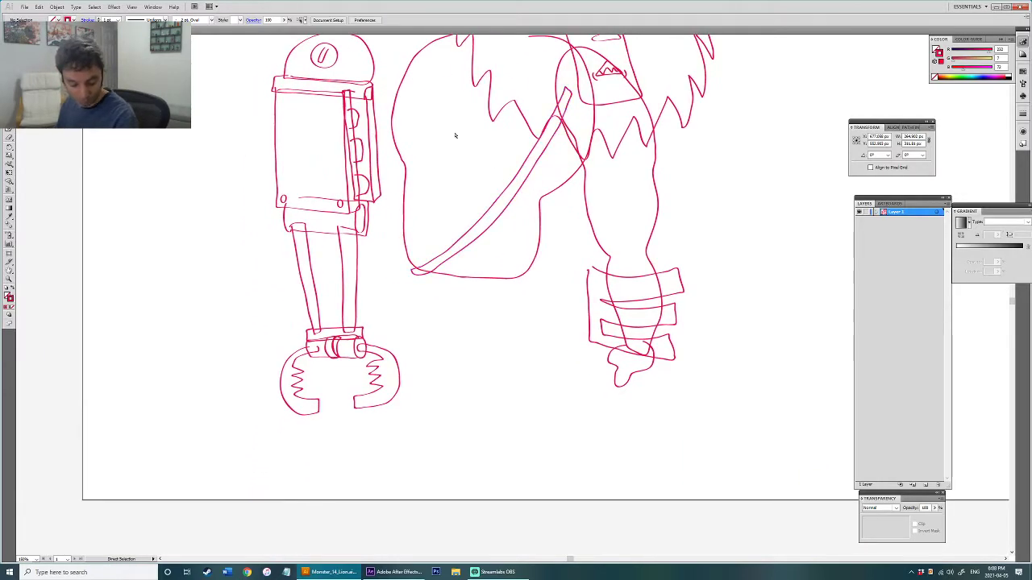
# Step: Draw a two-band belt curving around the bottom of the torso
pyautogui.moveTo(500, 309); pyautogui.dragTo(516, 343)
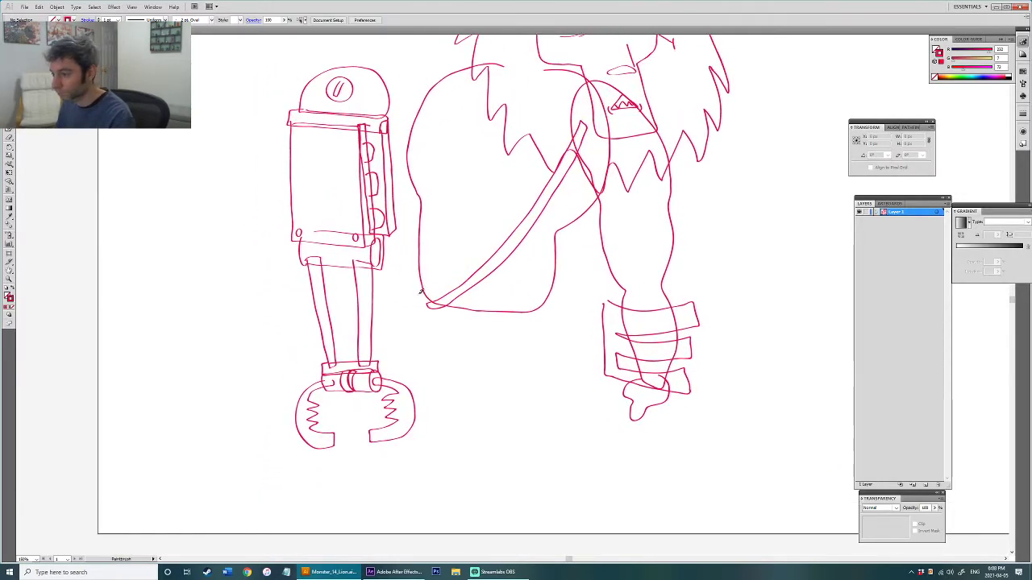
pyautogui.moveTo(464, 314); pyautogui.dragTo(517, 313)
pyautogui.hotkey('ctrl', 'z')
pyautogui.moveTo(422, 292)
pyautogui.mouseDown()
pyautogui.moveTo(477, 324)
pyautogui.moveTo(545, 317)
pyautogui.moveTo(427, 304)
pyautogui.moveTo(499, 331)
pyautogui.moveTo(550, 325)
pyautogui.moveTo(477, 314)
pyautogui.mouseUp()
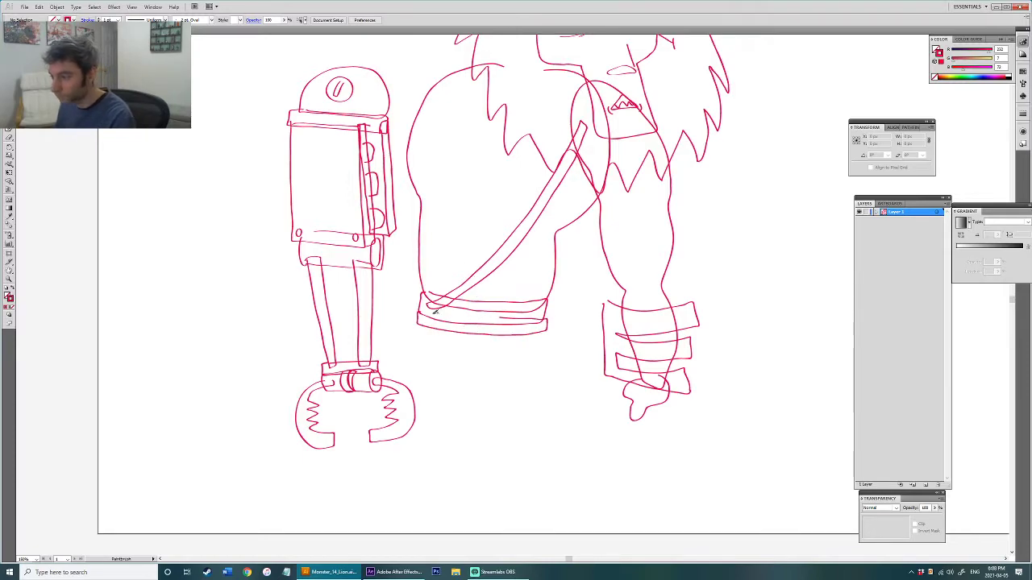
# Step: Draw a small round knot on the belt with two long, narrow strips hanging straight down from it
pyautogui.moveTo(446, 319)
pyautogui.mouseDown()
pyautogui.moveTo(437, 321)
pyautogui.moveTo(435, 448)
pyautogui.moveTo(441, 382)
pyautogui.mouseUp()
pyautogui.moveTo(441, 326)
pyautogui.mouseDown()
pyautogui.moveTo(428, 445)
pyautogui.moveTo(436, 330)
pyautogui.mouseUp()
pyautogui.click(439, 335)
pyautogui.press('b')
pyautogui.keyDown('ctrl'); pyautogui.click(430, 330); pyautogui.keyUp('ctrl')
pyautogui.moveTo(438, 340); pyautogui.dragTo(440, 340)
pyautogui.click(473, 393)
# Step: Draw a shallow rounded hip shape directly beneath the belt
pyautogui.press('a')
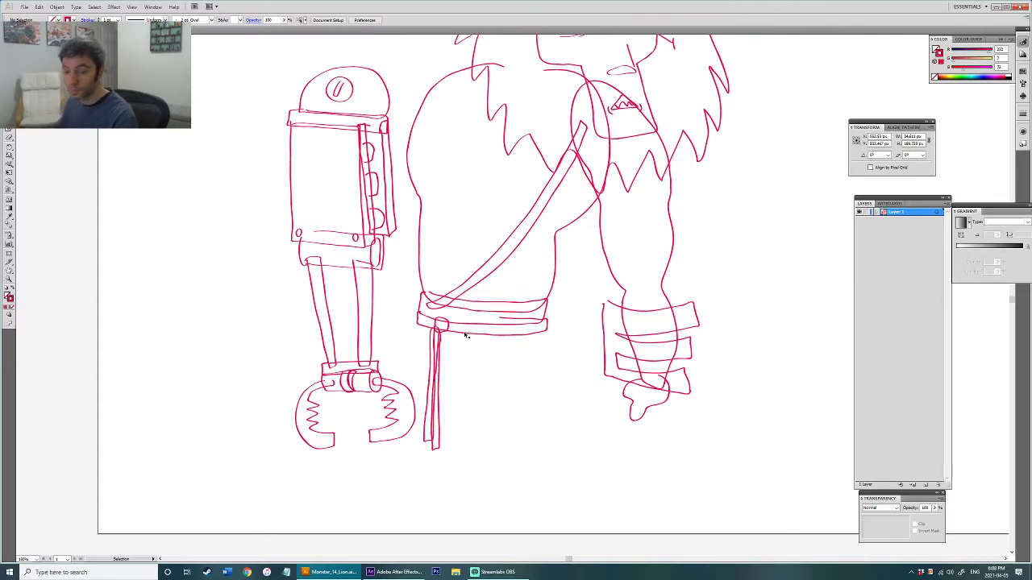
pyautogui.moveTo(494, 358)
pyautogui.mouseDown()
pyautogui.moveTo(502, 299)
pyautogui.moveTo(486, 274)
pyautogui.moveTo(498, 247)
pyautogui.moveTo(419, 246)
pyautogui.mouseUp()
pyautogui.moveTo(471, 275)
pyautogui.mouseDown()
pyautogui.moveTo(440, 360)
pyautogui.moveTo(464, 452)
pyautogui.mouseUp()
# Step: Select the whole mechanical arm and move it farther left to leave a wide gap beside the torso
pyautogui.hotkey('ctrl', '-')
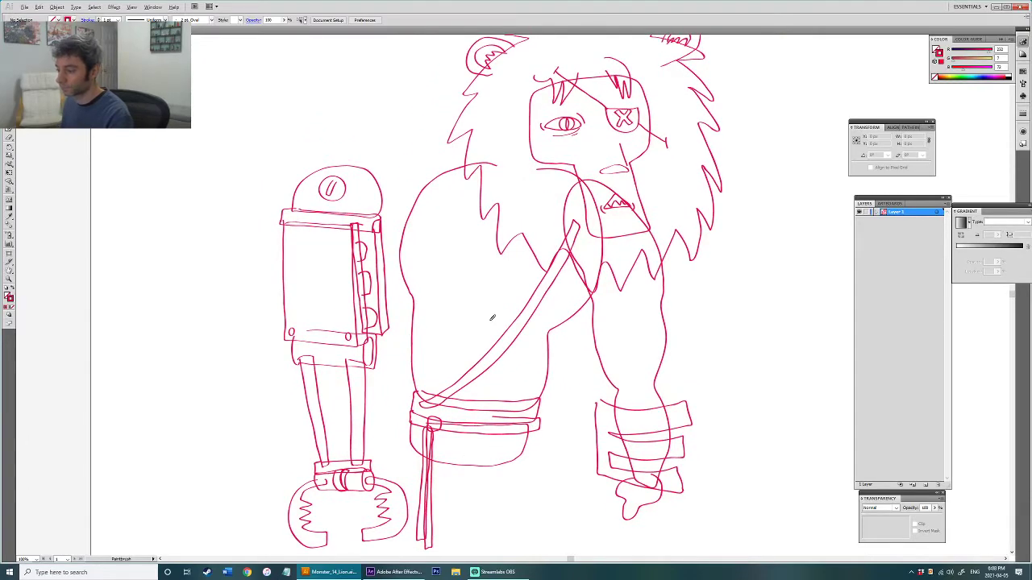
pyautogui.hotkey('ctrl', '-')
pyautogui.press('v')
pyautogui.moveTo(337, 253); pyautogui.dragTo(460, 458)
pyautogui.moveTo(439, 355); pyautogui.dragTo(387, 355)
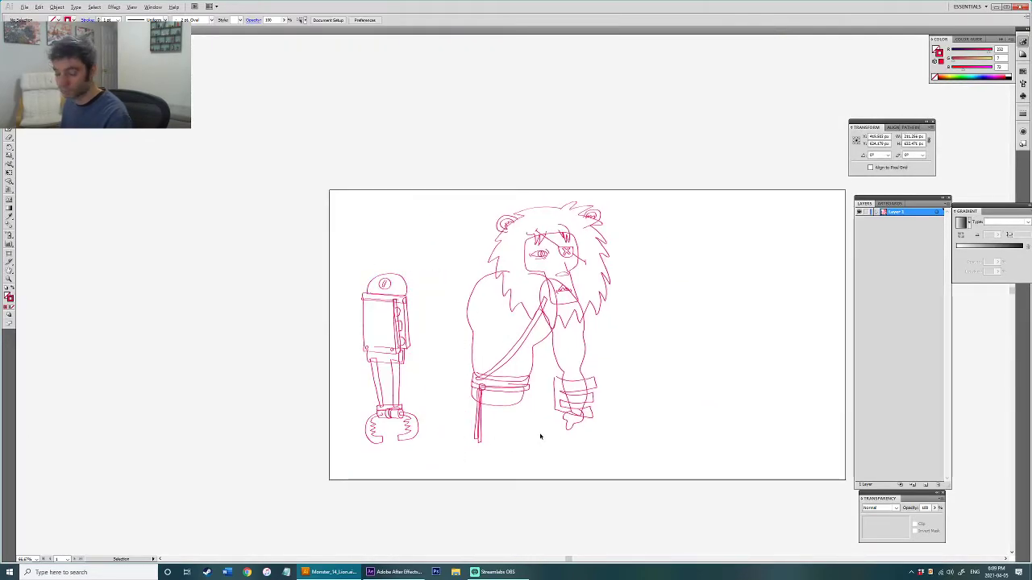
# Step: Draw a straight upper leg from the hips behind the hanging strips, ending in a wavy, bunched cuff
pyautogui.scroll(1, 541, 436)
pyautogui.moveTo(534, 438); pyautogui.dragTo(551, 315)
pyautogui.scroll(1, 543, 393)
pyautogui.scroll(-2, 540, 474)
pyautogui.scroll(1, 516, 368)
pyautogui.scroll(1, 536, 295)
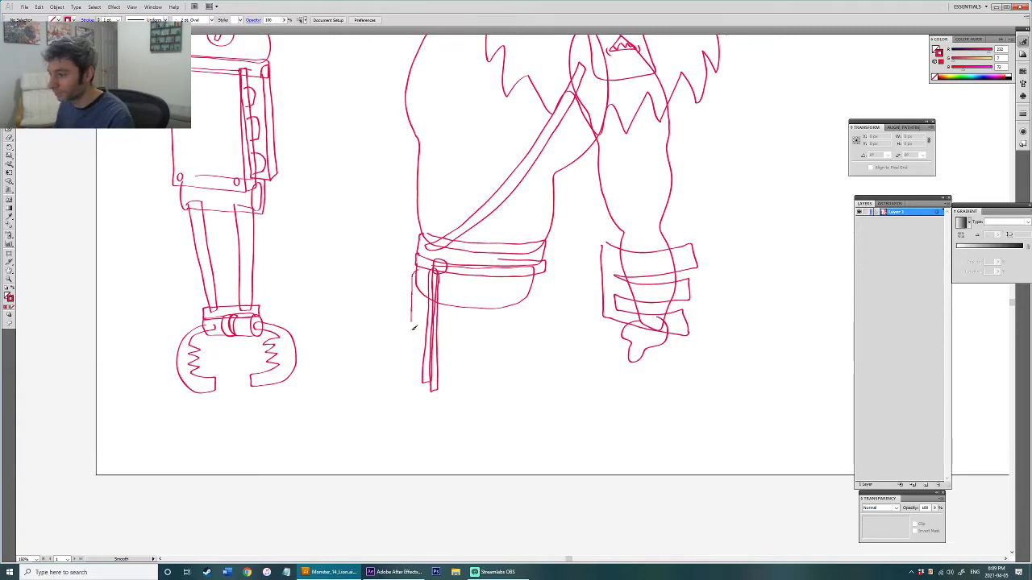
pyautogui.moveTo(412, 274)
pyautogui.mouseDown()
pyautogui.moveTo(411, 412)
pyautogui.moveTo(398, 431)
pyautogui.moveTo(455, 444)
pyautogui.moveTo(455, 285)
pyautogui.moveTo(417, 327)
pyautogui.moveTo(408, 407)
pyautogui.moveTo(433, 415)
pyautogui.mouseUp()
pyautogui.hotkey('ctrl', 'z')
pyautogui.moveTo(461, 337)
pyautogui.mouseDown()
pyautogui.moveTo(448, 276)
pyautogui.moveTo(414, 379)
pyautogui.mouseUp()
pyautogui.moveTo(416, 295); pyautogui.dragTo(419, 283)
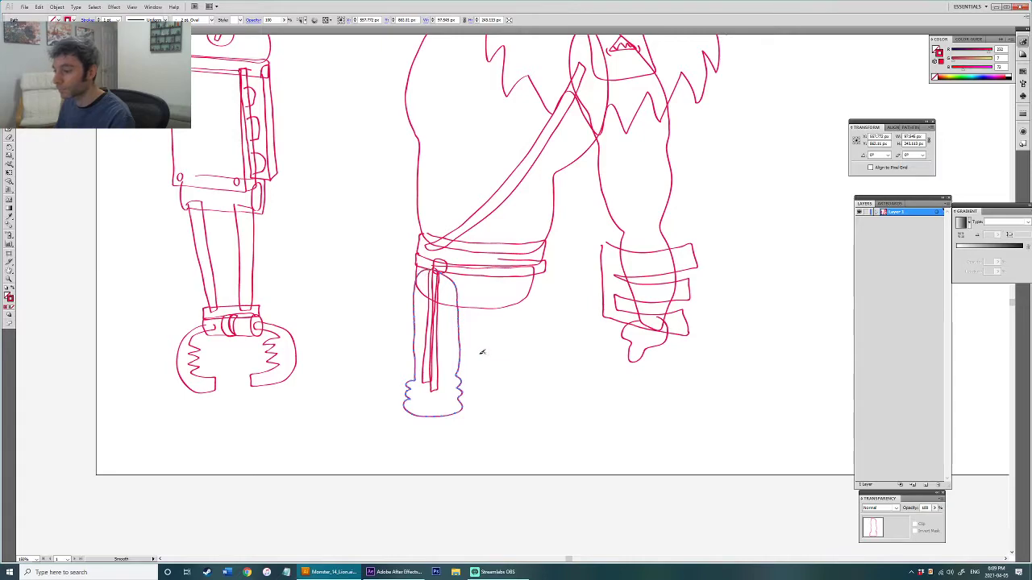
# Step: Draw a tapered lower leg with a rounded top starting inside the bunched cuff and narrowing to the ankle
pyautogui.scroll(-2, 476, 352)
pyautogui.keyDown('ctrl'); pyautogui.click(487, 356); pyautogui.keyUp('ctrl')
pyautogui.scroll(-3, 487, 357)
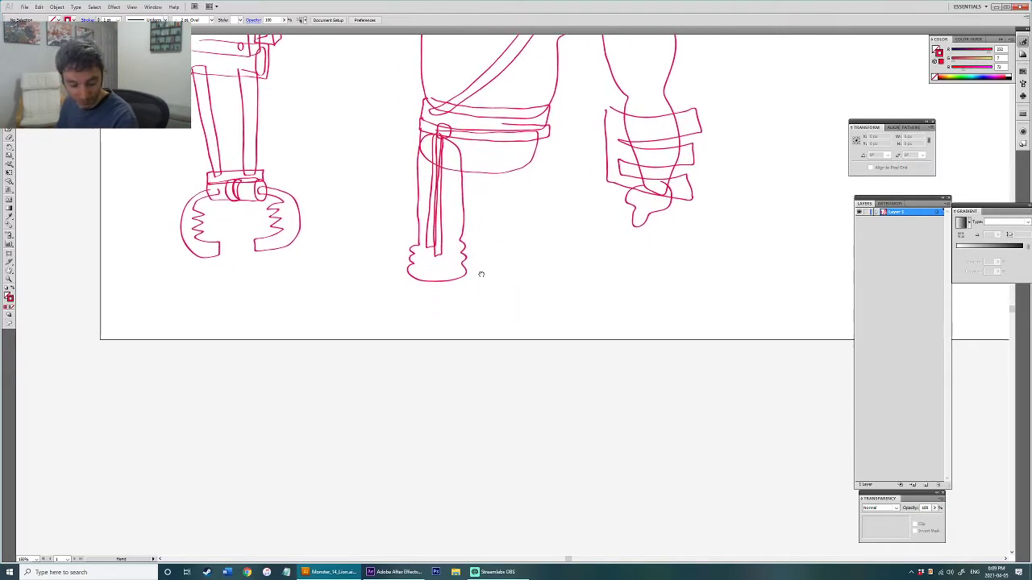
pyautogui.moveTo(454, 276)
pyautogui.mouseDown()
pyautogui.moveTo(444, 383)
pyautogui.moveTo(428, 384)
pyautogui.moveTo(418, 292)
pyautogui.moveTo(421, 268)
pyautogui.moveTo(446, 288)
pyautogui.moveTo(446, 265)
pyautogui.moveTo(421, 267)
pyautogui.moveTo(449, 265)
pyautogui.moveTo(418, 278)
pyautogui.mouseUp()
pyautogui.keyDown('ctrl'); pyautogui.click(450, 285); pyautogui.keyUp('ctrl')
pyautogui.keyDown('ctrl'); pyautogui.click(472, 315); pyautogui.keyUp('ctrl')
pyautogui.press('space')
pyautogui.moveTo(463, 377); pyautogui.dragTo(453, 394)
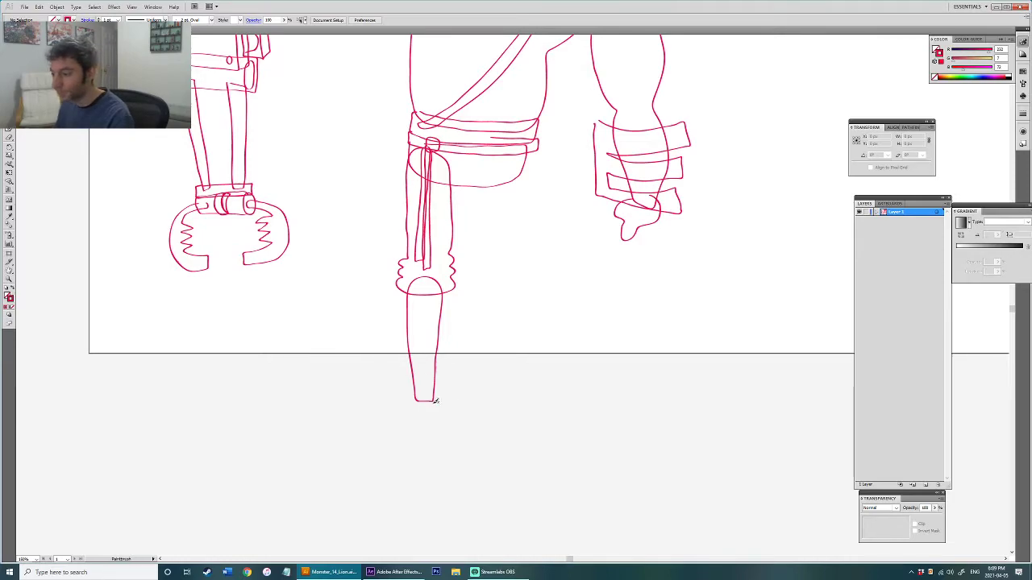
# Step: Draw a flat side-view foot with toes pointing right at the bottom of the lower leg
pyautogui.moveTo(480, 408)
pyautogui.mouseDown()
pyautogui.moveTo(445, 399)
pyautogui.moveTo(476, 407)
pyautogui.moveTo(414, 399)
pyautogui.mouseUp()
pyautogui.hotkey('ctrl', 'z')
pyautogui.hotkey('ctrl', 'z')
pyautogui.hotkey('ctrl', 'z')
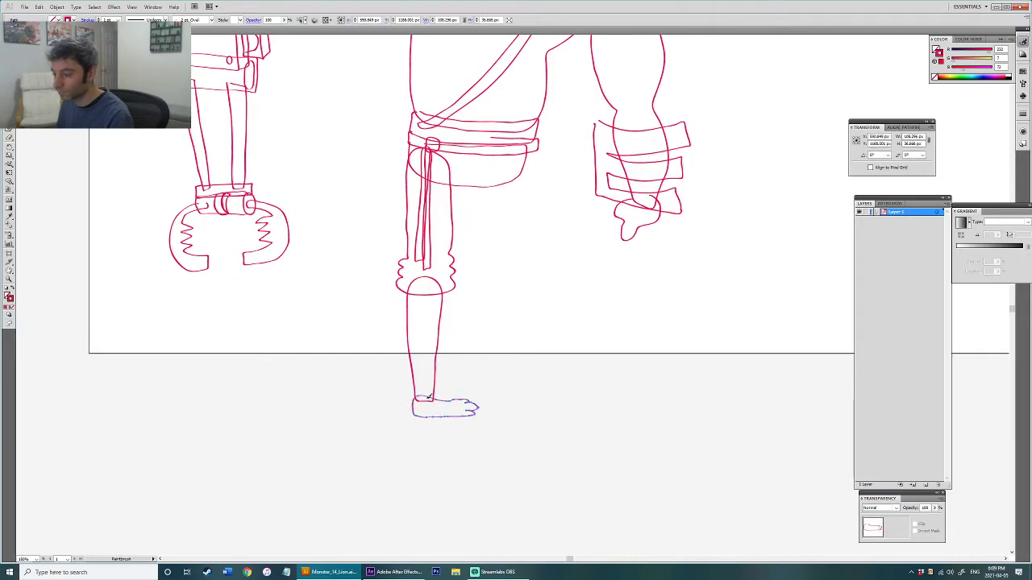
pyautogui.moveTo(448, 402); pyautogui.dragTo(449, 401)
pyautogui.press('a')
pyautogui.click(449, 389)
pyautogui.press('v')
# Step: Draw a long, thin, slightly curved tail shaft with a rounded top, standing separately to the left of the leg
pyautogui.scroll(-3, 446, 344)
pyautogui.scroll(3, 438, 309)
pyautogui.moveTo(426, 282); pyautogui.dragTo(470, 326)
pyautogui.press('b')
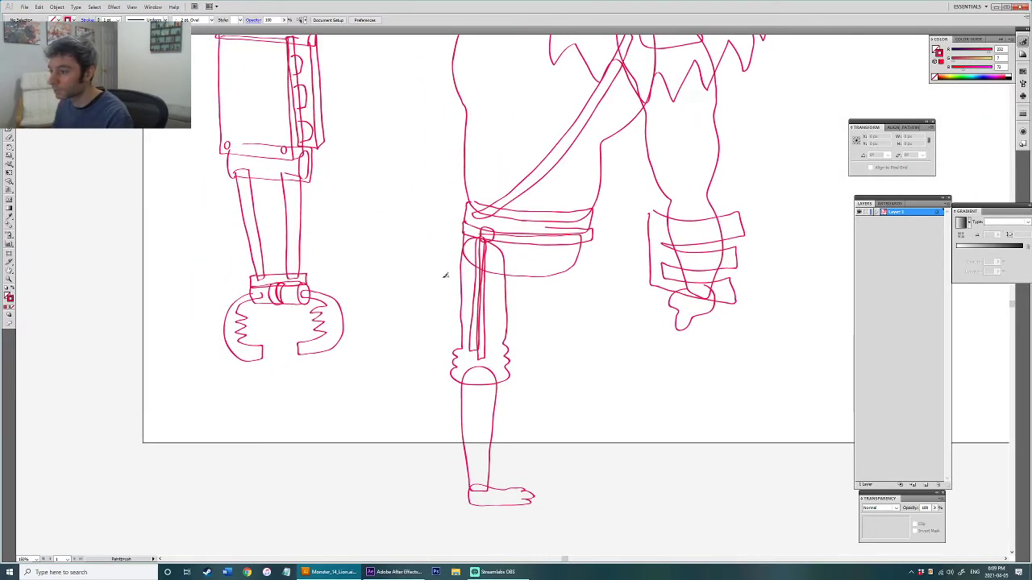
pyautogui.moveTo(420, 246); pyautogui.dragTo(425, 397)
pyautogui.hotkey('ctrl', 'z')
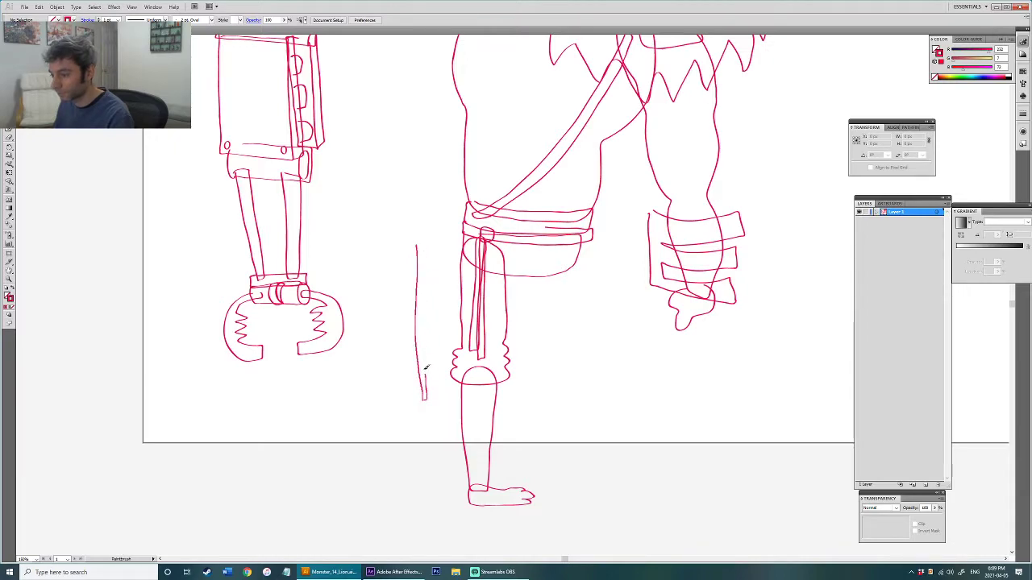
pyautogui.moveTo(426, 255); pyautogui.dragTo(417, 244)
pyautogui.hotkey('ctrl', 'shift', 'a')
# Step: Draw a small oval tuft with jagged tips at the lower end of the tail
pyautogui.moveTo(423, 398)
pyautogui.mouseDown()
pyautogui.moveTo(422, 411)
pyautogui.moveTo(428, 399)
pyautogui.mouseUp()
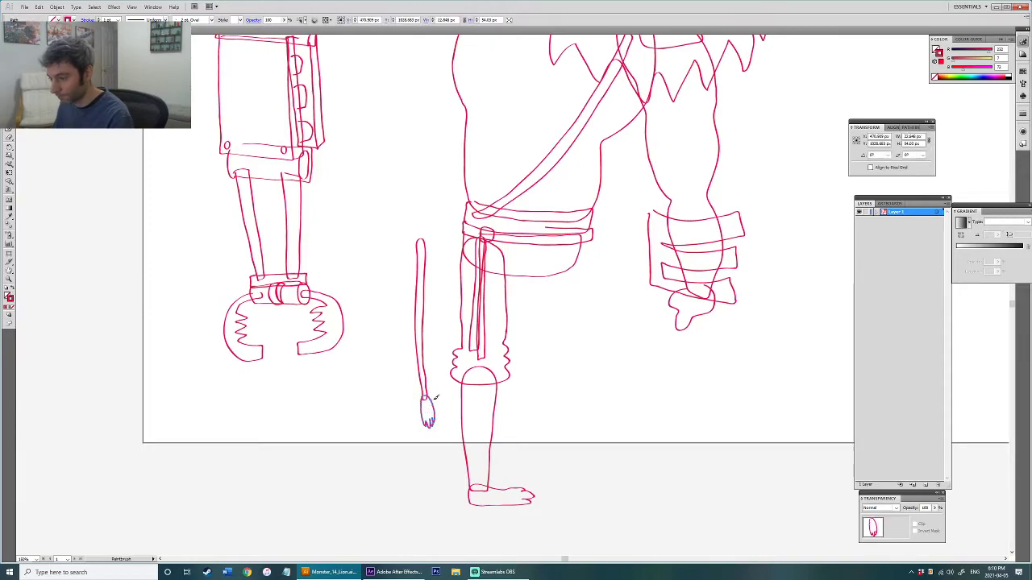
pyautogui.press('a')
pyautogui.press('v')
# Step: Draw a thin curved band around the muscular upper arm just below the mane
pyautogui.scroll(-3, 416, 297)
pyautogui.moveTo(399, 296); pyautogui.dragTo(426, 346)
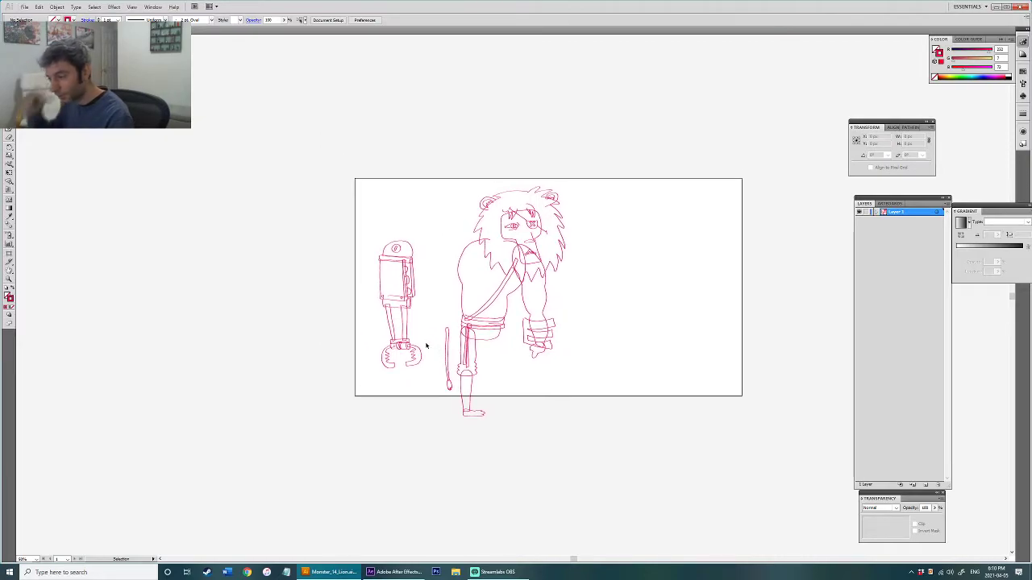
pyautogui.scroll(3, 589, 302)
pyautogui.press('b')
pyautogui.press('v')
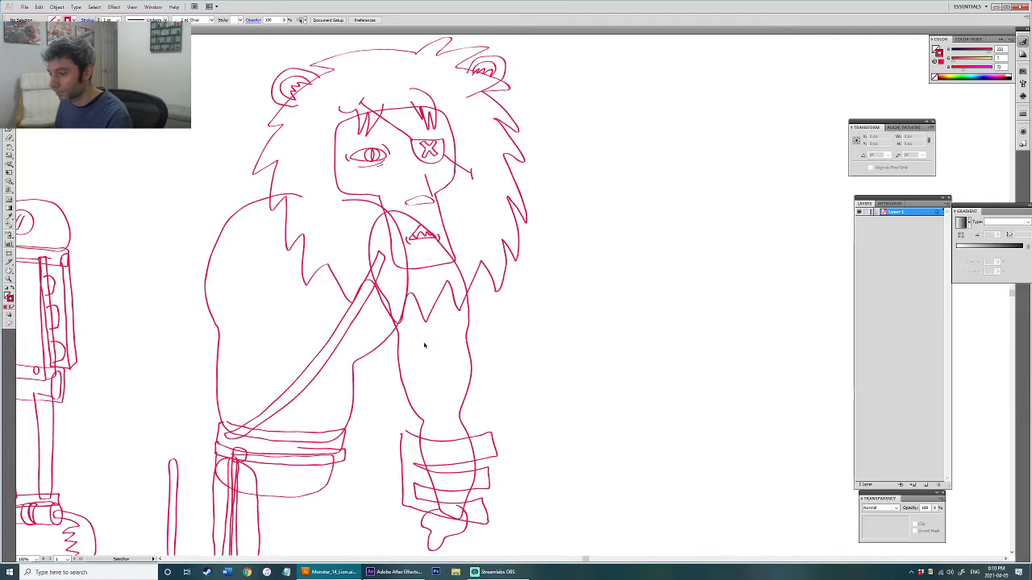
pyautogui.moveTo(412, 352); pyautogui.dragTo(466, 342)
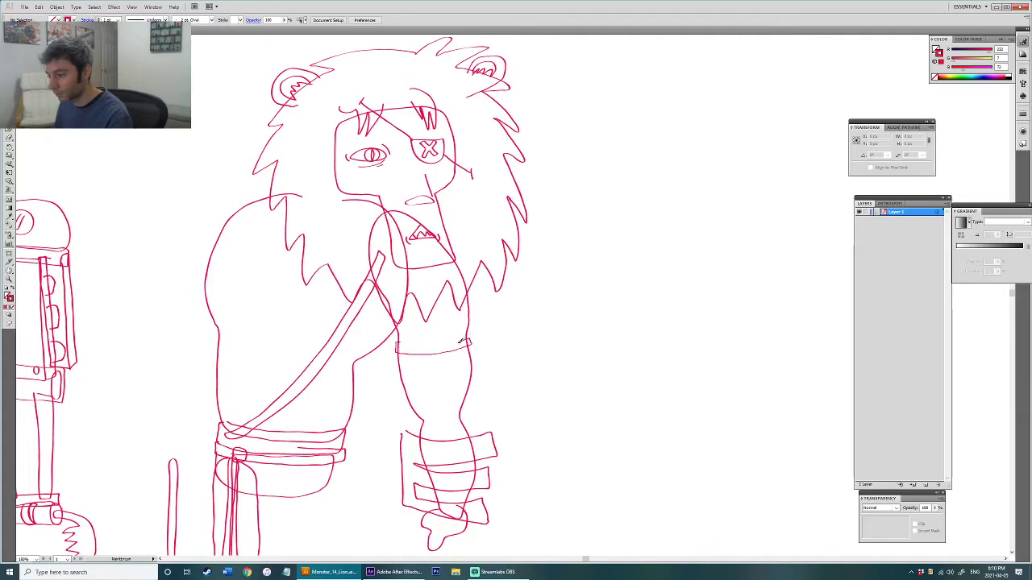
pyautogui.click(398, 346)
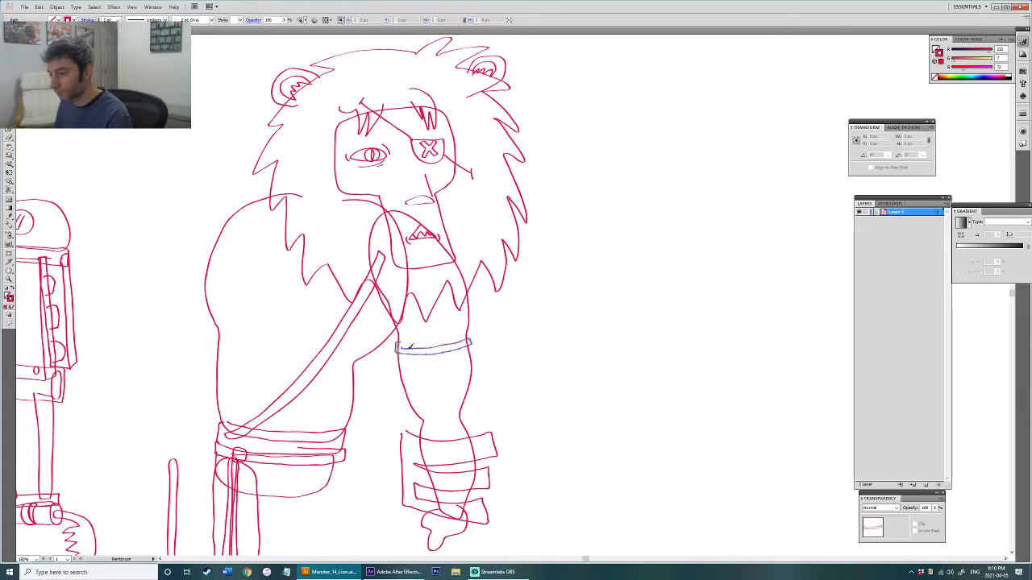
pyautogui.hotkey('ctrl', 'z')
pyautogui.hotkey('ctrl', 'shift', 'z')
pyautogui.keyDown('ctrl'); pyautogui.click(410, 342); pyautogui.keyUp('ctrl')
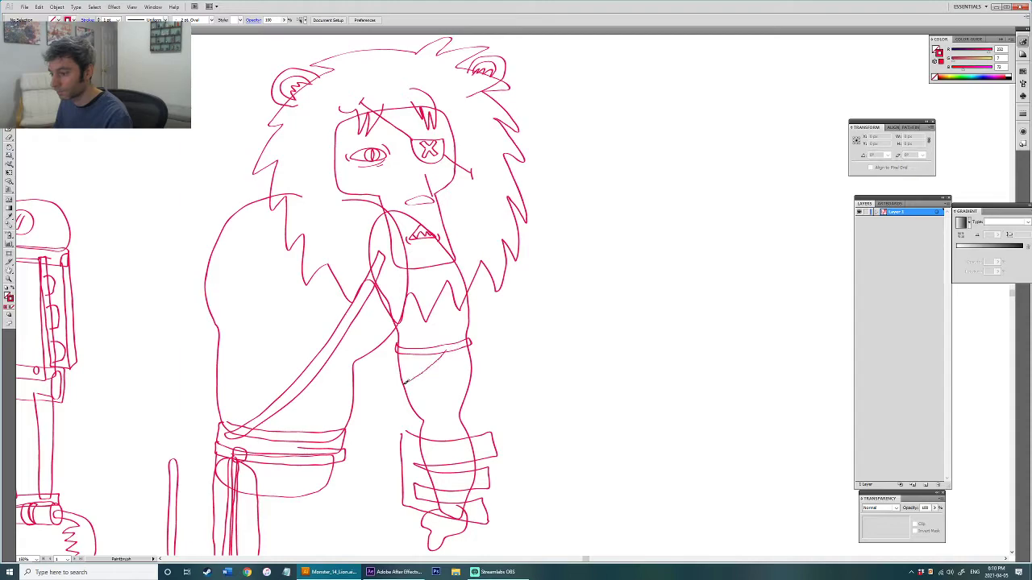
# Step: Undo the first diagonal strokes, redraw a strap hanging diagonally below the upper-arm band, and join its open path
pyautogui.hotkey('ctrl', 'z')
pyautogui.moveTo(418, 369); pyautogui.dragTo(438, 360)
pyautogui.hotkey('ctrl', 'z')
pyautogui.moveTo(437, 347); pyautogui.dragTo(448, 352)
pyautogui.scroll(4, 452, 326)
pyautogui.moveTo(455, 363); pyautogui.dragTo(488, 272)
pyautogui.press('v')
pyautogui.click(441, 337)
pyautogui.hotkey('ctrl', 'j')
# Step: Draw a small square buckle with a prong where the two upper-arm straps meet, and join its path
pyautogui.press('b')
pyautogui.hotkey('ctrl', 'shift', 'a')
pyautogui.moveTo(416, 347)
pyautogui.mouseDown()
pyautogui.moveTo(434, 364)
pyautogui.moveTo(440, 339)
pyautogui.moveTo(419, 361)
pyautogui.mouseUp()
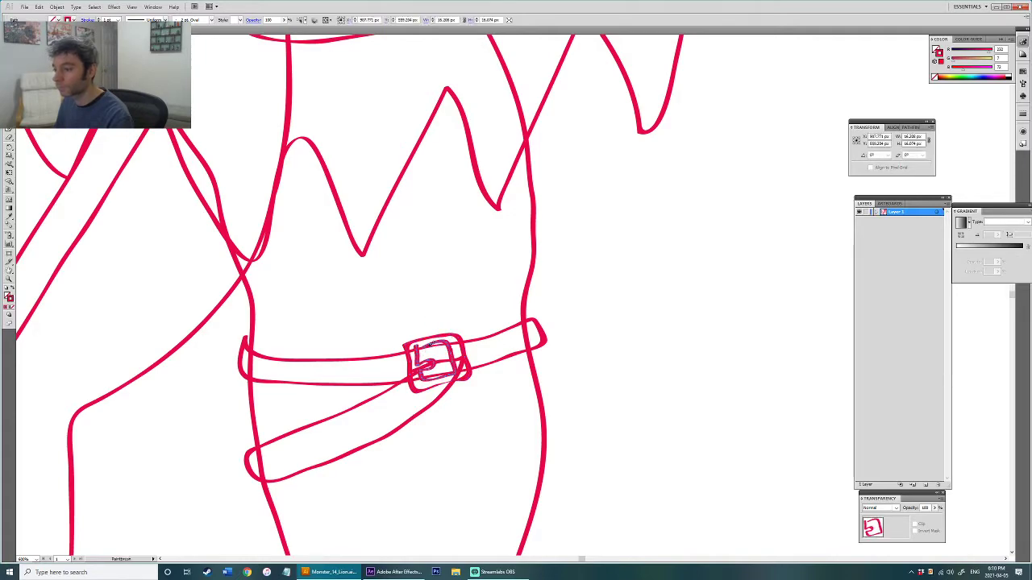
pyautogui.press('v')
pyautogui.hotkey('ctrl', 'j')
pyautogui.scroll(-3, 449, 288)
pyautogui.moveTo(422, 271); pyautogui.dragTo(454, 415)
pyautogui.scroll(2, 430, 365)
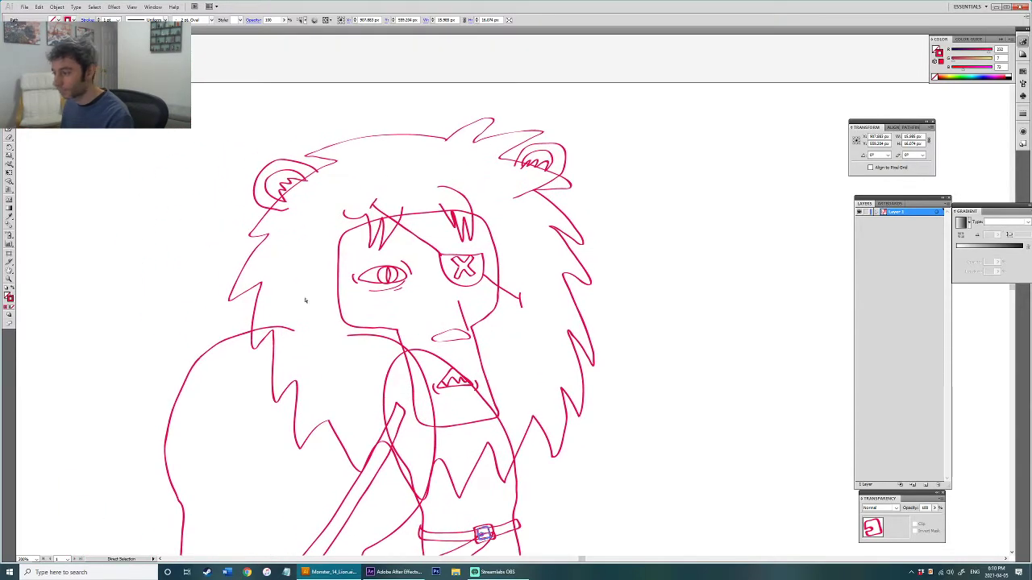
pyautogui.click(245, 295)
pyautogui.press('b')
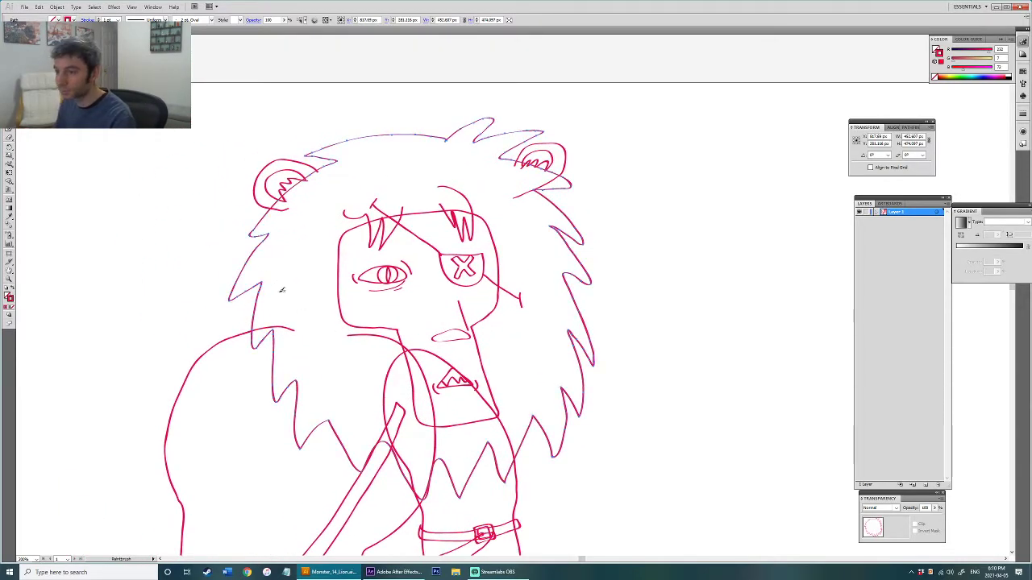
pyautogui.moveTo(242, 305); pyautogui.dragTo(255, 296)
pyautogui.hotkey('ctrl', 'z')
pyautogui.moveTo(274, 338); pyautogui.dragTo(280, 373)
pyautogui.hotkey('ctrl', 'z')
# Step: Deselect the mane and add small whisker dots on both sides of the muzzle above the mouth
pyautogui.hotkey('ctrl', 'shift', 'a')
pyautogui.moveTo(302, 292); pyautogui.dragTo(316, 316)
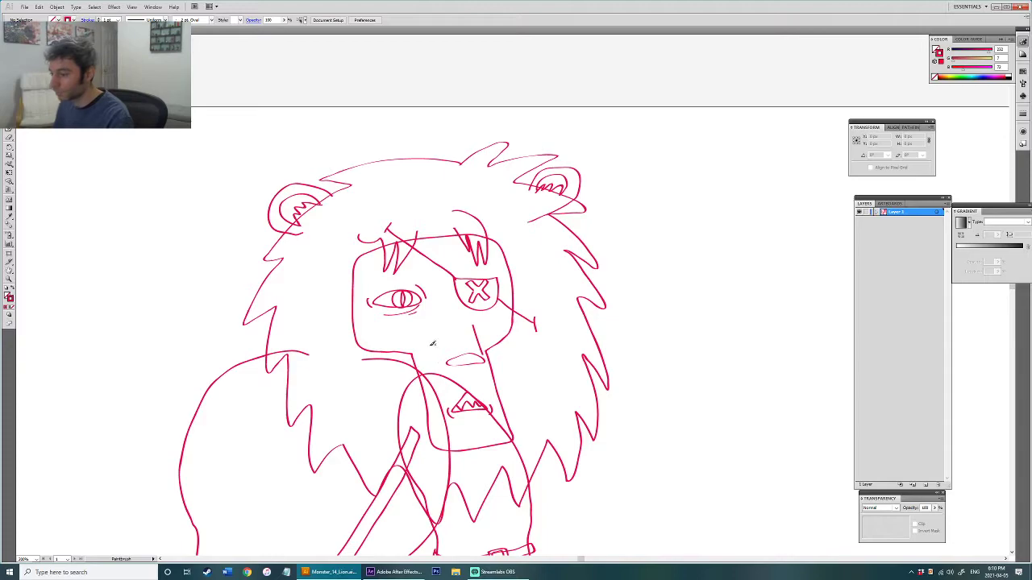
pyautogui.click(440, 394)
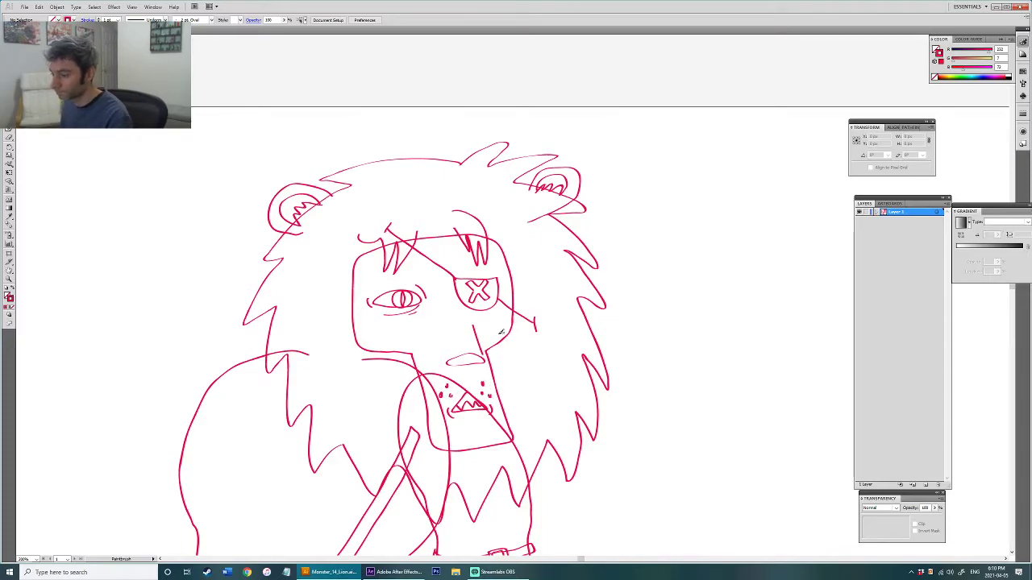
# Step: Draw a long, broad sword blade with a flat top and blunt rounded tip in the empty area right of the lion
pyautogui.scroll(-4, 500, 333)
pyautogui.moveTo(502, 416); pyautogui.dragTo(499, 358)
pyautogui.moveTo(415, 309); pyautogui.dragTo(408, 282)
pyautogui.scroll(2, 498, 340)
pyautogui.scroll(-1, 485, 372)
pyautogui.scroll(-2, 460, 369)
pyautogui.moveTo(515, 315); pyautogui.dragTo(444, 319)
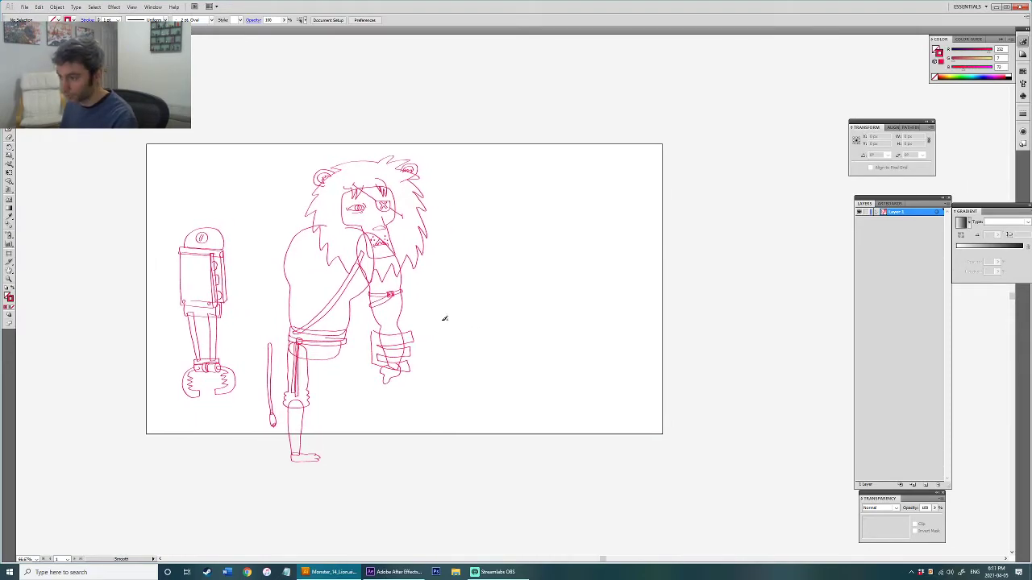
pyautogui.moveTo(470, 221)
pyautogui.mouseDown()
pyautogui.moveTo(472, 368)
pyautogui.moveTo(484, 398)
pyautogui.mouseUp()
pyautogui.hotkey('ctrl', 'z')
pyautogui.moveTo(463, 197); pyautogui.dragTo(486, 399)
pyautogui.hotkey('ctrl', 'z')
pyautogui.moveTo(471, 183)
pyautogui.mouseDown()
pyautogui.moveTo(464, 358)
pyautogui.moveTo(467, 392)
pyautogui.moveTo(488, 401)
pyautogui.moveTo(505, 399)
pyautogui.moveTo(509, 372)
pyautogui.moveTo(519, 192)
pyautogui.moveTo(468, 186)
pyautogui.mouseUp()
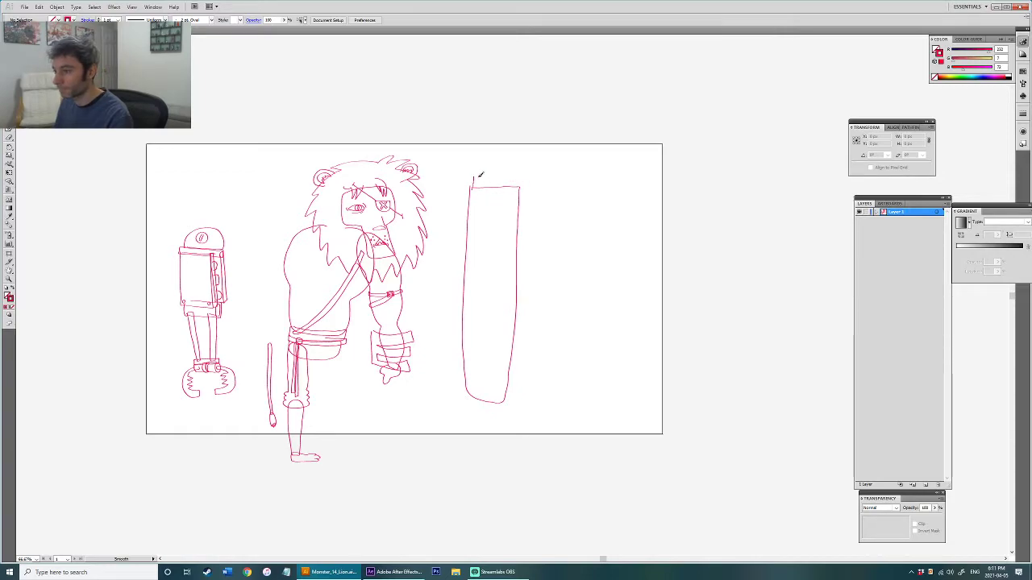
# Step: Draw a shallow rectangular collar on top of the blade and a wide crossguard with inward-hooked ends above it
pyautogui.moveTo(513, 184)
pyautogui.mouseDown()
pyautogui.moveTo(499, 249)
pyautogui.moveTo(472, 236)
pyautogui.moveTo(512, 226)
pyautogui.mouseUp()
pyautogui.hotkey('ctrl', 'z')
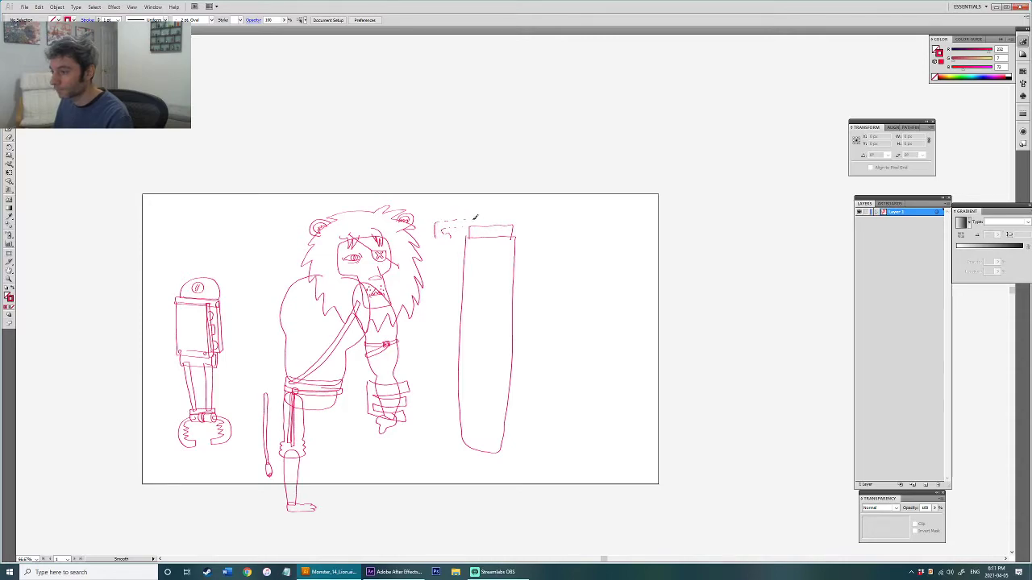
pyautogui.moveTo(546, 220)
pyautogui.mouseDown()
pyautogui.moveTo(536, 234)
pyautogui.moveTo(514, 222)
pyautogui.mouseUp()
# Step: Draw a long narrow grip rising from the crossguard, topped by a short neck and a diamond-shaped pommel
pyautogui.scroll(1, 488, 242)
pyautogui.moveTo(487, 217)
pyautogui.mouseDown()
pyautogui.moveTo(485, 161)
pyautogui.moveTo(498, 182)
pyautogui.moveTo(503, 255)
pyautogui.mouseUp()
pyautogui.scroll(2, 496, 209)
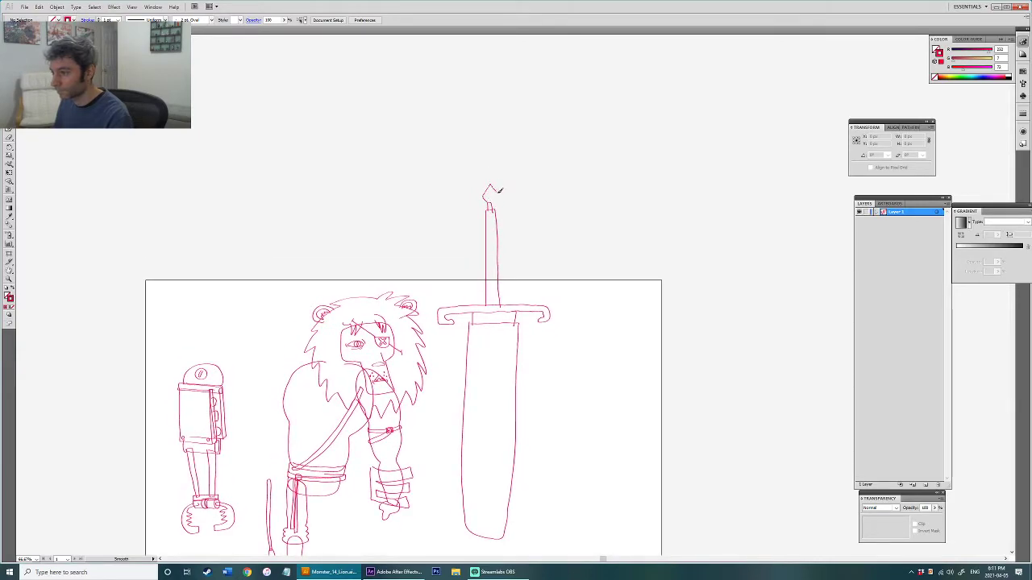
# Step: Redraw the pommel outline as a clean, straight-sided diamond closed at its base on the neck
pyautogui.scroll(3, 504, 203)
pyautogui.scroll(3, 495, 180)
pyautogui.scroll(2, 503, 278)
pyautogui.keyDown('ctrl'); pyautogui.click(532, 282); pyautogui.keyUp('ctrl')
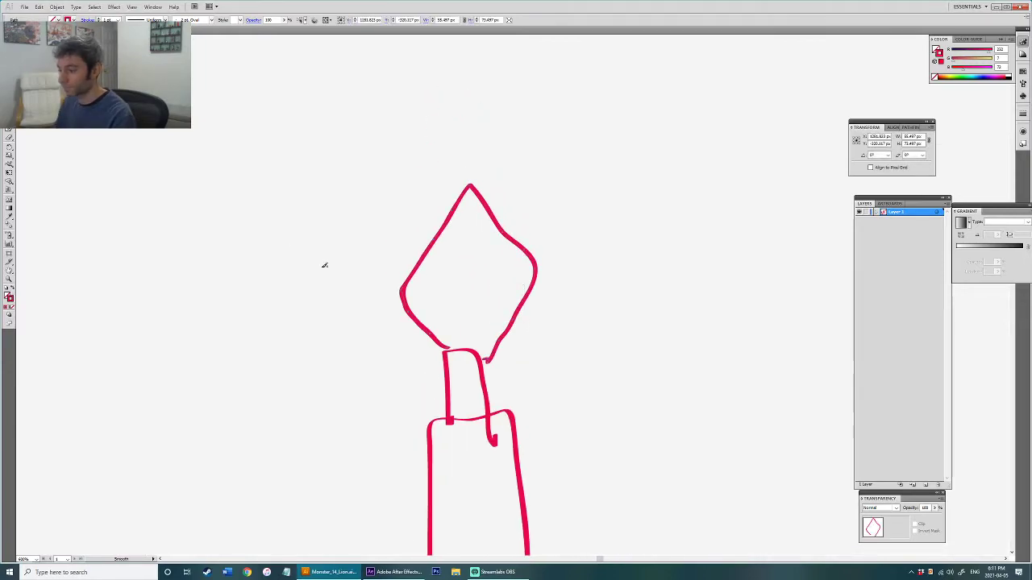
pyautogui.moveTo(483, 359); pyautogui.dragTo(494, 351)
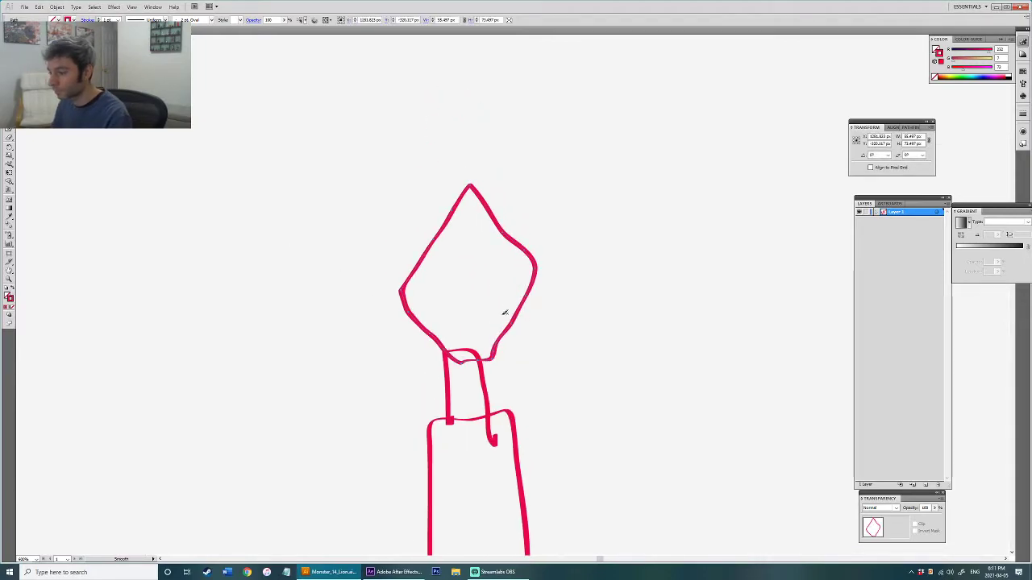
pyautogui.moveTo(514, 316); pyautogui.dragTo(504, 318)
pyautogui.keyDown('ctrl'); pyautogui.click(439, 350); pyautogui.keyUp('ctrl')
pyautogui.keyDown('ctrl'); pyautogui.click(434, 348); pyautogui.keyUp('ctrl')
pyautogui.moveTo(440, 357)
pyautogui.mouseDown()
pyautogui.moveTo(398, 303)
pyautogui.moveTo(445, 211)
pyautogui.mouseUp()
pyautogui.moveTo(486, 348); pyautogui.dragTo(517, 294)
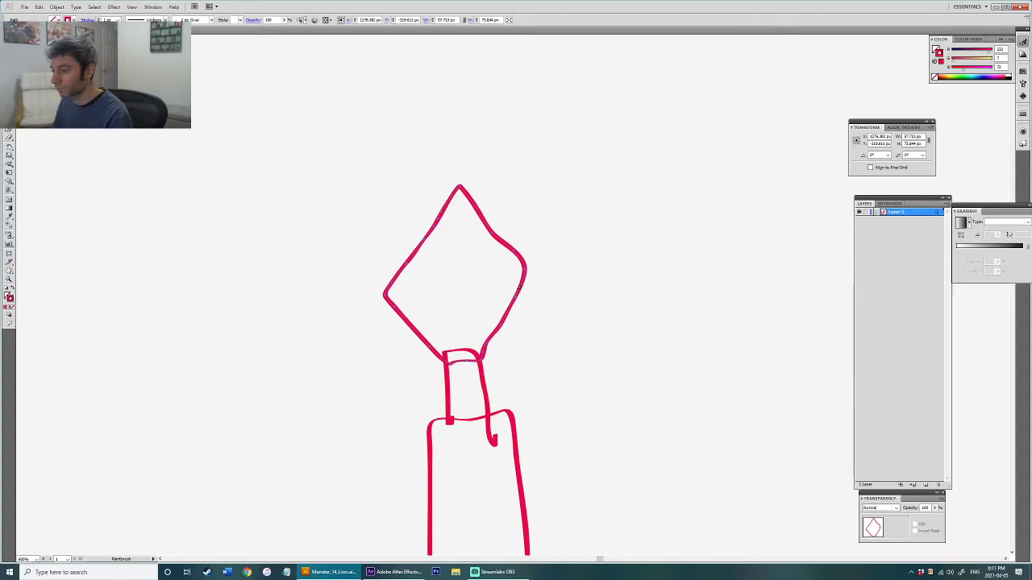
pyautogui.moveTo(450, 203); pyautogui.dragTo(450, 203)
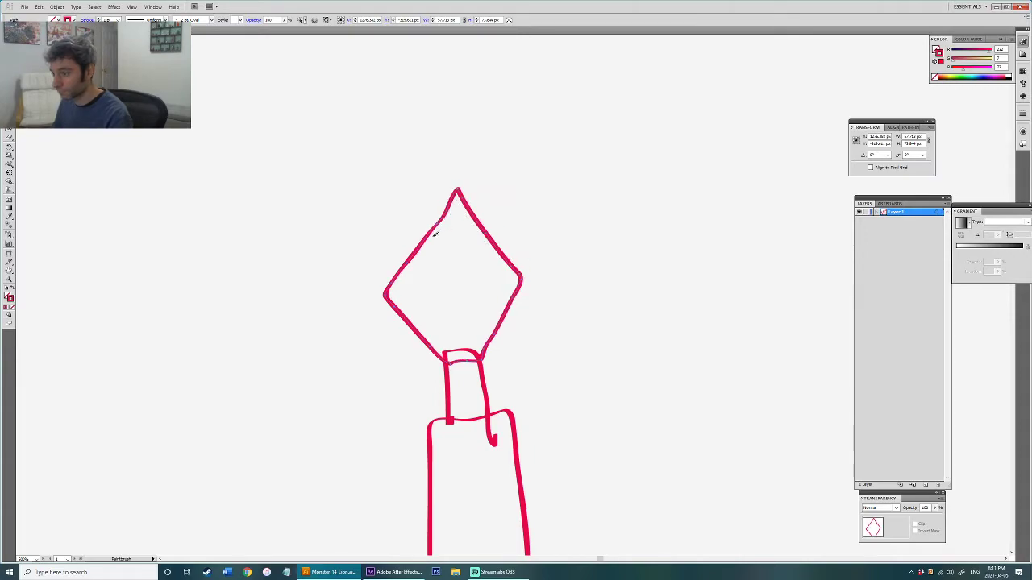
pyautogui.press('v')
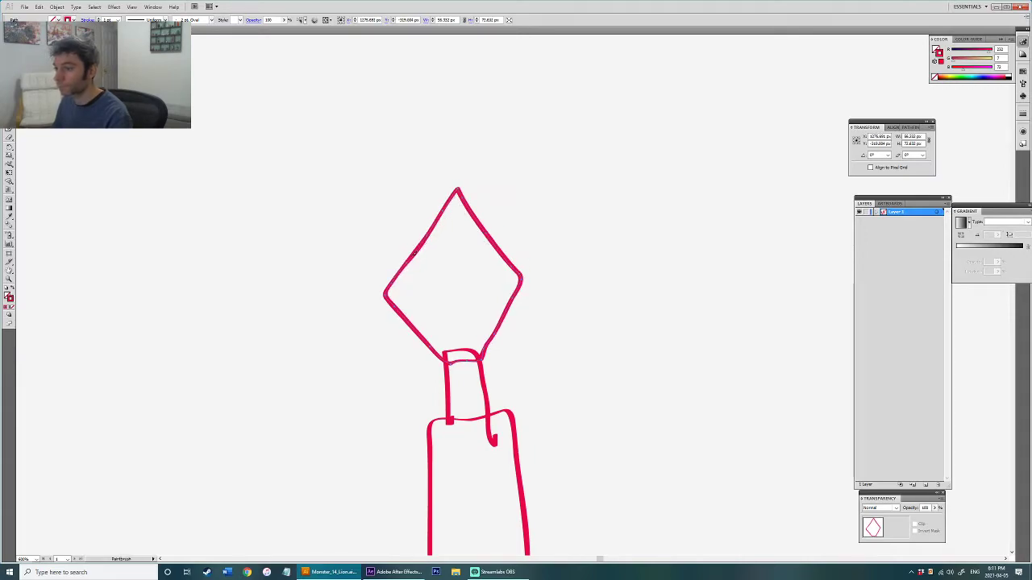
pyautogui.click(510, 244)
# Step: Draw a smaller diamond inside the pommel, starting from its base
pyautogui.moveTo(474, 265); pyautogui.dragTo(479, 285)
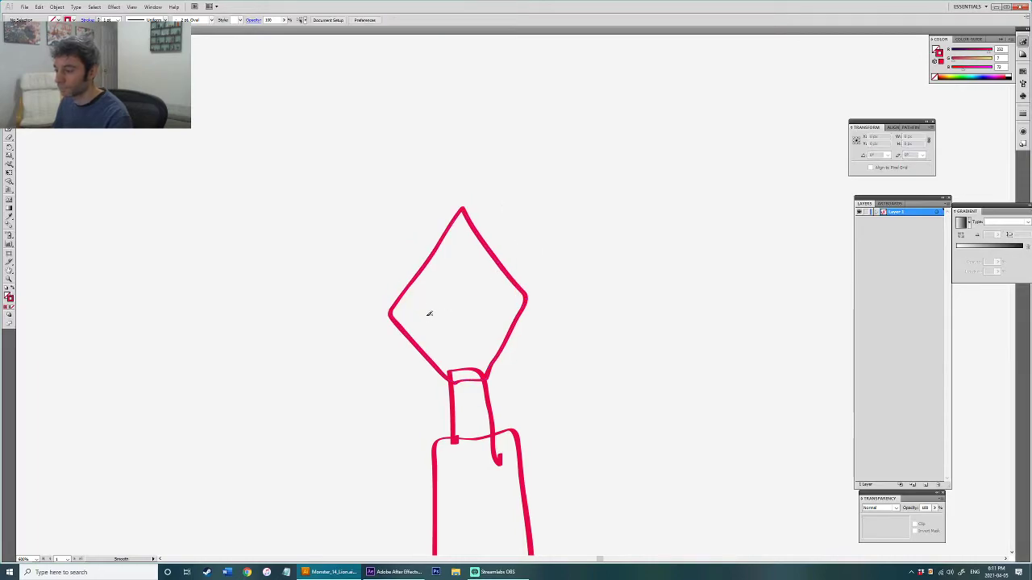
pyautogui.moveTo(457, 371)
pyautogui.mouseDown()
pyautogui.moveTo(430, 324)
pyautogui.moveTo(454, 265)
pyautogui.moveTo(489, 289)
pyautogui.moveTo(495, 308)
pyautogui.moveTo(475, 357)
pyautogui.moveTo(422, 315)
pyautogui.moveTo(454, 278)
pyautogui.moveTo(476, 295)
pyautogui.moveTo(497, 322)
pyautogui.moveTo(474, 372)
pyautogui.mouseUp()
pyautogui.scroll(-10, 492, 237)
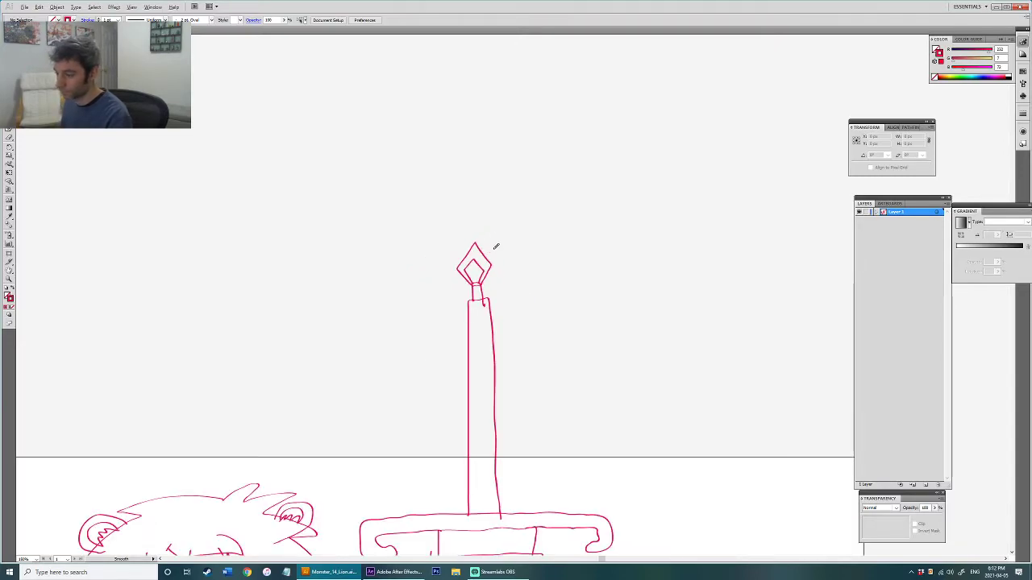
# Step: Redraw the top corners of the sword blade so they meet cleanly below the collar
pyautogui.scroll(5, 490, 295)
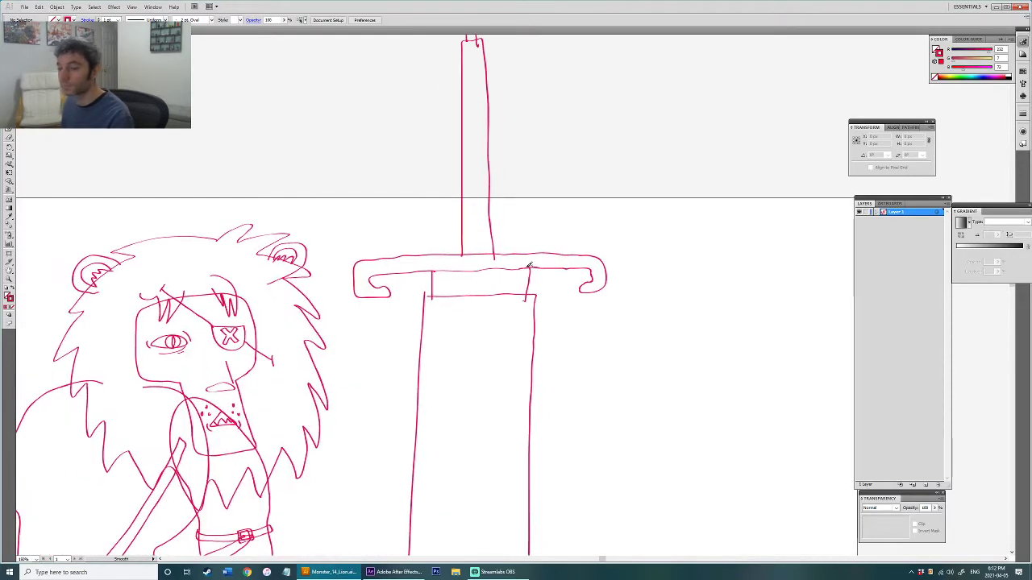
pyautogui.moveTo(549, 324); pyautogui.dragTo(561, 272)
pyautogui.press('v')
pyautogui.click(523, 291)
pyautogui.moveTo(520, 298); pyautogui.dragTo(524, 296)
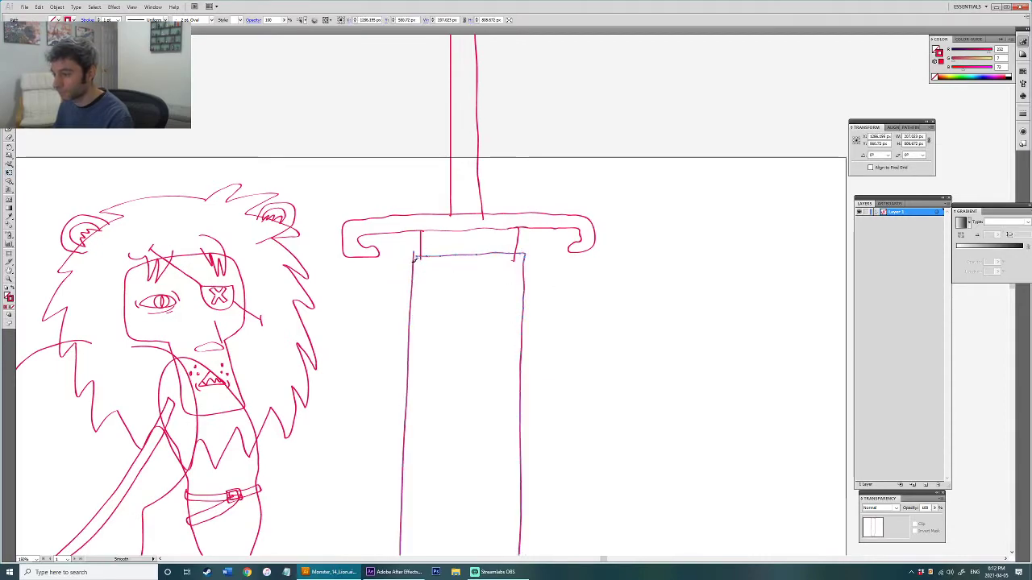
pyautogui.moveTo(414, 259); pyautogui.dragTo(424, 259)
# Step: Redraw the crossguard's long edges straighter and add a cleaner top line to the collar beneath it
pyautogui.moveTo(454, 303); pyautogui.dragTo(457, 346)
pyautogui.press('v')
pyautogui.click(565, 276)
pyautogui.press('b')
pyautogui.moveTo(561, 266); pyautogui.dragTo(465, 272)
pyautogui.hotkey('ctrl', 'z')
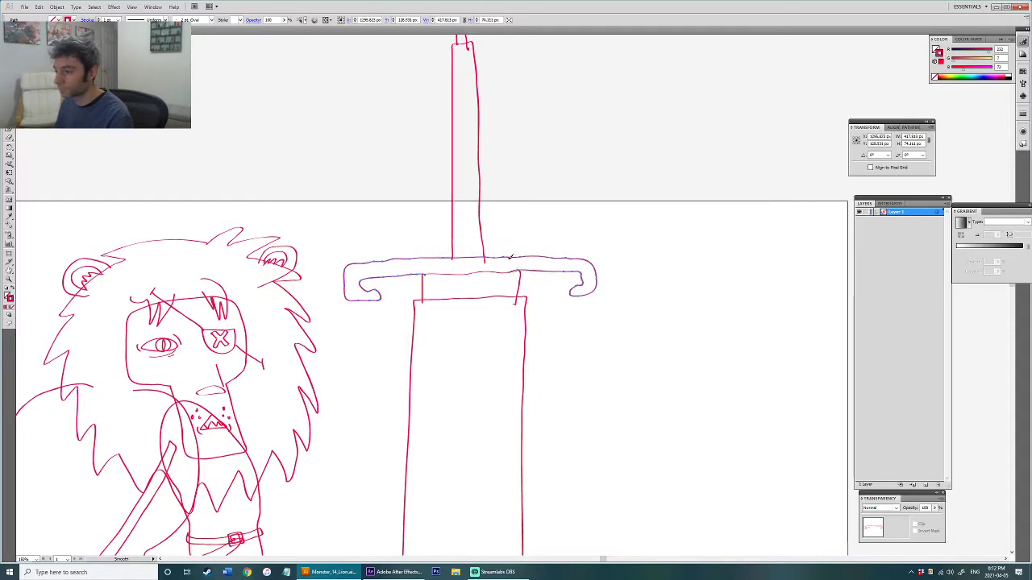
pyautogui.moveTo(425, 273); pyautogui.dragTo(516, 271)
pyautogui.moveTo(436, 274); pyautogui.dragTo(377, 276)
pyautogui.hotkey('ctrl', 'z')
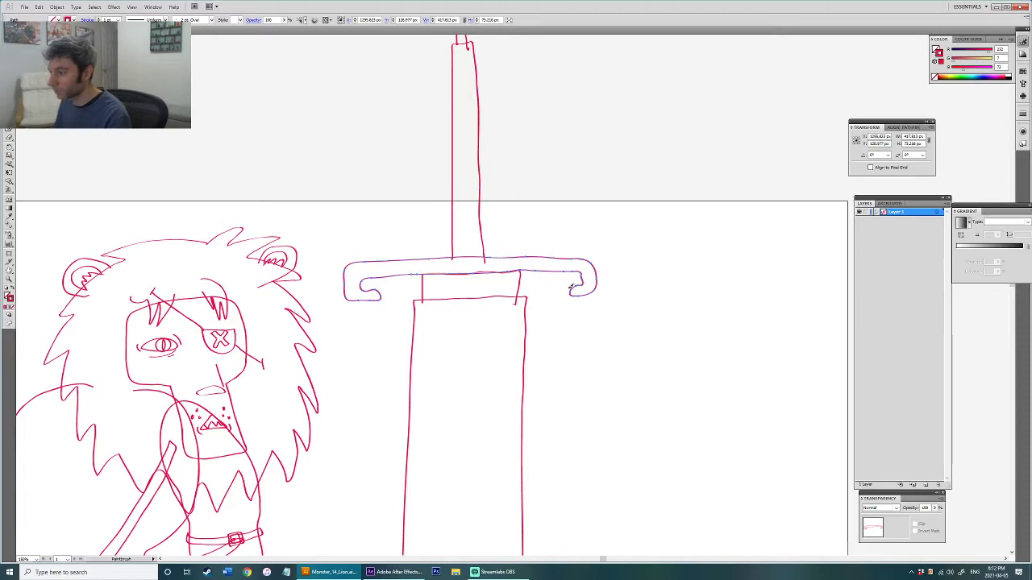
# Step: Reshape the crossguard's rounded hooks into squared-off ends with sharp inner corners
pyautogui.moveTo(570, 286); pyautogui.dragTo(588, 293)
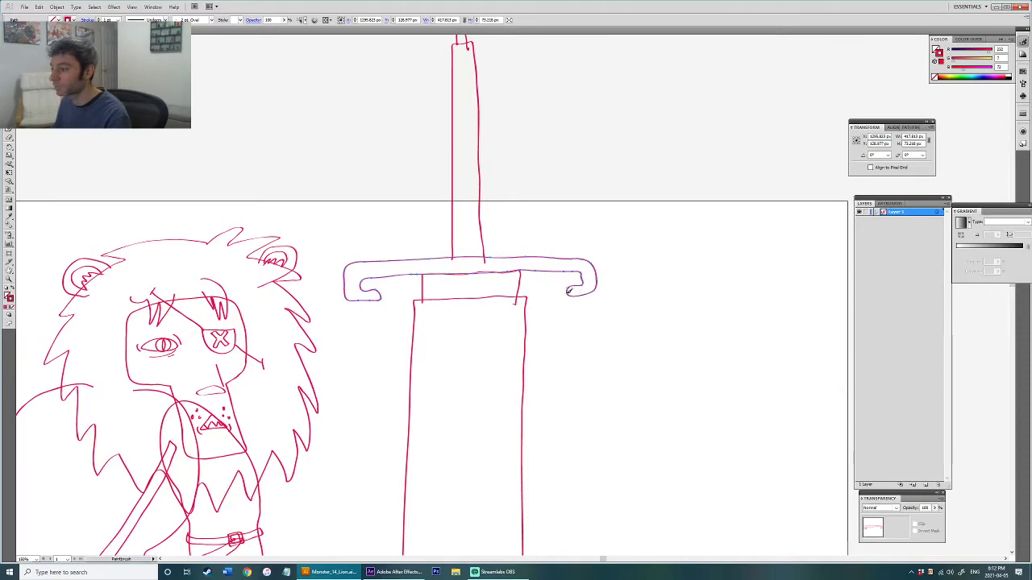
pyautogui.moveTo(594, 295); pyautogui.dragTo(596, 297)
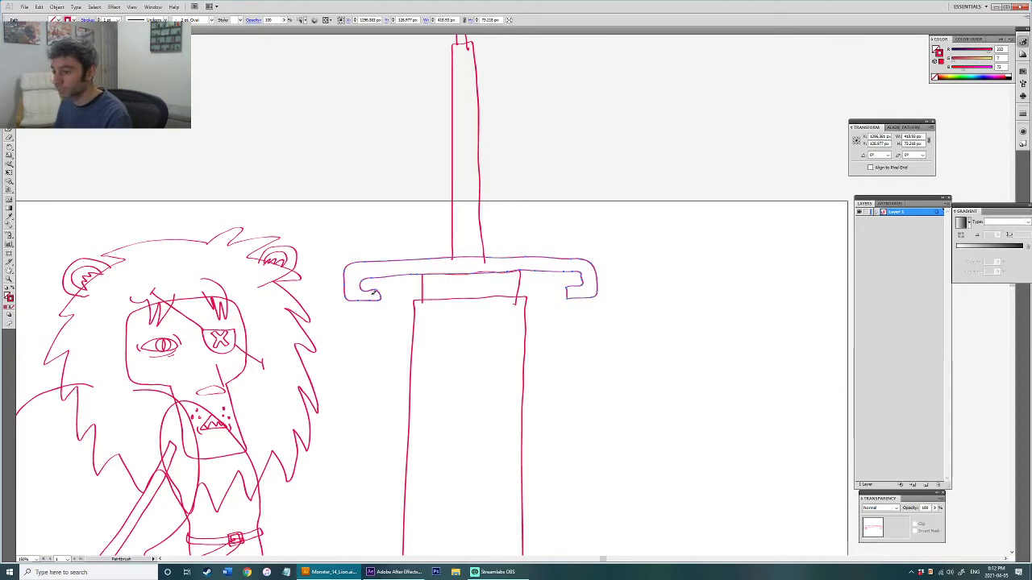
pyautogui.moveTo(380, 287); pyautogui.dragTo(372, 301)
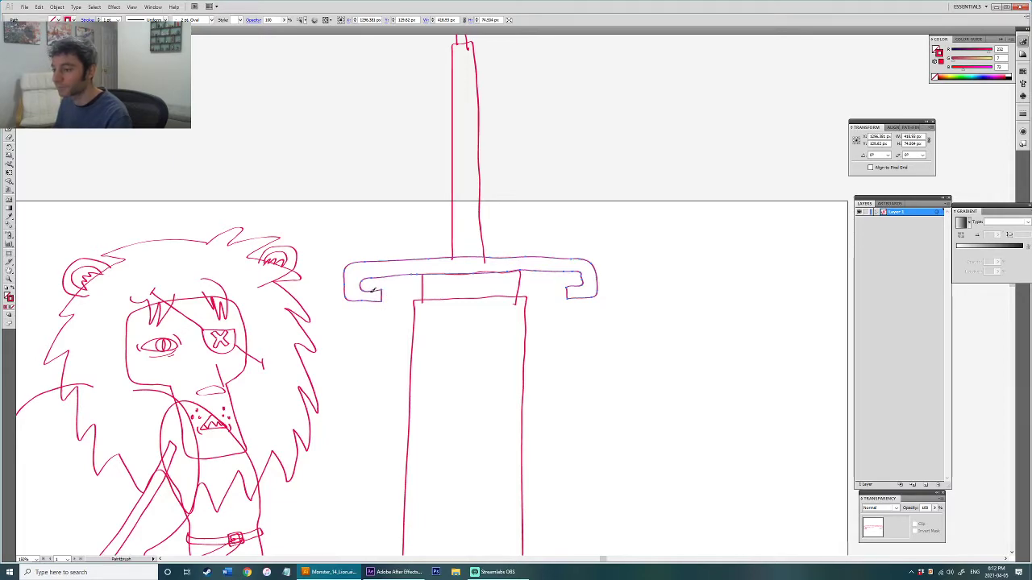
pyautogui.moveTo(360, 276); pyautogui.dragTo(375, 278)
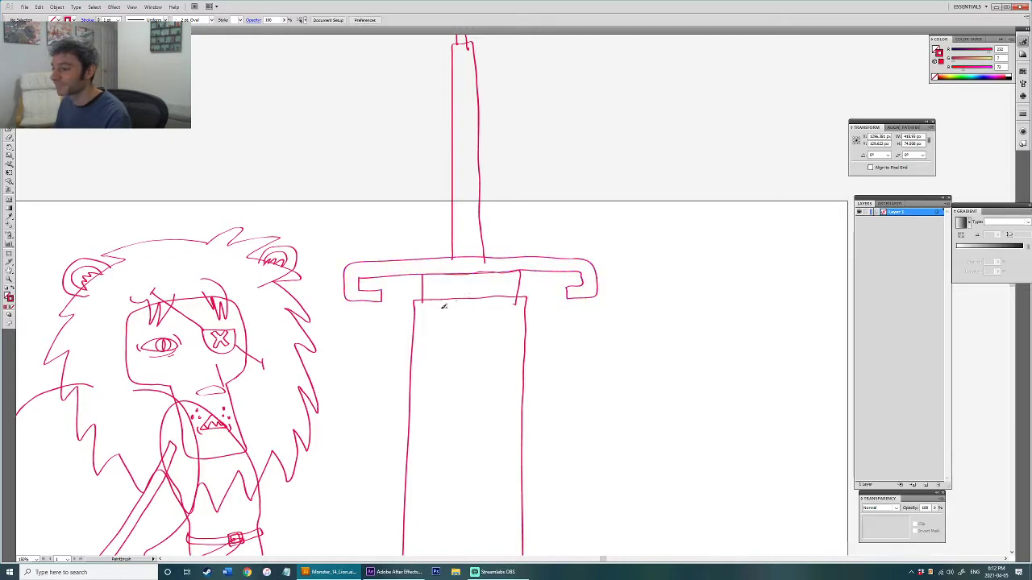
# Step: Draw a small square over the left part of the collar and sharpen the inner corner of the crossguard's right hook
pyautogui.hotkey('ctrl', 'z')
pyautogui.moveTo(472, 277)
pyautogui.mouseDown()
pyautogui.moveTo(469, 308)
pyautogui.moveTo(435, 307)
pyautogui.mouseUp()
pyautogui.press('v')
pyautogui.scroll(-2, 481, 292)
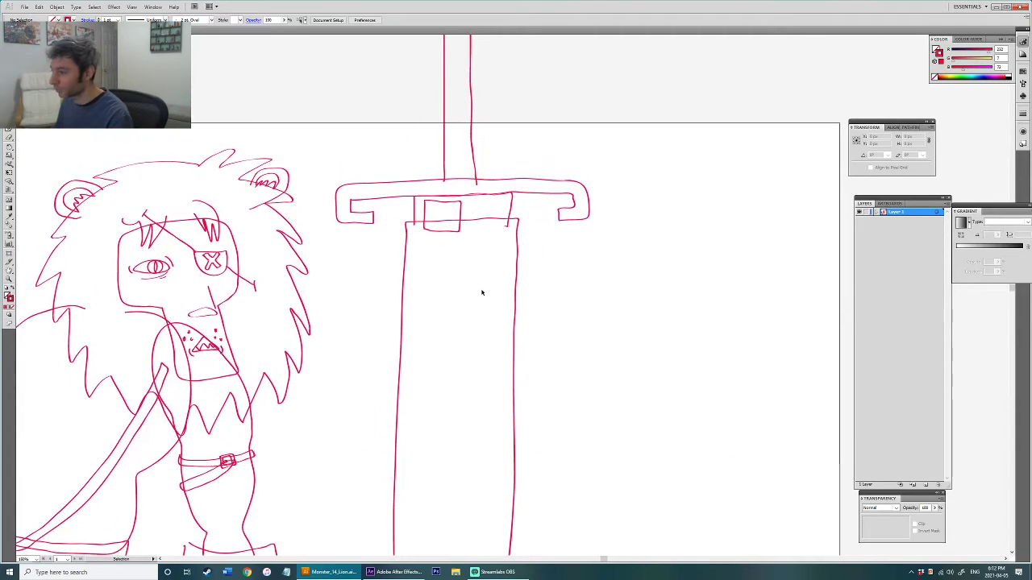
pyautogui.click(557, 194)
pyautogui.press('b')
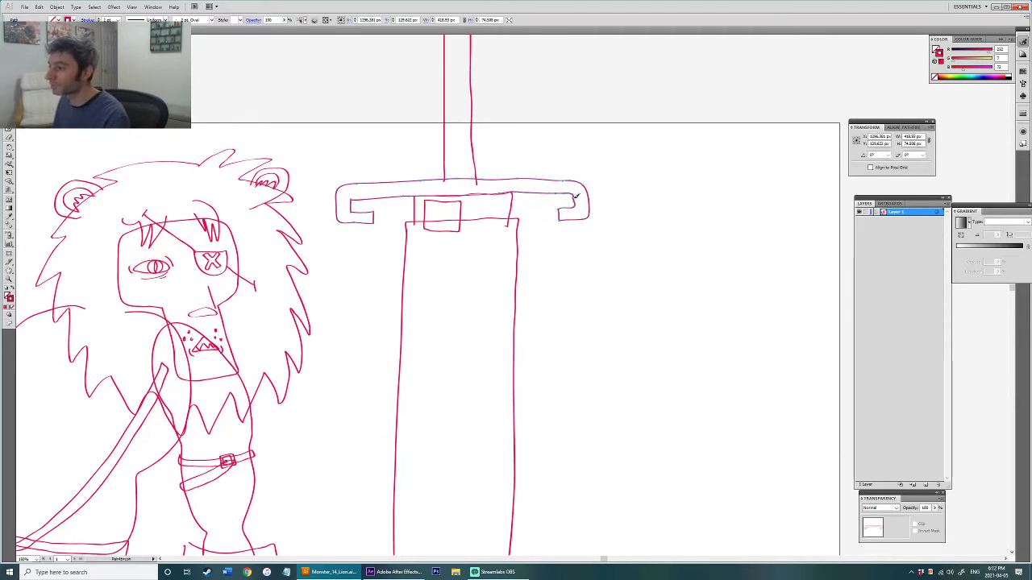
pyautogui.moveTo(563, 194)
pyautogui.mouseDown()
pyautogui.moveTo(574, 202)
pyautogui.moveTo(567, 194)
pyautogui.moveTo(569, 209)
pyautogui.moveTo(560, 205)
pyautogui.moveTo(569, 221)
pyautogui.mouseUp()
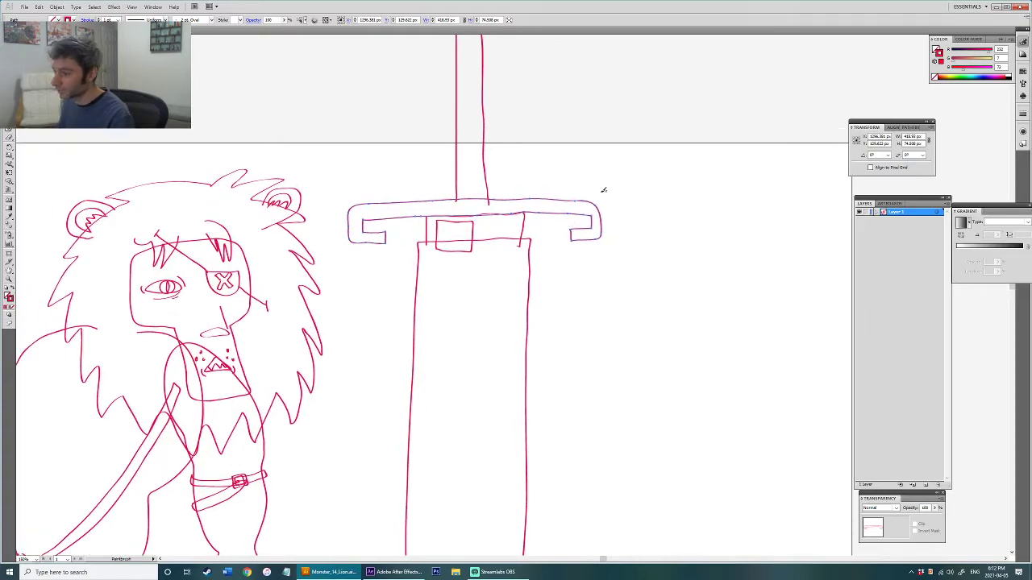
# Step: Rotate the grip and pommel together slightly clockwise so they stand upright on the crossguard
pyautogui.scroll(-1, 598, 187)
pyautogui.moveTo(586, 160); pyautogui.dragTo(578, 262)
pyautogui.scroll(1, 552, 219)
pyautogui.moveTo(544, 214); pyautogui.dragTo(559, 238)
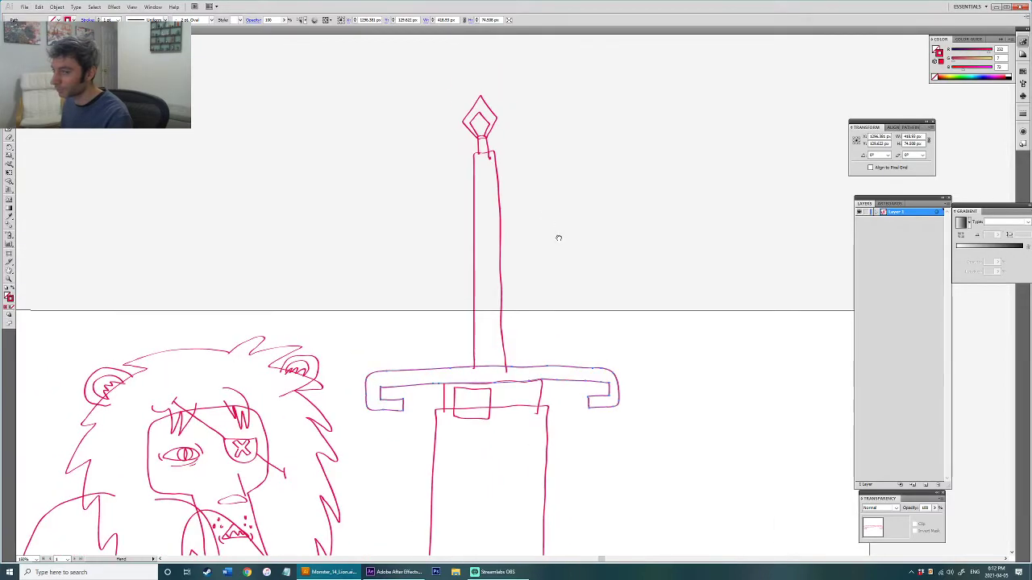
pyautogui.moveTo(523, 101); pyautogui.dragTo(440, 190)
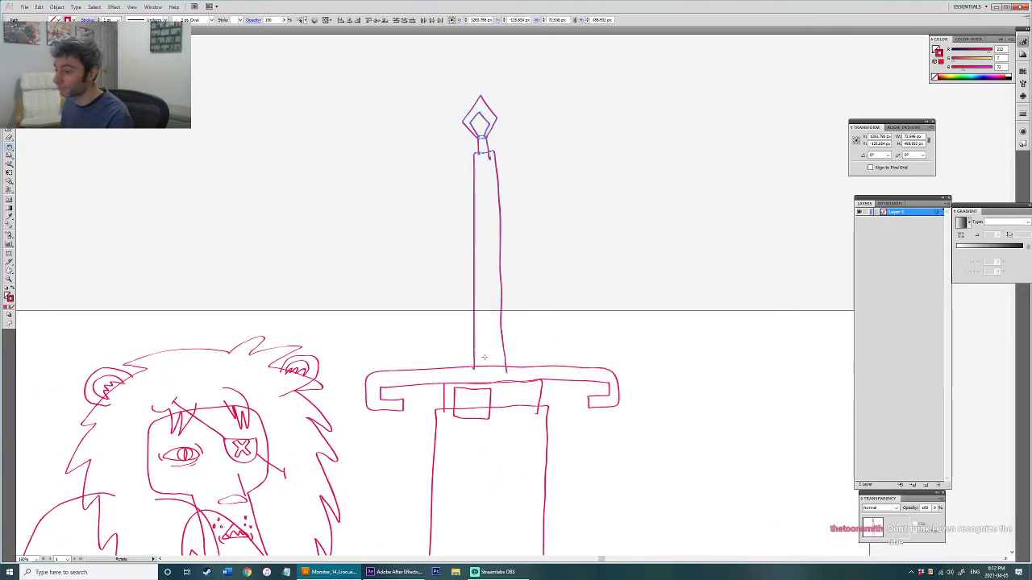
pyautogui.click(550, 279)
pyautogui.scroll(-2, 557, 288)
pyautogui.moveTo(557, 288); pyautogui.dragTo(538, 204)
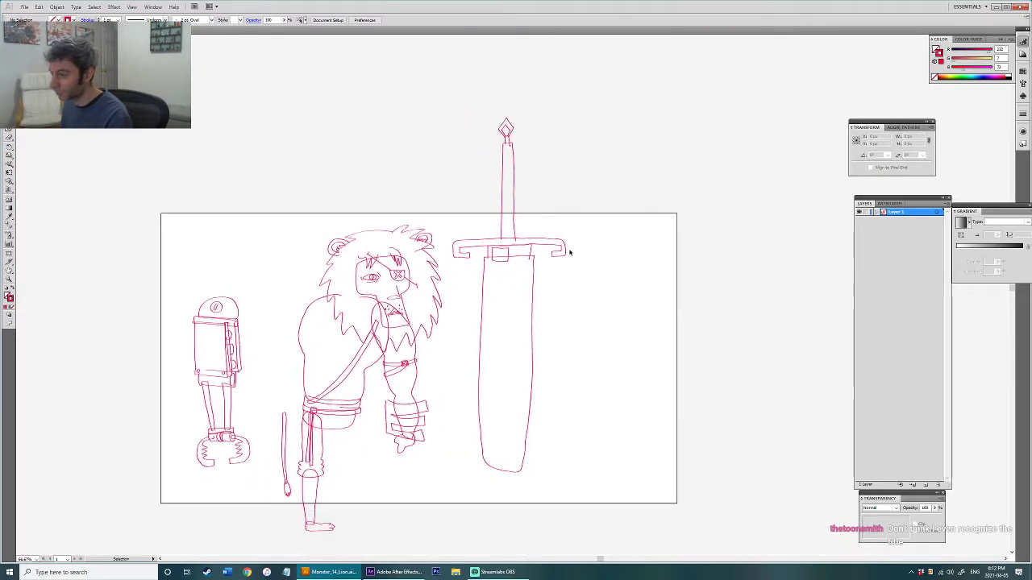
# Step: Draw two narrow overlapping straps across the upper blade, sloping down to the right
pyautogui.scroll(2, 523, 297)
pyautogui.scroll(-1, 522, 293)
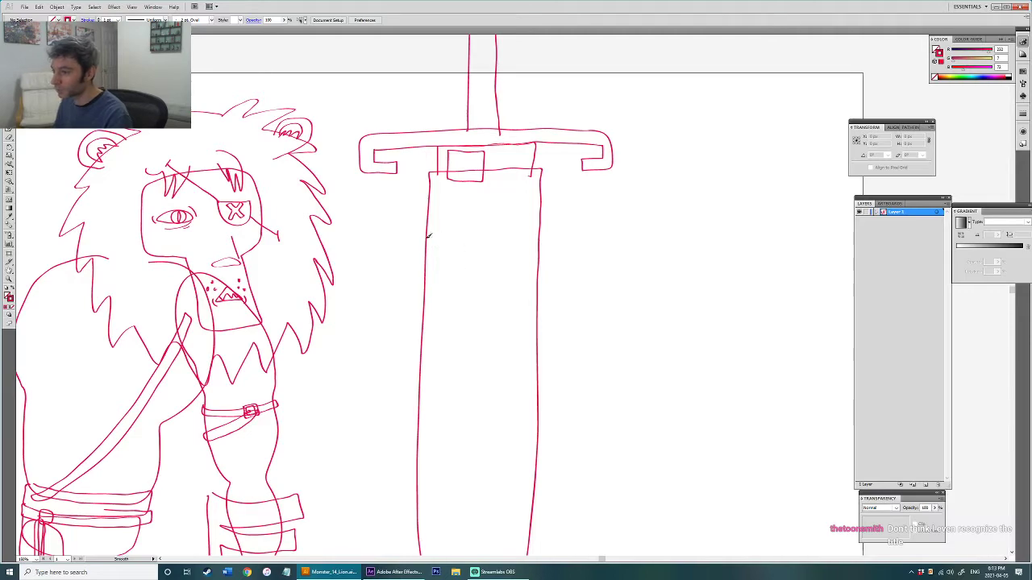
pyautogui.moveTo(431, 250); pyautogui.dragTo(532, 284)
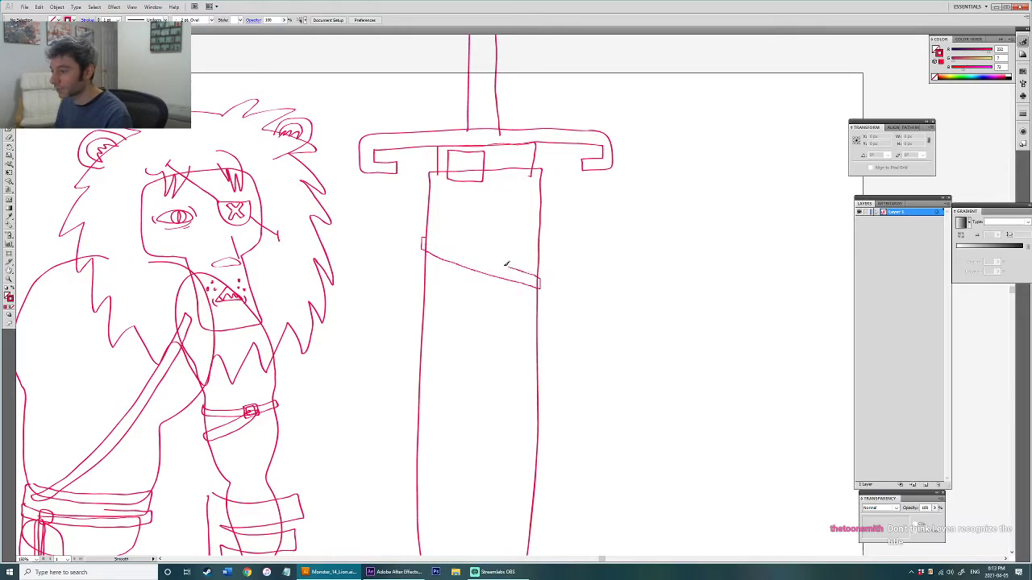
pyautogui.moveTo(449, 247)
pyautogui.mouseDown()
pyautogui.moveTo(425, 238)
pyautogui.moveTo(425, 264)
pyautogui.moveTo(529, 277)
pyautogui.moveTo(432, 254)
pyautogui.mouseUp()
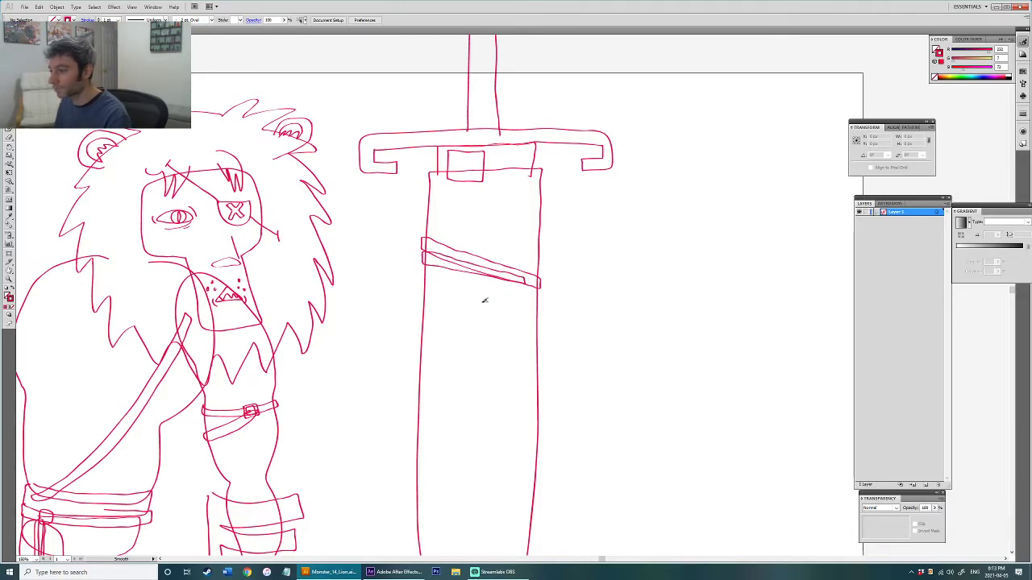
# Step: Draw a wider band across the blade below the narrow straps, slanting up to the right, undoing failed strokes
pyautogui.moveTo(422, 343)
pyautogui.mouseDown()
pyautogui.moveTo(520, 316)
pyautogui.moveTo(465, 361)
pyautogui.moveTo(420, 368)
pyautogui.moveTo(436, 230)
pyautogui.mouseUp()
pyautogui.hotkey('ctrl', 'z')
pyautogui.hotkey('ctrl', 'z')
# Step: Redraw the blade's lower edges and rounded tip with smoother curves
pyautogui.keyDown('ctrl'); pyautogui.click(470, 362); pyautogui.keyUp('ctrl')
pyautogui.moveTo(489, 379); pyautogui.dragTo(563, 460)
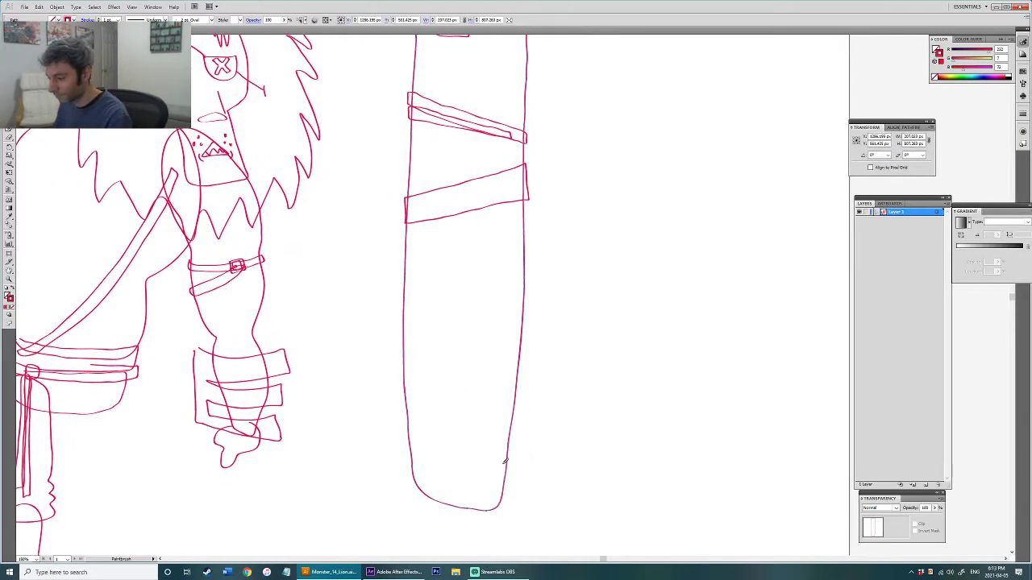
pyautogui.moveTo(491, 508)
pyautogui.mouseDown()
pyautogui.moveTo(416, 483)
pyautogui.moveTo(407, 355)
pyautogui.mouseUp()
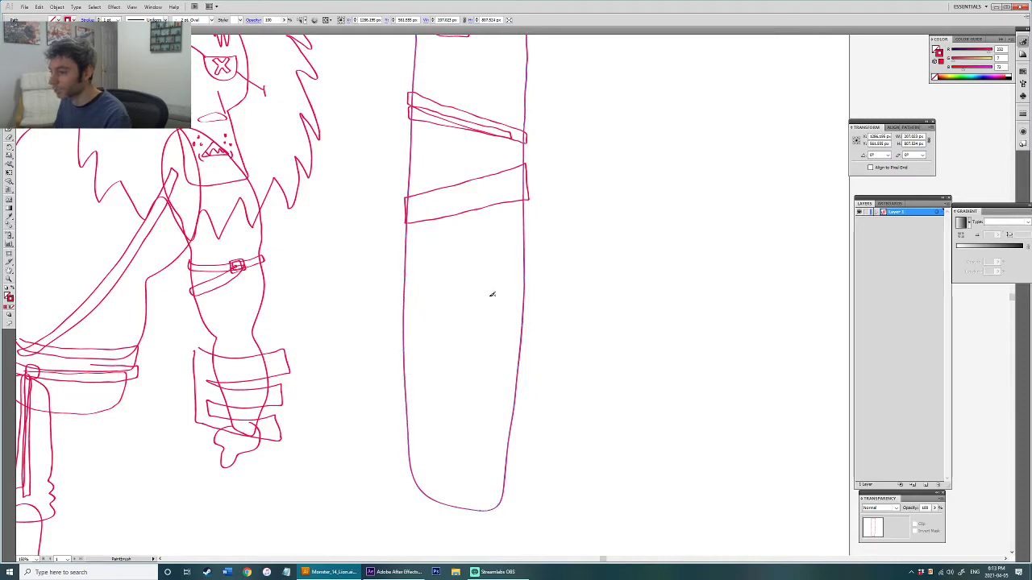
# Step: Convert the torso and front arm outlines into solid shapes filled with dark brown
pyautogui.scroll(-3, 528, 289)
pyautogui.moveTo(538, 273)
pyautogui.mouseDown()
pyautogui.moveTo(540, 326)
pyautogui.moveTo(569, 367)
pyautogui.mouseUp()
pyautogui.scroll(1, 553, 328)
pyautogui.press('v')
pyautogui.click(574, 315)
pyautogui.press('a')
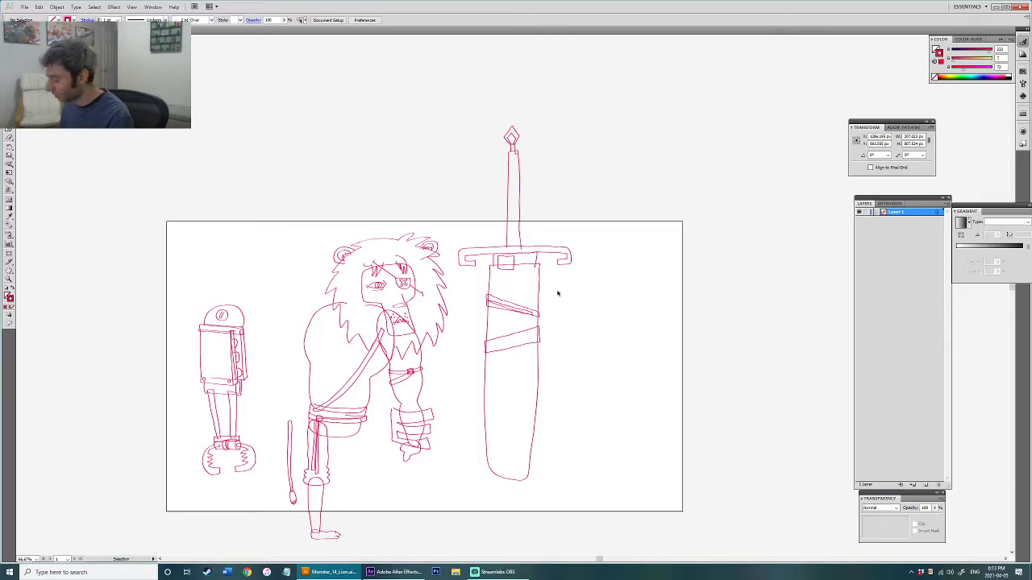
pyautogui.moveTo(348, 417); pyautogui.dragTo(478, 372)
pyautogui.press('a')
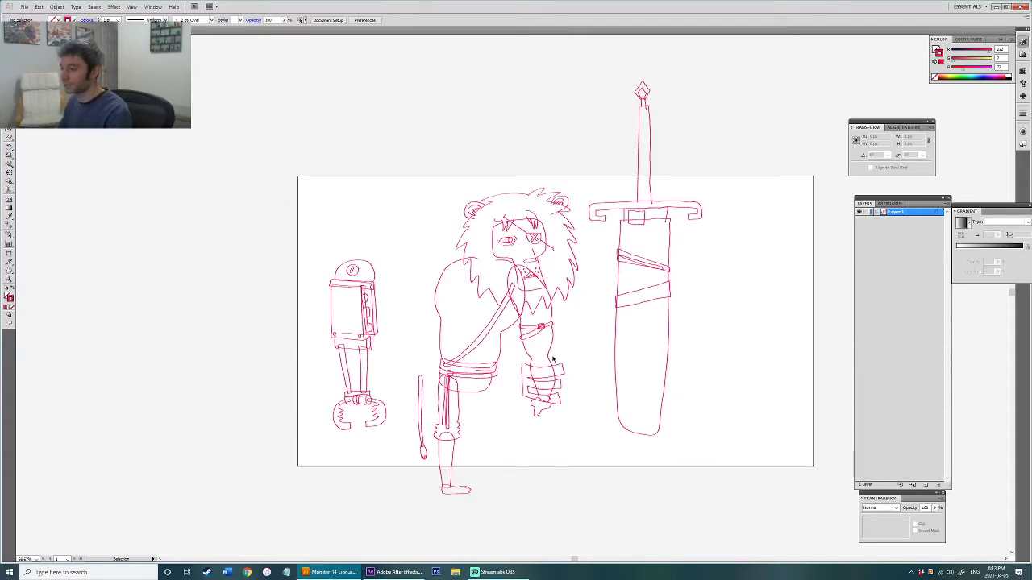
pyautogui.hotkey('ctrl', '+')
pyautogui.hotkey('ctrl', '+')
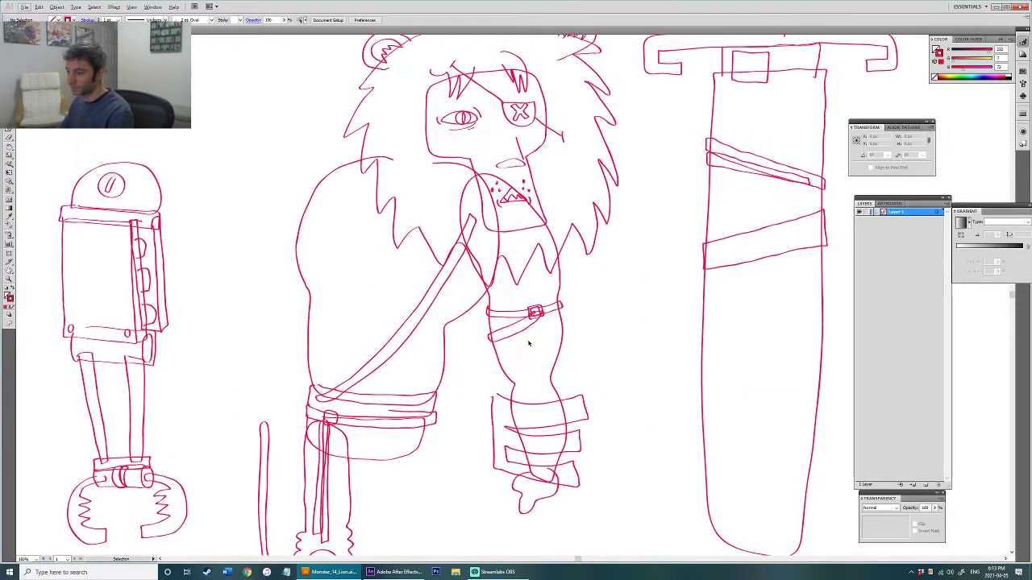
pyautogui.click(463, 393)
pyautogui.hotkey('shift', 'x')
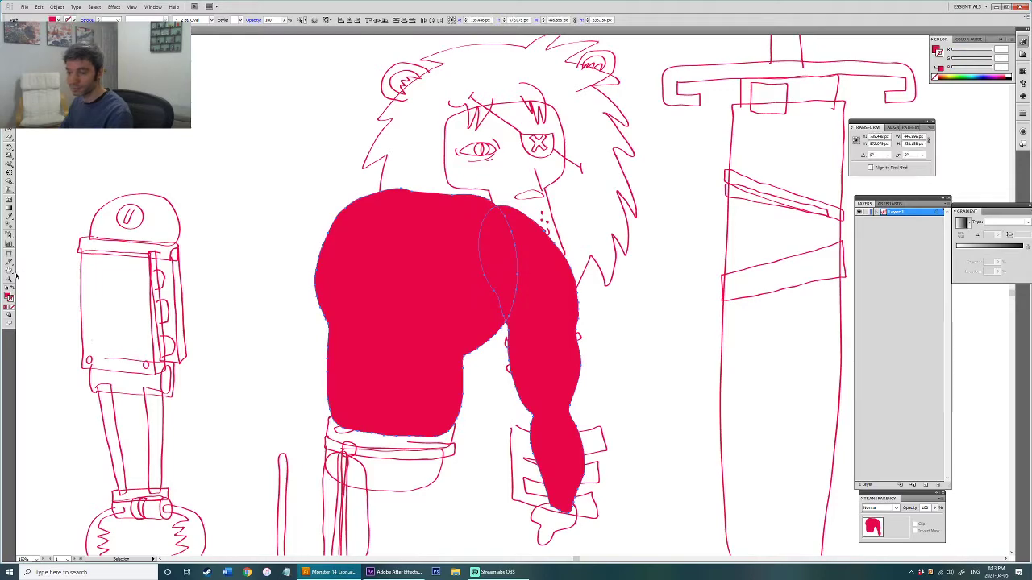
pyautogui.doubleClick(7, 296)
pyautogui.moveTo(531, 318); pyautogui.dragTo(533, 332)
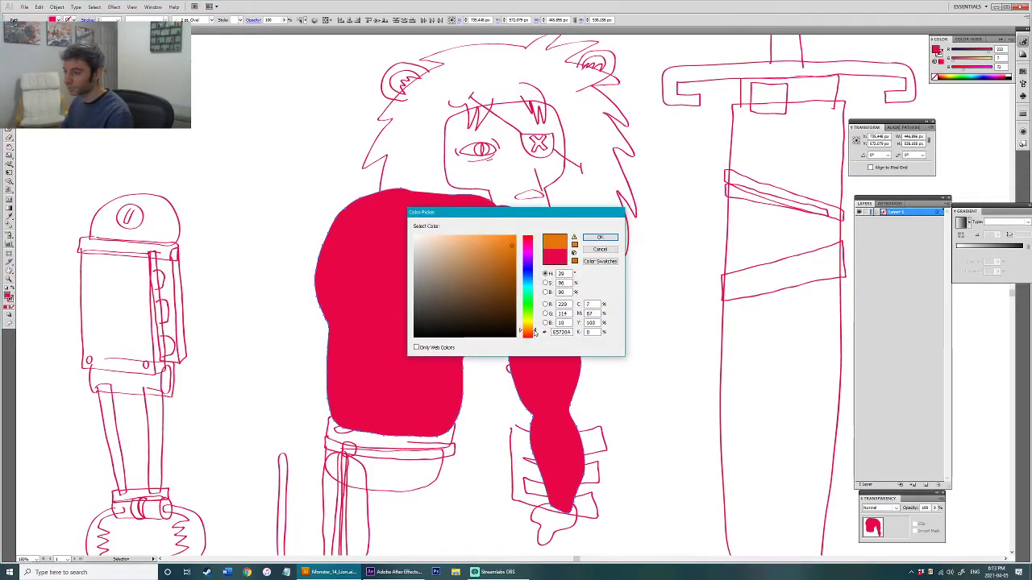
pyautogui.moveTo(515, 270); pyautogui.dragTo(485, 284)
pyautogui.click(599, 237)
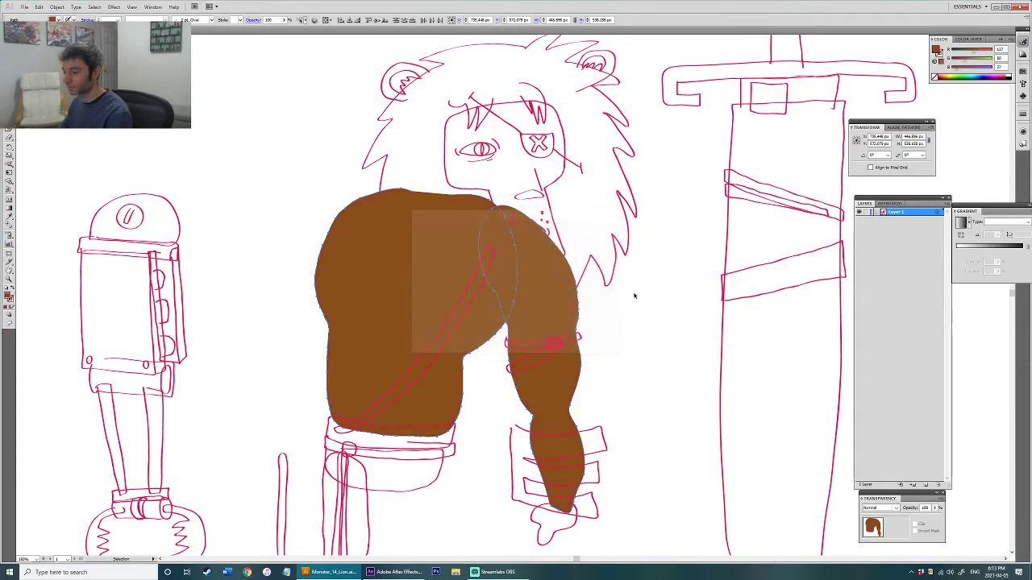
# Step: Send the filled torso and arm backward, behind the straps, mane and face outlines
pyautogui.hotkey('ctrl', '[')
pyautogui.hotkey('ctrl', '[')
pyautogui.hotkey('ctrl', '[')
pyautogui.hotkey('ctrl', '[')
pyautogui.hotkey('ctrl', '[')
pyautogui.hotkey('ctrl', '[')
# Step: Recolor the torso and front arm together to a muted tan, #C1A774
pyautogui.click(643, 356)
pyautogui.click(562, 375)
pyautogui.keyDown('shift'); pyautogui.click(439, 393); pyautogui.keyUp('shift')
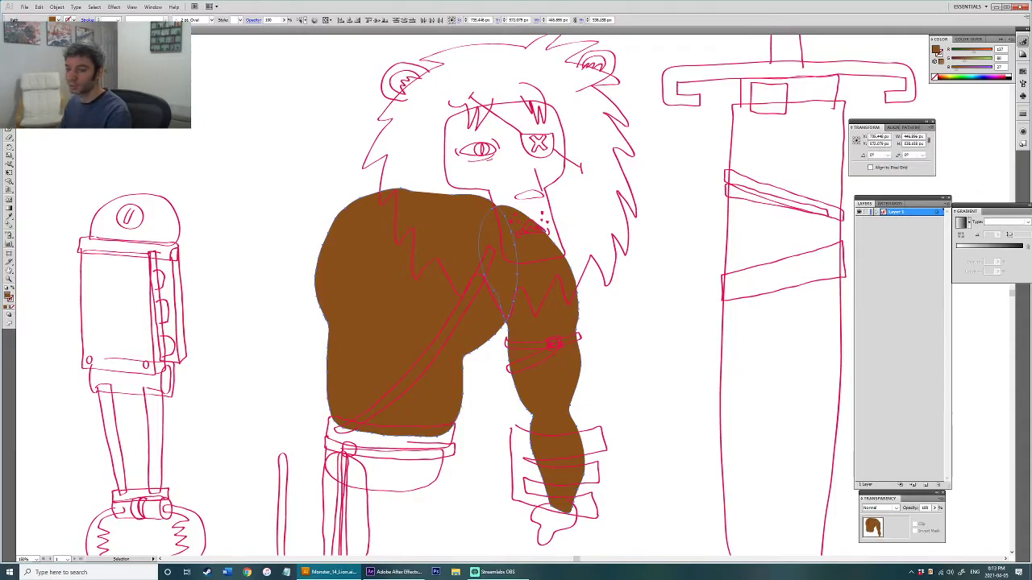
pyautogui.doubleClick(11, 298)
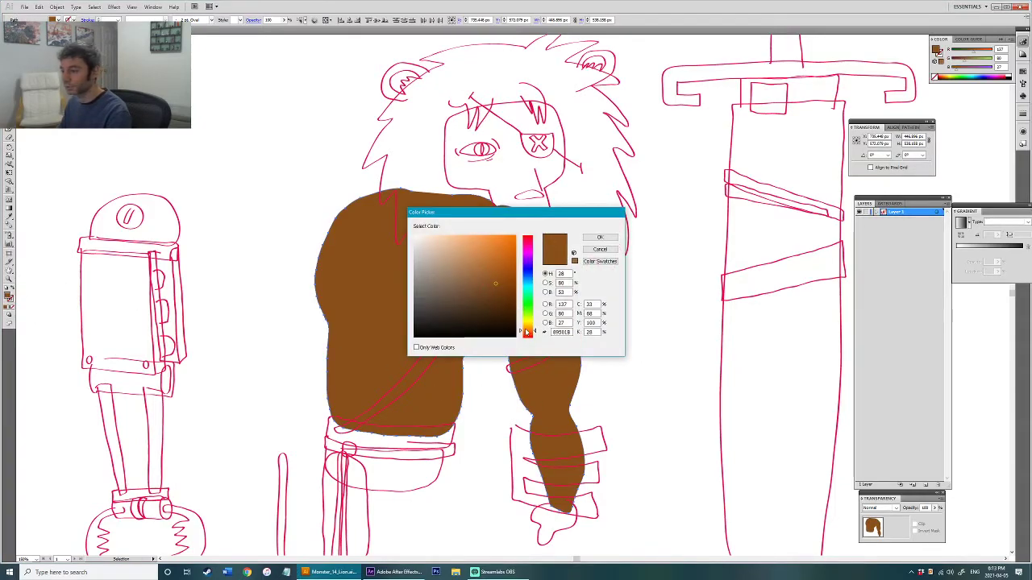
pyautogui.moveTo(484, 270)
pyautogui.mouseDown()
pyautogui.moveTo(444, 255)
pyautogui.moveTo(455, 259)
pyautogui.mouseUp()
pyautogui.click(600, 236)
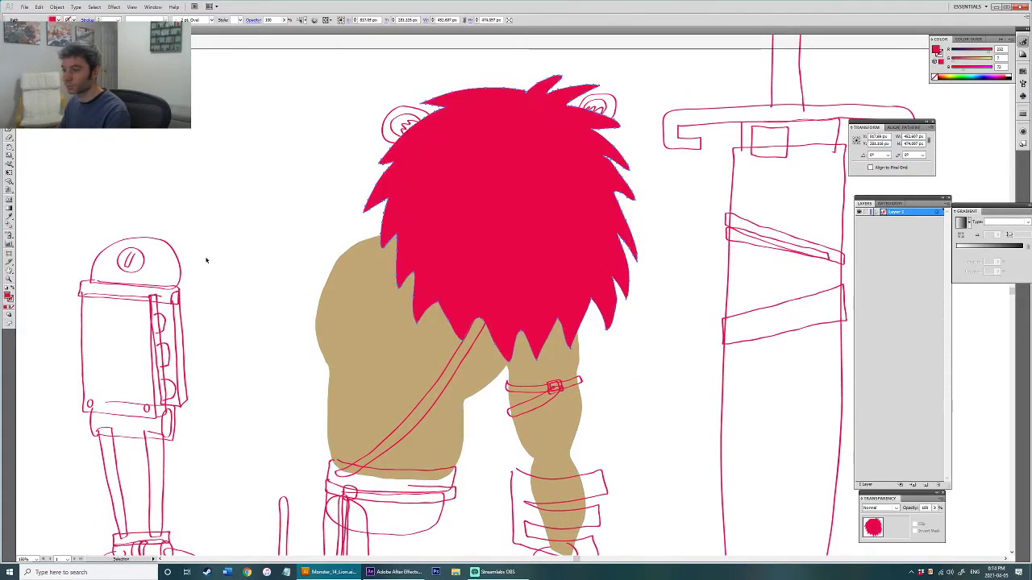
# Step: Color the mane's solid fill bright orange
pyautogui.doubleClick(8, 296)
pyautogui.click(528, 336)
pyautogui.moveTo(528, 337); pyautogui.dragTo(528, 332)
pyautogui.click(599, 237)
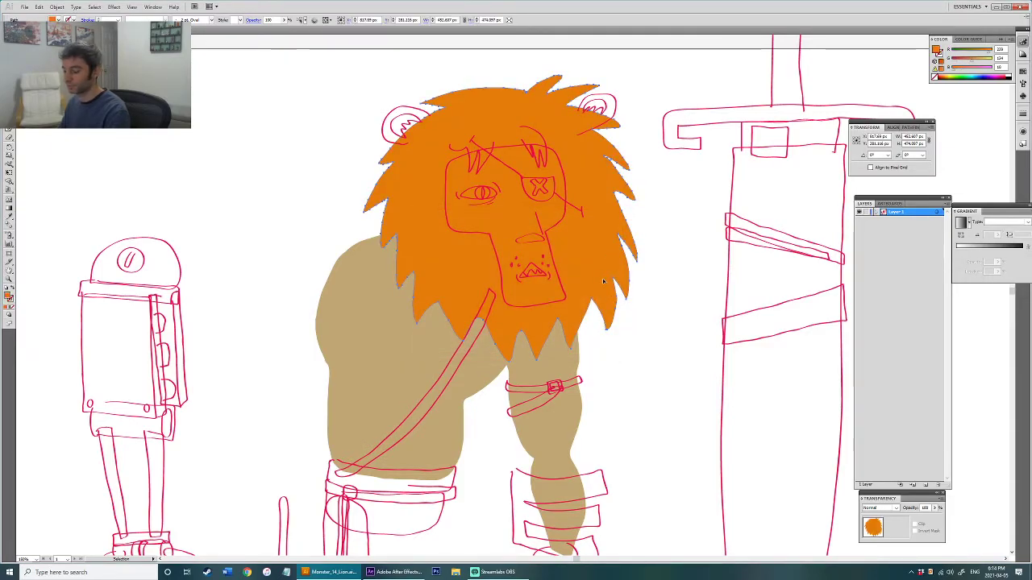
# Step: Recolor the mane a deep reddish orange, adjusting hue and saturation from the body's sampled tan
pyautogui.press('i')
pyautogui.click(369, 341)
pyautogui.doubleClick(9, 299)
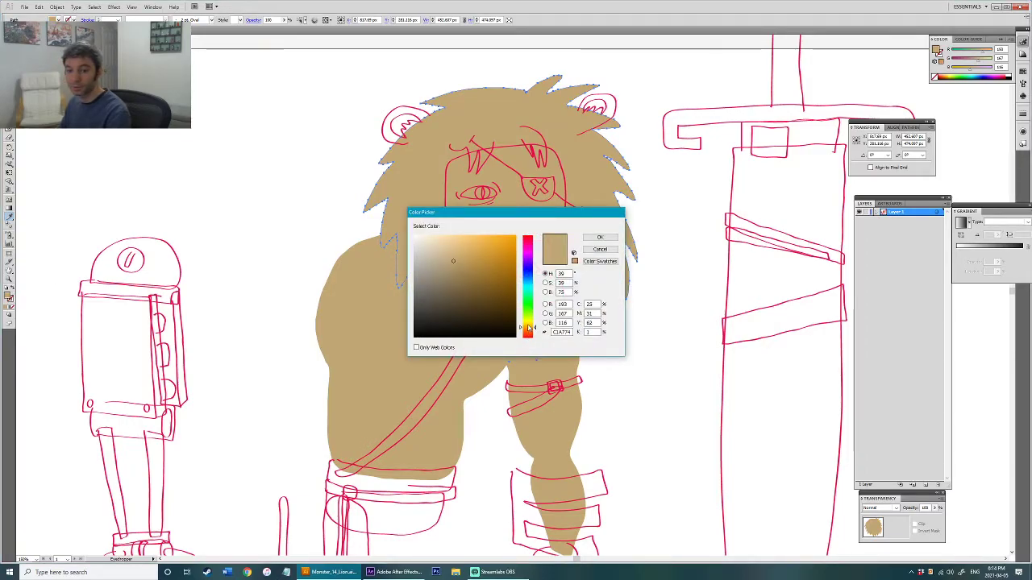
pyautogui.moveTo(532, 328); pyautogui.dragTo(532, 331)
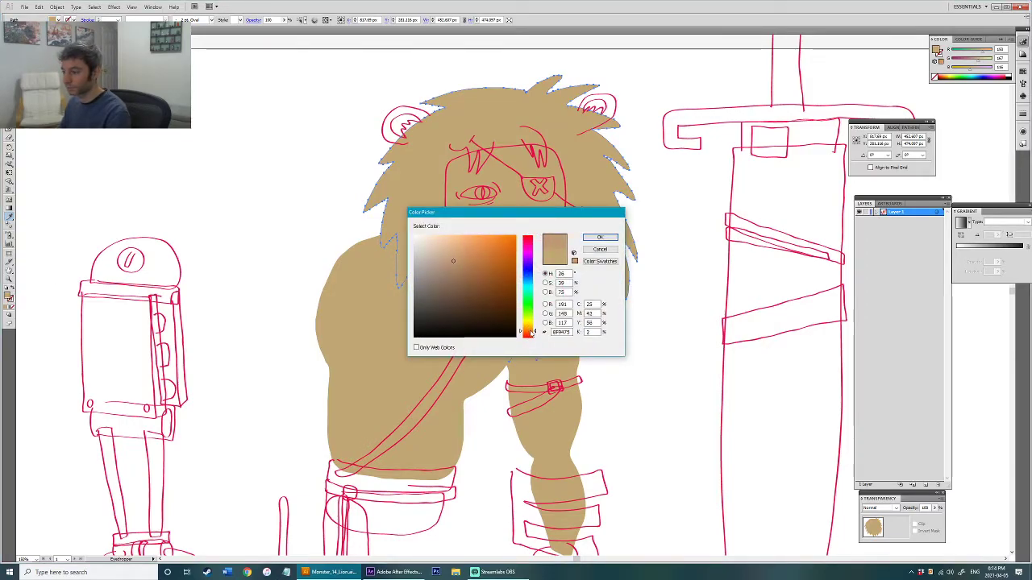
pyautogui.click(481, 258)
pyautogui.moveTo(481, 258); pyautogui.dragTo(489, 258)
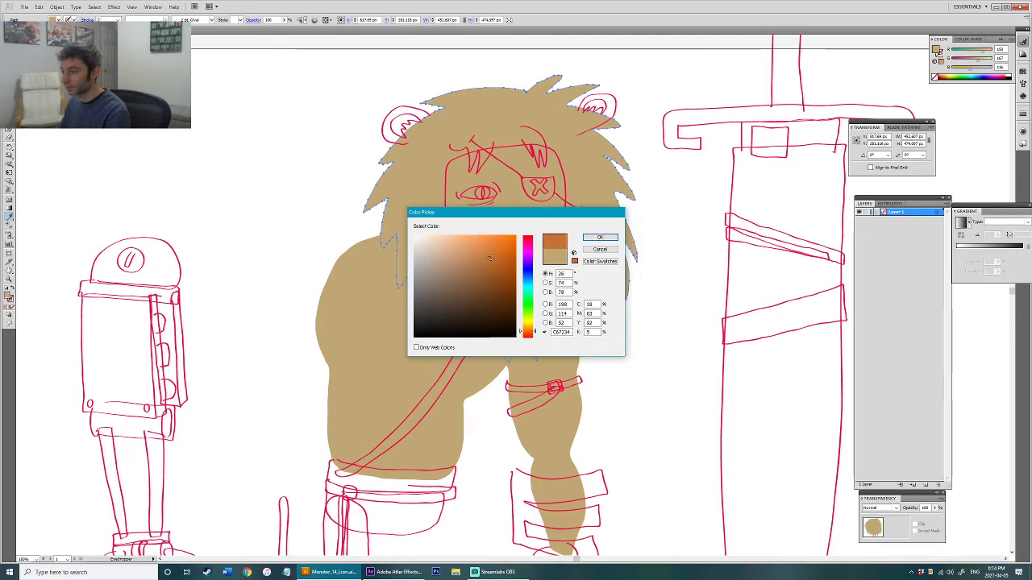
pyautogui.moveTo(527, 333); pyautogui.dragTo(528, 335)
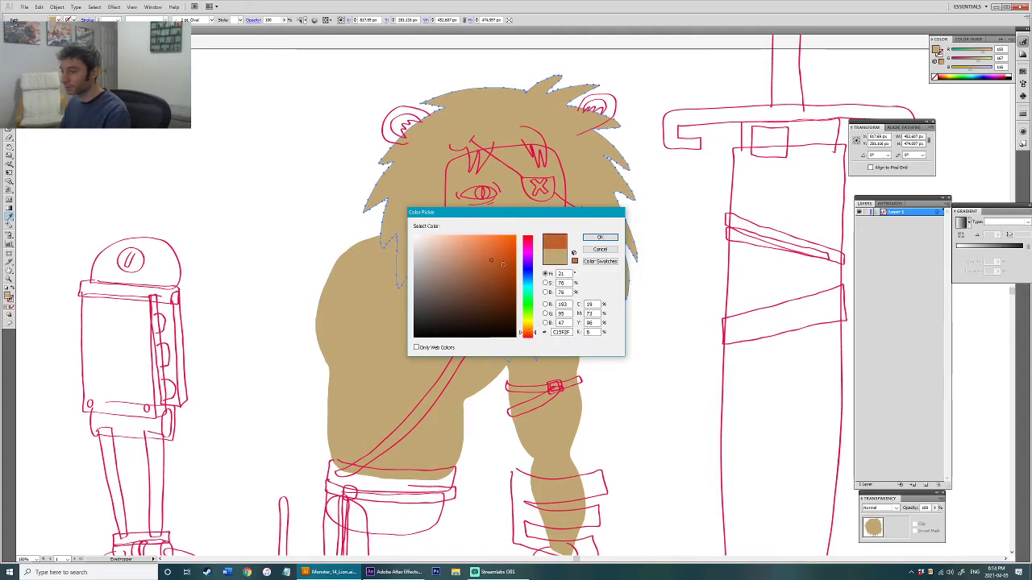
pyautogui.click(599, 237)
pyautogui.moveTo(668, 242); pyautogui.dragTo(649, 275)
pyautogui.press('v')
pyautogui.click(654, 260)
# Step: Fill the face shape with the body's tan using the Eyedropper
pyautogui.press('a')
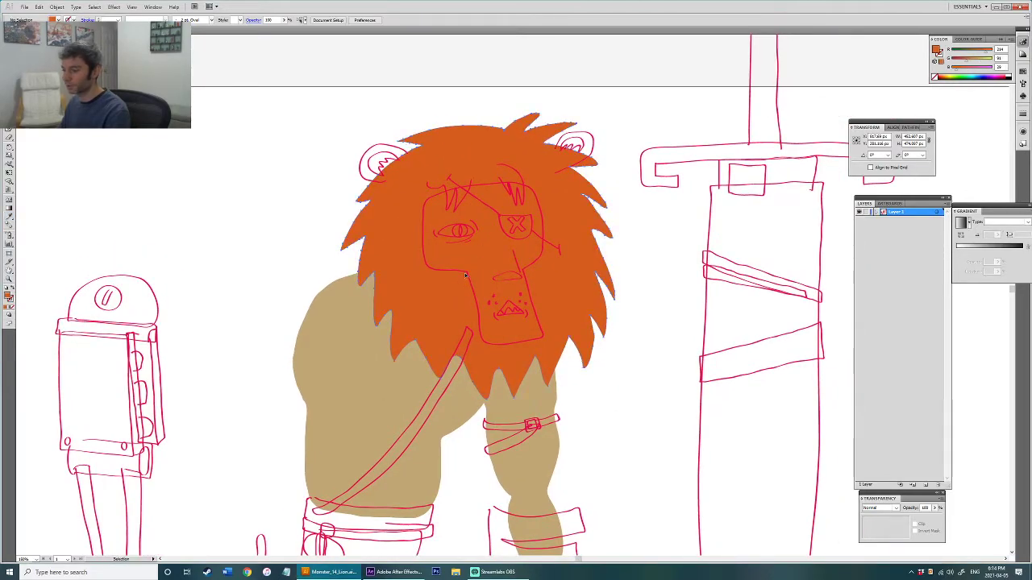
pyautogui.click(465, 279)
pyautogui.press('i')
pyautogui.click(339, 379)
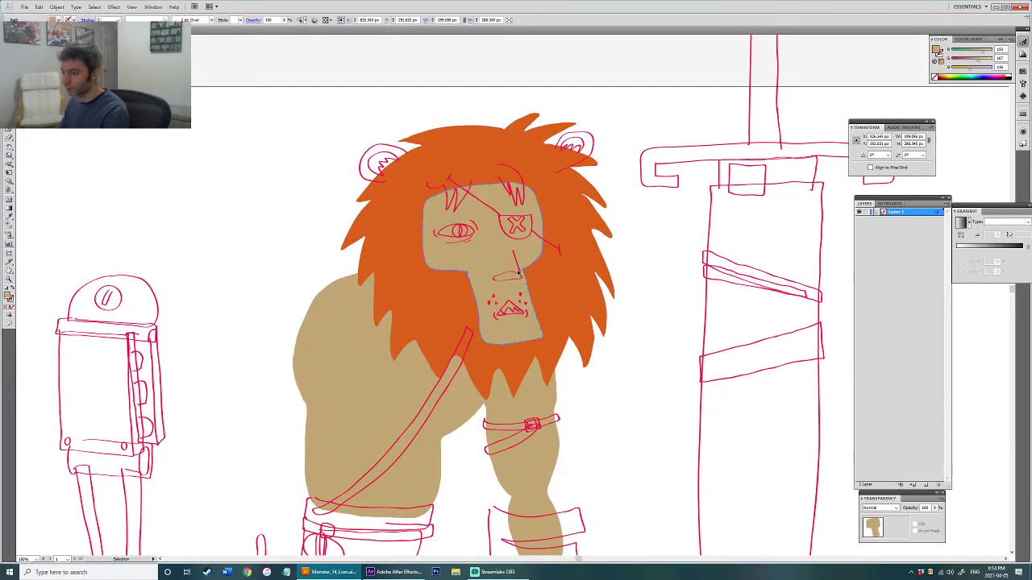
# Step: Fill both outer ear shapes with the tan sampled from the face
pyautogui.moveTo(378, 152); pyautogui.dragTo(381, 154)
pyautogui.press('i')
pyautogui.click(441, 208)
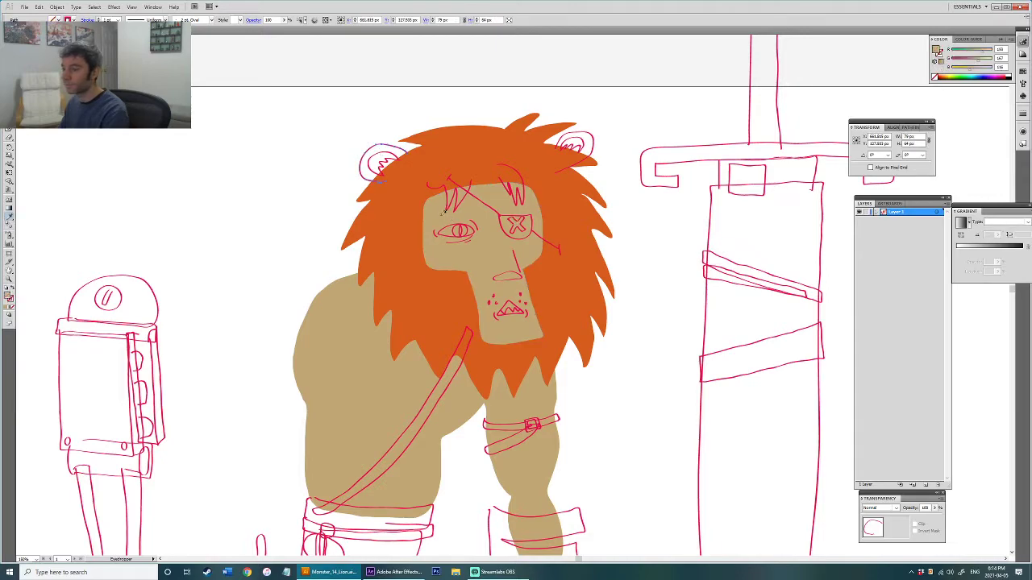
pyautogui.press('v')
pyautogui.moveTo(598, 144); pyautogui.dragTo(588, 150)
pyautogui.press('i')
pyautogui.click(528, 199)
pyautogui.press('v')
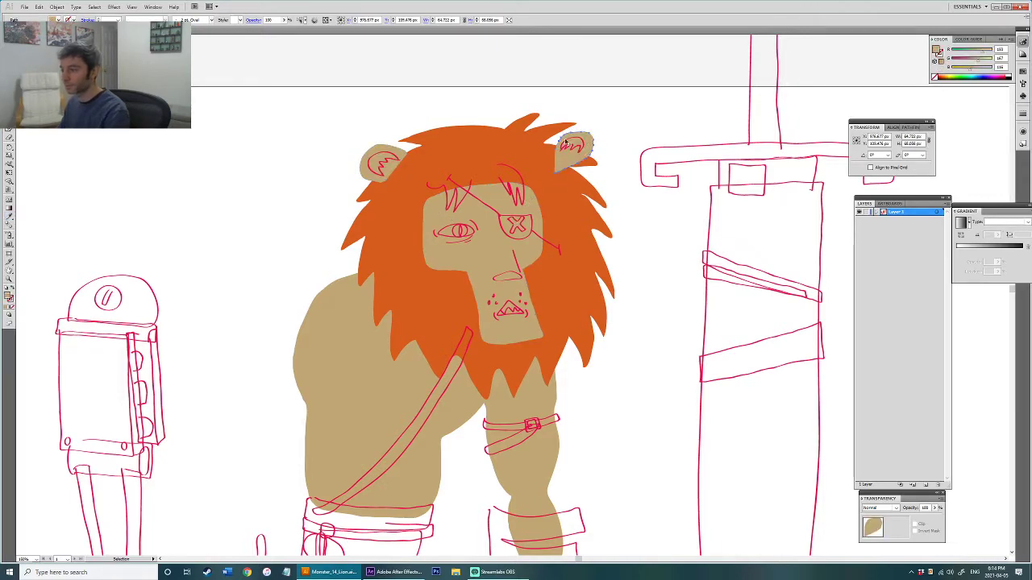
# Step: Select both outer ears and send them behind the mane
pyautogui.keyDown('shift'); pyautogui.click(381, 152); pyautogui.keyUp('shift')
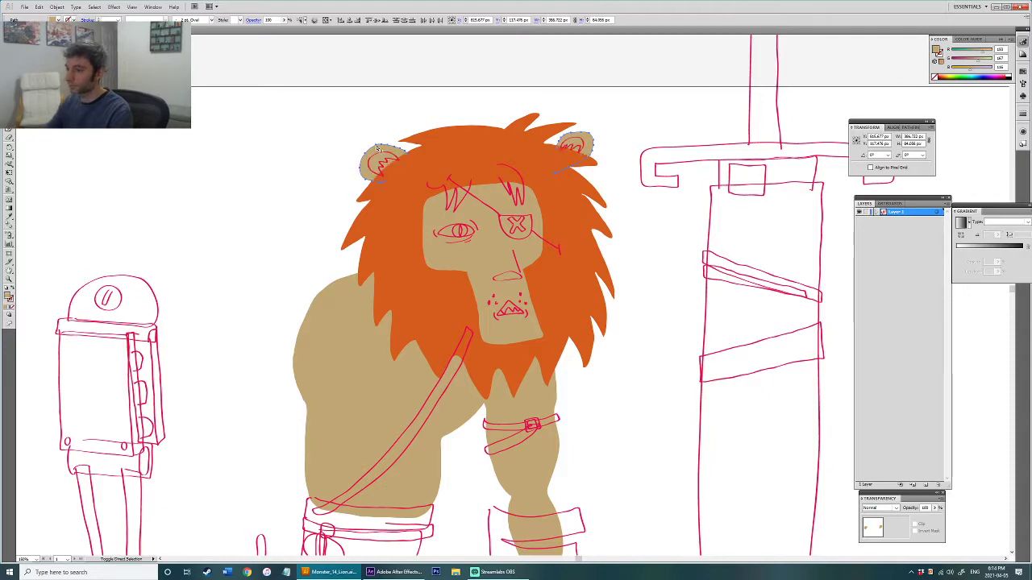
pyautogui.click(385, 162)
pyautogui.keyDown('shift'); pyautogui.click(577, 149); pyautogui.keyUp('shift')
pyautogui.click(586, 142)
pyautogui.keyDown('shift'); pyautogui.click(388, 148); pyautogui.keyUp('shift')
pyautogui.moveTo(330, 218); pyautogui.dragTo(352, 159)
pyautogui.click(352, 160)
# Step: Select every shape sharing the torso's fill color and recolor them all light yellow-tan, RGB 224, 206, 134
pyautogui.scroll(-1, 352, 163)
pyautogui.moveTo(352, 243); pyautogui.dragTo(358, 263)
pyautogui.press('a')
pyautogui.click(359, 263)
pyautogui.click(95, 7)
pyautogui.moveTo(181, 84)
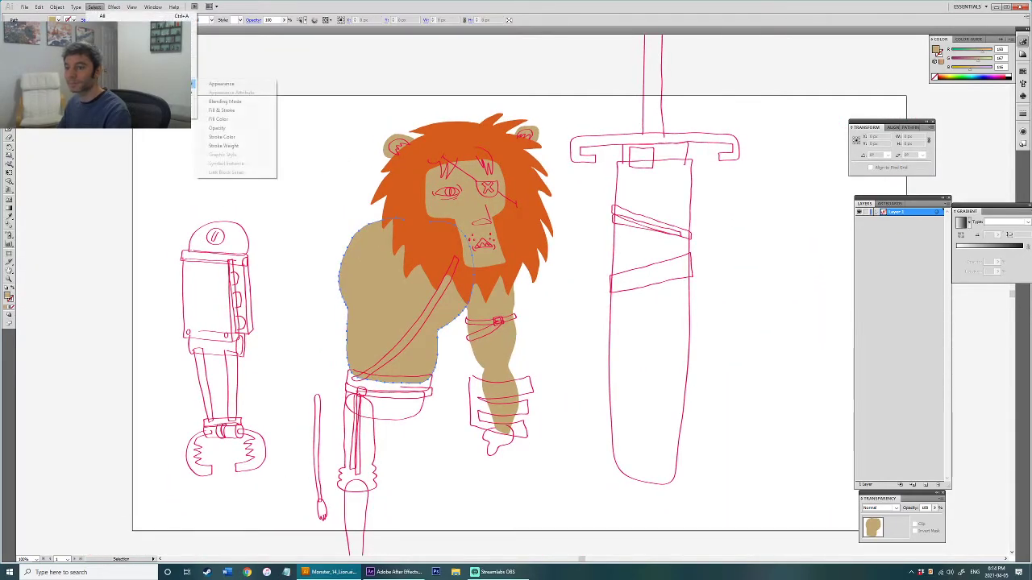
pyautogui.click(218, 127)
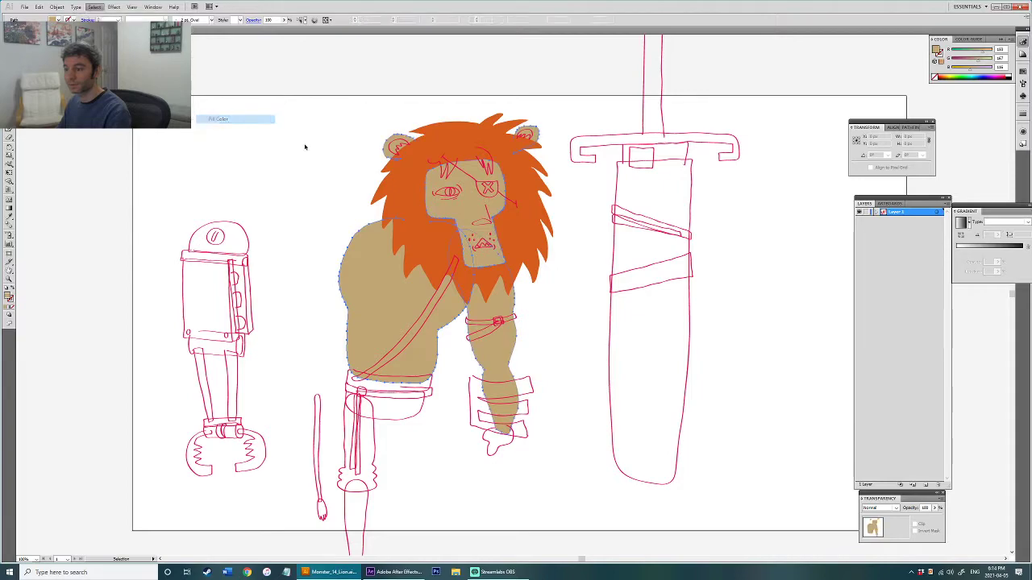
pyautogui.doubleClick(10, 296)
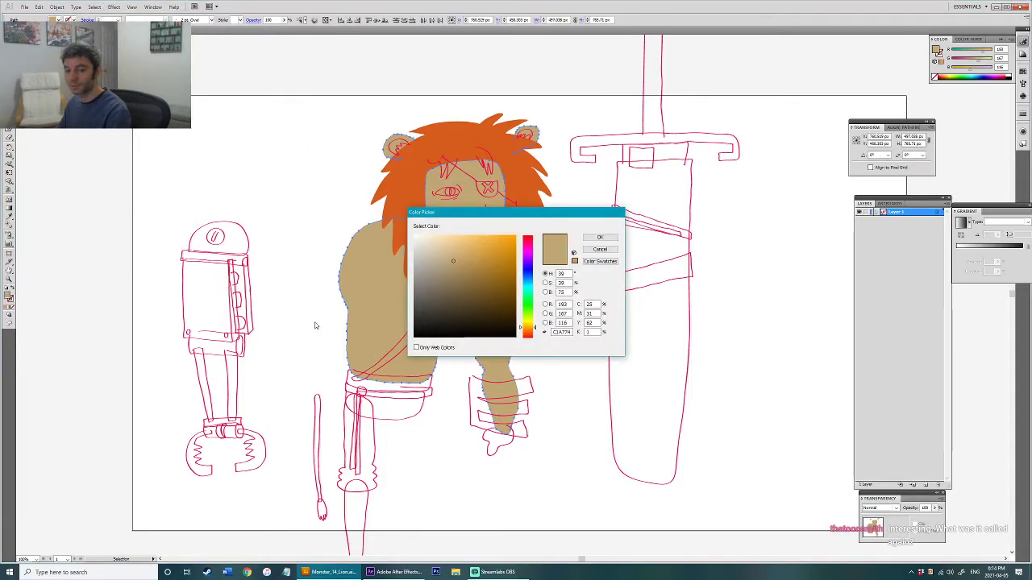
pyautogui.moveTo(521, 328); pyautogui.dragTo(522, 325)
pyautogui.moveTo(455, 259); pyautogui.dragTo(454, 251)
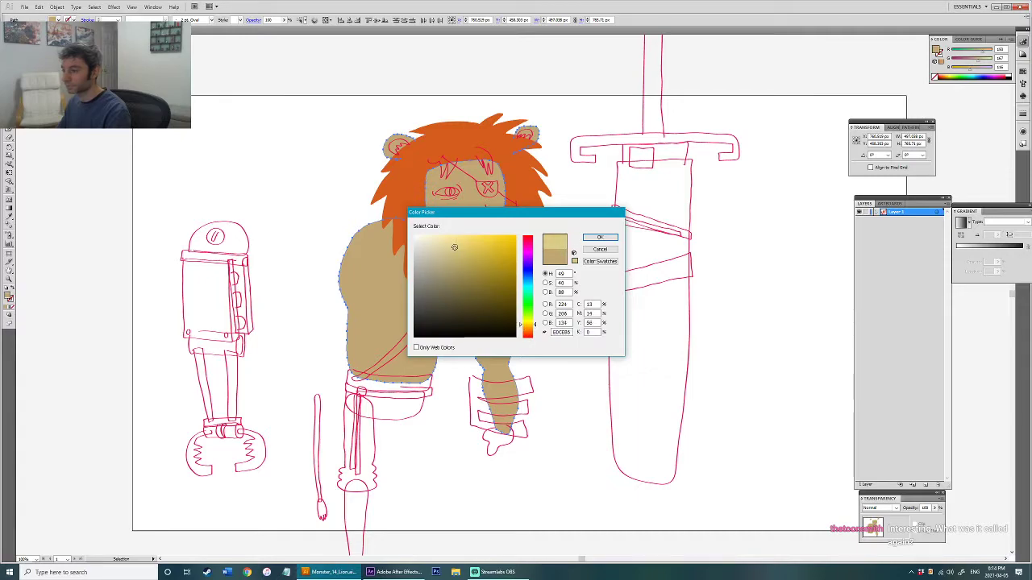
pyautogui.click(615, 238)
pyautogui.moveTo(552, 252); pyautogui.dragTo(584, 272)
pyautogui.click(594, 263)
# Step: Fill both inner ear shapes with a darker version of the fur color, #AFA164
pyautogui.click(440, 292)
pyautogui.click(388, 258)
pyautogui.scroll(2, 495, 196)
pyautogui.click(380, 198)
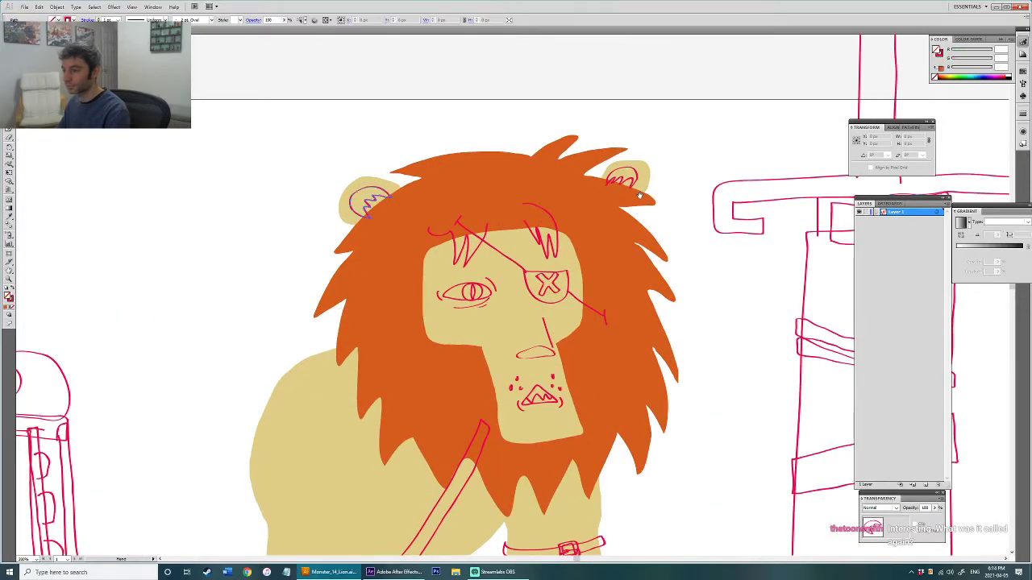
pyautogui.moveTo(620, 180); pyautogui.dragTo(625, 191)
pyautogui.keyDown('shift'); pyautogui.click(624, 191); pyautogui.keyUp('shift')
pyautogui.press('i')
pyautogui.click(651, 177)
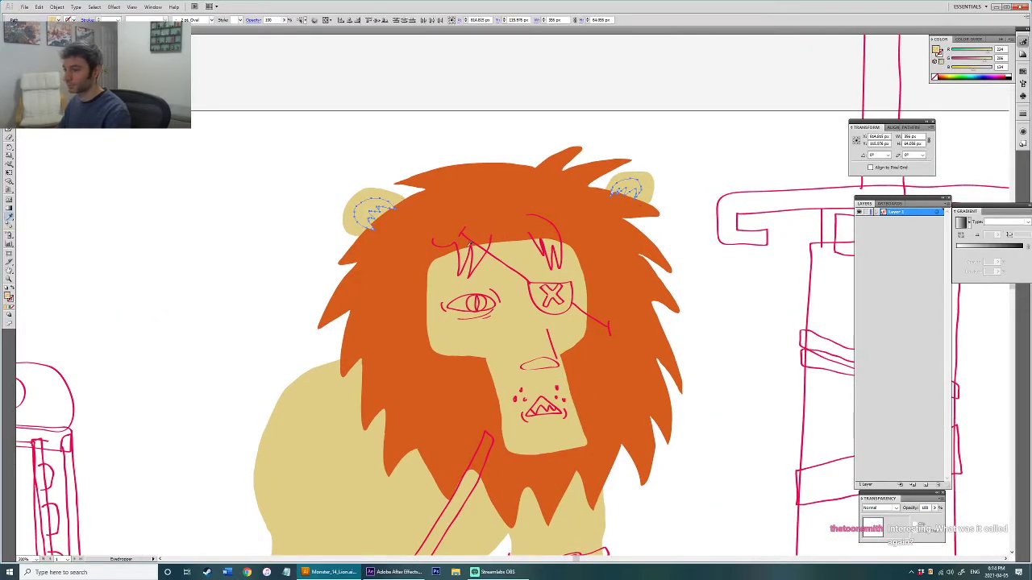
pyautogui.doubleClick(8, 296)
pyautogui.moveTo(454, 250); pyautogui.dragTo(457, 268)
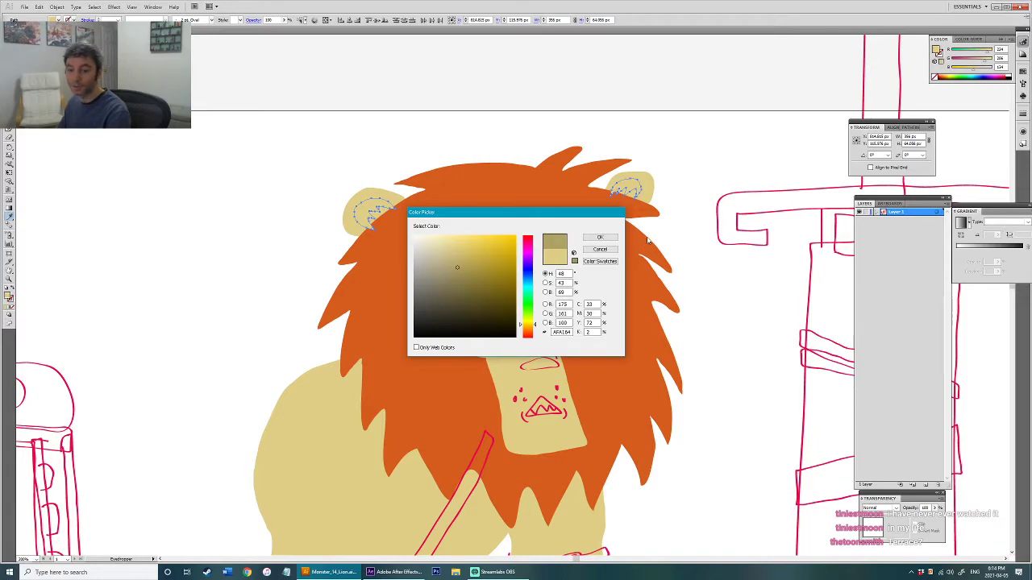
pyautogui.click(599, 237)
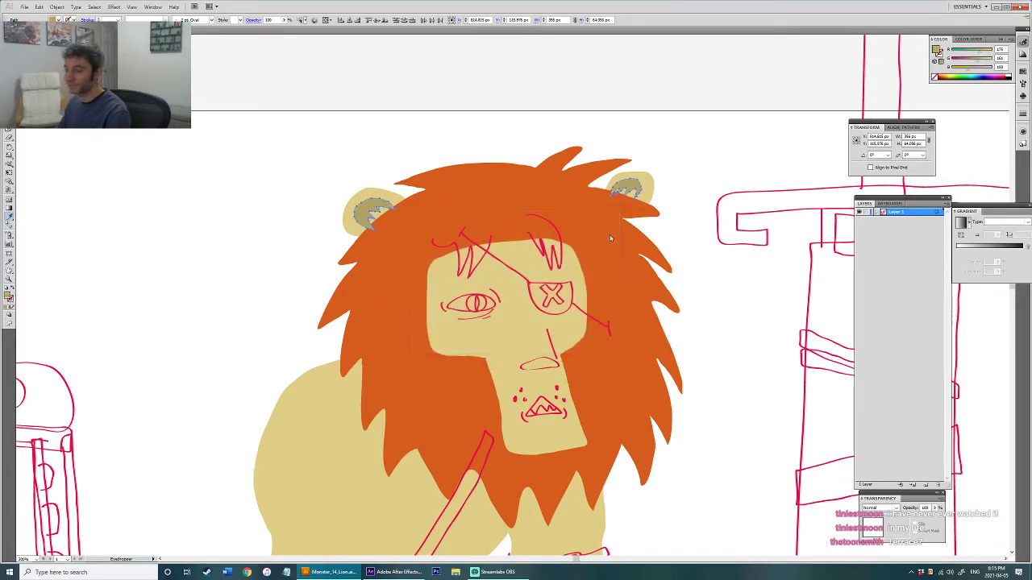
# Step: Arrange each inner ear shape behind the mane together with its outer ear
pyautogui.moveTo(508, 208); pyautogui.dragTo(516, 216)
pyautogui.moveTo(374, 208); pyautogui.dragTo(385, 224)
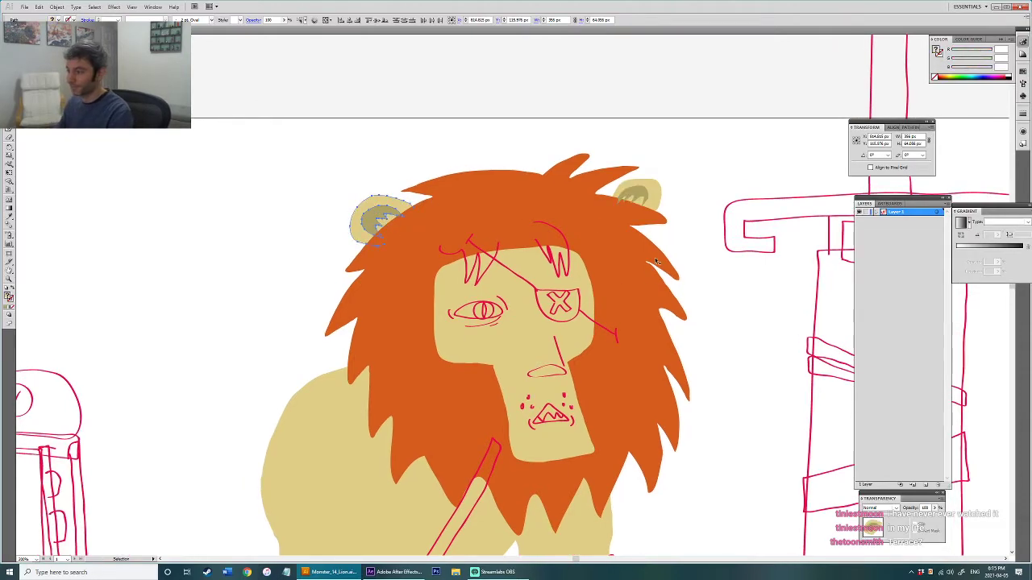
pyautogui.click(641, 198)
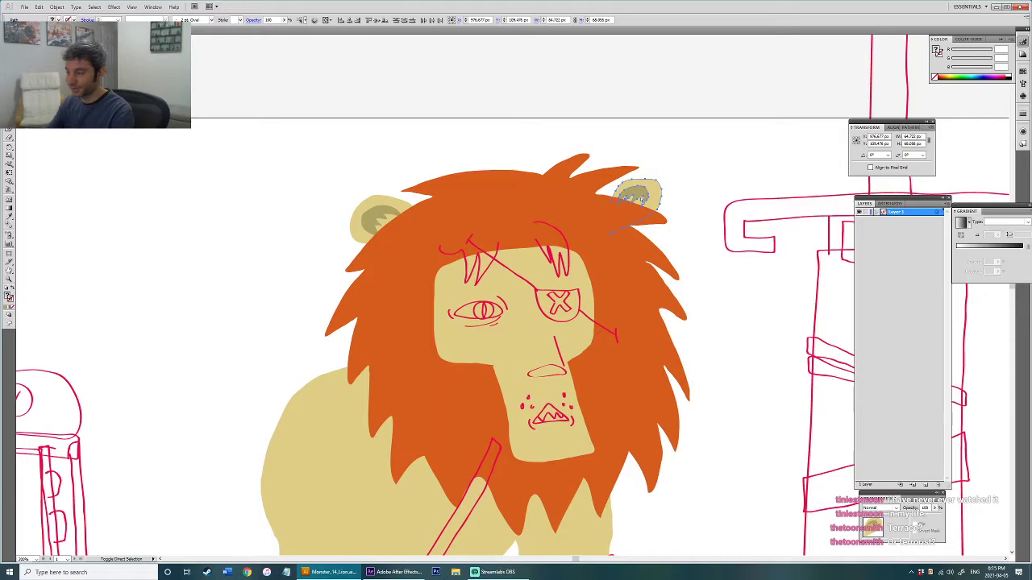
pyautogui.click(677, 170)
pyautogui.moveTo(675, 176); pyautogui.dragTo(682, 182)
pyautogui.moveTo(625, 213); pyautogui.dragTo(611, 201)
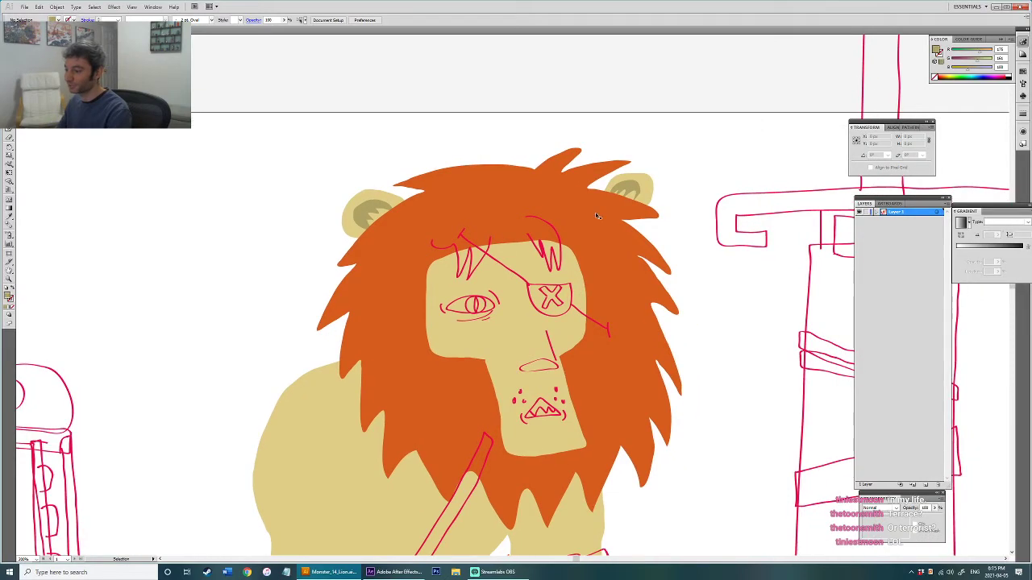
# Step: Fill the two hair tufts on the forehead with the mane's orange using the Eyedropper
pyautogui.click(546, 261)
pyautogui.keyDown('shift'); pyautogui.click(485, 251); pyautogui.keyUp('shift')
pyautogui.press('i')
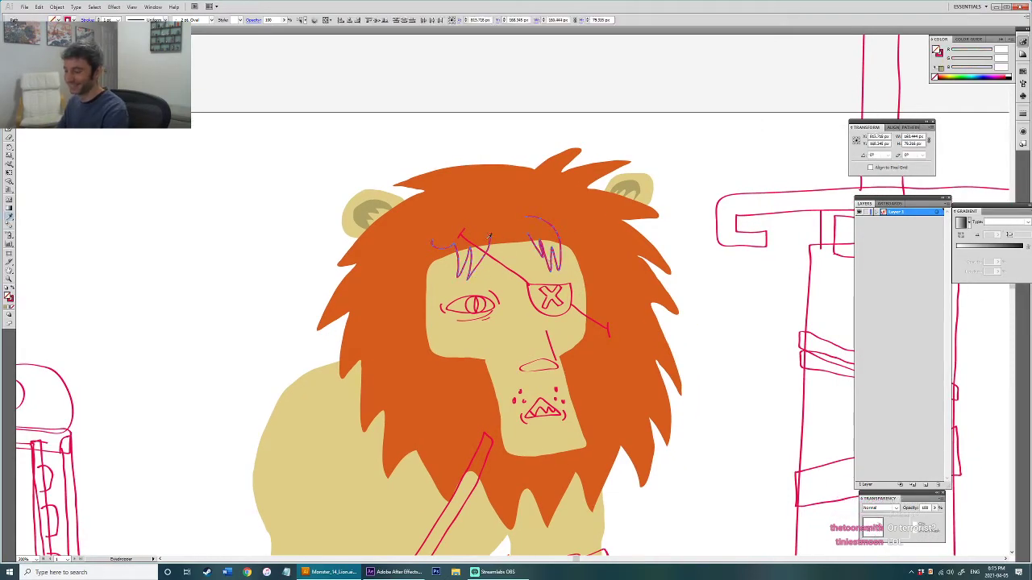
pyautogui.click(490, 231)
pyautogui.click(483, 143)
pyautogui.press('a')
pyautogui.press('v')
# Step: Fill the triangular mouth shape with white sampled from the artboard
pyautogui.moveTo(525, 297); pyautogui.dragTo(498, 225)
pyautogui.click(427, 231)
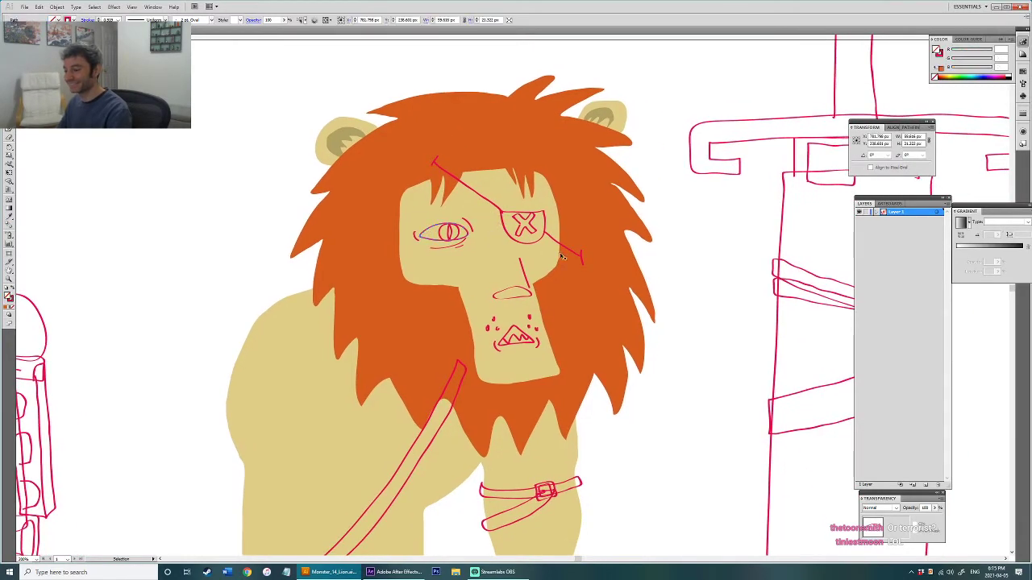
pyautogui.moveTo(545, 254); pyautogui.dragTo(526, 234)
pyautogui.click(491, 309)
pyautogui.press('i')
pyautogui.click(647, 280)
pyautogui.press('v')
# Step: Fill the open eye's outer shape with white sampled from the artboard
pyautogui.moveTo(448, 229); pyautogui.dragTo(469, 246)
pyautogui.click(440, 240)
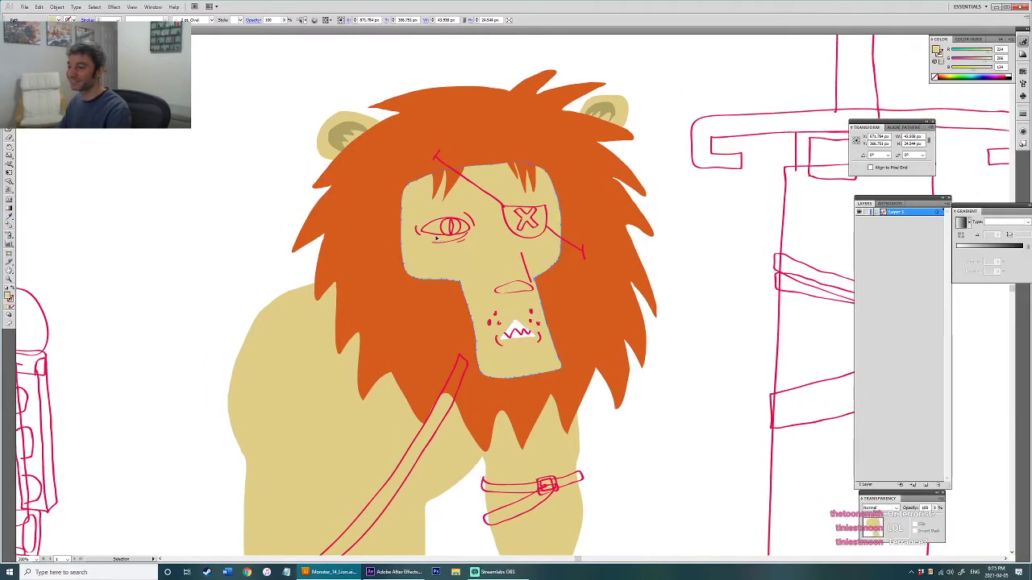
pyautogui.press('i')
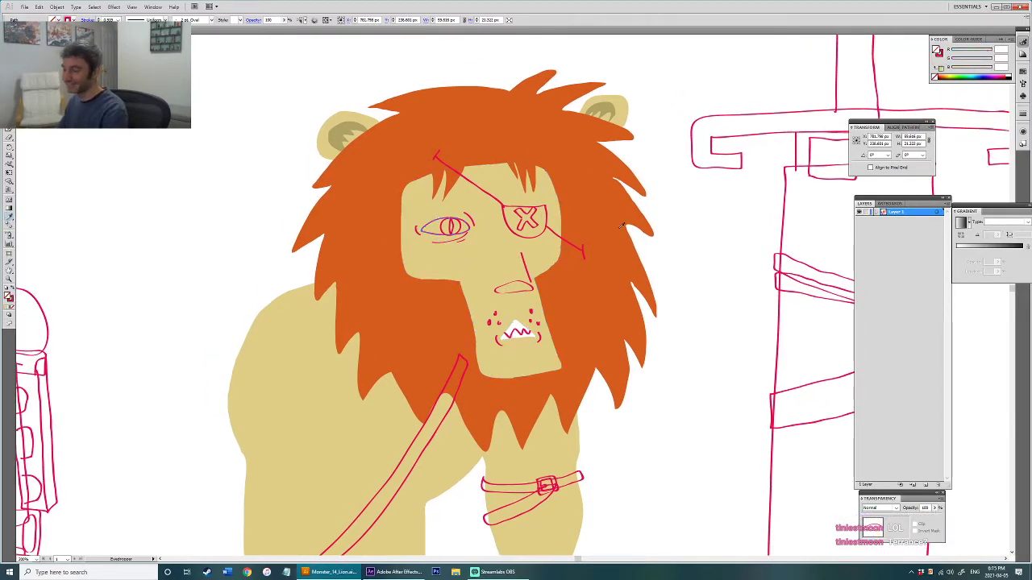
pyautogui.click(746, 228)
pyautogui.press('v')
pyautogui.hotkey('ctrl', 'z')
pyautogui.hotkey('ctrl', 'shift', 'z')
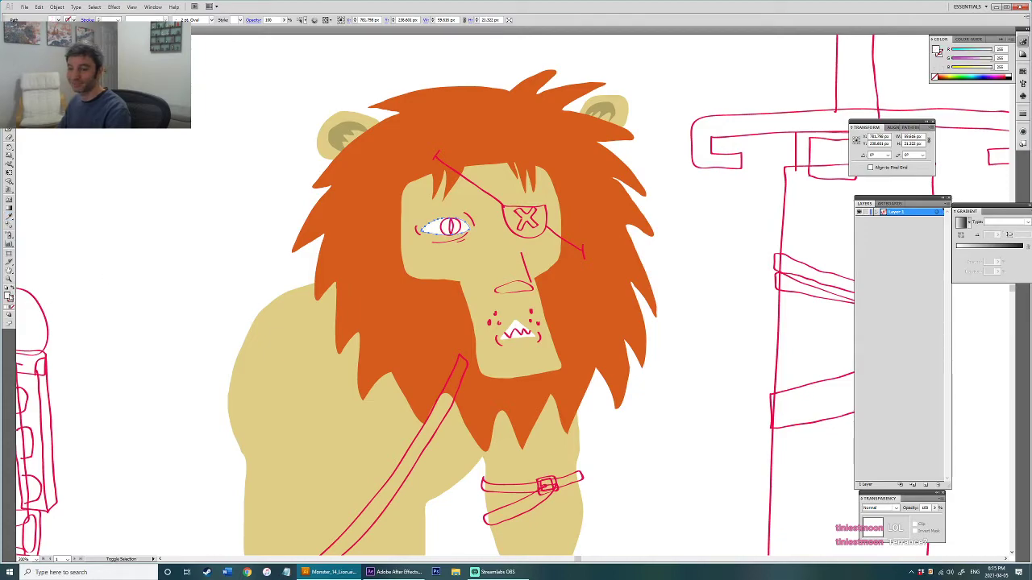
pyautogui.doubleClick(9, 296)
pyautogui.moveTo(526, 327); pyautogui.dragTo(526, 311)
pyautogui.click(471, 238)
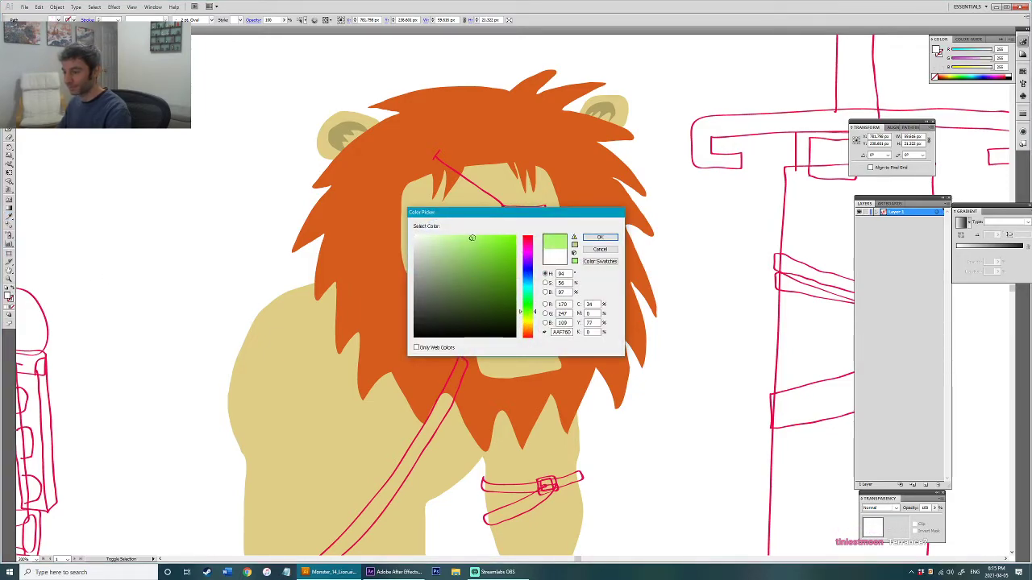
pyautogui.press('Return')
pyautogui.click(435, 233)
pyautogui.hotkey('ctrl', 'z')
# Step: Fill the round iris of the open eye with bright green (#66D120)
pyautogui.click(444, 233)
pyautogui.hotkey('shift', 'x')
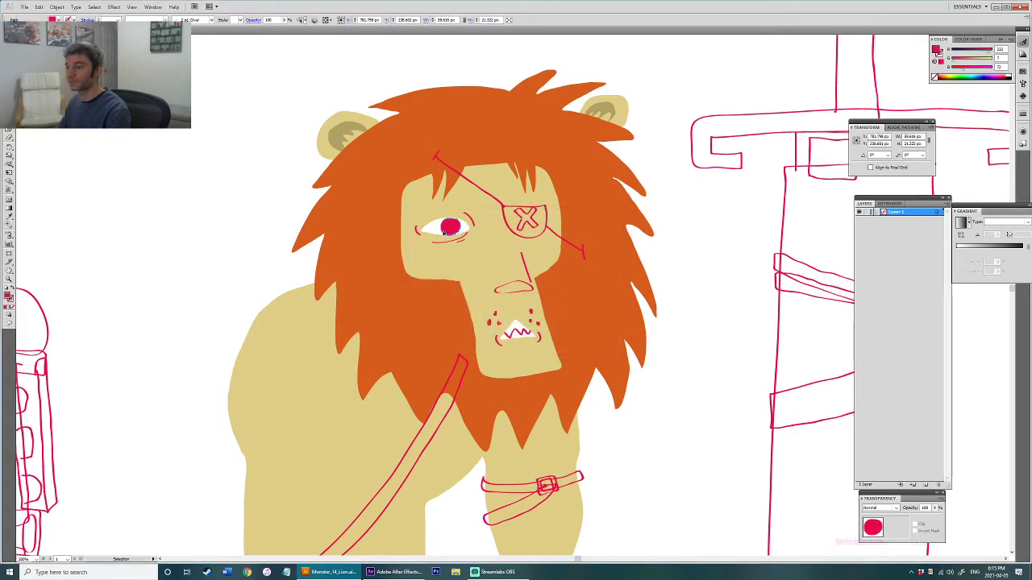
pyautogui.doubleClick(8, 296)
pyautogui.moveTo(528, 331)
pyautogui.mouseDown()
pyautogui.moveTo(534, 302)
pyautogui.moveTo(531, 314)
pyautogui.mouseUp()
pyautogui.moveTo(497, 240)
pyautogui.mouseDown()
pyautogui.moveTo(479, 242)
pyautogui.moveTo(501, 253)
pyautogui.mouseUp()
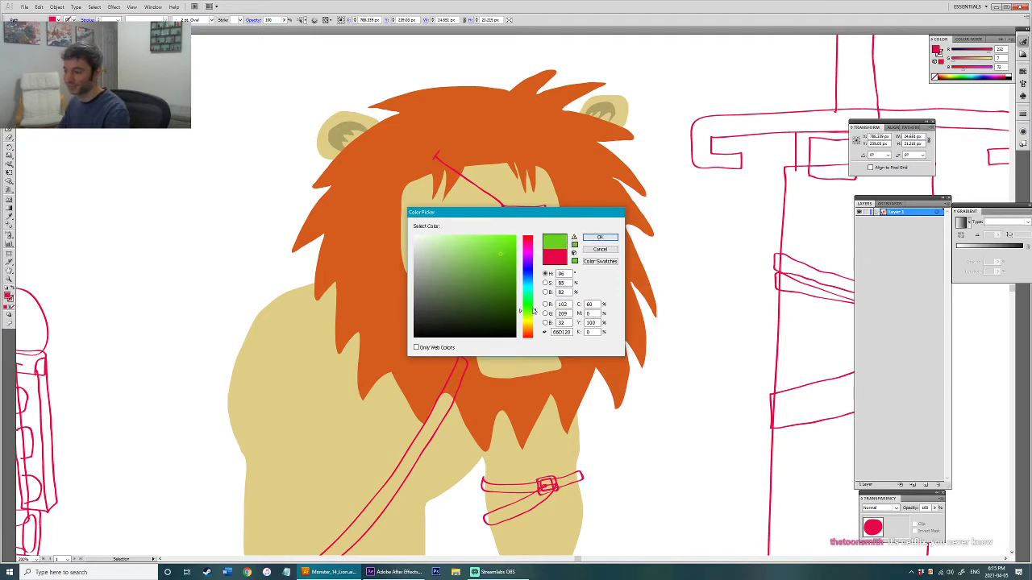
pyautogui.click(599, 237)
pyautogui.hotkey('shift', 'x')
# Step: Fill the slit pupil with a darker green based on the iris color and smooth the tip of its outline
pyautogui.click(454, 231)
pyautogui.scroll(4, 454, 231)
pyautogui.moveTo(455, 231); pyautogui.dragTo(491, 303)
pyautogui.press('i')
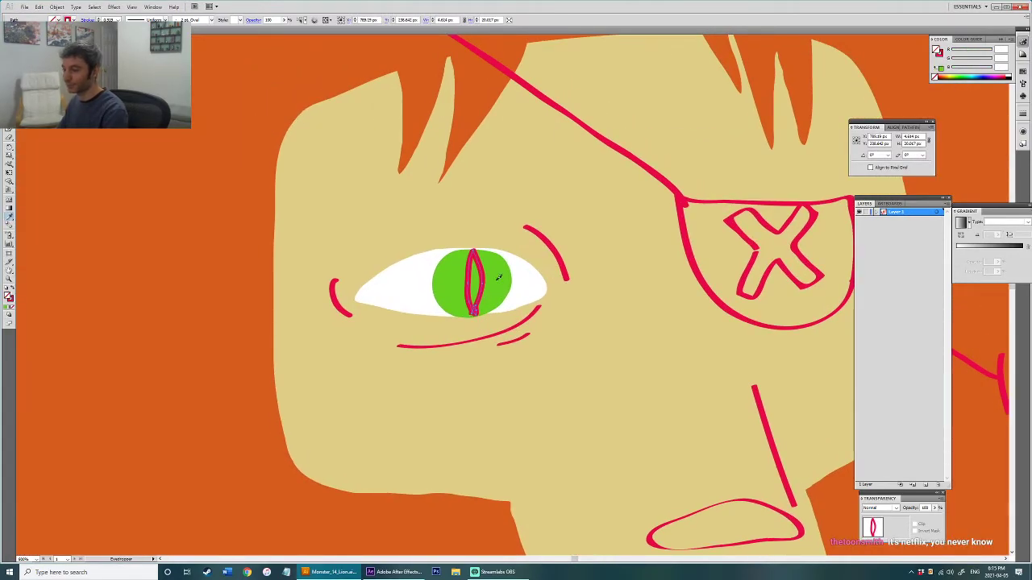
pyautogui.click(451, 300)
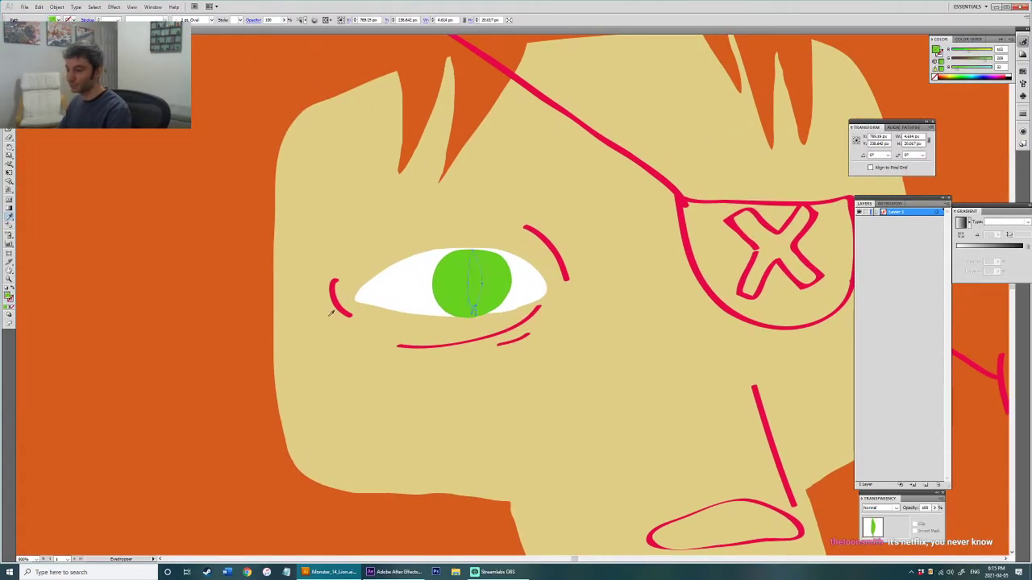
pyautogui.doubleClick(10, 297)
pyautogui.click(496, 277)
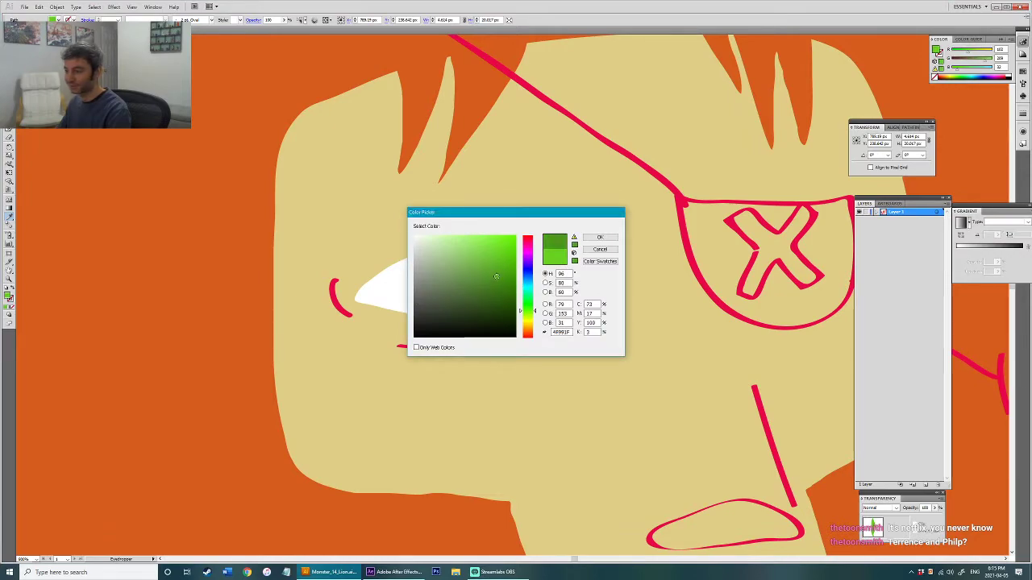
pyautogui.click(598, 239)
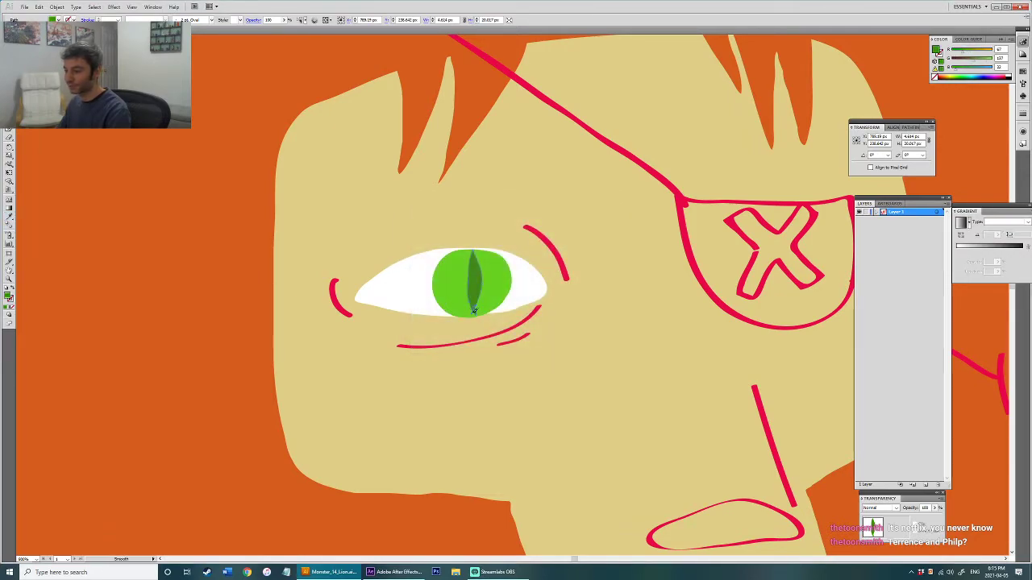
pyautogui.moveTo(481, 285); pyautogui.dragTo(479, 288)
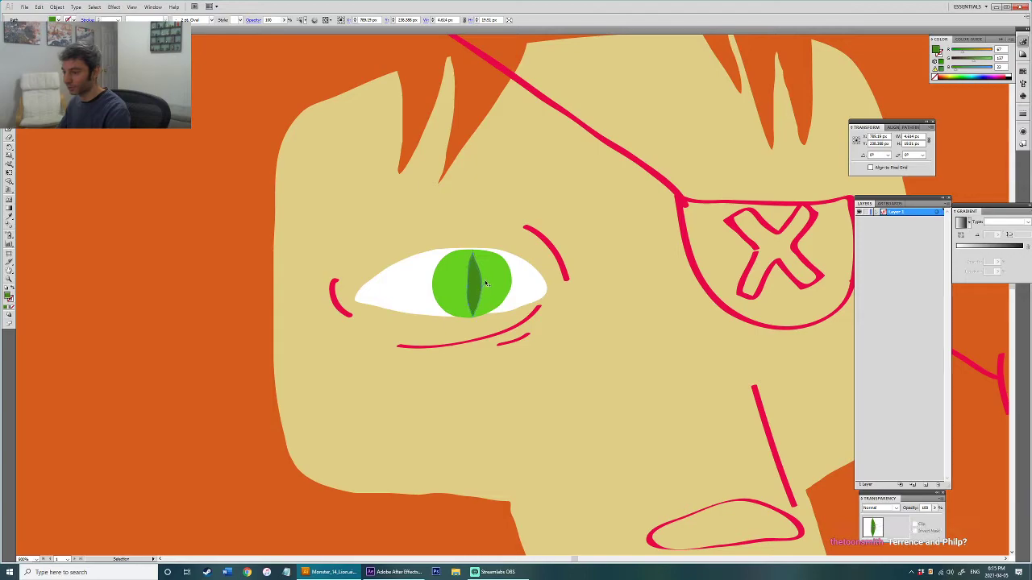
# Step: Paint a small round highlight on the upper part of the iris, filled with the eye's white
pyautogui.click(526, 294)
pyautogui.scroll(-4, 414, 319)
pyautogui.click(355, 297)
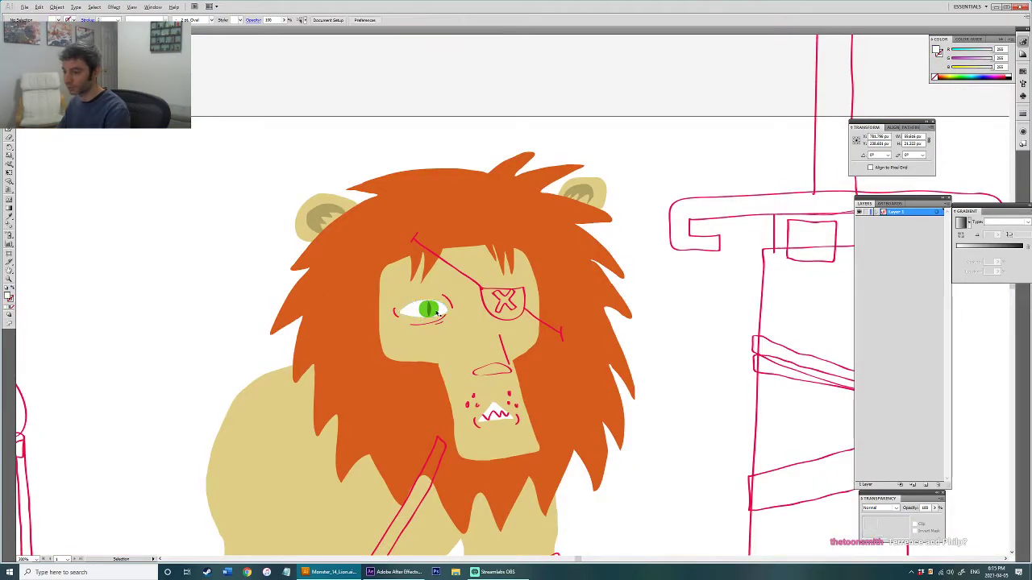
pyautogui.scroll(4, 442, 316)
pyautogui.moveTo(405, 290)
pyautogui.mouseDown()
pyautogui.moveTo(423, 323)
pyautogui.moveTo(417, 316)
pyautogui.moveTo(441, 306)
pyautogui.mouseUp()
pyautogui.hotkey('shift', 'x')
# Step: Group the iris, pupil and highlight, and reposition the group inside the white of the eye
pyautogui.press('v')
pyautogui.keyDown('shift'); pyautogui.click(416, 332); pyautogui.keyUp('shift')
pyautogui.keyDown('shift'); pyautogui.click(436, 341); pyautogui.keyUp('shift')
pyautogui.hotkey('ctrl', 'g')
pyautogui.moveTo(441, 336); pyautogui.dragTo(497, 341)
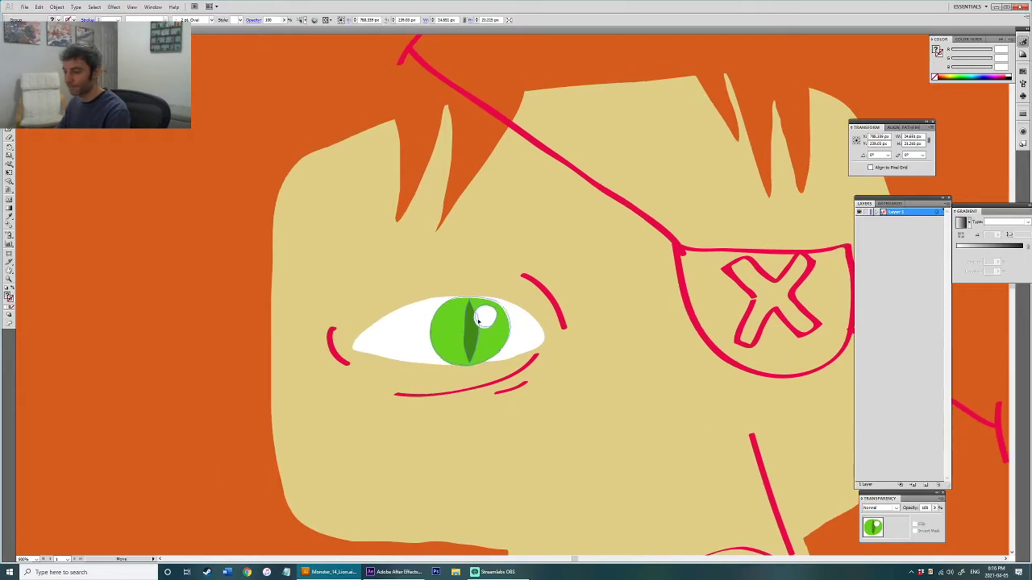
# Step: Fill the eyepatch shape with a very dark brown (#2D0E04)
pyautogui.scroll(-2, 477, 322)
pyautogui.click(702, 302)
pyautogui.scroll(1, 588, 321)
pyautogui.moveTo(565, 314); pyautogui.dragTo(557, 325)
pyautogui.click(554, 320)
pyautogui.hotkey('shift', 'x')
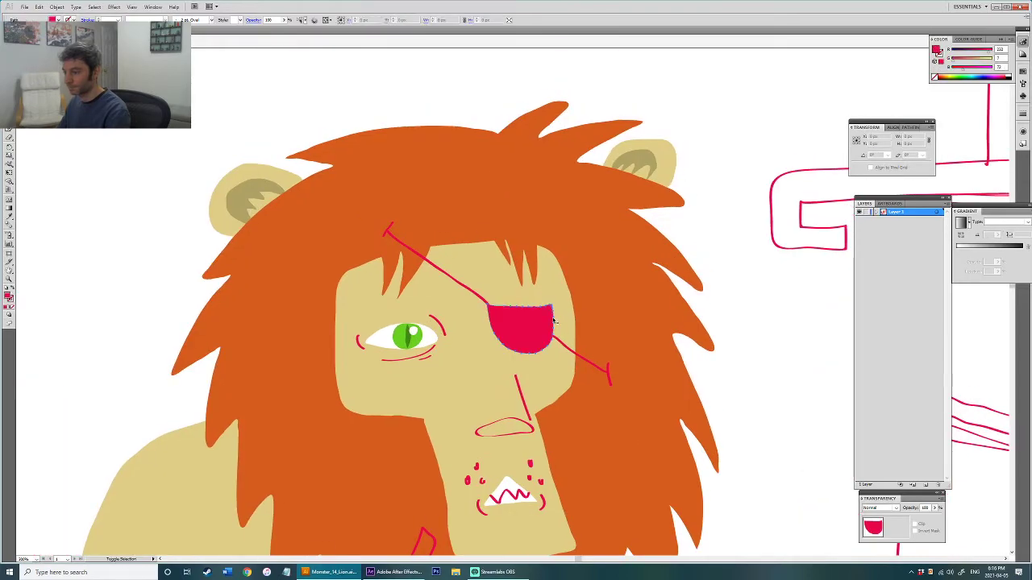
pyautogui.doubleClick(8, 296)
pyautogui.click(507, 320)
pyautogui.moveTo(530, 321); pyautogui.dragTo(529, 334)
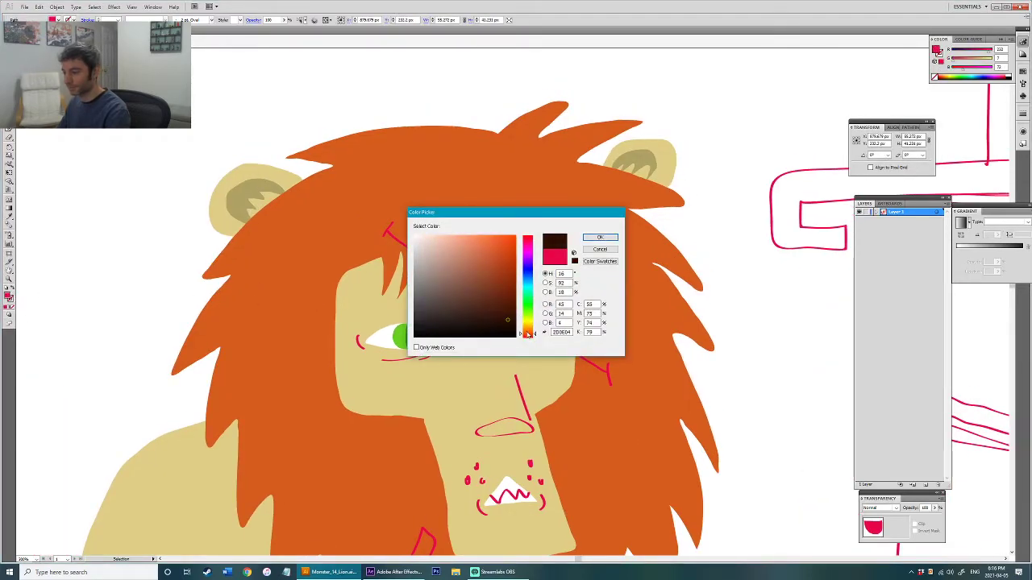
pyautogui.click(600, 237)
# Step: Fill the sketched X on the eyepatch with white
pyautogui.click(551, 319)
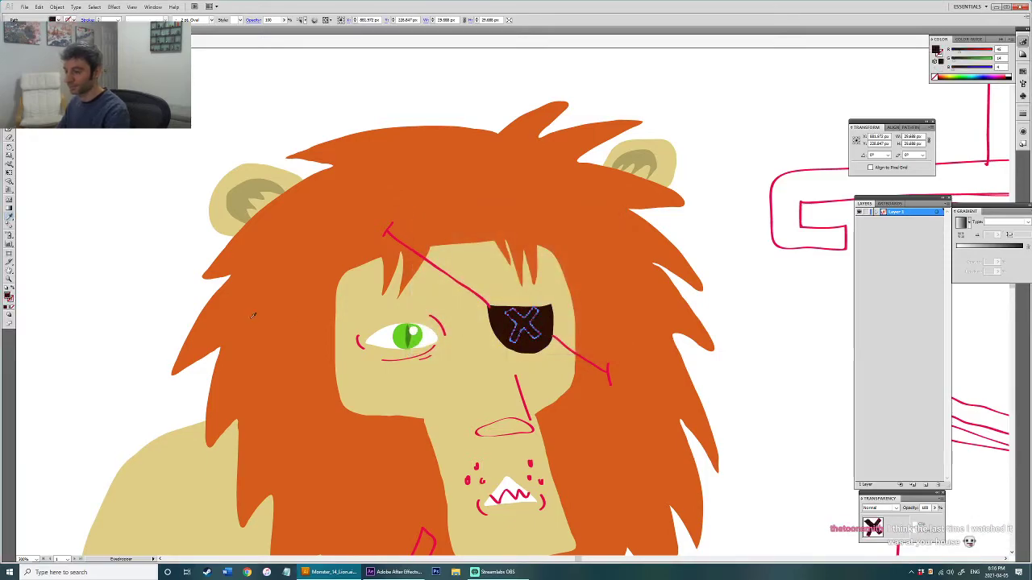
pyautogui.doubleClick(9, 297)
pyautogui.moveTo(486, 285); pyautogui.dragTo(413, 233)
pyautogui.click(602, 236)
pyautogui.press('v')
pyautogui.click(717, 272)
# Step: Replace the sketched X on the eyepatch with a freehand diagonal bar filled with white
pyautogui.scroll(3, 536, 327)
pyautogui.moveTo(516, 328); pyautogui.dragTo(519, 336)
pyautogui.press('Delete')
pyautogui.press('b')
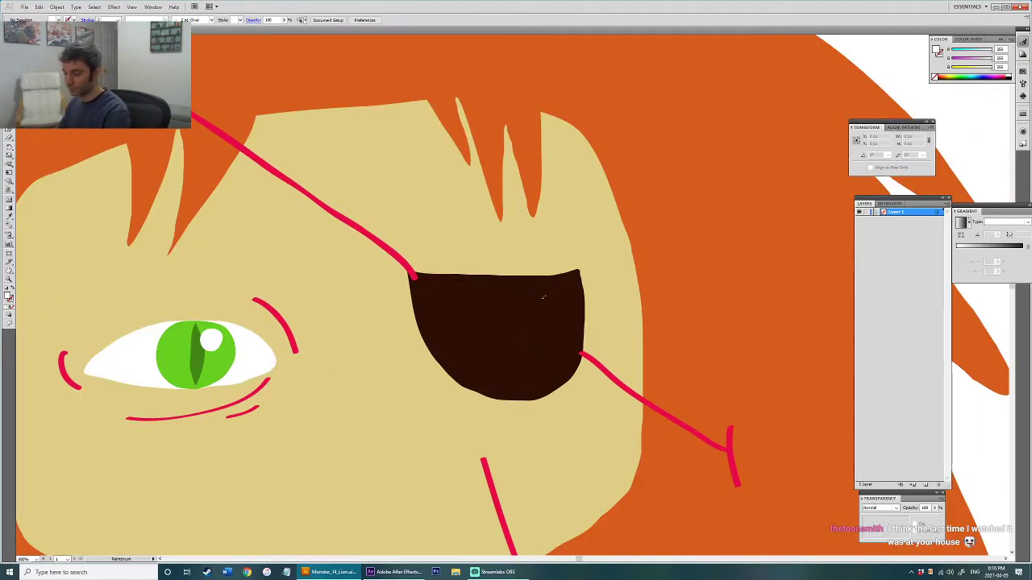
pyautogui.moveTo(528, 299); pyautogui.dragTo(462, 354)
pyautogui.moveTo(534, 330)
pyautogui.mouseDown()
pyautogui.moveTo(571, 304)
pyautogui.moveTo(548, 289)
pyautogui.mouseUp()
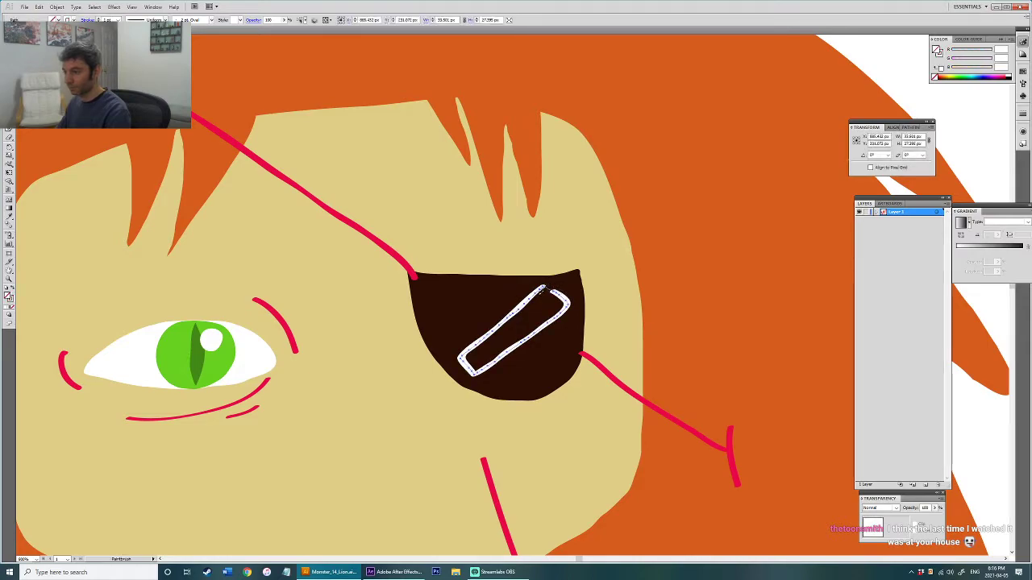
pyautogui.hotkey('shift', 'x')
pyautogui.press('v')
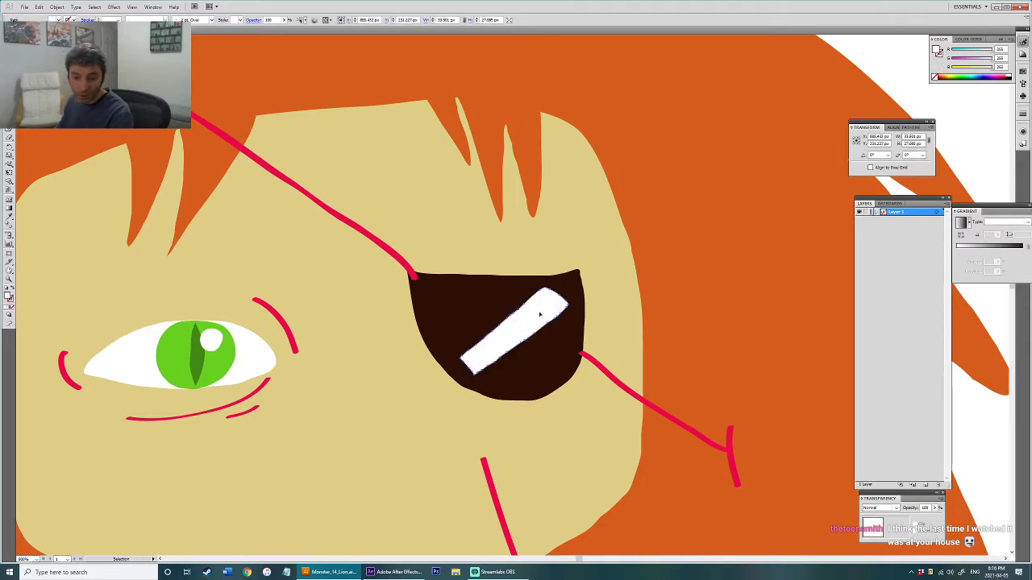
pyautogui.moveTo(534, 318); pyautogui.dragTo(527, 319)
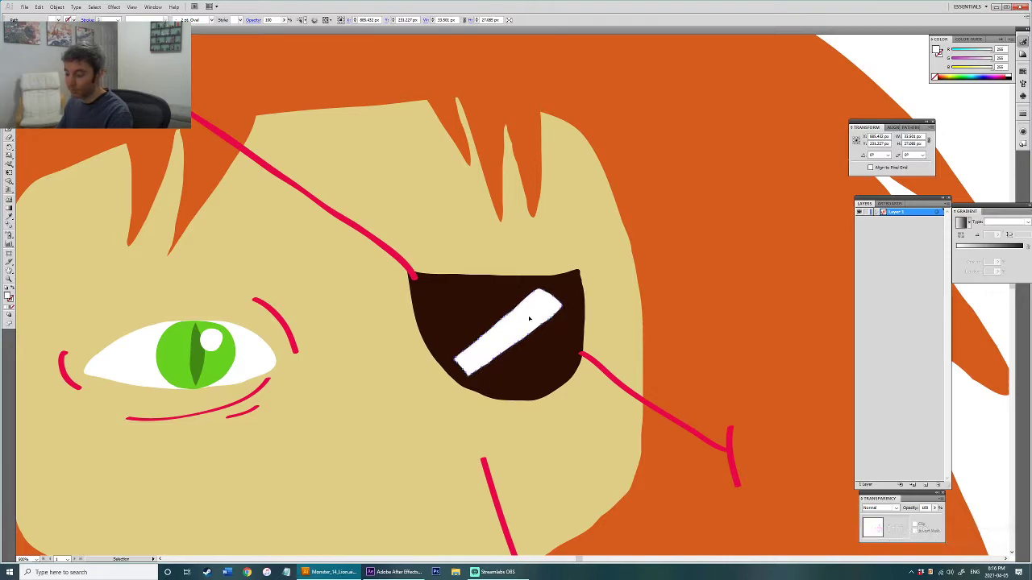
# Step: Duplicate the white bar in place, then rotate, reshape and position the copy across the original as an X
pyautogui.hotkey('ctrl', 'c')
pyautogui.hotkey('ctrl', 'f')
pyautogui.moveTo(612, 324)
pyautogui.mouseDown()
pyautogui.moveTo(509, 258)
pyautogui.moveTo(488, 263)
pyautogui.mouseUp()
pyautogui.press('b')
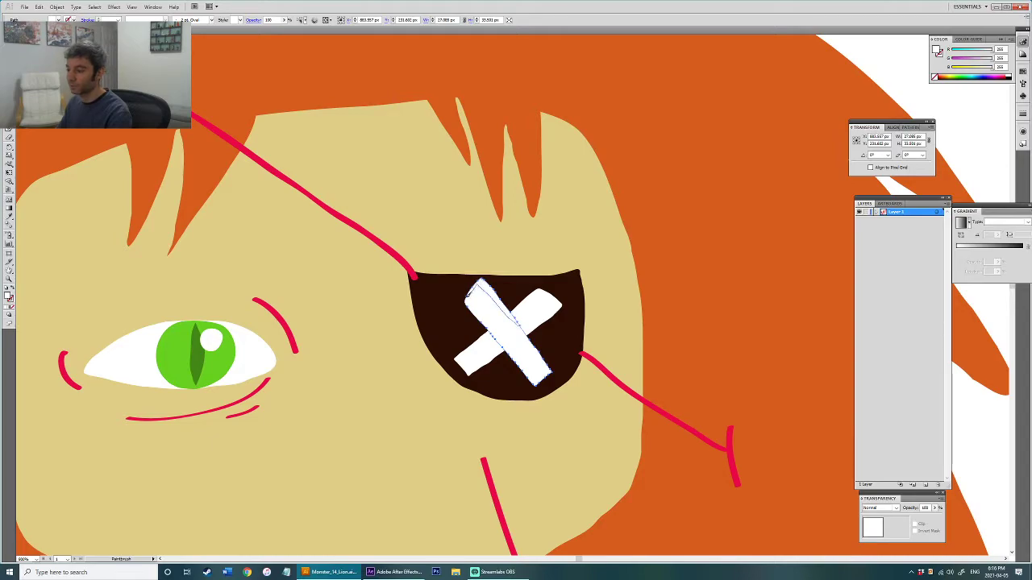
pyautogui.moveTo(464, 301); pyautogui.dragTo(481, 317)
pyautogui.press('e')
pyautogui.moveTo(610, 314); pyautogui.dragTo(605, 301)
pyautogui.moveTo(528, 354); pyautogui.dragTo(528, 350)
# Step: Group the two crossed bars and fill them with a brown slightly lighter than the eyepatch
pyautogui.keyDown('shift'); pyautogui.click(530, 311); pyautogui.keyUp('shift')
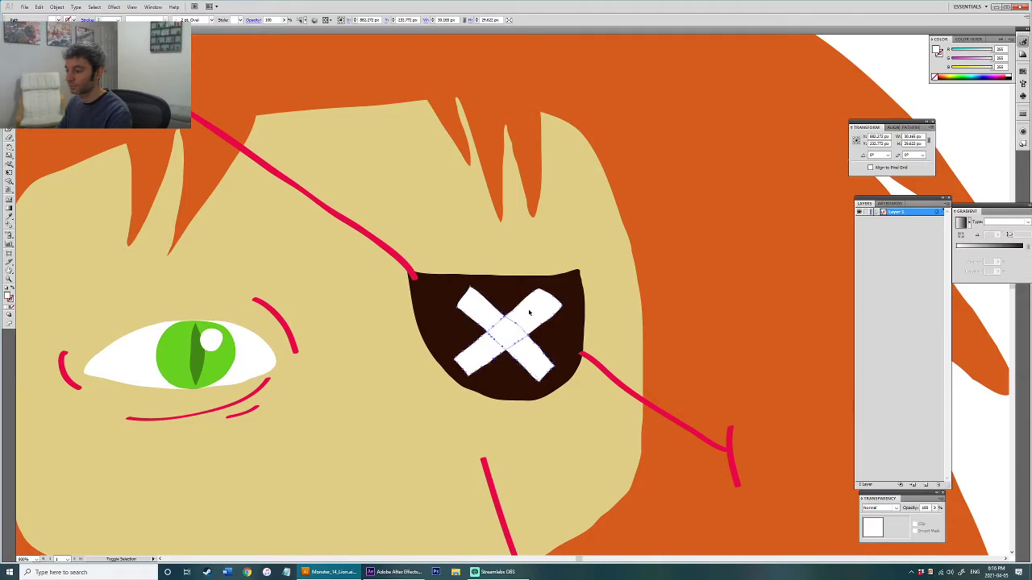
pyautogui.hotkey('ctrl', 'g')
pyautogui.press('i')
pyautogui.click(555, 339)
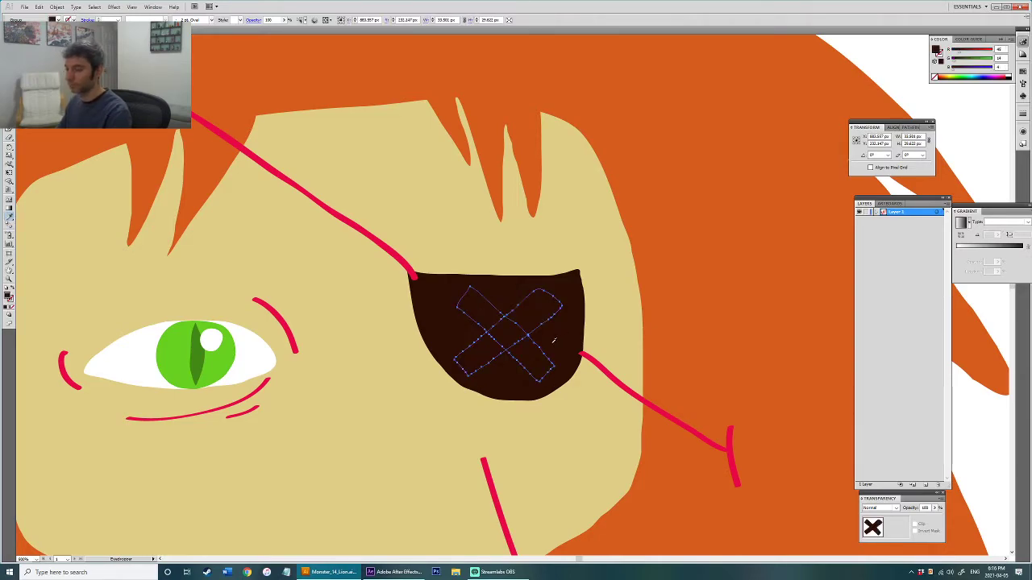
pyautogui.doubleClick(8, 296)
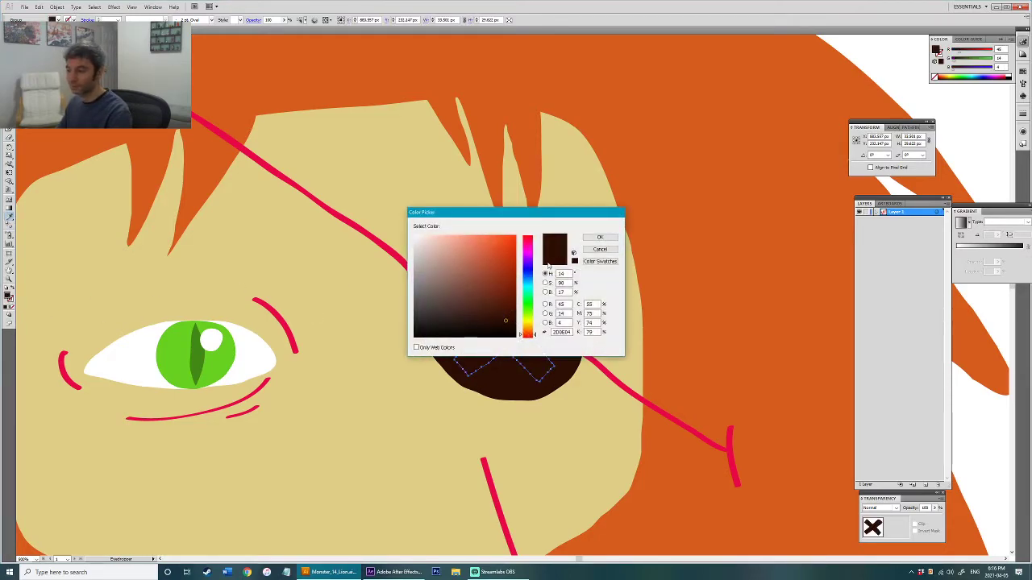
pyautogui.click(605, 237)
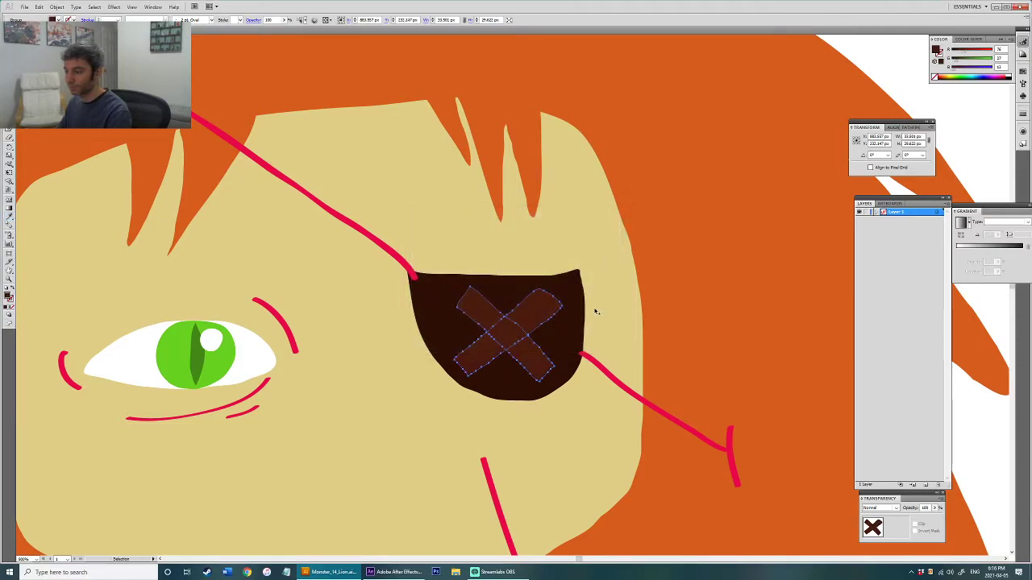
# Step: Color the strokes of both eyepatch strap lines with the patch's dark brown using the Eyedropper
pyautogui.scroll(-2, 594, 308)
pyautogui.moveTo(596, 311); pyautogui.dragTo(500, 300)
pyautogui.click(707, 249)
pyautogui.scroll(2, 512, 276)
pyautogui.click(500, 299)
pyautogui.keyDown('shift'); pyautogui.click(356, 230); pyautogui.keyUp('shift')
pyautogui.moveTo(361, 241); pyautogui.dragTo(384, 273)
pyautogui.press('i')
pyautogui.click(401, 278)
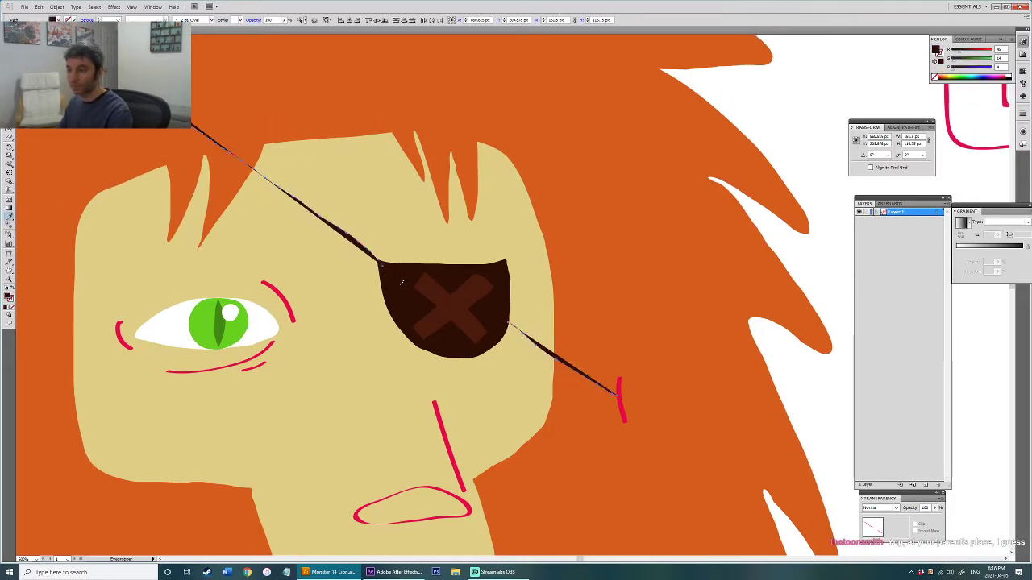
pyautogui.moveTo(356, 204); pyautogui.dragTo(410, 270)
pyautogui.press('v')
# Step: Fill the nose shape with the brown sampled from the eyepatch's X
pyautogui.click(236, 175)
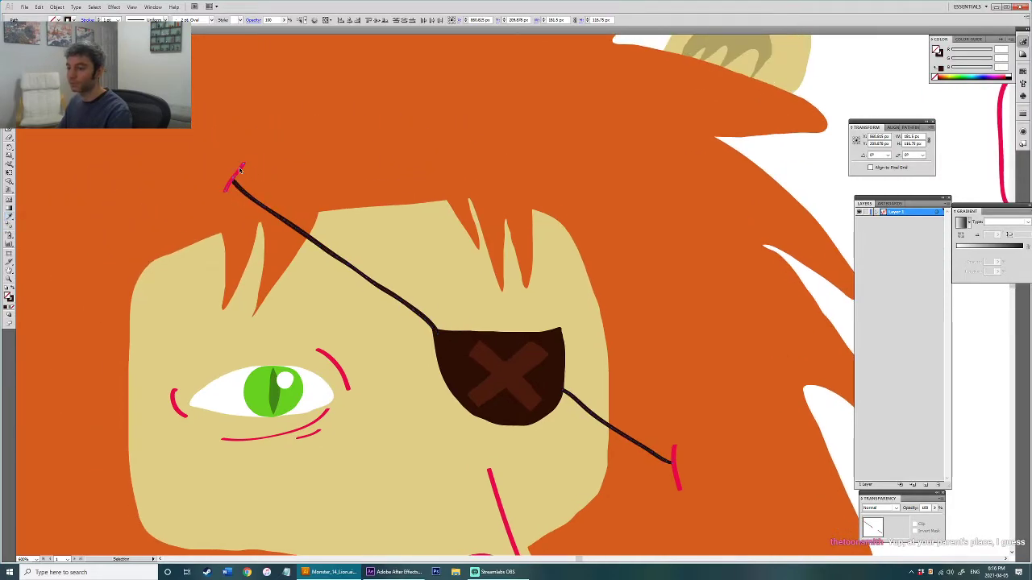
pyautogui.scroll(-3, 569, 315)
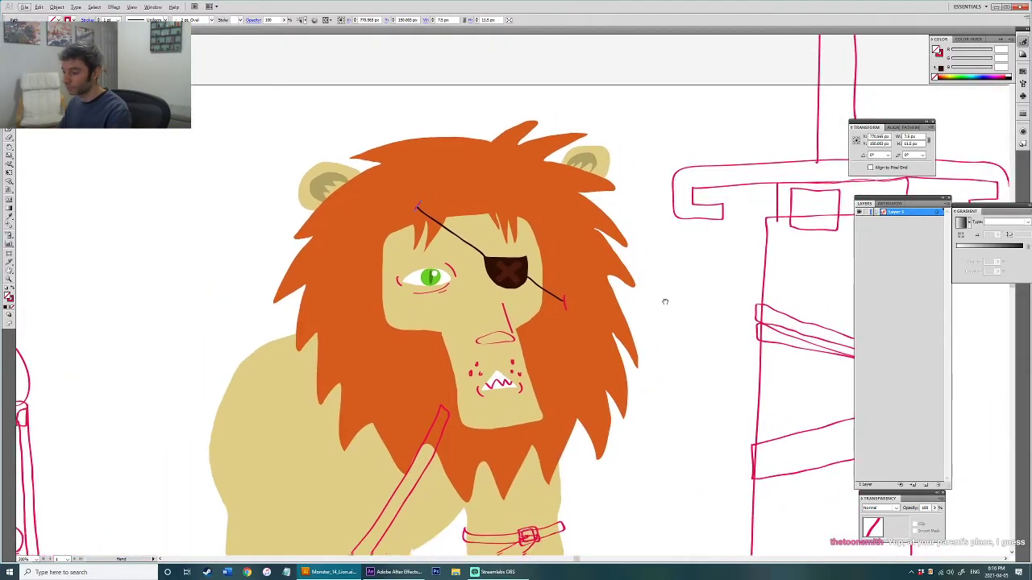
pyautogui.scroll(3, 505, 332)
pyautogui.press('i')
pyautogui.click(507, 209)
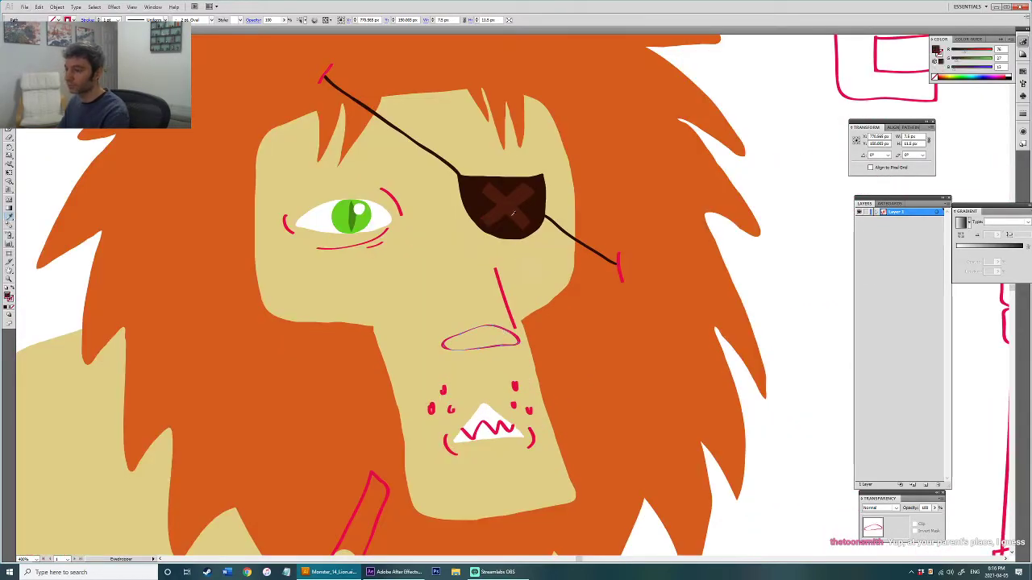
pyautogui.press('v')
pyautogui.moveTo(505, 376); pyautogui.dragTo(531, 311)
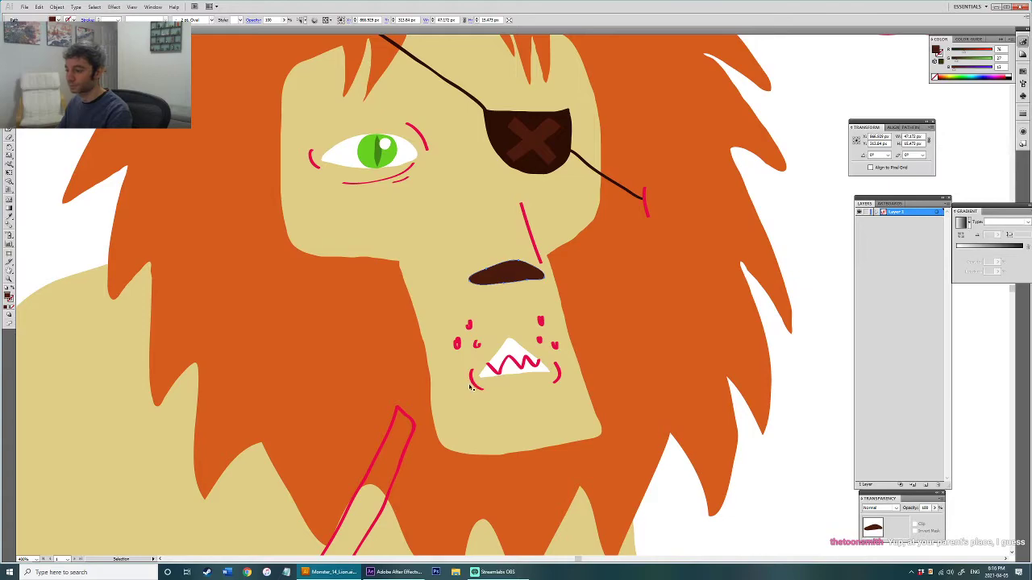
# Step: Retouch the whisker dots on one side of the muzzle with the Paintbrush
pyautogui.click(477, 344)
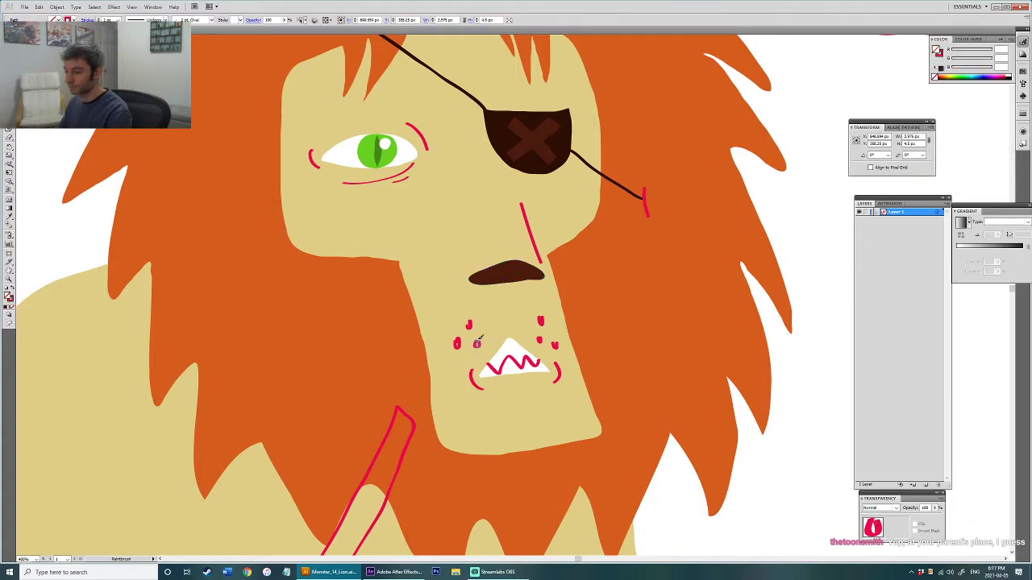
pyautogui.click(469, 325)
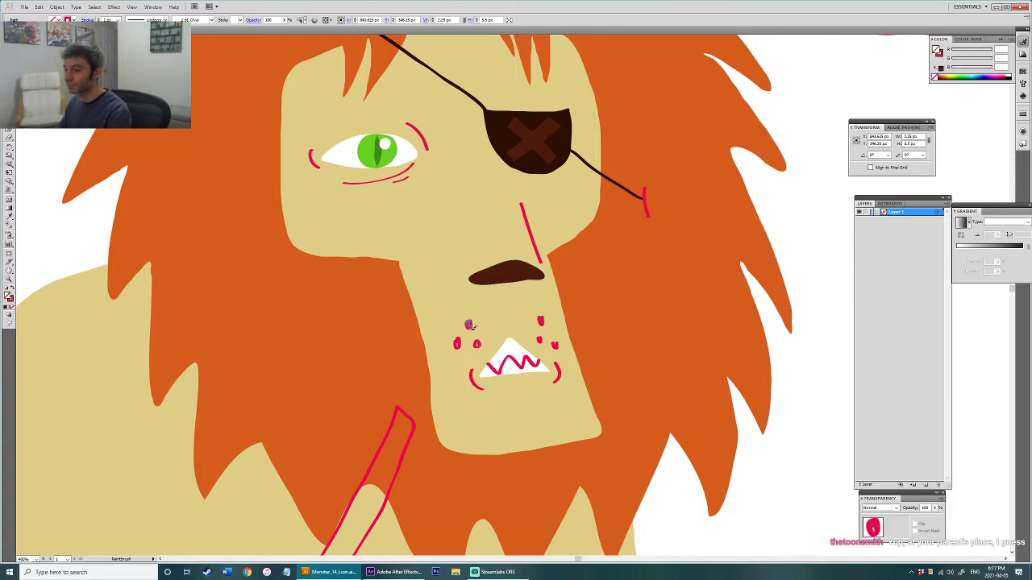
pyautogui.press('v')
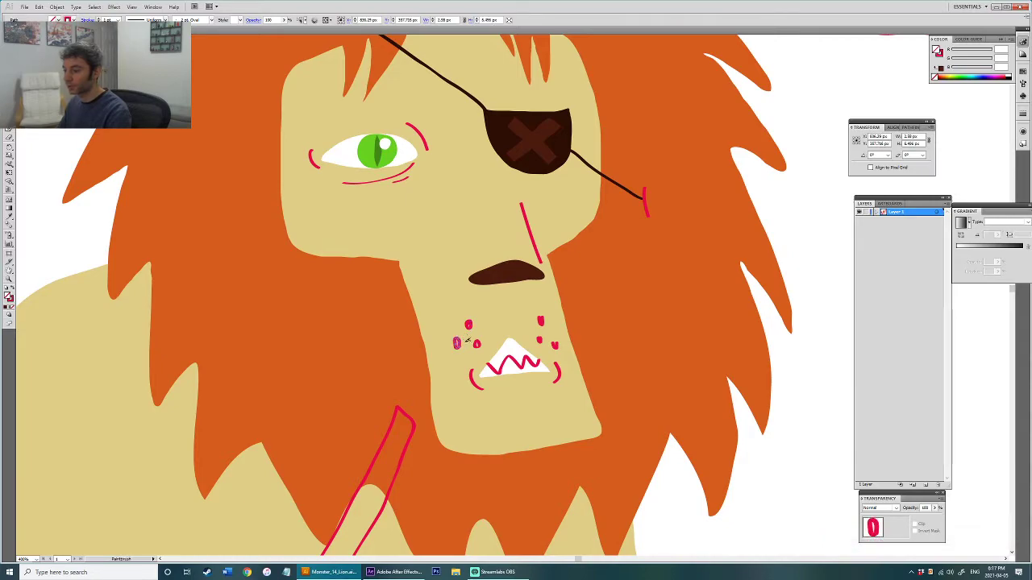
# Step: Recolor the six whisker dots and the two mouth-corner lines with a darker tan stroke using the Eyedropper
pyautogui.keyDown('ctrl'); pyautogui.keyDown('shift'); pyautogui.click(477, 344); pyautogui.keyUp('shift'); pyautogui.keyUp('ctrl')
pyautogui.keyDown('ctrl'); pyautogui.keyDown('shift'); pyautogui.click(468, 326); pyautogui.keyUp('shift'); pyautogui.keyUp('ctrl')
pyautogui.keyDown('ctrl'); pyautogui.keyDown('shift'); pyautogui.click(541, 322); pyautogui.keyUp('shift'); pyautogui.keyUp('ctrl')
pyautogui.keyDown('ctrl'); pyautogui.keyDown('shift'); pyautogui.click(541, 342); pyautogui.keyUp('shift'); pyautogui.keyUp('ctrl')
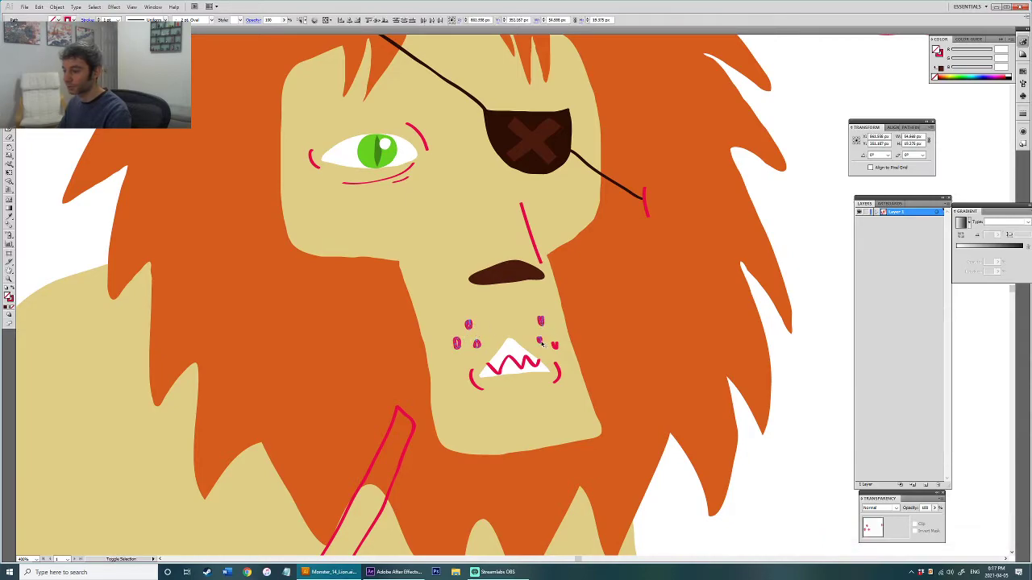
pyautogui.keyDown('ctrl'); pyautogui.keyDown('shift'); pyautogui.click(555, 347); pyautogui.keyUp('shift'); pyautogui.keyUp('ctrl')
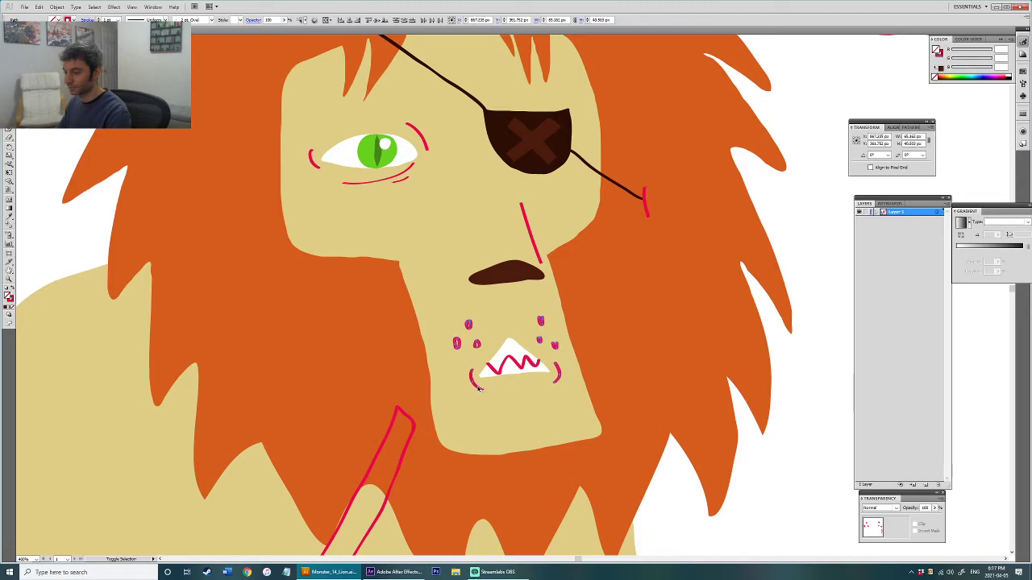
pyautogui.moveTo(492, 305); pyautogui.dragTo(516, 372)
pyautogui.press('i')
pyautogui.keyDown('shift'); pyautogui.click(587, 431); pyautogui.keyUp('shift')
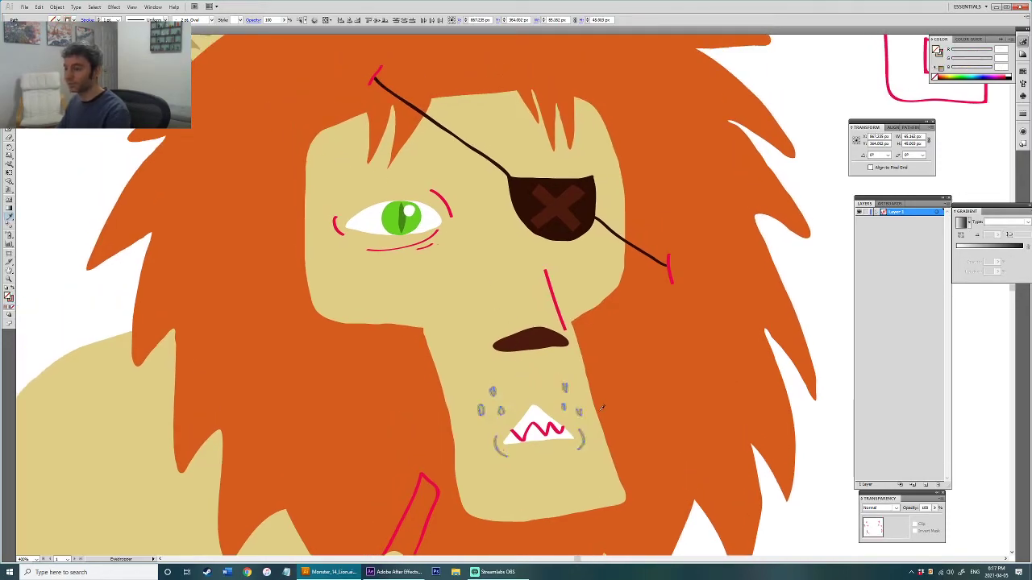
pyautogui.moveTo(585, 432); pyautogui.dragTo(547, 359)
pyautogui.press('v')
pyautogui.click(801, 497)
# Step: Color the stroke of the zigzag teeth line with the tan sampled from the face
pyautogui.click(510, 364)
pyautogui.press('i')
pyautogui.click(511, 312)
pyautogui.hotkey('shift', 'x')
pyautogui.press('v')
pyautogui.click(756, 484)
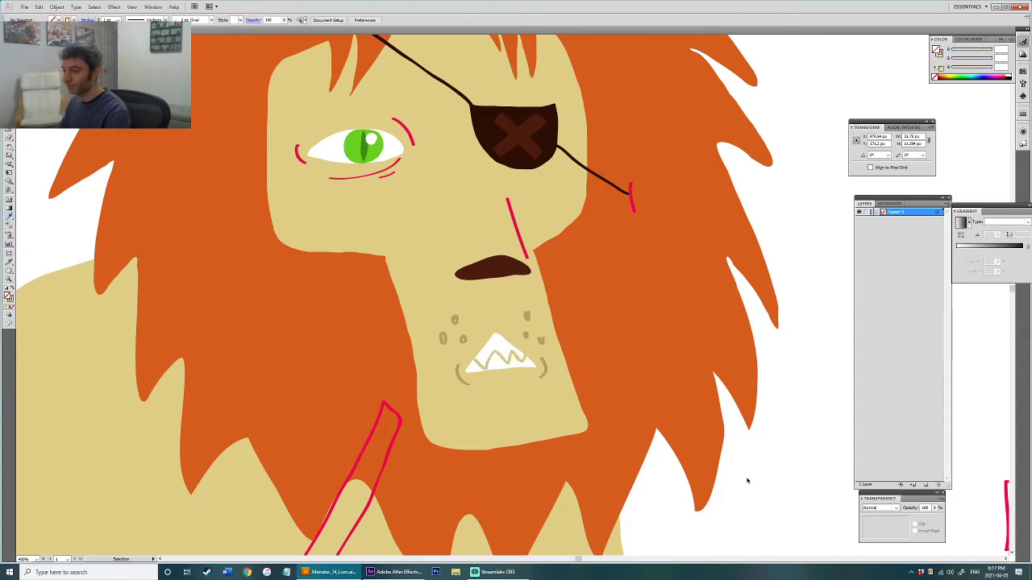
# Step: Replace the zigzag teeth line with a more even one drawn freehand across the white mouth shape
pyautogui.scroll(2, 517, 363)
pyautogui.click(511, 349)
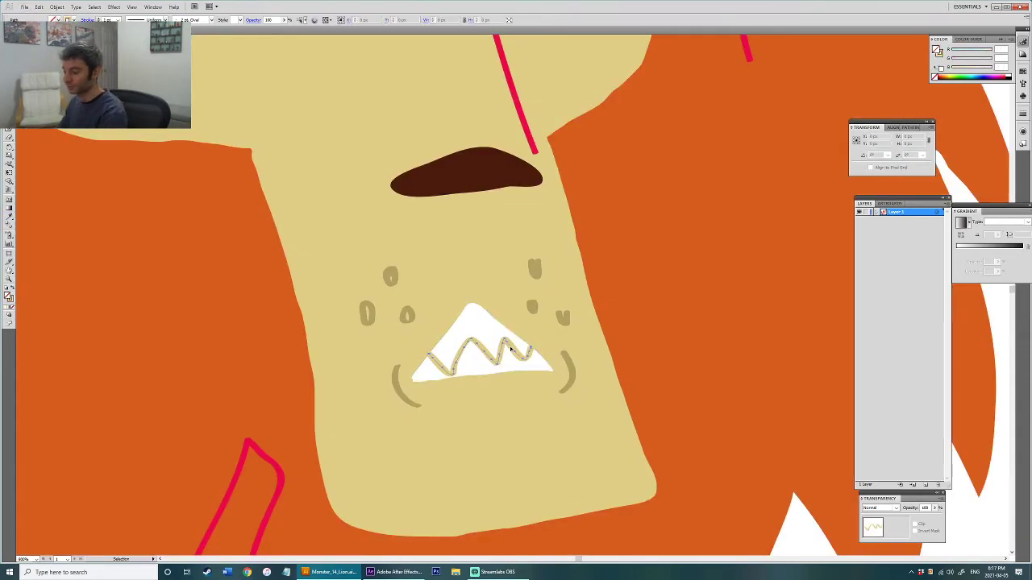
pyautogui.hotkey('ctrl', 'x')
pyautogui.press('n')
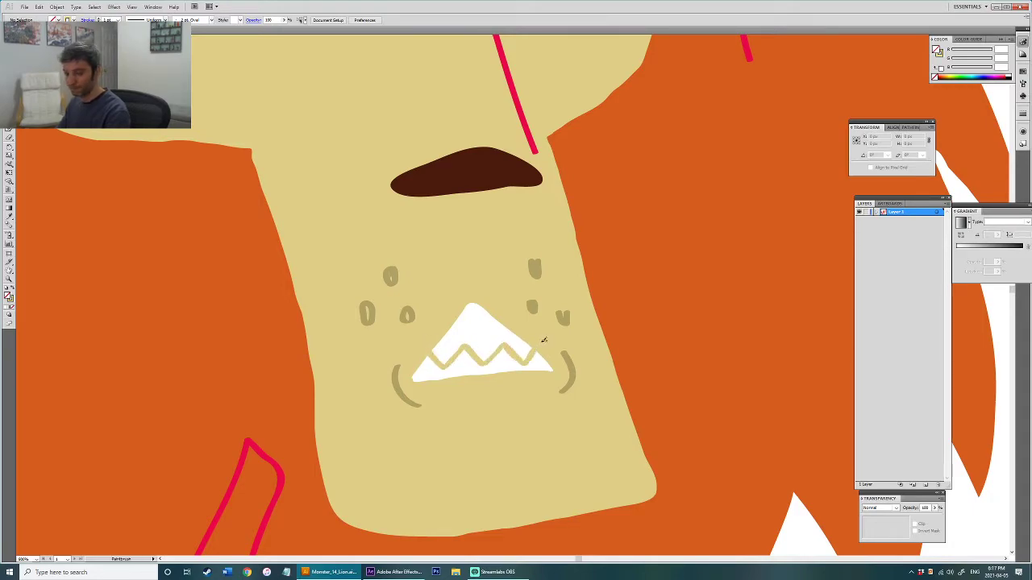
pyautogui.click(547, 372)
pyautogui.press('b')
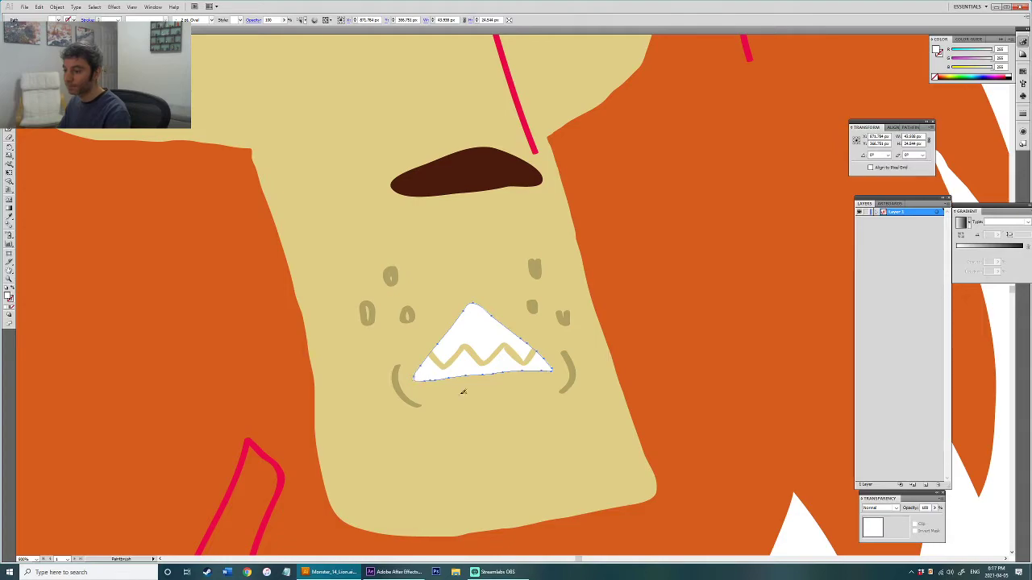
# Step: Recolor the nose-bridge line with the darker tan stroke of the whisker dots
pyautogui.scroll(-4, 464, 392)
pyautogui.press('v')
pyautogui.click(494, 308)
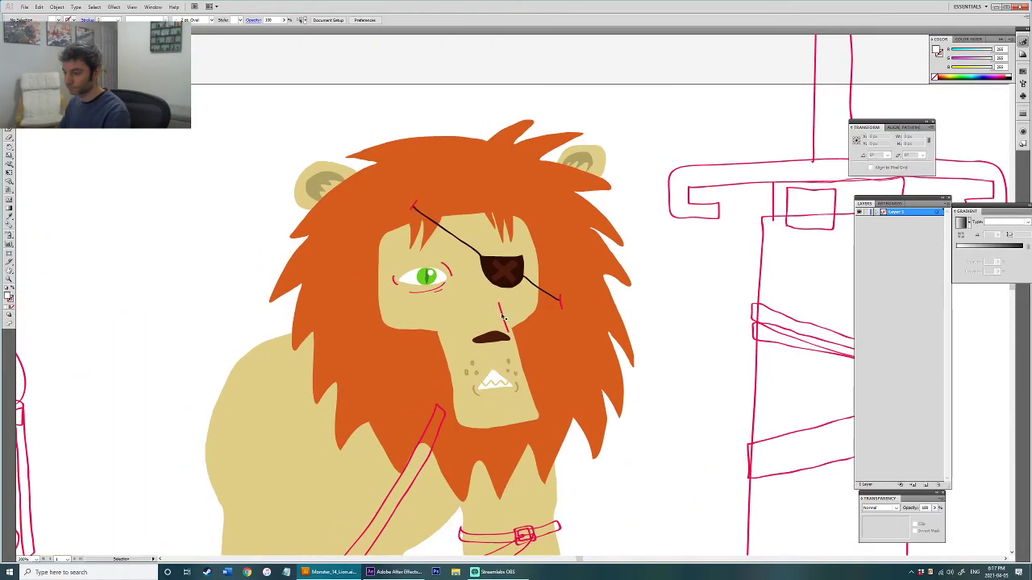
pyautogui.click(500, 314)
pyautogui.click(635, 336)
# Step: Recolor the wrinkle lines around the green eye with the darker tan stroke sampled from the nose-bridge line
pyautogui.moveTo(438, 281); pyautogui.dragTo(473, 300)
pyautogui.scroll(1, 473, 301)
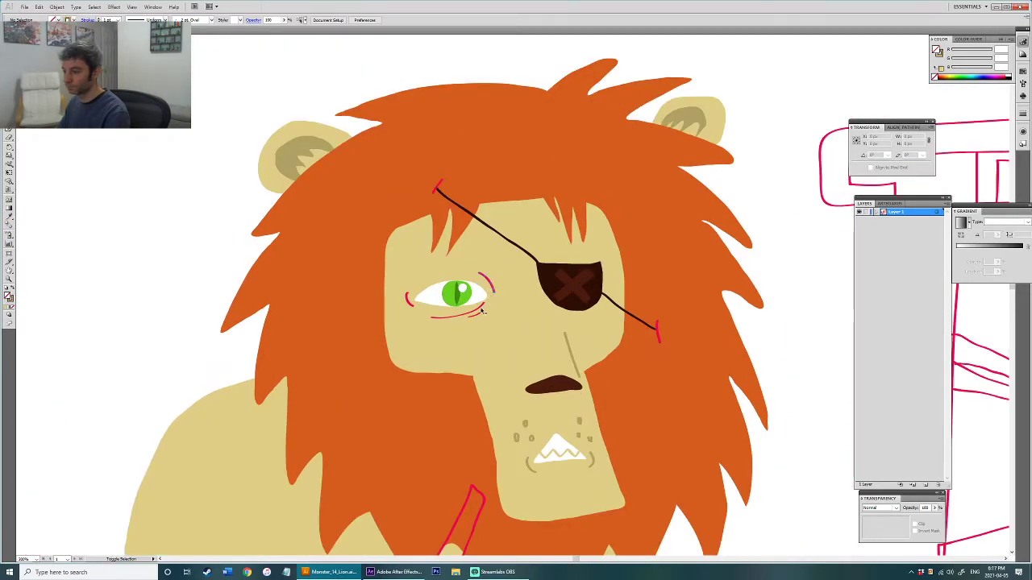
pyautogui.click(481, 310)
pyautogui.press('i')
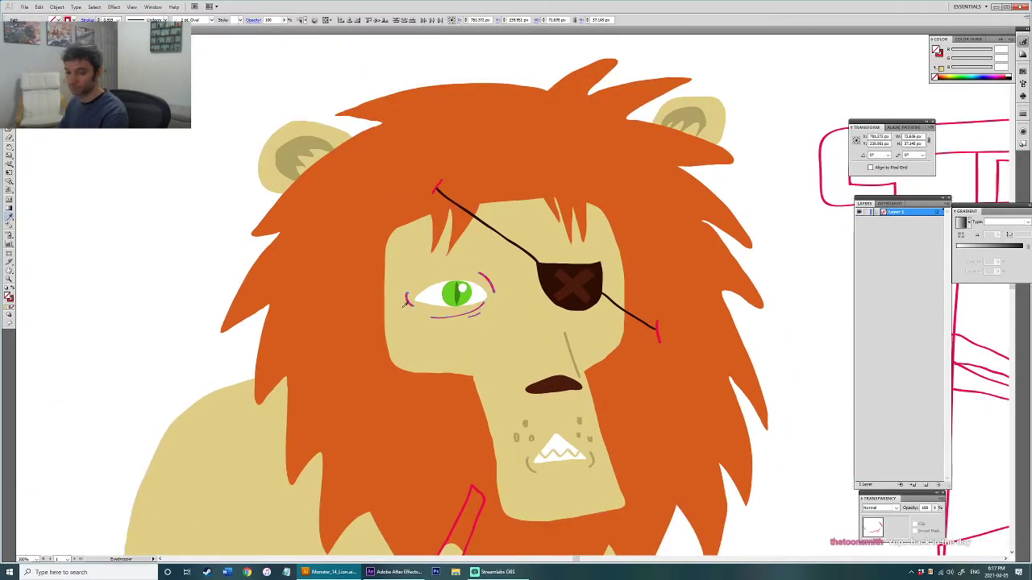
pyautogui.click(573, 361)
pyautogui.press('v')
# Step: Try to color the two short marks at the eyepatch strap's ends with a darker orange fill, #AD4415
pyautogui.click(410, 212)
pyautogui.click(436, 188)
pyautogui.keyDown('shift'); pyautogui.click(658, 343); pyautogui.keyUp('shift')
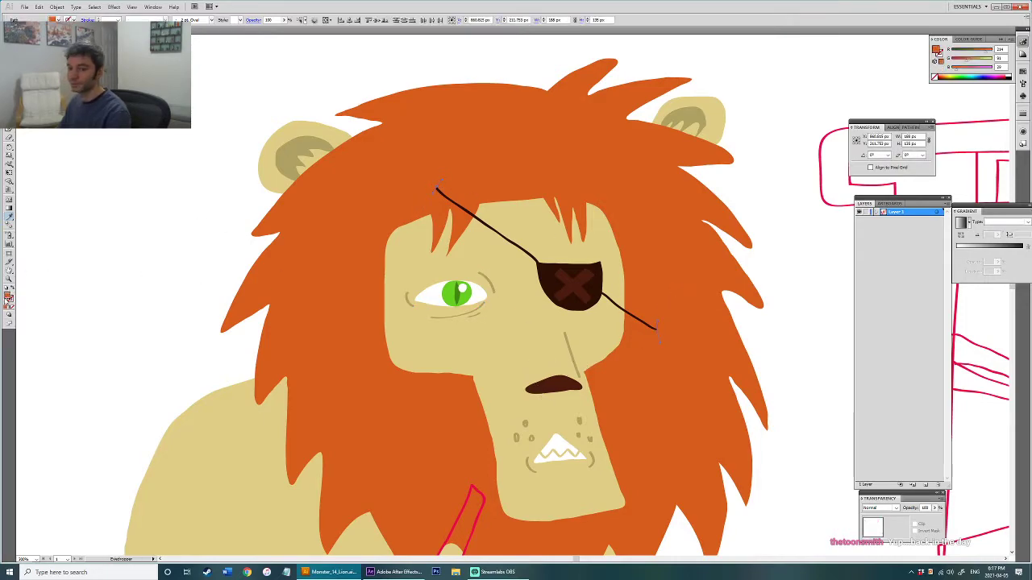
pyautogui.doubleClick(9, 299)
pyautogui.click(502, 261)
pyautogui.click(503, 268)
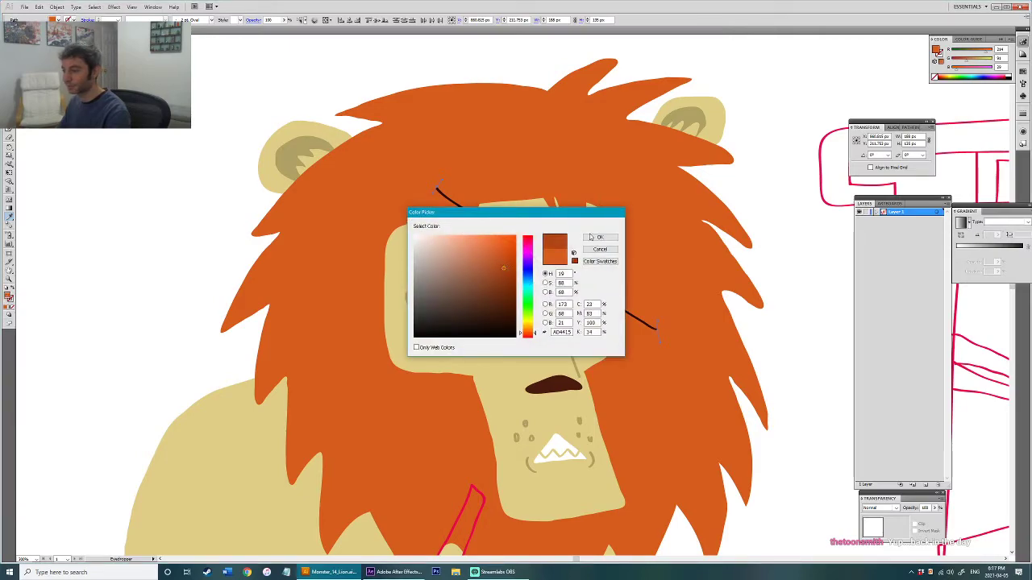
pyautogui.click(600, 238)
pyautogui.keyDown('ctrl'); pyautogui.click(767, 218); pyautogui.keyUp('ctrl')
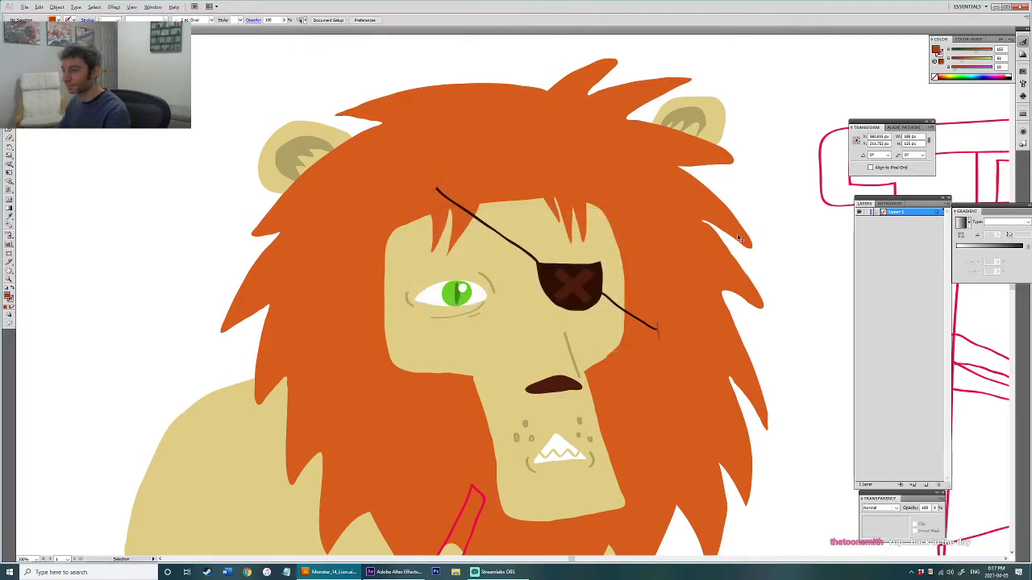
pyautogui.scroll(-1, 740, 232)
pyautogui.moveTo(769, 240); pyautogui.dragTo(748, 243)
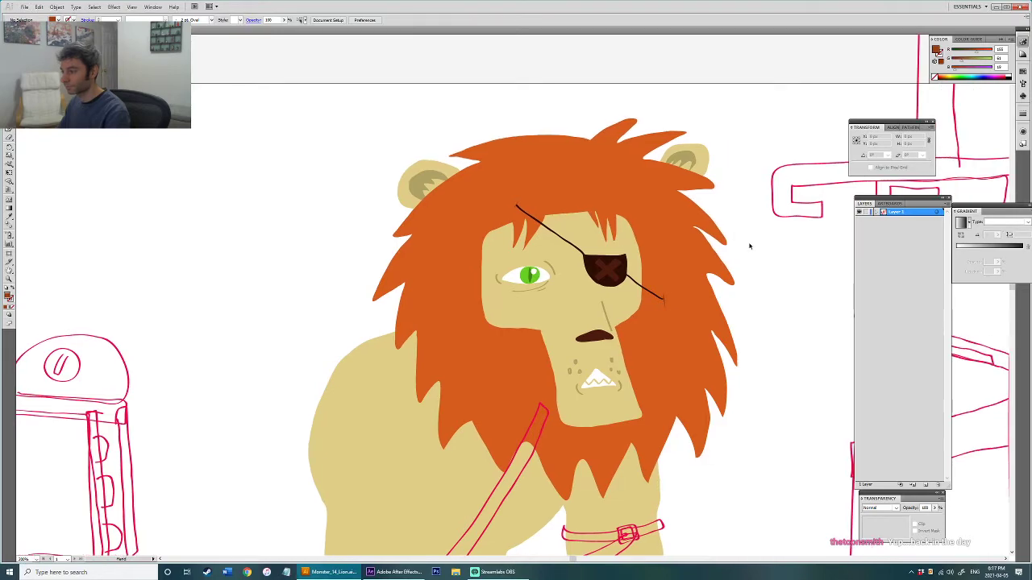
pyautogui.scroll(-1, 742, 272)
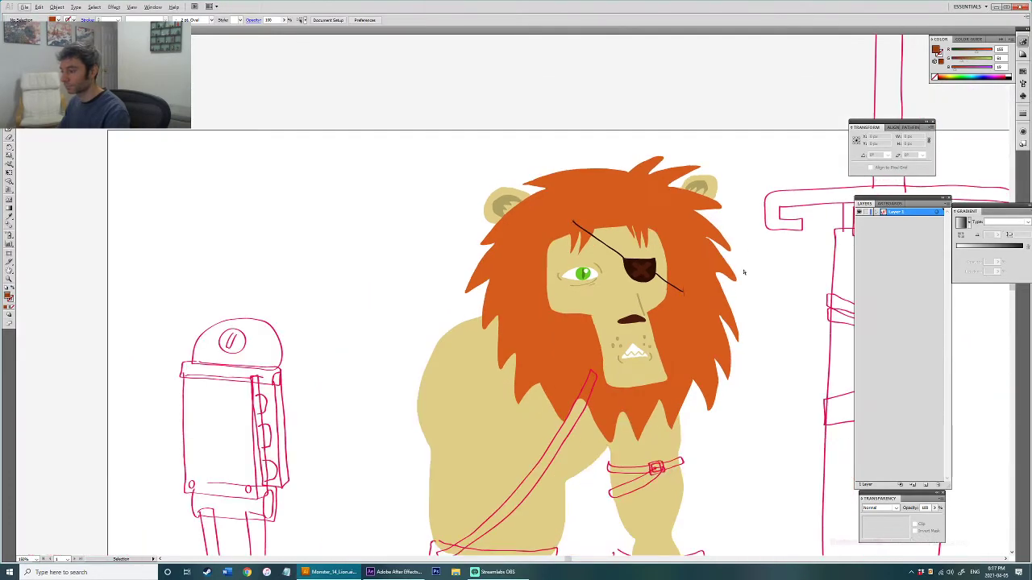
# Step: Undo the fill on the strap-end marks and give their strokes a darker shade of the mane's orange
pyautogui.hotkey('ctrl', 'z')
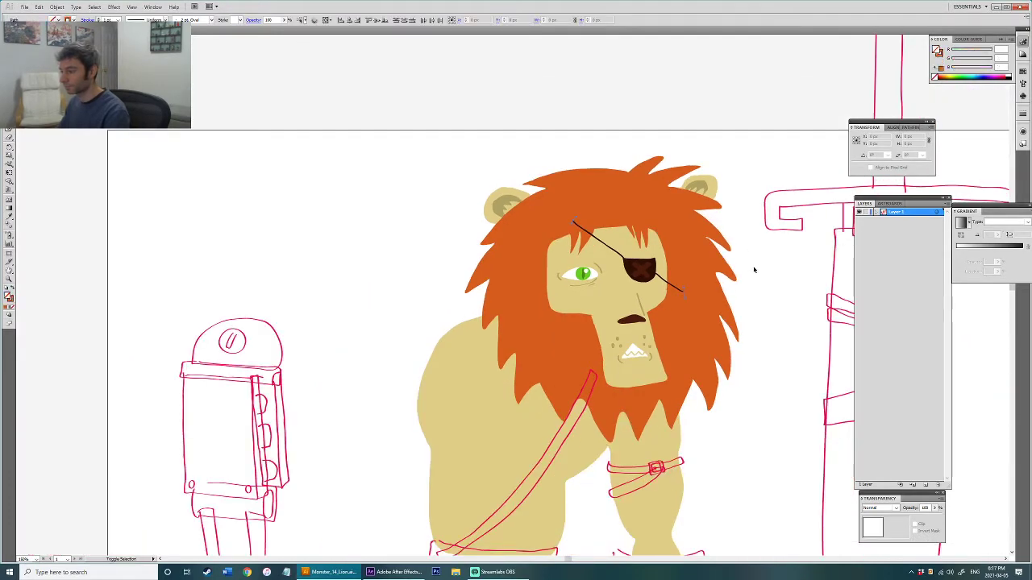
pyautogui.hotkey('shift', 'x')
pyautogui.scroll(2, 711, 298)
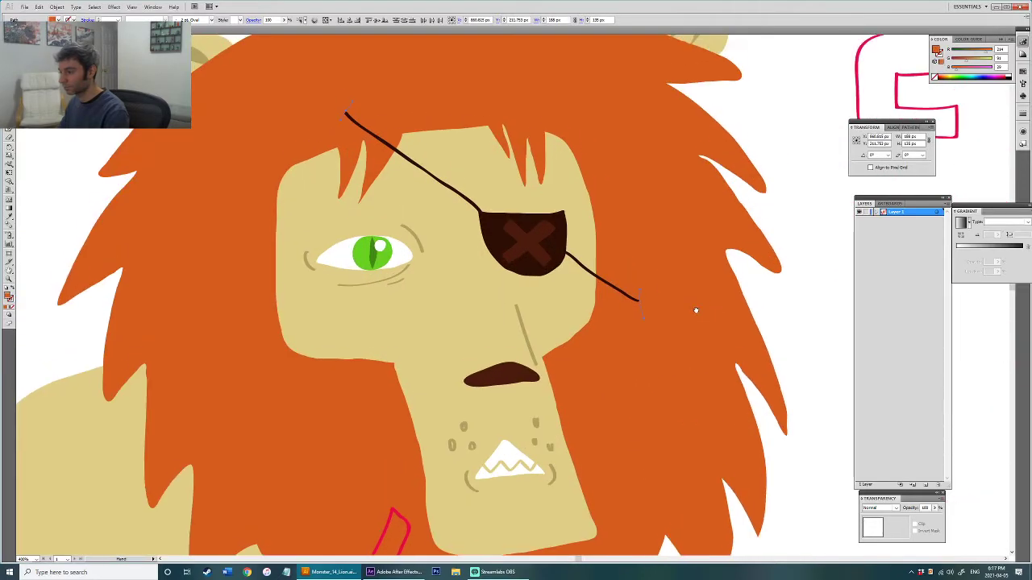
pyautogui.hotkey('shift', 'x')
pyautogui.press('i')
pyautogui.click(696, 310)
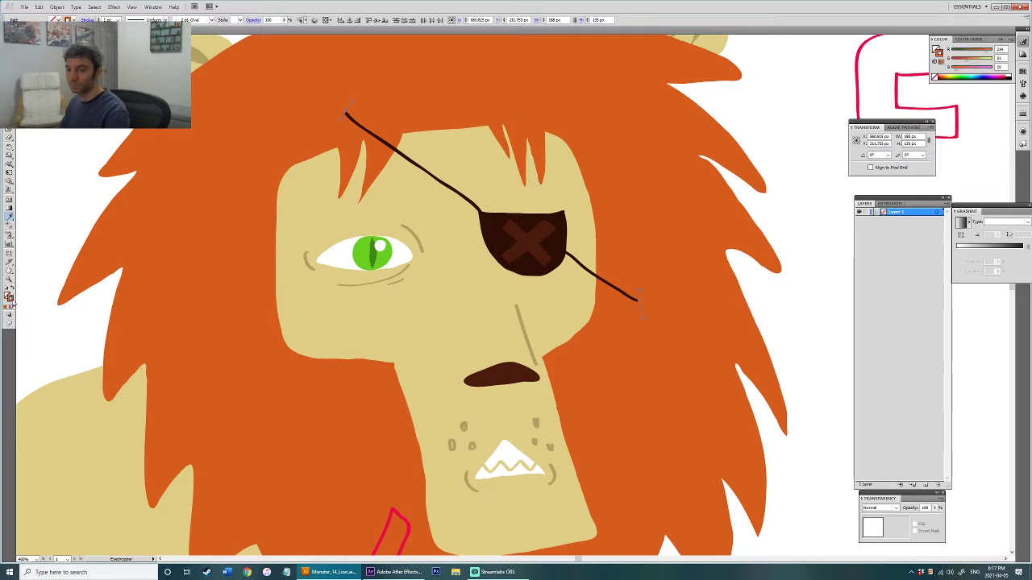
pyautogui.doubleClick(9, 296)
pyautogui.moveTo(501, 260); pyautogui.dragTo(502, 274)
pyautogui.click(609, 239)
pyautogui.press('v')
pyautogui.click(793, 304)
# Step: Fill the buckled strap on the upper arm with the dark brown sampled from the eyepatch
pyautogui.scroll(-1, 715, 308)
pyautogui.moveTo(699, 322); pyautogui.dragTo(585, 272)
pyautogui.scroll(-2, 585, 273)
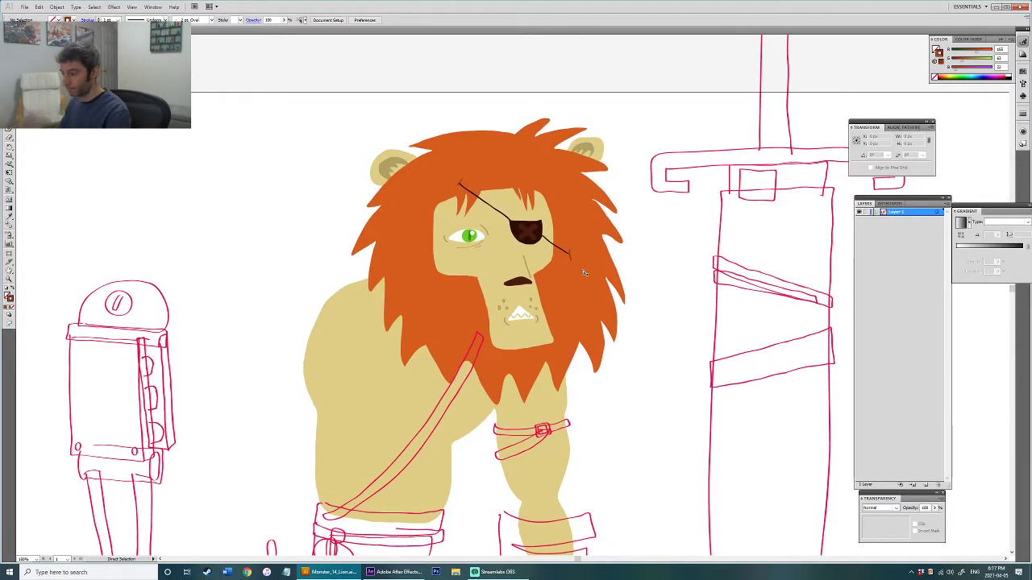
pyautogui.scroll(-3, 585, 272)
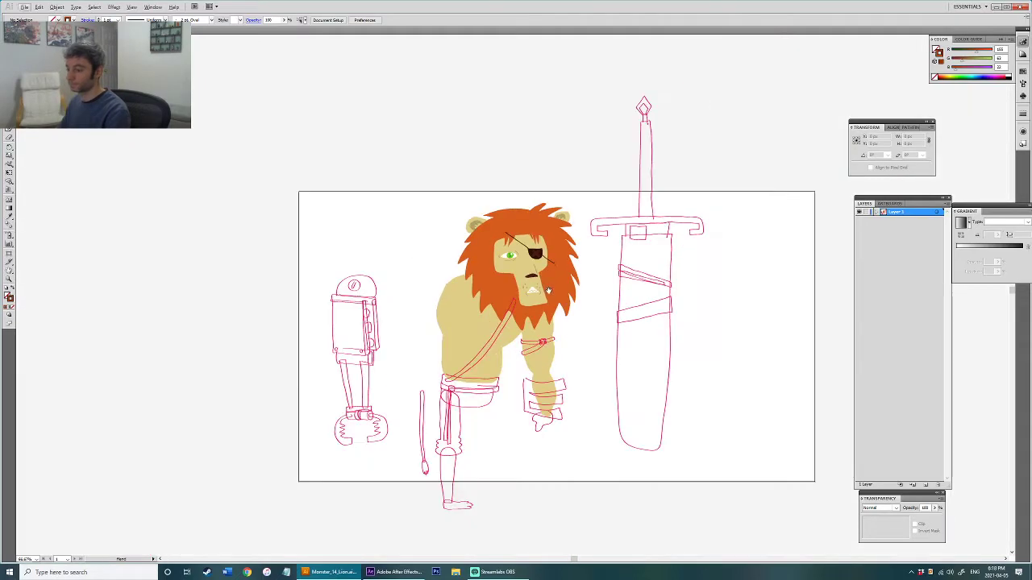
pyautogui.scroll(4, 556, 342)
pyautogui.click(551, 339)
pyautogui.scroll(1, 531, 278)
pyautogui.press('i')
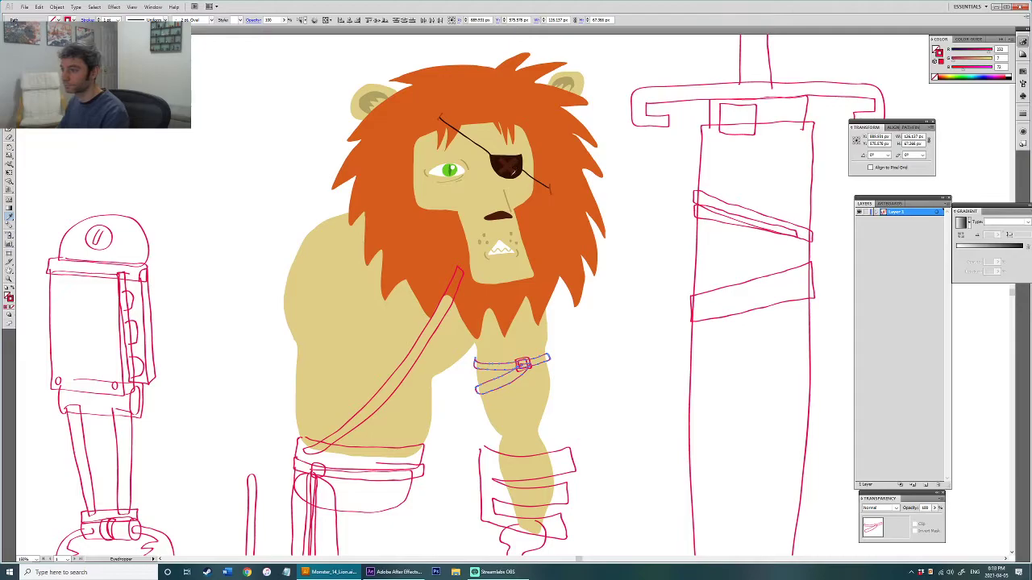
pyautogui.click(513, 164)
pyautogui.press('v')
# Step: Fill the lower diagonal band of the arm strap with the reddish brown sampled from the nose
pyautogui.click(590, 366)
pyautogui.click(516, 380)
pyautogui.click(511, 380)
pyautogui.press('i')
pyautogui.click(498, 216)
pyautogui.press('v')
pyautogui.click(584, 362)
# Step: Fill the arm strap's buckle white and its inner opening with the strap's dark brown
pyautogui.scroll(2, 524, 364)
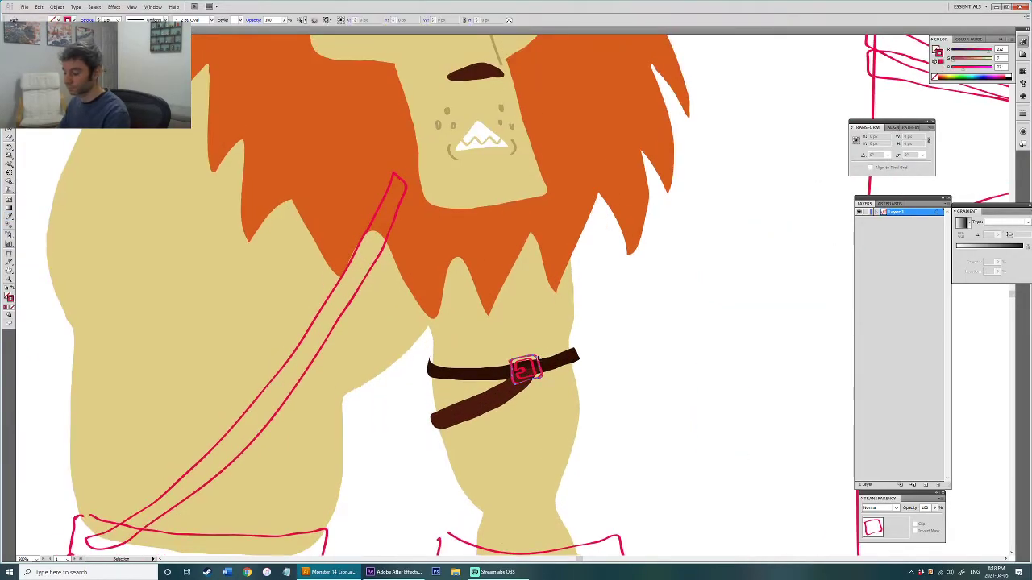
pyautogui.click(533, 367)
pyautogui.click(610, 357)
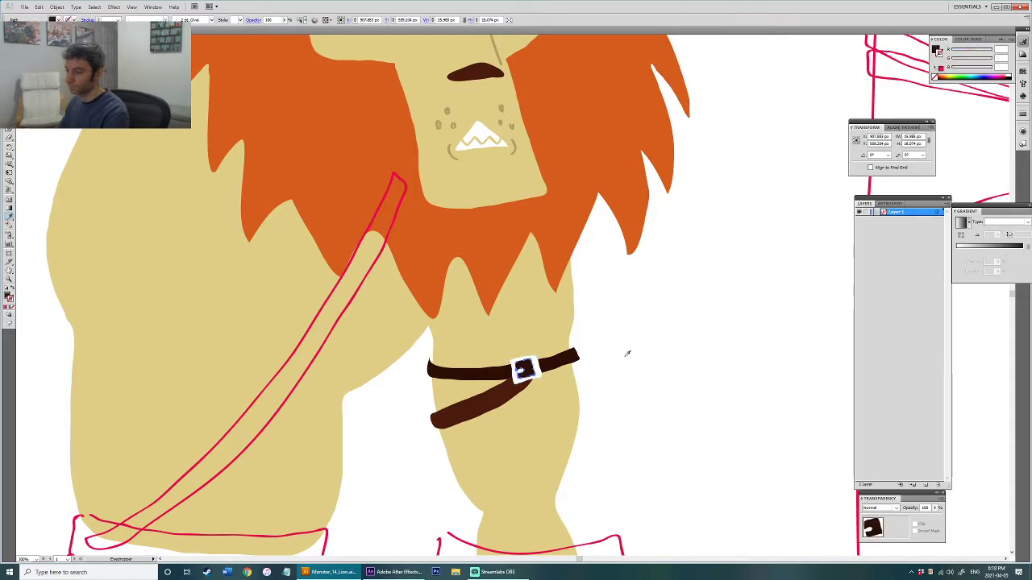
pyautogui.scroll(-2, 654, 344)
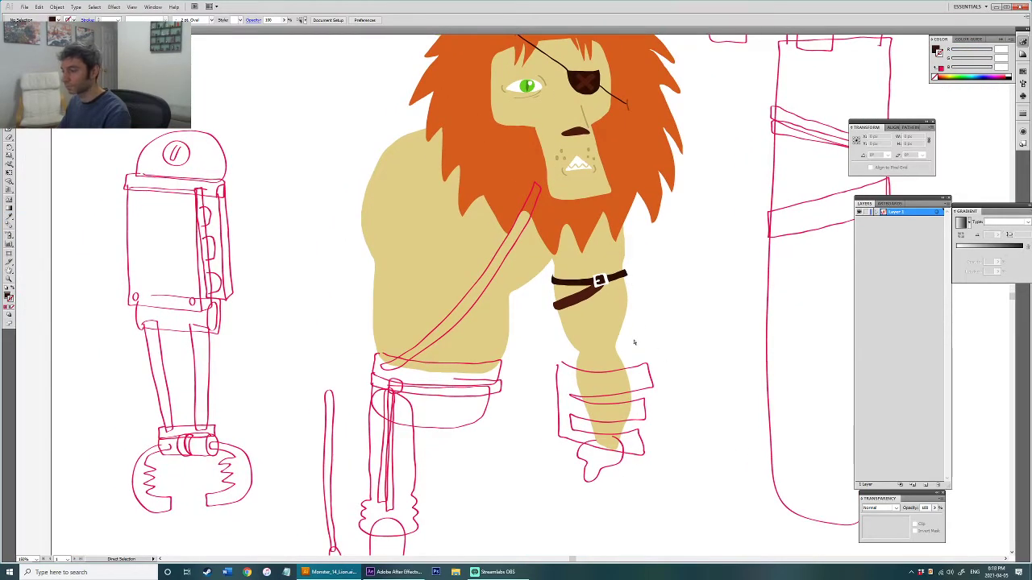
# Step: Fill the bandage wrapped around the forearm with pale beige #E2DED0
pyautogui.moveTo(633, 343); pyautogui.dragTo(548, 337)
pyautogui.click(554, 405)
pyautogui.press('i')
pyautogui.click(512, 276)
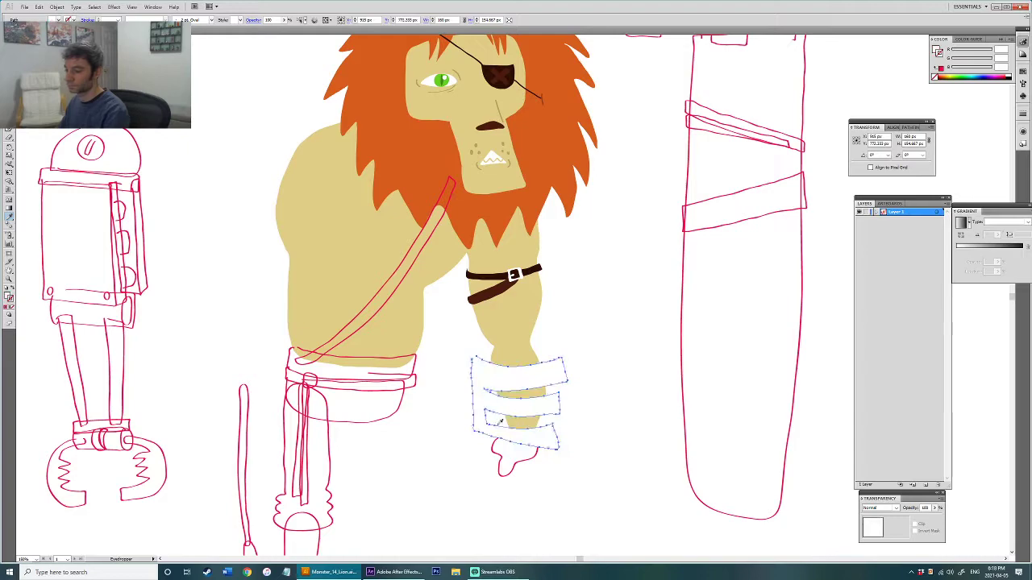
pyautogui.click(470, 305)
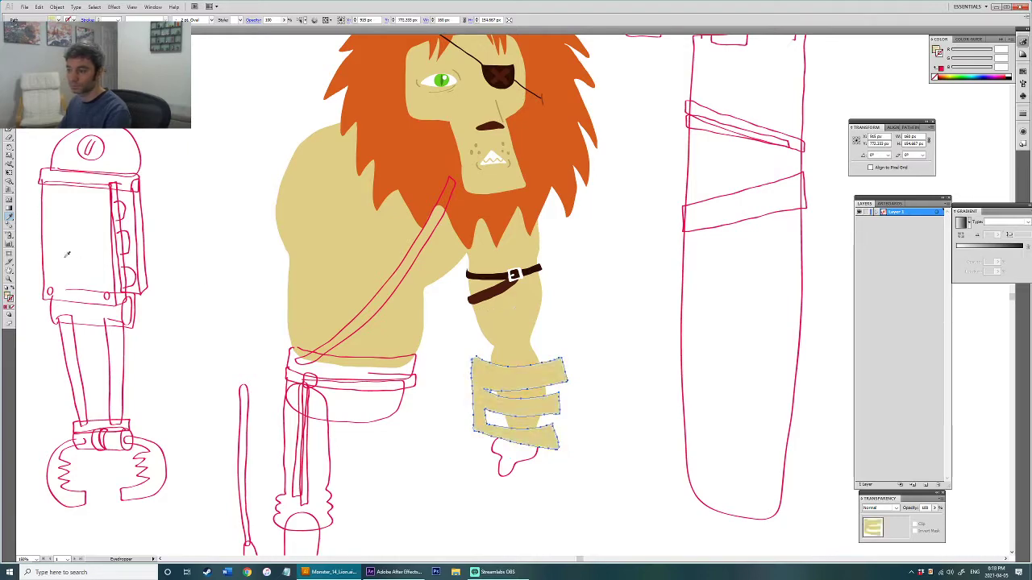
pyautogui.doubleClick(10, 296)
pyautogui.moveTo(436, 248); pyautogui.dragTo(422, 245)
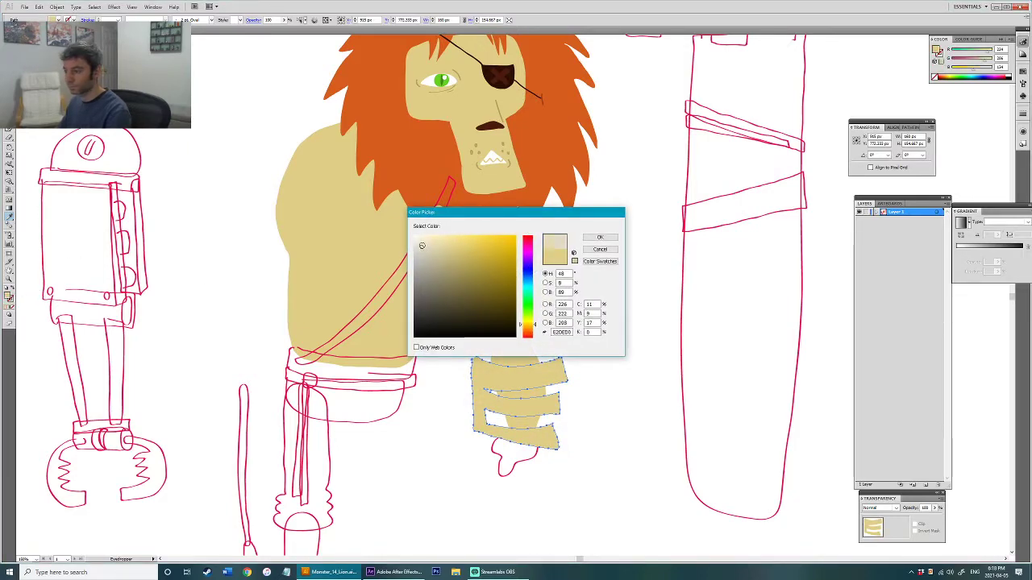
pyautogui.click(598, 237)
pyautogui.scroll(-2, 576, 290)
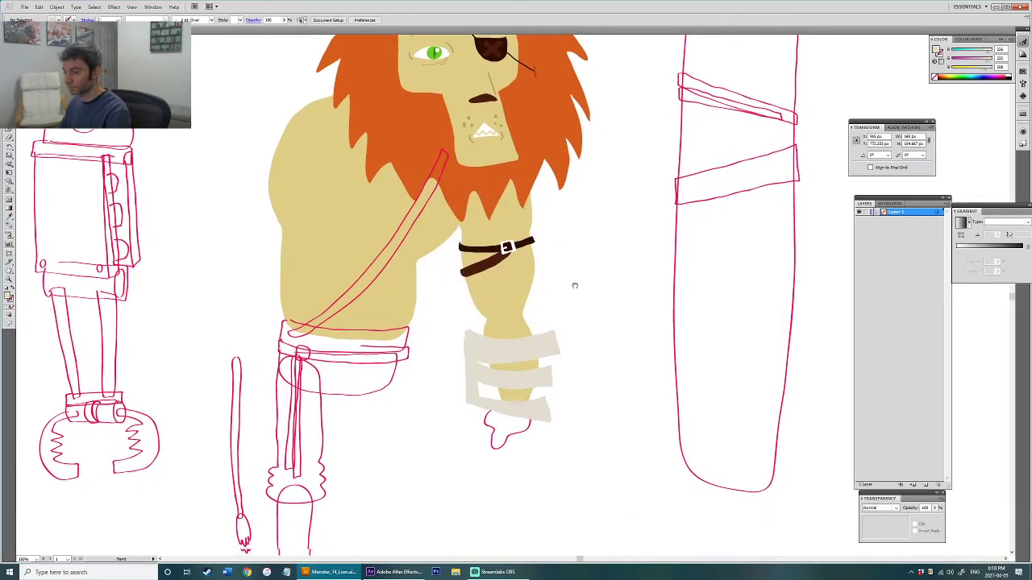
# Step: Fill the hand, lower leg and foot outlines with the tan sampled from the arm
pyautogui.click(517, 411)
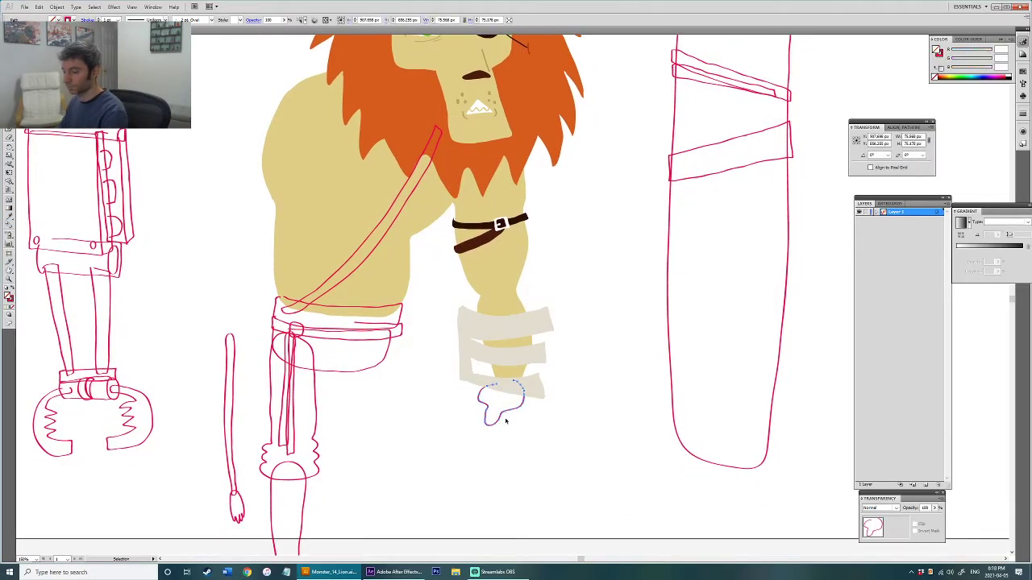
pyautogui.scroll(-3, 432, 391)
pyautogui.keyDown('shift'); pyautogui.click(370, 474); pyautogui.keyUp('shift')
pyautogui.keyDown('shift'); pyautogui.click(326, 462); pyautogui.keyUp('shift')
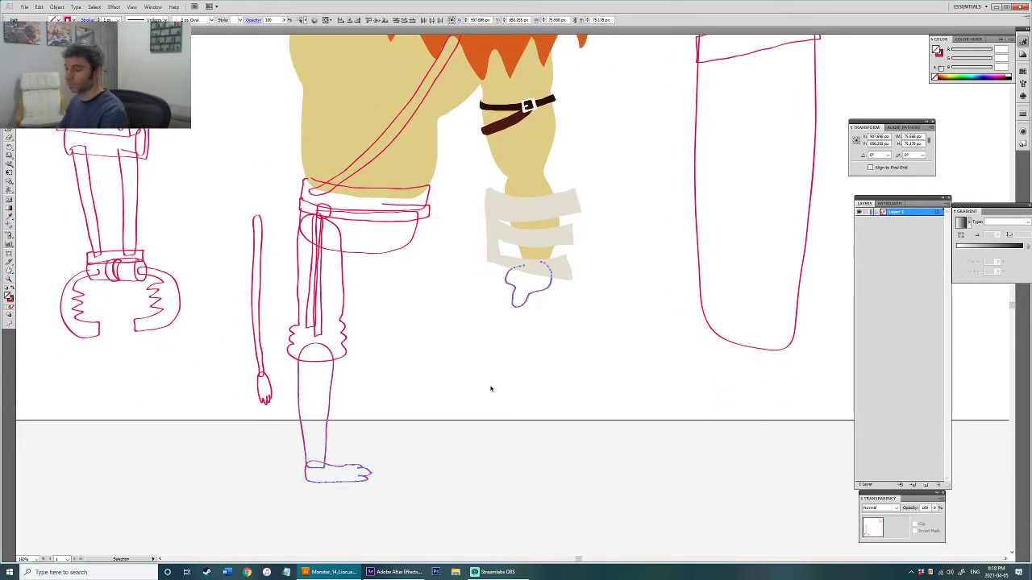
pyautogui.press('i')
pyautogui.click(538, 179)
# Step: Arrange the forearm bandage in front of the tan hand
pyautogui.press('c')
pyautogui.moveTo(583, 379); pyautogui.dragTo(536, 472)
pyautogui.click(544, 403)
pyautogui.moveTo(533, 369); pyautogui.dragTo(566, 392)
pyautogui.hotkey('ctrl', '-')
pyautogui.hotkey('ctrl', '-')
pyautogui.hotkey('ctrl', '-')
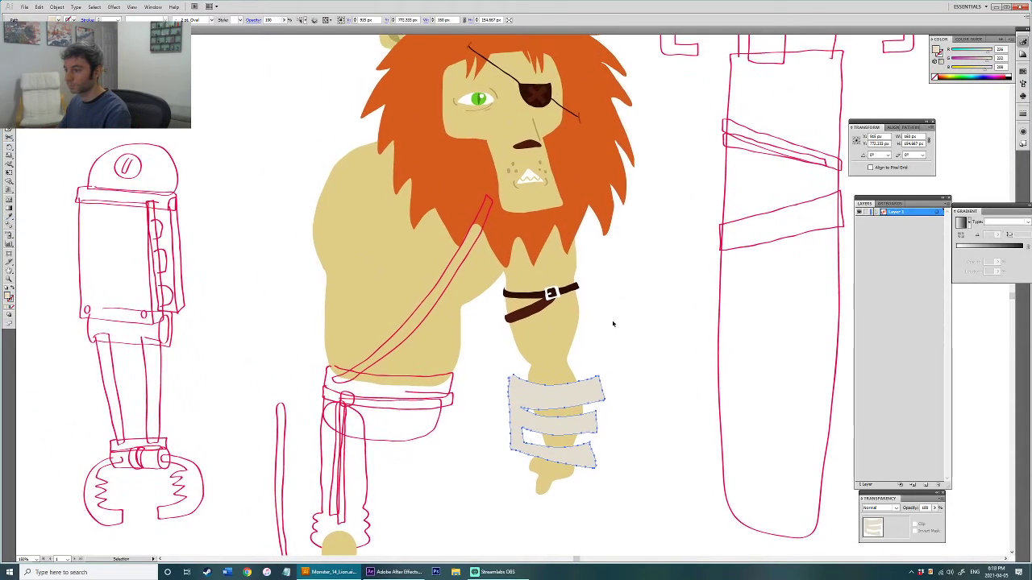
pyautogui.scroll(3, 577, 362)
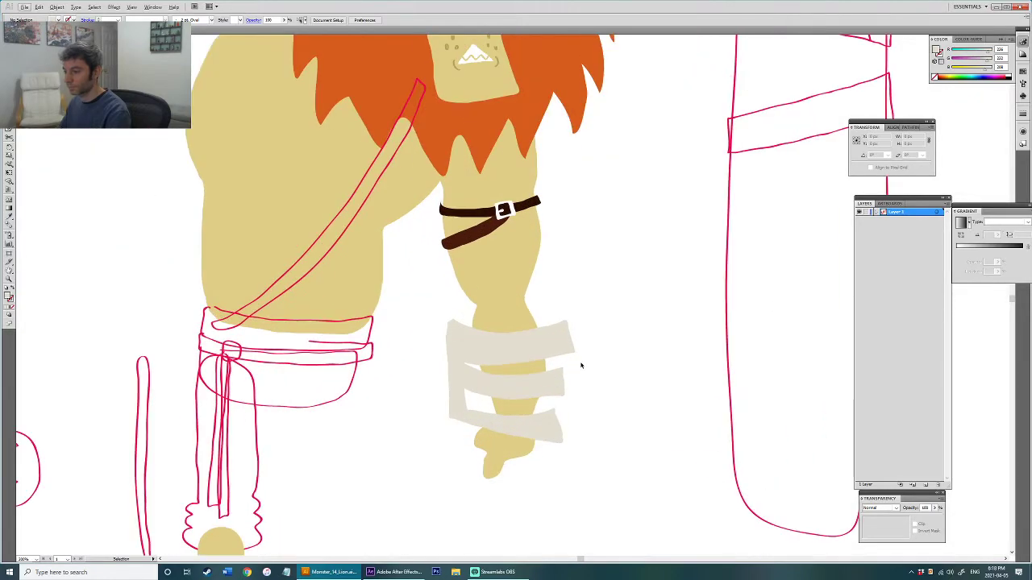
# Step: Draw a first fold line across the top bandage band in a darker greyish beige and adjust the stroke weight
pyautogui.click(573, 359)
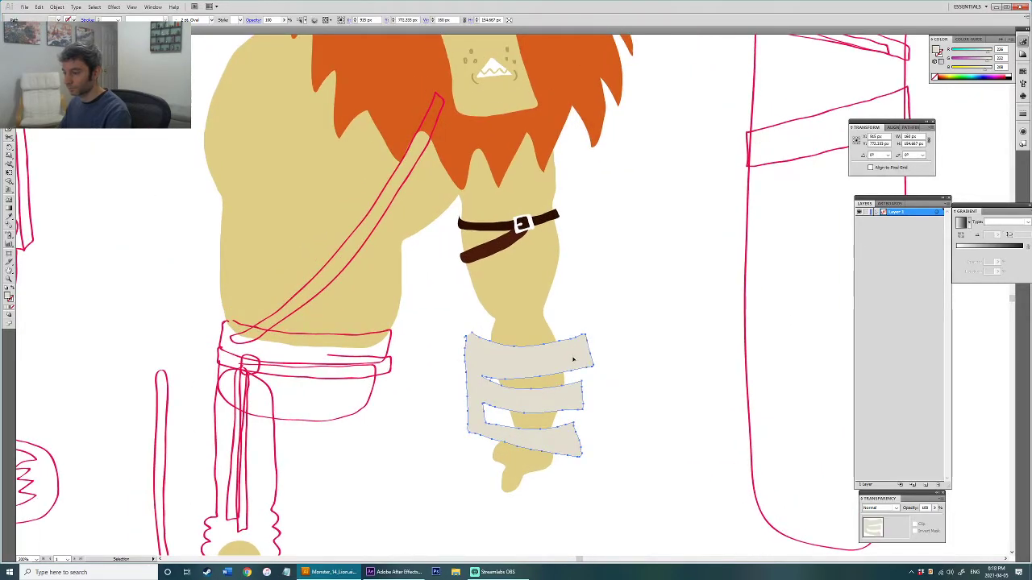
pyautogui.click(583, 318)
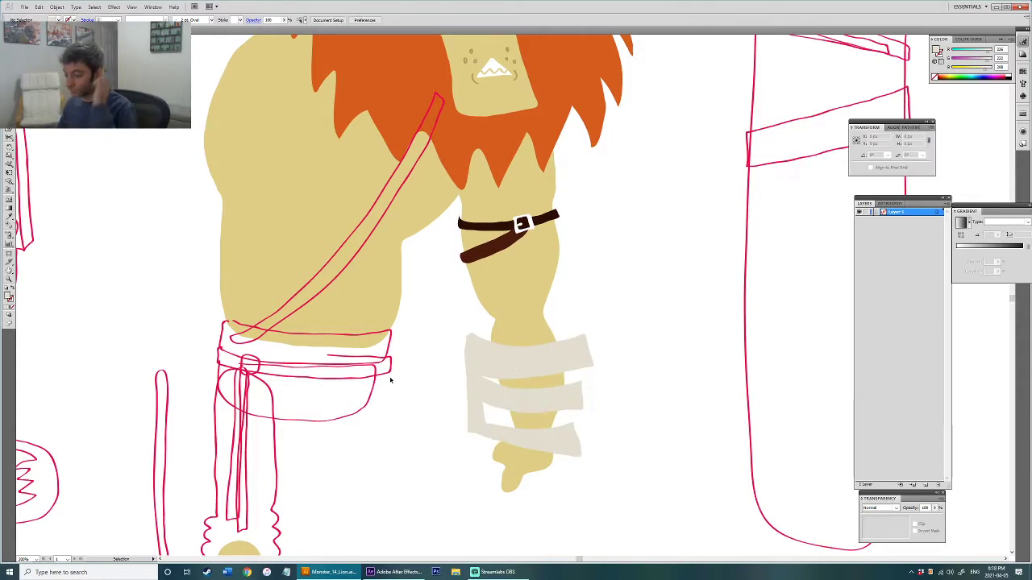
pyautogui.doubleClick(9, 296)
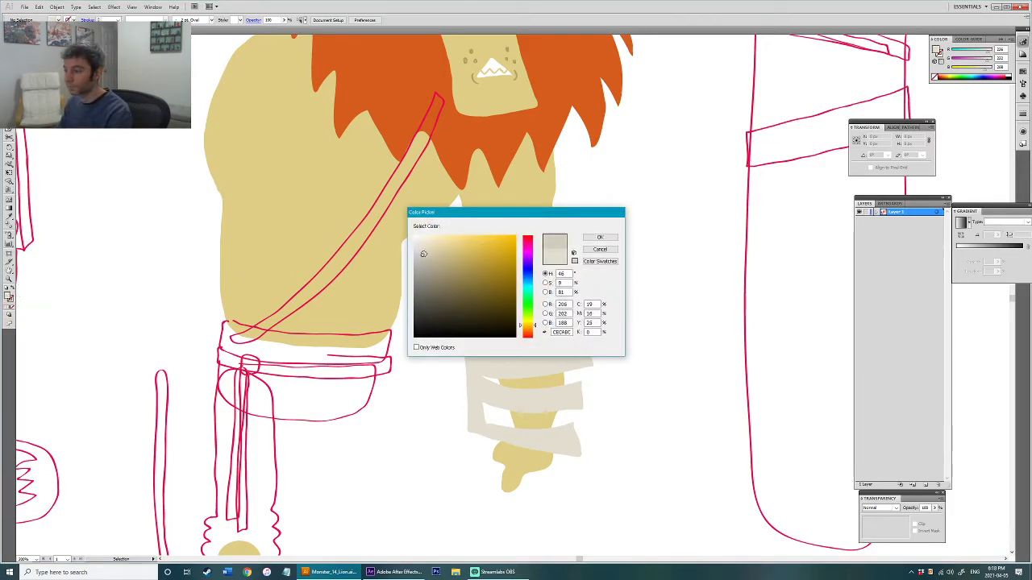
pyautogui.click(606, 236)
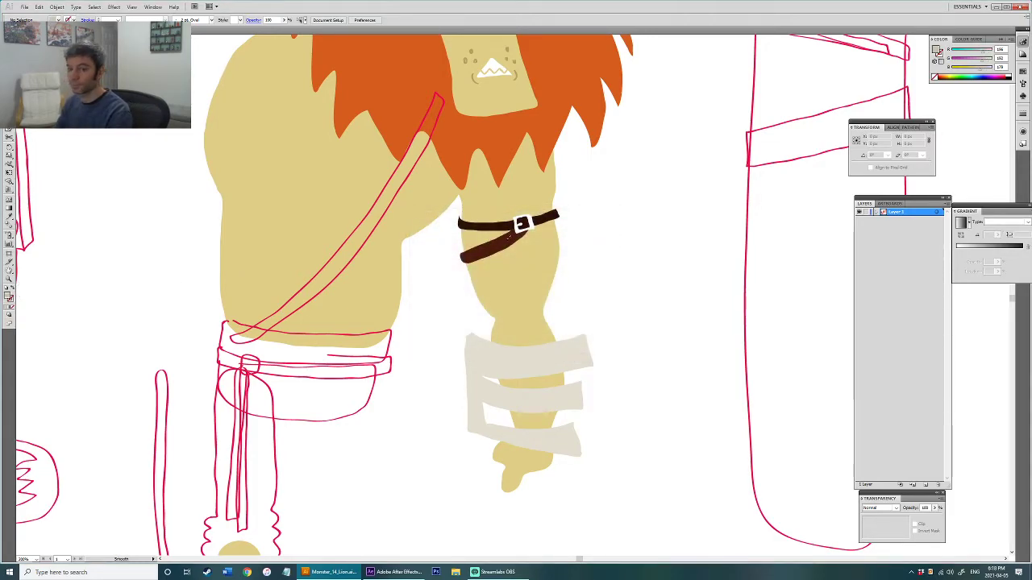
pyautogui.moveTo(484, 345); pyautogui.dragTo(585, 346)
pyautogui.click(119, 19)
pyautogui.click(112, 54)
pyautogui.hotkey('ctrl', 'shift', 'a')
# Step: Draw curved greyish-beige fold lines across the top and middle bands of the forearm bandage
pyautogui.moveTo(479, 347); pyautogui.dragTo(575, 361)
pyautogui.moveTo(502, 361); pyautogui.dragTo(578, 364)
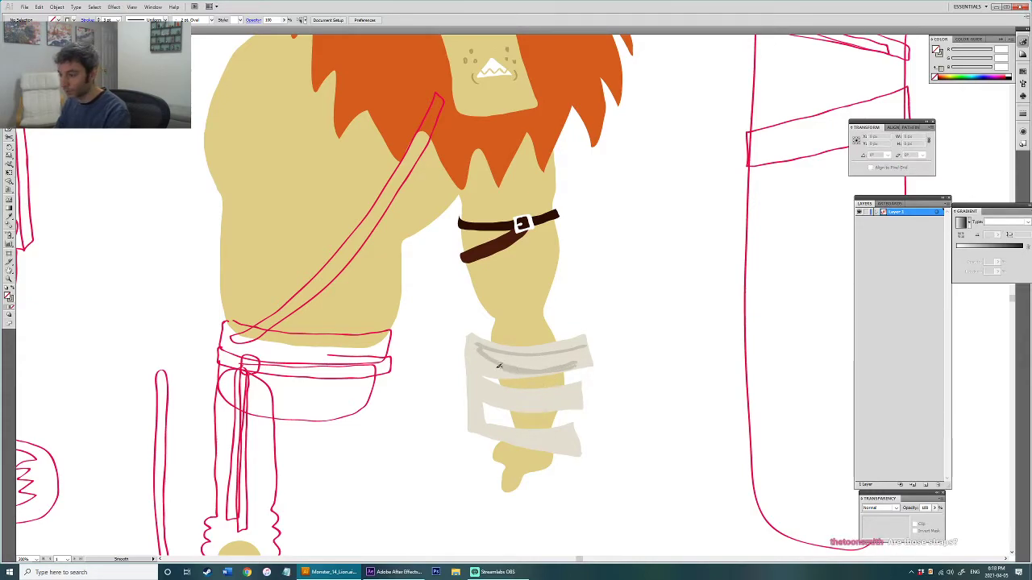
pyautogui.moveTo(490, 365)
pyautogui.mouseDown()
pyautogui.moveTo(555, 381)
pyautogui.moveTo(598, 375)
pyautogui.mouseUp()
pyautogui.moveTo(495, 388)
pyautogui.mouseDown()
pyautogui.moveTo(557, 389)
pyautogui.moveTo(499, 393)
pyautogui.moveTo(592, 394)
pyautogui.mouseUp()
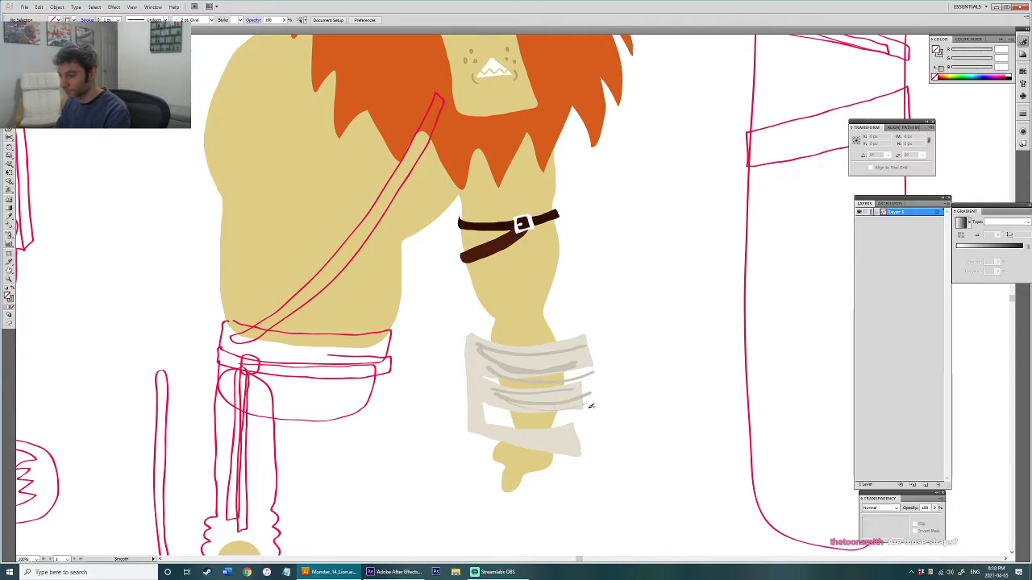
# Step: Draw fold lines across the lowest bandage band and add short hatch marks along all three bands
pyautogui.moveTo(544, 433); pyautogui.dragTo(579, 436)
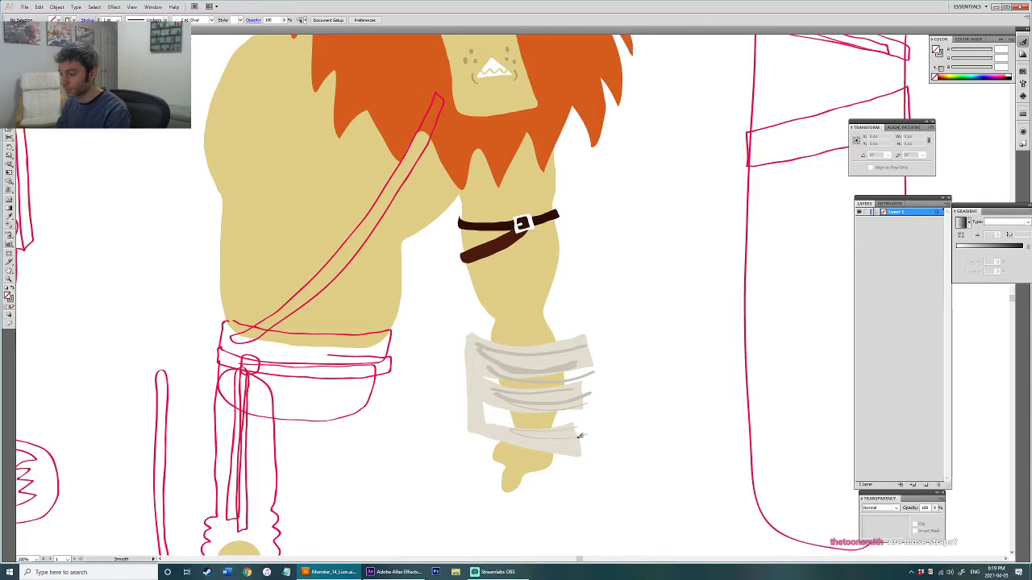
pyautogui.keyDown('ctrl'); pyautogui.click(546, 402); pyautogui.keyUp('ctrl')
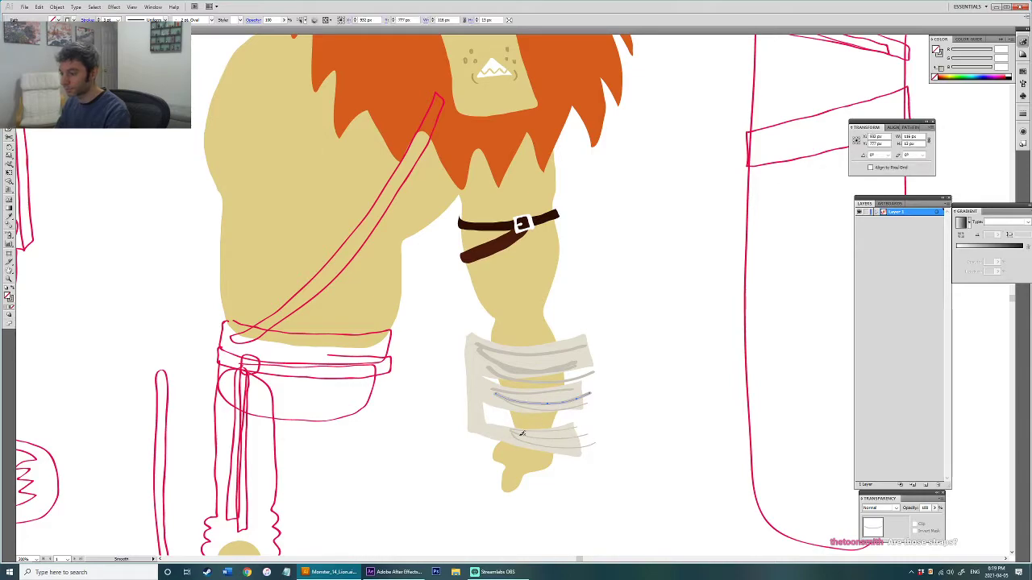
pyautogui.moveTo(592, 432); pyautogui.dragTo(592, 431)
pyautogui.hotkey('ctrl', 'z')
pyautogui.moveTo(512, 431); pyautogui.dragTo(588, 432)
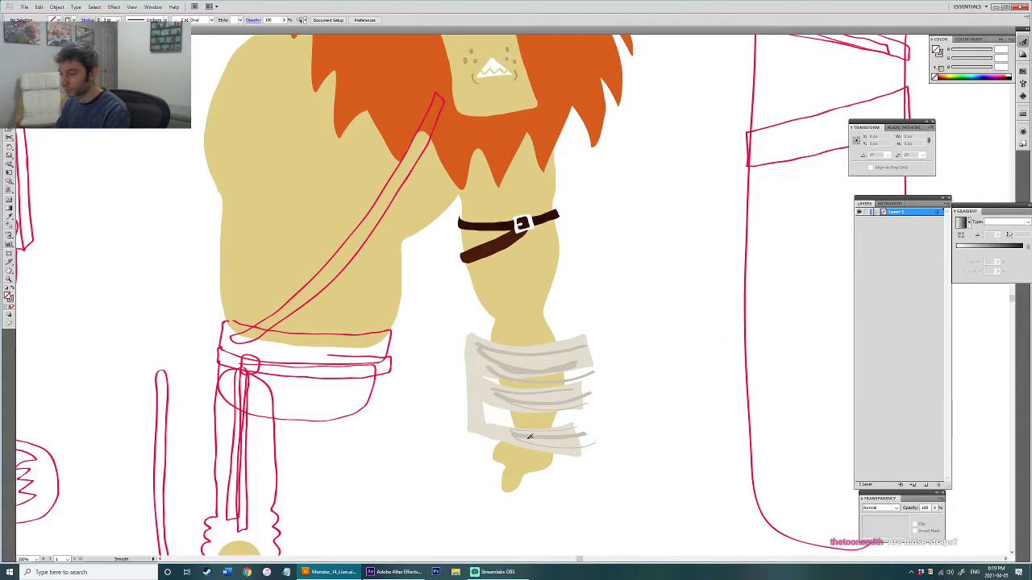
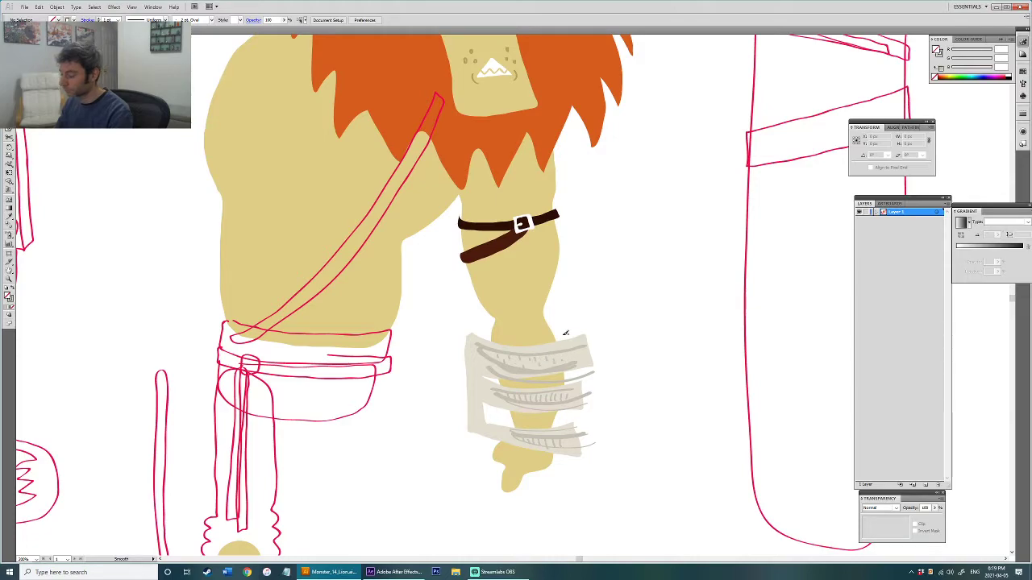
# Step: Bring the arm shape to the front and use it as a clipping mask for the bandage bands and fold lines
pyautogui.press('v')
pyautogui.moveTo(635, 320); pyautogui.dragTo(461, 469)
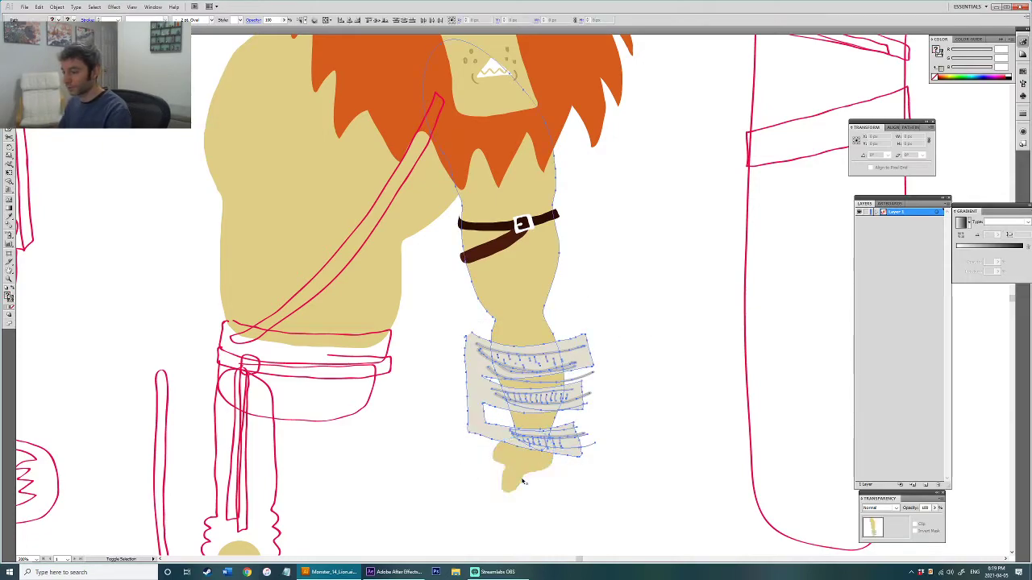
pyautogui.click(532, 425)
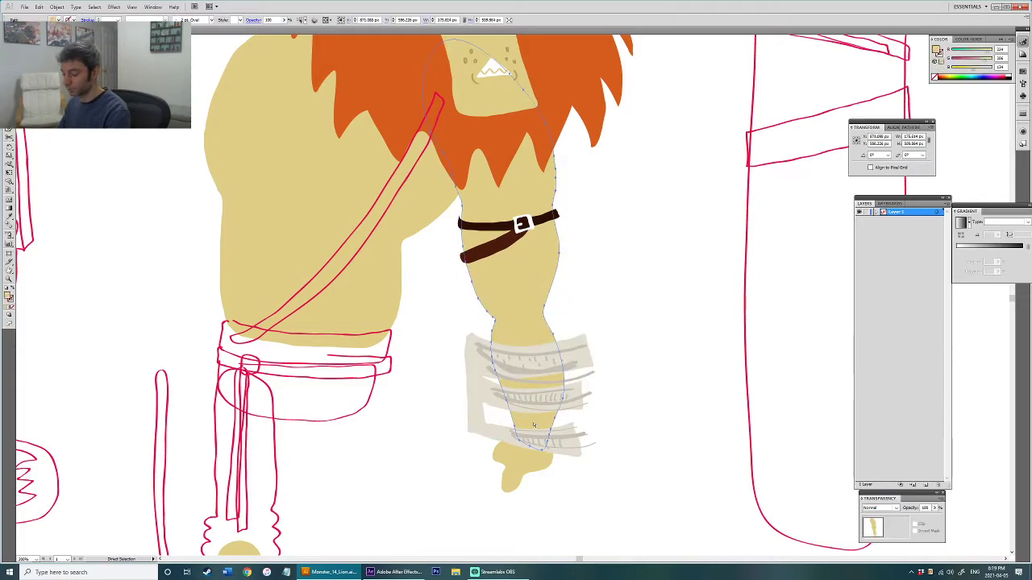
pyautogui.hotkey('ctrl', 'shift', ']')
pyautogui.keyDown('shift'); pyautogui.click(576, 361); pyautogui.keyUp('shift')
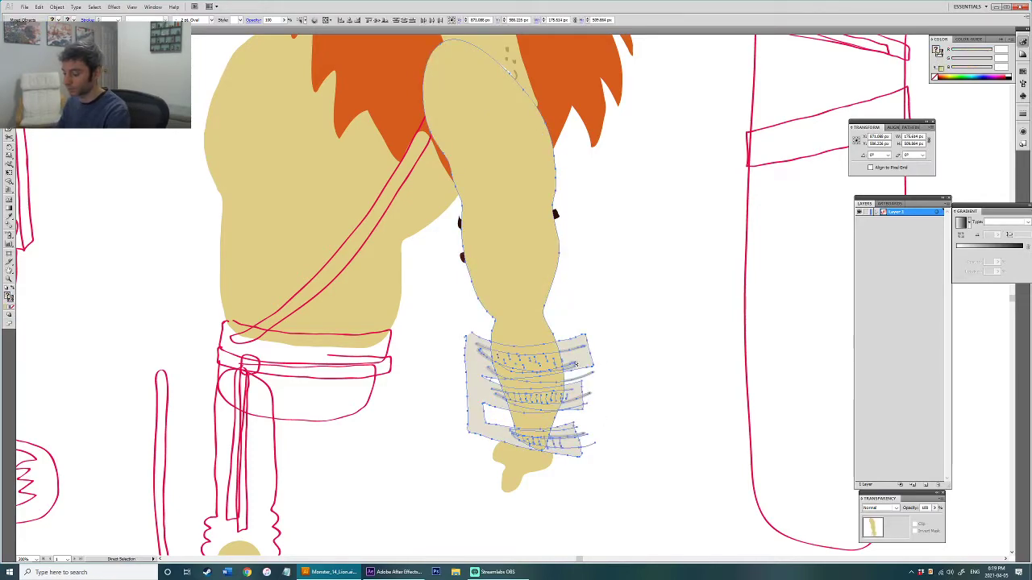
pyautogui.hotkey('ctrl', '7')
pyautogui.click(620, 316)
pyautogui.press('a')
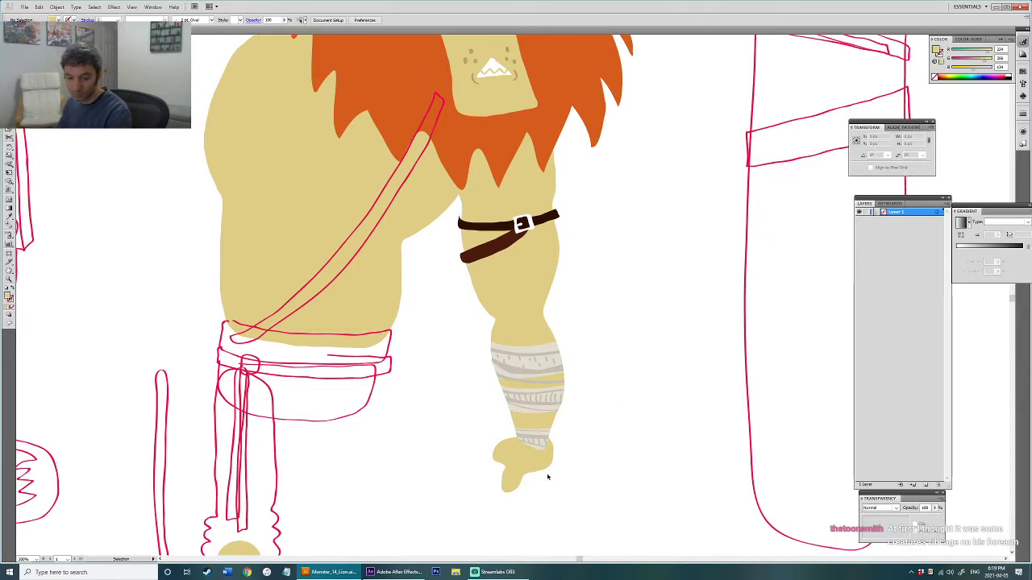
# Step: Move the old tan hand shape away from the wrist into the empty area beside the arm
pyautogui.click(548, 471)
pyautogui.click(571, 486)
pyautogui.scroll(2, 535, 470)
pyautogui.moveTo(534, 488); pyautogui.dragTo(519, 503)
pyautogui.click(523, 493)
pyautogui.click(552, 476)
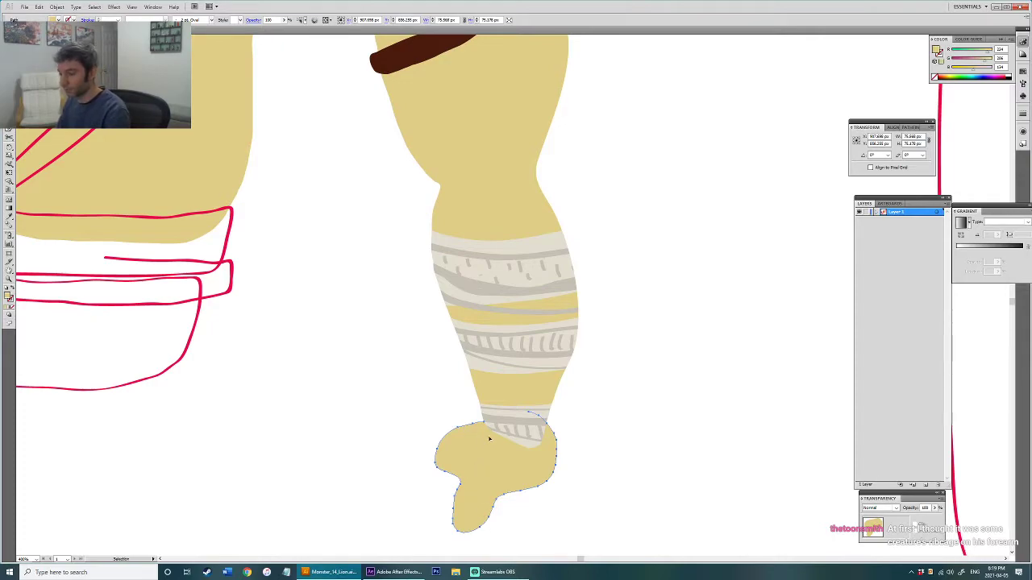
pyautogui.moveTo(489, 439); pyautogui.dragTo(750, 331)
# Step: Draw a new hand with a thumb and curled, clawlike fingers below the wrist and fill it with the same tan
pyautogui.press('b')
pyautogui.moveTo(487, 426)
pyautogui.mouseDown()
pyautogui.moveTo(419, 451)
pyautogui.moveTo(422, 476)
pyautogui.moveTo(451, 454)
pyautogui.moveTo(473, 464)
pyautogui.moveTo(472, 507)
pyautogui.moveTo(450, 524)
pyautogui.moveTo(429, 520)
pyautogui.moveTo(441, 546)
pyautogui.moveTo(480, 538)
pyautogui.moveTo(499, 518)
pyautogui.moveTo(496, 534)
pyautogui.moveTo(469, 539)
pyautogui.moveTo(472, 553)
pyautogui.moveTo(516, 534)
pyautogui.mouseUp()
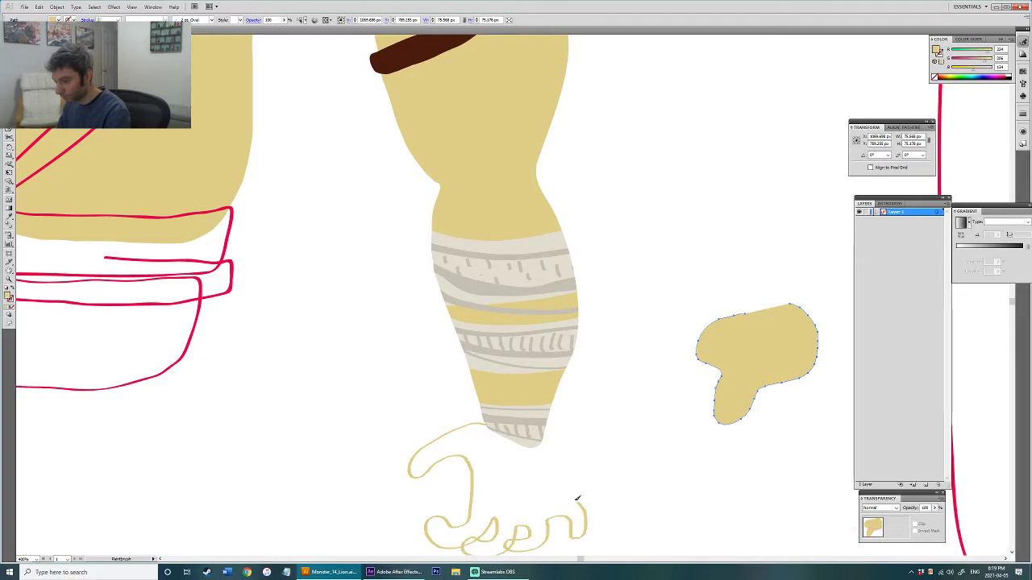
pyautogui.moveTo(542, 433); pyautogui.dragTo(543, 433)
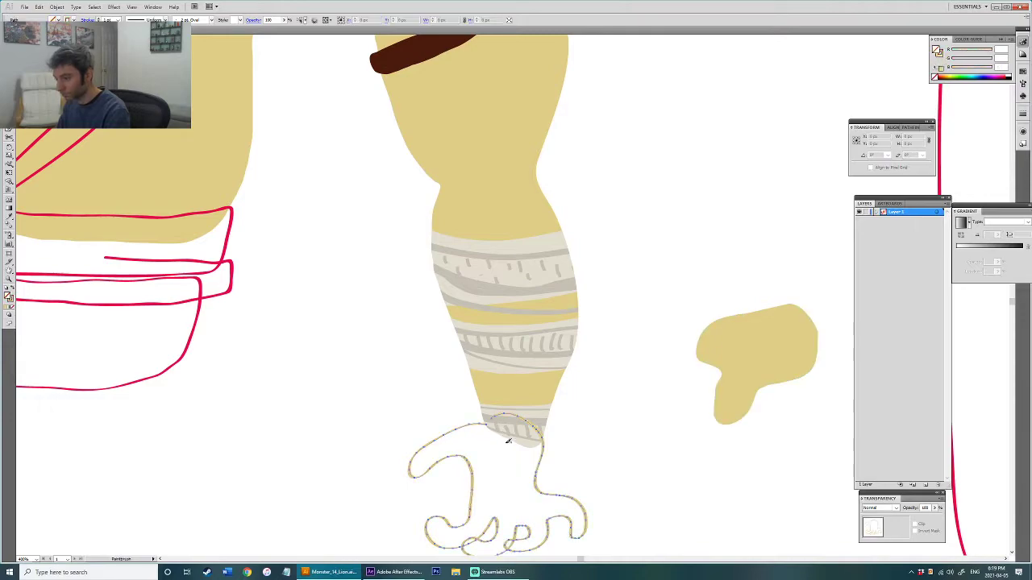
pyautogui.scroll(-3, 543, 369)
pyautogui.hotkey('shift', 'x')
pyautogui.press('v')
pyautogui.click(601, 367)
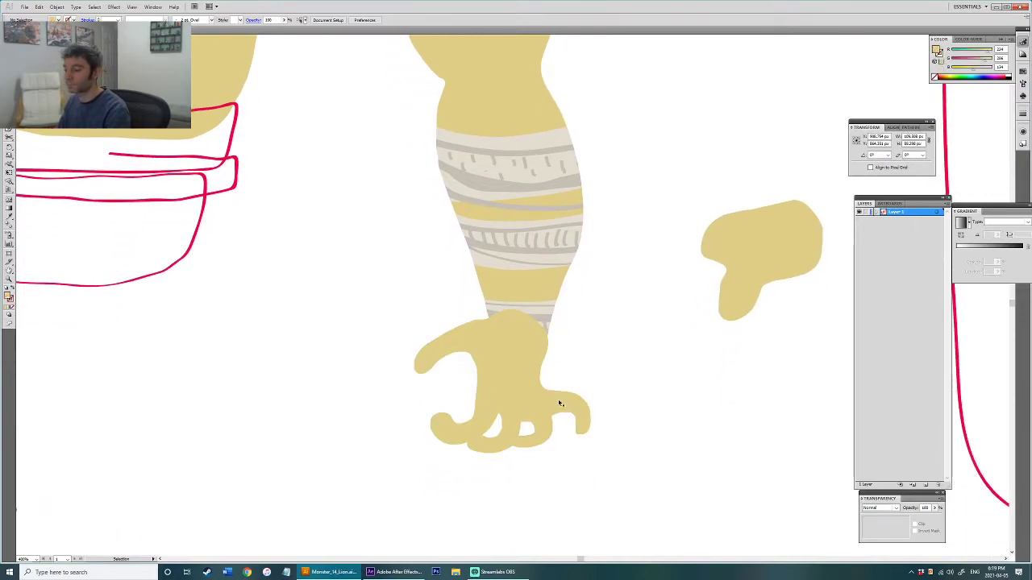
# Step: Send the new hand behind the bandaged forearm and delete the old hand shape
pyautogui.click(551, 398)
pyautogui.press('a')
pyautogui.hotkey('ctrl', 'shift', '[')
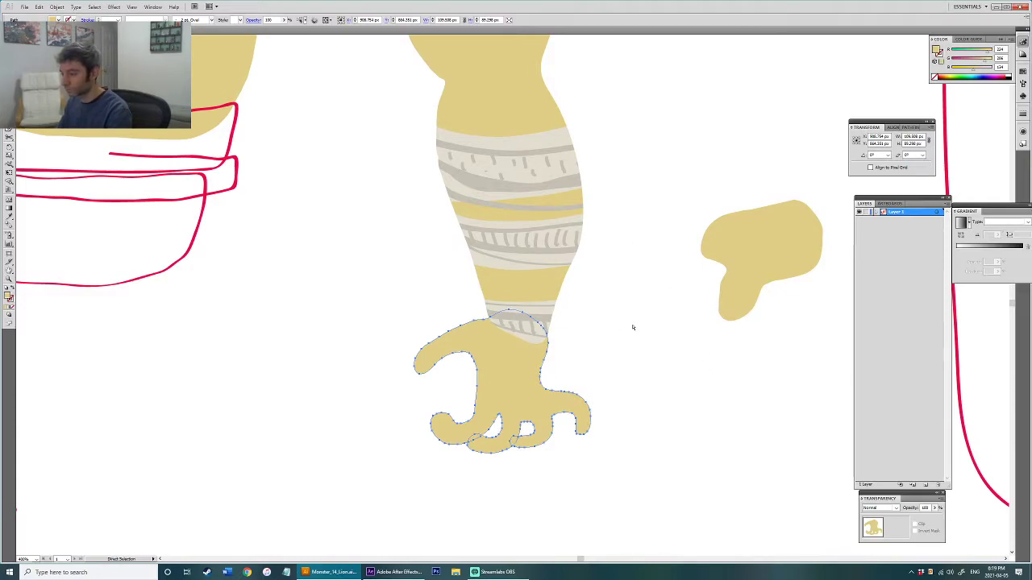
pyautogui.scroll(-3, 681, 304)
pyautogui.click(676, 347)
pyautogui.moveTo(647, 317); pyautogui.dragTo(528, 371)
pyautogui.press('Delete')
# Step: Add a pale beige bandage strip crossing diagonally over the tan gap between the top and middle bands
pyautogui.scroll(2, 621, 331)
pyautogui.click(486, 364)
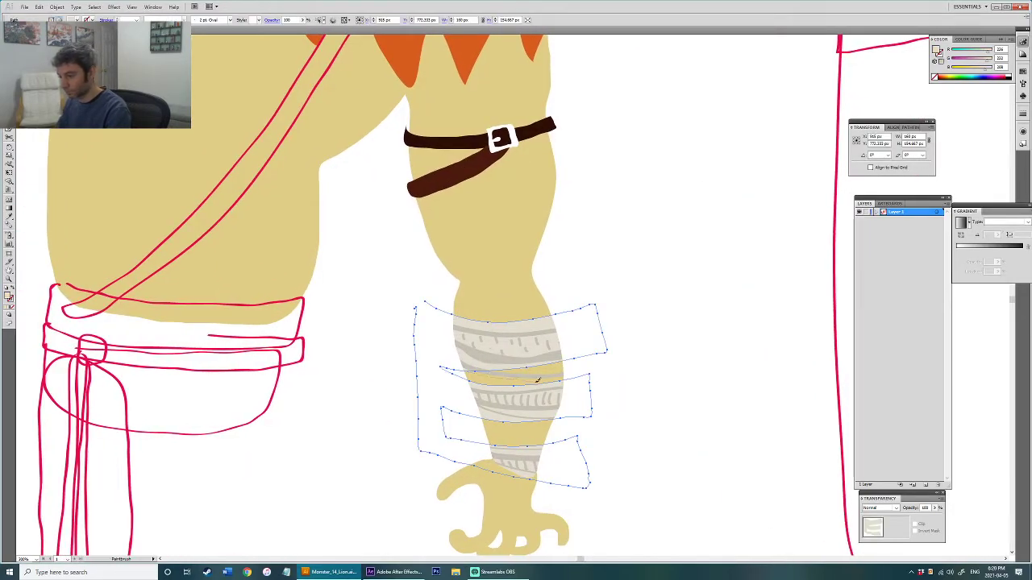
pyautogui.click(597, 369)
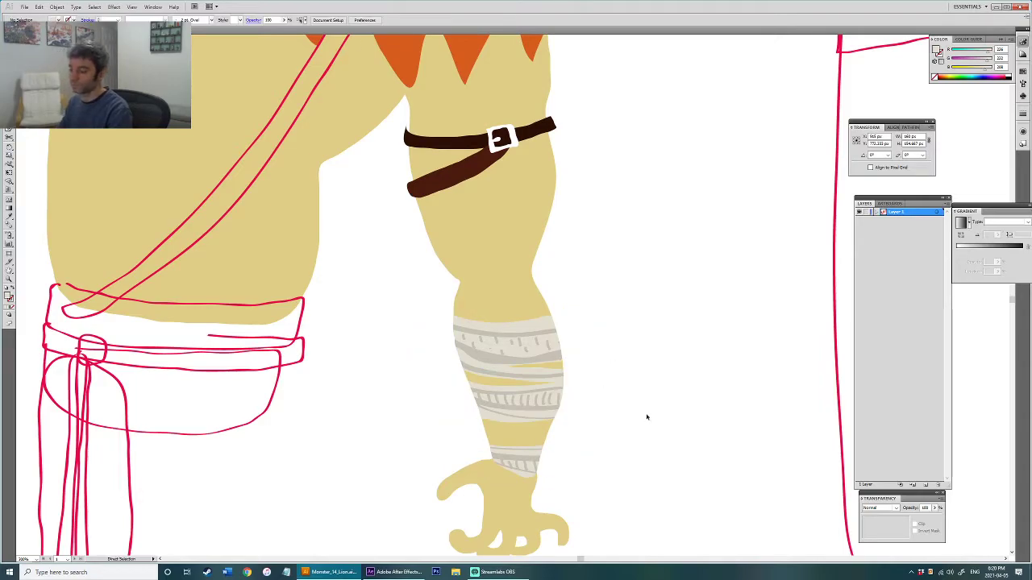
pyautogui.hotkey('ctrl', '0')
pyautogui.moveTo(649, 421); pyautogui.dragTo(643, 377)
pyautogui.scroll(5, 649, 396)
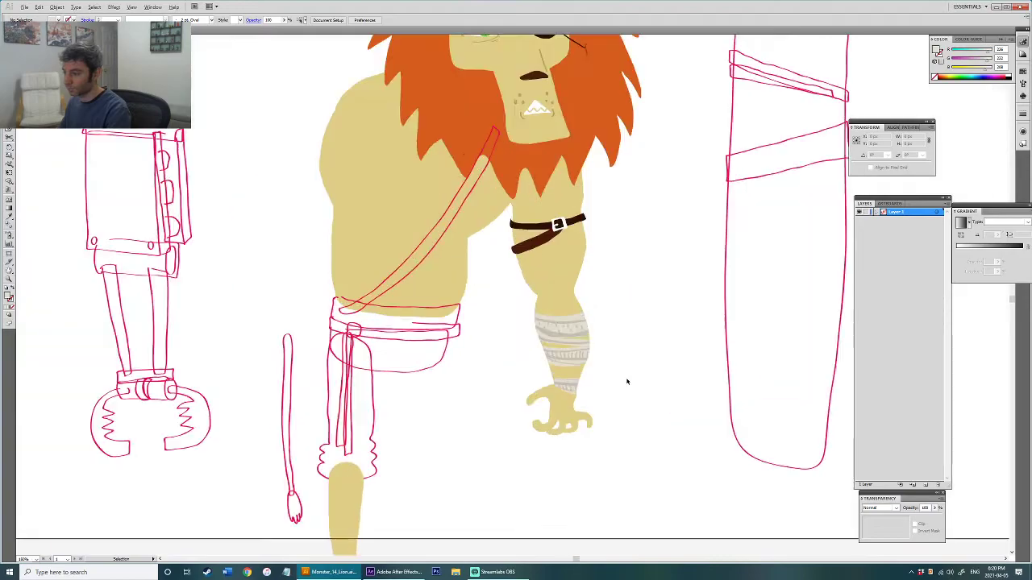
pyautogui.hotkey('ctrl', '0')
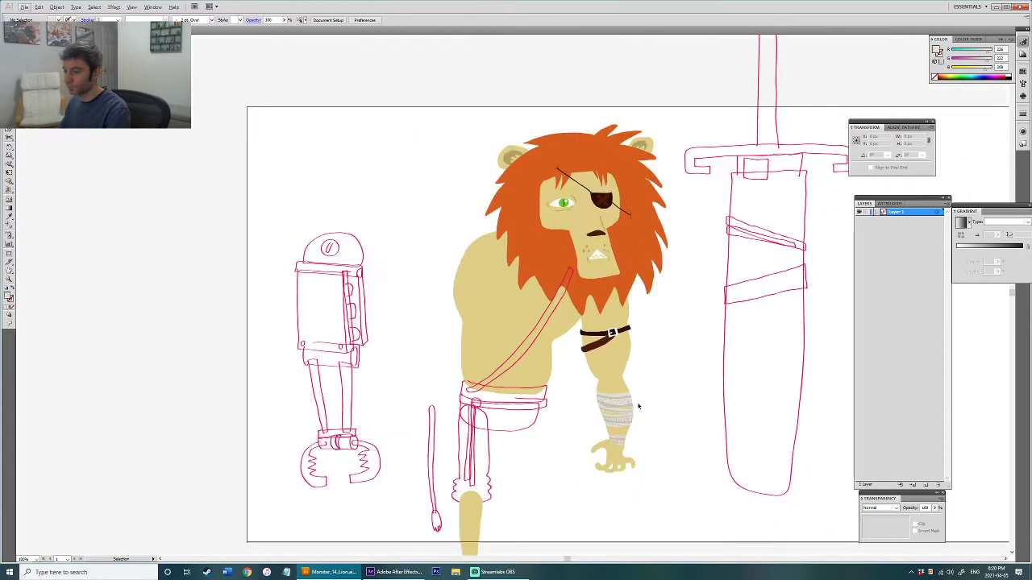
# Step: Fill the diagonal chest strap with the dark brown sampled from the arm strap
pyautogui.scroll(1, 551, 354)
pyautogui.click(567, 361)
pyautogui.scroll(1, 584, 371)
pyautogui.moveTo(584, 371); pyautogui.dragTo(585, 385)
pyautogui.press('i')
pyautogui.click(660, 378)
pyautogui.press('v')
pyautogui.click(612, 396)
# Step: Fill the upper waistband with the mane's orange and darken it to a rust orange
pyautogui.scroll(-2, 594, 392)
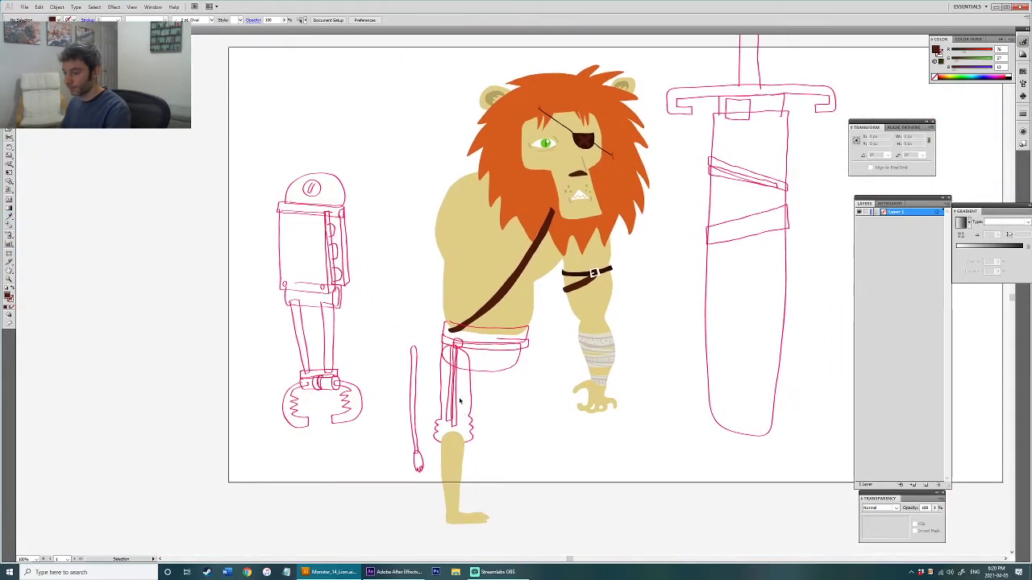
pyautogui.scroll(1, 492, 375)
pyautogui.click(561, 301)
pyautogui.hotkey('shift', 'x')
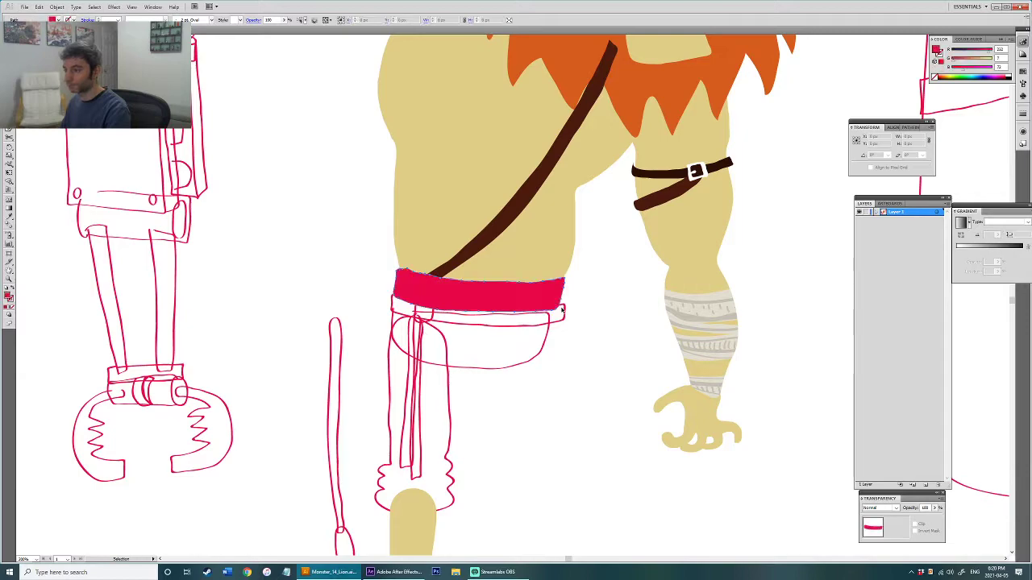
pyautogui.scroll(-2, 321, 309)
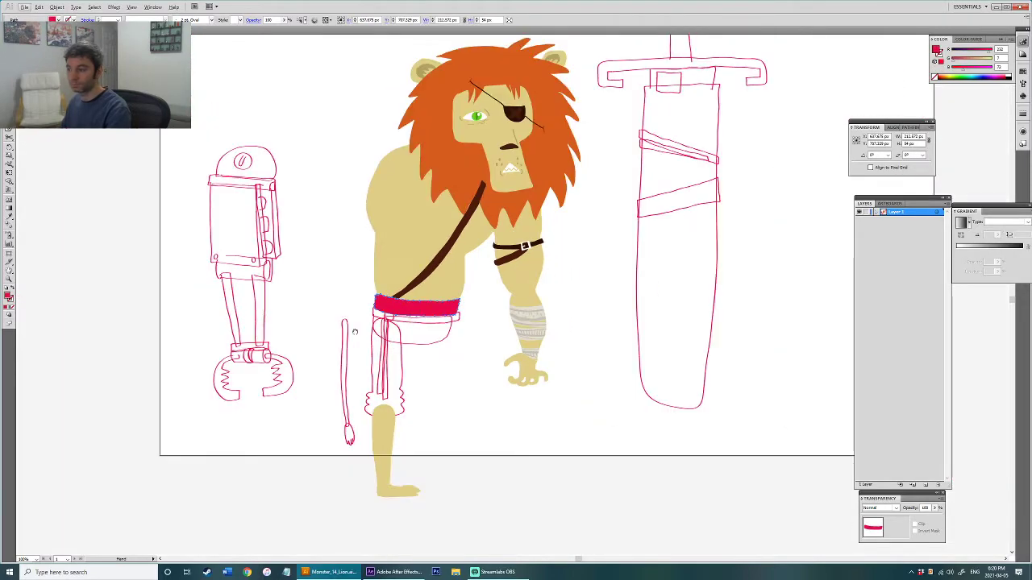
pyautogui.press('i')
pyautogui.click(479, 212)
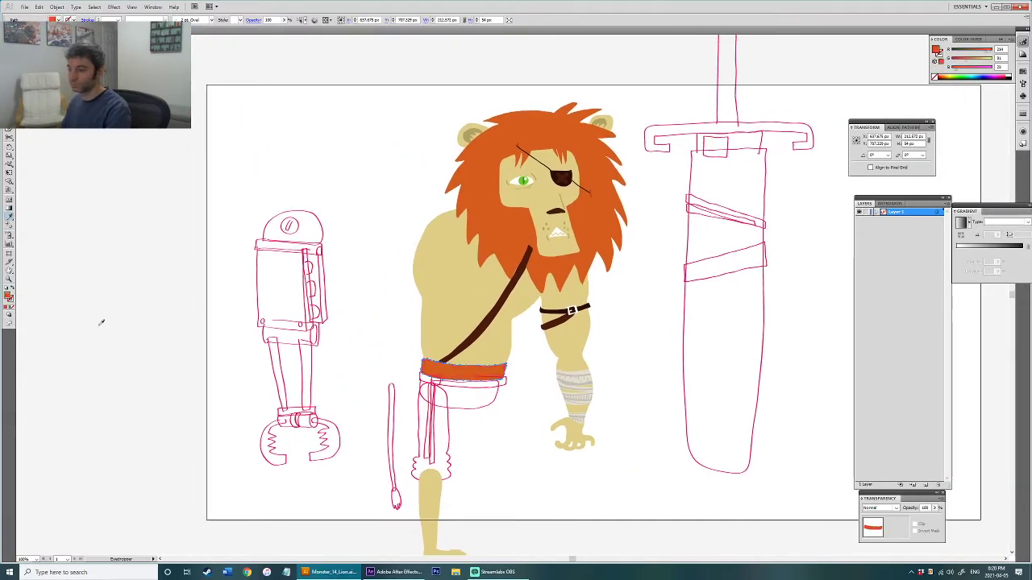
pyautogui.doubleClick(9, 297)
pyautogui.click(504, 267)
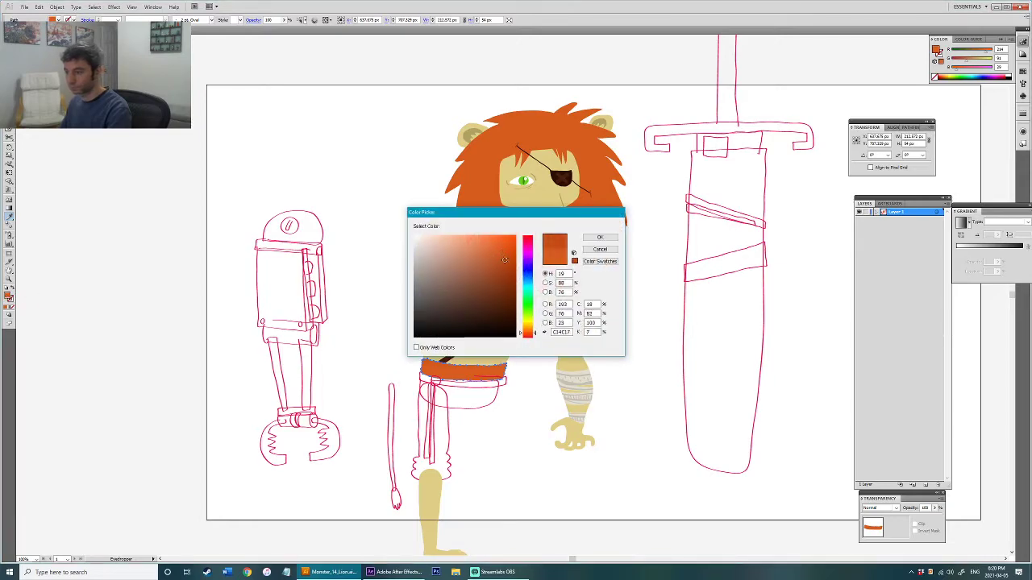
pyautogui.click(599, 238)
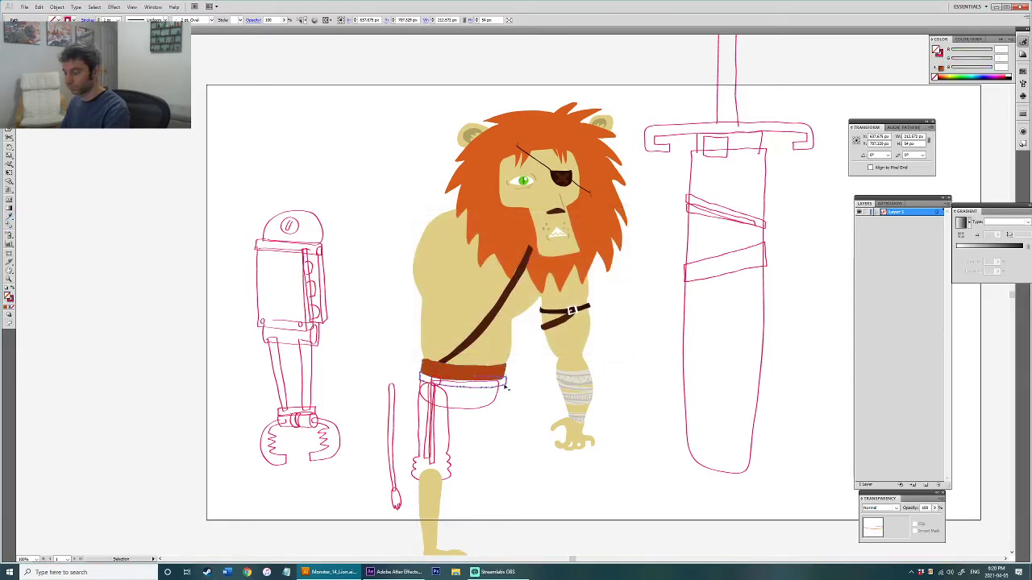
# Step: Fill the narrow belt below the waistband with a slightly darker shade of its rust orange
pyautogui.click(474, 368)
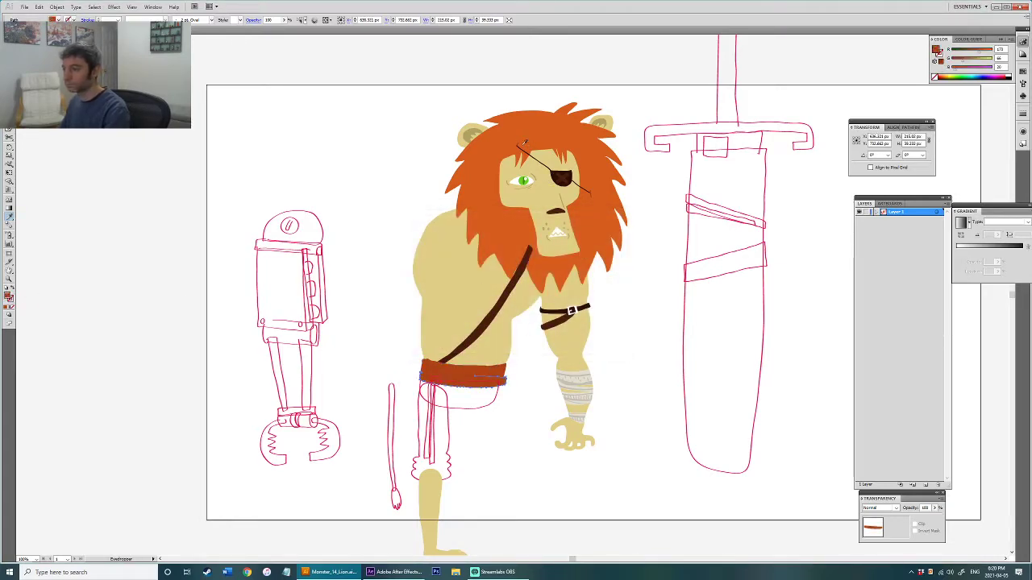
pyautogui.hotkey('ctrl', 'z')
pyautogui.hotkey('ctrl', 'z')
pyautogui.press('a')
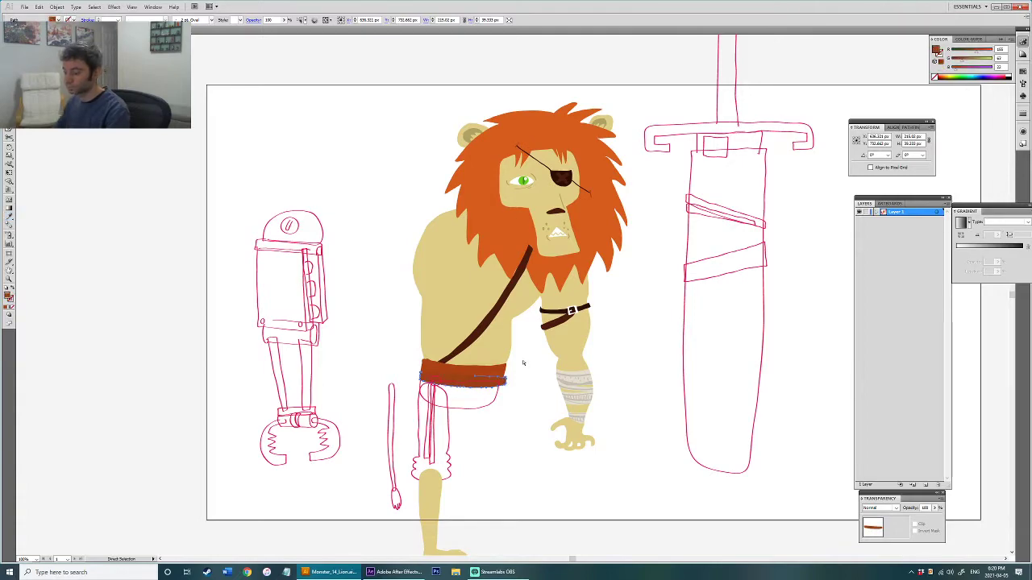
pyautogui.press('v')
pyautogui.click(523, 363)
# Step: Fill the rounded garment shape below the belt with the dark brown sampled from the arm strap
pyautogui.scroll(1, 495, 412)
pyautogui.click(479, 394)
pyautogui.press('i')
pyautogui.click(479, 348)
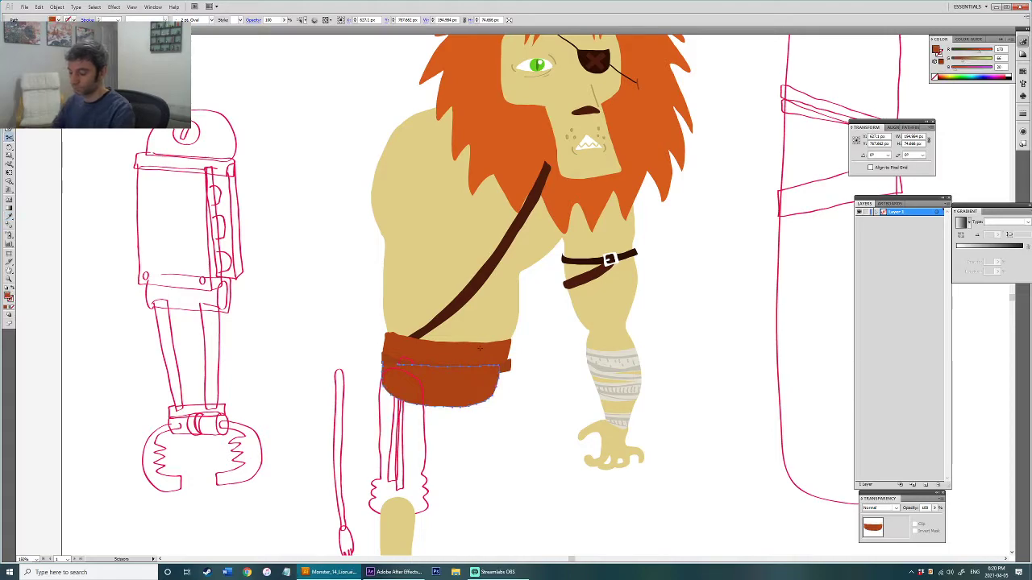
pyautogui.hotkey('ctrl', 'c')
pyautogui.click(594, 279)
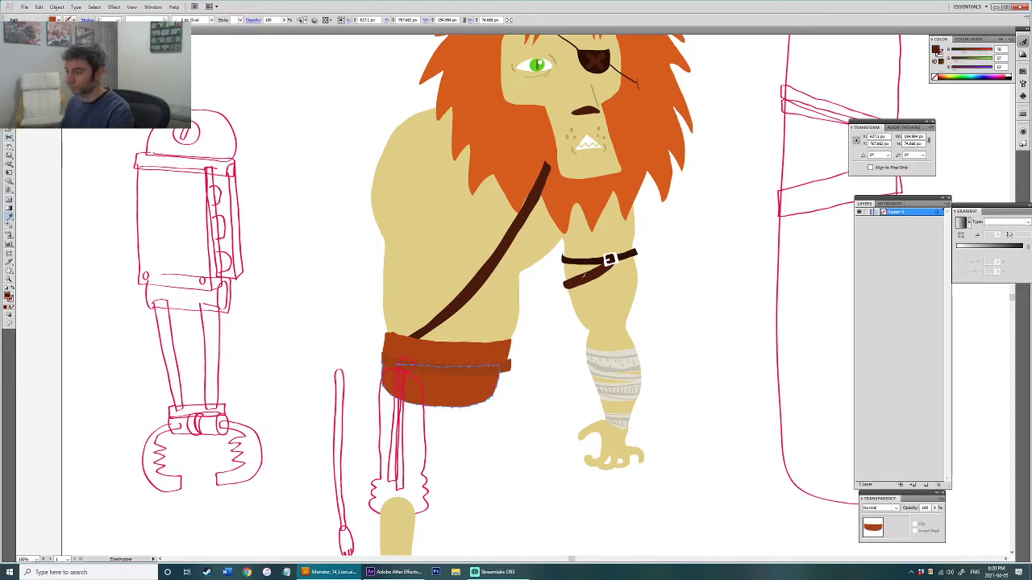
pyautogui.press('v')
pyautogui.click(529, 404)
# Step: Fill the small belt knot with the rust orange sampled from the upper waistband
pyautogui.click(411, 369)
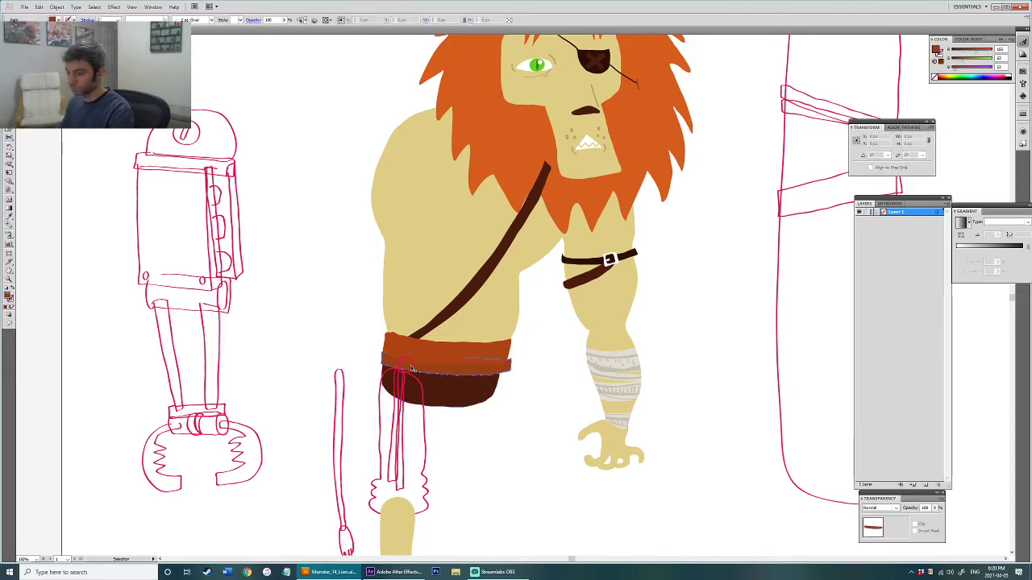
pyautogui.click(411, 367)
pyautogui.press('i')
pyautogui.click(421, 353)
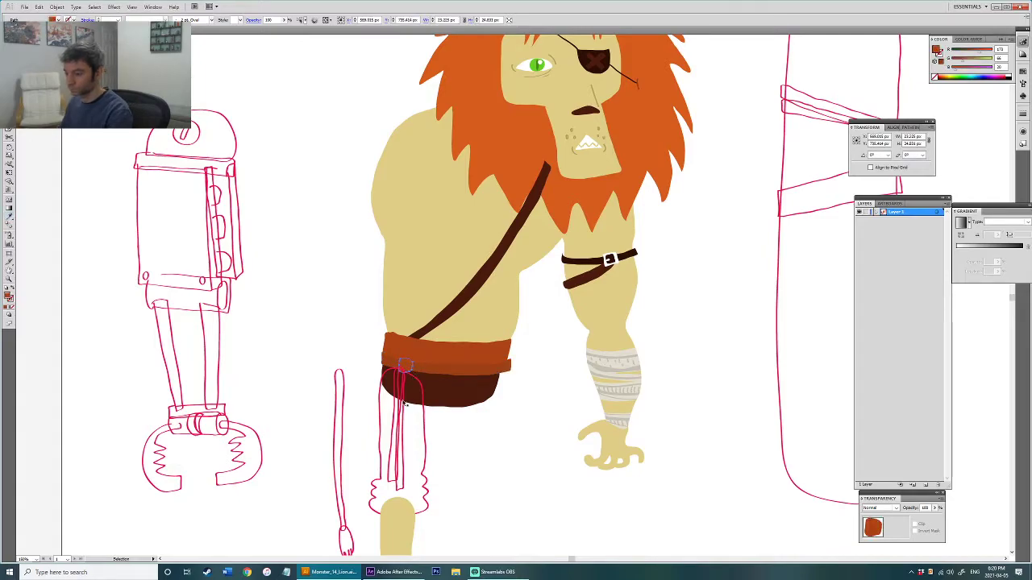
pyautogui.scroll(2, 409, 386)
# Step: Fill the two hanging belt tails with rust-orange shades sampled from the knot and belt
pyautogui.click(452, 309)
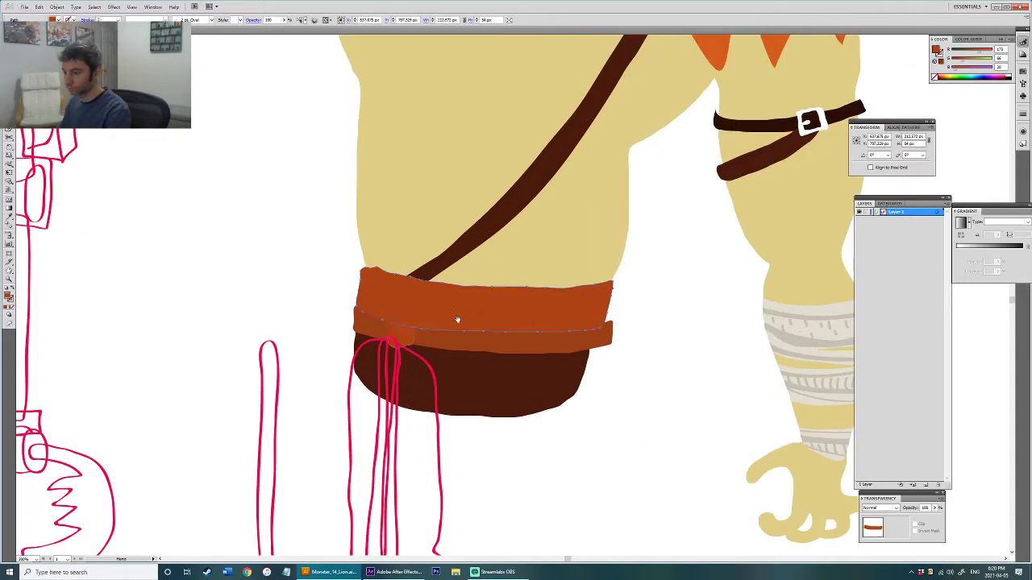
pyautogui.moveTo(459, 317); pyautogui.dragTo(462, 334)
pyautogui.click(403, 384)
pyautogui.press('i')
pyautogui.click(407, 359)
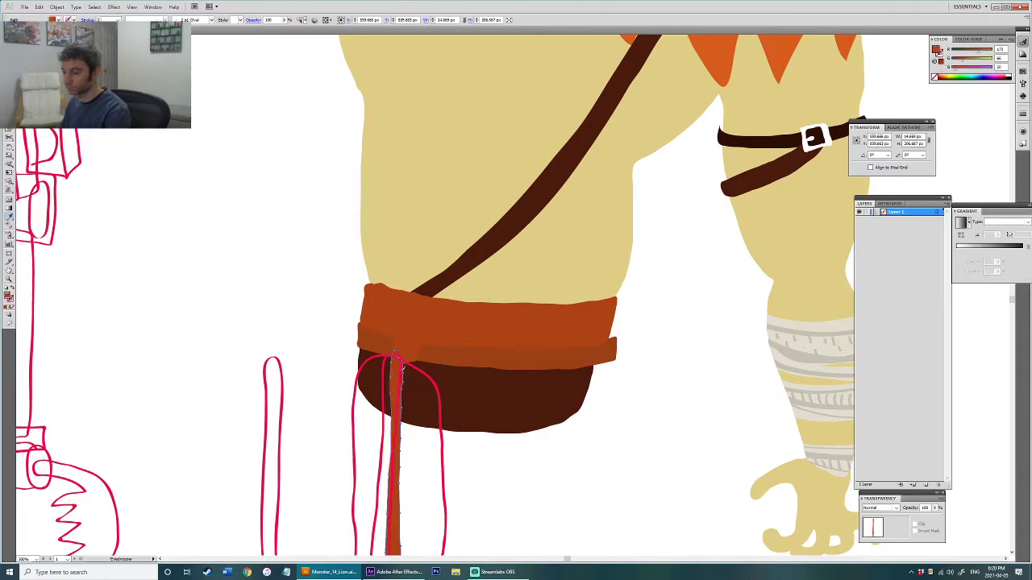
pyautogui.press('/')
pyautogui.click(459, 353)
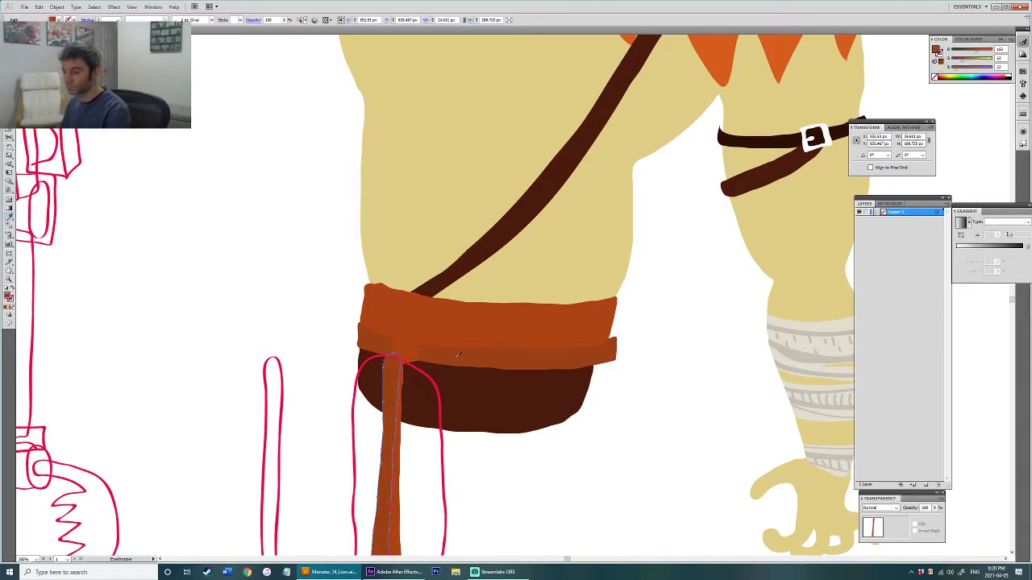
# Step: Move both hanging belt tails slightly sideways so they line up under the knot
pyautogui.press('v')
pyautogui.scroll(-2, 405, 343)
pyautogui.moveTo(400, 347); pyautogui.dragTo(413, 344)
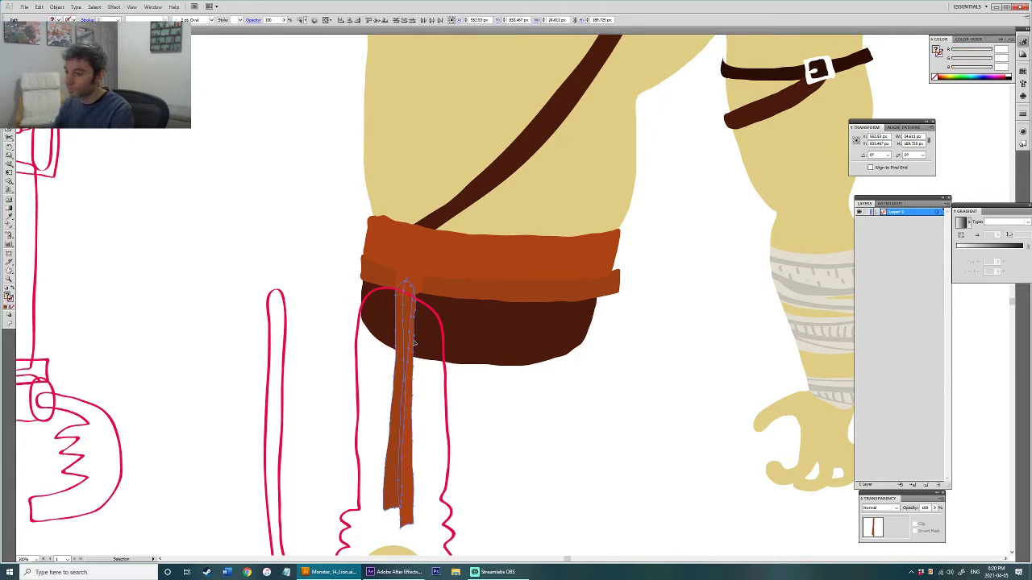
# Step: Fill the trouser leg and its ruffled cuff with the dark brown sampled from the garment below the belt
pyautogui.scroll(-2, 435, 385)
pyautogui.moveTo(467, 432); pyautogui.dragTo(463, 394)
pyautogui.click(424, 409)
pyautogui.press('space')
pyautogui.press('i')
pyautogui.click(484, 301)
pyautogui.press('v')
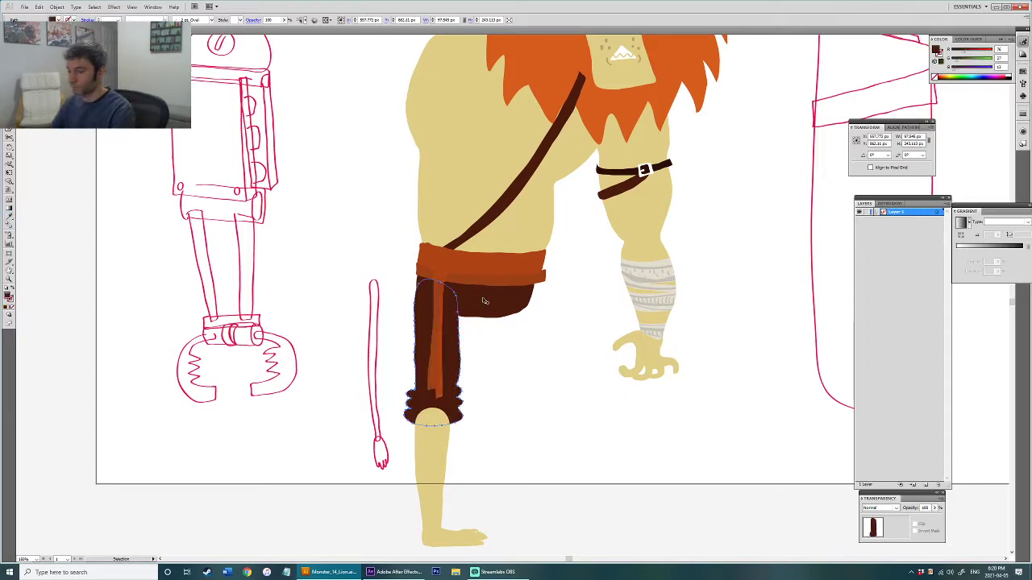
# Step: Send the tan lower leg and foot behind the dark brown trouser cuff
pyautogui.click(497, 442)
pyautogui.moveTo(498, 444); pyautogui.dragTo(488, 390)
pyautogui.moveTo(403, 495); pyautogui.dragTo(465, 451)
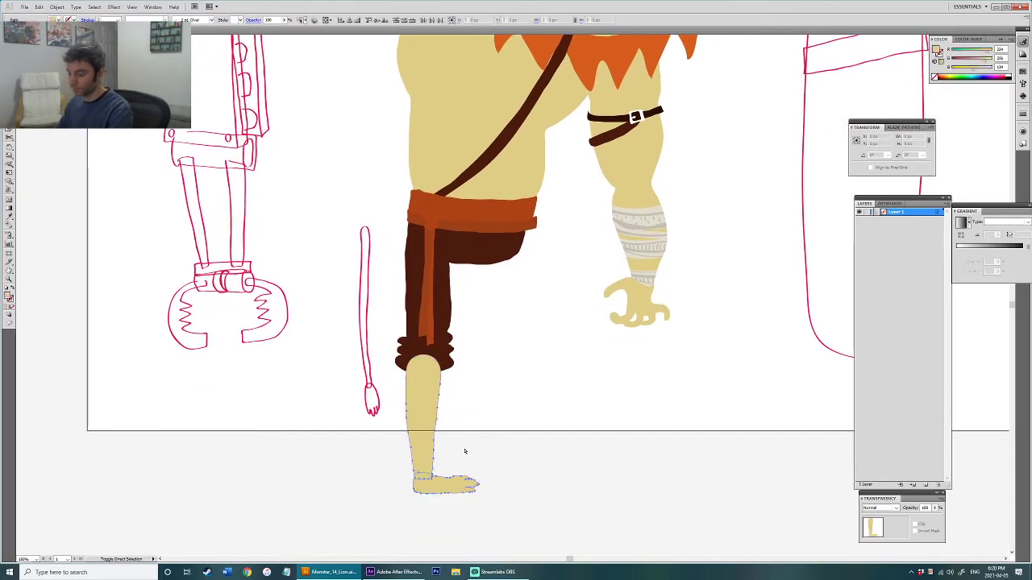
pyautogui.hotkey('ctrl', 'shift', '[')
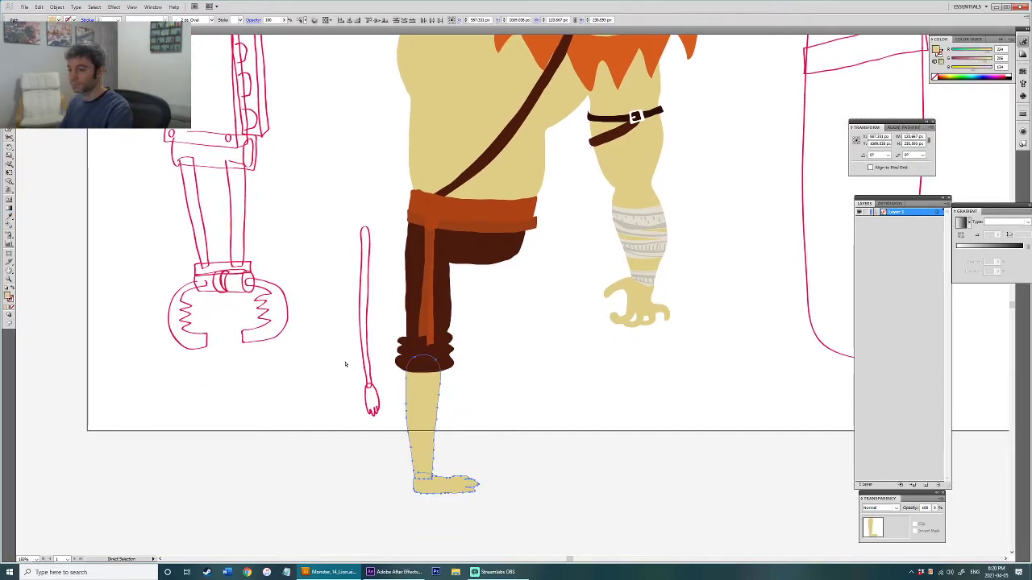
# Step: Fill the tail with the tan body color and its tuft with the orange sampled from the mane
pyautogui.moveTo(357, 344); pyautogui.dragTo(343, 375)
pyautogui.click(357, 391)
pyautogui.click(394, 407)
pyautogui.click(357, 430)
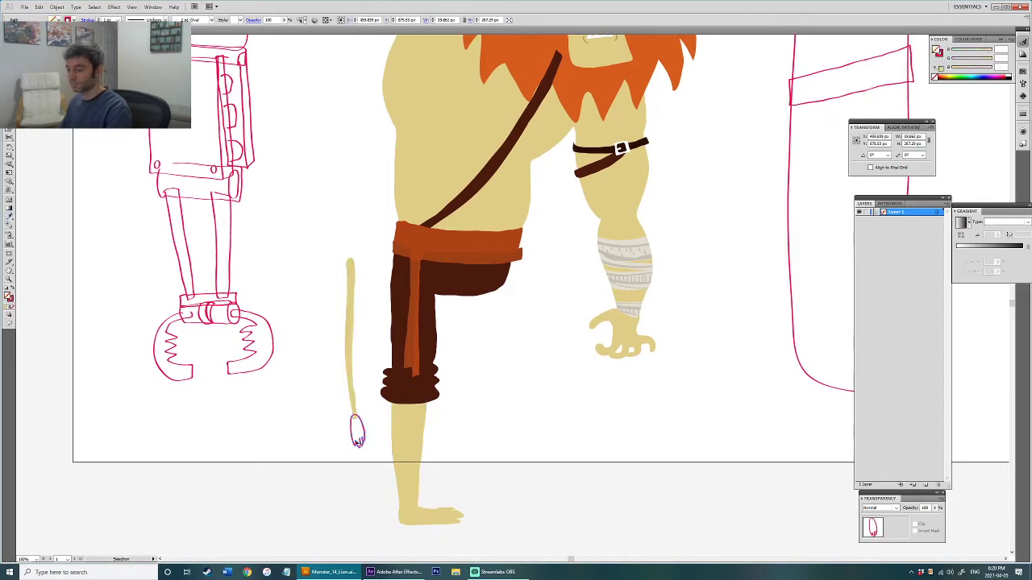
pyautogui.press('i')
pyautogui.click(536, 87)
pyautogui.click(479, 415)
pyautogui.press('a')
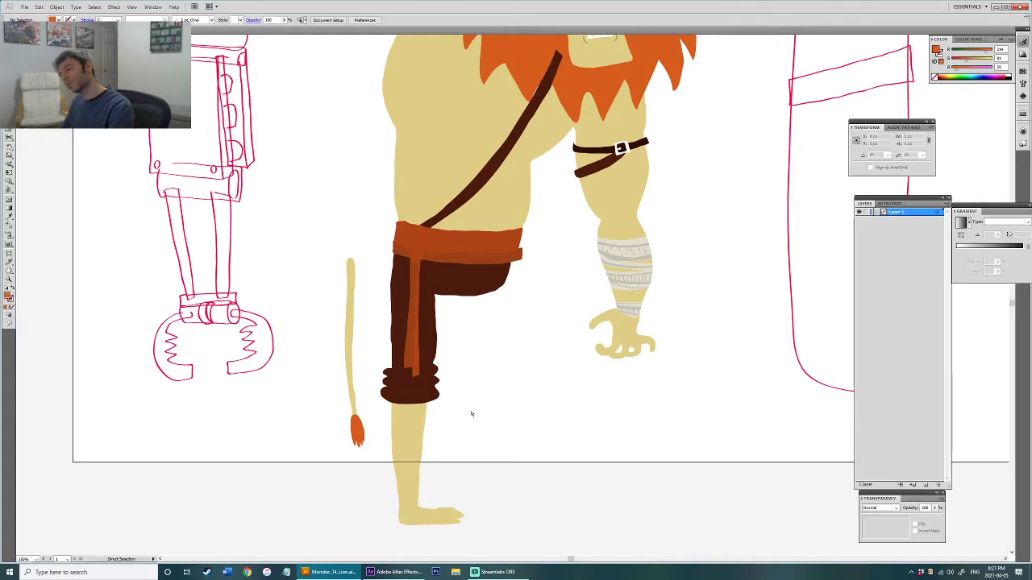
# Step: Paint thin olive-brown curves under both sides of the lion's chest to outline the pectoral muscles
pyautogui.scroll(-3, 483, 383)
pyautogui.scroll(2, 484, 370)
pyautogui.moveTo(482, 364); pyautogui.dragTo(531, 427)
pyautogui.press('v')
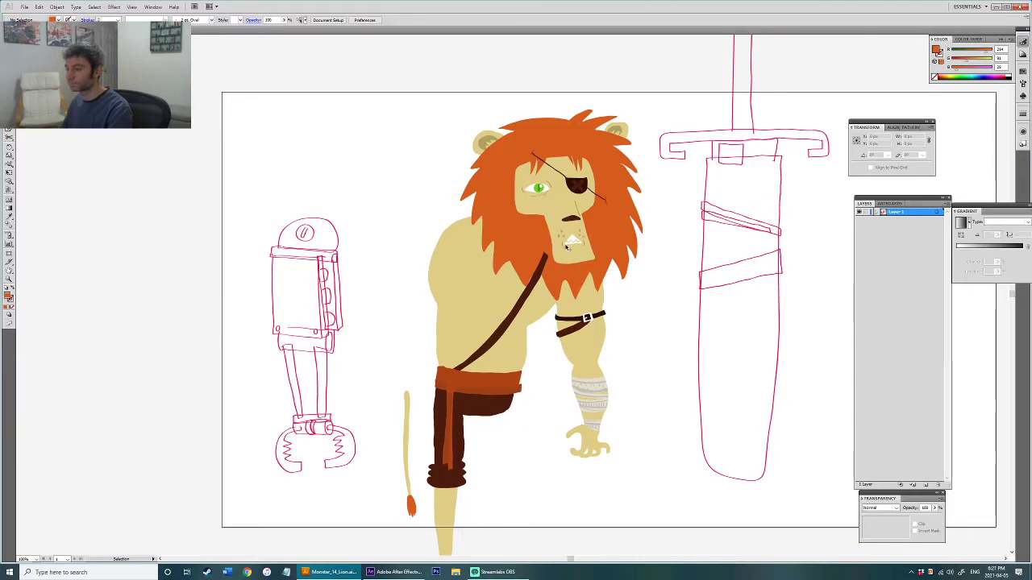
pyautogui.scroll(2, 484, 311)
pyautogui.moveTo(483, 311)
pyautogui.mouseDown()
pyautogui.moveTo(443, 339)
pyautogui.moveTo(459, 393)
pyautogui.moveTo(536, 355)
pyautogui.mouseUp()
pyautogui.moveTo(521, 398); pyautogui.dragTo(555, 415)
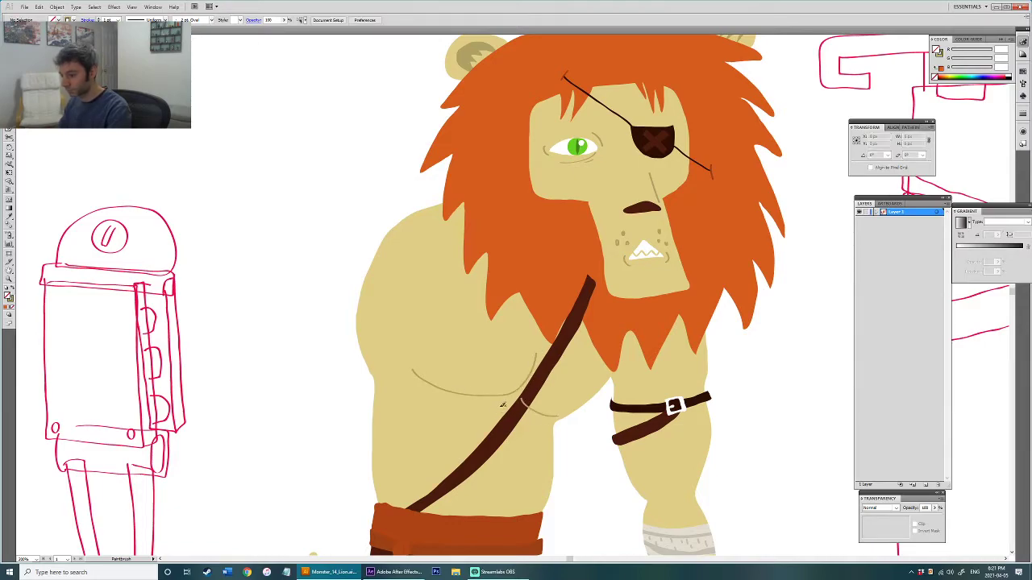
# Step: Paint thin contour lines for the abdominal muscles, ribs and hips on the lion's torso
pyautogui.moveTo(499, 460); pyautogui.dragTo(495, 506)
pyautogui.moveTo(455, 415); pyautogui.dragTo(435, 486)
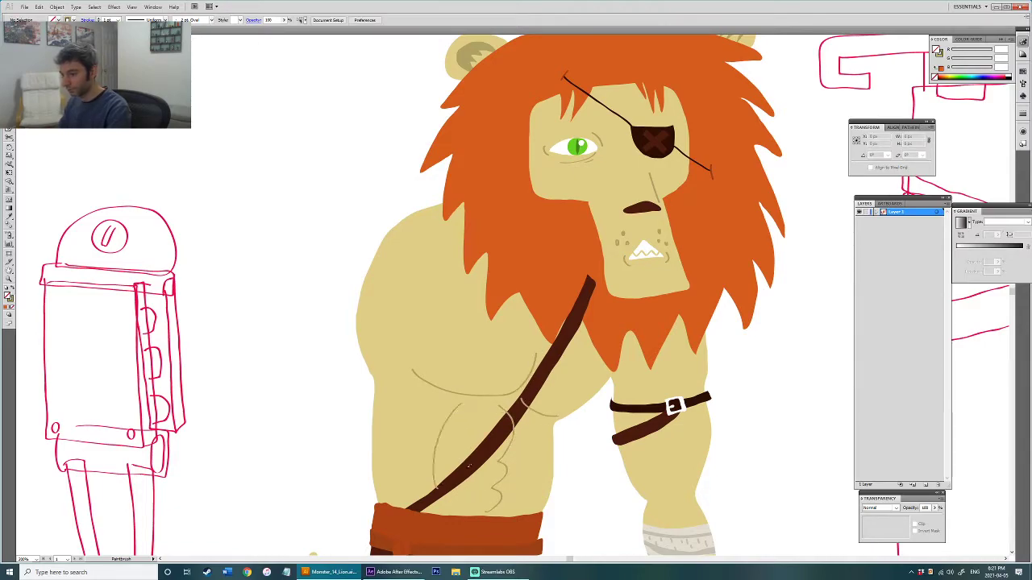
pyautogui.moveTo(531, 442); pyautogui.dragTo(524, 476)
pyautogui.hotkey('ctrl', 'z')
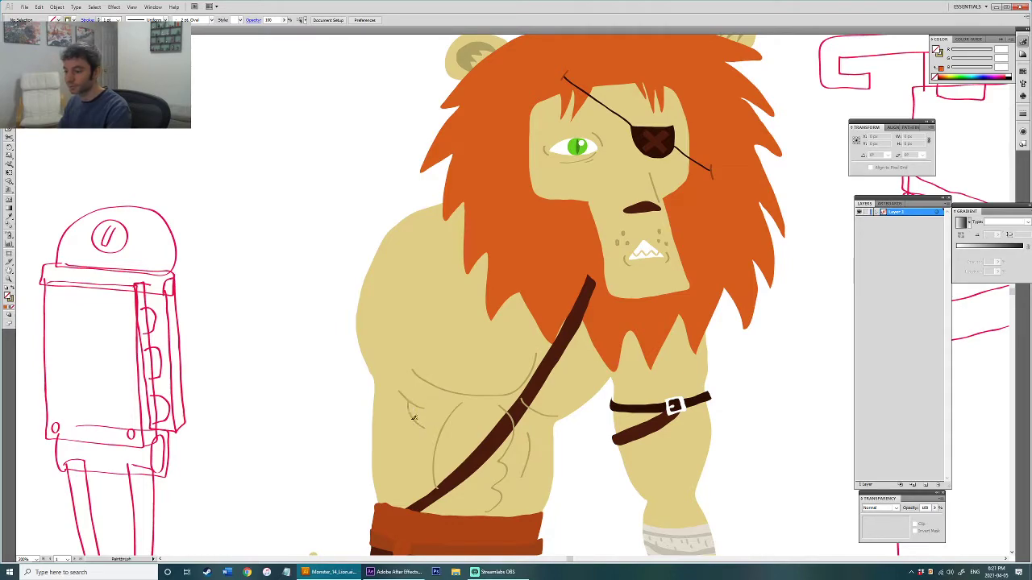
pyautogui.moveTo(410, 430); pyautogui.dragTo(419, 440)
pyautogui.hotkey('ctrl', 'z')
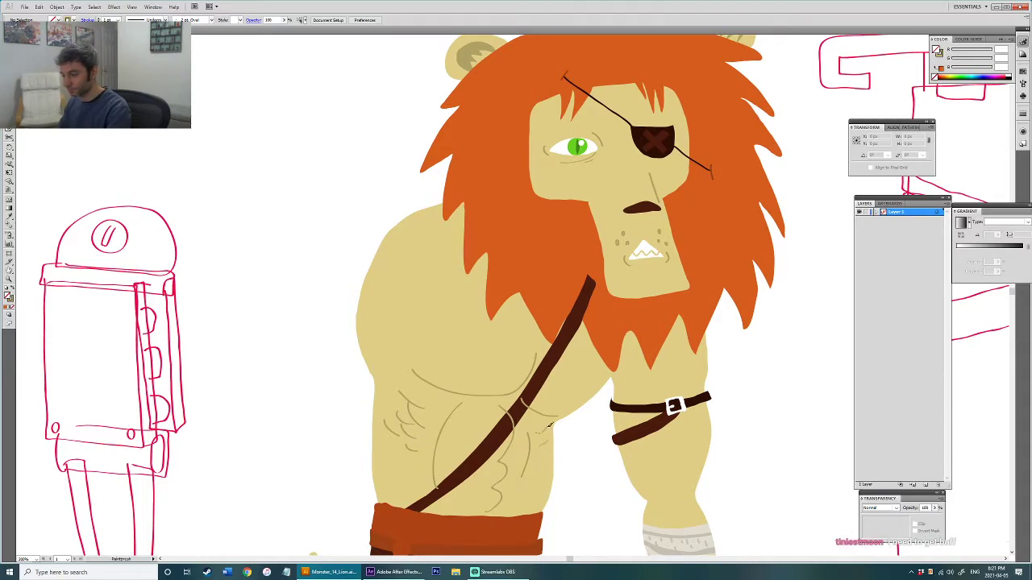
pyautogui.moveTo(510, 525); pyautogui.dragTo(528, 497)
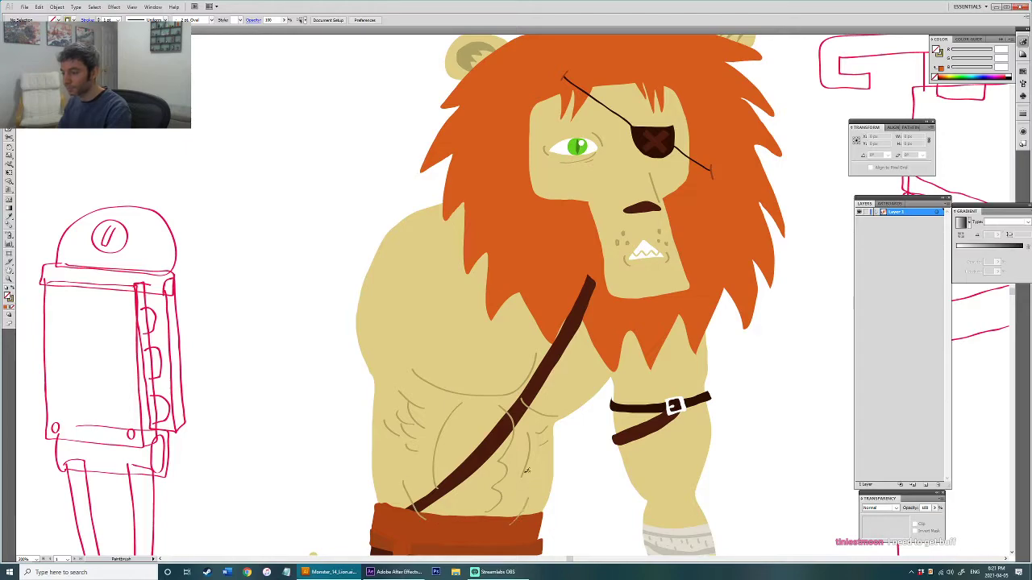
# Step: Draw a small oval nipple above the wider chest curve and fill it with the olive-brown line color
pyautogui.moveTo(494, 421); pyautogui.dragTo(473, 441)
pyautogui.moveTo(413, 378); pyautogui.dragTo(410, 376)
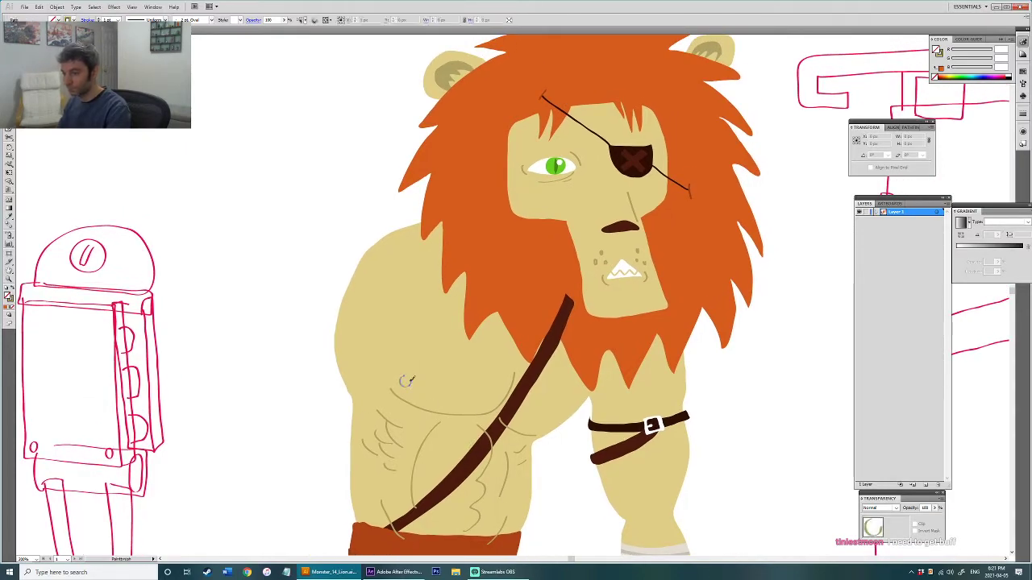
pyautogui.moveTo(539, 422); pyautogui.dragTo(540, 423)
pyautogui.hotkey('shift', 'x')
pyautogui.hotkey('ctrl', 'z')
pyautogui.hotkey('ctrl', 'z')
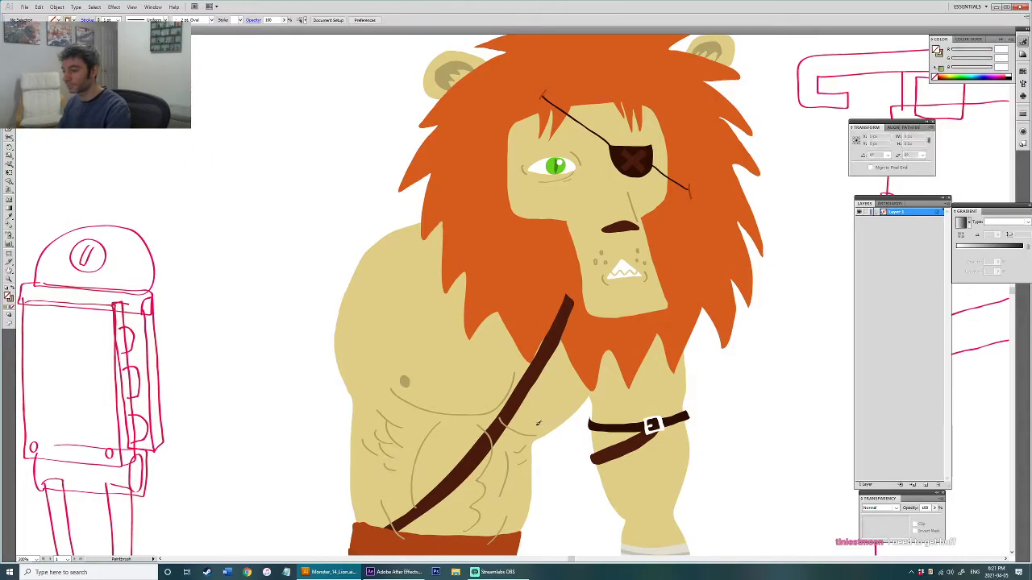
# Step: Add a second olive-brown filled nipple on the other side of the chest, beyond the diagonal strap
pyautogui.moveTo(545, 428); pyautogui.dragTo(433, 331)
pyautogui.hotkey('shift', 'x')
pyautogui.keyDown('ctrl'); pyautogui.click(471, 419); pyautogui.keyUp('ctrl')
pyautogui.moveTo(436, 386); pyautogui.dragTo(479, 427)
pyautogui.click(441, 334)
pyautogui.click(509, 449)
# Step: Duplicate the arm strap's buckle, rotate the copy and place it across the diagonal chest strap
pyautogui.scroll(3, 451, 363)
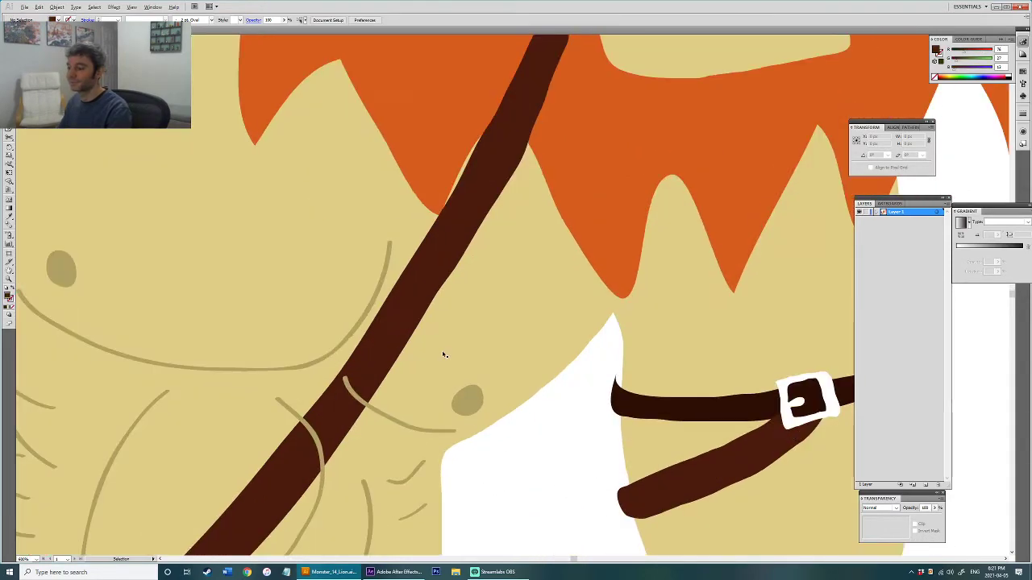
pyautogui.moveTo(444, 355); pyautogui.dragTo(455, 410)
pyautogui.click(818, 454)
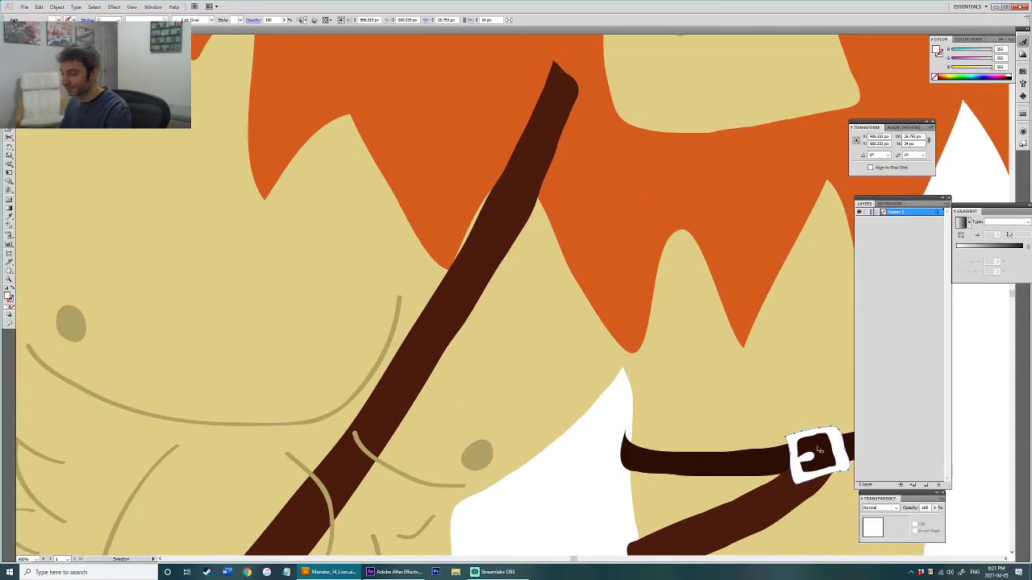
pyautogui.hotkey('ctrl', 'c')
pyautogui.hotkey('ctrl', 'v')
pyautogui.press('e')
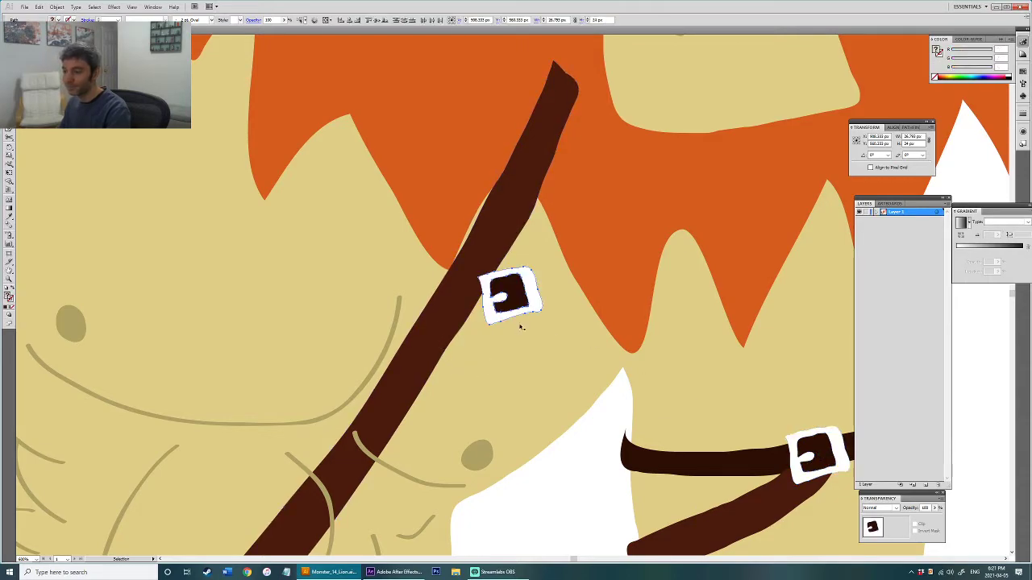
pyautogui.moveTo(547, 330); pyautogui.dragTo(570, 293)
pyautogui.moveTo(502, 299)
pyautogui.mouseDown()
pyautogui.moveTo(415, 361)
pyautogui.moveTo(422, 398)
pyautogui.mouseUp()
# Step: Redraw the outer edges of the chest buckle's white frame so they fit the strap width
pyautogui.scroll(3, 454, 370)
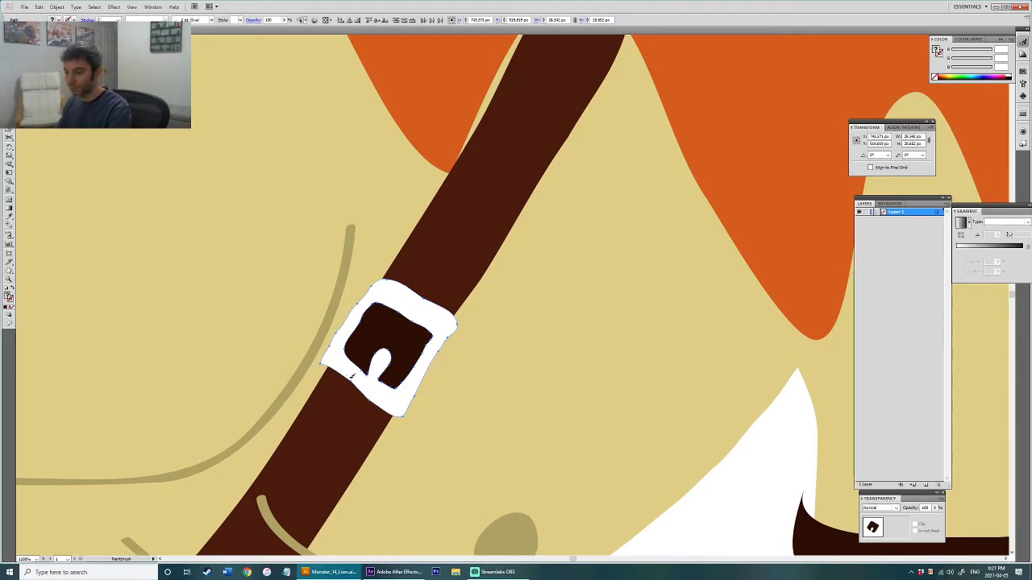
pyautogui.moveTo(398, 410); pyautogui.dragTo(424, 375)
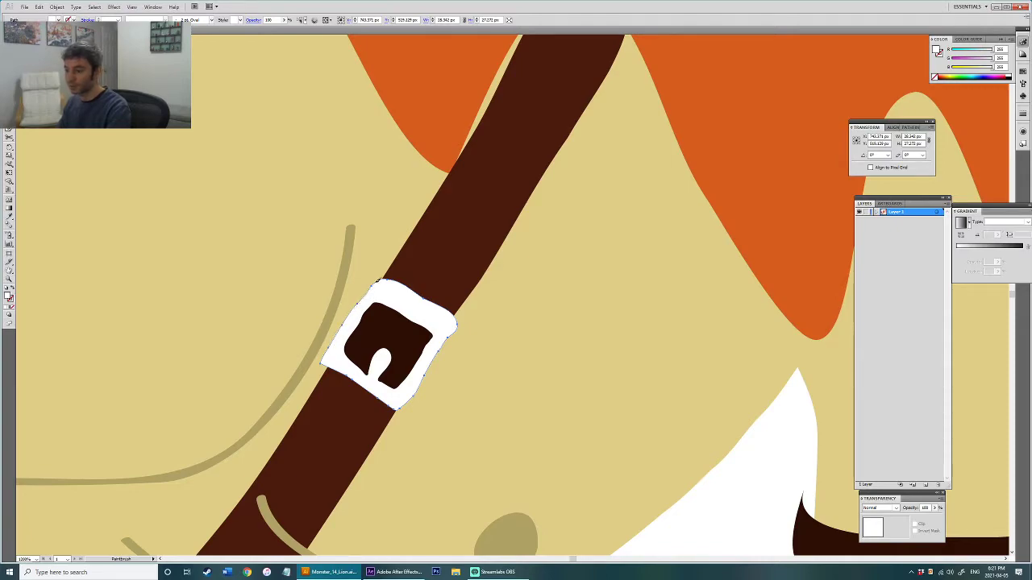
pyautogui.moveTo(453, 330); pyautogui.dragTo(448, 338)
# Step: Reshape the chest buckle's dark center with squarer corners
pyautogui.keyDown('ctrl'); pyautogui.click(374, 342); pyautogui.keyUp('ctrl')
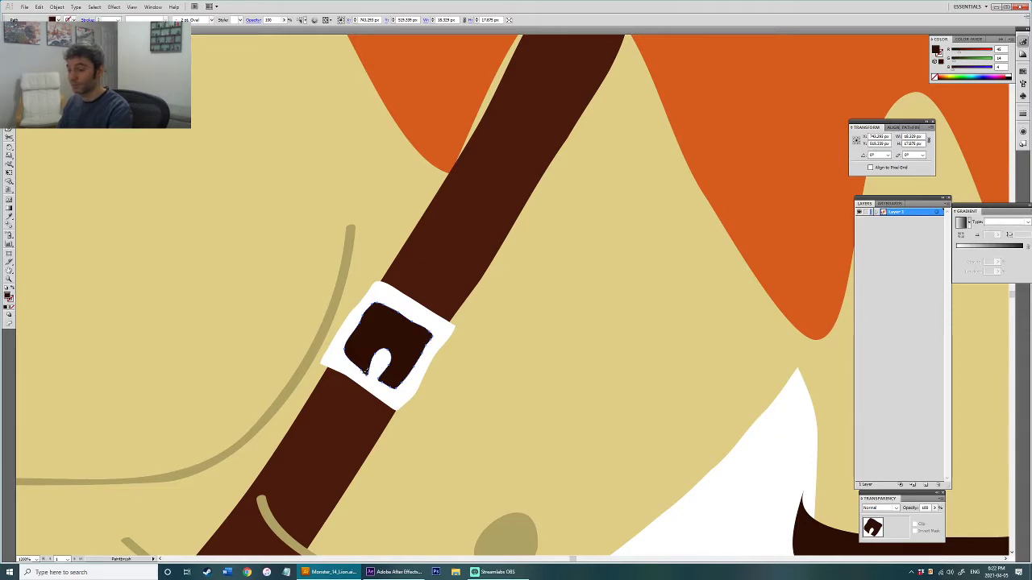
pyautogui.moveTo(368, 311); pyautogui.dragTo(378, 303)
pyautogui.moveTo(351, 342)
pyautogui.mouseDown()
pyautogui.moveTo(382, 304)
pyautogui.moveTo(412, 318)
pyautogui.moveTo(419, 360)
pyautogui.mouseUp()
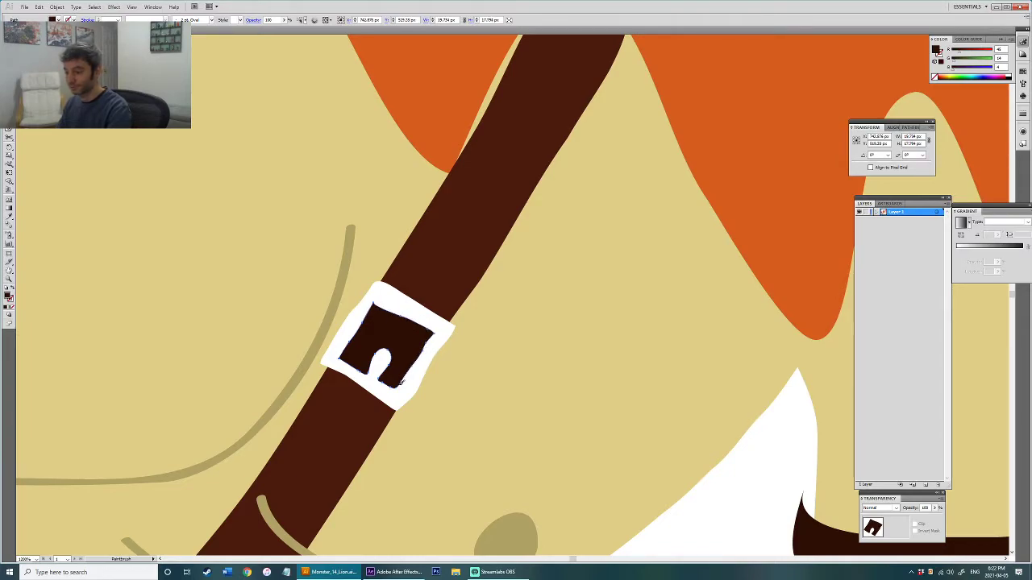
pyautogui.moveTo(435, 333); pyautogui.dragTo(403, 382)
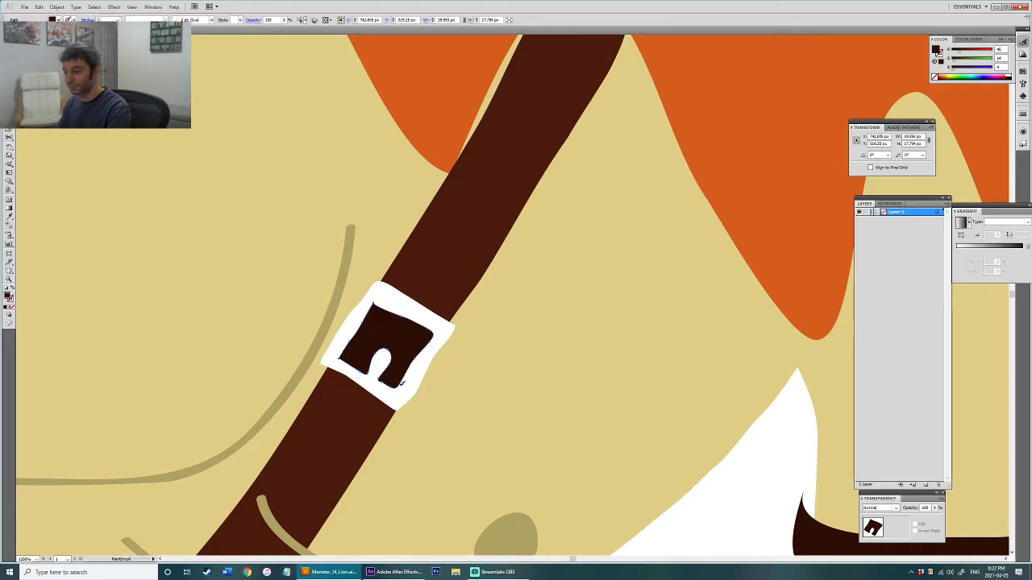
pyautogui.moveTo(433, 344); pyautogui.dragTo(433, 332)
# Step: Refine the lower outer edge of the white buckle frame and reshape the prong notch in the dark center
pyautogui.keyDown('ctrl'); pyautogui.click(416, 386); pyautogui.keyUp('ctrl')
pyautogui.moveTo(403, 403); pyautogui.dragTo(428, 365)
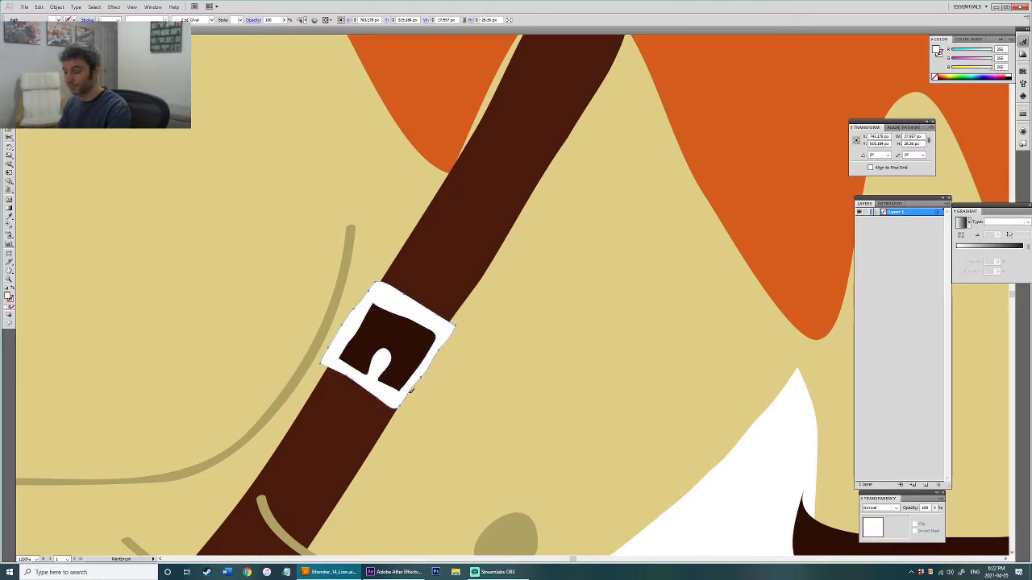
pyautogui.press('v')
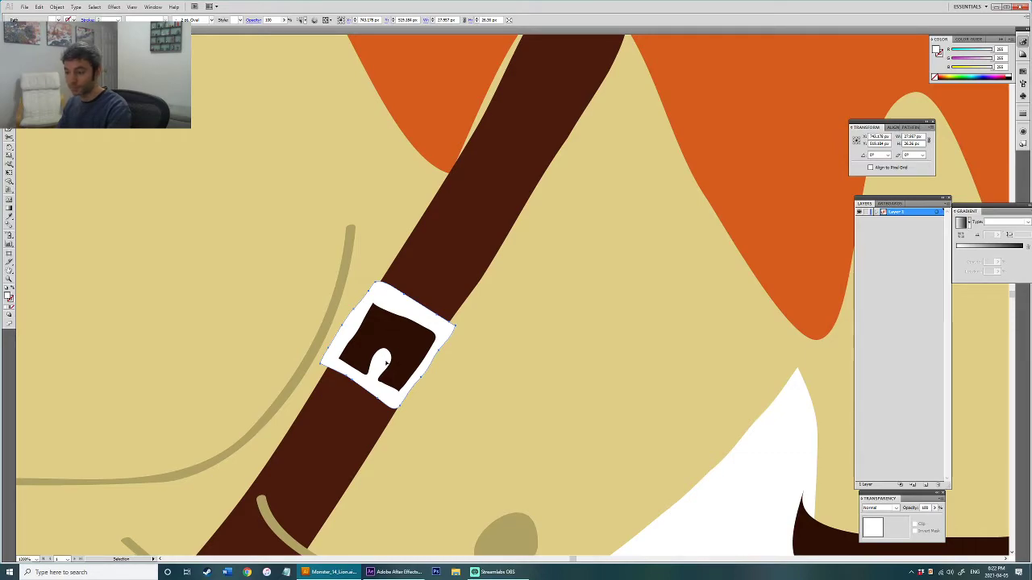
pyautogui.click(393, 357)
pyautogui.press('b')
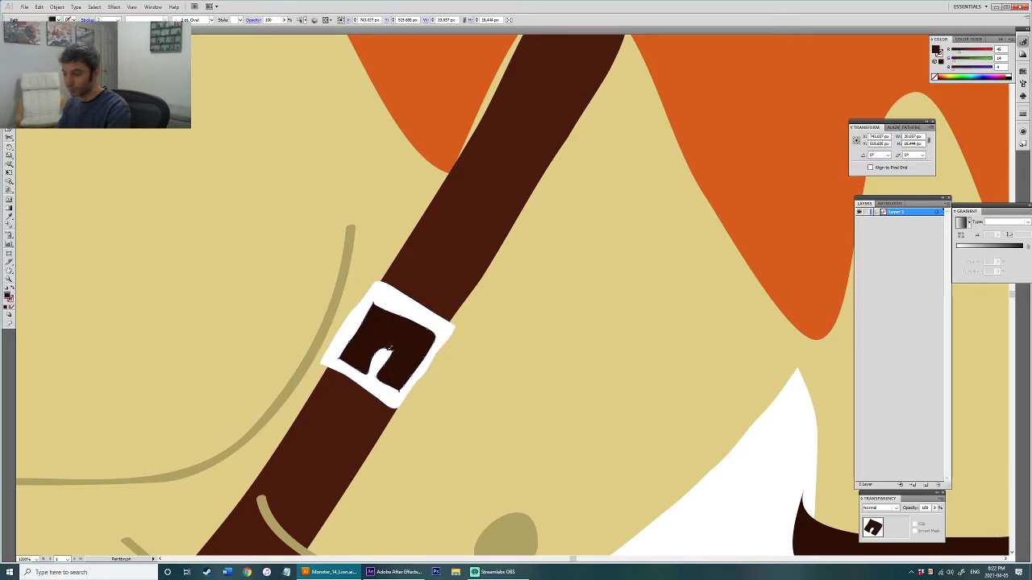
pyautogui.moveTo(387, 340); pyautogui.dragTo(400, 356)
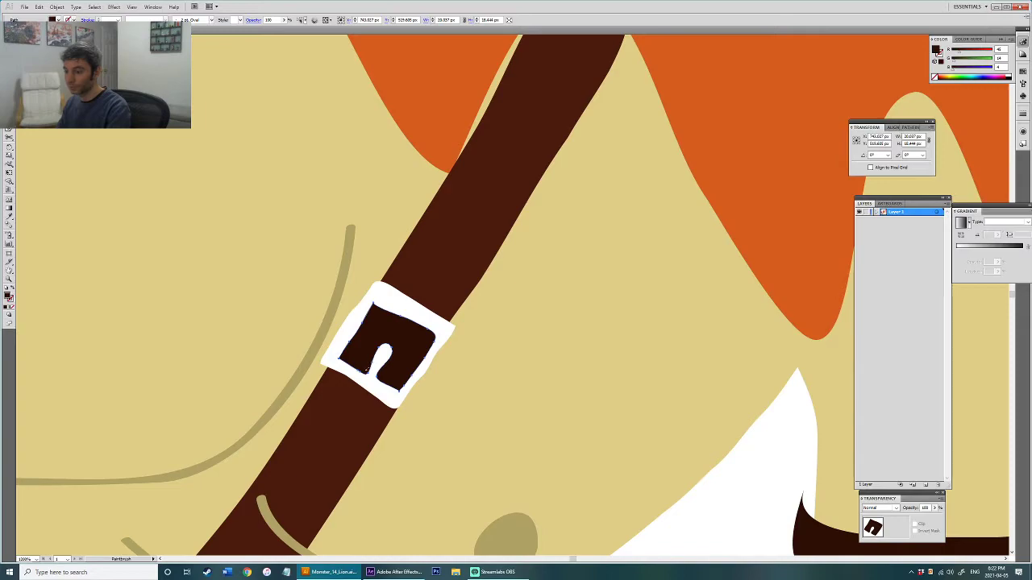
pyautogui.hotkey('ctrl', 'z')
pyautogui.press('v')
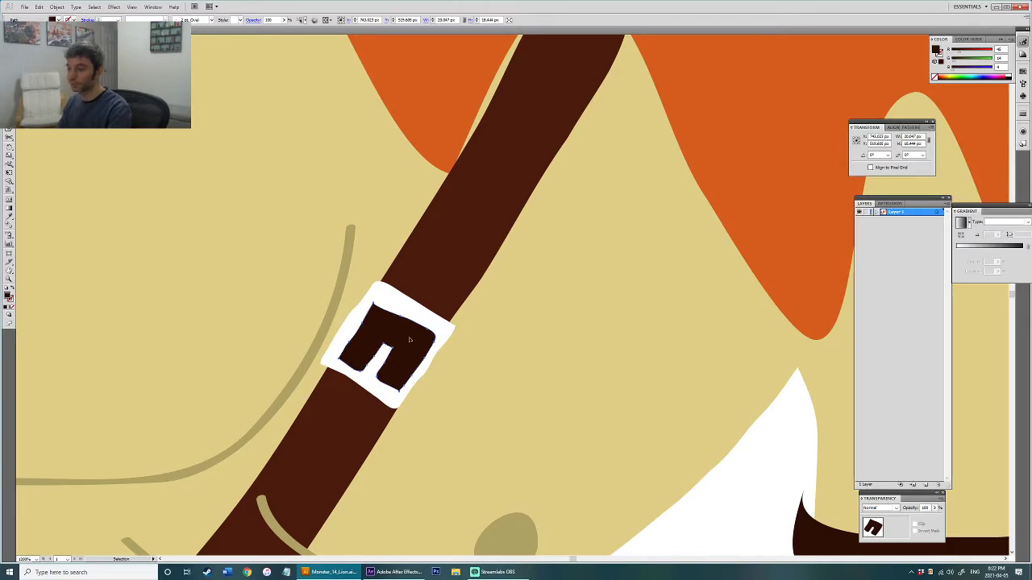
# Step: Recolor the chest buckle's center with the brown sampled from the chest strap
pyautogui.press('i')
pyautogui.click(426, 267)
pyautogui.press('v')
# Step: Select the chest strap together with its buckle and bring them forward so the strap overlaps the waistband
pyautogui.scroll(-5, 544, 291)
pyautogui.moveTo(569, 421); pyautogui.dragTo(538, 436)
pyautogui.click(537, 436)
pyautogui.press('a')
pyautogui.moveTo(499, 325); pyautogui.dragTo(459, 336)
pyautogui.click(457, 331)
pyautogui.keyDown('shift'); pyautogui.click(427, 372); pyautogui.keyUp('shift')
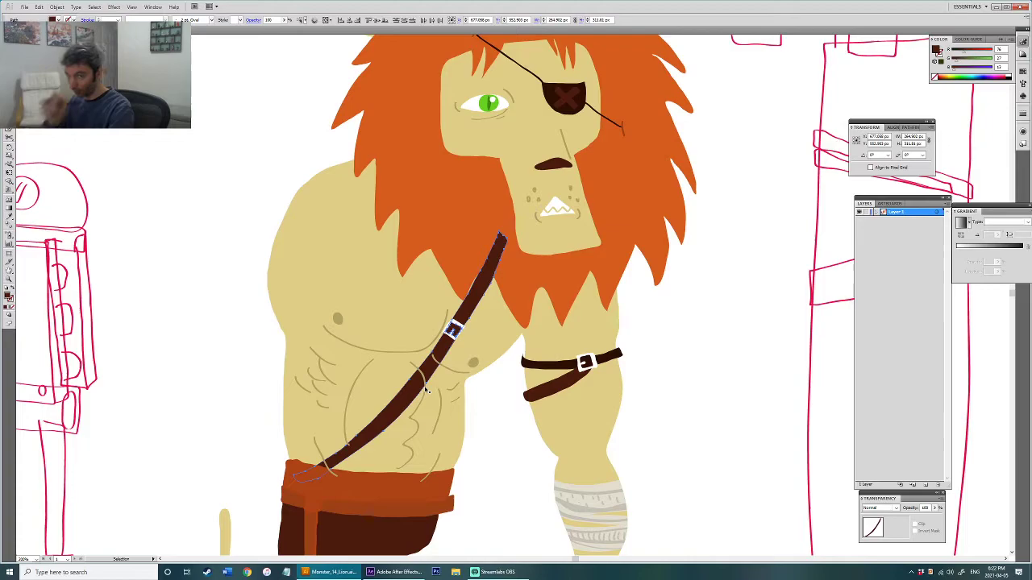
pyautogui.hotkey('ctrl', ']')
pyautogui.hotkey('ctrl', ']')
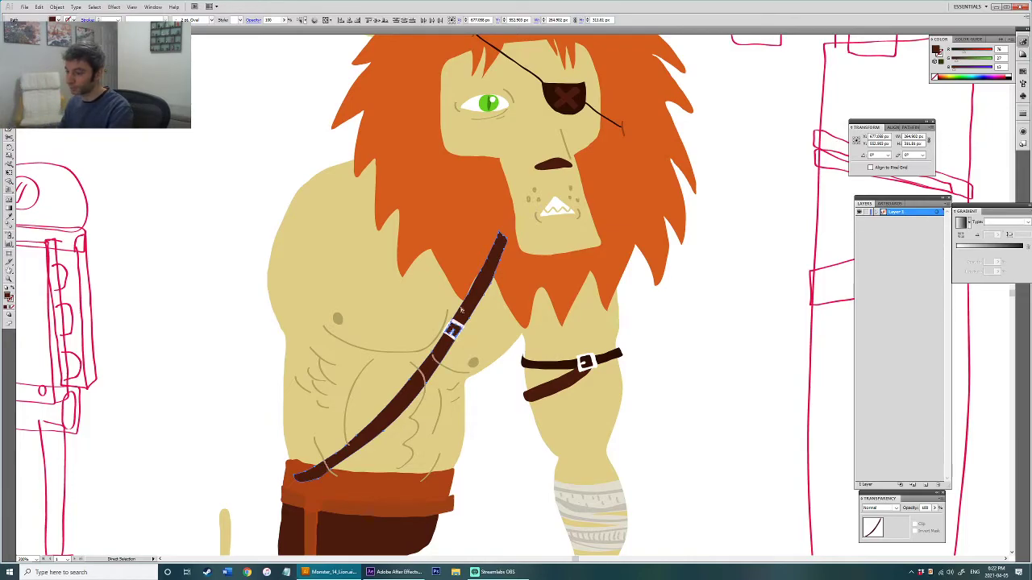
# Step: Group the chest strap with its buckle and deselect the group
pyautogui.scroll(2, 442, 327)
pyautogui.hotkey('ctrl', 'g')
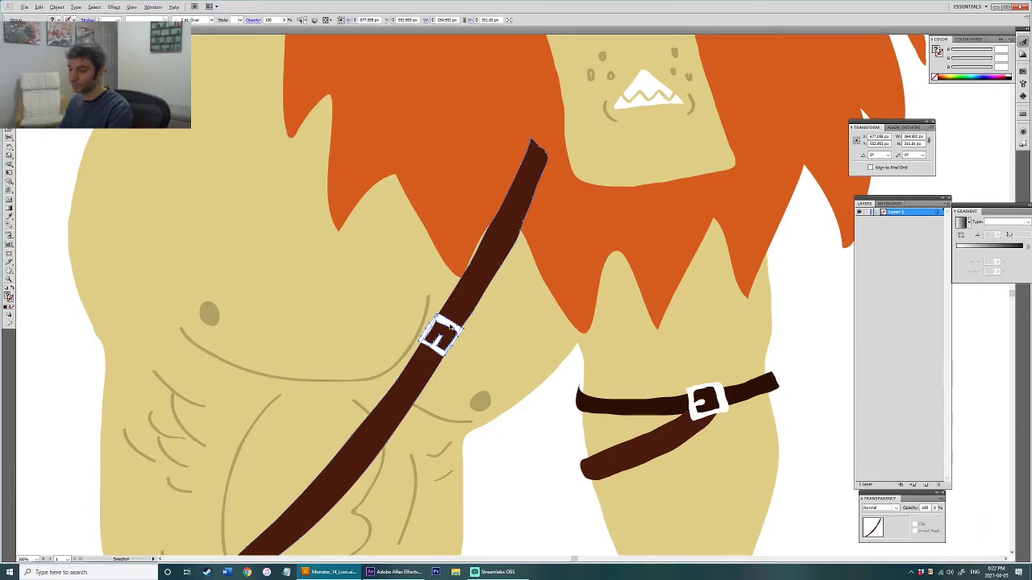
pyautogui.scroll(-3, 451, 327)
pyautogui.moveTo(453, 332); pyautogui.dragTo(443, 347)
pyautogui.click(470, 415)
pyautogui.scroll(-1, 461, 346)
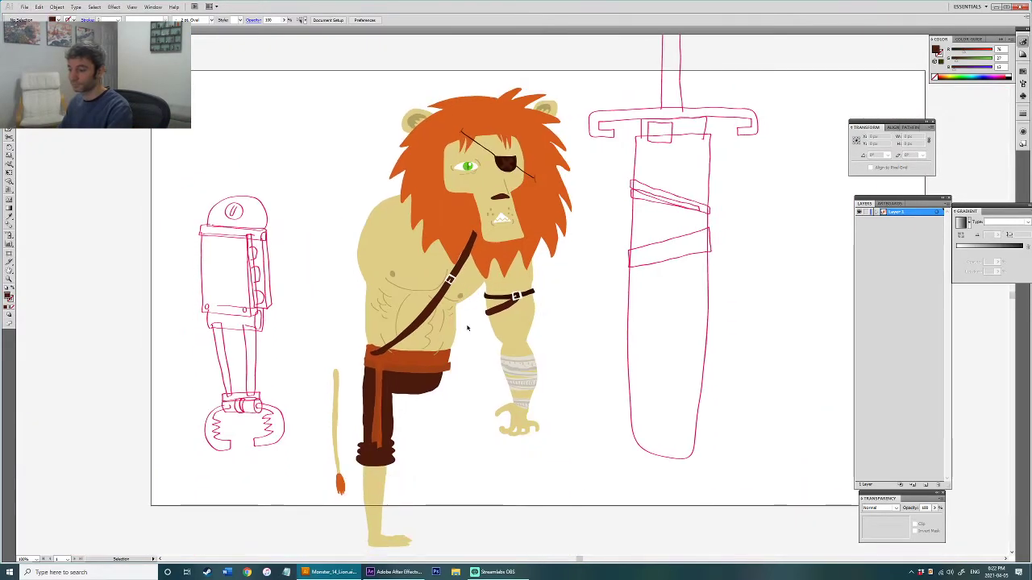
# Step: Paint thin contour curves across the top of the large shoulder beside the mane
pyautogui.scroll(2, 464, 348)
pyautogui.moveTo(402, 276); pyautogui.dragTo(427, 422)
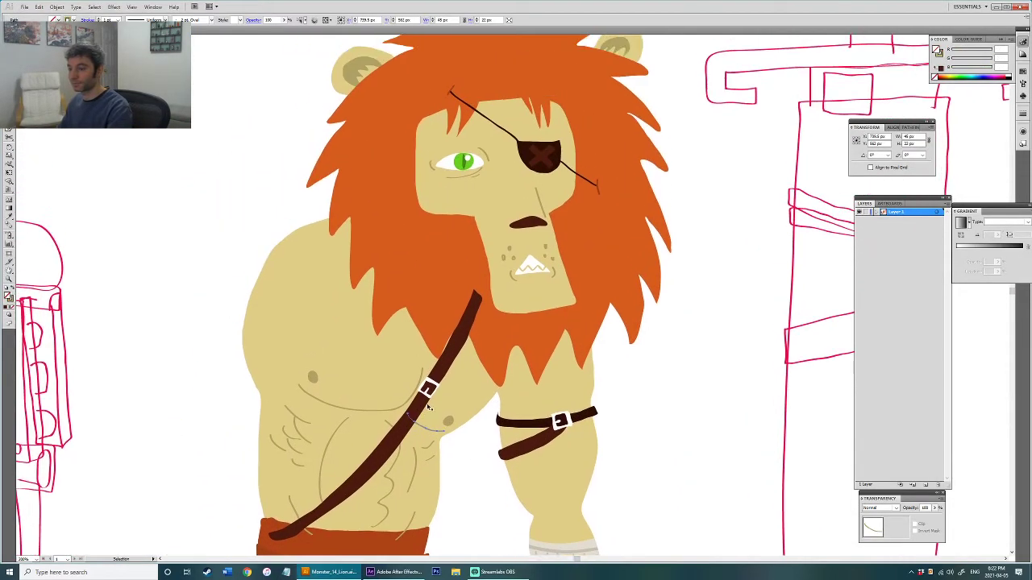
pyautogui.moveTo(465, 260); pyautogui.dragTo(538, 308)
pyautogui.moveTo(376, 300); pyautogui.dragTo(453, 295)
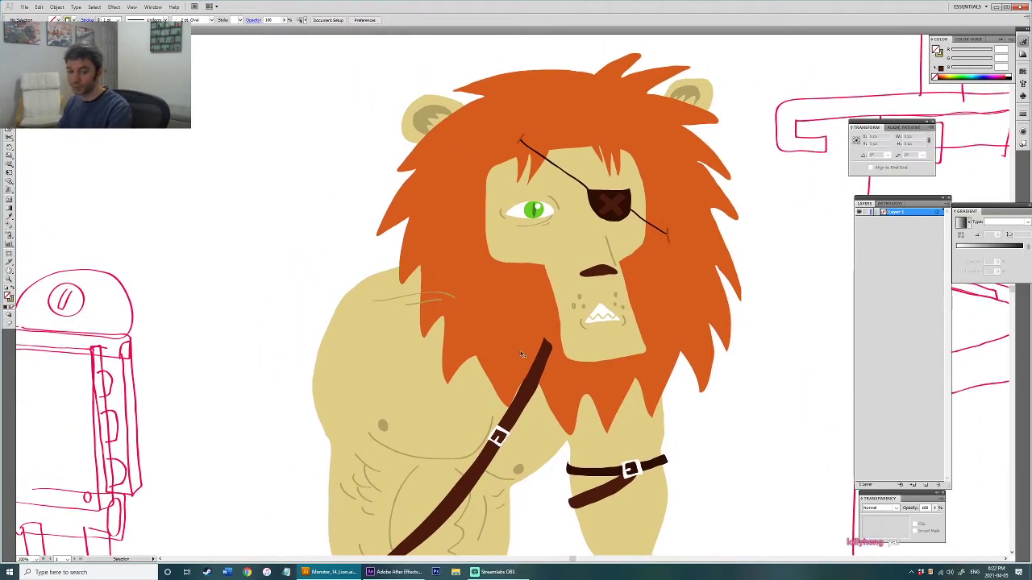
pyautogui.moveTo(634, 458); pyautogui.dragTo(464, 272)
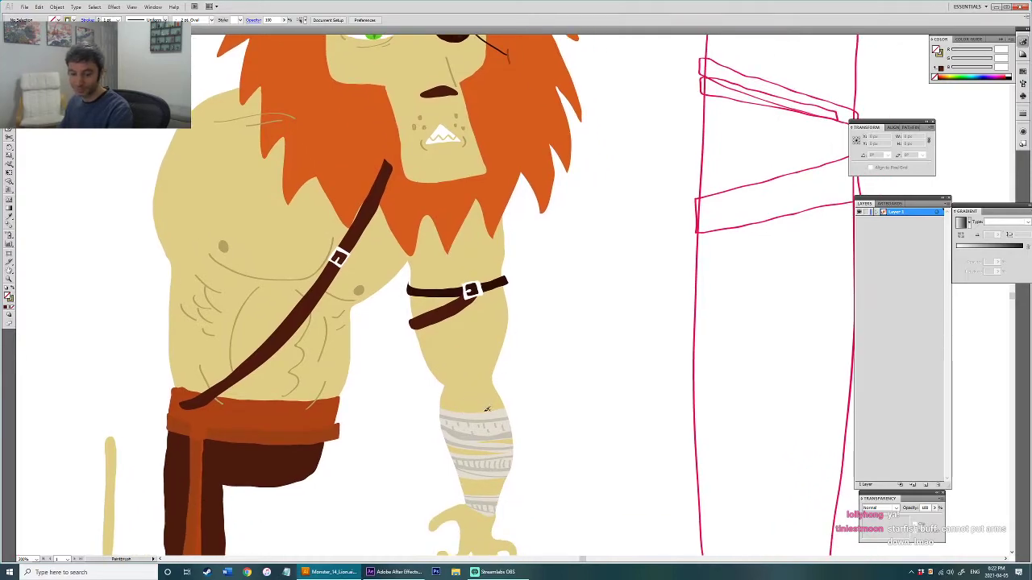
pyautogui.moveTo(486, 409); pyautogui.dragTo(471, 411)
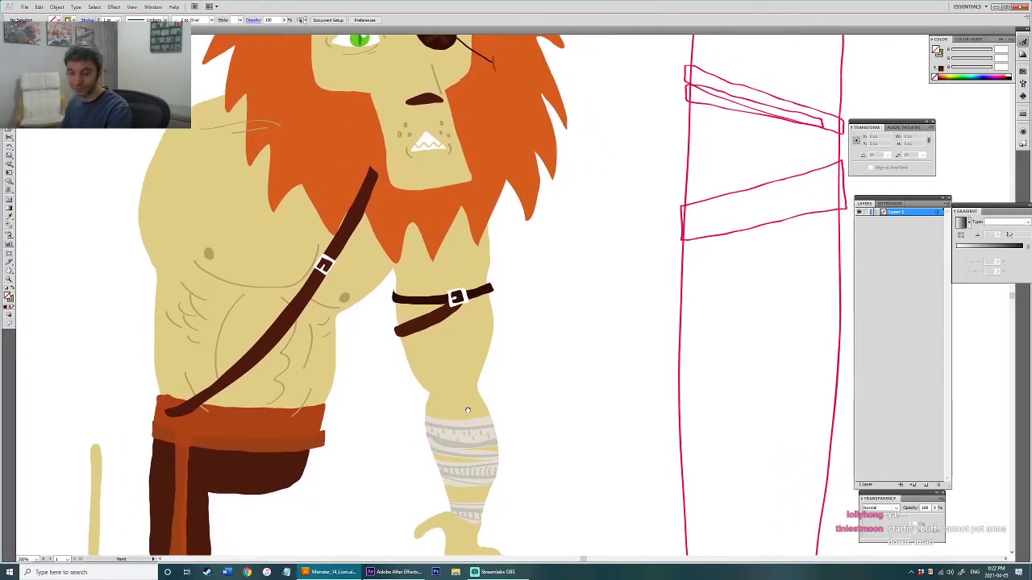
pyautogui.moveTo(461, 385); pyautogui.dragTo(428, 415)
pyautogui.scroll(1, 463, 402)
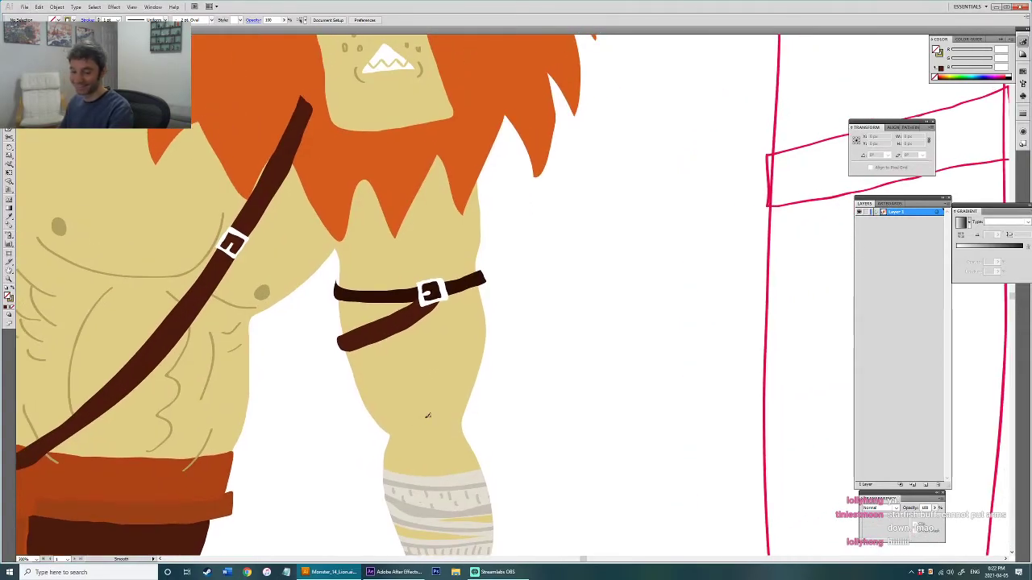
# Step: Paint thin contour lines at the elbow and along both sides of the strapped upper arm
pyautogui.moveTo(431, 423)
pyautogui.mouseDown()
pyautogui.moveTo(449, 423)
pyautogui.moveTo(425, 459)
pyautogui.moveTo(429, 445)
pyautogui.mouseUp()
pyautogui.press('space')
pyautogui.moveTo(397, 330); pyautogui.dragTo(418, 441)
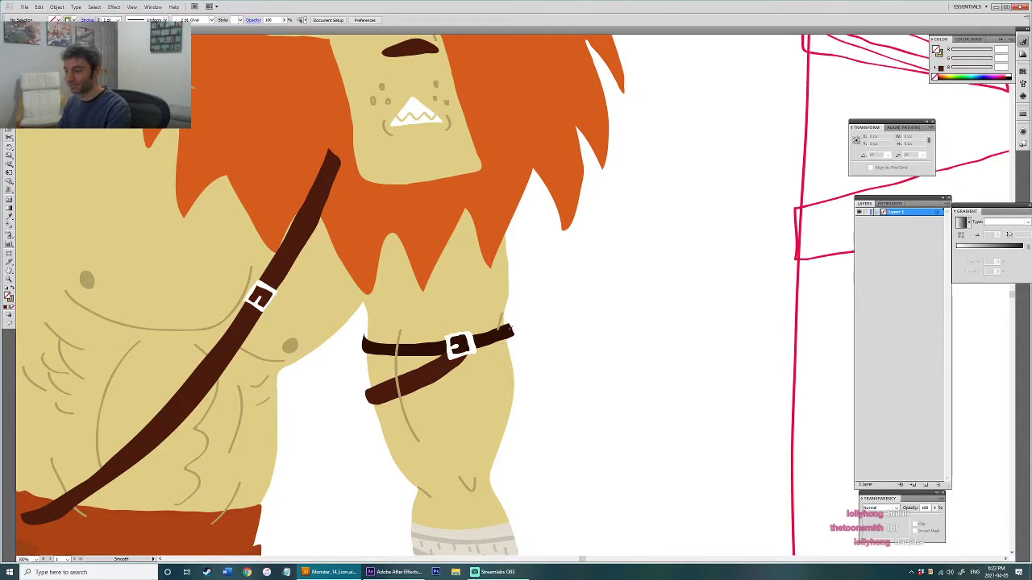
pyautogui.moveTo(503, 320); pyautogui.dragTo(489, 356)
pyautogui.moveTo(453, 324); pyautogui.dragTo(473, 373)
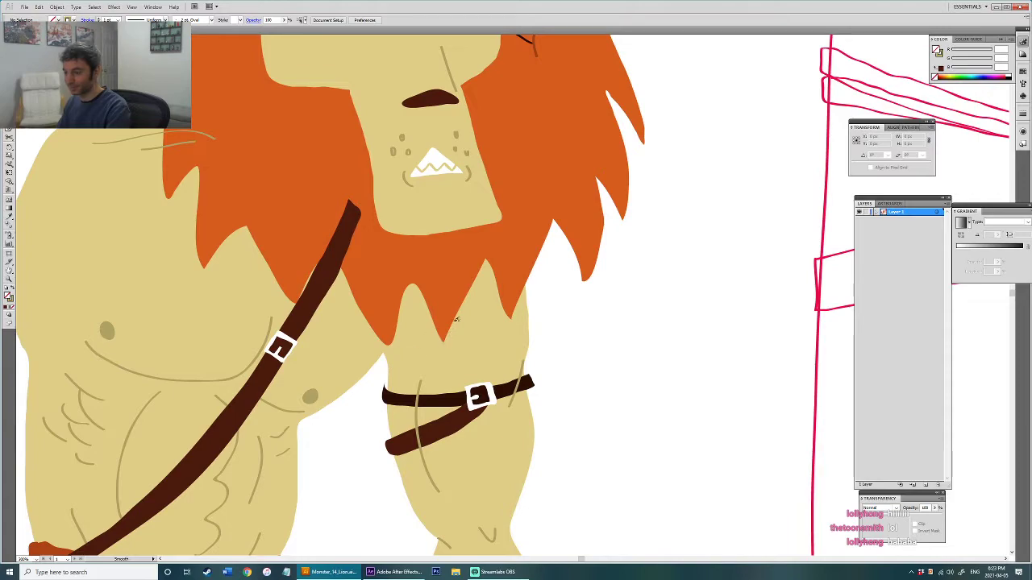
# Step: Paint a long contour line down the bandaged forearm from just below the elbow
pyautogui.scroll(-5, 464, 376)
pyautogui.moveTo(437, 397); pyautogui.dragTo(457, 477)
pyautogui.scroll(-3, 458, 418)
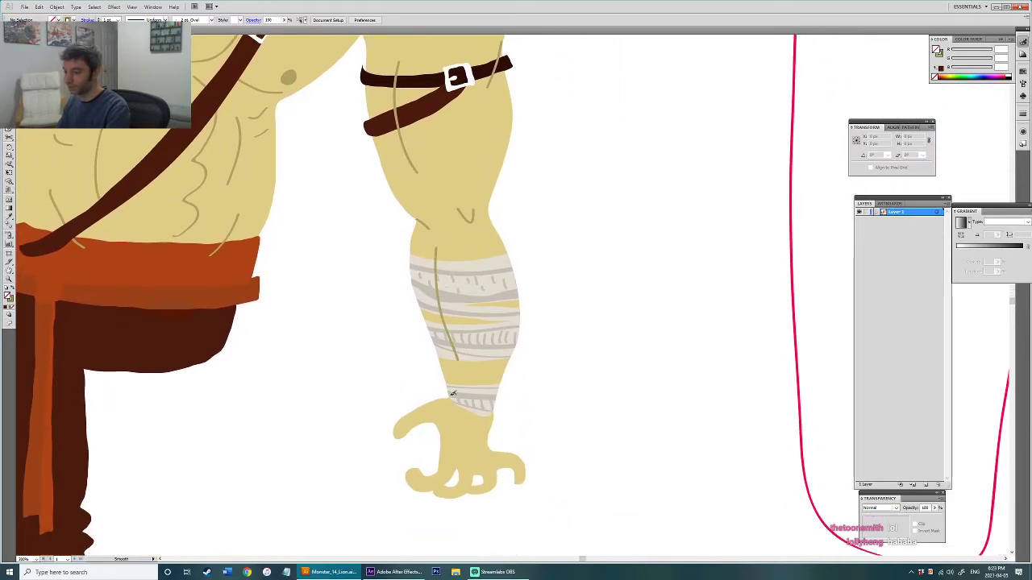
# Step: Paint fingernail outlines and small joint creases on the thumb and the neighbouring finger of the clawed hand
pyautogui.scroll(3, 453, 393)
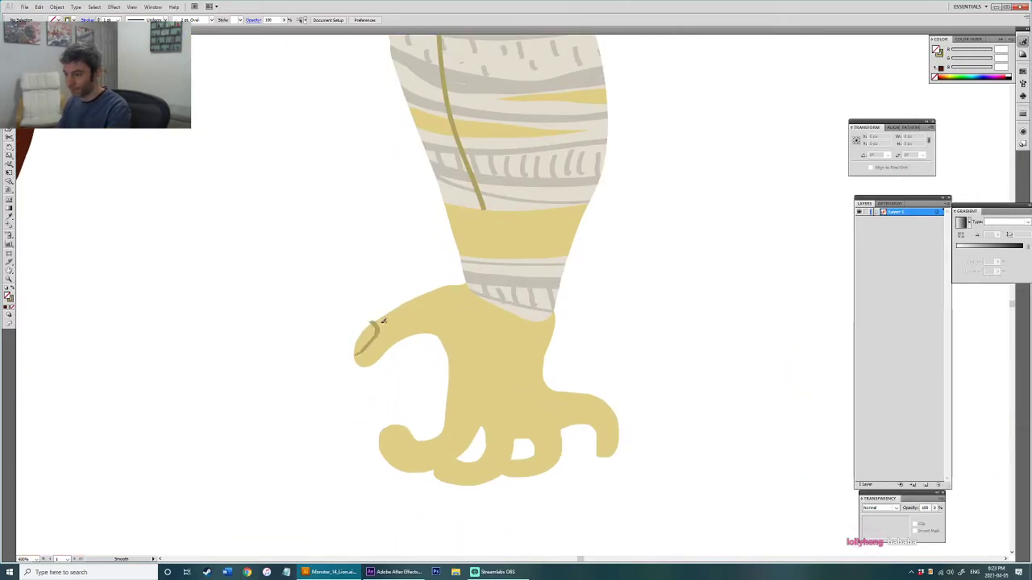
pyautogui.moveTo(360, 355); pyautogui.dragTo(370, 325)
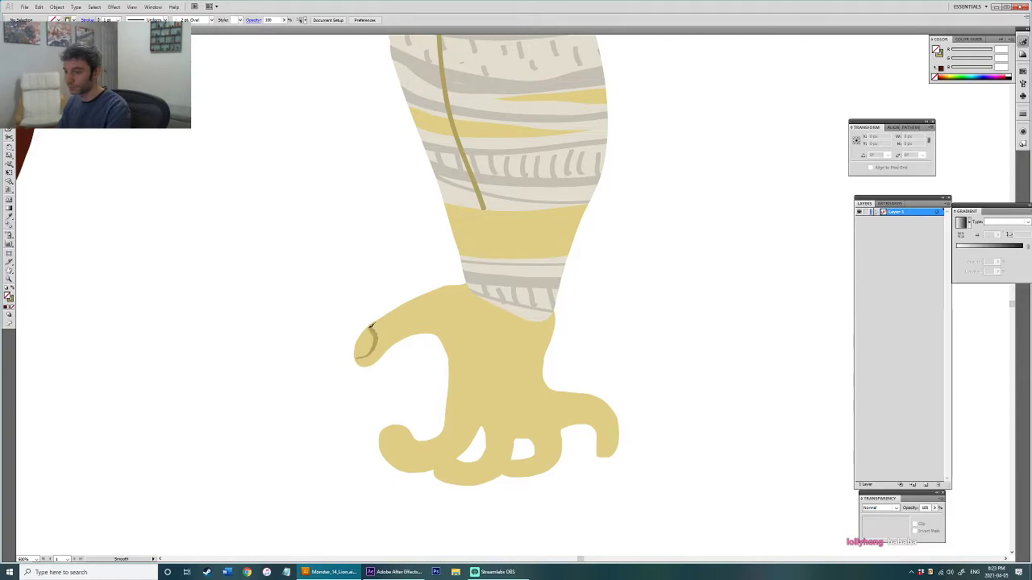
pyautogui.hotkey('ctrl', 'z')
pyautogui.moveTo(358, 360); pyautogui.dragTo(372, 324)
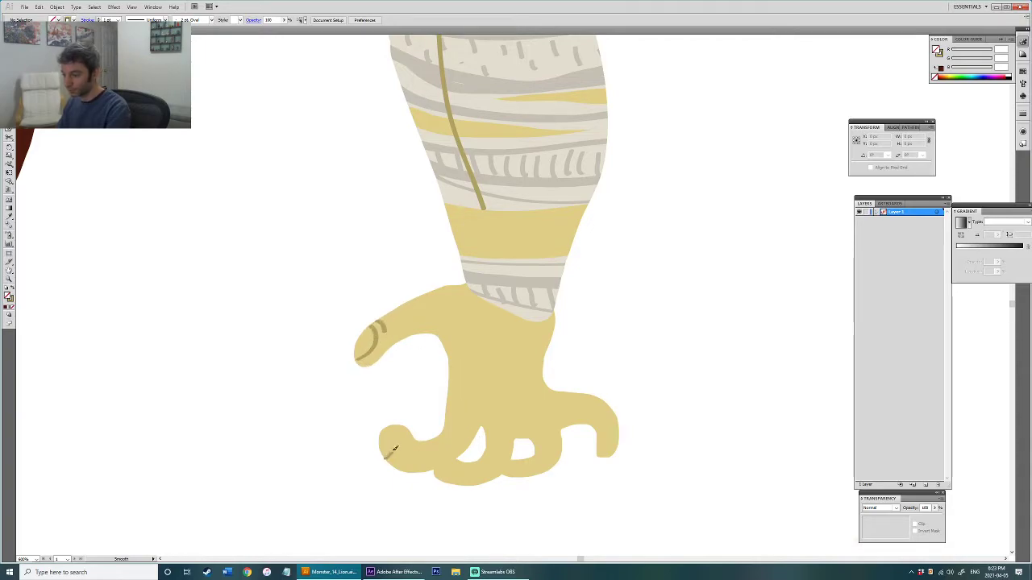
pyautogui.moveTo(389, 462); pyautogui.dragTo(398, 452)
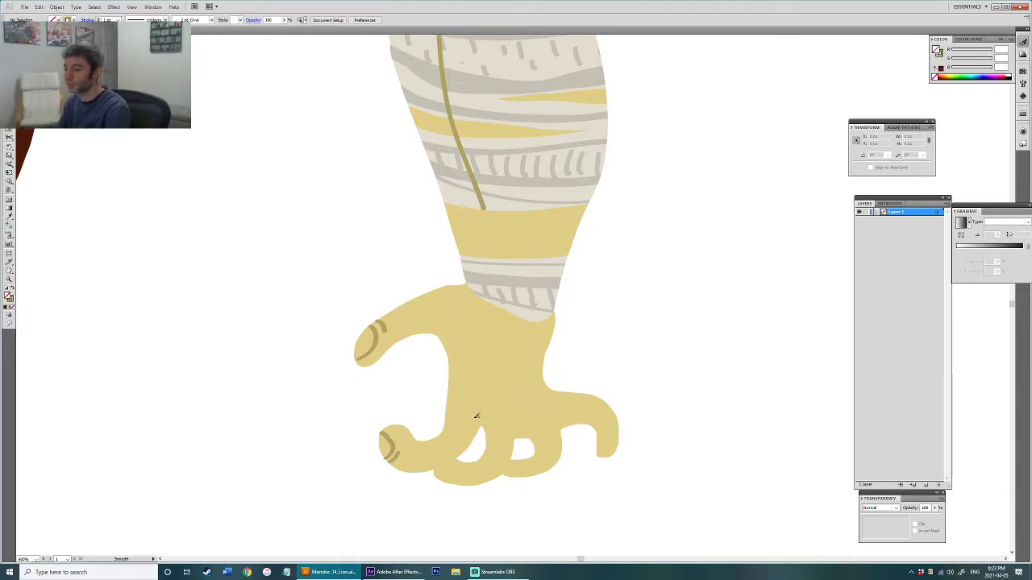
# Step: Paint three hooked tendon lines across the back of the hand and nail marks on the remaining fingers
pyautogui.moveTo(482, 421)
pyautogui.mouseDown()
pyautogui.moveTo(485, 389)
pyautogui.moveTo(481, 351)
pyautogui.mouseUp()
pyautogui.moveTo(528, 415); pyautogui.dragTo(507, 351)
pyautogui.moveTo(547, 406); pyautogui.dragTo(528, 362)
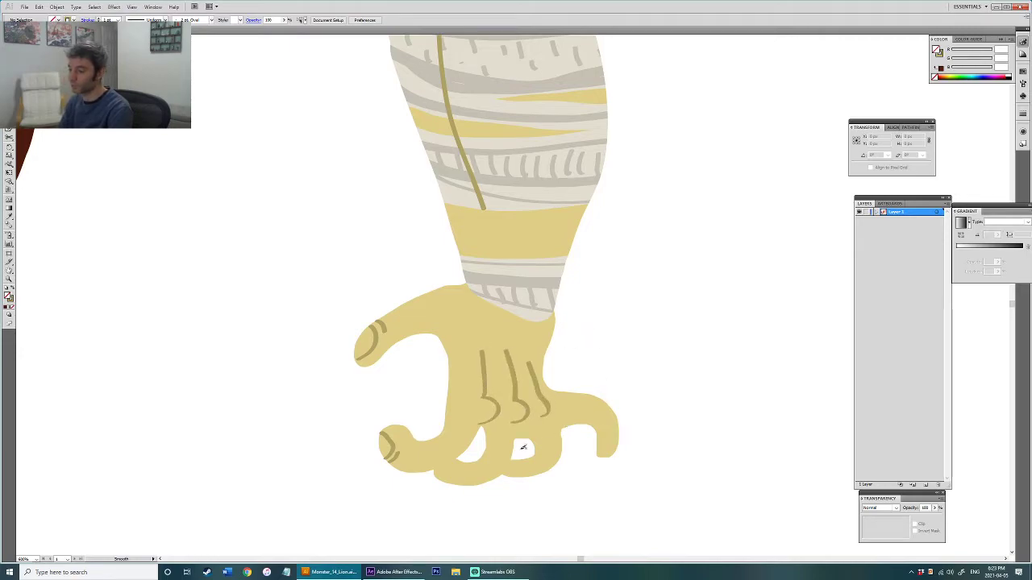
pyautogui.moveTo(604, 456)
pyautogui.mouseDown()
pyautogui.moveTo(616, 438)
pyautogui.moveTo(598, 429)
pyautogui.mouseUp()
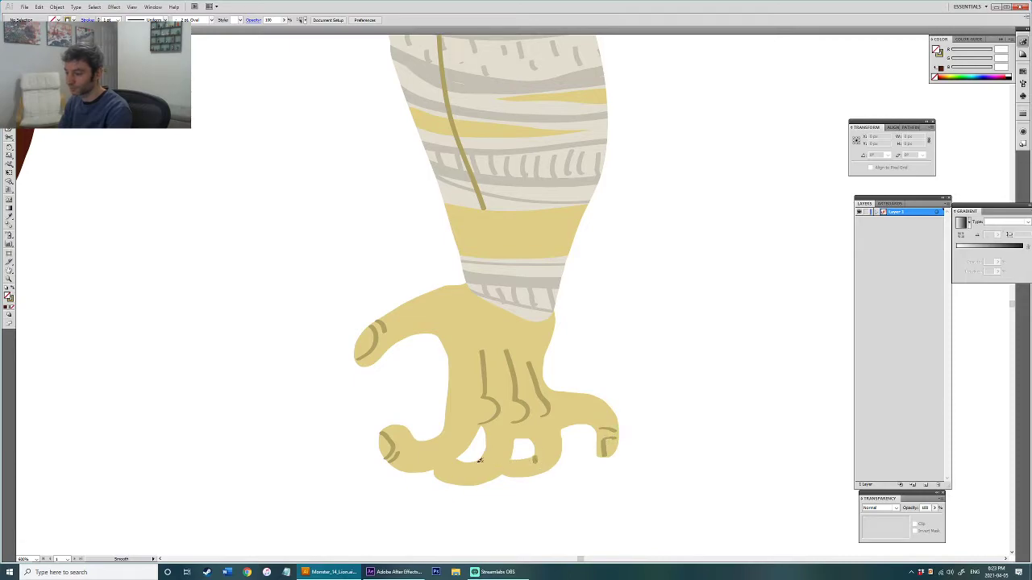
pyautogui.hotkey('ctrl', 'z')
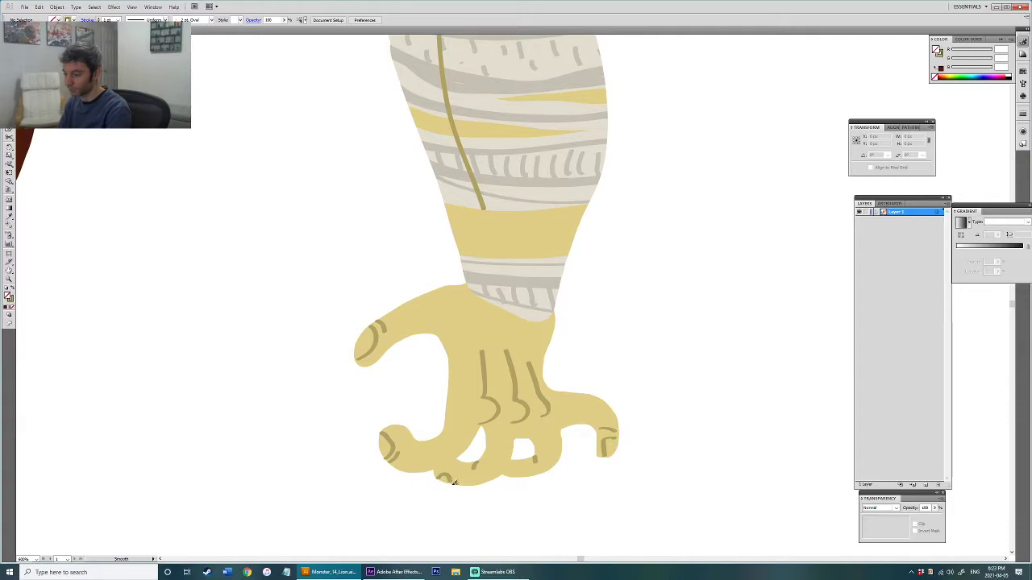
# Step: Select the hand with all its line details, group them, and deselect the group
pyautogui.scroll(-3, 539, 382)
pyautogui.moveTo(557, 383); pyautogui.dragTo(517, 404)
pyautogui.press('v')
pyautogui.moveTo(416, 469); pyautogui.dragTo(569, 394)
pyautogui.hotkey('ctrl', 'g')
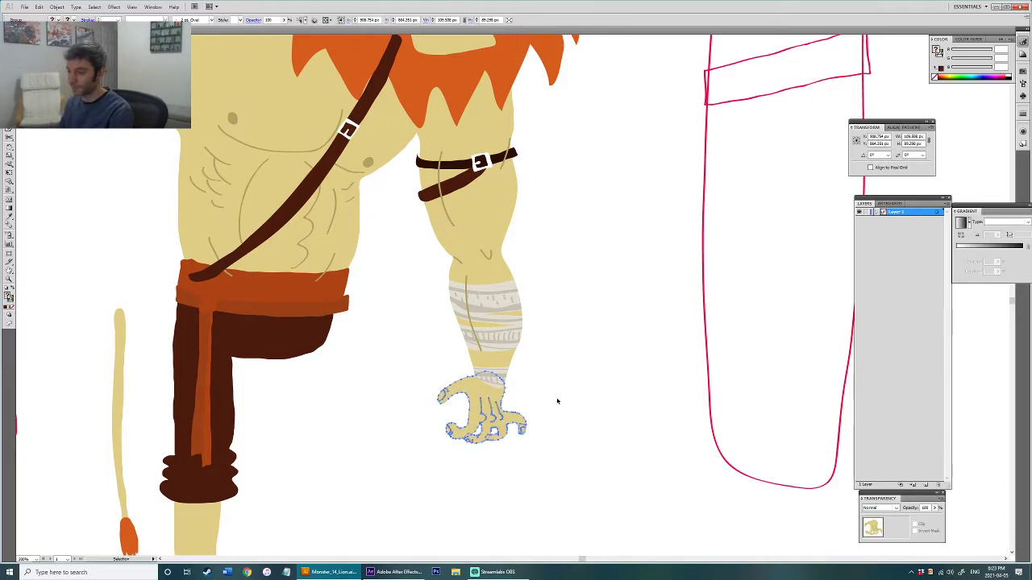
pyautogui.click(556, 403)
# Step: Send the forearm's contour line behind the bandages and deselect it
pyautogui.scroll(-2, 537, 368)
pyautogui.scroll(2, 506, 371)
pyautogui.click(524, 379)
pyautogui.press('a')
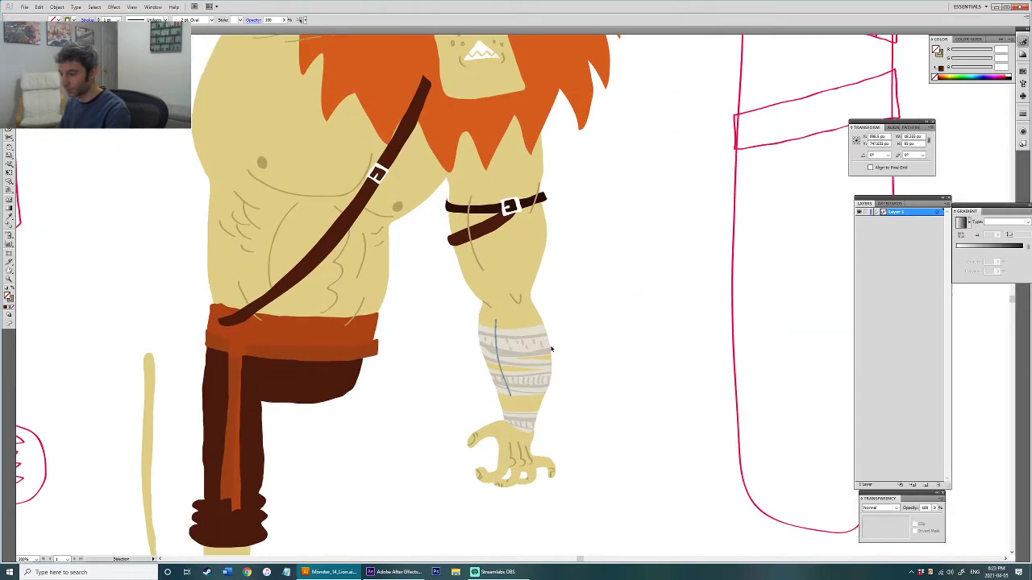
pyautogui.click(601, 342)
# Step: Send both upper-arm contour lines behind the buckled arm straps and deselect them
pyautogui.moveTo(589, 368); pyautogui.dragTo(544, 382)
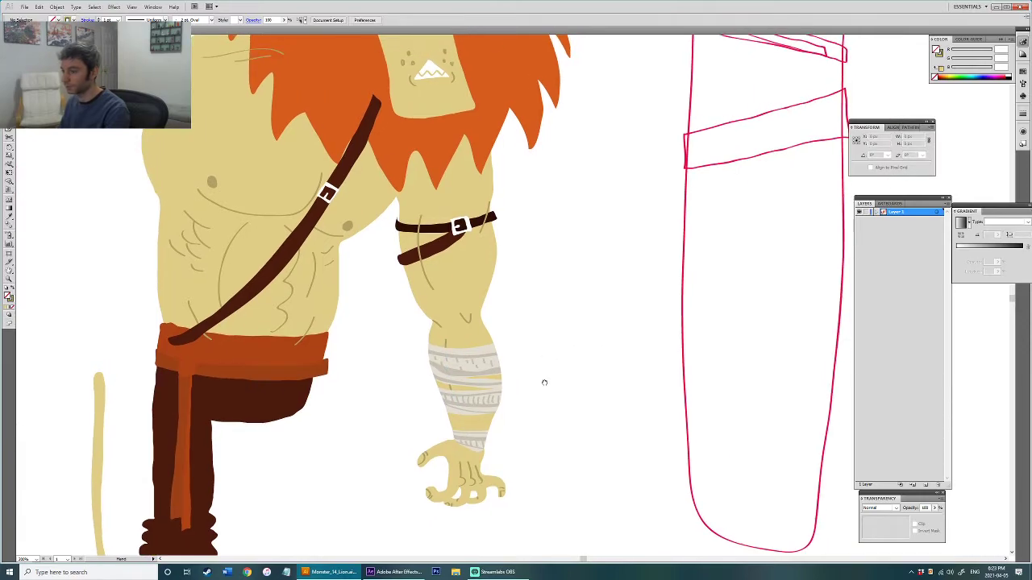
pyautogui.moveTo(463, 300); pyautogui.dragTo(476, 346)
pyautogui.click(433, 311)
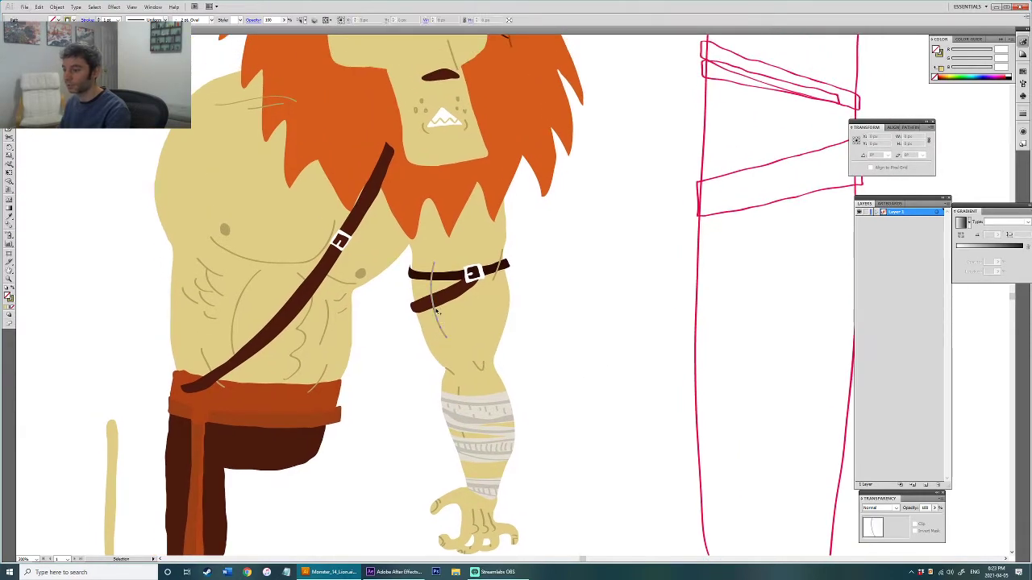
pyautogui.keyDown('shift'); pyautogui.click(496, 274); pyautogui.keyUp('shift')
pyautogui.hotkey('ctrl', 'x')
pyautogui.hotkey('ctrl', 'b')
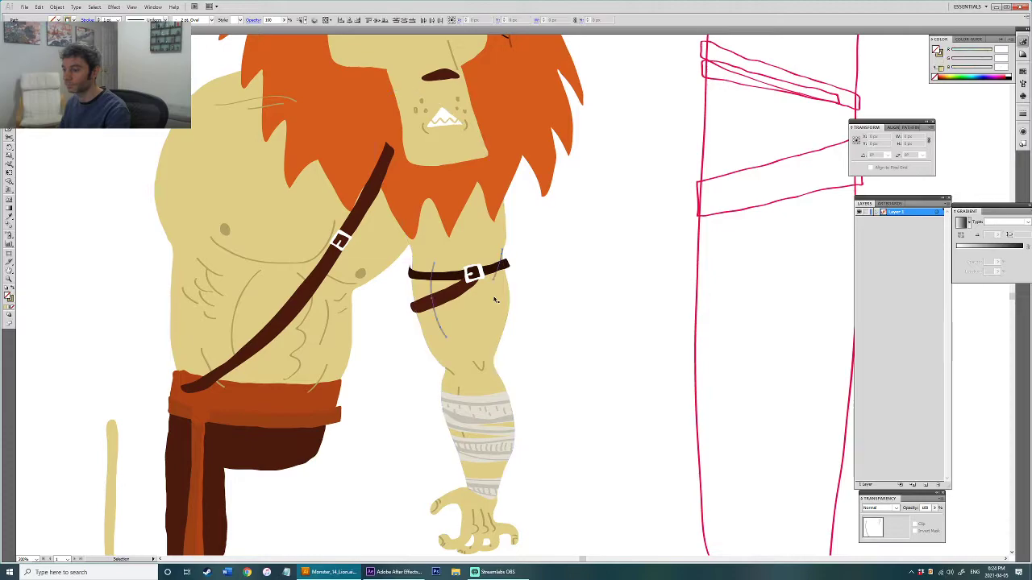
pyautogui.click(562, 341)
pyautogui.scroll(-2, 563, 341)
pyautogui.moveTo(567, 333); pyautogui.dragTo(552, 303)
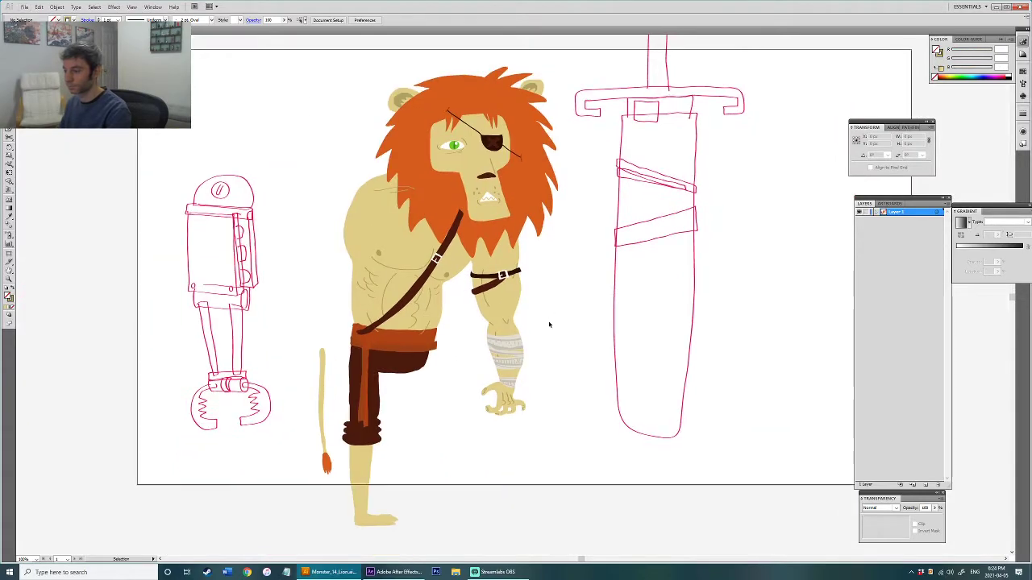
# Step: Try to bring the lion's bandaged arm in front of the mane and the rest of the body
pyautogui.click(501, 410)
pyautogui.moveTo(472, 413); pyautogui.dragTo(560, 265)
pyautogui.keyDown('shift'); pyautogui.click(512, 393); pyautogui.keyUp('shift')
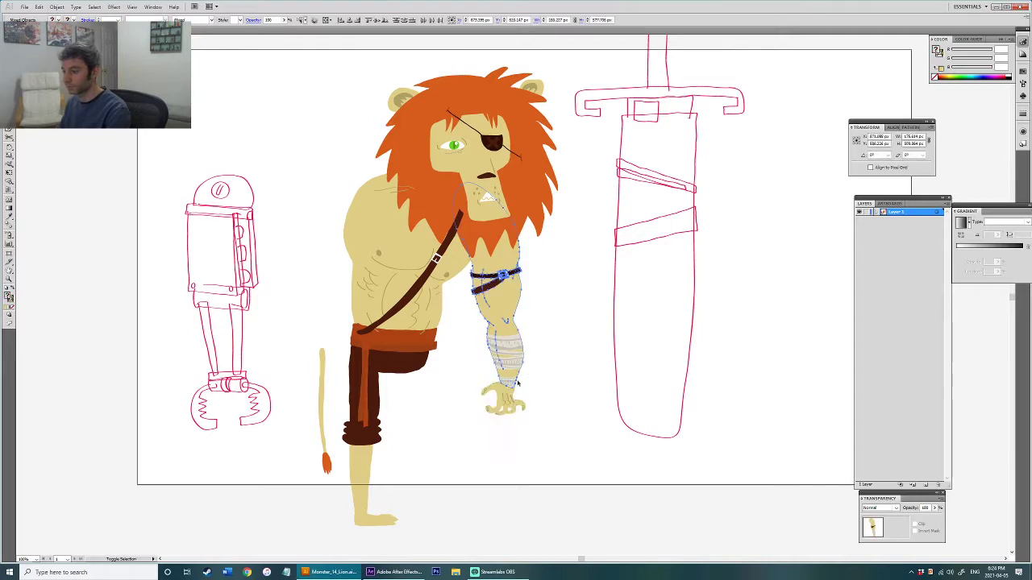
pyautogui.moveTo(512, 354); pyautogui.dragTo(643, 329)
pyautogui.hotkey('ctrl', 'z')
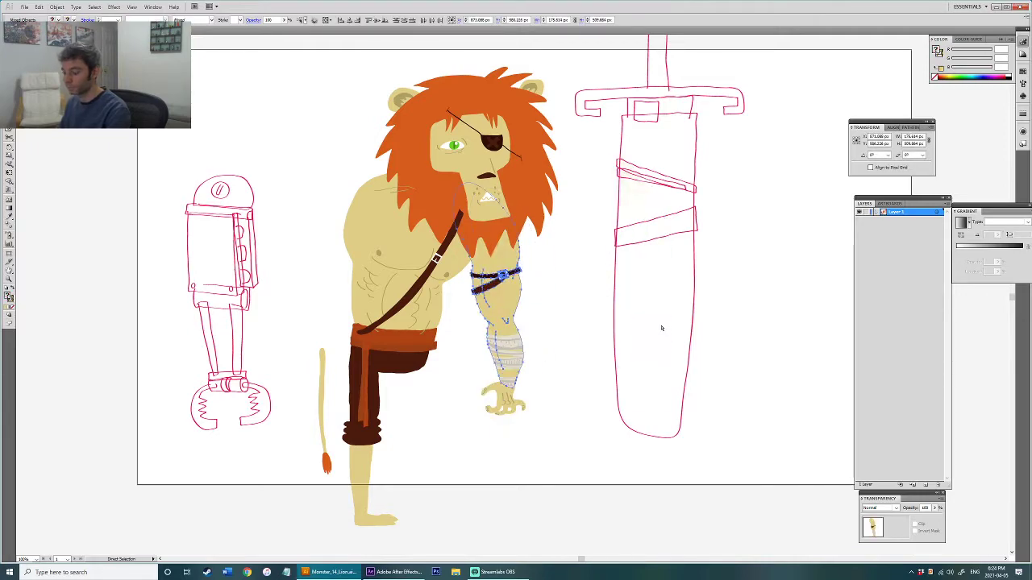
pyautogui.hotkey('ctrl', 'shift', ']')
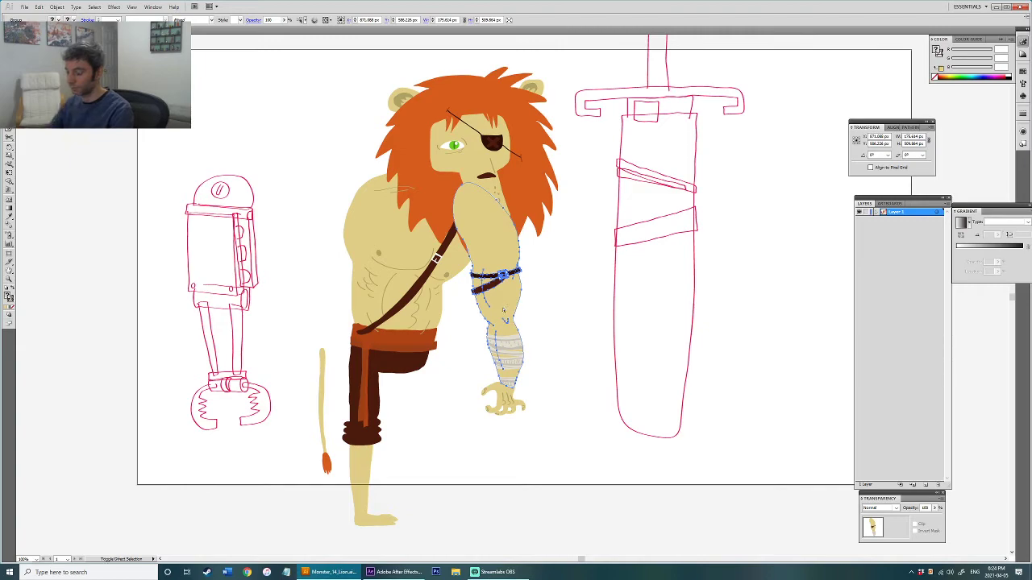
pyautogui.hotkey('ctrl', 'z')
pyautogui.click(572, 342)
pyautogui.moveTo(568, 327); pyautogui.dragTo(588, 359)
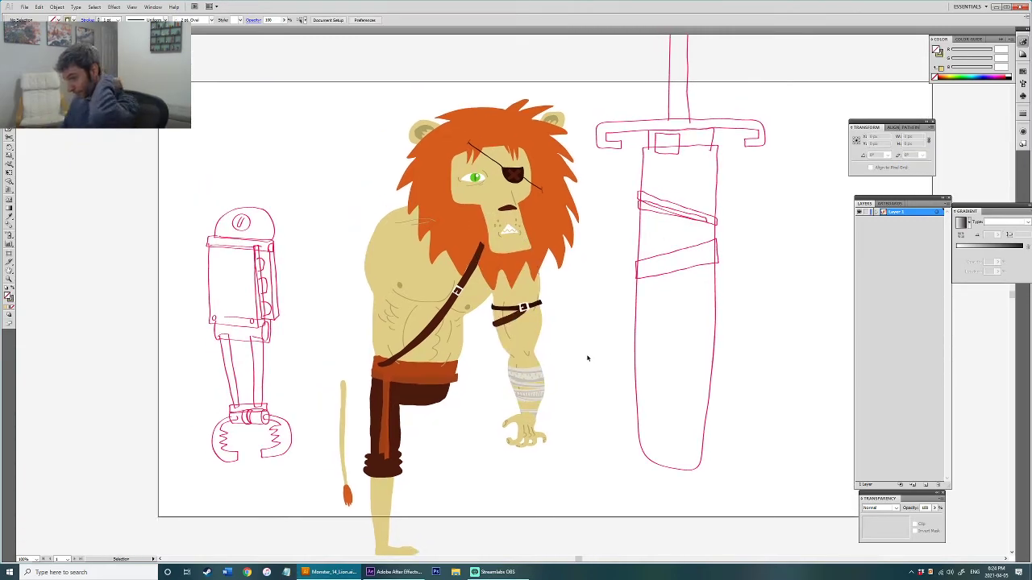
# Step: Draw thin abdominal muscle lines on the lion's belly around the diagonal chest strap
pyautogui.click(435, 346)
pyautogui.scroll(2, 432, 344)
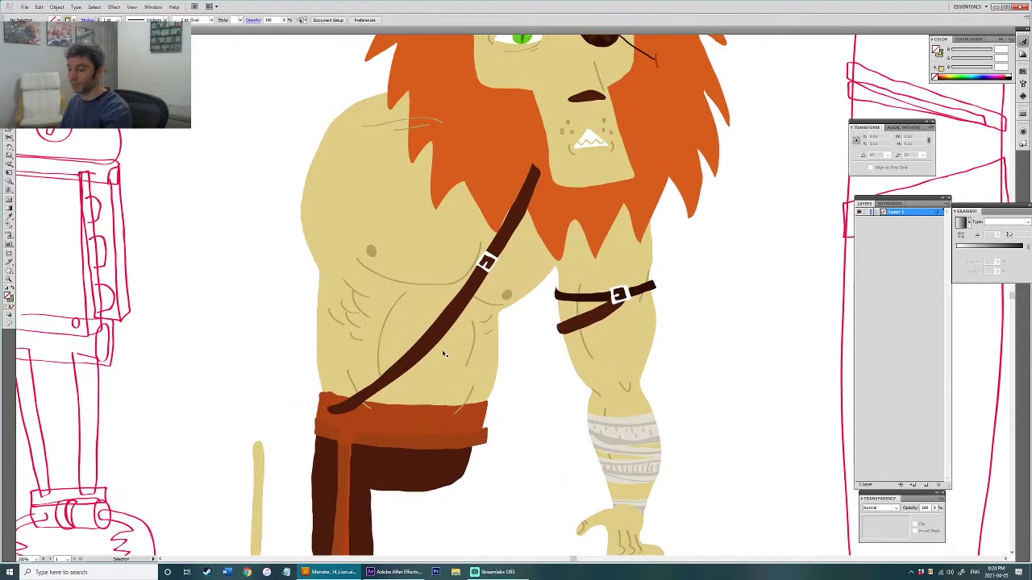
pyautogui.moveTo(442, 301); pyautogui.dragTo(429, 397)
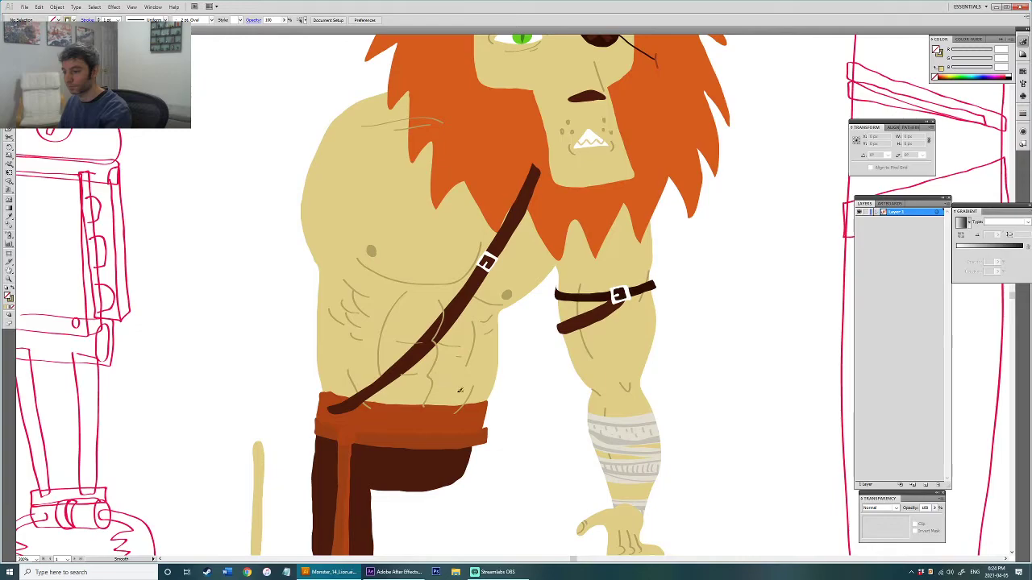
pyautogui.moveTo(464, 382); pyautogui.dragTo(486, 405)
pyautogui.hotkey('ctrl', 'z')
pyautogui.hotkey('ctrl', 'z')
pyautogui.hotkey('ctrl', 'shift', 'z')
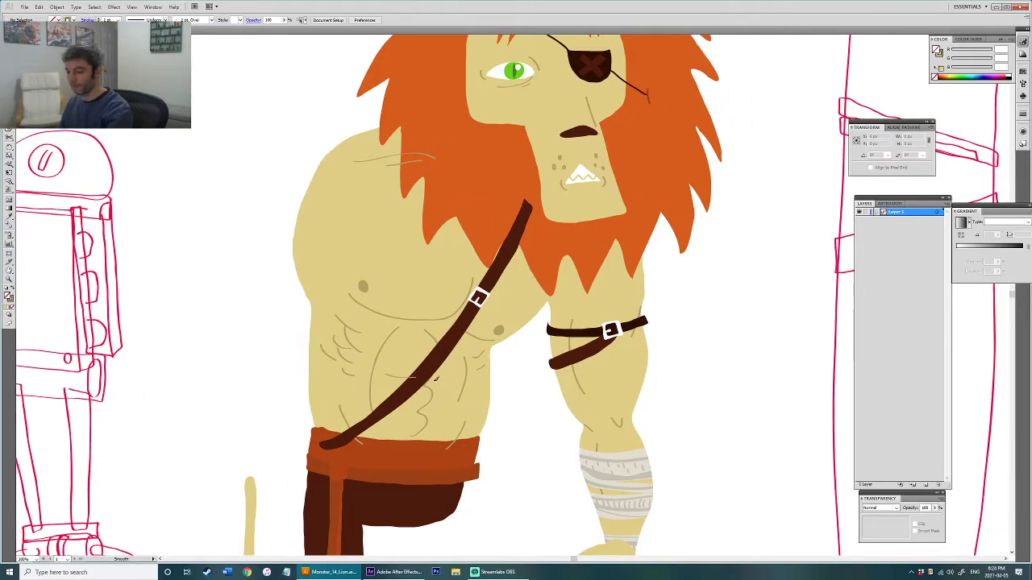
# Step: Draw a long scar line with short cross stitches running from the forehead across the eye patch to the cheek
pyautogui.moveTo(486, 407); pyautogui.dragTo(514, 472)
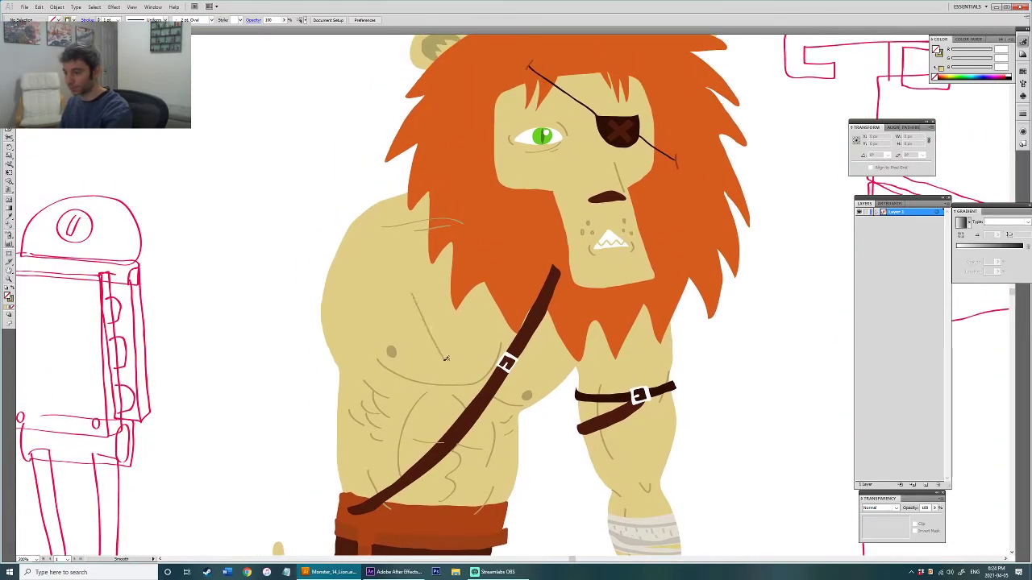
pyautogui.moveTo(487, 292); pyautogui.dragTo(409, 388)
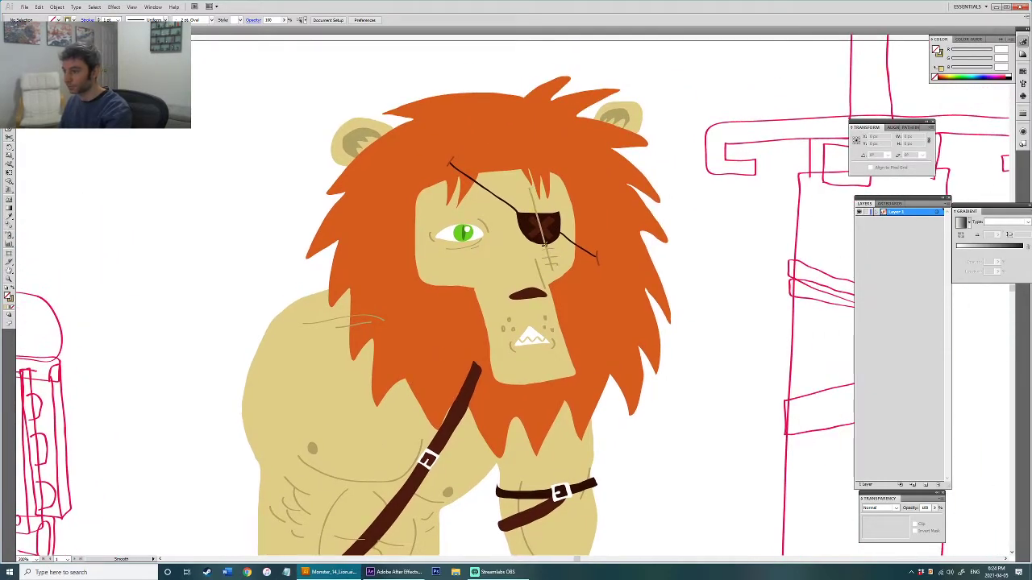
pyautogui.click(554, 265)
# Step: Recolor all the scar and stitch strokes on the face to a browner tan with a hue of 33
pyautogui.click(553, 260)
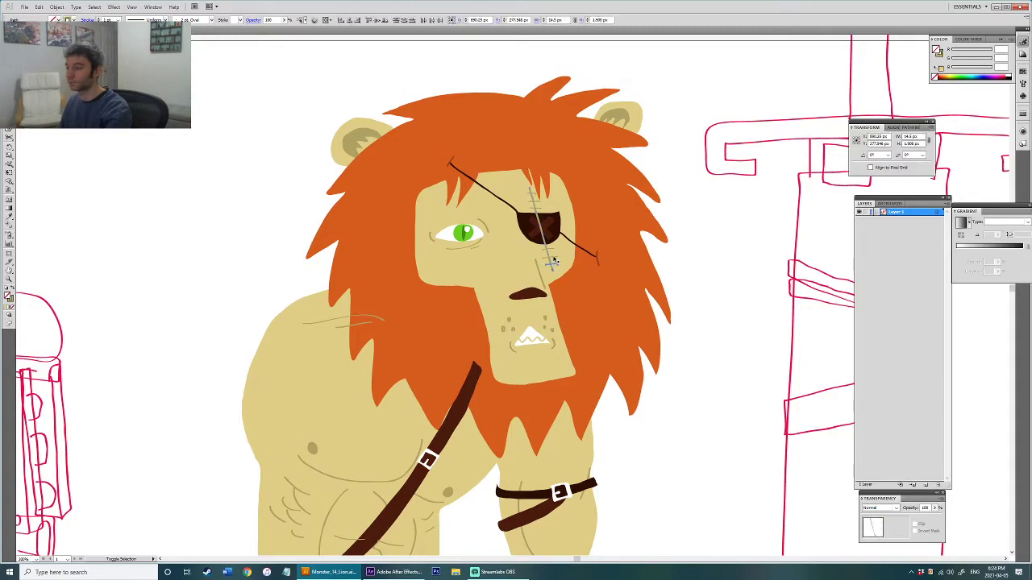
pyautogui.keyDown('shift'); pyautogui.click(534, 193); pyautogui.keyUp('shift')
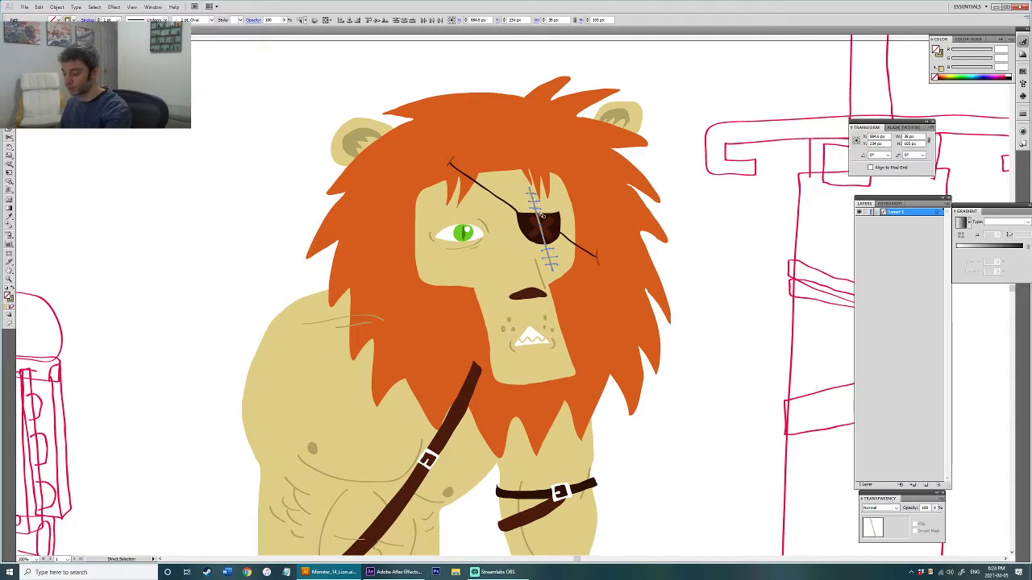
pyautogui.doubleClick(11, 299)
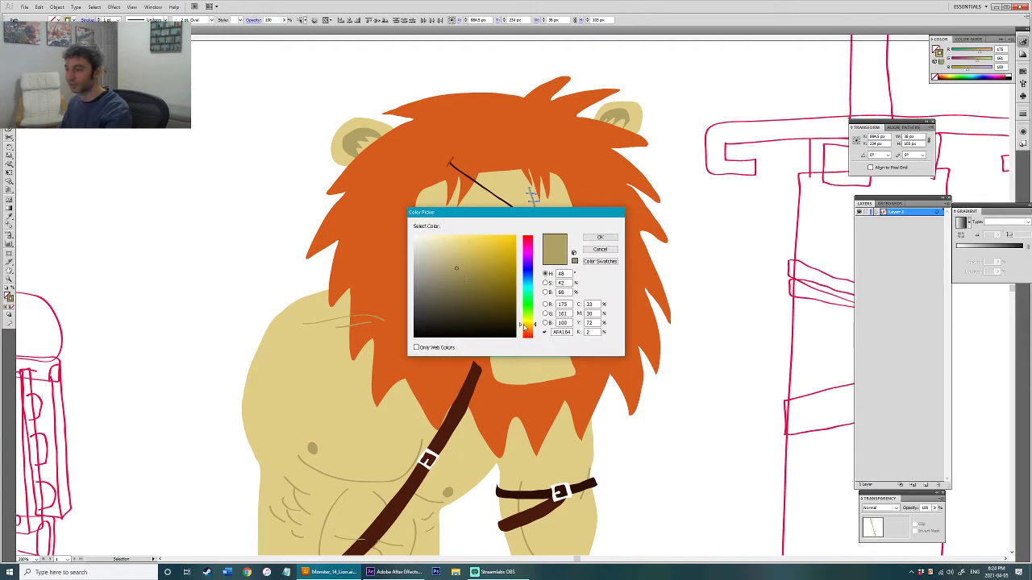
pyautogui.moveTo(523, 325); pyautogui.dragTo(524, 330)
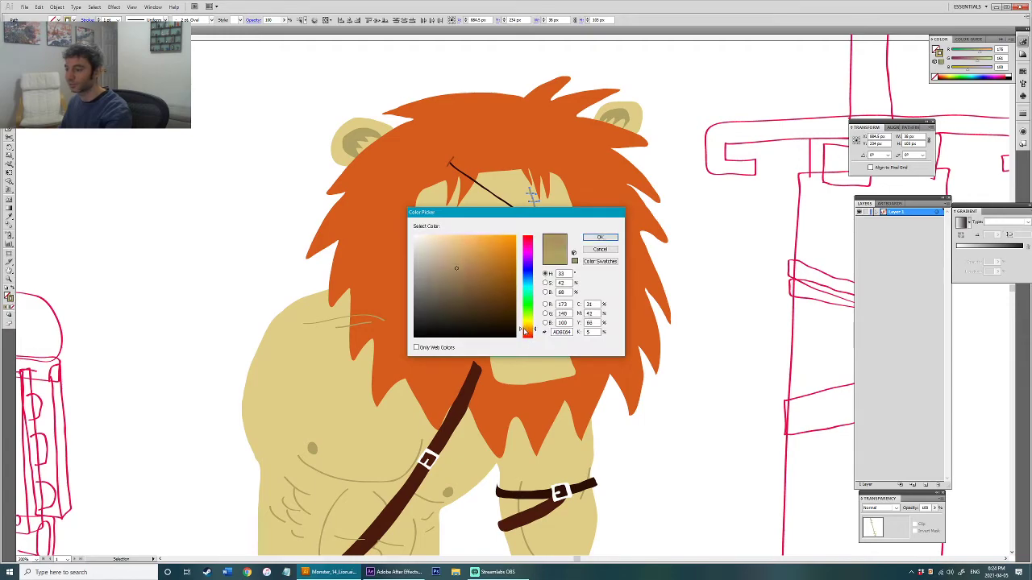
pyautogui.click(599, 237)
# Step: Cut the stitched scar and paste it directly behind the eye patch
pyautogui.hotkey('ctrl', 'x')
pyautogui.click(557, 231)
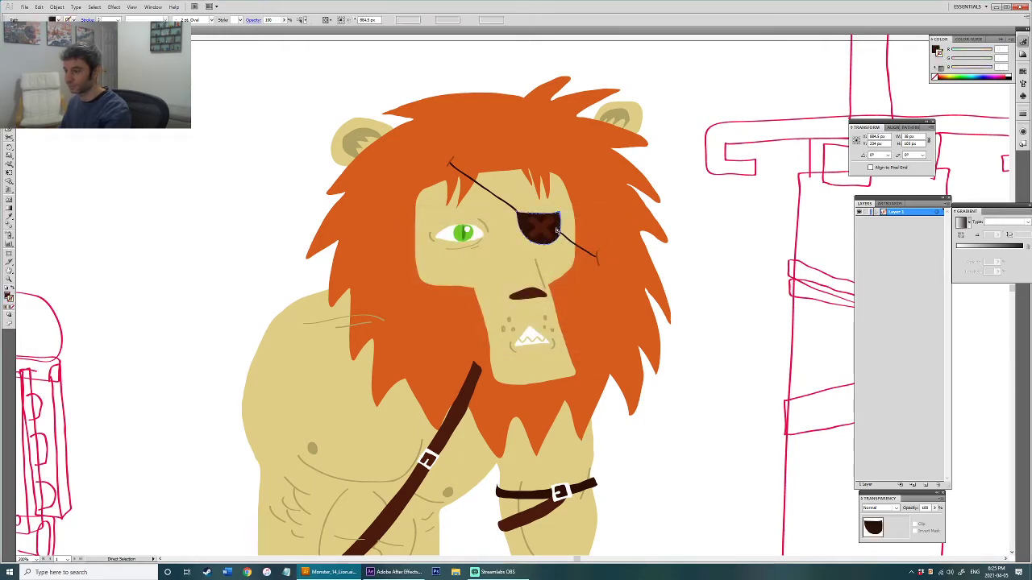
pyautogui.hotkey('ctrl', 'b')
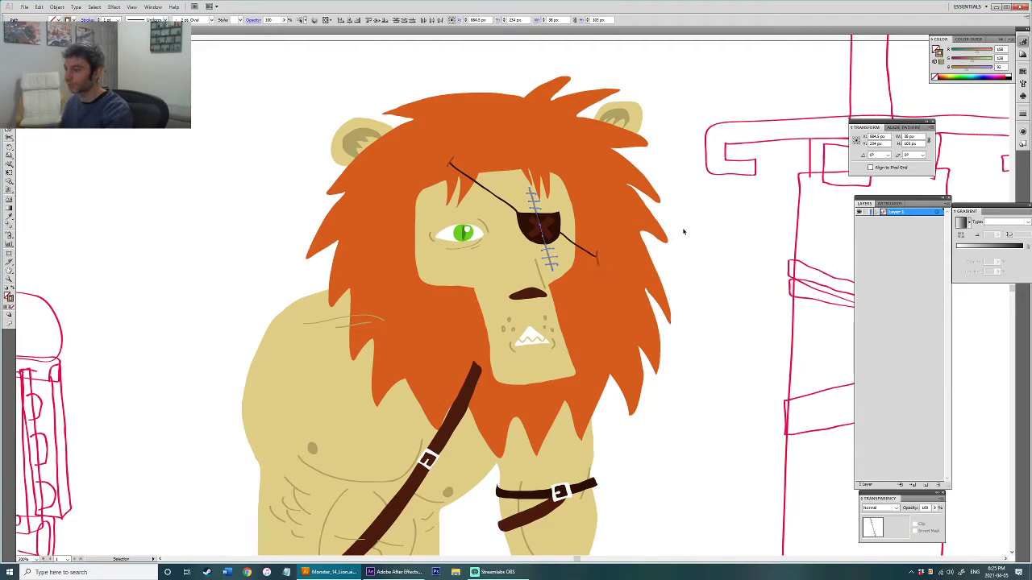
pyautogui.click(684, 232)
# Step: Sample the mane's orange and darken it to a burnt orange as the drawing color
pyautogui.moveTo(707, 247); pyautogui.dragTo(664, 244)
pyautogui.scroll(-1, 666, 247)
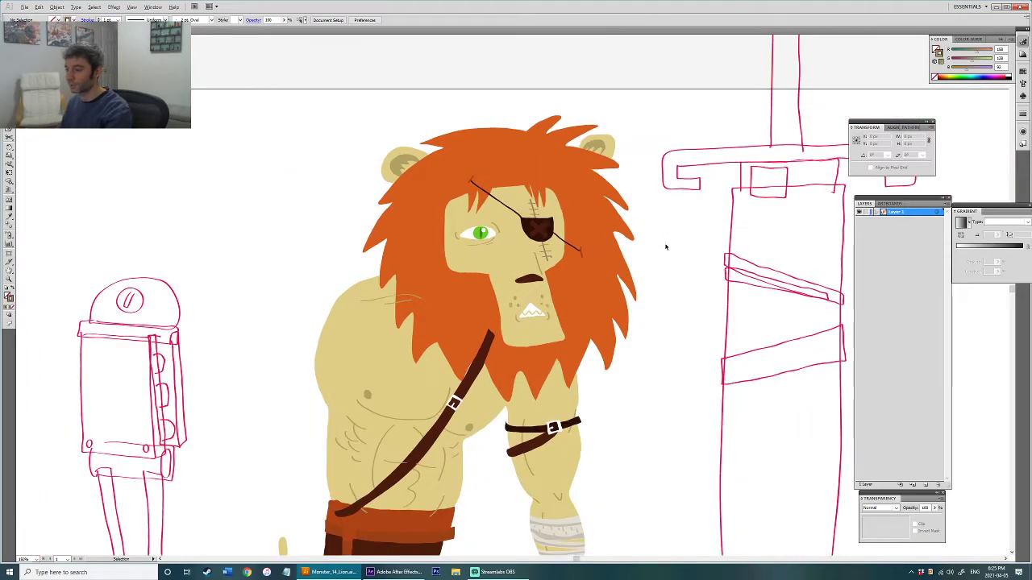
pyautogui.scroll(-1, 665, 246)
pyautogui.scroll(1, 666, 247)
pyautogui.moveTo(665, 246); pyautogui.dragTo(649, 162)
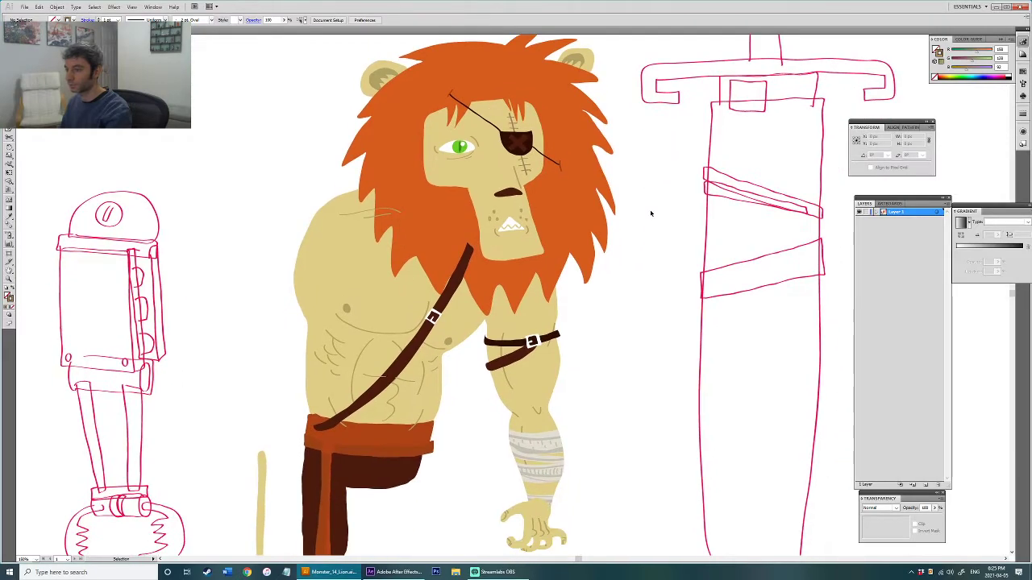
pyautogui.scroll(-1, 650, 213)
pyautogui.scroll(-1, 654, 237)
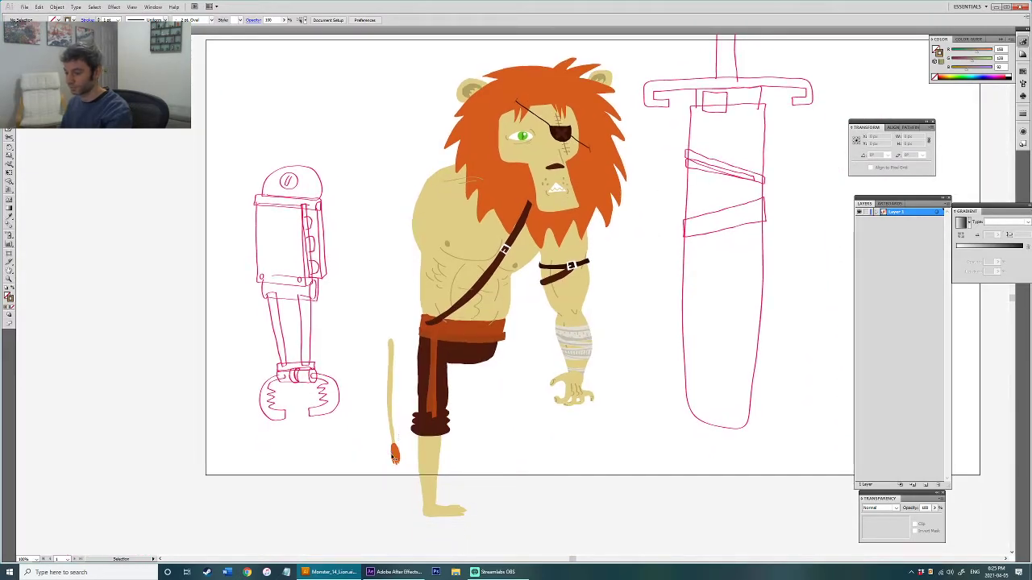
pyautogui.scroll(1, 393, 458)
pyautogui.moveTo(520, 249); pyautogui.dragTo(444, 460)
pyautogui.click(480, 279)
pyautogui.click(299, 193)
pyautogui.doubleClick(9, 298)
pyautogui.click(500, 262)
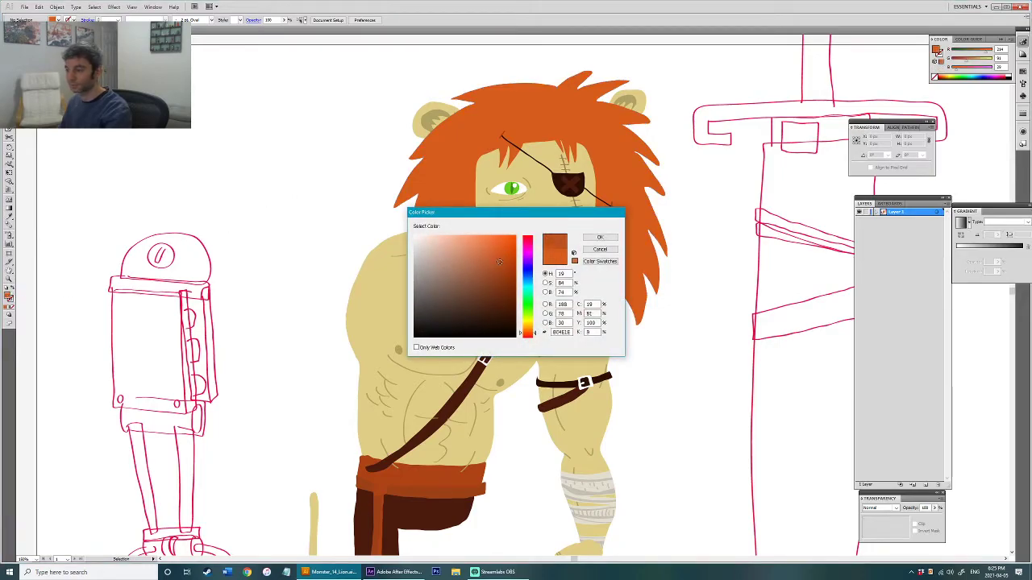
pyautogui.click(600, 249)
# Step: Draw short burnt-orange hair strokes with a 2 pt stroke all over the mane, from the cheeks and chin to the crown
pyautogui.scroll(3, 482, 264)
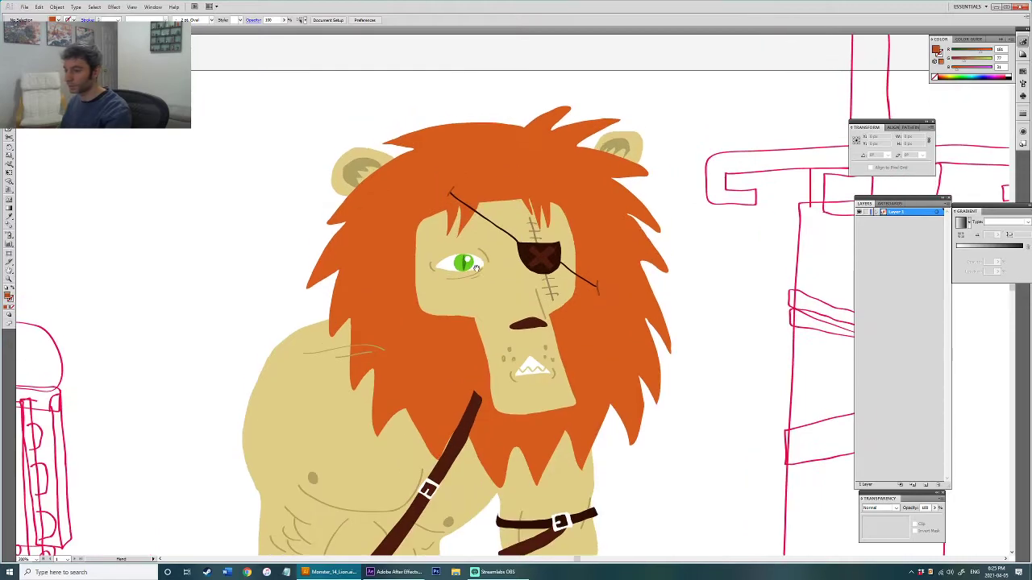
pyautogui.moveTo(360, 239); pyautogui.dragTo(354, 234)
pyautogui.click(118, 20)
pyautogui.click(113, 50)
pyautogui.press('s')
pyautogui.moveTo(363, 266); pyautogui.dragTo(361, 280)
pyautogui.moveTo(375, 246); pyautogui.dragTo(375, 268)
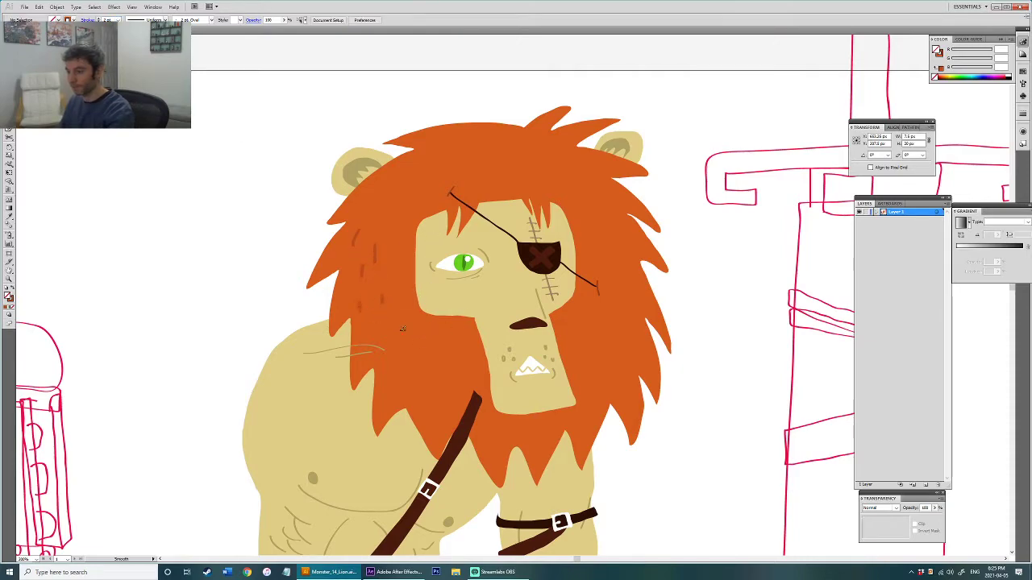
pyautogui.moveTo(475, 368); pyautogui.dragTo(480, 384)
pyautogui.moveTo(490, 425)
pyautogui.mouseDown()
pyautogui.moveTo(499, 442)
pyautogui.moveTo(532, 441)
pyautogui.mouseUp()
pyautogui.moveTo(553, 423); pyautogui.dragTo(555, 433)
pyautogui.moveTo(619, 364); pyautogui.dragTo(626, 380)
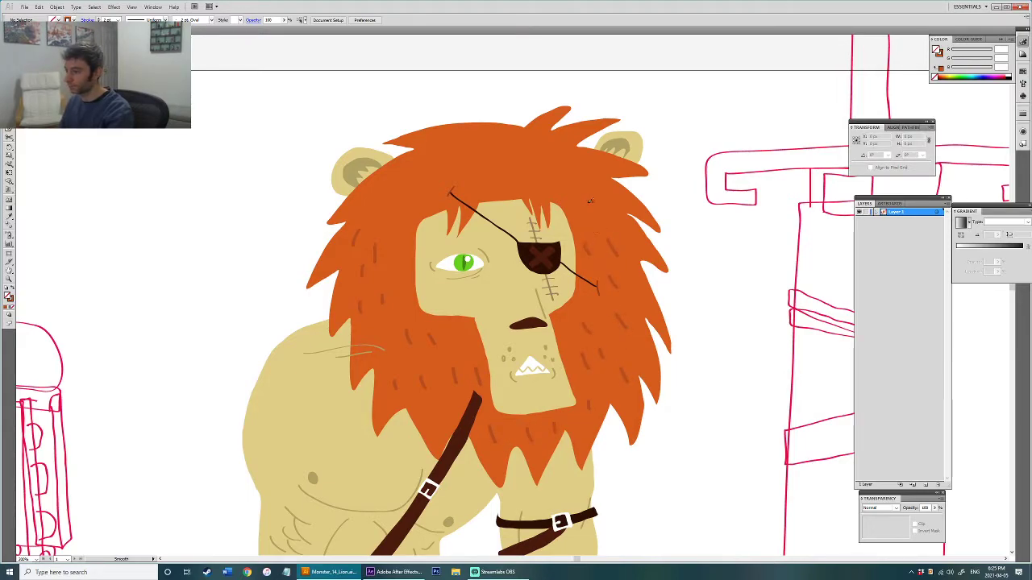
pyautogui.moveTo(558, 165); pyautogui.dragTo(577, 167)
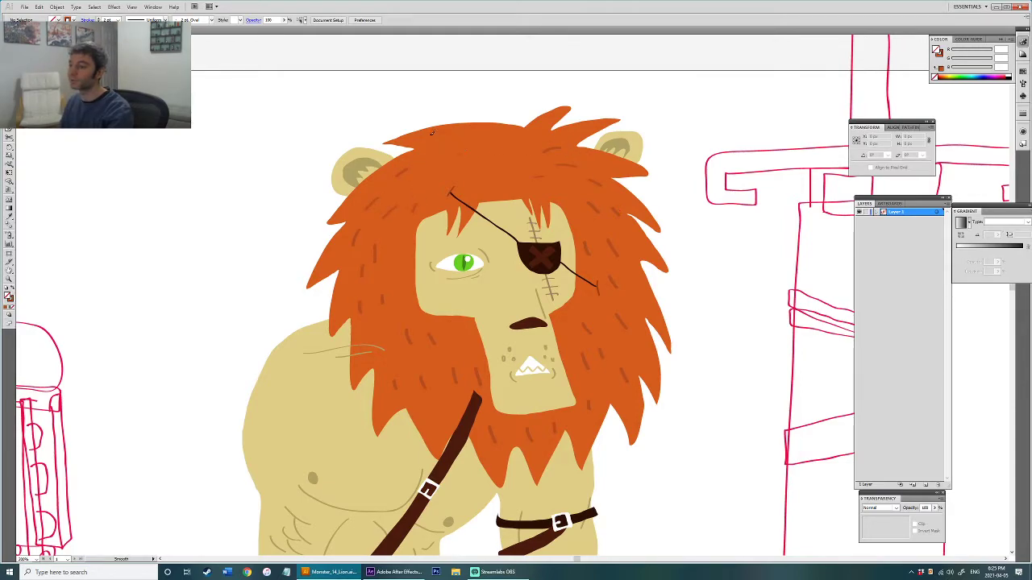
pyautogui.click(497, 149)
pyautogui.click(506, 106)
# Step: Draw loose stray hair strands sticking out along the outer edges and tips of the mane
pyautogui.press('n')
pyautogui.moveTo(324, 218); pyautogui.dragTo(339, 208)
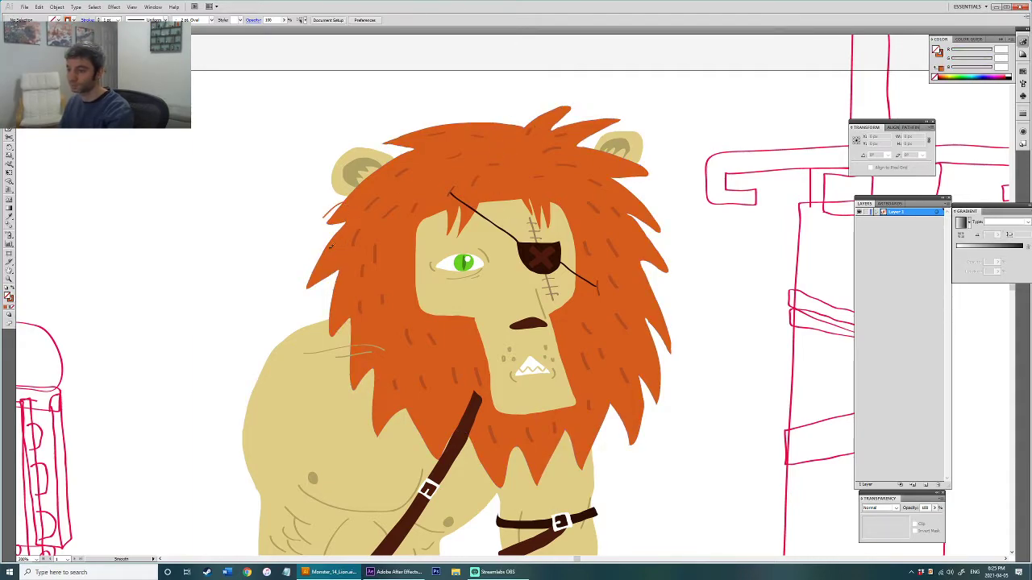
pyautogui.moveTo(328, 264)
pyautogui.mouseDown()
pyautogui.moveTo(316, 260)
pyautogui.moveTo(308, 284)
pyautogui.mouseUp()
pyautogui.hotkey('ctrl', 'z')
pyautogui.moveTo(328, 245)
pyautogui.mouseDown()
pyautogui.moveTo(316, 275)
pyautogui.moveTo(323, 259)
pyautogui.moveTo(296, 282)
pyautogui.moveTo(323, 276)
pyautogui.moveTo(314, 298)
pyautogui.moveTo(343, 300)
pyautogui.moveTo(335, 291)
pyautogui.moveTo(324, 322)
pyautogui.mouseUp()
pyautogui.hotkey('ctrl', 'z')
pyautogui.moveTo(651, 288)
pyautogui.mouseDown()
pyautogui.moveTo(679, 322)
pyautogui.moveTo(667, 317)
pyautogui.mouseUp()
pyautogui.moveTo(659, 250); pyautogui.dragTo(677, 265)
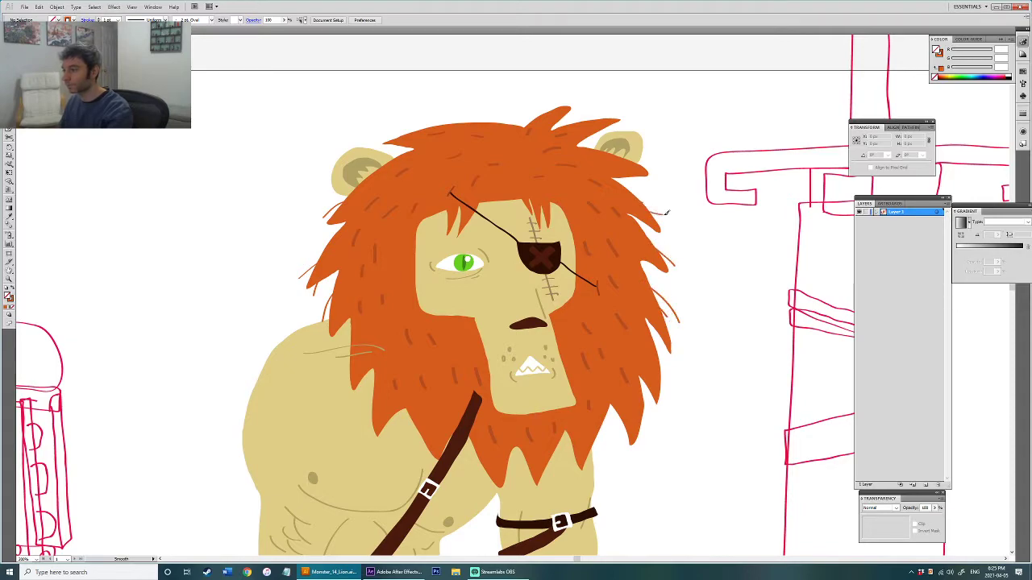
pyautogui.moveTo(640, 203); pyautogui.dragTo(669, 218)
pyautogui.moveTo(605, 101); pyautogui.dragTo(579, 121)
pyautogui.moveTo(624, 448)
pyautogui.mouseDown()
pyautogui.moveTo(641, 412)
pyautogui.moveTo(618, 423)
pyautogui.moveTo(640, 414)
pyautogui.moveTo(653, 435)
pyautogui.mouseUp()
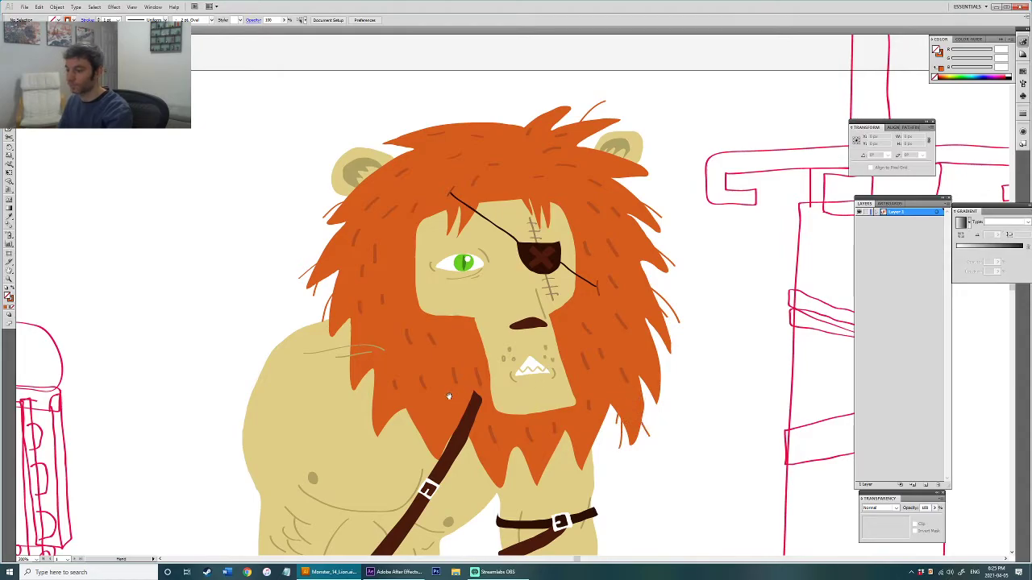
pyautogui.scroll(-1, 454, 398)
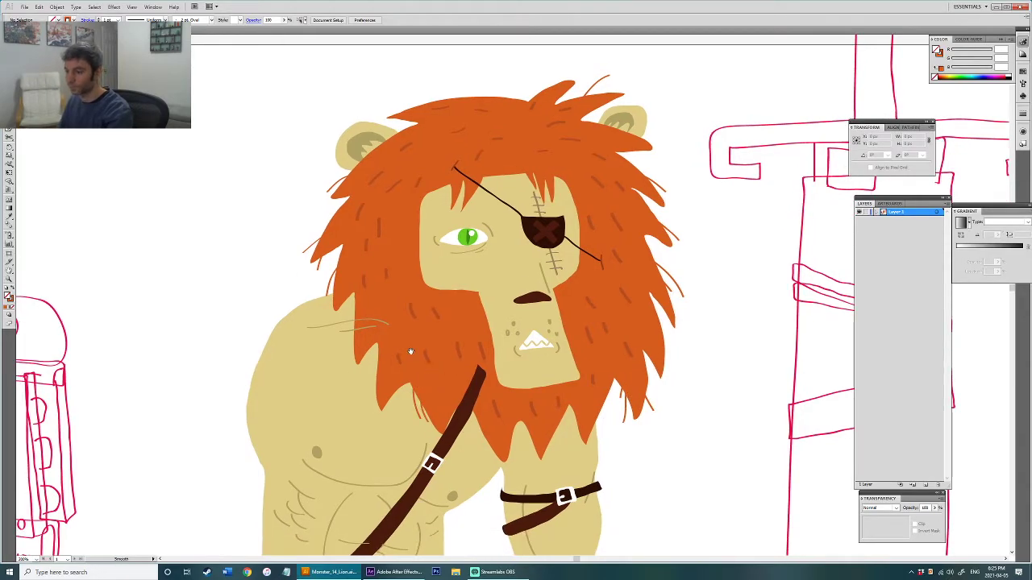
# Step: Lighten the orange stroke color and draw short highlight hair strokes across the mane between the dark ones
pyautogui.scroll(2, 410, 352)
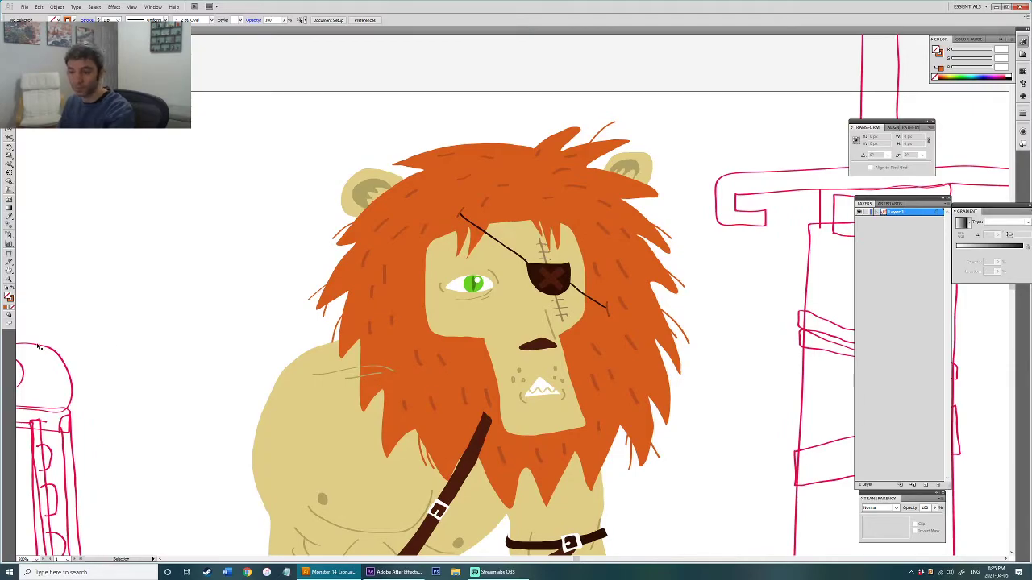
pyautogui.doubleClick(10, 299)
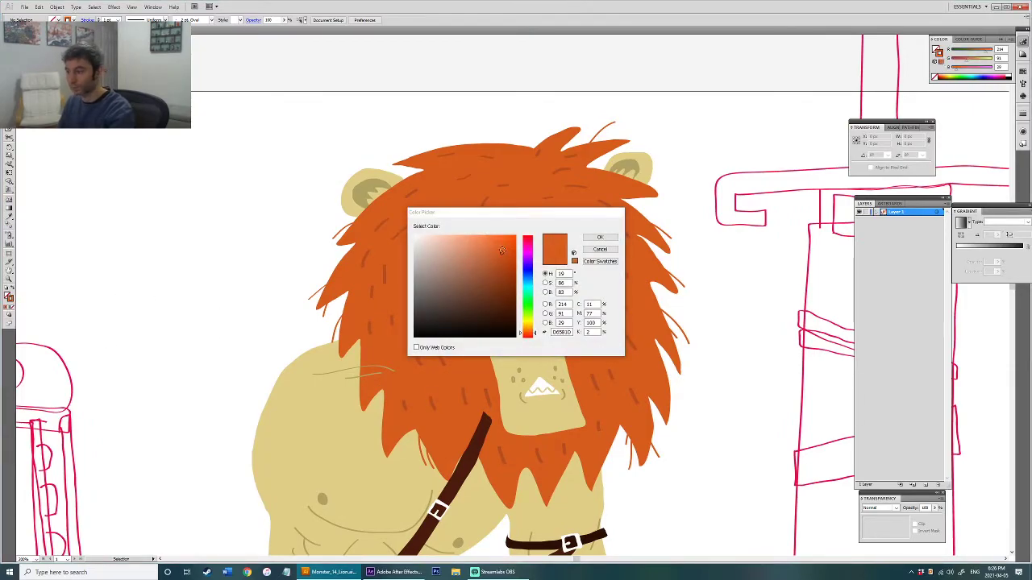
pyautogui.click(494, 247)
pyautogui.click(600, 237)
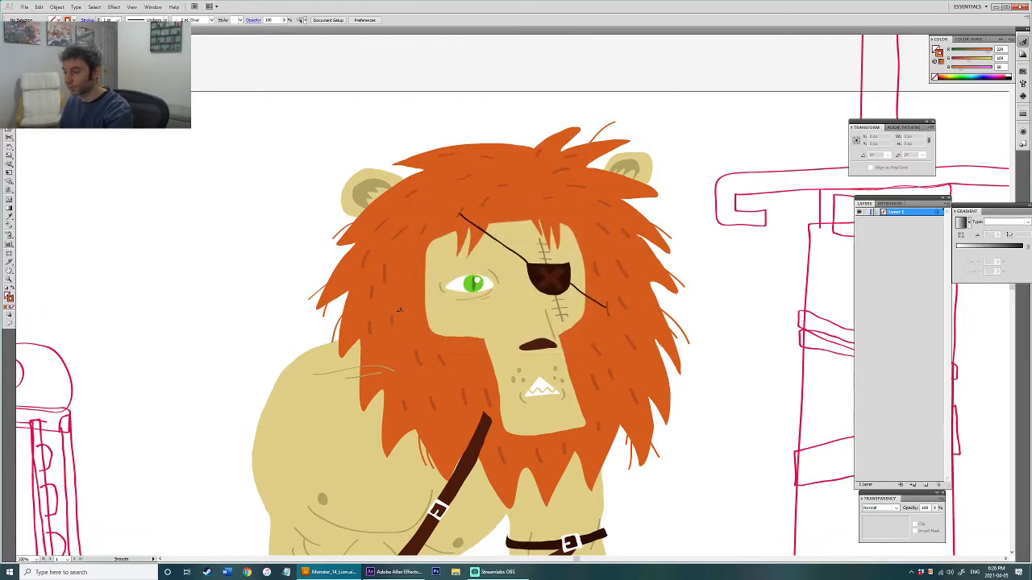
pyautogui.click(406, 285)
pyautogui.click(117, 20)
pyautogui.click(108, 50)
pyautogui.click(179, 158)
pyautogui.press('b')
pyautogui.moveTo(407, 268); pyautogui.dragTo(414, 295)
pyautogui.moveTo(390, 352); pyautogui.dragTo(389, 366)
pyautogui.moveTo(405, 330); pyautogui.dragTo(401, 349)
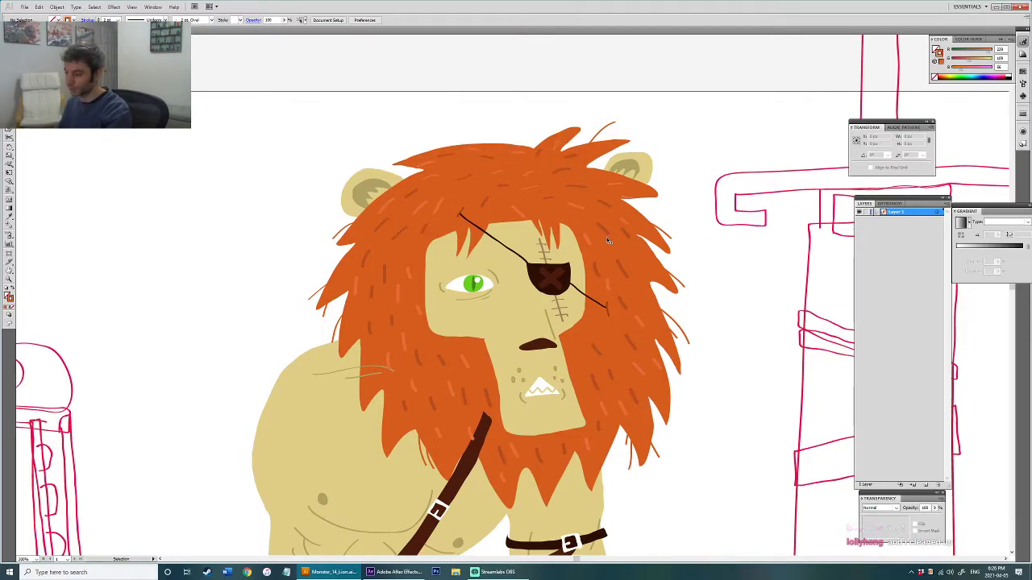
# Step: Draw two nostrils on the lion's nose in the eye patch's very dark brown
pyautogui.scroll(2, 574, 333)
pyautogui.moveTo(556, 355); pyautogui.dragTo(466, 370)
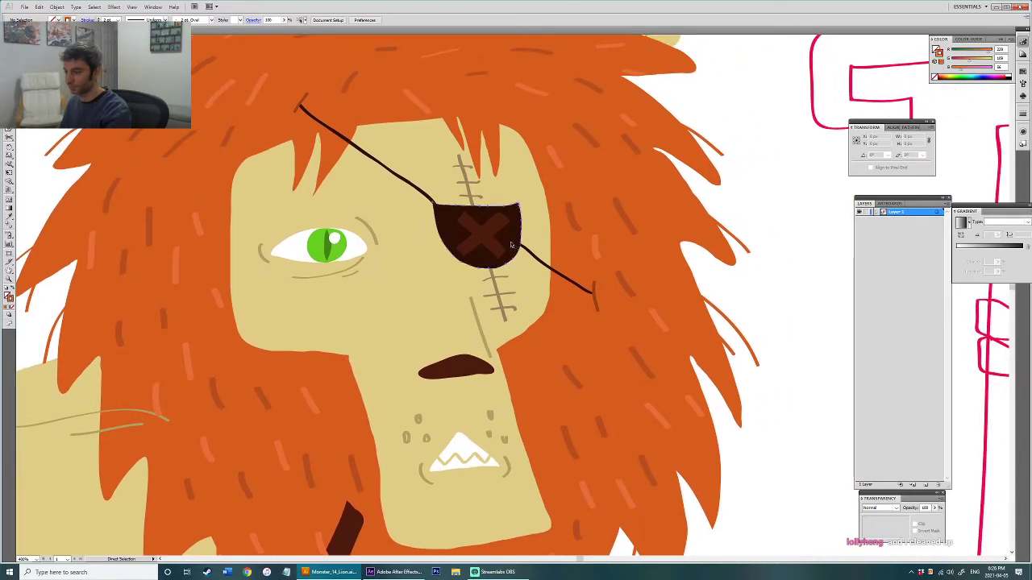
pyautogui.press('n')
pyautogui.moveTo(444, 369); pyautogui.dragTo(470, 372)
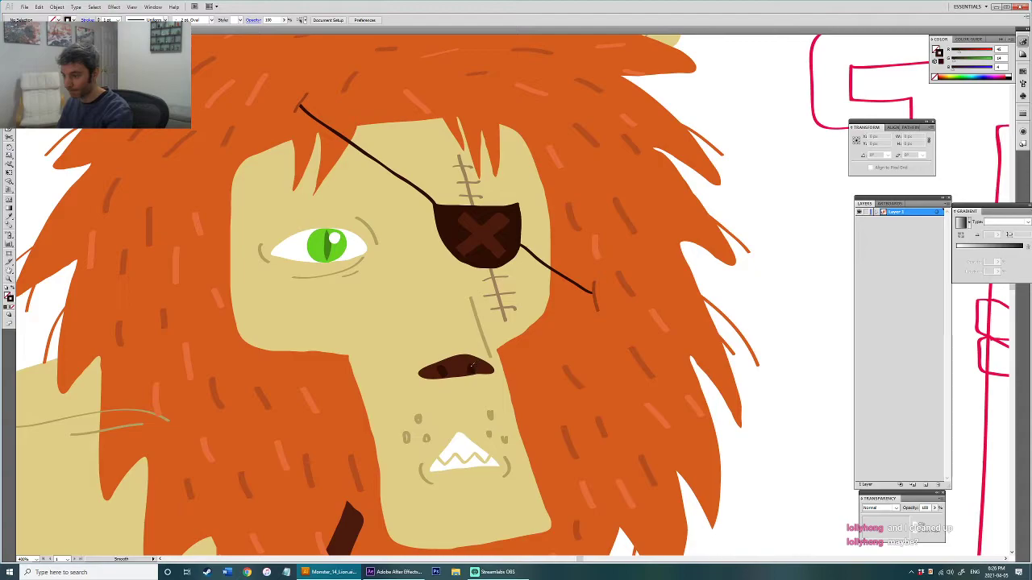
pyautogui.press('a')
pyautogui.scroll(-4, 456, 358)
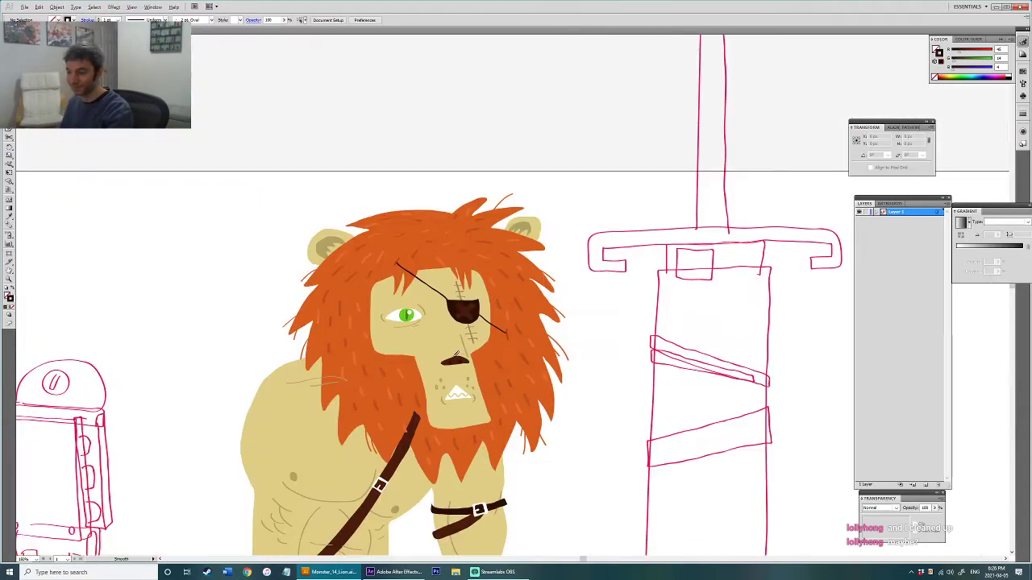
pyautogui.moveTo(460, 389); pyautogui.dragTo(543, 295)
pyautogui.moveTo(559, 378); pyautogui.dragTo(517, 321)
pyautogui.moveTo(430, 405); pyautogui.dragTo(492, 396)
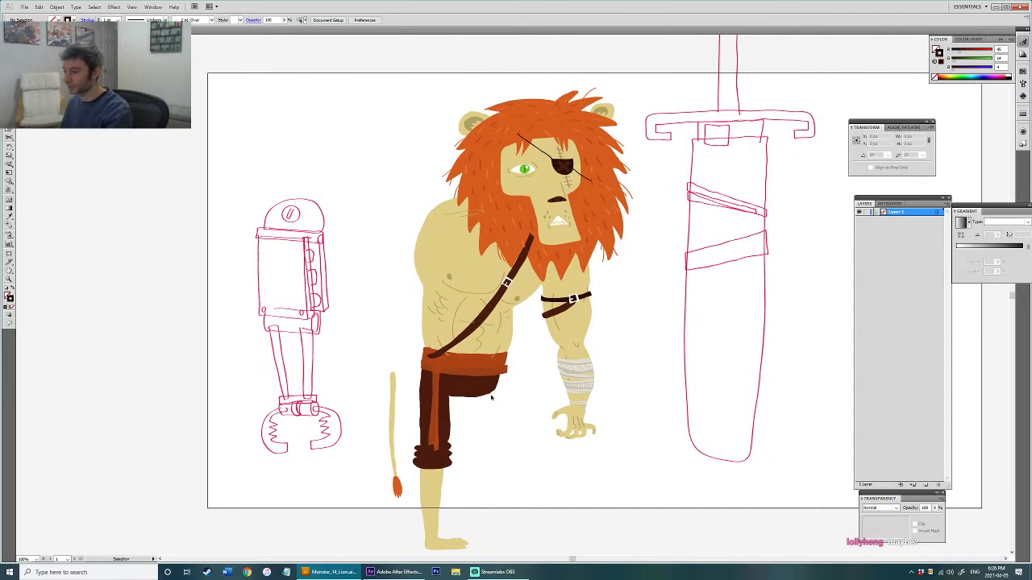
# Step: Fill the dome on top of the mechanical arm with the trousers' dark brown and lighten it to a medium brown
pyautogui.moveTo(531, 123); pyautogui.dragTo(453, 198)
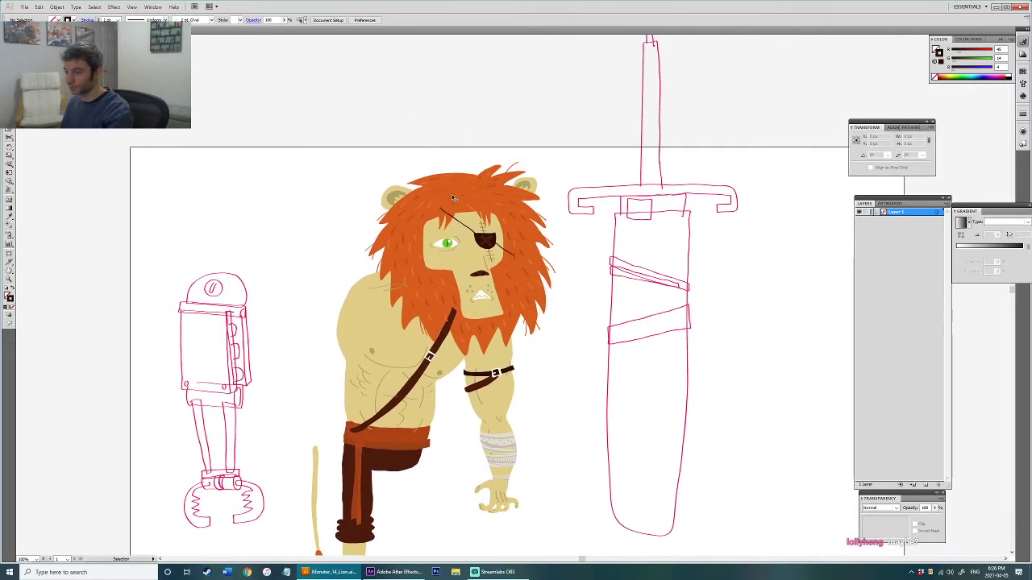
pyautogui.moveTo(305, 264); pyautogui.dragTo(368, 168)
pyautogui.scroll(1, 442, 200)
pyautogui.click(342, 171)
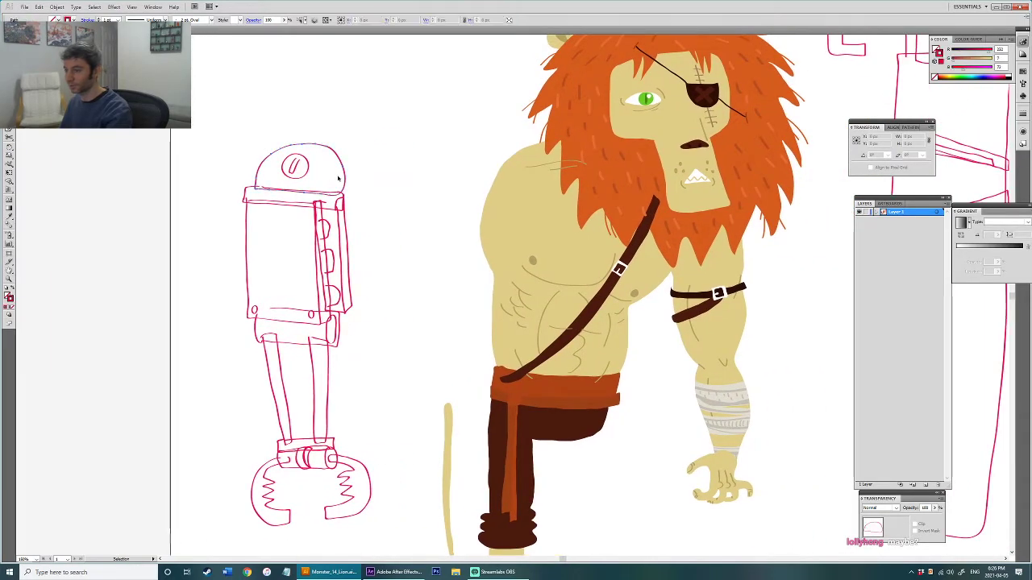
pyautogui.press('i')
pyautogui.click(541, 414)
pyautogui.press('v')
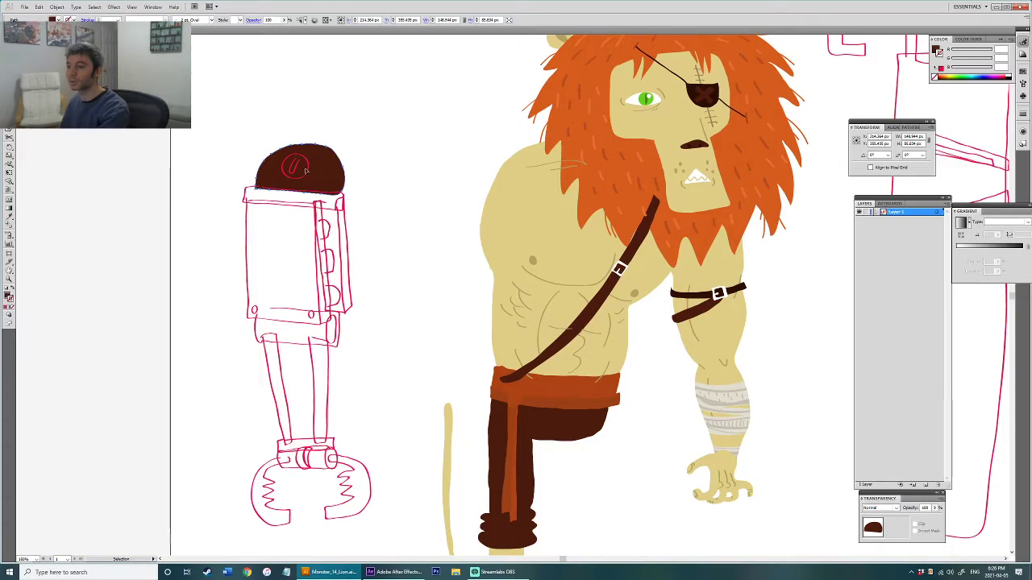
pyautogui.doubleClick(8, 297)
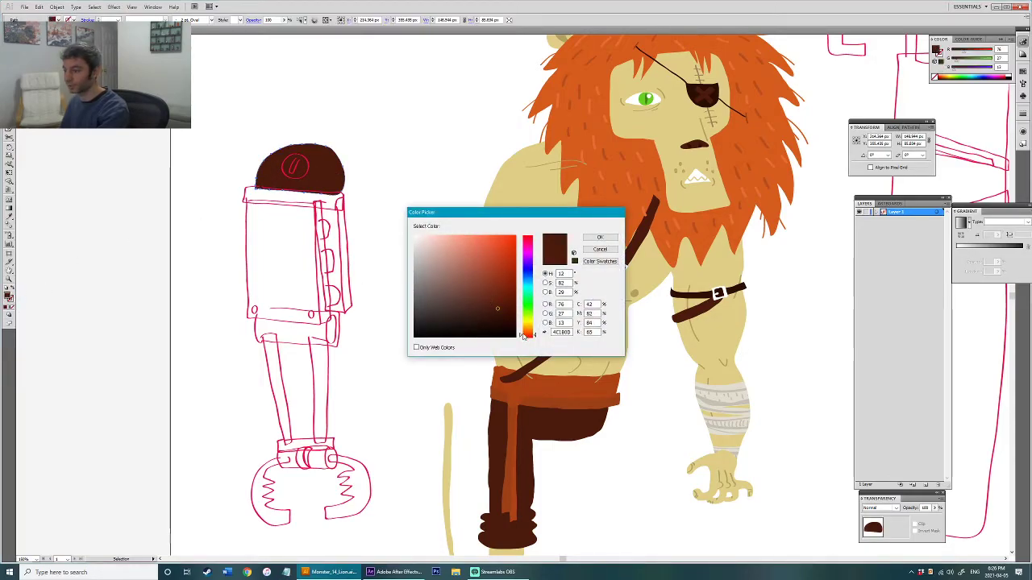
pyautogui.click(474, 292)
pyautogui.click(600, 237)
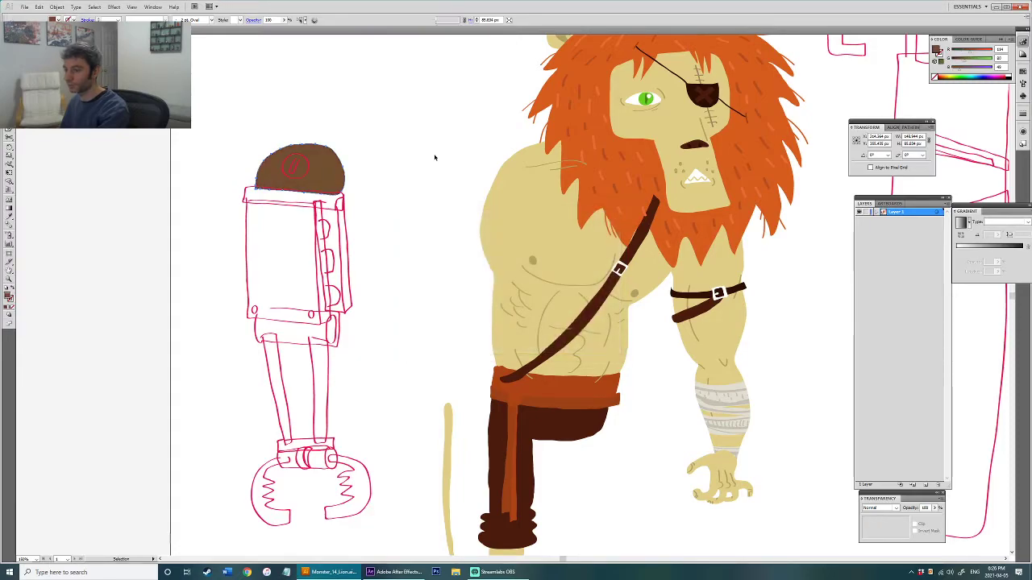
# Step: Fill the band under the arm's dome with the trousers' dark brown
pyautogui.click(245, 197)
pyautogui.press('i')
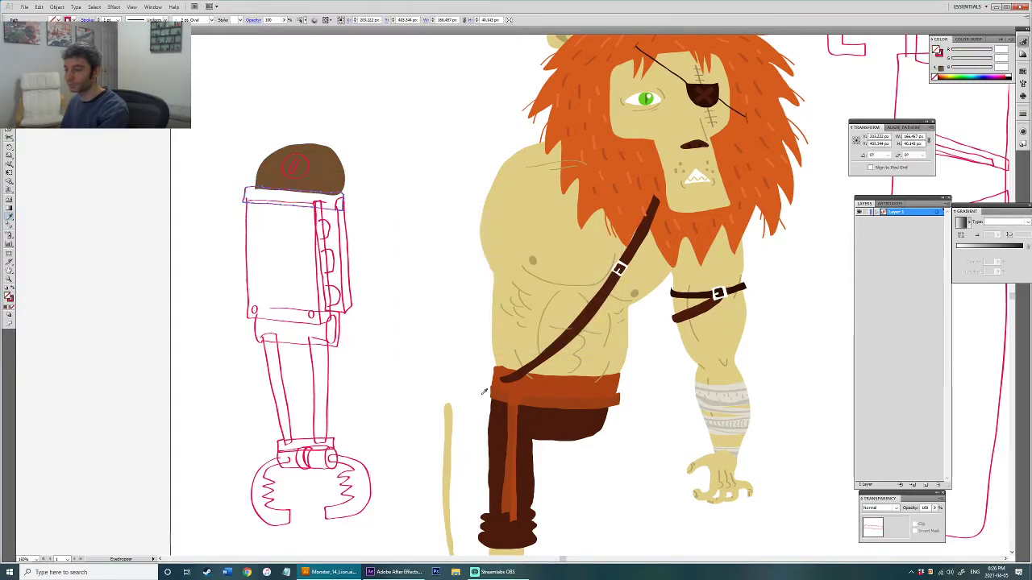
pyautogui.click(528, 416)
pyautogui.press('v')
pyautogui.click(424, 239)
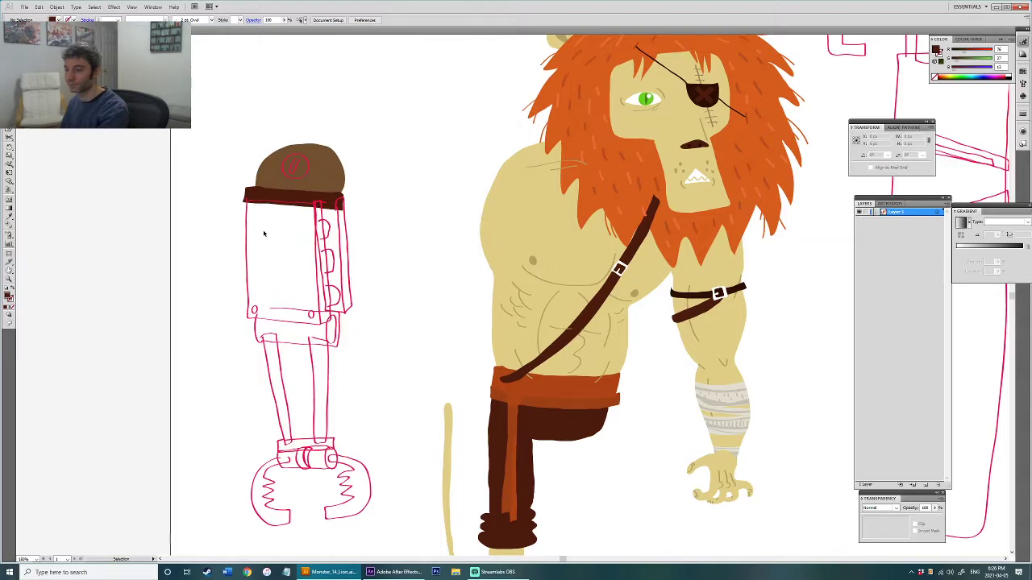
# Step: Fill the arm's large front panel with the dome's brown and lighten it to a tan brown
pyautogui.click(248, 236)
pyautogui.press('i')
pyautogui.click(300, 169)
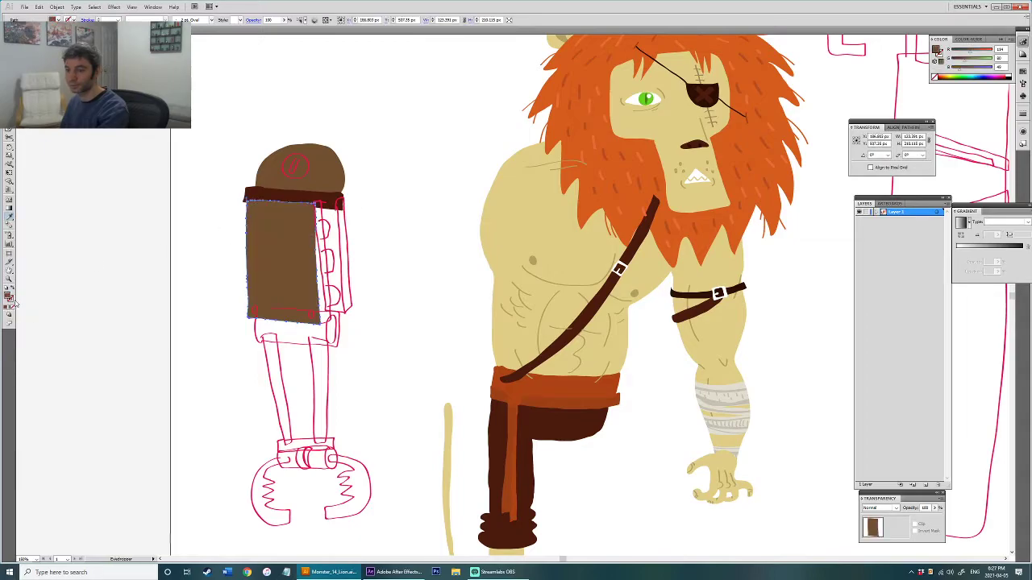
pyautogui.doubleClick(12, 299)
pyautogui.moveTo(475, 264); pyautogui.dragTo(461, 271)
pyautogui.click(600, 238)
pyautogui.click(423, 232)
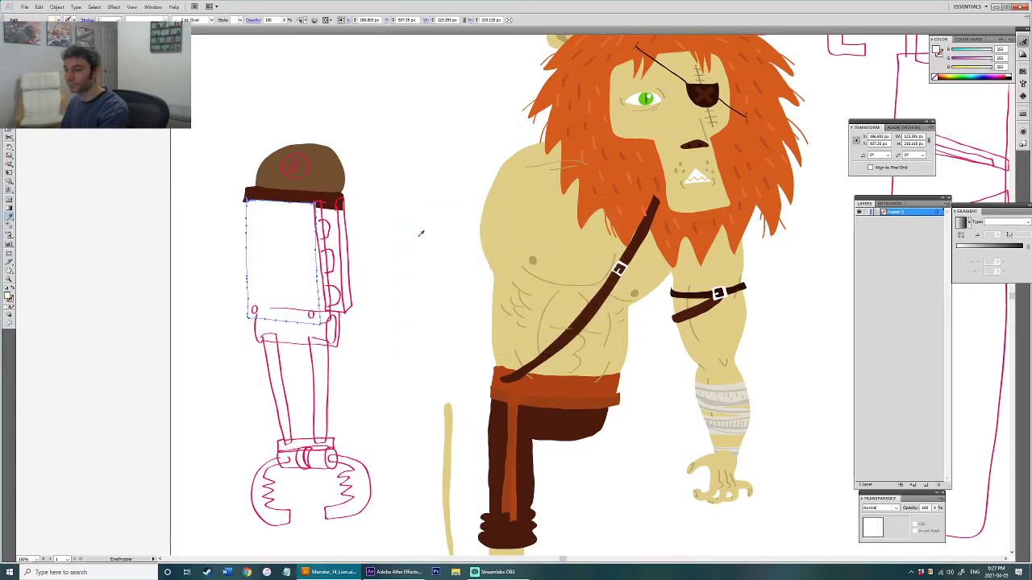
pyautogui.hotkey('ctrl', 'z')
pyautogui.keyDown('ctrl'); pyautogui.click(394, 235); pyautogui.keyUp('ctrl')
pyautogui.moveTo(378, 220); pyautogui.dragTo(420, 232)
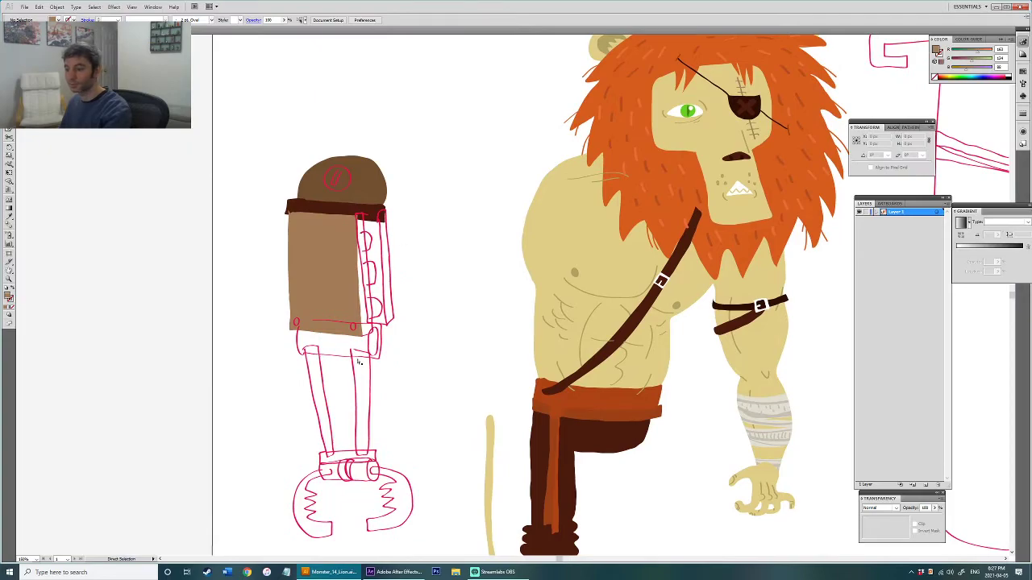
# Step: Fill the two rivets at the lower corners of the front panel with the trousers' dark brown
pyautogui.click(355, 331)
pyautogui.press('i')
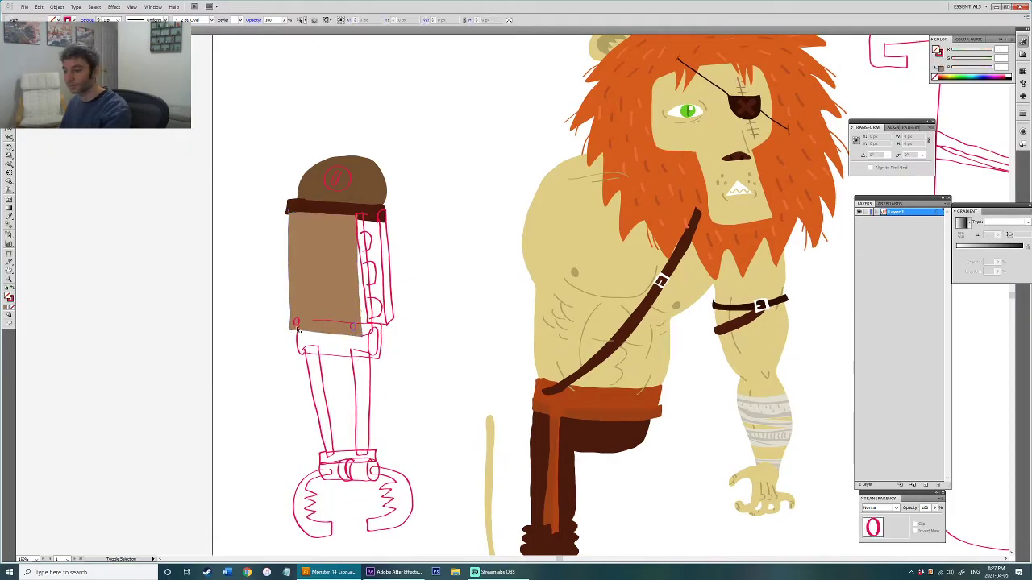
pyautogui.click(618, 432)
pyautogui.press('v')
pyautogui.click(405, 243)
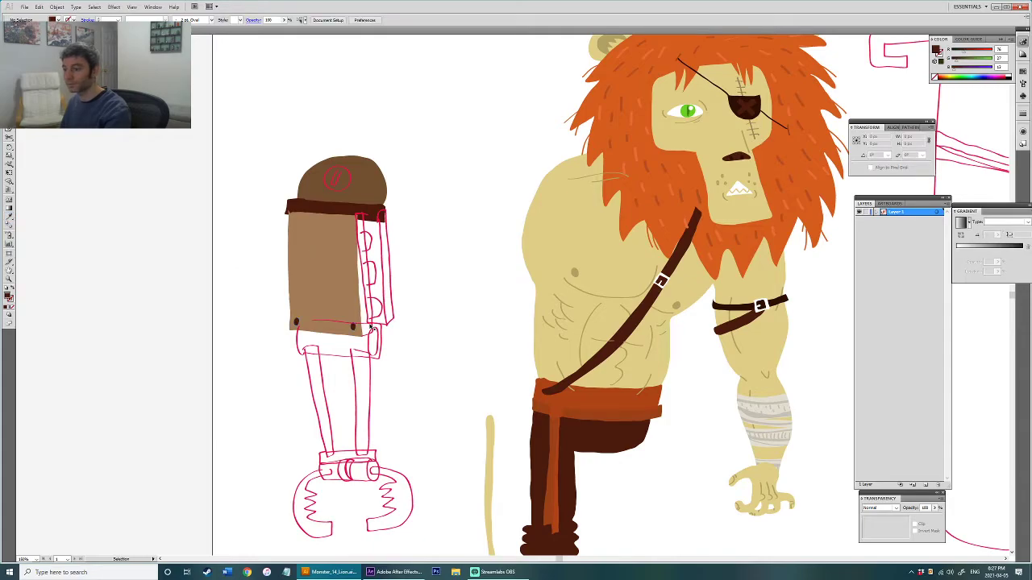
# Step: Fill the front panel's narrow side face with a darker shade of its tan and reshape its edge to close the gap
pyautogui.click(370, 329)
pyautogui.scroll(2, 371, 310)
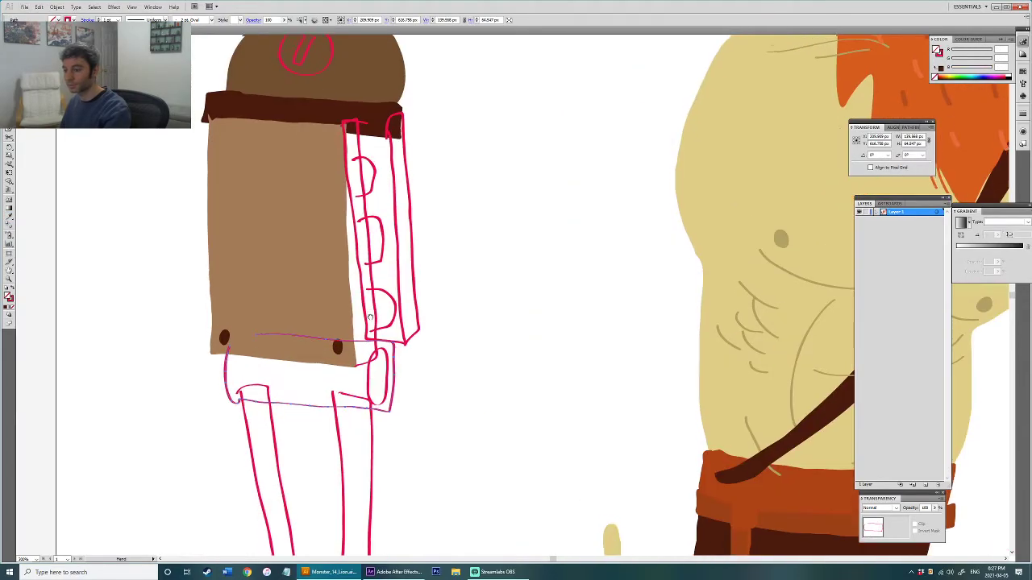
pyautogui.click(372, 293)
pyautogui.press('i')
pyautogui.click(301, 263)
pyautogui.press('n')
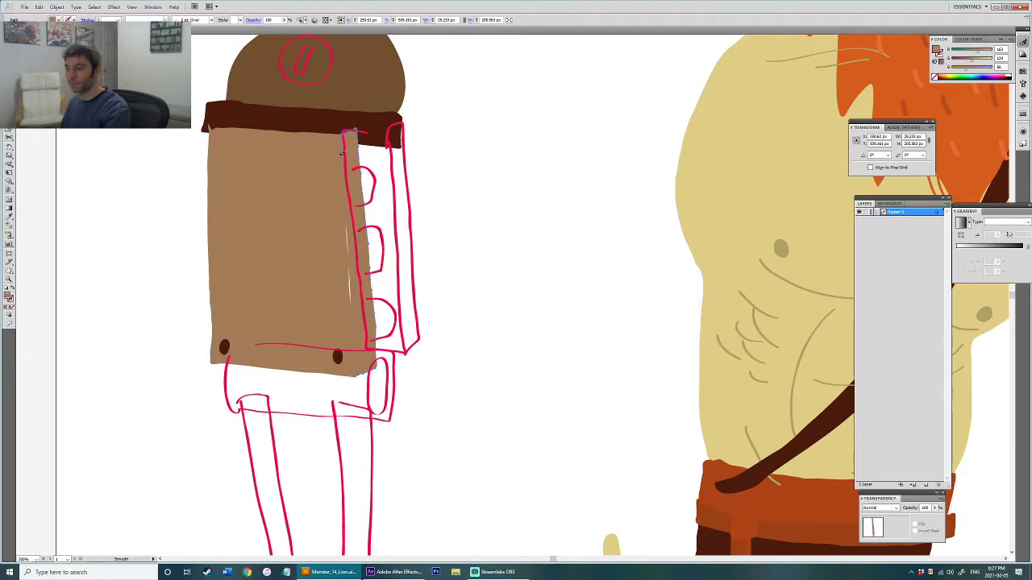
pyautogui.moveTo(342, 266); pyautogui.dragTo(347, 304)
pyautogui.doubleClick(9, 297)
pyautogui.click(462, 284)
pyautogui.click(600, 237)
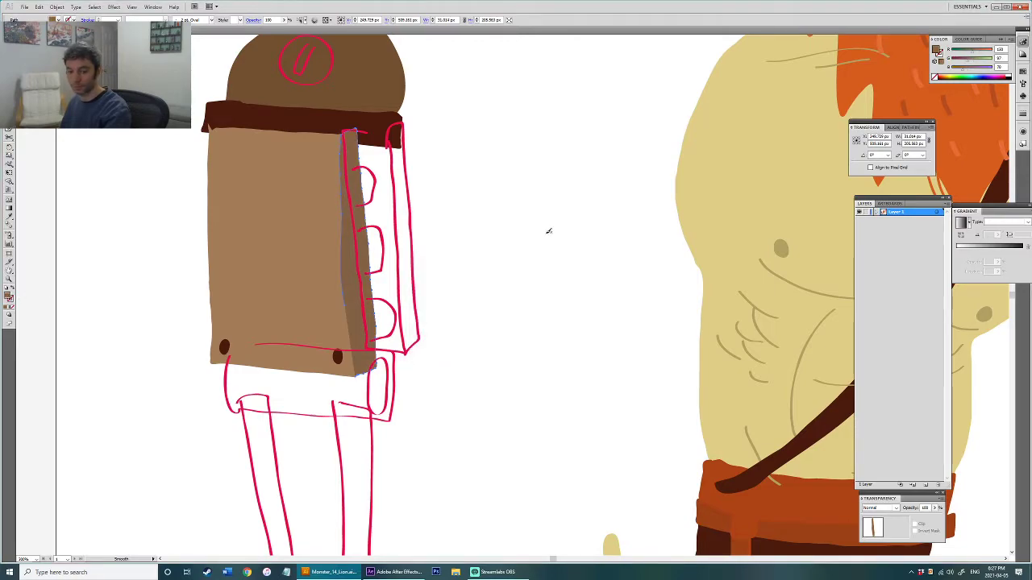
# Step: Fill the three knobs along the arm's side with the band's dark brown
pyautogui.press('v')
pyautogui.click(494, 228)
pyautogui.moveTo(378, 184); pyautogui.dragTo(390, 225)
pyautogui.click(388, 228)
pyautogui.keyDown('shift'); pyautogui.click(395, 282); pyautogui.keyUp('shift')
pyautogui.keyDown('shift'); pyautogui.click(408, 358); pyautogui.keyUp('shift')
pyautogui.press('i')
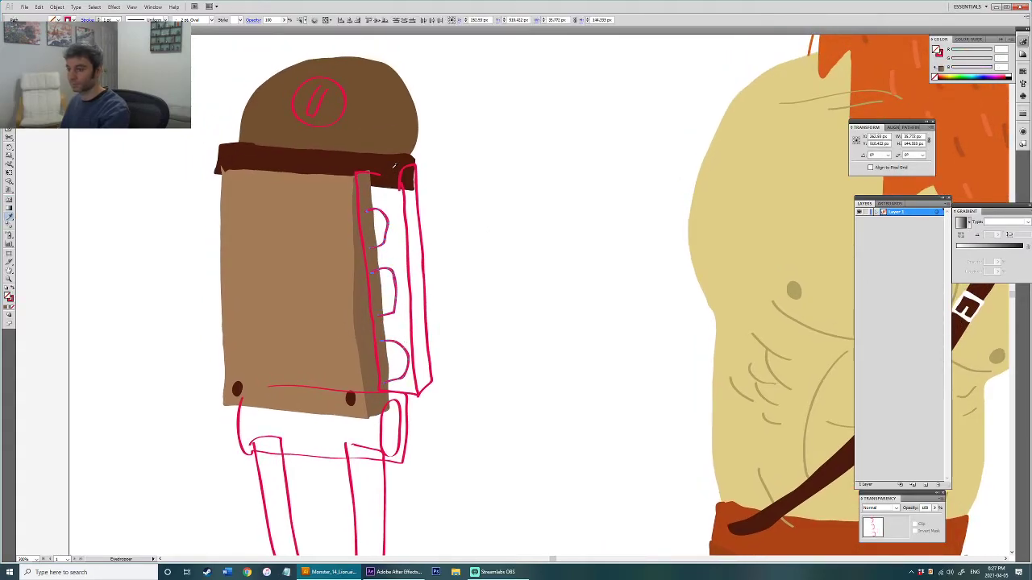
pyautogui.click(399, 174)
pyautogui.press('v')
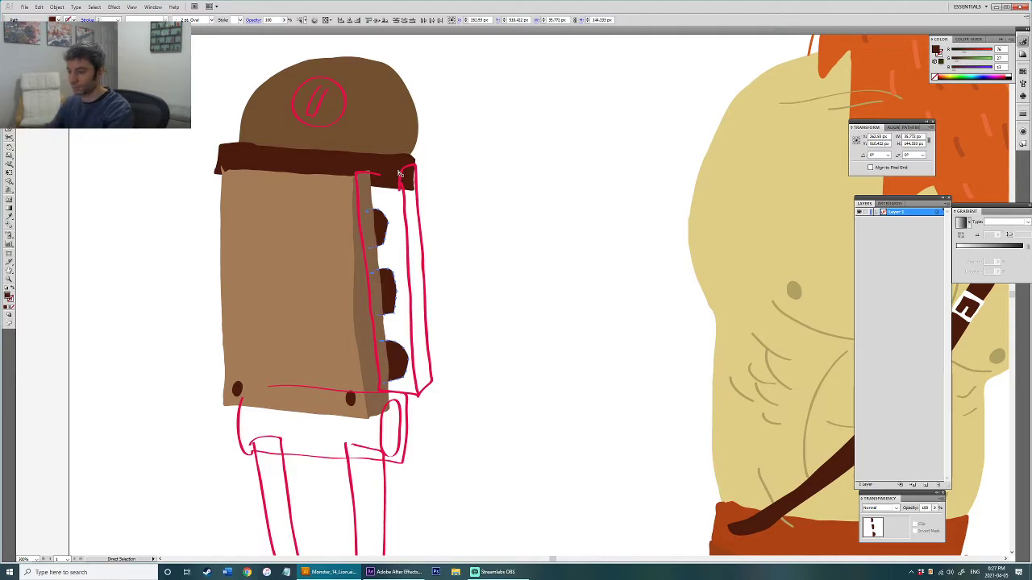
# Step: Fill the rear panel behind the knobs with the front panel's tan and send it to the back
pyautogui.click(359, 196)
pyautogui.press('i')
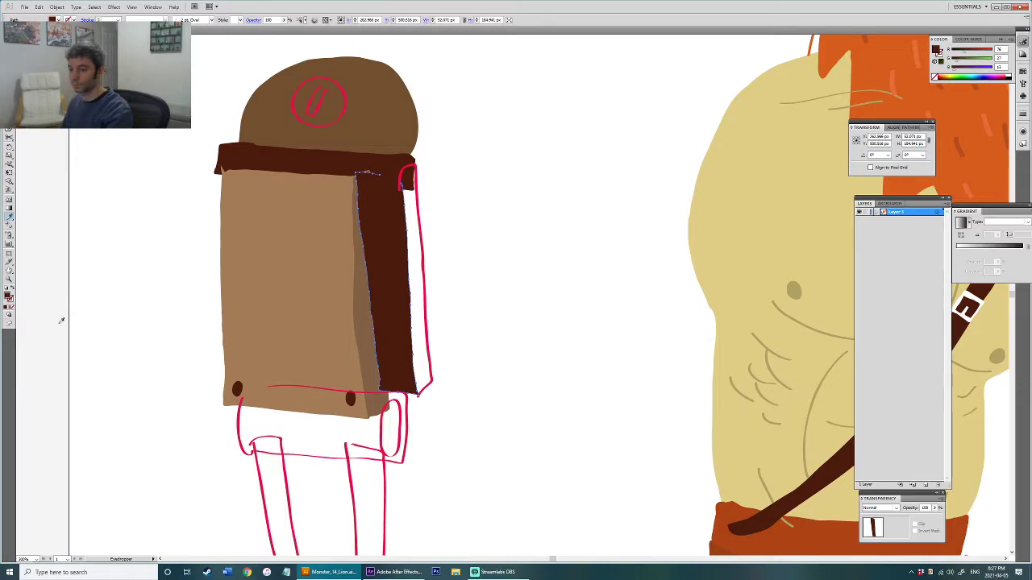
pyautogui.hotkey('ctrl', 'z')
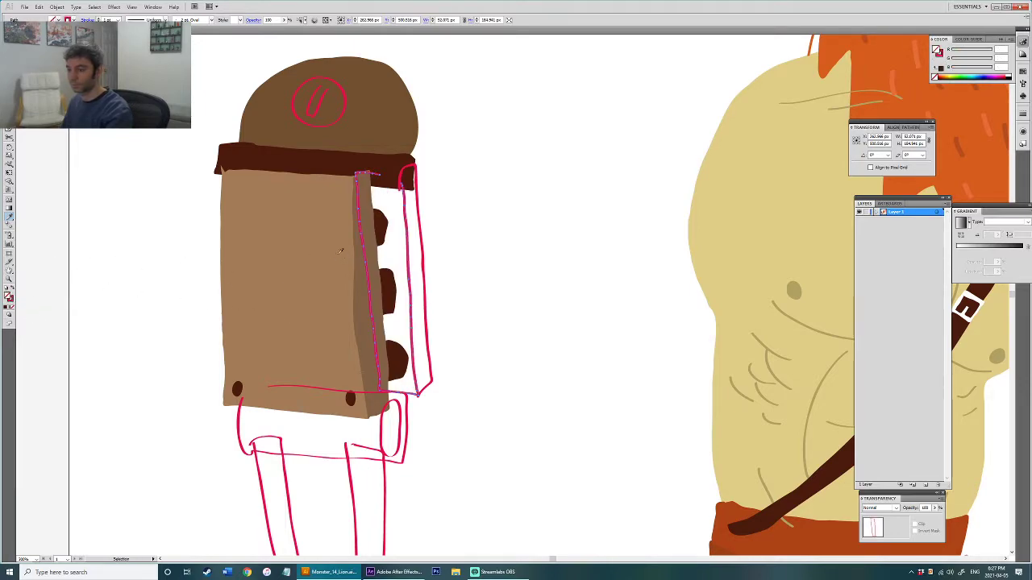
pyautogui.click(364, 304)
pyautogui.click(269, 261)
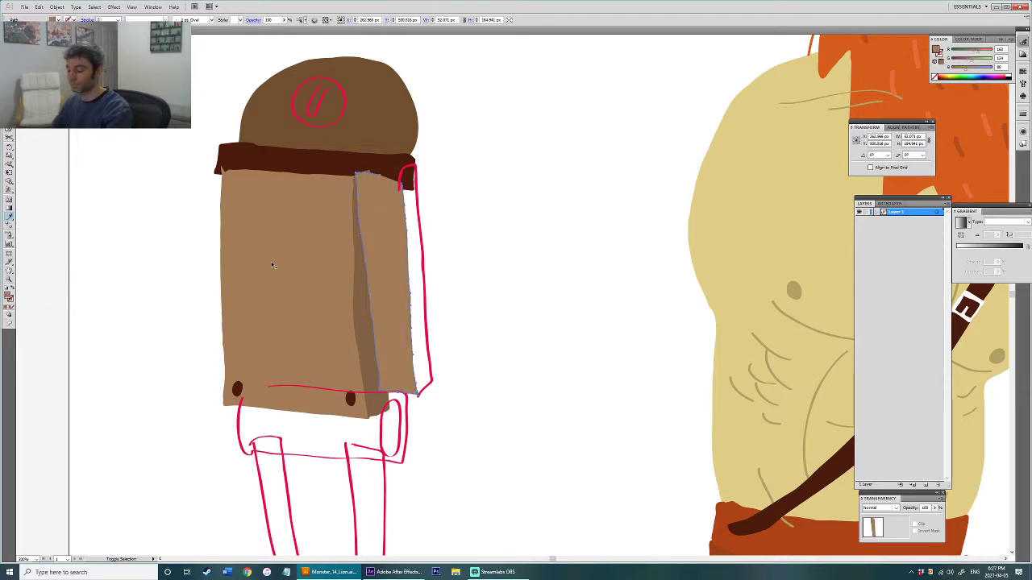
pyautogui.hotkey('ctrl', 'shift', '[')
# Step: Change the rear panel's fill to green with a hue of 100
pyautogui.click(428, 258)
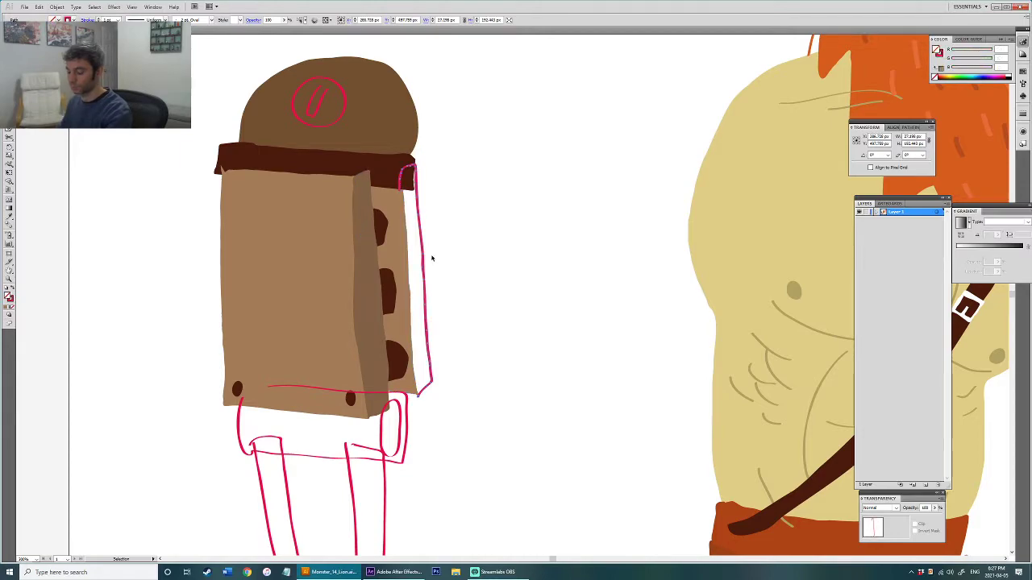
pyautogui.click(385, 266)
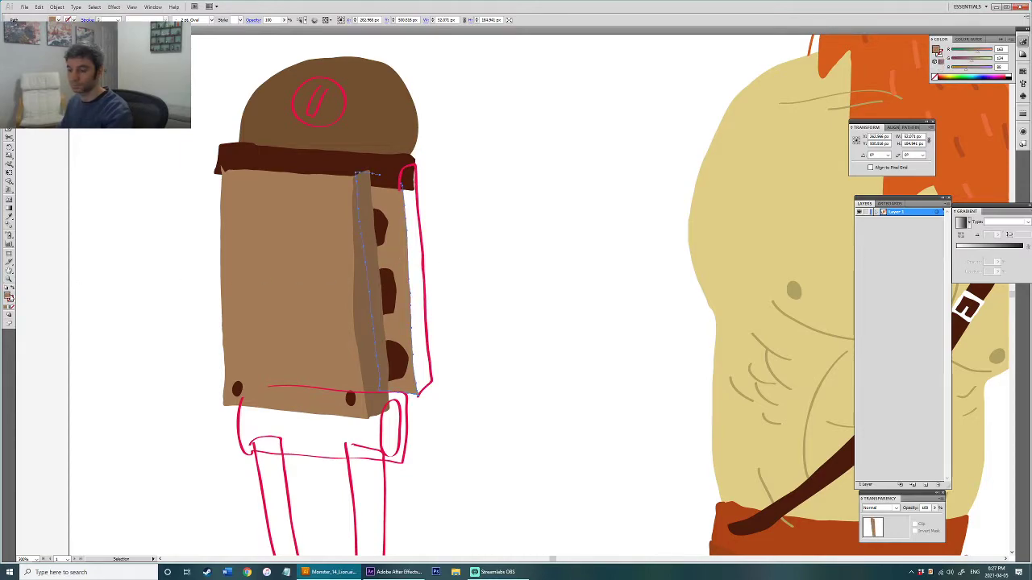
pyautogui.doubleClick(10, 298)
pyautogui.click(528, 310)
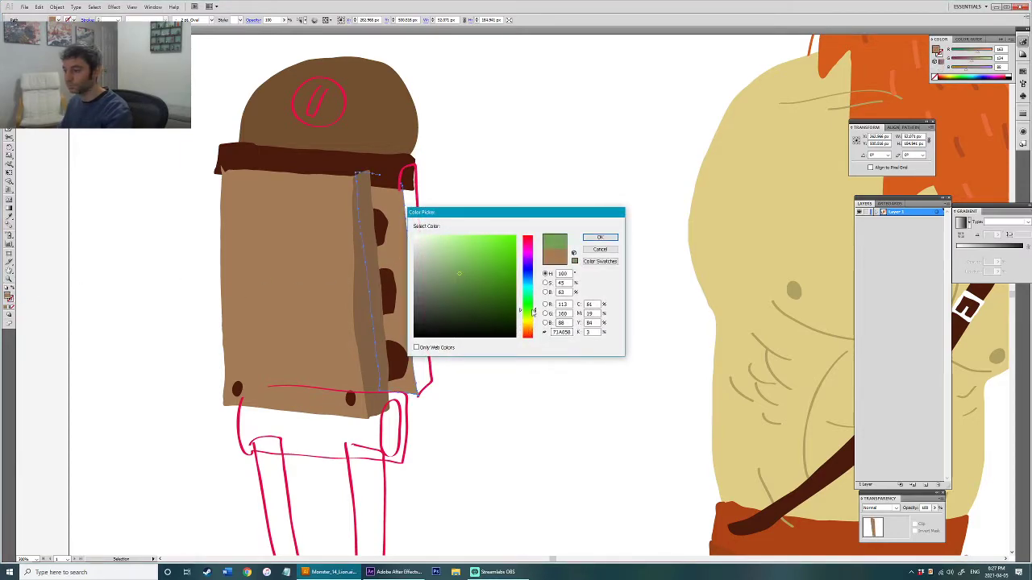
pyautogui.click(601, 239)
# Step: Fill the rear panel's outer side face with a darker green, close the gap between them and send the green shapes to the back
pyautogui.click(415, 284)
pyautogui.press('i')
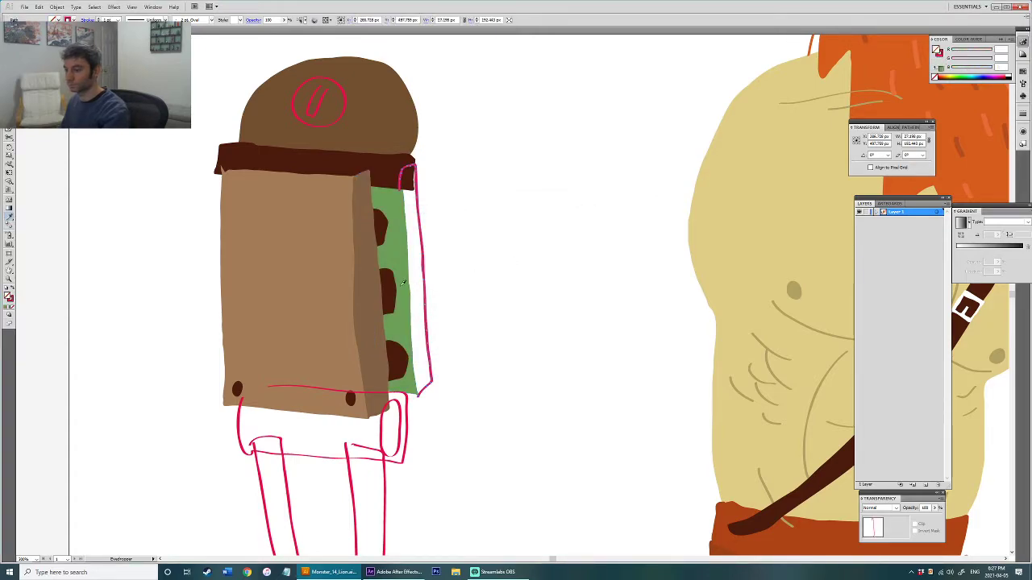
pyautogui.click(399, 288)
pyautogui.doubleClick(9, 296)
pyautogui.moveTo(458, 275); pyautogui.dragTo(458, 291)
pyautogui.click(601, 239)
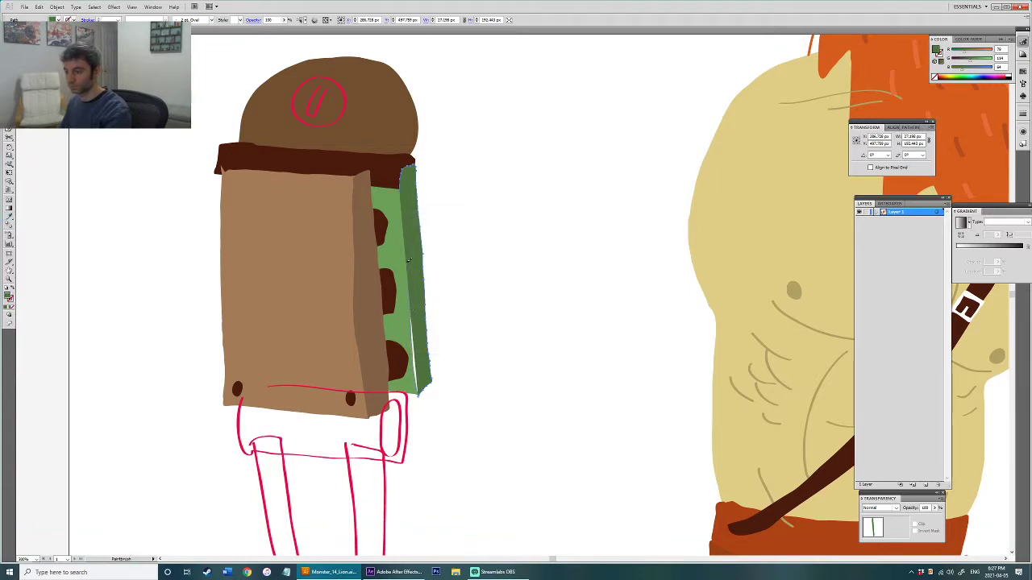
pyautogui.click(459, 249)
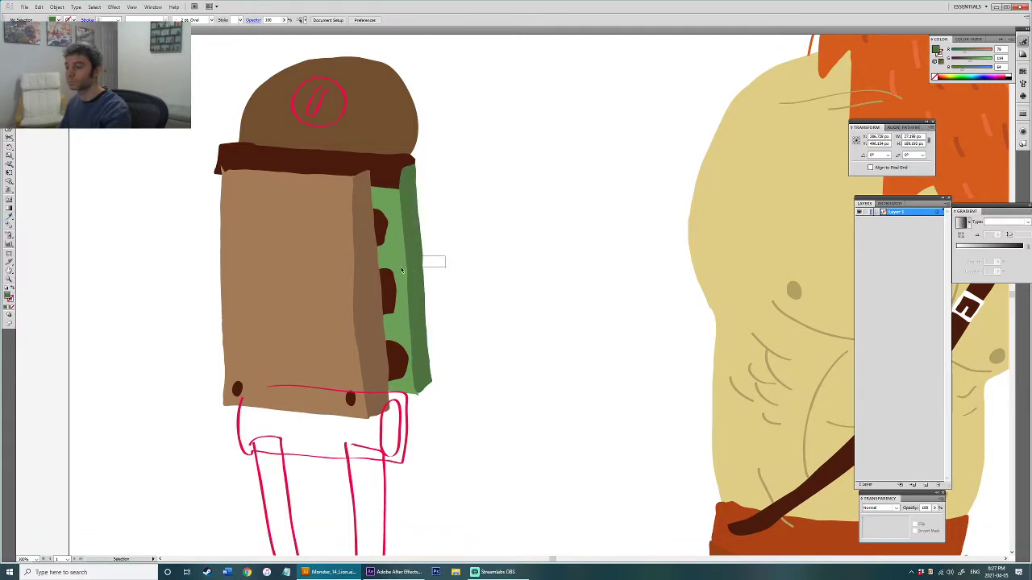
pyautogui.moveTo(401, 270); pyautogui.dragTo(400, 271)
pyautogui.hotkey('ctrl', 'shift', '[')
pyautogui.click(545, 297)
# Step: Fill the dome's screw head with the front panel's tan and its slot with the band's dark brown
pyautogui.moveTo(461, 207); pyautogui.dragTo(494, 308)
pyautogui.press('a')
pyautogui.click(378, 210)
pyautogui.press('i')
pyautogui.click(360, 362)
pyautogui.press('v')
pyautogui.click(348, 216)
pyautogui.press('i')
pyautogui.click(358, 245)
pyautogui.press('v')
# Step: Bring the dome, its screw and the dark band to the front
pyautogui.moveTo(242, 154); pyautogui.dragTo(483, 262)
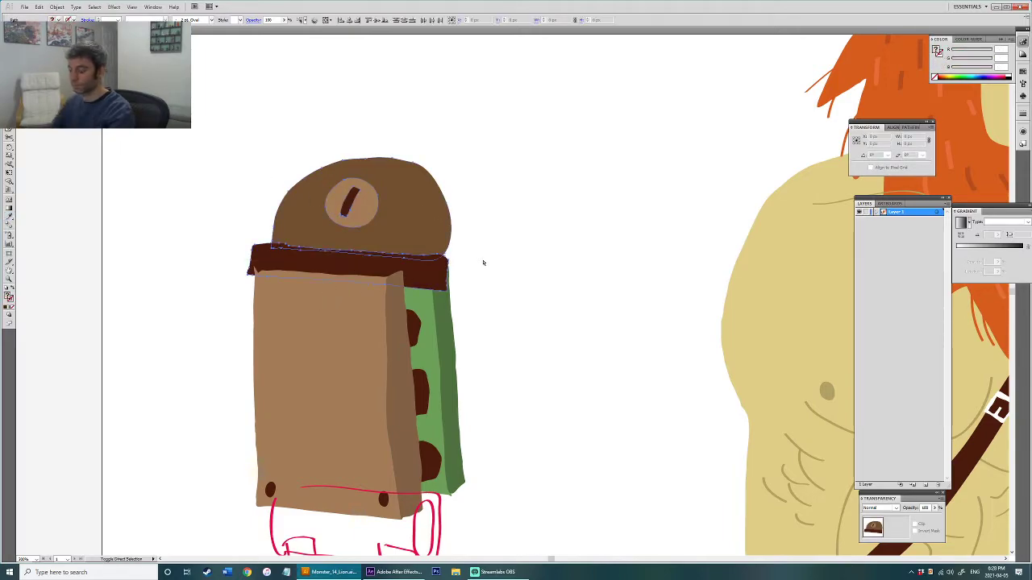
pyautogui.hotkey('ctrl', 'shift', ']')
pyautogui.click(497, 302)
# Step: Fill the first of the arm's two lower rods with the rear panel's light green
pyautogui.moveTo(496, 310); pyautogui.dragTo(495, 236)
pyautogui.hotkey('ctrl', '-')
pyautogui.hotkey('ctrl', '-')
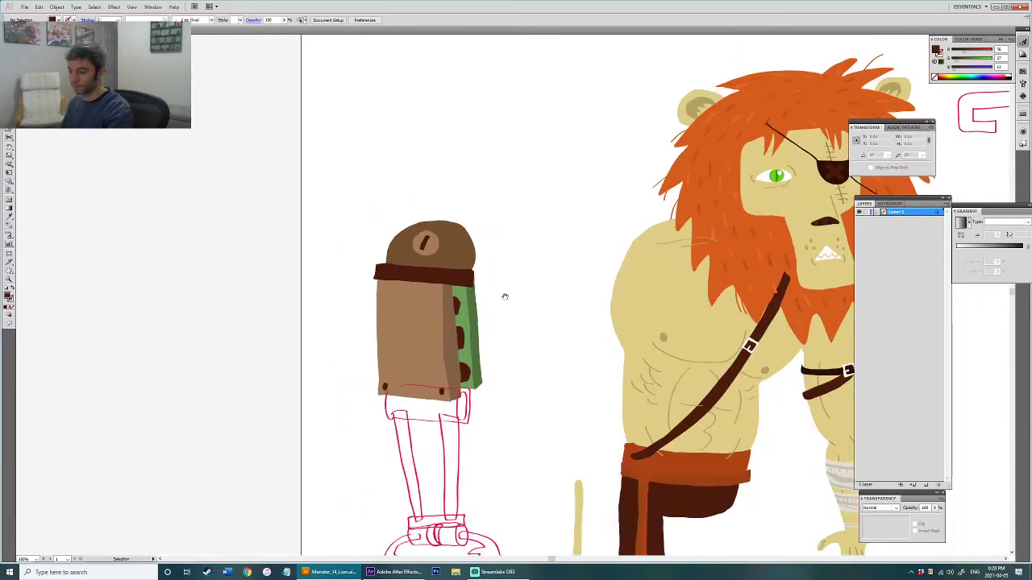
pyautogui.moveTo(503, 295); pyautogui.dragTo(472, 221)
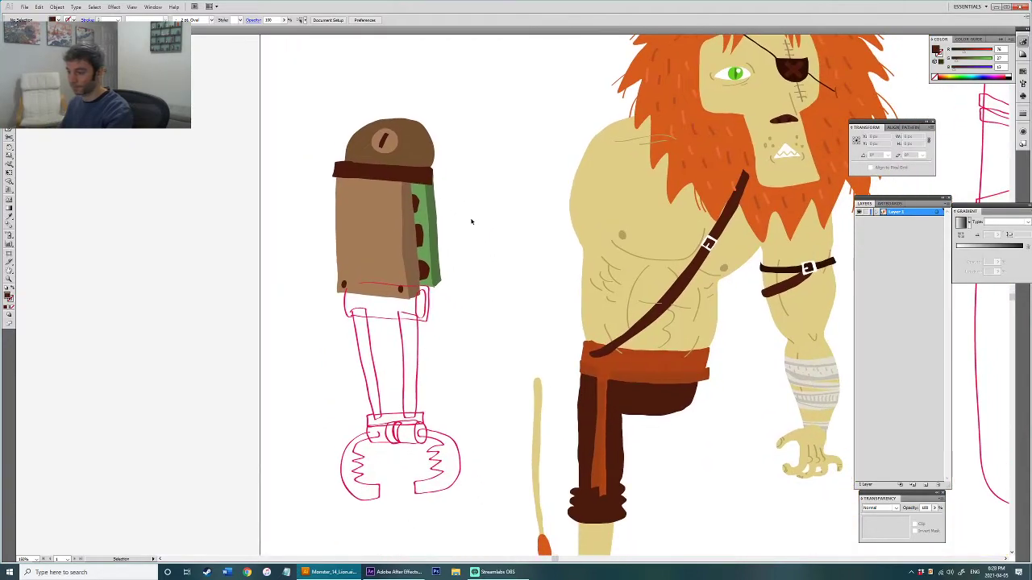
pyautogui.click(378, 358)
pyautogui.press('i')
pyautogui.click(429, 248)
# Step: Fill the second rod with the waist sash's orange and lighten it to D36C48
pyautogui.moveTo(442, 259); pyautogui.dragTo(409, 248)
pyautogui.press('v')
pyautogui.click(370, 351)
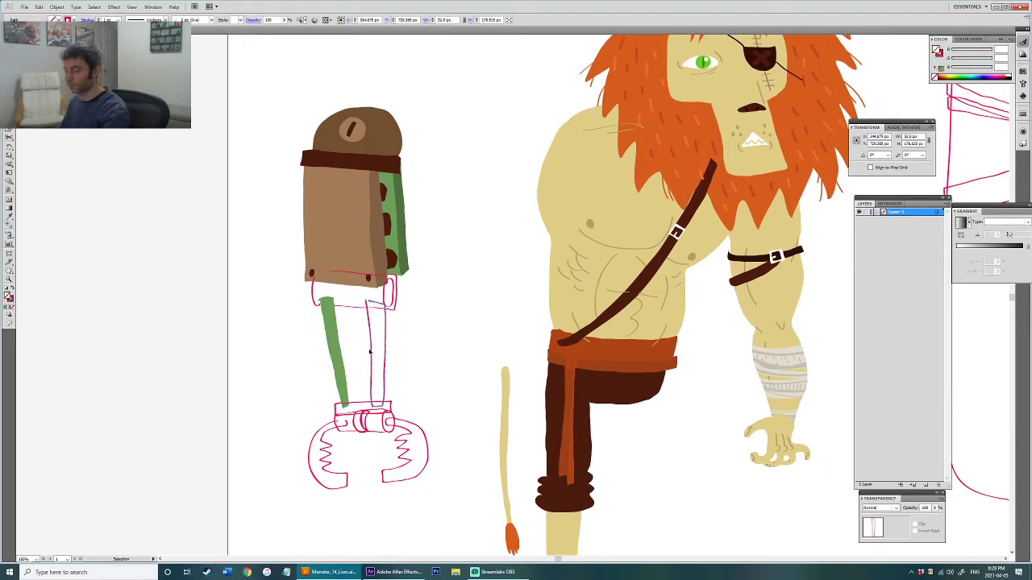
pyautogui.click(605, 332)
pyautogui.moveTo(512, 253); pyautogui.dragTo(484, 259)
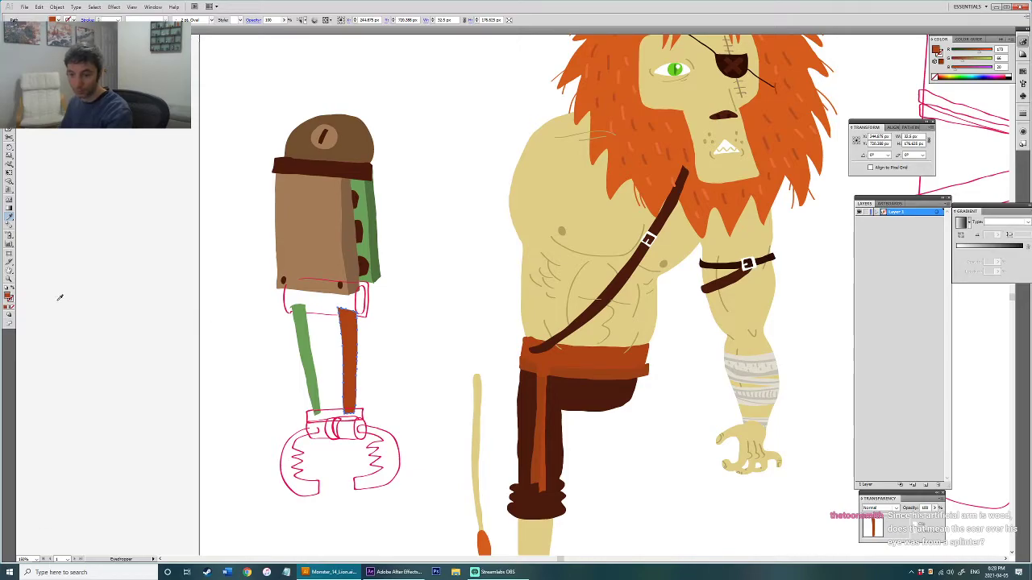
pyautogui.doubleClick(7, 295)
pyautogui.click(492, 250)
pyautogui.click(481, 251)
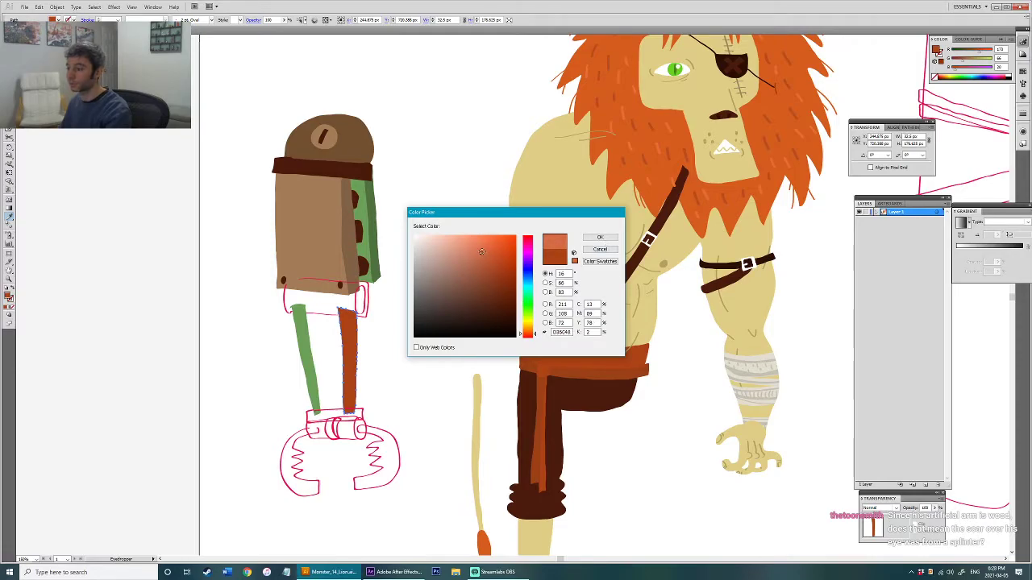
pyautogui.click(599, 238)
# Step: Select both rods together and send them to the back
pyautogui.moveTo(379, 344); pyautogui.dragTo(403, 352)
pyautogui.hotkey('ctrl', 'a')
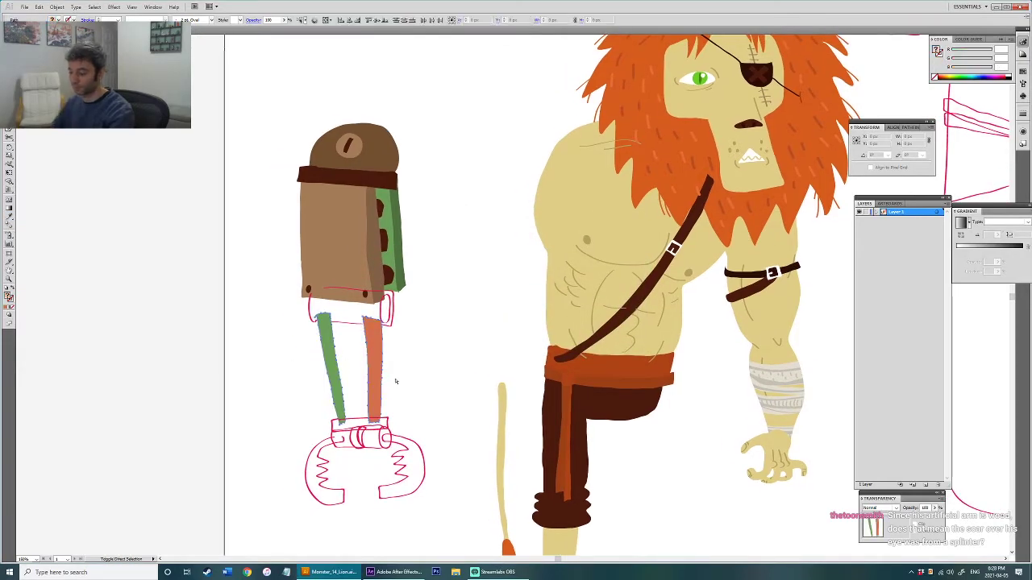
pyautogui.click(415, 393)
# Step: Fill the cylinder below the arm's box with the dark band's brown and send it behind the box
pyautogui.scroll(1, 341, 344)
pyautogui.moveTo(342, 345); pyautogui.dragTo(359, 364)
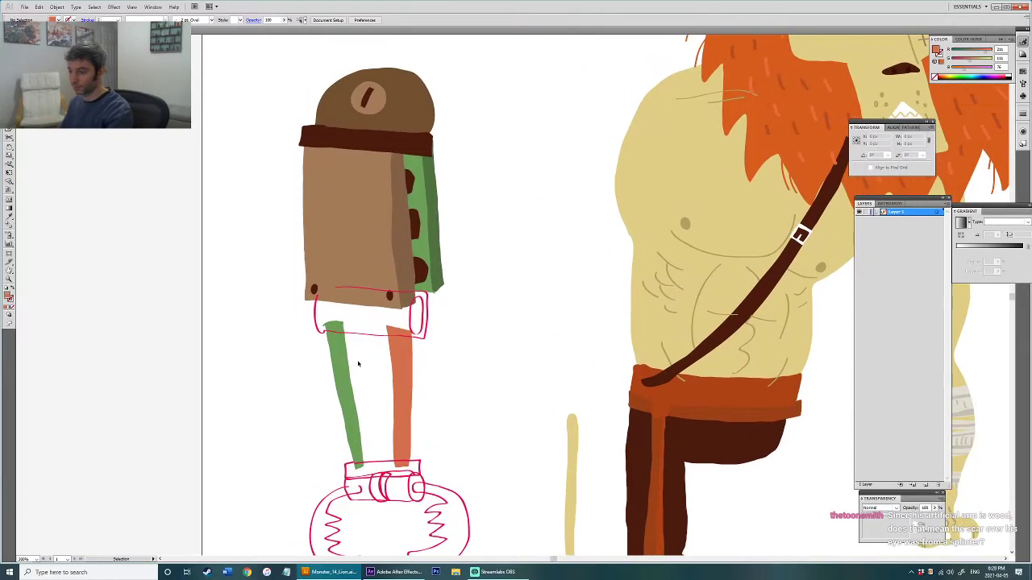
pyautogui.click(425, 336)
pyautogui.press('a')
pyautogui.press('i')
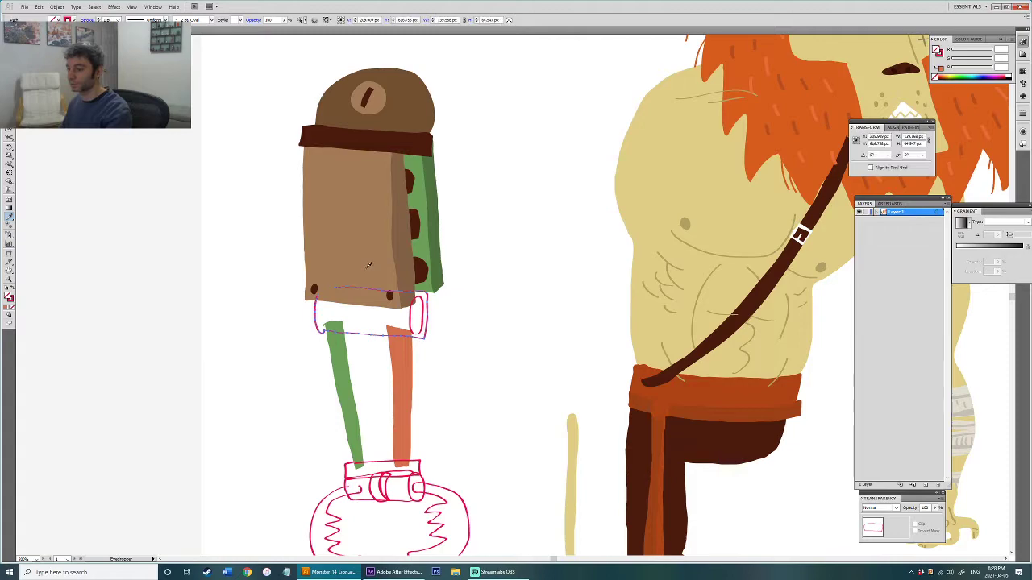
pyautogui.click(364, 274)
pyautogui.click(419, 260)
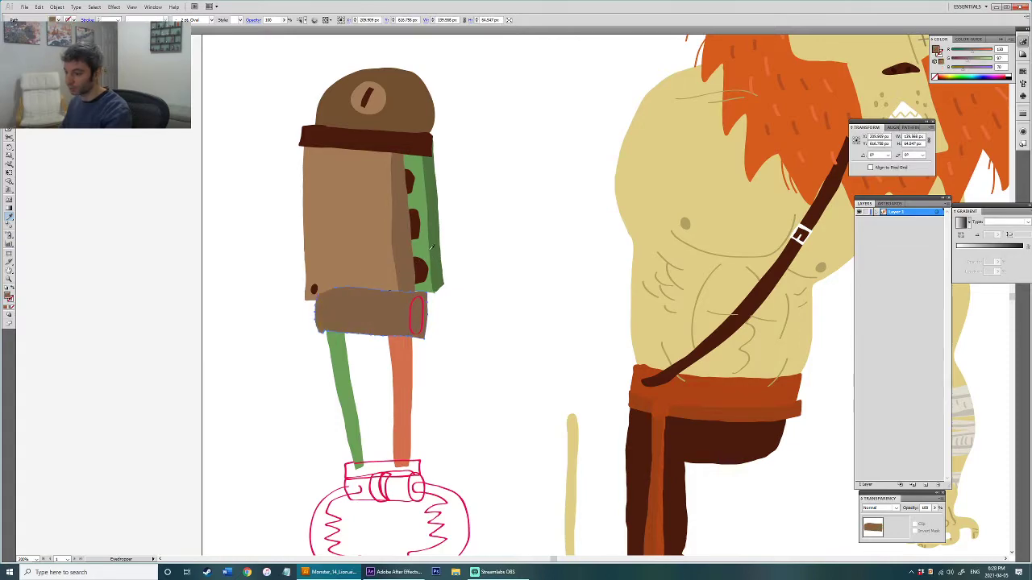
pyautogui.moveTo(437, 416); pyautogui.dragTo(473, 438)
pyautogui.click(455, 251)
pyautogui.press('v')
pyautogui.hotkey('ctrl', 'shift', '[')
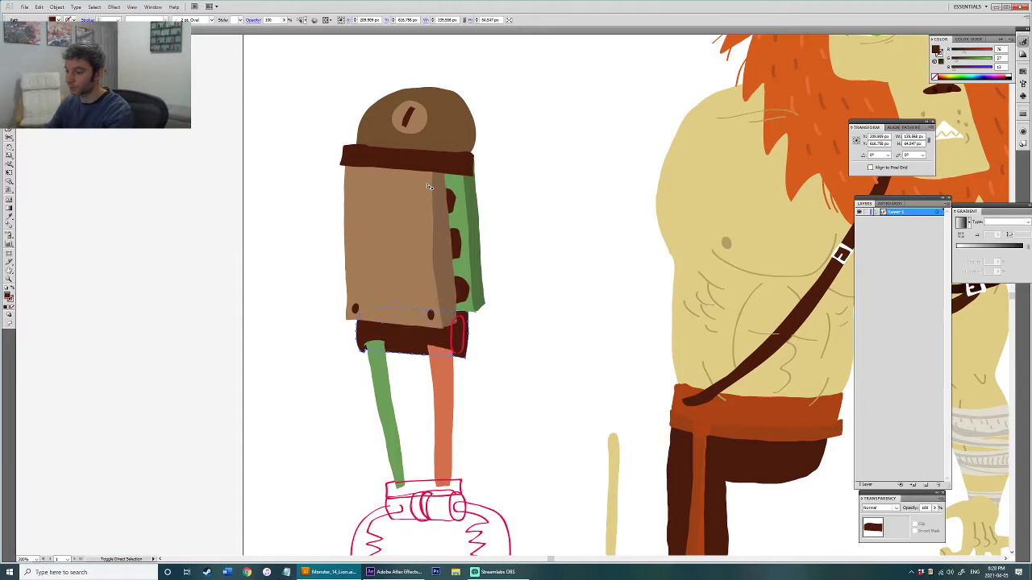
# Step: Fill the oval end cap of that cylinder with the box side's medium brown
pyautogui.click(454, 344)
pyautogui.press('i')
pyautogui.click(452, 297)
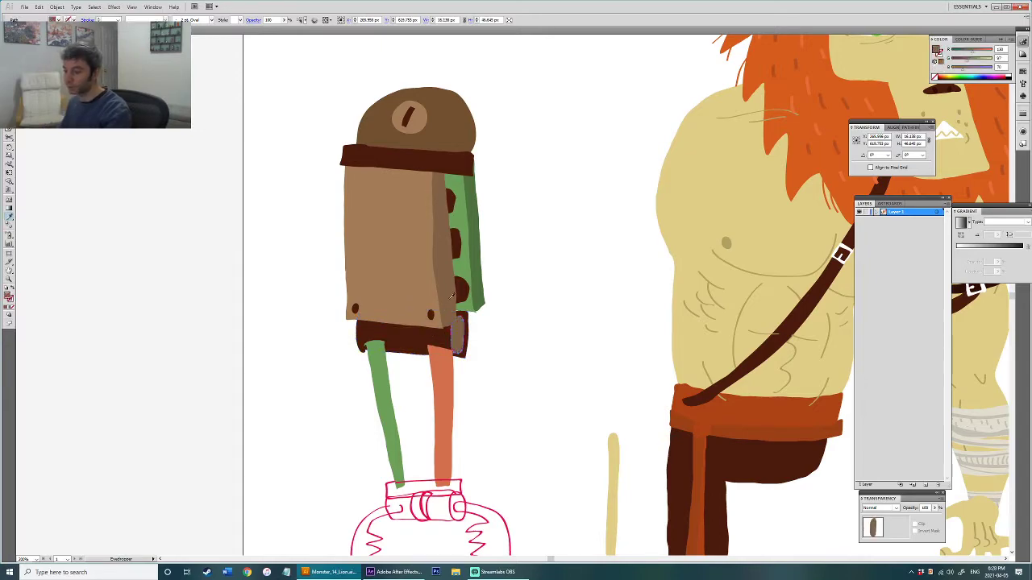
# Step: Select the green and orange rods together and send them to the back, behind the dark cylinder
pyautogui.moveTo(491, 425); pyautogui.dragTo(377, 395)
pyautogui.hotkey('ctrl', 'shift', '[')
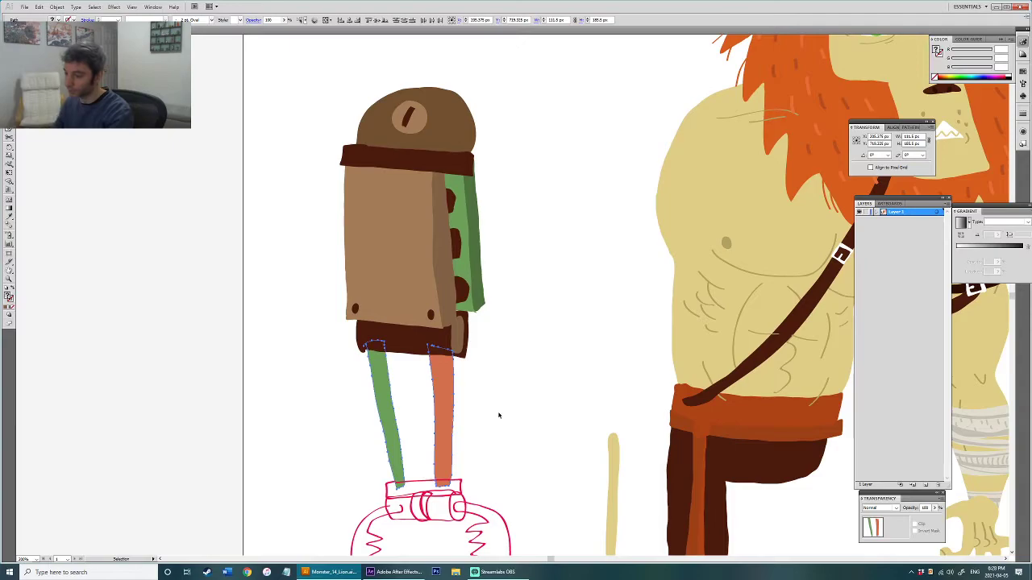
pyautogui.click(507, 413)
pyautogui.moveTo(481, 389); pyautogui.dragTo(471, 292)
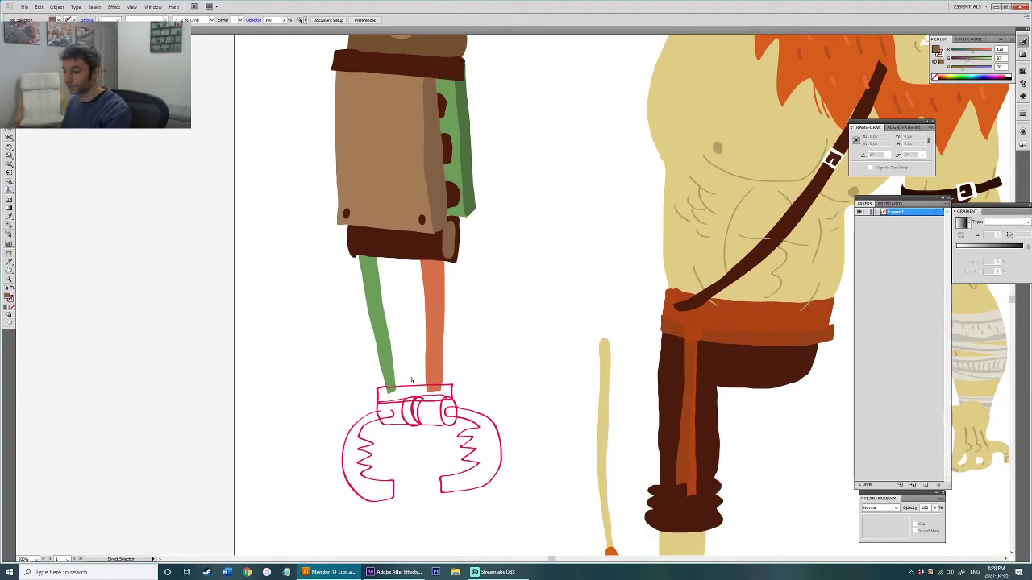
pyautogui.moveTo(490, 347); pyautogui.dragTo(368, 418)
pyautogui.press('v')
pyautogui.click(572, 202)
pyautogui.press('b')
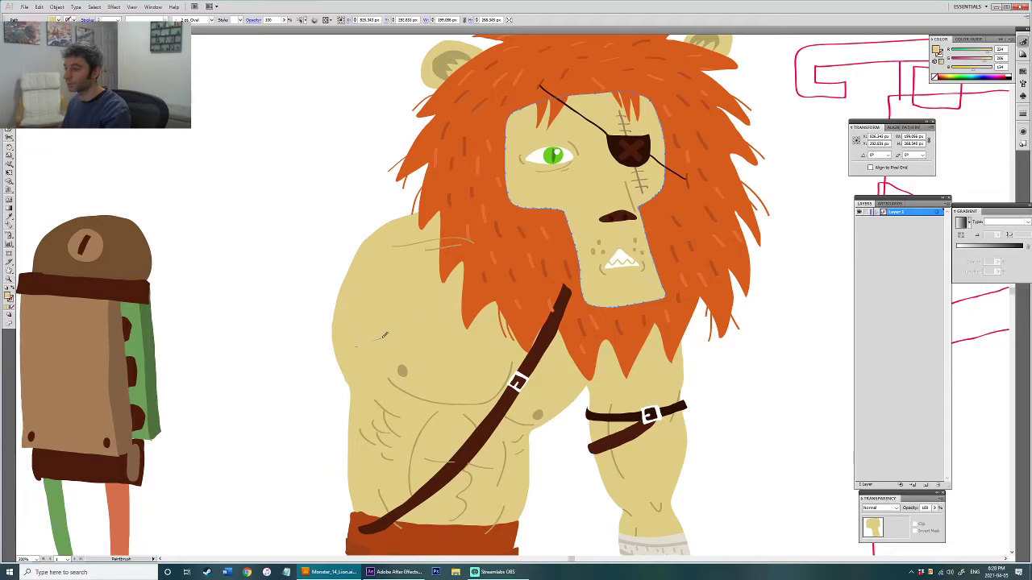
pyautogui.moveTo(295, 345)
pyautogui.mouseDown()
pyautogui.moveTo(570, 175)
pyautogui.moveTo(590, 124)
pyautogui.mouseUp()
pyautogui.press('v')
pyautogui.click(406, 385)
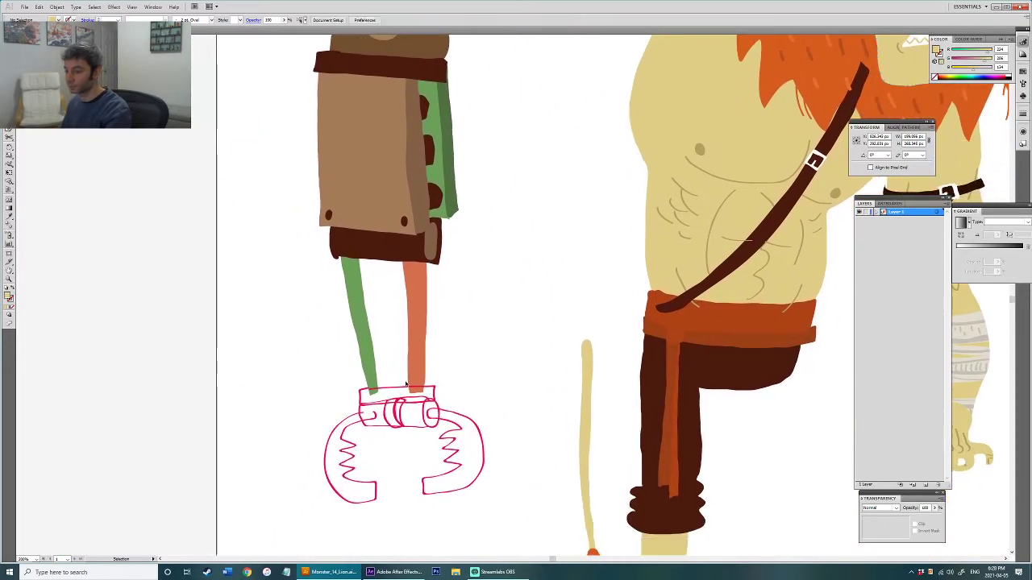
pyautogui.click(395, 392)
pyautogui.press('i')
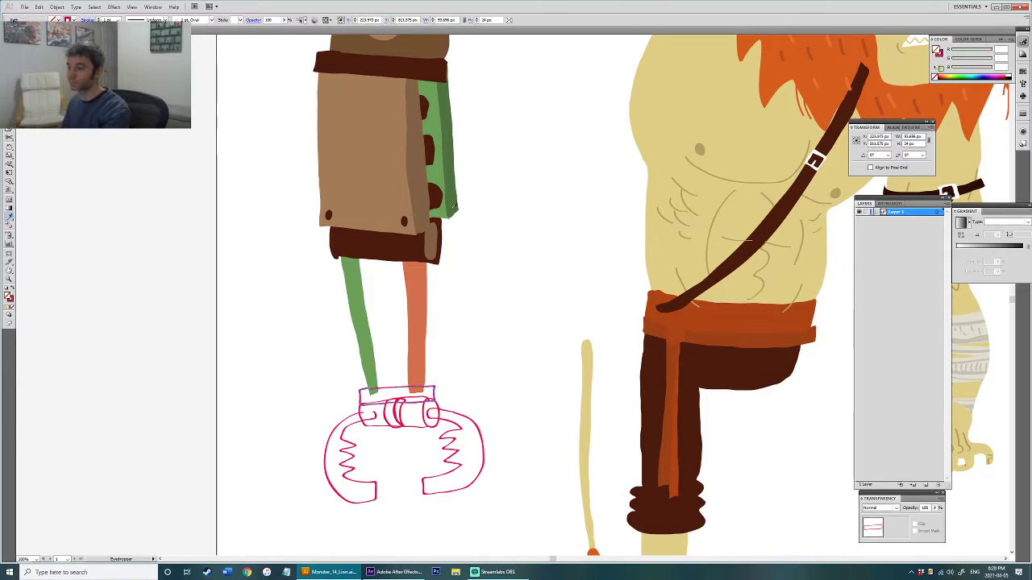
# Step: Redraw the bottom edge of the light green rear panel to remove the spur at its lower corner
pyautogui.keyDown('ctrl'); pyautogui.click(445, 211); pyautogui.keyUp('ctrl')
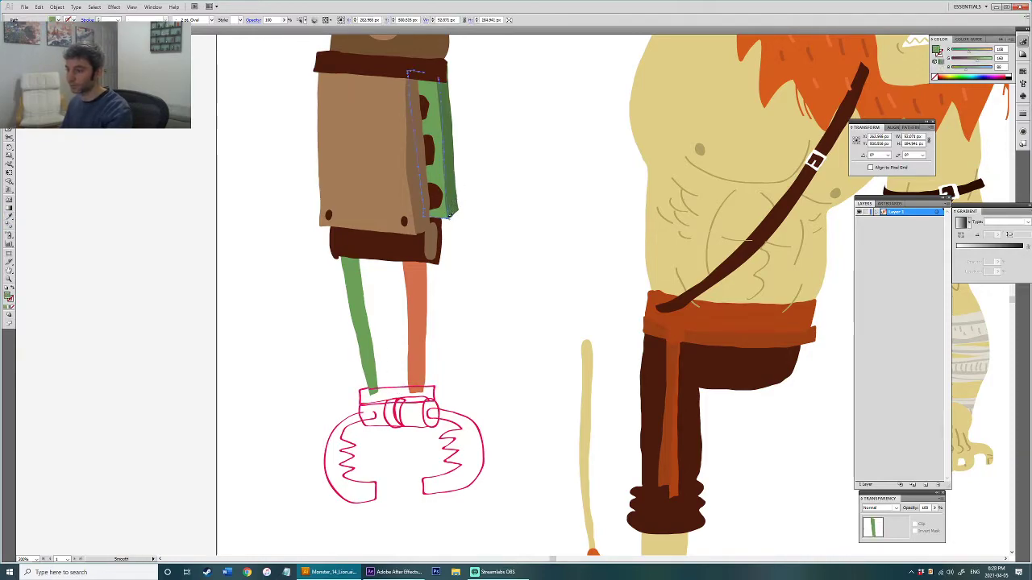
pyautogui.moveTo(445, 217); pyautogui.dragTo(389, 268)
pyautogui.scroll(4, 439, 202)
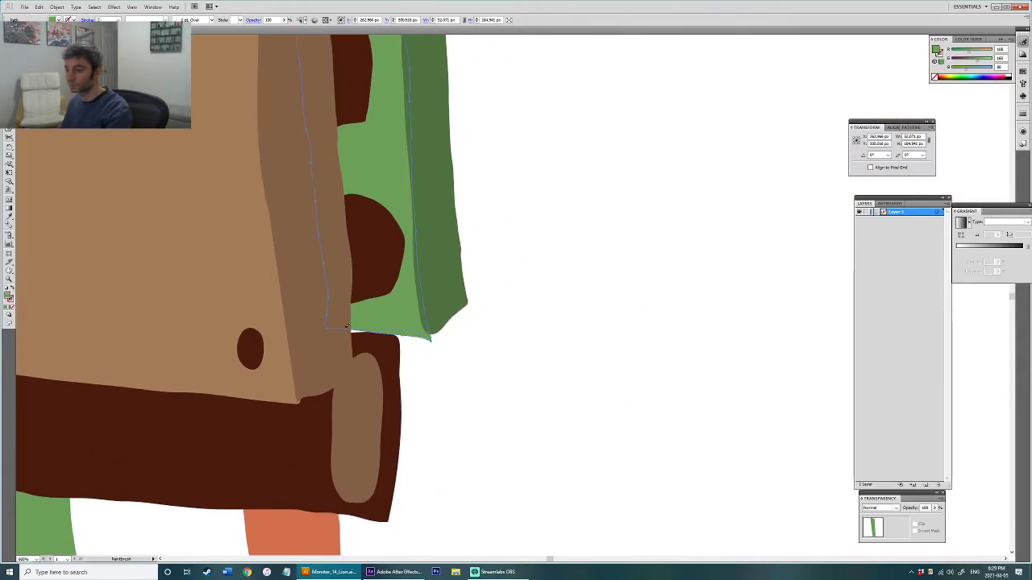
pyautogui.moveTo(346, 326); pyautogui.dragTo(428, 336)
pyautogui.hotkey('ctrl', 'z')
pyautogui.moveTo(325, 284)
pyautogui.mouseDown()
pyautogui.moveTo(380, 282)
pyautogui.moveTo(429, 332)
pyautogui.mouseUp()
pyautogui.press('v')
pyautogui.click(434, 317)
pyautogui.click(392, 347)
pyautogui.scroll(-3, 423, 353)
pyautogui.moveTo(424, 353); pyautogui.dragTo(472, 206)
pyautogui.click(470, 306)
pyautogui.moveTo(464, 345)
pyautogui.mouseDown()
pyautogui.moveTo(465, 267)
pyautogui.moveTo(449, 283)
pyautogui.moveTo(440, 349)
pyautogui.mouseUp()
pyautogui.scroll(-2, 465, 266)
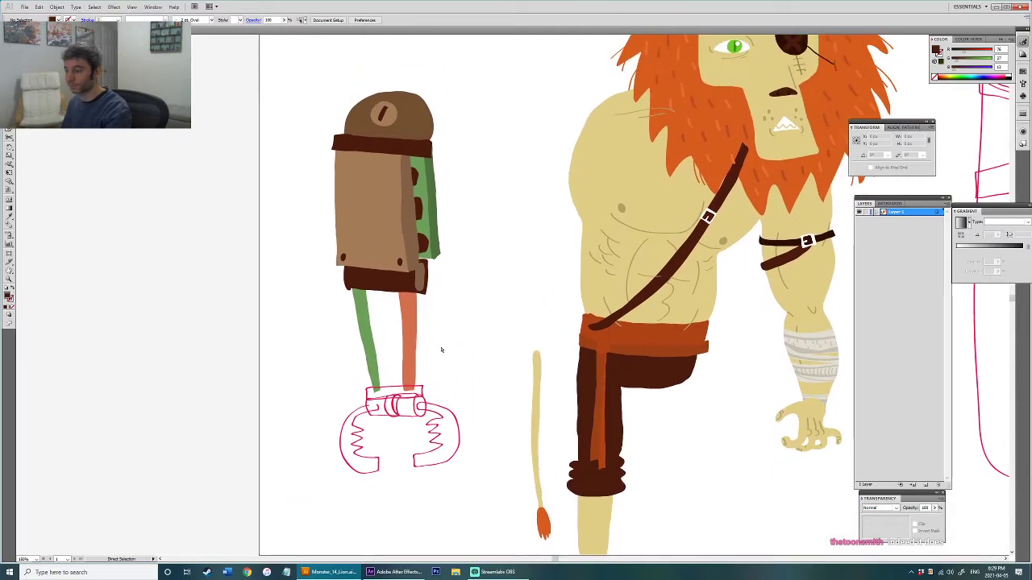
# Step: Fill the flat plate at the wrist, under the two rods, with the front panel's light brown
pyautogui.moveTo(479, 320)
pyautogui.mouseDown()
pyautogui.moveTo(417, 293)
pyautogui.moveTo(451, 231)
pyautogui.moveTo(442, 253)
pyautogui.moveTo(453, 281)
pyautogui.moveTo(476, 288)
pyautogui.moveTo(448, 271)
pyautogui.moveTo(439, 329)
pyautogui.moveTo(455, 345)
pyautogui.mouseUp()
pyautogui.click(410, 341)
pyautogui.press('i')
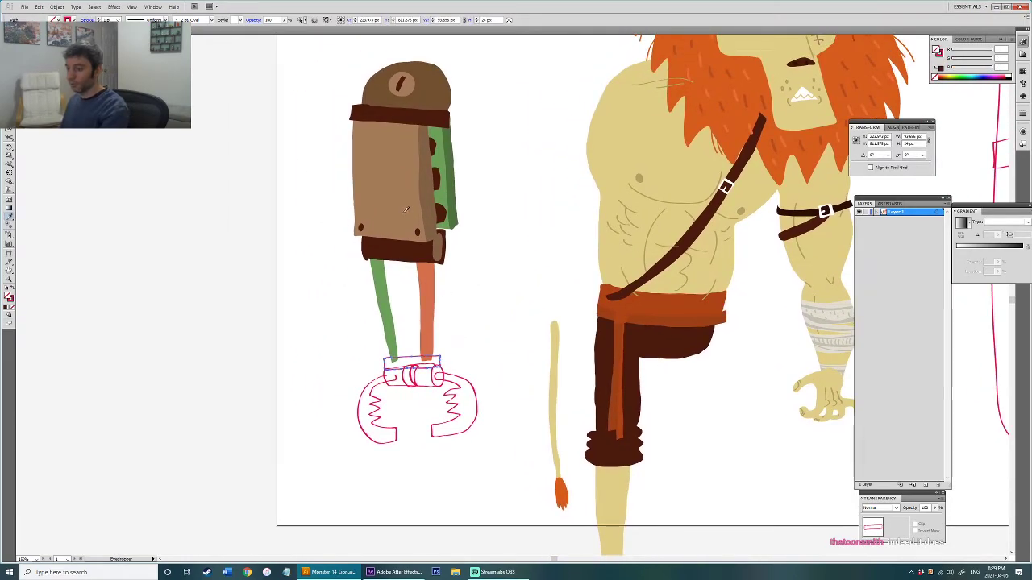
pyautogui.click(407, 213)
# Step: Fill the wrist cylinder below the plate with the box side's medium brown
pyautogui.press('v')
pyautogui.click(419, 386)
pyautogui.press('i')
pyautogui.click(436, 216)
pyautogui.press('v')
pyautogui.click(460, 363)
# Step: Fill both crescent bands around the wrist cylinder with the second rod's orange
pyautogui.scroll(2, 422, 373)
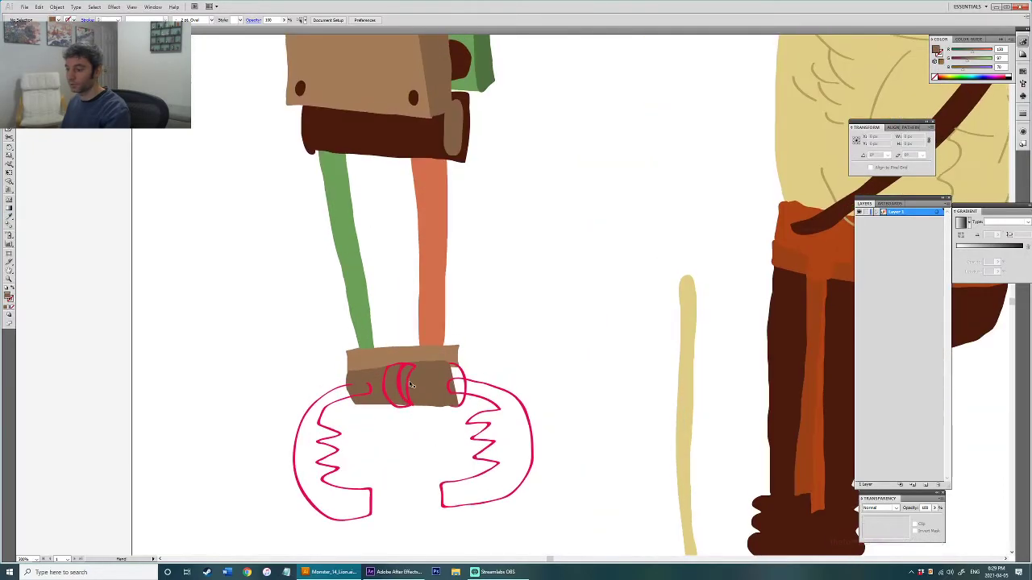
pyautogui.click(405, 386)
pyautogui.keyDown('shift'); pyautogui.click(395, 404); pyautogui.keyUp('shift')
pyautogui.press('i')
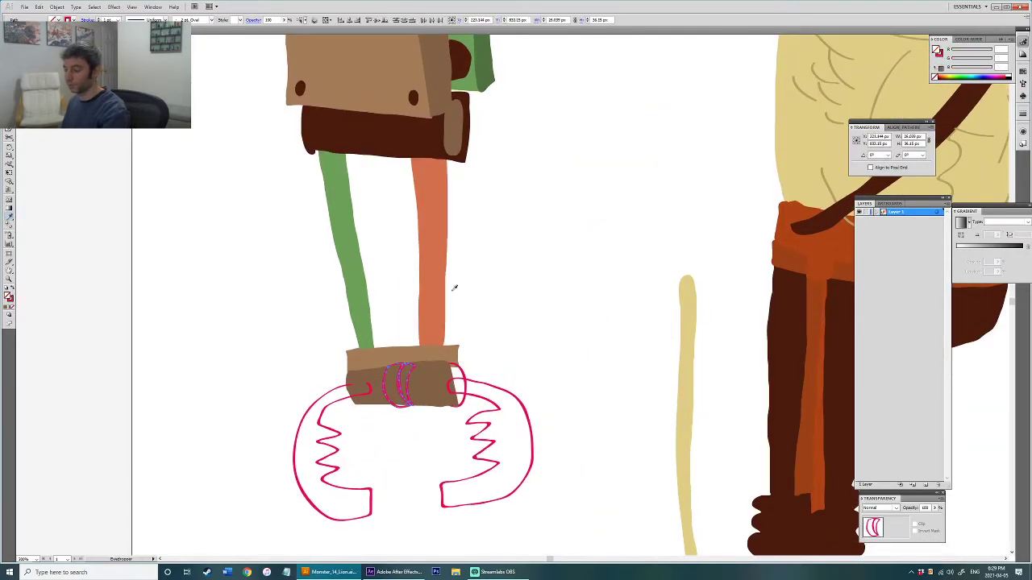
pyautogui.click(438, 296)
pyautogui.press('v')
pyautogui.click(491, 336)
# Step: Darken the narrower crescent band's fill to AD583D
pyautogui.click(404, 377)
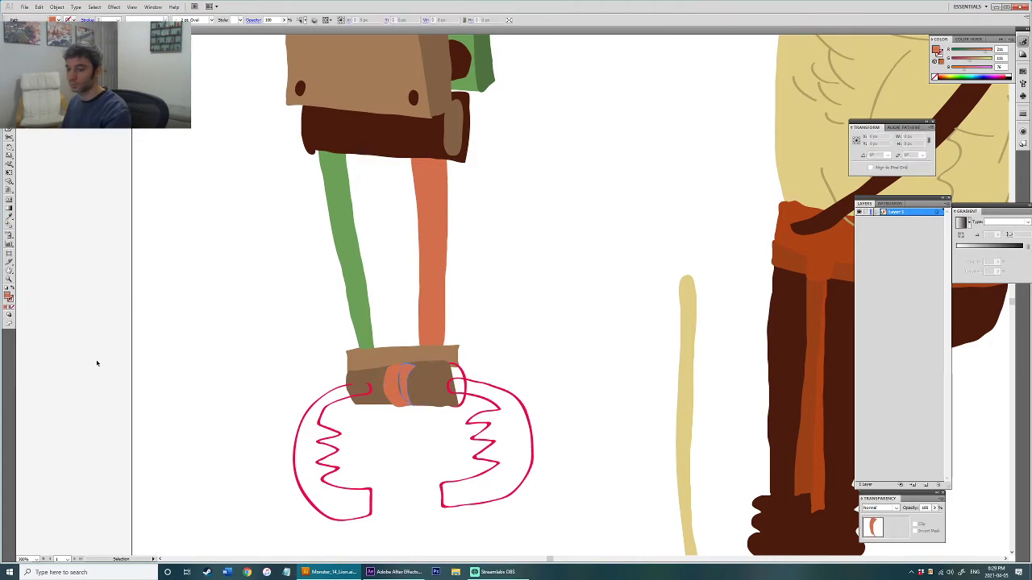
pyautogui.doubleClick(8, 298)
pyautogui.click(480, 268)
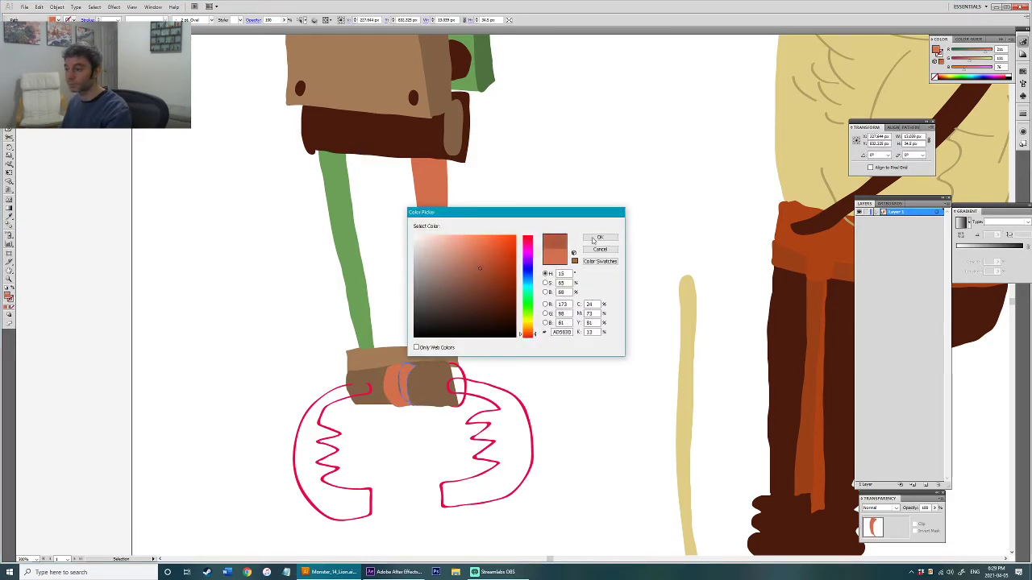
pyautogui.click(597, 239)
pyautogui.click(569, 299)
# Step: Fit the darker crescent closer against the lighter one and nudge both bands slightly on the wrist cylinder
pyautogui.scroll(-2, 550, 312)
pyautogui.moveTo(539, 315); pyautogui.dragTo(475, 371)
pyautogui.scroll(1, 413, 403)
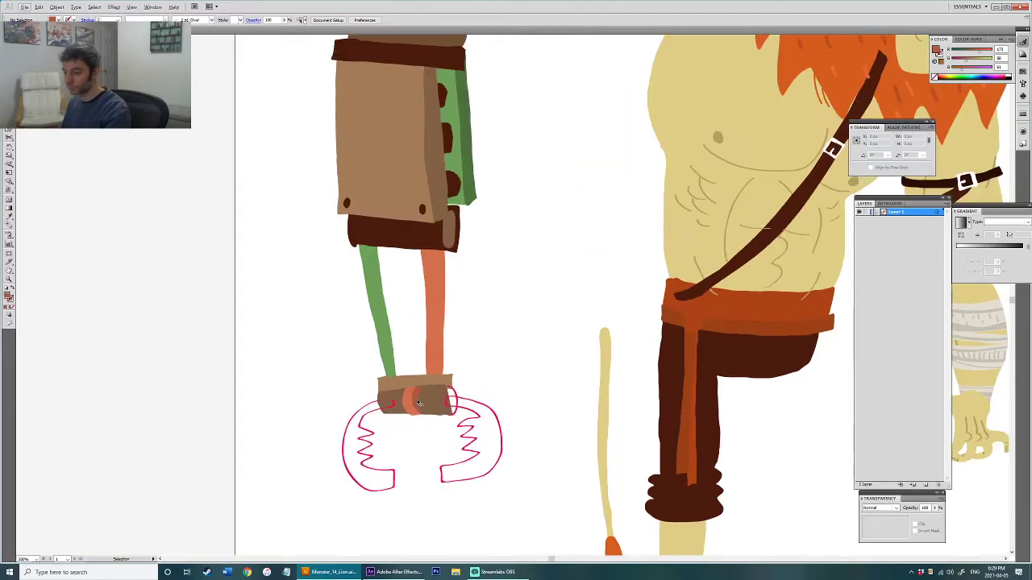
pyautogui.scroll(2, 413, 402)
pyautogui.click(413, 404)
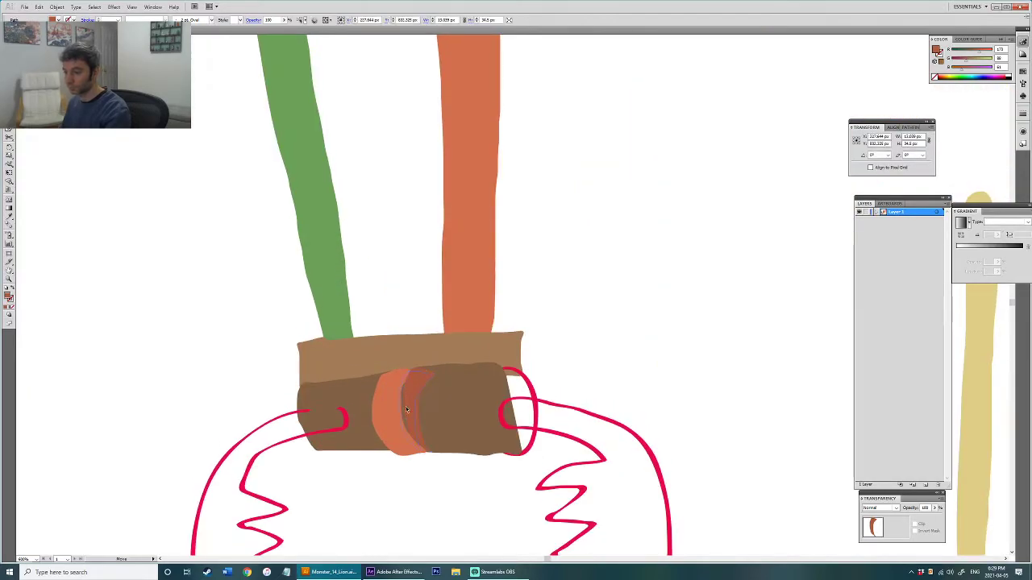
pyautogui.press('e')
pyautogui.press('v')
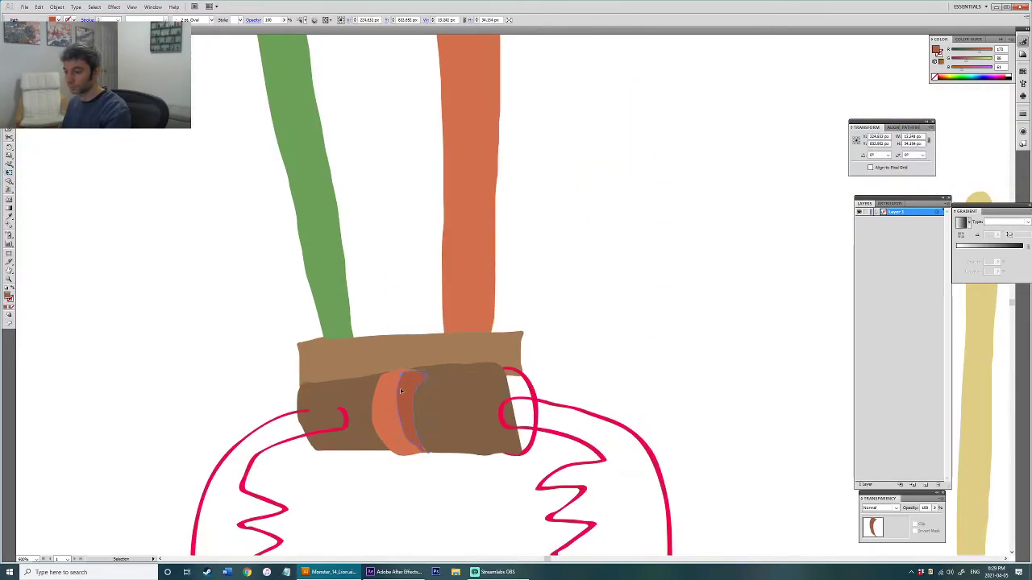
pyautogui.keyDown('shift'); pyautogui.click(391, 401); pyautogui.keyUp('shift')
pyautogui.moveTo(391, 401); pyautogui.dragTo(390, 395)
pyautogui.scroll(-4, 479, 378)
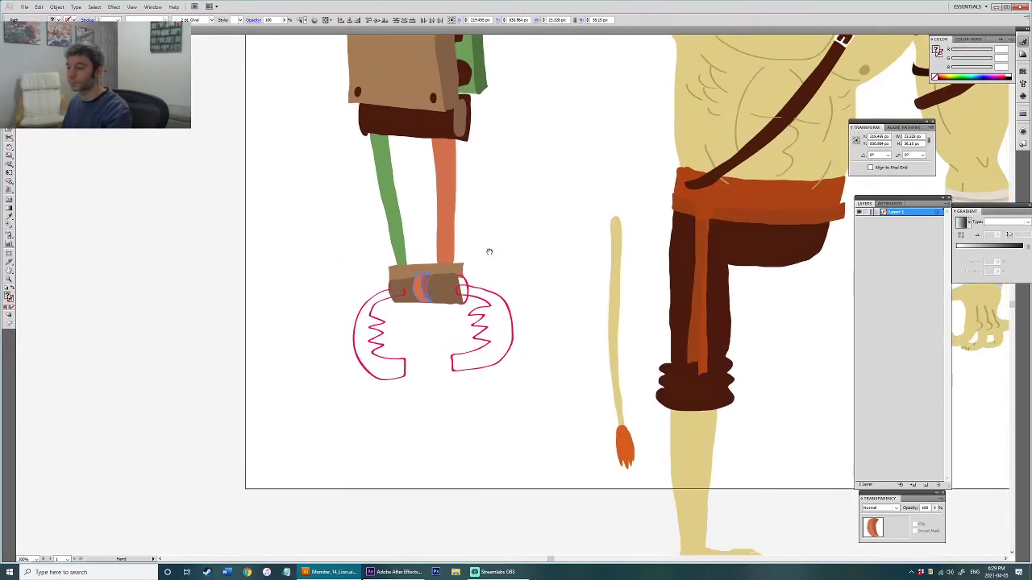
# Step: Fill both halves of the claw with the trousers' dark brown
pyautogui.press('a')
pyautogui.click(360, 409)
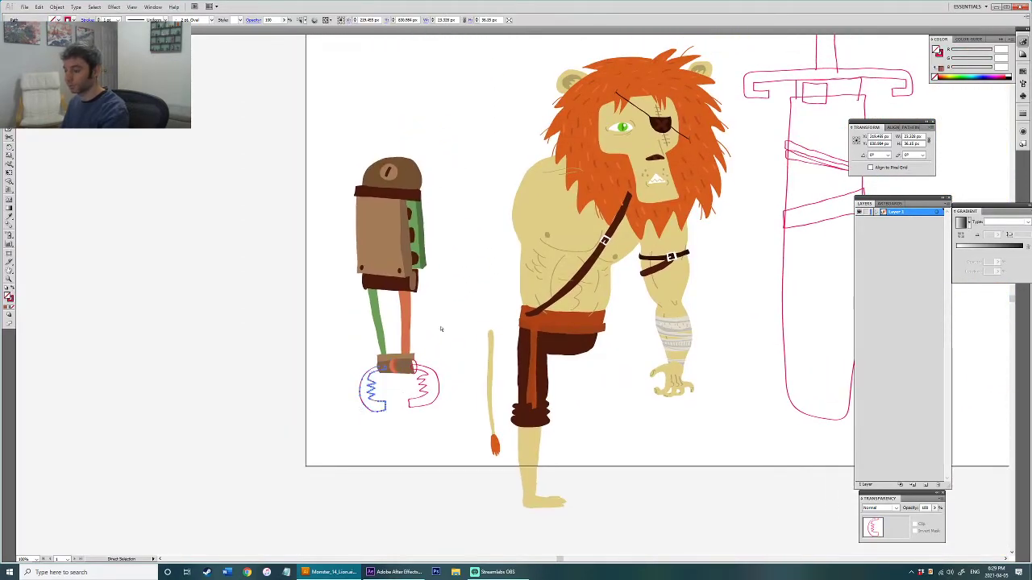
pyautogui.click(562, 341)
pyautogui.press('v')
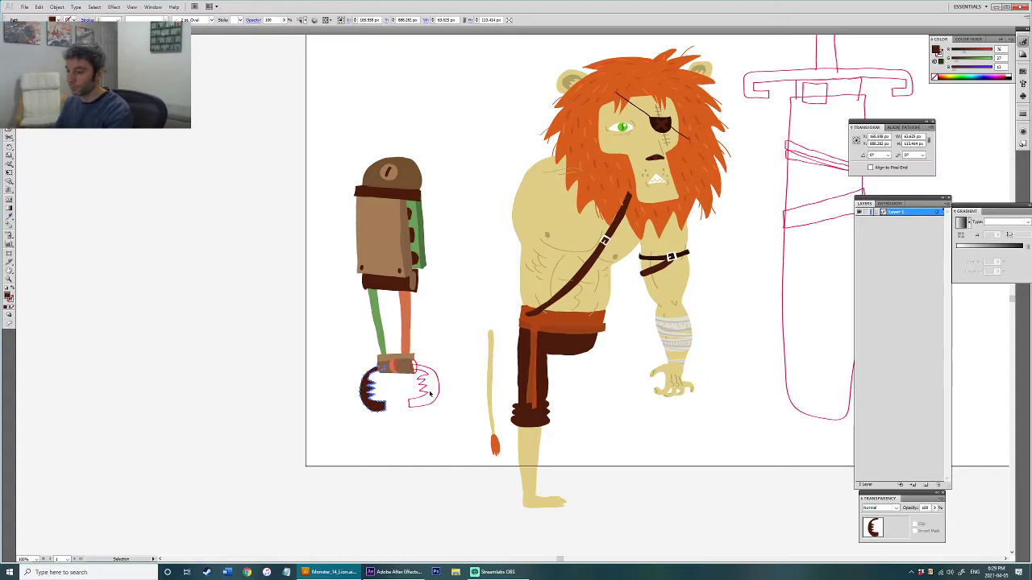
pyautogui.click(427, 401)
pyautogui.press('i')
pyautogui.click(381, 403)
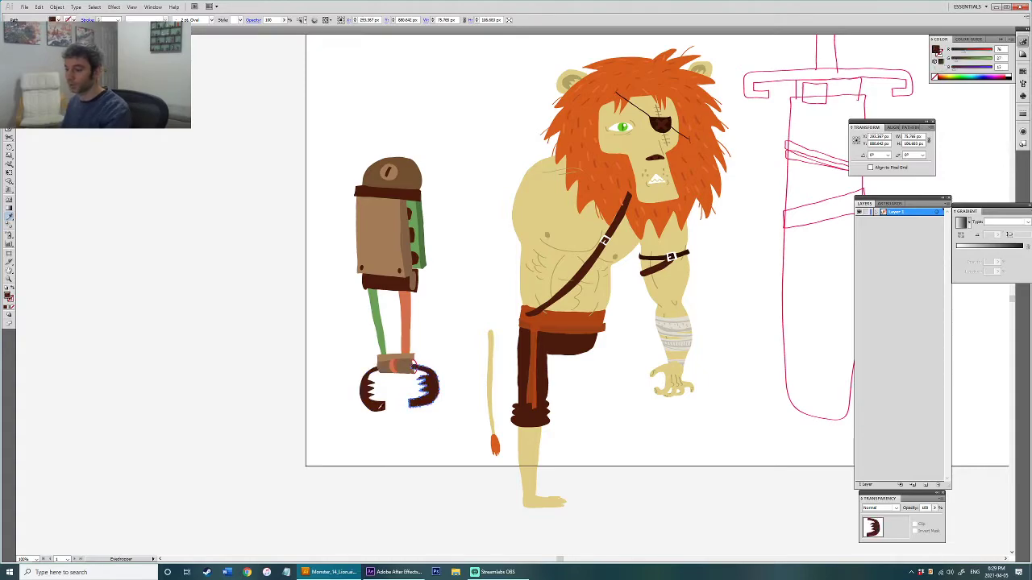
# Step: Fill both claw halves together with a slightly lightened version of the front panel's brown, after trying the rear panel's dark green
pyautogui.moveTo(366, 421); pyautogui.dragTo(453, 393)
pyautogui.click(423, 241)
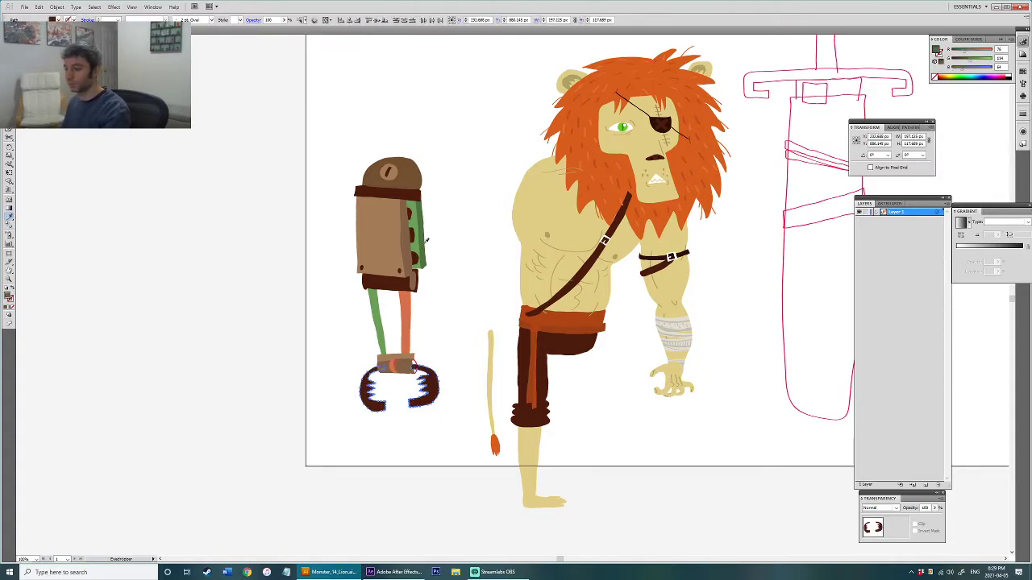
pyautogui.press('v')
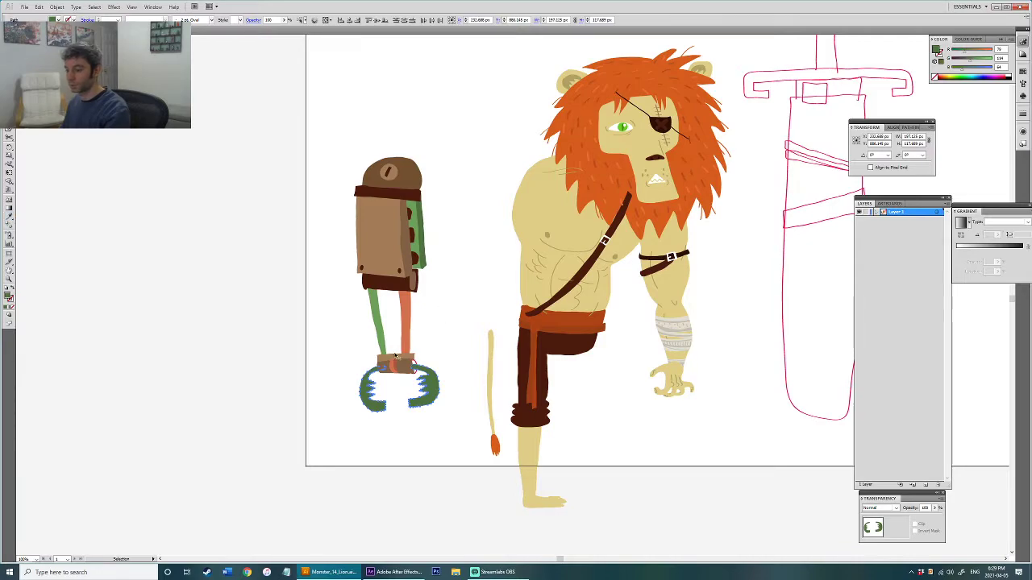
pyautogui.click(366, 245)
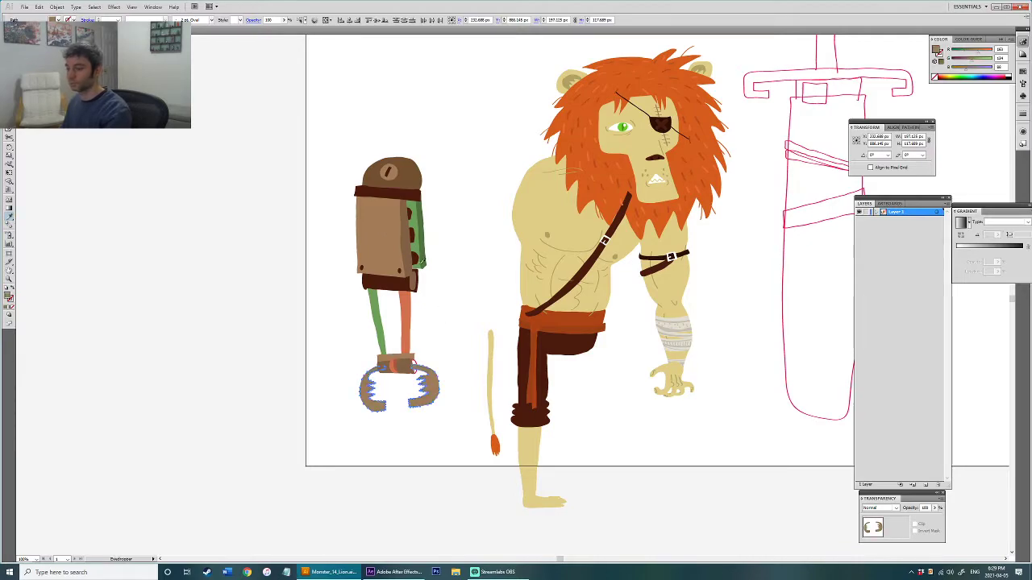
pyautogui.doubleClick(9, 297)
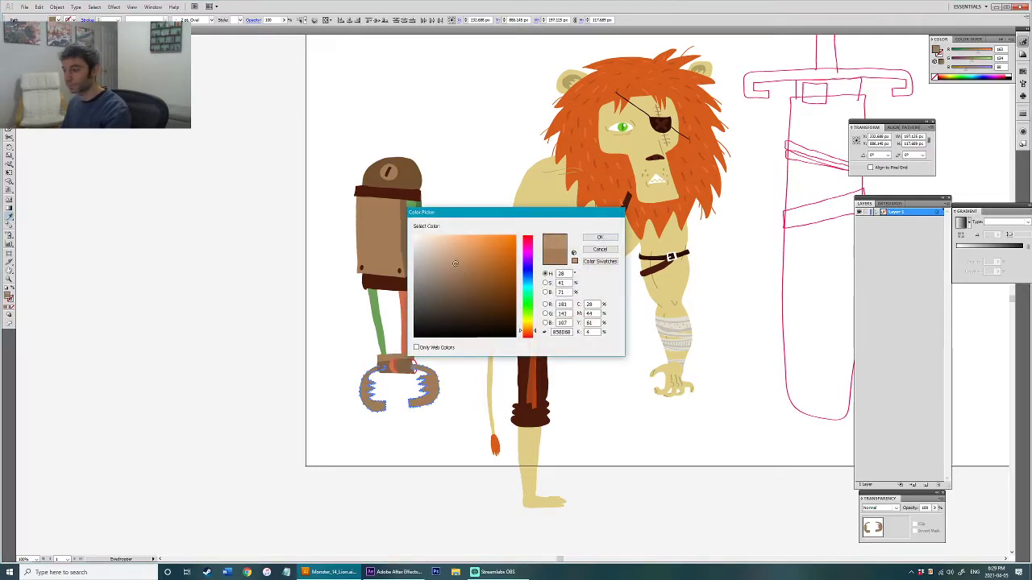
pyautogui.click(603, 241)
pyautogui.press('v')
pyautogui.click(456, 360)
# Step: Fill the wrist cylinder's oval end cap with dark brown and bring it to the front together with the adjoining claw half
pyautogui.scroll(3, 423, 382)
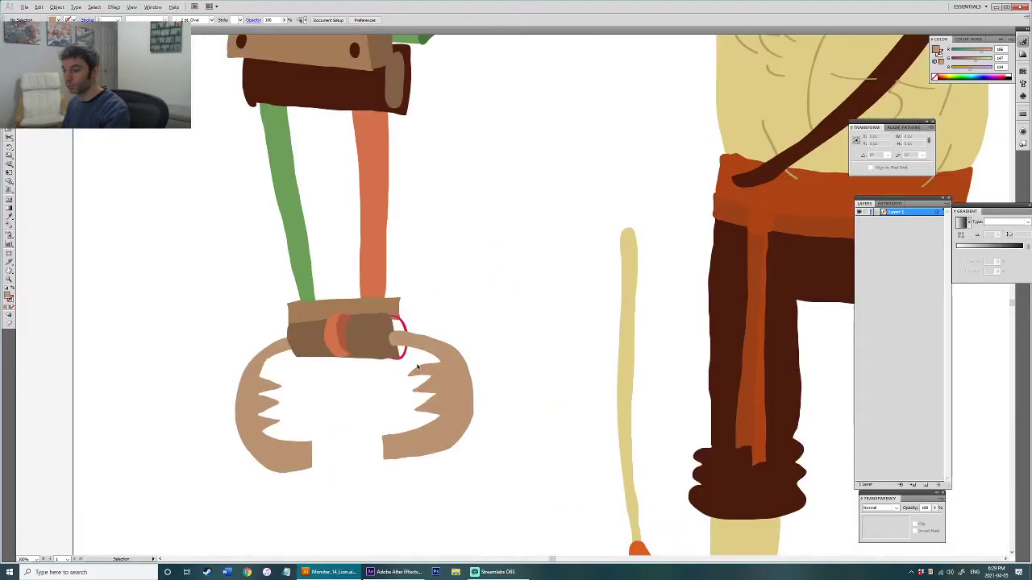
pyautogui.click(404, 330)
pyautogui.press('i')
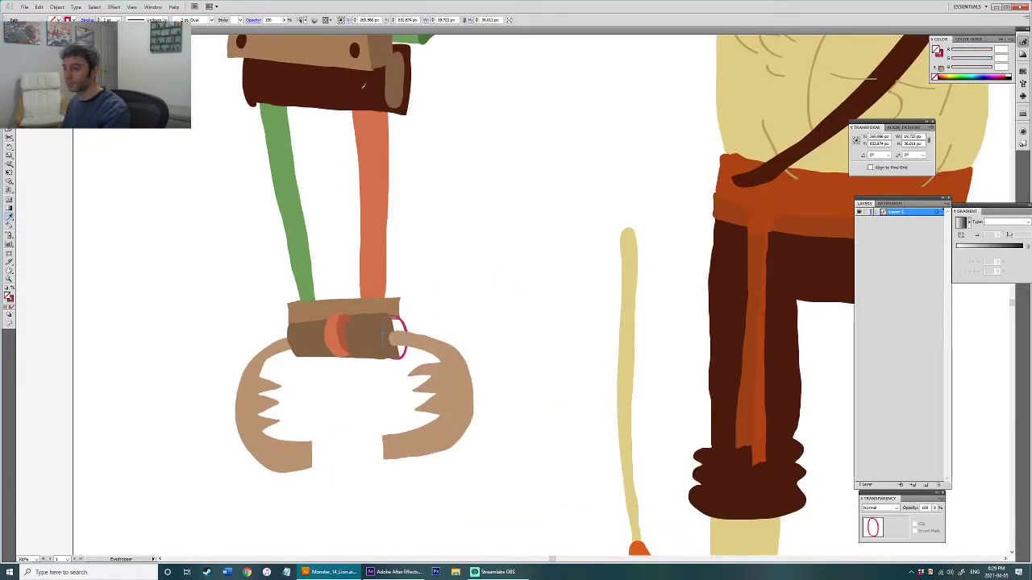
pyautogui.click(374, 99)
pyautogui.press('v')
pyautogui.click(420, 357)
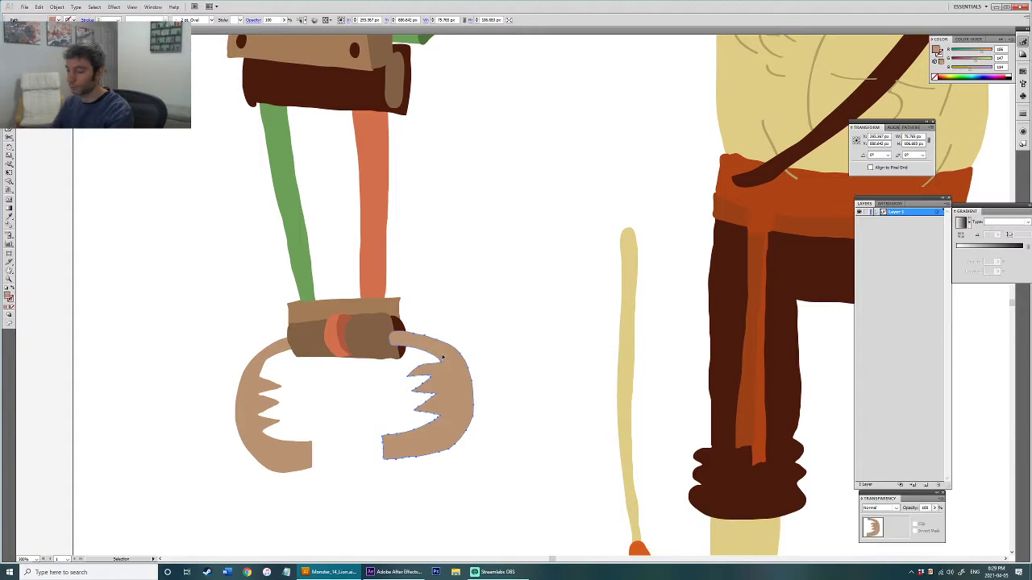
pyautogui.keyDown('shift'); pyautogui.click(402, 325); pyautogui.keyUp('shift')
pyautogui.hotkey('ctrl', 'shift', ']')
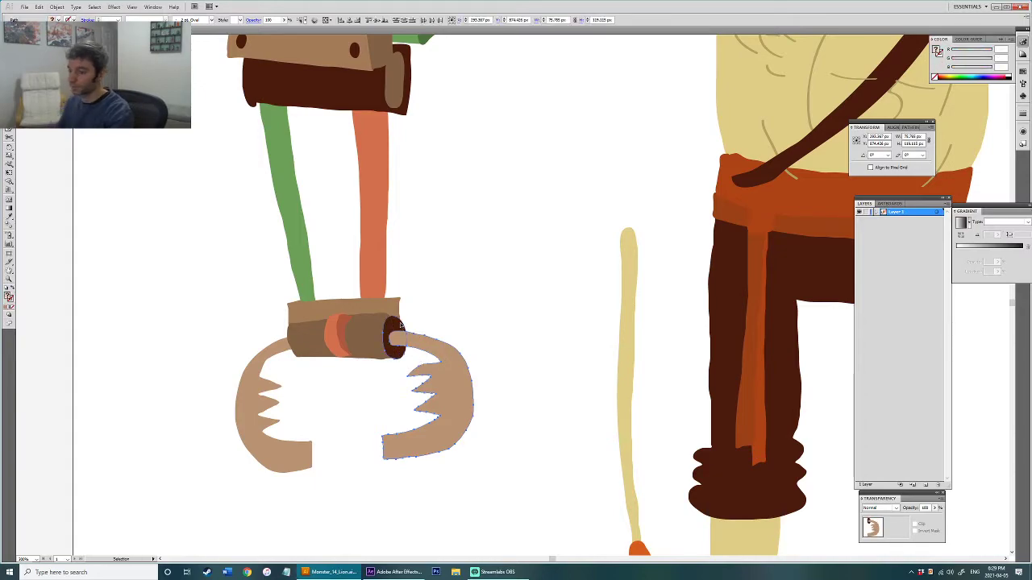
pyautogui.click(459, 280)
pyautogui.scroll(-4, 483, 283)
pyautogui.moveTo(340, 384); pyautogui.dragTo(383, 346)
pyautogui.scroll(3, 416, 329)
pyautogui.click(367, 382)
pyautogui.click(340, 388)
pyautogui.moveTo(339, 388); pyautogui.dragTo(231, 320)
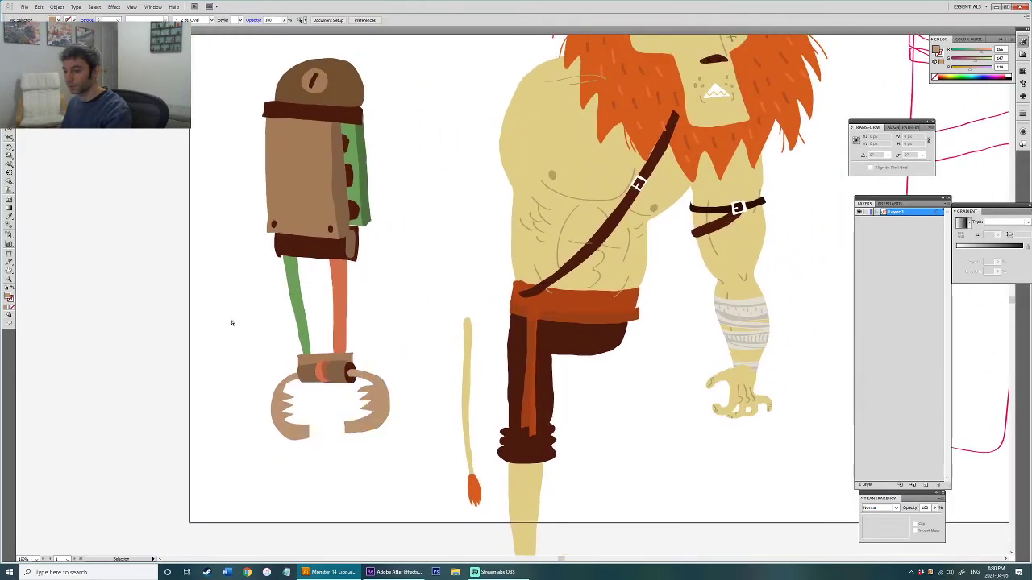
pyautogui.scroll(-5, 293, 290)
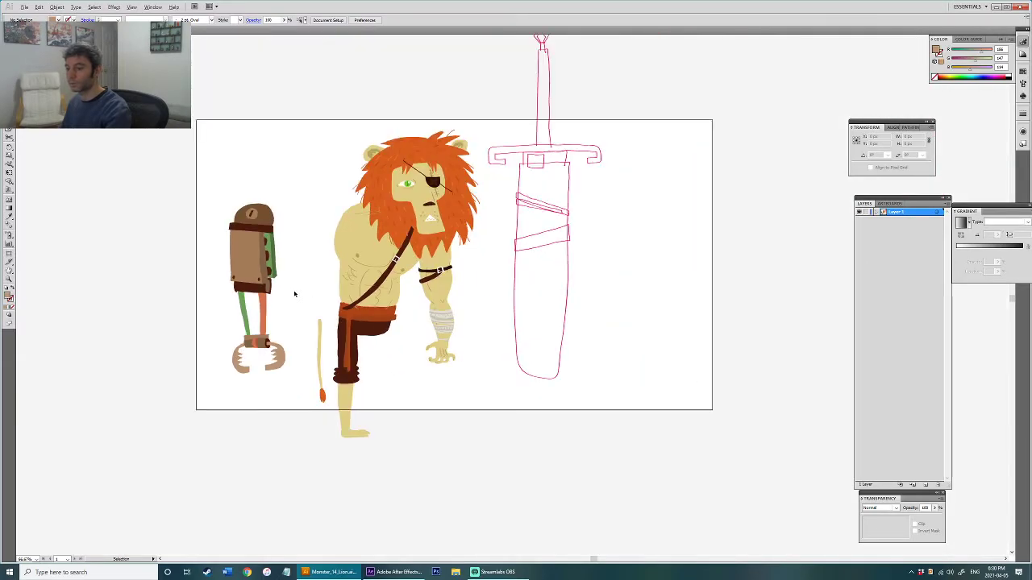
# Step: Paint the first wood-grain line down the front panel's left side in a lightened panel brown, RGB 186, 147, 114
pyautogui.scroll(5, 250, 246)
pyautogui.moveTo(250, 246); pyautogui.dragTo(303, 256)
pyautogui.click(335, 275)
pyautogui.click(42, 292)
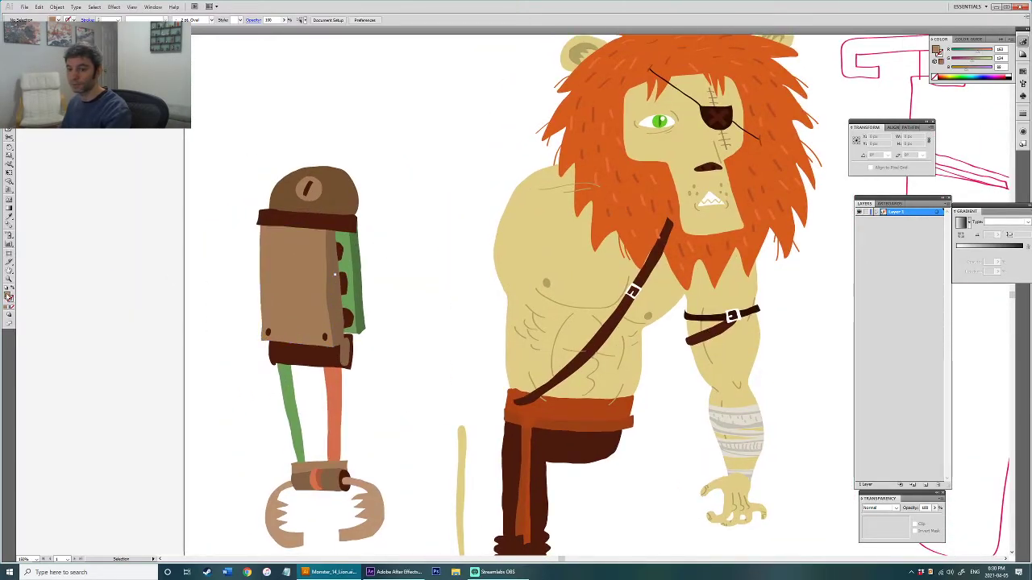
pyautogui.doubleClick(9, 297)
pyautogui.moveTo(458, 273); pyautogui.dragTo(454, 264)
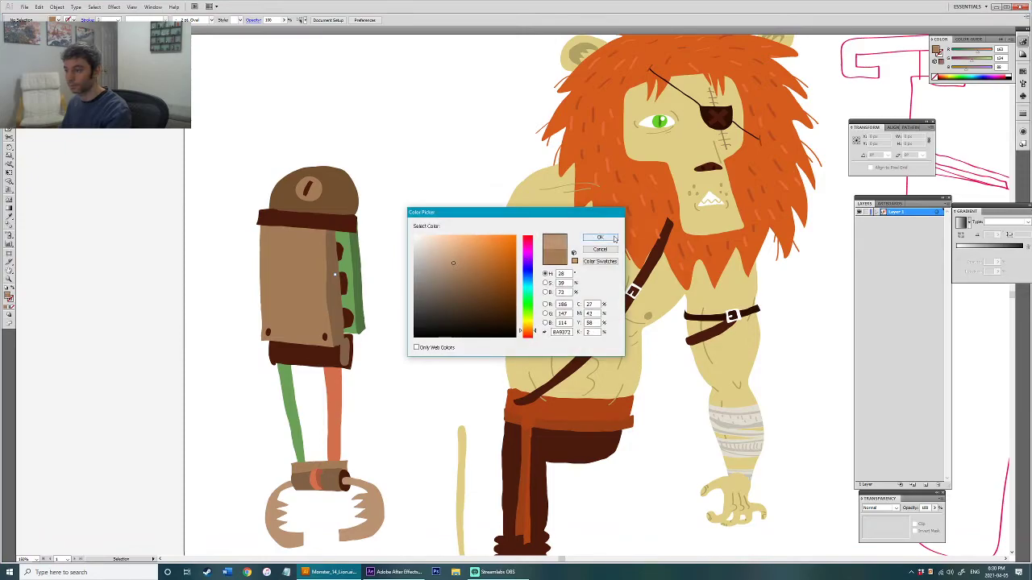
pyautogui.click(603, 239)
pyautogui.scroll(1, 279, 262)
pyautogui.moveTo(296, 270); pyautogui.dragTo(392, 287)
pyautogui.scroll(1, 396, 288)
pyautogui.press('b')
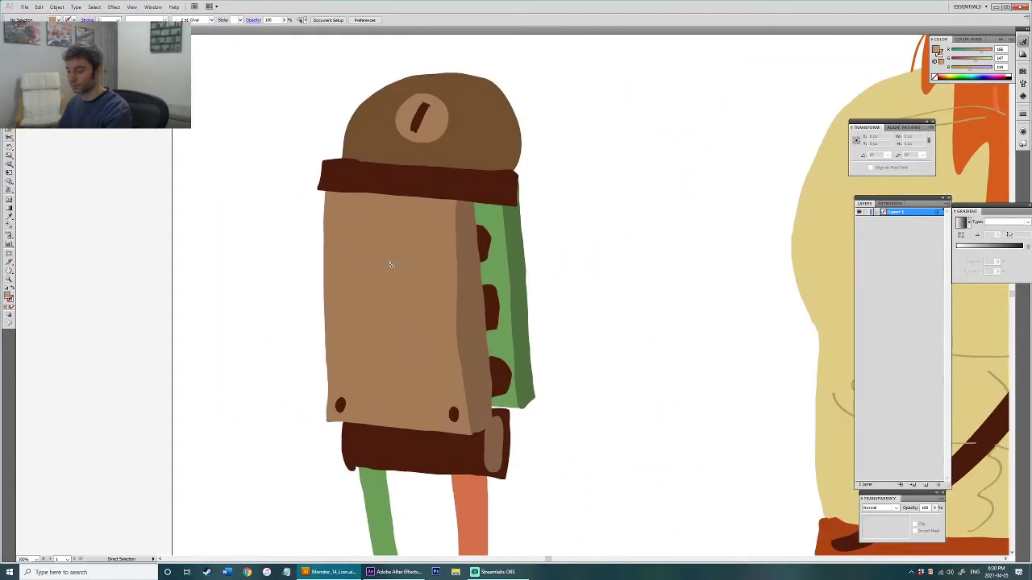
pyautogui.moveTo(338, 241); pyautogui.dragTo(369, 420)
# Step: Paint light wavy grain lines with an elongated knot down the middle of the front panel, redoing the misplaced strokes
pyautogui.press('v')
pyautogui.moveTo(373, 423); pyautogui.dragTo(356, 282)
pyautogui.hotkey('ctrl', 'z')
pyautogui.moveTo(373, 423)
pyautogui.mouseDown()
pyautogui.moveTo(364, 327)
pyautogui.moveTo(374, 260)
pyautogui.moveTo(389, 339)
pyautogui.moveTo(370, 345)
pyautogui.moveTo(367, 284)
pyautogui.mouseUp()
pyautogui.hotkey('ctrl', 'z')
pyautogui.moveTo(376, 425)
pyautogui.mouseDown()
pyautogui.moveTo(368, 252)
pyautogui.moveTo(379, 195)
pyautogui.moveTo(375, 311)
pyautogui.moveTo(392, 424)
pyautogui.mouseUp()
pyautogui.moveTo(396, 349); pyautogui.dragTo(406, 239)
pyautogui.moveTo(383, 288); pyautogui.dragTo(391, 259)
pyautogui.hotkey('ctrl', 'z')
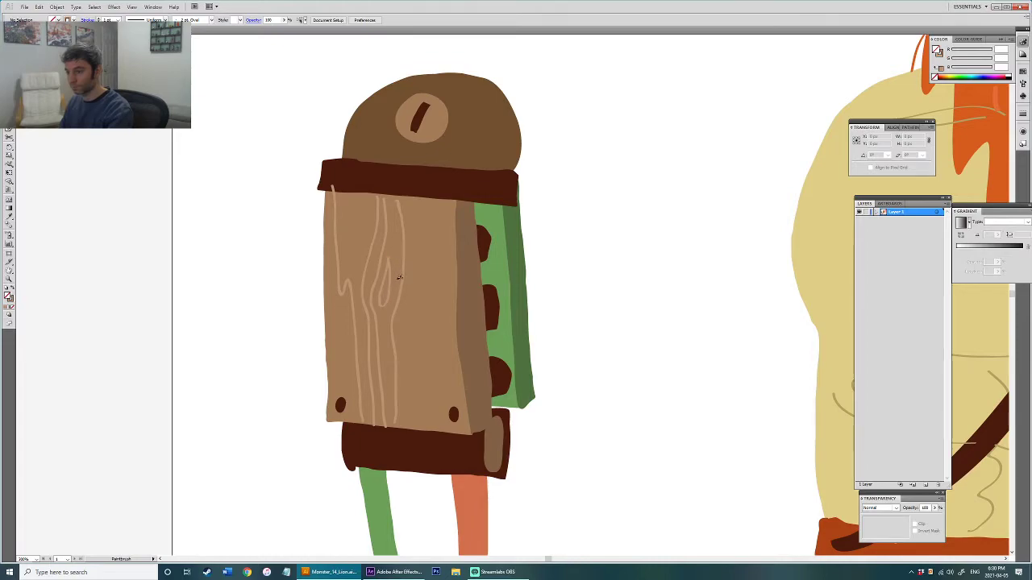
# Step: Cover the rest of the front panel out to both edges with light grain lines and small knots
pyautogui.moveTo(403, 345); pyautogui.dragTo(410, 415)
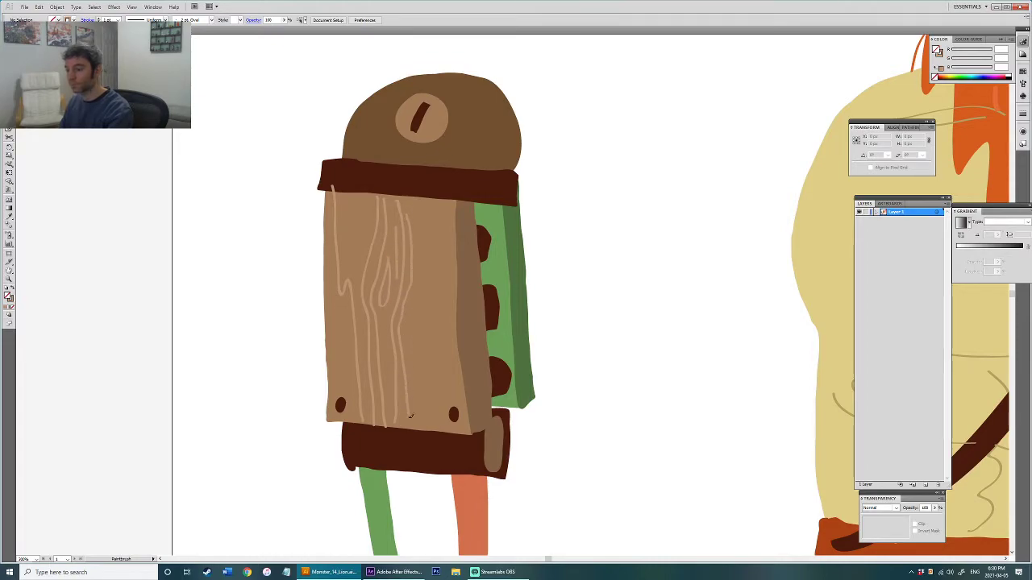
pyautogui.moveTo(417, 360); pyautogui.dragTo(427, 198)
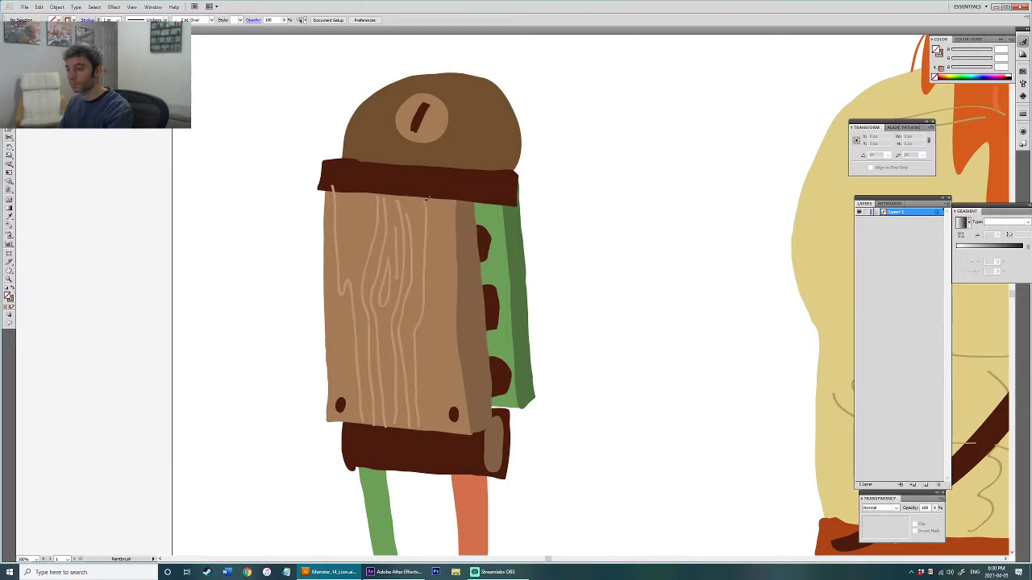
pyautogui.moveTo(441, 247); pyautogui.dragTo(457, 395)
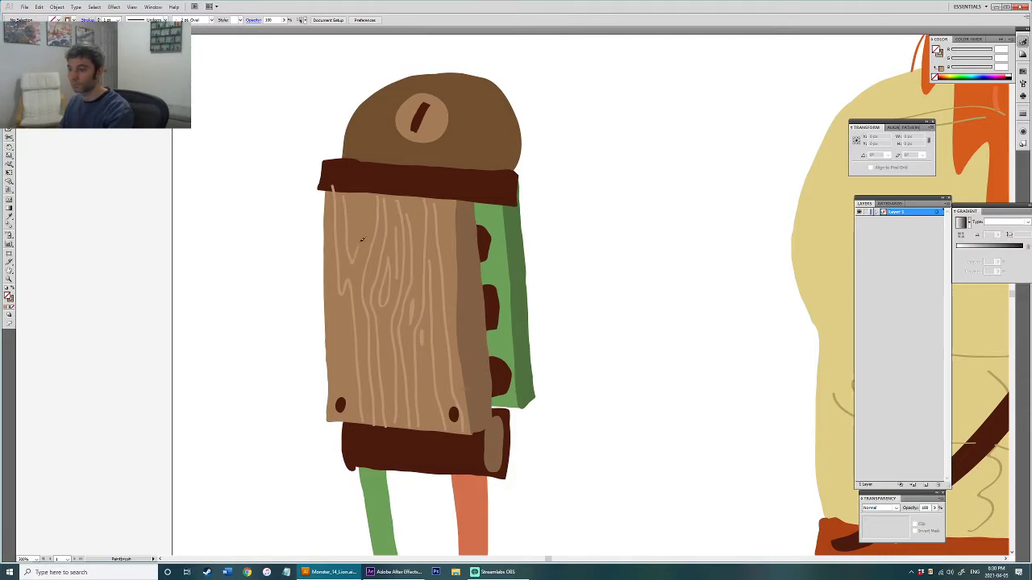
pyautogui.moveTo(331, 285); pyautogui.dragTo(353, 403)
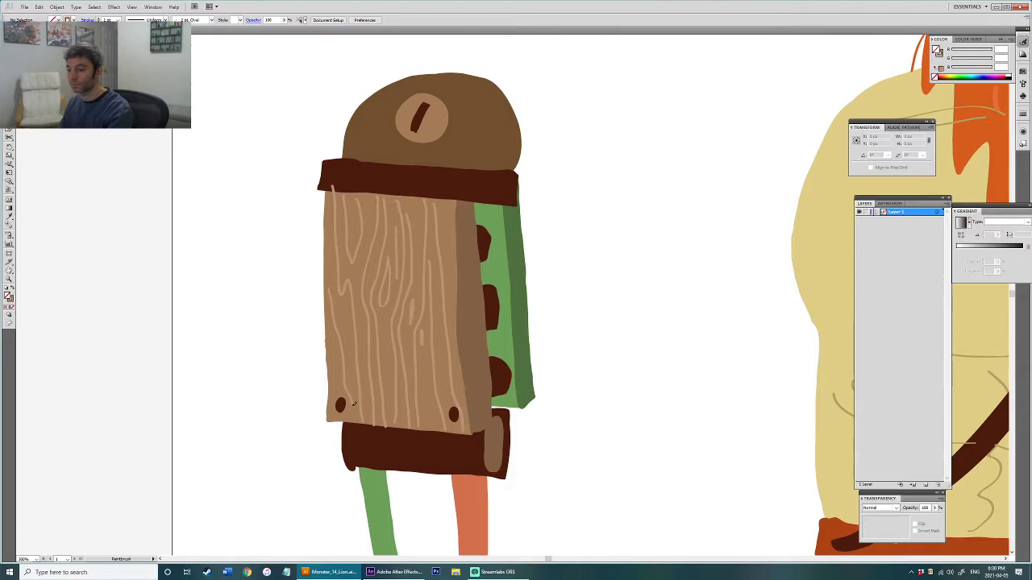
# Step: Try a darkened version of the front panel's brown for the dark grain lines
pyautogui.moveTo(476, 306); pyautogui.dragTo(447, 336)
pyautogui.press('v')
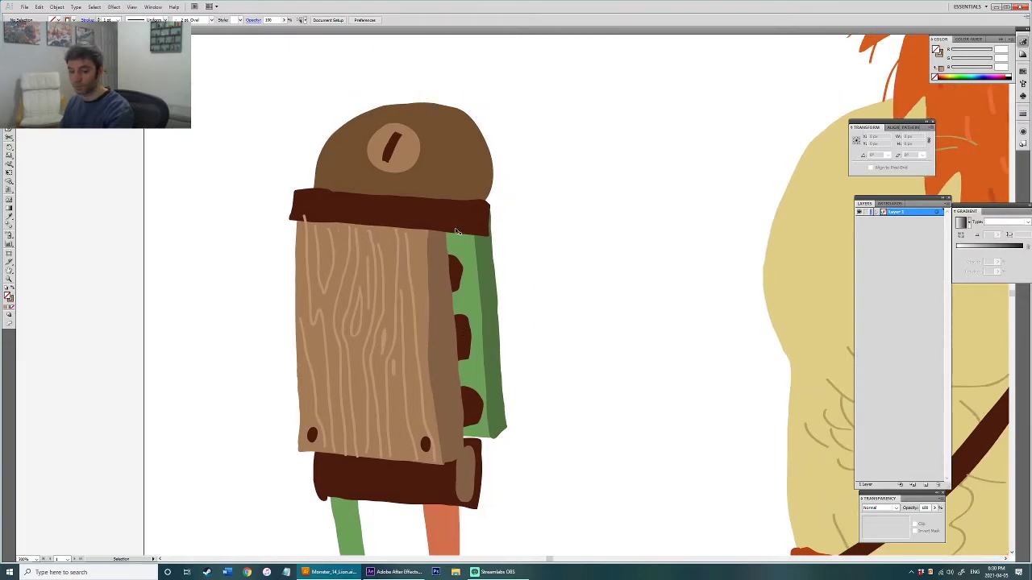
pyautogui.press('i')
pyautogui.click(423, 300)
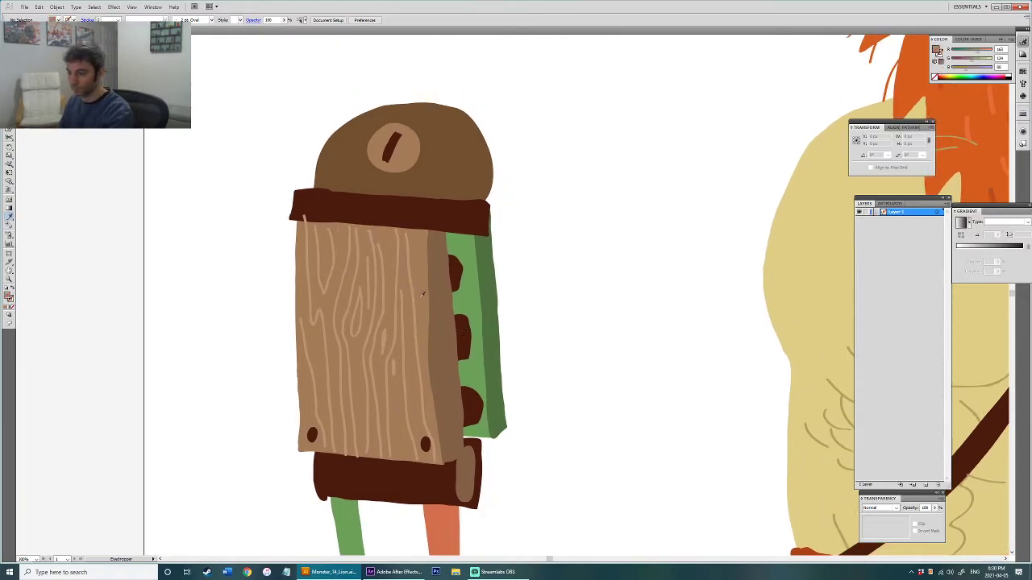
pyautogui.doubleClick(10, 297)
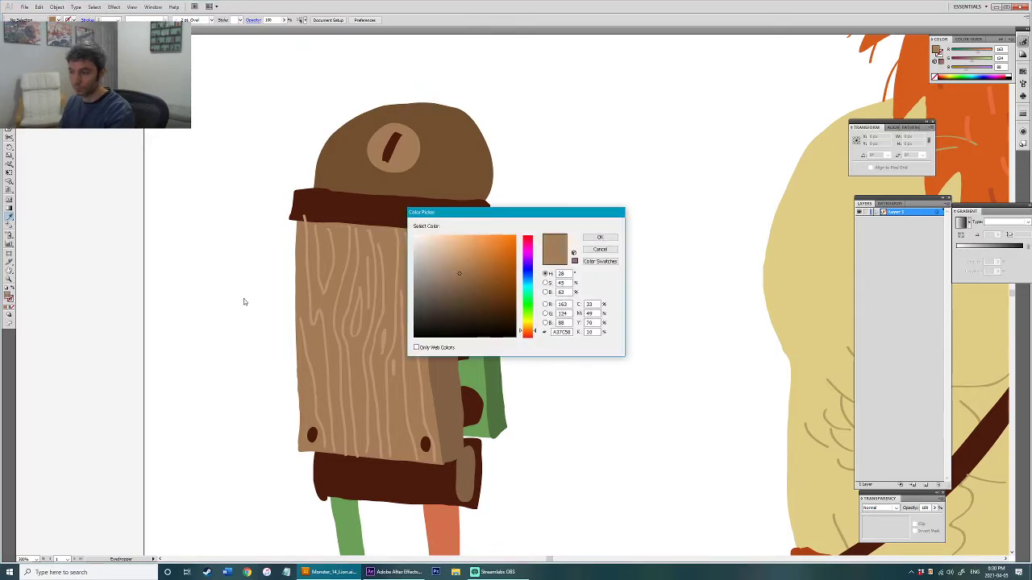
pyautogui.click(591, 237)
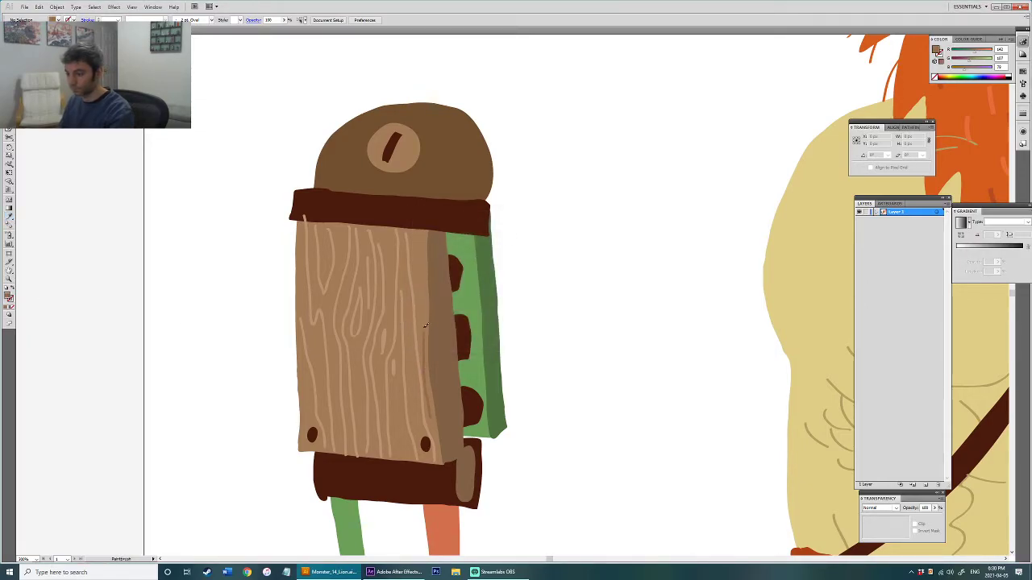
# Step: Paint scattered darker grain lines between the light ones on the front panel, using the brown of its side face
pyautogui.press('i')
pyautogui.click(450, 322)
pyautogui.moveTo(427, 266); pyautogui.dragTo(423, 326)
pyautogui.moveTo(436, 401); pyautogui.dragTo(435, 410)
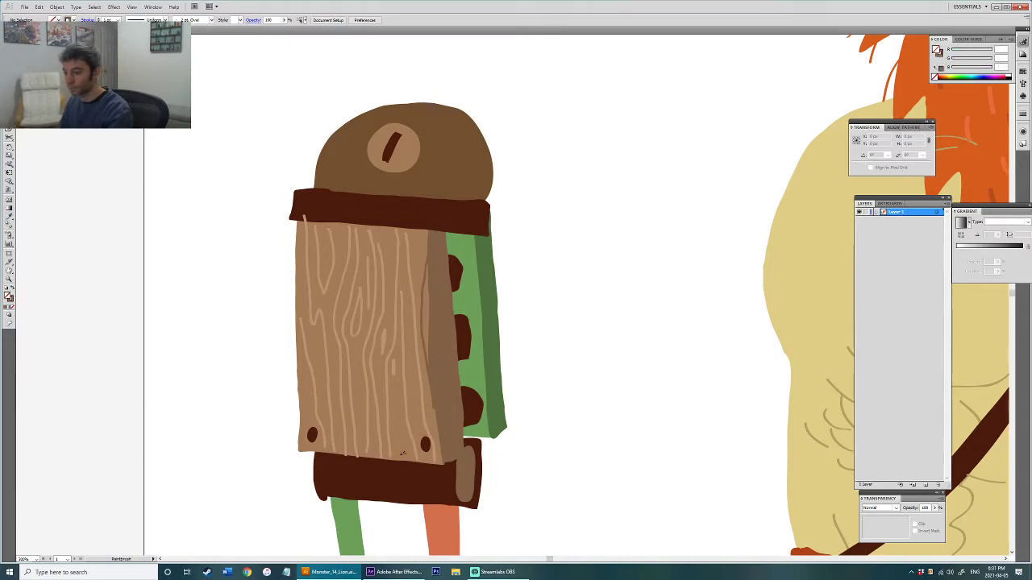
pyautogui.moveTo(358, 374); pyautogui.dragTo(350, 342)
pyautogui.moveTo(326, 407); pyautogui.dragTo(316, 339)
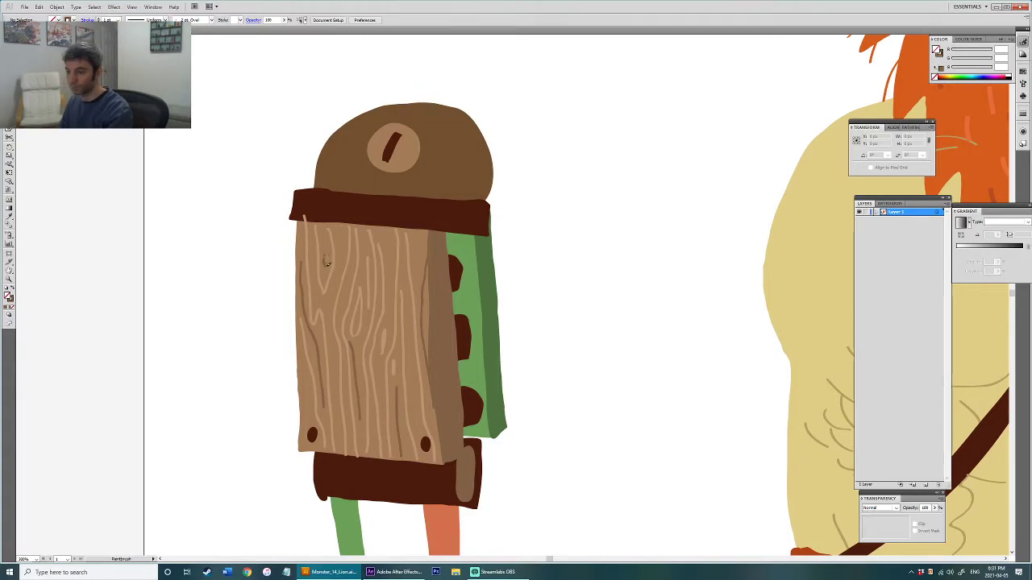
pyautogui.moveTo(419, 263); pyautogui.dragTo(428, 229)
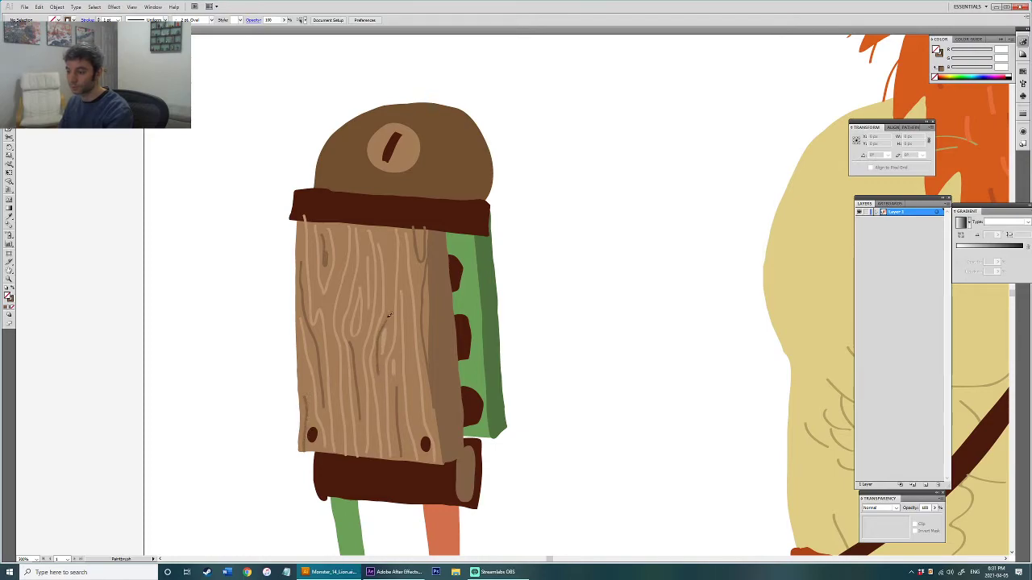
pyautogui.moveTo(409, 262); pyautogui.dragTo(419, 278)
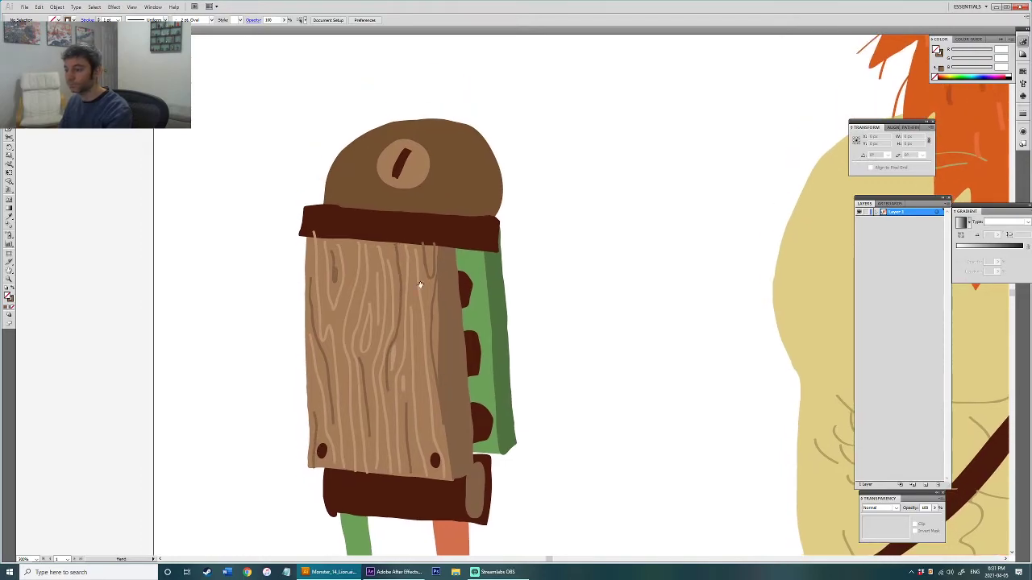
pyautogui.keyDown('ctrl'); pyautogui.click(442, 415); pyautogui.keyUp('ctrl')
pyautogui.keyDown('ctrl'); pyautogui.click(444, 417); pyautogui.keyUp('ctrl')
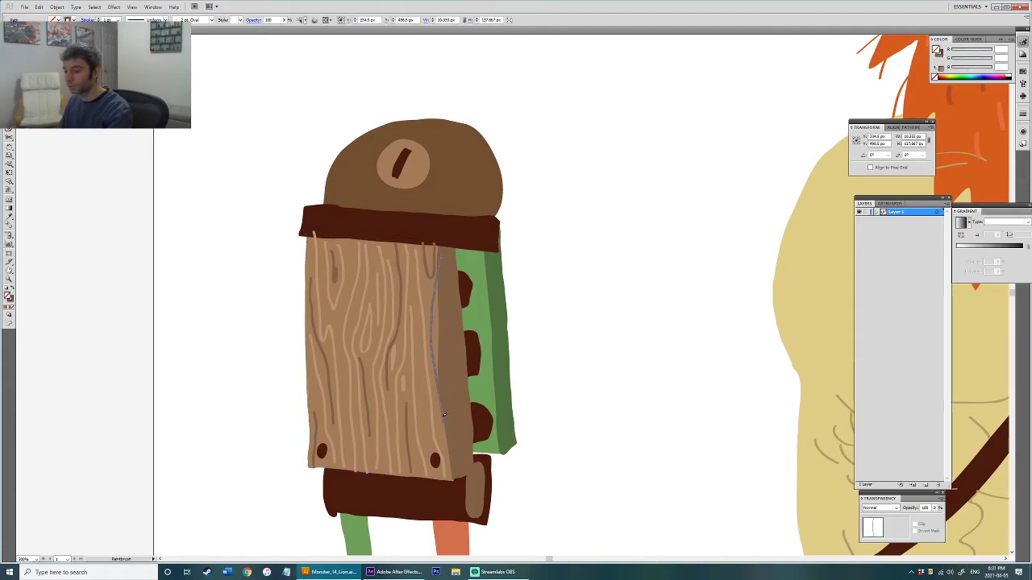
pyautogui.click(543, 444)
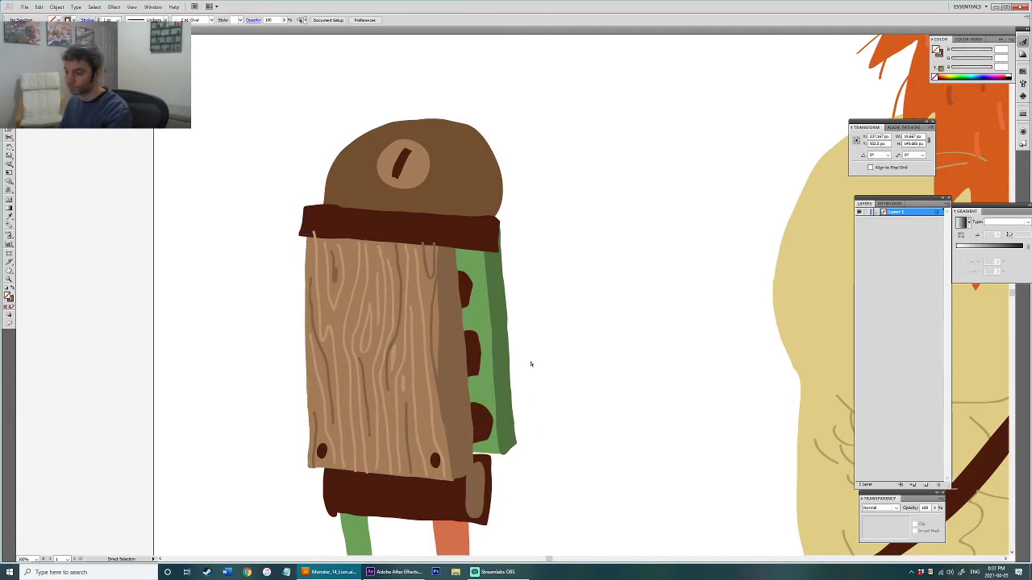
# Step: Paint the first curved grain lines along the left side of the shoulder dome in a slightly lightened dome brown
pyautogui.scroll(-2, 531, 363)
pyautogui.scroll(-2, 540, 338)
pyautogui.scroll(4, 534, 322)
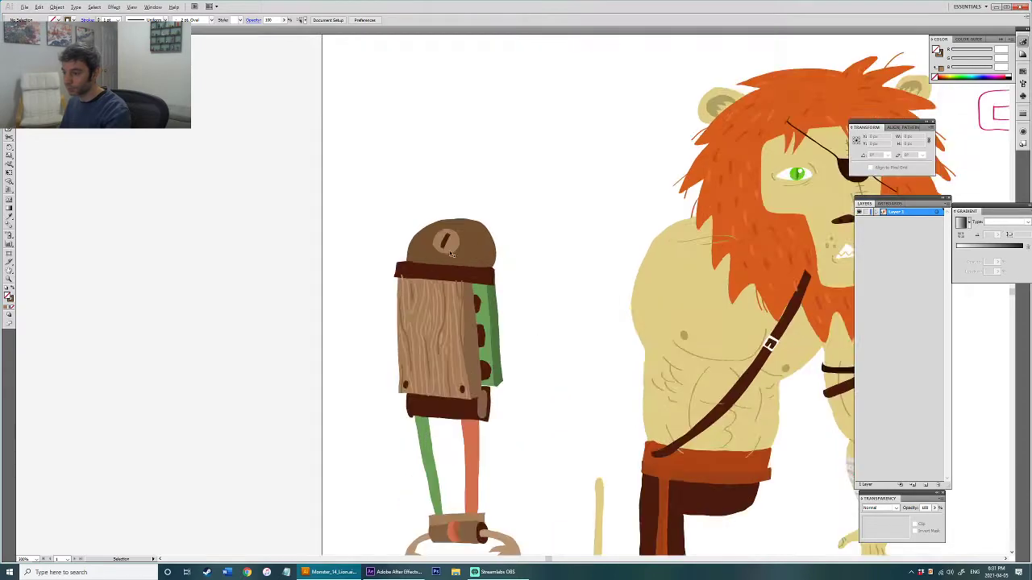
pyautogui.keyDown('ctrl'); pyautogui.click(488, 264); pyautogui.keyUp('ctrl')
pyautogui.keyDown('ctrl'); pyautogui.click(81, 293); pyautogui.keyUp('ctrl')
pyautogui.doubleClick(9, 296)
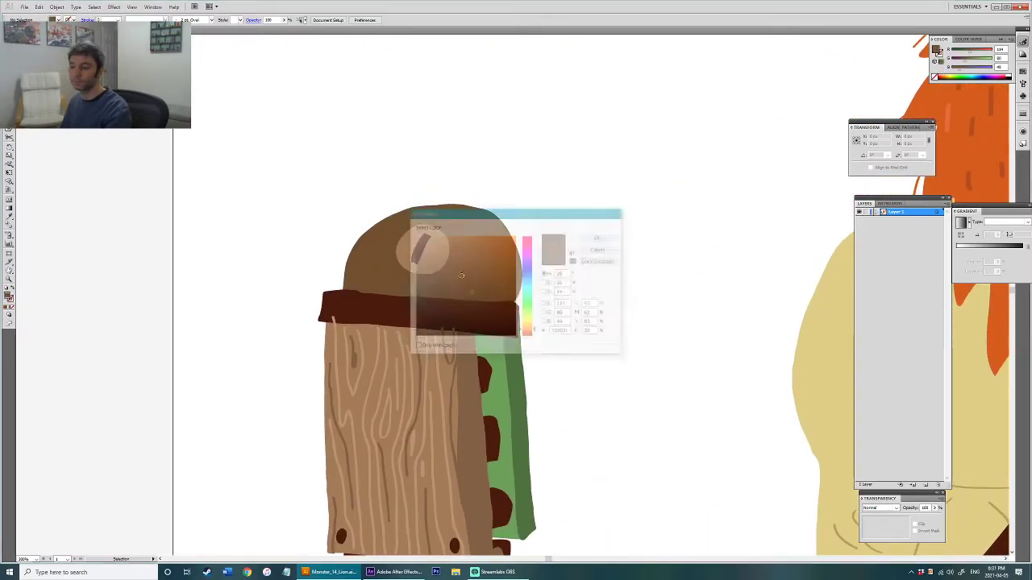
pyautogui.moveTo(471, 295); pyautogui.dragTo(467, 288)
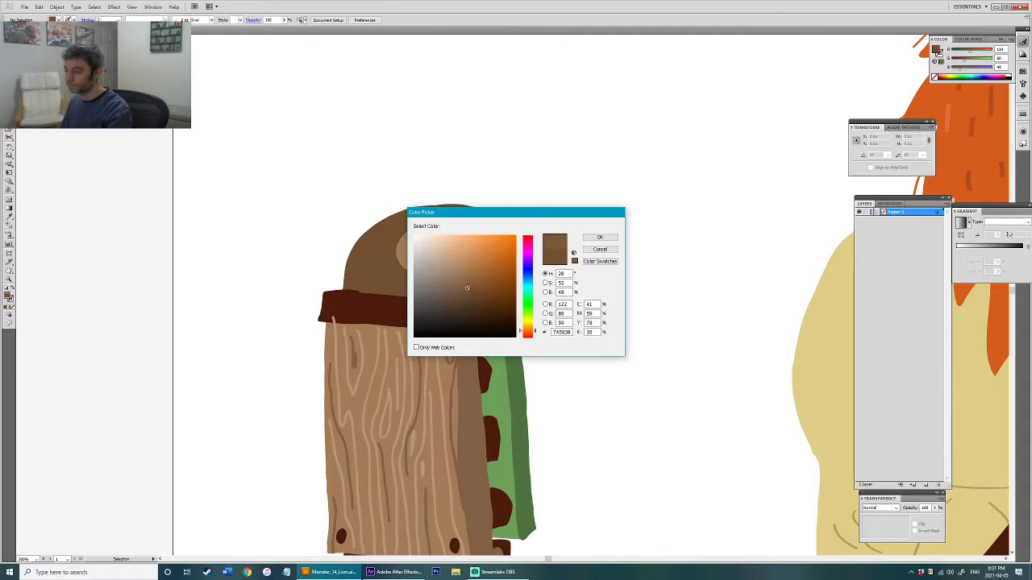
pyautogui.click(596, 237)
pyautogui.press('b')
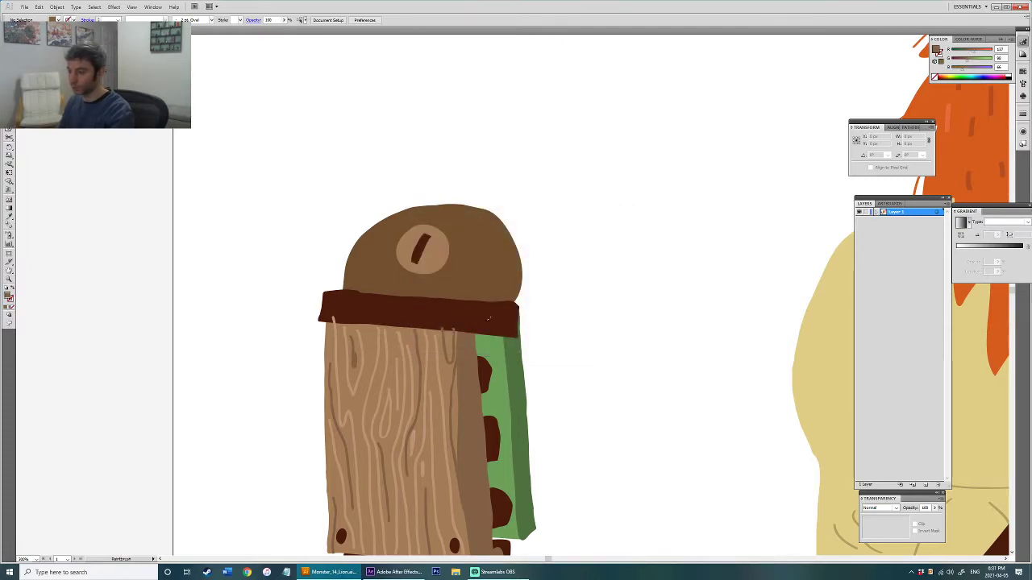
pyautogui.hotkey('ctrl', 'z')
pyautogui.moveTo(422, 208)
pyautogui.mouseDown()
pyautogui.moveTo(374, 254)
pyautogui.moveTo(369, 288)
pyautogui.mouseUp()
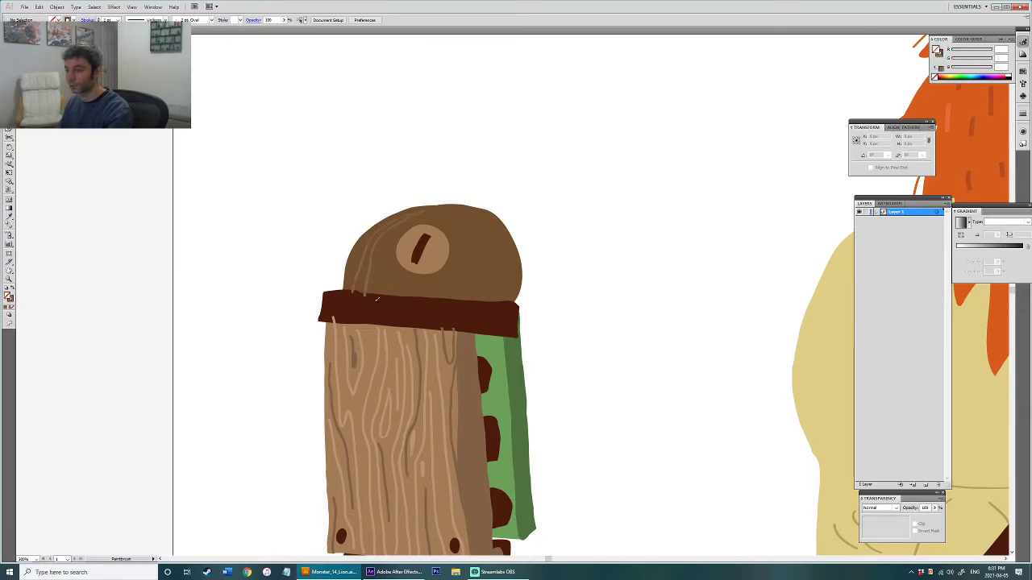
# Step: Paint curved grain lines around the slotted disc and across the right part of the dome, redoing one stroke
pyautogui.moveTo(391, 255); pyautogui.dragTo(416, 305)
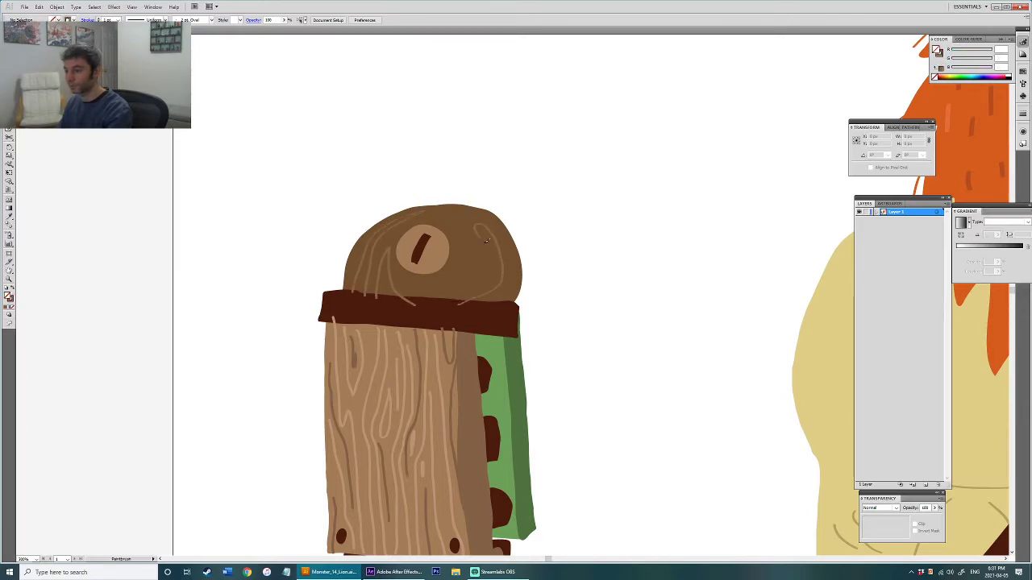
pyautogui.hotkey('ctrl', 'z')
pyautogui.moveTo(509, 275)
pyautogui.mouseDown()
pyautogui.moveTo(508, 247)
pyautogui.moveTo(500, 304)
pyautogui.moveTo(515, 283)
pyautogui.moveTo(511, 252)
pyautogui.moveTo(499, 224)
pyautogui.moveTo(473, 235)
pyautogui.mouseUp()
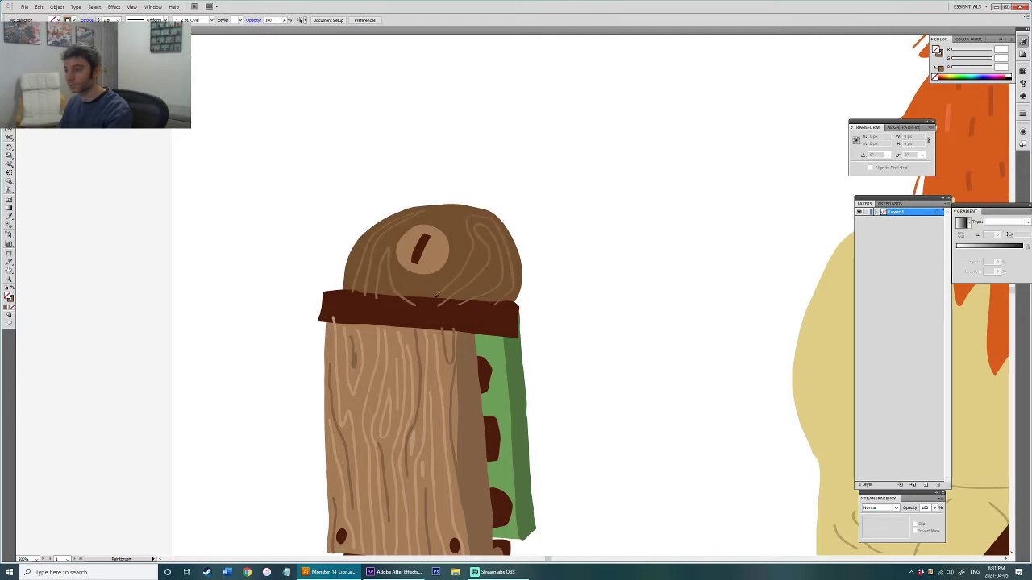
pyautogui.moveTo(417, 273)
pyautogui.mouseDown()
pyautogui.moveTo(424, 303)
pyautogui.moveTo(463, 255)
pyautogui.mouseUp()
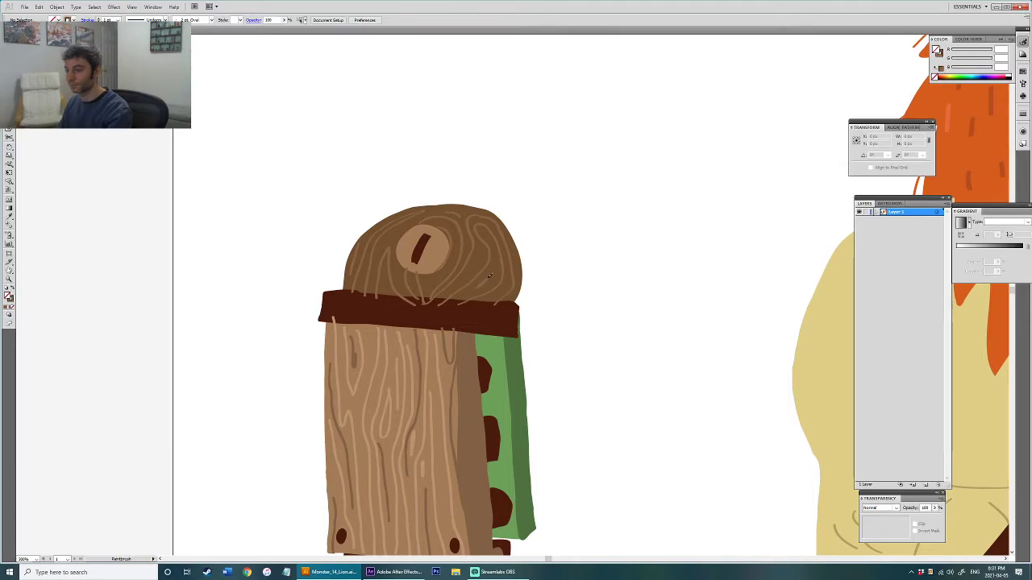
# Step: Paint the first grain lines at the lower end of the left claw half in the front panel's brown
pyautogui.moveTo(498, 294); pyautogui.dragTo(492, 302)
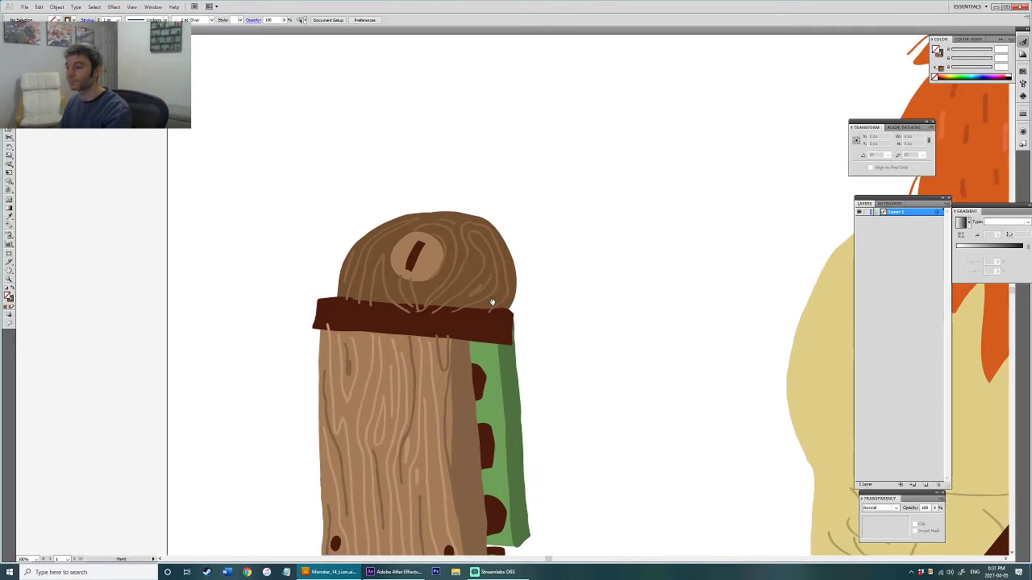
pyautogui.scroll(-2, 520, 254)
pyautogui.moveTo(532, 249); pyautogui.dragTo(542, 141)
pyautogui.scroll(2, 504, 402)
pyautogui.moveTo(506, 387); pyautogui.dragTo(507, 310)
pyautogui.moveTo(561, 358); pyautogui.dragTo(571, 295)
pyautogui.scroll(3, 516, 262)
pyautogui.click(476, 142)
pyautogui.moveTo(599, 359); pyautogui.dragTo(592, 299)
pyautogui.press('b')
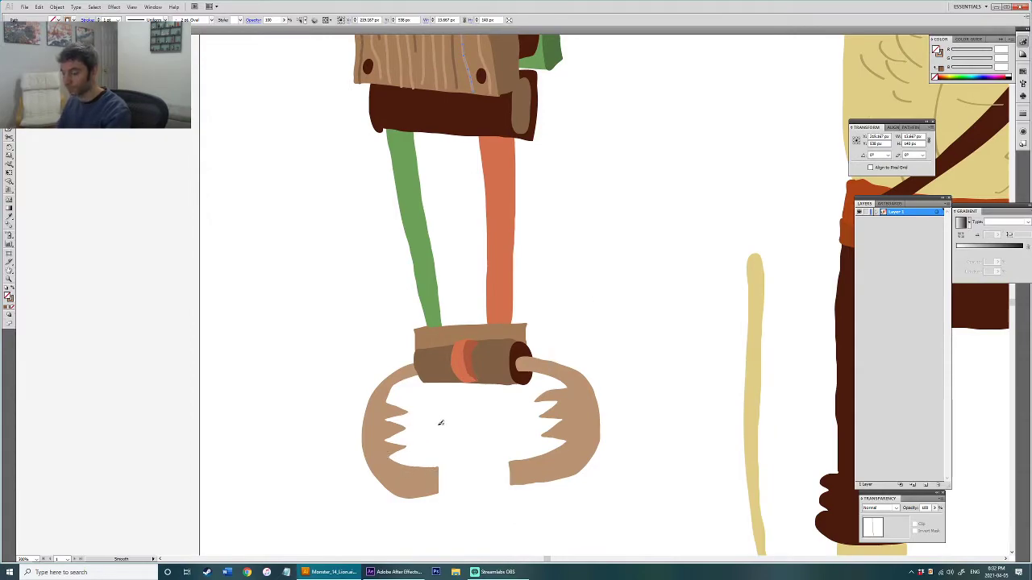
pyautogui.click(562, 250)
pyautogui.press('i')
pyautogui.click(484, 85)
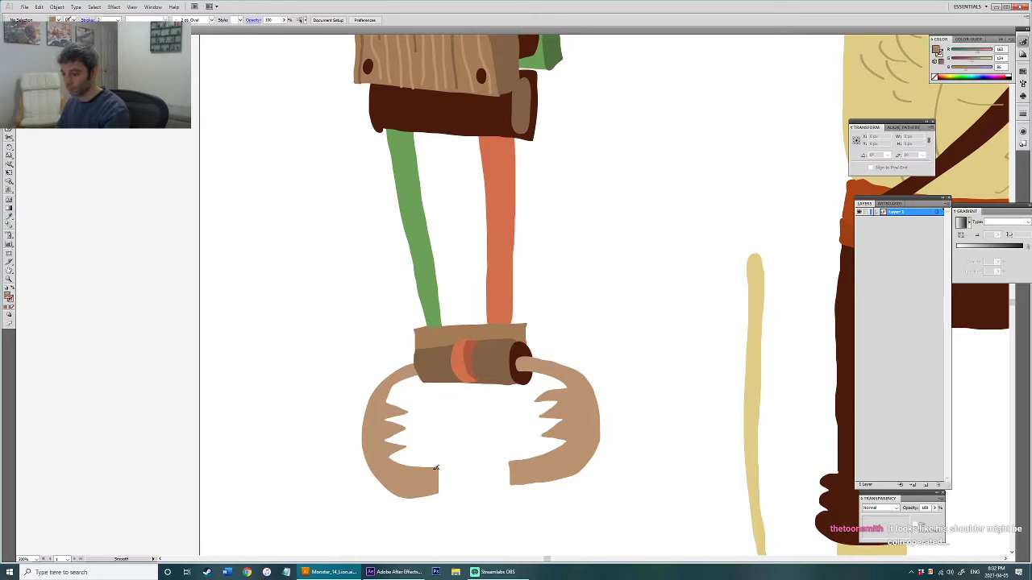
pyautogui.moveTo(439, 489); pyautogui.dragTo(438, 491)
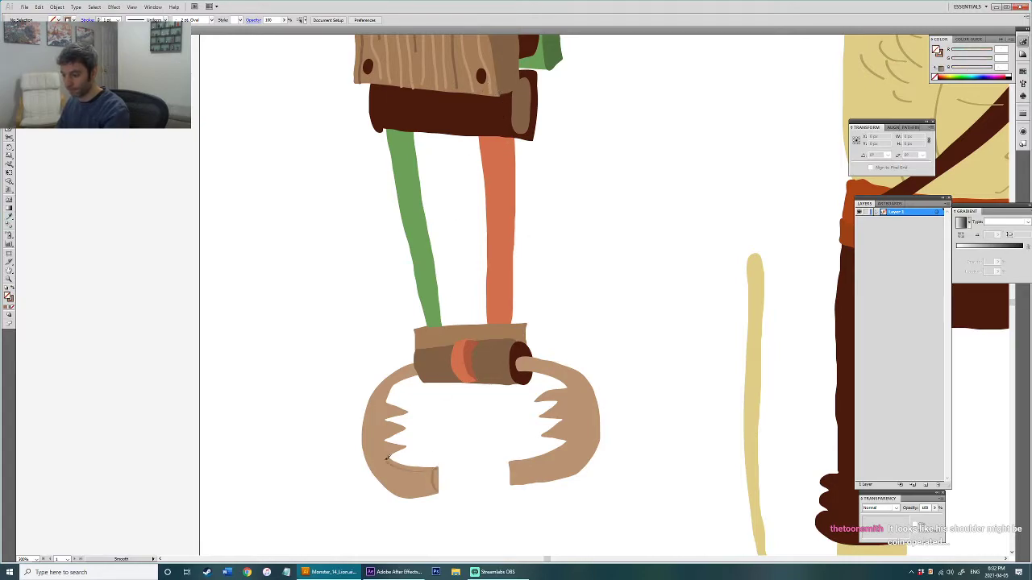
# Step: Paint grain lines up the curve of the left claw half and over the whole right claw half
pyautogui.moveTo(386, 392); pyautogui.dragTo(375, 418)
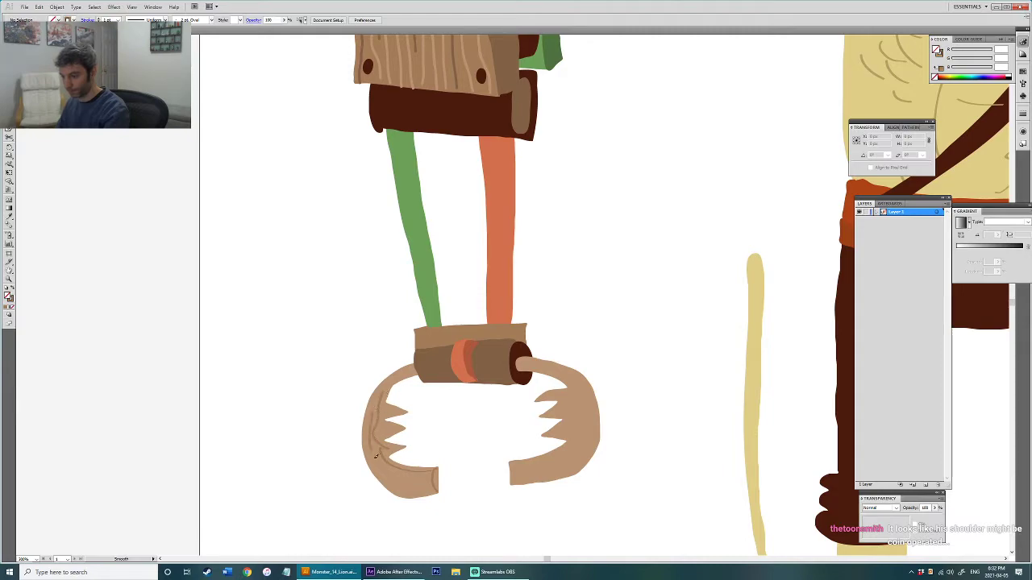
pyautogui.moveTo(436, 484); pyautogui.dragTo(398, 480)
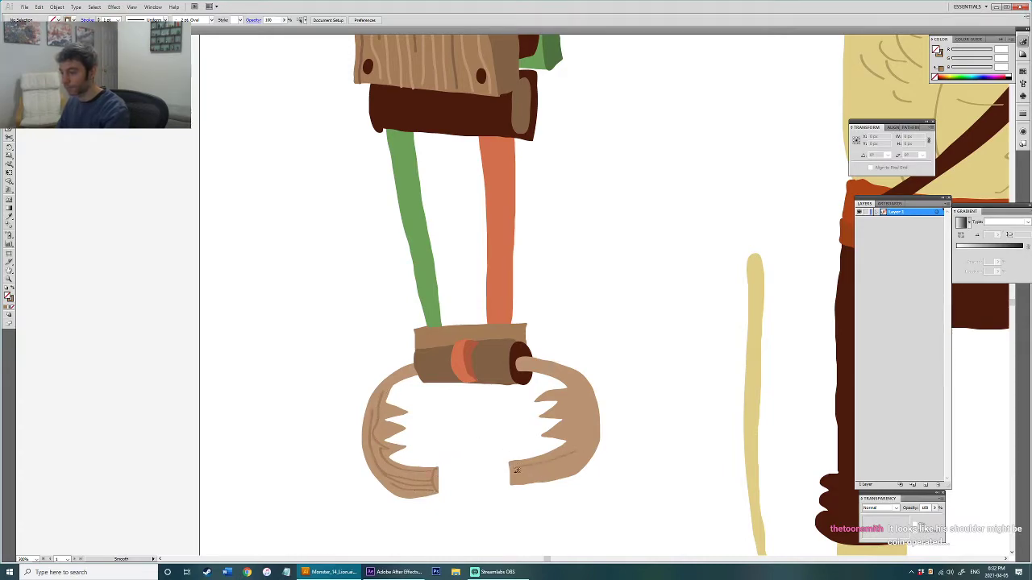
pyautogui.moveTo(514, 466); pyautogui.dragTo(542, 464)
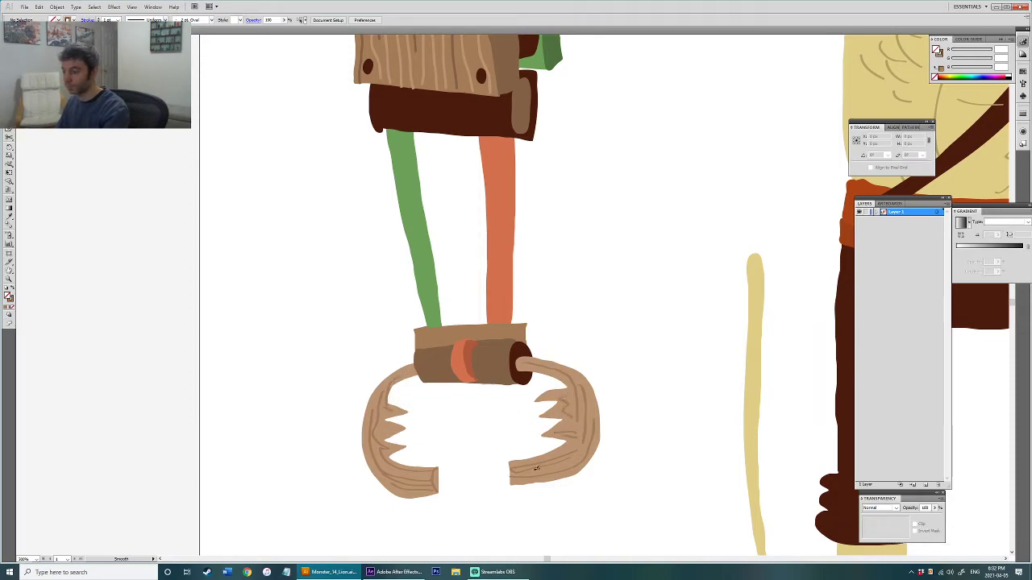
# Step: Sample the darker brown of the wooden panel's side as the brush colour
pyautogui.press('i')
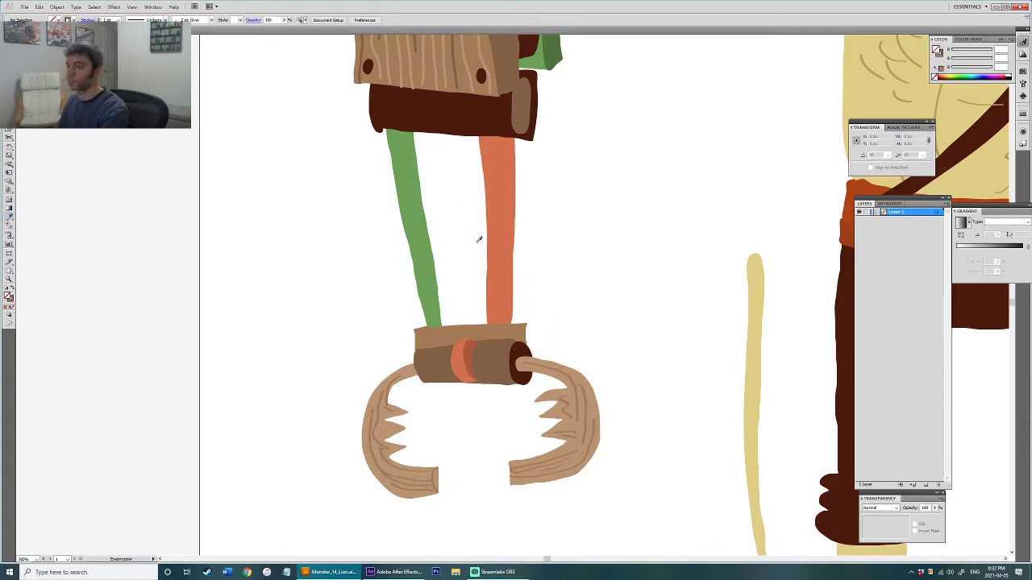
pyautogui.click(506, 74)
pyautogui.press('b')
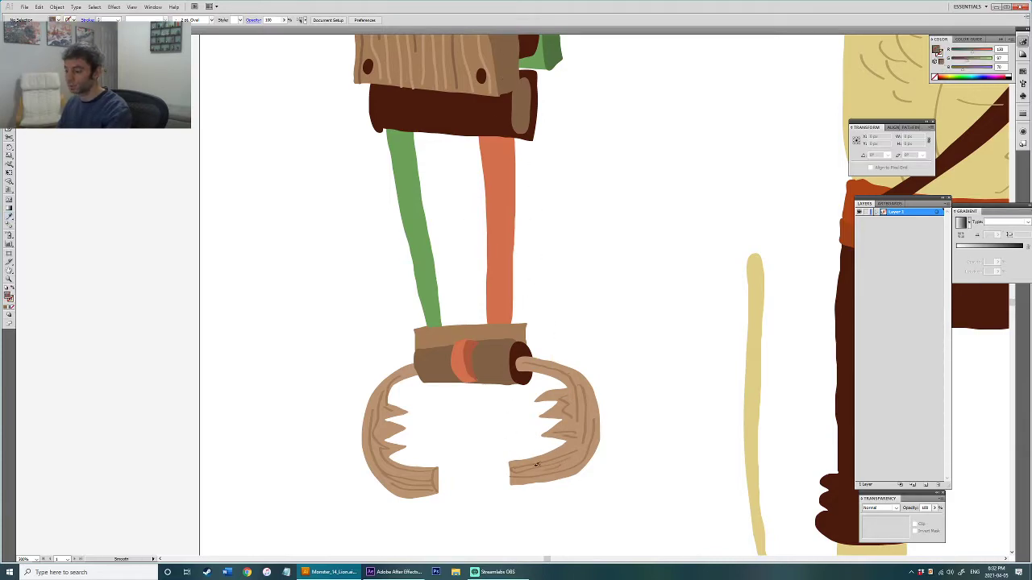
pyautogui.moveTo(579, 443); pyautogui.dragTo(594, 416)
pyautogui.scroll(-1, 597, 328)
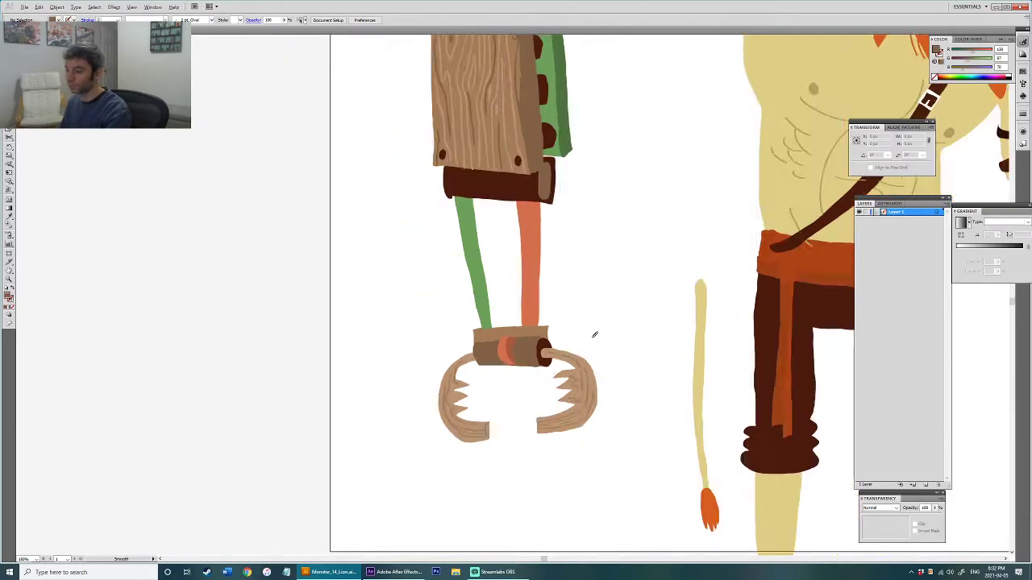
# Step: Group the left claw half together with its grain lines
pyautogui.press('v')
pyautogui.moveTo(422, 435); pyautogui.dragTo(481, 336)
pyautogui.scroll(3, 481, 393)
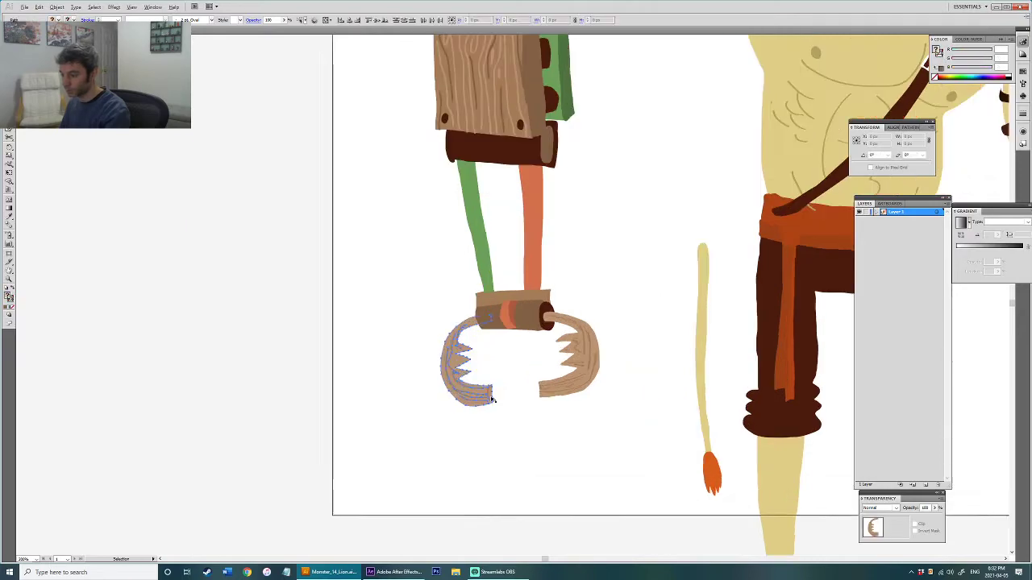
pyautogui.hotkey('ctrl', 'g')
pyautogui.press('space')
pyautogui.moveTo(524, 363); pyautogui.dragTo(429, 397)
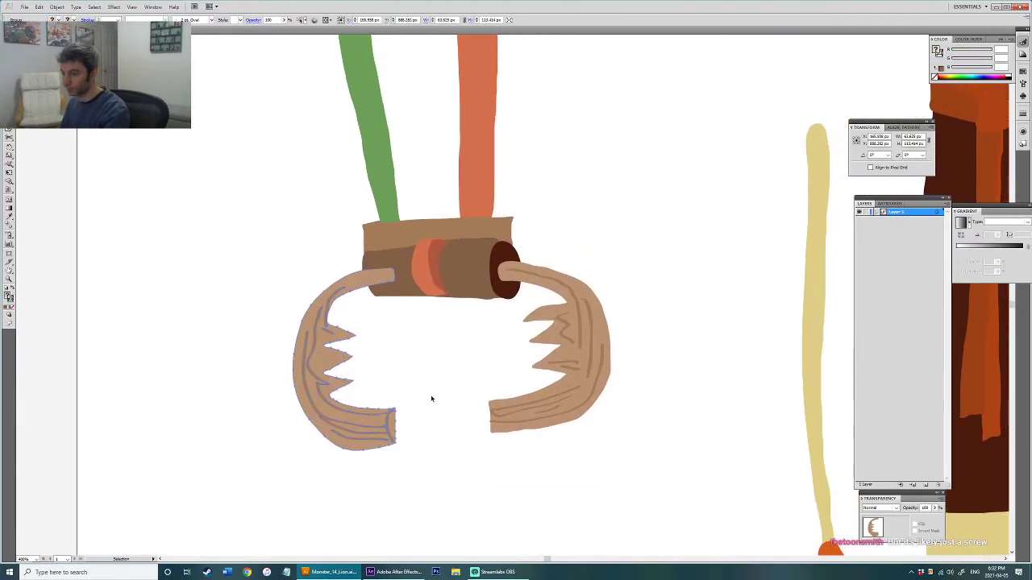
pyautogui.click(448, 474)
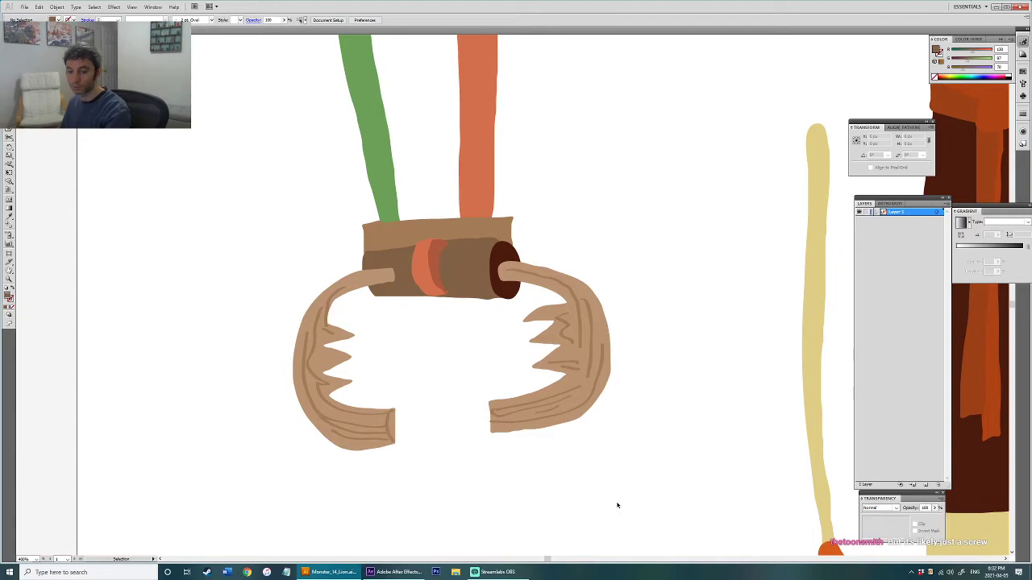
# Step: Group the right claw half with its grain lines and place the grouped left half behind the claw's cylinder
pyautogui.moveTo(589, 478)
pyautogui.mouseDown()
pyautogui.moveTo(546, 445)
pyautogui.moveTo(494, 355)
pyautogui.moveTo(486, 307)
pyautogui.mouseUp()
pyautogui.hotkey('ctrl', 'g')
pyautogui.moveTo(244, 433); pyautogui.dragTo(380, 347)
pyautogui.hotkey('ctrl', 'g')
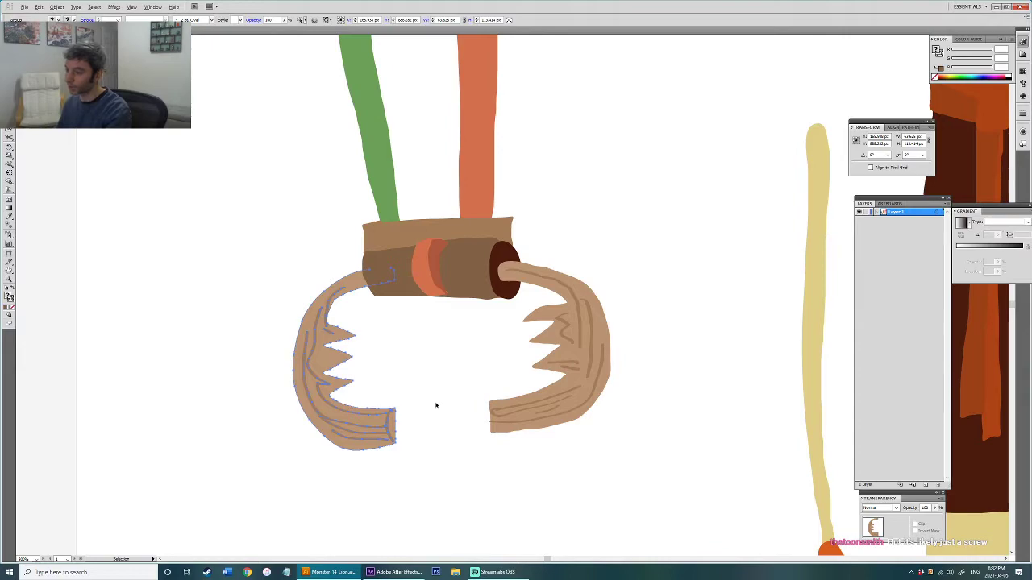
# Step: Recolour the round disc on the shoulder dome grey, #999999
pyautogui.scroll(-3, 434, 405)
pyautogui.moveTo(473, 247); pyautogui.dragTo(486, 354)
pyautogui.scroll(3, 411, 152)
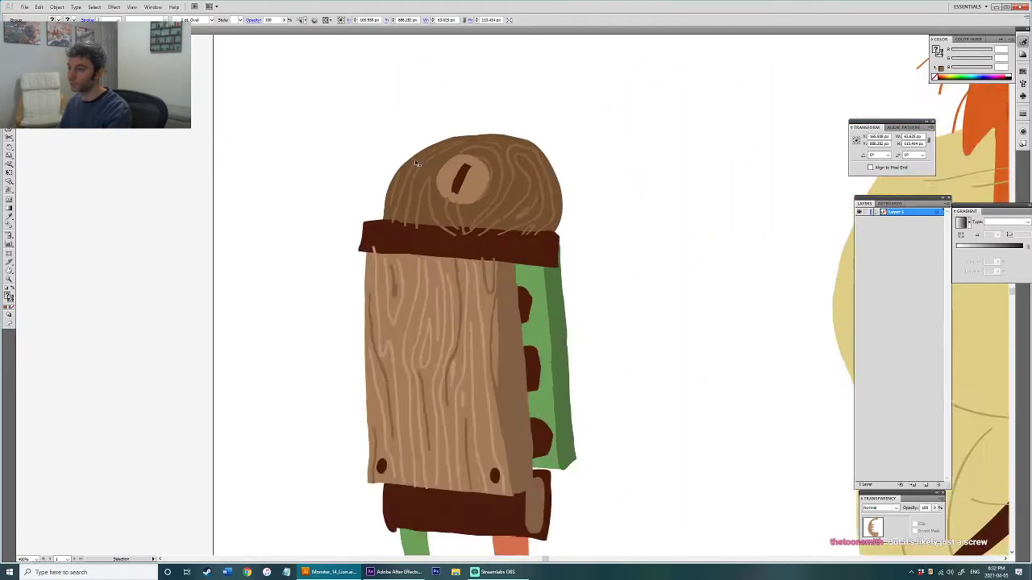
pyautogui.moveTo(286, 182)
pyautogui.mouseDown()
pyautogui.moveTo(569, 322)
pyautogui.moveTo(604, 356)
pyautogui.mouseUp()
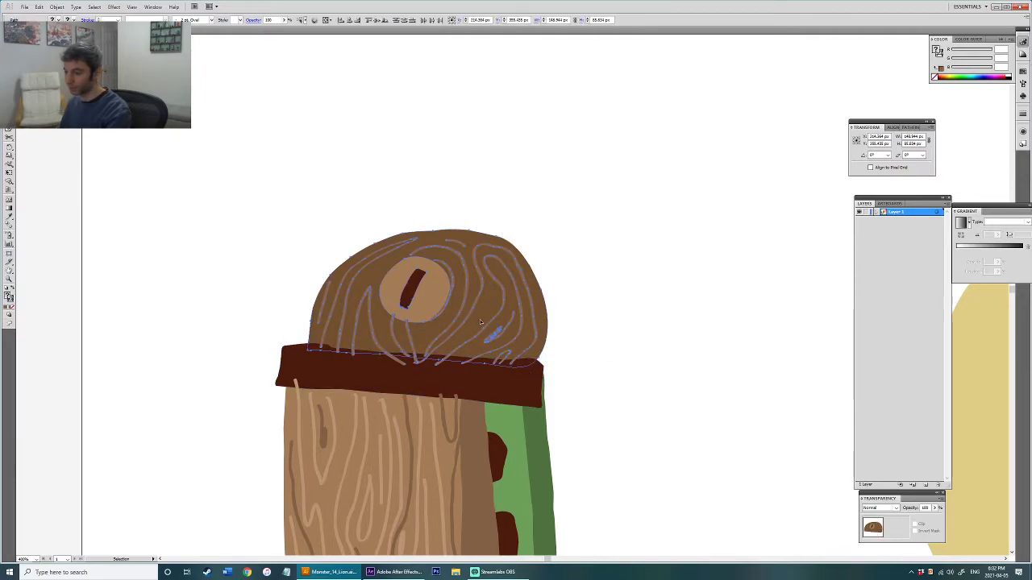
pyautogui.click(590, 274)
pyautogui.click(435, 296)
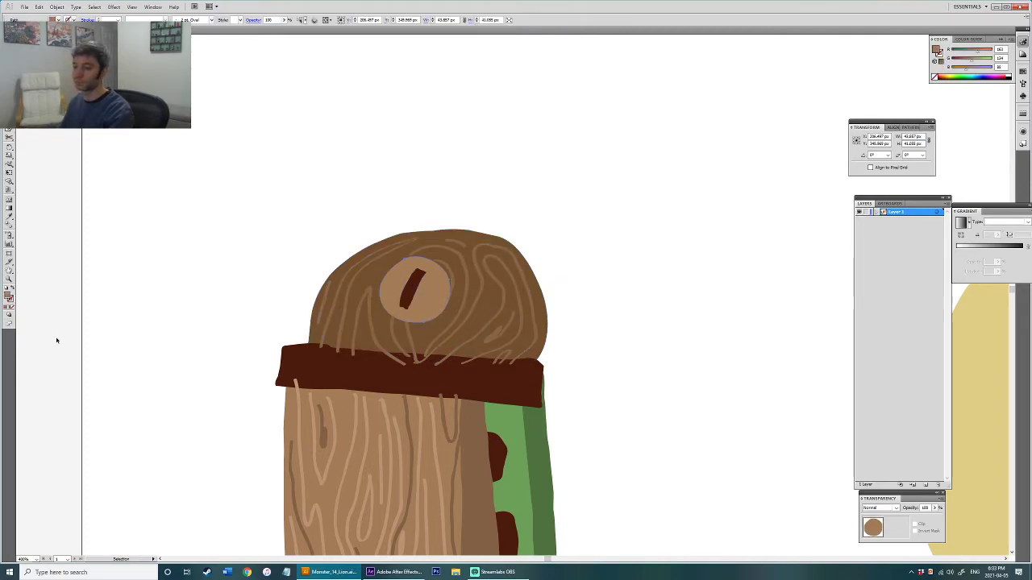
pyautogui.doubleClick(9, 297)
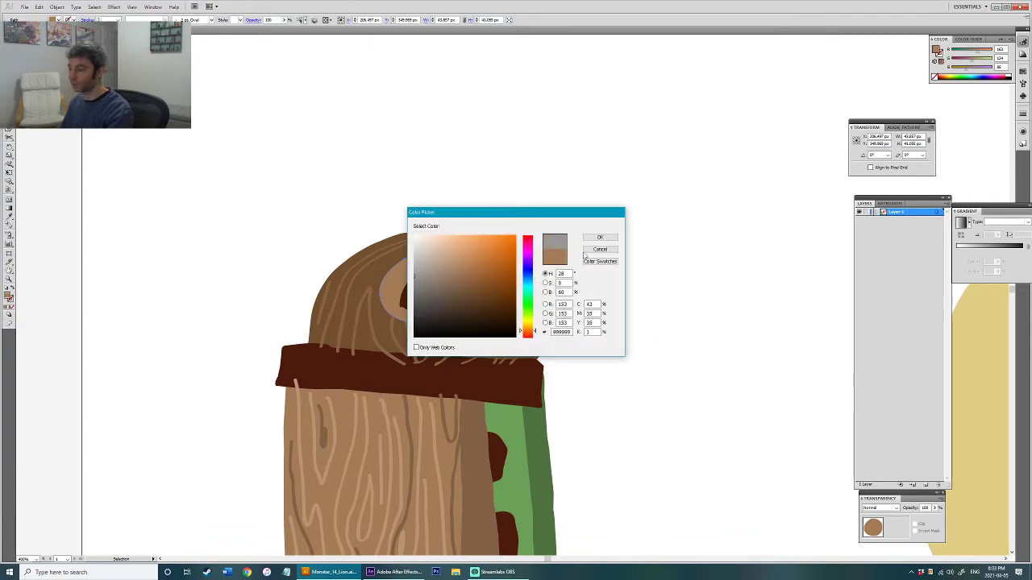
pyautogui.click(609, 239)
# Step: Touch up the lower end of the slot in the dome's disc with the Paintbrush
pyautogui.click(407, 302)
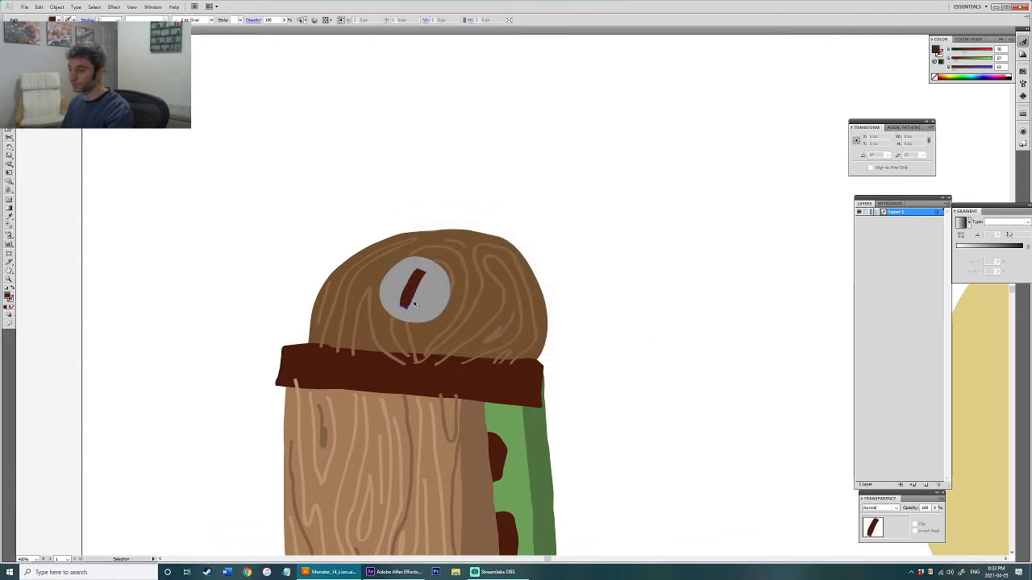
pyautogui.scroll(4, 407, 307)
pyautogui.scroll(1, 407, 308)
pyautogui.moveTo(419, 321); pyautogui.dragTo(395, 300)
pyautogui.hotkey('ctrl', 'z')
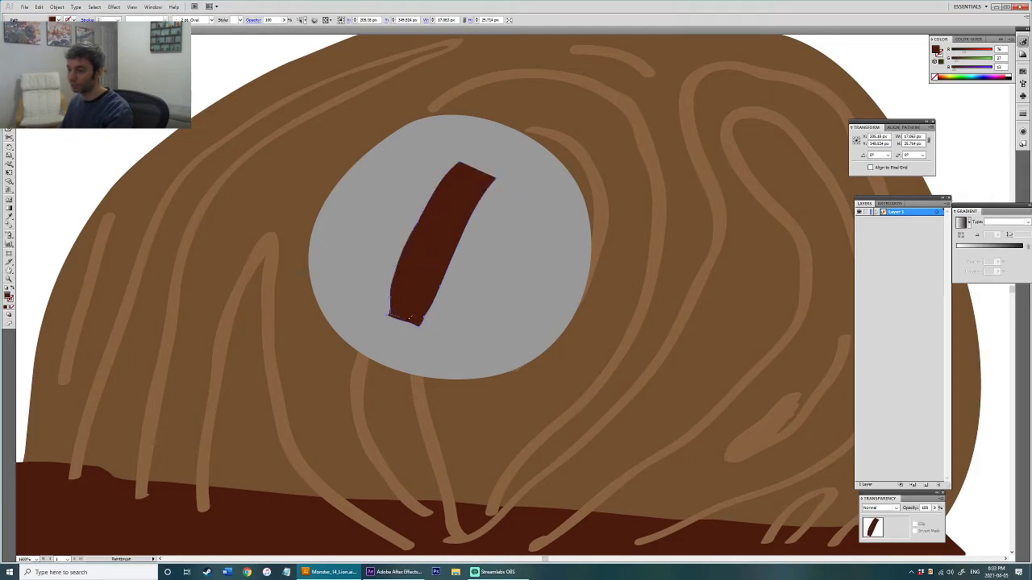
pyautogui.scroll(-4, 422, 321)
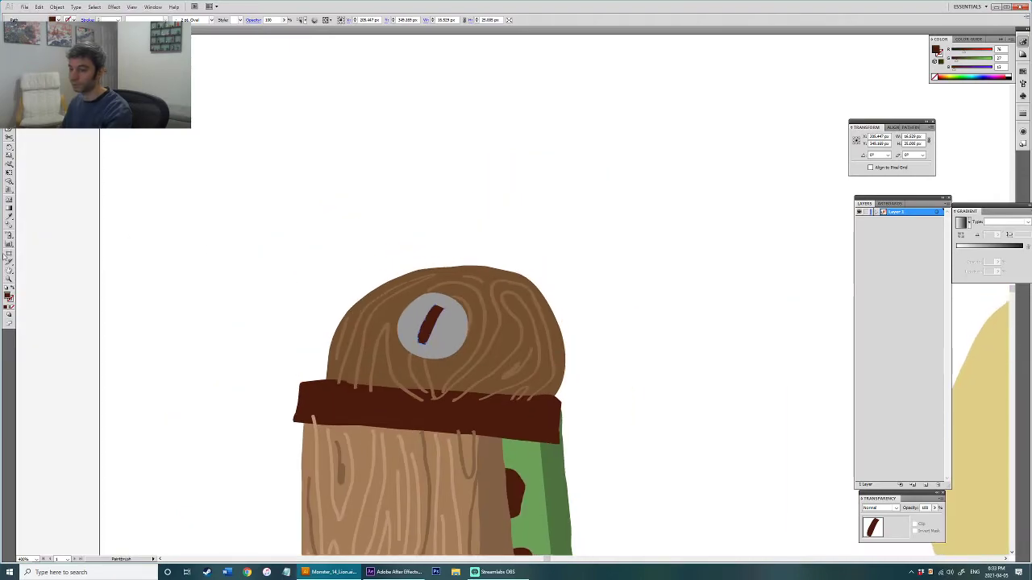
# Step: Recolour the slot in the disc dark grey, #686868, by sampling the disc's grey and darkening it
pyautogui.press('i')
pyautogui.click(453, 335)
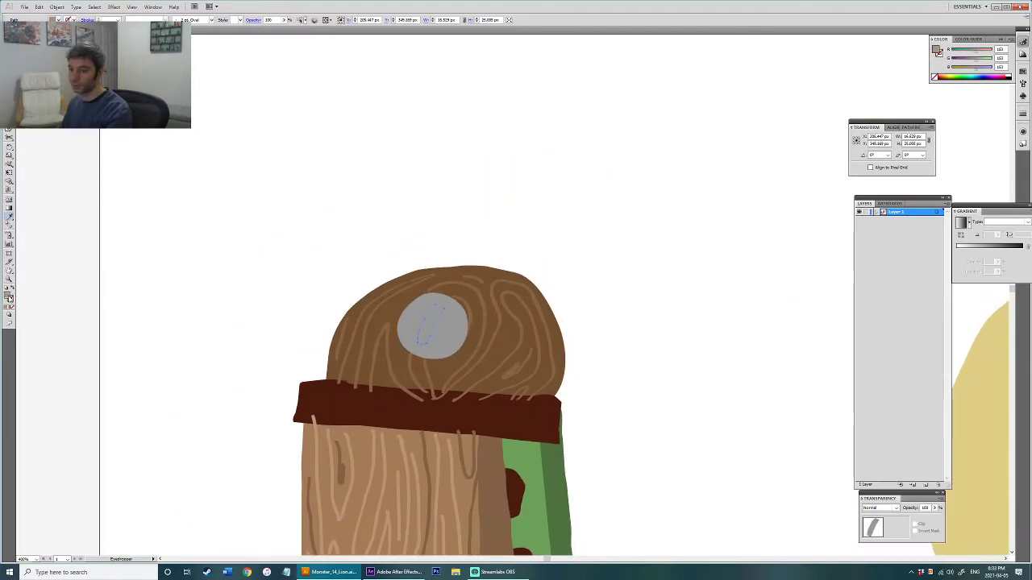
pyautogui.doubleClick(10, 297)
pyautogui.moveTo(418, 280); pyautogui.dragTo(409, 295)
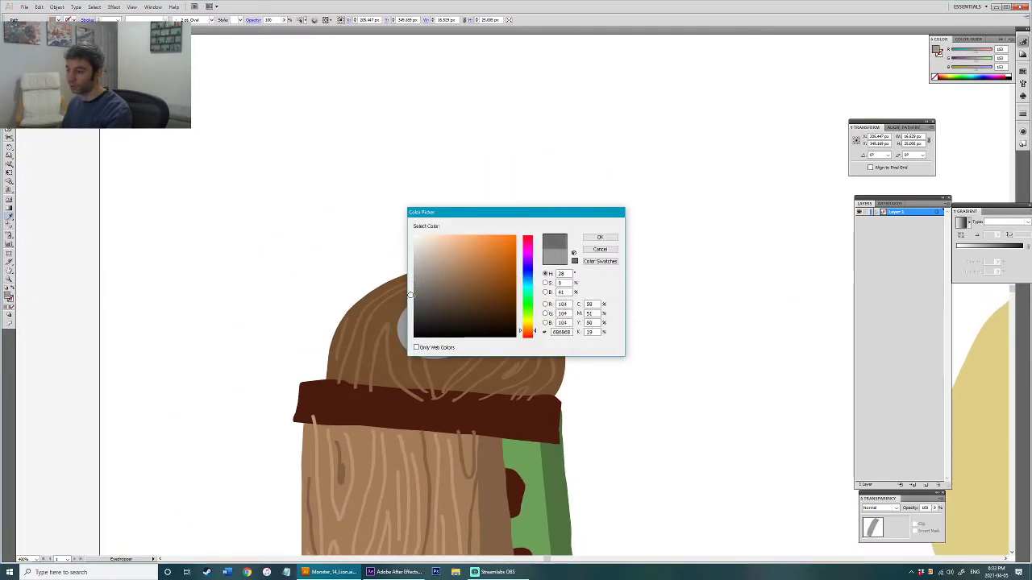
pyautogui.click(600, 237)
# Step: Brush a small narrow highlight loop near the upper-left edge of the disc in the disc's grey
pyautogui.scroll(2, 442, 343)
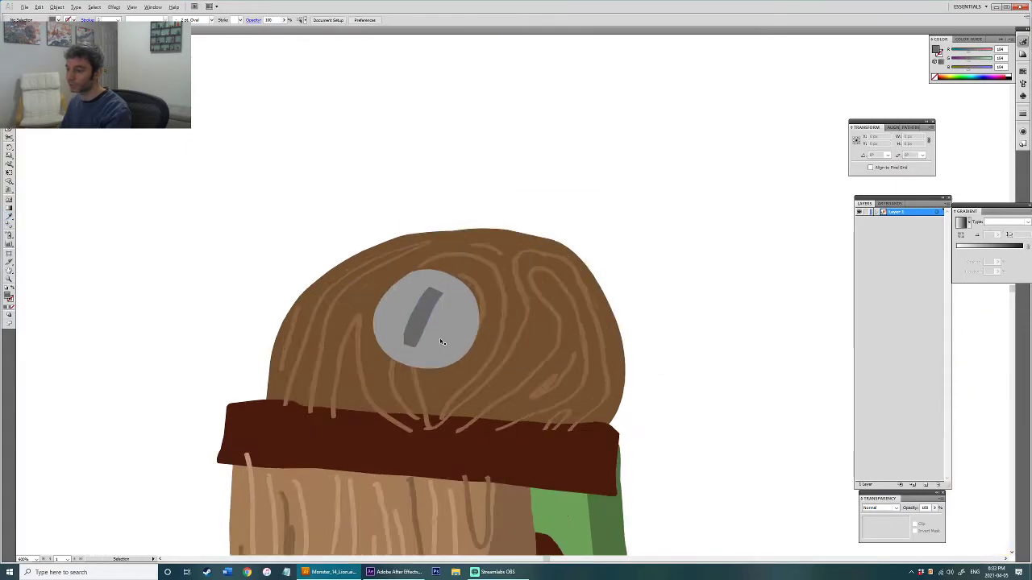
pyautogui.scroll(3, 443, 343)
pyautogui.moveTo(397, 307); pyautogui.dragTo(469, 399)
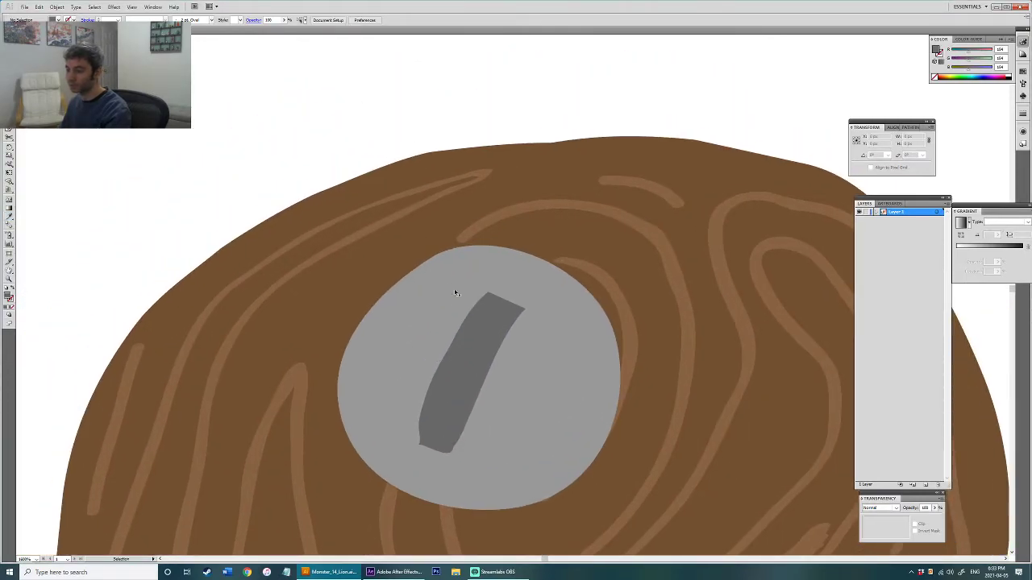
pyautogui.press('i')
pyautogui.click(409, 311)
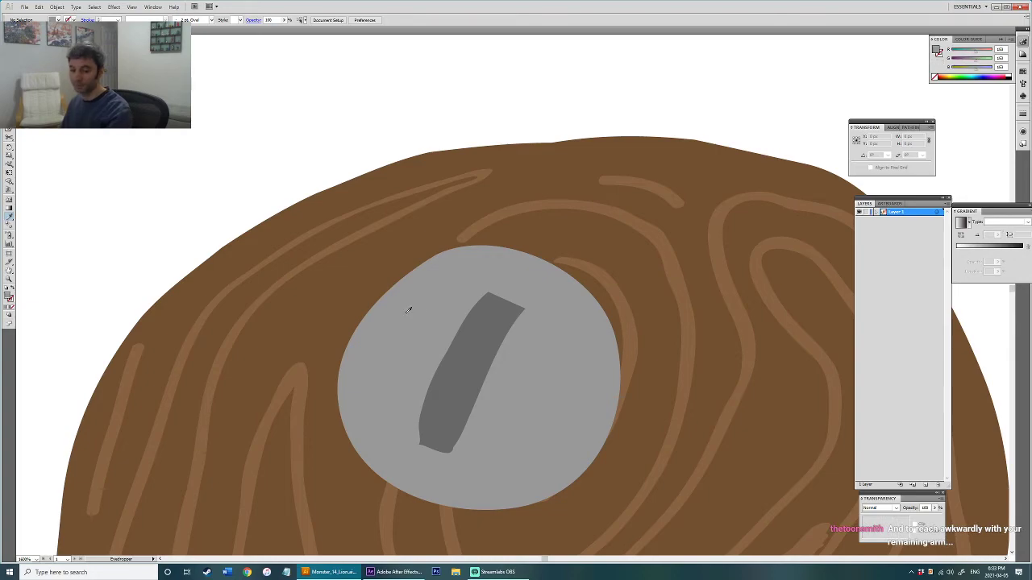
pyautogui.press('v')
pyautogui.hotkey('shift', 'x')
pyautogui.click(444, 289)
# Step: Set the highlight to light grey, RGB 201, 201, 201, turn its stroke into a fill and nudge it slightly
pyautogui.doubleClick(10, 298)
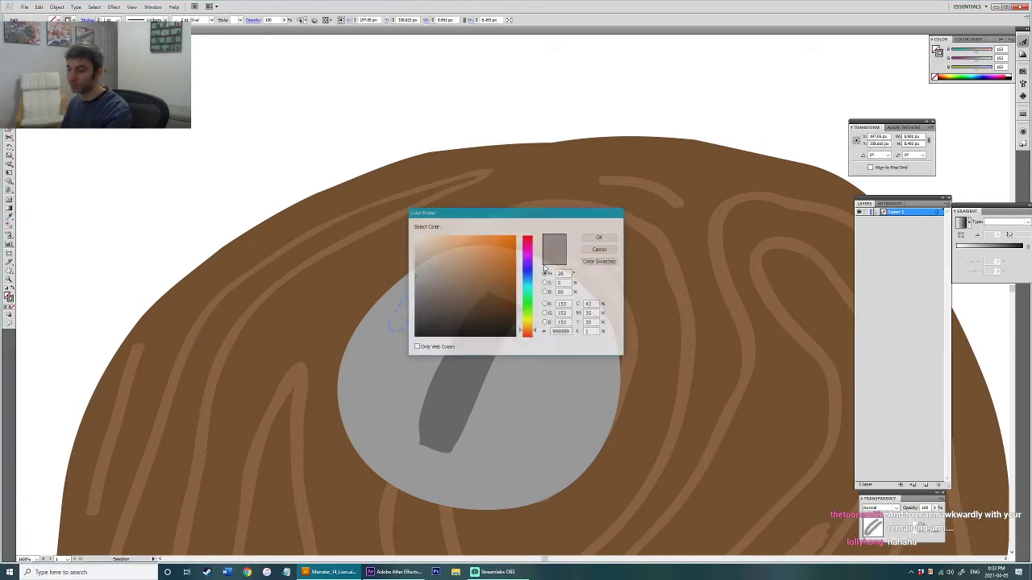
pyautogui.moveTo(416, 262); pyautogui.dragTo(407, 257)
pyautogui.click(600, 239)
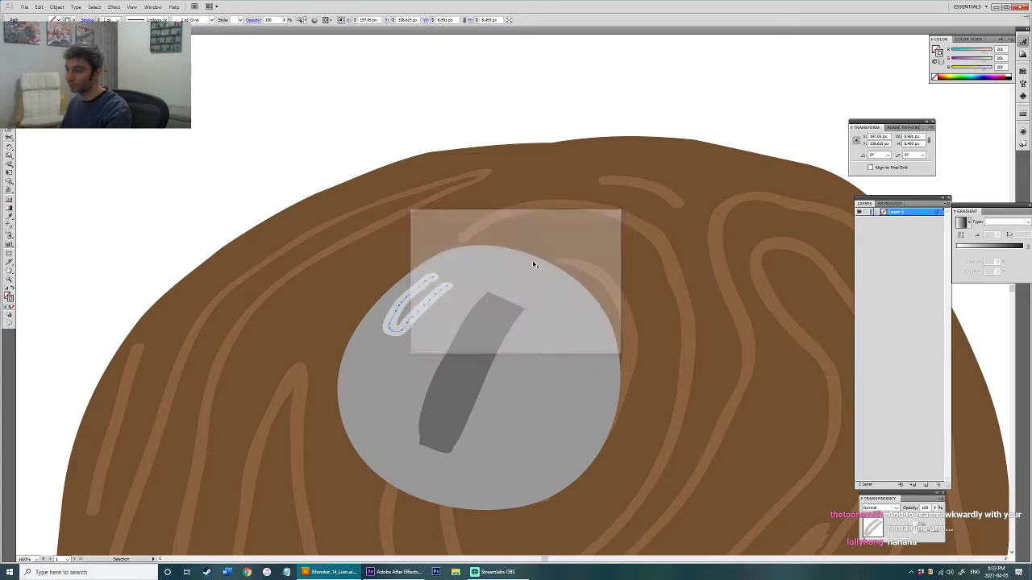
pyautogui.hotkey('shift', 'x')
pyautogui.moveTo(441, 289); pyautogui.dragTo(437, 283)
pyautogui.click(426, 100)
# Step: Group the lower arm parts: the dark tube, the green and orange rods and the claw's cylinder
pyautogui.press('a')
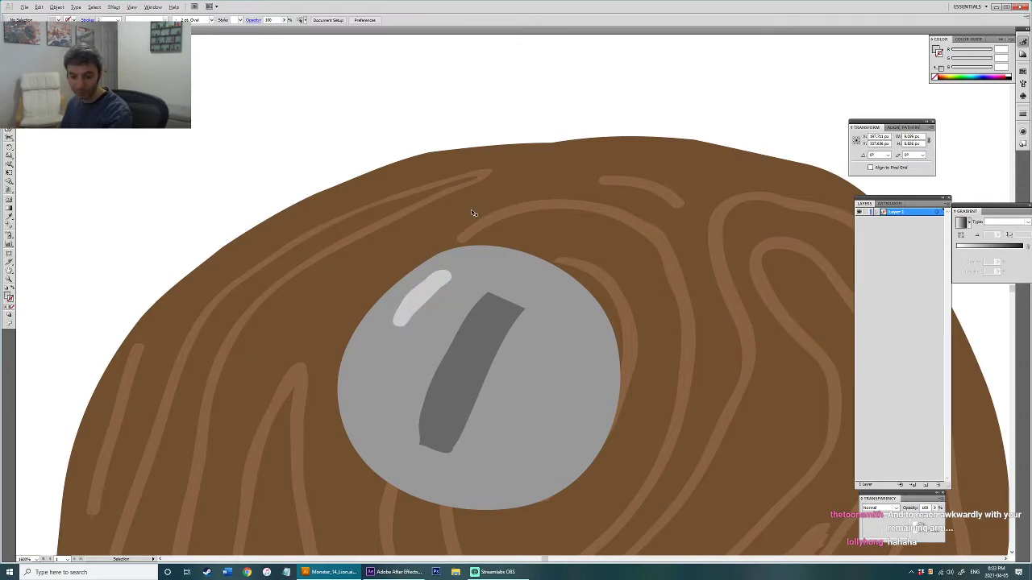
pyautogui.scroll(-4, 474, 215)
pyautogui.moveTo(474, 215); pyautogui.dragTo(551, 172)
pyautogui.scroll(-2, 448, 164)
pyautogui.press('v')
pyautogui.scroll(-2, 606, 253)
pyautogui.moveTo(386, 107); pyautogui.dragTo(622, 303)
pyautogui.keyDown('shift'); pyautogui.click(528, 326); pyautogui.keyUp('shift')
pyautogui.moveTo(434, 315); pyautogui.dragTo(588, 437)
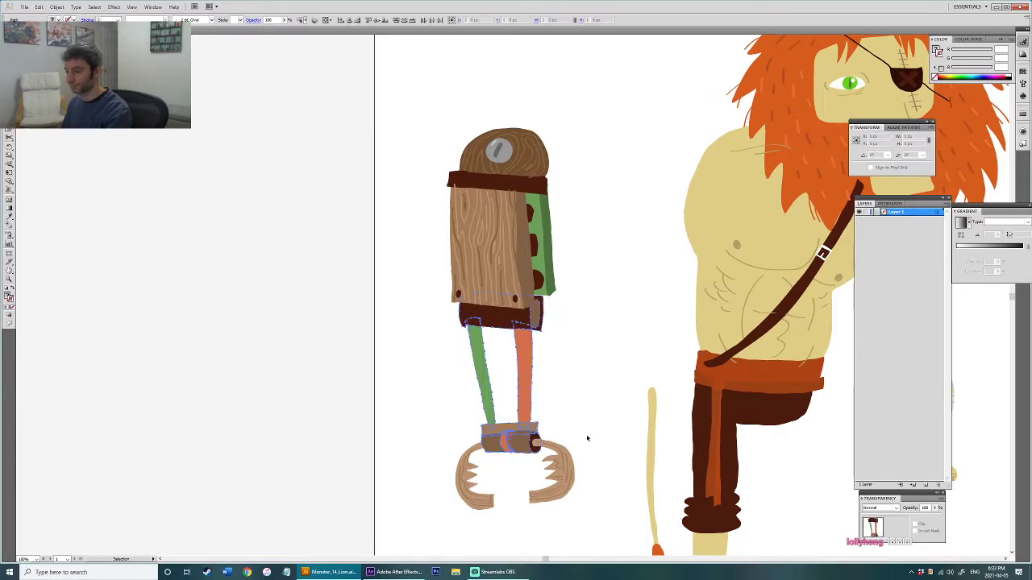
pyautogui.hotkey('ctrl', 'g')
pyautogui.click(569, 428)
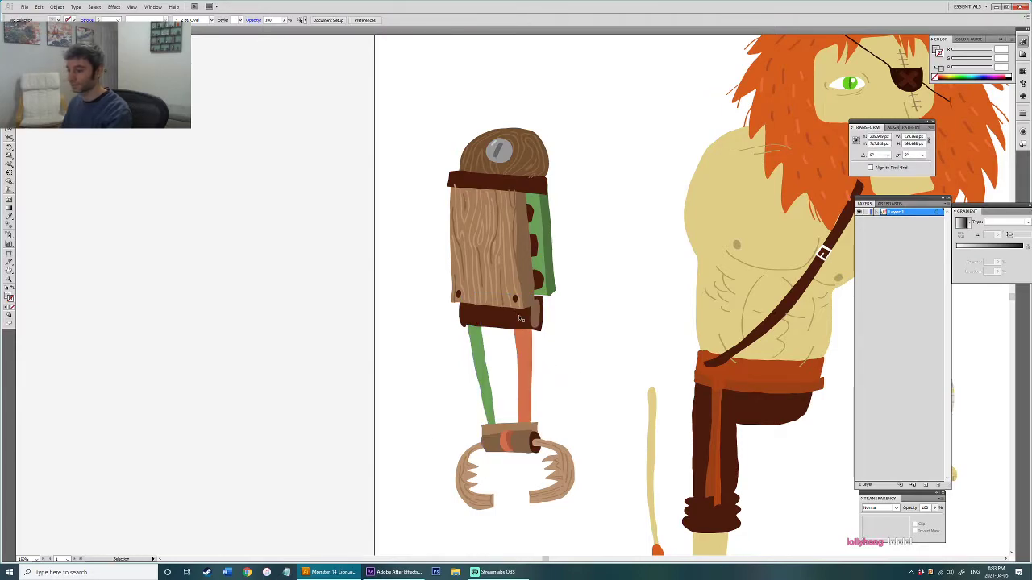
# Step: Select both rivets at the lower corners of the wooden panel and give them the disc slot's dark grey
pyautogui.scroll(4, 514, 308)
pyautogui.moveTo(514, 295); pyautogui.dragTo(549, 422)
pyautogui.click(550, 421)
pyautogui.keyDown('shift'); pyautogui.click(326, 395); pyautogui.keyUp('shift')
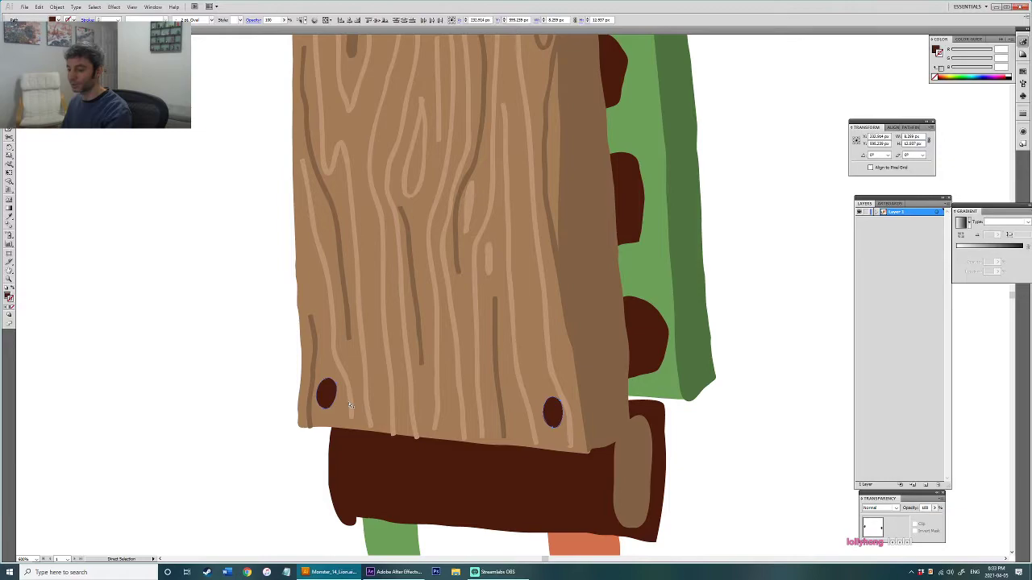
pyautogui.moveTo(412, 287); pyautogui.dragTo(421, 424)
pyautogui.scroll(-2, 428, 397)
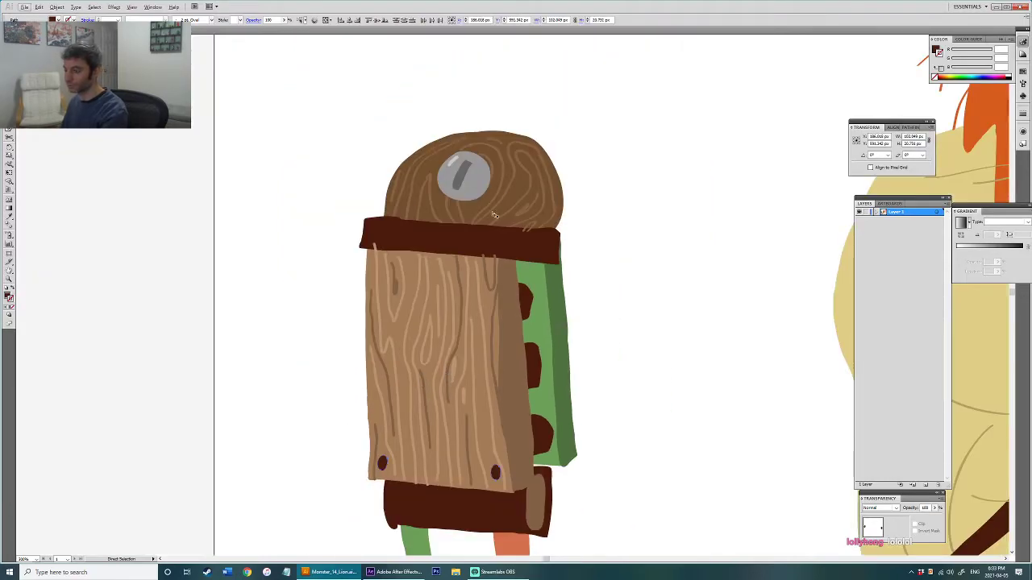
pyautogui.scroll(1, 474, 227)
pyautogui.press('i')
pyautogui.click(471, 187)
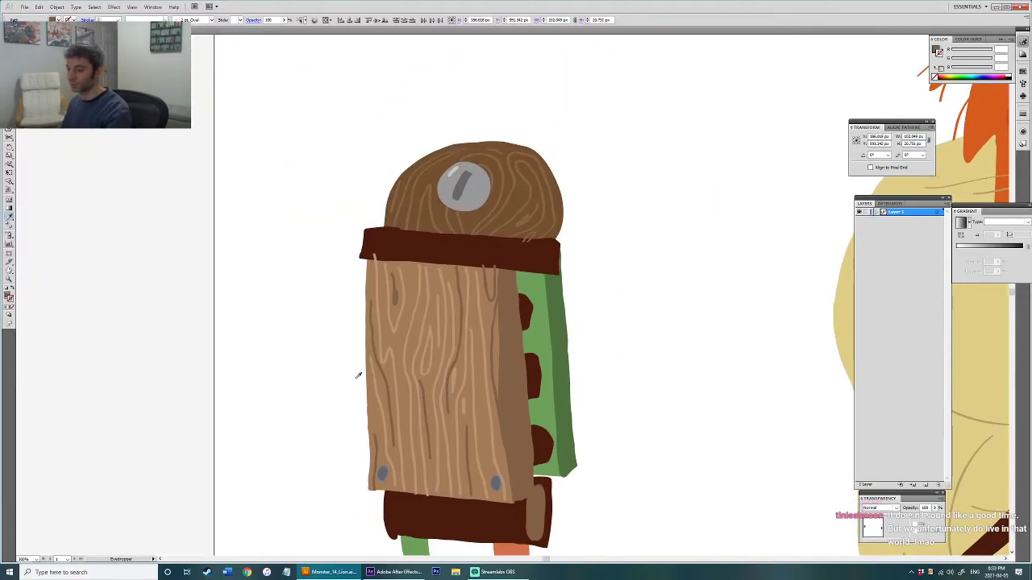
# Step: Darken the fill of the two panel rivets to near-black
pyautogui.click(9, 296)
pyautogui.doubleClick(9, 297)
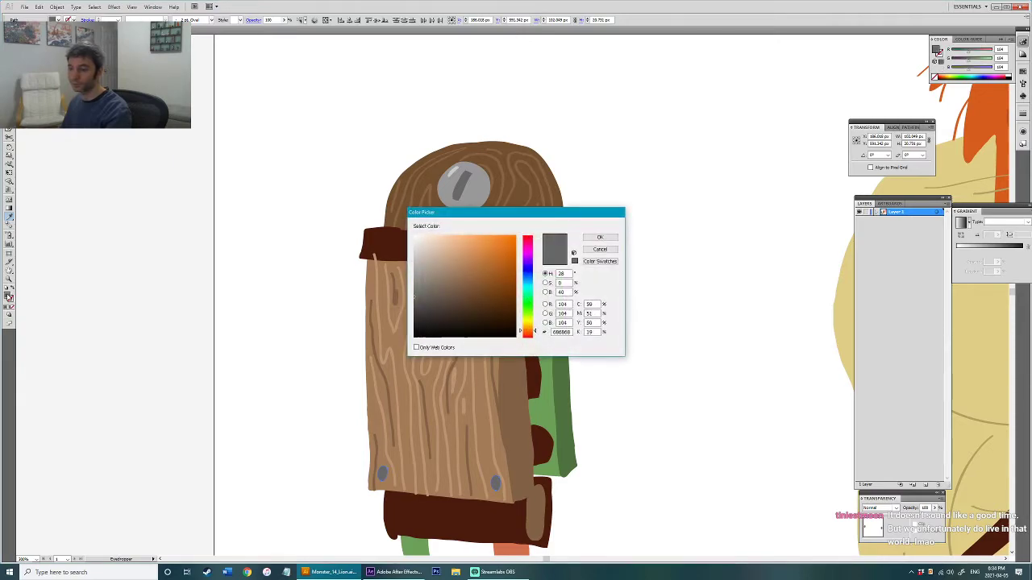
pyautogui.click(445, 322)
pyautogui.click(604, 237)
pyautogui.hotkey('ctrl', 'shift', 'a')
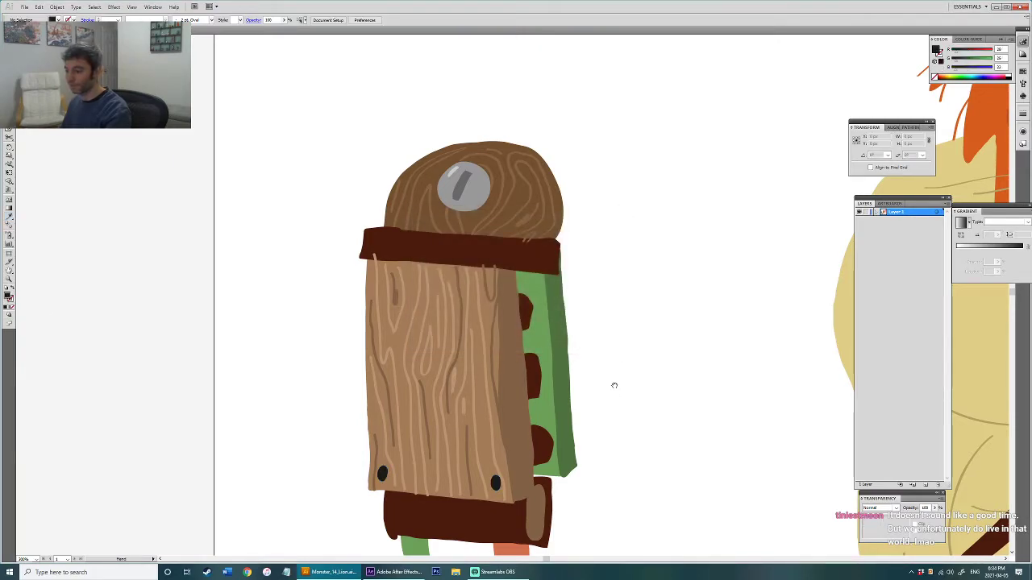
# Step: Try shifting the grouped lower arm parts slightly and undo the move
pyautogui.scroll(-3, 610, 354)
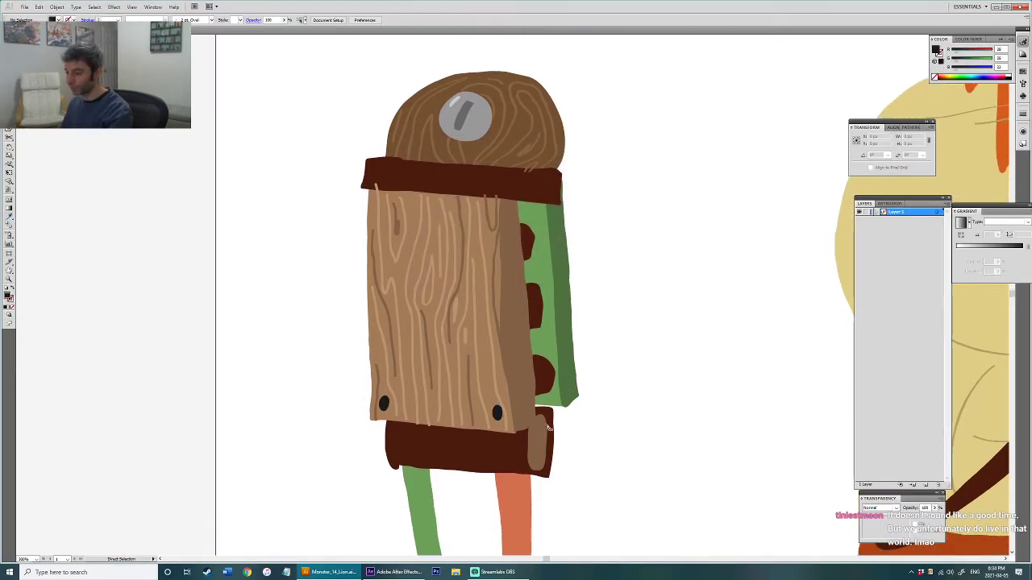
pyautogui.click(549, 427)
pyautogui.scroll(-7, 587, 355)
pyautogui.scroll(-2, 585, 314)
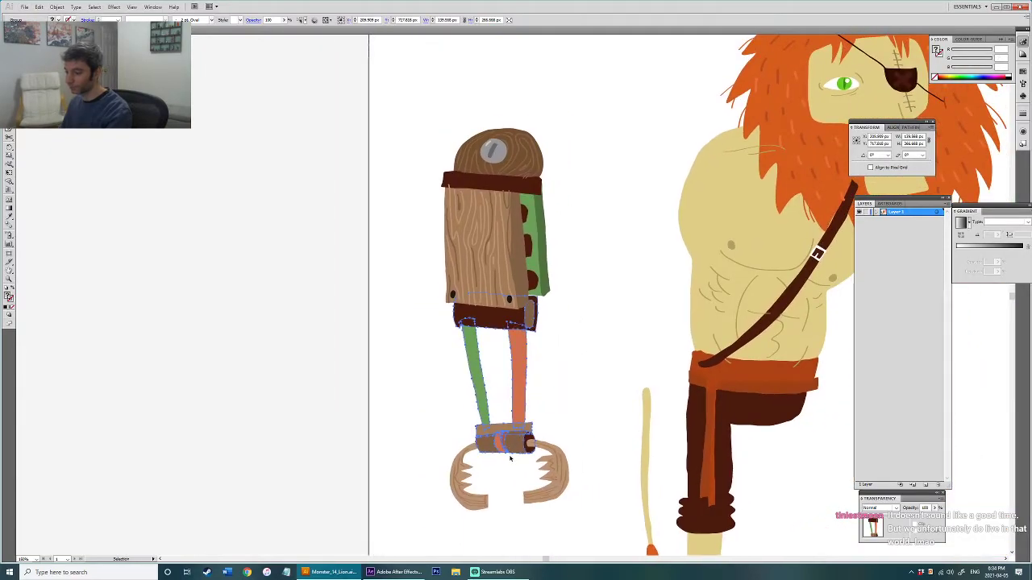
pyautogui.moveTo(513, 444); pyautogui.dragTo(523, 439)
pyautogui.hotkey('ctrl', 'z')
pyautogui.click(592, 376)
# Step: Bring the dark band beneath the dome to the front so it covers the ends of the grain lines
pyautogui.scroll(4, 583, 394)
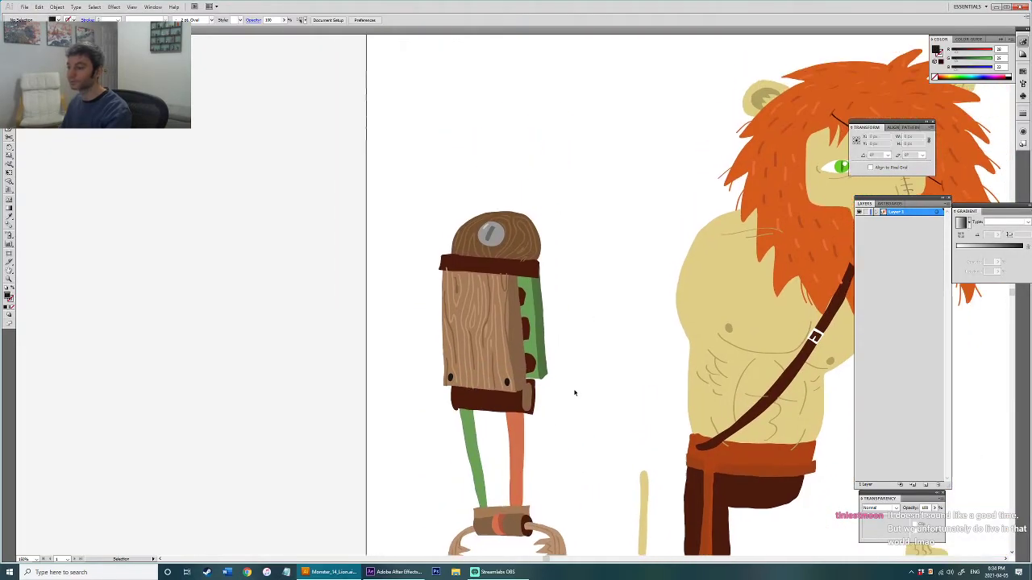
pyautogui.scroll(3, 490, 399)
pyautogui.scroll(2, 488, 398)
pyautogui.scroll(-4, 484, 384)
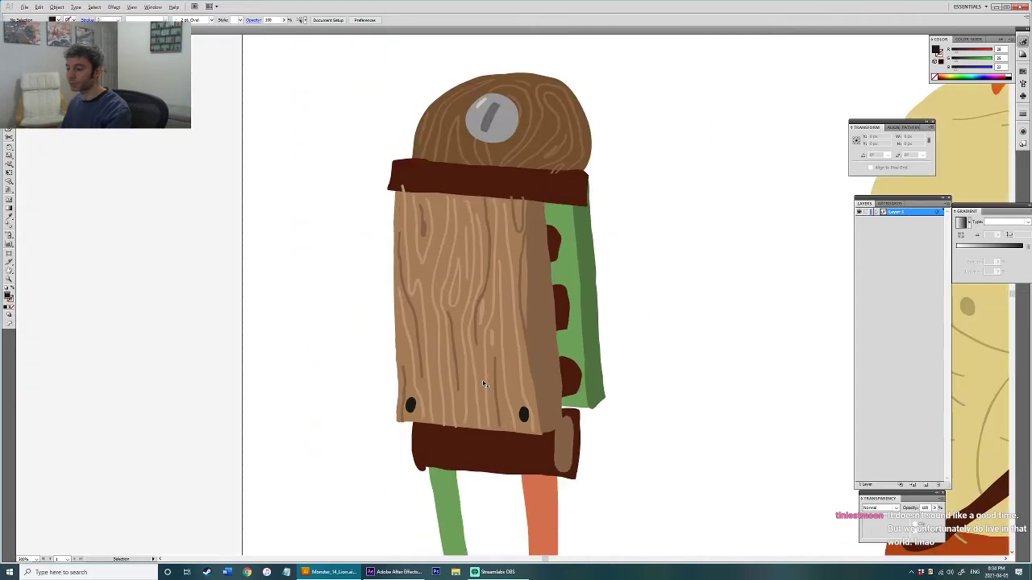
pyautogui.scroll(2, 504, 277)
pyautogui.scroll(1, 506, 366)
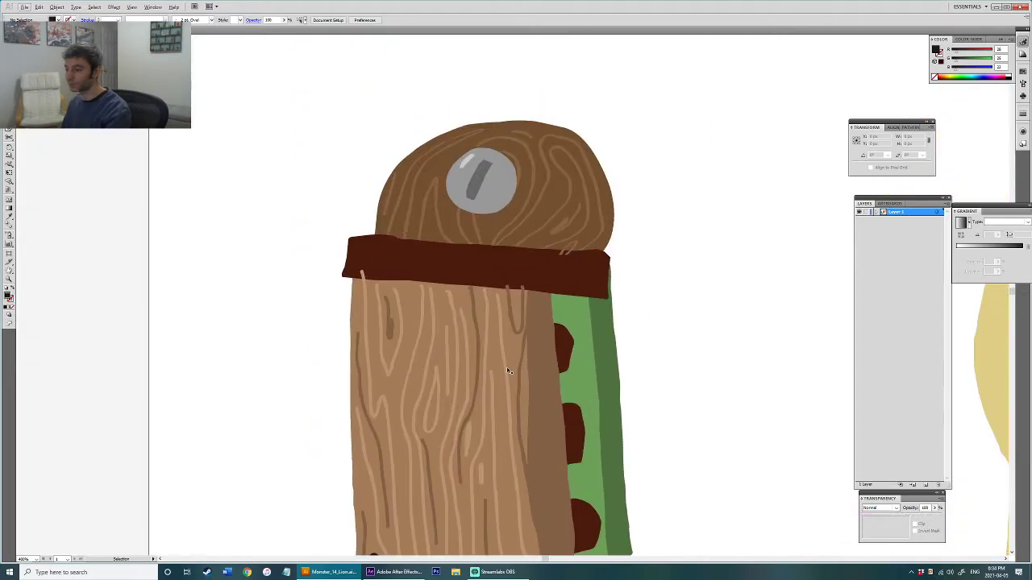
pyautogui.click(479, 241)
pyautogui.keyDown('ctrl'); pyautogui.click(570, 279); pyautogui.keyUp('ctrl')
pyautogui.hotkey('ctrl', 'shift', ']')
pyautogui.click(626, 249)
pyautogui.moveTo(623, 256); pyautogui.dragTo(612, 287)
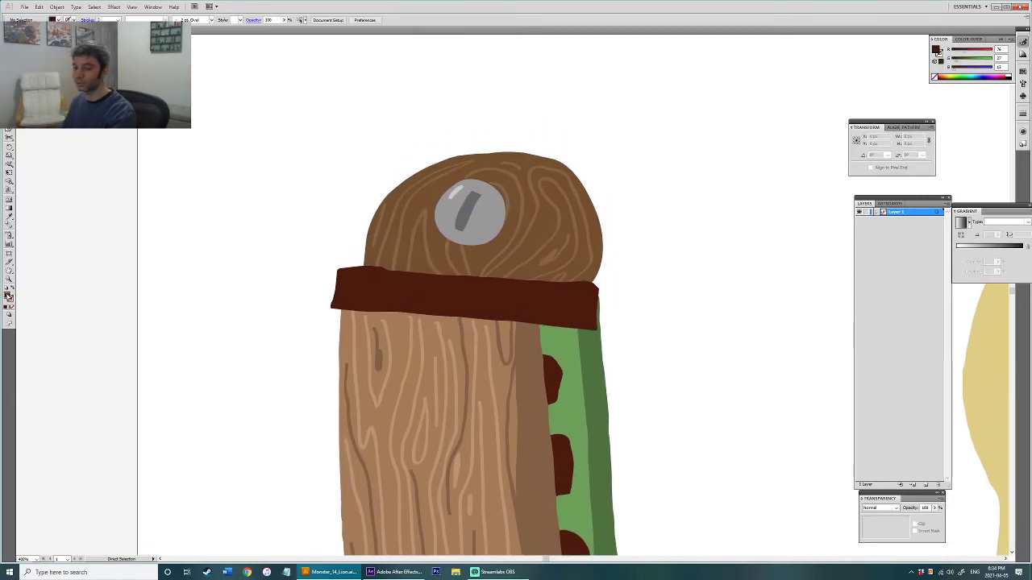
# Step: Darken the fill to a near-black brown and paint two small oval rivets and a vertical edge line on the band beneath the dome
pyautogui.doubleClick(8, 296)
pyautogui.click(500, 324)
pyautogui.click(589, 238)
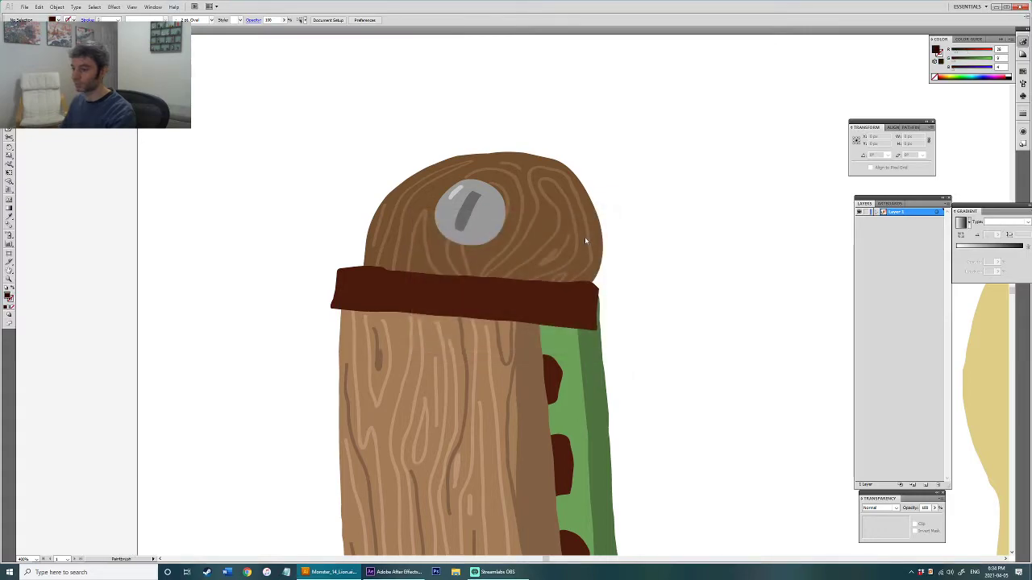
pyautogui.moveTo(684, 367); pyautogui.dragTo(609, 382)
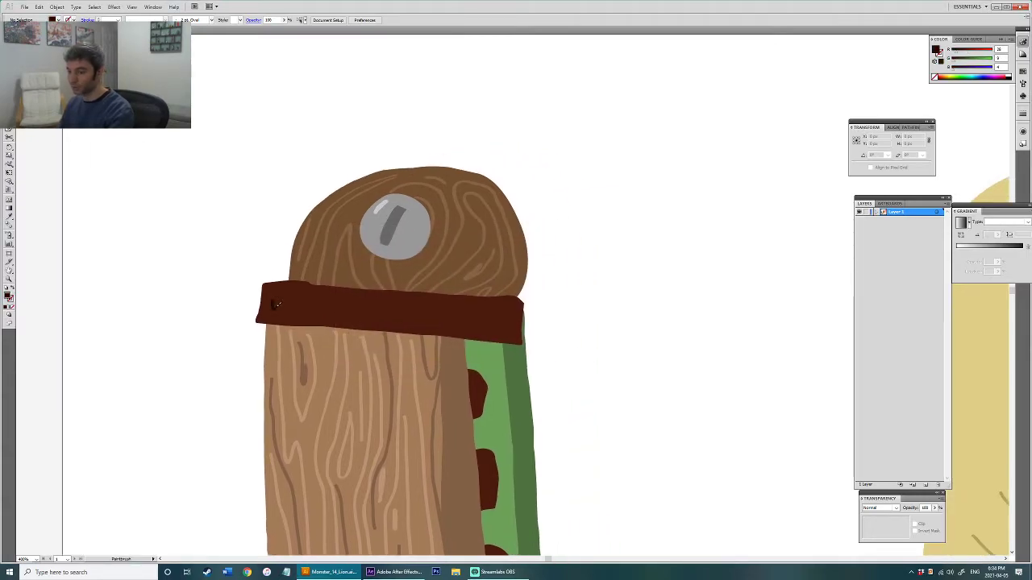
pyautogui.moveTo(276, 304); pyautogui.dragTo(275, 307)
pyautogui.moveTo(431, 310); pyautogui.dragTo(431, 316)
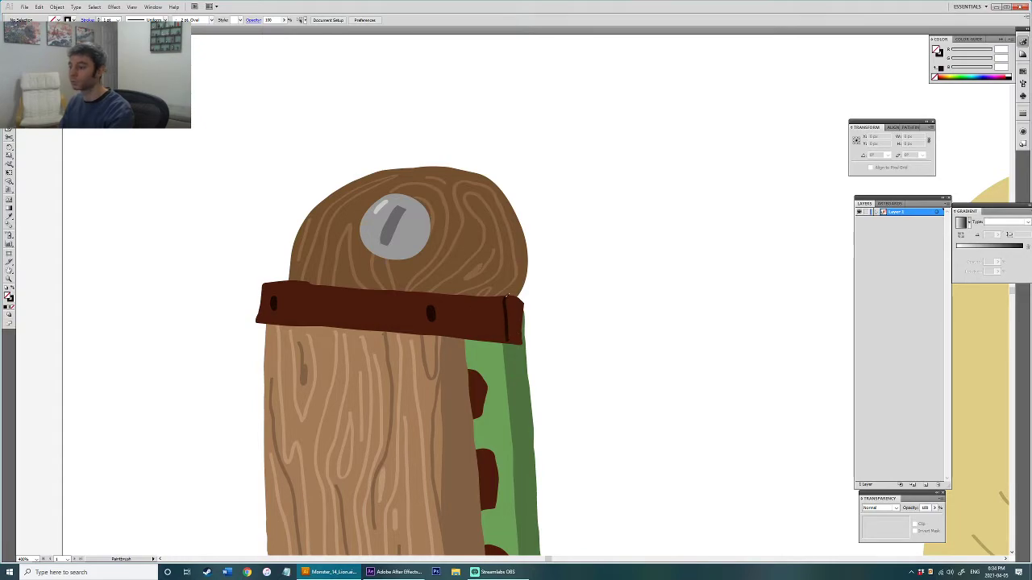
# Step: Try placing the whole mechanical arm over the lion's shoulder and undo the move
pyautogui.hotkey('ctrl', '-')
pyautogui.press('v')
pyautogui.moveTo(327, 157)
pyautogui.mouseDown()
pyautogui.moveTo(500, 322)
pyautogui.moveTo(509, 311)
pyautogui.mouseUp()
pyautogui.keyDown('shift'); pyautogui.click(453, 326); pyautogui.keyUp('shift')
pyautogui.click(491, 295)
pyautogui.moveTo(510, 299); pyautogui.dragTo(415, 288)
pyautogui.moveTo(218, 173); pyautogui.dragTo(400, 471)
pyautogui.moveTo(364, 392); pyautogui.dragTo(503, 403)
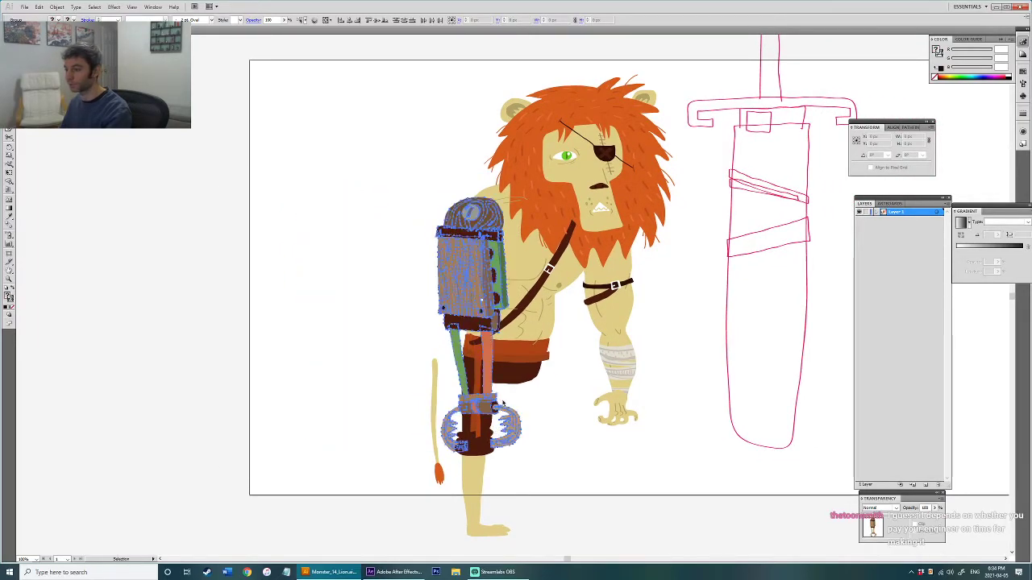
pyautogui.click(586, 454)
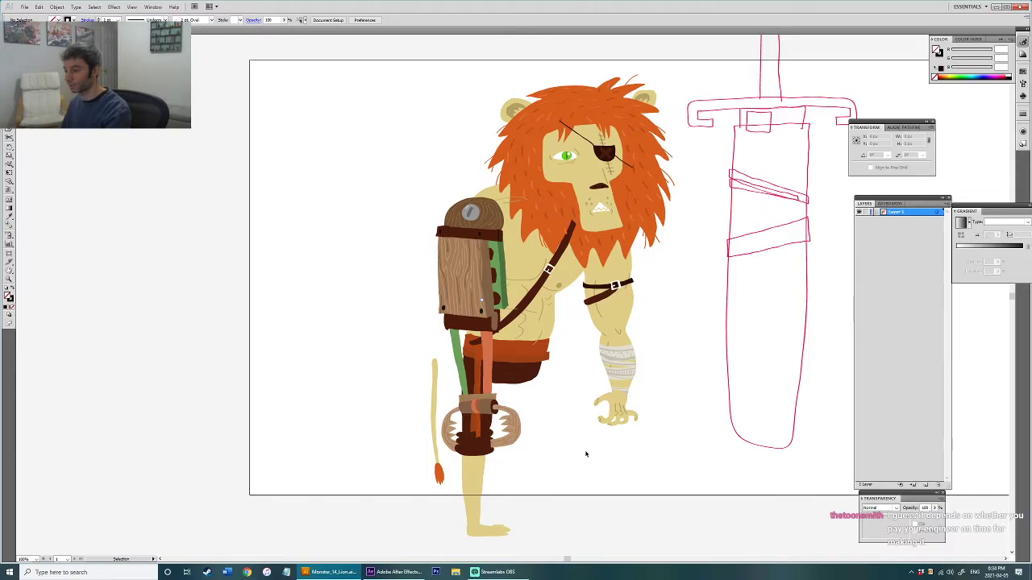
pyautogui.hotkey('ctrl', 'z')
pyautogui.press('a')
pyautogui.click(401, 451)
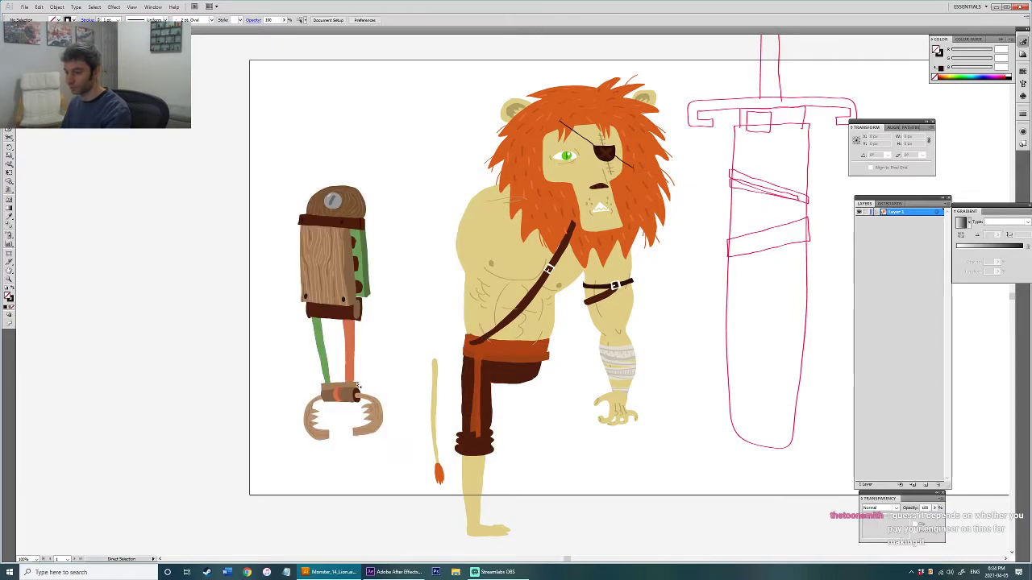
# Step: Recolor the orange stripe on the wooden claw joint with the dark brown of the joint's end cap
pyautogui.scroll(1, 337, 401)
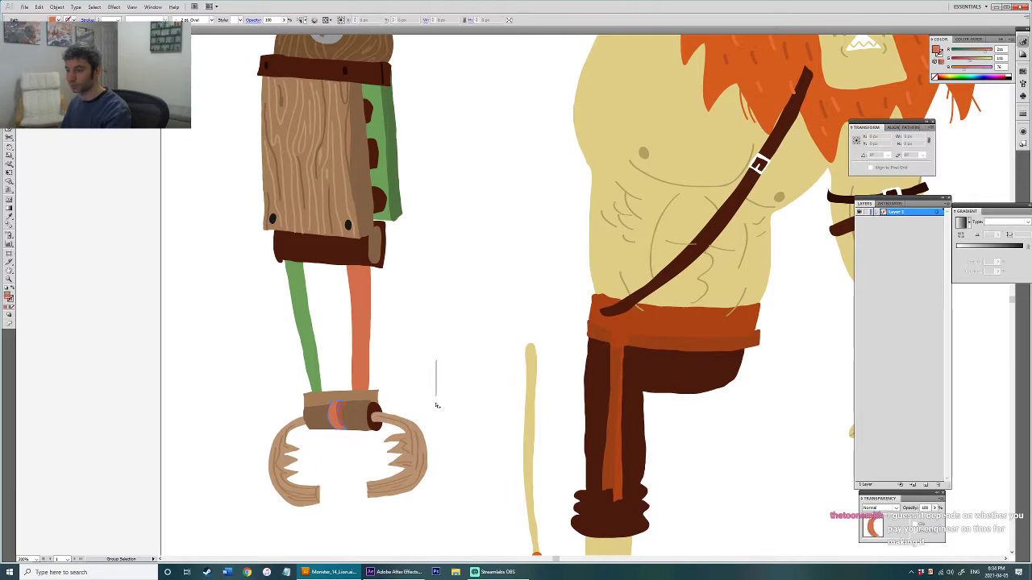
pyautogui.moveTo(436, 360); pyautogui.dragTo(452, 375)
pyautogui.moveTo(434, 341); pyautogui.dragTo(421, 414)
pyautogui.press('v')
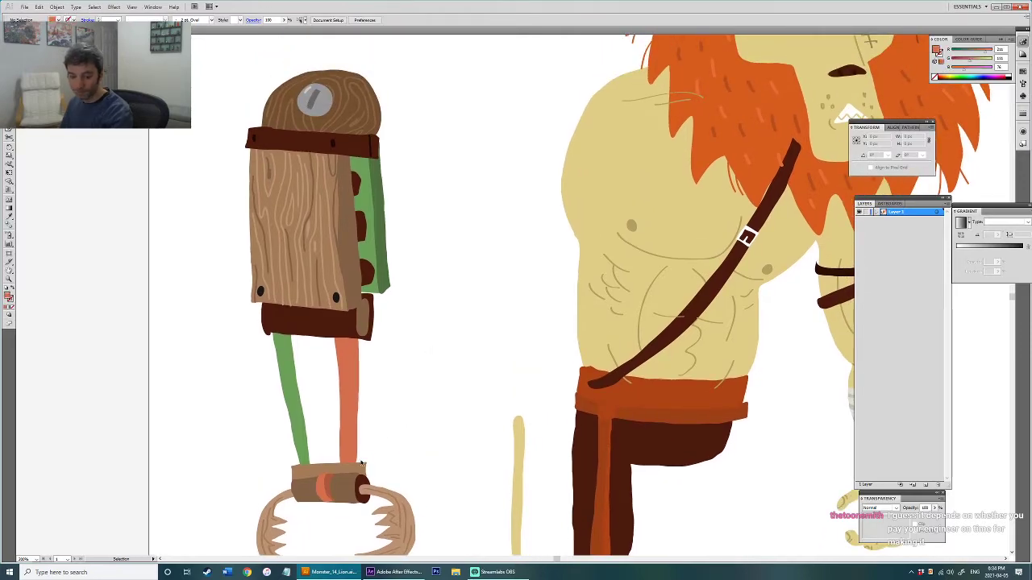
pyautogui.press('a')
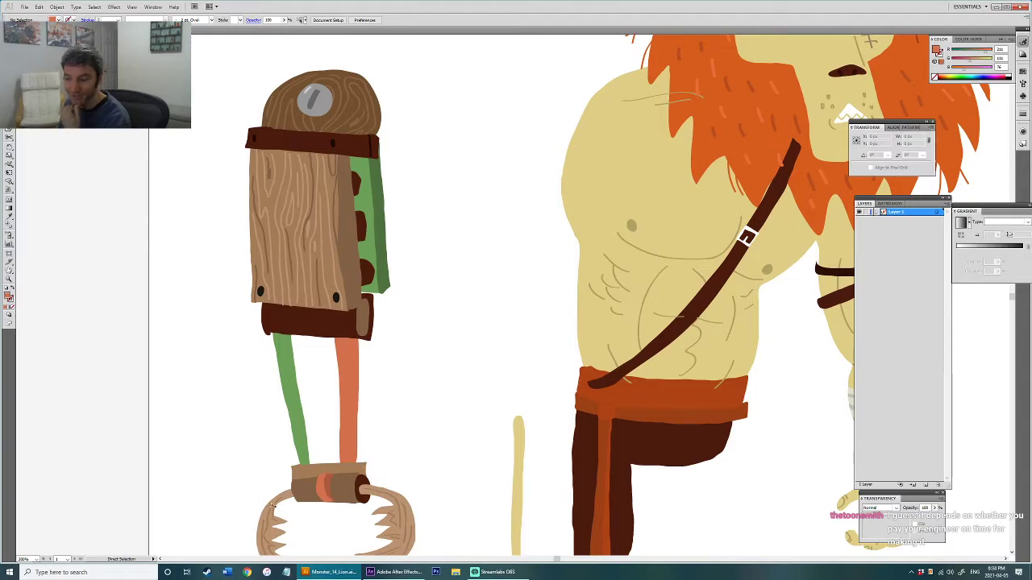
pyautogui.click(338, 484)
pyautogui.press('i')
pyautogui.click(364, 495)
# Step: Give the inner part of the claw joint's stripe the near-black brown of the rivets on the dome's band
pyautogui.press('a')
pyautogui.click(329, 489)
pyautogui.press('i')
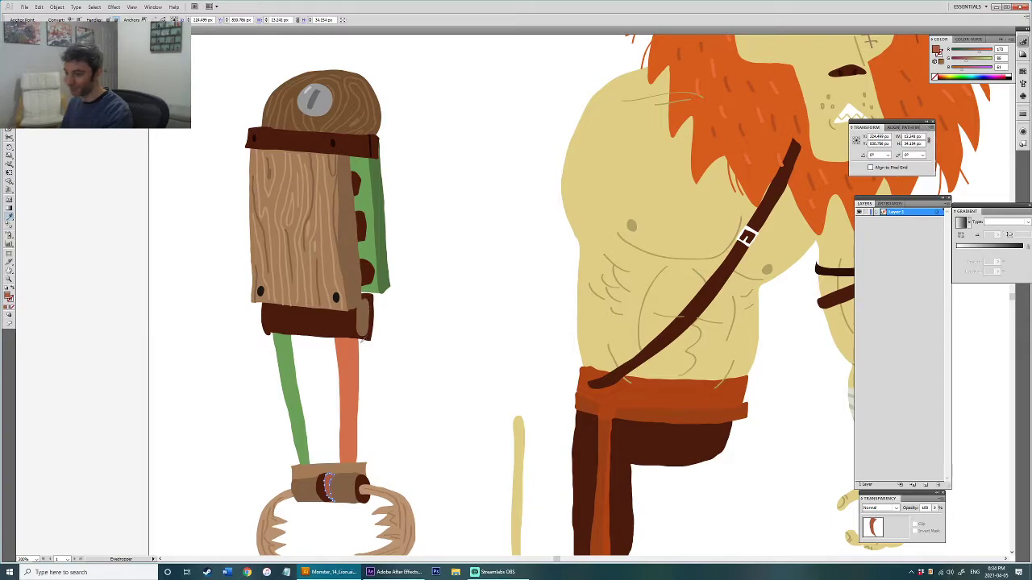
pyautogui.press('i')
pyautogui.click(332, 142)
pyautogui.click(332, 143)
pyautogui.press('v')
pyautogui.click(406, 354)
# Step: Clean up the outer end of the dark cylinder beneath the wooden panel so its outline is a single smooth curve
pyautogui.scroll(2, 279, 331)
pyautogui.moveTo(279, 332); pyautogui.dragTo(284, 355)
pyautogui.click(284, 346)
pyautogui.press('a')
pyautogui.click(345, 375)
pyautogui.click(338, 357)
pyautogui.press('n')
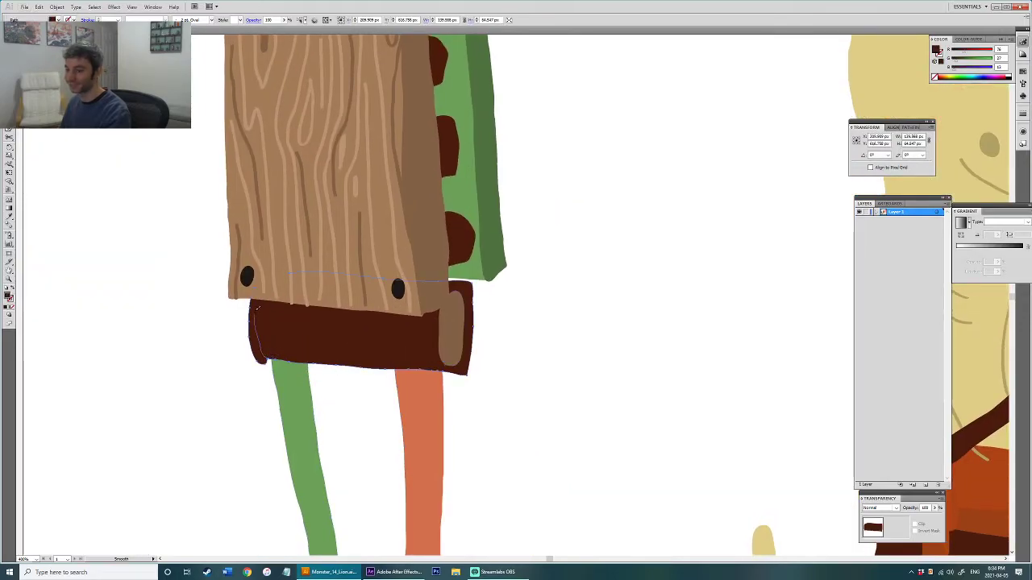
pyautogui.scroll(-3, 322, 331)
pyautogui.moveTo(328, 334); pyautogui.dragTo(278, 340)
pyautogui.scroll(2, 305, 337)
pyautogui.press('v')
pyautogui.click(312, 349)
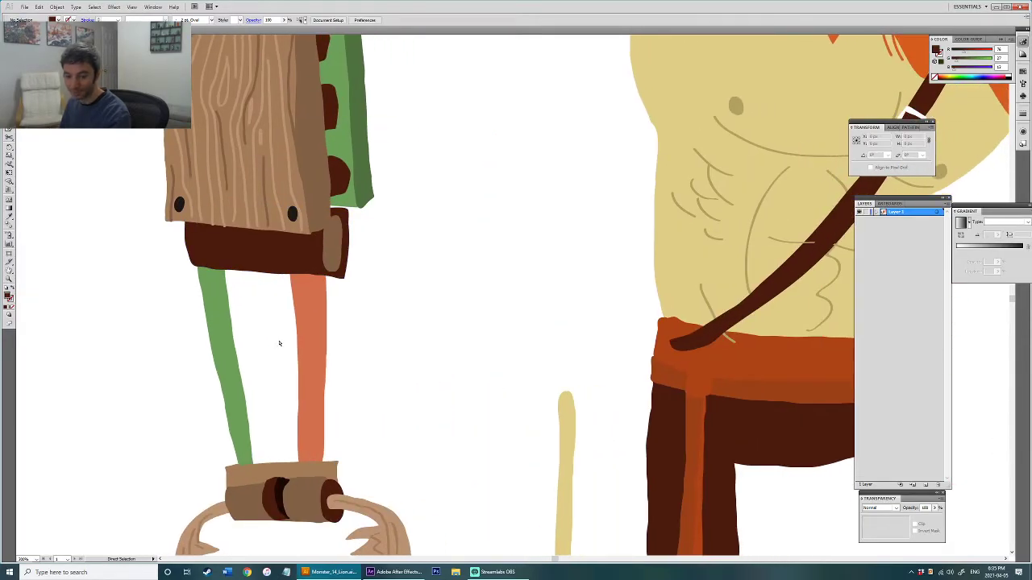
# Step: Recolor the green and orange rods above the claw with the near-black brown
pyautogui.scroll(-4, 279, 343)
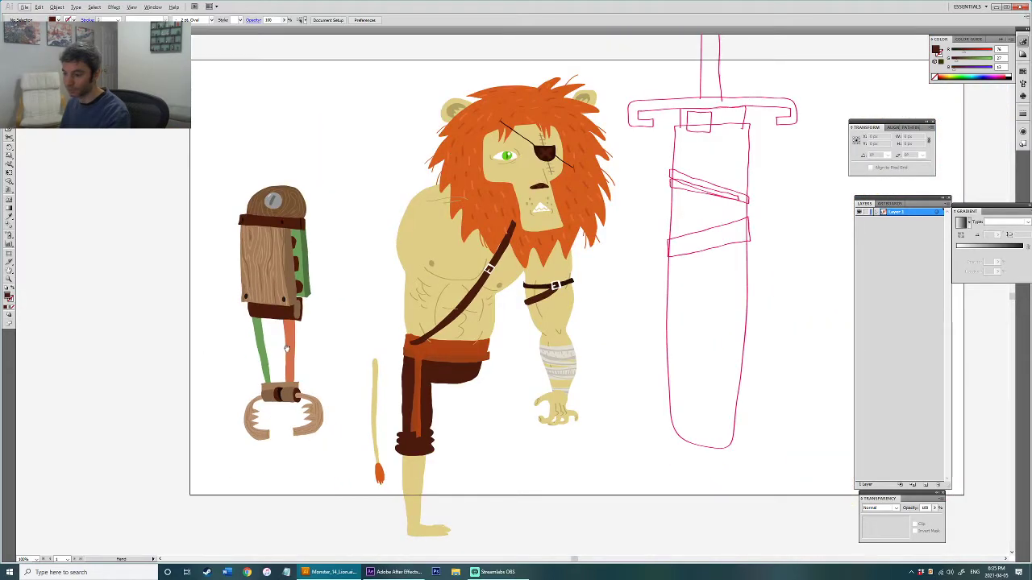
pyautogui.click(234, 353)
pyautogui.press('i')
pyautogui.click(219, 397)
pyautogui.press('a')
pyautogui.click(274, 369)
pyautogui.moveTo(288, 371); pyautogui.dragTo(238, 365)
pyautogui.hscroll(2, 238, 363)
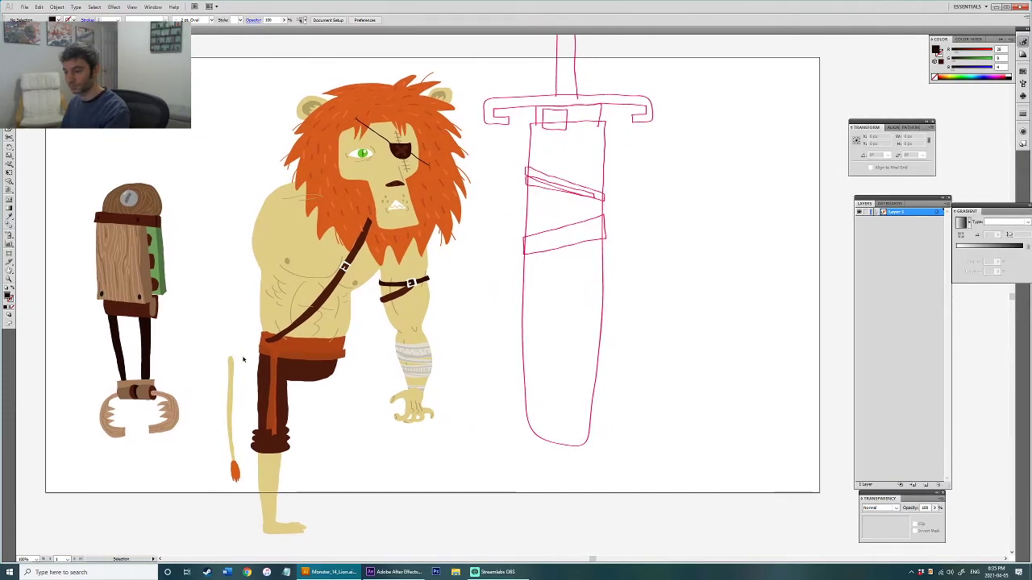
# Step: Paint curved fold lines across the rolled trouser cuff in a darker shade of the trousers' brown
pyautogui.scroll(3, 295, 412)
pyautogui.moveTo(312, 354); pyautogui.dragTo(369, 394)
pyautogui.click(349, 379)
pyautogui.click(427, 390)
pyautogui.moveTo(491, 390); pyautogui.dragTo(626, 313)
pyautogui.doubleClick(10, 297)
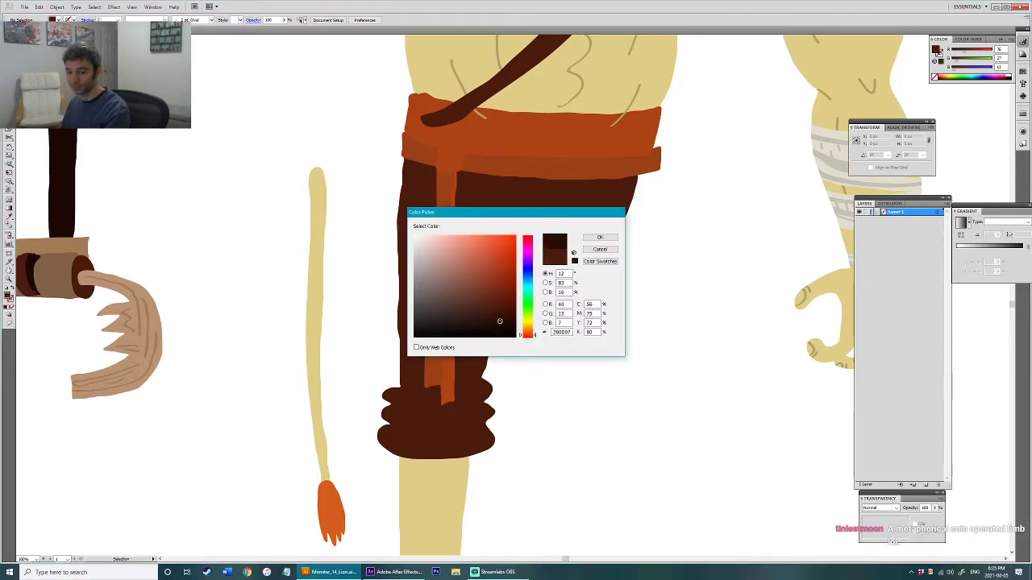
pyautogui.click(600, 239)
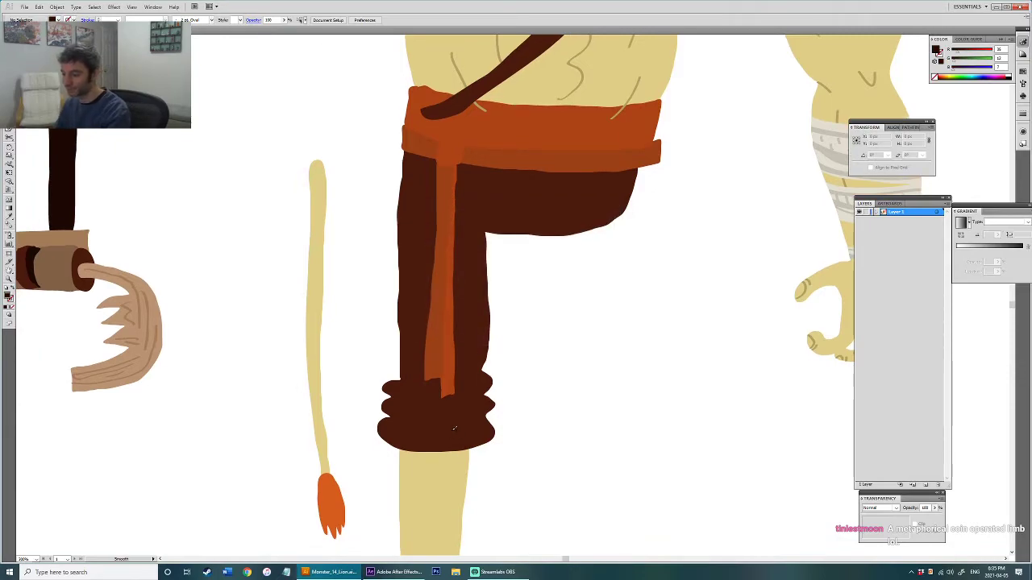
pyautogui.moveTo(391, 419)
pyautogui.mouseDown()
pyautogui.moveTo(468, 410)
pyautogui.moveTo(486, 393)
pyautogui.moveTo(414, 403)
pyautogui.mouseUp()
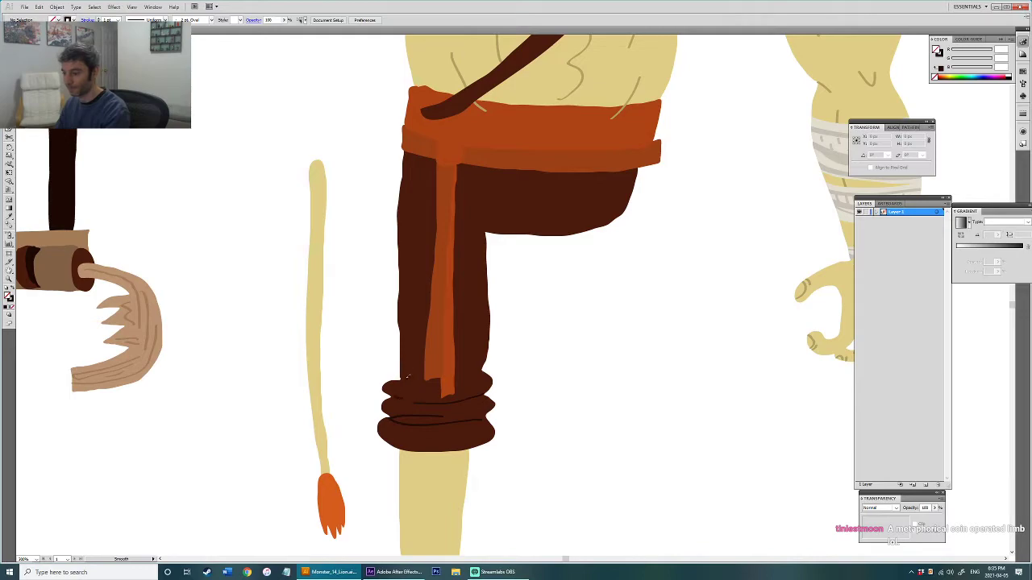
pyautogui.moveTo(494, 365); pyautogui.dragTo(442, 407)
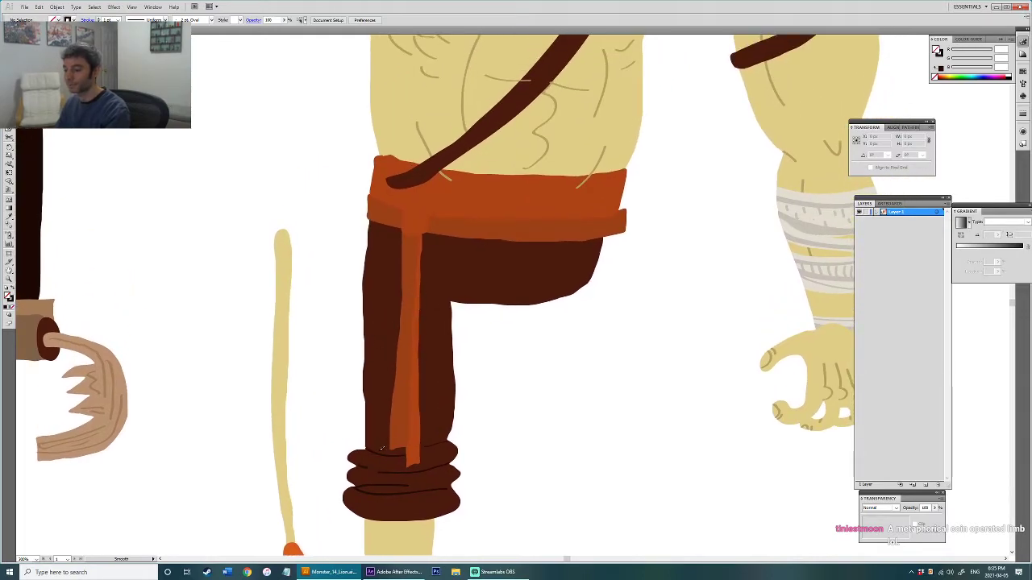
# Step: Paint a dashed line of seam stitches down the outer side of the standing trouser leg
pyautogui.moveTo(379, 247); pyautogui.dragTo(377, 336)
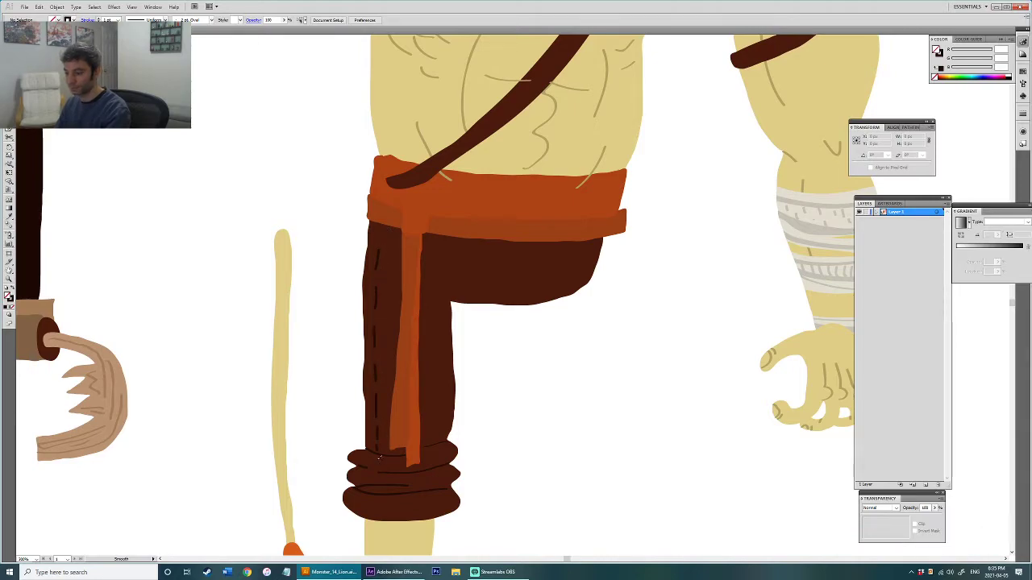
pyautogui.moveTo(456, 446); pyautogui.dragTo(471, 129)
pyautogui.moveTo(448, 267); pyautogui.dragTo(393, 399)
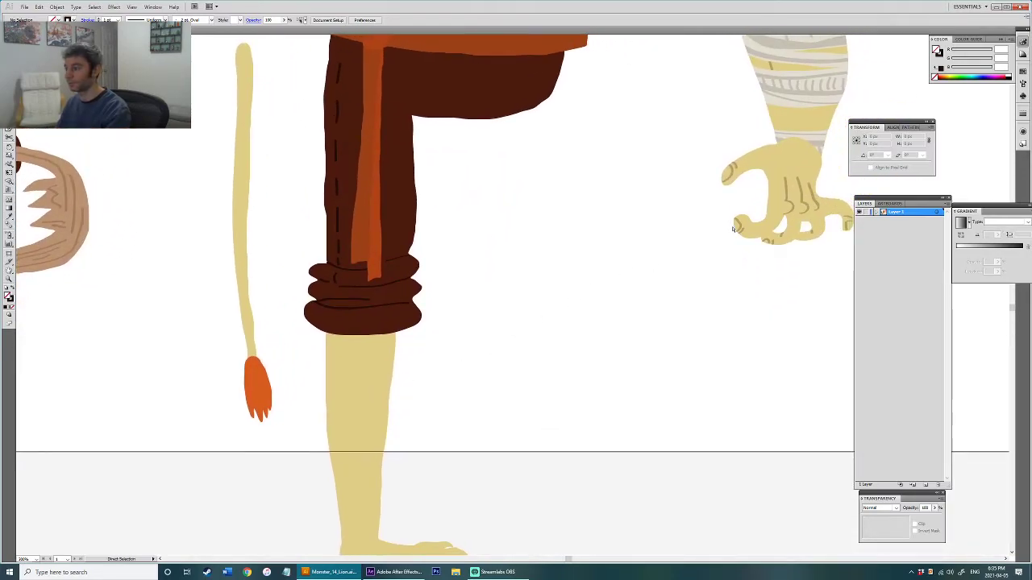
# Step: Paint short hair strokes down the bare lower leg in the olive line color of the hand
pyautogui.click(743, 225)
pyautogui.moveTo(513, 356)
pyautogui.mouseDown()
pyautogui.moveTo(553, 278)
pyautogui.moveTo(521, 341)
pyautogui.mouseUp()
pyautogui.press('b')
pyautogui.hotkey('ctrl', 'shift', 'a')
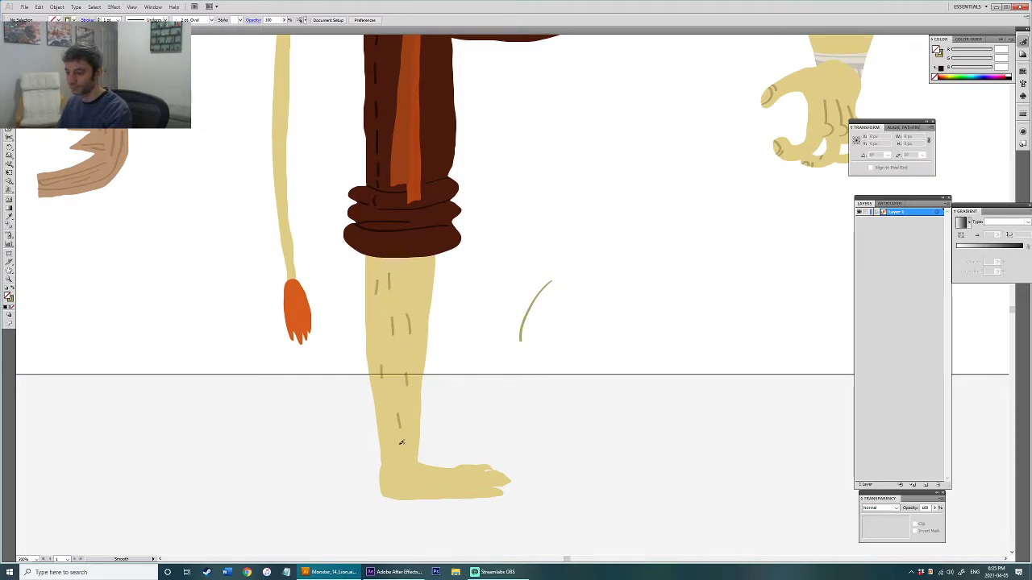
# Step: Paint short toe lines on the foot in the same olive line color
pyautogui.press('v')
pyautogui.click(482, 472)
pyautogui.click(516, 380)
pyautogui.click(520, 341)
pyautogui.hotkey('ctrl', 'shift', 'a')
pyautogui.press('b')
pyautogui.moveTo(472, 471); pyautogui.dragTo(487, 469)
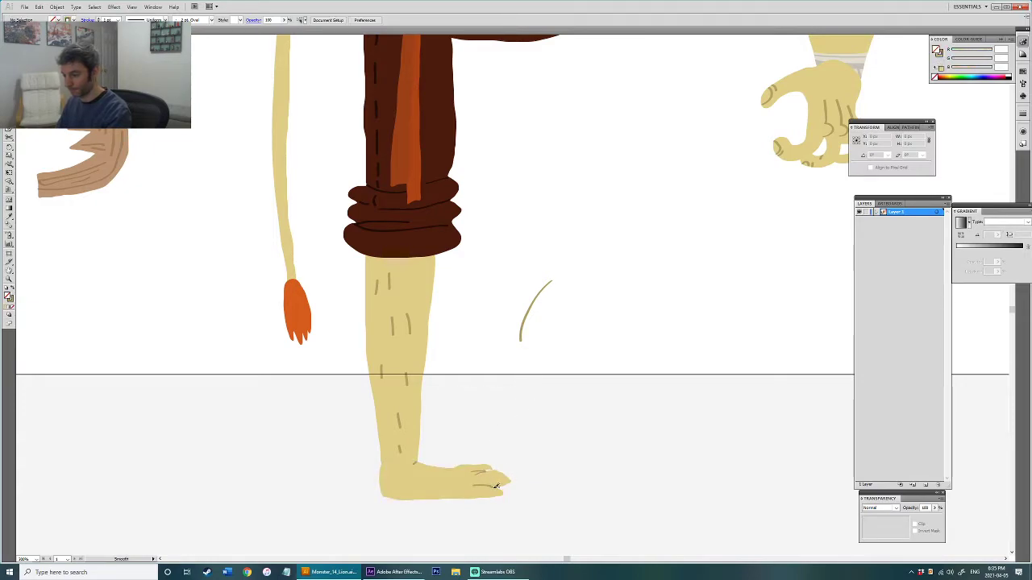
# Step: Delete the stray curved stroke beside the lower leg
pyautogui.moveTo(511, 461); pyautogui.dragTo(483, 464)
pyautogui.press('a')
pyautogui.moveTo(488, 374); pyautogui.dragTo(551, 293)
pyautogui.press('Delete')
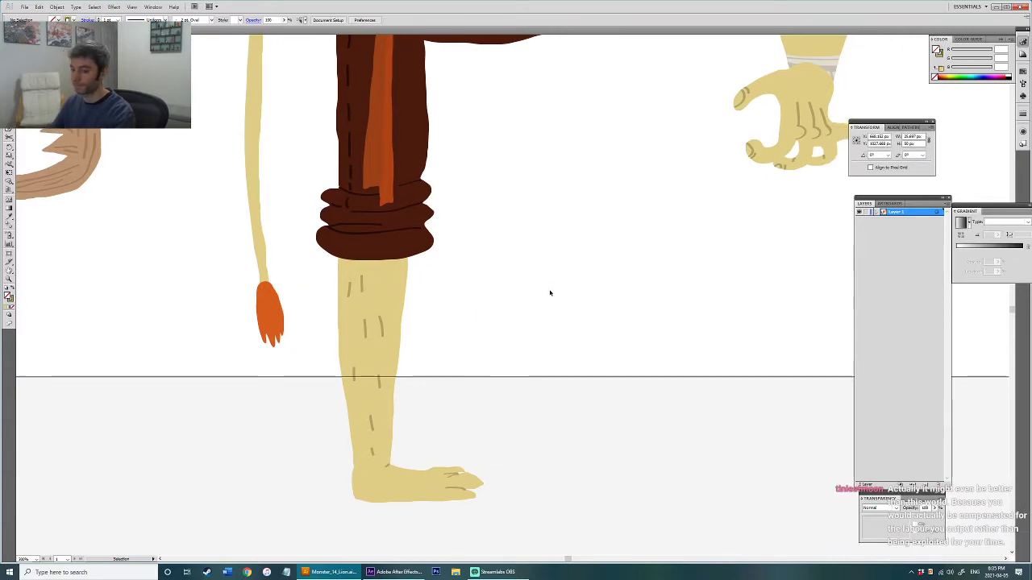
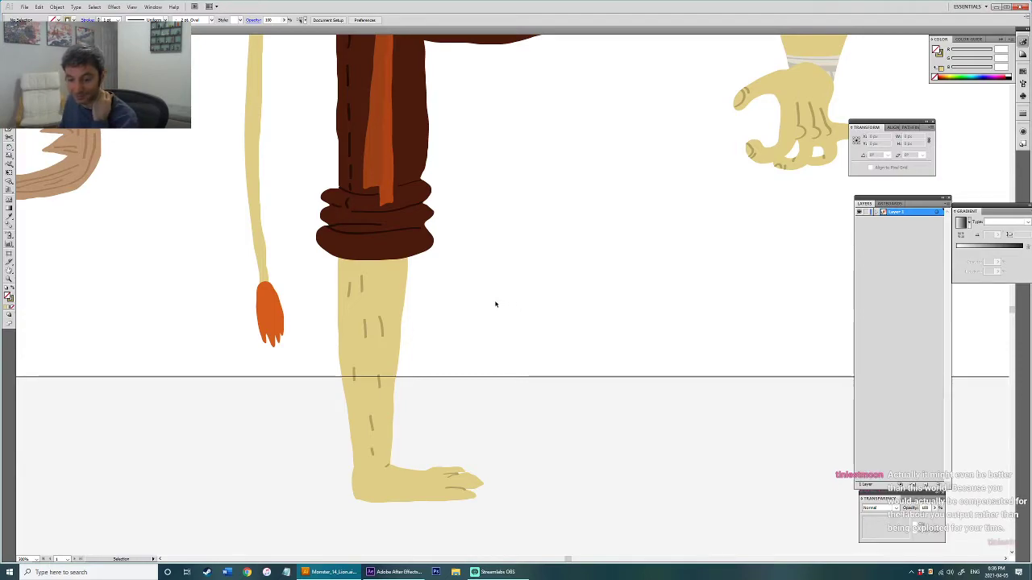
# Step: Group the lower leg with its hair strokes behind the trouser cuff, and group the foot with its toe lines
pyautogui.moveTo(315, 469); pyautogui.dragTo(487, 271)
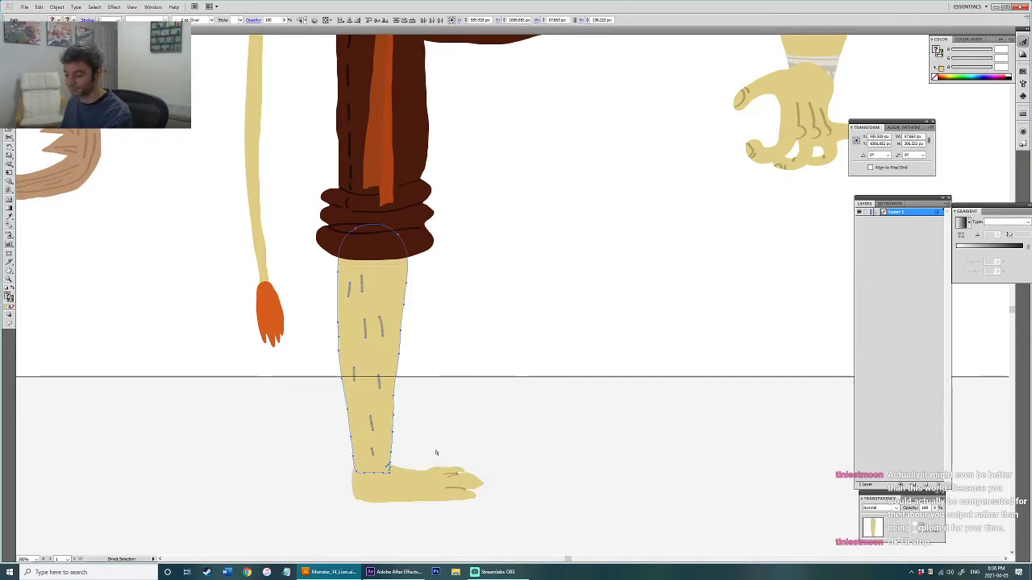
pyautogui.hotkey('ctrl', 'shift', ']')
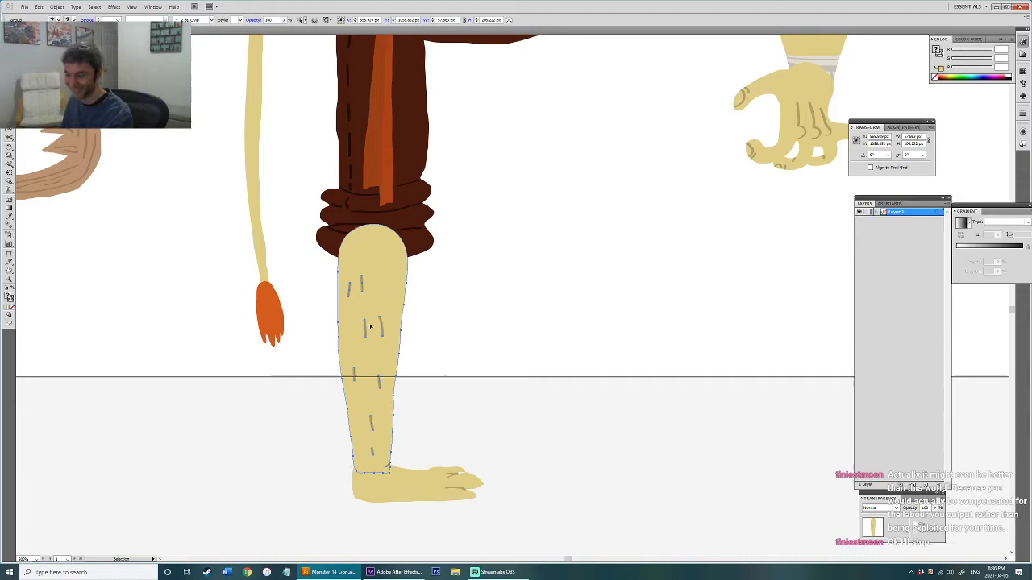
pyautogui.hotkey('ctrl', 'z')
pyautogui.moveTo(508, 450); pyautogui.dragTo(428, 519)
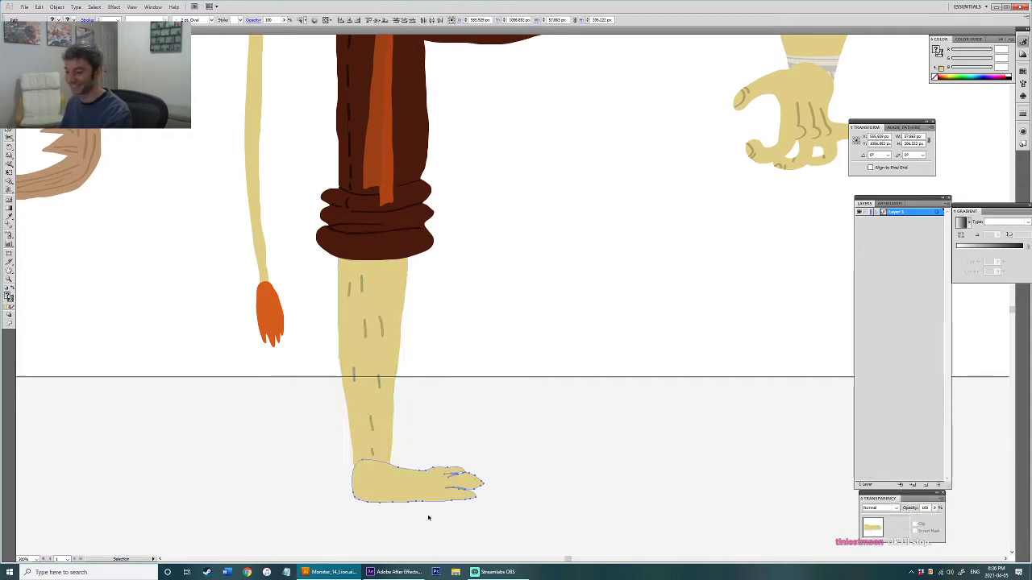
pyautogui.click(518, 413)
# Step: Paint two curved dark fold lines across the raised thigh of the trousers, matching the cuff's fold lines
pyautogui.scroll(-4, 517, 414)
pyautogui.moveTo(534, 383); pyautogui.dragTo(453, 422)
pyautogui.scroll(1, 455, 433)
pyautogui.scroll(2, 441, 391)
pyautogui.moveTo(440, 367); pyautogui.dragTo(382, 444)
pyautogui.press('a')
pyautogui.click(366, 462)
pyautogui.moveTo(481, 387); pyautogui.dragTo(432, 439)
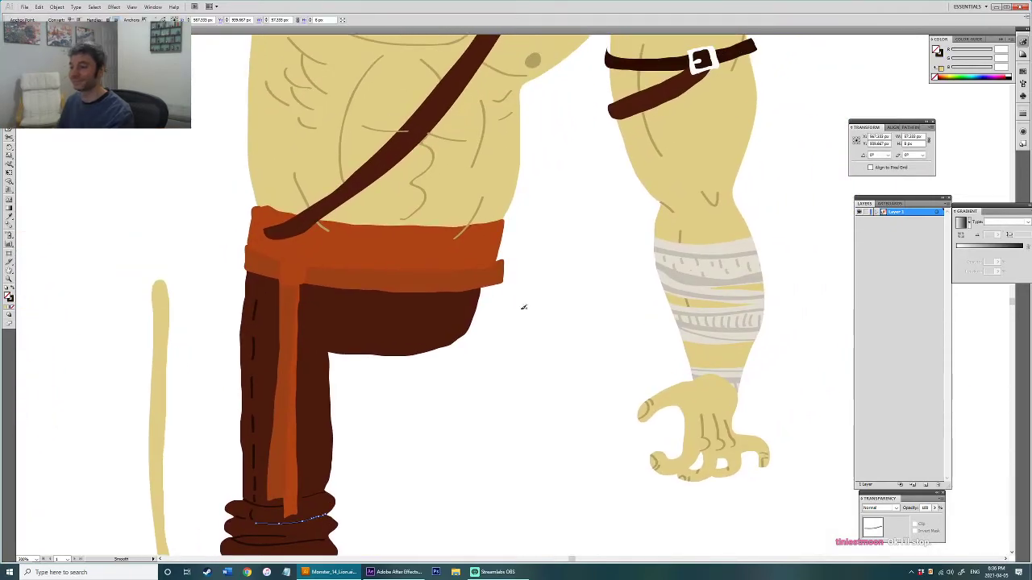
pyautogui.moveTo(380, 353); pyautogui.dragTo(397, 292)
pyautogui.moveTo(393, 355)
pyautogui.mouseDown()
pyautogui.moveTo(408, 325)
pyautogui.moveTo(445, 334)
pyautogui.moveTo(392, 323)
pyautogui.mouseUp()
# Step: Group the raised thigh with its fold lines and place it behind the orange waist sash and the standing trouser leg
pyautogui.hotkey('ctrl', 'g')
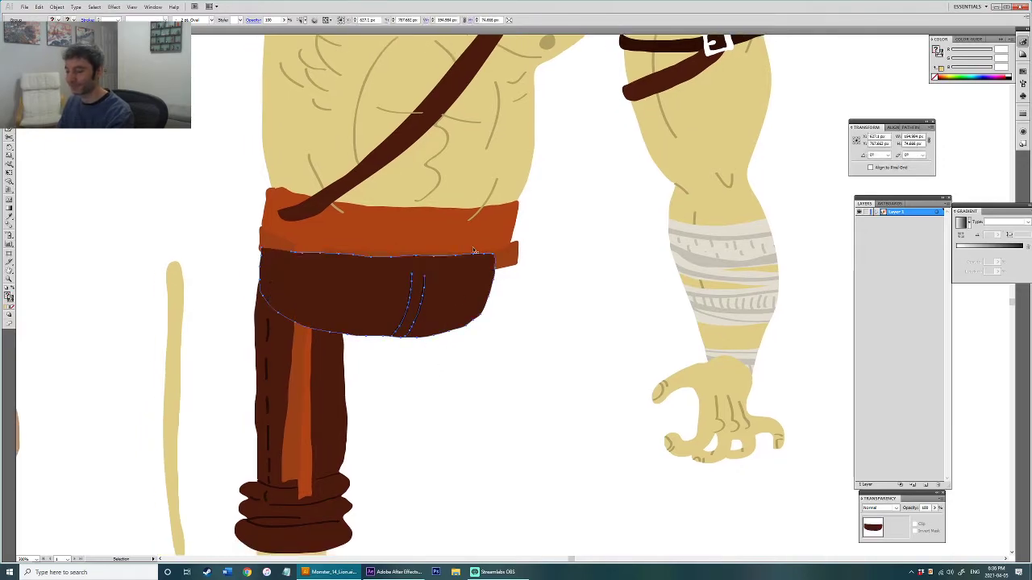
pyautogui.hotkey('ctrl', '[')
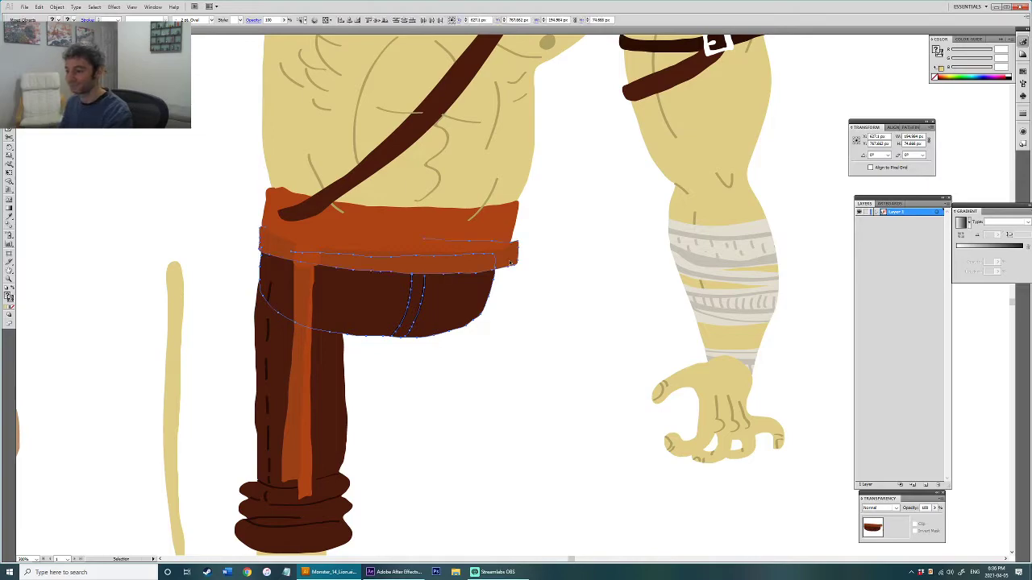
pyautogui.moveTo(519, 262); pyautogui.dragTo(511, 388)
pyautogui.click(512, 300)
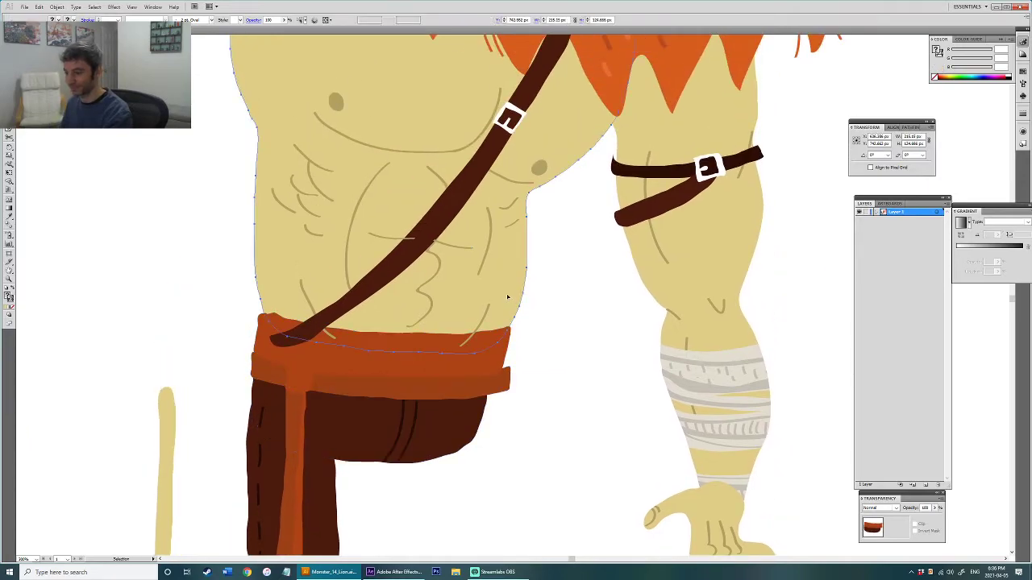
pyautogui.click(487, 368)
pyautogui.keyDown('shift'); pyautogui.click(478, 385); pyautogui.keyUp('shift')
pyautogui.scroll(-2, 418, 418)
pyautogui.moveTo(430, 448); pyautogui.dragTo(428, 337)
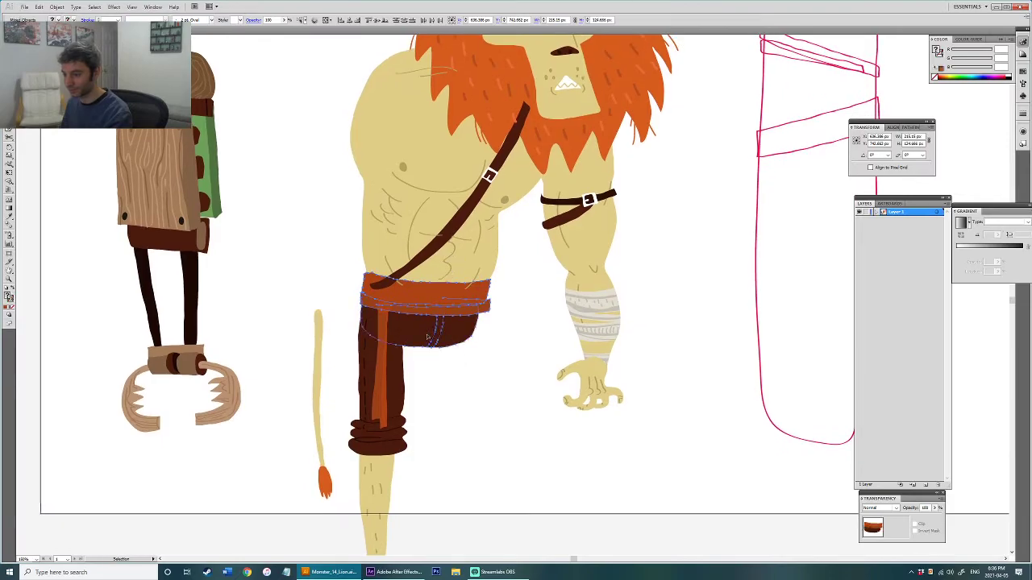
pyautogui.click(461, 382)
# Step: Group the standing trouser leg with its cuff, fold lines and seam stitches
pyautogui.press('v')
pyautogui.moveTo(460, 382); pyautogui.dragTo(483, 309)
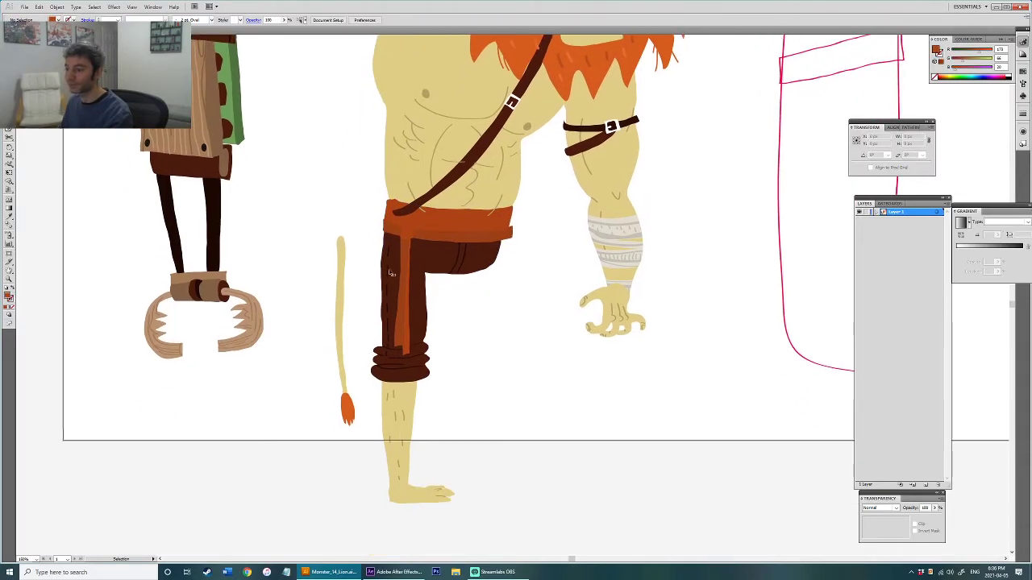
pyautogui.moveTo(414, 337); pyautogui.dragTo(435, 381)
pyautogui.keyDown('shift'); pyautogui.click(412, 399); pyautogui.keyUp('shift')
pyautogui.keyDown('shift'); pyautogui.click(413, 307); pyautogui.keyUp('shift')
pyautogui.keyDown('shift'); pyautogui.click(407, 318); pyautogui.keyUp('shift')
pyautogui.keyDown('shift'); pyautogui.click(402, 314); pyautogui.keyUp('shift')
pyautogui.keyDown('shift'); pyautogui.click(421, 307); pyautogui.keyUp('shift')
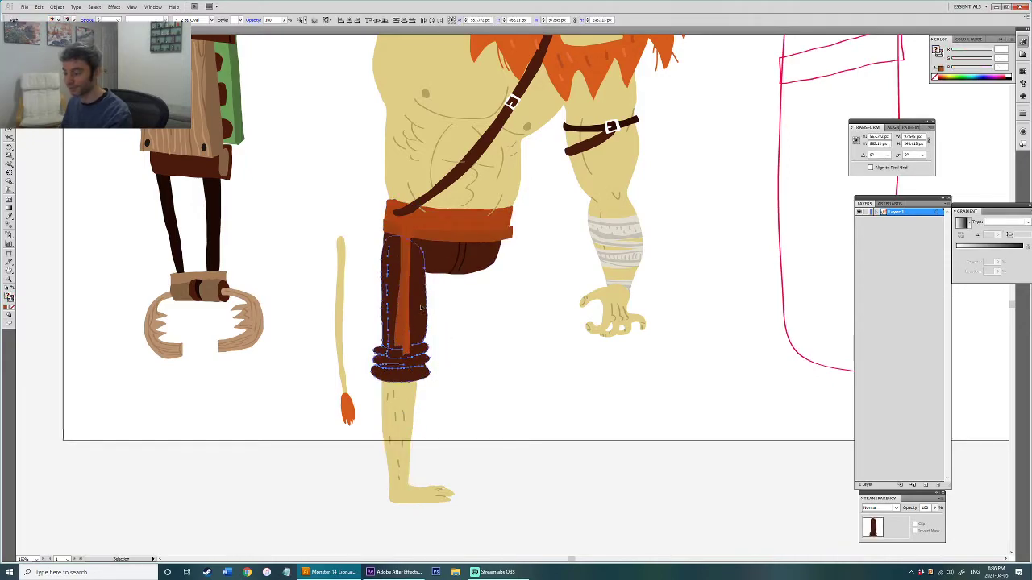
pyautogui.hotkey('ctrl', 'g')
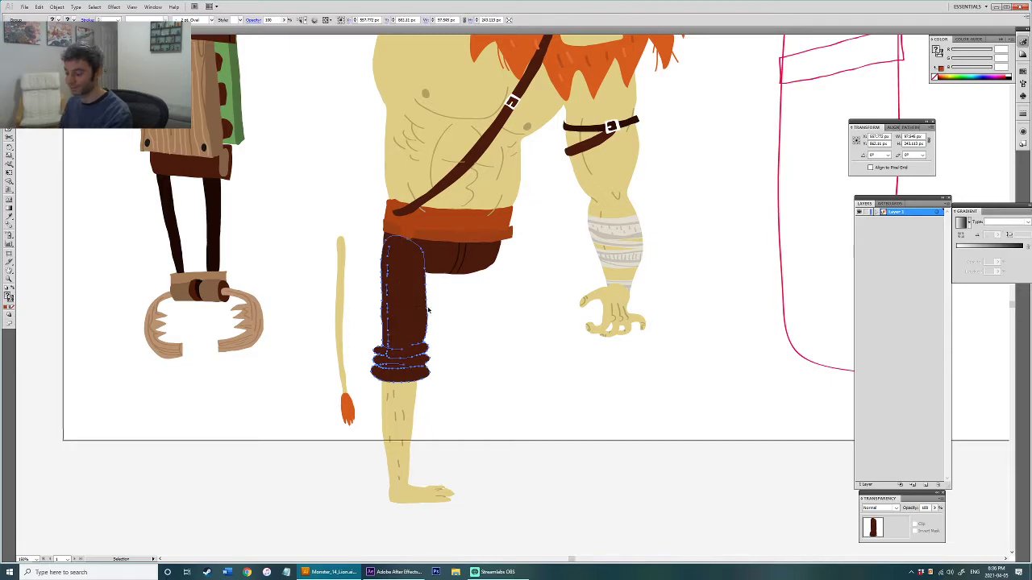
# Step: Send the standing trouser leg and its lower leg to the back, behind the hanging sash strip
pyautogui.click(394, 393)
pyautogui.keyDown('shift'); pyautogui.click(411, 348); pyautogui.keyUp('shift')
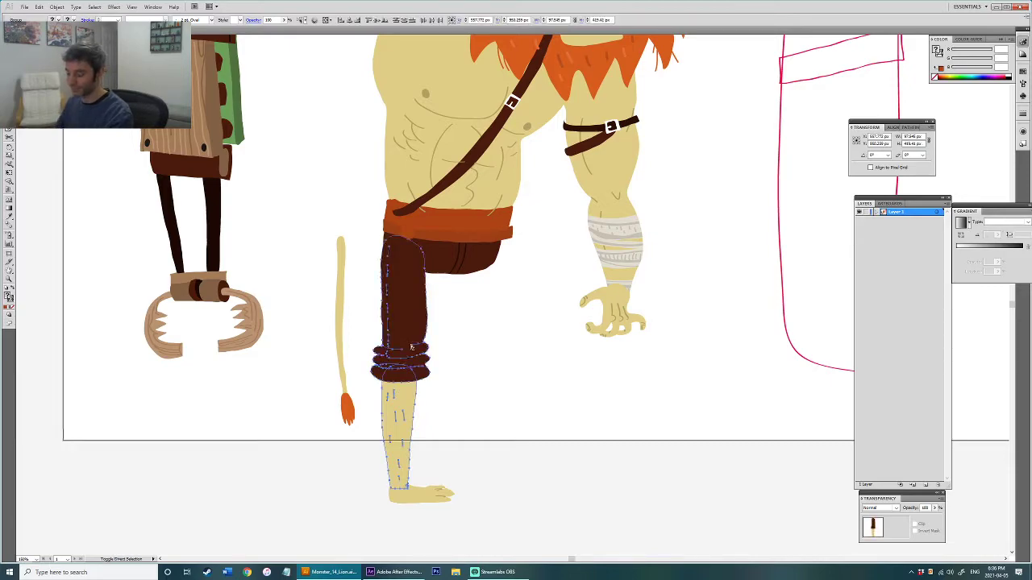
pyautogui.hotkey('ctrl', 'shift', '[')
pyautogui.click(478, 353)
pyautogui.moveTo(501, 314); pyautogui.dragTo(468, 373)
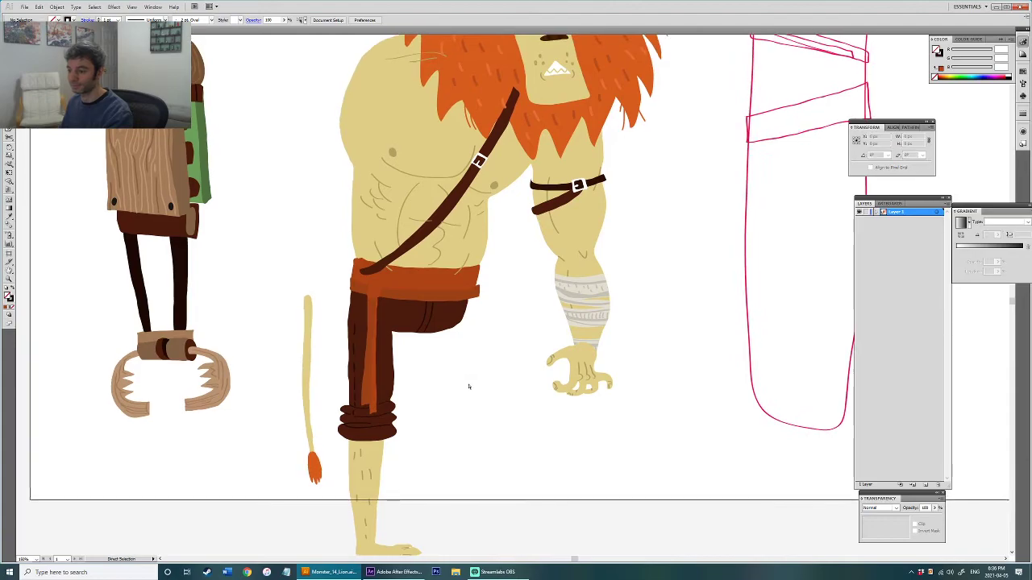
pyautogui.moveTo(435, 237); pyautogui.dragTo(420, 301)
pyautogui.scroll(-3, 422, 298)
pyautogui.click(469, 331)
pyautogui.click(526, 299)
pyautogui.moveTo(524, 285); pyautogui.dragTo(490, 330)
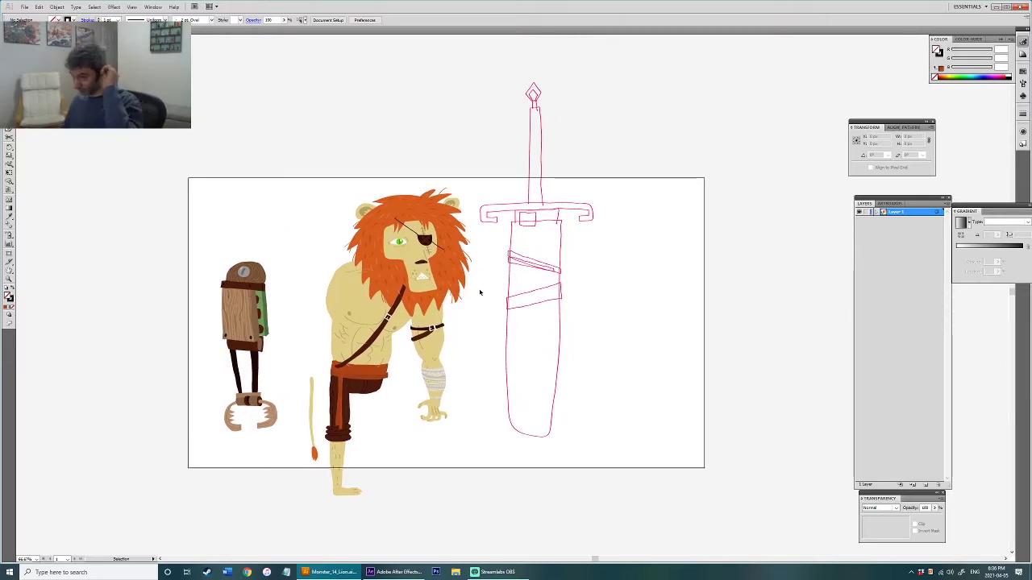
# Step: Try to place the chest strap behind the orange waist sash
pyautogui.scroll(3, 387, 327)
pyautogui.scroll(1, 387, 328)
pyautogui.moveTo(386, 328); pyautogui.dragTo(456, 344)
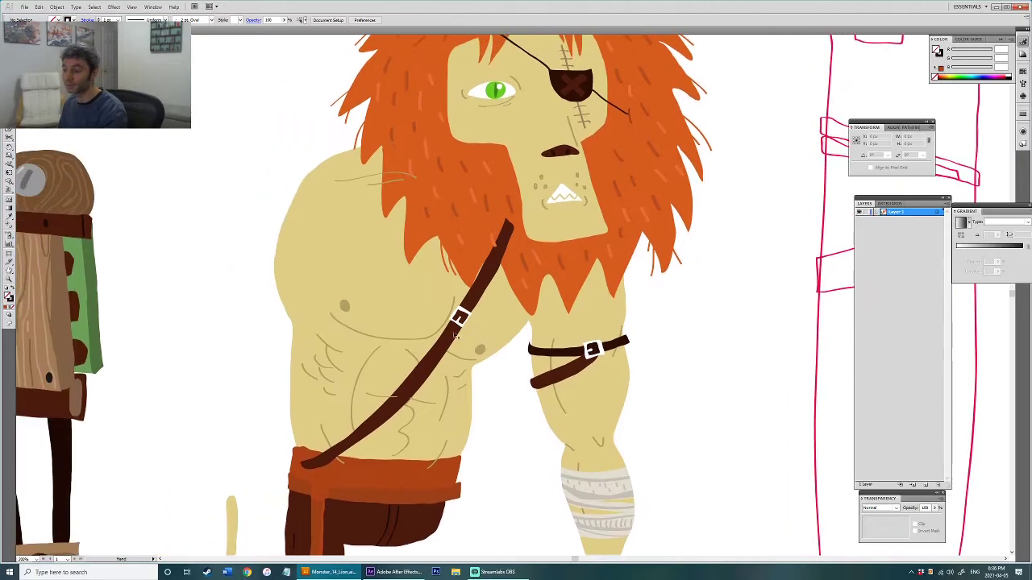
pyautogui.click(453, 329)
pyautogui.press('Delete')
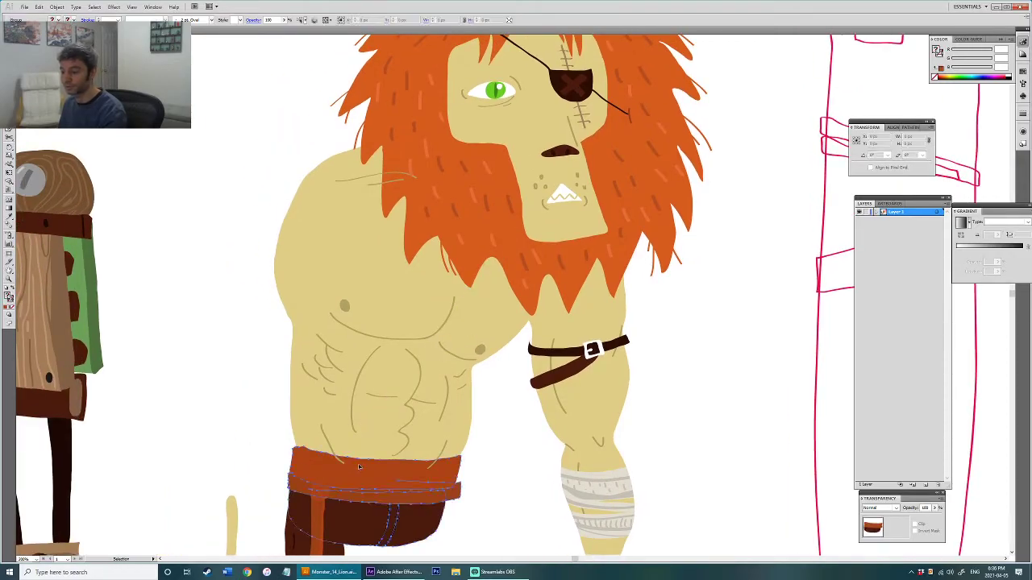
pyautogui.hotkey('ctrl', 'z')
pyautogui.scroll(-3, 496, 369)
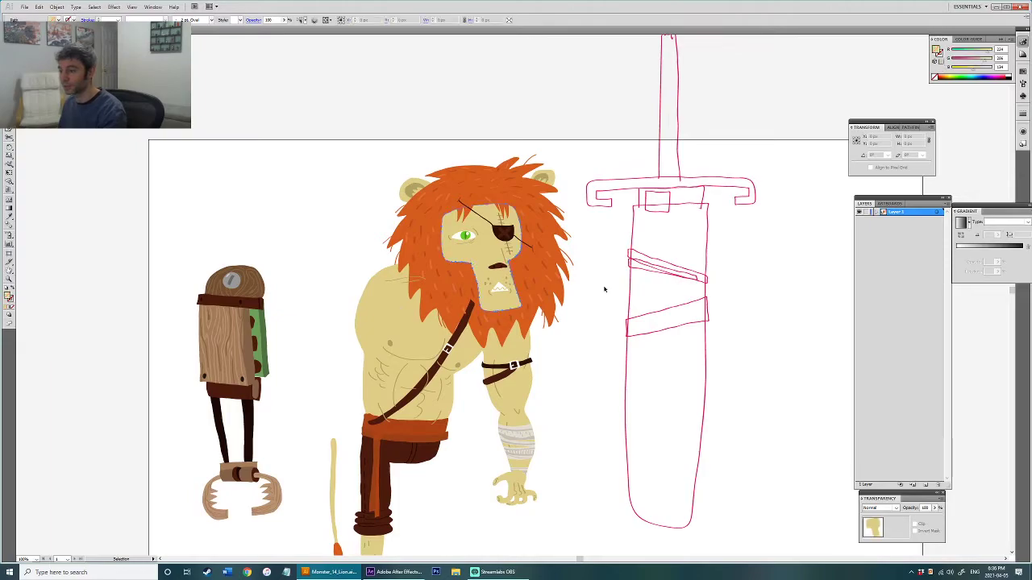
# Step: Select the torso with its muscle lines, without the mane, and try to bring them to the front
pyautogui.moveTo(333, 332); pyautogui.dragTo(462, 421)
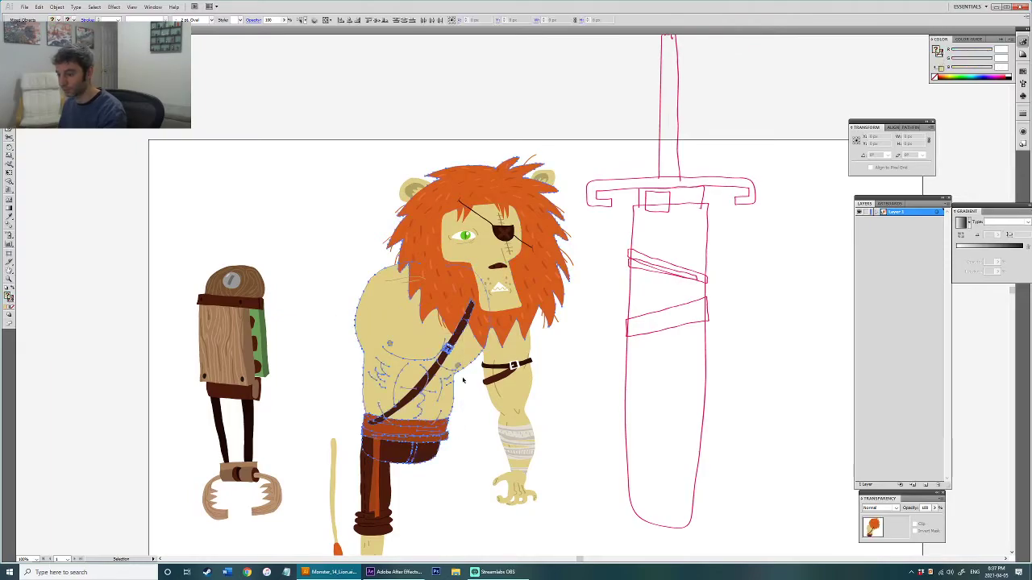
pyautogui.scroll(2, 453, 368)
pyautogui.scroll(2, 403, 387)
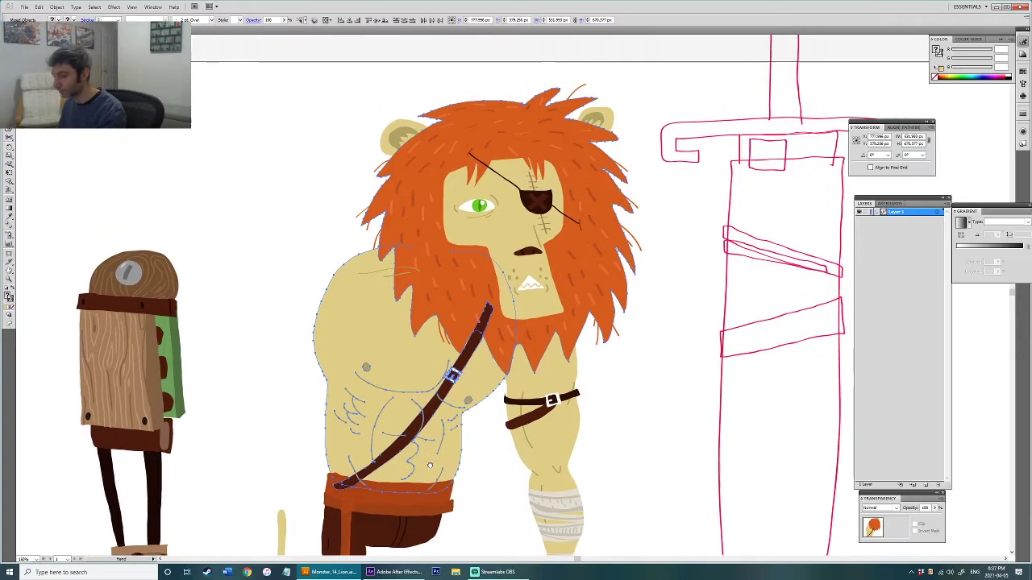
pyautogui.keyDown('shift'); pyautogui.click(391, 303); pyautogui.keyUp('shift')
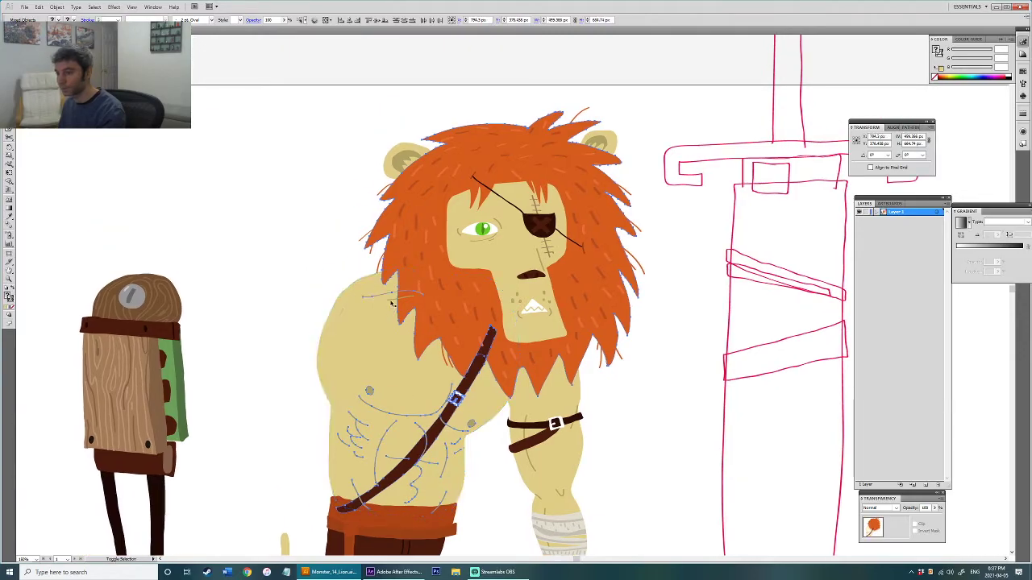
pyautogui.scroll(-5, 369, 333)
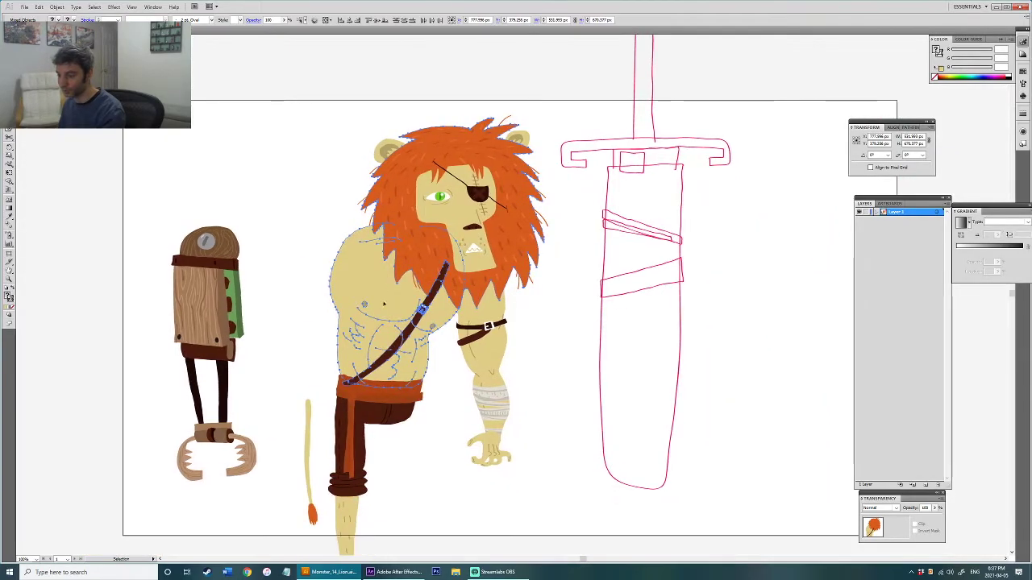
pyautogui.moveTo(396, 309); pyautogui.dragTo(269, 244)
pyautogui.hotkey('ctrl', 'z')
pyautogui.keyDown('shift'); pyautogui.click(404, 271); pyautogui.keyUp('shift')
pyautogui.moveTo(404, 271); pyautogui.dragTo(266, 213)
pyautogui.hotkey('ctrl', 'z')
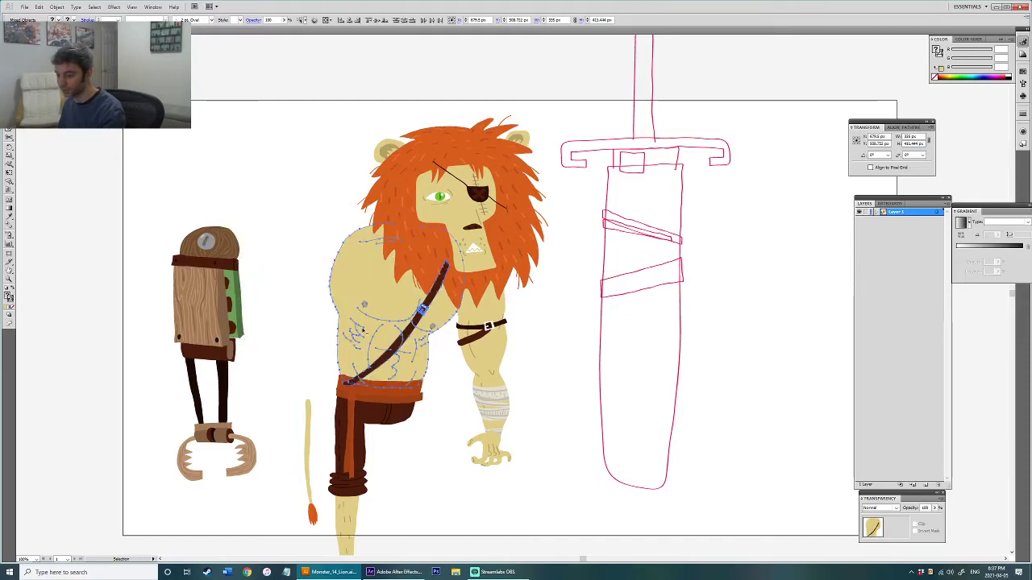
pyautogui.hotkey('ctrl', 'shift', ']')
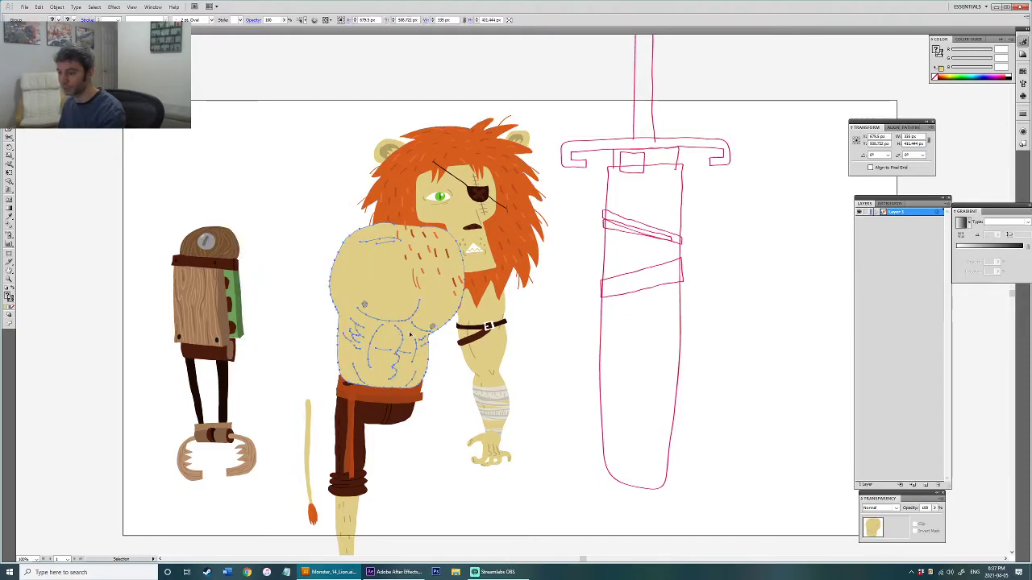
pyautogui.hotkey('ctrl', 'z')
# Step: Place the chest strap and its buckle behind the orange waist sash, so the sash overlaps the strap's lower end
pyautogui.keyDown('shift'); pyautogui.click(392, 359); pyautogui.keyUp('shift')
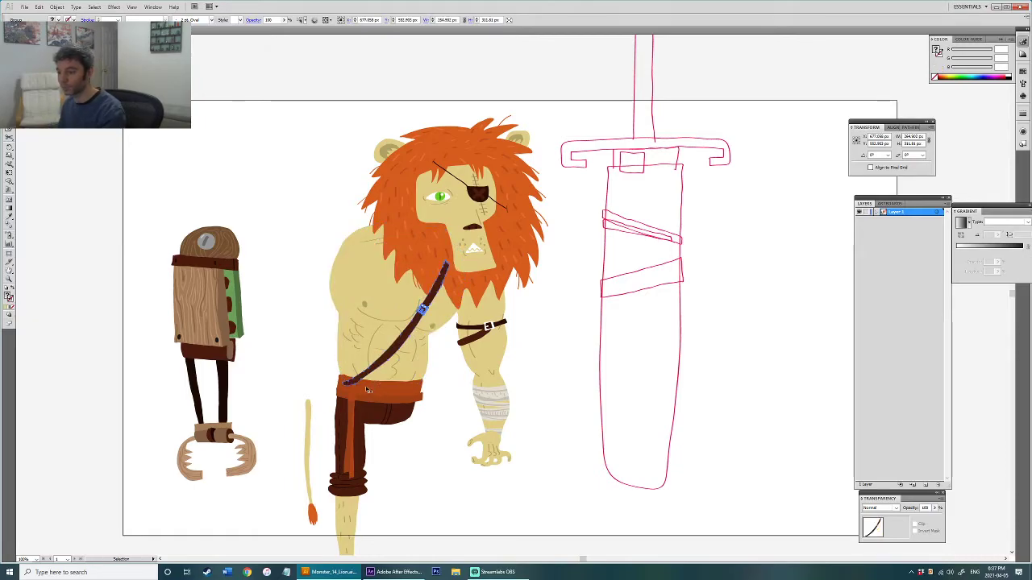
pyautogui.moveTo(367, 389); pyautogui.dragTo(394, 392)
pyautogui.hotkey('ctrl', 'x')
pyautogui.click(421, 412)
pyautogui.hotkey('ctrl', 'b')
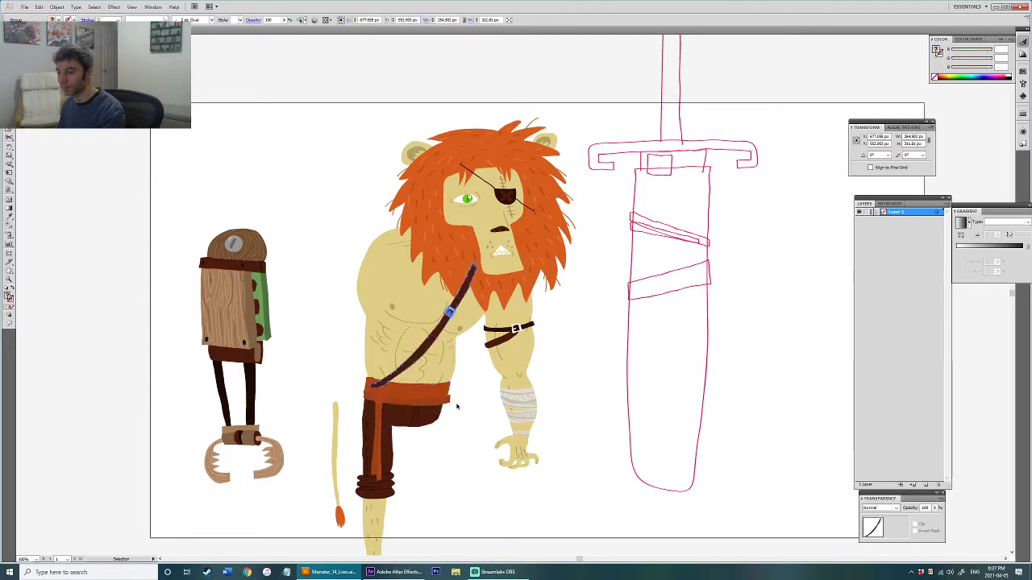
pyautogui.click(457, 406)
pyautogui.moveTo(460, 409); pyautogui.dragTo(393, 432)
pyautogui.click(439, 399)
pyautogui.moveTo(490, 365); pyautogui.dragTo(490, 408)
pyautogui.click(490, 408)
# Step: Group the mane, face, eyepatch and facial details without the ears, and bring the green eye to the front
pyautogui.moveTo(297, 186); pyautogui.dragTo(341, 437)
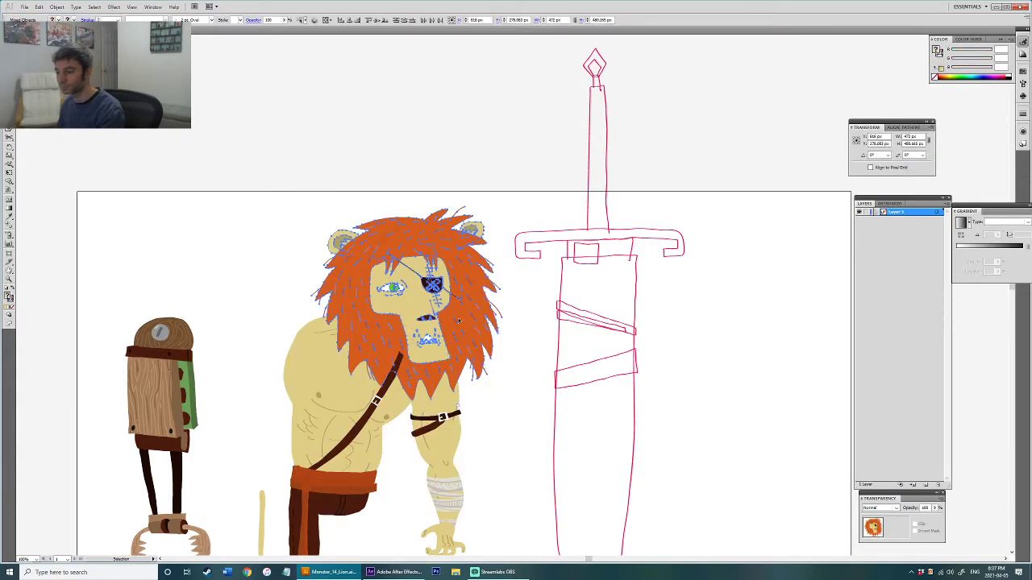
pyautogui.scroll(3, 458, 320)
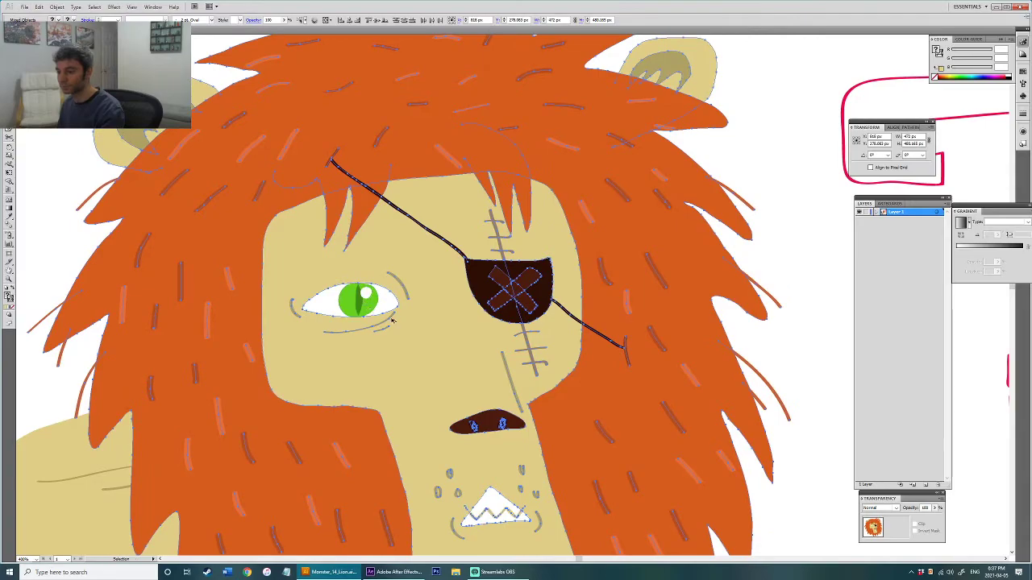
pyautogui.scroll(-4, 393, 320)
pyautogui.hotkey('ctrl', 'g')
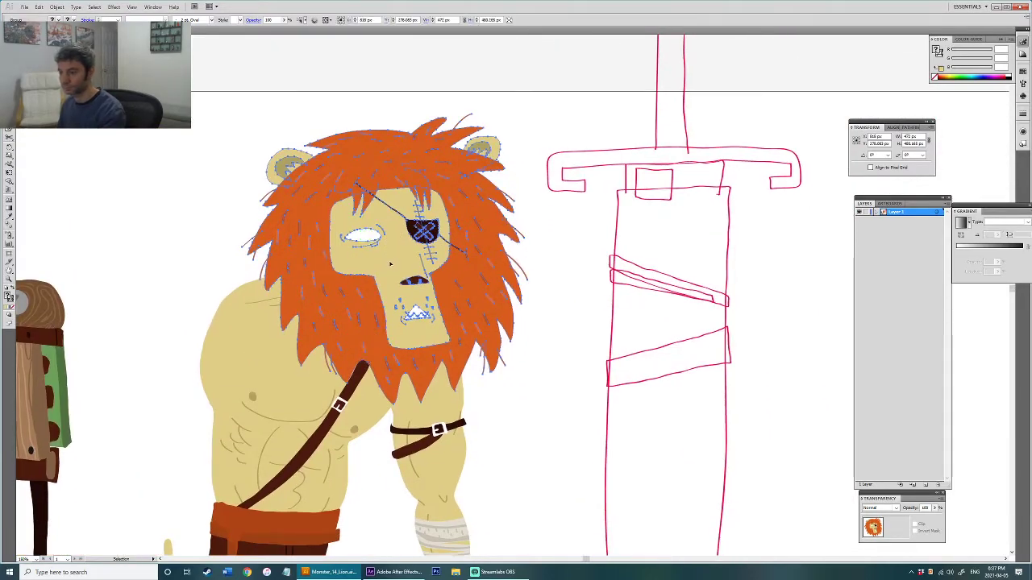
pyautogui.hotkey('ctrl', 'z')
pyautogui.keyDown('shift'); pyautogui.click(316, 158); pyautogui.keyUp('shift')
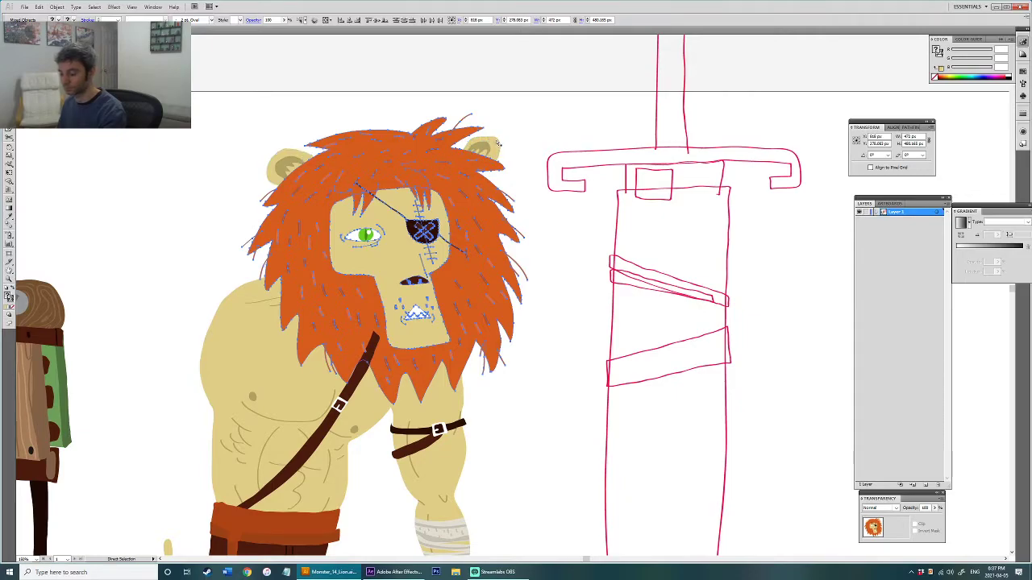
pyautogui.hotkey('ctrl', 'g')
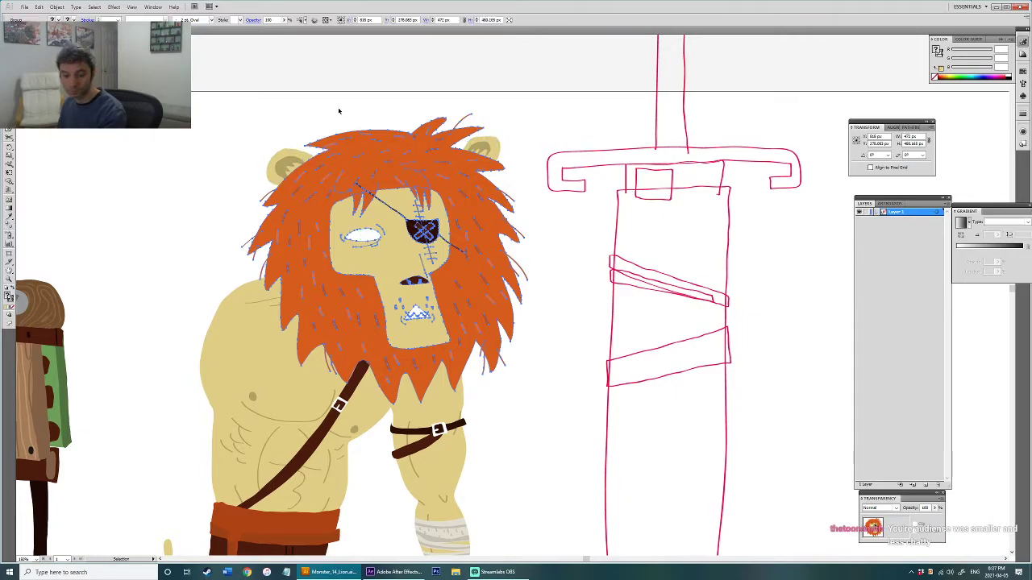
pyautogui.moveTo(341, 202); pyautogui.dragTo(385, 269)
pyautogui.hotkey('ctrl', 'shift', ']')
pyautogui.click(529, 105)
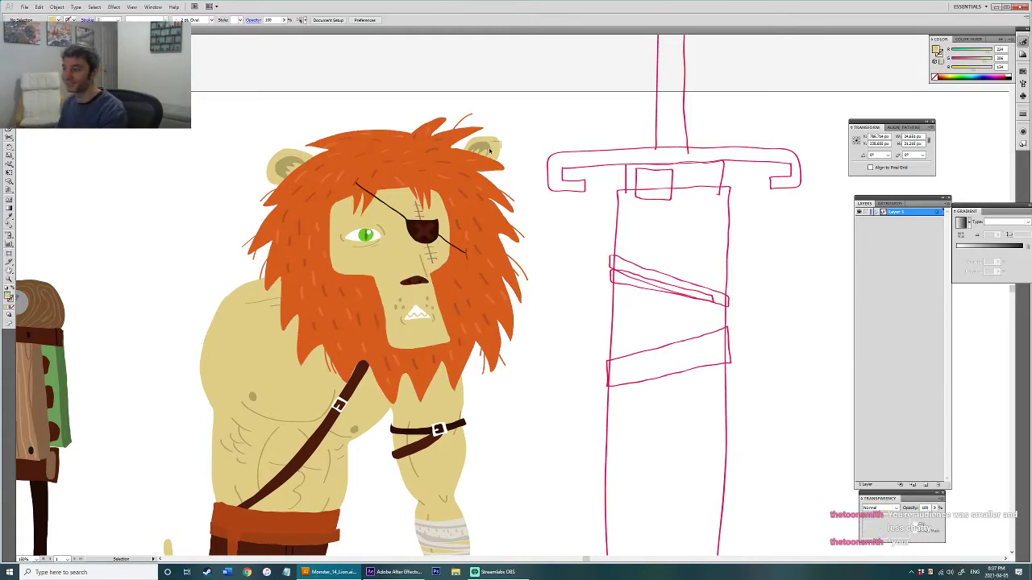
# Step: Move the ear on the eyepatch side slightly closer into the mane
pyautogui.click(484, 153)
pyautogui.press('v')
pyautogui.moveTo(493, 151); pyautogui.dragTo(489, 151)
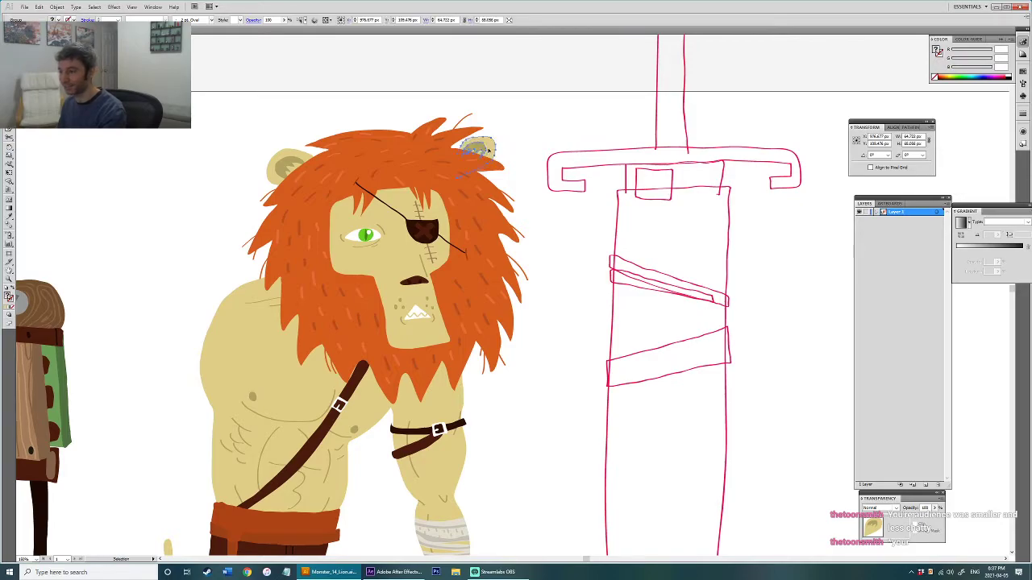
pyautogui.keyDown('shift'); pyautogui.click(282, 158); pyautogui.keyUp('shift')
pyautogui.click(512, 133)
# Step: Fine-tune the angle and size of the eyepatch-side ear so it sits neatly against the mane
pyautogui.click(491, 154)
pyautogui.press('a')
pyautogui.click(490, 159)
pyautogui.press('n')
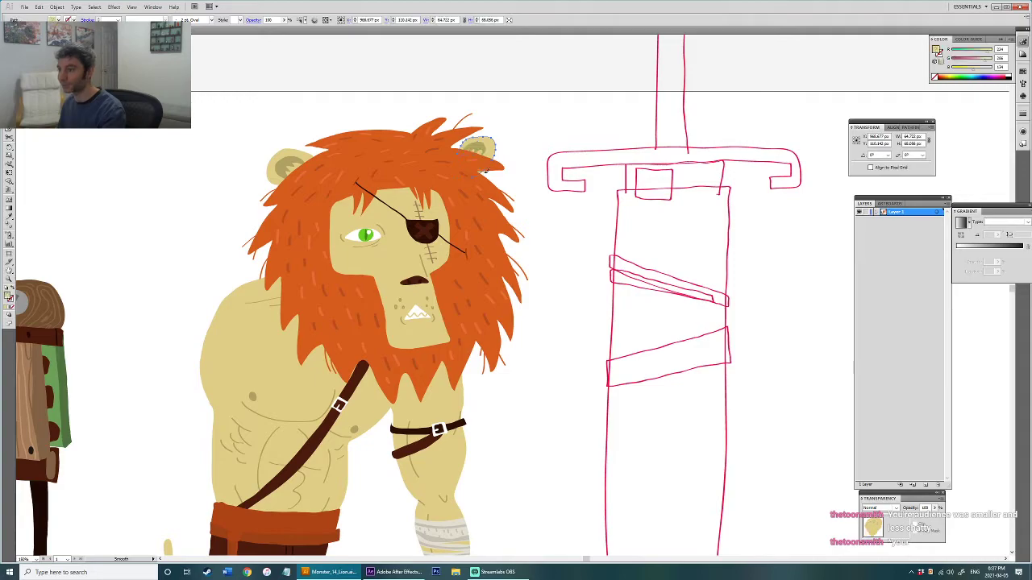
pyautogui.press('e')
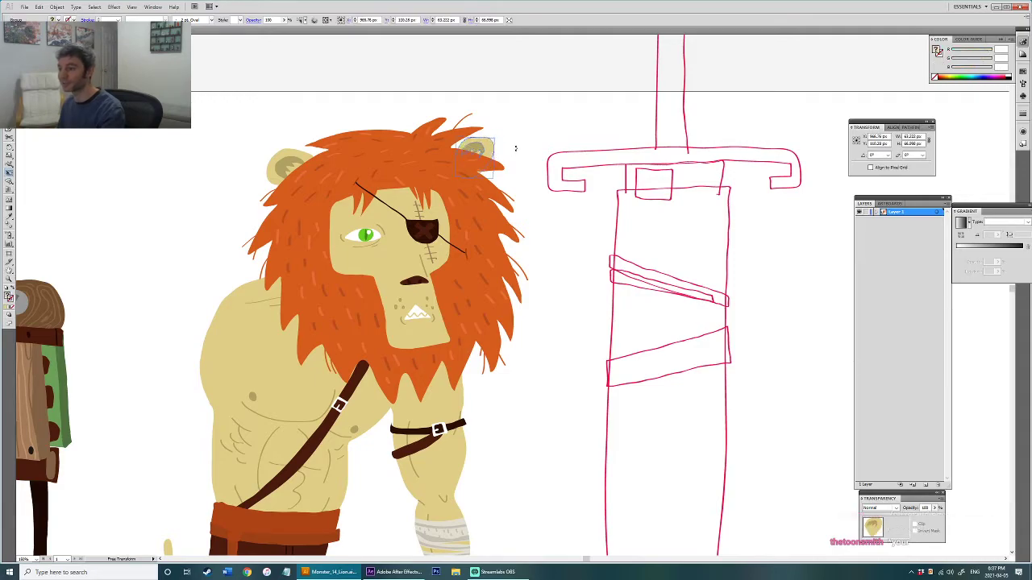
pyautogui.press('a')
pyautogui.click(511, 164)
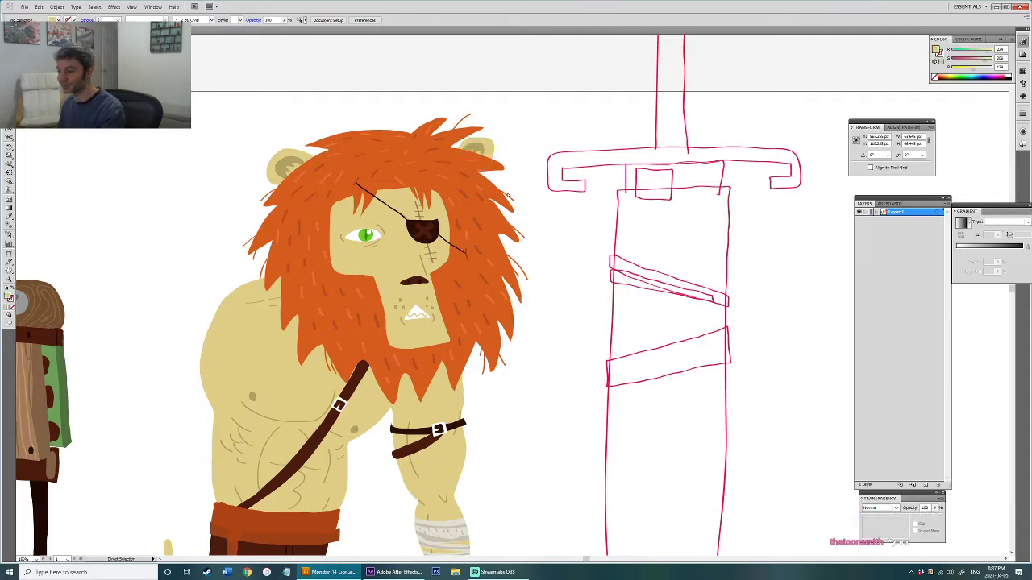
pyautogui.moveTo(509, 199); pyautogui.dragTo(524, 135)
# Step: Duplicate the complete standing leg with its trousers, cuff and foot, placing the copy under the outer end of the raised thigh
pyautogui.press('v')
pyautogui.scroll(-1, 524, 146)
pyautogui.moveTo(485, 219); pyautogui.dragTo(503, 287)
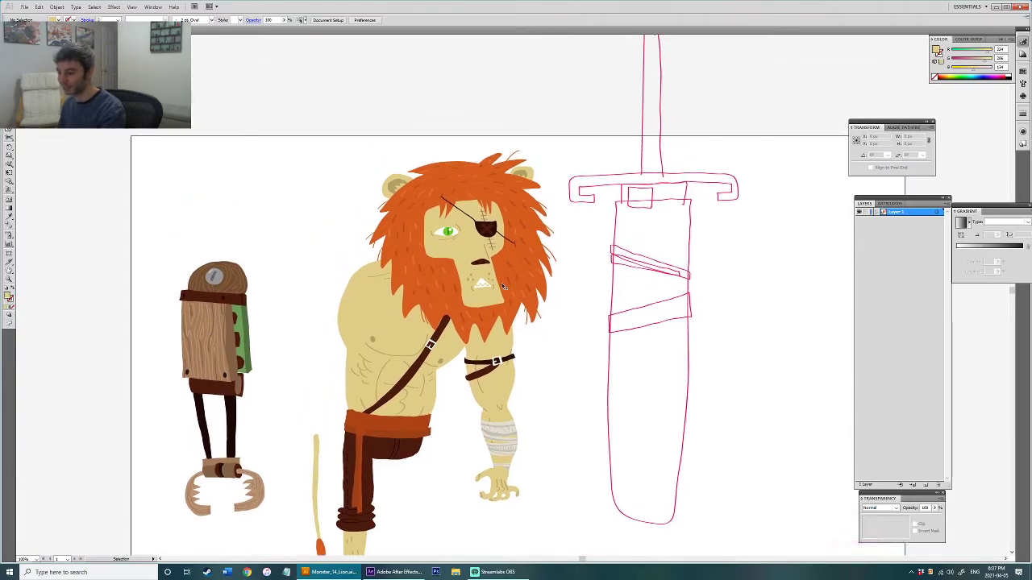
pyautogui.click(497, 407)
pyautogui.moveTo(549, 378); pyautogui.dragTo(573, 320)
pyautogui.click(573, 320)
pyautogui.click(523, 425)
pyautogui.click(457, 431)
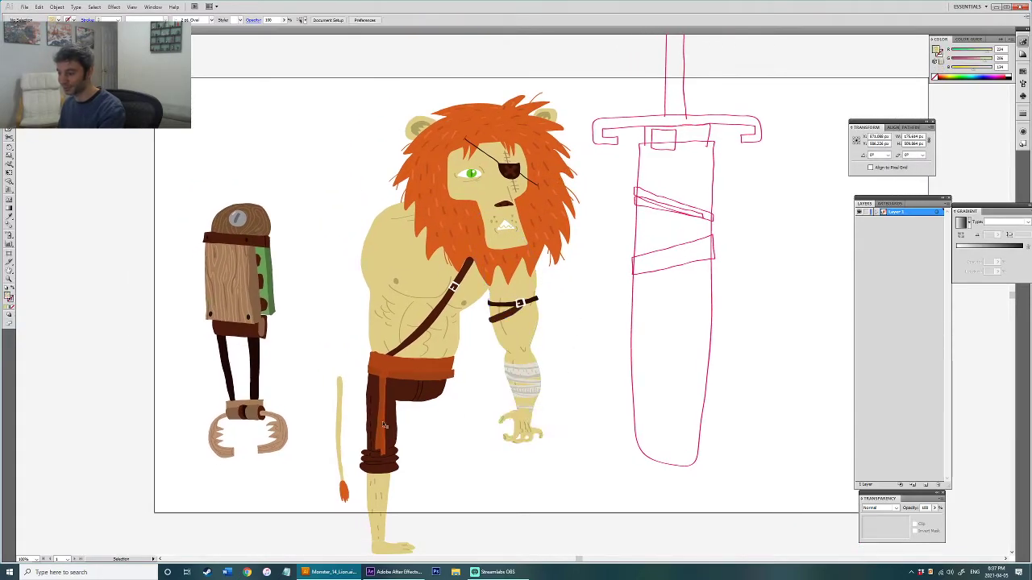
pyautogui.click(390, 419)
pyautogui.moveTo(368, 498); pyautogui.dragTo(478, 360)
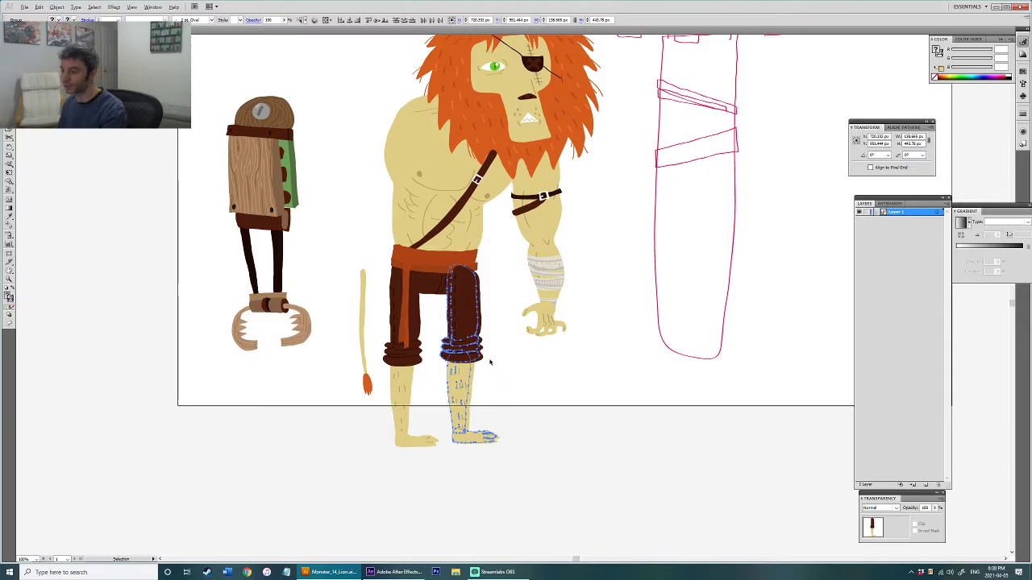
# Step: Send the duplicated leg to the back, behind the thigh piece and the orange waist sash
pyautogui.scroll(2, 489, 362)
pyautogui.click(496, 369)
pyautogui.press('a')
pyautogui.click(460, 330)
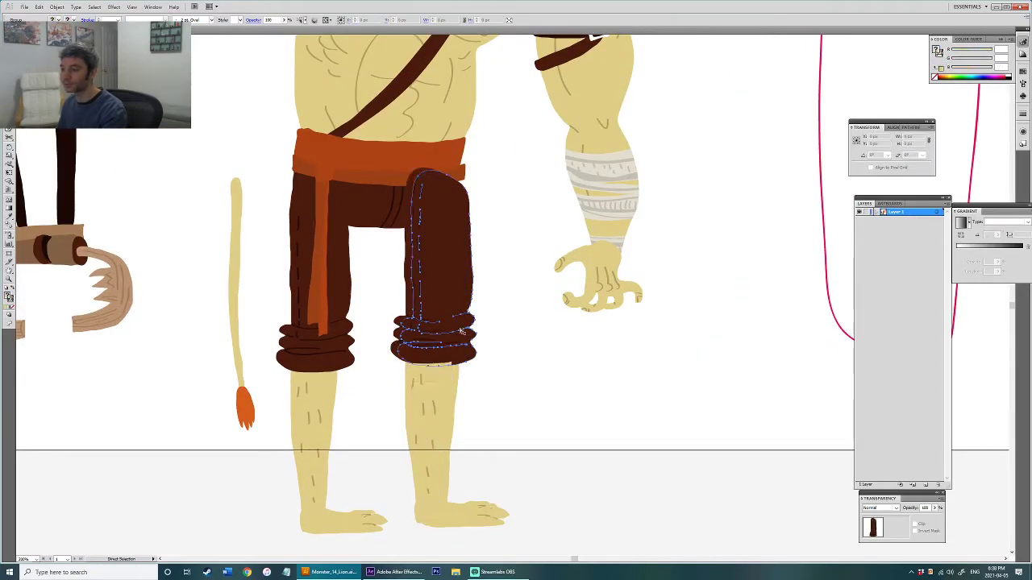
pyautogui.hotkey('ctrl', 'z')
pyautogui.moveTo(458, 340); pyautogui.dragTo(517, 442)
pyautogui.hotkey('ctrl', 'shift', '[')
pyautogui.click(511, 349)
# Step: Shorten the protruding end of the sash's lower band above the duplicated leg
pyautogui.scroll(-2, 511, 349)
pyautogui.scroll(3, 495, 367)
pyautogui.click(495, 362)
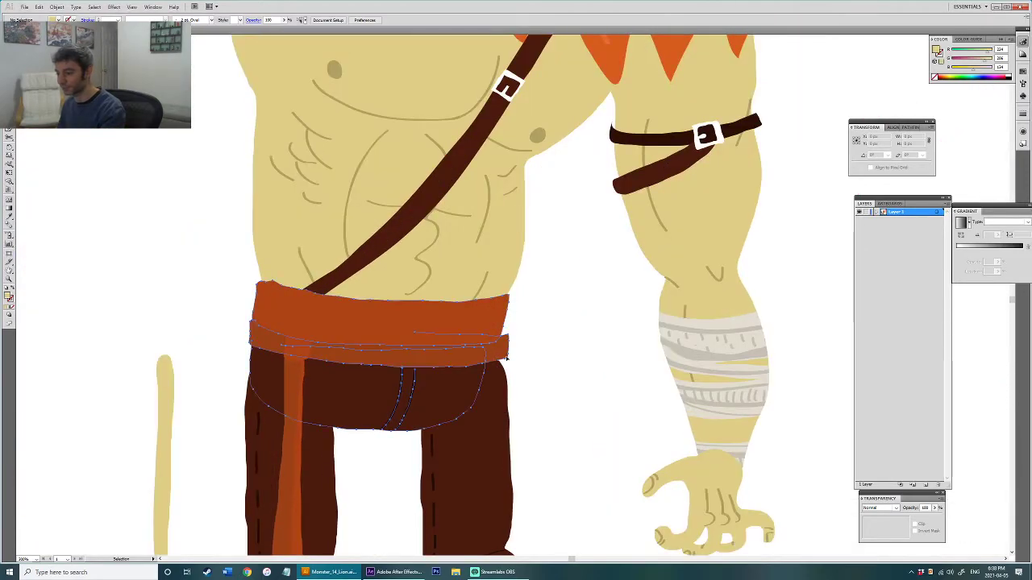
pyautogui.moveTo(544, 356); pyautogui.dragTo(541, 386)
pyautogui.click(541, 385)
pyautogui.press('a')
pyautogui.click(492, 364)
pyautogui.press('b')
pyautogui.keyDown('ctrl'); pyautogui.click(498, 387); pyautogui.keyUp('ctrl')
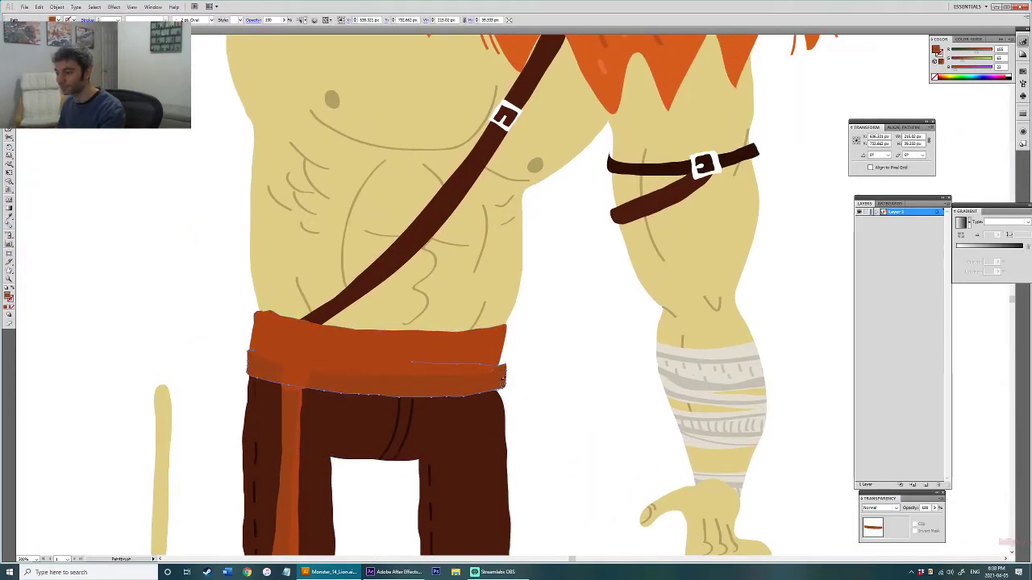
pyautogui.hotkey('ctrl', 'shift', 'a')
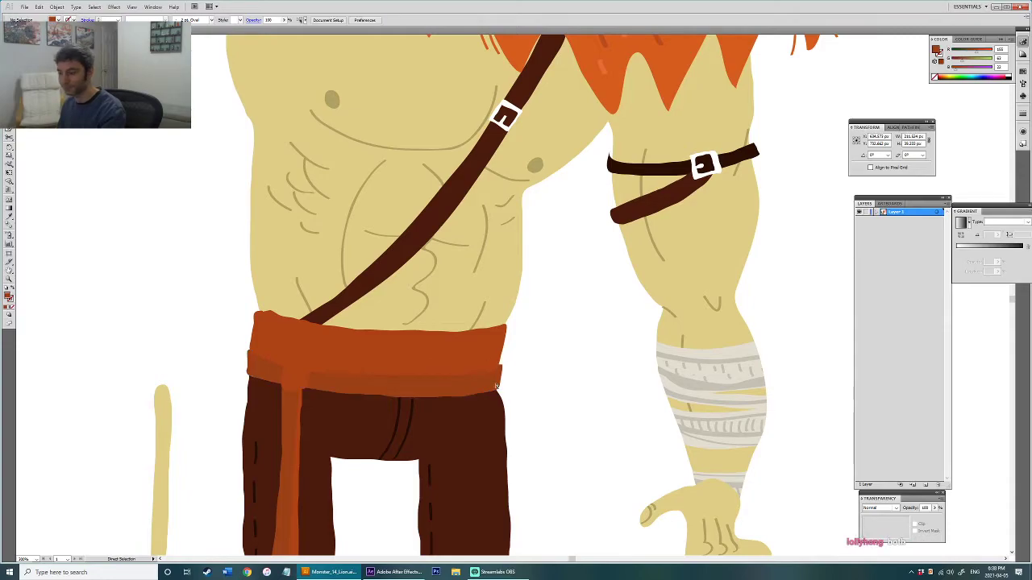
# Step: Draw thin fold lines along the upper and lower bands of the orange waist sash
pyautogui.scroll(-5, 496, 387)
pyautogui.scroll(6, 495, 349)
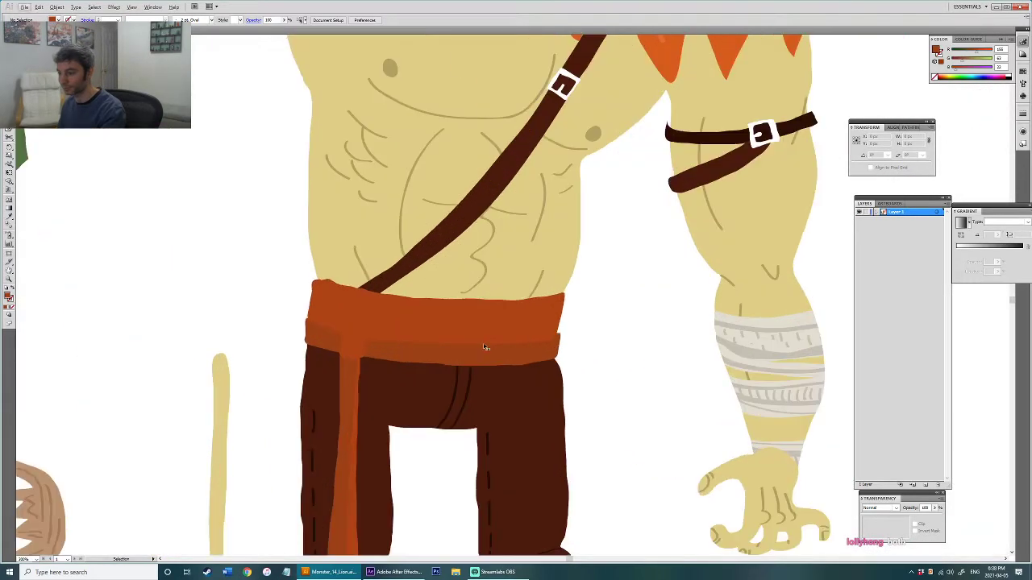
pyautogui.press('b')
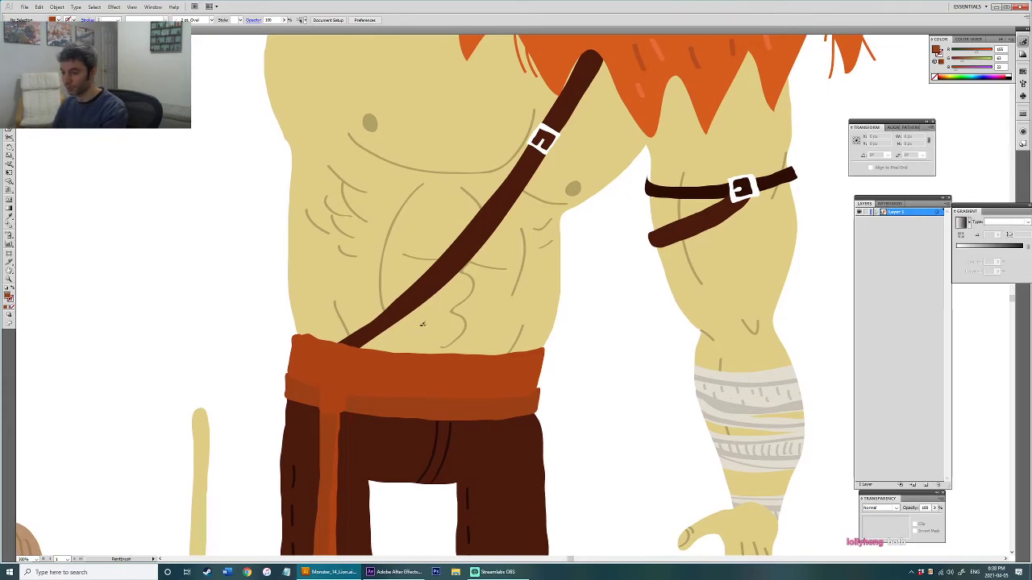
pyautogui.hotkey('shift', 'x')
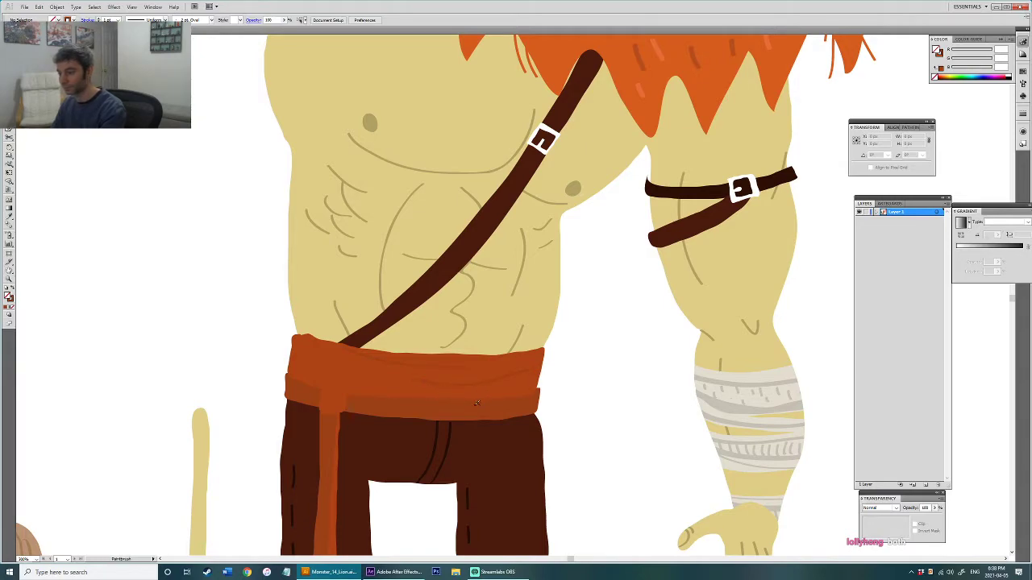
pyautogui.press('i')
pyautogui.click(404, 397)
pyautogui.hotkey('shift', 'x')
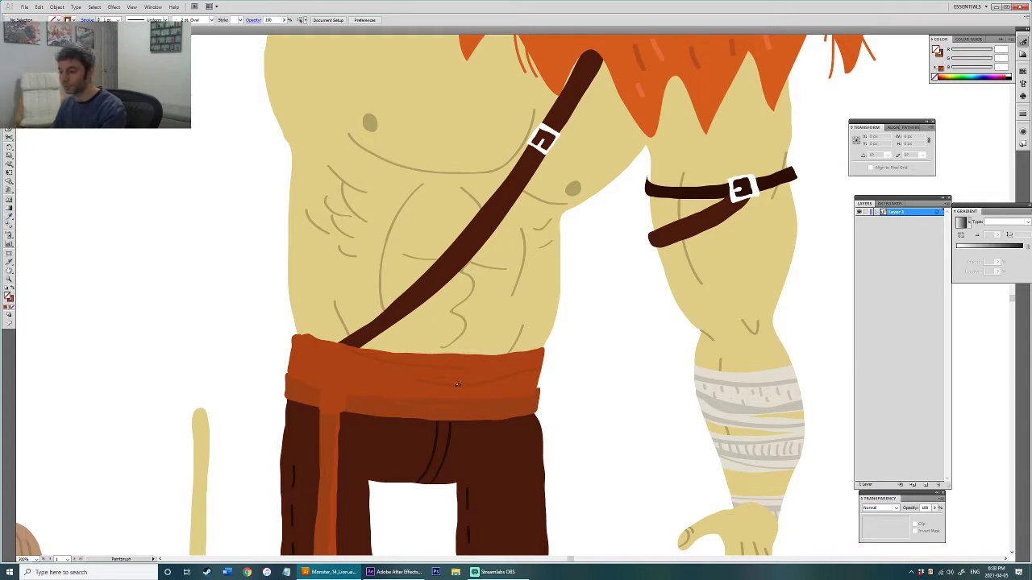
# Step: Group the sash bands and their fold lines together with the trousers' crotch piece
pyautogui.keyDown('shift'); pyautogui.click(472, 387); pyautogui.keyUp('shift')
pyautogui.keyDown('shift'); pyautogui.click(472, 385); pyautogui.keyUp('shift')
pyautogui.keyDown('shift'); pyautogui.click(465, 387); pyautogui.keyUp('shift')
pyautogui.keyDown('shift'); pyautogui.click(458, 378); pyautogui.keyUp('shift')
pyautogui.keyDown('shift'); pyautogui.click(443, 383); pyautogui.keyUp('shift')
pyautogui.keyDown('shift'); pyautogui.click(443, 369); pyautogui.keyUp('shift')
pyautogui.keyDown('shift'); pyautogui.click(462, 377); pyautogui.keyUp('shift')
pyautogui.hotkey('ctrl', 'g')
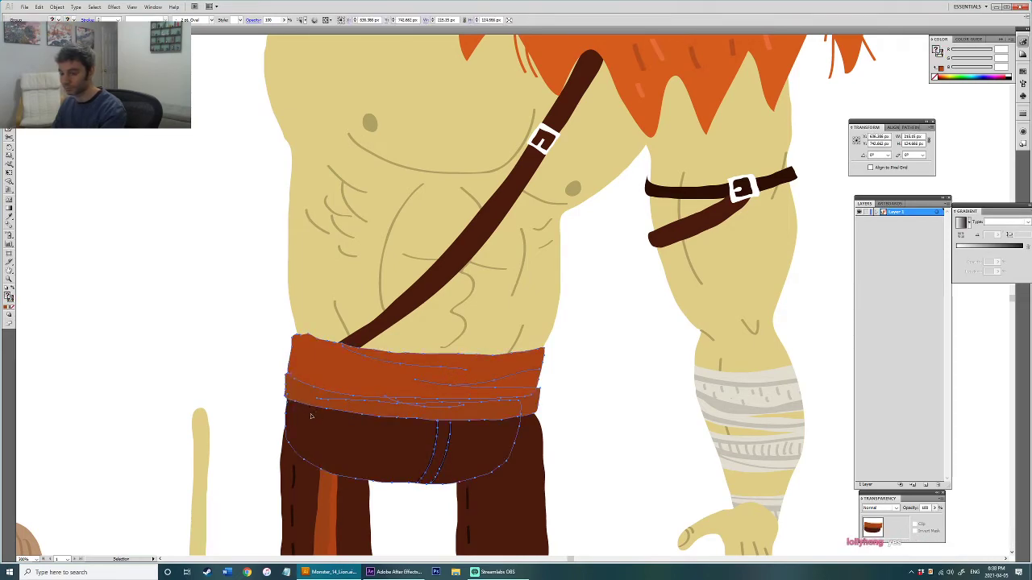
# Step: Bring the sash's knot and hanging strip in front of the waist group and the trouser leg
pyautogui.moveTo(268, 392); pyautogui.dragTo(366, 425)
pyautogui.keyDown('shift'); pyautogui.click(360, 486); pyautogui.keyUp('shift')
pyautogui.hotkey('ctrl', 'shift', ']')
pyautogui.click(597, 411)
pyautogui.scroll(-1, 564, 418)
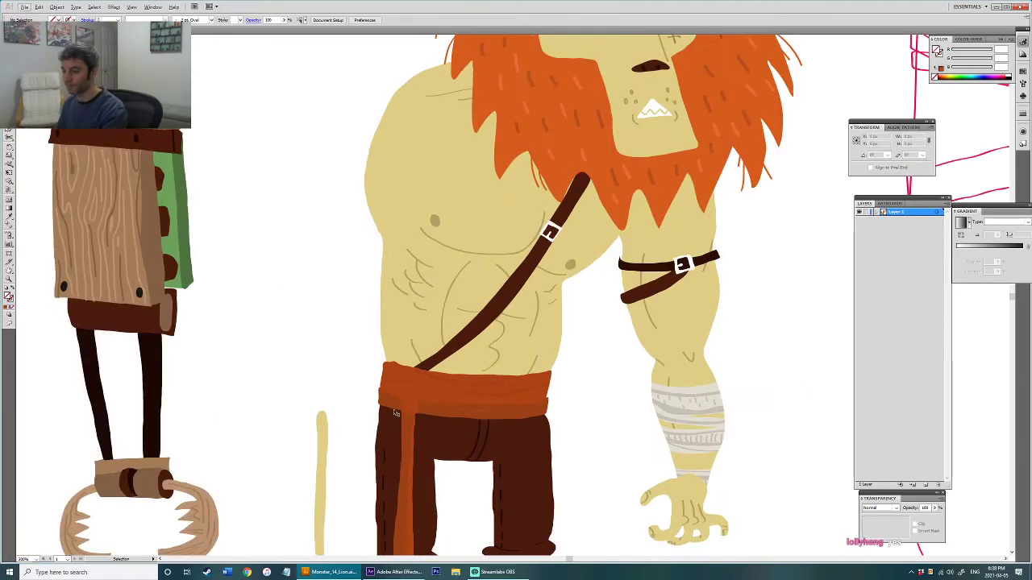
pyautogui.click(409, 402)
pyautogui.keyDown('shift'); pyautogui.click(439, 407); pyautogui.keyUp('shift')
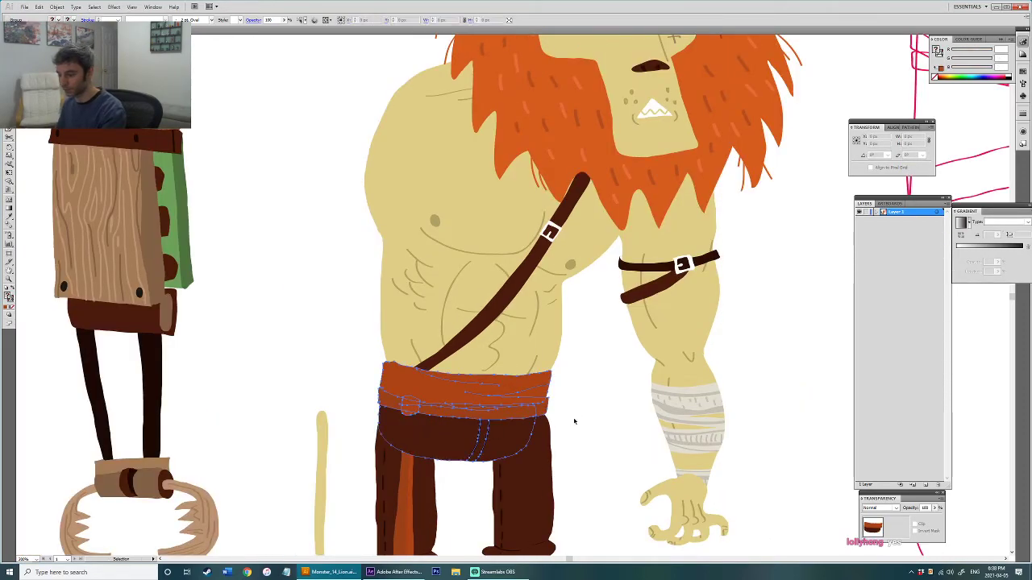
pyautogui.click(415, 488)
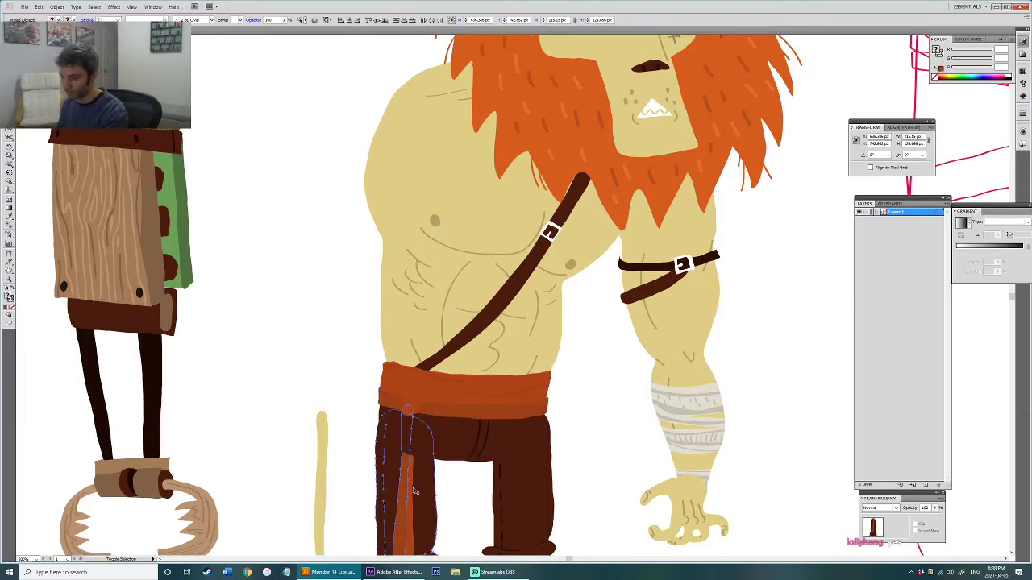
pyautogui.keyDown('shift'); pyautogui.click(429, 493); pyautogui.keyUp('shift')
pyautogui.click(596, 463)
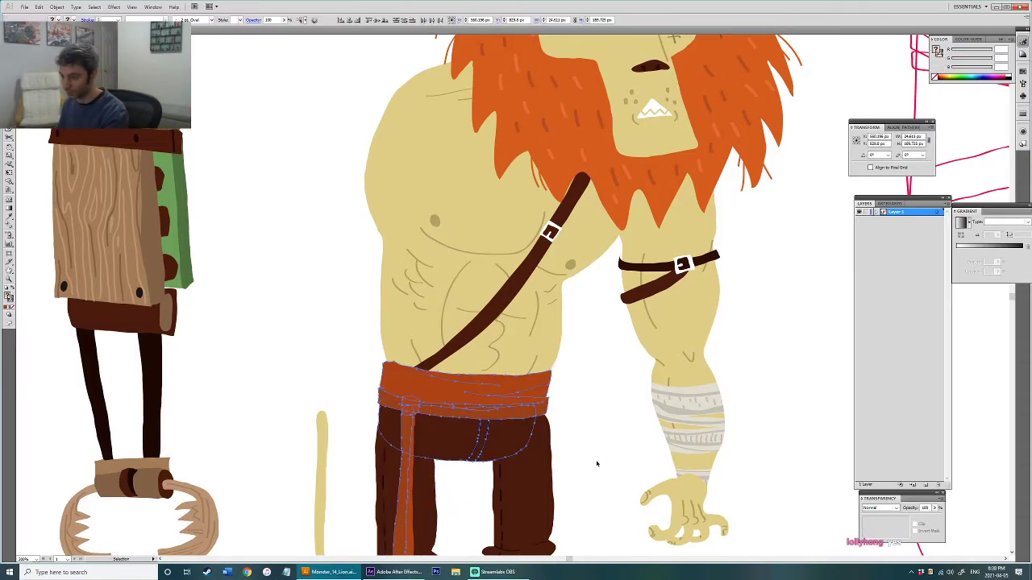
# Step: Fill the sword's large sheath outline with a very dark brown sampled from the lion's face details
pyautogui.scroll(-4, 562, 362)
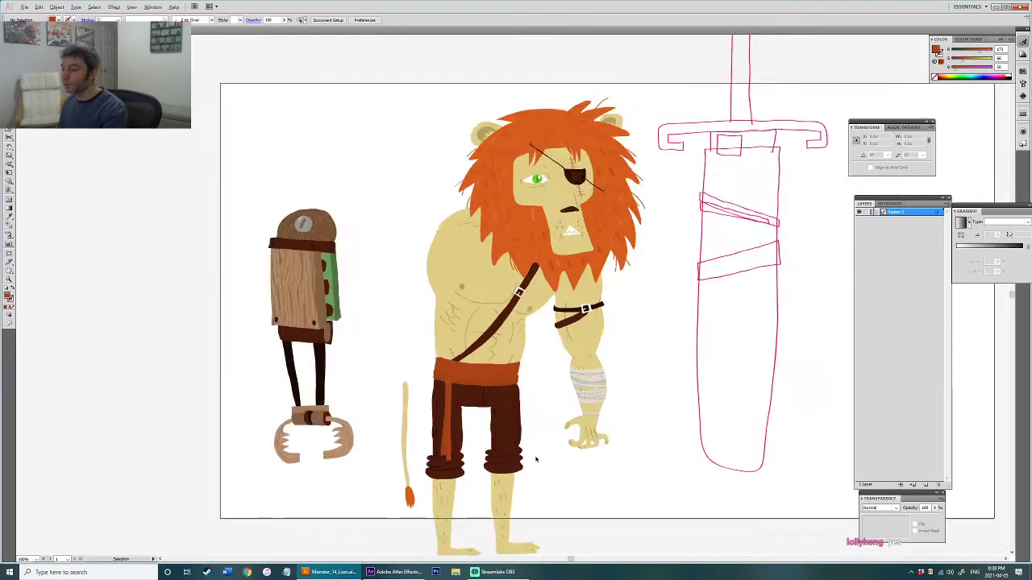
pyautogui.scroll(-1, 536, 459)
pyautogui.moveTo(535, 459); pyautogui.dragTo(487, 418)
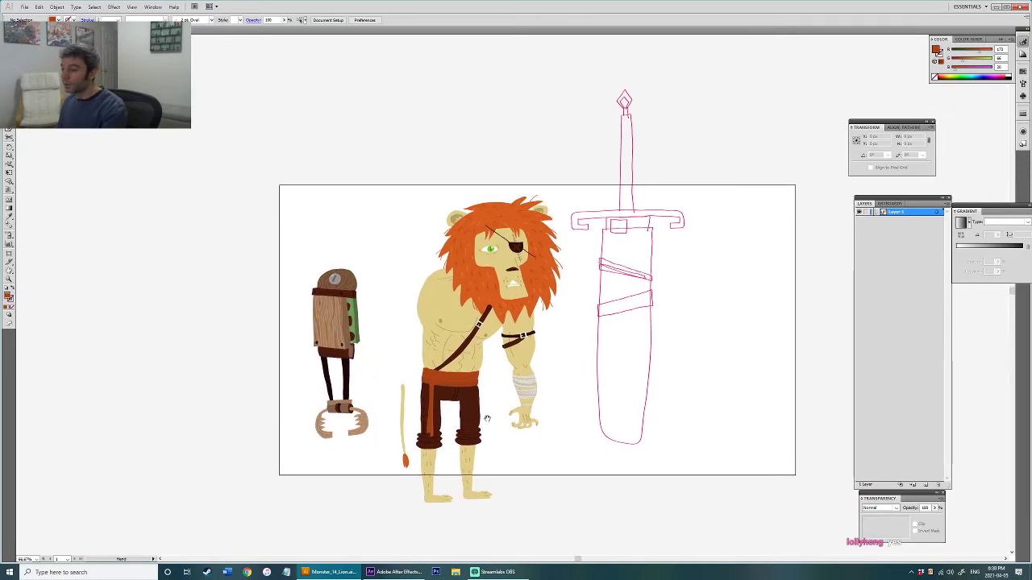
pyautogui.moveTo(554, 382)
pyautogui.mouseDown()
pyautogui.moveTo(467, 383)
pyautogui.moveTo(550, 388)
pyautogui.moveTo(540, 392)
pyautogui.mouseUp()
pyautogui.click(574, 402)
pyautogui.moveTo(591, 414); pyautogui.dragTo(520, 412)
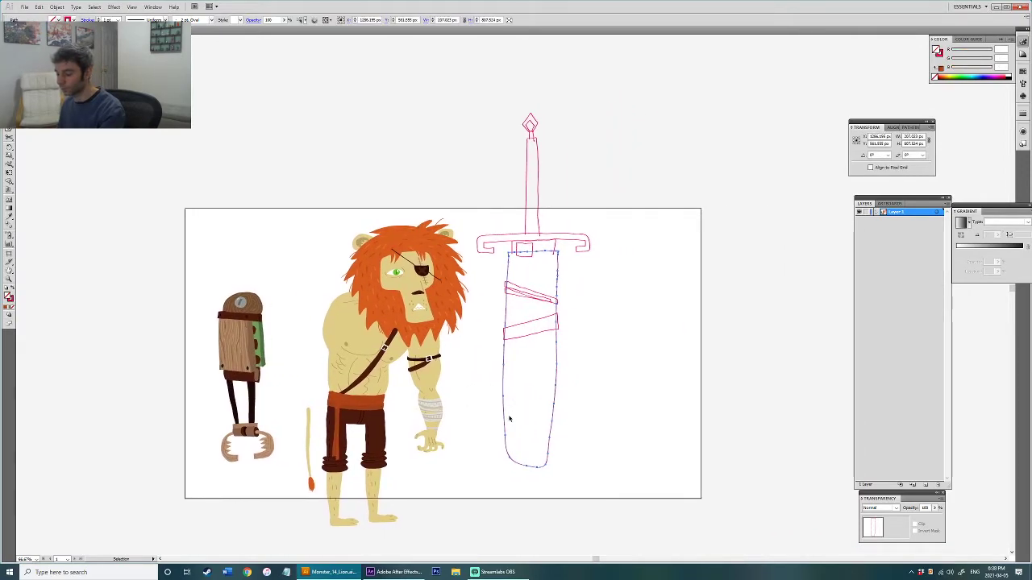
pyautogui.click(418, 350)
pyautogui.press('v')
pyautogui.click(601, 368)
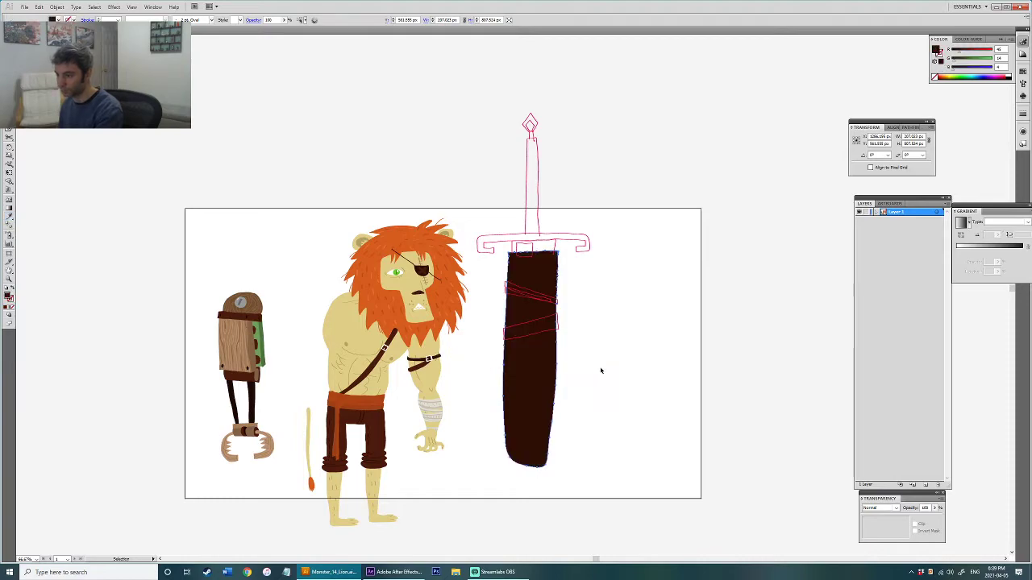
# Step: Fill the two diagonal wraps across the sheath with the off-white of the forearm bandages
pyautogui.click(556, 310)
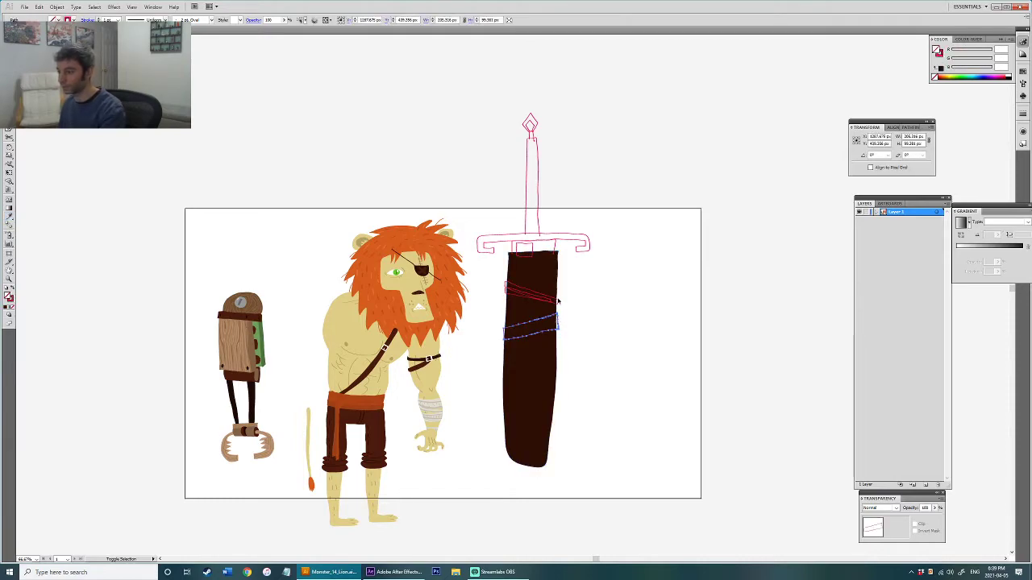
pyautogui.scroll(2, 536, 306)
pyautogui.moveTo(525, 304); pyautogui.dragTo(516, 278)
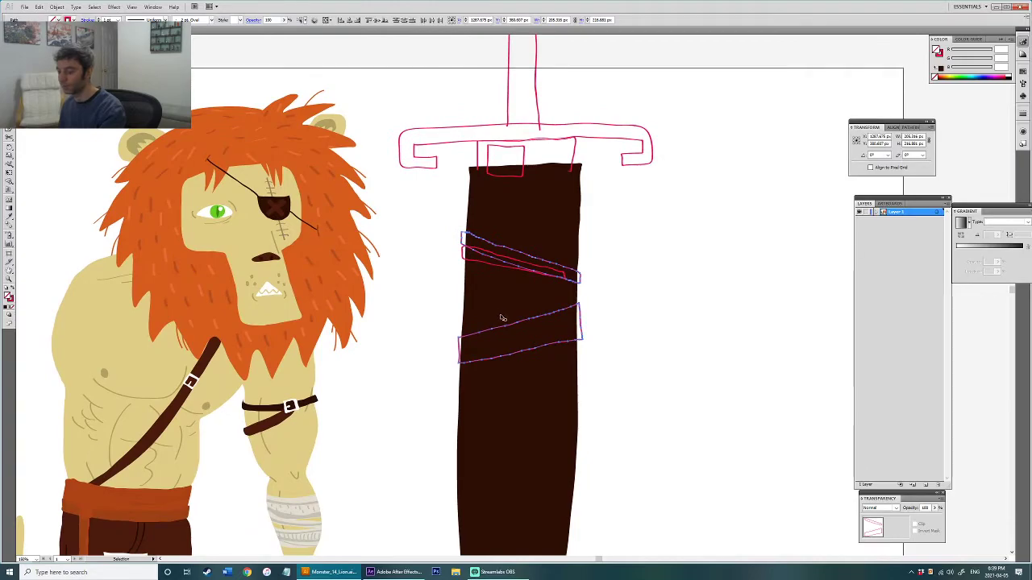
pyautogui.click(305, 496)
pyautogui.press('v')
pyautogui.moveTo(441, 317); pyautogui.dragTo(392, 349)
# Step: Fill the narrow strip under the upper wrap with the sash's orange and send it behind that wrap
pyautogui.click(414, 288)
pyautogui.press('a')
pyautogui.press('i')
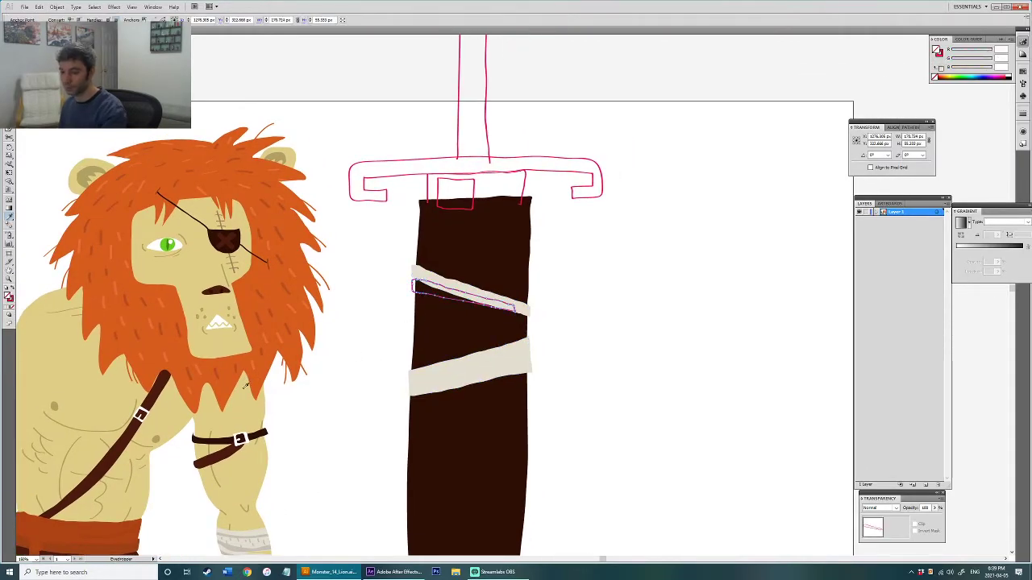
pyautogui.moveTo(250, 385); pyautogui.dragTo(338, 322)
pyautogui.click(211, 465)
pyautogui.moveTo(532, 329); pyautogui.dragTo(424, 352)
pyautogui.press('v')
pyautogui.hotkey('ctrl', '[')
pyautogui.moveTo(619, 404); pyautogui.dragTo(589, 397)
pyautogui.click(589, 397)
# Step: Draw thin crease lines and short stitch marks on the two off-white wraps of the sheath
pyautogui.press('i')
pyautogui.press('b')
pyautogui.moveTo(548, 362); pyautogui.dragTo(589, 395)
pyautogui.moveTo(403, 369); pyautogui.dragTo(525, 325)
pyautogui.hotkey('ctrl', 'z')
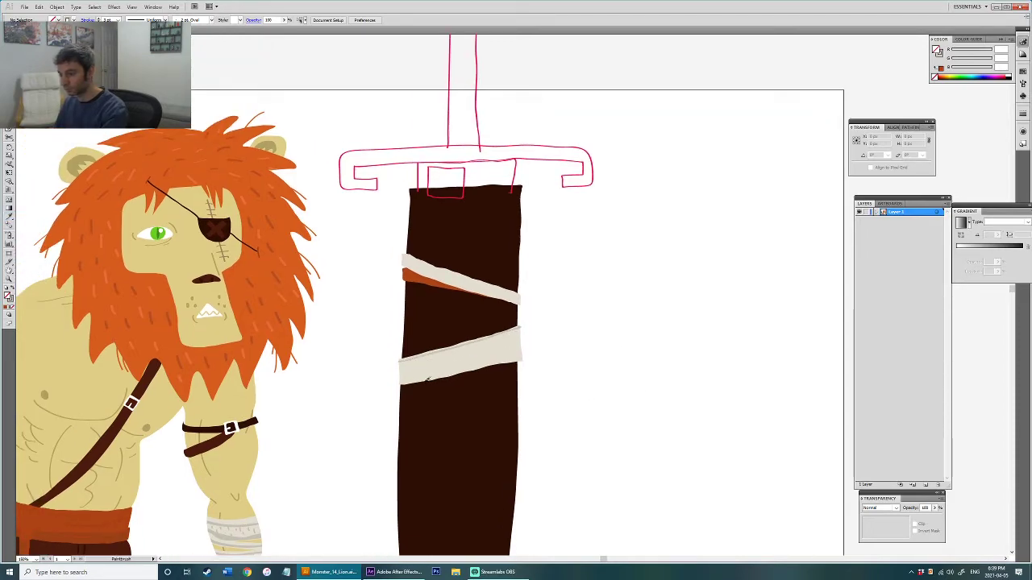
pyautogui.press('v')
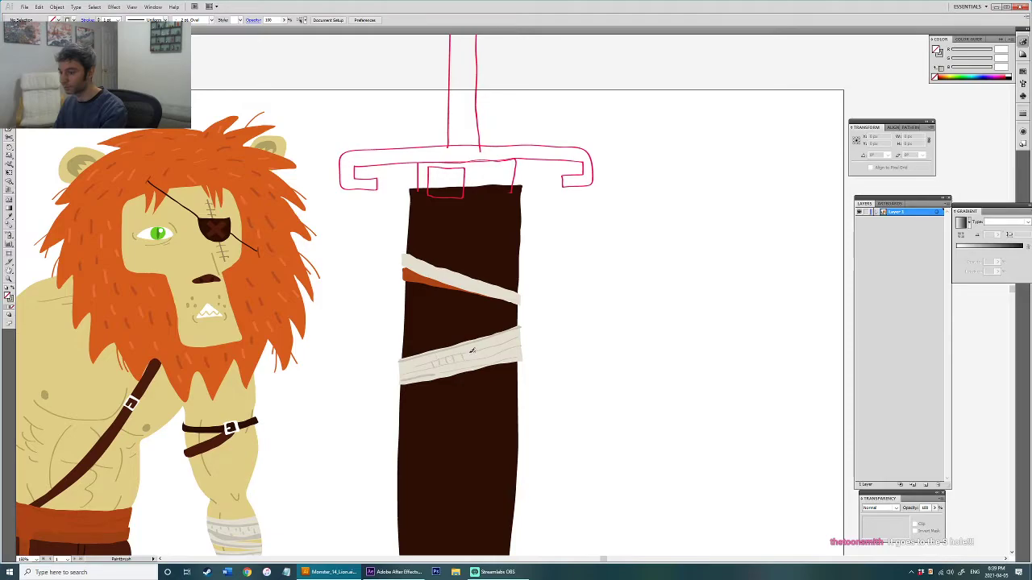
pyautogui.moveTo(490, 316); pyautogui.dragTo(481, 366)
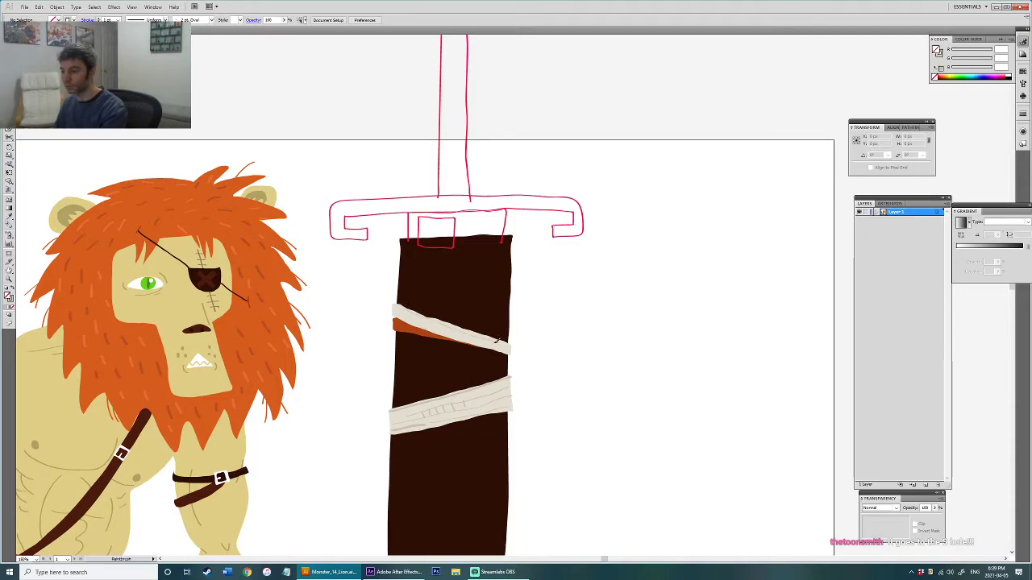
pyautogui.scroll(-5, 476, 341)
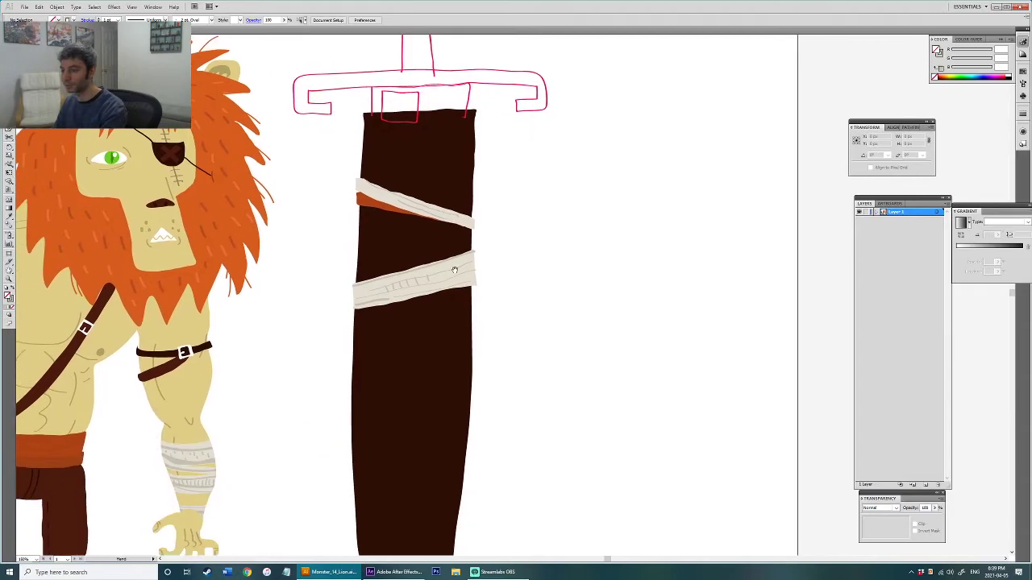
# Step: Draw a smooth inner outline that follows the sheath's sides and rounded tip
pyautogui.scroll(-1, 518, 245)
pyautogui.moveTo(532, 245); pyautogui.dragTo(529, 287)
pyautogui.press('v')
pyautogui.moveTo(552, 245)
pyautogui.mouseDown()
pyautogui.moveTo(538, 256)
pyautogui.moveTo(555, 253)
pyautogui.mouseUp()
pyautogui.press('alt')
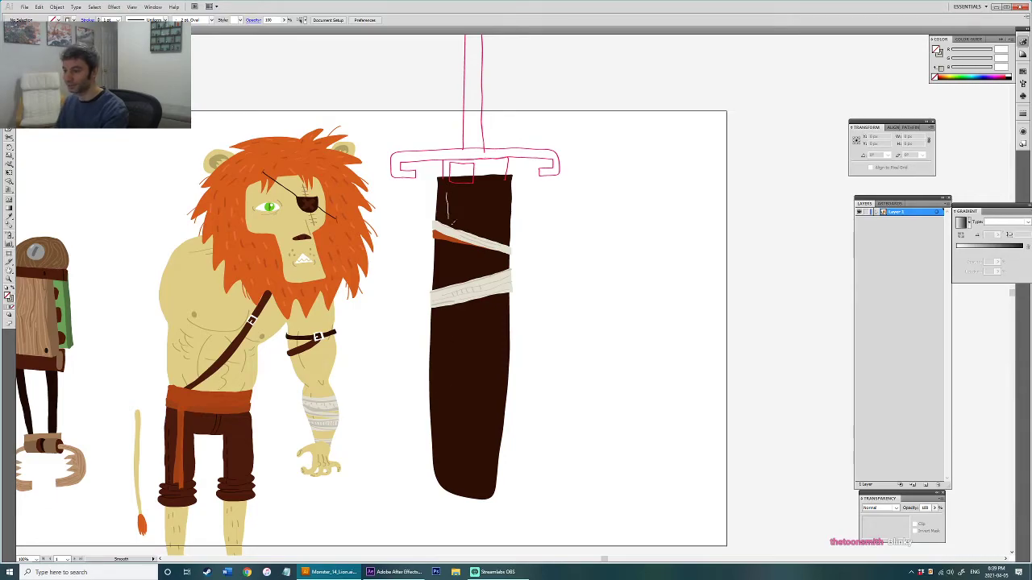
pyautogui.moveTo(443, 312); pyautogui.dragTo(445, 434)
pyautogui.moveTo(442, 280); pyautogui.dragTo(439, 360)
pyautogui.moveTo(447, 196); pyautogui.dragTo(442, 323)
pyautogui.press('v')
pyautogui.moveTo(447, 190); pyautogui.dragTo(442, 386)
pyautogui.moveTo(448, 451); pyautogui.dragTo(480, 478)
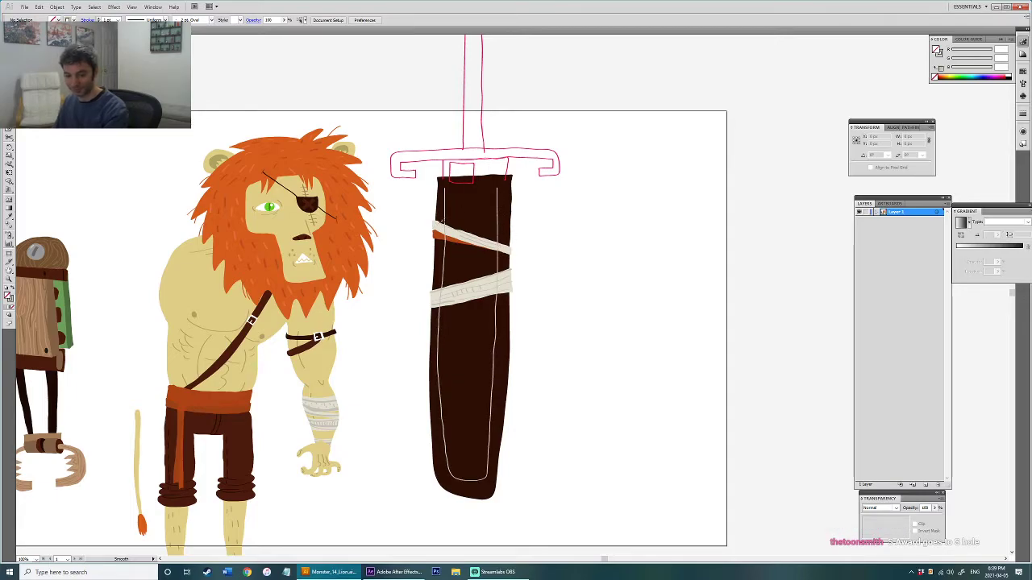
# Step: Turn the inner sheath outline into a filled reddish-brown panel and place it behind the wraps
pyautogui.click(497, 208)
pyautogui.hotkey('shift', 'x')
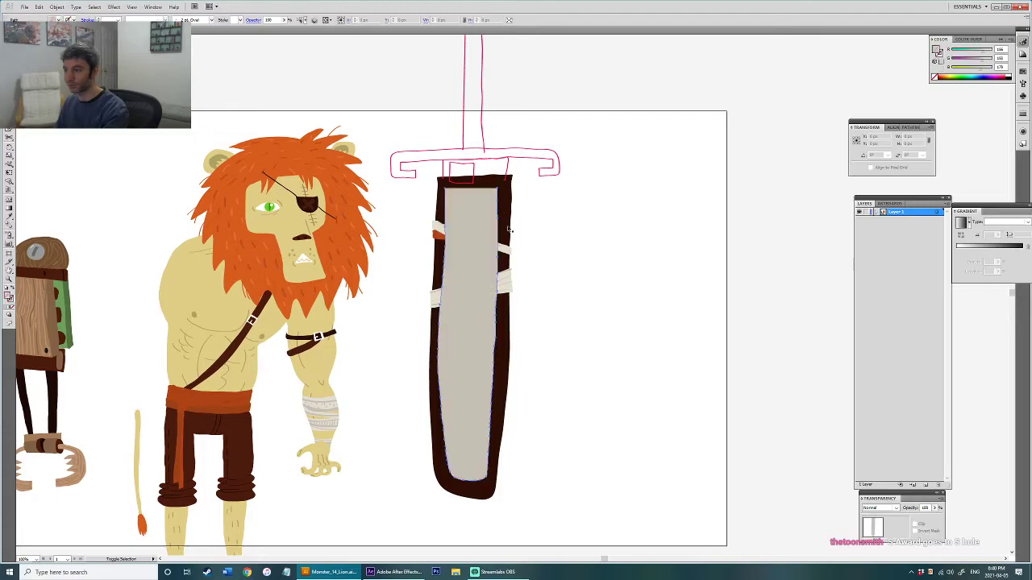
pyautogui.press('i')
pyautogui.click(514, 231)
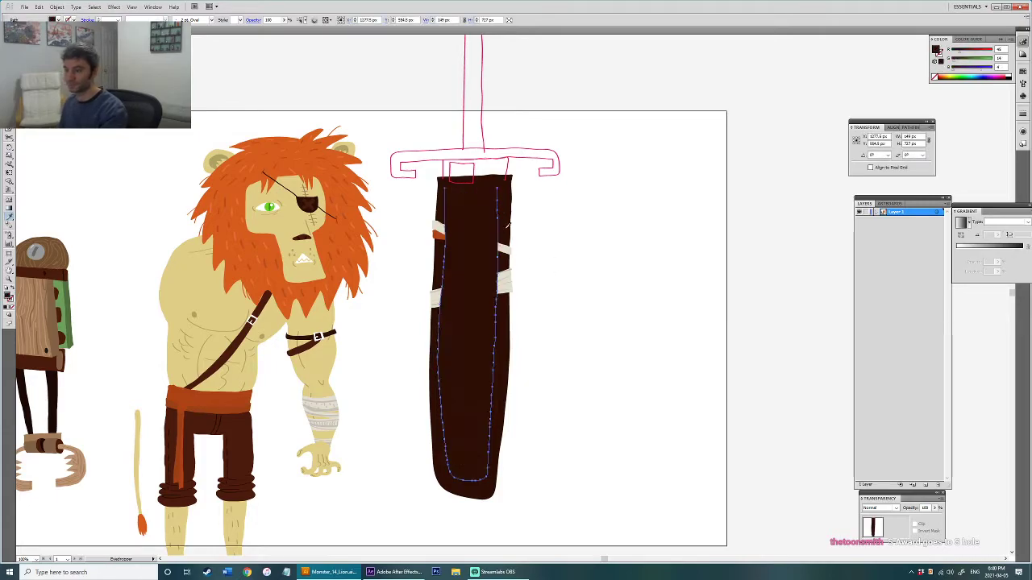
pyautogui.click(318, 199)
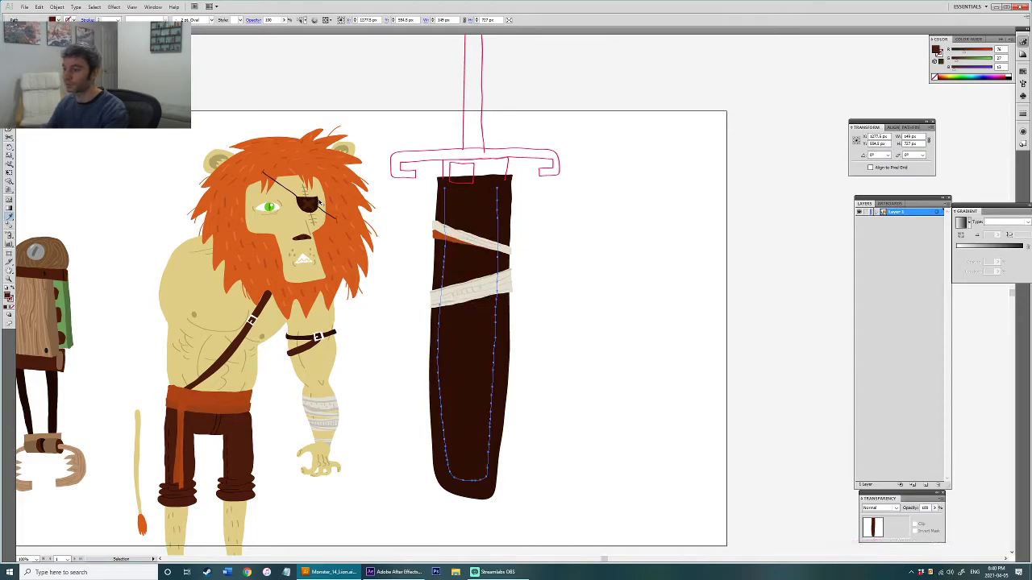
pyautogui.moveTo(581, 230); pyautogui.dragTo(553, 249)
pyautogui.click(552, 249)
# Step: Fill the collar piece beneath the sword's crossguard with the bandage off-white
pyautogui.press('a')
pyautogui.click(476, 196)
pyautogui.press('i')
pyautogui.click(296, 415)
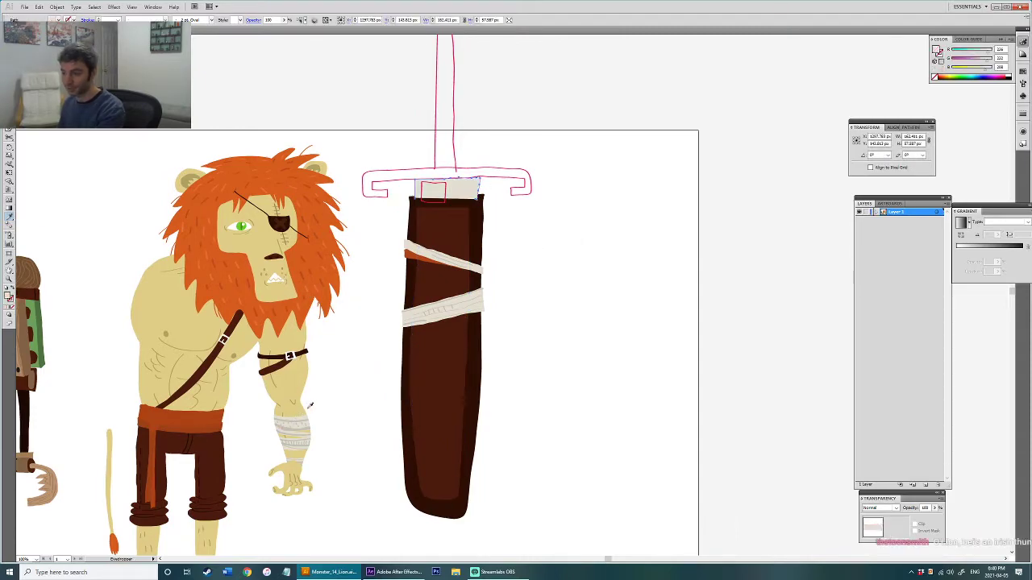
# Step: Fill the small square on the collar with white and send it with the collar behind the sheath
pyautogui.click(445, 190)
pyautogui.press('i')
pyautogui.click(519, 252)
pyautogui.keyDown('shift'); pyautogui.click(476, 190); pyautogui.keyUp('shift')
pyautogui.hotkey('ctrl', 'shift', '[')
pyautogui.click(518, 233)
pyautogui.moveTo(542, 236); pyautogui.dragTo(554, 283)
pyautogui.click(527, 215)
pyautogui.press('i')
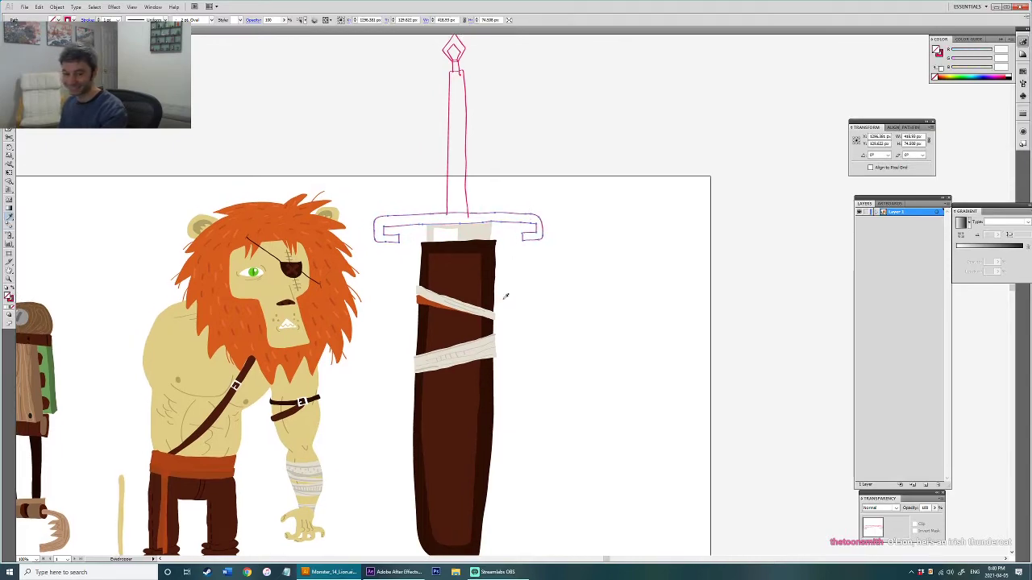
pyautogui.moveTo(529, 308); pyautogui.dragTo(544, 337)
pyautogui.press('v')
pyautogui.click(584, 341)
pyautogui.moveTo(598, 358); pyautogui.dragTo(609, 329)
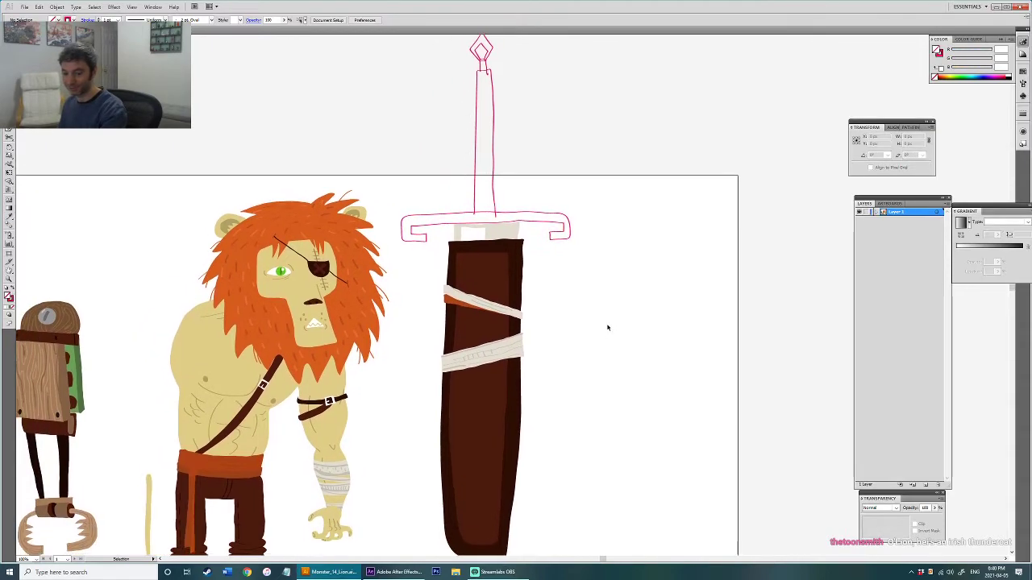
# Step: Fill the sword's crossguard with the very dark brown of the sheath's edge
pyautogui.moveTo(585, 256); pyautogui.dragTo(569, 225)
pyautogui.press('a')
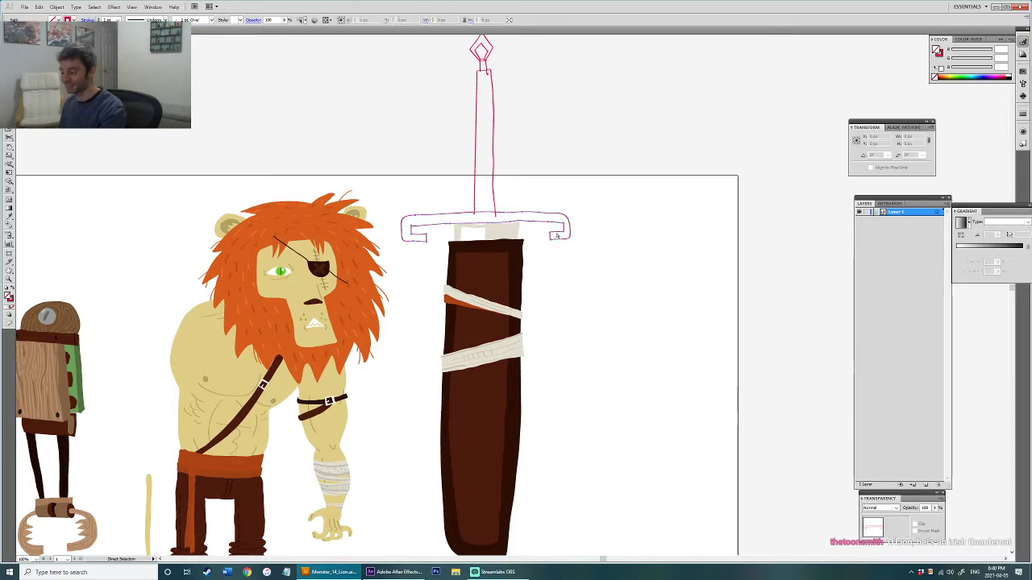
pyautogui.press('i')
pyautogui.click(519, 276)
pyautogui.moveTo(523, 229); pyautogui.dragTo(545, 269)
pyautogui.press('v')
pyautogui.click(550, 201)
# Step: Fill the sword's handle with the reddish brown of the sheath's inner panel
pyautogui.moveTo(550, 201); pyautogui.dragTo(546, 232)
pyautogui.moveTo(538, 236); pyautogui.dragTo(464, 264)
pyautogui.press('i')
pyautogui.click(518, 329)
pyautogui.press('v')
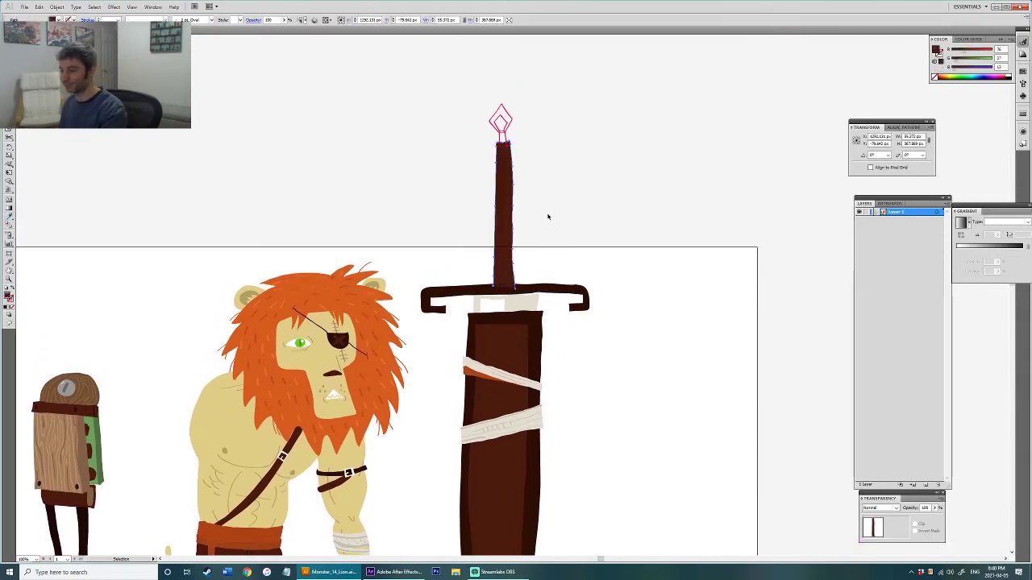
pyautogui.click(557, 225)
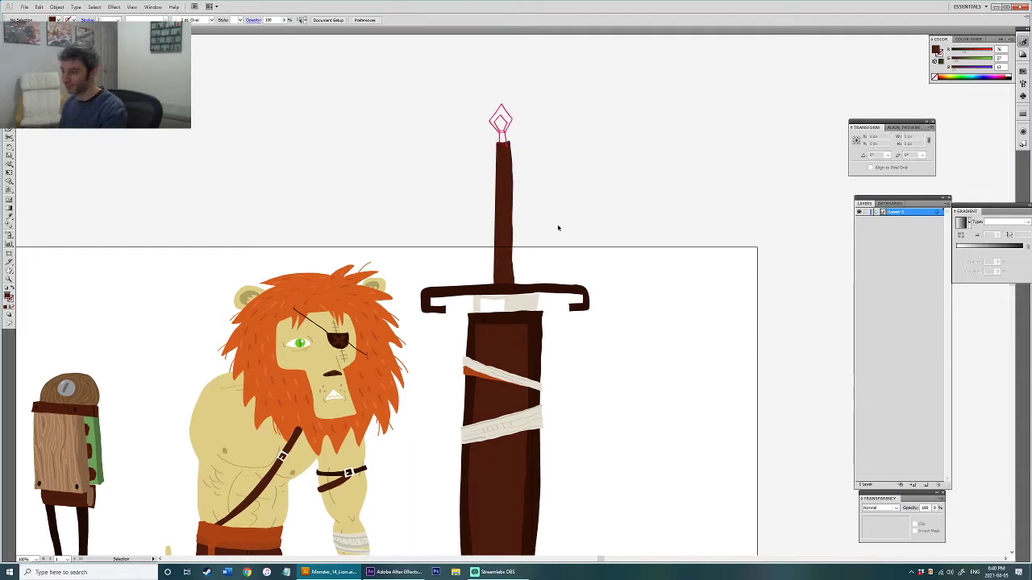
# Step: Move the pommel, handle and crossguard together slightly down toward the sheath
pyautogui.scroll(-1, 557, 227)
pyautogui.scroll(3, 548, 242)
pyautogui.moveTo(386, 224); pyautogui.dragTo(506, 315)
pyautogui.moveTo(502, 161); pyautogui.dragTo(546, 374)
pyautogui.moveTo(549, 163); pyautogui.dragTo(543, 321)
pyautogui.moveTo(435, 129); pyautogui.dragTo(535, 229)
pyautogui.scroll(-1, 562, 347)
pyautogui.moveTo(584, 382); pyautogui.dragTo(534, 120)
pyautogui.scroll(2, 493, 274)
pyautogui.moveTo(494, 322); pyautogui.dragTo(496, 332)
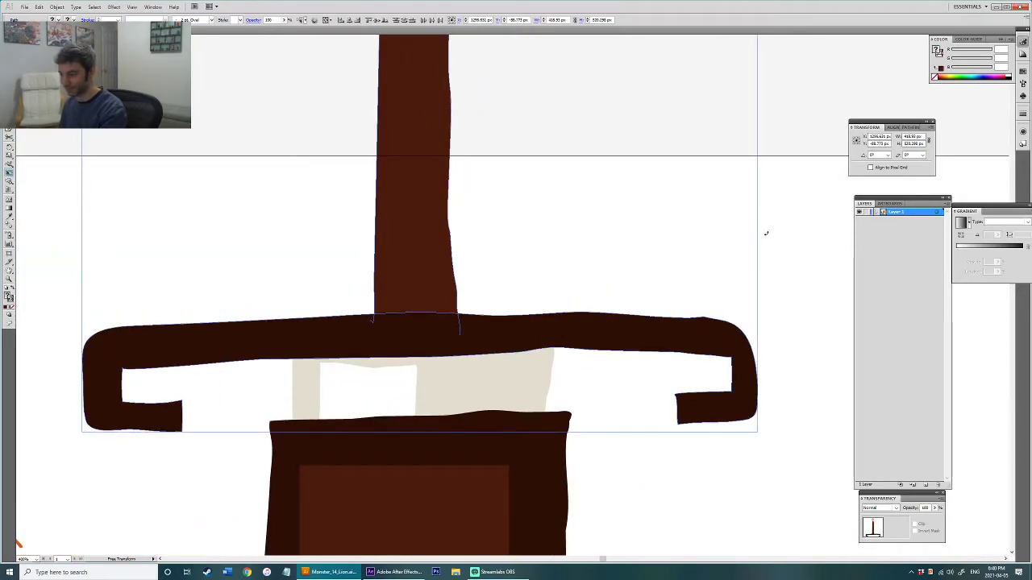
pyautogui.click(660, 234)
pyautogui.scroll(-3, 602, 237)
pyautogui.moveTo(579, 197); pyautogui.dragTo(559, 311)
pyautogui.scroll(-1, 540, 278)
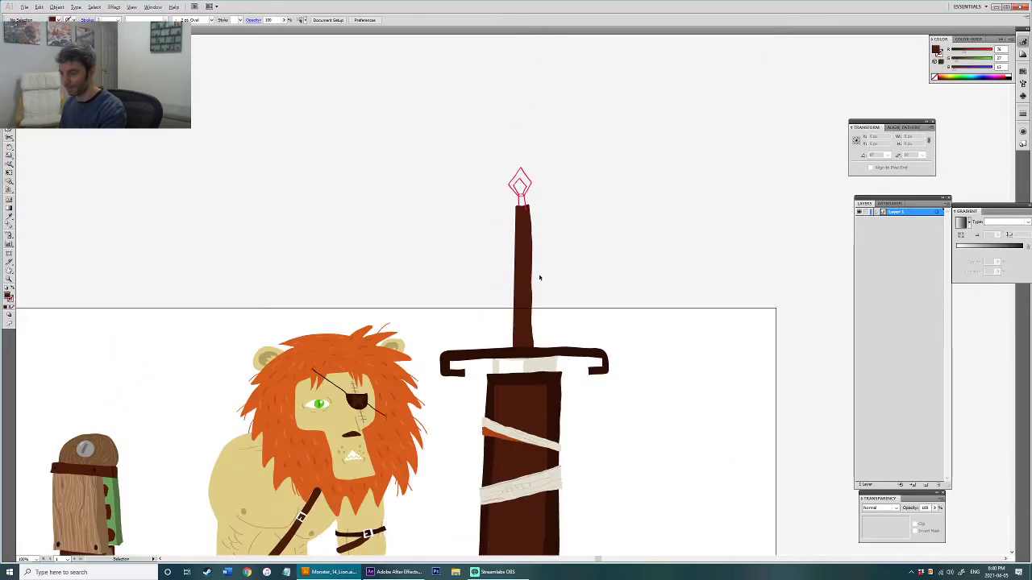
# Step: Draw thin wrap lines across the length of the sword's handle in the very dark brown of the crossguard
pyautogui.scroll(2, 532, 266)
pyautogui.moveTo(529, 265); pyautogui.dragTo(577, 309)
pyautogui.click(521, 289)
pyautogui.click(569, 467)
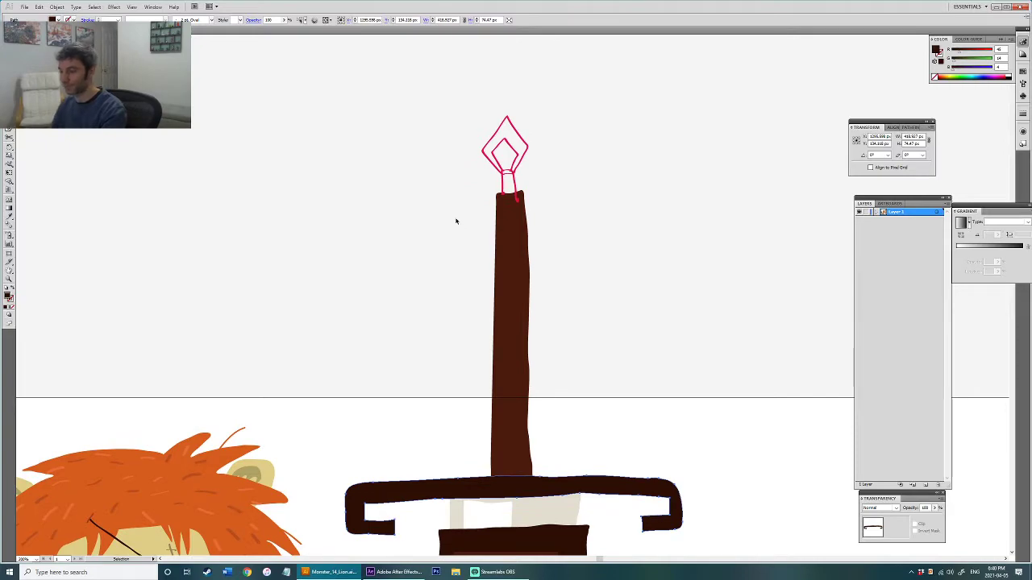
pyautogui.moveTo(498, 224); pyautogui.dragTo(520, 226)
pyautogui.hotkey('ctrl', 'z')
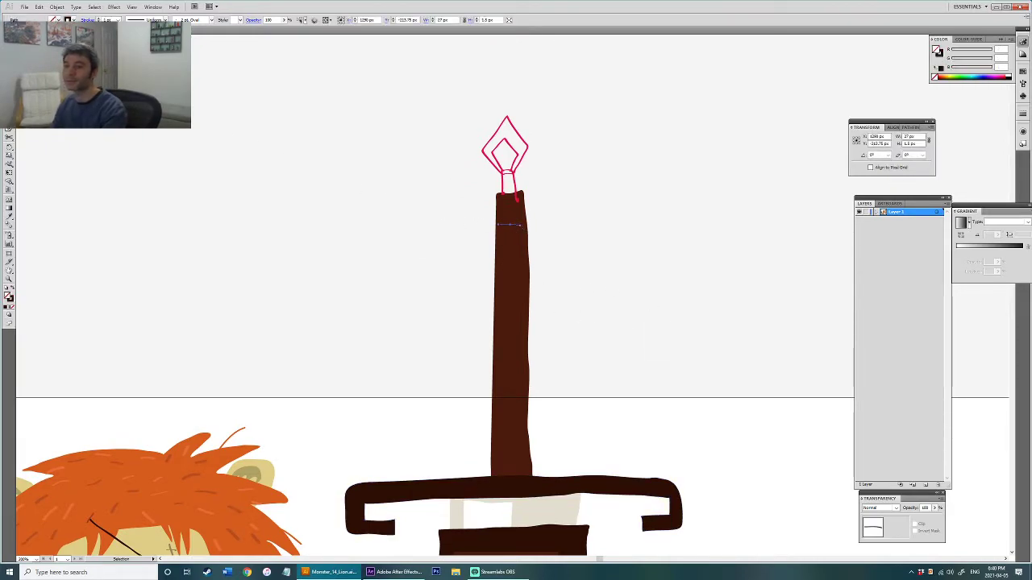
pyautogui.keyDown('ctrl'); pyautogui.click(537, 276); pyautogui.keyUp('ctrl')
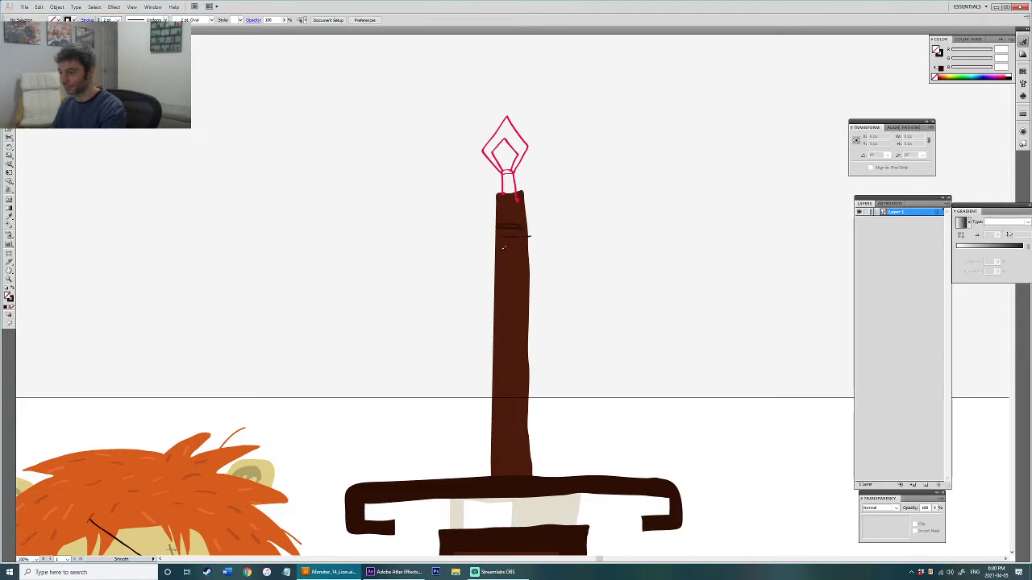
pyautogui.moveTo(497, 248); pyautogui.dragTo(522, 250)
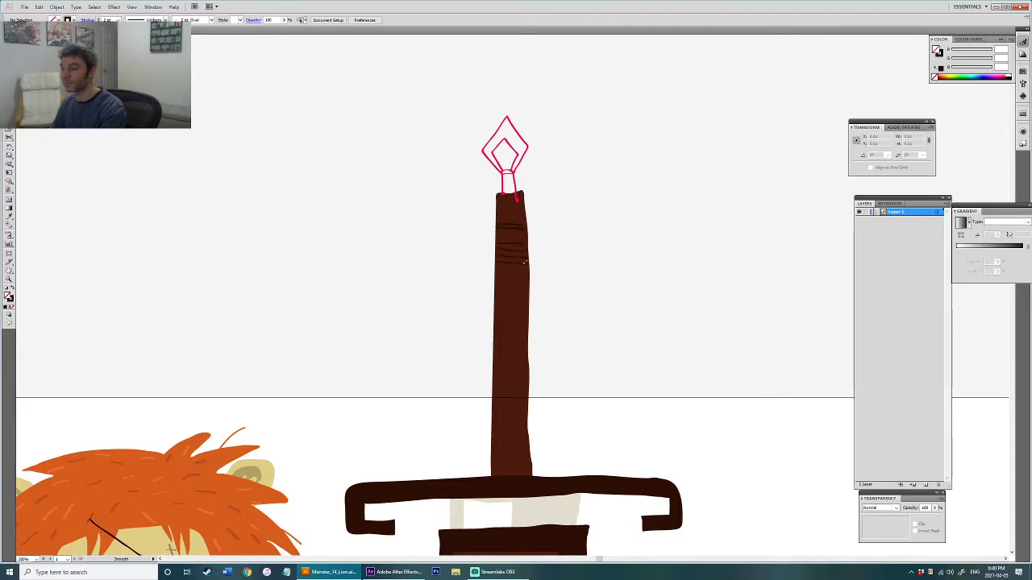
pyautogui.moveTo(495, 306); pyautogui.dragTo(526, 306)
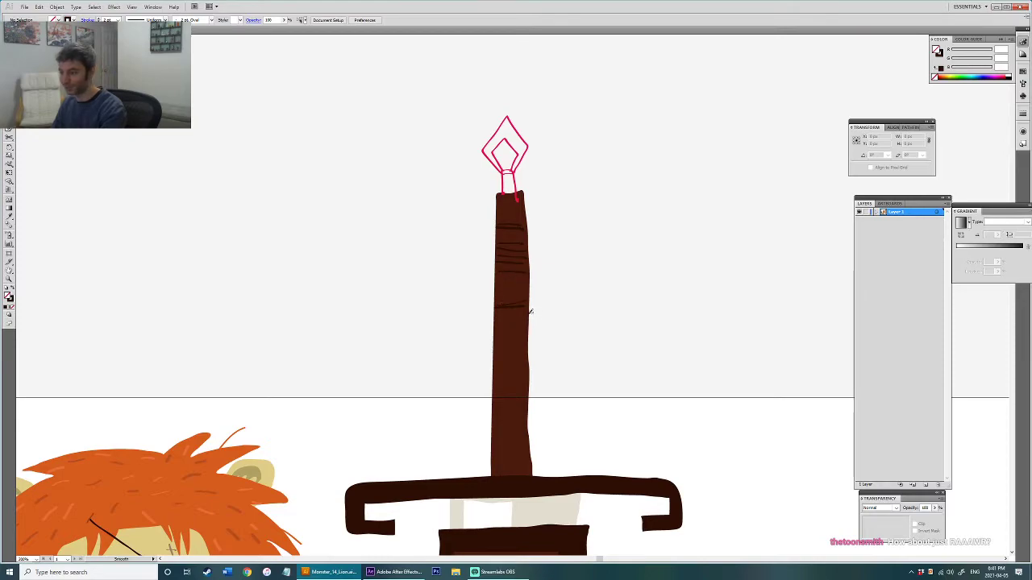
pyautogui.moveTo(500, 314); pyautogui.dragTo(526, 310)
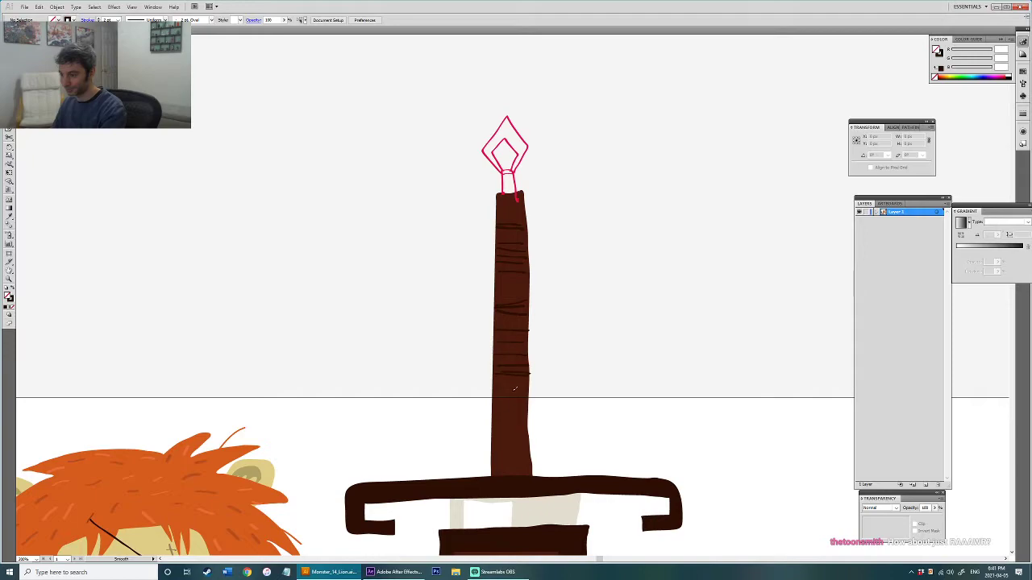
pyautogui.moveTo(498, 406); pyautogui.dragTo(529, 415)
# Step: Fill the narrow neck between the handle and the diamond pommel with the very dark brown of the wrap lines
pyautogui.scroll(3, 544, 214)
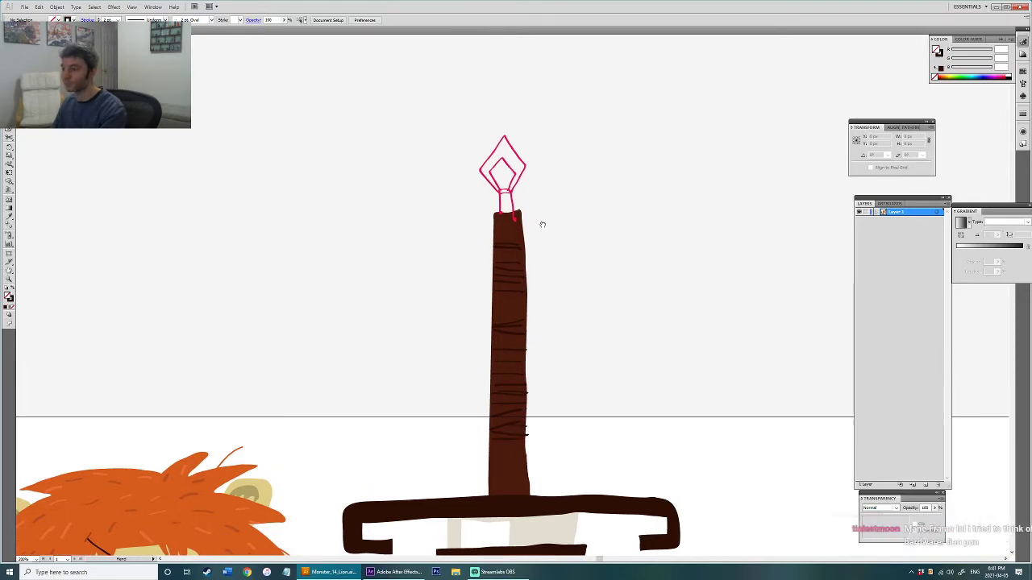
pyautogui.click(508, 233)
pyautogui.click(534, 231)
pyautogui.press('a')
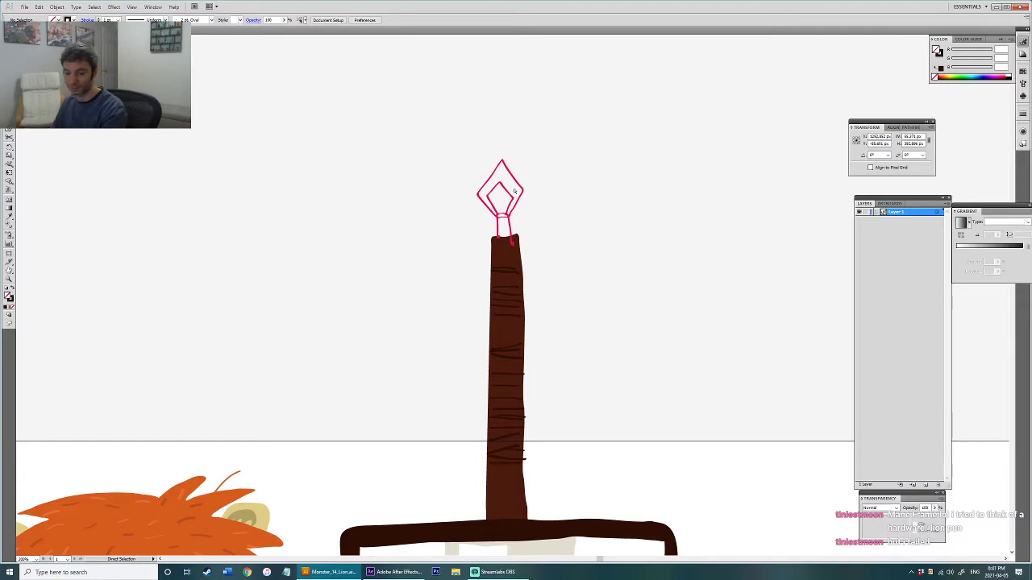
pyautogui.press('v')
pyautogui.click(500, 235)
pyautogui.press('i')
pyautogui.click(507, 427)
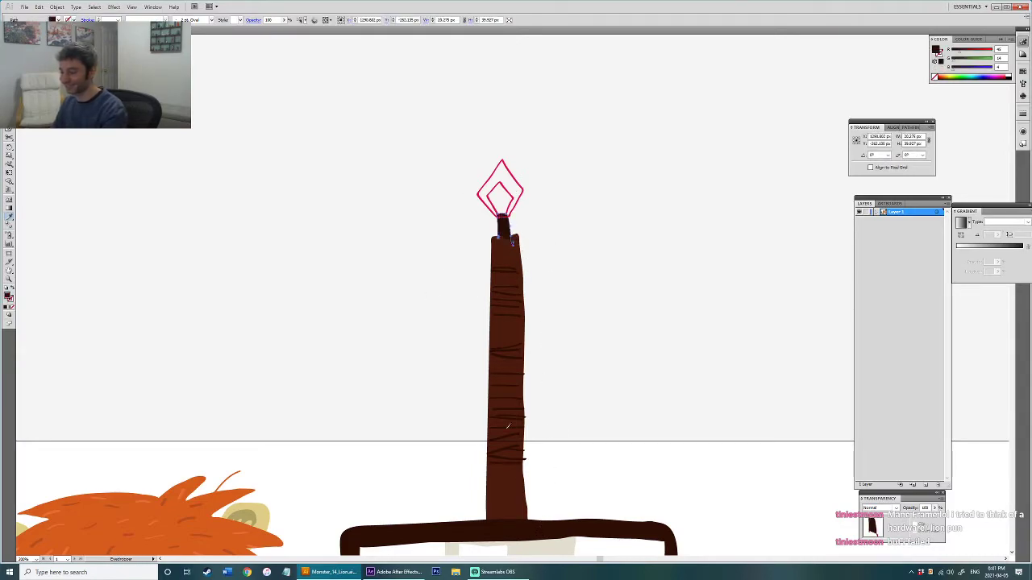
# Step: Fill the pommel's outer diamond with the bright green of the lion's eye and its inner diamond with the eye's darker green
pyautogui.scroll(-2, 554, 200)
pyautogui.press('space')
pyautogui.moveTo(560, 233); pyautogui.dragTo(534, 279)
pyautogui.scroll(3, 529, 244)
pyautogui.press('v')
pyautogui.click(467, 267)
pyautogui.scroll(-3, 465, 283)
pyautogui.press('space')
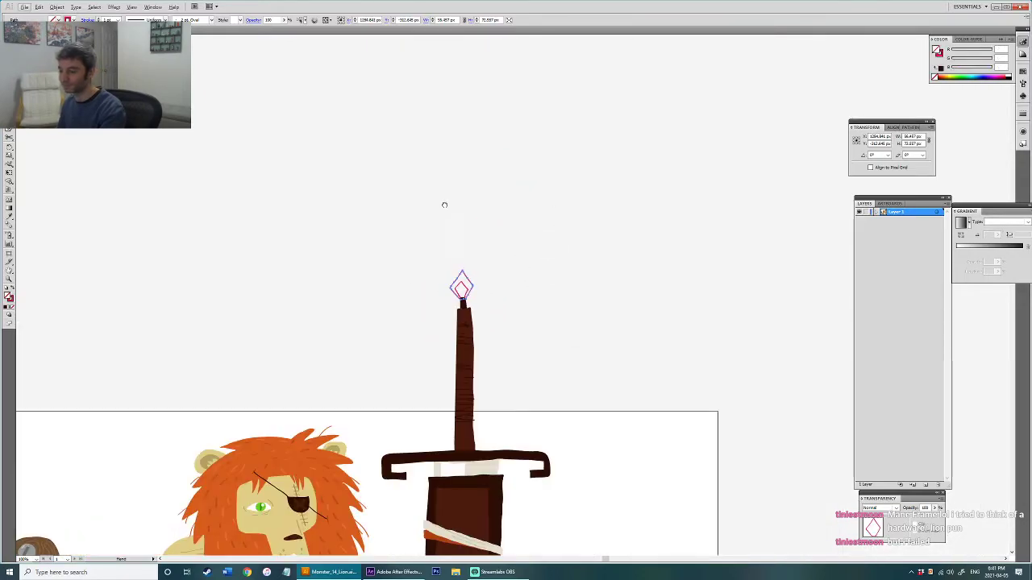
pyautogui.moveTo(444, 204); pyautogui.dragTo(461, 100)
pyautogui.press('i')
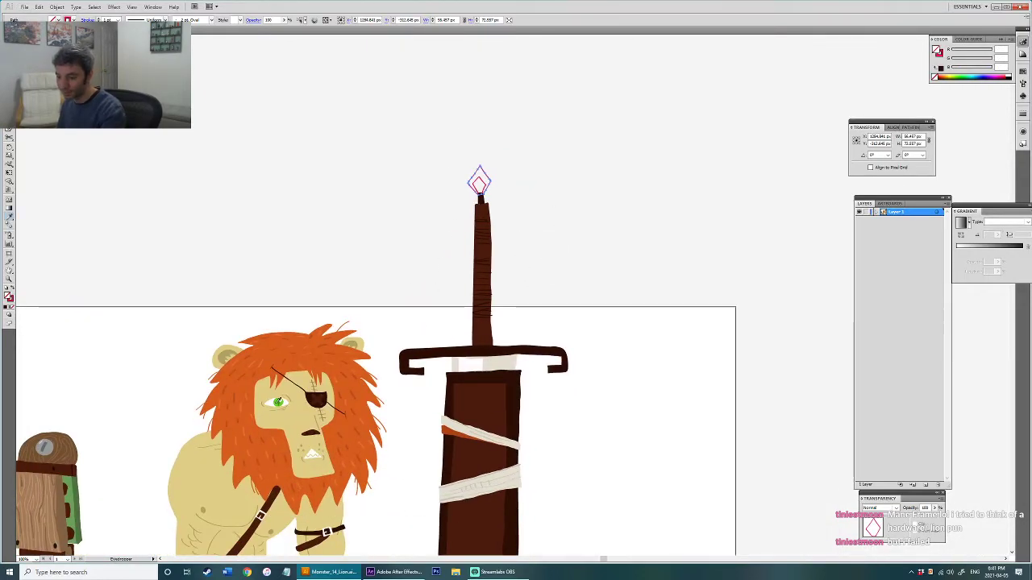
pyautogui.click(278, 402)
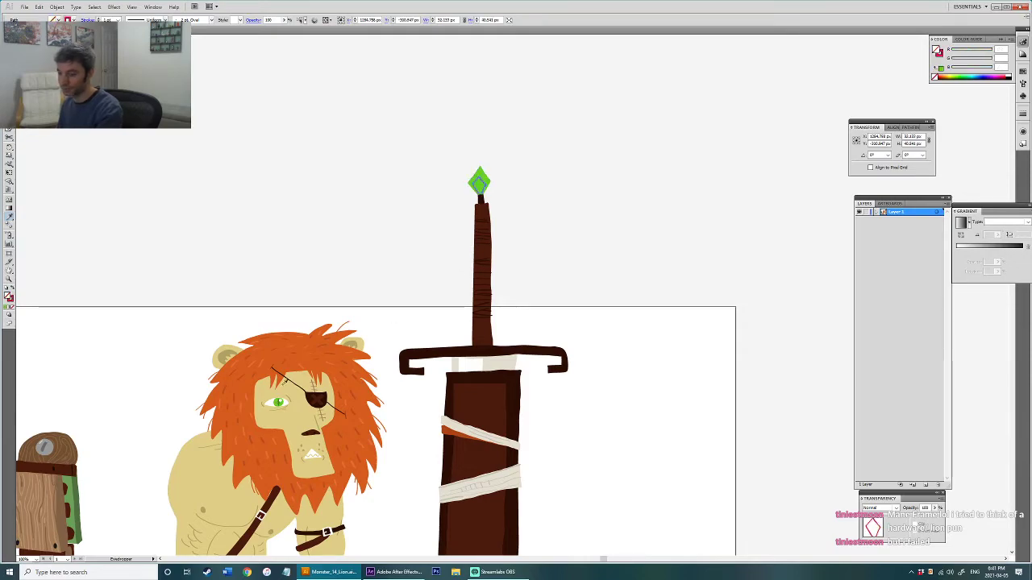
pyautogui.click(279, 404)
pyautogui.press('a')
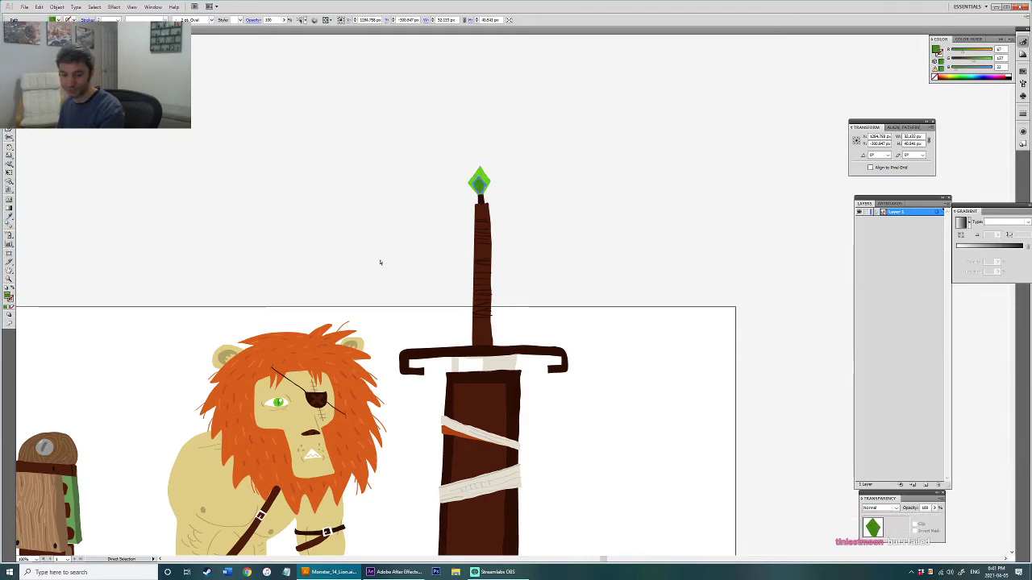
# Step: Move both green diamonds of the pommel together slightly down onto the dark neck
pyautogui.press('v')
pyautogui.scroll(6, 481, 171)
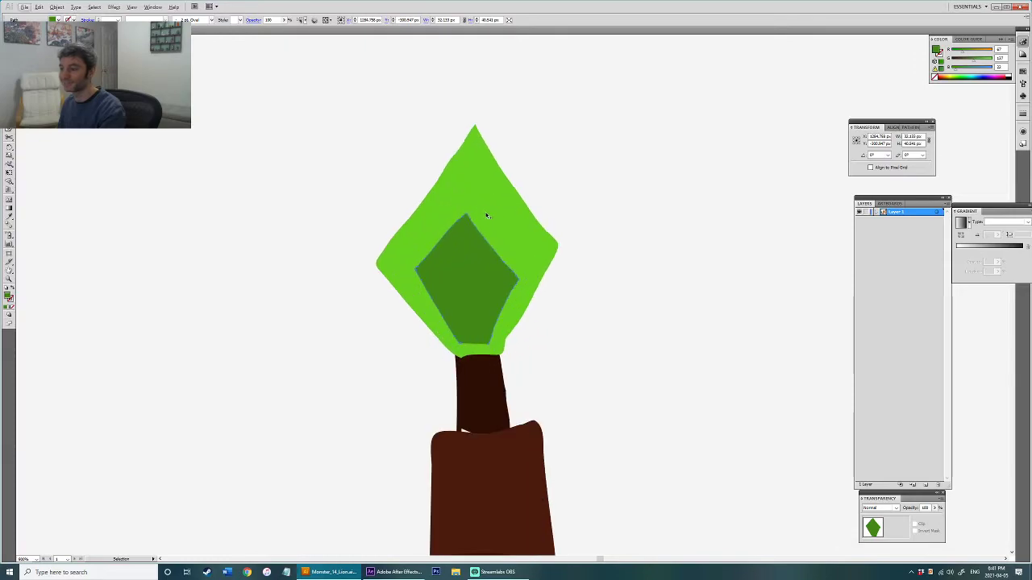
pyautogui.keyDown('shift'); pyautogui.click(487, 216); pyautogui.keyUp('shift')
pyautogui.keyDown('shift'); pyautogui.click(479, 344); pyautogui.keyUp('shift')
pyautogui.moveTo(479, 344); pyautogui.dragTo(490, 384)
# Step: Bring the neck in front of the gem and tidy the gem's lower corner where it meets the neck
pyautogui.click(477, 403)
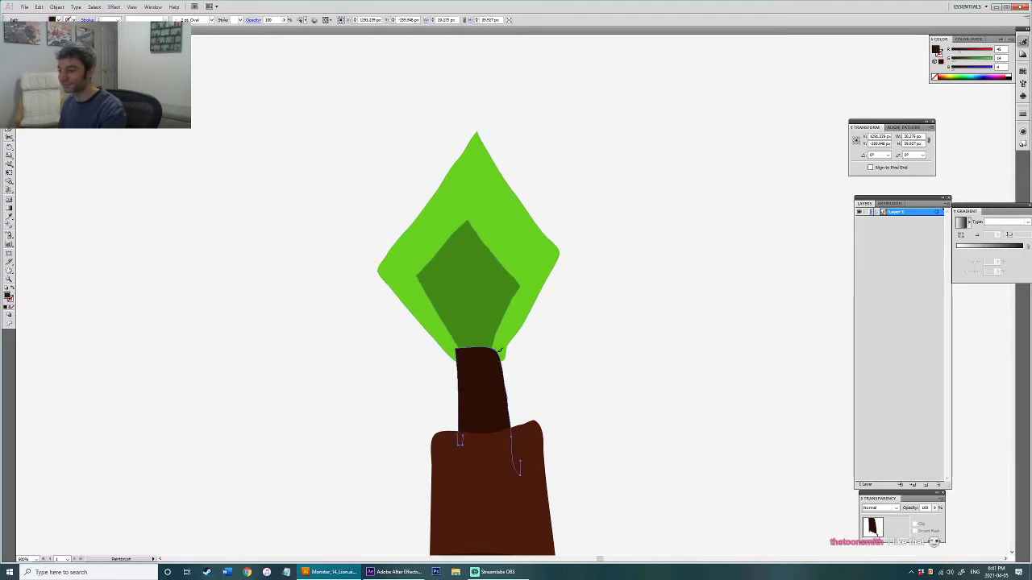
pyautogui.moveTo(502, 375)
pyautogui.mouseDown()
pyautogui.moveTo(507, 395)
pyautogui.moveTo(516, 380)
pyautogui.mouseUp()
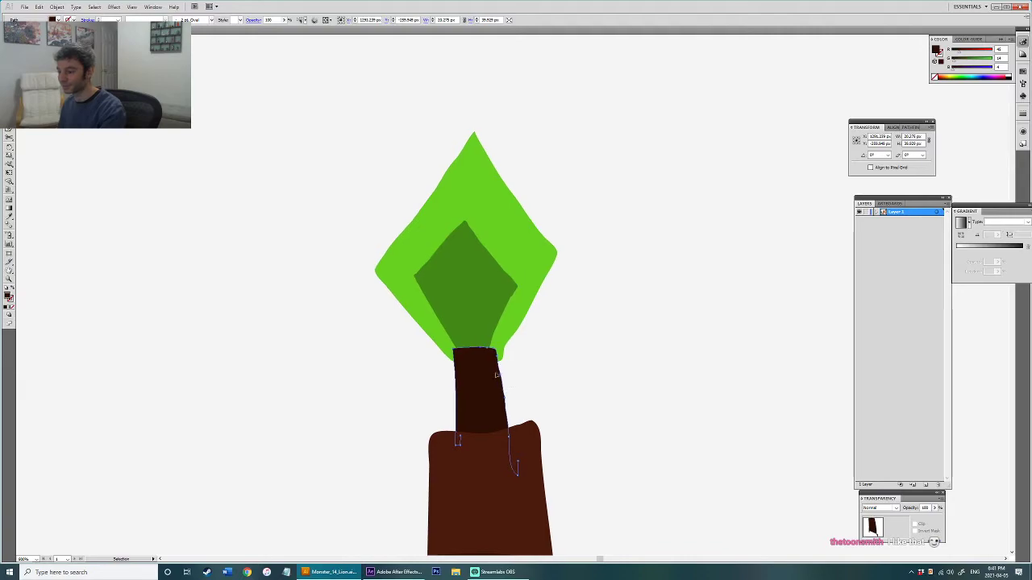
pyautogui.moveTo(510, 436); pyautogui.dragTo(511, 438)
pyautogui.keyDown('ctrl'); pyautogui.click(533, 377); pyautogui.keyUp('ctrl')
pyautogui.moveTo(546, 349)
pyautogui.mouseDown()
pyautogui.moveTo(541, 376)
pyautogui.moveTo(504, 367)
pyautogui.moveTo(539, 377)
pyautogui.mouseUp()
pyautogui.keyDown('ctrl'); pyautogui.click(497, 376); pyautogui.keyUp('ctrl')
pyautogui.keyDown('ctrl'); pyautogui.click(575, 385); pyautogui.keyUp('ctrl')
# Step: Draw a white highlight shape diagonally across the gem's upper left and lower its opacity so the greens show through
pyautogui.press('a')
pyautogui.press('x')
pyautogui.press('b')
pyautogui.moveTo(461, 223)
pyautogui.mouseDown()
pyautogui.moveTo(406, 299)
pyautogui.moveTo(441, 326)
pyautogui.moveTo(479, 294)
pyautogui.moveTo(508, 242)
pyautogui.moveTo(481, 232)
pyautogui.mouseUp()
pyautogui.press('v')
pyautogui.click(934, 509)
pyautogui.moveTo(933, 517); pyautogui.dragTo(911, 519)
pyautogui.click(556, 382)
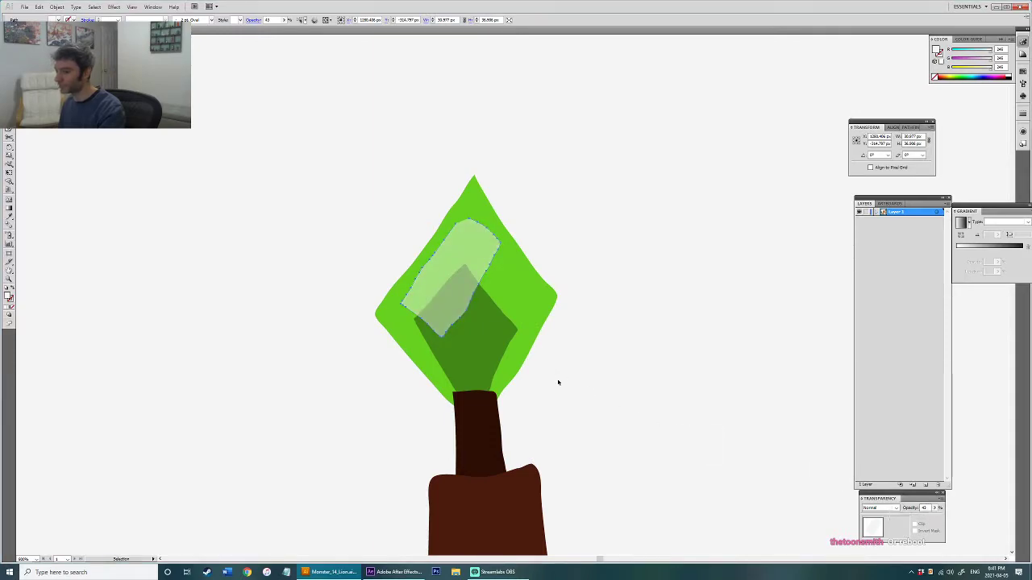
pyautogui.click(591, 414)
# Step: Select all parts of the sword, from gem to sheath, and group them
pyautogui.scroll(-2, 591, 415)
pyautogui.scroll(-5, 597, 387)
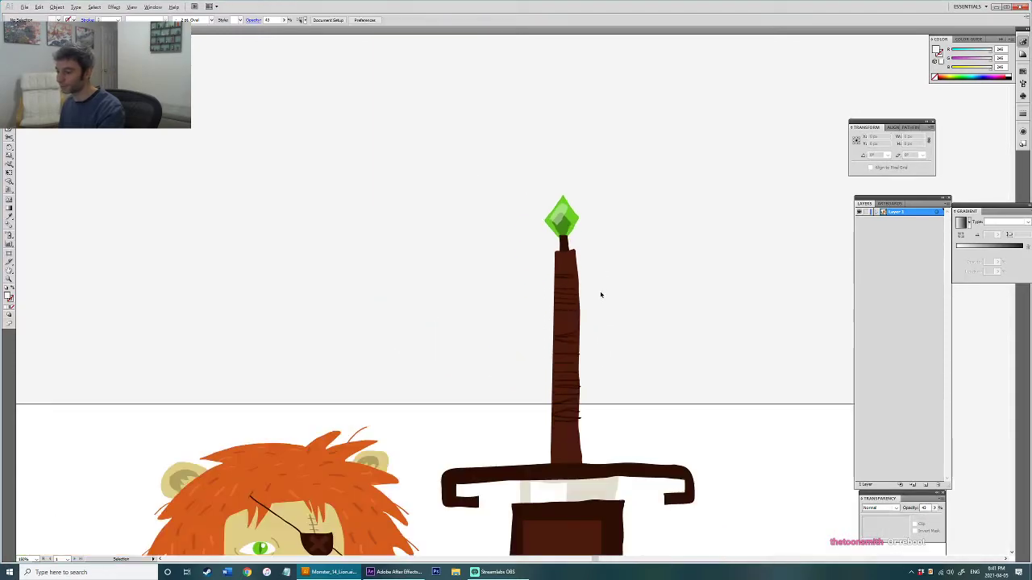
pyautogui.moveTo(514, 93); pyautogui.dragTo(660, 496)
pyautogui.click(642, 337)
pyautogui.moveTo(642, 327); pyautogui.dragTo(699, 346)
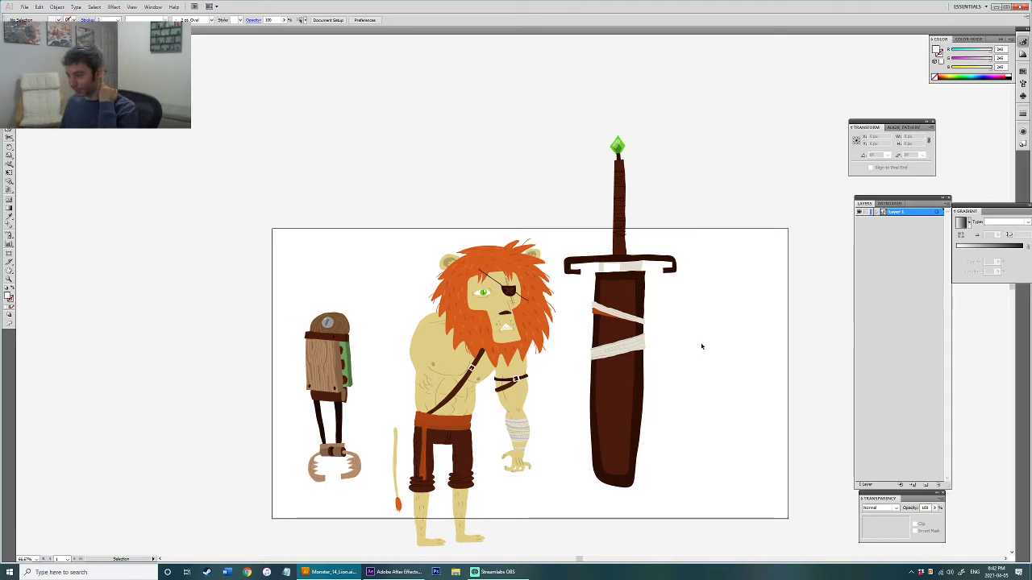
# Step: Check how the parts of the mechanical arm, the waist and the tail are grouped
pyautogui.click(339, 422)
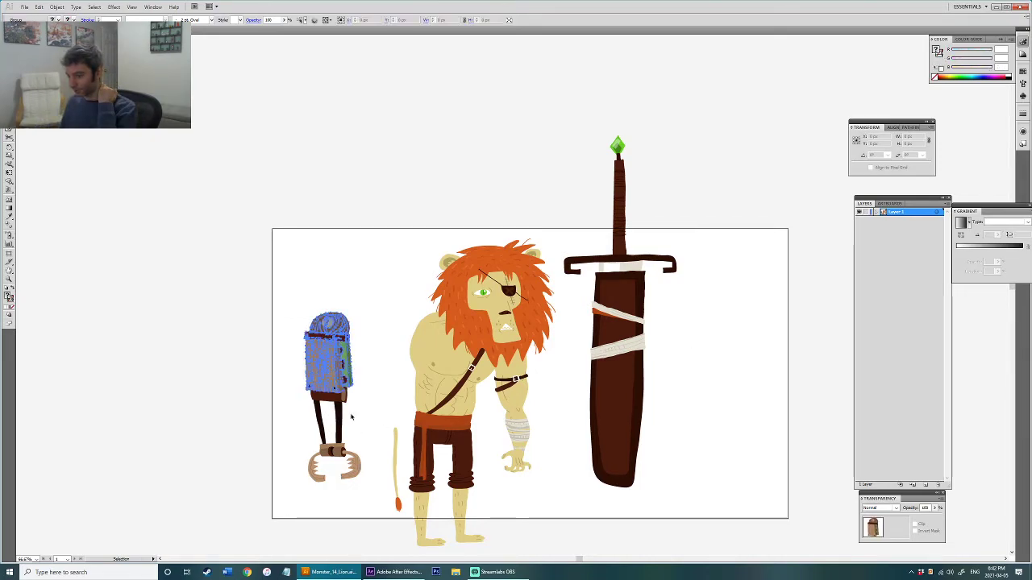
pyautogui.click(448, 411)
pyautogui.click(447, 427)
pyautogui.click(391, 485)
pyautogui.click(399, 505)
pyautogui.click(397, 482)
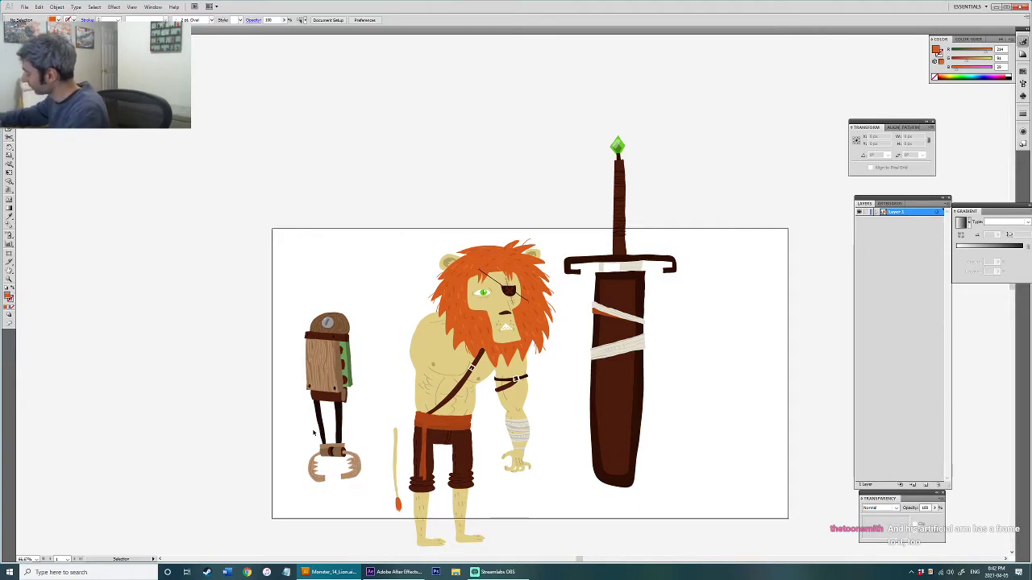
# Step: Enlarge the artboard upward, downward and to the left so the lion's feet fit inside it
pyautogui.moveTo(379, 241); pyautogui.dragTo(383, 191)
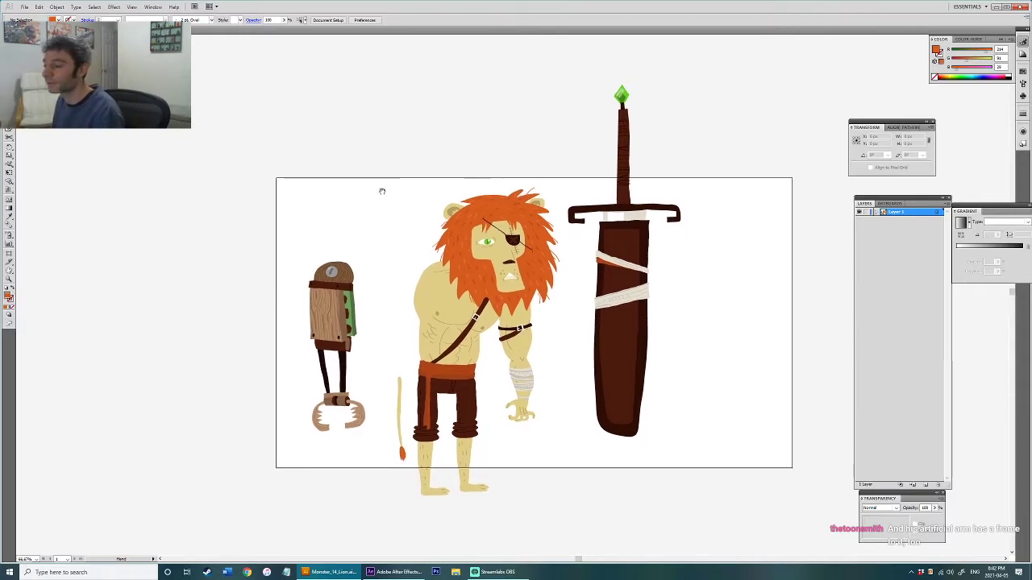
pyautogui.click(11, 253)
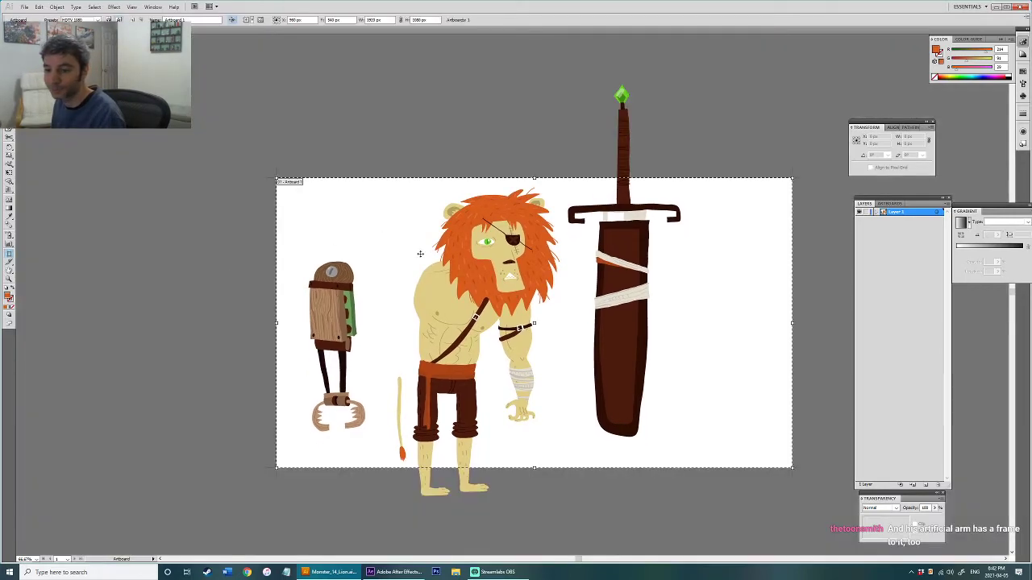
pyautogui.moveTo(533, 179); pyautogui.dragTo(533, 131)
pyautogui.moveTo(276, 468); pyautogui.dragTo(191, 533)
pyautogui.press('Escape')
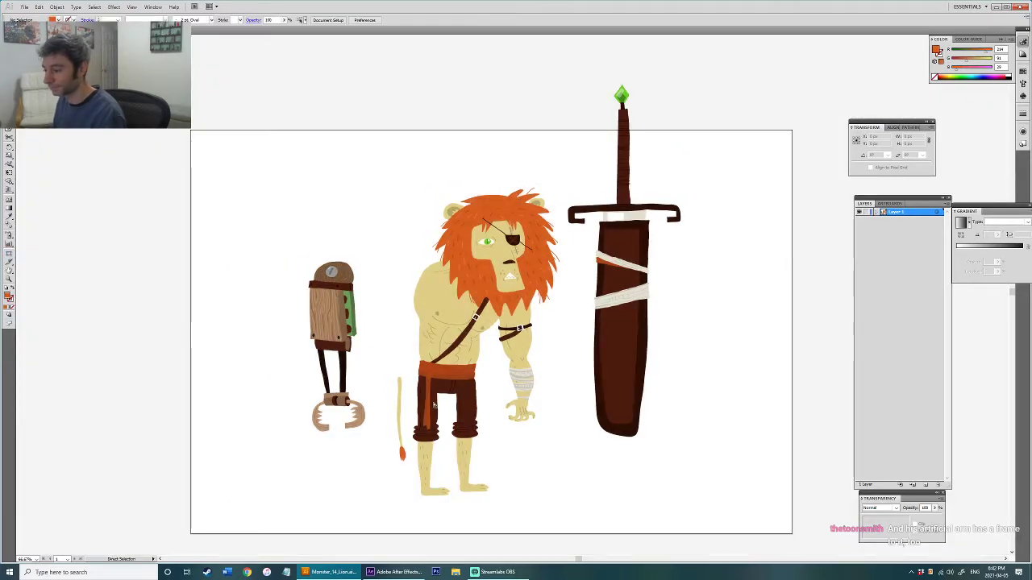
# Step: Move the sword down and slightly right so that it lies completely inside the artboard
pyautogui.press('v')
pyautogui.moveTo(630, 289); pyautogui.dragTo(655, 281)
pyautogui.moveTo(654, 322); pyautogui.dragTo(669, 366)
pyautogui.press('a')
pyautogui.moveTo(669, 366); pyautogui.dragTo(678, 378)
pyautogui.click(766, 358)
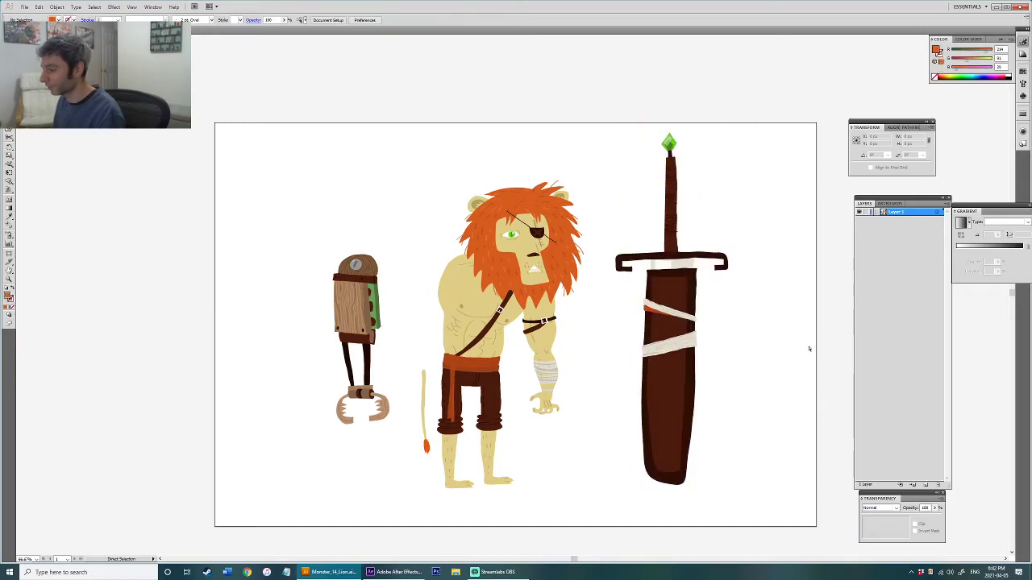
pyautogui.press('v')
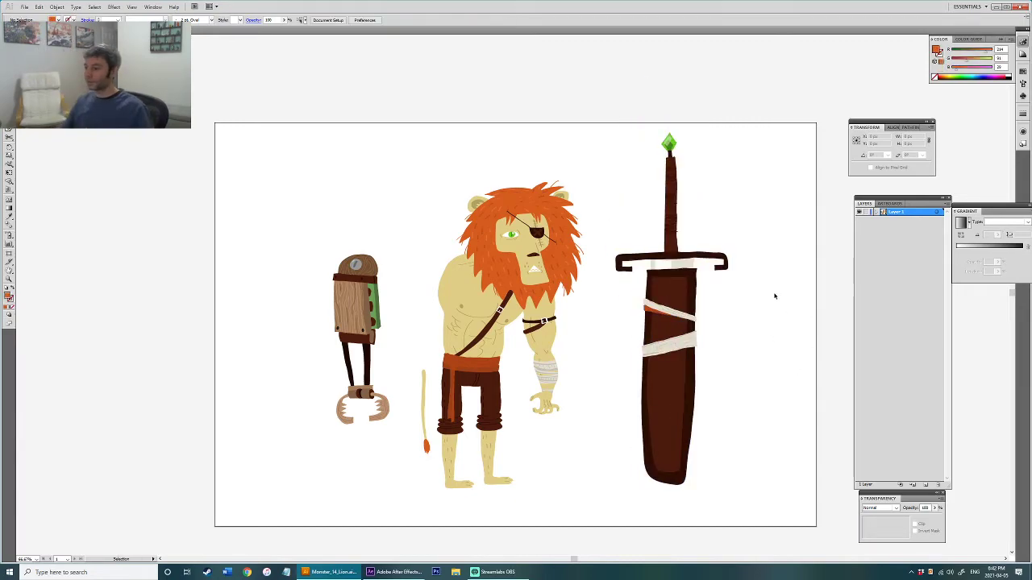
# Step: Add 23 new empty layers above the artwork layer
pyautogui.click(925, 484)
pyautogui.click(925, 485)
pyautogui.click(926, 484)
pyautogui.click(926, 485)
pyautogui.click(925, 485)
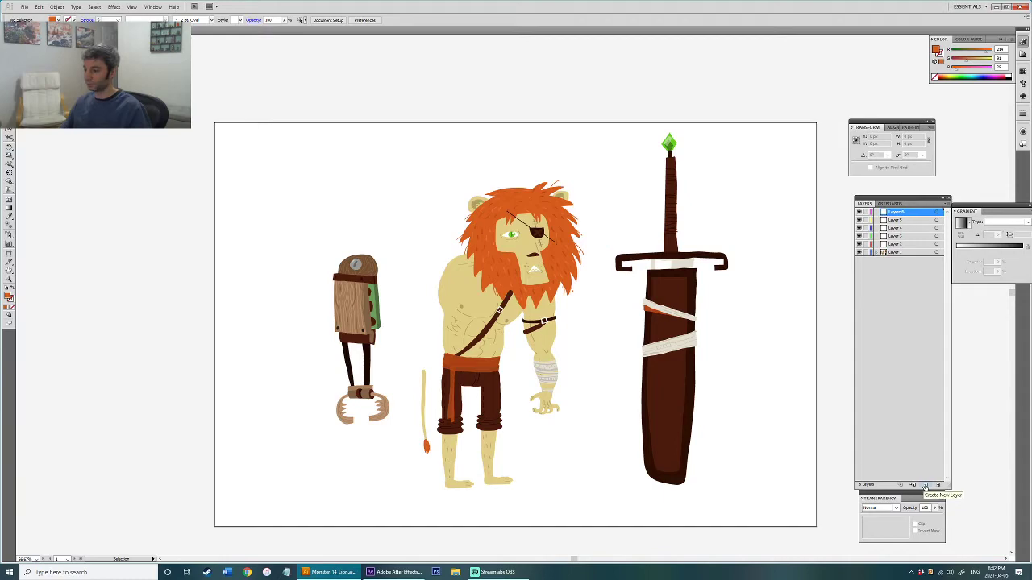
pyautogui.click(925, 484)
pyautogui.click(925, 485)
pyautogui.click(925, 484)
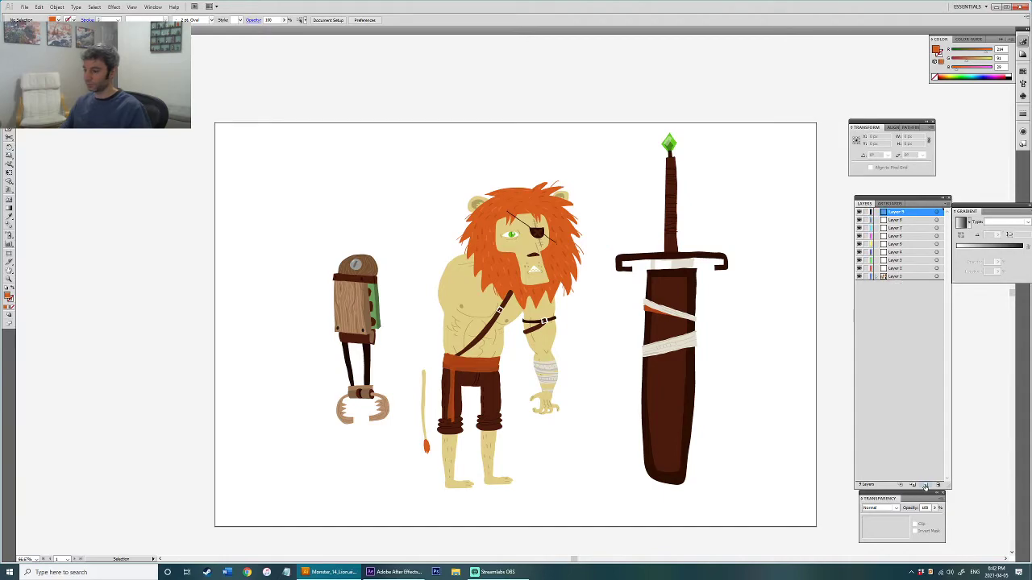
pyautogui.click(925, 484)
pyautogui.click(926, 485)
pyautogui.click(925, 485)
pyautogui.click(925, 484)
pyautogui.click(925, 485)
pyautogui.click(925, 484)
pyautogui.click(925, 485)
pyautogui.click(925, 485)
pyautogui.click(925, 485)
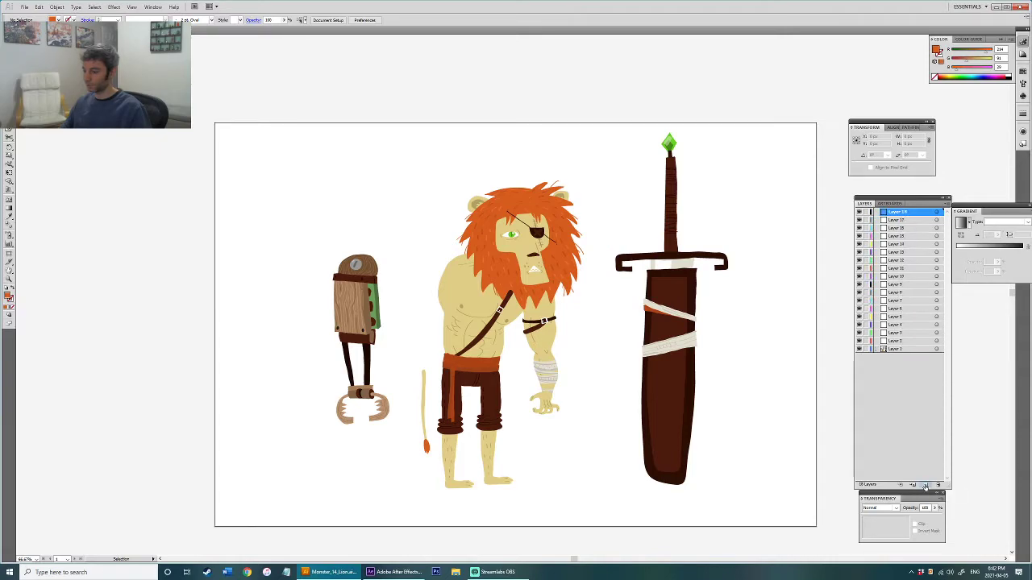
pyautogui.click(925, 485)
pyautogui.click(926, 485)
pyautogui.click(926, 484)
pyautogui.click(925, 484)
pyautogui.click(925, 485)
pyautogui.click(925, 484)
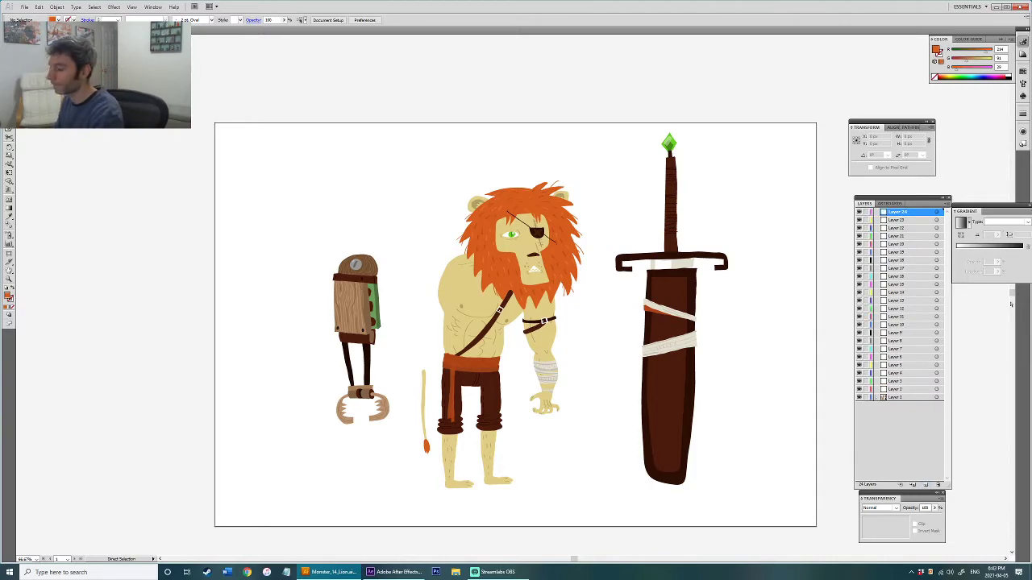
# Step: Rename the three topmost layers, in order, as "eye mask", "eye" and "head"
pyautogui.doubleClick(897, 213)
pyautogui.write('eyepatch')
pyautogui.press('Return')
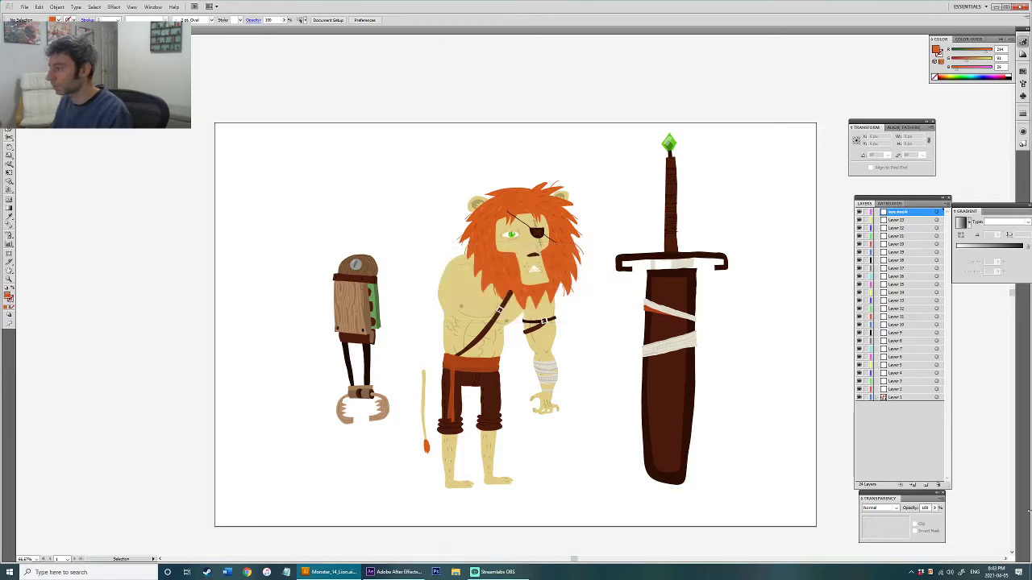
pyautogui.doubleClick(902, 221)
pyautogui.write('eye')
pyautogui.press('Return')
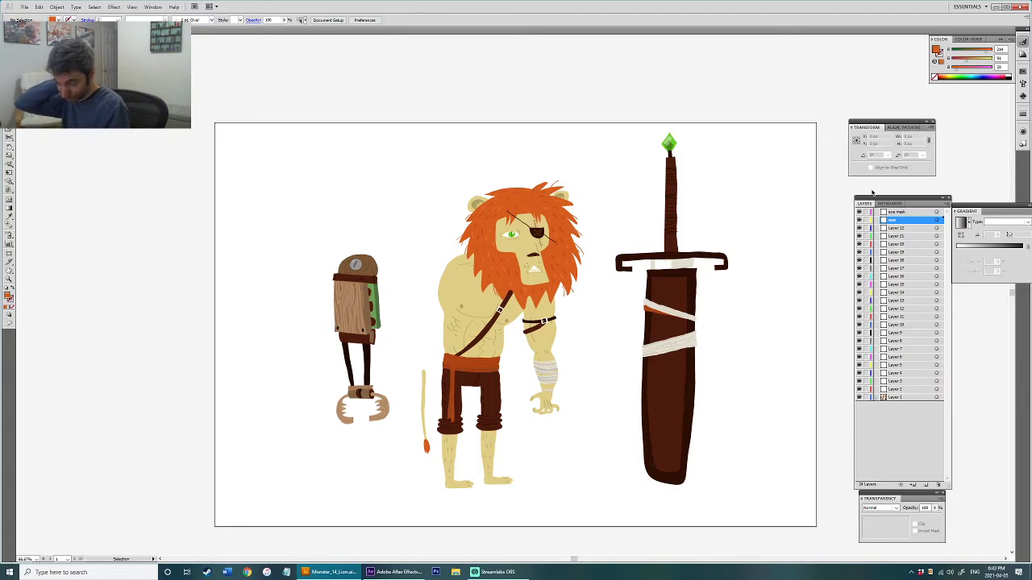
pyautogui.doubleClick(896, 228)
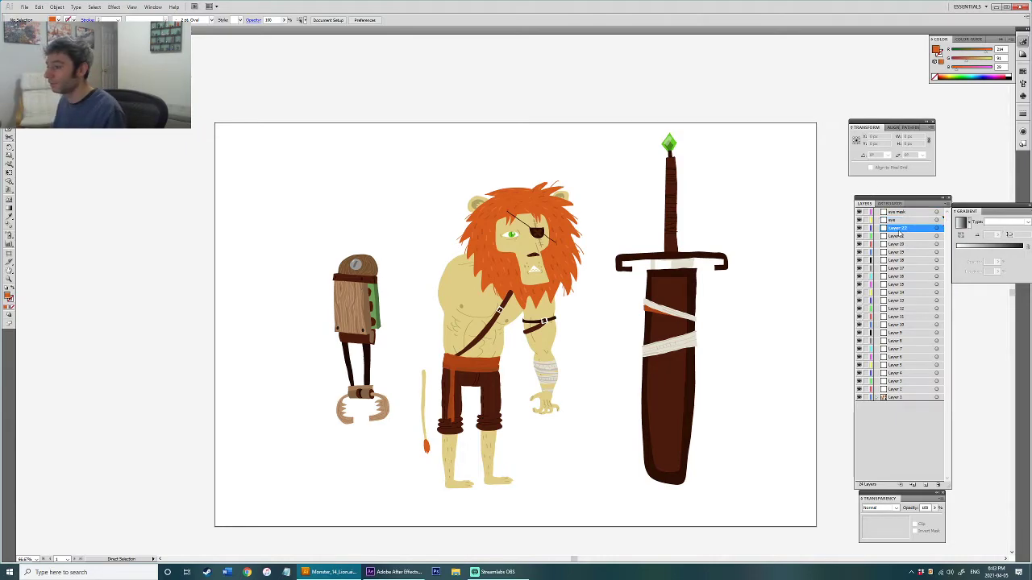
pyautogui.write('head')
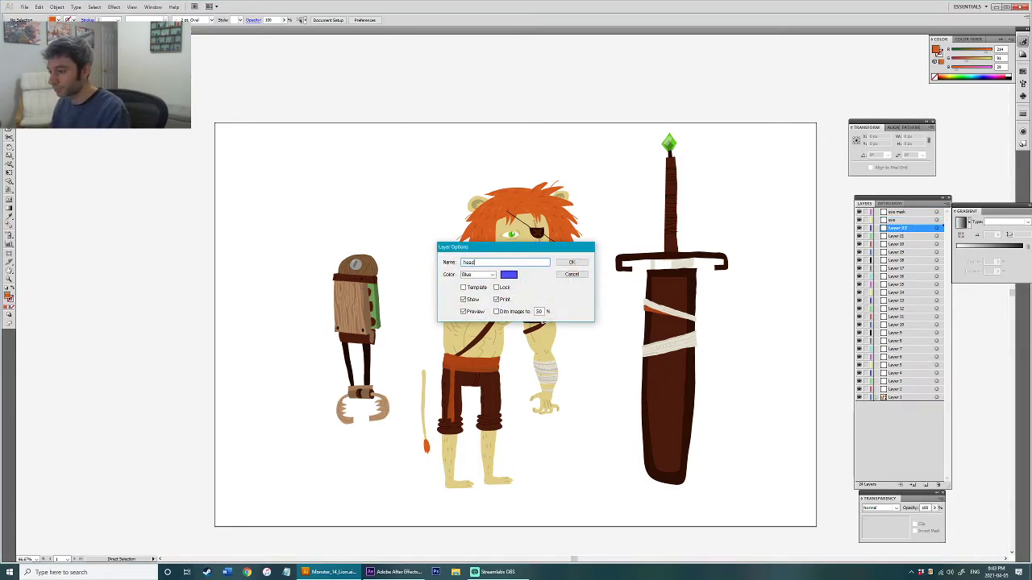
pyautogui.press('Return')
# Step: Rename the two layers below the head layer as "L ear" and "R ear"
pyautogui.click(896, 237)
pyautogui.doubleClick(896, 237)
pyautogui.write('ear')
pyautogui.press('Return')
pyautogui.click(898, 245)
pyautogui.doubleClick(899, 249)
pyautogui.write('k')
pyautogui.press('Return')
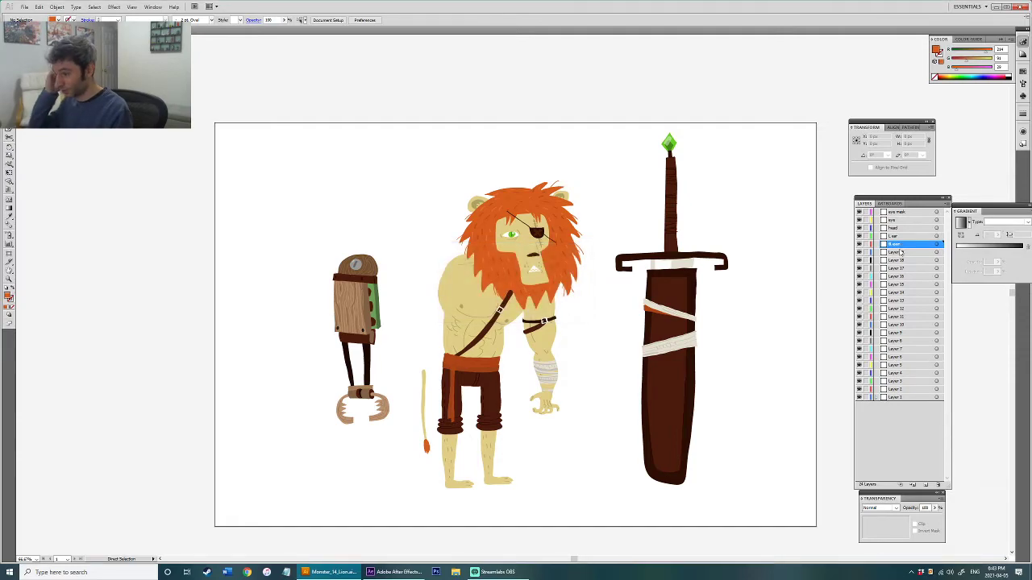
# Step: Rename the two layers directly below the "R ear" layer so that both are named "R hand"
pyautogui.doubleClick(900, 252)
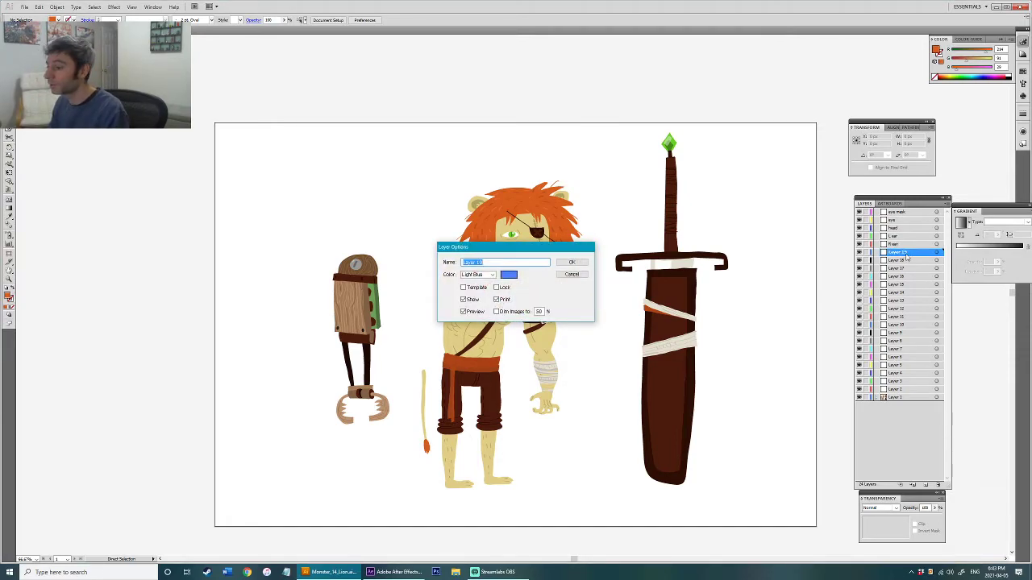
pyautogui.write('l')
pyautogui.press('Return')
pyautogui.doubleClick(903, 261)
pyautogui.write('R hand')
pyautogui.press('Return')
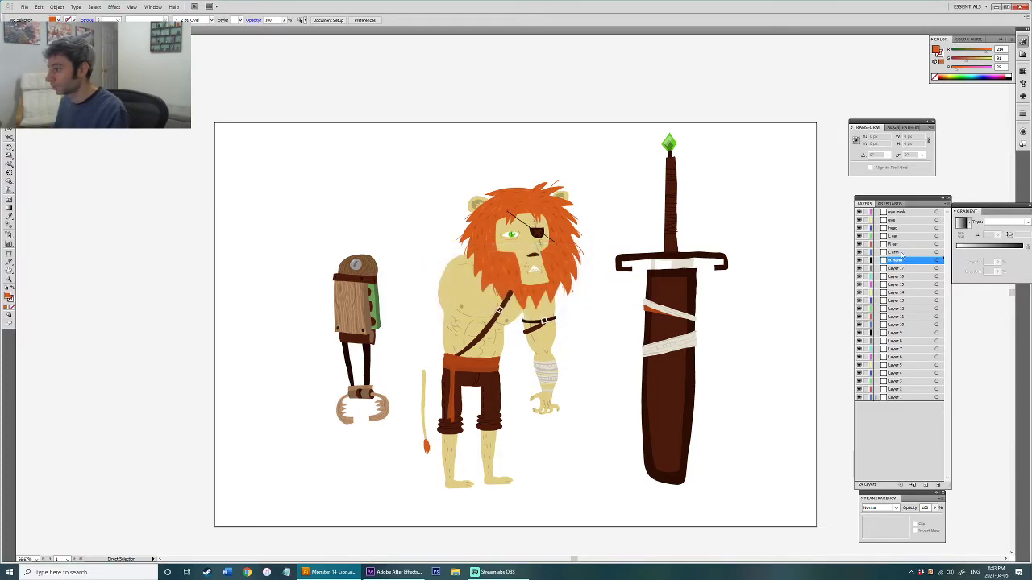
pyautogui.doubleClick(896, 253)
pyautogui.write('R hand')
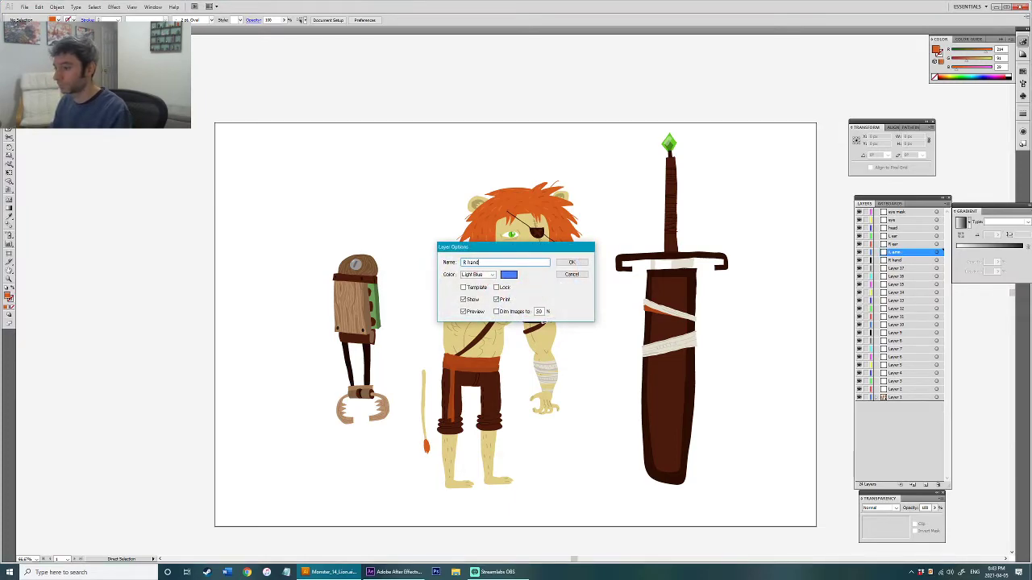
pyautogui.press('Return')
# Step: Rename the two layers below the hand layers, in order, as "strap" and "body"
pyautogui.doubleClick(901, 269)
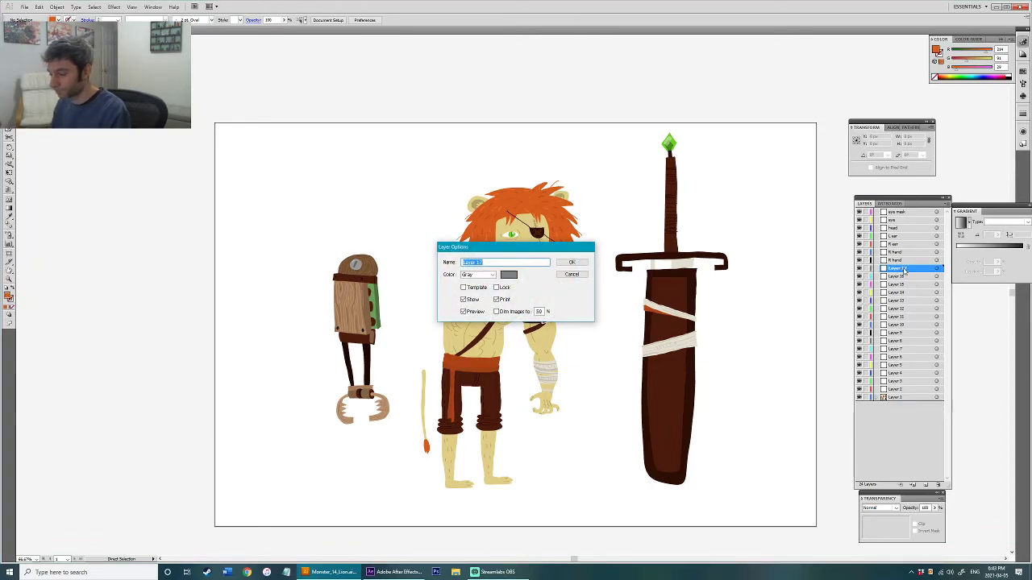
pyautogui.write('arm')
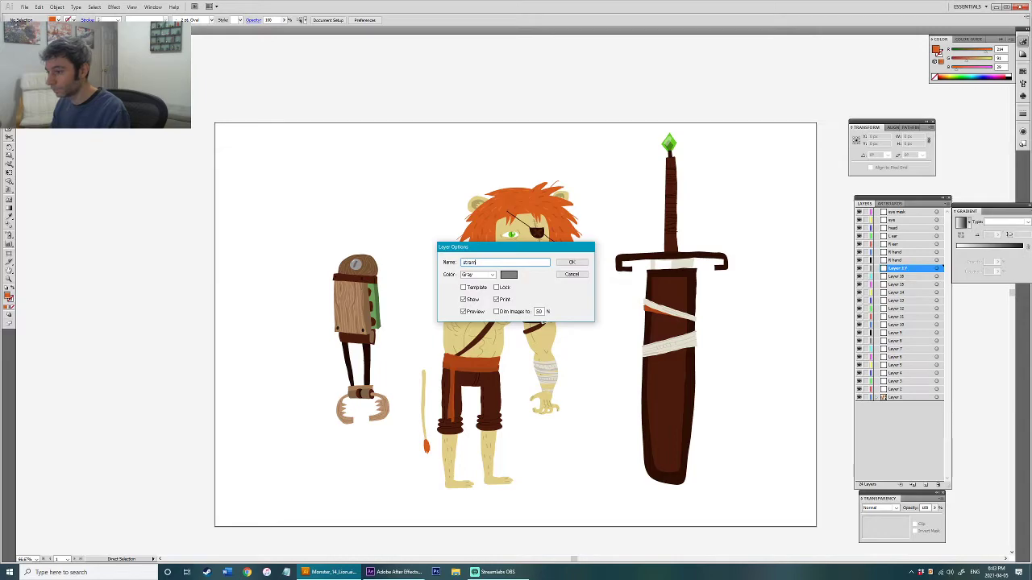
pyautogui.write('trap')
pyautogui.press('Return')
pyautogui.doubleClick(901, 277)
pyautogui.write('body')
pyautogui.press('Return')
# Step: Rename the layer below the body layer as "belt knot"
pyautogui.doubleClick(901, 285)
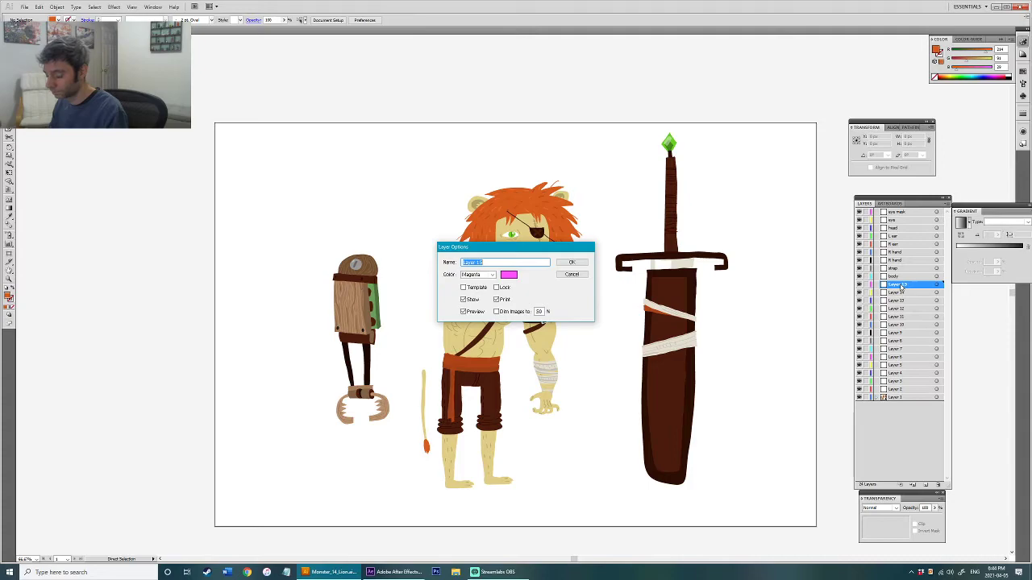
pyautogui.write('ba')
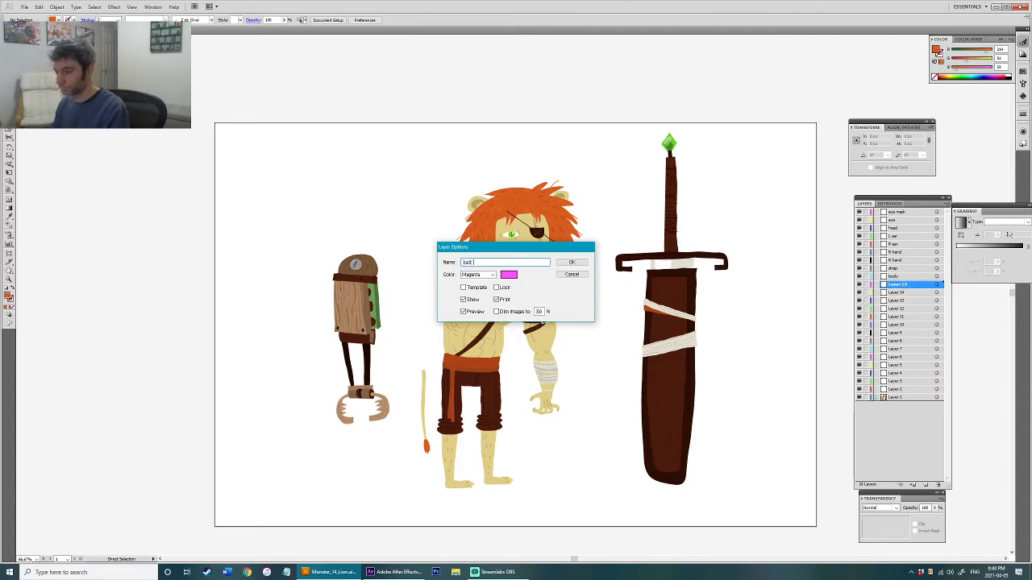
pyautogui.write('lt knot')
pyautogui.press('Return')
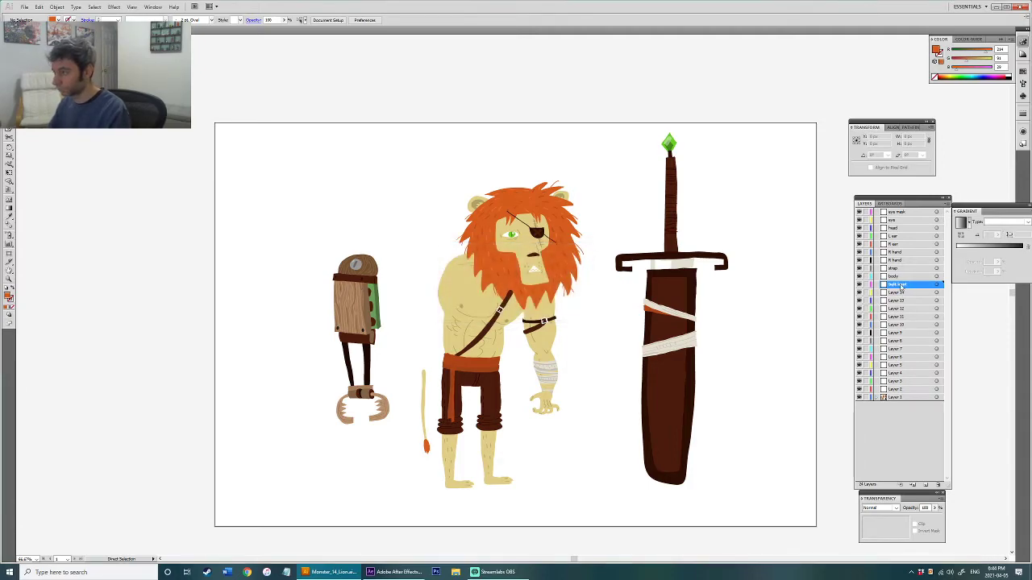
# Step: Rename the two layers below the belt knot layer as "belt strap 1" and "belt strap 2"
pyautogui.doubleClick(916, 295)
pyautogui.write('b')
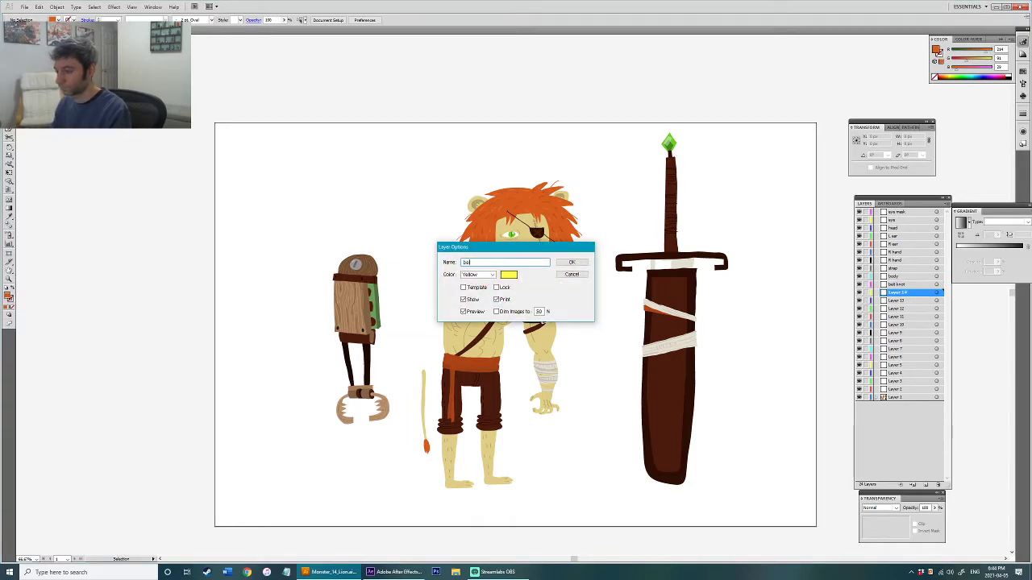
pyautogui.write('elt starp')
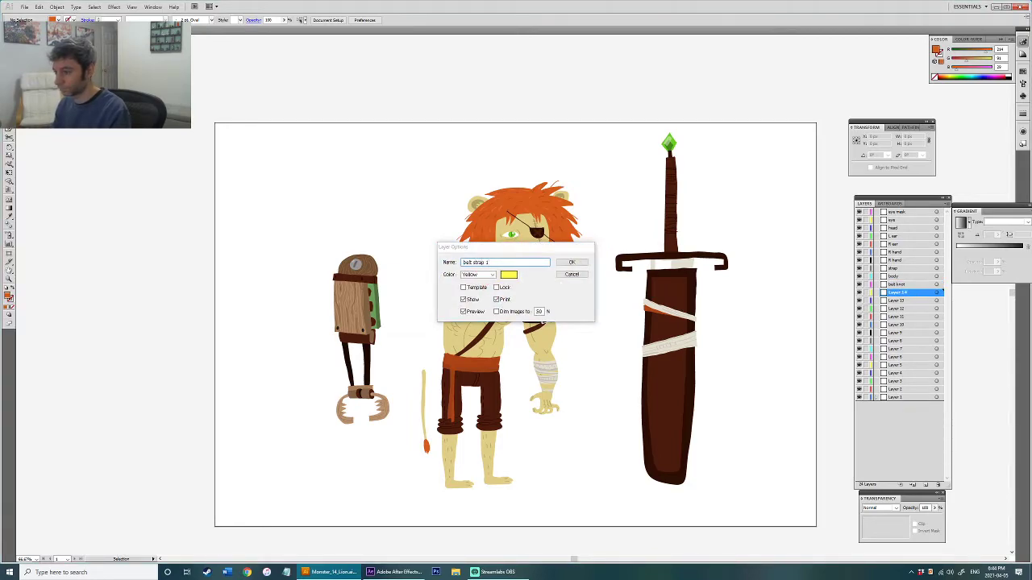
pyautogui.press('Return')
pyautogui.click(916, 301)
pyautogui.doubleClick(916, 301)
pyautogui.write('belt strap 2')
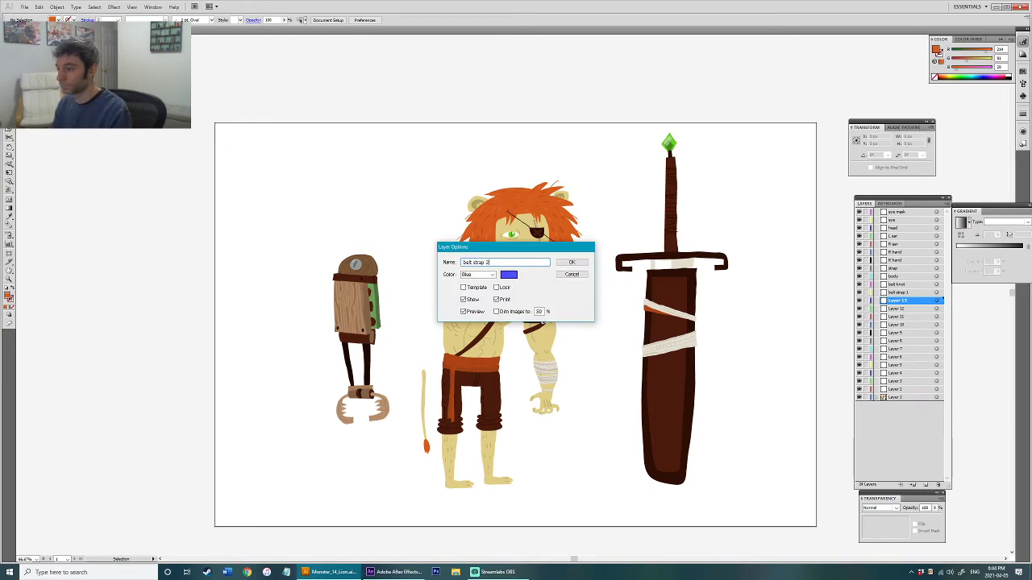
pyautogui.press('Return')
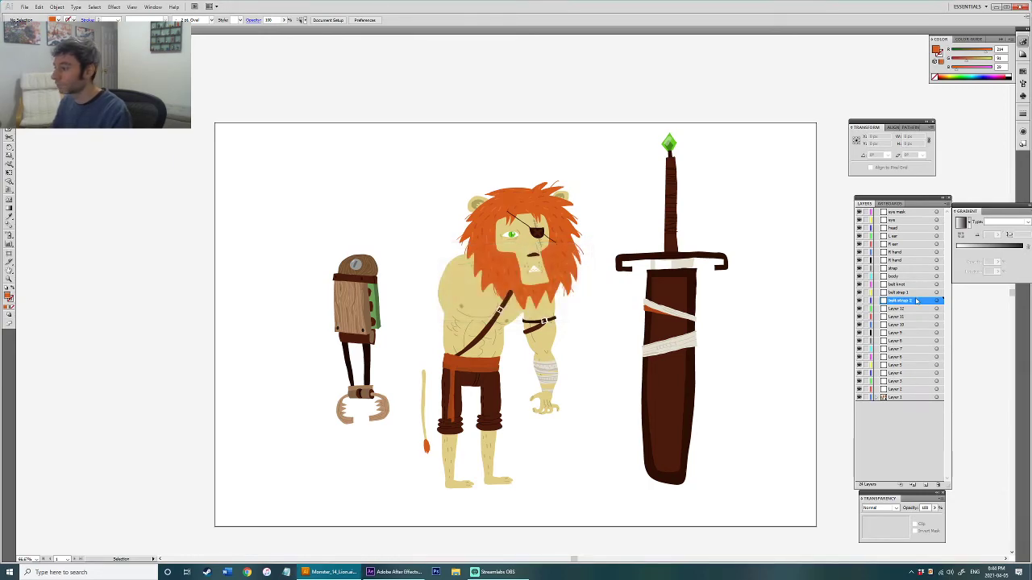
# Step: Rename the two layers below the belt strap layers, in order, as "pelvis" and "L leg"
pyautogui.write('pelvis')
pyautogui.press('Return')
pyautogui.doubleClick(914, 319)
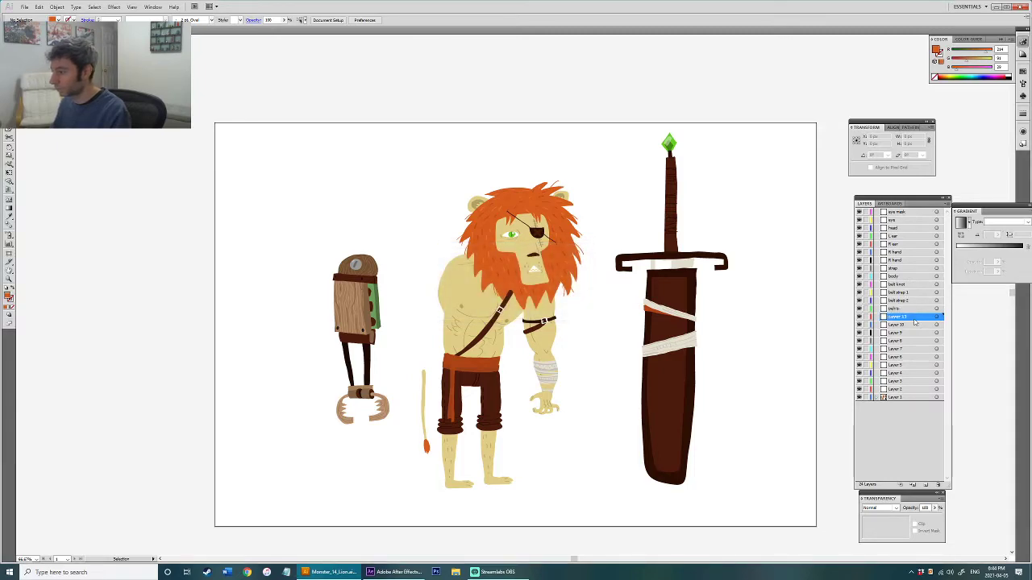
pyautogui.write('L leg')
pyautogui.press('Return')
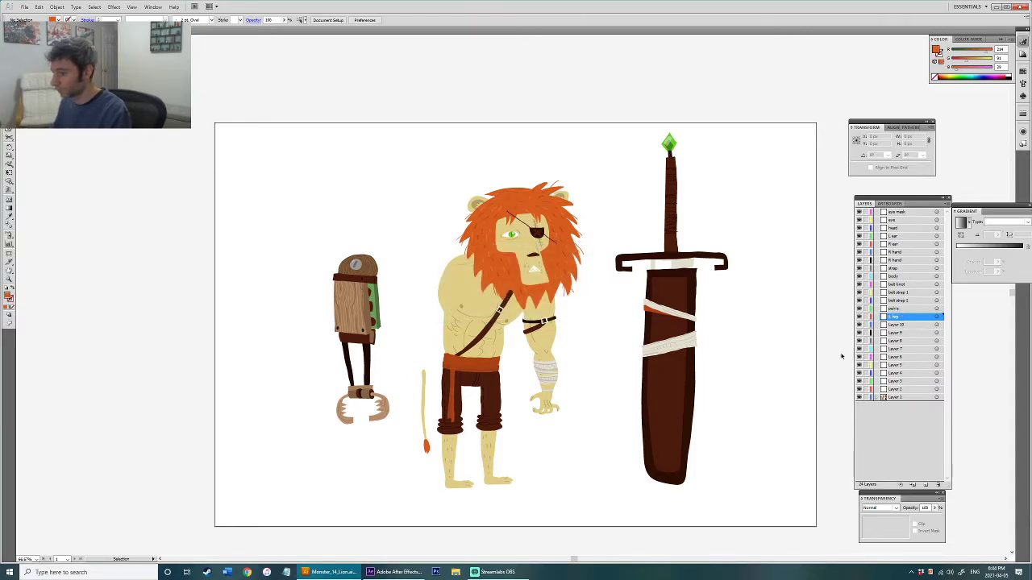
# Step: Select the hanging belt strip on the lion's trousers and rename the "L leg" layer as "L leg upper"
pyautogui.click(450, 444)
pyautogui.click(451, 399)
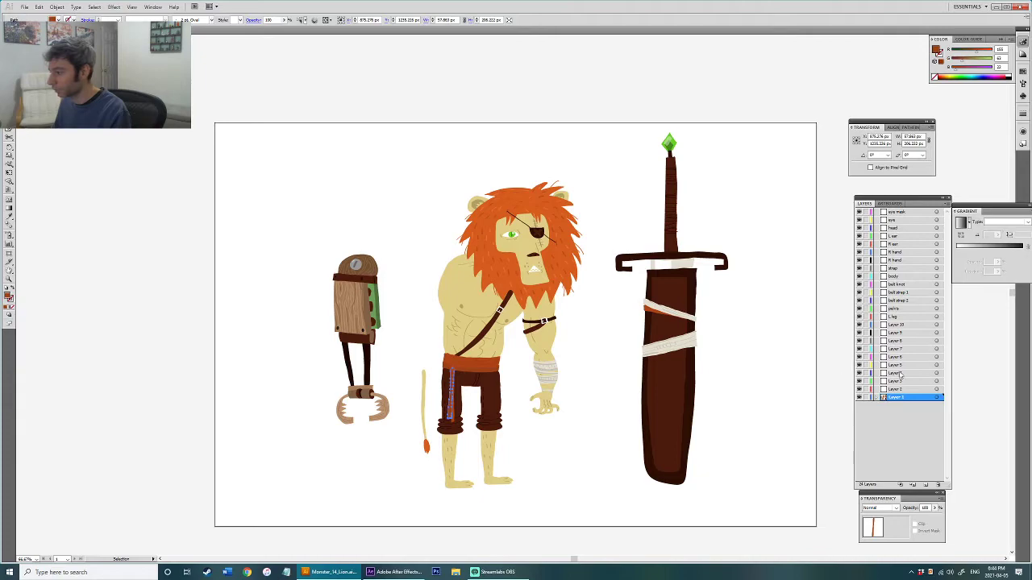
pyautogui.doubleClick(900, 317)
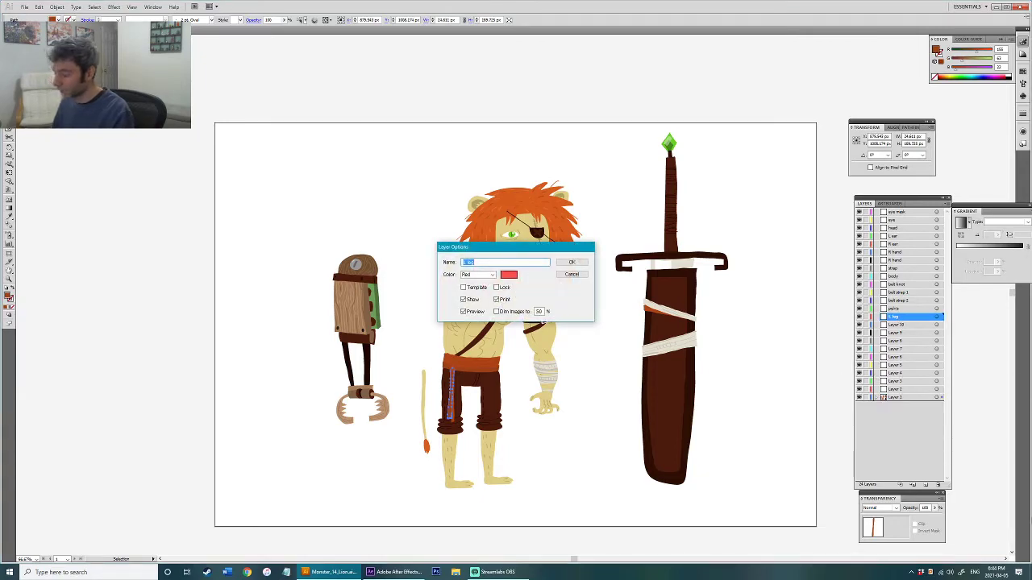
pyautogui.write('upper')
pyautogui.press('Return')
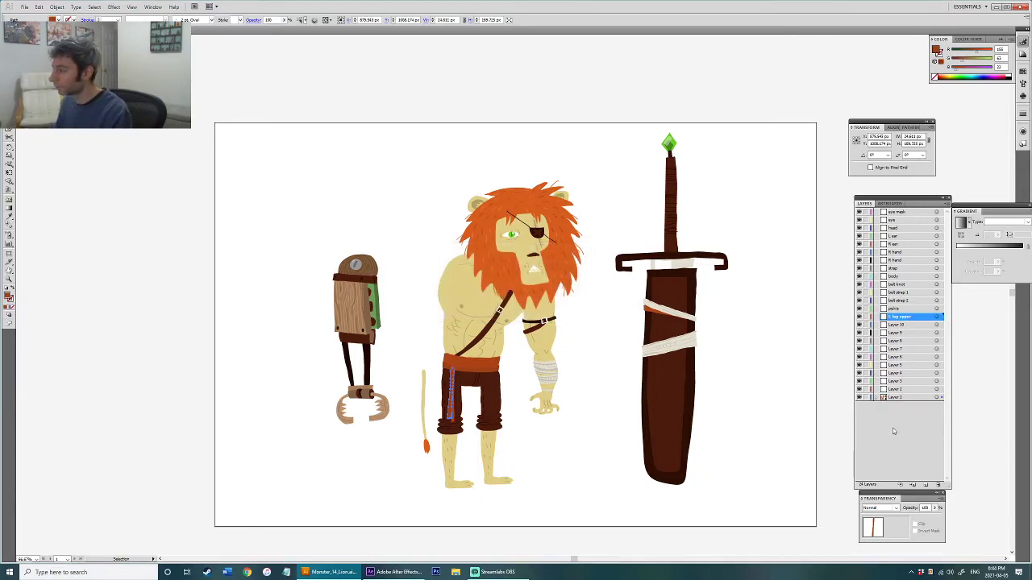
# Step: Rename the two layers below the upper left leg layer as "L leg lower" and "L foot"
pyautogui.doubleClick(899, 324)
pyautogui.write('L leg lower')
pyautogui.press('Return')
pyautogui.doubleClick(914, 334)
pyautogui.write('L foot')
pyautogui.press('Return')
# Step: Rename the two layers below the left foot layer as "R leg upper" and "R leg lower"
pyautogui.doubleClick(899, 343)
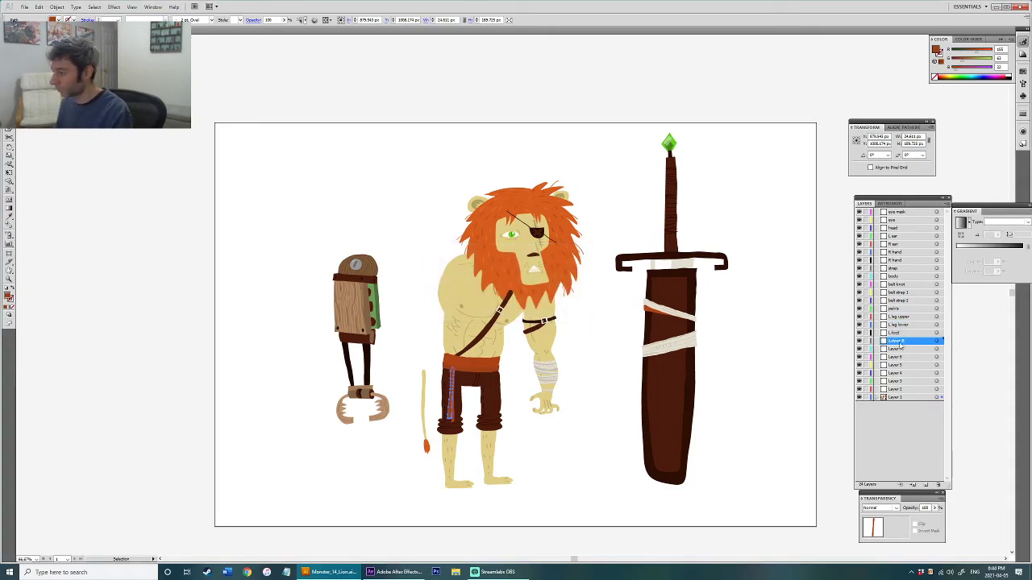
pyautogui.write('R leg upper')
pyautogui.press('Return')
pyautogui.doubleClick(902, 350)
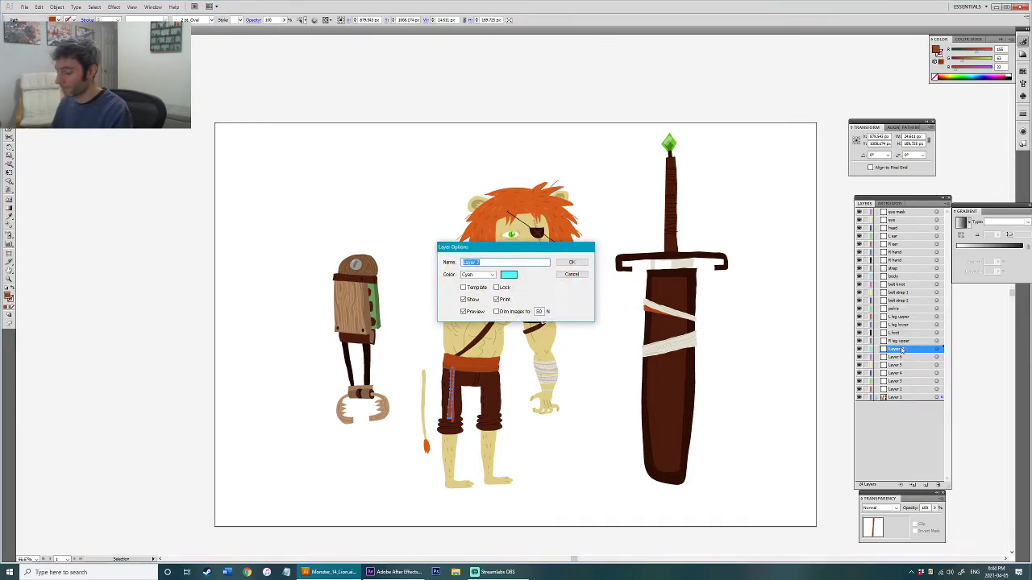
pyautogui.press('Return')
# Step: Open the options of the layer directly below the "R leg lower" layer
pyautogui.doubleClick(901, 357)
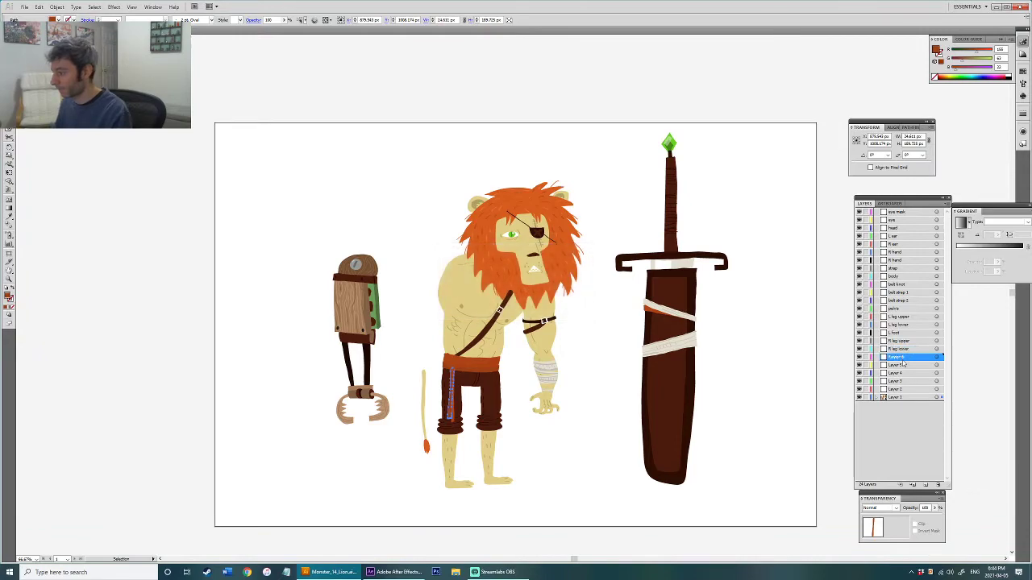
# Step: Rename the layer directly beneath R leg lower as R foot
pyautogui.write('R foot')
pyautogui.press('Return')
pyautogui.press('Return')
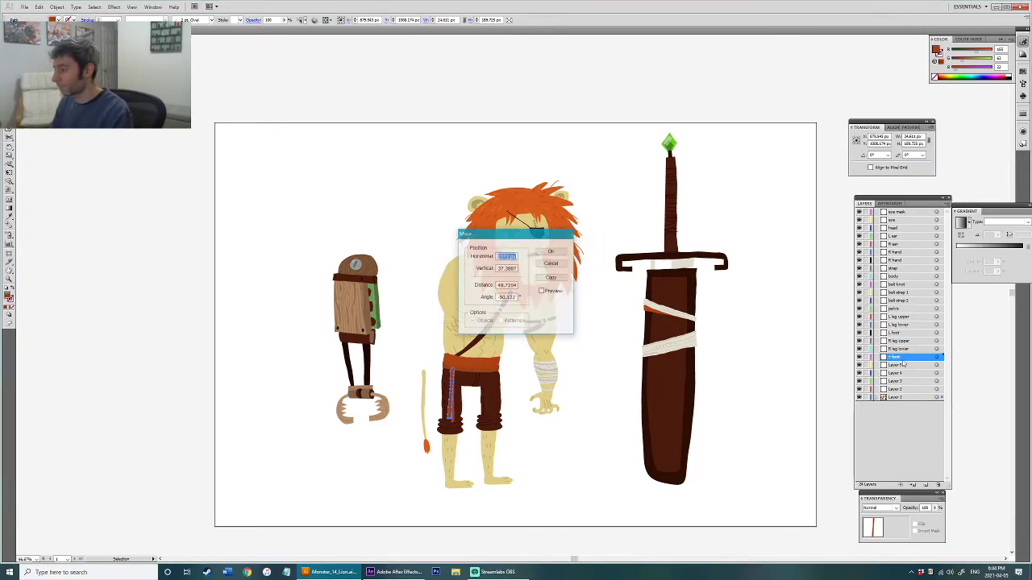
pyautogui.click(553, 266)
pyautogui.doubleClick(893, 359)
pyautogui.write('R foot')
pyautogui.press('Return')
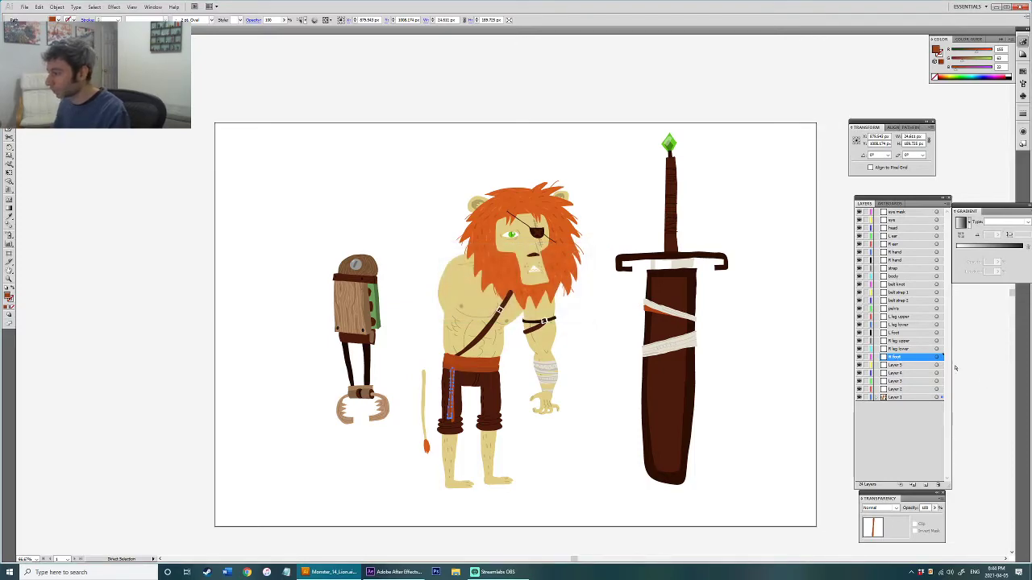
# Step: Move the layer directly above L leg upper down to sit between L foot and R leg upper
pyautogui.keyDown('shift'); pyautogui.click(905, 341); pyautogui.keyUp('shift')
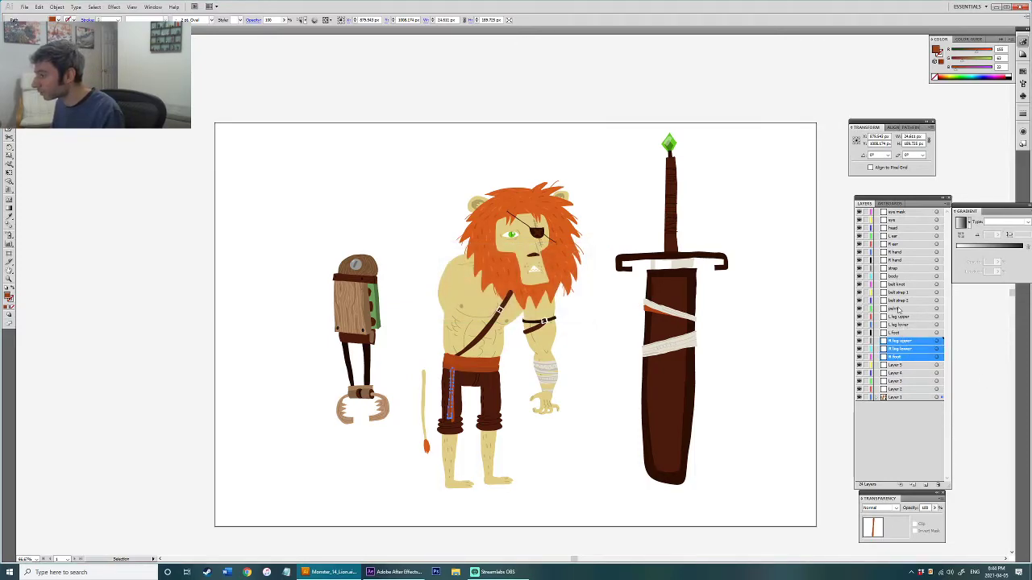
pyautogui.click(897, 309)
pyautogui.moveTo(900, 321); pyautogui.dragTo(901, 334)
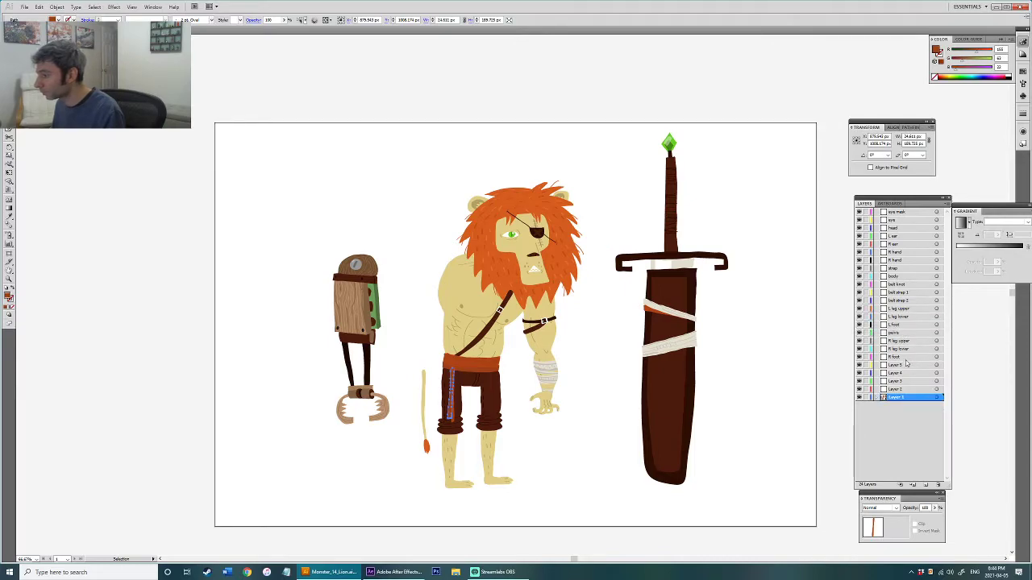
# Step: Rename Layer 5 as Tail and Layer 4 as L arm upper
pyautogui.click(903, 367)
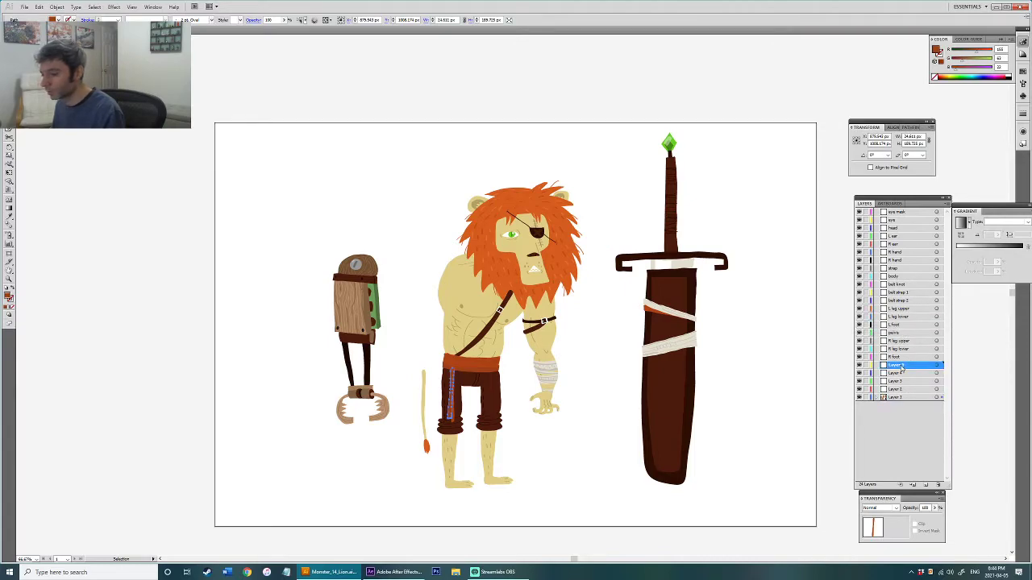
pyautogui.doubleClick(901, 366)
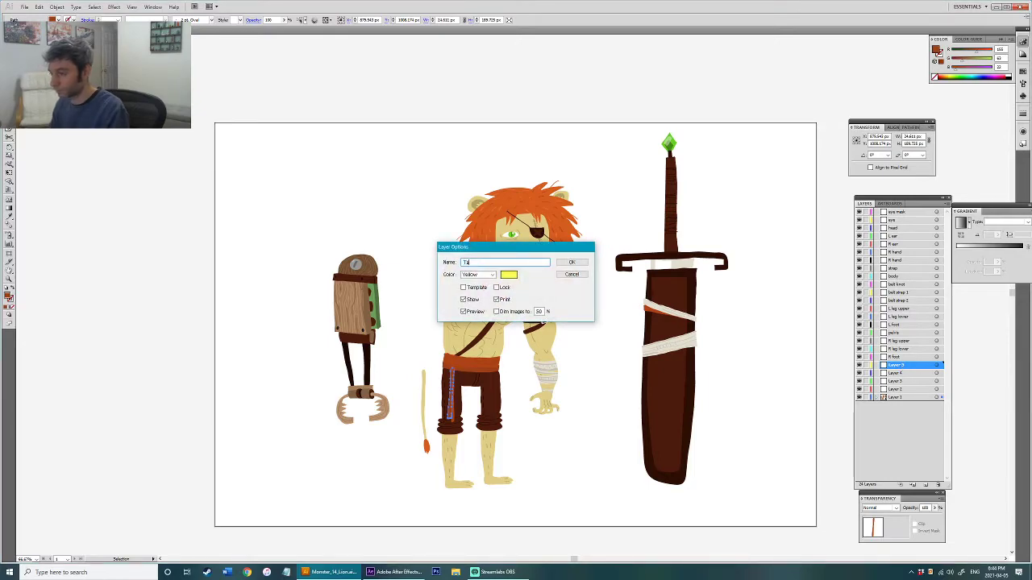
pyautogui.press('Return')
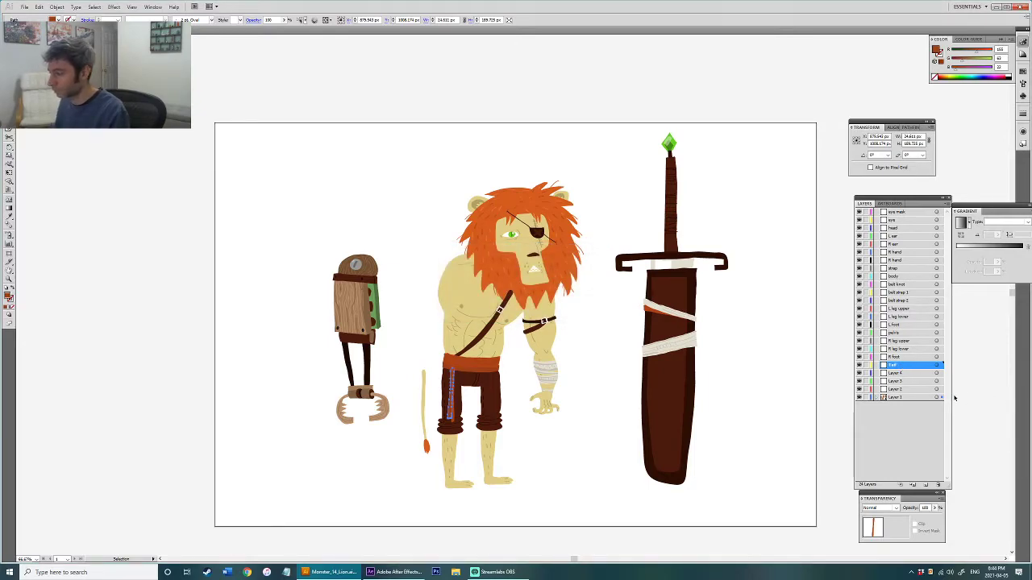
pyautogui.doubleClick(903, 375)
pyautogui.write('L arm upper')
pyautogui.press('Return')
# Step: Rename Layer 3 as L arm lower and Layer 2 as L claw
pyautogui.doubleClick(901, 381)
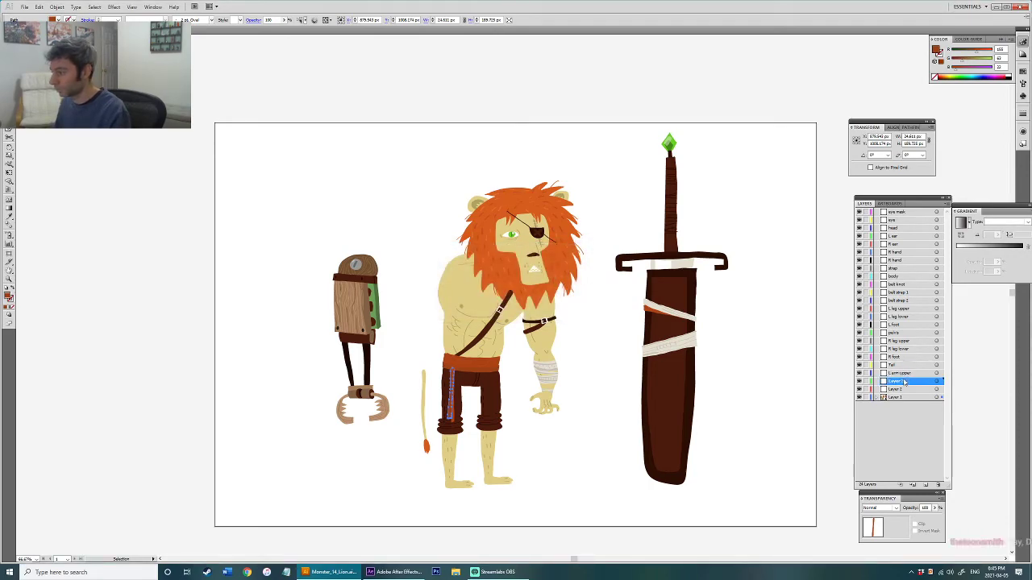
pyautogui.write('L arm lower')
pyautogui.press('Return')
pyautogui.doubleClick(895, 390)
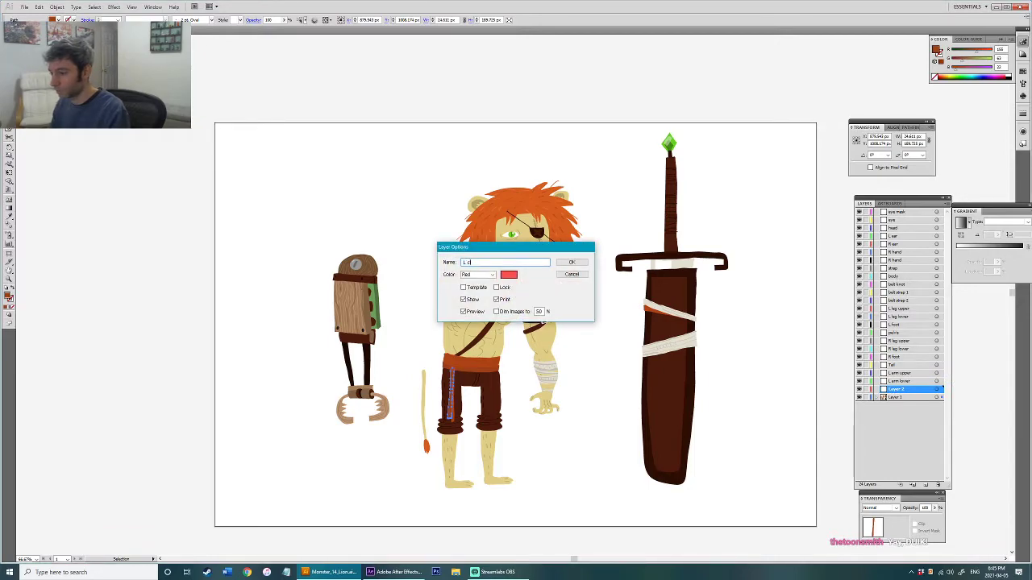
pyautogui.press('Return')
# Step: Add a new layer directly above Layer 1 and name it R claw
pyautogui.click(896, 398)
pyautogui.click(925, 485)
pyautogui.doubleClick(901, 398)
pyautogui.write('R claw')
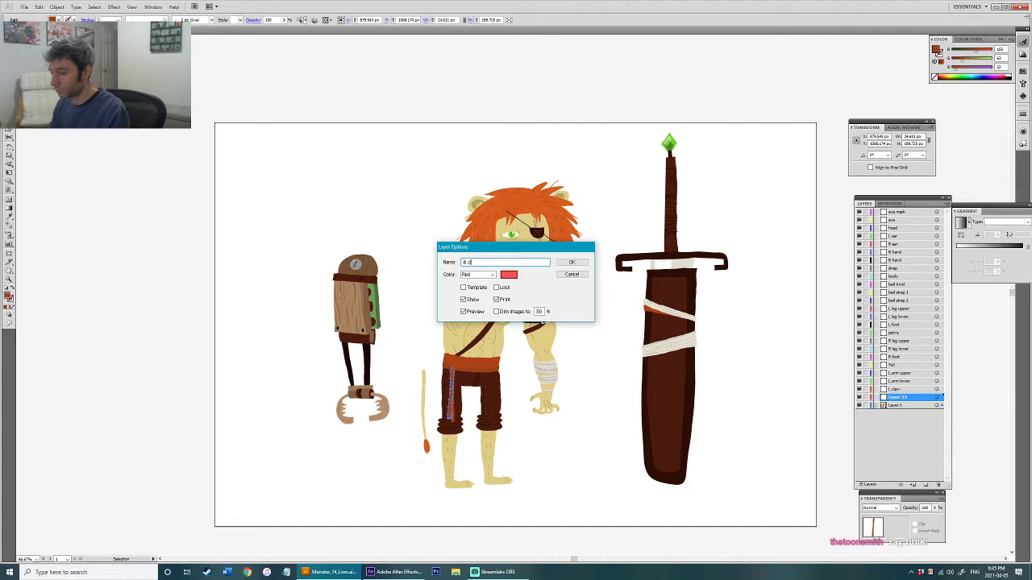
pyautogui.press('Return')
# Step: Add another layer between R claw and Layer 1 and name it sword
pyautogui.click(904, 407)
pyautogui.click(925, 485)
pyautogui.doubleClick(901, 406)
pyautogui.write('sword')
pyautogui.press('Return')
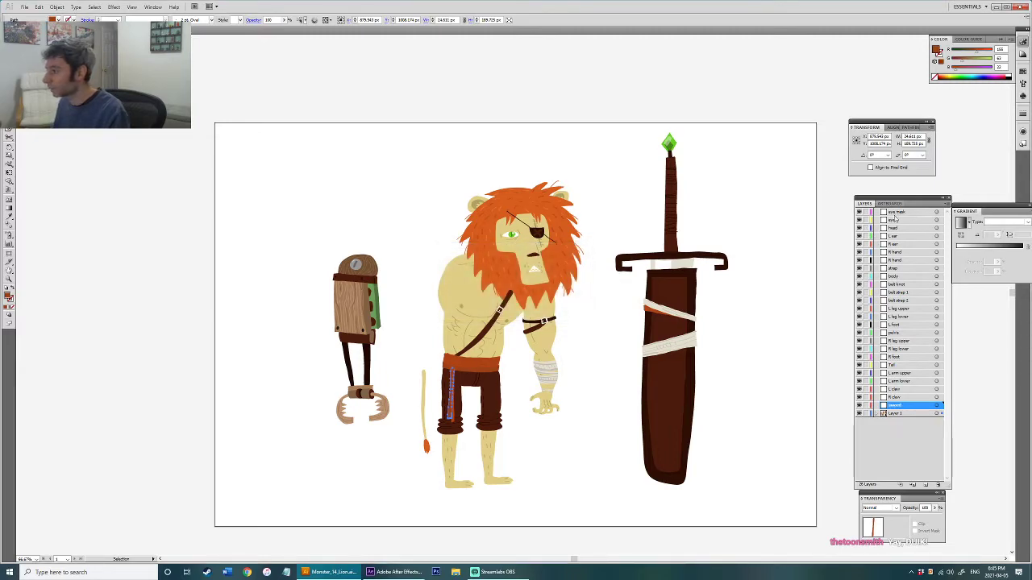
# Step: Rename the layer directly above head as pupil and deselect the artwork
pyautogui.click(895, 220)
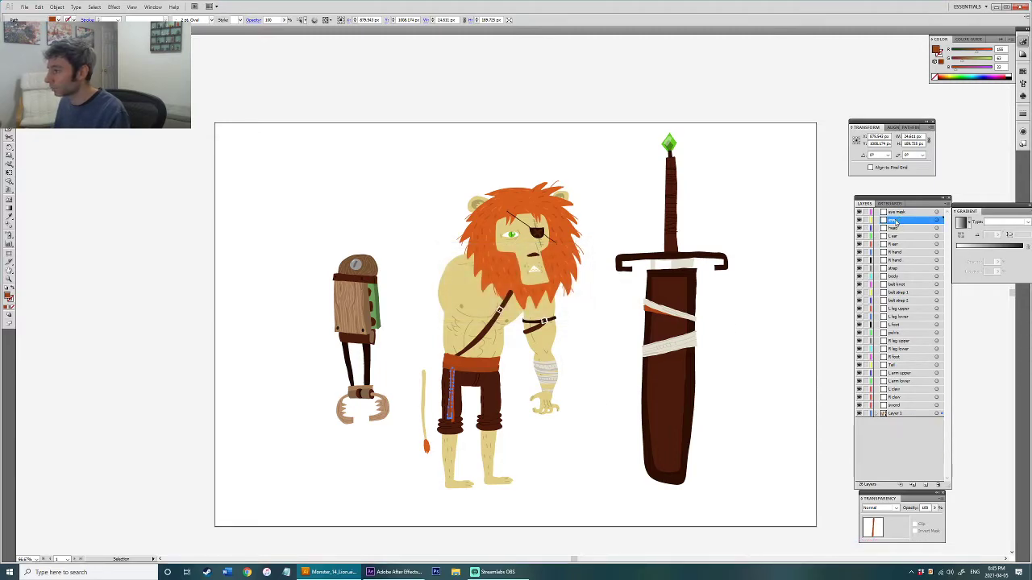
pyautogui.doubleClick(895, 220)
pyautogui.write('pupil')
pyautogui.press('Return')
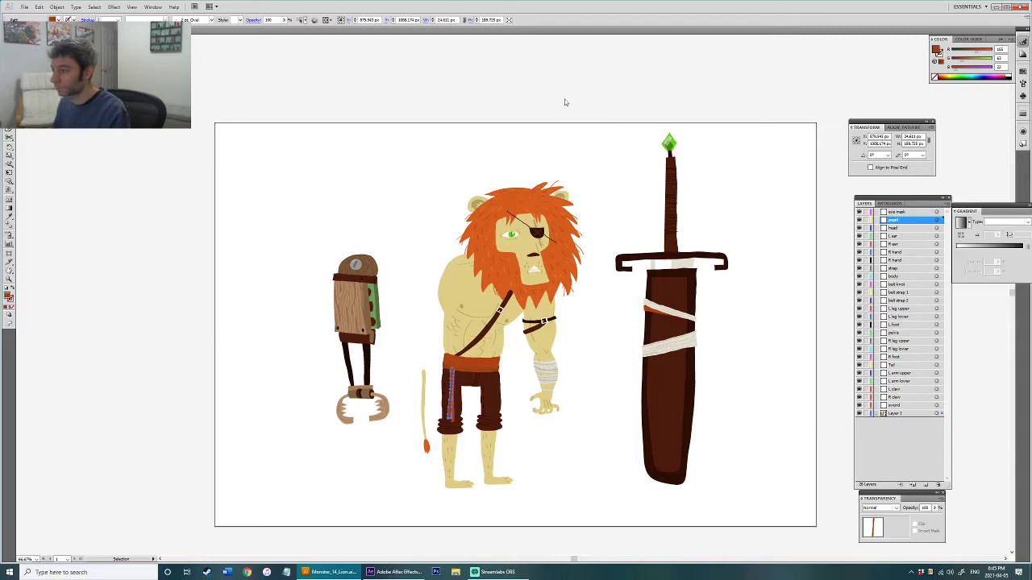
pyautogui.click(614, 134)
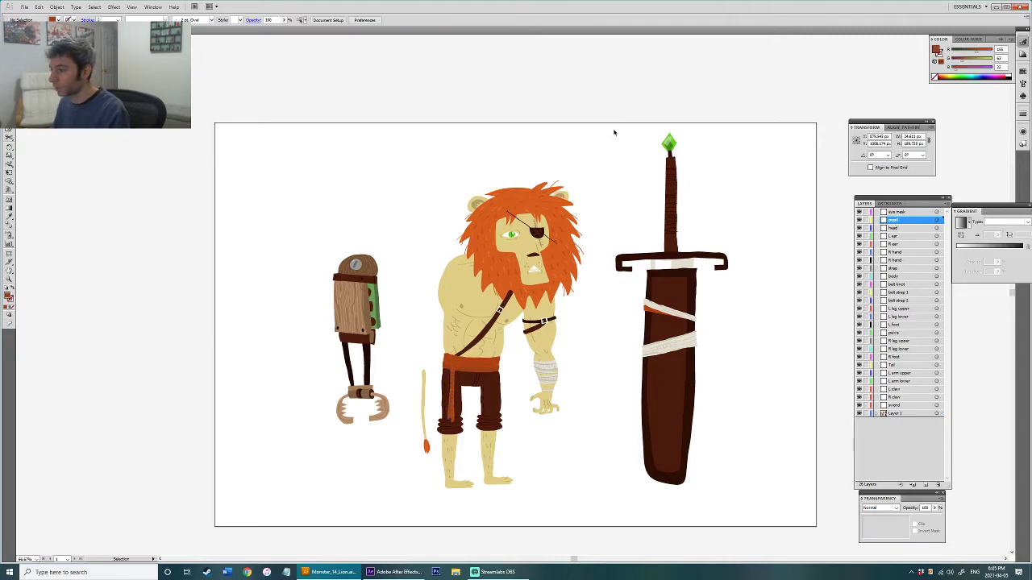
# Step: Move the L arm upper, L arm lower, L claw and R claw layers directly beneath the head layer
pyautogui.click(896, 398)
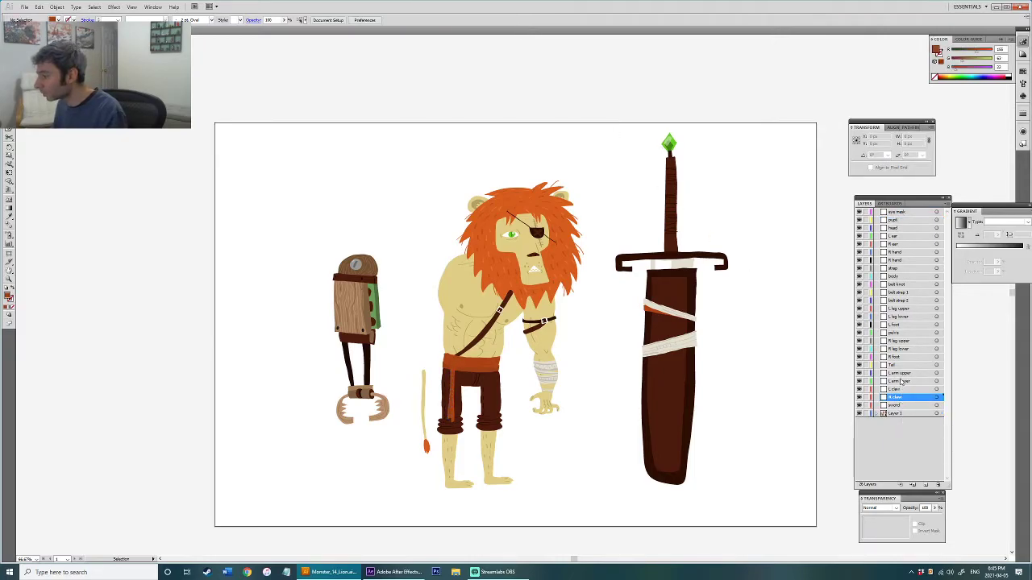
pyautogui.keyDown('shift'); pyautogui.click(901, 374); pyautogui.keyUp('shift')
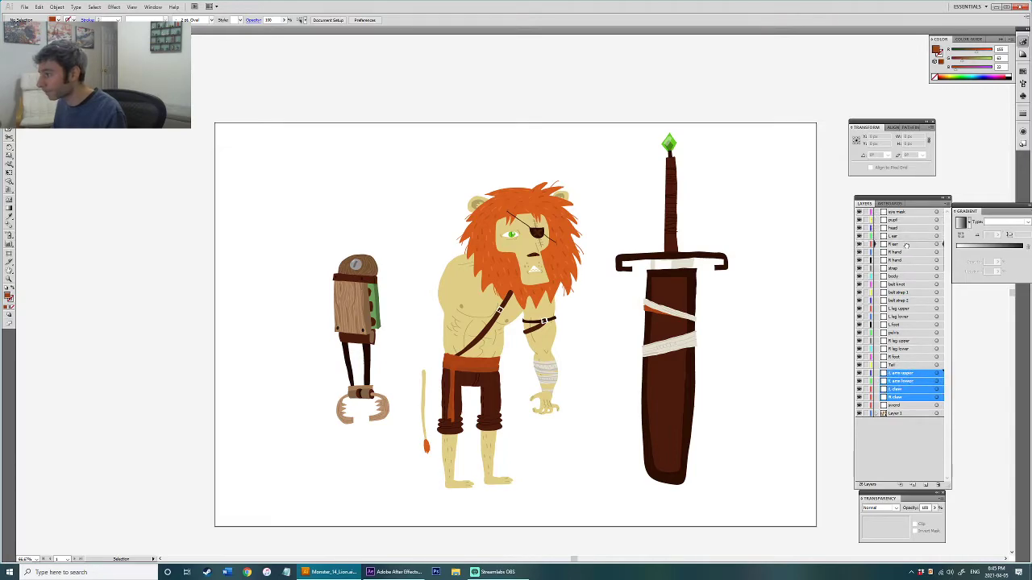
pyautogui.moveTo(904, 262); pyautogui.dragTo(903, 232)
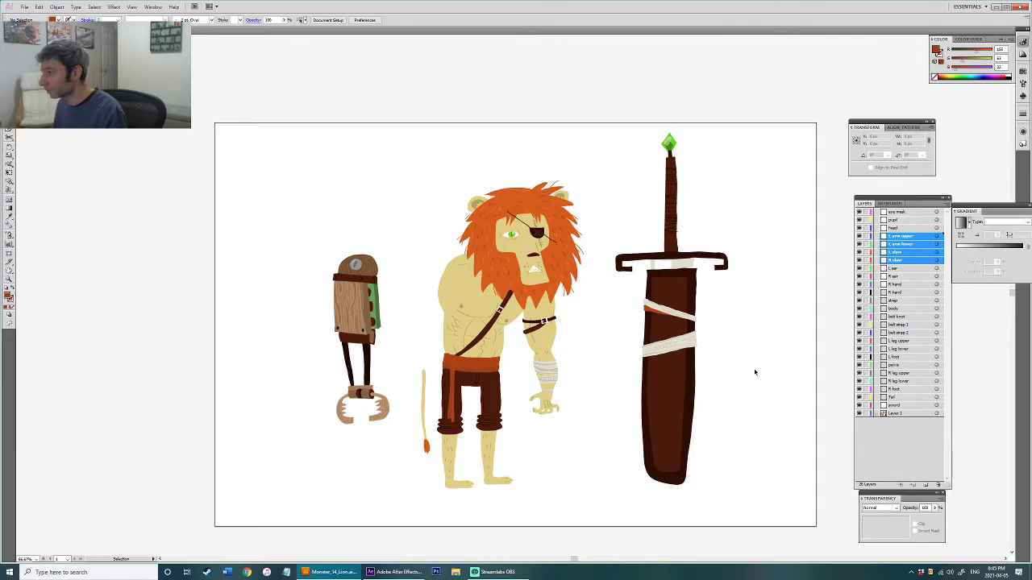
# Step: Move the green pupil onto the pupil layer and the lion's head artwork onto the head layer, keeping both in place
pyautogui.moveTo(767, 355); pyautogui.dragTo(748, 355)
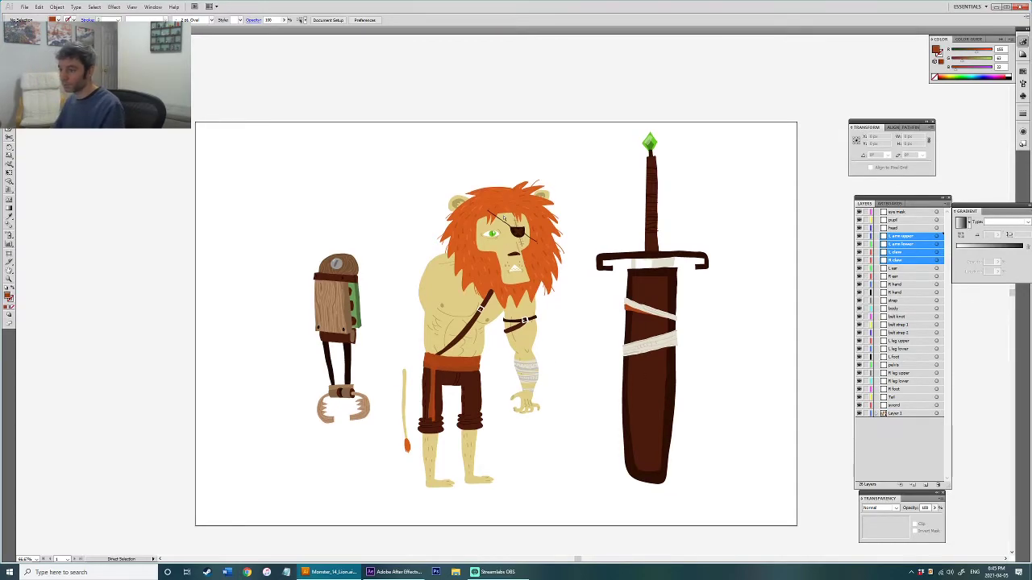
pyautogui.scroll(5, 504, 218)
pyautogui.moveTo(488, 316); pyautogui.dragTo(486, 267)
pyautogui.press('v')
pyautogui.click(436, 272)
pyautogui.hotkey('ctrl', 'x')
pyautogui.click(897, 224)
pyautogui.hotkey('ctrl', 'f')
pyautogui.hotkey('ctrl', 'a')
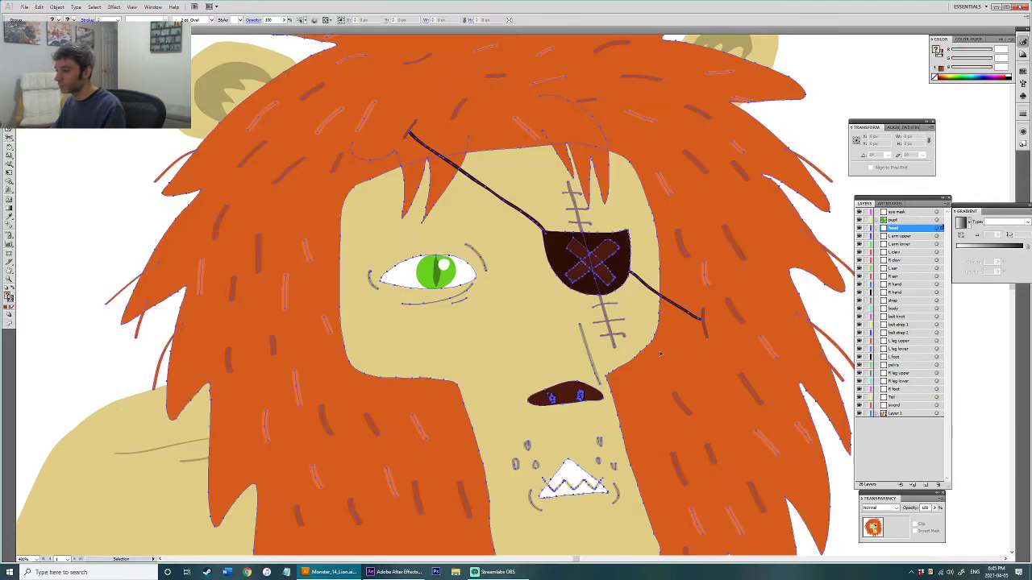
# Step: Move one lion ear onto the L ear layer and the other onto the R ear layer, keeping their positions
pyautogui.scroll(-1, 578, 240)
pyautogui.moveTo(578, 241); pyautogui.dragTo(567, 303)
pyautogui.click(302, 179)
pyautogui.hotkey('ctrl', 'x')
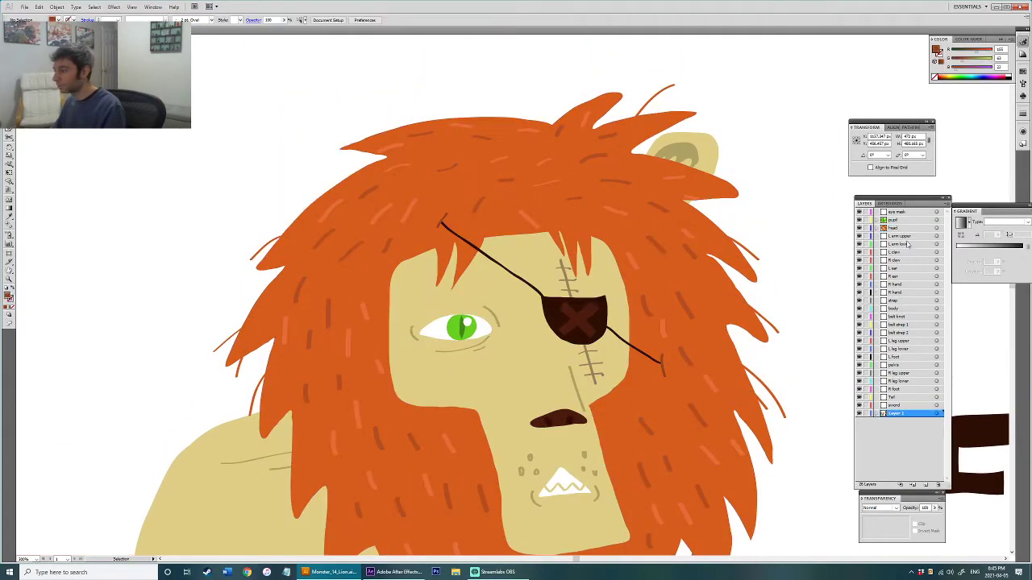
pyautogui.click(897, 269)
pyautogui.hotkey('ctrl', 'f')
pyautogui.click(702, 142)
pyautogui.hotkey('ctrl', 'x')
pyautogui.click(897, 276)
pyautogui.hotkey('ctrl', 'f')
# Step: Move the L ear and R ear layers directly beneath the head layer
pyautogui.keyDown('ctrl'); pyautogui.click(895, 269); pyautogui.keyUp('ctrl')
pyautogui.moveTo(895, 269); pyautogui.dragTo(897, 232)
pyautogui.click(807, 285)
# Step: Move the lion's bandaged arm from Layer 1 onto the L arm upper layer, keeping its position
pyautogui.moveTo(793, 288); pyautogui.dragTo(769, 196)
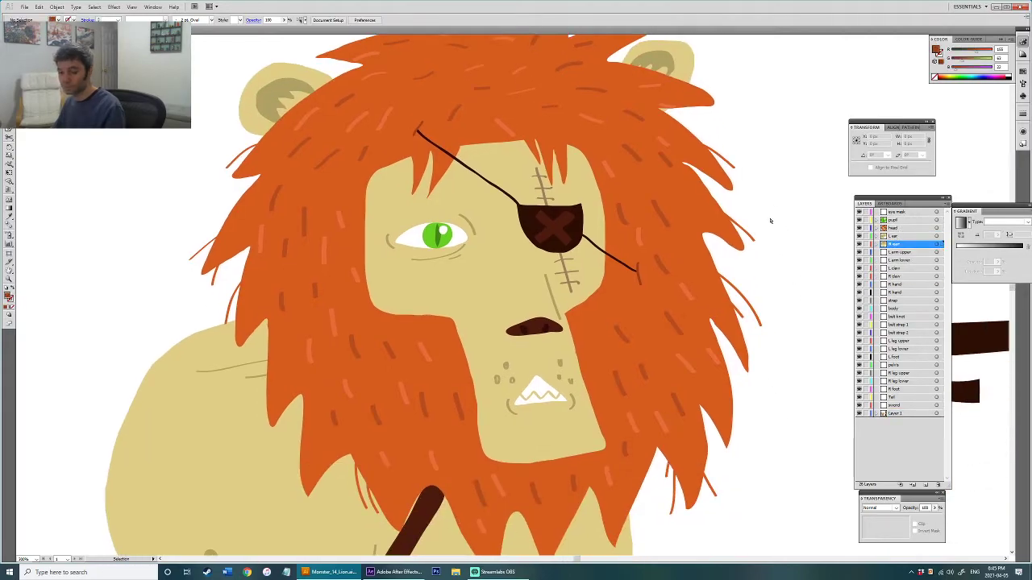
pyautogui.press('v')
pyautogui.scroll(-1, 769, 223)
pyautogui.moveTo(763, 258); pyautogui.dragTo(733, 286)
pyautogui.click(720, 307)
pyautogui.scroll(-3, 726, 308)
pyautogui.scroll(-2, 726, 308)
pyautogui.click(613, 419)
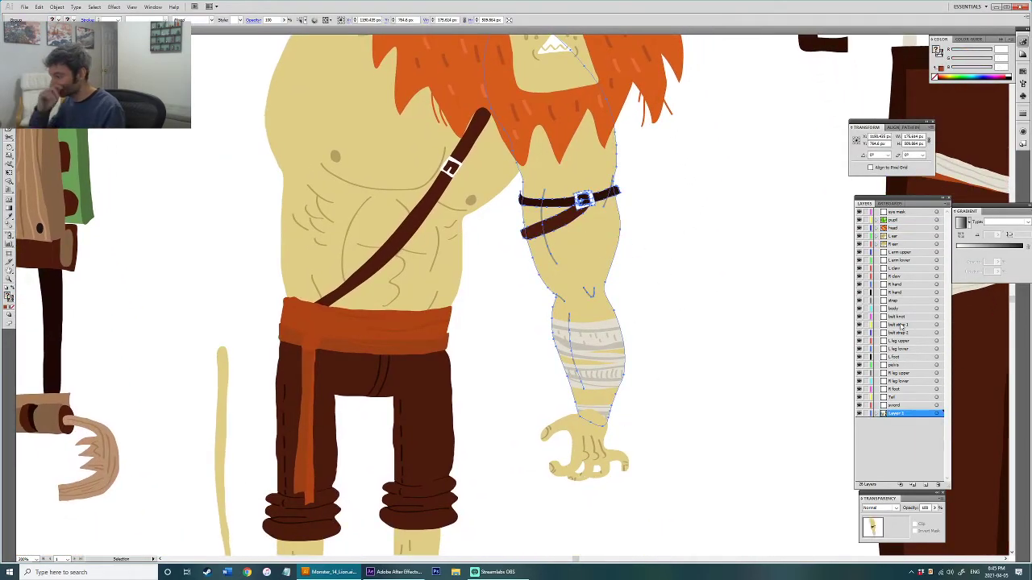
pyautogui.hotkey('ctrl', 'x')
pyautogui.click(911, 253)
pyautogui.hotkey('ctrl', 'f')
# Step: Move the lion's hand from Layer 1 onto the L arm lower layer, keeping its position
pyautogui.click(576, 449)
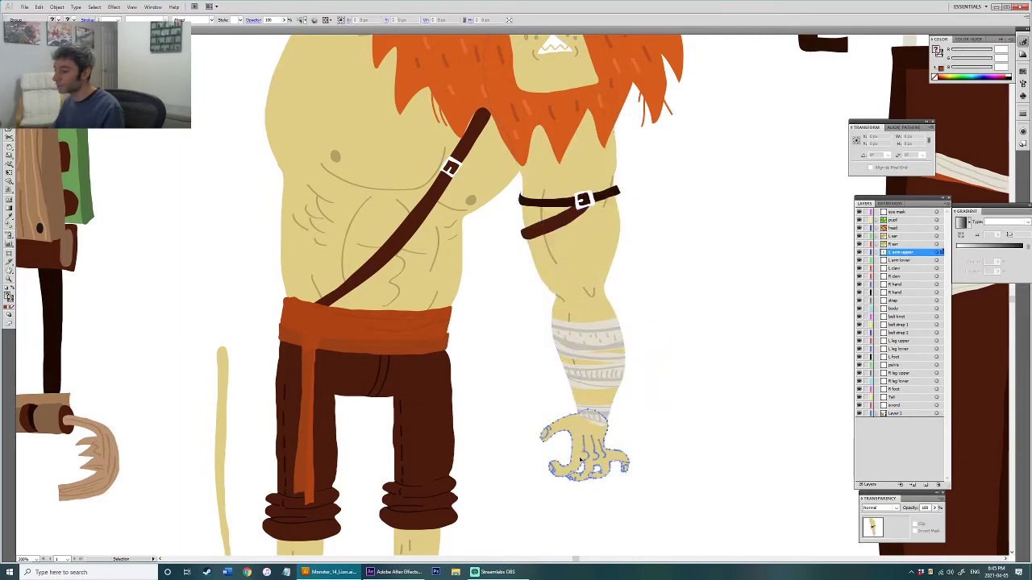
pyautogui.hotkey('ctrl', 'x')
pyautogui.click(895, 260)
pyautogui.hotkey('ctrl', 'f')
pyautogui.scroll(-1, 717, 357)
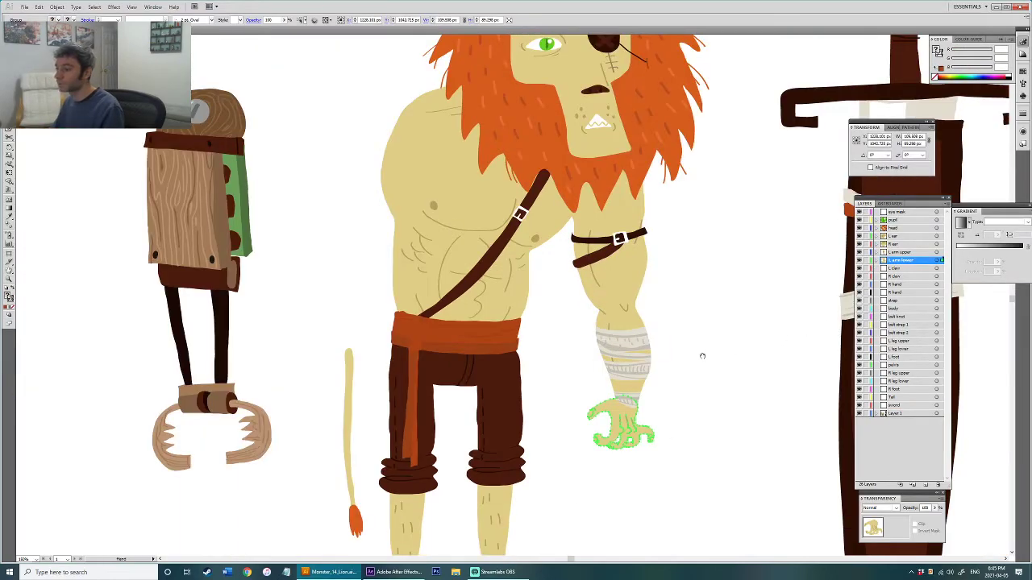
# Step: Move the bandaged arm onto the upper of the two R hand layers and rename that layer R arm
pyautogui.moveTo(702, 357); pyautogui.dragTo(715, 368)
pyautogui.click(654, 369)
pyautogui.hotkey('ctrl', 'x')
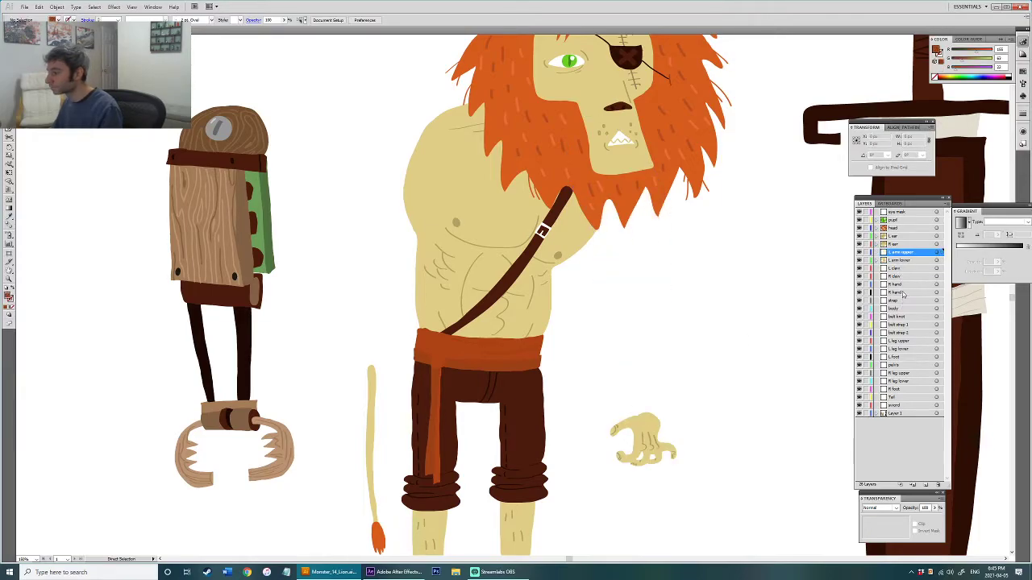
pyautogui.click(896, 285)
pyautogui.hotkey('ctrl', 'f')
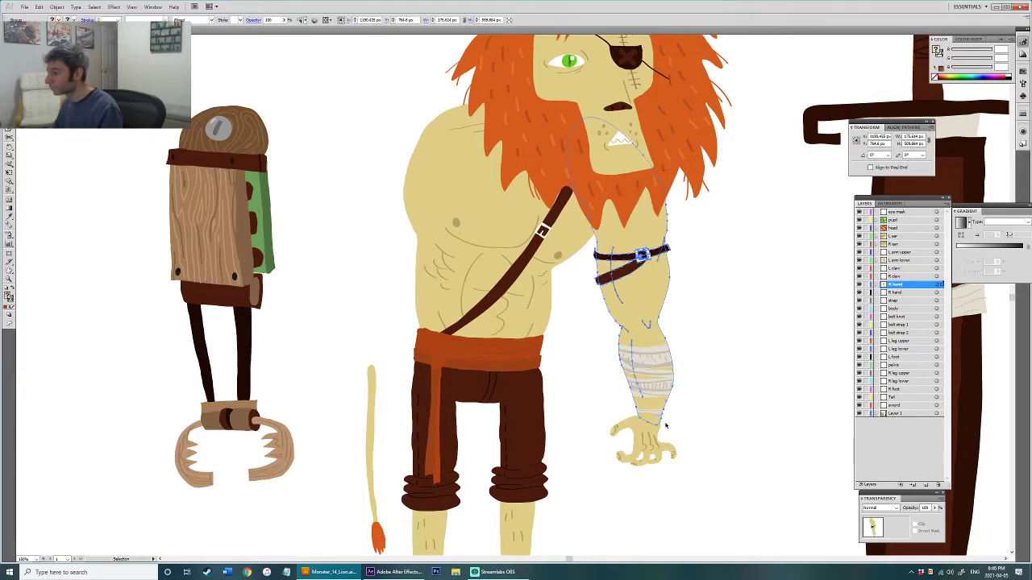
pyautogui.doubleClick(896, 285)
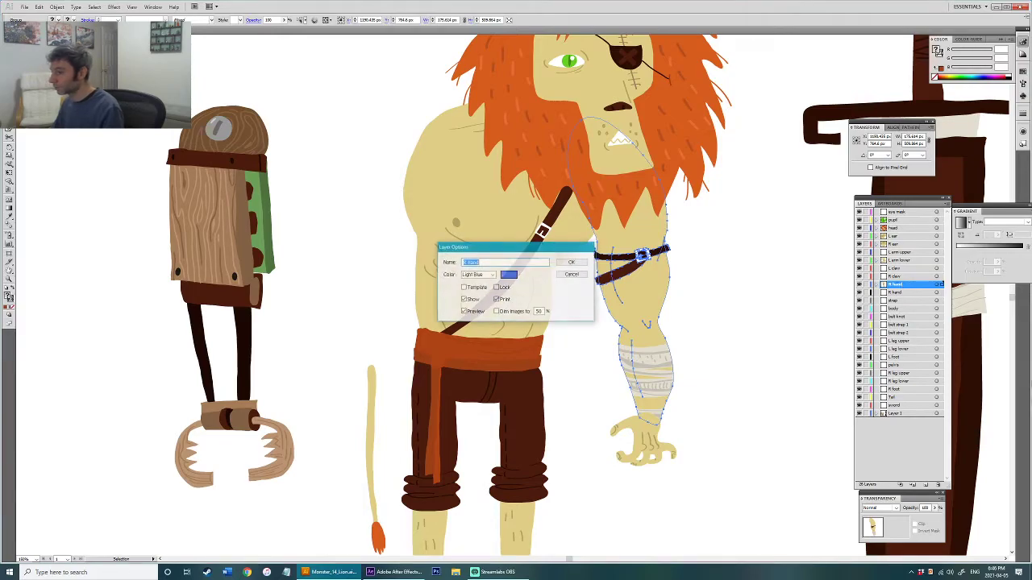
pyautogui.write('R arm')
pyautogui.press('Return')
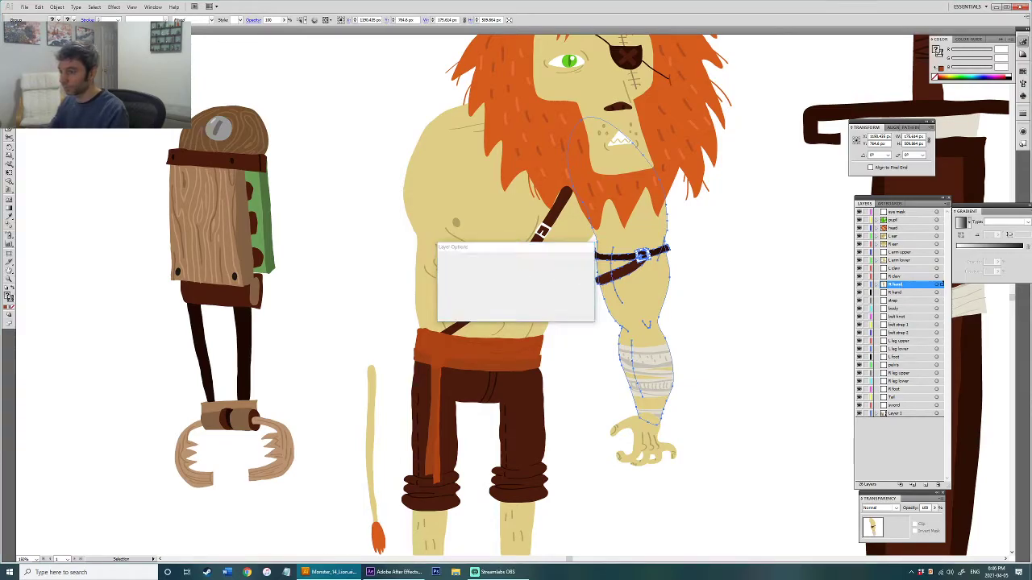
# Step: Move the lion's hand from L arm lower onto the R hand layer, keeping its position
pyautogui.click(650, 442)
pyautogui.hotkey('ctrl', 'x')
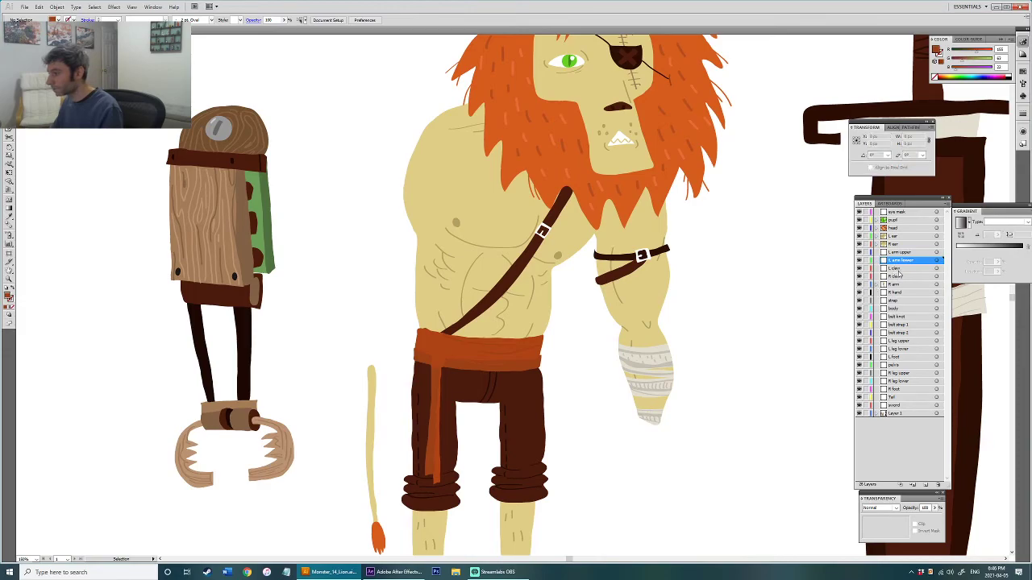
pyautogui.click(902, 293)
pyautogui.hotkey('ctrl', 'f')
pyautogui.hotkey('ctrl', '-')
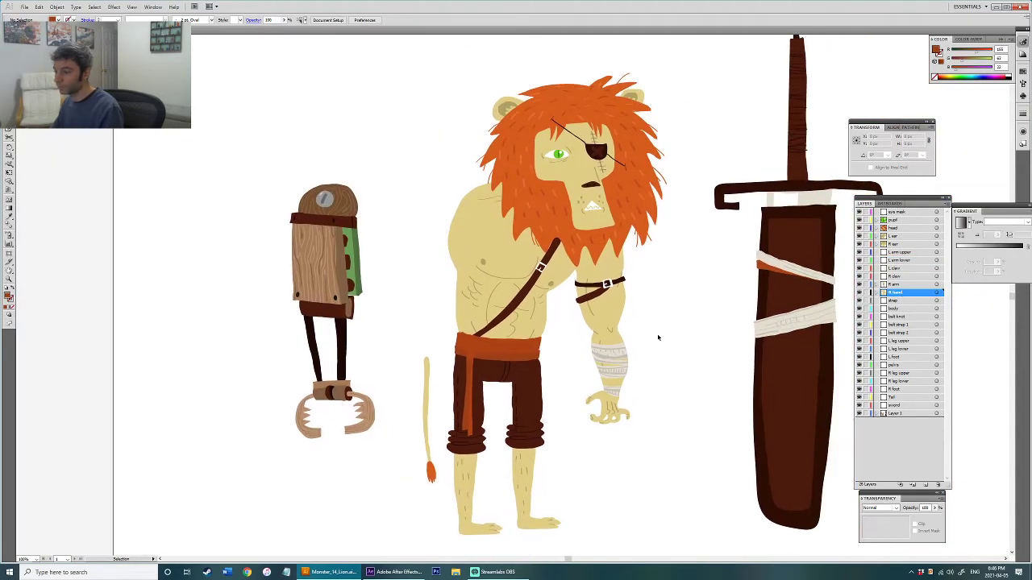
# Step: Move the chest strap onto the strap layer and the torso onto the body layer, keeping both in place
pyautogui.click(506, 300)
pyautogui.hotkey('ctrl', 'x')
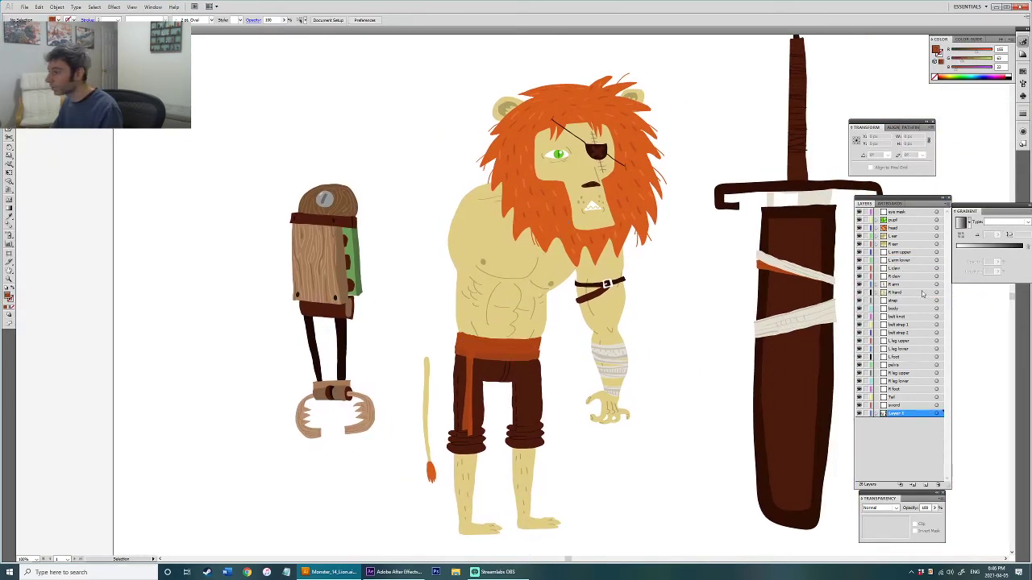
pyautogui.click(907, 302)
pyautogui.hotkey('ctrl', 'f')
pyautogui.hotkey('ctrl', 'z')
pyautogui.click(895, 309)
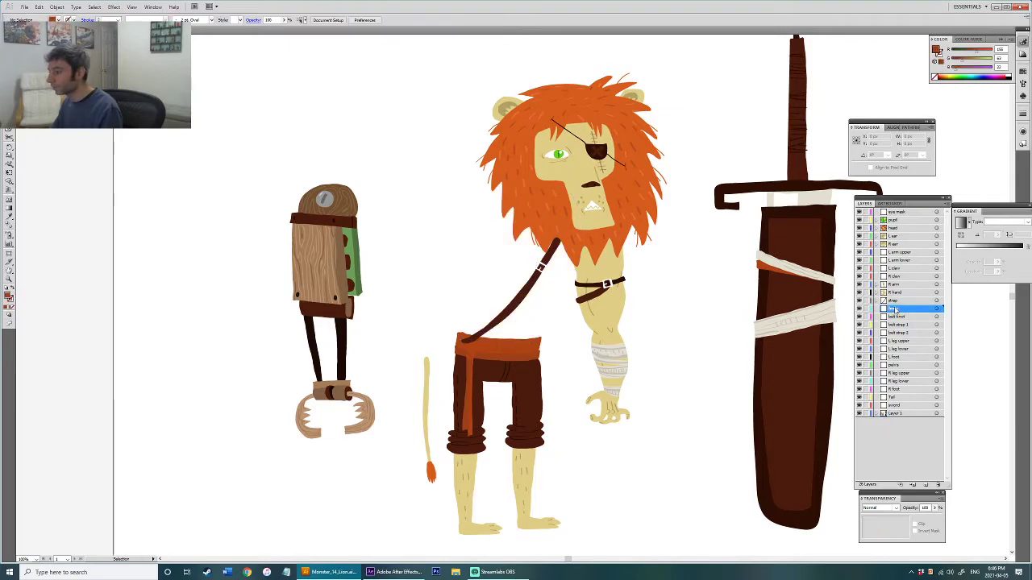
pyautogui.hotkey('ctrl', 'f')
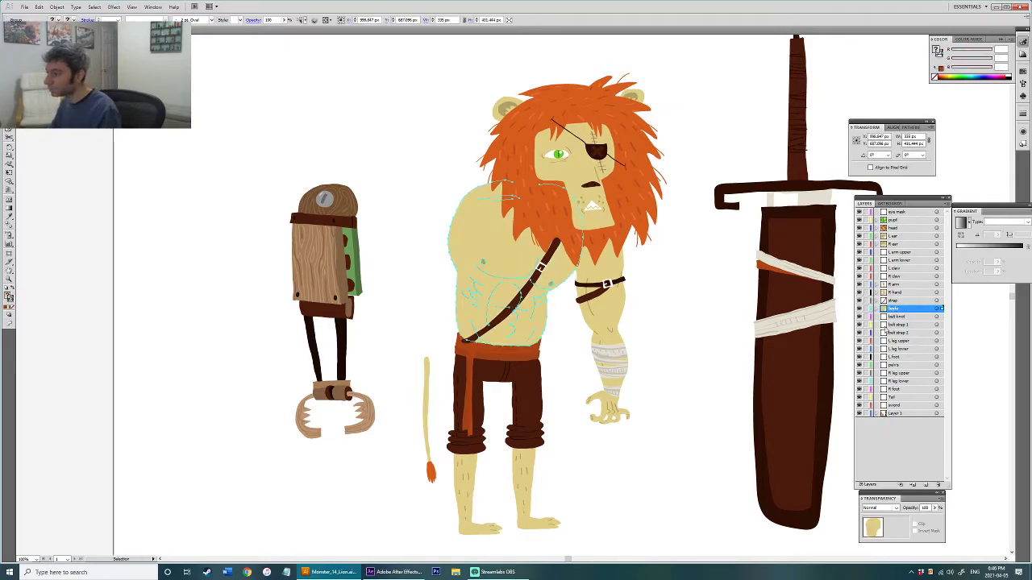
# Step: Move the round knot on the orange belt onto the belt knot layer, keeping its position
pyautogui.scroll(3, 472, 342)
pyautogui.moveTo(463, 357); pyautogui.dragTo(448, 363)
pyautogui.click(457, 378)
pyautogui.press('a')
pyautogui.click(458, 380)
pyautogui.hotkey('ctrl', 'x')
pyautogui.click(913, 316)
pyautogui.hotkey('ctrl', 'f')
# Step: Move the front and rear hanging ends of the orange belt onto belt strap 1 and belt strap 2, keeping their positions
pyautogui.scroll(-4, 472, 433)
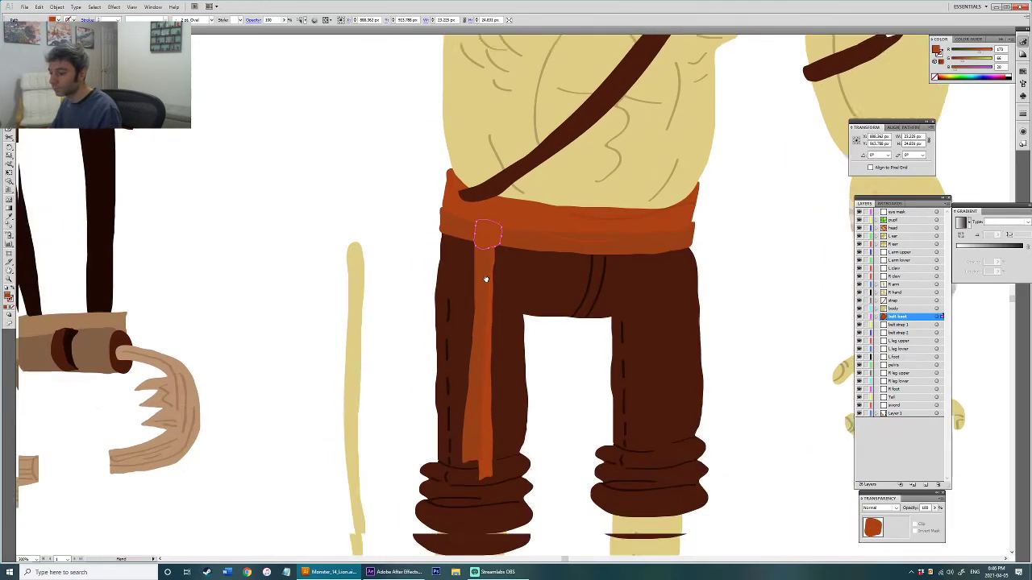
pyautogui.click(495, 385)
pyautogui.hotkey('ctrl', 'x')
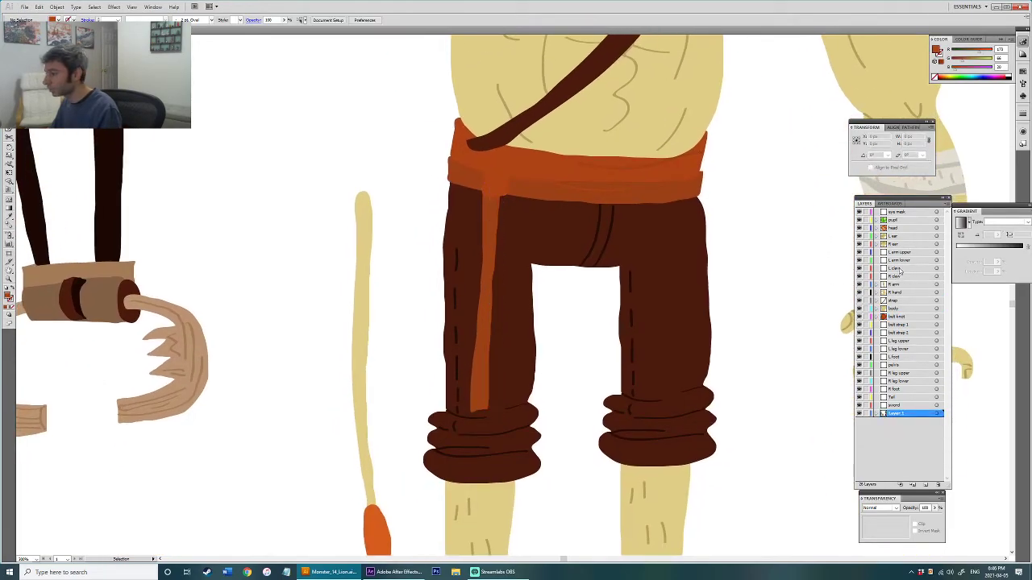
pyautogui.click(903, 325)
pyautogui.hotkey('ctrl', 'f')
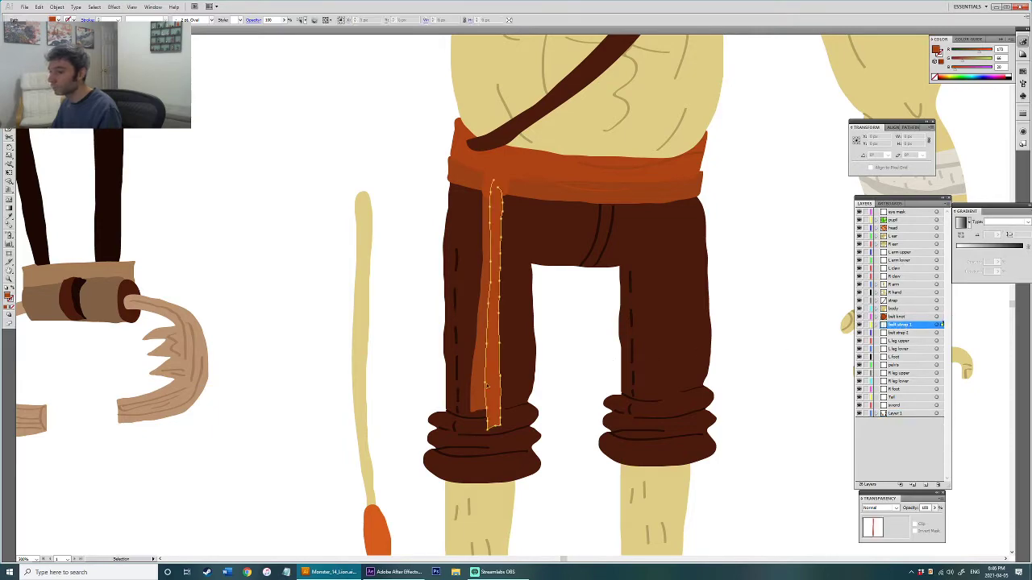
pyautogui.click(478, 388)
pyautogui.hotkey('ctrl', 'x')
pyautogui.click(905, 328)
pyautogui.click(904, 332)
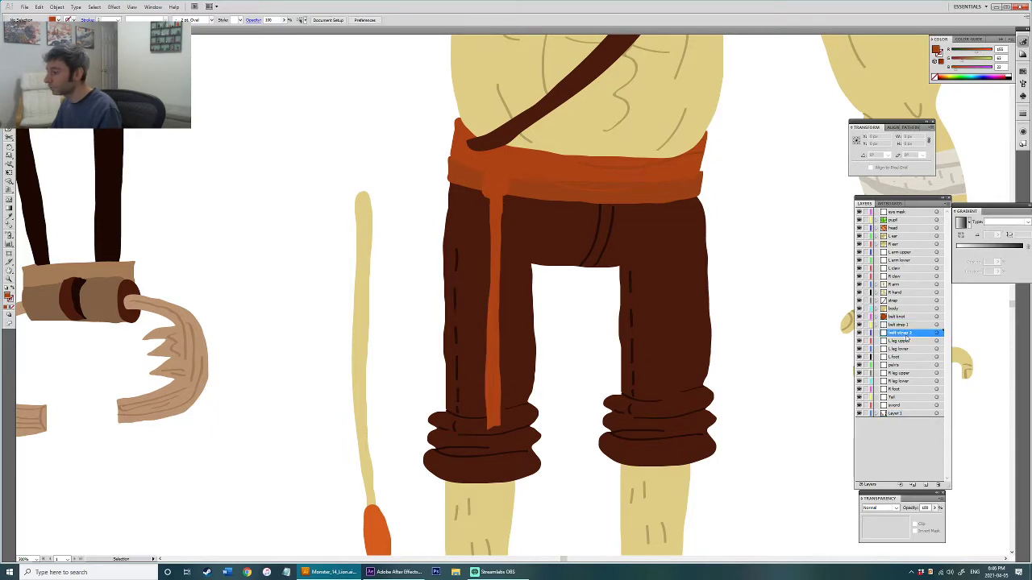
pyautogui.hotkey('ctrl', 'f')
# Step: Move the trouser leg behind the hanging belt ends onto the L leg upper layer, keeping its position
pyautogui.click(517, 310)
pyautogui.moveTo(576, 244); pyautogui.dragTo(529, 272)
pyautogui.hotkey('ctrl', 'x')
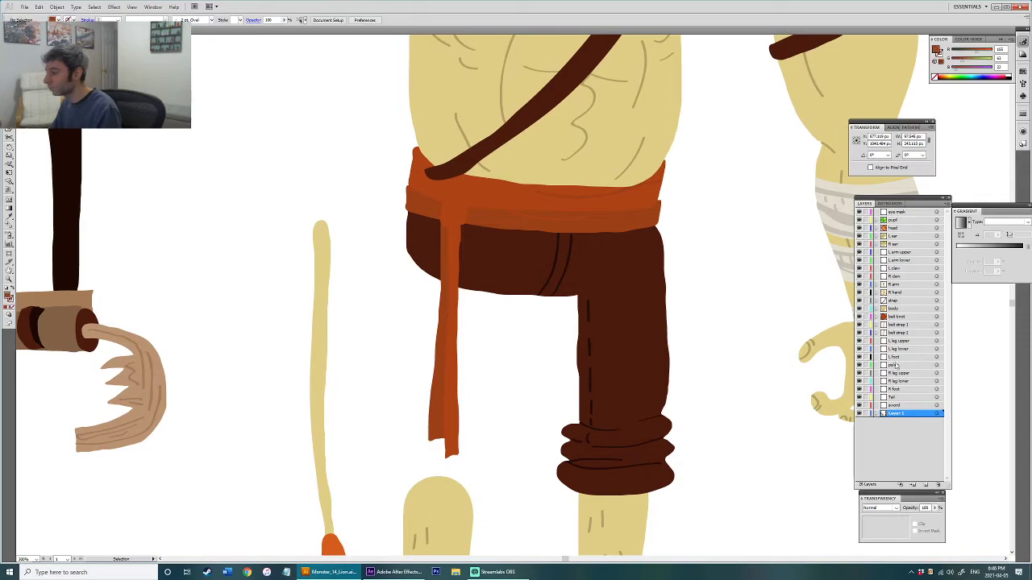
pyautogui.click(897, 342)
pyautogui.moveTo(522, 436); pyautogui.dragTo(529, 334)
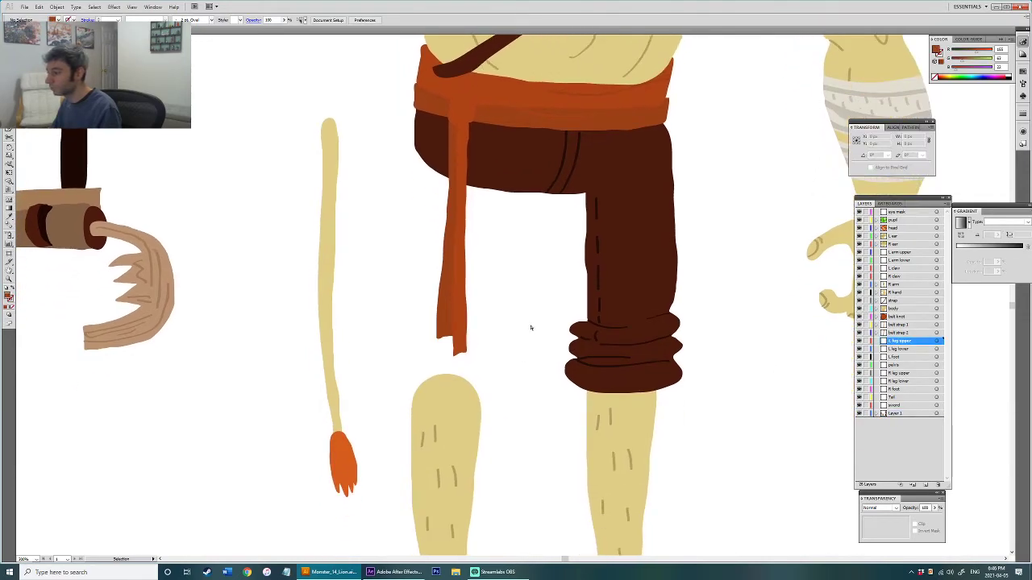
pyautogui.hotkey('ctrl', 'f')
# Step: Move the same leg's bare shin onto L leg lower and its foot onto L foot, keeping both in place
pyautogui.moveTo(568, 433); pyautogui.dragTo(577, 288)
pyautogui.click(468, 324)
pyautogui.hotkey('ctrl', 'x')
pyautogui.click(904, 350)
pyautogui.hotkey('ctrl', 'f')
pyautogui.click(459, 503)
pyautogui.hotkey('ctrl', 'x')
pyautogui.click(896, 358)
pyautogui.hotkey('ctrl', 'f')
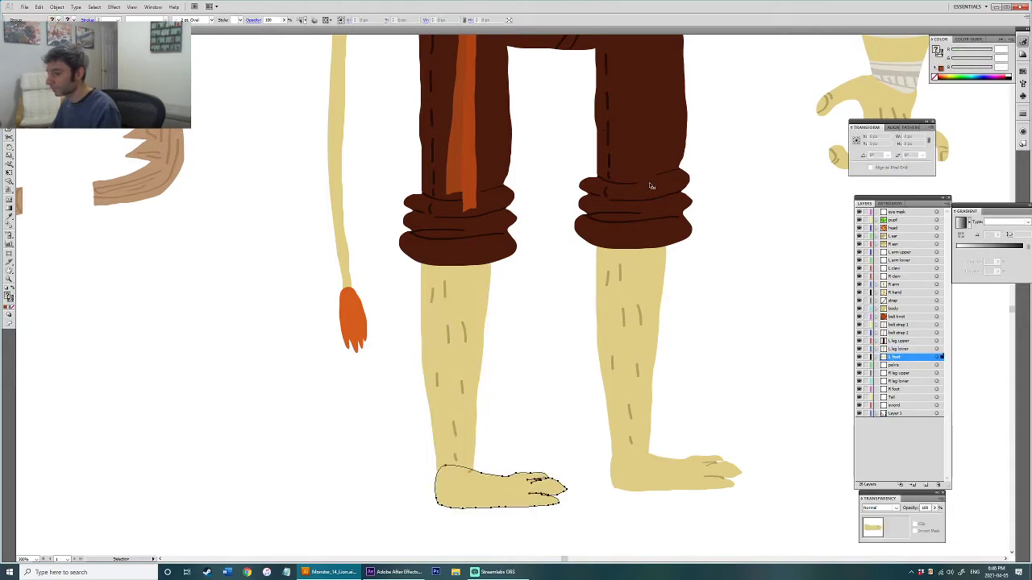
# Step: Move the other trouser leg with its rolled cuff onto the R leg upper layer, keeping its position
pyautogui.click(651, 186)
pyautogui.hotkey('ctrl', 'x')
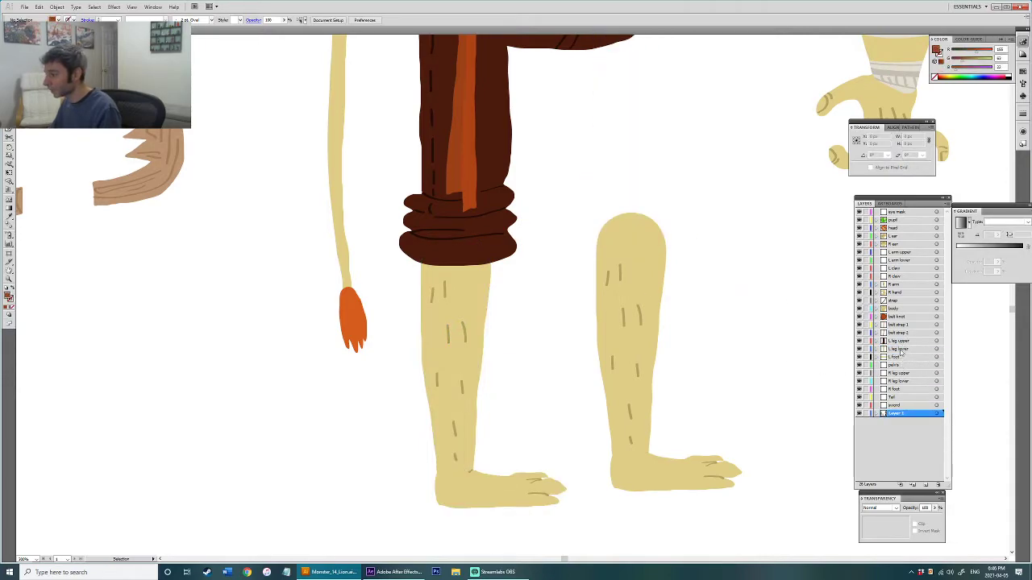
pyautogui.click(904, 373)
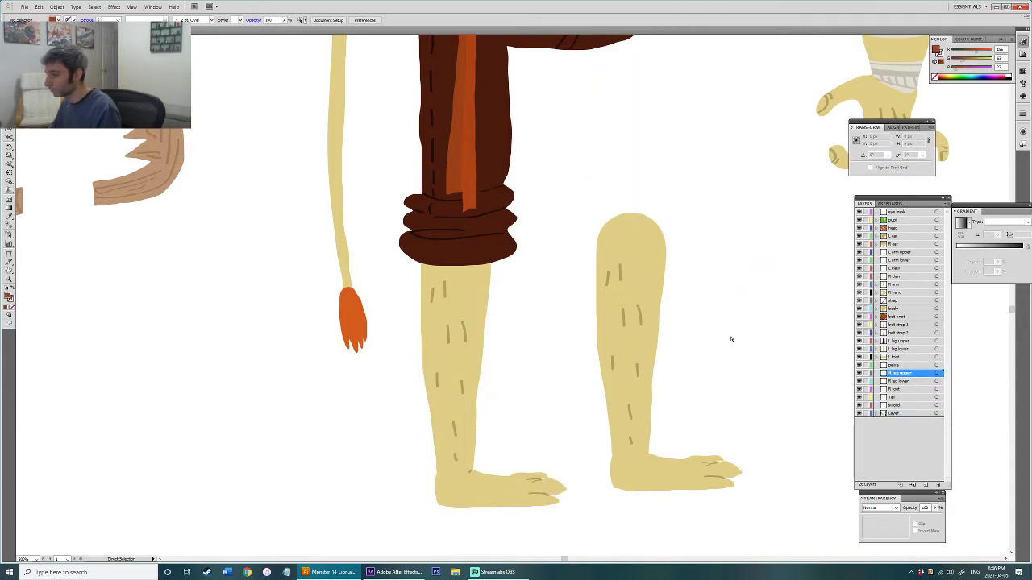
pyautogui.hotkey('ctrl', 'f')
# Step: Move the second bare shin onto R leg lower and its foot onto R foot, keeping both in place
pyautogui.click(632, 363)
pyautogui.hotkey('ctrl', 'x')
pyautogui.click(905, 382)
pyautogui.hotkey('ctrl', 'f')
pyautogui.click(689, 482)
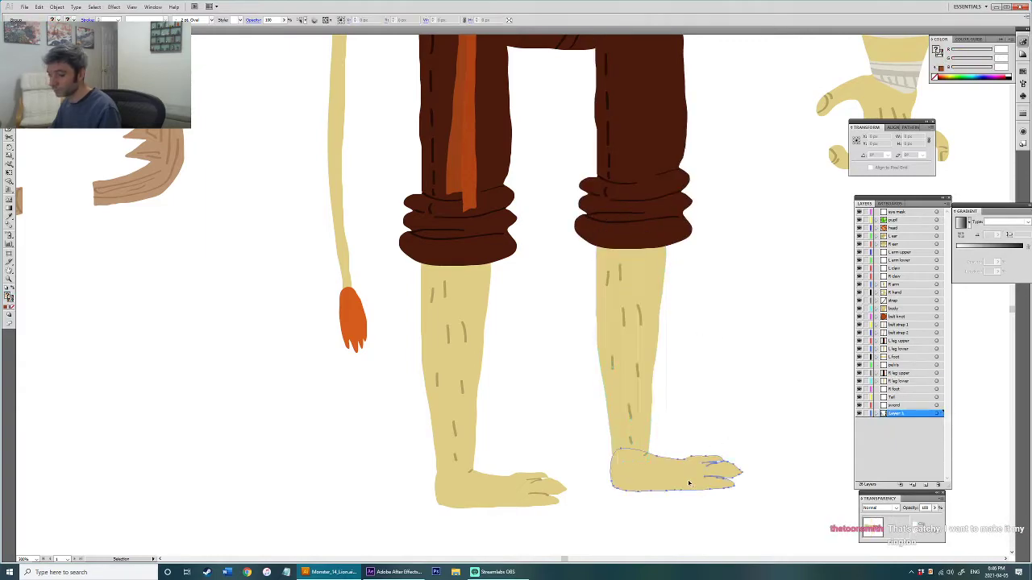
pyautogui.hotkey('ctrl', 'x')
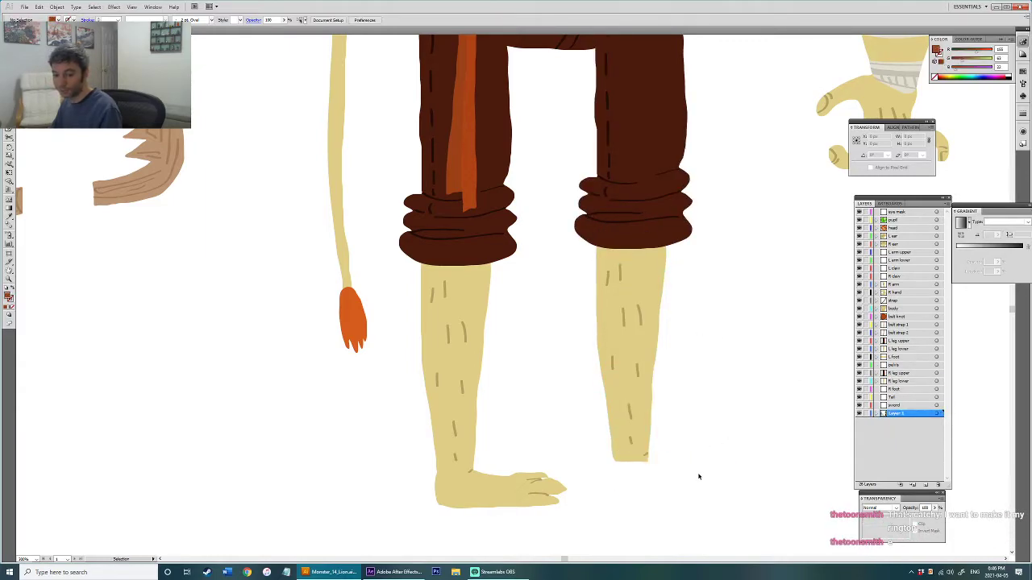
pyautogui.click(897, 389)
pyautogui.hotkey('ctrl', 'f')
# Step: Move the lion's tail with its orange tuft onto the Tail layer, keeping its position
pyautogui.scroll(5, 697, 391)
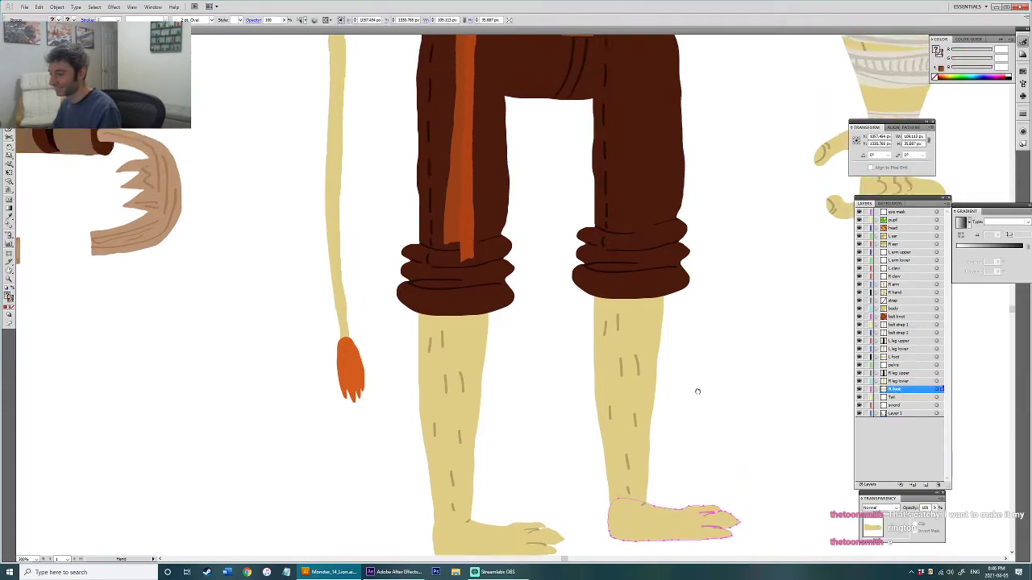
pyautogui.click(358, 471)
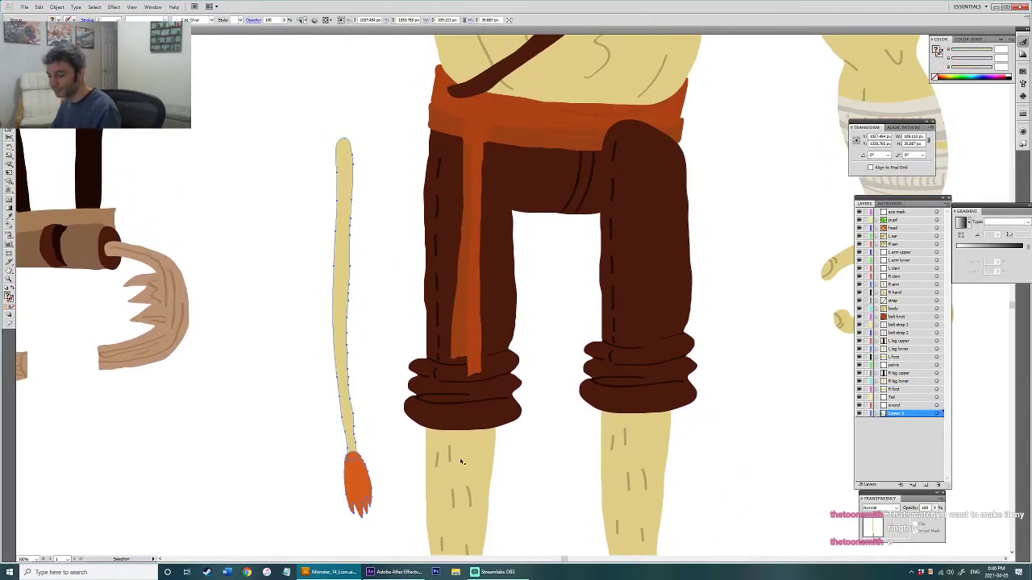
pyautogui.hotkey('ctrl', 'x')
pyautogui.click(895, 398)
pyautogui.hotkey('ctrl', 'f')
# Step: Move the orange belt and hip section of the trousers onto the layer directly below L foot, keeping its position
pyautogui.moveTo(675, 274); pyautogui.dragTo(666, 416)
pyautogui.click(545, 324)
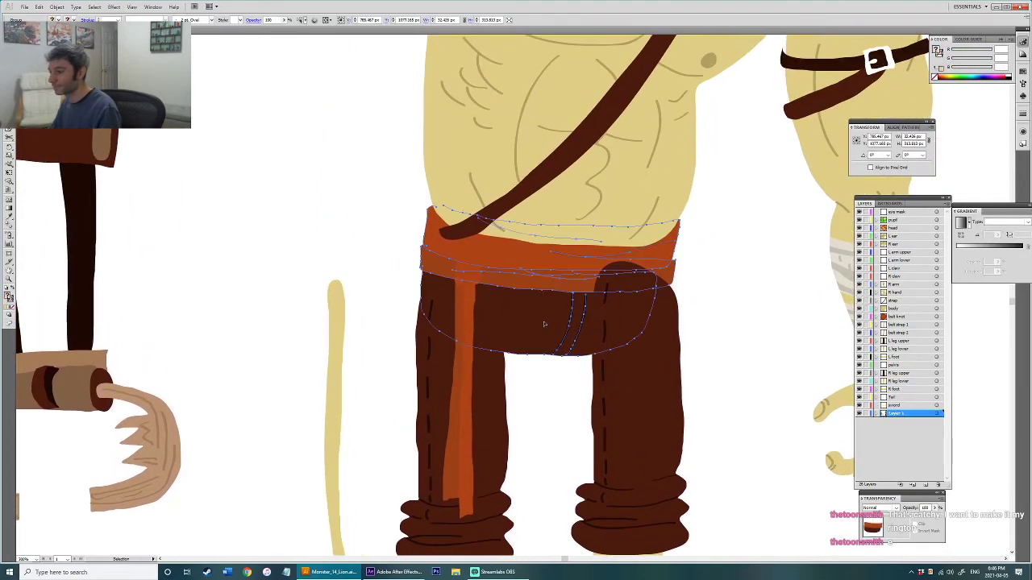
pyautogui.hotkey('ctrl', 'x')
pyautogui.click(896, 365)
pyautogui.hotkey('ctrl', 'f')
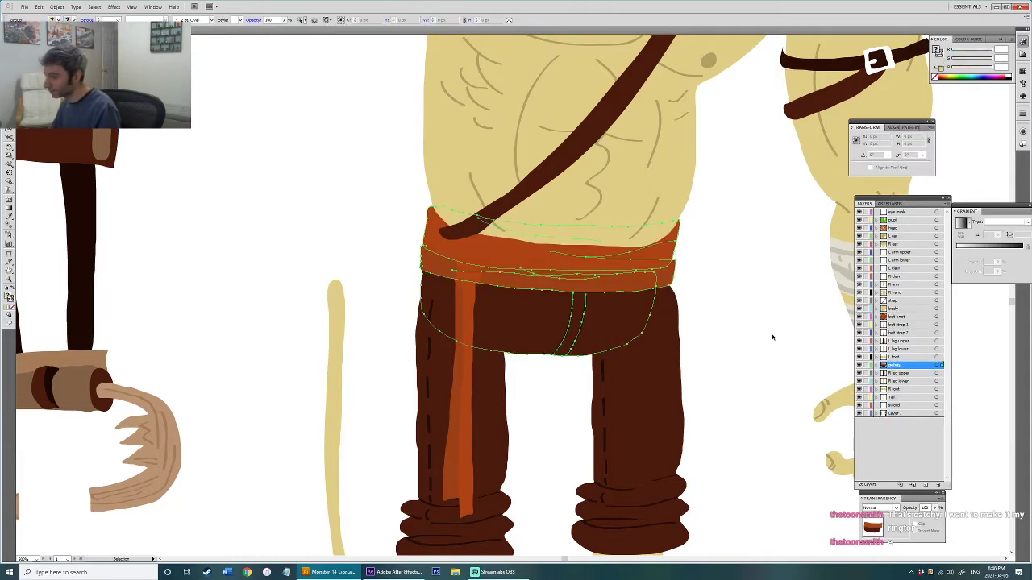
# Step: Move the mechanical arm's wooden upper part onto L arm upper and its rods and wrist onto L arm lower, in place
pyautogui.scroll(-3, 729, 367)
pyautogui.moveTo(737, 354); pyautogui.dragTo(626, 376)
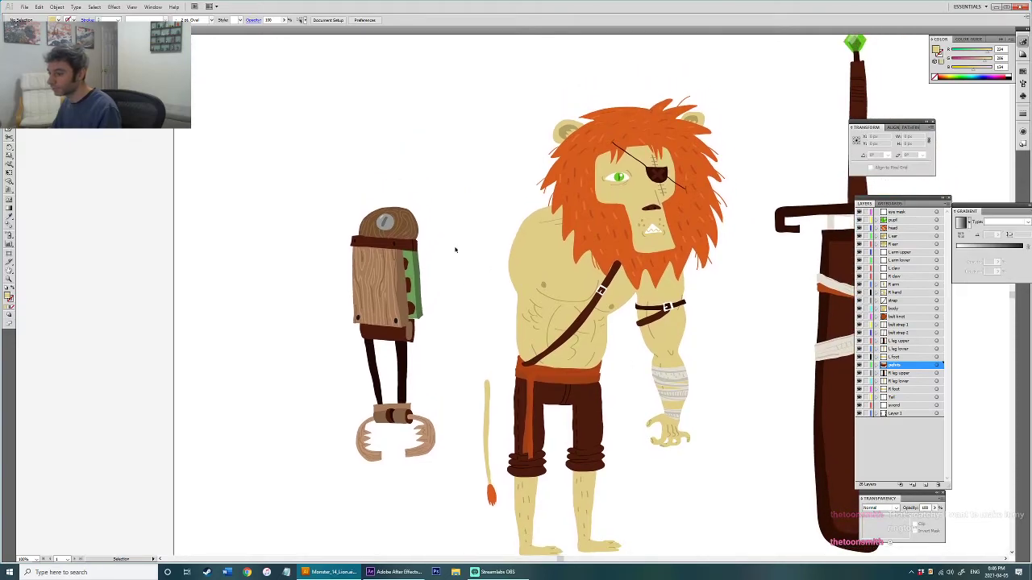
pyautogui.click(403, 269)
pyautogui.hotkey('ctrl', 'x')
pyautogui.click(899, 253)
pyautogui.hotkey('ctrl', 'f')
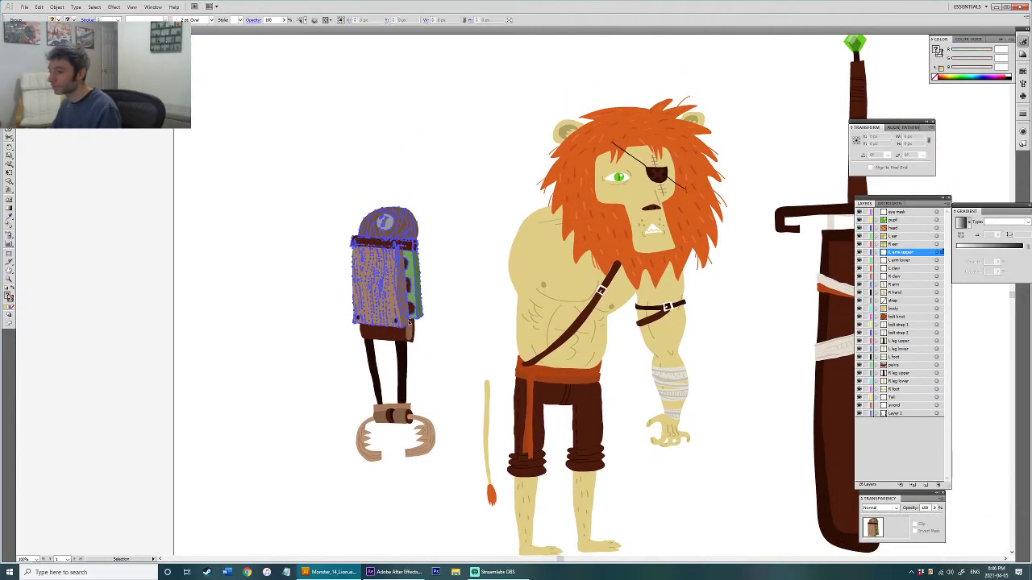
pyautogui.click(402, 377)
pyautogui.hotkey('ctrl', 'x')
pyautogui.click(899, 260)
pyautogui.hotkey('ctrl', 'f')
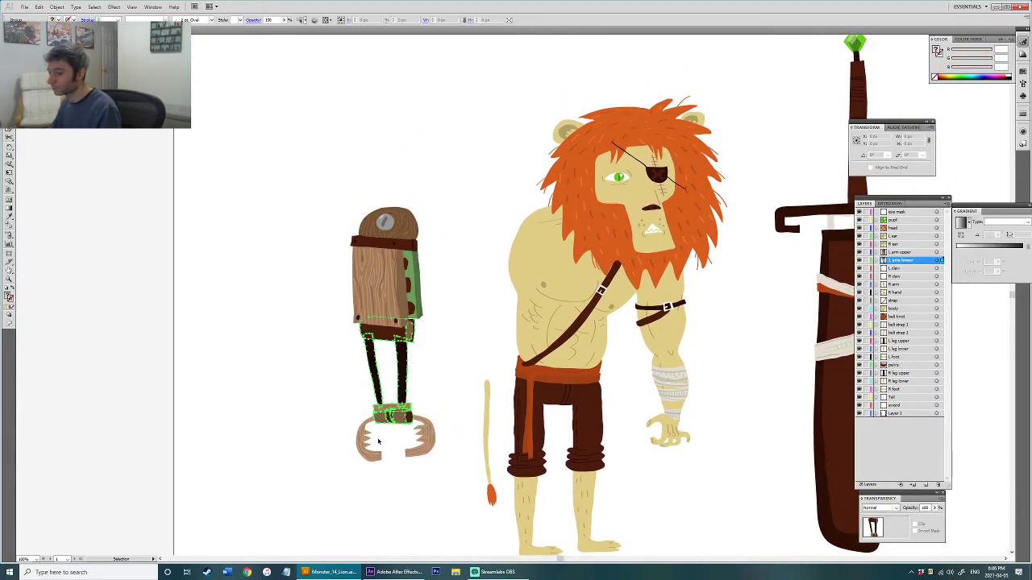
# Step: Move the two wooden claw halves onto the L claw and R claw layers, and place R claw above L arm lower
pyautogui.click(727, 363)
pyautogui.click(895, 269)
pyautogui.hotkey('ctrl', 'f')
pyautogui.click(431, 442)
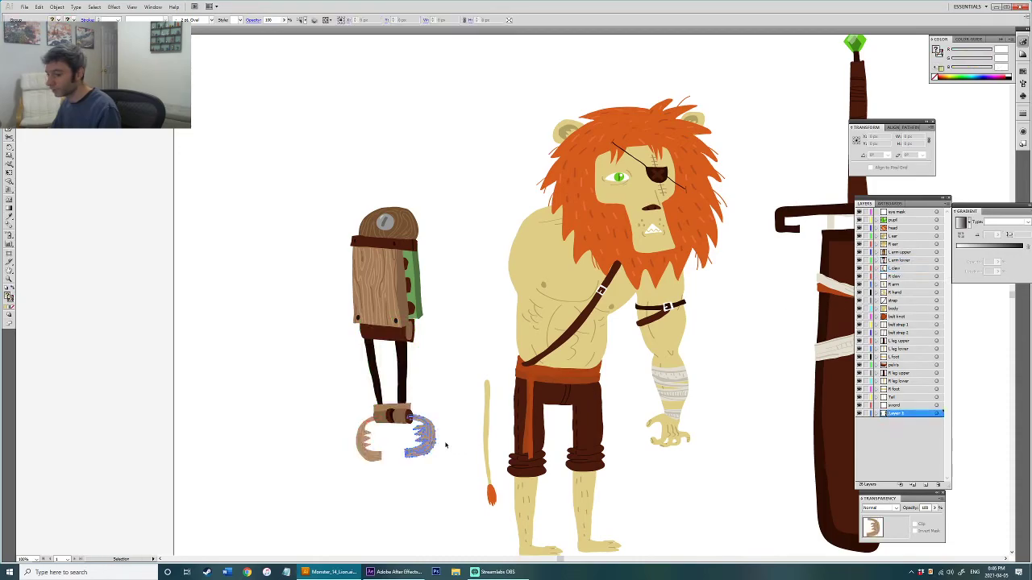
pyautogui.hotkey('ctrl', 'x')
pyautogui.click(896, 278)
pyautogui.hotkey('ctrl', 'f')
pyautogui.moveTo(901, 278); pyautogui.dragTo(899, 257)
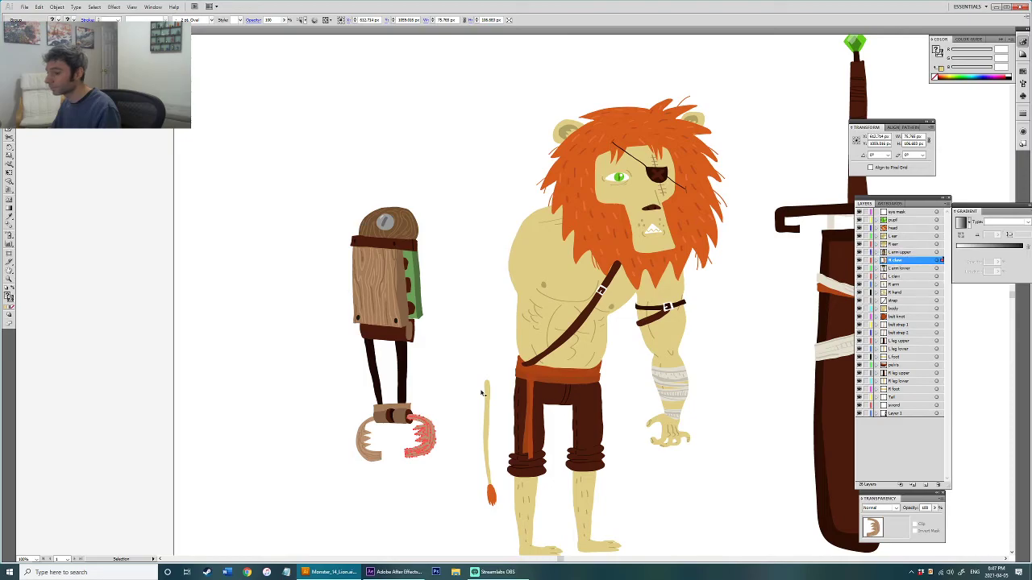
# Step: Try the whole mechanical arm in different positions against the lion's shoulder and undo each placement
pyautogui.click(457, 377)
pyautogui.press('v')
pyautogui.moveTo(286, 169); pyautogui.dragTo(444, 471)
pyautogui.moveTo(389, 290); pyautogui.dragTo(536, 297)
pyautogui.click(391, 328)
pyautogui.moveTo(403, 345); pyautogui.dragTo(279, 299)
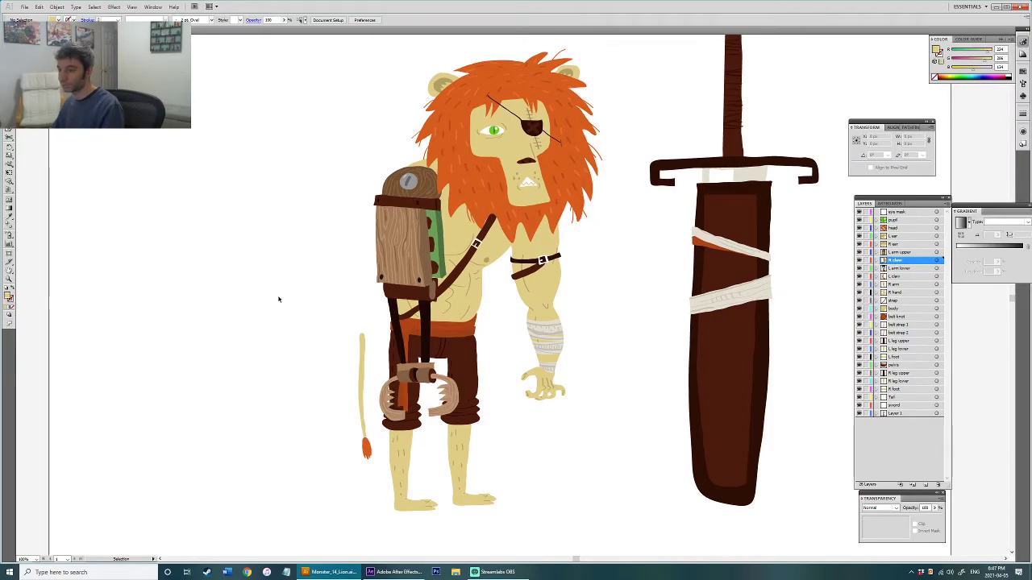
pyautogui.hotkey('ctrl', 'z')
pyautogui.hotkey('ctrl', 'z')
pyautogui.moveTo(282, 256); pyautogui.dragTo(391, 267)
pyautogui.click(602, 486)
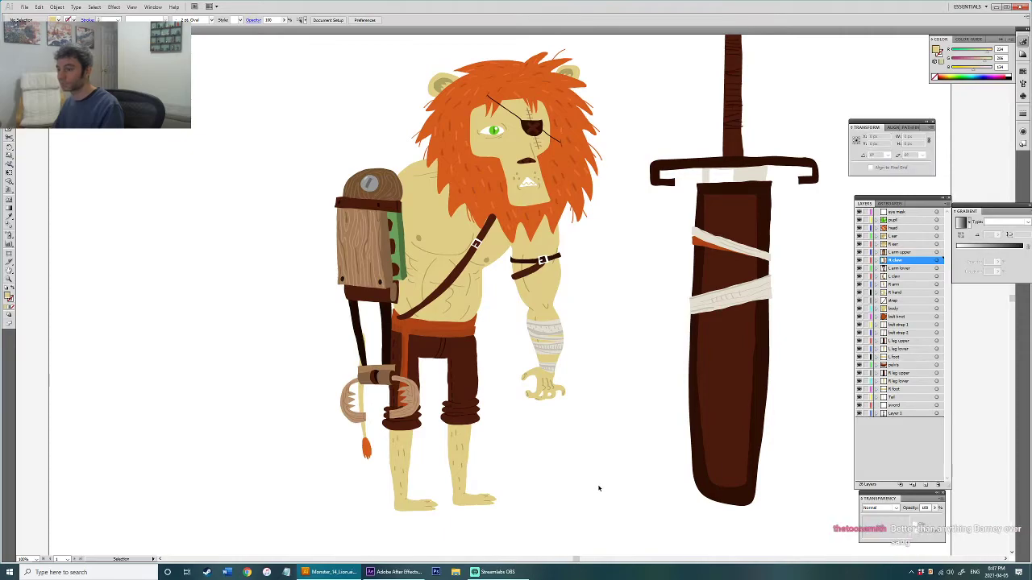
pyautogui.hotkey('ctrl', 'z')
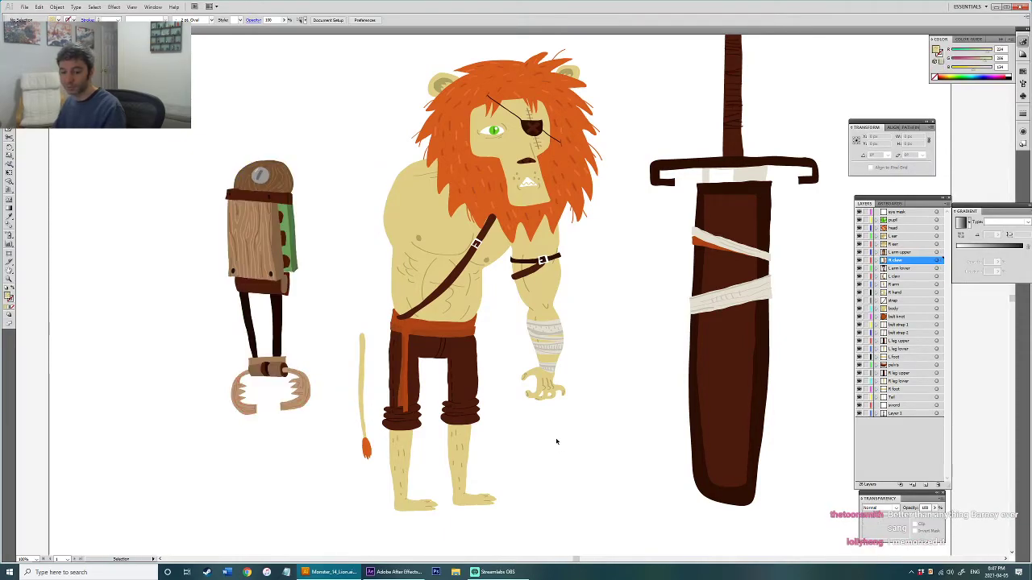
# Step: Try the sheathed sword rotated and scaled diagonally behind the lion, and undo the transformations
pyautogui.moveTo(556, 436); pyautogui.dragTo(501, 446)
pyautogui.click(678, 330)
pyautogui.press('e')
pyautogui.moveTo(793, 367); pyautogui.dragTo(610, 452)
pyautogui.moveTo(645, 319); pyautogui.dragTo(383, 365)
pyautogui.moveTo(706, 333); pyautogui.dragTo(698, 376)
pyautogui.moveTo(564, 277); pyautogui.dragTo(569, 307)
pyautogui.press('v')
pyautogui.click(670, 422)
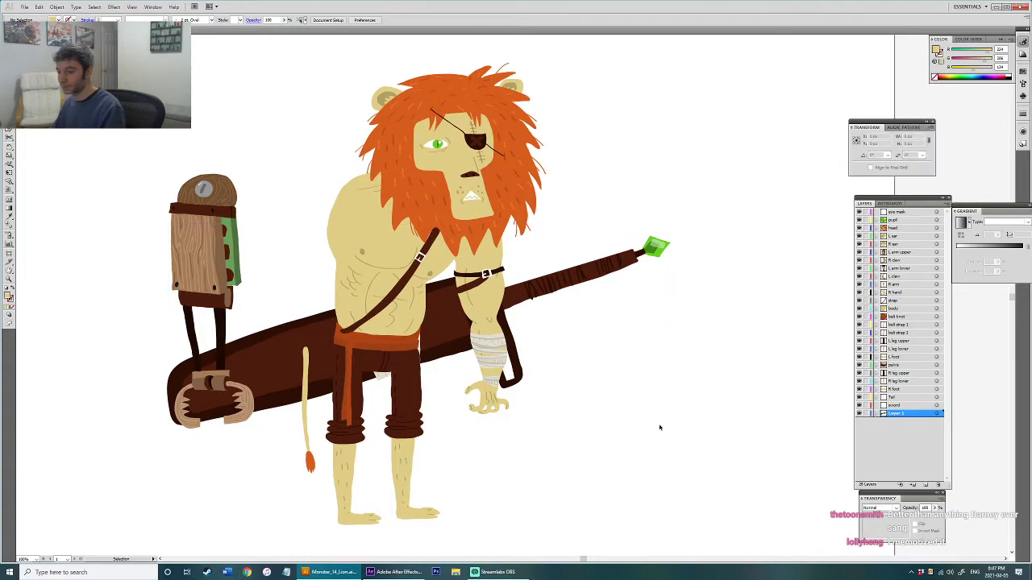
pyautogui.hotkey('ctrl', 'z')
pyautogui.hotkey('ctrl', 'z')
pyautogui.hotkey('ctrl', 'z')
pyautogui.hotkey('ctrl', 'z')
pyautogui.hotkey('ctrl', 'z')
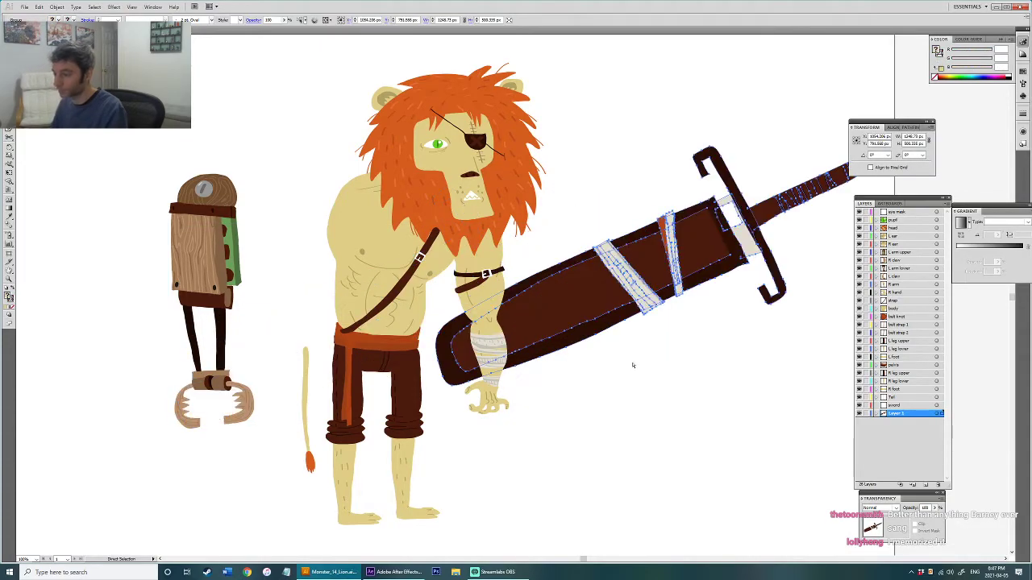
pyautogui.click(750, 408)
pyautogui.hotkey('ctrl', 'z')
# Step: Recolour the sword sheath's inner panel with the very dark brown sampled from the mechanical arm's rods
pyautogui.press('a')
pyautogui.click(640, 387)
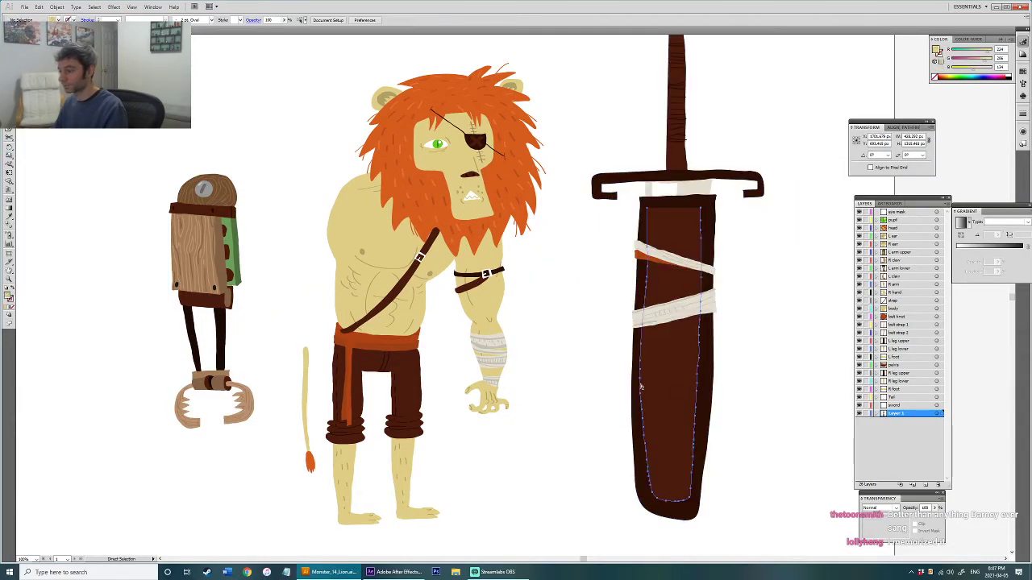
pyautogui.press('i')
pyautogui.click(200, 340)
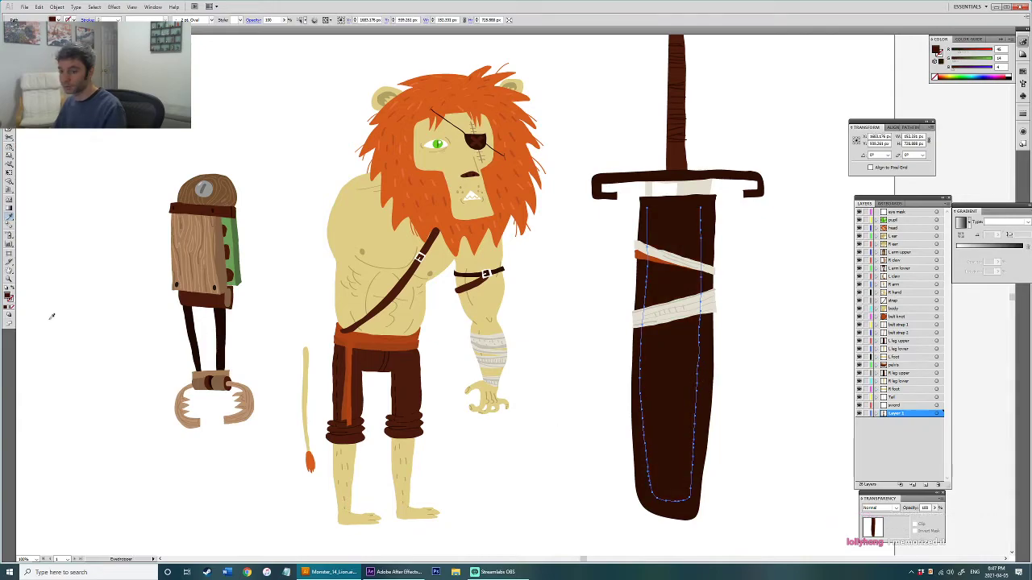
pyautogui.click(187, 320)
pyautogui.hotkey('ctrl', 'z')
pyautogui.click(190, 317)
pyautogui.press('v')
pyautogui.click(556, 411)
pyautogui.moveTo(585, 411); pyautogui.dragTo(543, 412)
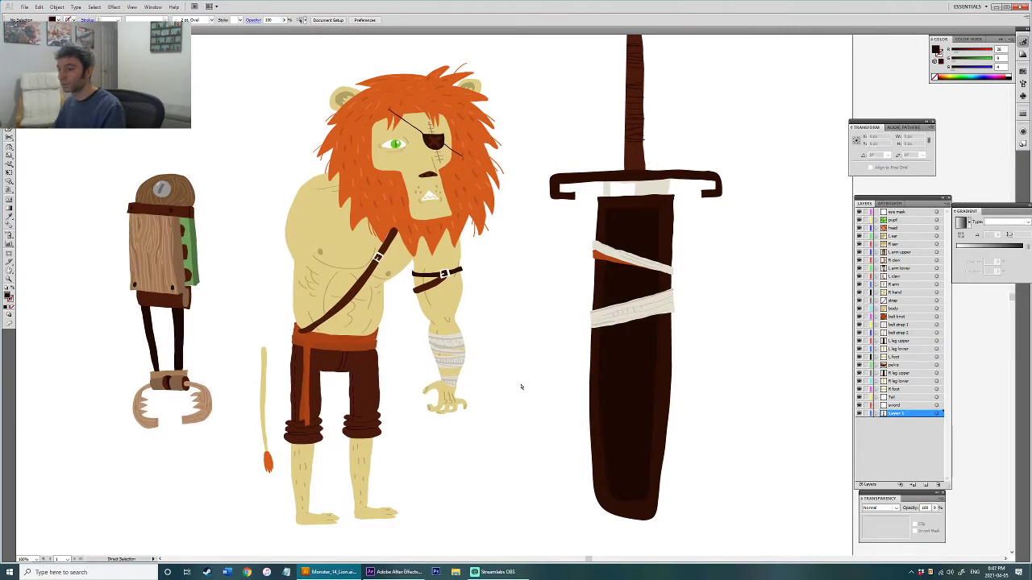
# Step: Move the complete sheathed sword artwork from Layer 1 onto the sword layer, keeping its position
pyautogui.hotkey('ctrl', '0')
pyautogui.moveTo(518, 373); pyautogui.dragTo(532, 382)
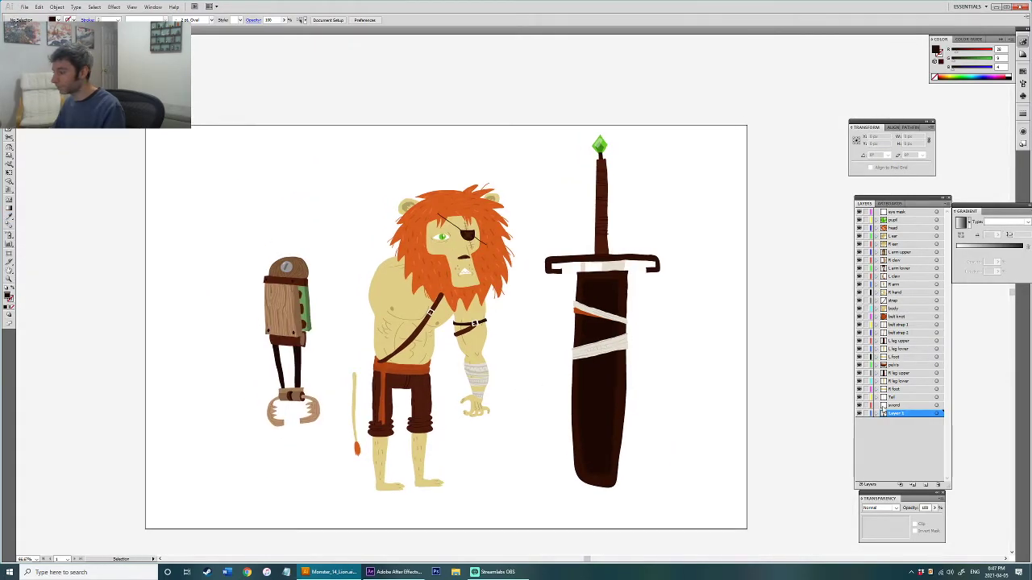
pyautogui.keyDown('alt'); pyautogui.click(907, 415); pyautogui.keyUp('alt')
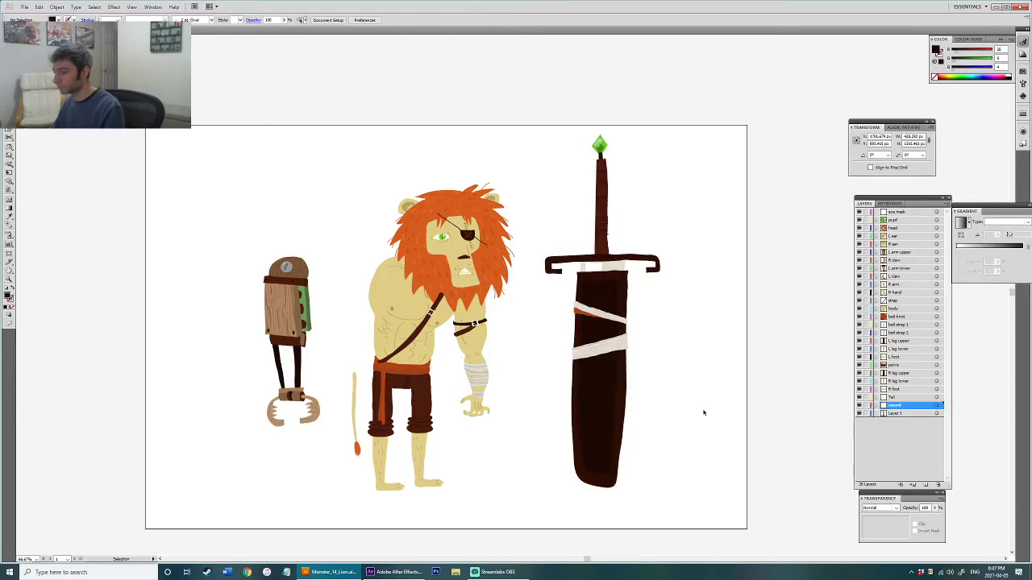
pyautogui.hscroll(-2, 685, 399)
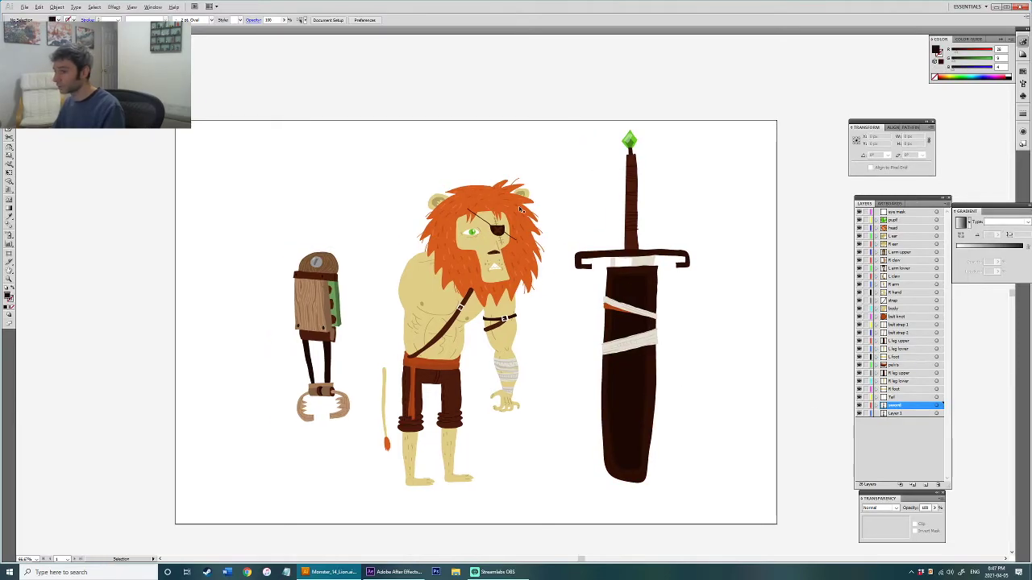
# Step: Copy the white eye shape in place onto the eye mask layer and fill the copy with the face's skin colour
pyautogui.scroll(8, 530, 210)
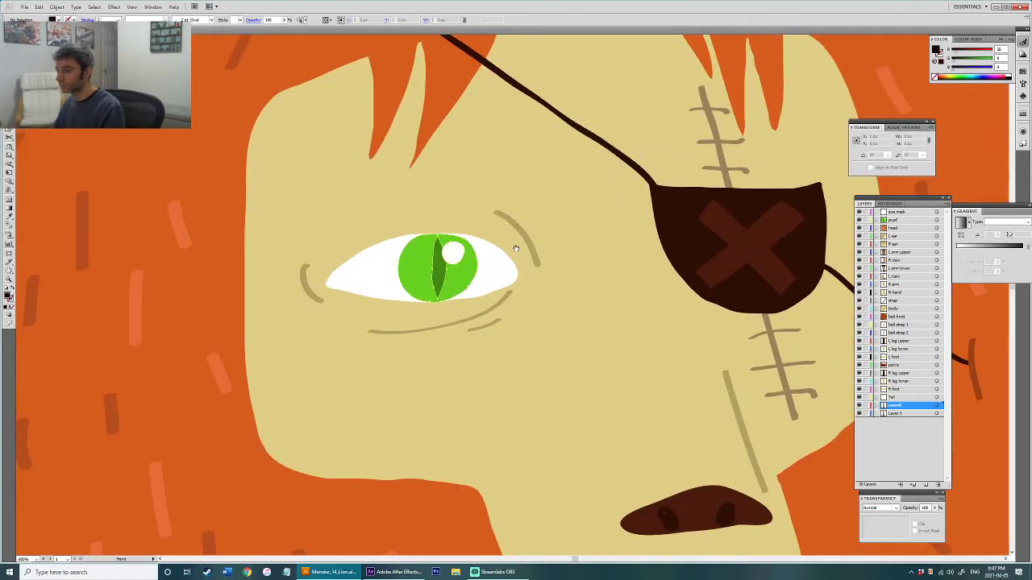
pyautogui.moveTo(516, 248); pyautogui.dragTo(509, 315)
pyautogui.click(451, 298)
pyautogui.scroll(-3, 510, 284)
pyautogui.scroll(2, 510, 321)
pyautogui.click(510, 320)
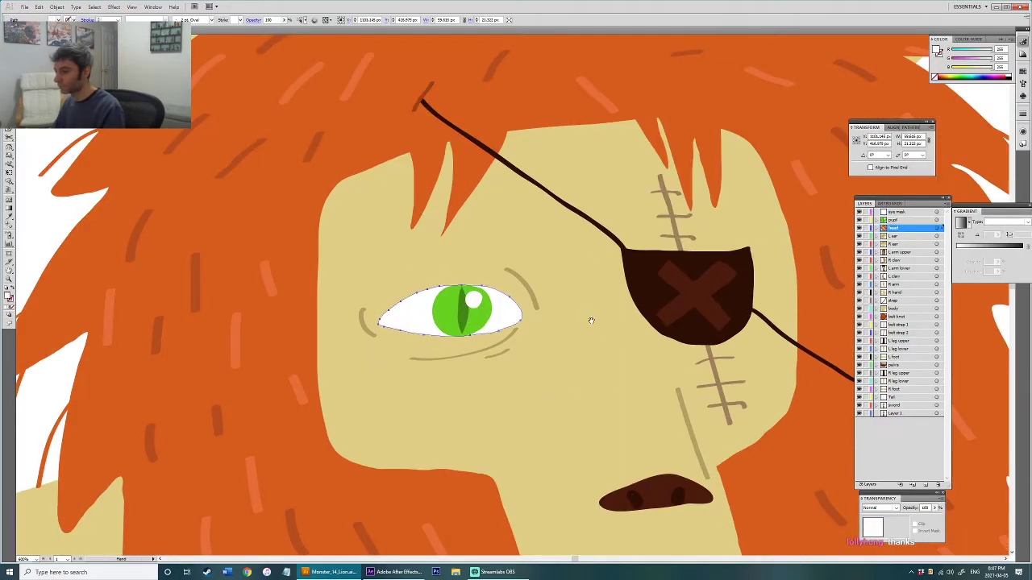
pyautogui.press('i')
pyautogui.click(557, 366)
pyautogui.hotkey('ctrl', 'z')
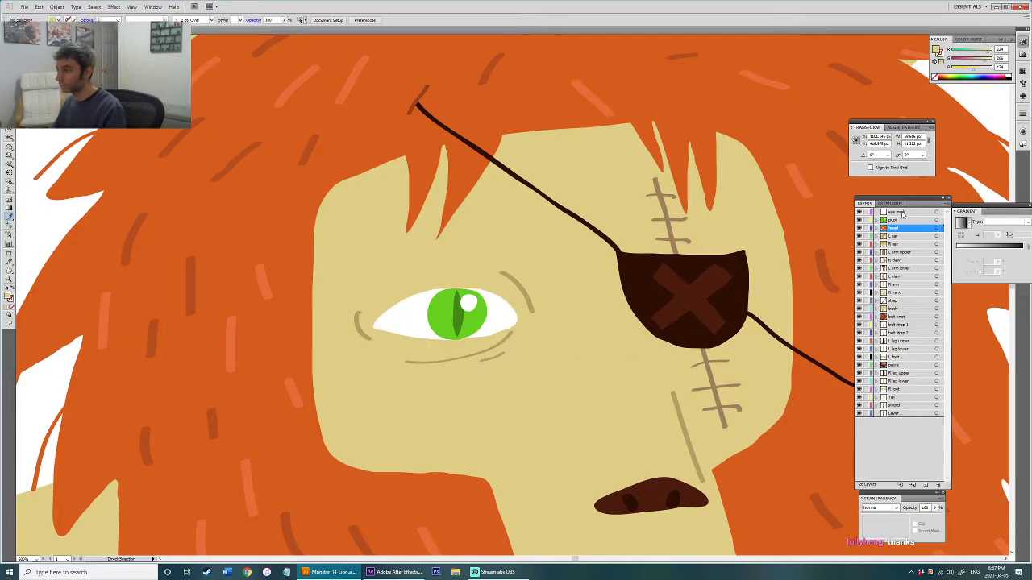
pyautogui.click(598, 321)
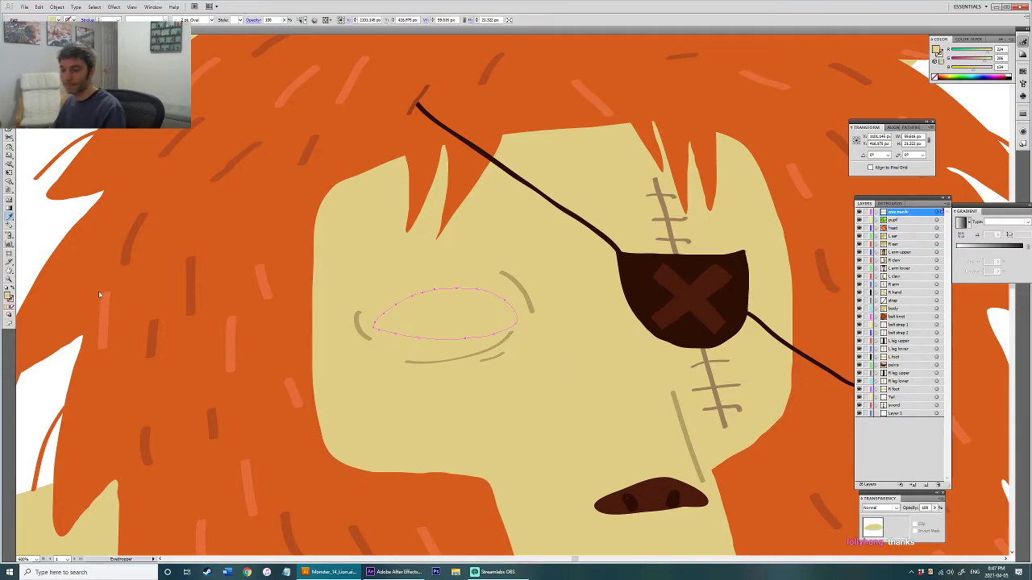
# Step: Darken the eye mask shape's fill to a deeper tan and give it a stroke in the same colour
pyautogui.doubleClick(9, 296)
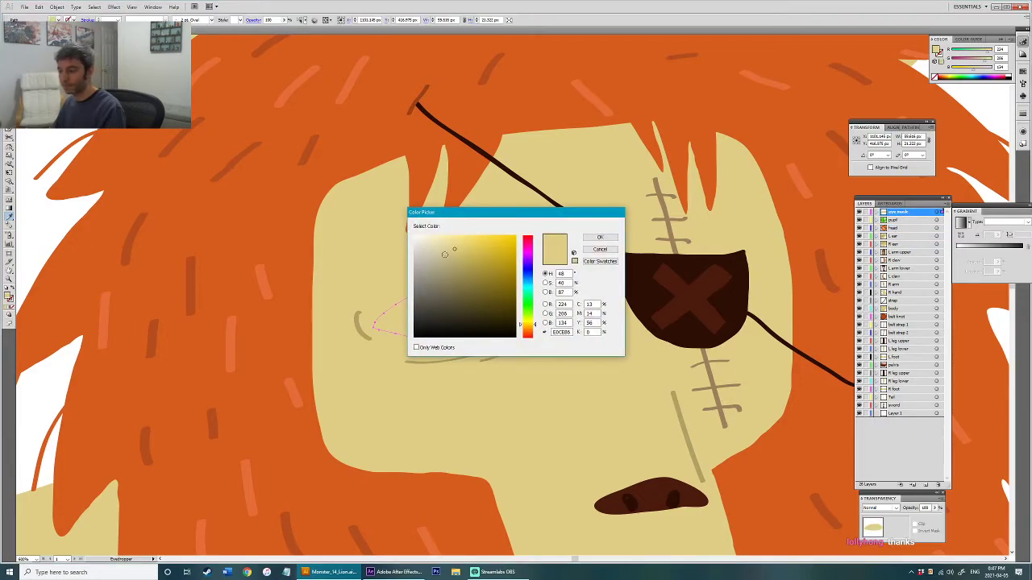
pyautogui.click(601, 238)
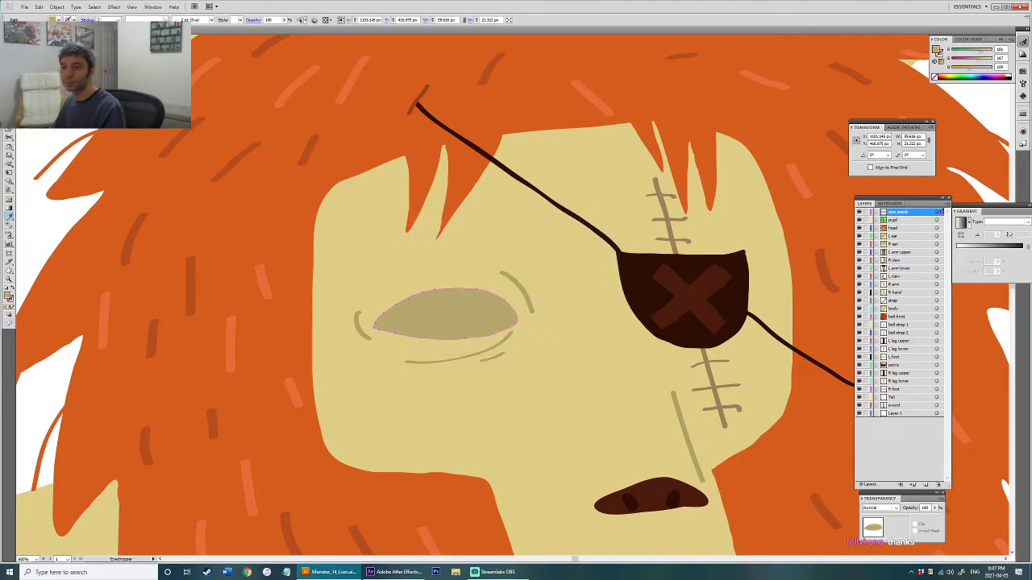
pyautogui.click(13, 301)
pyautogui.click(5, 307)
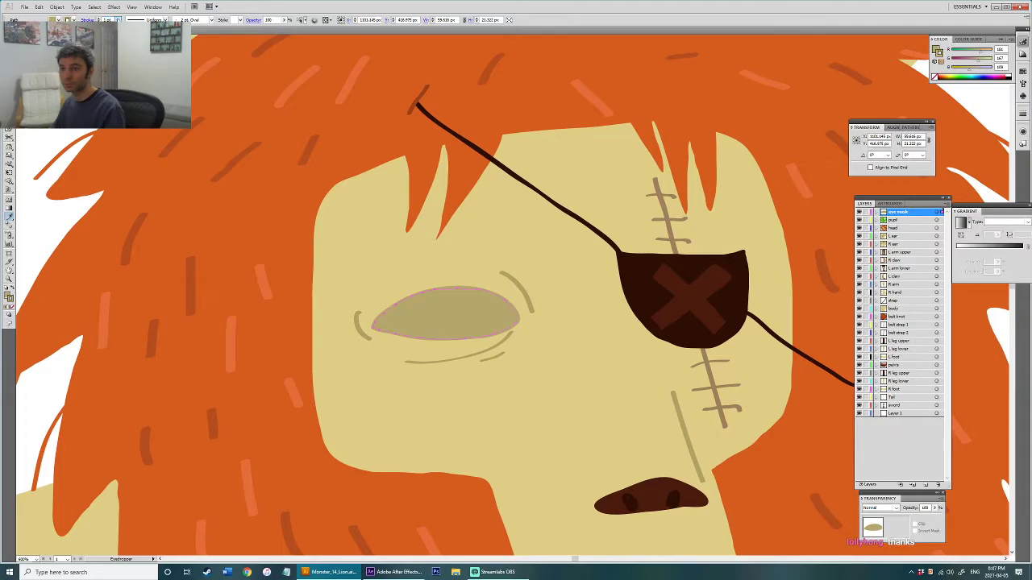
pyautogui.press('v')
pyautogui.click(81, 111)
pyautogui.scroll(-5, 89, 111)
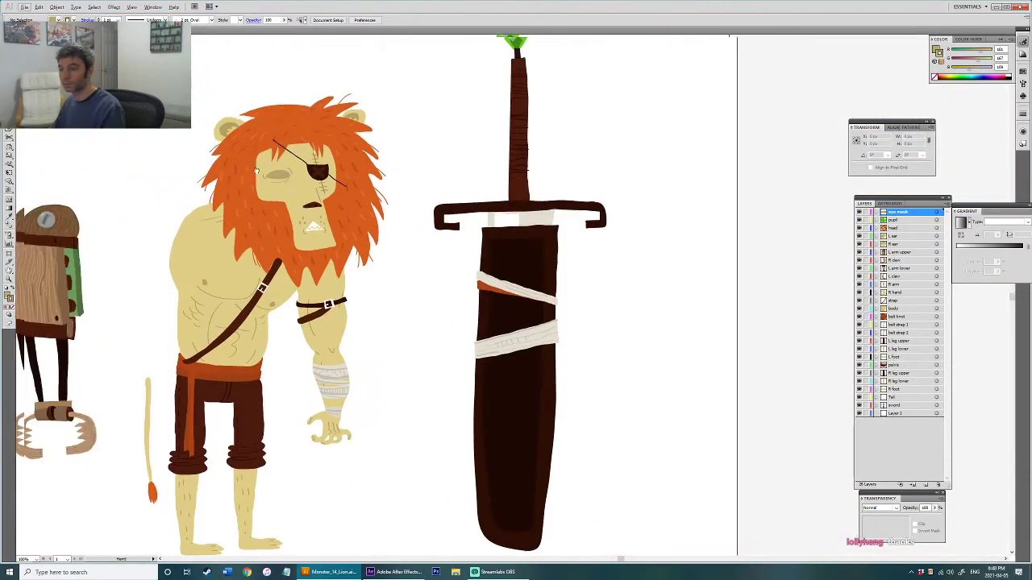
pyautogui.scroll(-1, 451, 165)
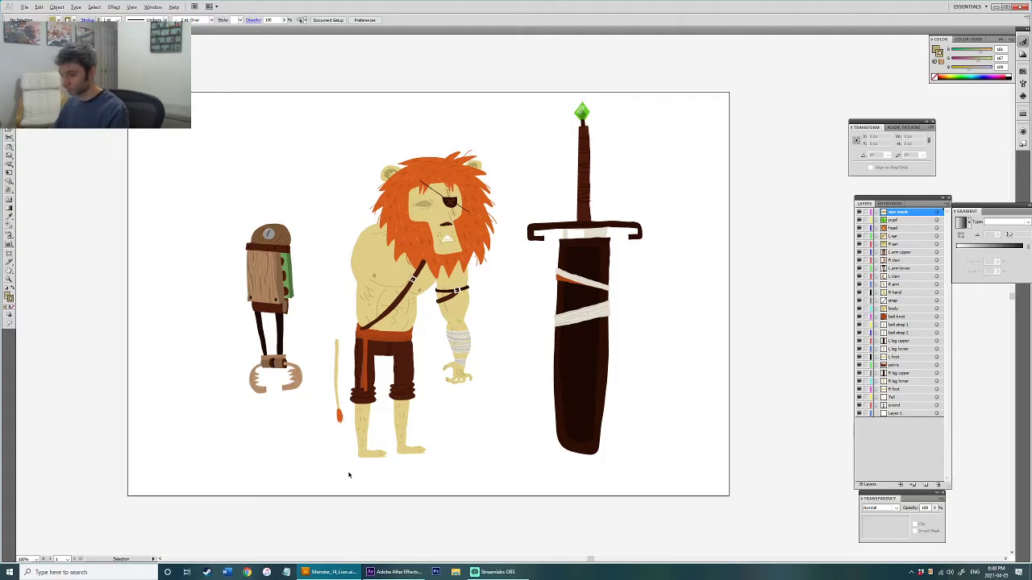
# Step: Examine the lion's foot, hand and head artwork to check which layer each part sits on
pyautogui.scroll(3, 348, 475)
pyautogui.click(475, 452)
pyautogui.moveTo(497, 303); pyautogui.dragTo(475, 294)
pyautogui.click(519, 338)
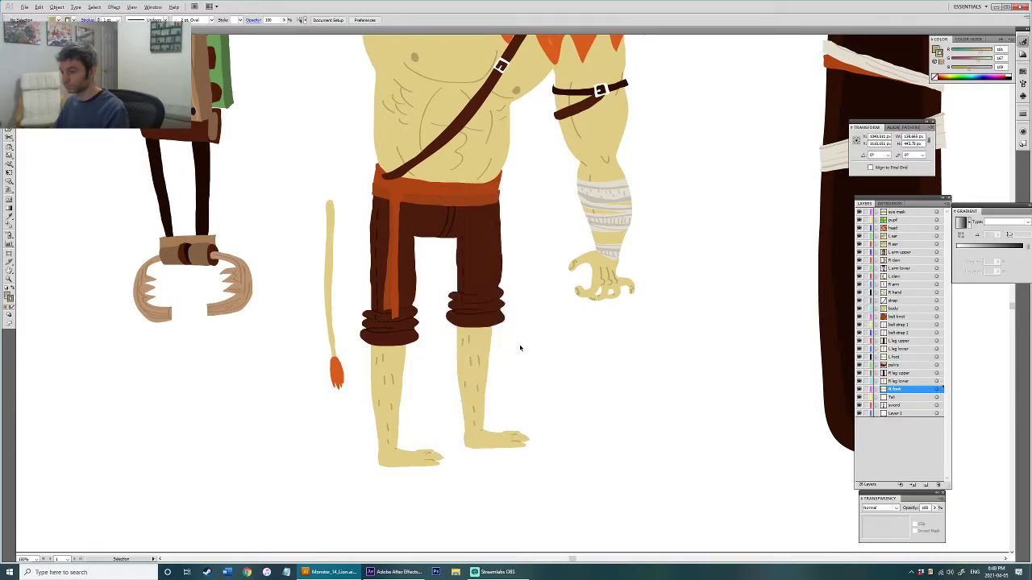
pyautogui.scroll(-2, 520, 345)
pyautogui.moveTo(530, 332); pyautogui.dragTo(521, 364)
pyautogui.press('v')
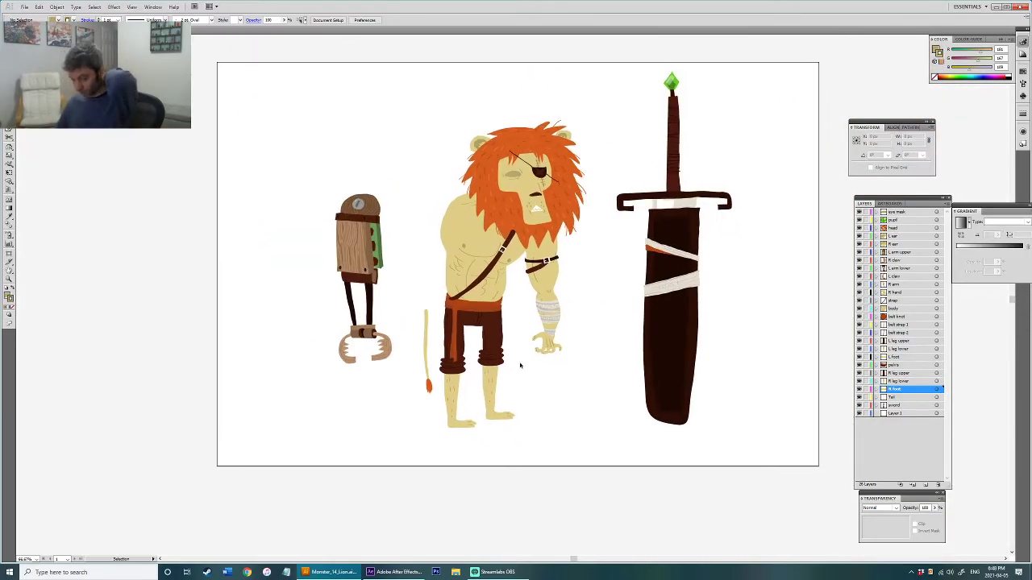
pyautogui.click(551, 332)
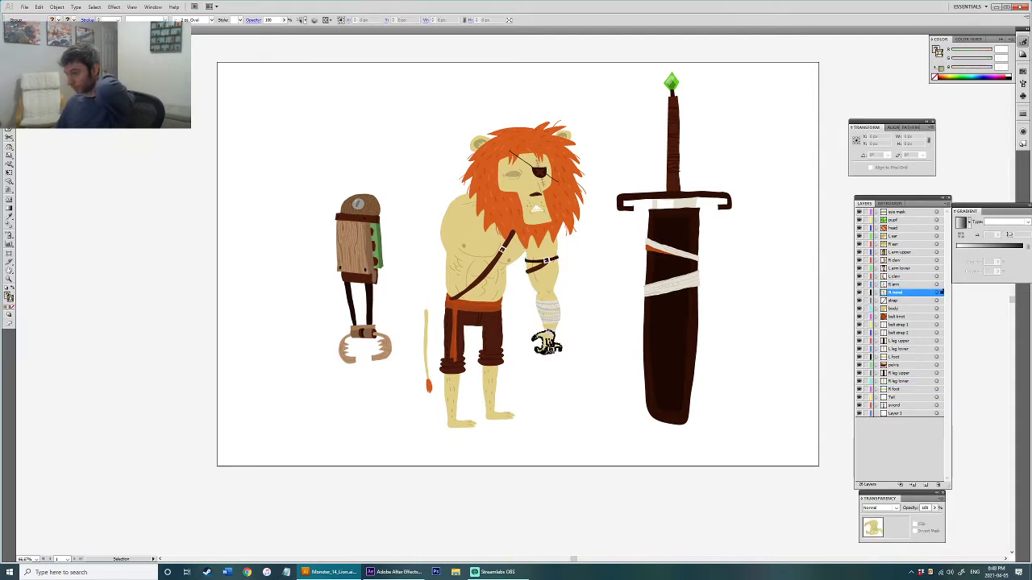
pyautogui.click(567, 194)
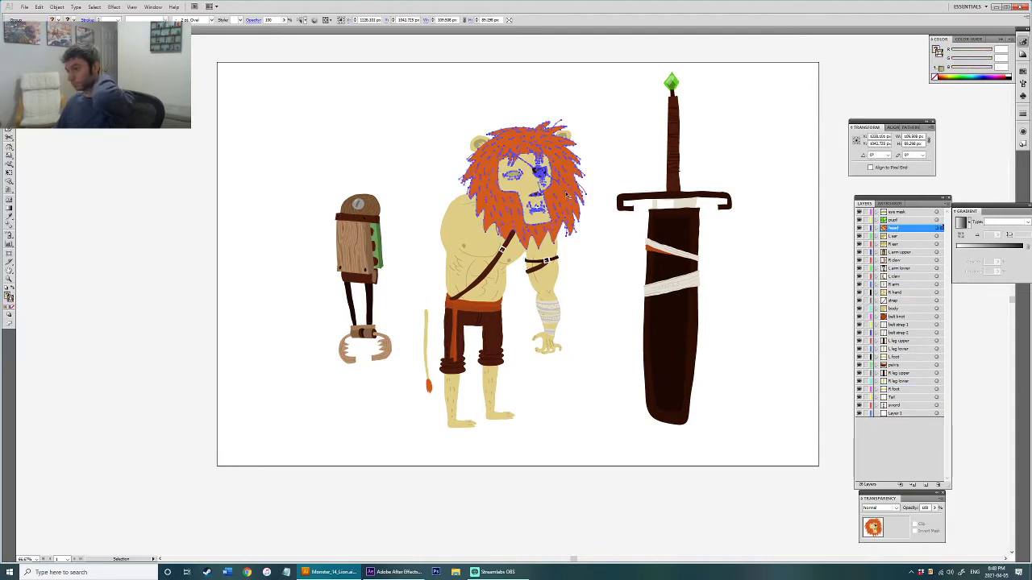
pyautogui.click(605, 282)
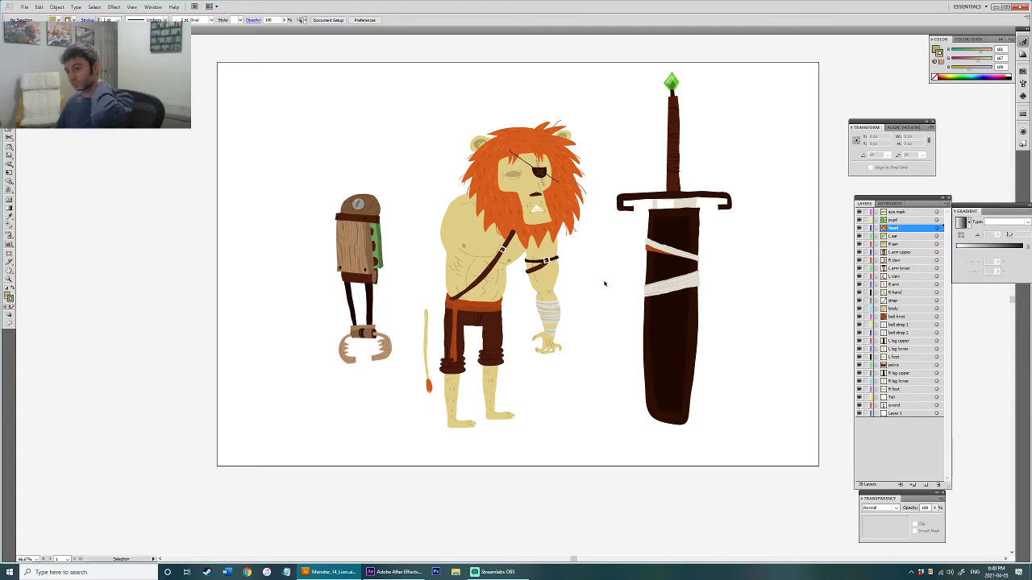
# Step: Recolour the sword sheath's inner panel near-black with RGB 2, 0, 0
pyautogui.press('a')
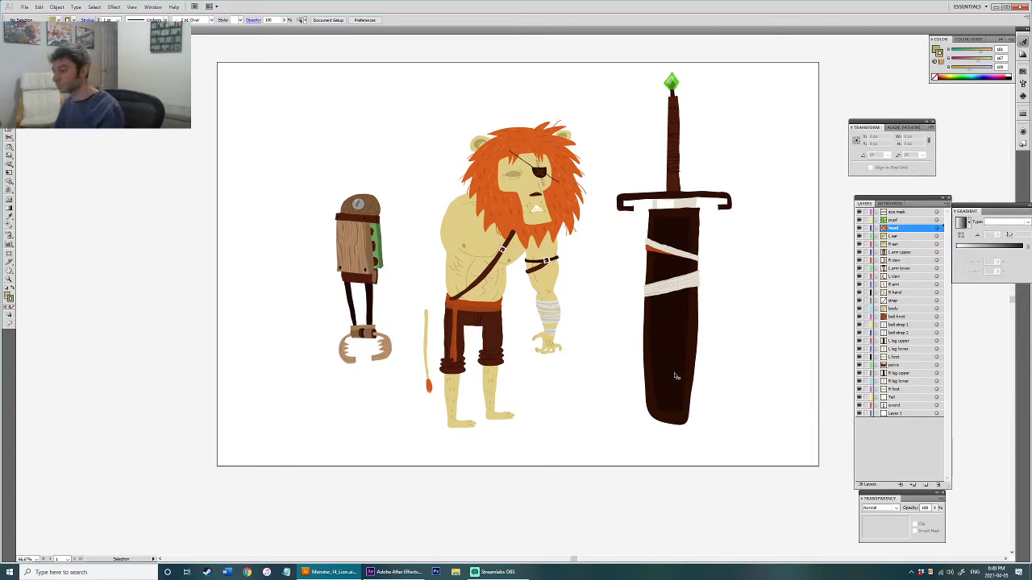
pyautogui.click(675, 368)
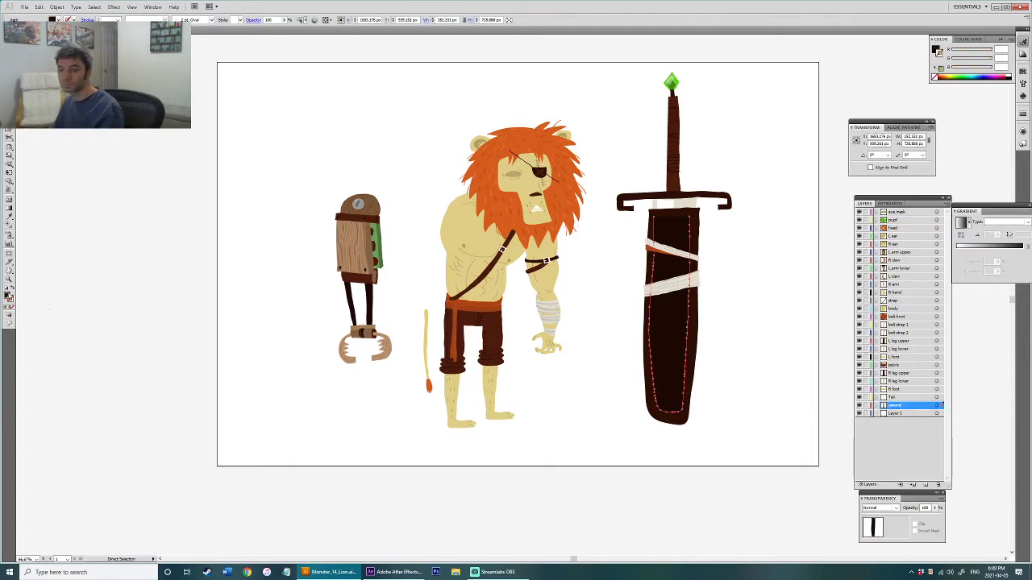
pyautogui.doubleClick(8, 297)
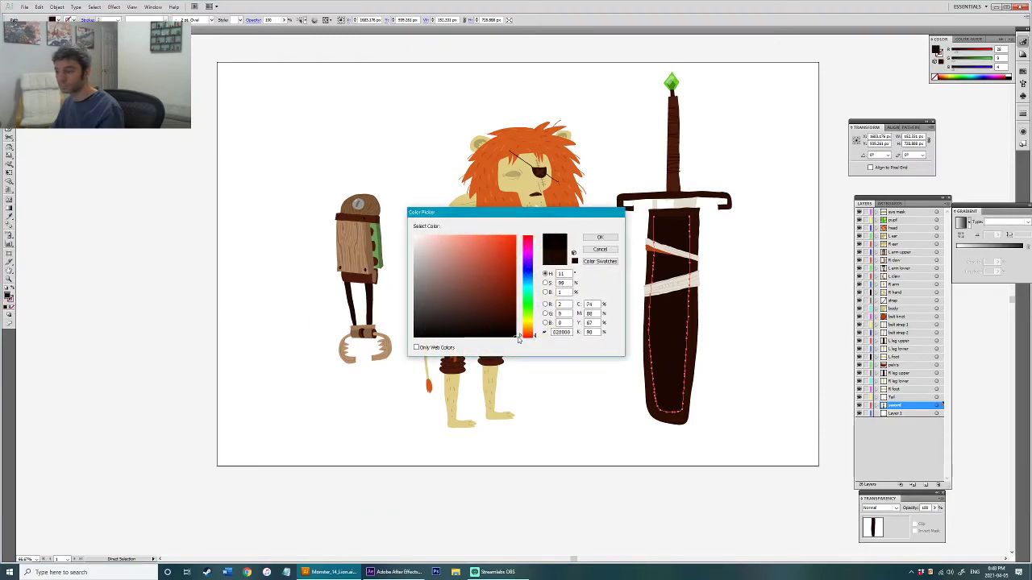
pyautogui.click(598, 239)
pyautogui.press('v')
pyautogui.click(598, 422)
pyautogui.moveTo(592, 427); pyautogui.dragTo(521, 431)
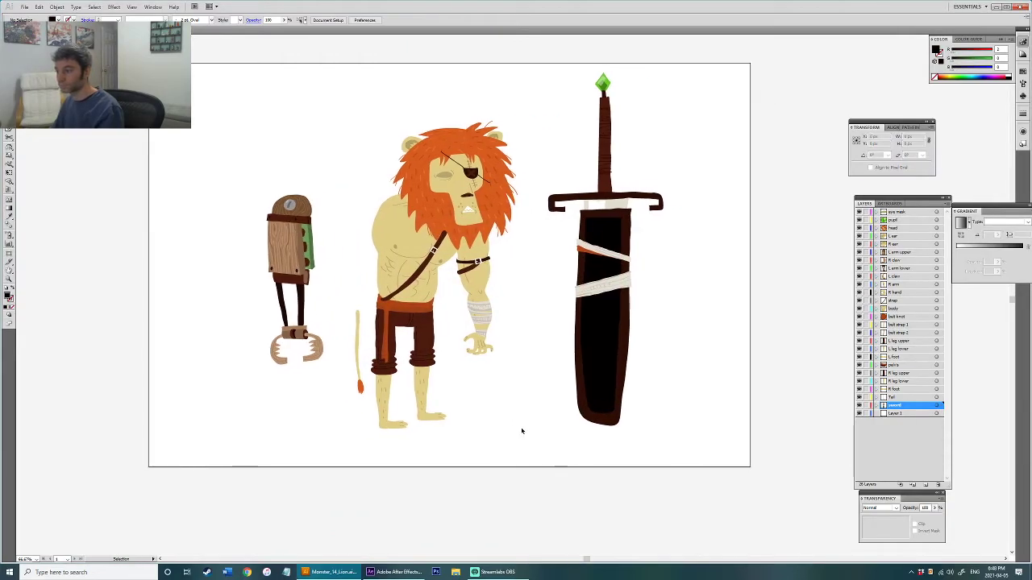
# Step: Set the sword sheath's outer shape to the dark brown fill 350F05
pyautogui.click(625, 368)
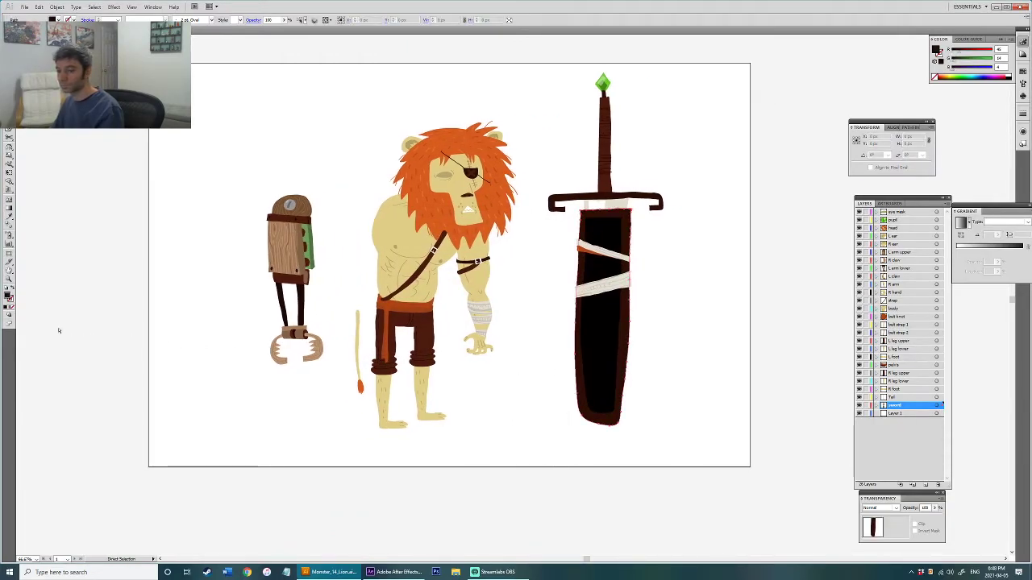
pyautogui.doubleClick(8, 297)
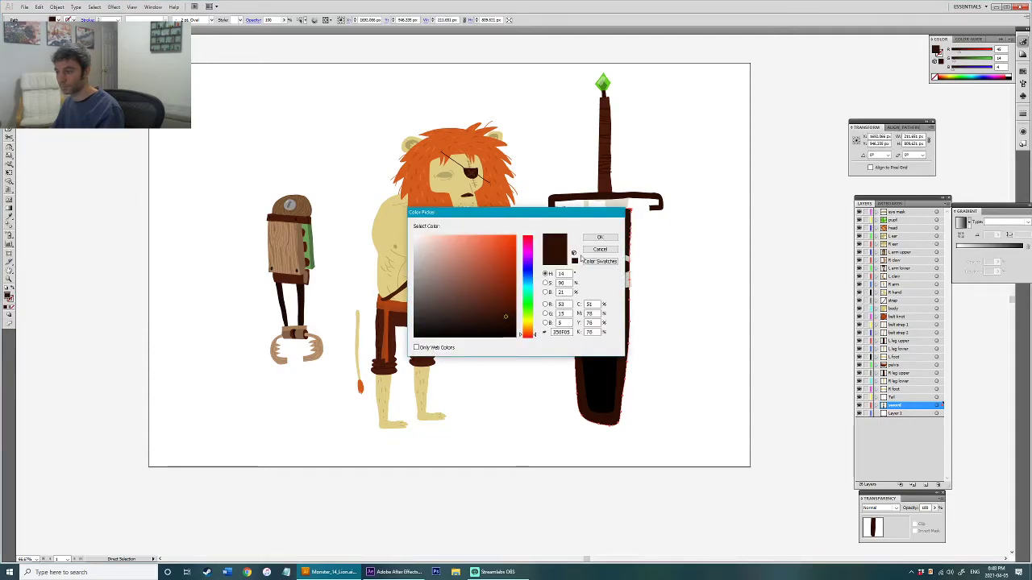
pyautogui.click(598, 239)
pyautogui.press('v')
pyautogui.click(655, 287)
pyautogui.moveTo(682, 308); pyautogui.dragTo(698, 331)
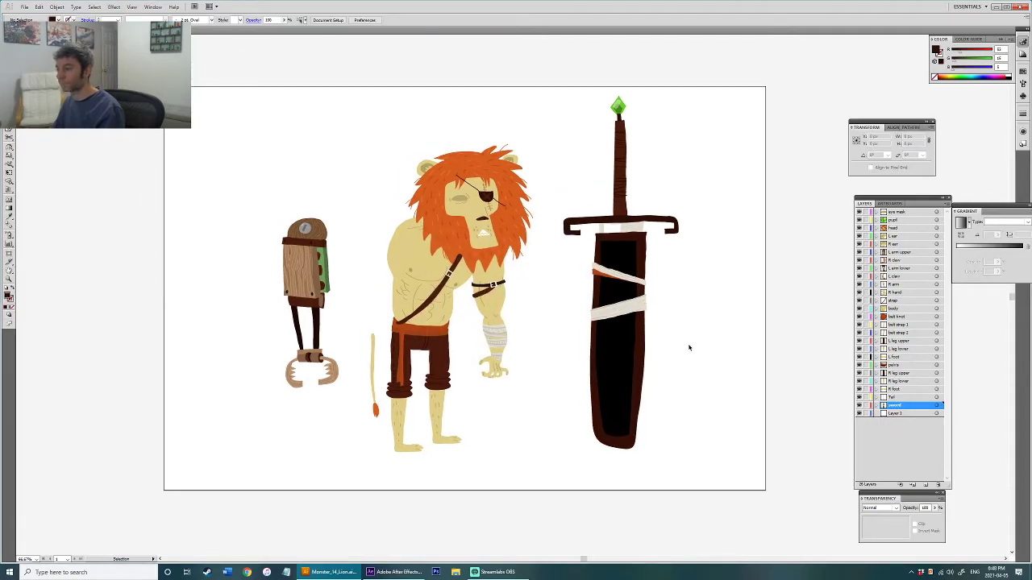
pyautogui.moveTo(689, 348); pyautogui.dragTo(734, 360)
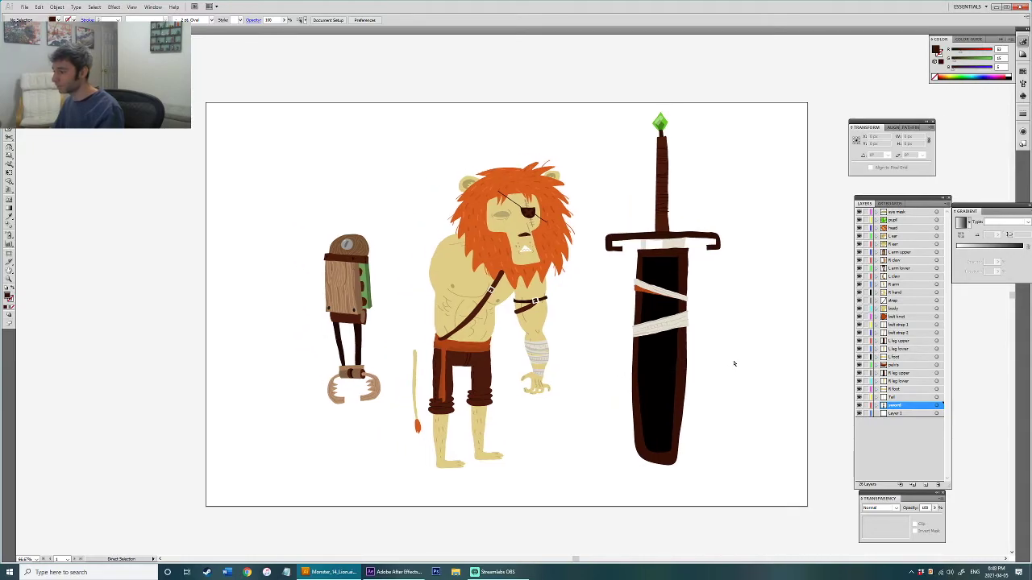
# Step: Select the lion's hand, arm and remaining body parts together to check their layer assignments, and clear the selection
pyautogui.click(529, 387)
pyautogui.click(537, 360)
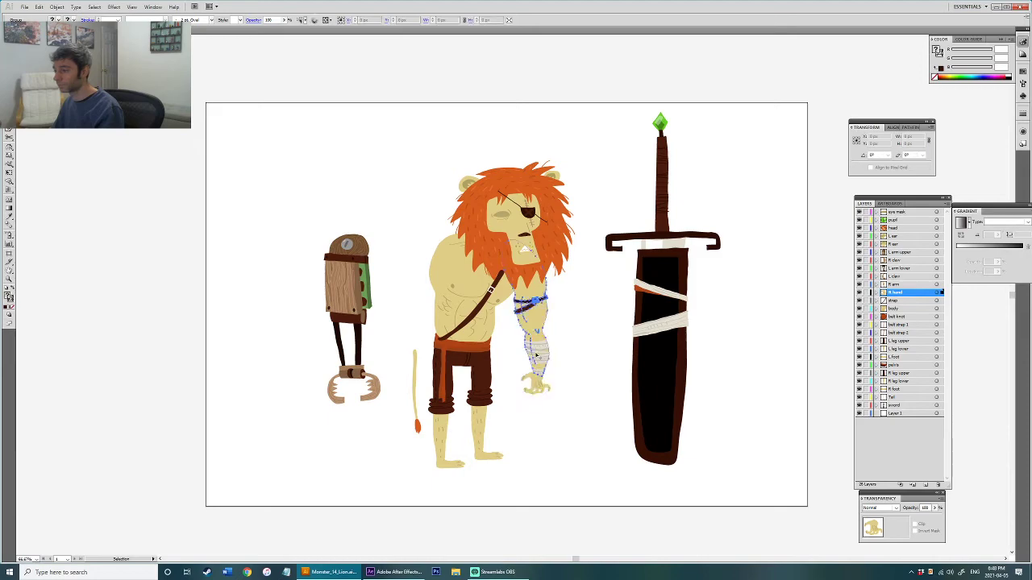
pyautogui.hotkey('ctrl', 'a')
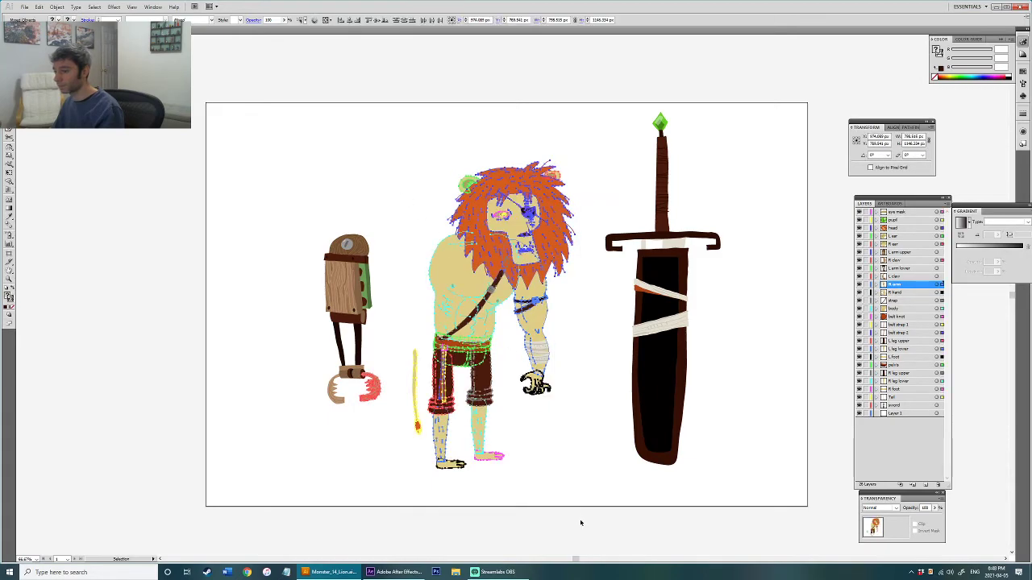
pyautogui.click(580, 506)
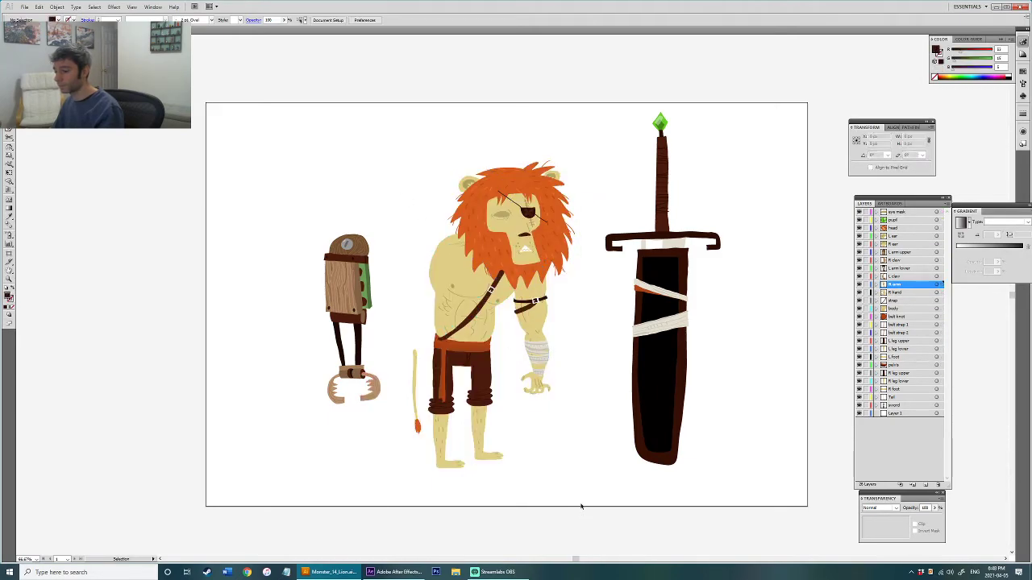
# Step: Switch to After Effects, dismiss its start screen, and browse Dropbox to Twitch_Stuff > Twitch_Sessions > AE > Character_Rigs
pyautogui.hotkey('alt', 'Tab')
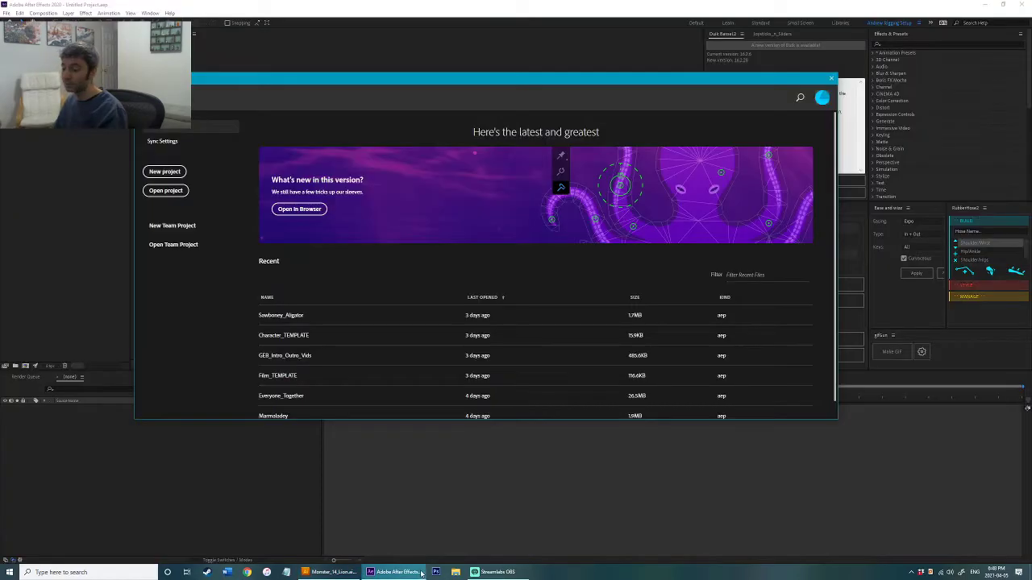
pyautogui.click(831, 79)
pyautogui.doubleClick(921, 572)
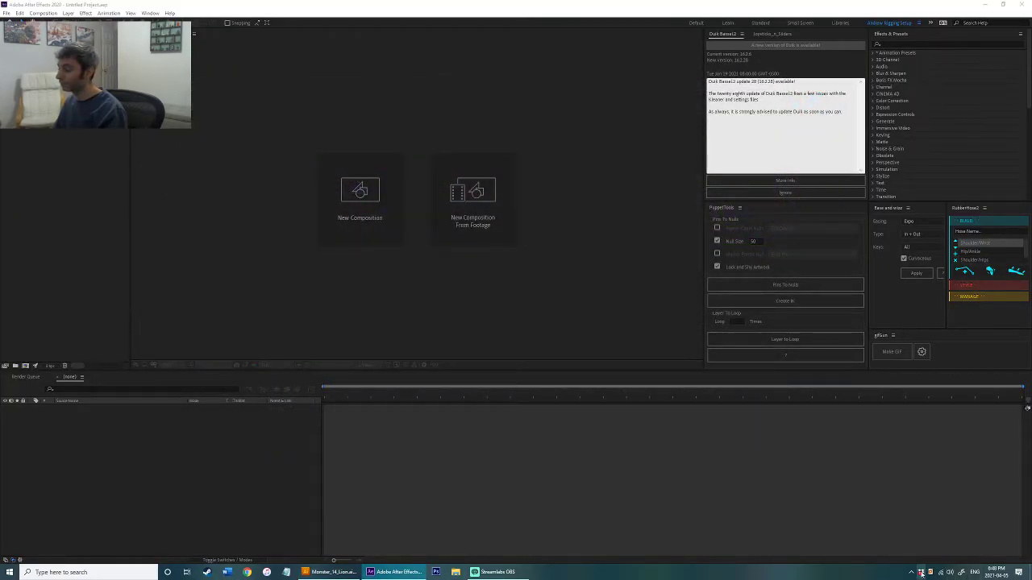
pyautogui.scroll(-1, 452, 294)
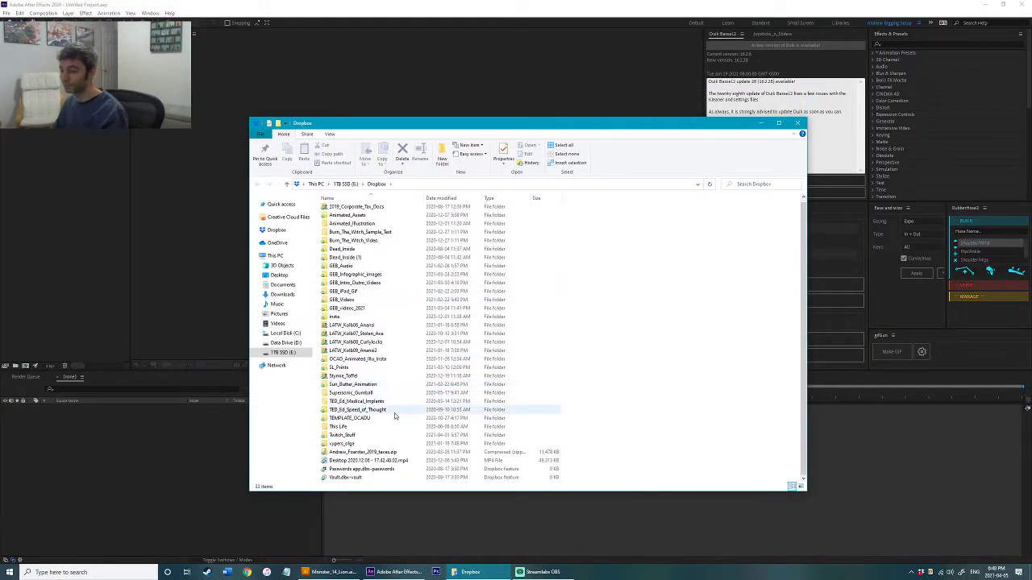
pyautogui.doubleClick(342, 436)
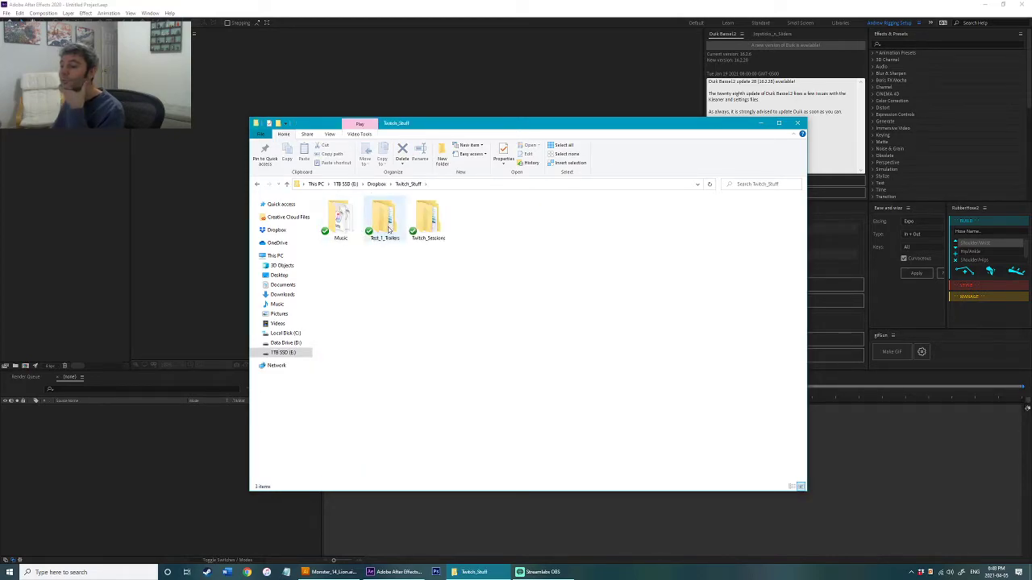
pyautogui.doubleClick(423, 226)
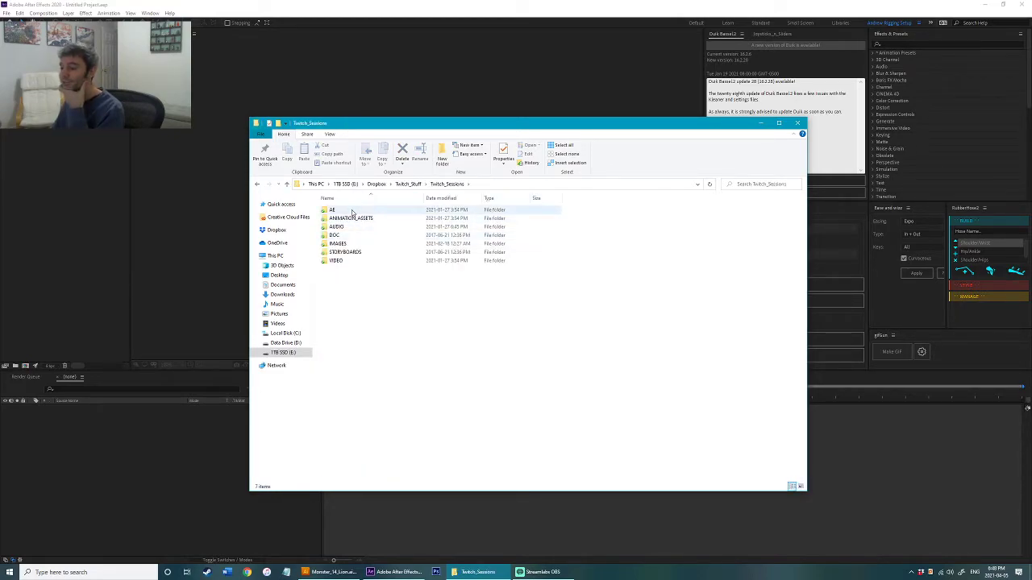
pyautogui.doubleClick(354, 210)
pyautogui.doubleClick(356, 219)
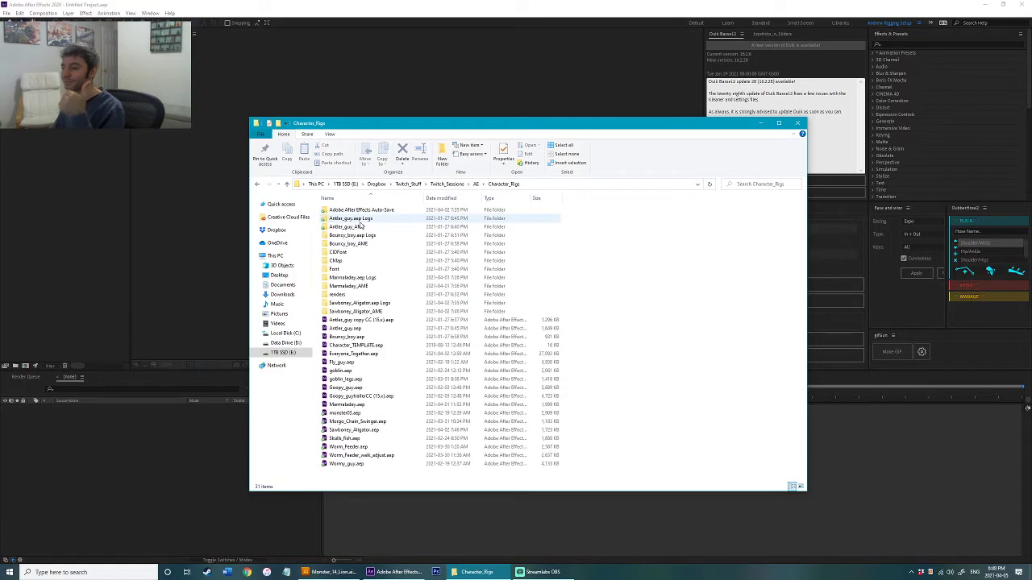
# Step: Open the Character_TEMPLATE.aep project, accept its conversion, and maximize the After Effects window
pyautogui.doubleClick(373, 344)
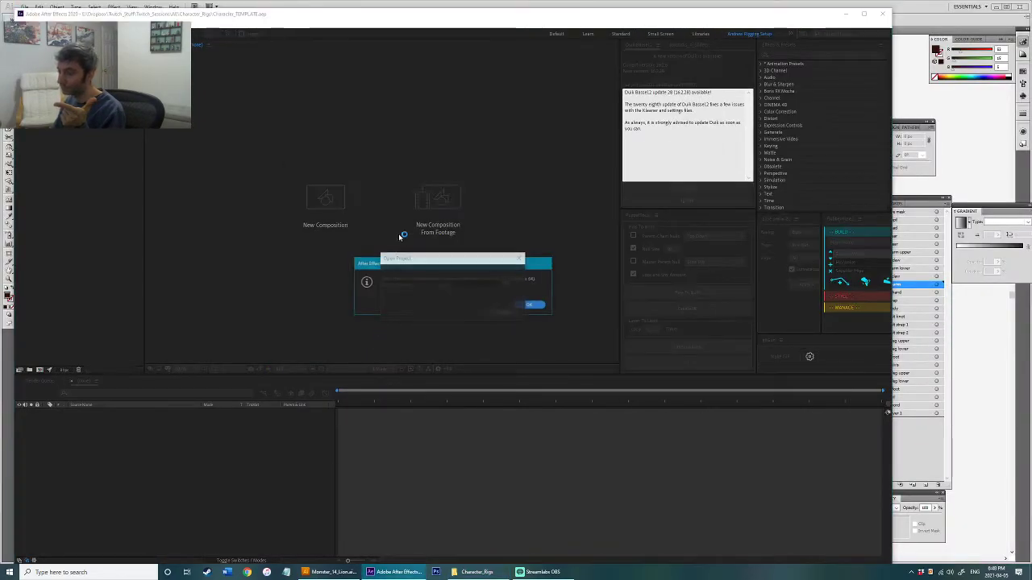
pyautogui.click(522, 306)
pyautogui.doubleClick(490, 16)
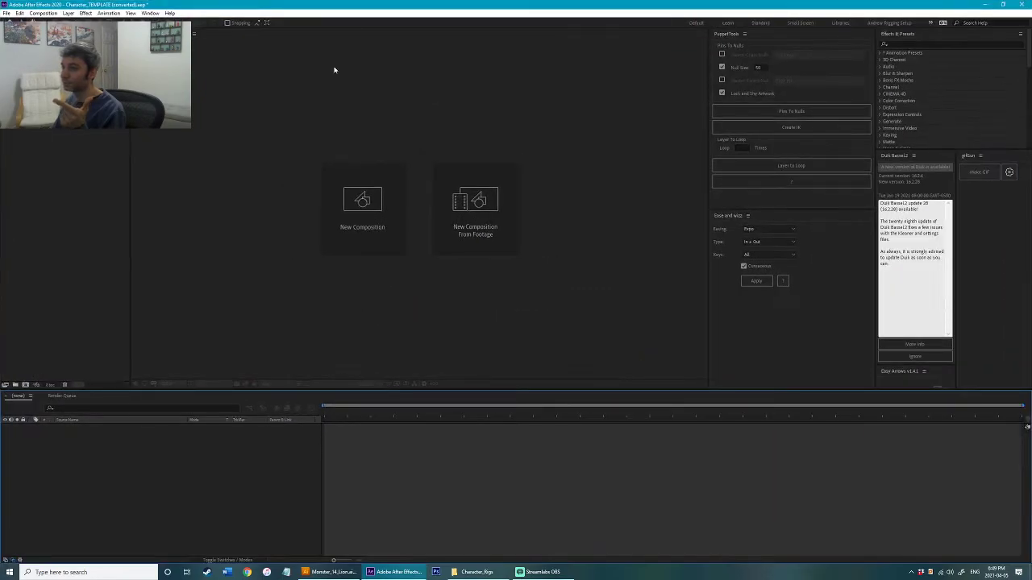
# Step: Save the converted template project as Framed_Mane in Dropbox's Twitch_Stuff > Twitch_Sessions > AE > Character_Rigs folder
pyautogui.click(94, 247)
pyautogui.hotkey('ctrl', 's')
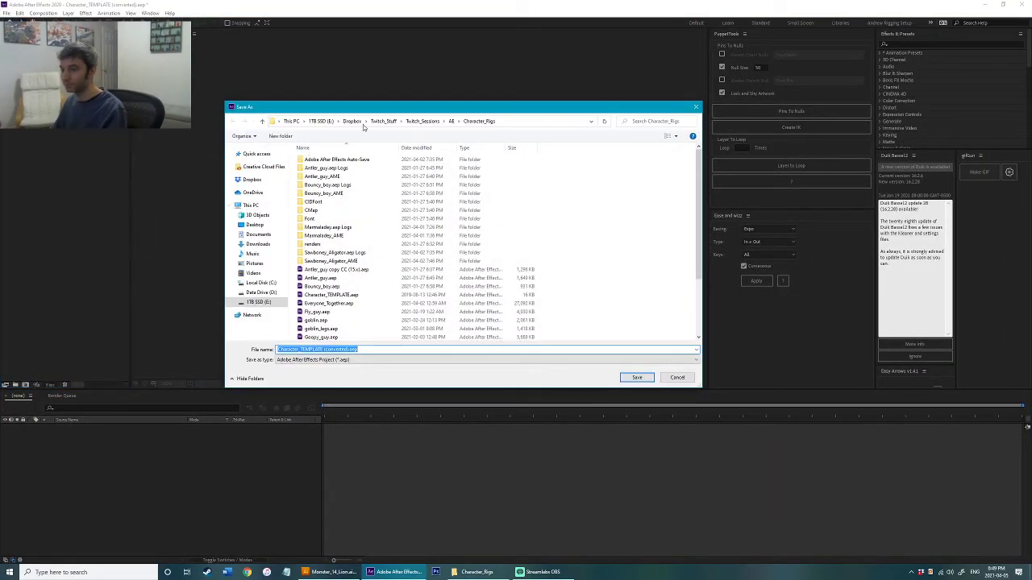
pyautogui.click(252, 179)
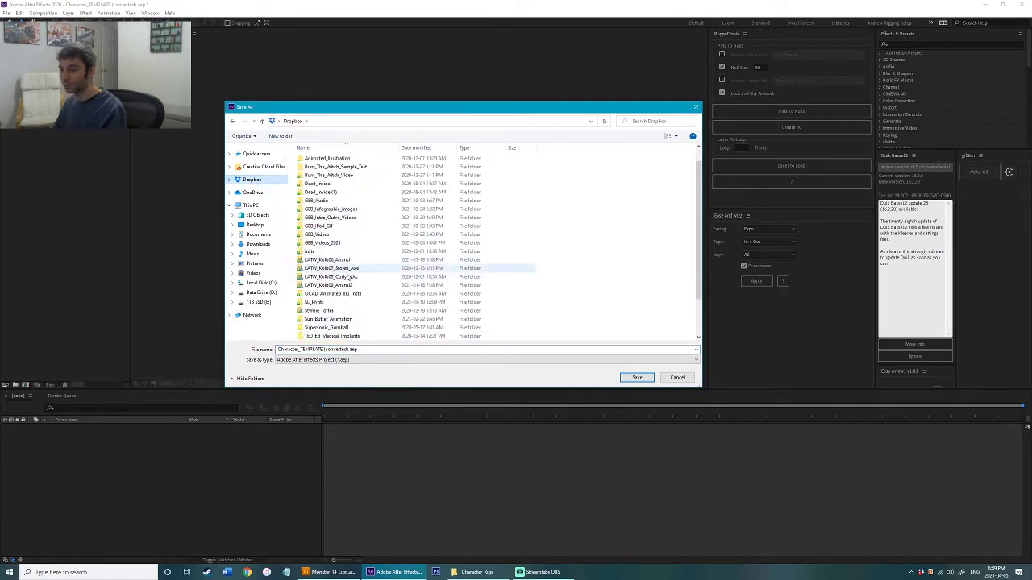
pyautogui.doubleClick(332, 327)
pyautogui.click(324, 176)
pyautogui.doubleClick(324, 177)
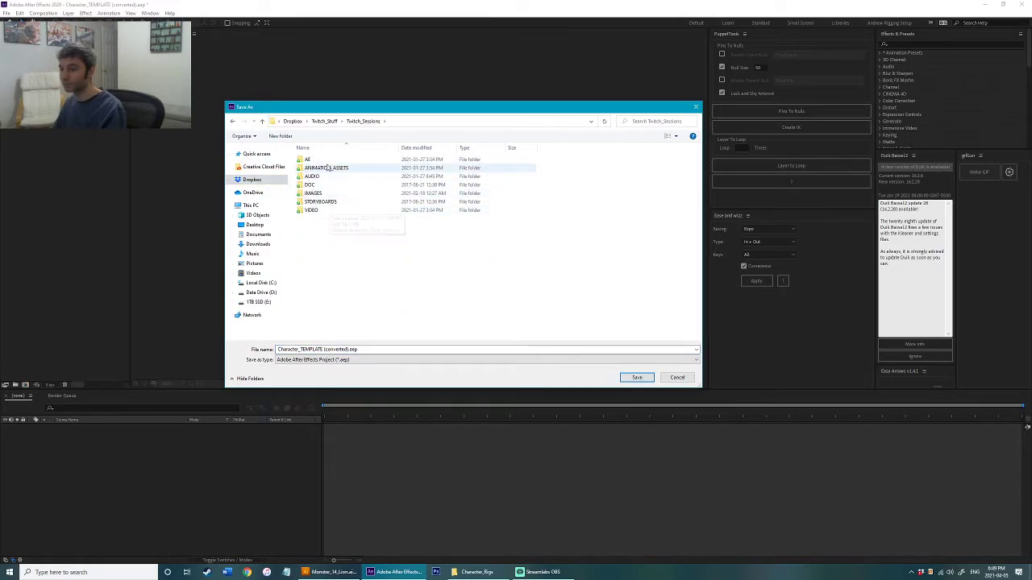
pyautogui.doubleClick(322, 158)
pyautogui.doubleClick(323, 168)
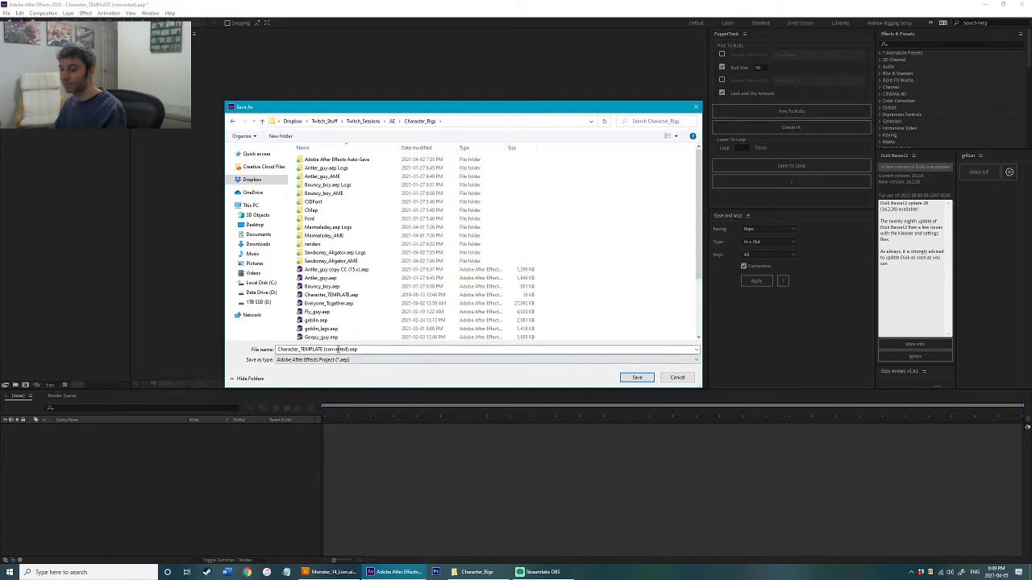
pyautogui.write('Framed')
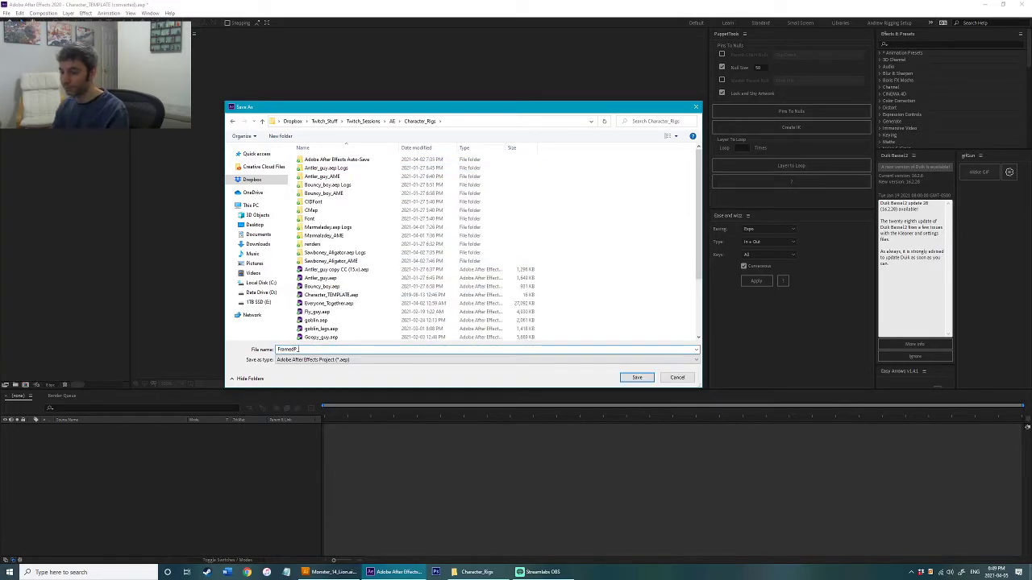
pyautogui.write('_Mane')
pyautogui.press('Return')
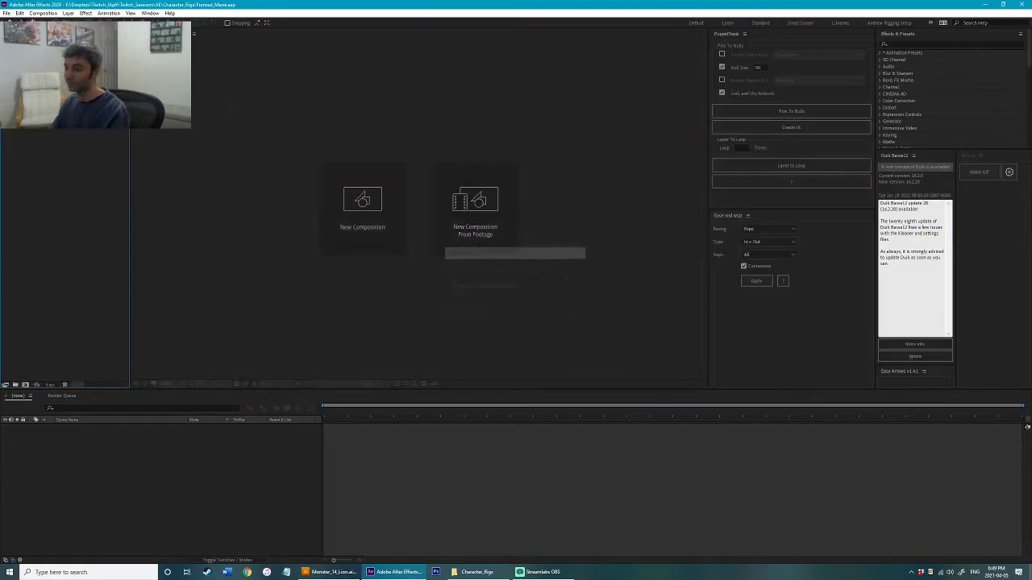
# Step: Import Monster_14_Lion.ai from ANIMATION_ASSETS > Characters as Composition - Retain Layer Sizes, and open the resulting lion composition
pyautogui.doubleClick(66, 174)
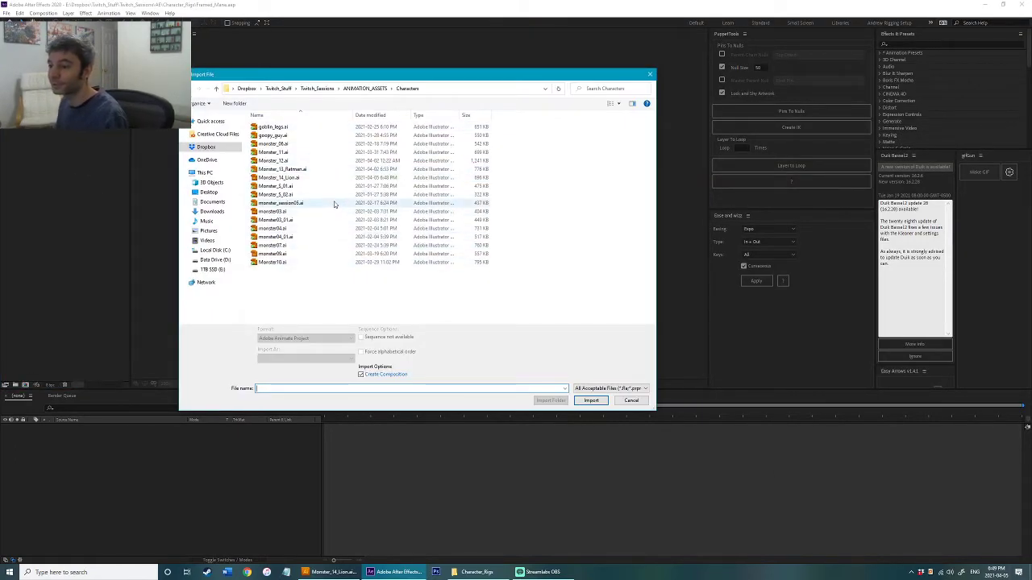
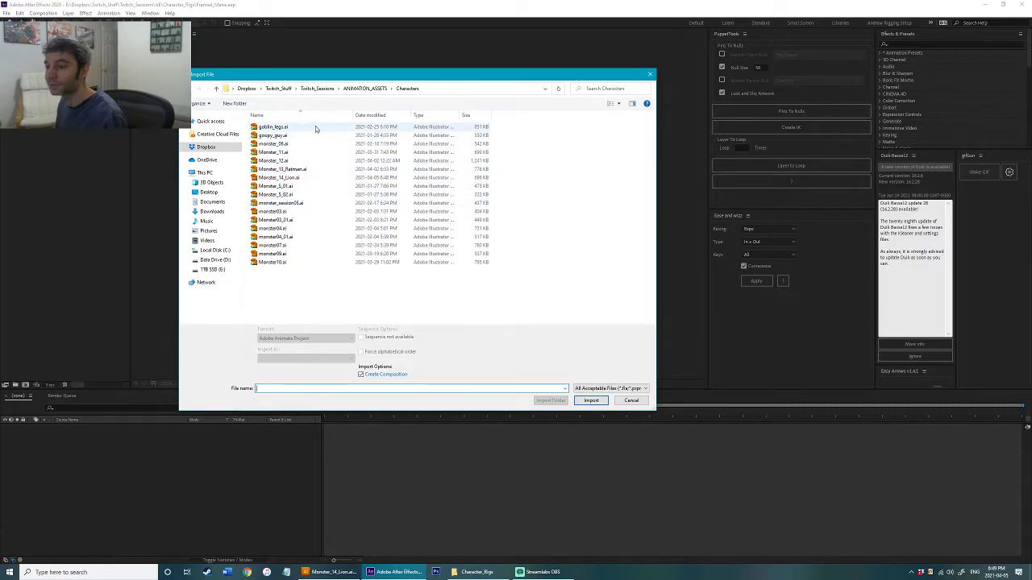
pyautogui.click(294, 177)
pyautogui.click(306, 359)
pyautogui.click(306, 372)
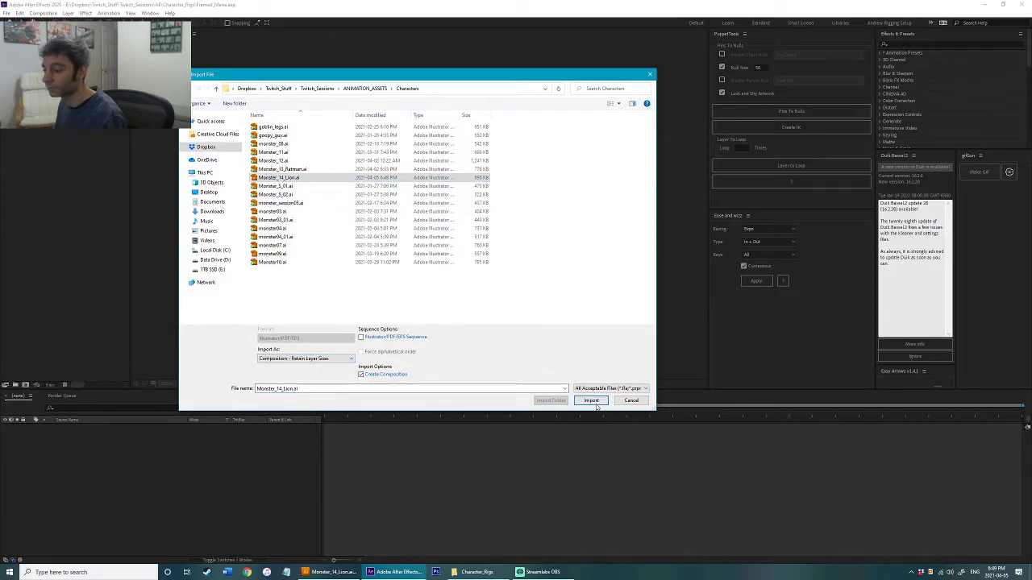
pyautogui.click(585, 400)
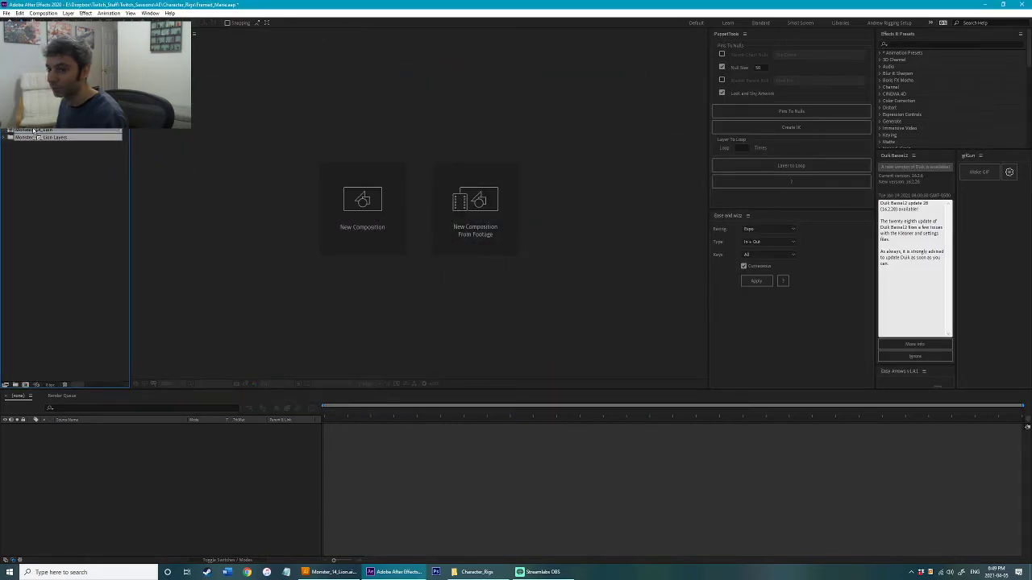
pyautogui.doubleClick(38, 116)
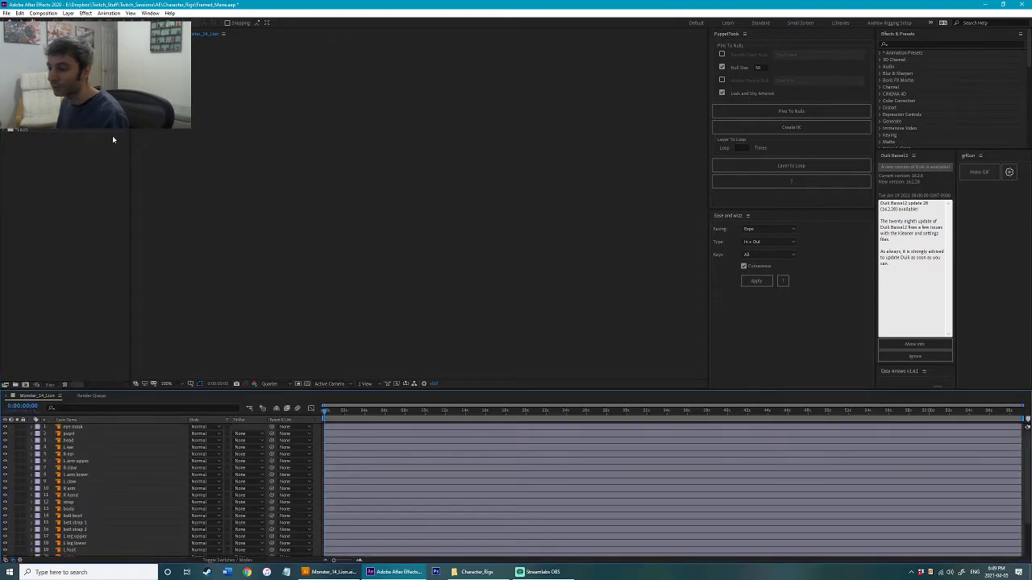
pyautogui.scroll(-1, 249, 184)
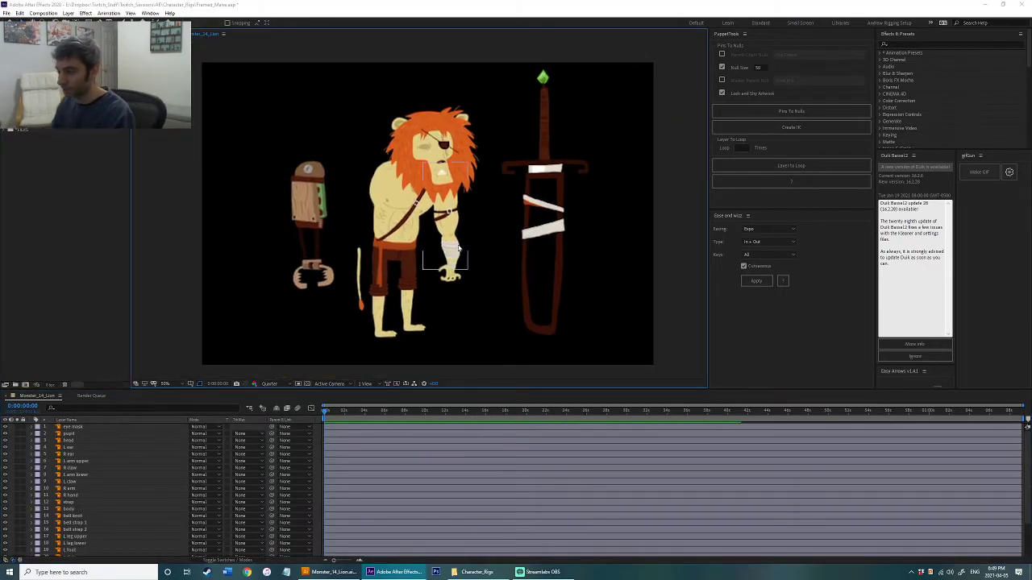
# Step: Set the lion composition's background colour to white, FFFFFF
pyautogui.hotkey('ctrl', 'k')
pyautogui.click(684, 336)
pyautogui.write('ffffff')
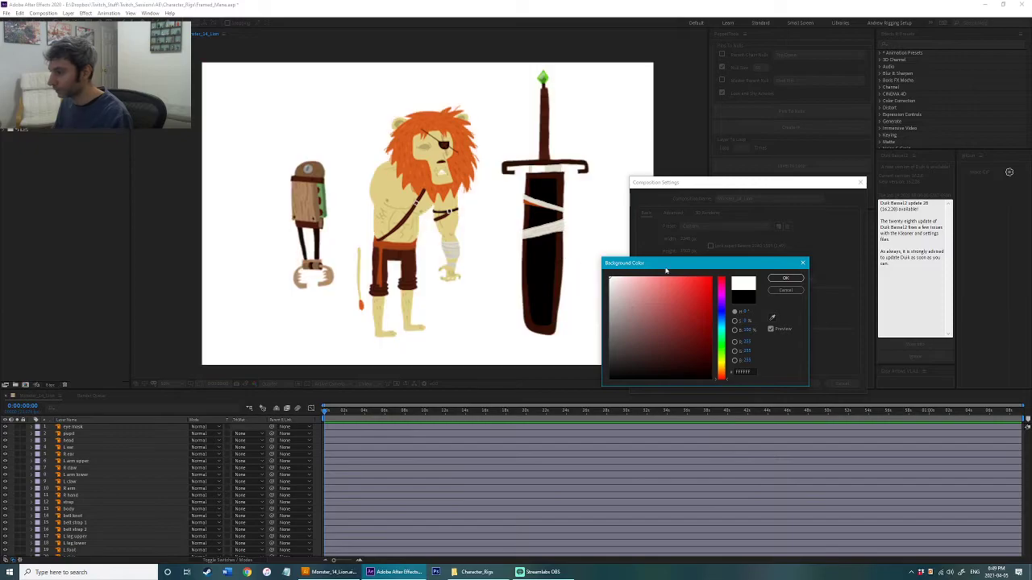
pyautogui.press('Return')
pyautogui.click(808, 383)
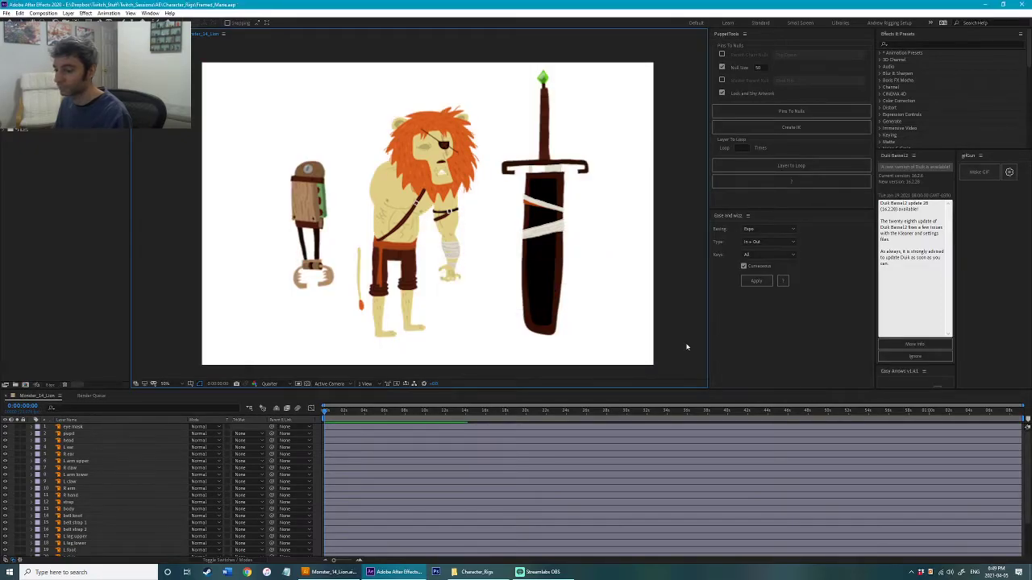
# Step: Set the composition's preview resolution to Full and save the project
pyautogui.click(269, 384)
pyautogui.click(272, 405)
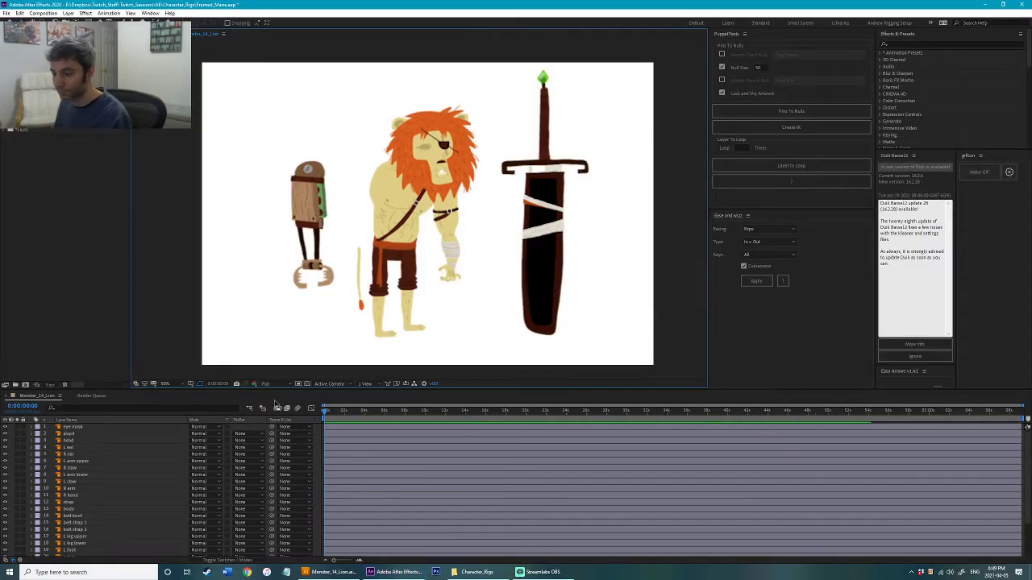
pyautogui.moveTo(342, 315); pyautogui.dragTo(366, 328)
pyautogui.hotkey('ctrl', 's')
# Step: Draw a thin, curved two-point mask across the lion's eye on the eye mask layer, spanning both eye corners
pyautogui.click(335, 215)
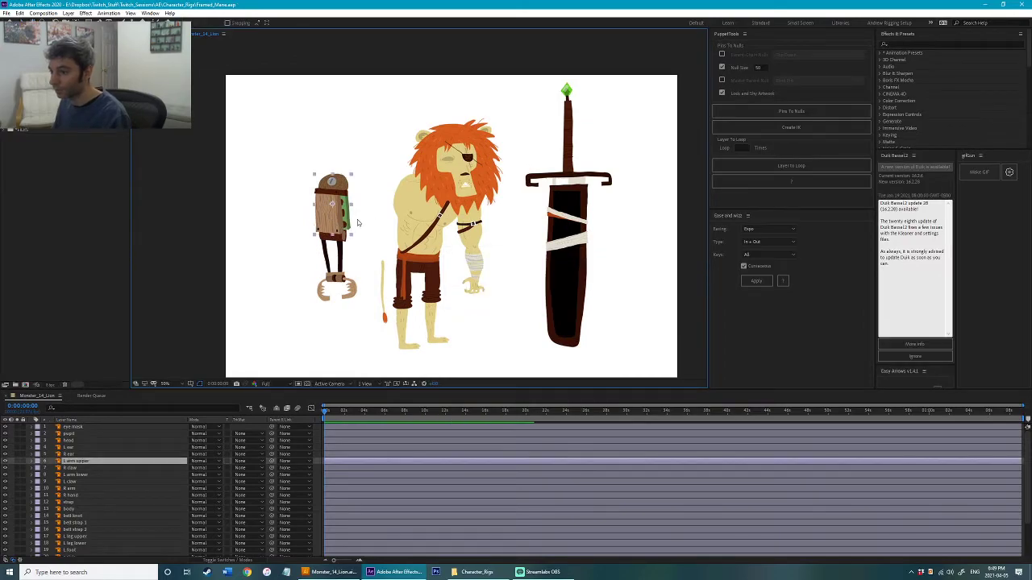
pyautogui.scroll(6, 447, 143)
pyautogui.click(487, 274)
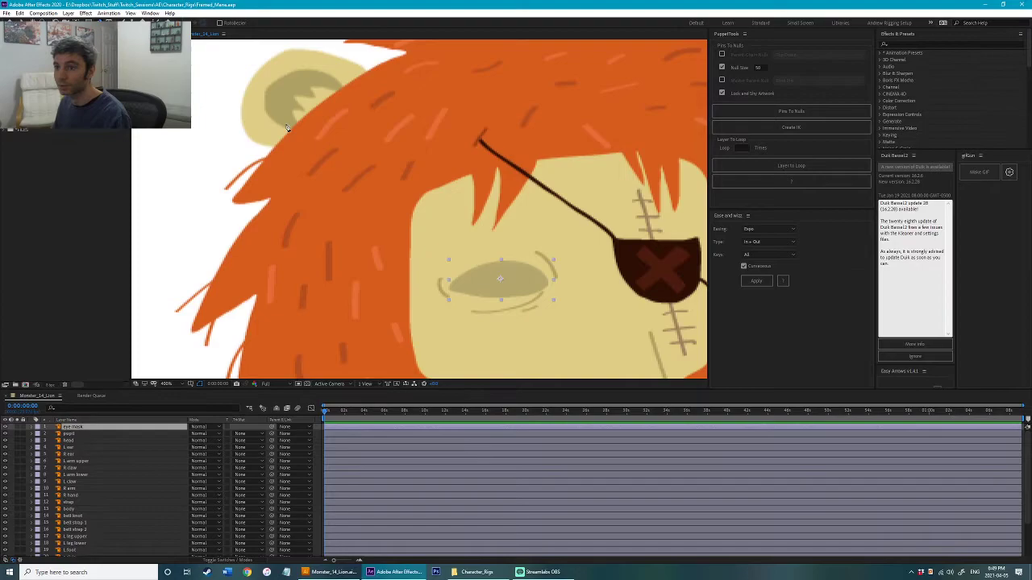
pyautogui.moveTo(491, 278); pyautogui.dragTo(442, 228)
pyautogui.scroll(1, 443, 227)
pyautogui.moveTo(550, 223); pyautogui.dragTo(585, 240)
pyautogui.moveTo(331, 239); pyautogui.dragTo(304, 234)
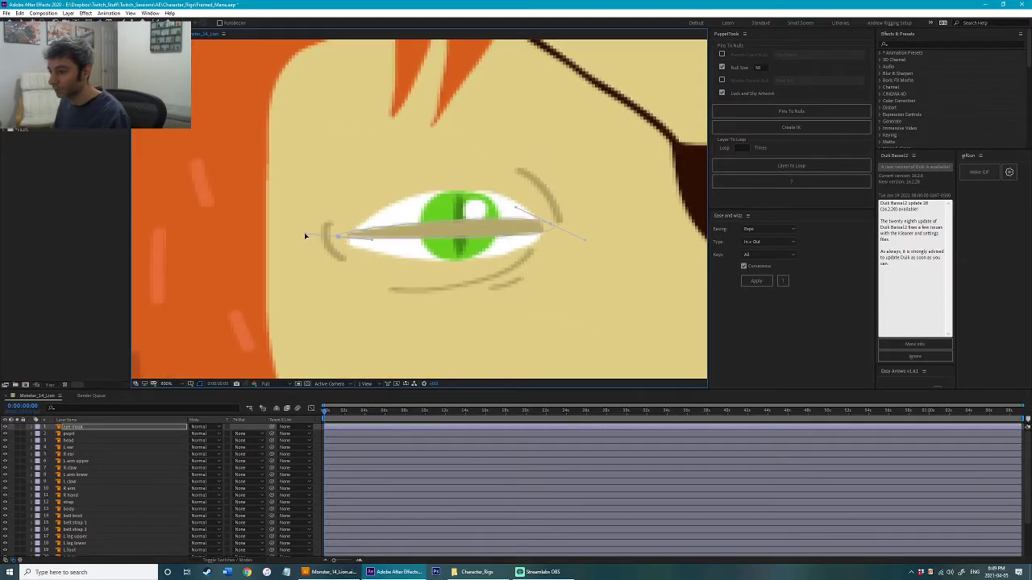
# Step: Invert the eye mask layer's mask and adjust its corner points and curve handles into a narrow slit between the eye corners
pyautogui.click(32, 428)
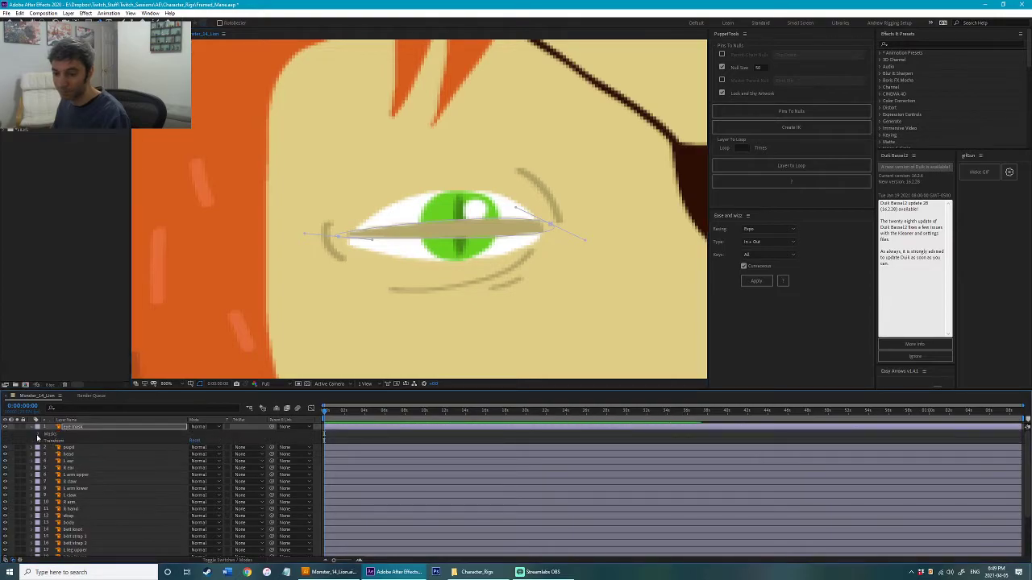
pyautogui.click(39, 435)
pyautogui.click(51, 441)
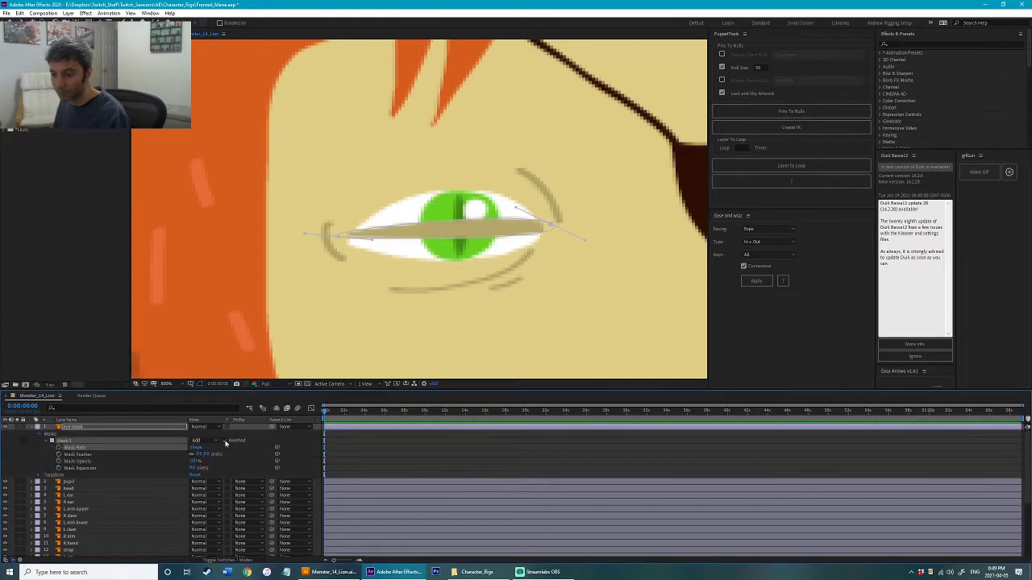
pyautogui.click(225, 440)
pyautogui.moveTo(338, 237); pyautogui.dragTo(339, 239)
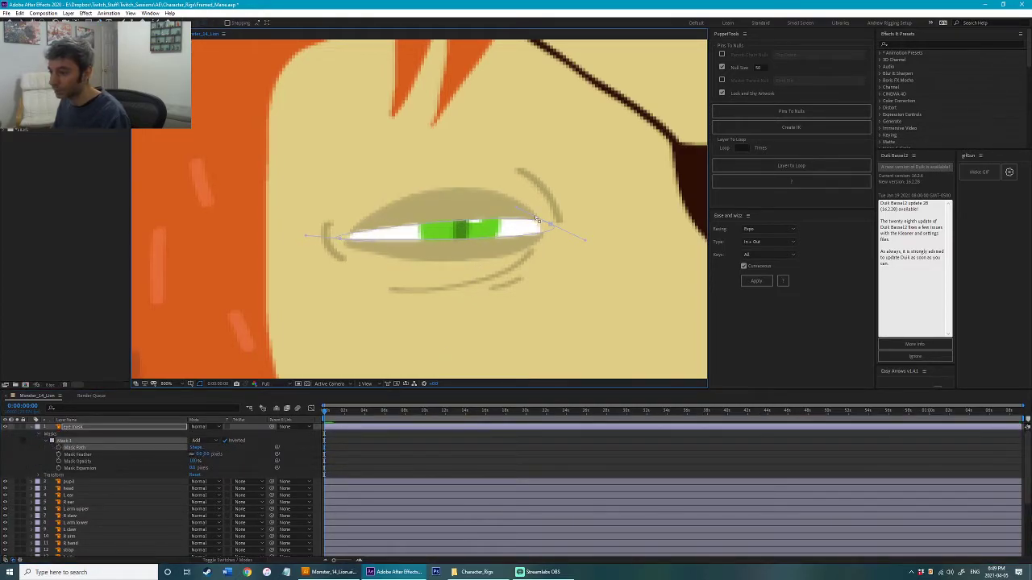
pyautogui.moveTo(554, 228); pyautogui.dragTo(566, 240)
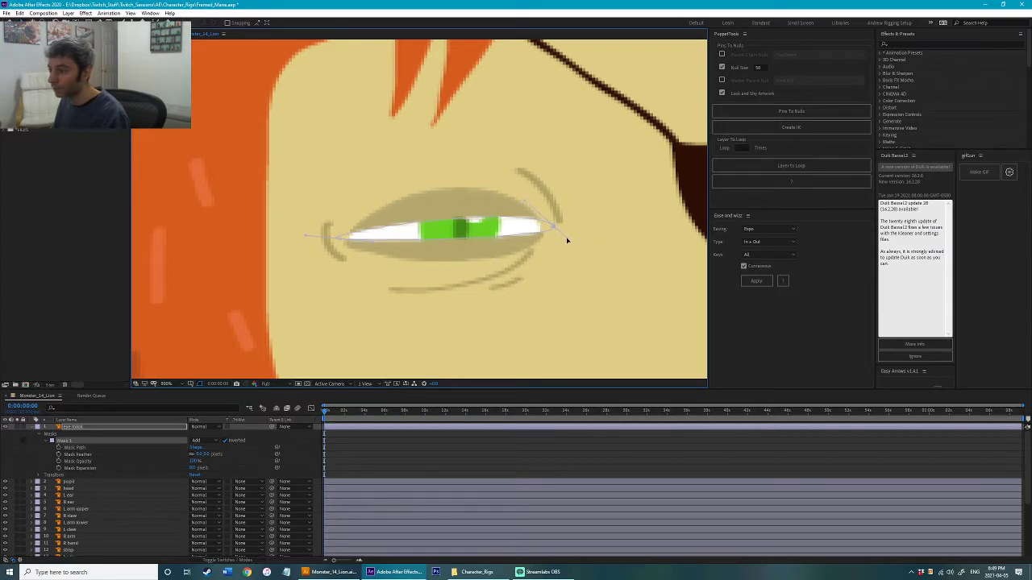
pyautogui.moveTo(524, 201); pyautogui.dragTo(552, 214)
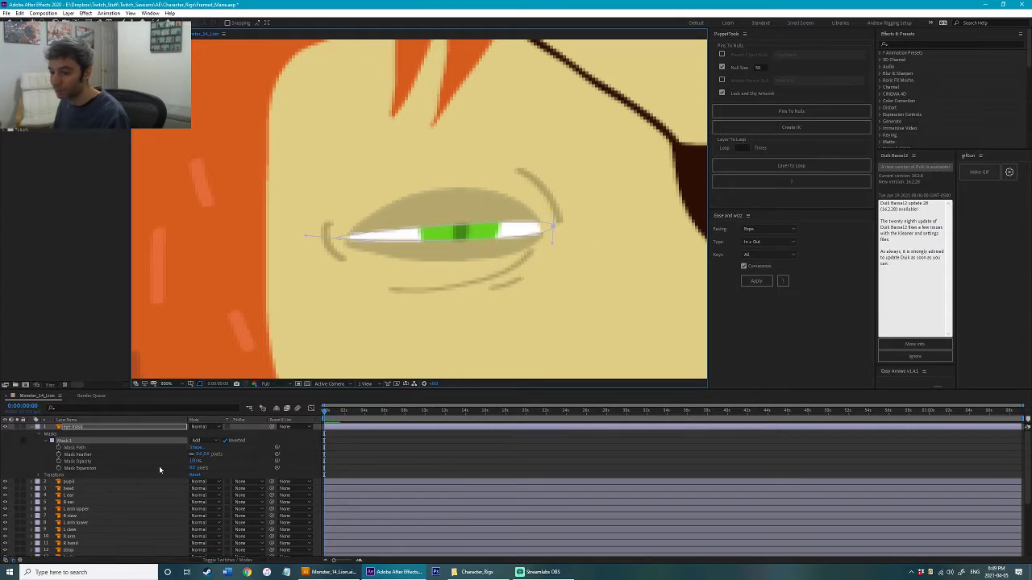
# Step: Start keyframing Mask Path and Mask Expansion at frame 0, reduce the expansion below zero to close the eye, and save the project
pyautogui.click(72, 461)
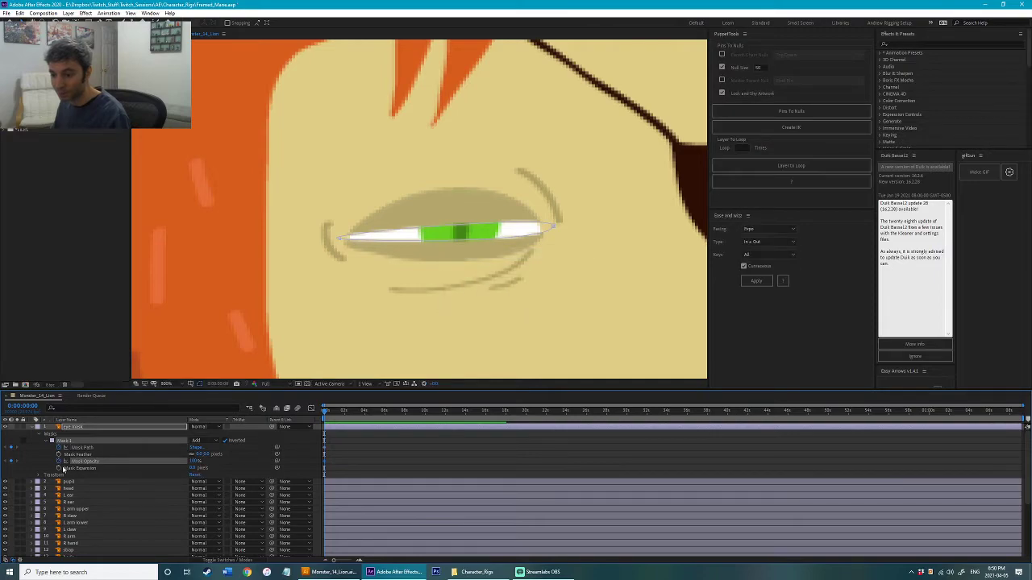
pyautogui.click(59, 468)
pyautogui.moveTo(194, 469); pyautogui.dragTo(193, 468)
pyautogui.hotkey('ctrl', 's')
# Step: Apply Easy Ease to the eye mask's Mask Path and Mask Expansion keyframes at frame 0
pyautogui.moveTo(348, 446); pyautogui.dragTo(316, 471)
pyautogui.rightClick(324, 468)
pyautogui.moveTo(371, 461)
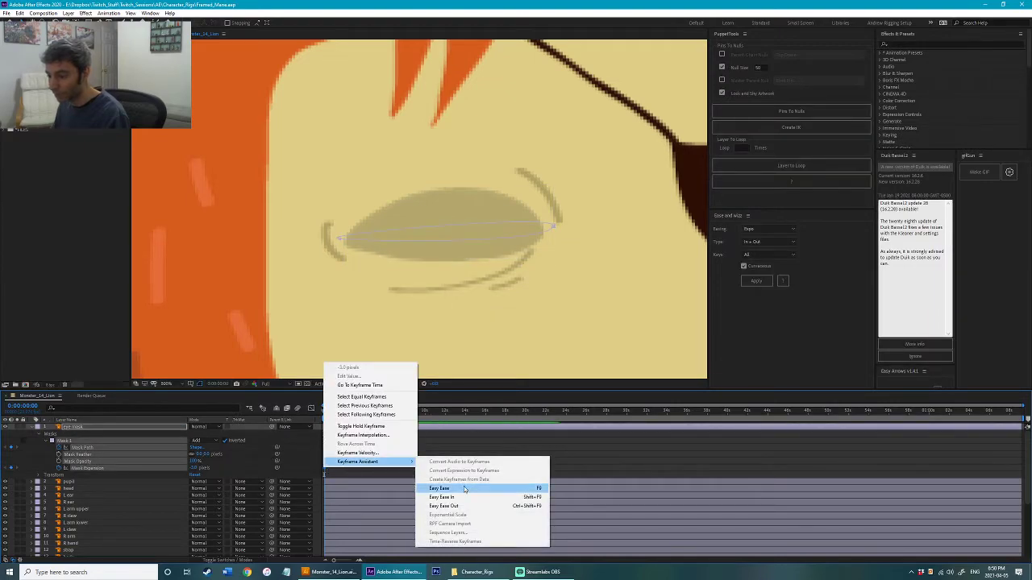
pyautogui.click(460, 488)
# Step: Save the project and set the eye mask's Mask Expansion to 0 pixels at frame 6
pyautogui.press('=')
pyautogui.press('=')
pyautogui.hotkey('ctrl', 's')
pyautogui.press('=')
pyautogui.press('=')
pyautogui.press('=')
pyautogui.moveTo(337, 412); pyautogui.dragTo(445, 411)
pyautogui.doubleClick(491, 222)
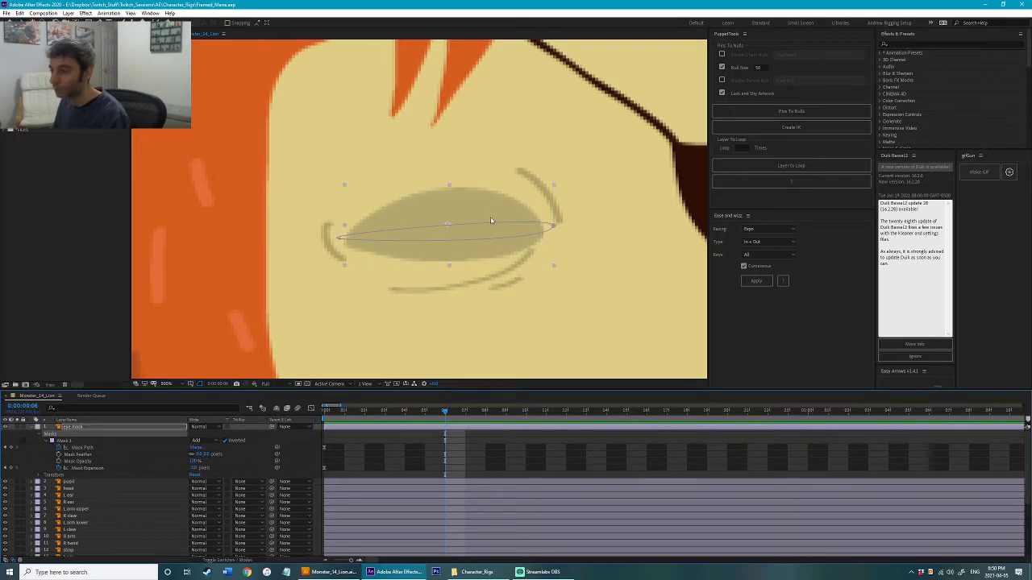
pyautogui.click(101, 469)
pyautogui.click(193, 469)
pyautogui.write('0')
pyautogui.press('Return')
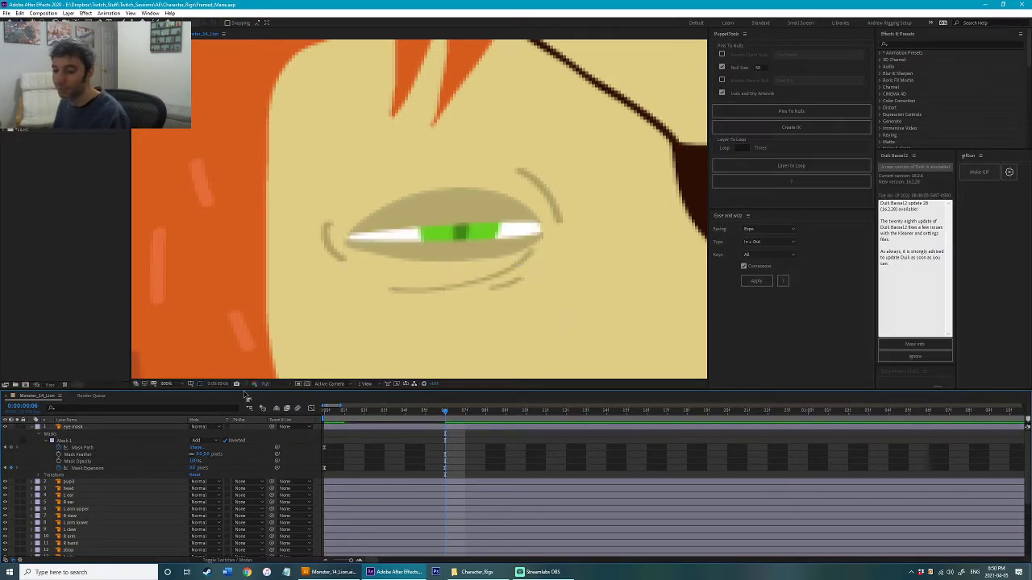
# Step: Reshape the eye mask's path at frame 6 by extending both corners' curve handles so the whole eye and its white are uncovered
pyautogui.click(389, 241)
pyautogui.moveTo(484, 224); pyautogui.dragTo(482, 242)
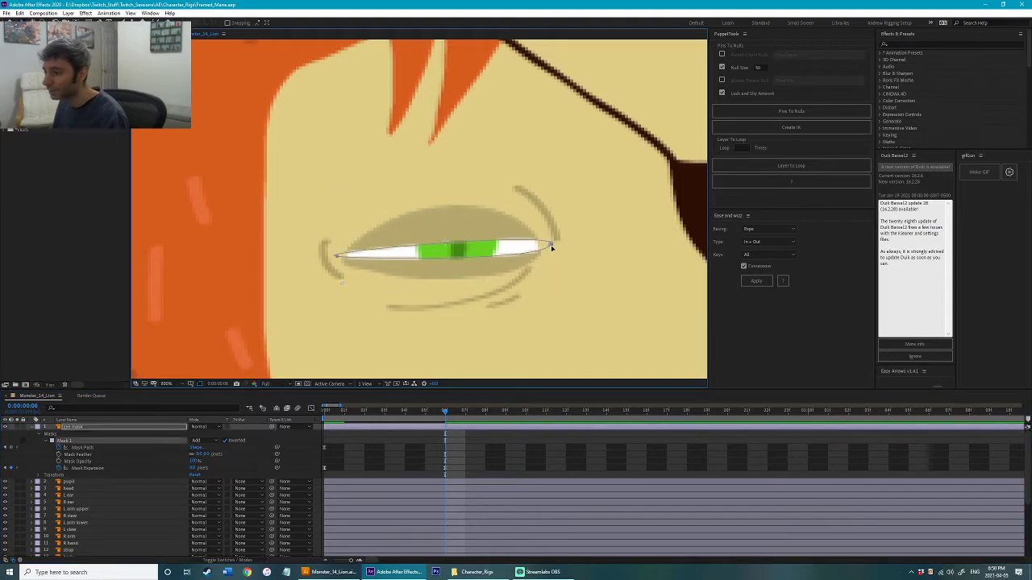
pyautogui.moveTo(550, 238); pyautogui.dragTo(513, 113)
pyautogui.moveTo(550, 282); pyautogui.dragTo(552, 336)
pyautogui.moveTo(335, 257); pyautogui.dragTo(340, 295)
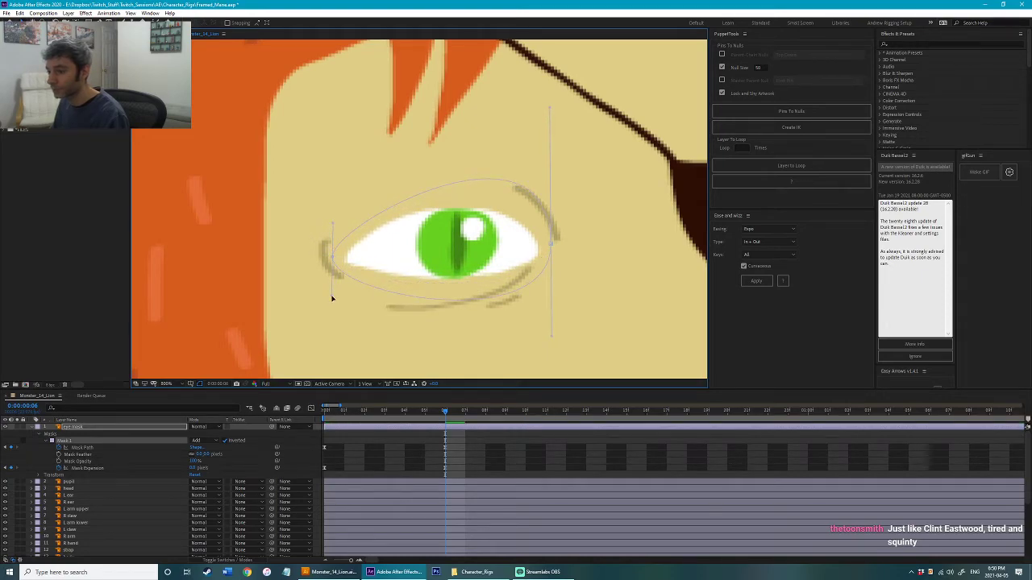
pyautogui.moveTo(332, 224); pyautogui.dragTo(333, 232)
# Step: Save the project and time-reverse the eye mask's Mask Path and Mask Expansion keyframes so the eye goes from open to closed
pyautogui.click(428, 452)
pyautogui.moveTo(412, 412); pyautogui.dragTo(310, 473)
pyautogui.hotkey('ctrl', 's')
pyautogui.rightClick(324, 469)
pyautogui.moveTo(339, 462)
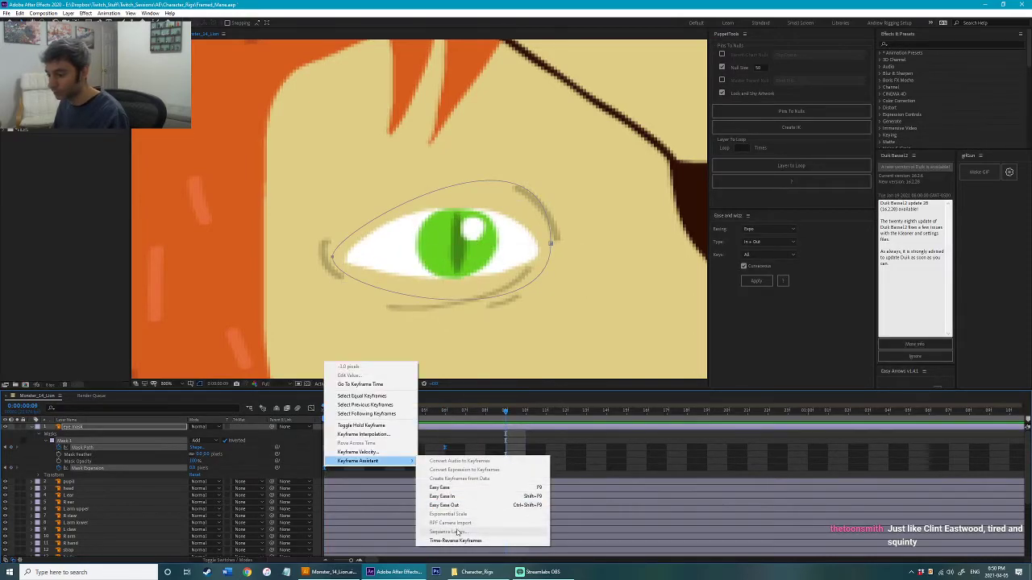
pyautogui.click(455, 540)
# Step: Move the closed-eye keyframes to frame 4, duplicate them at frame 6, and paste the open-eye keyframes at frame 11
pyautogui.moveTo(494, 422); pyautogui.dragTo(413, 458)
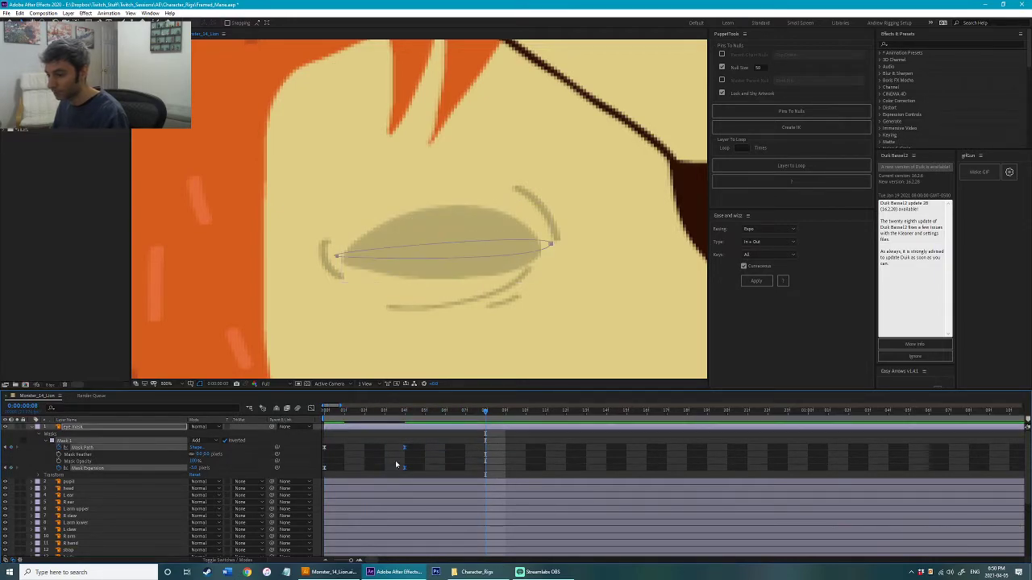
pyautogui.click(445, 413)
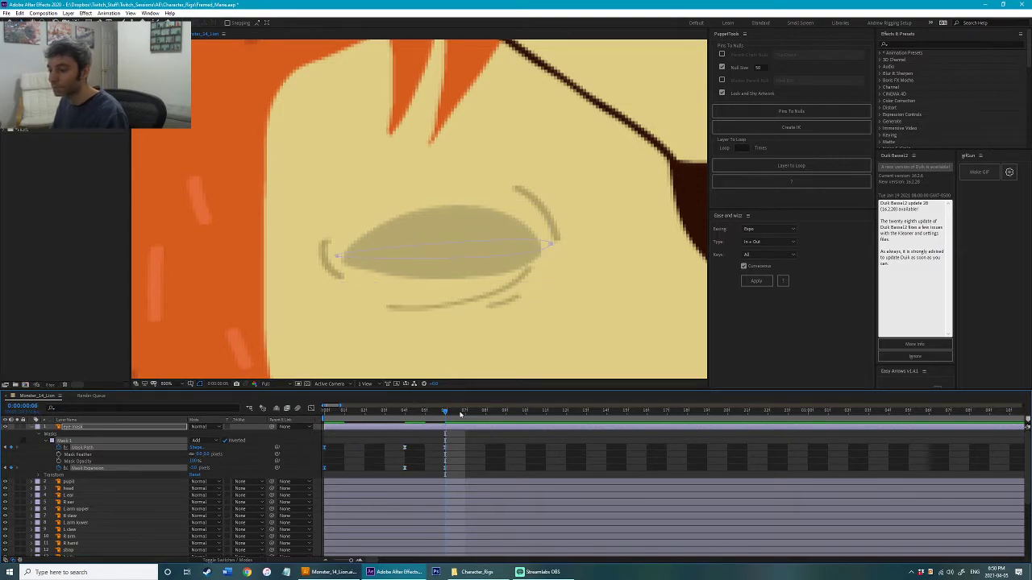
pyautogui.moveTo(535, 426); pyautogui.dragTo(544, 417)
pyautogui.hotkey('ctrl', 'v')
pyautogui.press('Home')
pyautogui.click(260, 435)
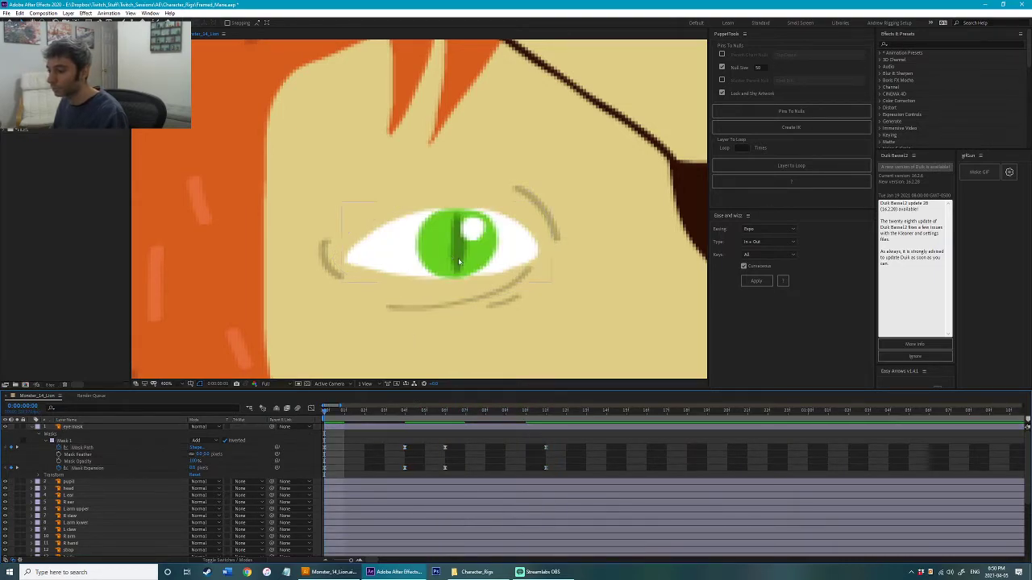
# Step: Preview the blink and shift its closed and reopening keyframes one frame later, to frames 5, 7 and 12
pyautogui.scroll(-2, 460, 274)
pyautogui.press('space')
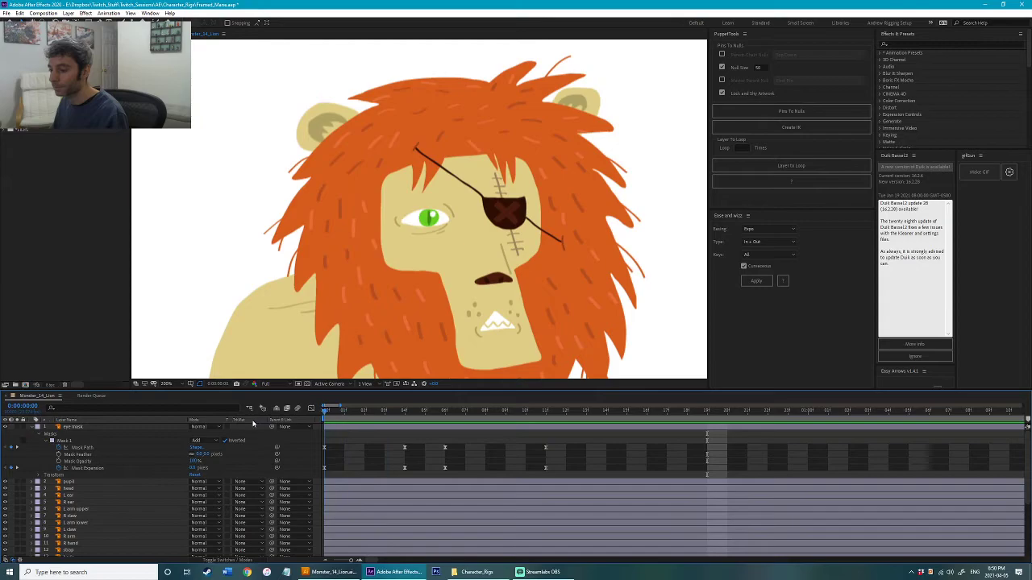
pyautogui.moveTo(457, 462); pyautogui.dragTo(425, 468)
pyautogui.click(438, 460)
pyautogui.press('Home')
pyautogui.press('space')
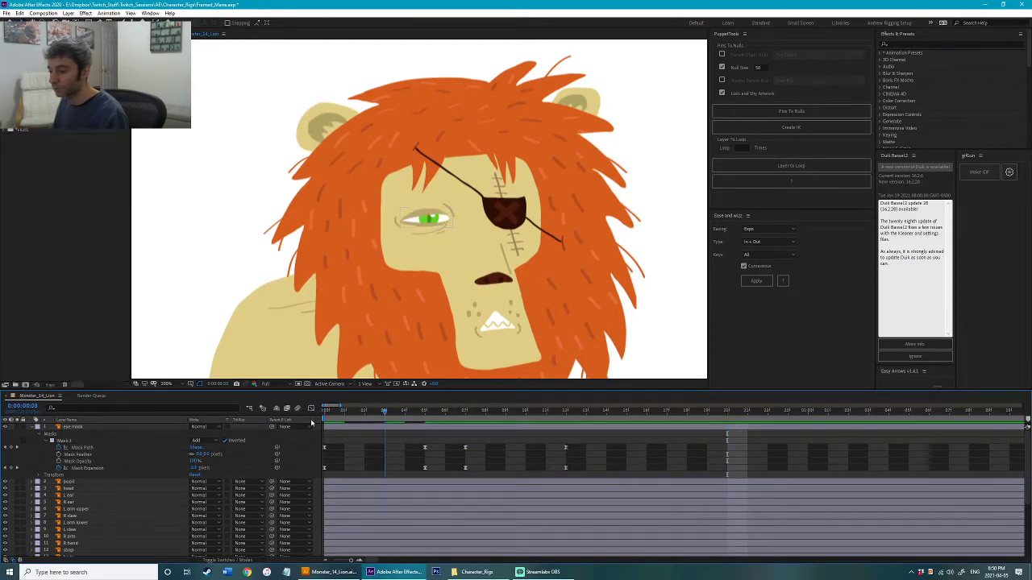
# Step: Finish previewing the blink, save the project, and collapse the eye mask layer's properties
pyautogui.press('space')
pyautogui.press(',')
pyautogui.press(',')
pyautogui.hotkey('ctrl', 's')
pyautogui.press('s')
pyautogui.press('s')
pyautogui.press('.')
pyautogui.press('.')
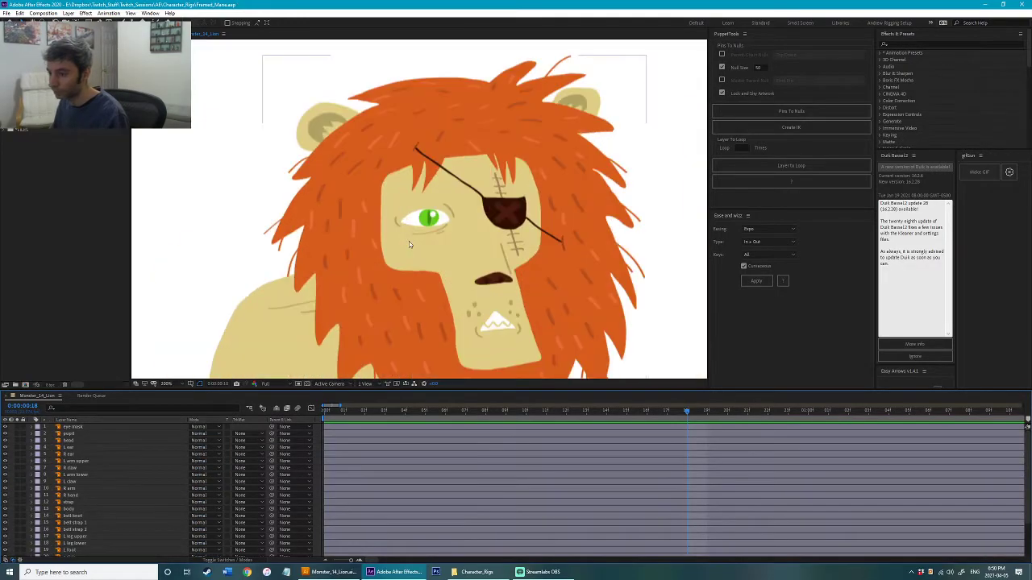
# Step: Move the head layer's anchor point to the rear of the lion's jaw and set the layer's label colour to orange
pyautogui.press(',')
pyautogui.press(',')
pyautogui.press('.')
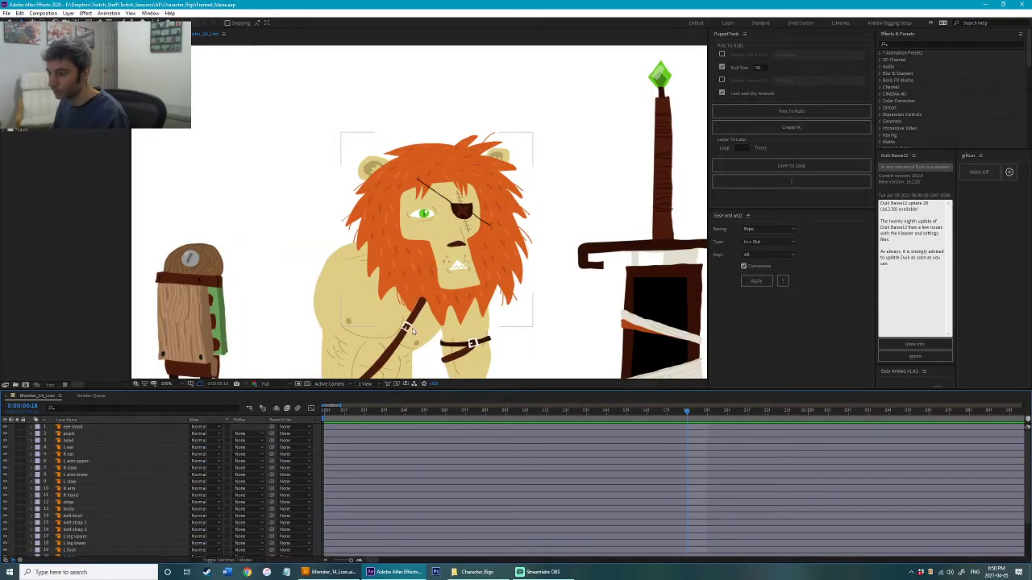
pyautogui.click(444, 300)
pyautogui.press('y')
pyautogui.moveTo(436, 231); pyautogui.dragTo(402, 243)
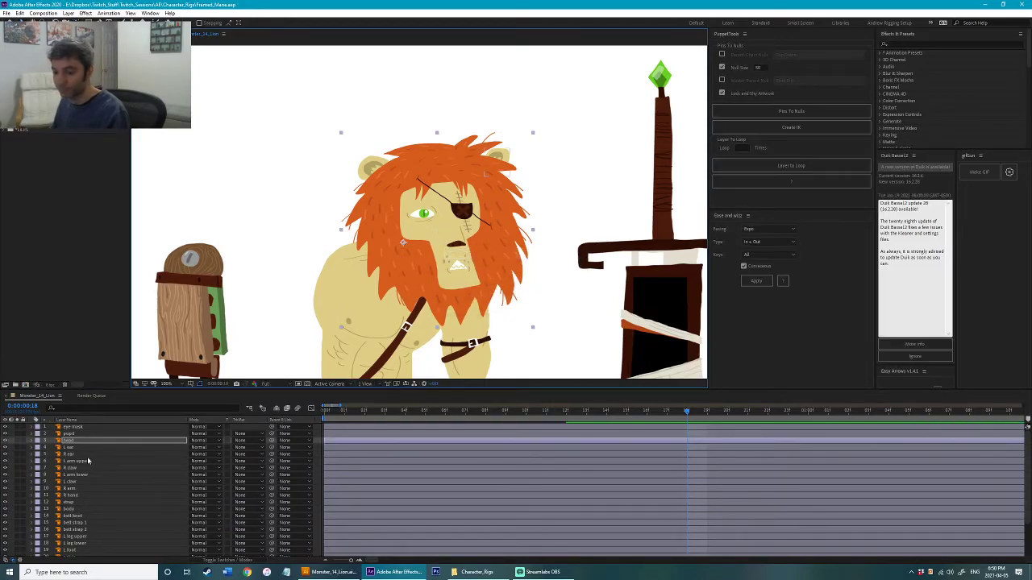
pyautogui.click(38, 441)
pyautogui.click(61, 397)
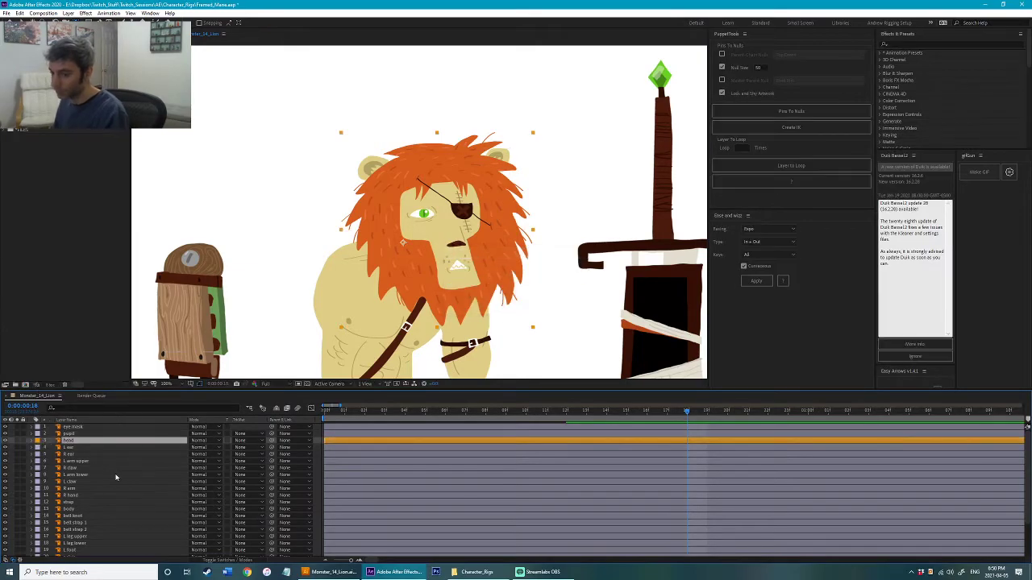
pyautogui.click(398, 260)
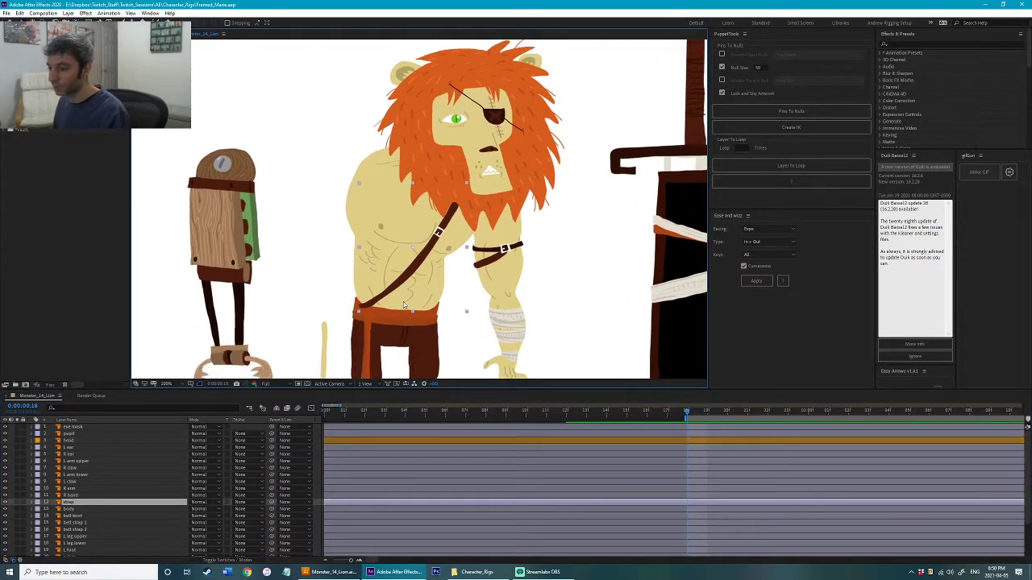
pyautogui.press('Return')
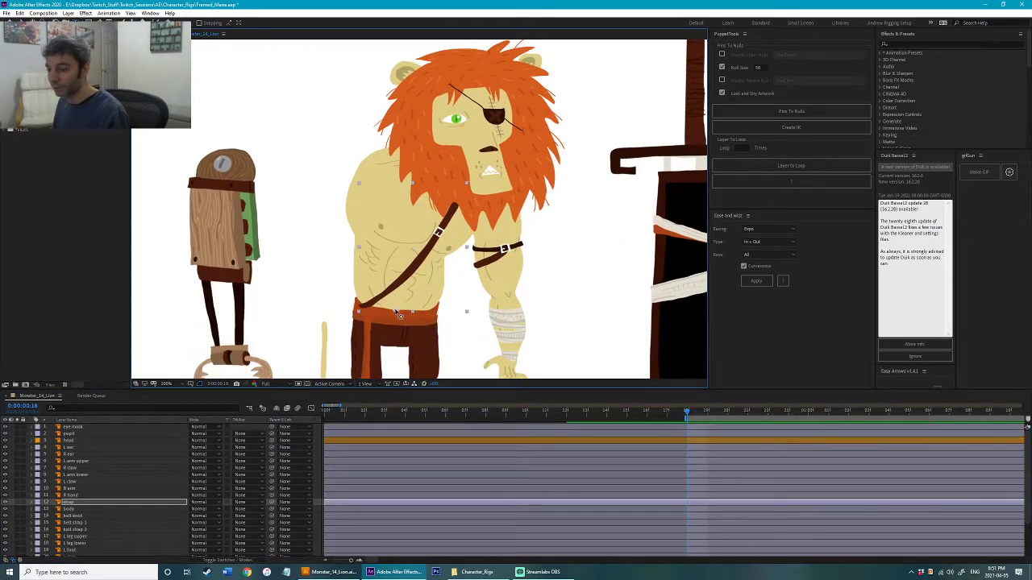
pyautogui.hotkey('ctrl', 'z')
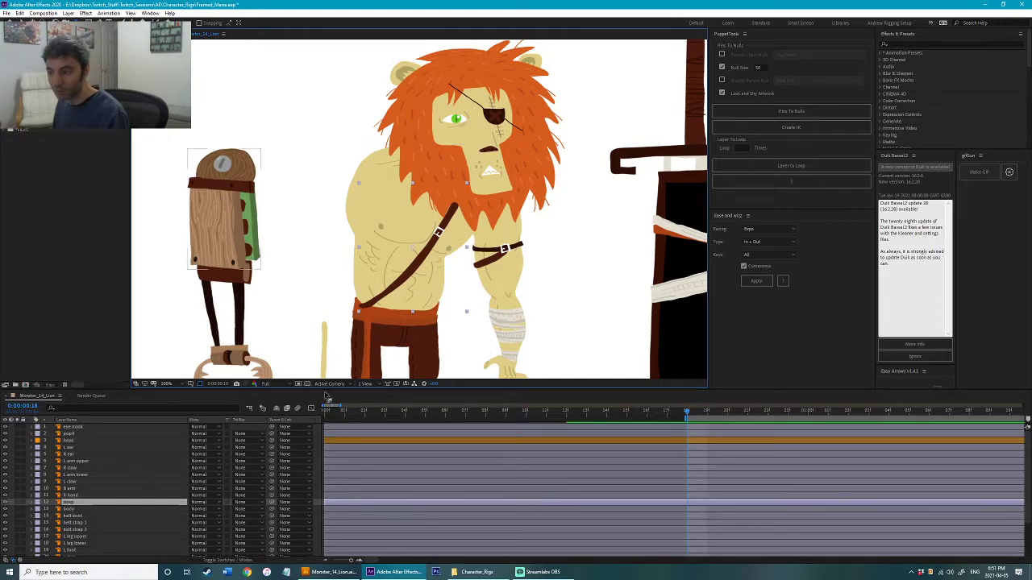
# Step: Move the body layer's anchor point down to the waist above the belt and set its label colour to yellow
pyautogui.click(64, 511)
pyautogui.moveTo(418, 241); pyautogui.dragTo(391, 314)
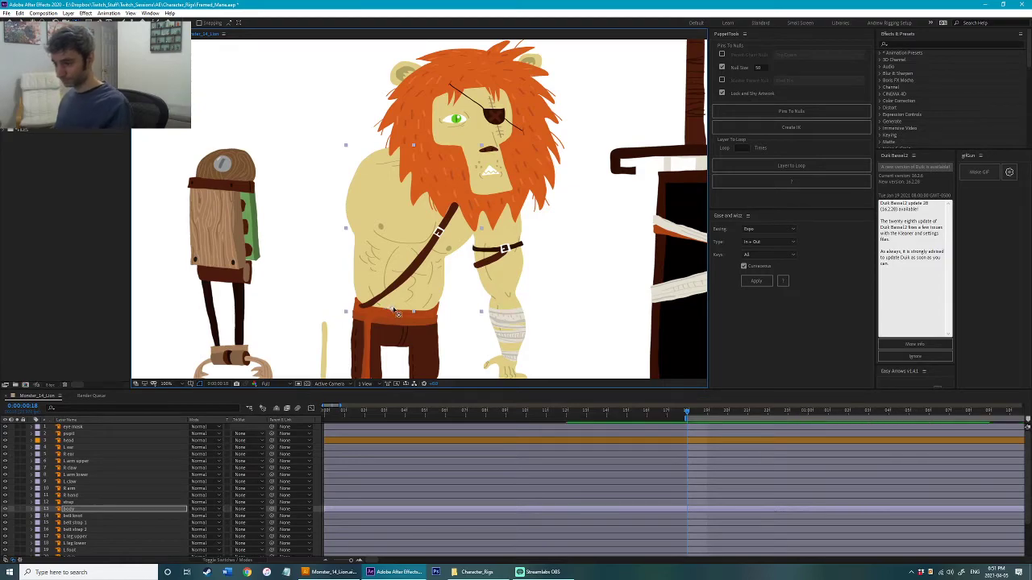
pyautogui.click(38, 511)
pyautogui.click(84, 487)
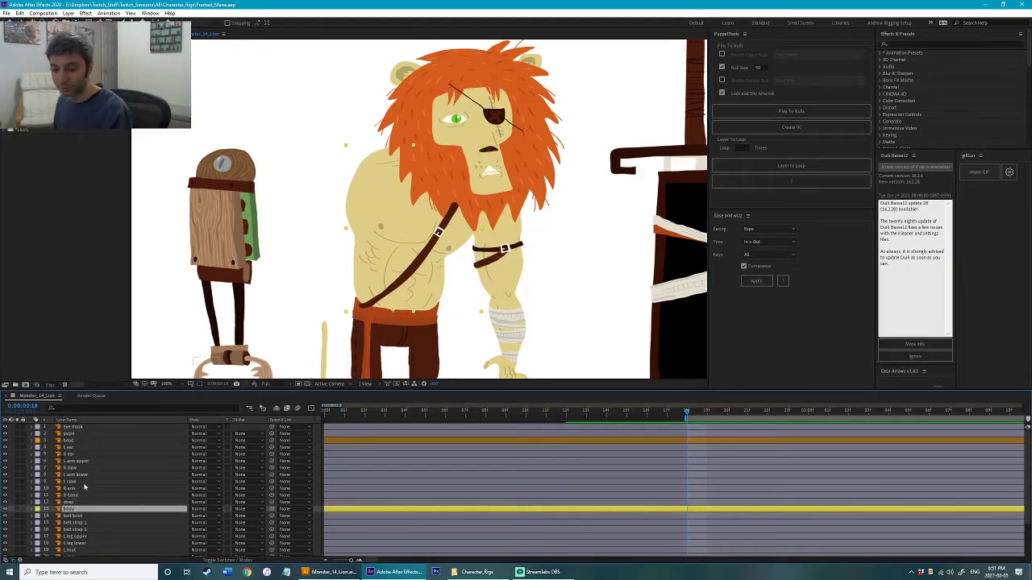
# Step: Parent the head layer to the body, and the pupil and eye mask layers to the head
pyautogui.click(70, 442)
pyautogui.moveTo(272, 441); pyautogui.dragTo(69, 509)
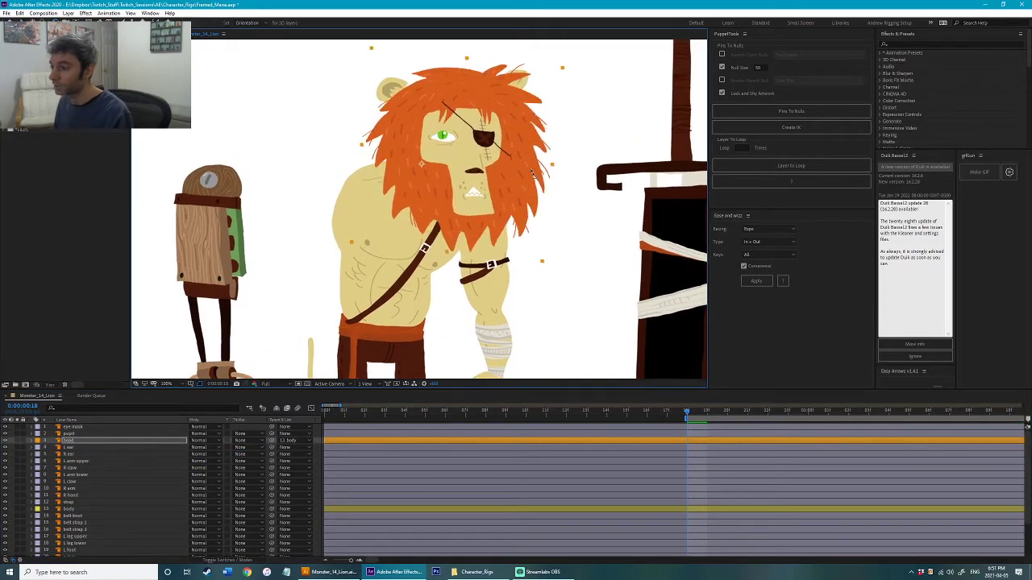
pyautogui.moveTo(272, 434); pyautogui.dragTo(169, 443)
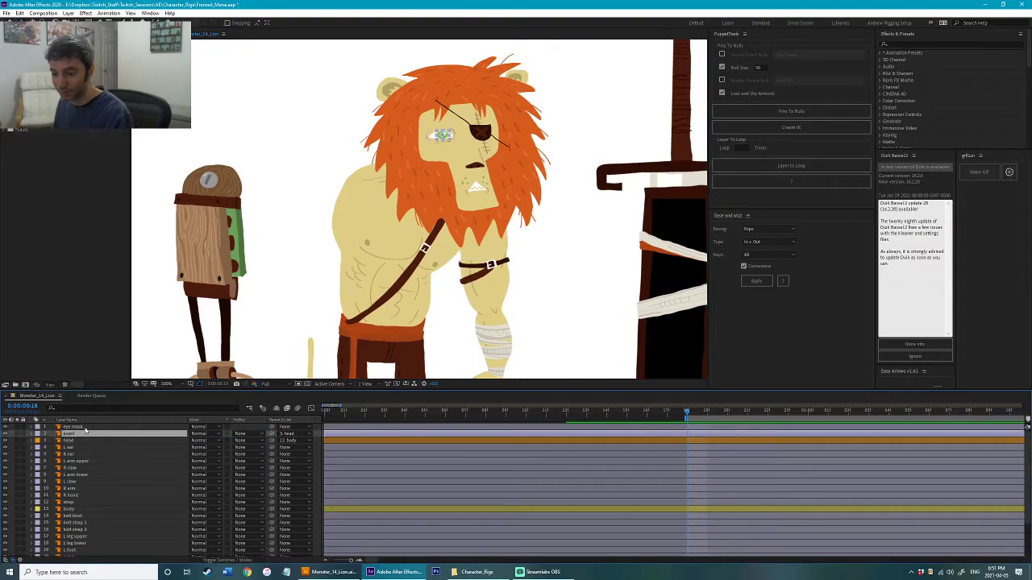
pyautogui.click(85, 427)
pyautogui.moveTo(267, 429); pyautogui.dragTo(103, 443)
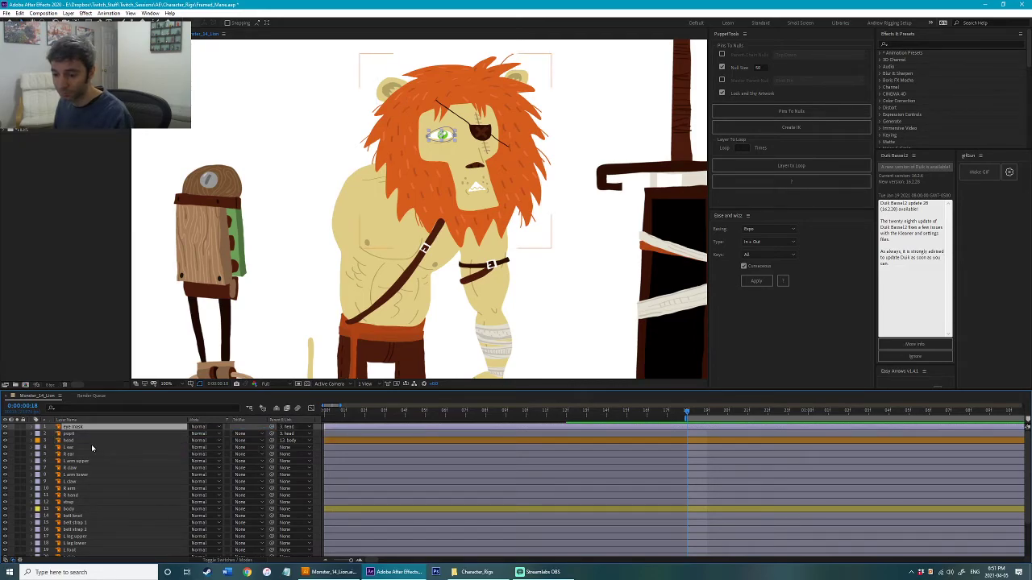
# Step: Parent the L ear and R ear layers to the head layer
pyautogui.click(80, 448)
pyautogui.keyDown('shift'); pyautogui.click(81, 454); pyautogui.keyUp('shift')
pyautogui.moveTo(218, 445); pyautogui.dragTo(138, 442)
pyautogui.click(105, 441)
# Step: Move the L ear and R ear anchor points to where each ear meets the mane, test-rotating the R ear and undoing it
pyautogui.click(97, 448)
pyautogui.middleClick(402, 216)
pyautogui.moveTo(402, 216); pyautogui.dragTo(376, 267)
pyautogui.press('y')
pyautogui.moveTo(367, 144); pyautogui.dragTo(373, 151)
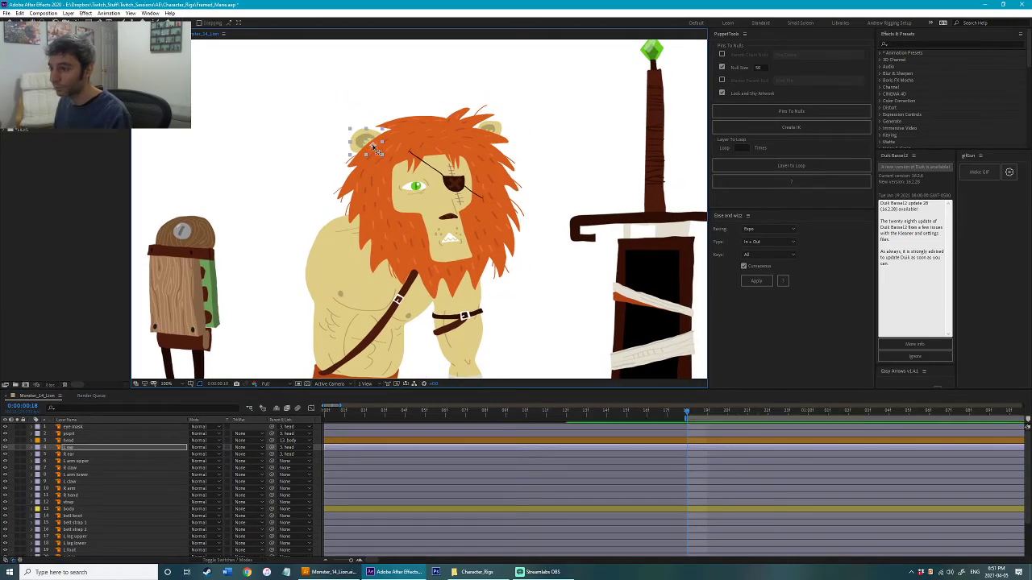
pyautogui.click(74, 455)
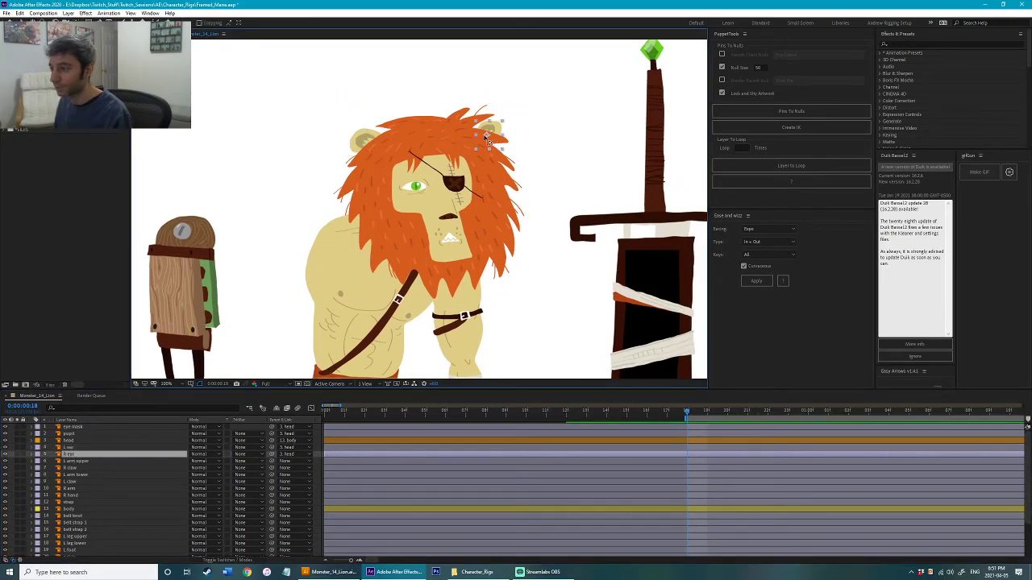
pyautogui.press('w')
pyautogui.moveTo(503, 137); pyautogui.dragTo(501, 130)
pyautogui.hotkey('ctrl', 'z')
# Step: Try rotating the head about its anchor point to check the neck joint, and undo the rotation
pyautogui.click(352, 143)
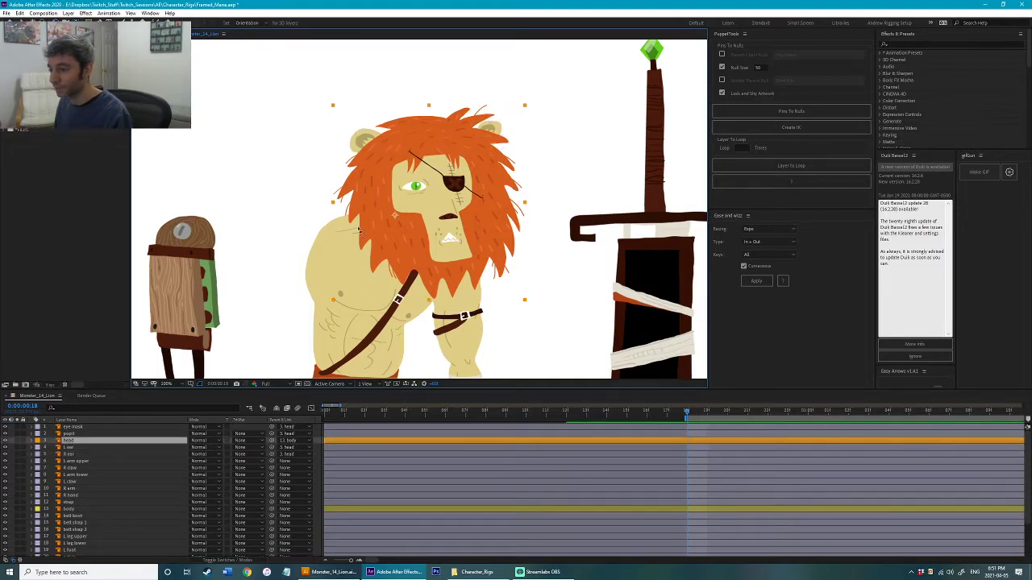
pyautogui.moveTo(357, 220); pyautogui.dragTo(371, 185)
pyautogui.moveTo(471, 220); pyautogui.dragTo(483, 179)
pyautogui.hotkey('ctrl', 'z')
# Step: Switch to Illustrator and extend the lion's chest strap upward behind the mane with a brush stroke
pyautogui.click(335, 574)
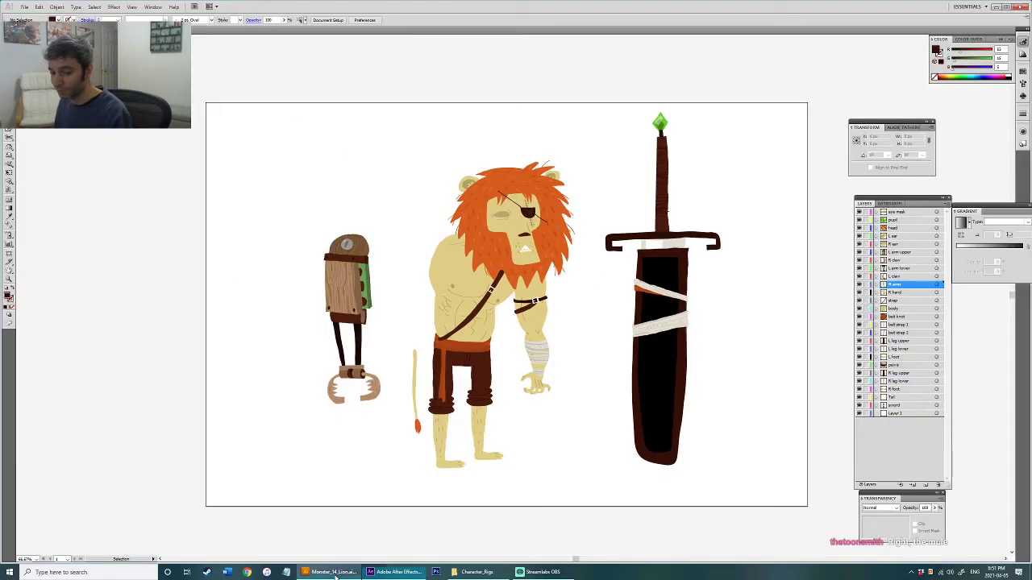
pyautogui.scroll(4, 499, 282)
pyautogui.moveTo(491, 279); pyautogui.dragTo(413, 420)
pyautogui.press('a')
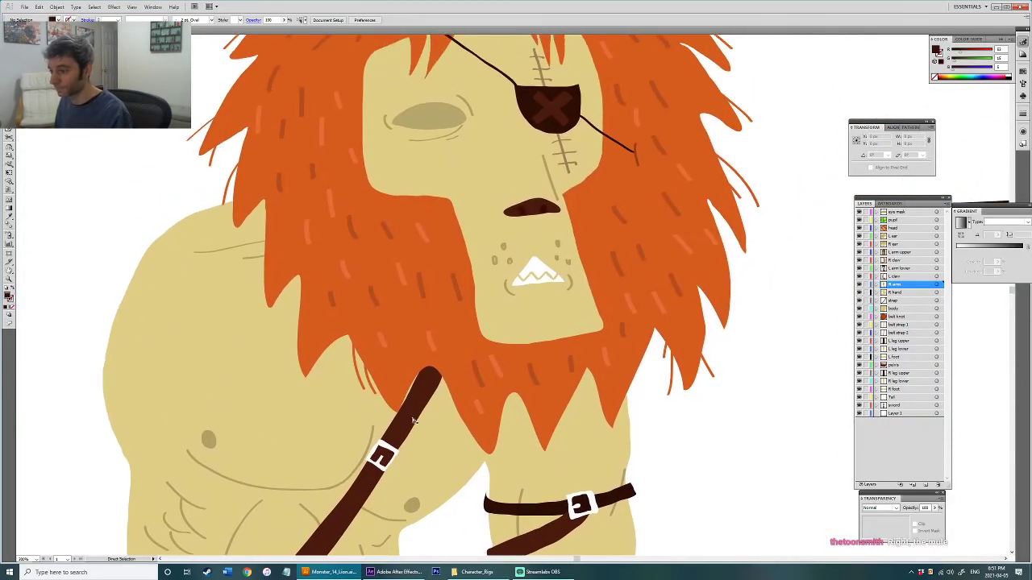
pyautogui.click(414, 420)
pyautogui.moveTo(450, 325); pyautogui.dragTo(428, 382)
pyautogui.press('b')
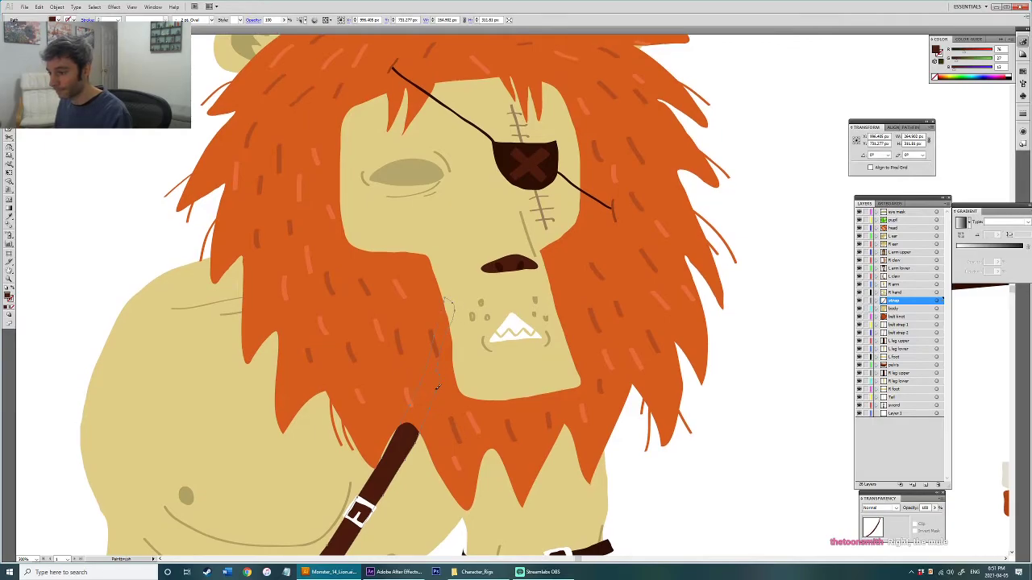
pyautogui.scroll(-4, 463, 362)
# Step: Switch back to After Effects and parent the strap layer to the body layer
pyautogui.click(398, 572)
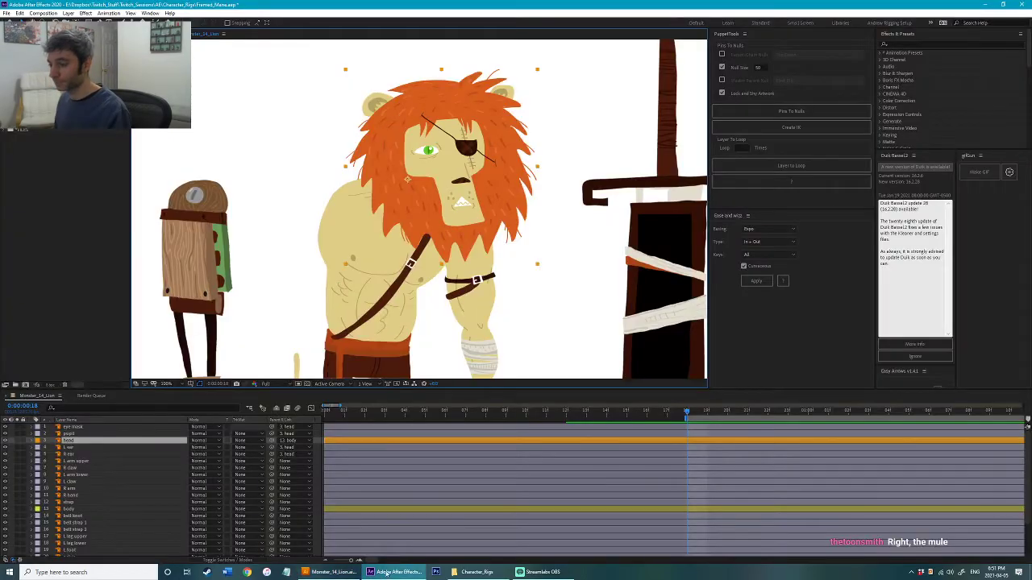
pyautogui.moveTo(397, 268); pyautogui.dragTo(486, 239)
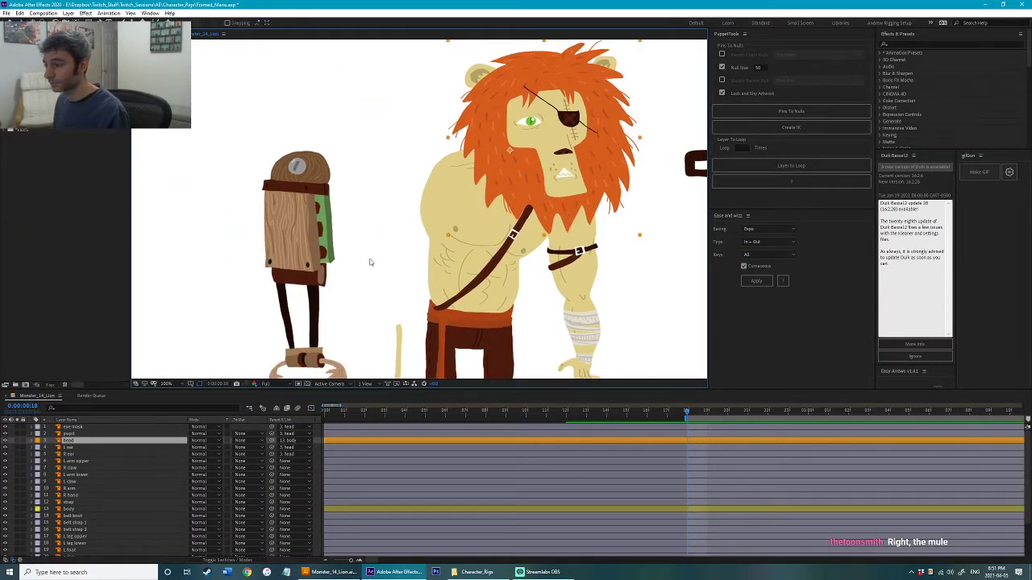
pyautogui.click(370, 261)
pyautogui.moveTo(523, 312); pyautogui.dragTo(485, 324)
pyautogui.click(467, 260)
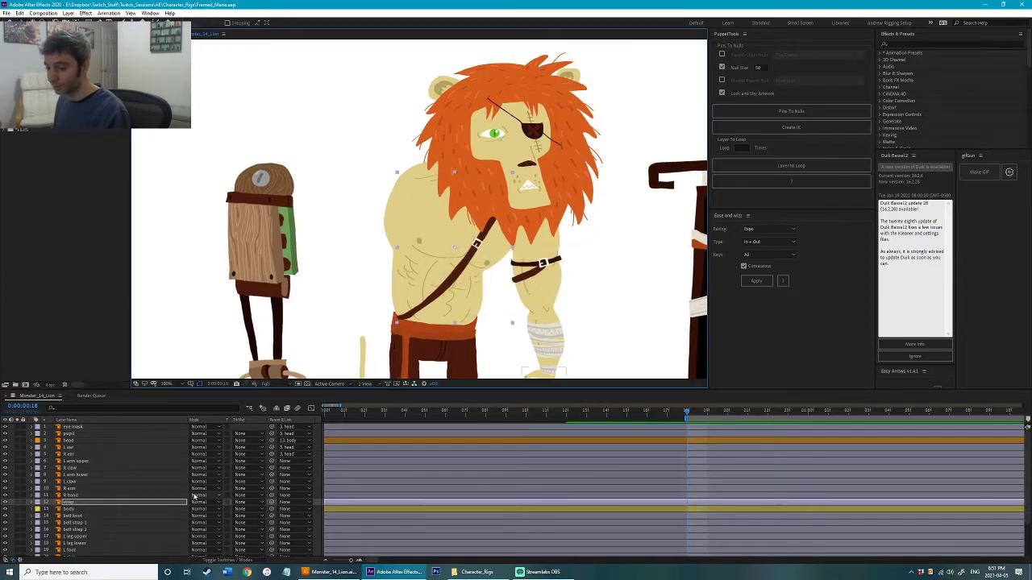
pyautogui.scroll(-3, 252, 455)
pyautogui.moveTo(272, 457); pyautogui.dragTo(175, 466)
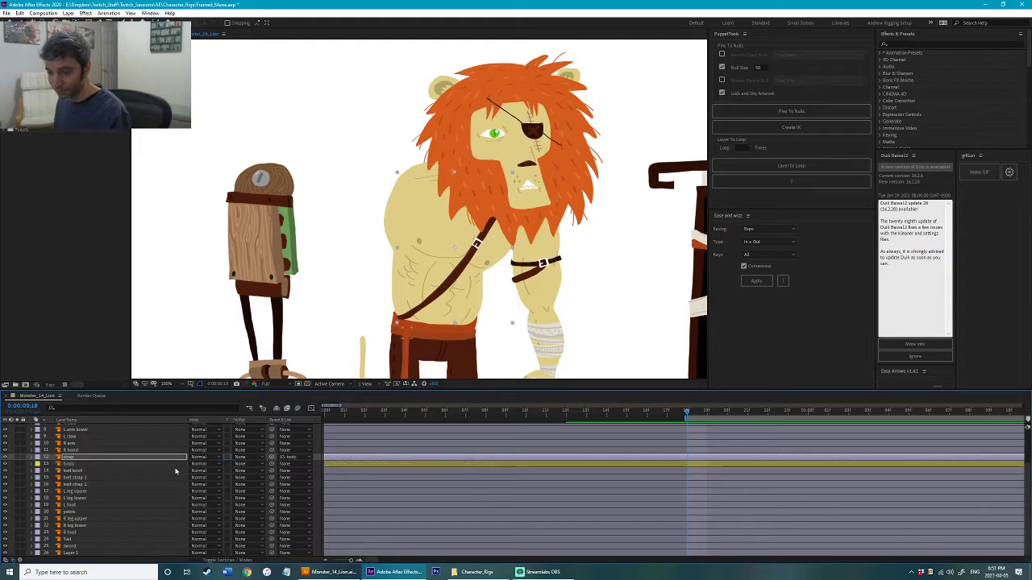
# Step: Parent the belt knot layer to the pelvis layer
pyautogui.click(91, 470)
pyautogui.moveTo(500, 310); pyautogui.dragTo(484, 226)
pyautogui.scroll(1, 483, 226)
pyautogui.moveTo(396, 292); pyautogui.dragTo(416, 264)
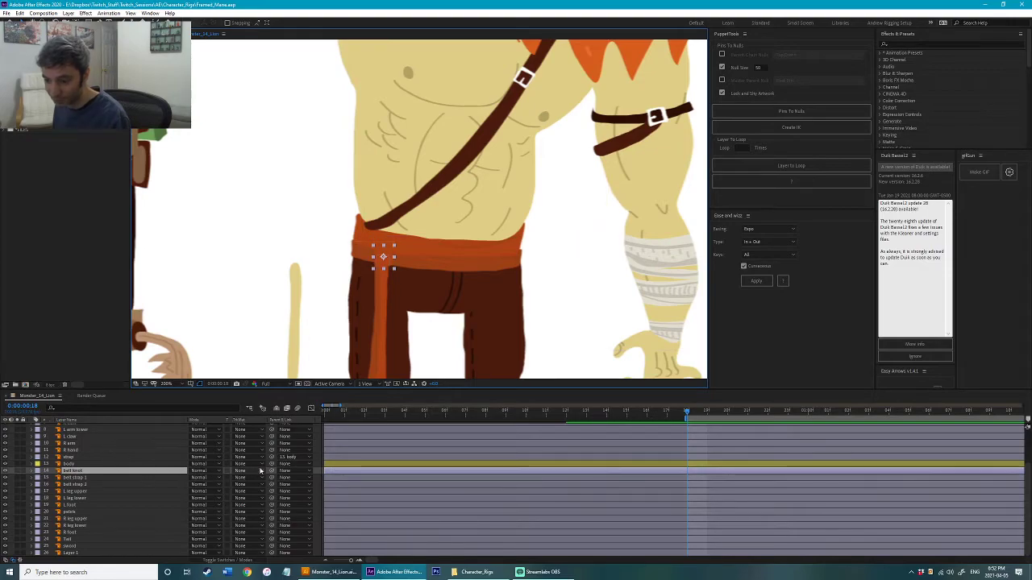
pyautogui.moveTo(271, 469); pyautogui.dragTo(71, 512)
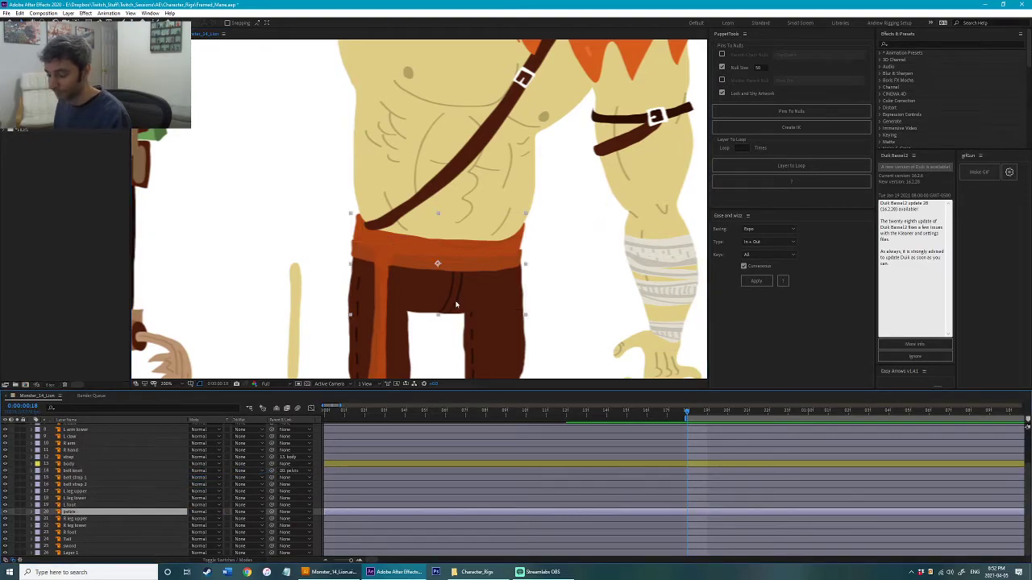
# Step: Move the pelvis layer's anchor point down to the crotch of the trousers, test-rotating the pelvis and undoing the rotation
pyautogui.press('y')
pyautogui.moveTo(438, 264); pyautogui.dragTo(436, 303)
pyautogui.press('w')
pyautogui.moveTo(493, 281); pyautogui.dragTo(496, 270)
pyautogui.hotkey('ctrl', 'z')
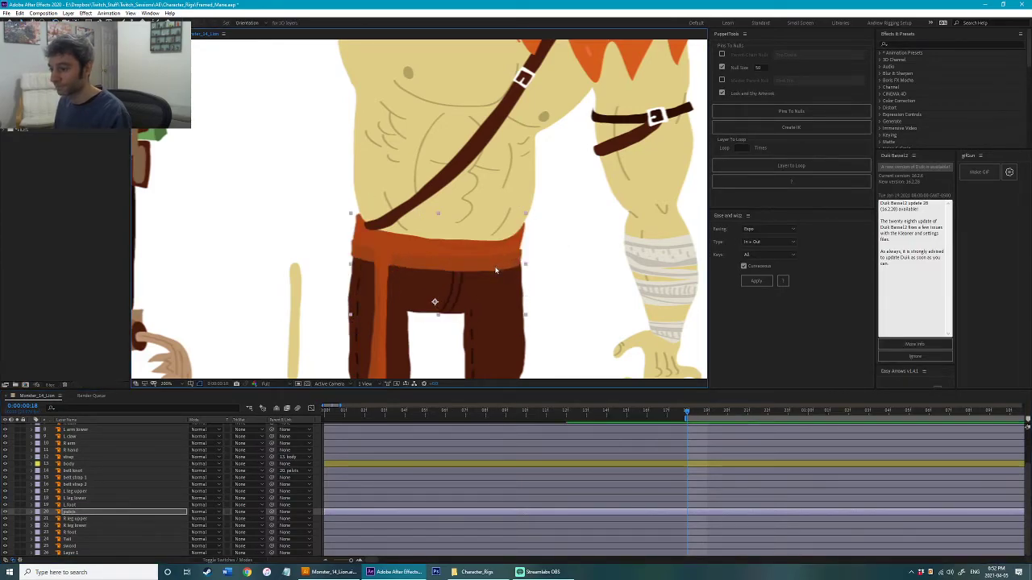
# Step: Parent the body layer to the pelvis, test the pelvis rotation, and undo the rotation
pyautogui.click(81, 463)
pyautogui.moveTo(272, 464); pyautogui.dragTo(73, 512)
pyautogui.moveTo(466, 307); pyautogui.dragTo(489, 283)
pyautogui.hotkey('ctrl', 'z')
# Step: Solo the L leg upper layer, move its anchor point to the hip at the top of the thigh, and unsolo it
pyautogui.press('v')
pyautogui.moveTo(417, 372); pyautogui.dragTo(432, 271)
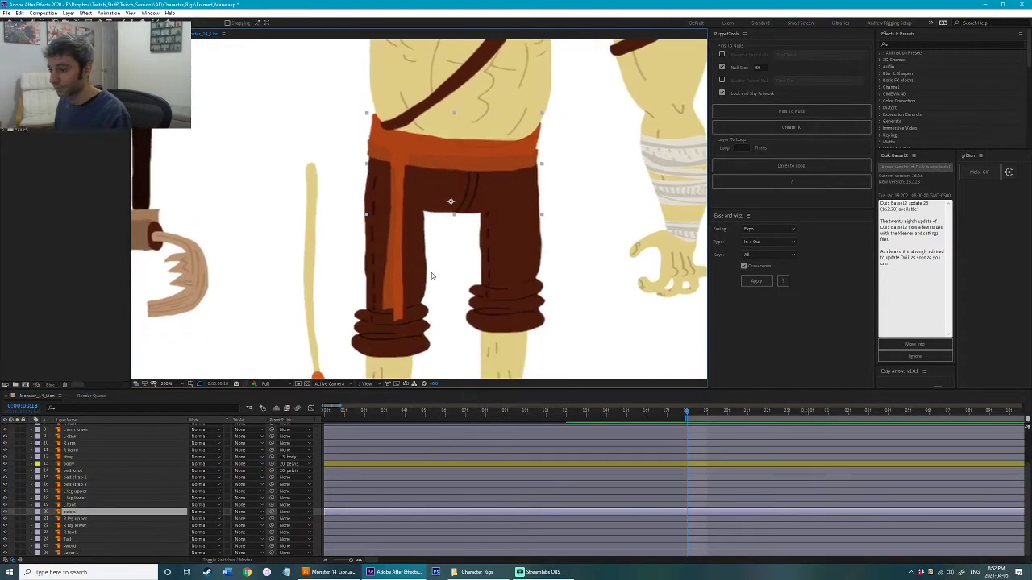
pyautogui.click(403, 324)
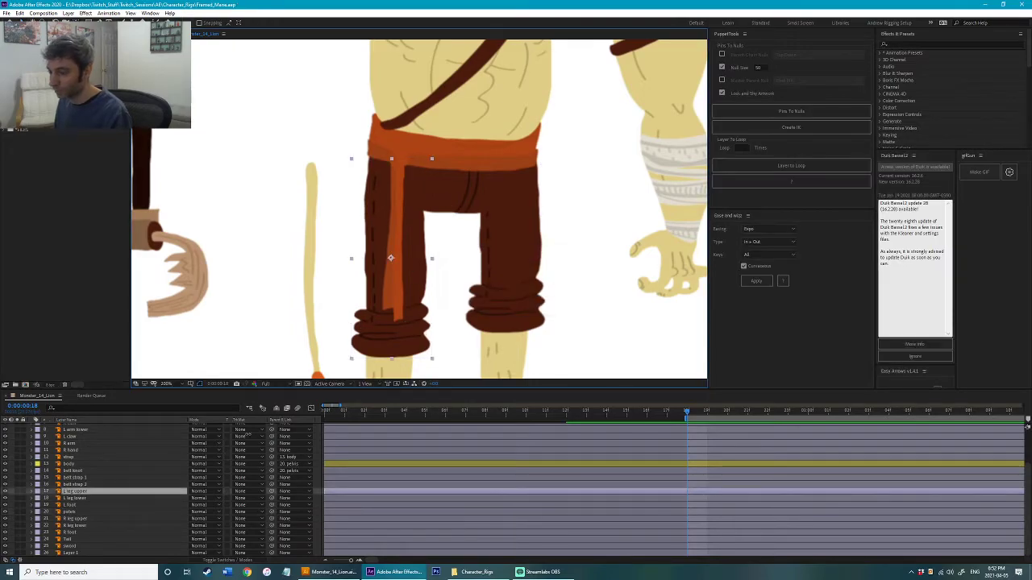
pyautogui.click(17, 491)
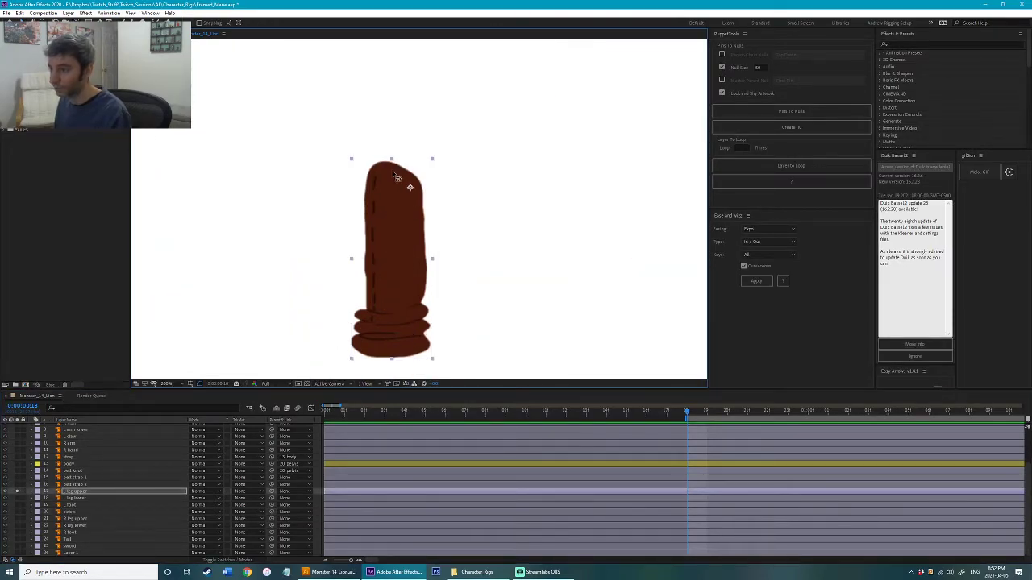
pyautogui.click(17, 492)
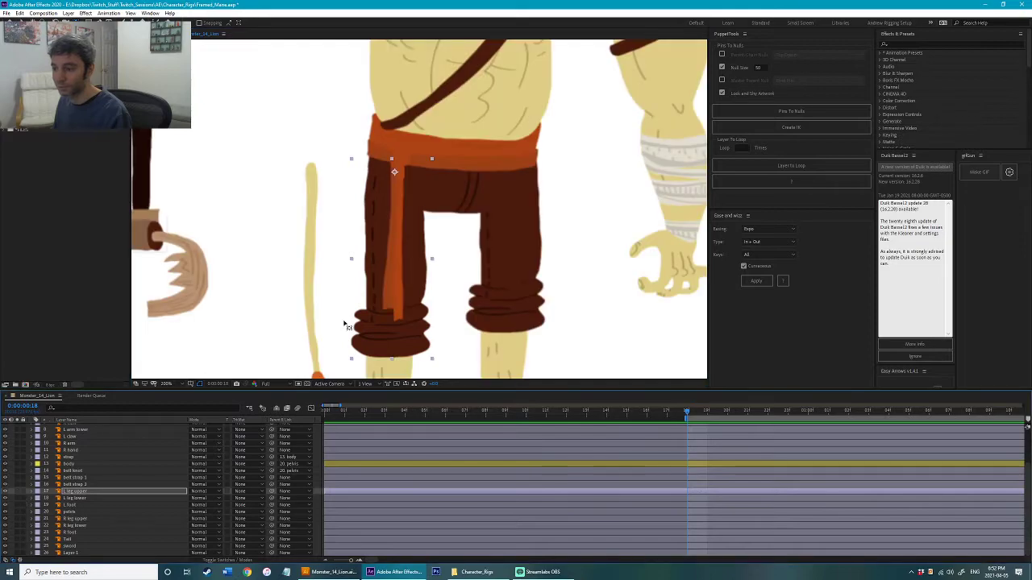
# Step: Move the L leg lower layer's anchor point up to the knee, inside the trouser cuff
pyautogui.moveTo(367, 374); pyautogui.dragTo(393, 252)
pyautogui.click(422, 282)
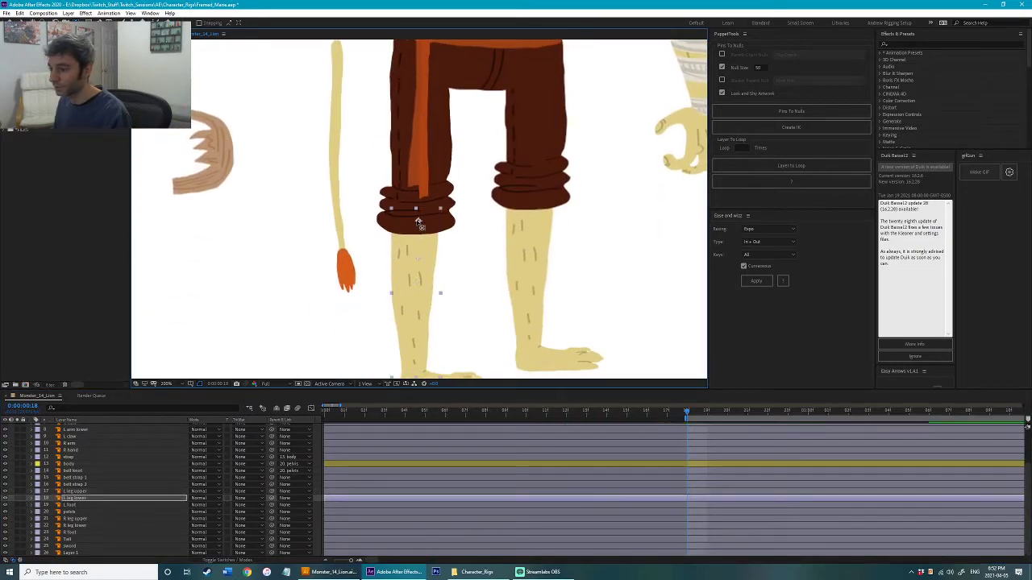
pyautogui.scroll(-3, 379, 294)
# Step: Move the L foot layer's anchor point to the ankle, test-rotating the foot and undoing the rotation
pyautogui.click(455, 285)
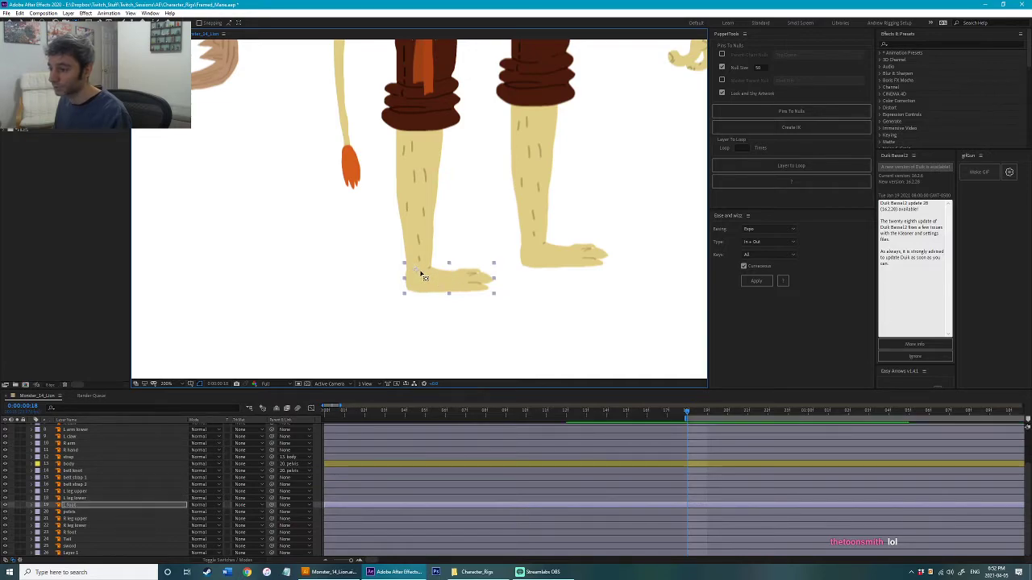
pyautogui.press('w')
pyautogui.moveTo(468, 281); pyautogui.dragTo(439, 321)
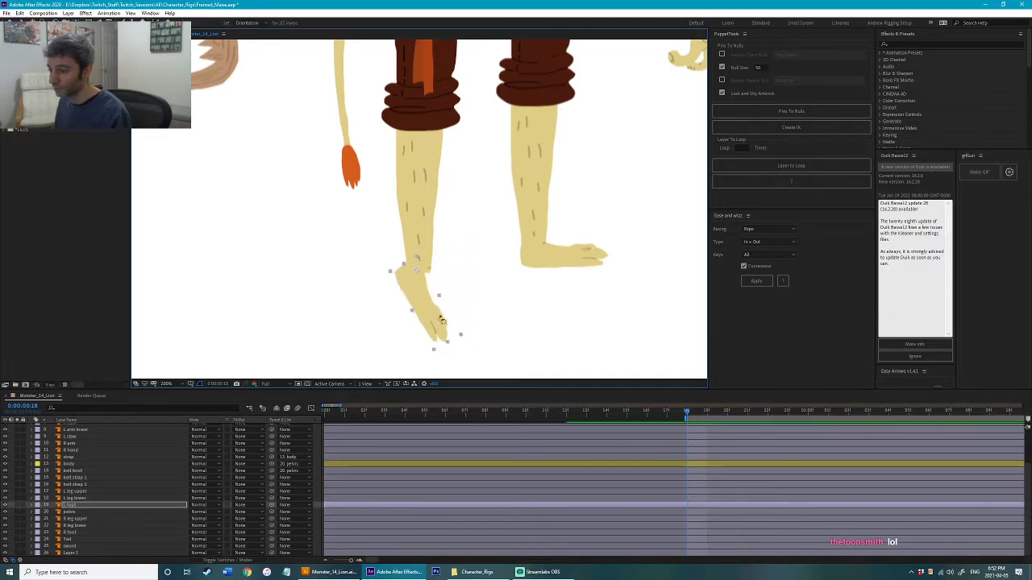
pyautogui.hotkey('ctrl', 'z')
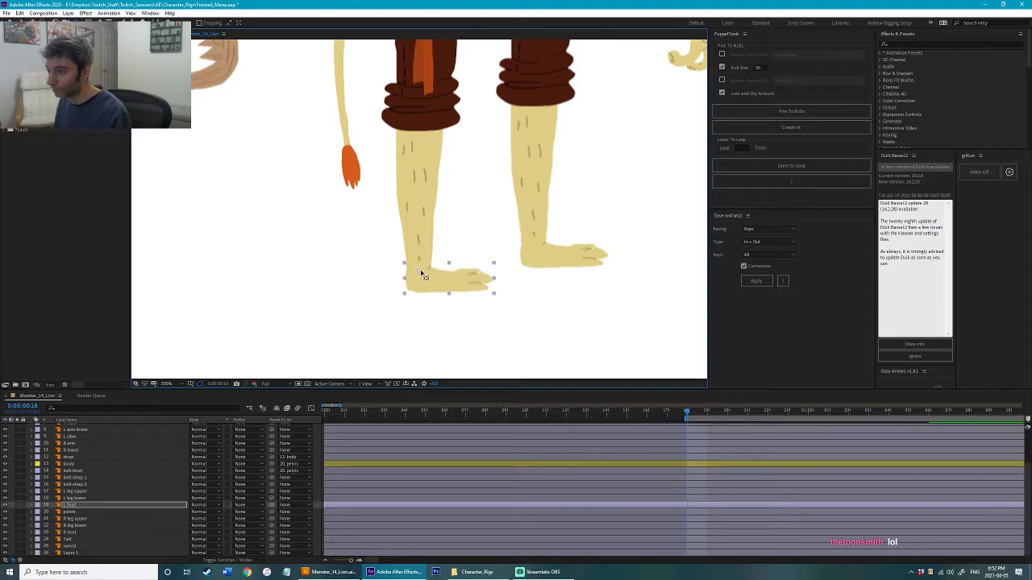
pyautogui.moveTo(467, 295); pyautogui.dragTo(502, 280)
pyautogui.hotkey('ctrl', 'z')
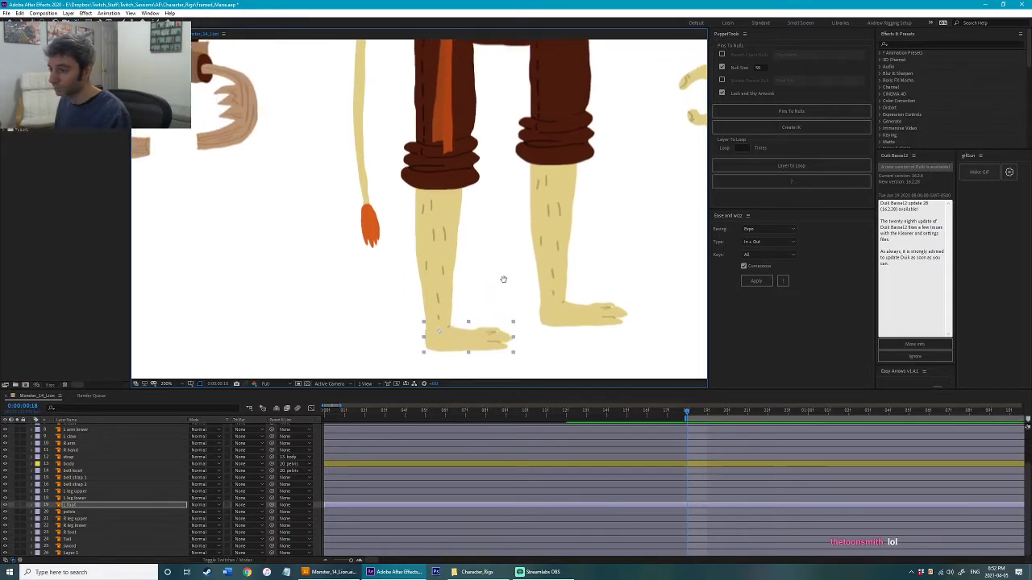
# Step: Try rotating the left lower leg about its knee, and undo the rotation
pyautogui.click(454, 282)
pyautogui.moveTo(448, 298); pyautogui.dragTo(394, 286)
pyautogui.hotkey('ctrl', 'z')
pyautogui.hotkey('ctrl', 'z')
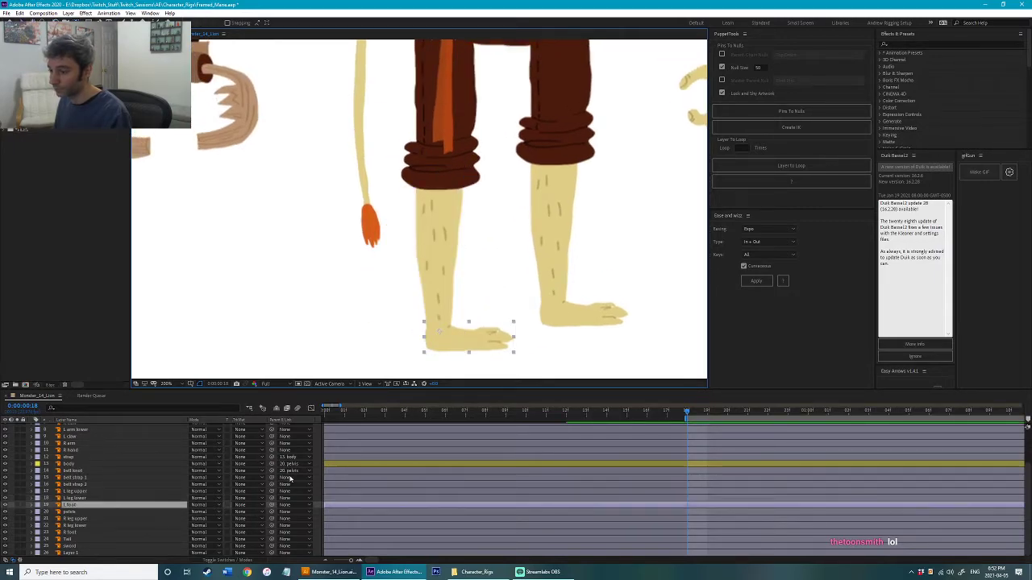
# Step: Parent L foot to L leg lower and L leg lower to L leg upper, and save the project
pyautogui.moveTo(271, 506); pyautogui.dragTo(117, 499)
pyautogui.click(118, 498)
pyautogui.moveTo(269, 499); pyautogui.dragTo(110, 492)
pyautogui.click(268, 500)
pyautogui.click(110, 492)
pyautogui.hotkey('ctrl', 's')
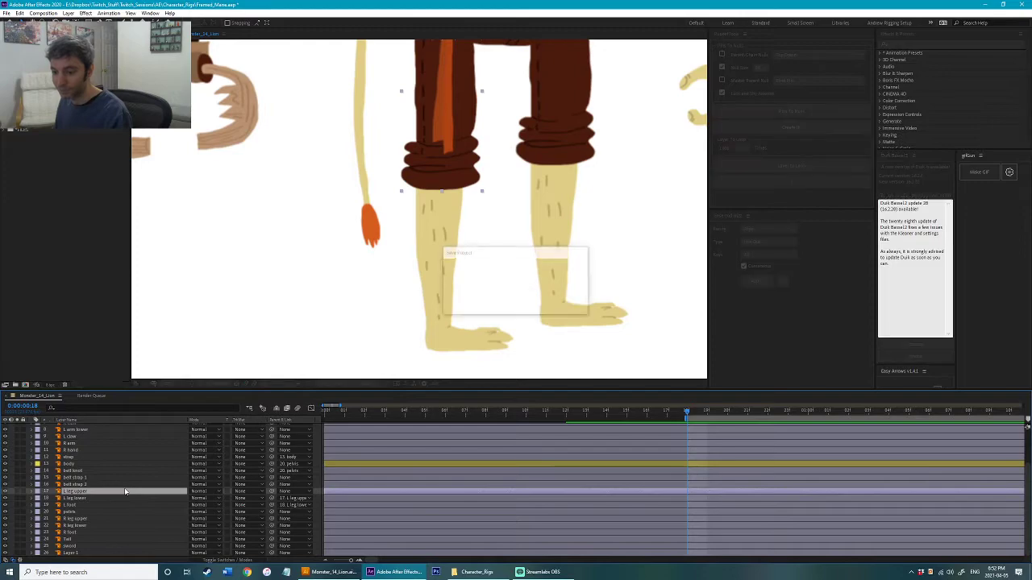
# Step: Parent the L leg upper layer to the body and test-rotate the thigh and lower leg, undoing both rotations
pyautogui.moveTo(269, 493); pyautogui.dragTo(129, 462)
pyautogui.click(129, 462)
pyautogui.scroll(-2, 520, 206)
pyautogui.moveTo(520, 205); pyautogui.dragTo(506, 252)
pyautogui.press('w')
pyautogui.moveTo(433, 237); pyautogui.dragTo(533, 208)
pyautogui.hotkey('ctrl', 'z')
pyautogui.moveTo(416, 295); pyautogui.dragTo(364, 258)
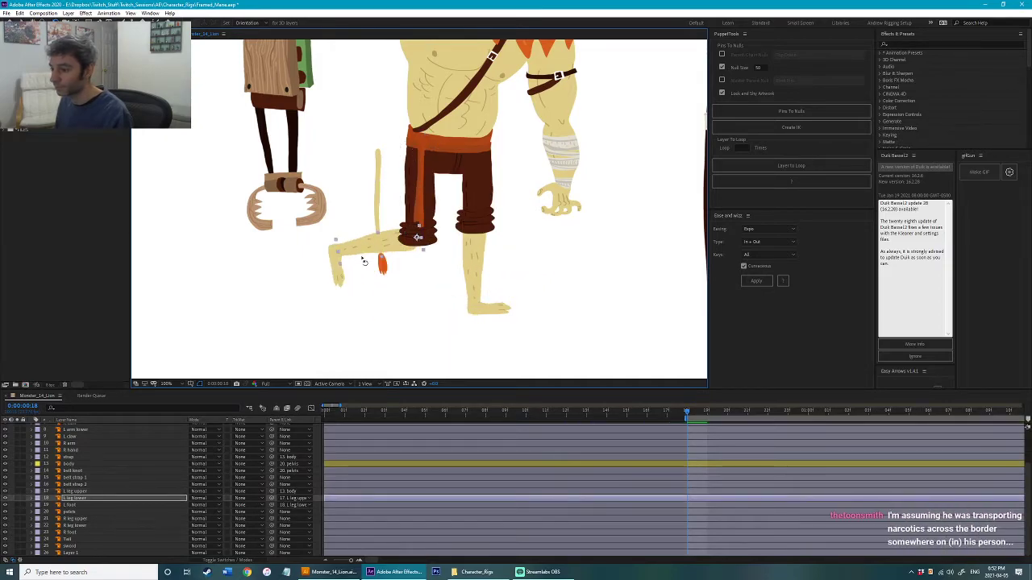
pyautogui.hotkey('ctrl', 'z')
# Step: Move the L leg lower anchor point to the trouser cuff's hem, test the knee bend and undo it, and save the project
pyautogui.scroll(1, 419, 213)
pyautogui.moveTo(433, 260); pyautogui.dragTo(444, 176)
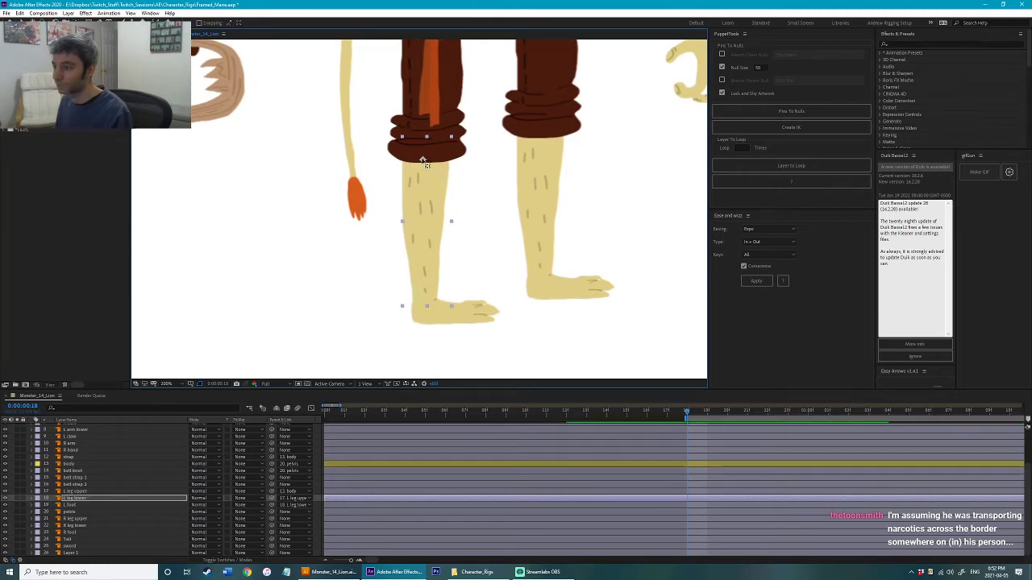
pyautogui.moveTo(429, 210); pyautogui.dragTo(419, 177)
pyautogui.press('w')
pyautogui.moveTo(417, 216); pyautogui.dragTo(363, 184)
pyautogui.hotkey('ctrl', 'z')
pyautogui.hotkey('ctrl', 's')
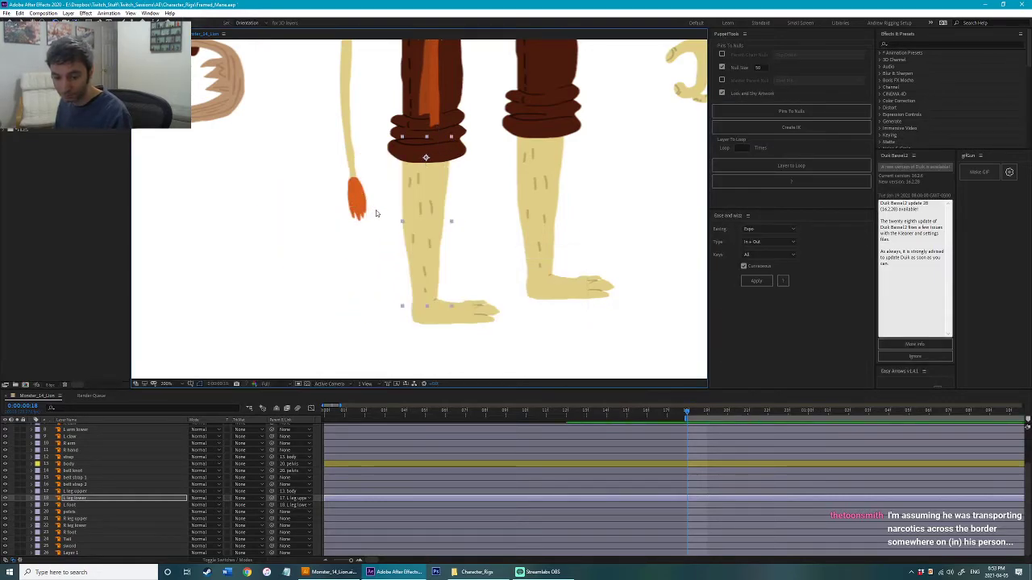
# Step: Move the R foot anchor point to the ankle, parent R foot to R leg lower, and save the project
pyautogui.moveTo(560, 188); pyautogui.dragTo(454, 198)
pyautogui.click(467, 295)
pyautogui.press('y')
pyautogui.moveTo(442, 293); pyautogui.dragTo(435, 292)
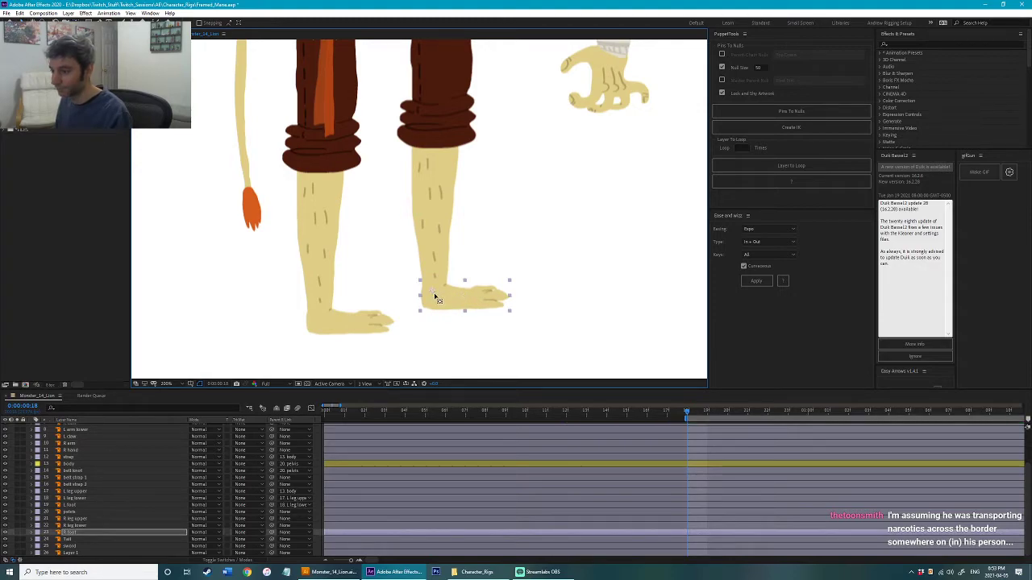
pyautogui.hotkey('ctrl', 's')
pyautogui.press('v')
pyautogui.scroll(1, 157, 537)
pyautogui.scroll(-1, 243, 540)
# Step: Move the R leg lower anchor point to the trouser cuff's hem, test the knee bend and undo it
pyautogui.click(89, 525)
pyautogui.scroll(2, 484, 340)
pyautogui.press('y')
pyautogui.moveTo(426, 246); pyautogui.dragTo(429, 194)
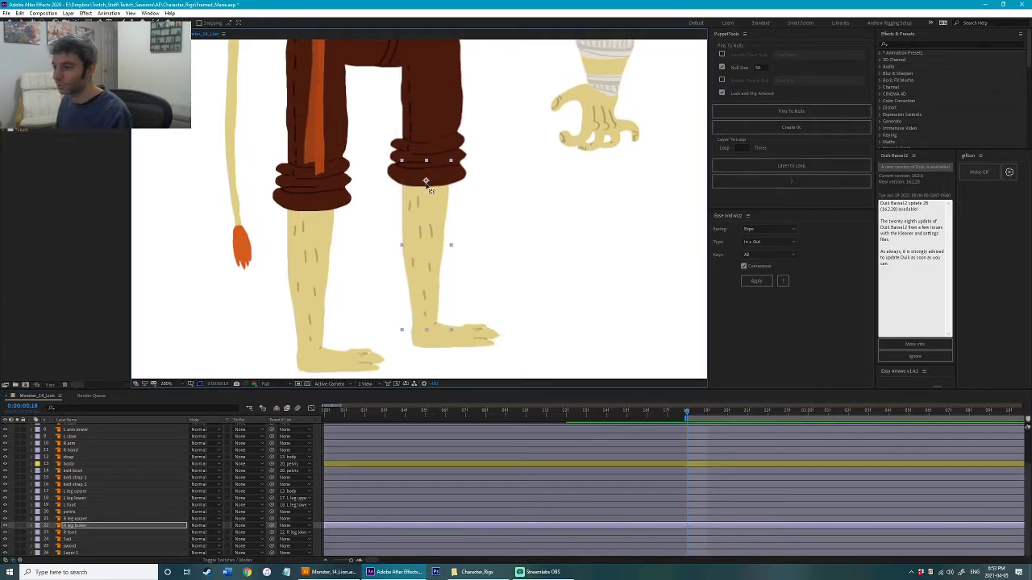
pyautogui.press('w')
pyautogui.moveTo(426, 187); pyautogui.dragTo(345, 219)
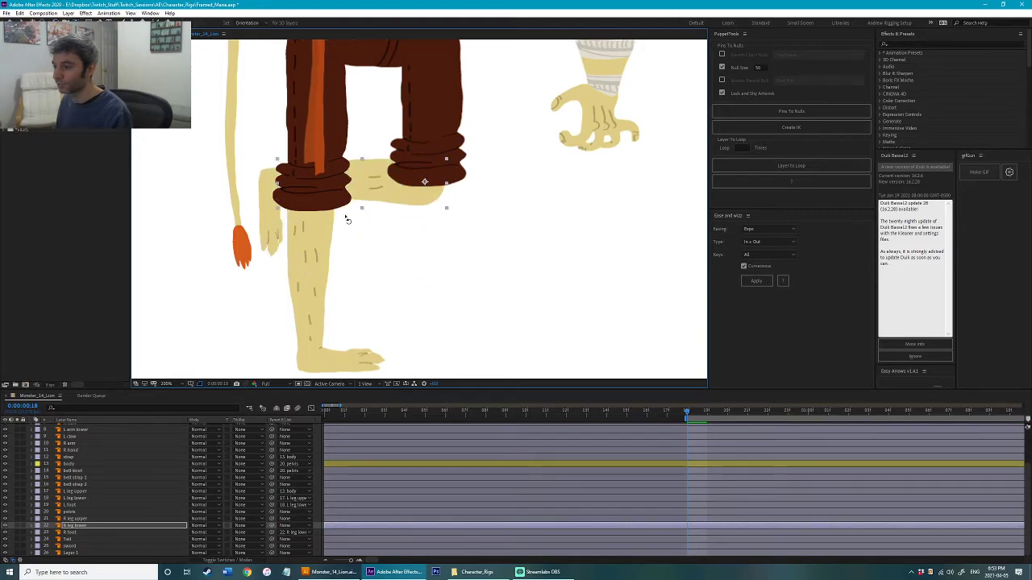
pyautogui.hotkey('ctrl', 'z')
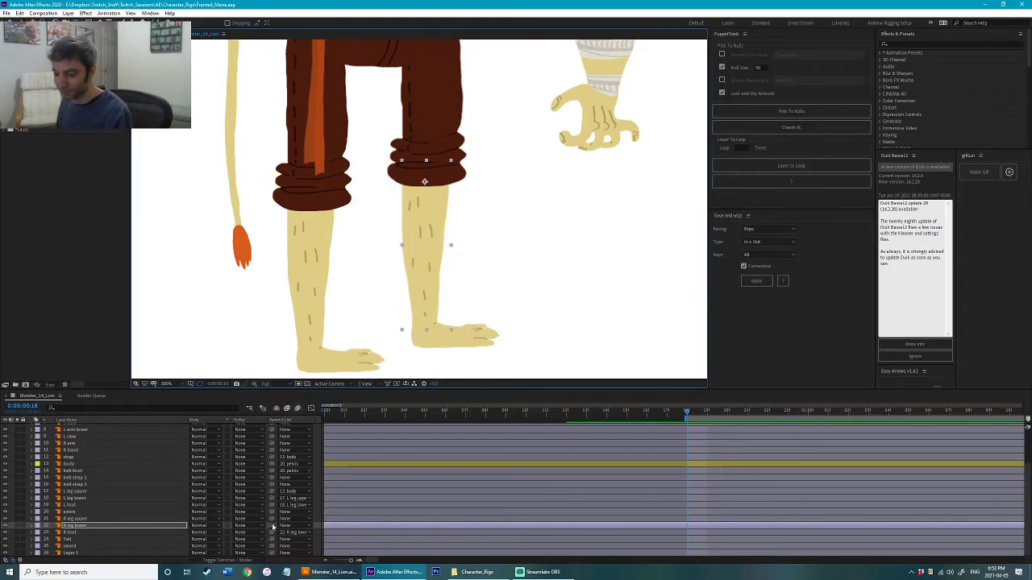
# Step: Parent R leg lower to R leg upper, and R leg upper to the pelvis with its anchor point at the hip
pyautogui.moveTo(273, 526); pyautogui.dragTo(141, 519)
pyautogui.click(130, 520)
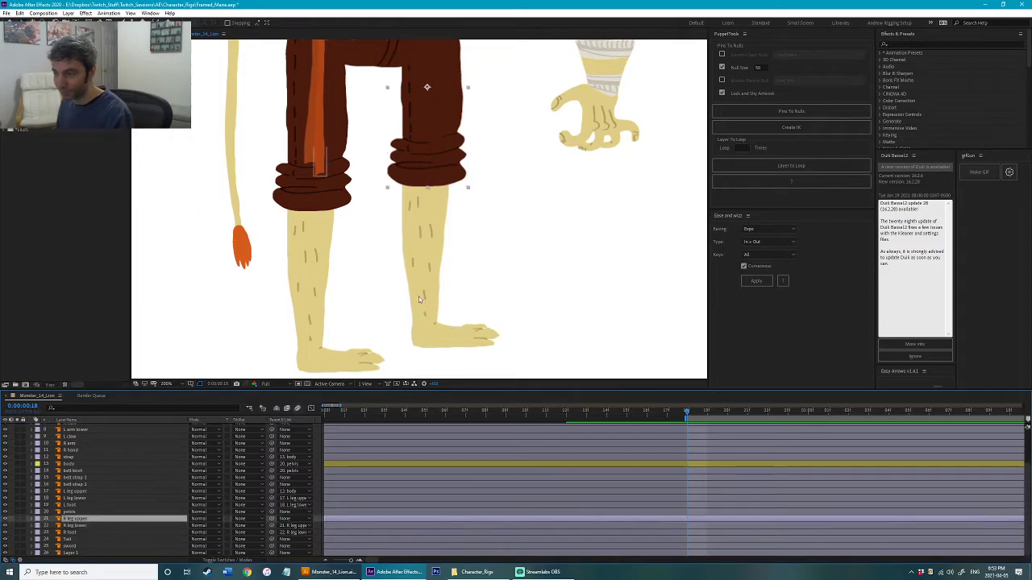
pyautogui.scroll(3, 374, 338)
pyautogui.click(436, 136)
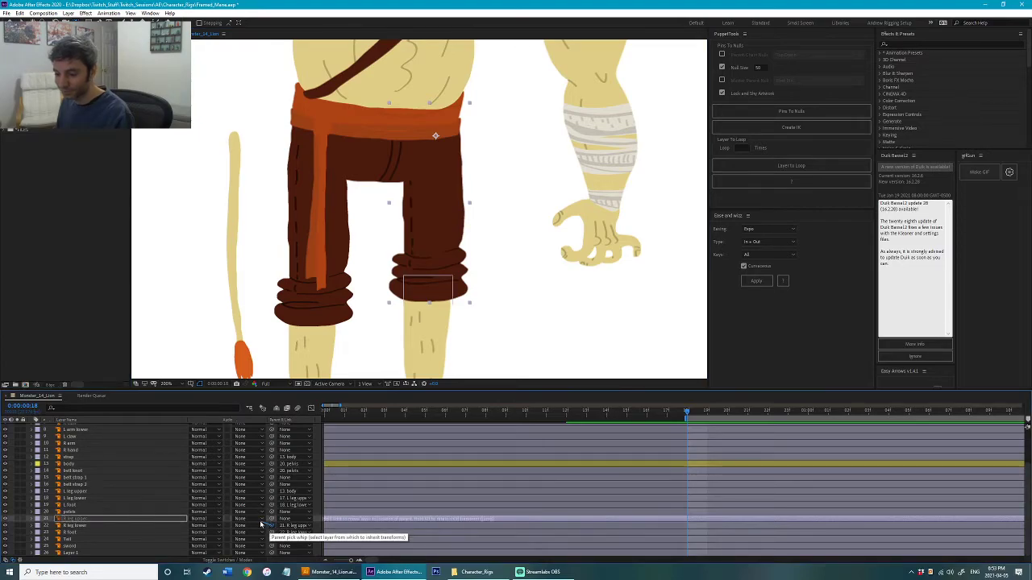
pyautogui.moveTo(262, 525); pyautogui.dragTo(123, 513)
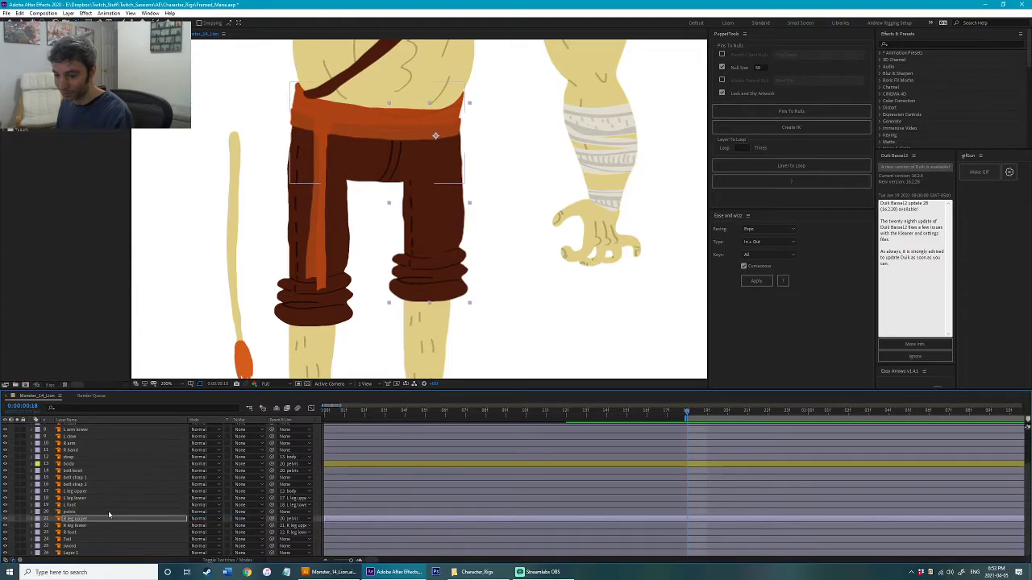
# Step: Change the pelvis layer's label colour to red and save the project
pyautogui.click(99, 512)
pyautogui.click(37, 513)
pyautogui.click(54, 375)
pyautogui.hotkey('ctrl', 's')
pyautogui.scroll(-1, 460, 237)
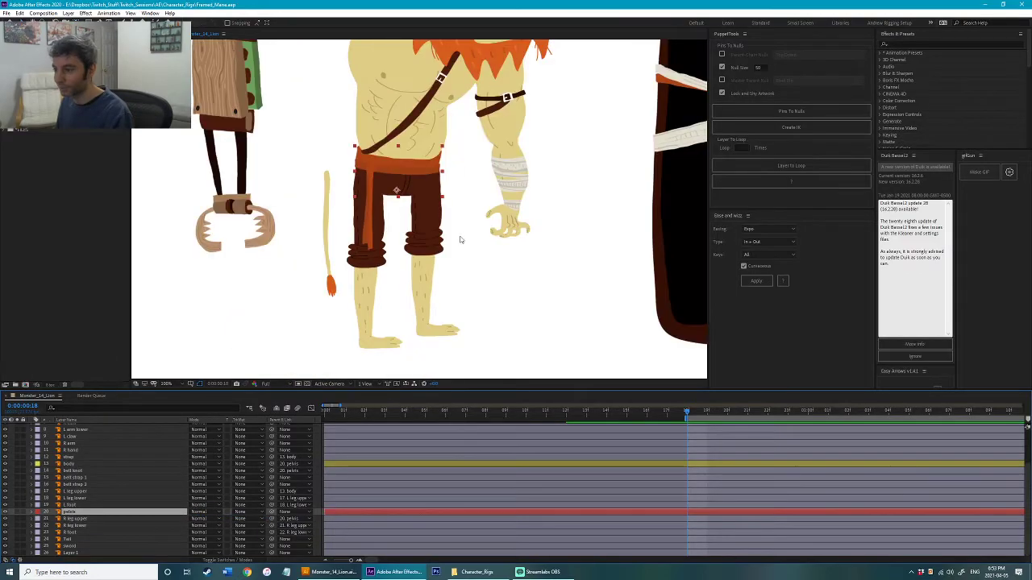
# Step: Test-rotate the right thigh and lower leg, undoing both rotations
pyautogui.click(436, 241)
pyautogui.press('w')
pyautogui.moveTo(456, 236); pyautogui.dragTo(375, 245)
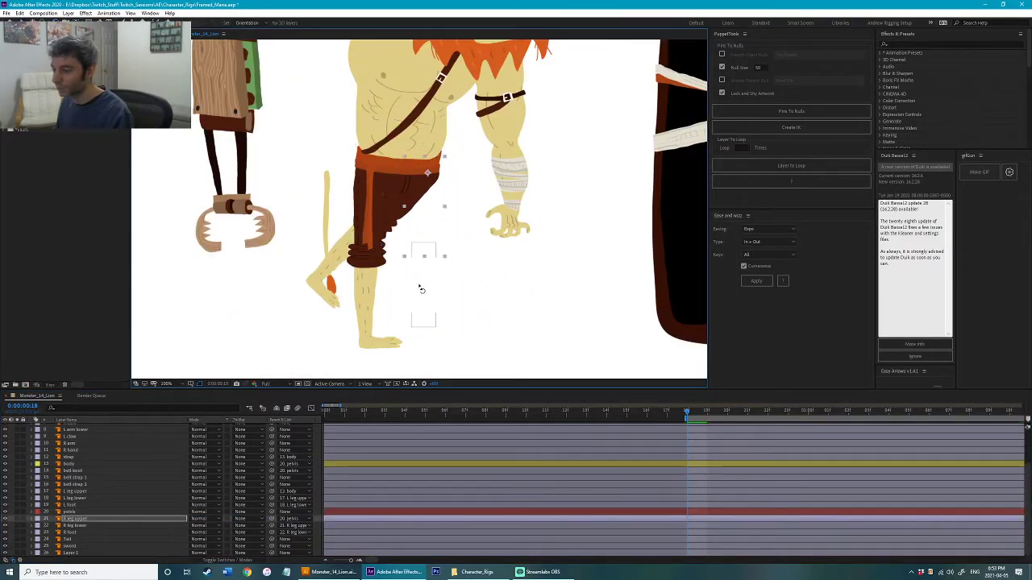
pyautogui.hotkey('ctrl', 'z')
pyautogui.moveTo(426, 293); pyautogui.dragTo(387, 274)
pyautogui.hotkey('ctrl', 'z')
# Step: Move the R hand anchor point to the wrist and save the project
pyautogui.click(499, 257)
pyautogui.moveTo(504, 234); pyautogui.dragTo(506, 256)
pyautogui.press('y')
pyautogui.click(495, 274)
pyautogui.hotkey('ctrl', 's')
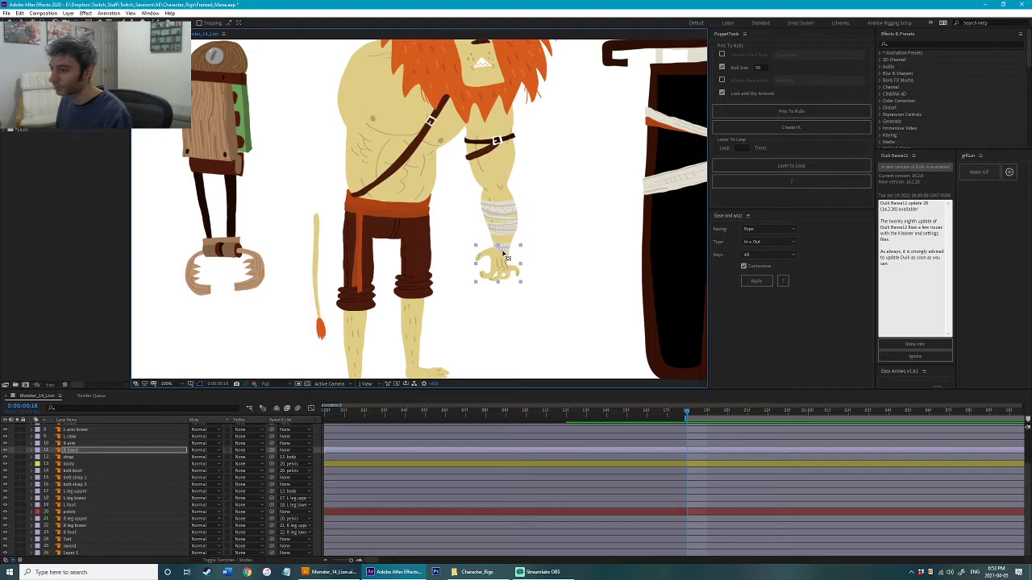
# Step: Test-rotate the R hand about its wrist, undo the rotation, and save the project
pyautogui.press('w')
pyautogui.moveTo(506, 258); pyautogui.dragTo(523, 301)
pyautogui.hotkey('ctrl', 'z')
pyautogui.press('v')
pyautogui.click(522, 315)
pyautogui.hotkey('ctrl', 's')
# Step: Move the L arm upper anchor point to the round bolt at the mechanical arm's shoulder
pyautogui.scroll(-3, 508, 303)
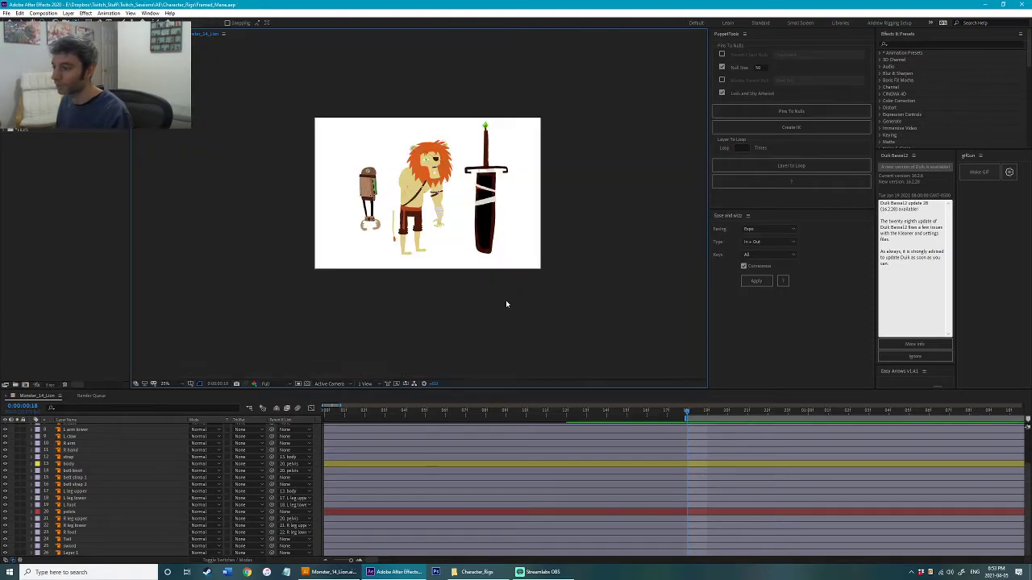
pyautogui.click(489, 209)
pyautogui.press('.')
pyautogui.moveTo(553, 167); pyautogui.dragTo(556, 176)
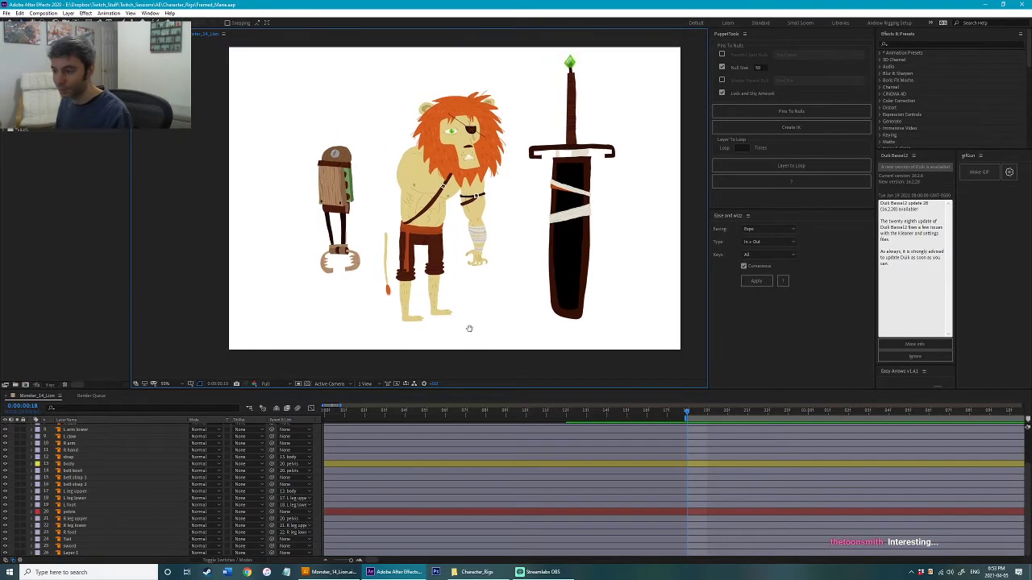
pyautogui.click(345, 177)
pyautogui.scroll(3, 345, 176)
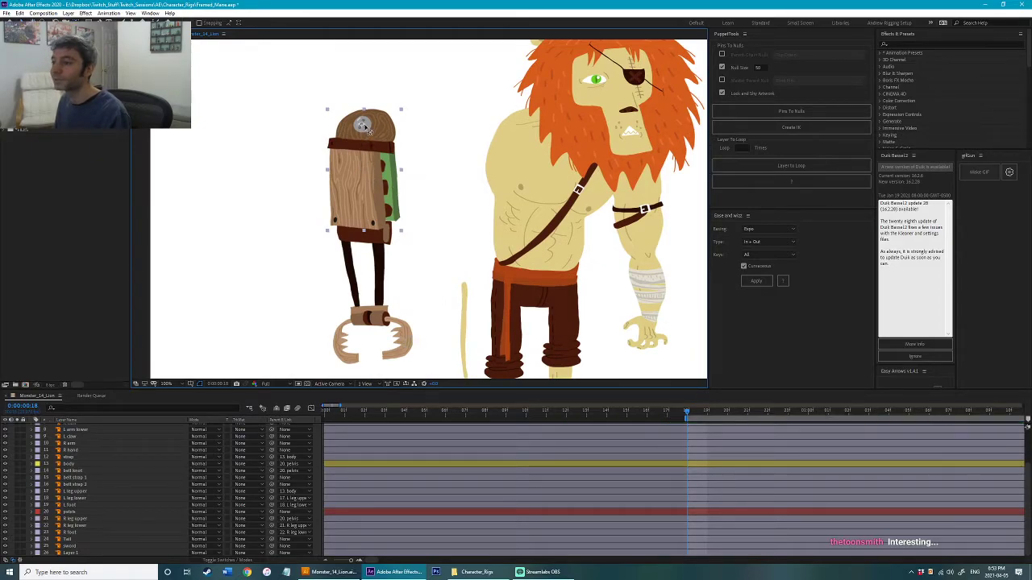
# Step: Move the L arm lower anchor point to the elbow and each claw's anchor point to its hinge
pyautogui.click(379, 281)
pyautogui.moveTo(365, 272); pyautogui.dragTo(363, 232)
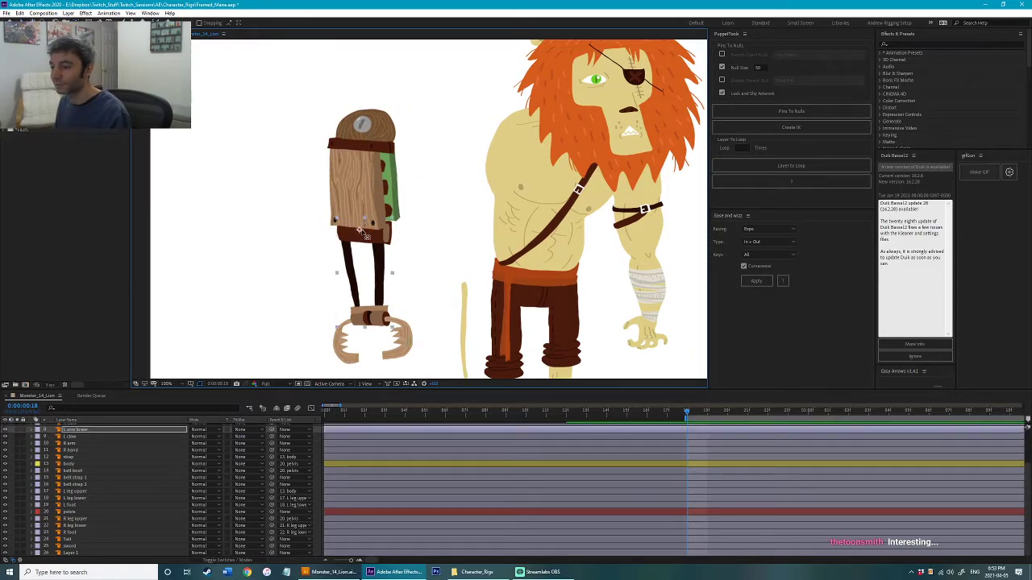
pyautogui.click(406, 357)
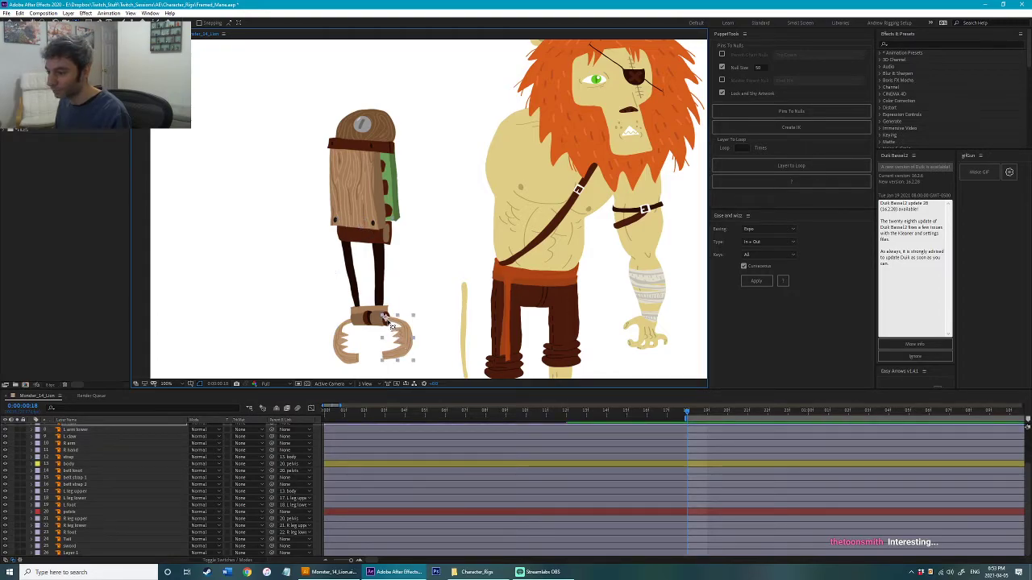
pyautogui.click(354, 329)
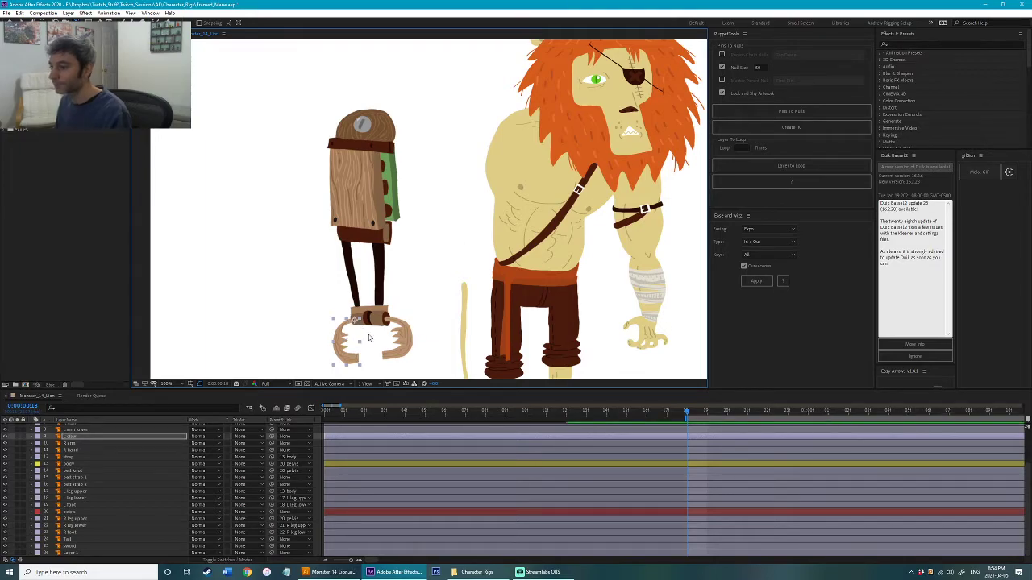
# Step: Parent R claw and L claw to L arm lower, and L arm lower to L arm upper
pyautogui.scroll(2, 174, 472)
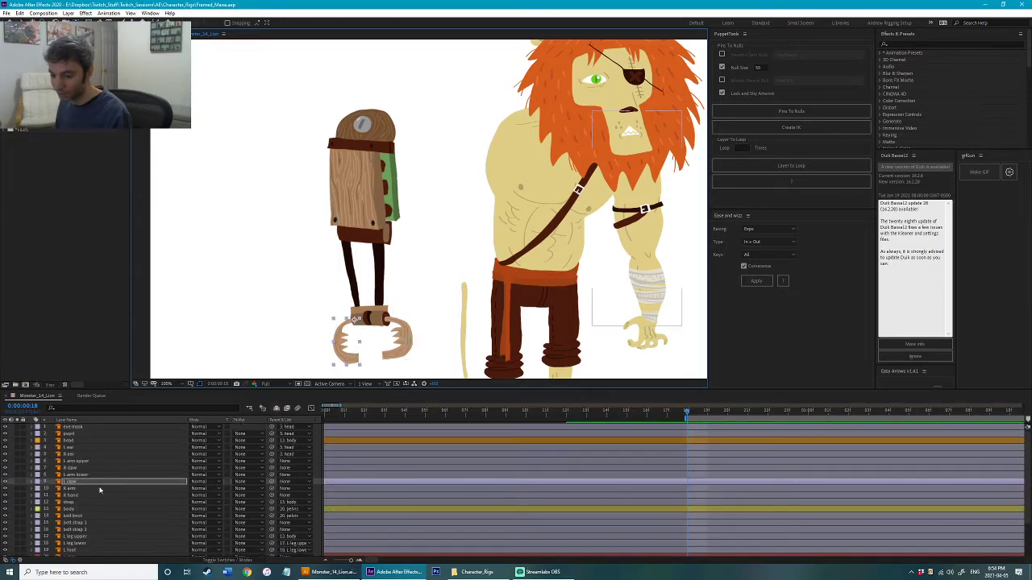
pyautogui.keyDown('shift'); pyautogui.click(402, 345); pyautogui.keyUp('shift')
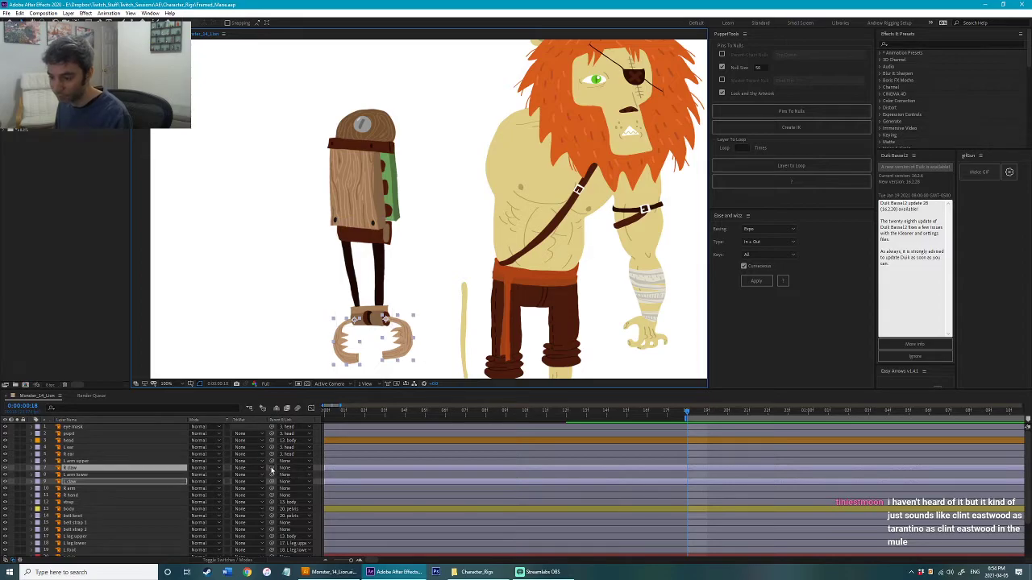
pyautogui.moveTo(272, 470); pyautogui.dragTo(136, 477)
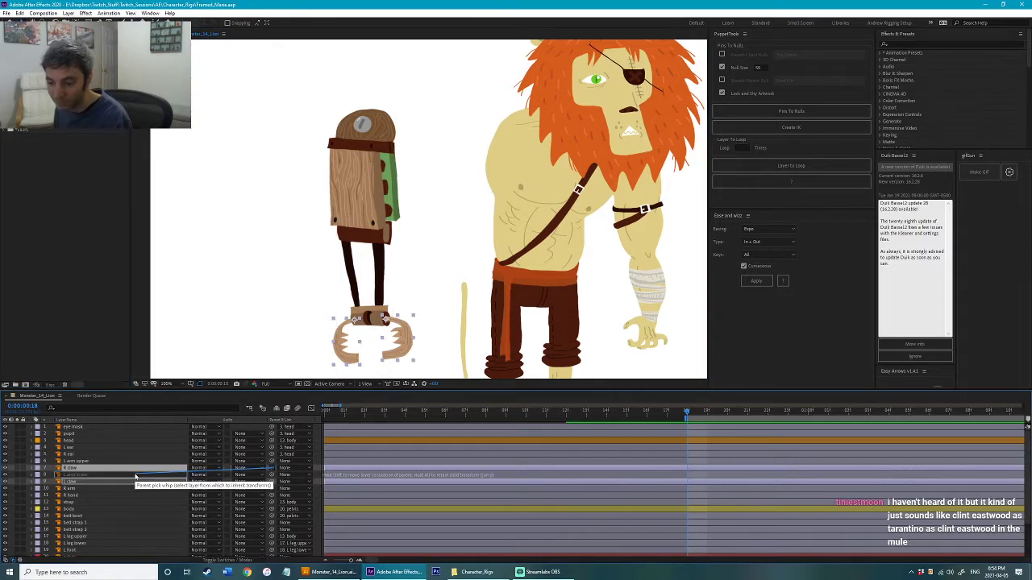
pyautogui.moveTo(135, 477); pyautogui.dragTo(130, 479)
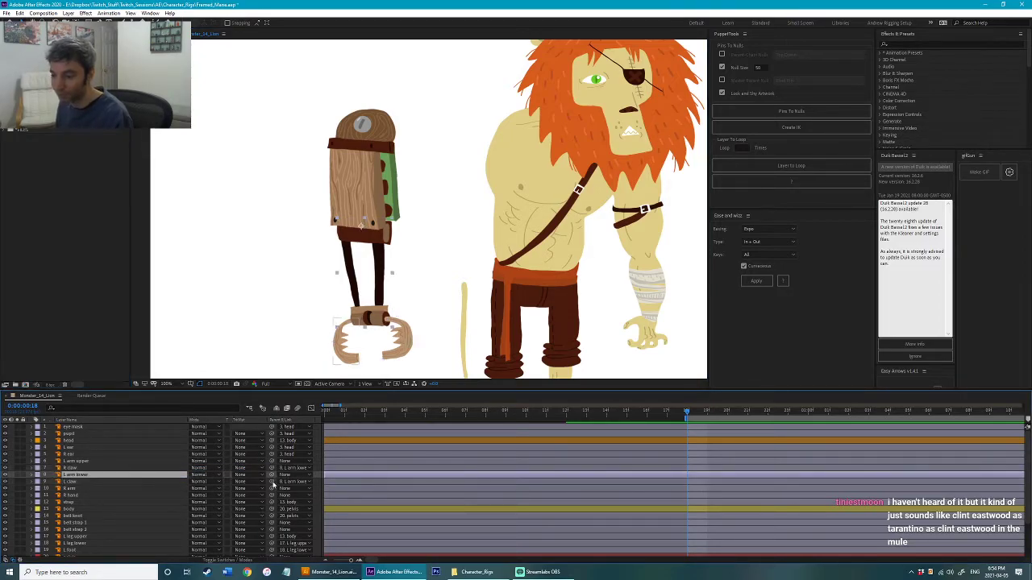
pyautogui.click(157, 461)
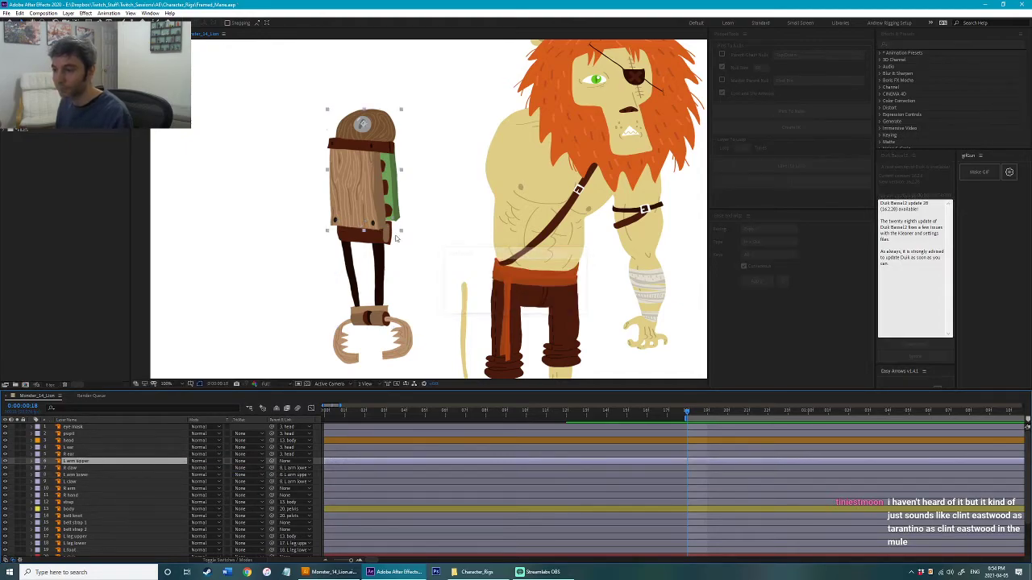
# Step: Test-rotate the mechanical arm from its shoulder, undo the rotation, and save the project
pyautogui.moveTo(406, 247); pyautogui.dragTo(302, 306)
pyautogui.hotkey('ctrl', 'z')
pyautogui.moveTo(395, 311); pyautogui.dragTo(314, 309)
pyautogui.press('v')
pyautogui.hotkey('ctrl', 's')
pyautogui.click(257, 283)
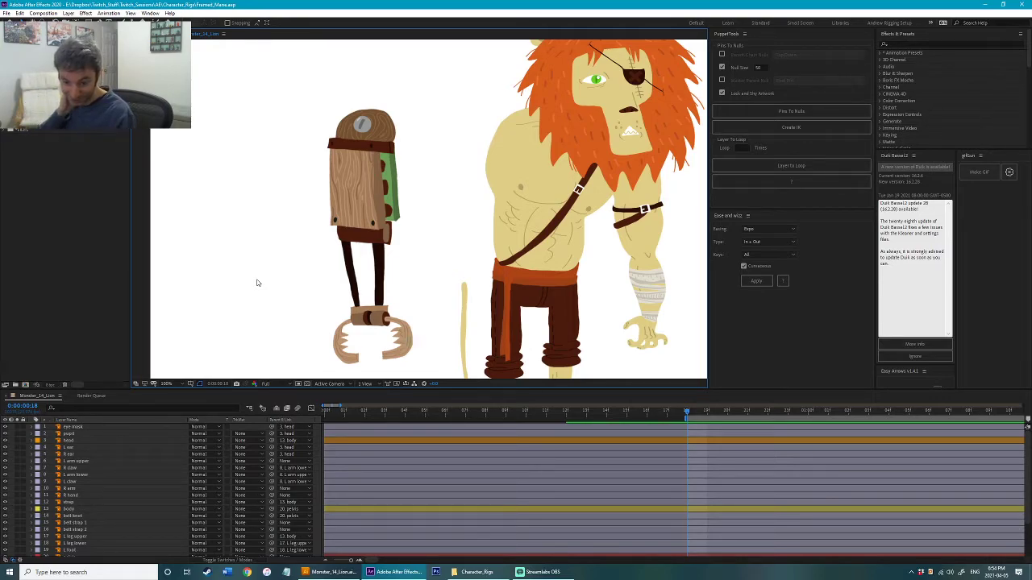
# Step: Test-rotate the mechanical arm and its claw, undo both rotations, and save the project
pyautogui.click(316, 218)
pyautogui.press('w')
pyautogui.moveTo(316, 218); pyautogui.dragTo(333, 298)
pyautogui.hotkey('ctrl', 'z')
pyautogui.hotkey('ctrl', 's')
pyautogui.moveTo(411, 351)
pyautogui.mouseDown()
pyautogui.moveTo(419, 343)
pyautogui.moveTo(395, 359)
pyautogui.moveTo(426, 352)
pyautogui.mouseUp()
pyautogui.hotkey('ctrl', 'z')
pyautogui.click(285, 320)
pyautogui.scroll(-1, 339, 298)
pyautogui.moveTo(342, 293); pyautogui.dragTo(350, 295)
pyautogui.press('v')
pyautogui.hotkey('ctrl', 's')
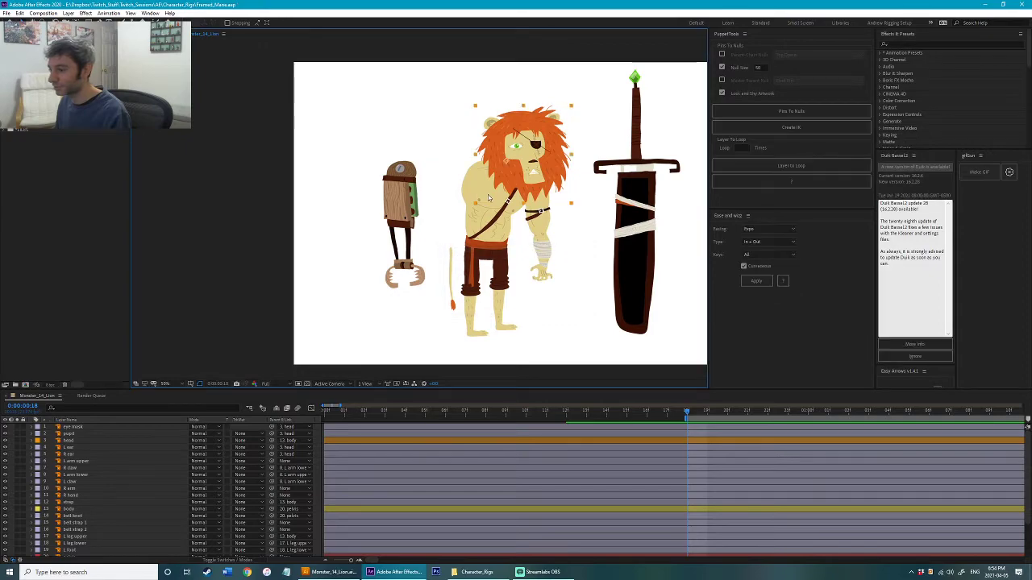
# Step: Try rotating the chest strap, undo the rotation, and lock the strap layer
pyautogui.click(518, 189)
pyautogui.click(515, 193)
pyautogui.press('w')
pyautogui.moveTo(518, 194); pyautogui.dragTo(506, 198)
pyautogui.hotkey('ctrl', 'z')
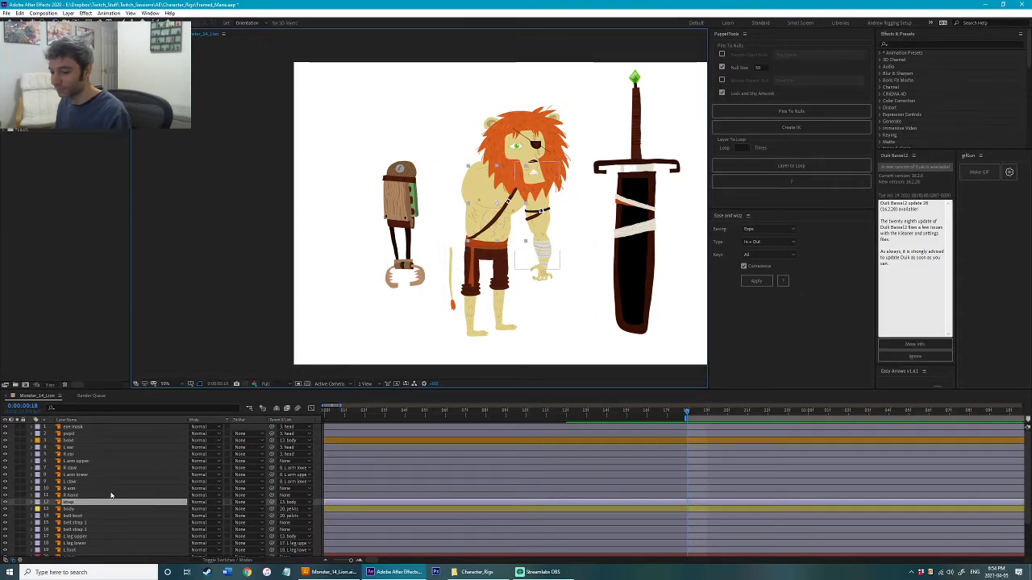
pyautogui.click(24, 502)
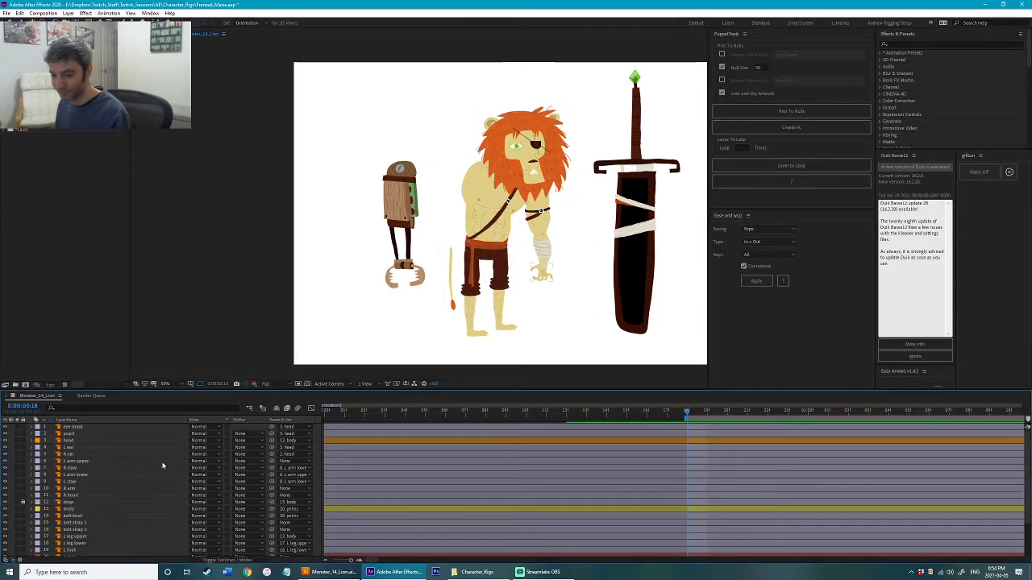
# Step: Try rotating the body and moving the pelvis and L leg upper, undoing each change
pyautogui.moveTo(499, 192); pyautogui.dragTo(537, 227)
pyautogui.hotkey('ctrl', 'z')
pyautogui.press('v')
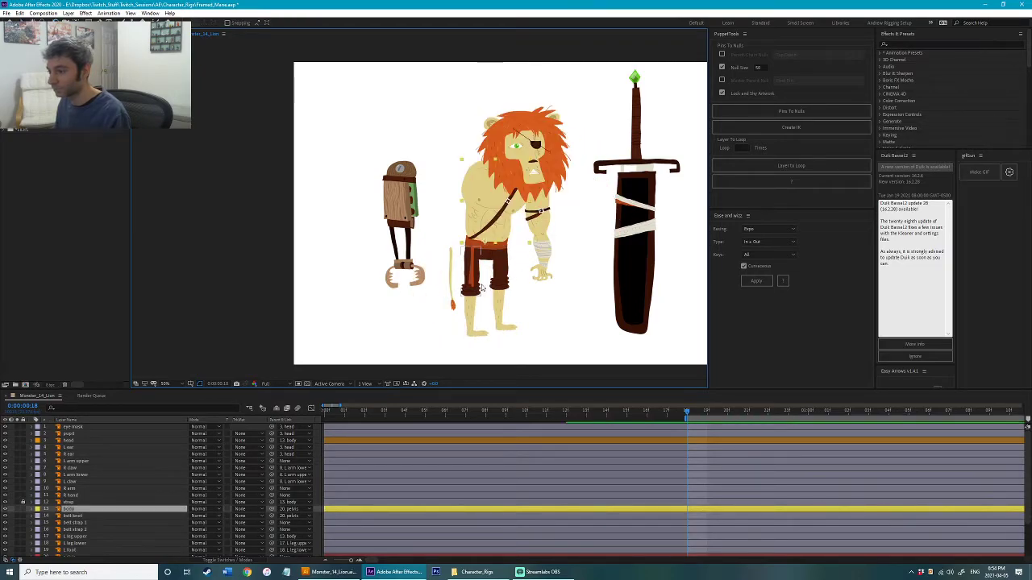
pyautogui.click(482, 288)
pyautogui.moveTo(497, 251); pyautogui.dragTo(503, 247)
pyautogui.hotkey('ctrl', 'z')
pyautogui.moveTo(475, 295); pyautogui.dragTo(483, 294)
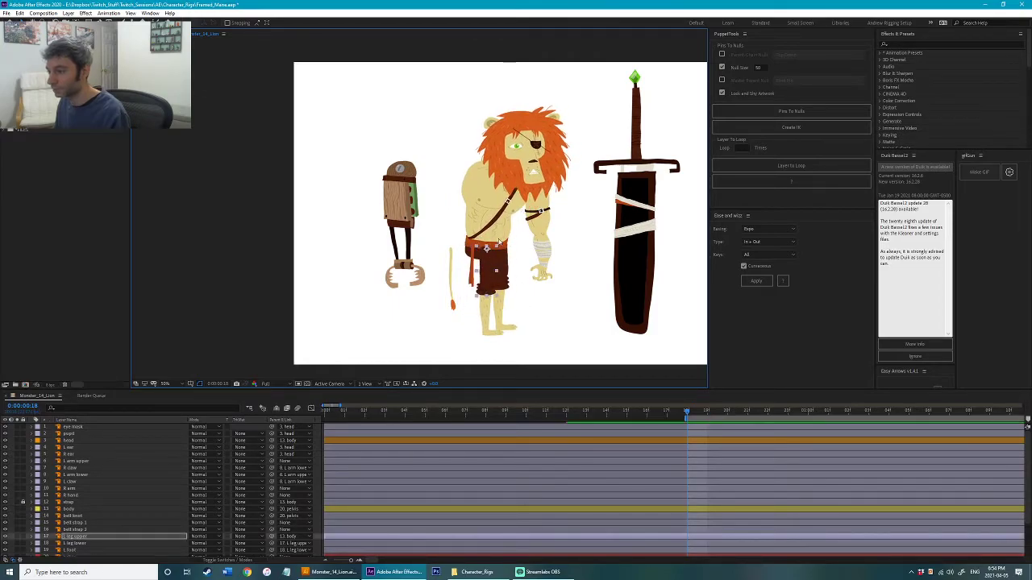
pyautogui.hotkey('ctrl', 'z')
pyautogui.moveTo(485, 211); pyautogui.dragTo(484, 211)
pyautogui.hotkey('ctrl', 'z')
# Step: Reparent the L leg upper layer from the body to the pelvis
pyautogui.click(464, 300)
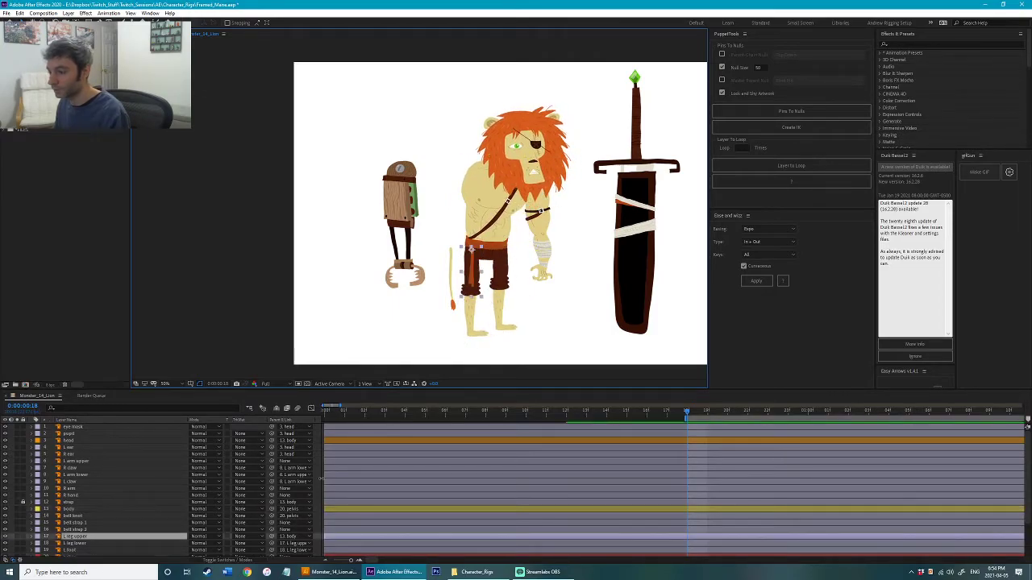
pyautogui.scroll(-3, 242, 492)
pyautogui.moveTo(123, 509); pyautogui.dragTo(125, 511)
# Step: Test-rotate the body against the reparented left leg, and undo the rotation
pyautogui.click(548, 312)
pyautogui.press('w')
pyautogui.moveTo(492, 201); pyautogui.dragTo(551, 332)
pyautogui.hotkey('ctrl', 'z')
pyautogui.hotkey('ctrl', 'z')
# Step: Parent the belt strap 1 and belt strap 2 layers to the belt knot
pyautogui.press('y')
pyautogui.scroll(1, 473, 267)
pyautogui.moveTo(471, 266); pyautogui.dragTo(384, 156)
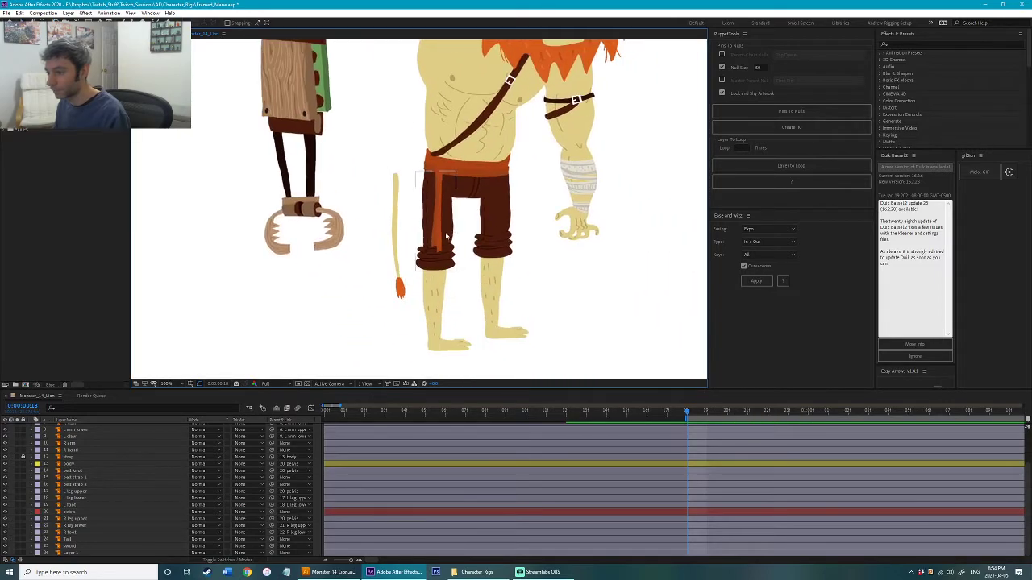
pyautogui.click(440, 182)
pyautogui.keyDown('shift'); pyautogui.click(95, 484); pyautogui.keyUp('shift')
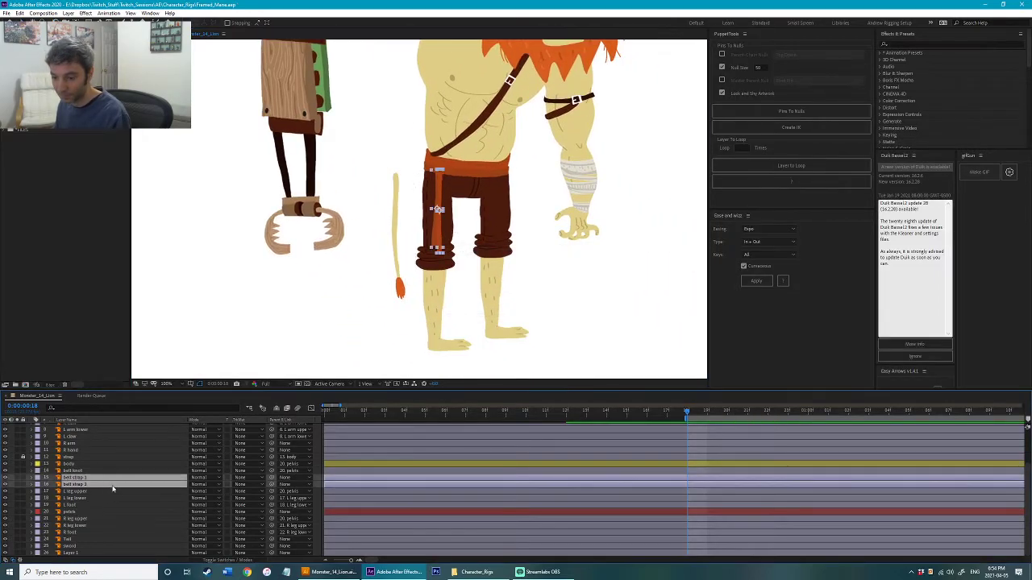
pyautogui.moveTo(271, 478); pyautogui.dragTo(224, 472)
pyautogui.moveTo(144, 472); pyautogui.dragTo(144, 472)
# Step: Test-rotate the belt knot with its hanging straps, and undo the rotation
pyautogui.click(147, 471)
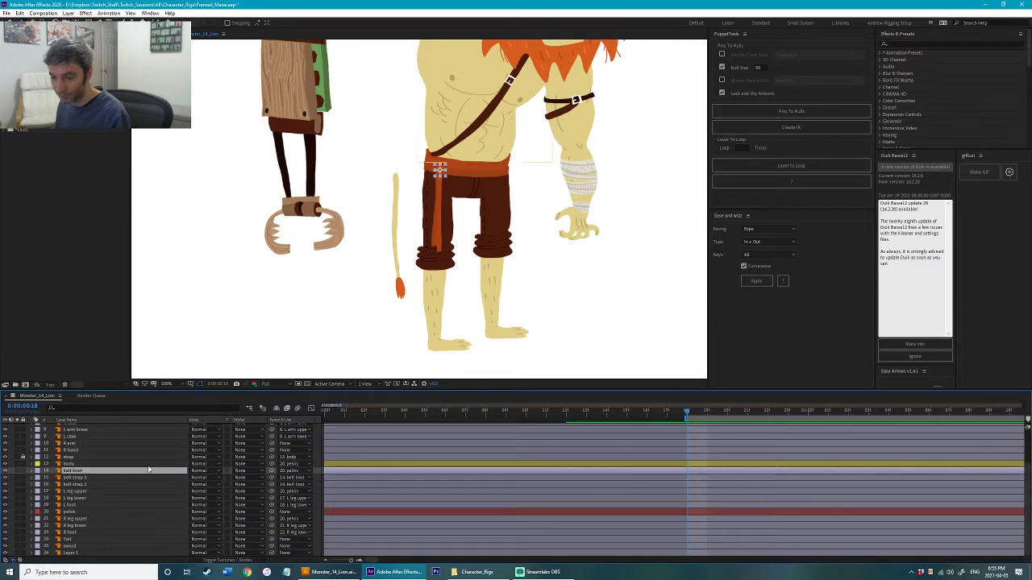
pyautogui.press('w')
pyautogui.moveTo(446, 184)
pyautogui.mouseDown()
pyautogui.moveTo(436, 184)
pyautogui.moveTo(455, 174)
pyautogui.mouseUp()
pyautogui.click(548, 295)
pyautogui.hotkey('ctrl', 'z')
# Step: Solo the R arm layer and place Puppet pins at its shoulder, elbow and wrist
pyautogui.moveTo(632, 242); pyautogui.dragTo(446, 355)
pyautogui.click(395, 245)
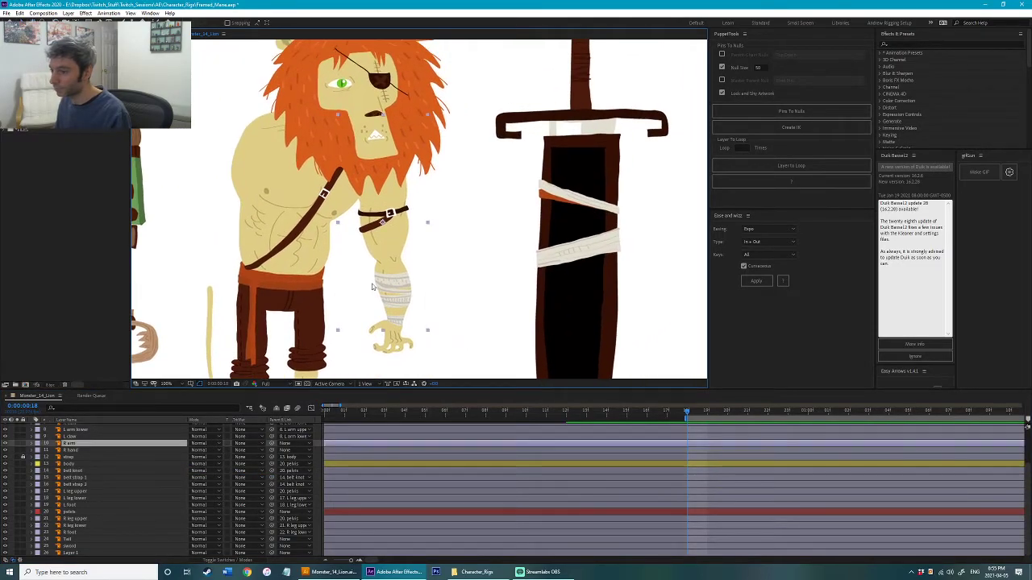
pyautogui.click(16, 444)
pyautogui.moveTo(451, 239); pyautogui.dragTo(468, 240)
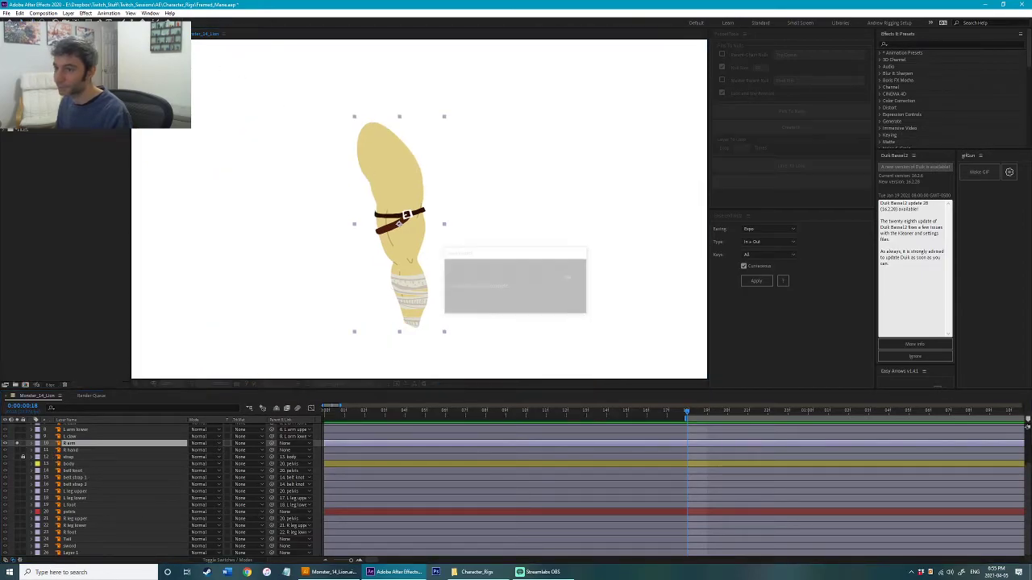
pyautogui.hotkey('ctrl', 'p')
pyautogui.click(382, 144)
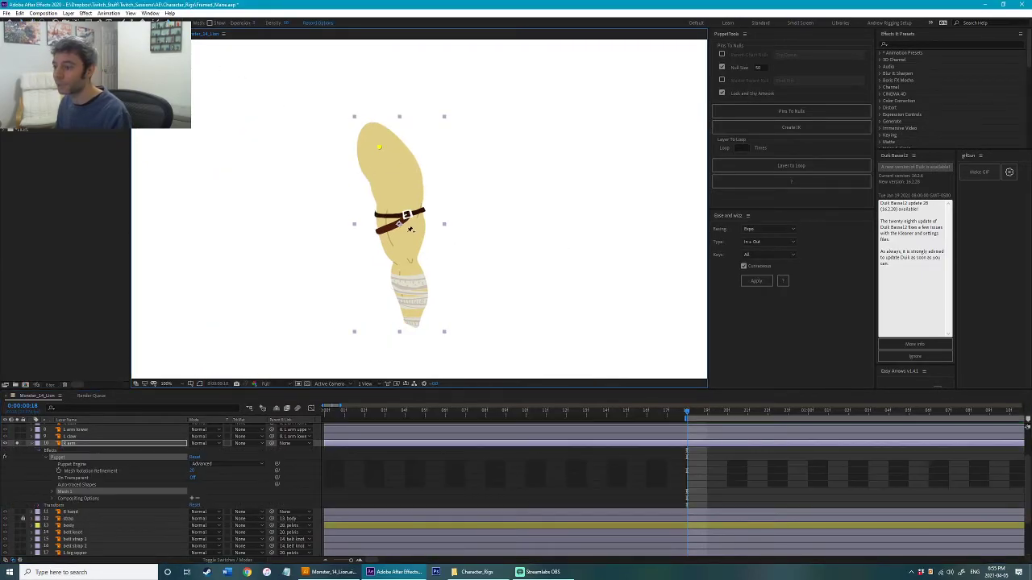
pyautogui.click(410, 258)
pyautogui.click(413, 322)
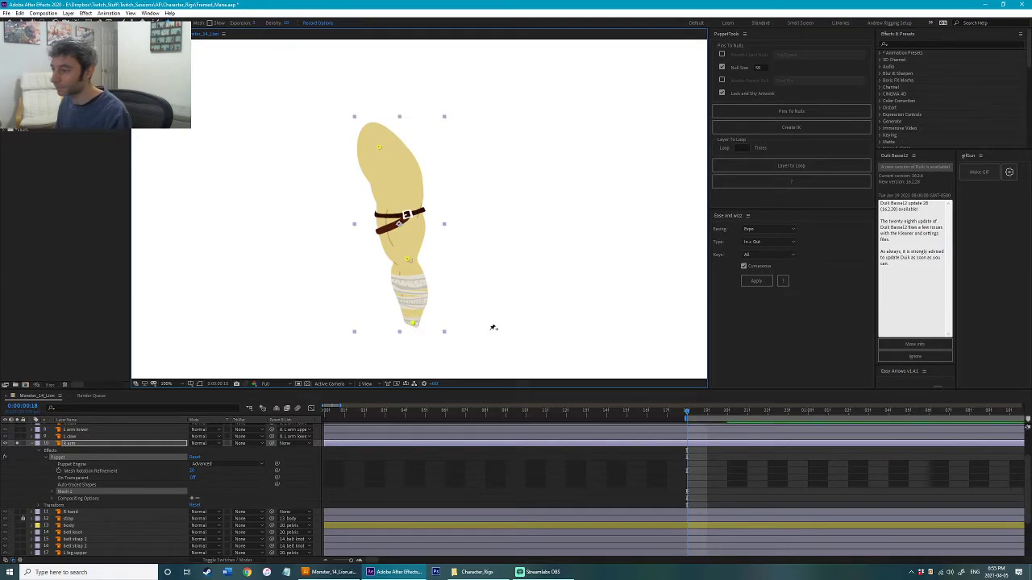
# Step: Convert the R arm's Puppet pins to nulls, create IK on them, and unsolo the arm layers
pyautogui.click(802, 111)
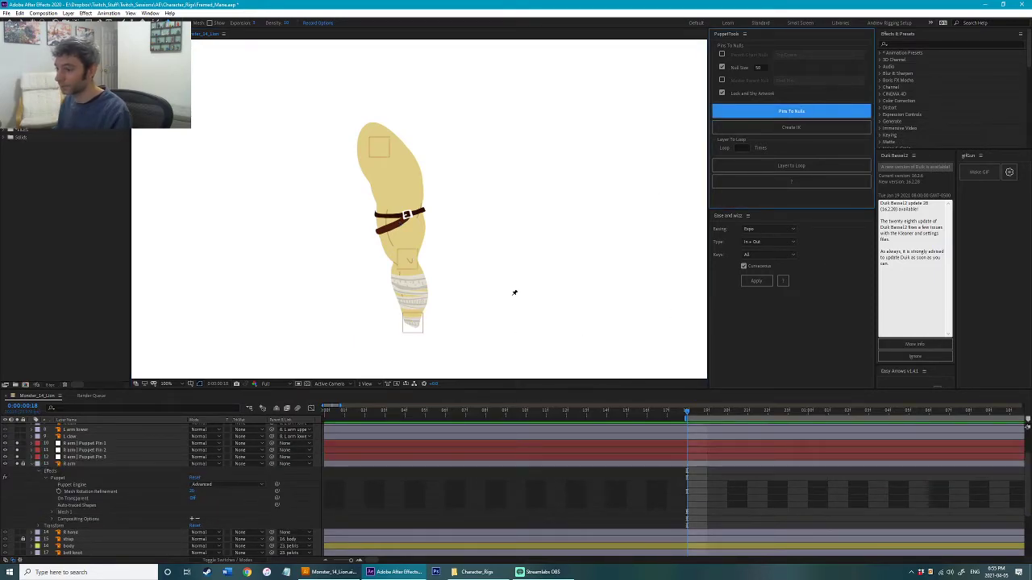
pyautogui.click(819, 129)
pyautogui.moveTo(418, 333)
pyautogui.mouseDown()
pyautogui.moveTo(380, 325)
pyautogui.moveTo(387, 309)
pyautogui.moveTo(412, 323)
pyautogui.mouseUp()
pyautogui.moveTo(18, 443); pyautogui.dragTo(18, 470)
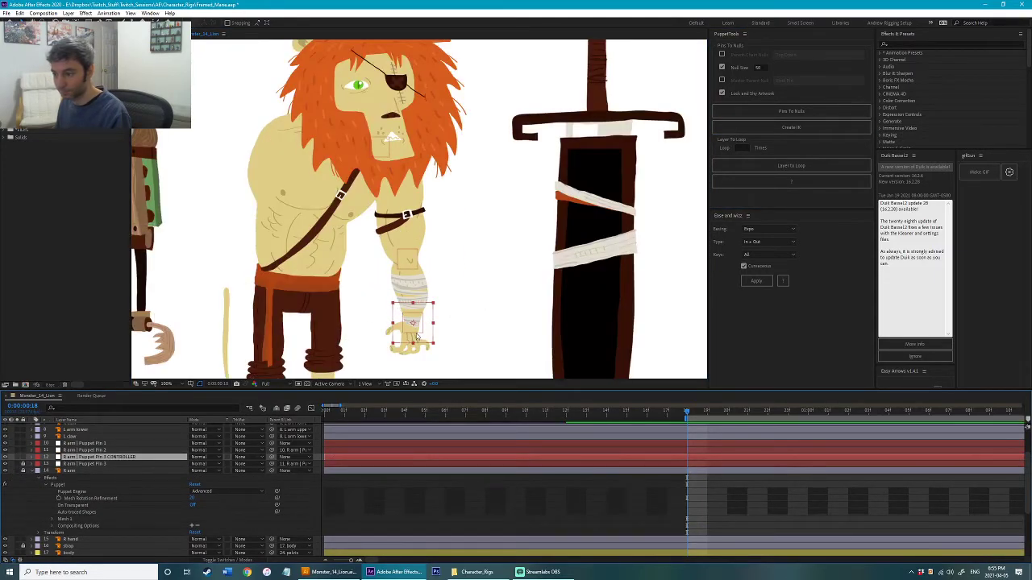
# Step: Parent the R hand layer to the R arm Puppet Pin 3 CONTROLLER, test-move the wrist, and undo that move
pyautogui.click(71, 539)
pyautogui.moveTo(272, 539); pyautogui.dragTo(129, 460)
pyautogui.moveTo(430, 343); pyautogui.dragTo(432, 315)
pyautogui.hotkey('ctrl', 'z')
pyautogui.click(481, 310)
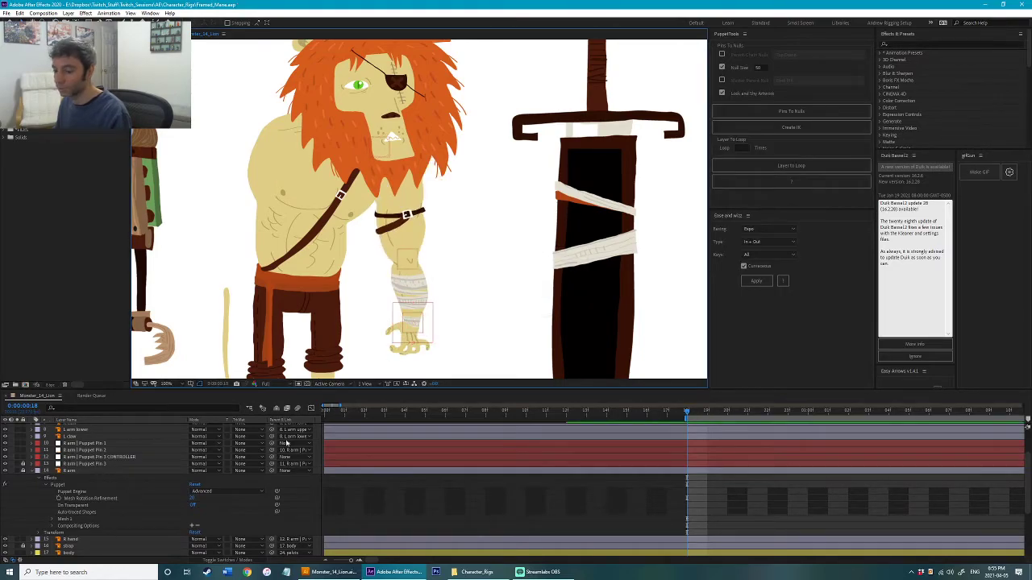
# Step: Parent the R arm Puppet Pin 1 null to the body layer
pyautogui.click(90, 444)
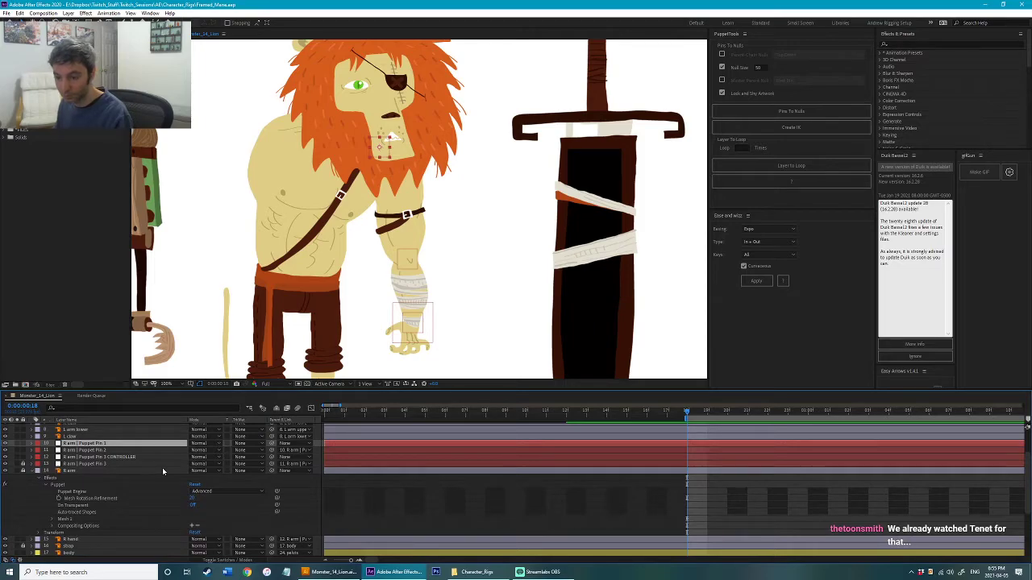
pyautogui.scroll(1, 242, 468)
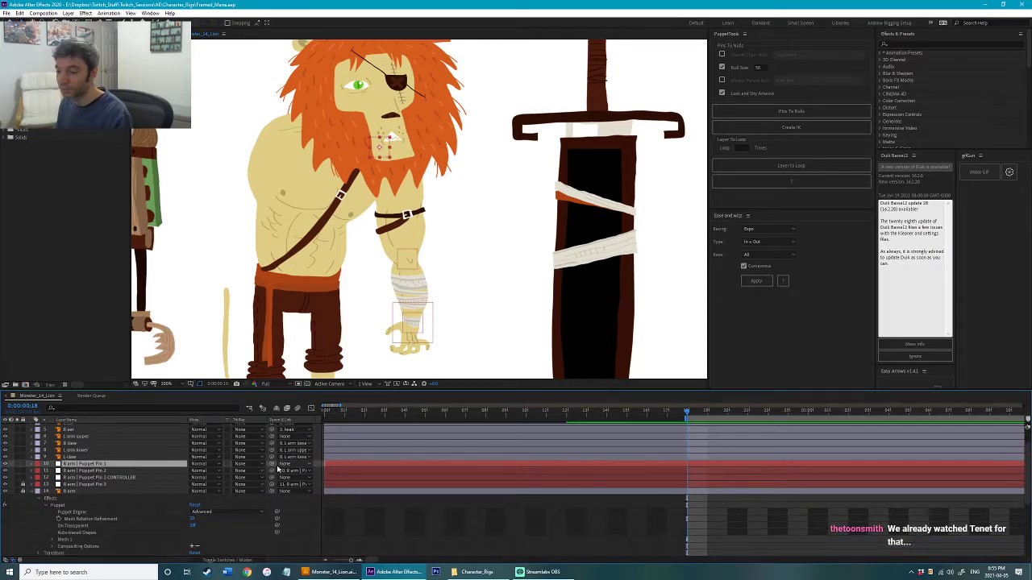
pyautogui.scroll(-1, 277, 469)
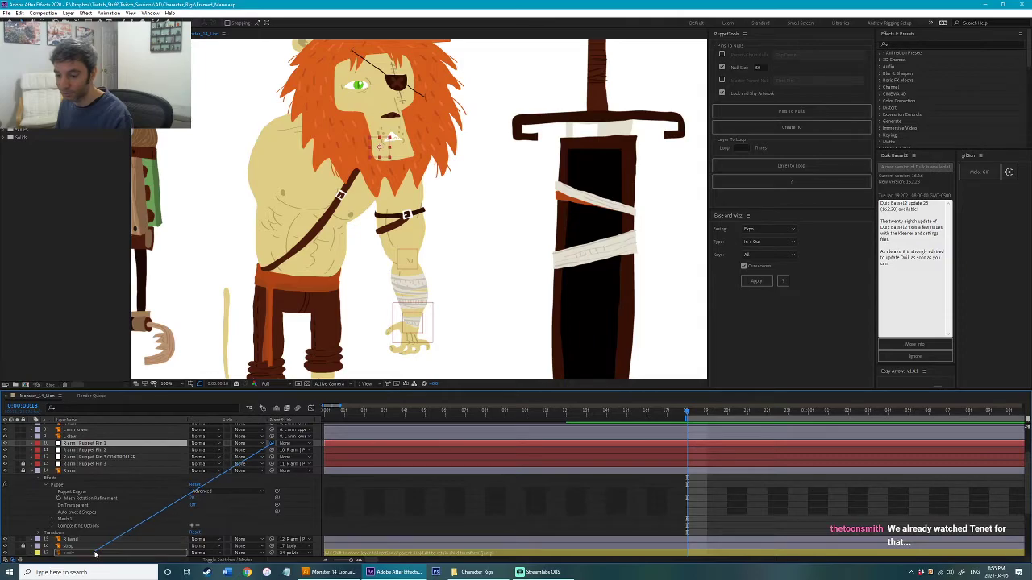
pyautogui.scroll(-1, 121, 507)
# Step: Test-move the R arm wrist controller and the pelvis, and undo both moves
pyautogui.moveTo(458, 293); pyautogui.dragTo(505, 301)
pyautogui.moveTo(469, 342); pyautogui.dragTo(470, 327)
pyautogui.hotkey('ctrl', 'z')
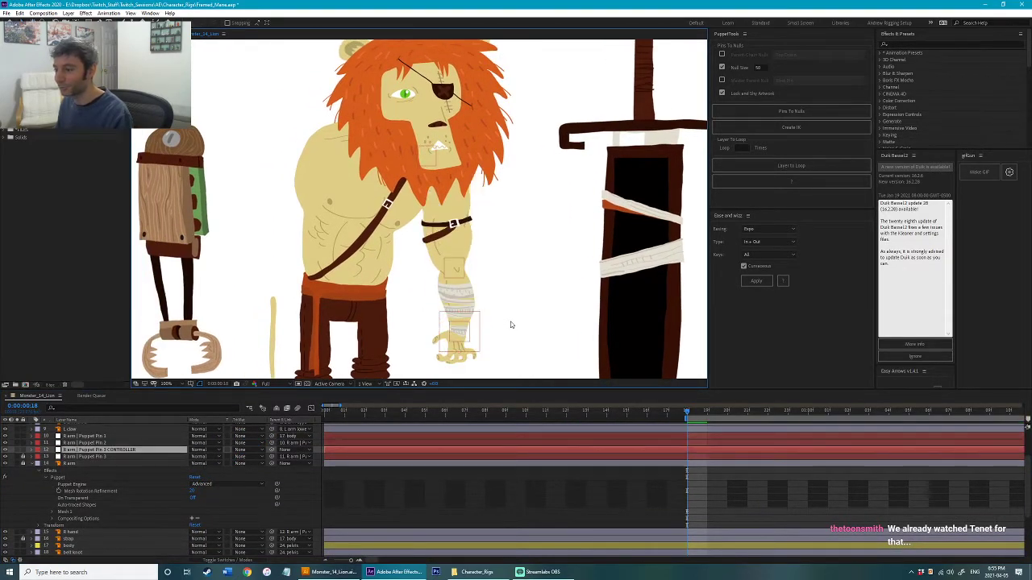
pyautogui.click(510, 325)
pyautogui.moveTo(373, 299)
pyautogui.mouseDown()
pyautogui.moveTo(401, 313)
pyautogui.moveTo(360, 274)
pyautogui.moveTo(363, 282)
pyautogui.mouseUp()
pyautogui.hotkey('ctrl', 'z')
# Step: Switch to the Andrew Rigging Setup workspace and open Duik's rigging links and constraints tools
pyautogui.moveTo(406, 322); pyautogui.dragTo(434, 209)
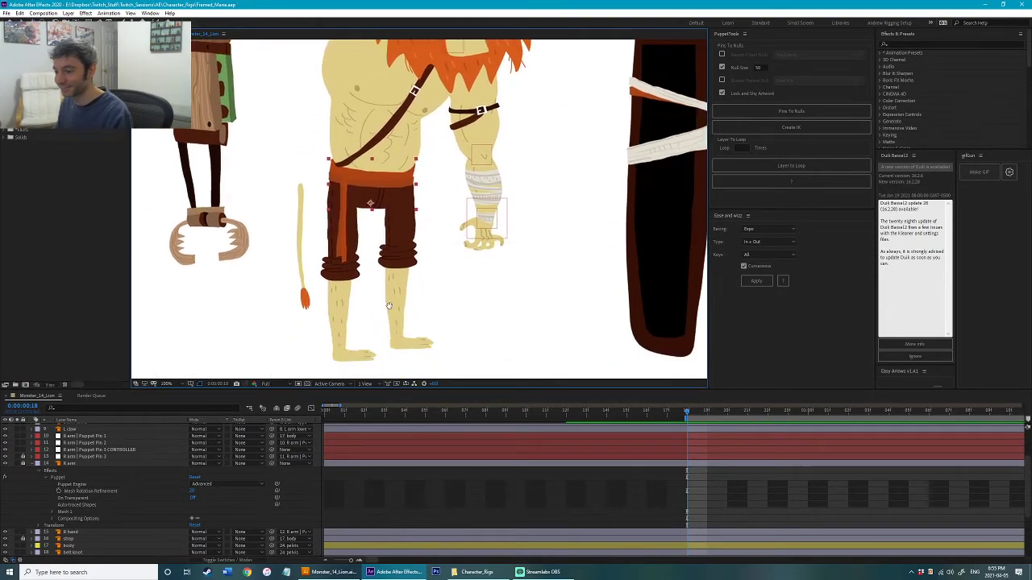
pyautogui.moveTo(357, 356); pyautogui.dragTo(394, 330)
pyautogui.click(395, 331)
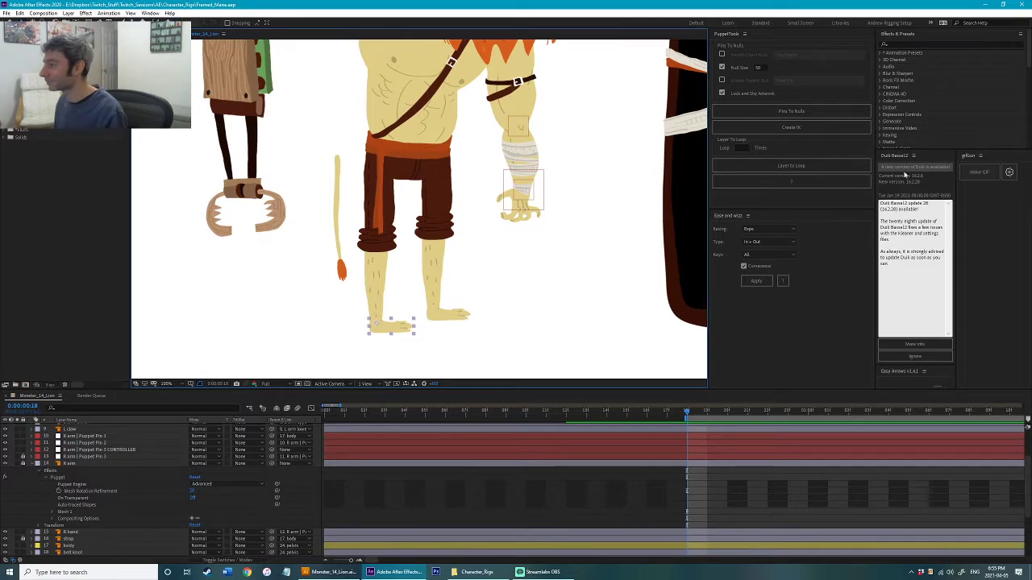
pyautogui.click(150, 14)
pyautogui.moveTo(266, 32)
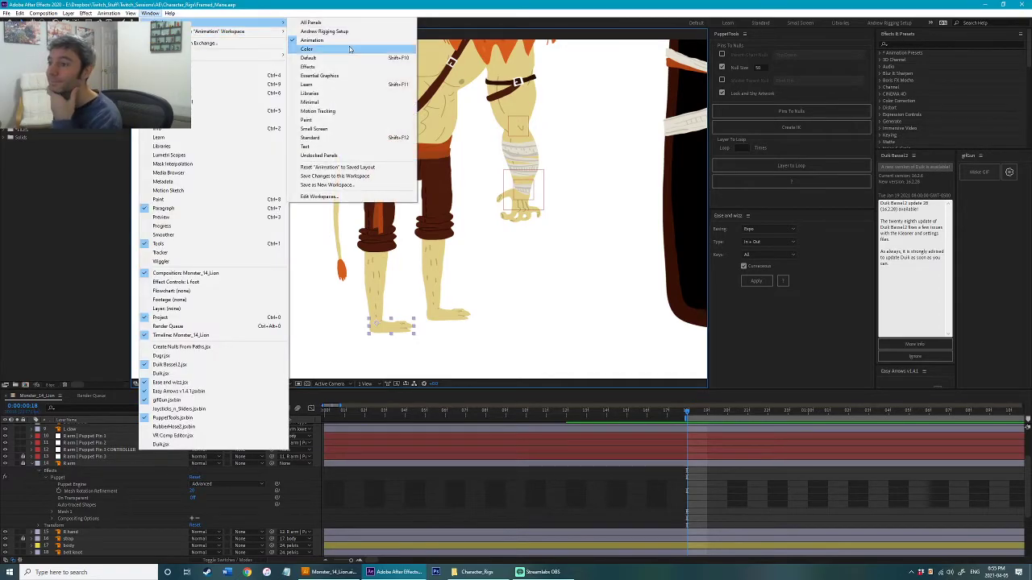
pyautogui.click(352, 38)
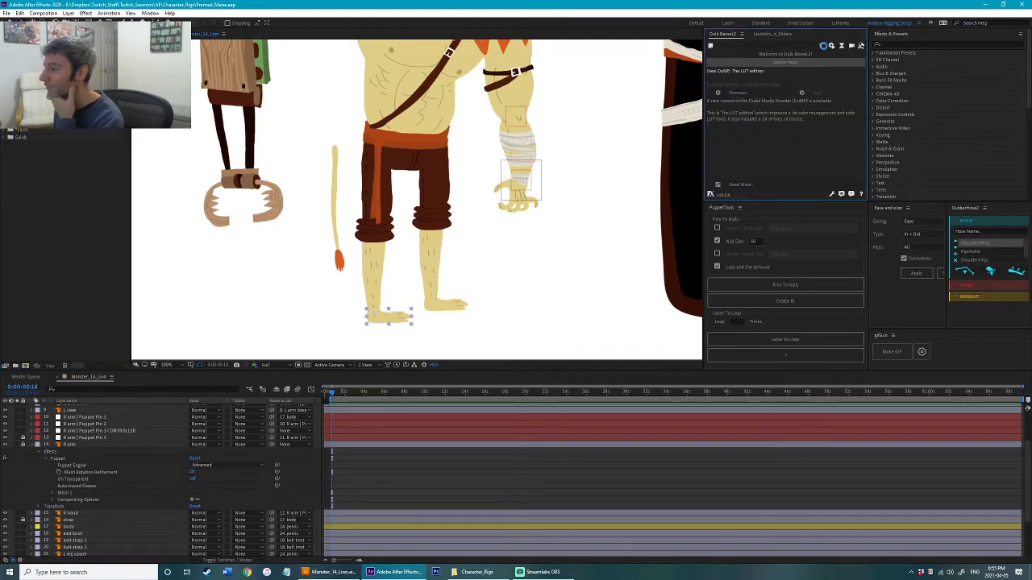
pyautogui.click(823, 46)
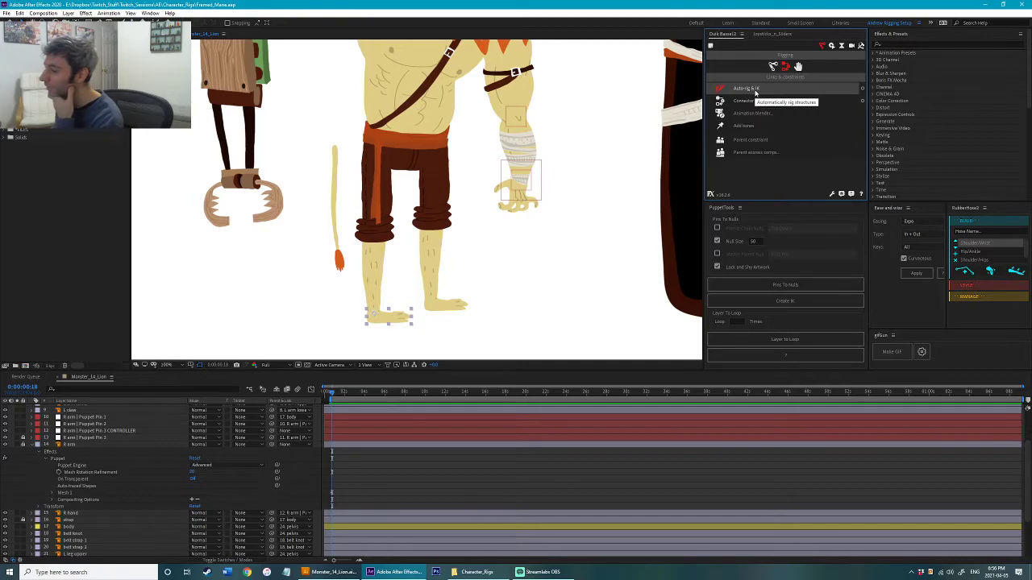
# Step: Apply Duik's Auto-rig & IK to the L leg upper, L leg lower and L foot layers, then test-move its controller and undo the move
pyautogui.click(379, 295)
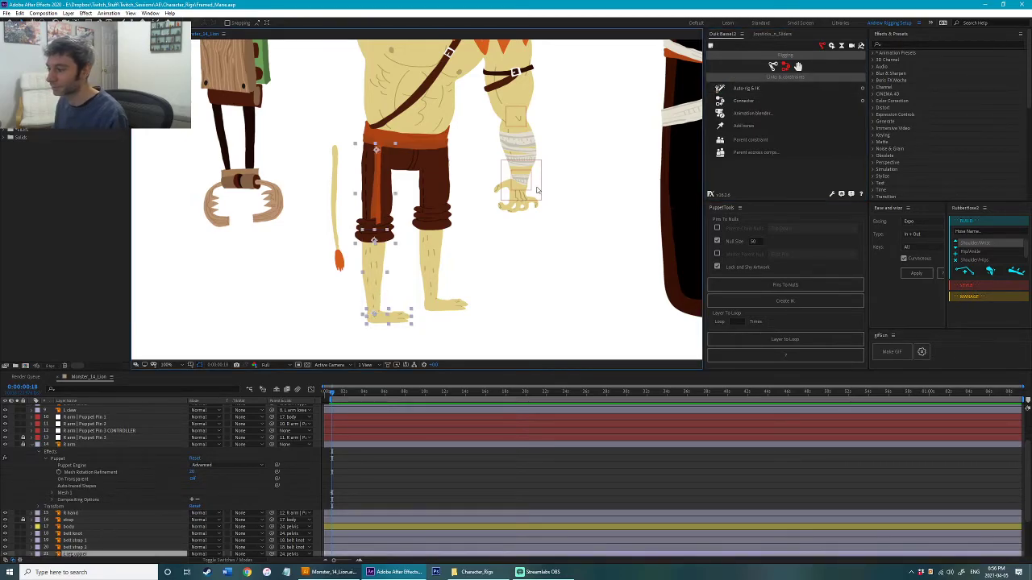
pyautogui.click(745, 91)
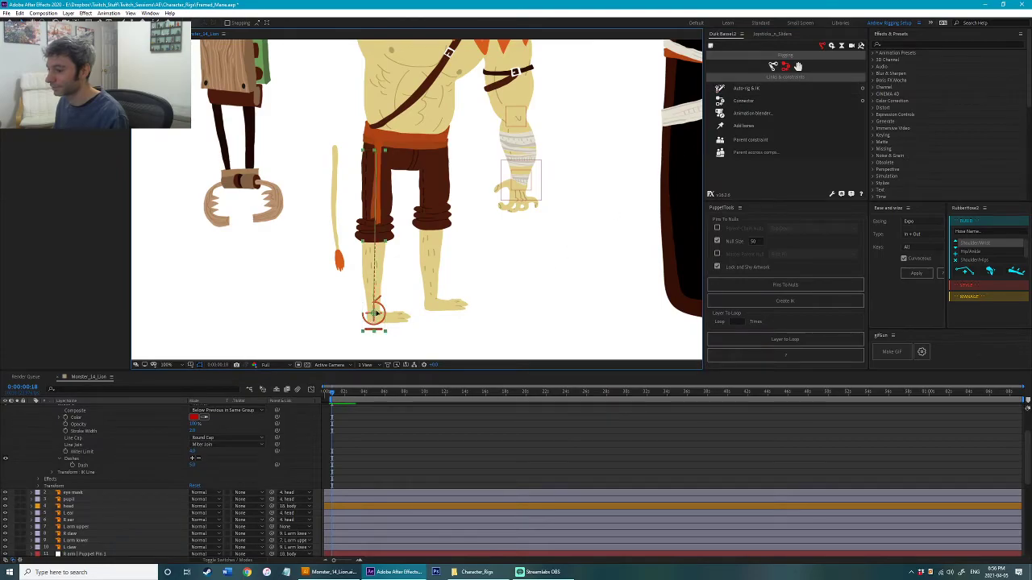
pyautogui.moveTo(393, 289); pyautogui.dragTo(343, 298)
pyautogui.hotkey('ctrl', 'z')
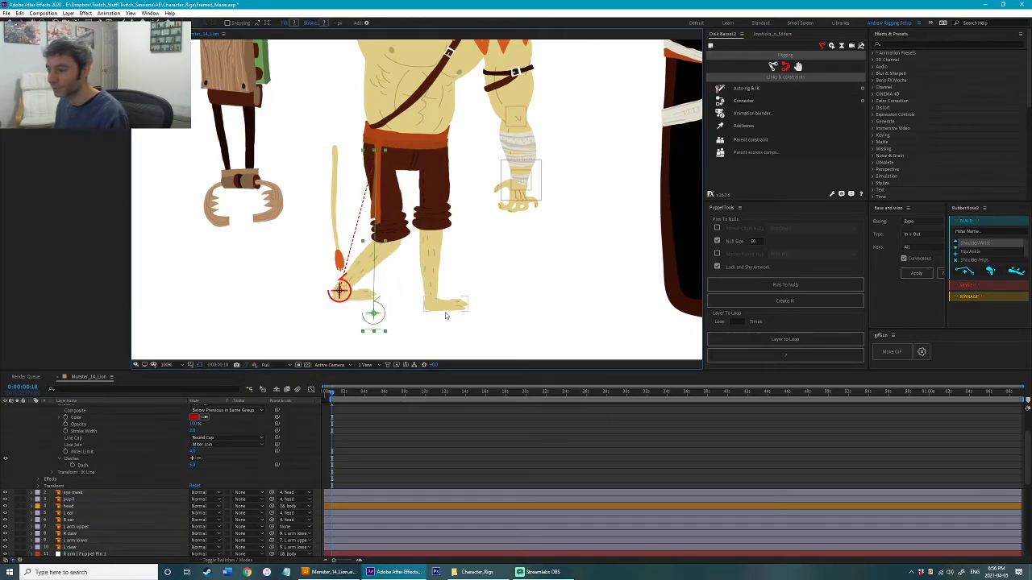
# Step: Apply Duik's Auto-rig & IK to the right leg layers, test-move its controller, undo the move, and save the project
pyautogui.click(445, 307)
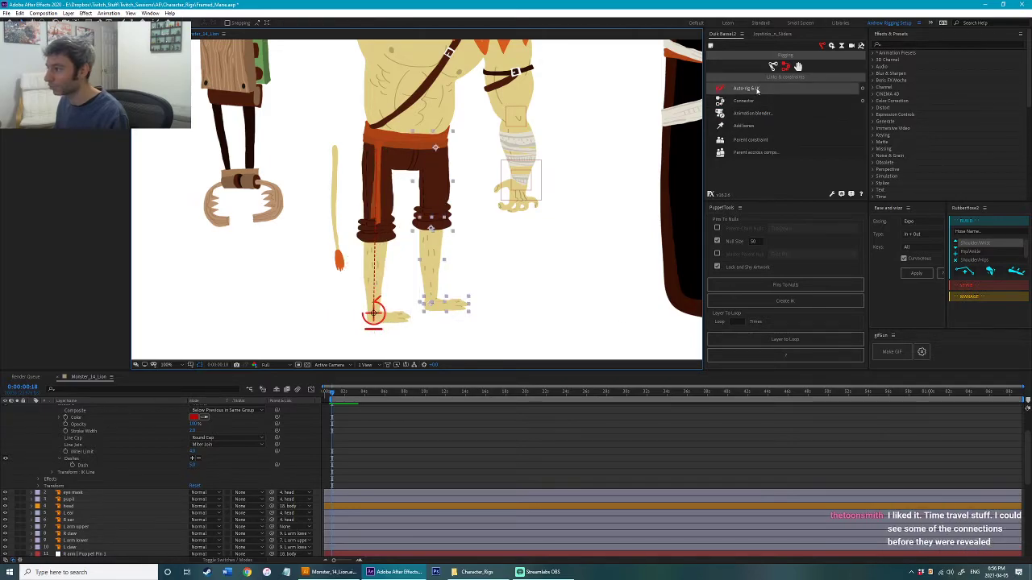
pyautogui.click(756, 91)
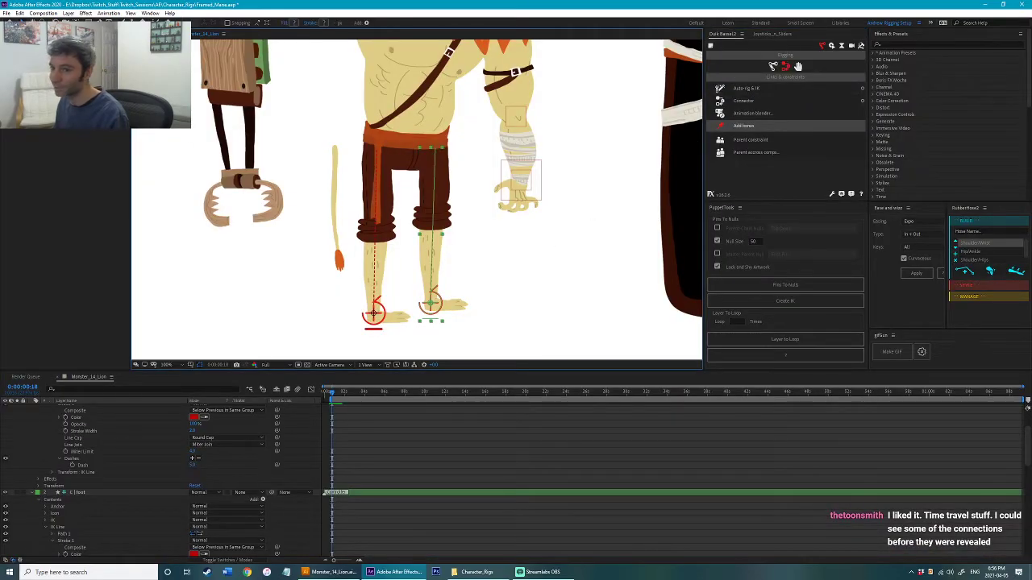
pyautogui.moveTo(443, 320)
pyautogui.mouseDown()
pyautogui.moveTo(463, 296)
pyautogui.moveTo(437, 305)
pyautogui.mouseUp()
pyautogui.click(553, 239)
pyautogui.hotkey('ctrl', 'z')
pyautogui.moveTo(553, 239); pyautogui.dragTo(572, 278)
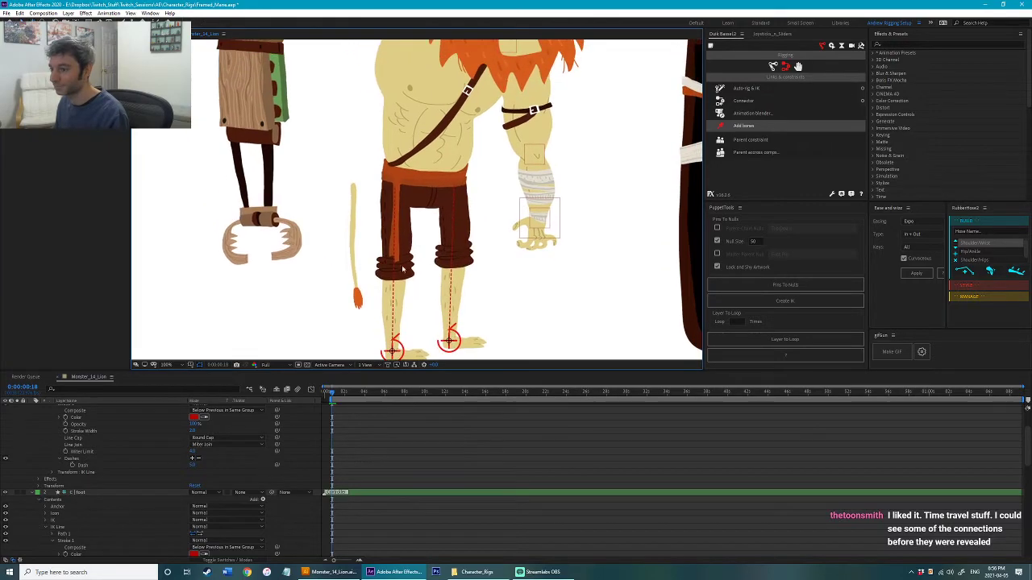
pyautogui.hotkey('ctrl', 's')
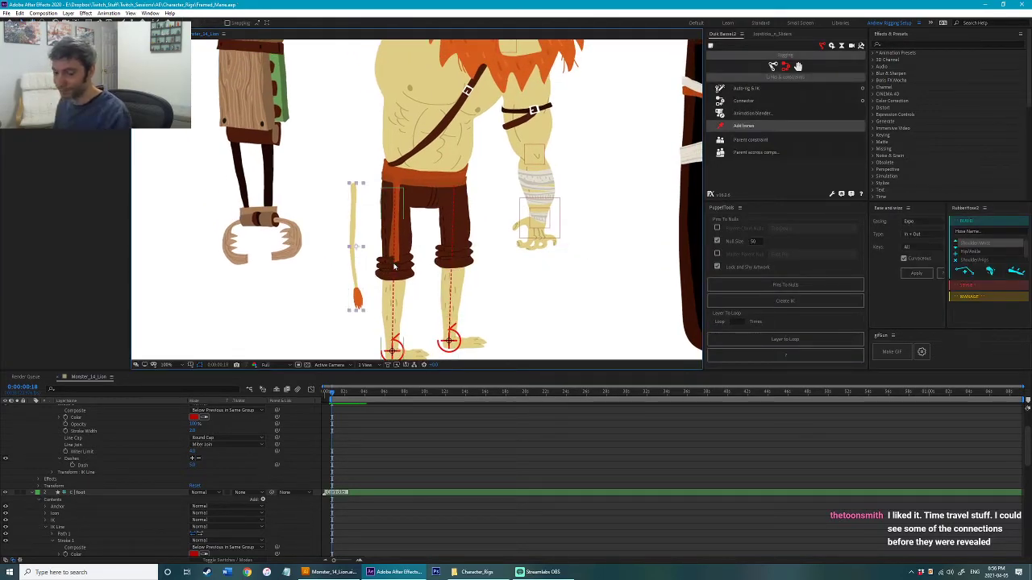
# Step: Place four Puppet pins along the tail layer, from the orange tip up to its base
pyautogui.scroll(3, 392, 271)
pyautogui.hotkey('ctrl', 'p')
pyautogui.click(402, 329)
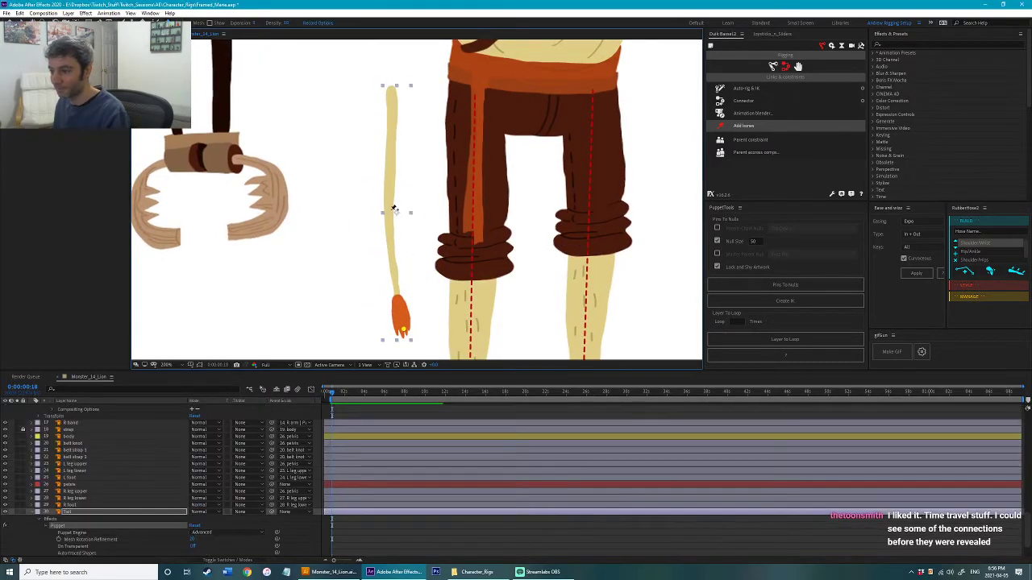
pyautogui.click(390, 162)
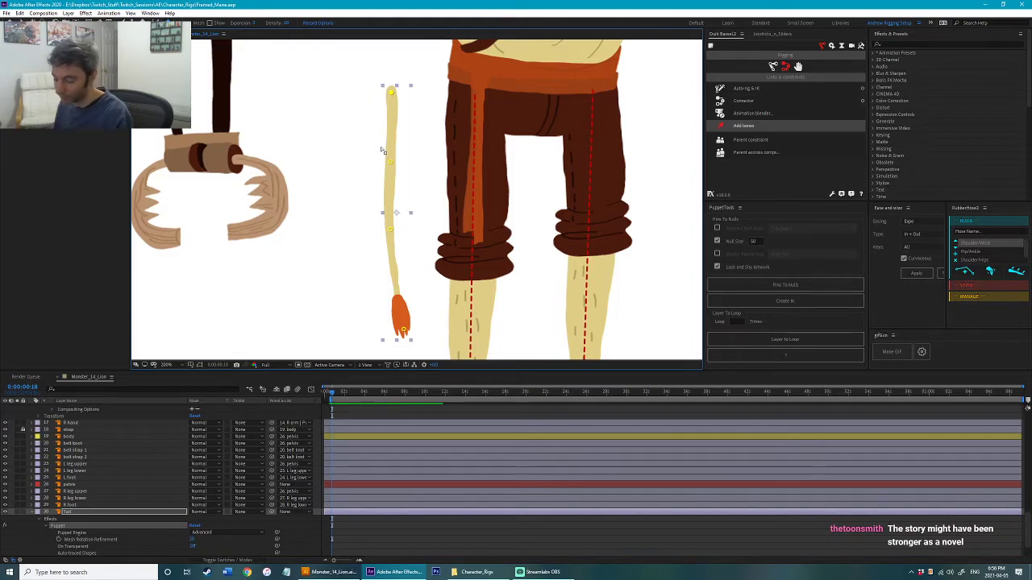
pyautogui.moveTo(440, 250); pyautogui.dragTo(390, 259)
pyautogui.moveTo(483, 225); pyautogui.dragTo(408, 249)
# Step: Solo belt strap 1 and belt strap 2, and place Puppet pins on belt strap 1 from its lower end to its top
pyautogui.click(410, 246)
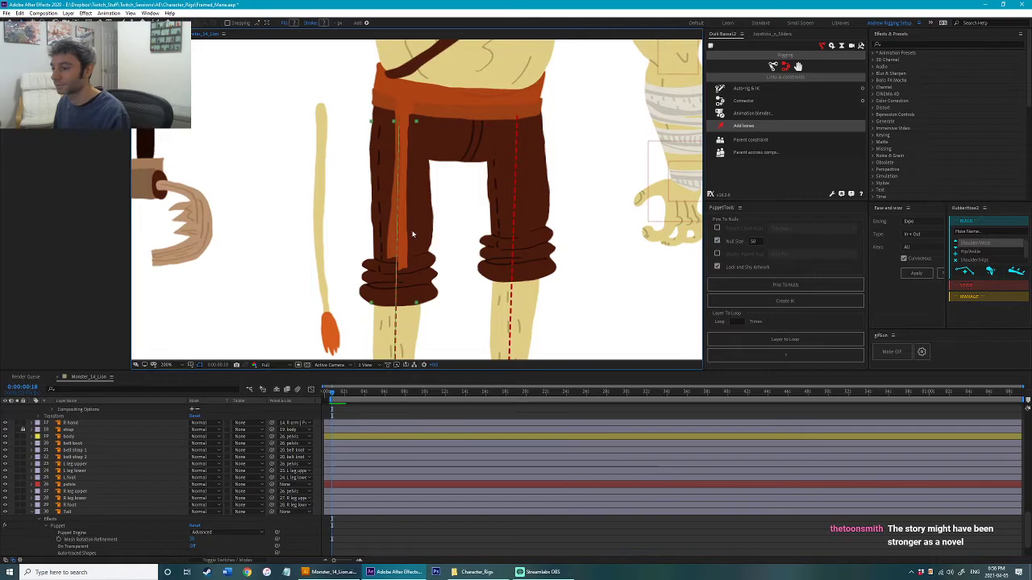
pyautogui.moveTo(276, 212); pyautogui.dragTo(442, 194)
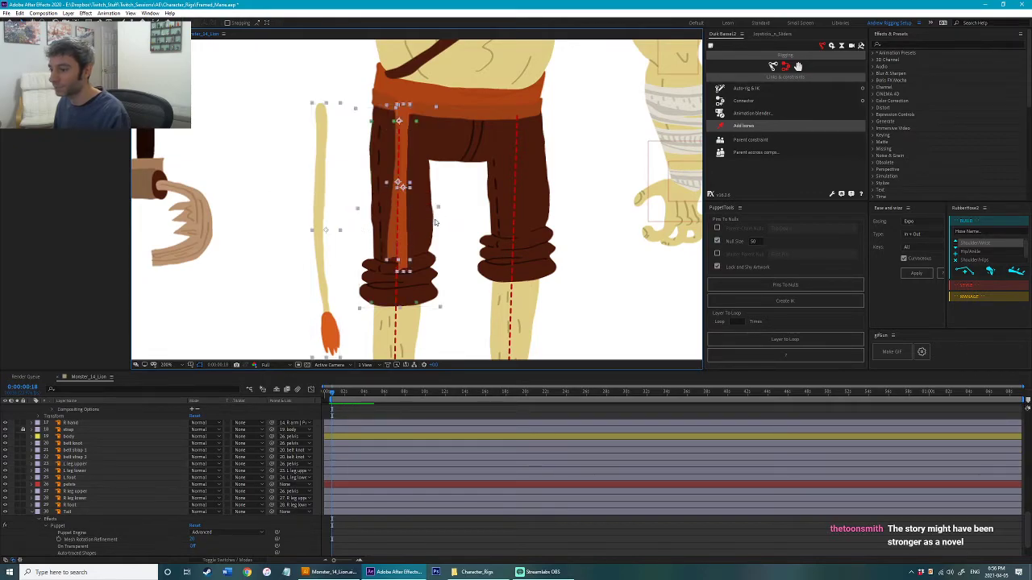
pyautogui.scroll(-3, 512, 270)
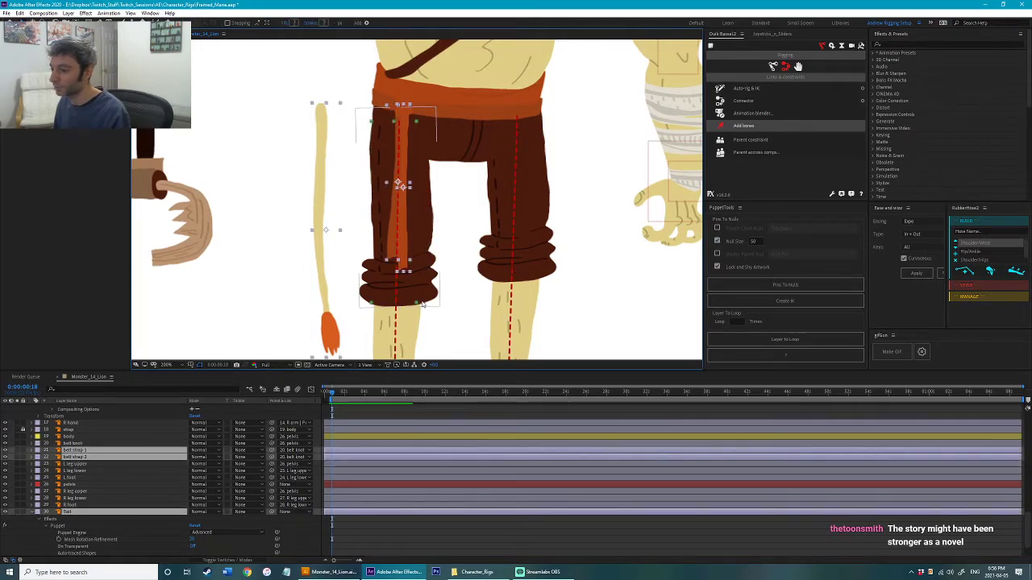
pyautogui.scroll(3, 407, 161)
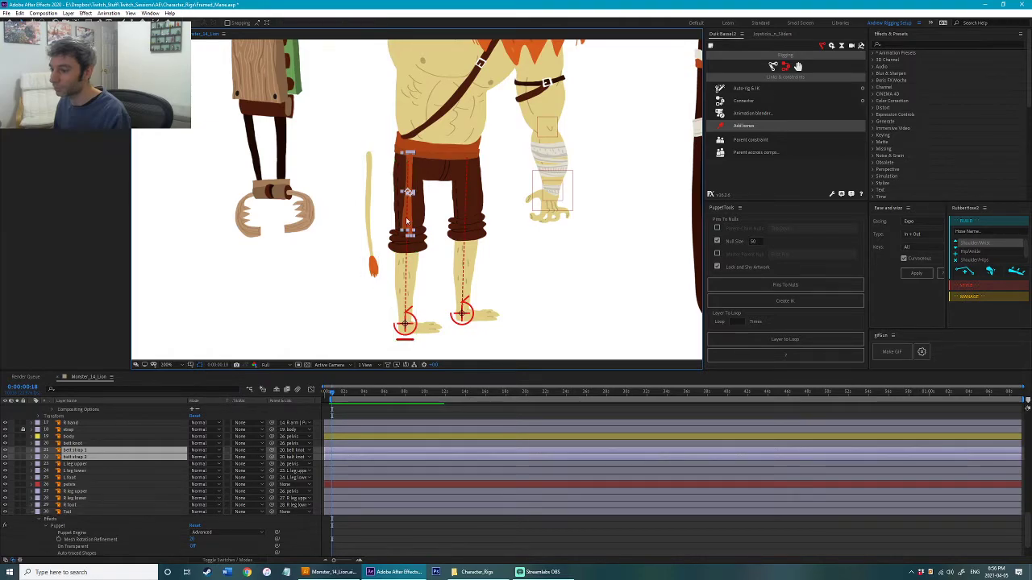
pyautogui.click(18, 450)
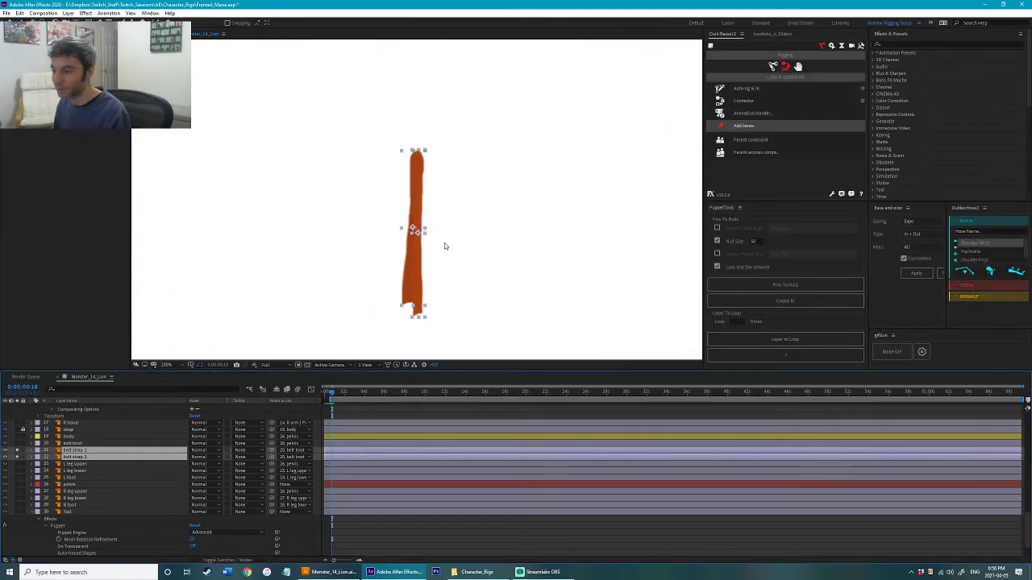
pyautogui.hotkey('ctrl', 'p')
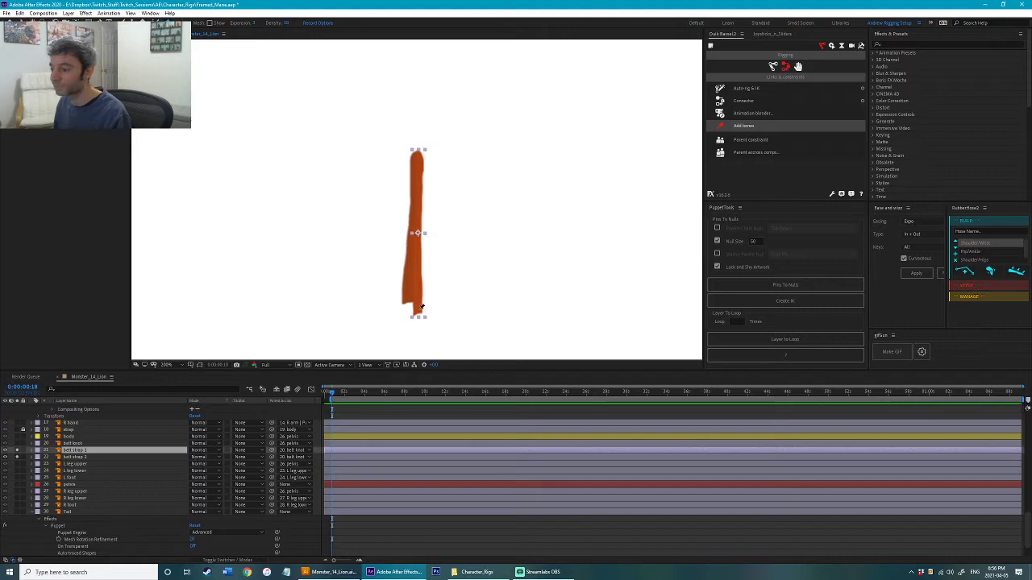
pyautogui.click(419, 308)
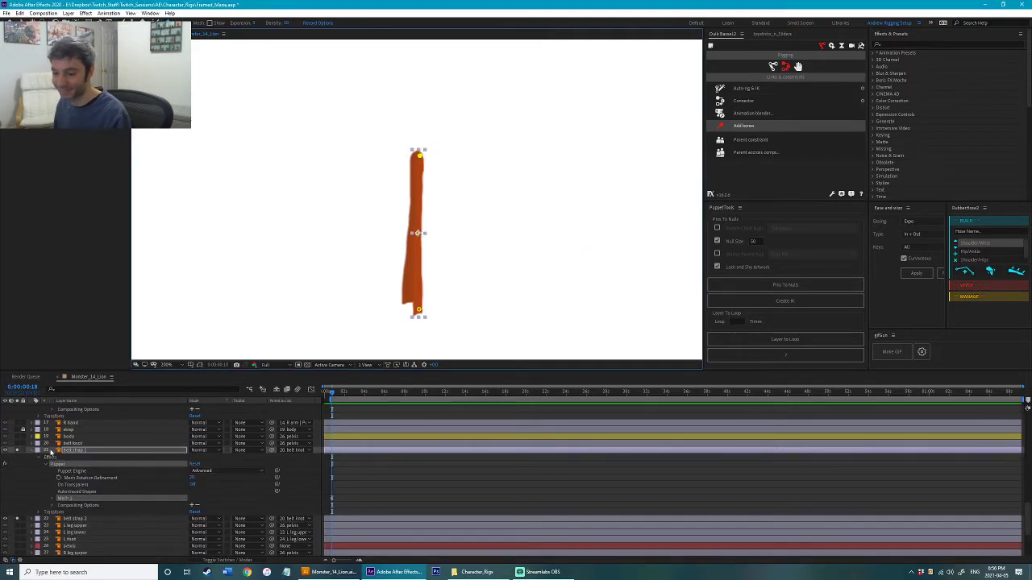
# Step: Place Puppet pins at the lower end, middle and top of belt strap 2, unsolo both straps, and save the project
pyautogui.click(79, 520)
pyautogui.click(17, 451)
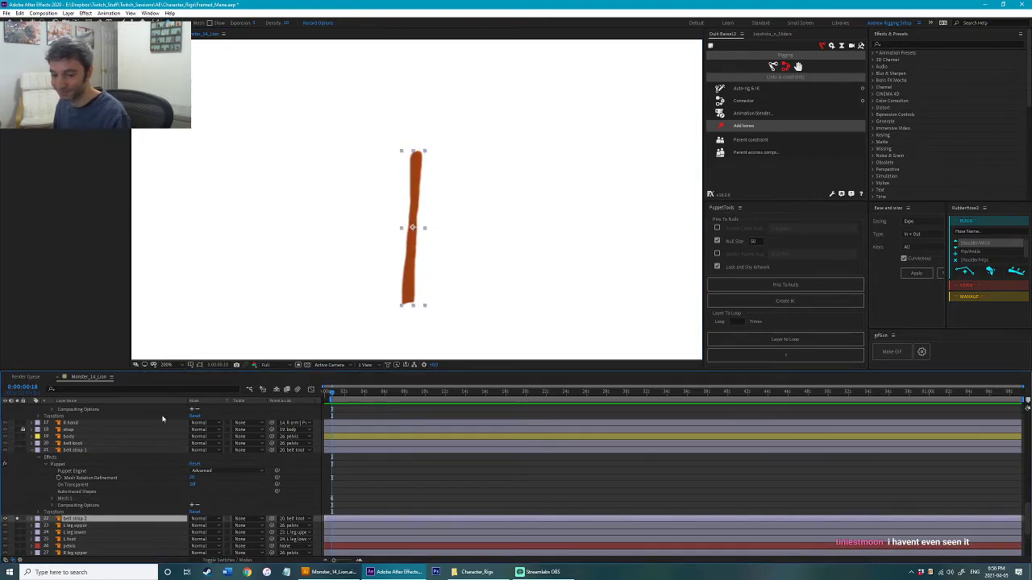
pyautogui.click(408, 298)
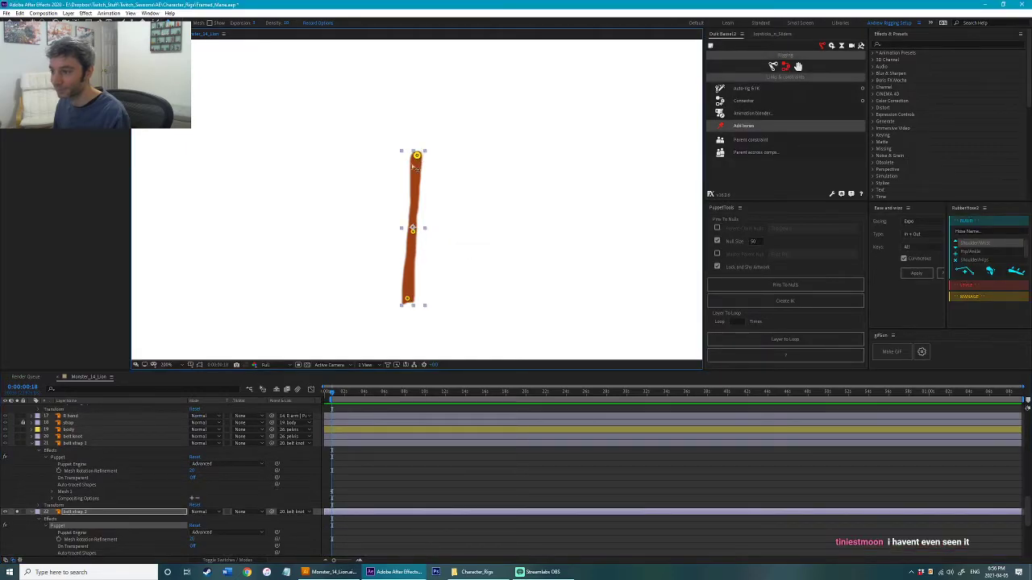
pyautogui.click(18, 513)
pyautogui.press('v')
pyautogui.hotkey('ctrl', 's')
# Step: Try moving the lower end of the hanging belt straps, undo the move, and save the project
pyautogui.click(424, 306)
pyautogui.moveTo(442, 307); pyautogui.dragTo(453, 303)
pyautogui.hotkey('ctrl', 'z')
pyautogui.hotkey('ctrl', 's')
# Step: Move belt strap 1's anchor point to its top end, test-rotate the strap, undo the rotation, and save the project
pyautogui.press('v')
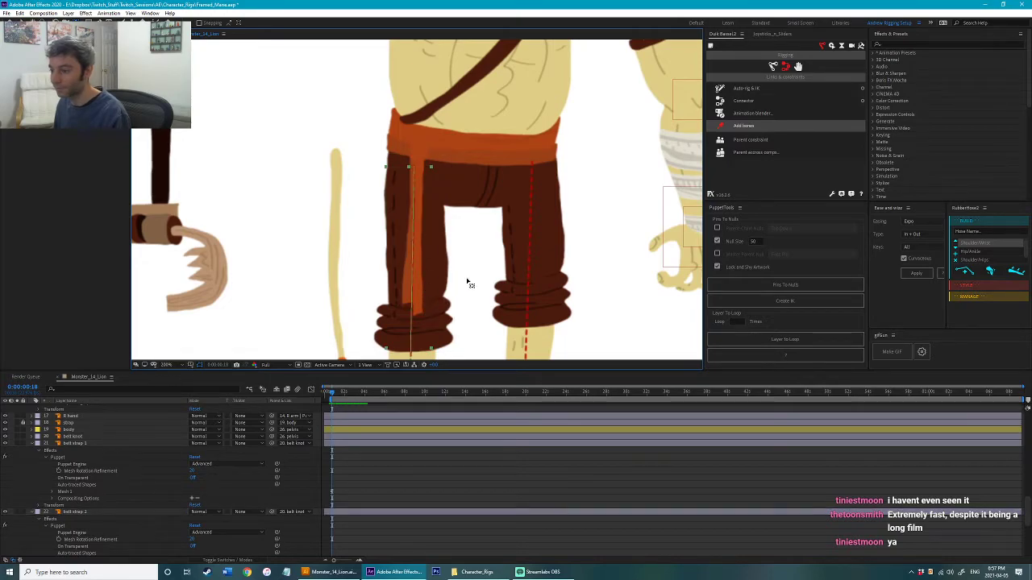
pyautogui.click(417, 286)
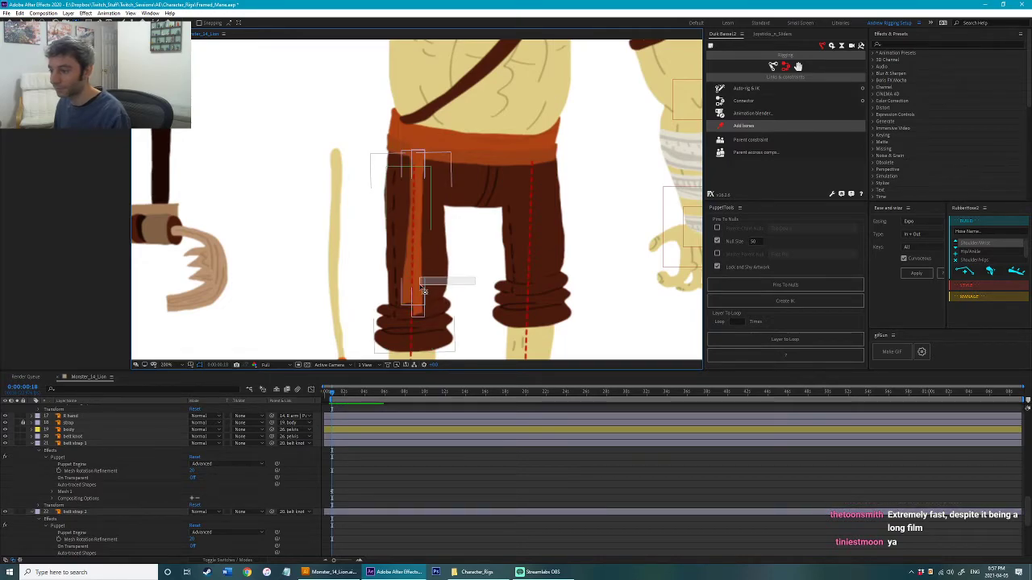
pyautogui.click(415, 215)
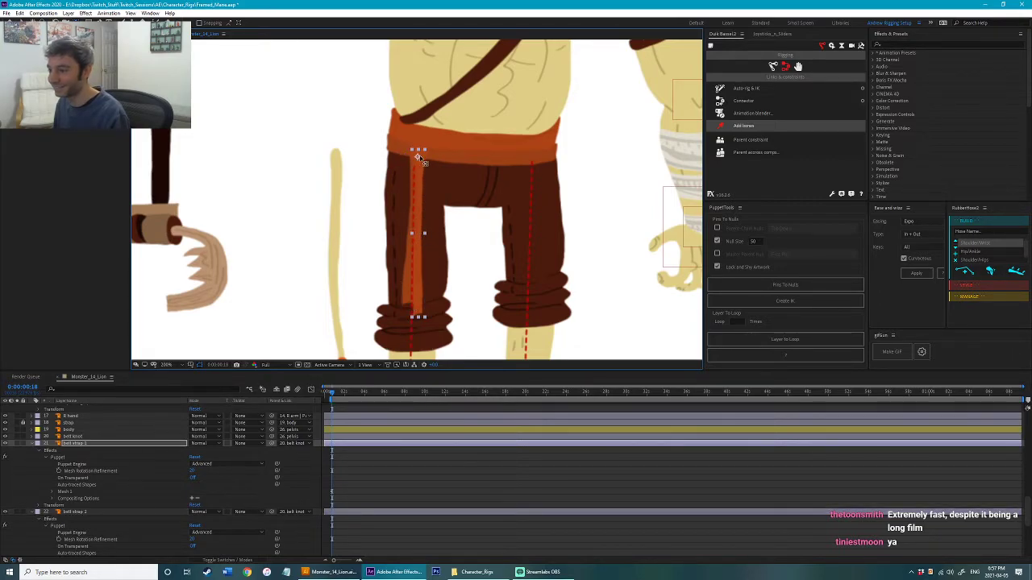
pyautogui.press('w')
pyautogui.moveTo(416, 305); pyautogui.dragTo(429, 305)
pyautogui.hotkey('ctrl', 'z')
pyautogui.hotkey('ctrl', 's')
pyautogui.press('v')
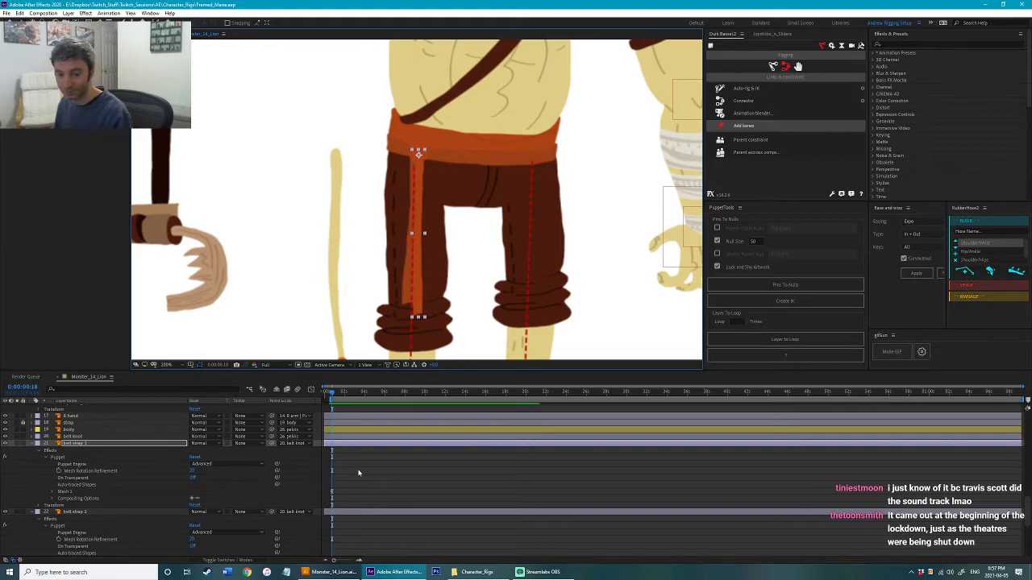
pyautogui.click(363, 470)
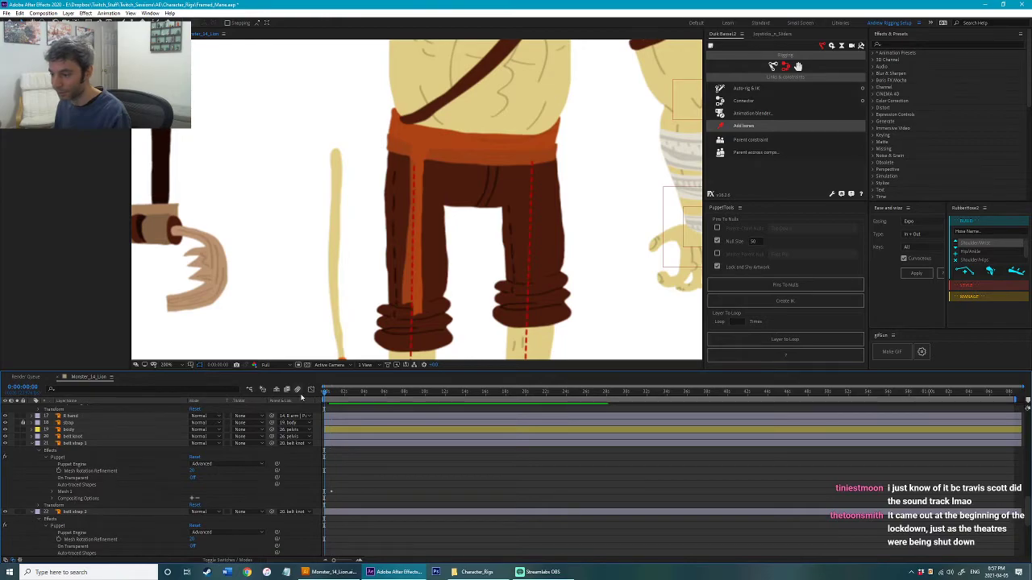
# Step: Save the project and collapse all the expanded layer properties in the timeline
pyautogui.hotkey('ctrl', 's')
pyautogui.scroll(10, 363, 466)
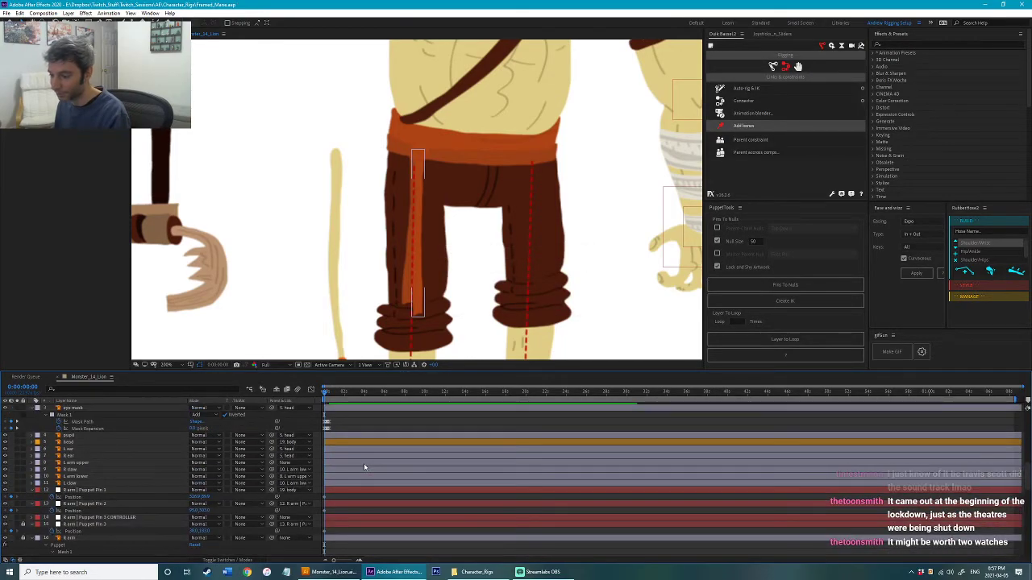
pyautogui.press('=')
pyautogui.press('=')
pyautogui.scroll(-5, 393, 440)
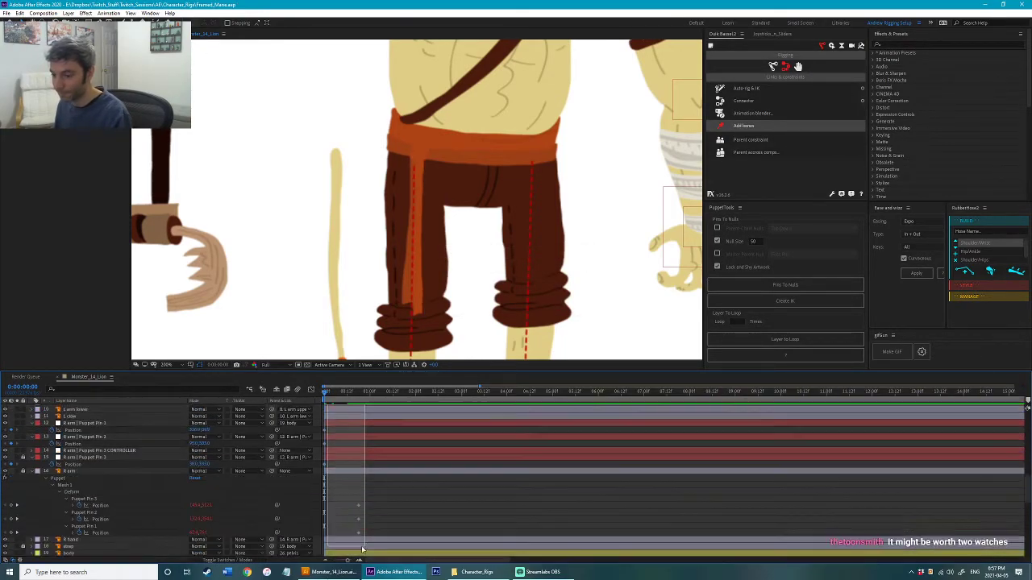
pyautogui.moveTo(343, 544); pyautogui.dragTo(344, 535)
pyautogui.scroll(2, 370, 506)
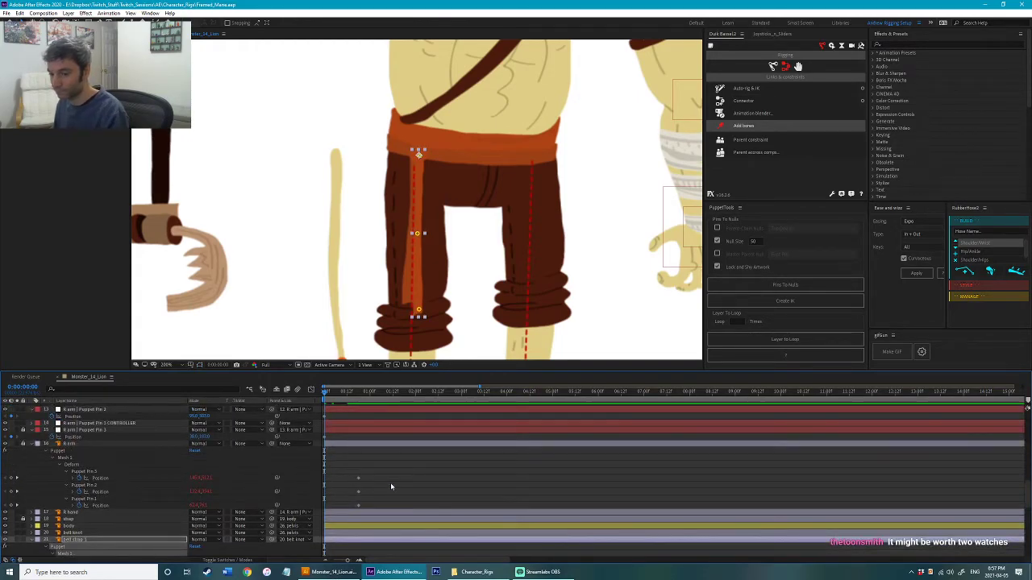
pyautogui.press('e')
pyautogui.click(398, 480)
pyautogui.press('p')
pyautogui.press('p')
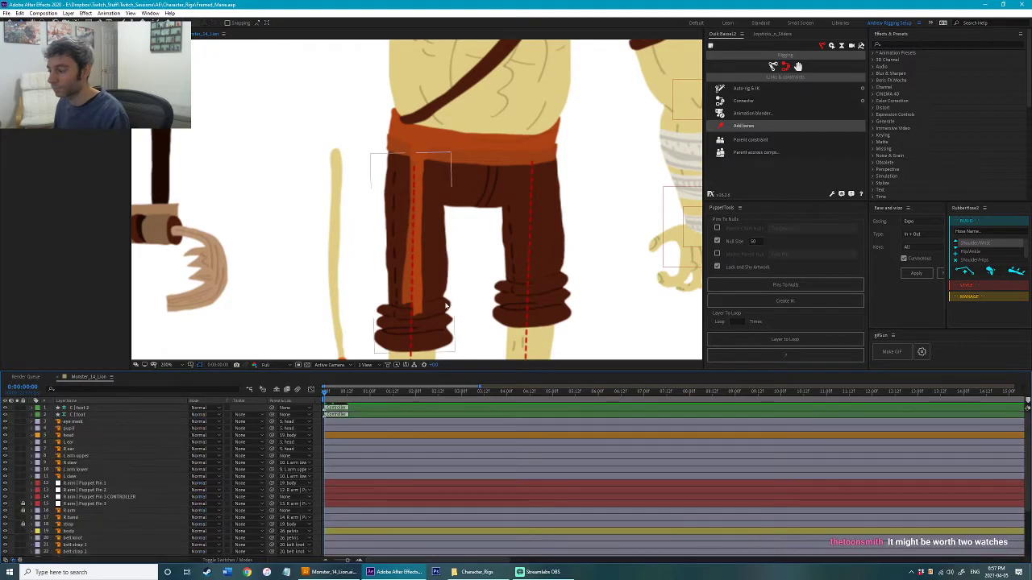
# Step: Try moving the lion by its belt area to test the parented parts, and undo the move
pyautogui.scroll(-1, 447, 304)
pyautogui.moveTo(461, 324); pyautogui.dragTo(453, 294)
pyautogui.scroll(-1, 435, 278)
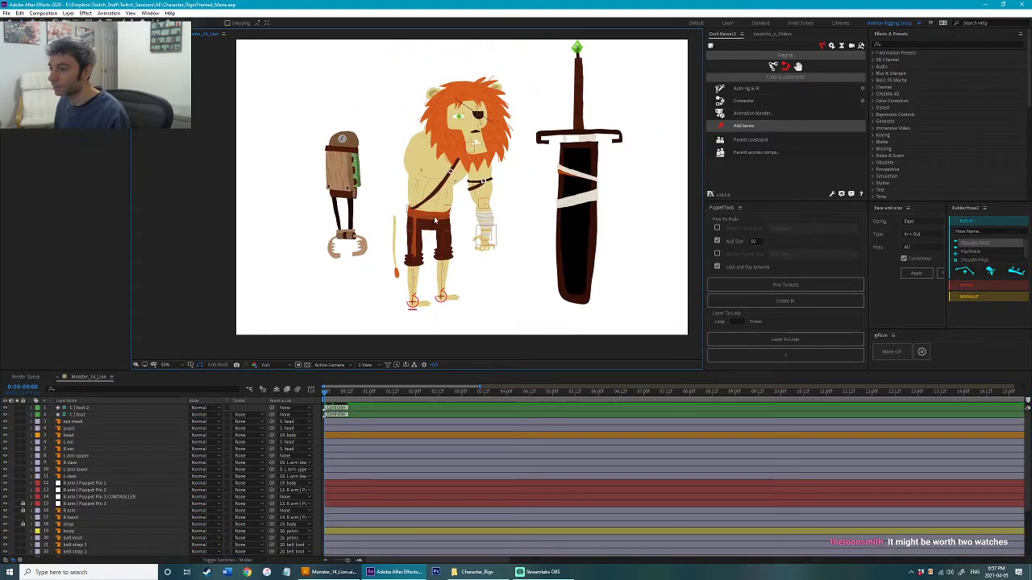
pyautogui.moveTo(430, 223); pyautogui.dragTo(455, 216)
pyautogui.hotkey('ctrl', 'z')
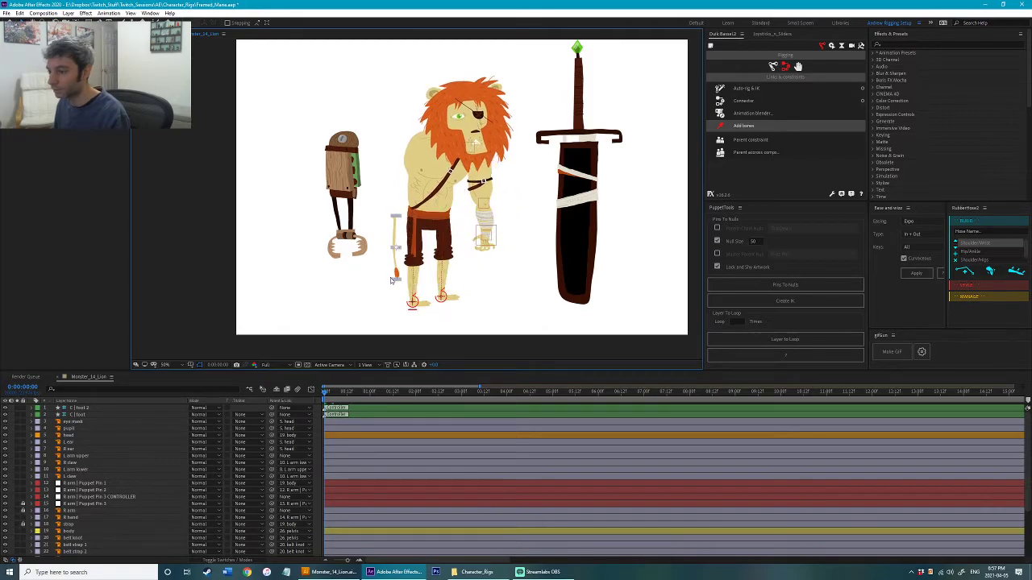
# Step: Move the tail onto the back of the pelvis, test-rotate it, and undo the rotation
pyautogui.scroll(-4, 228, 480)
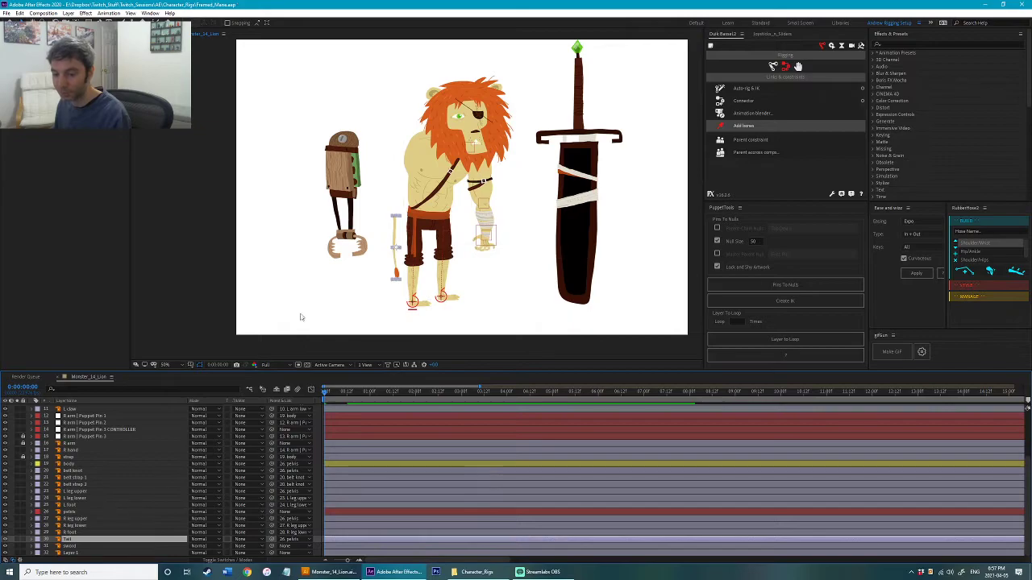
pyautogui.moveTo(398, 272); pyautogui.dragTo(387, 278)
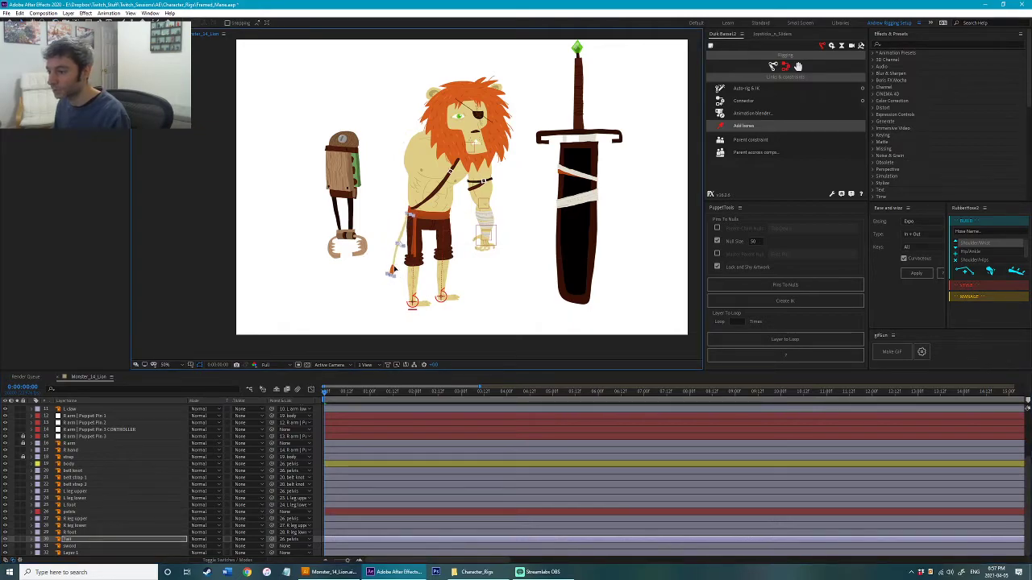
pyautogui.hotkey('ctrl', 'z')
pyautogui.hotkey('ctrl', 'z')
pyautogui.hotkey('ctrl', 'z')
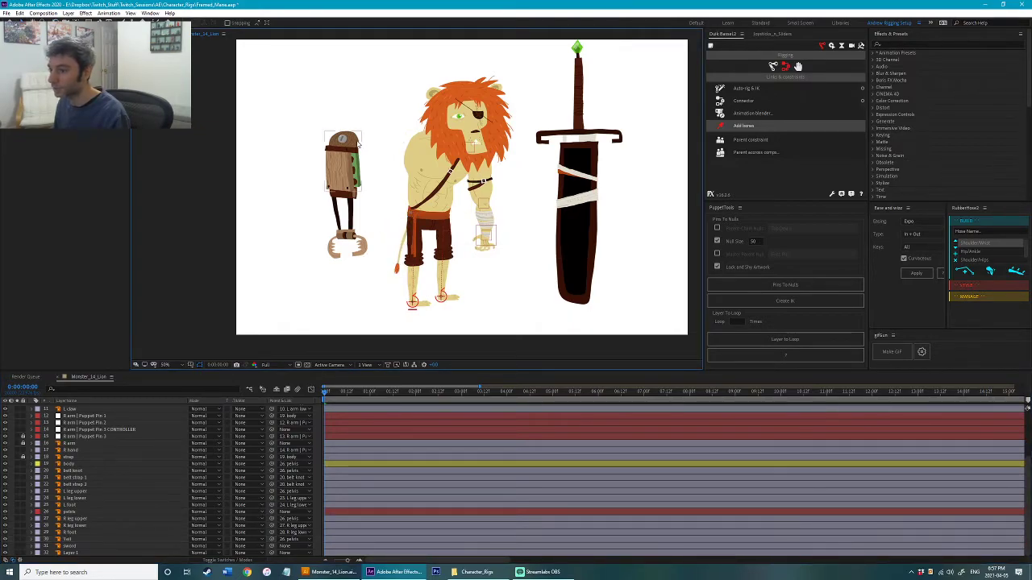
# Step: Try Auto-rig & IK on the upper and lower parts of the mechanical arm
pyautogui.click(345, 239)
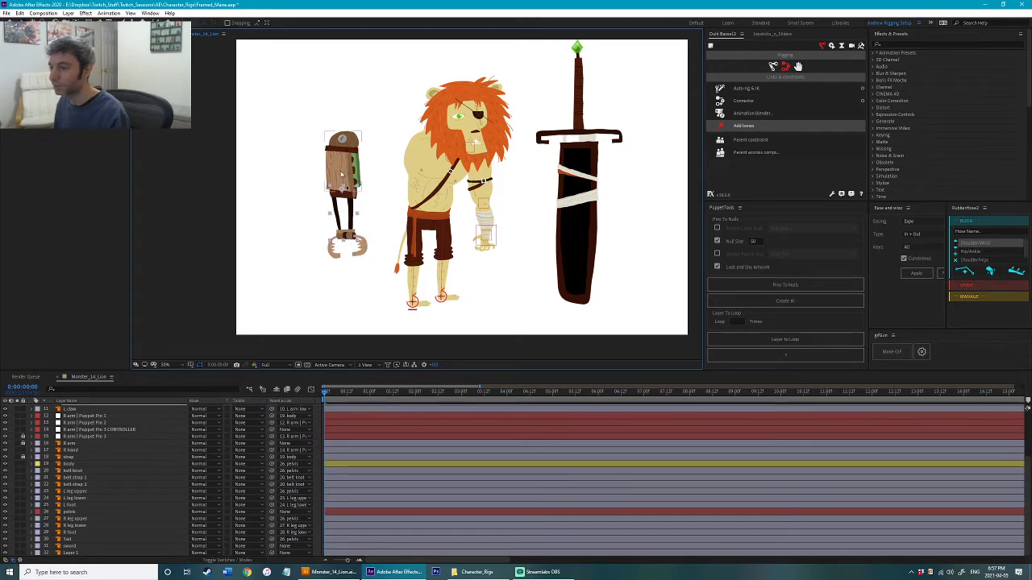
pyautogui.click(757, 88)
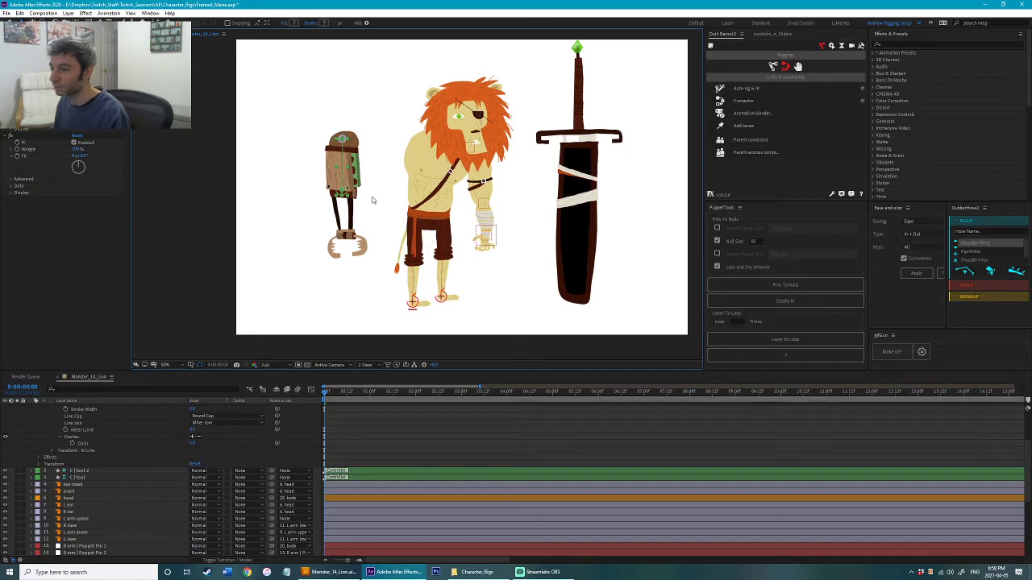
pyautogui.hotkey('ctrl', 's')
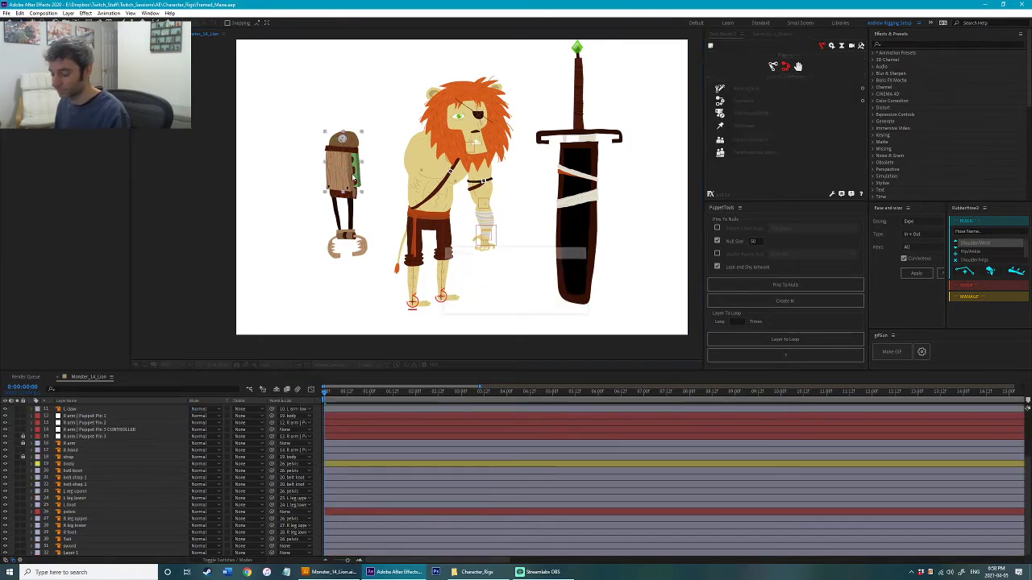
# Step: Try Auto-rig & IK on the mechanical arm down to the claw, test its controller, undo the rig, and save the project
pyautogui.press('y')
pyautogui.click(352, 212)
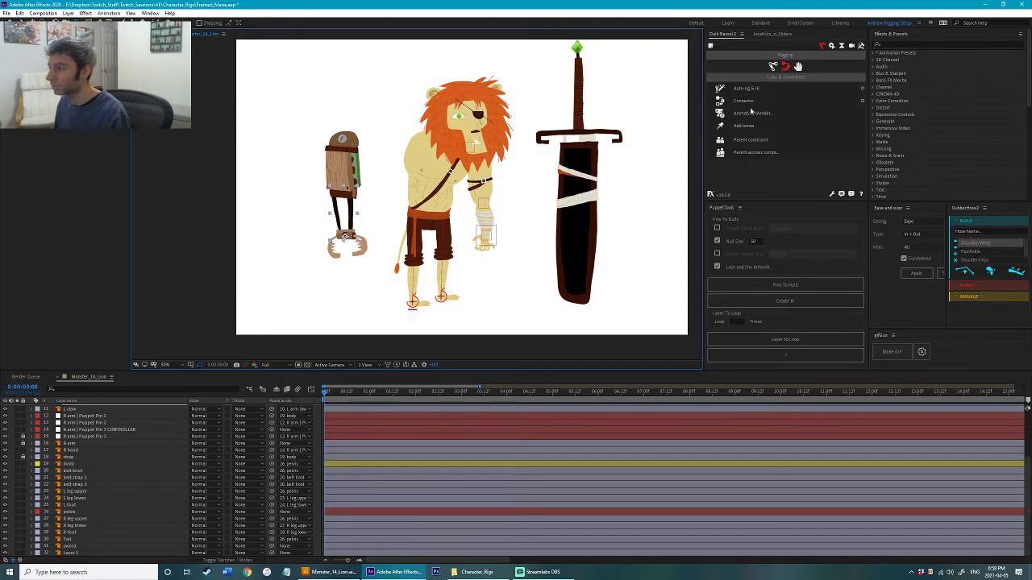
pyautogui.press('v')
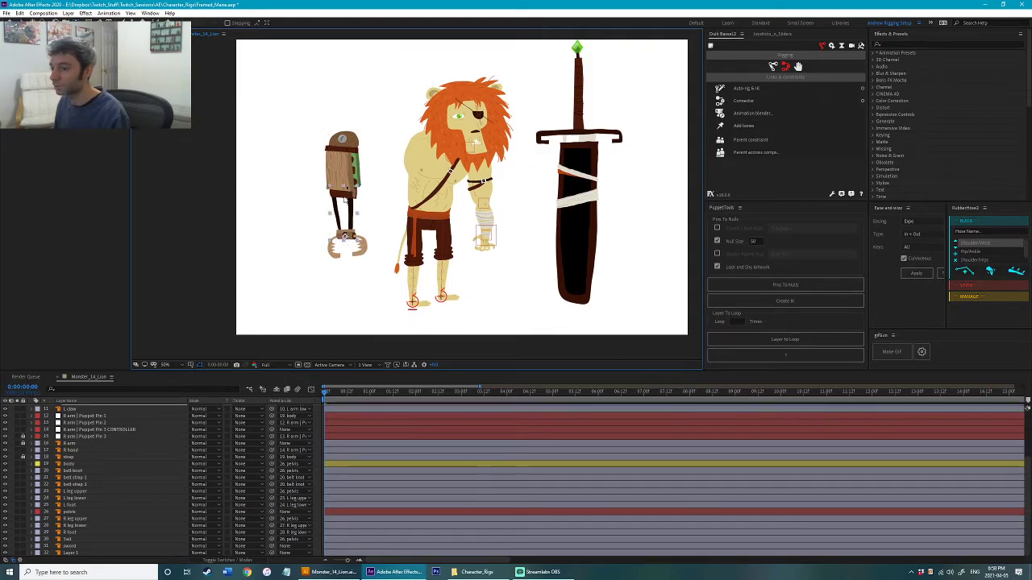
pyautogui.click(753, 90)
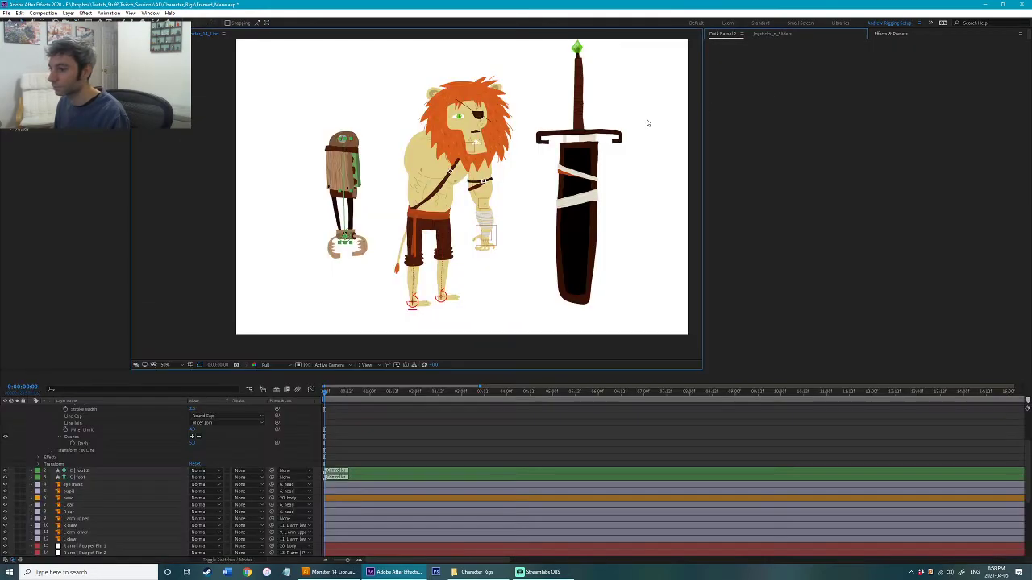
pyautogui.moveTo(347, 237); pyautogui.dragTo(333, 196)
pyautogui.hotkey('ctrl', 'z')
pyautogui.hotkey('ctrl', 'z')
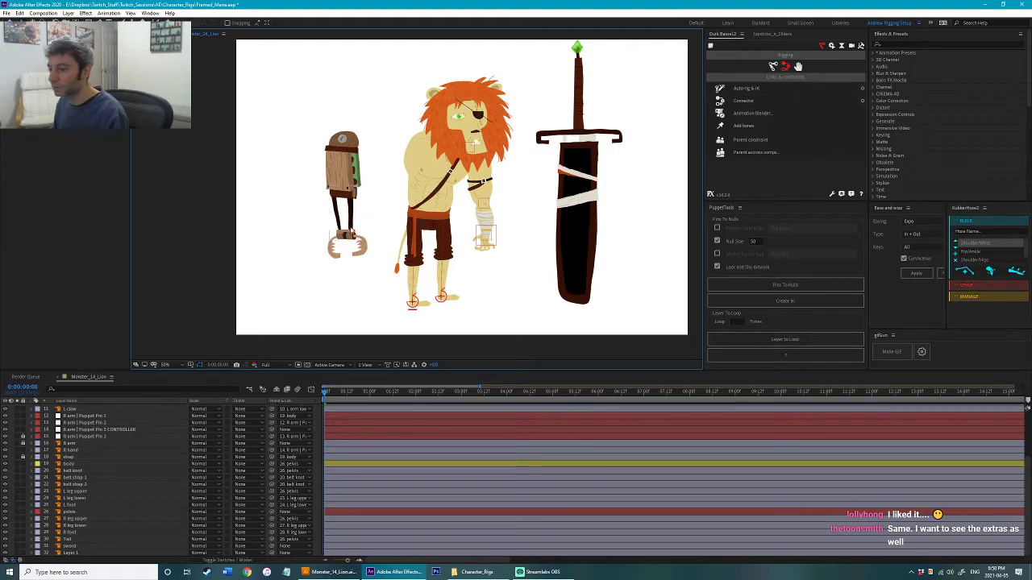
pyautogui.moveTo(369, 228); pyautogui.dragTo(377, 210)
pyautogui.hotkey('ctrl', 'z')
pyautogui.press('v')
pyautogui.click(371, 211)
pyautogui.hotkey('ctrl', 's')
# Step: Draw a small blue rectangle between the two claws, place its shape layer directly below R claw, and save the project
pyautogui.scroll(2, 355, 236)
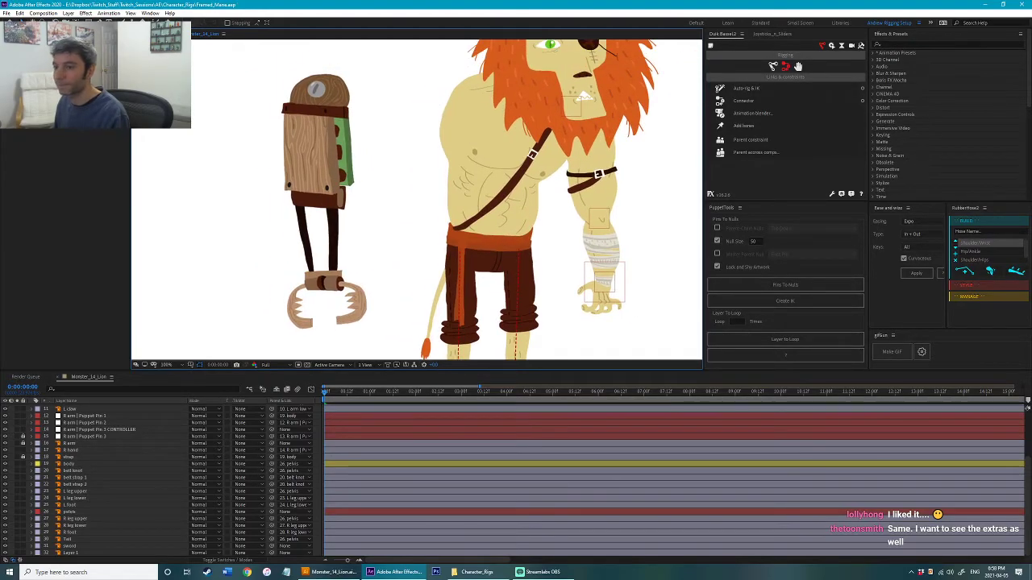
pyautogui.moveTo(310, 295)
pyautogui.mouseDown()
pyautogui.moveTo(344, 330)
pyautogui.moveTo(323, 317)
pyautogui.mouseUp()
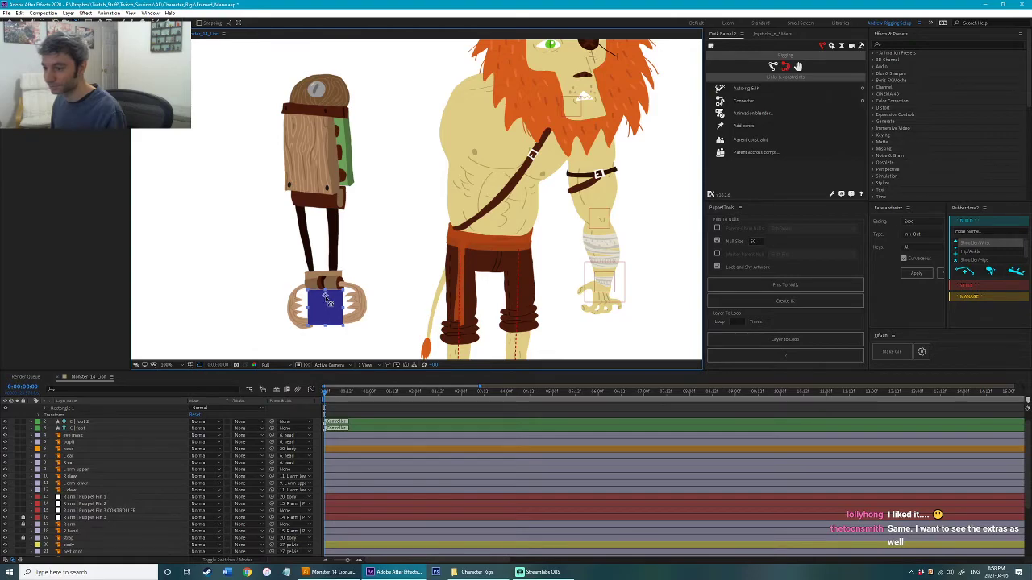
pyautogui.press('Delete')
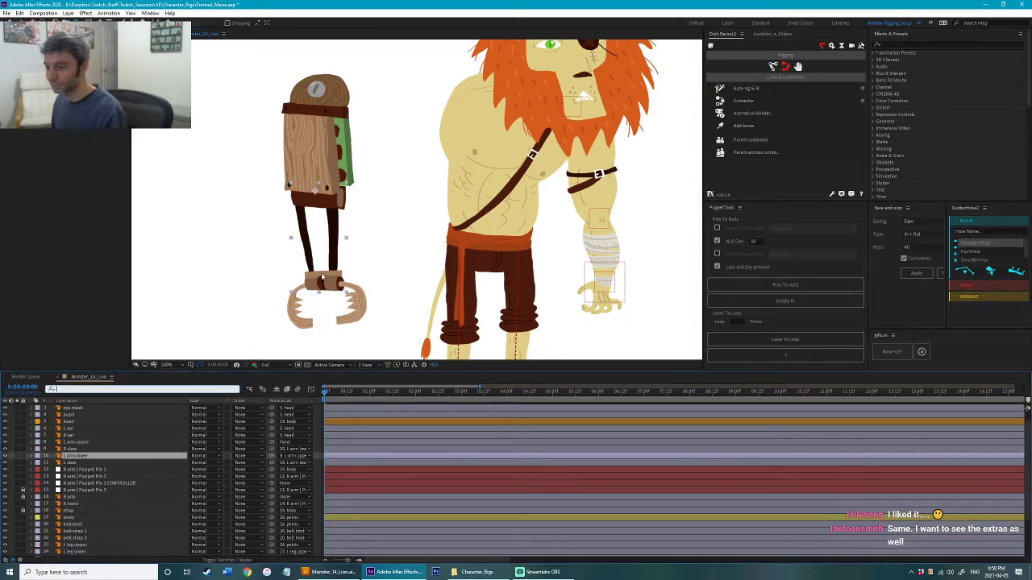
pyautogui.press('Delete')
pyautogui.hotkey('ctrl', 'z')
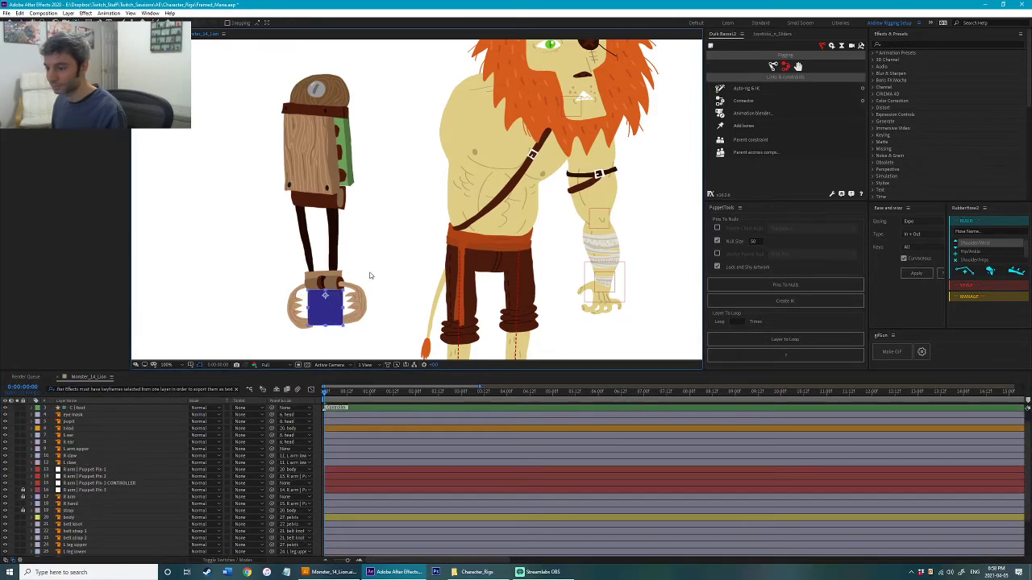
pyautogui.hotkey('ctrl', 'z')
pyautogui.hotkey('ctrl', 'z')
pyautogui.hotkey('ctrl', 's')
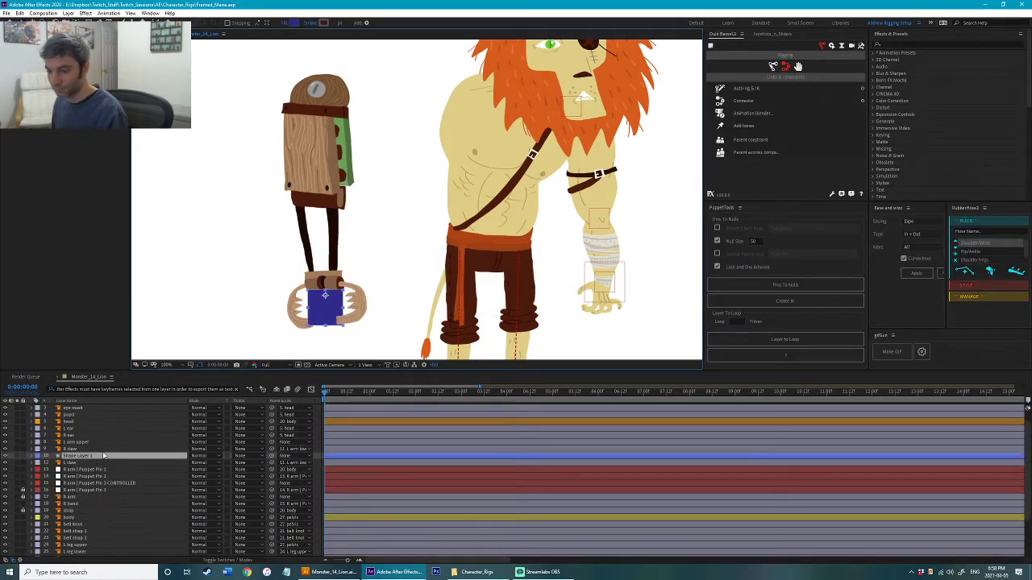
# Step: Find the hidden L arm lower layer in the timeline by clearing the stray text from the layer search
pyautogui.click(324, 271)
pyautogui.scroll(1, 238, 465)
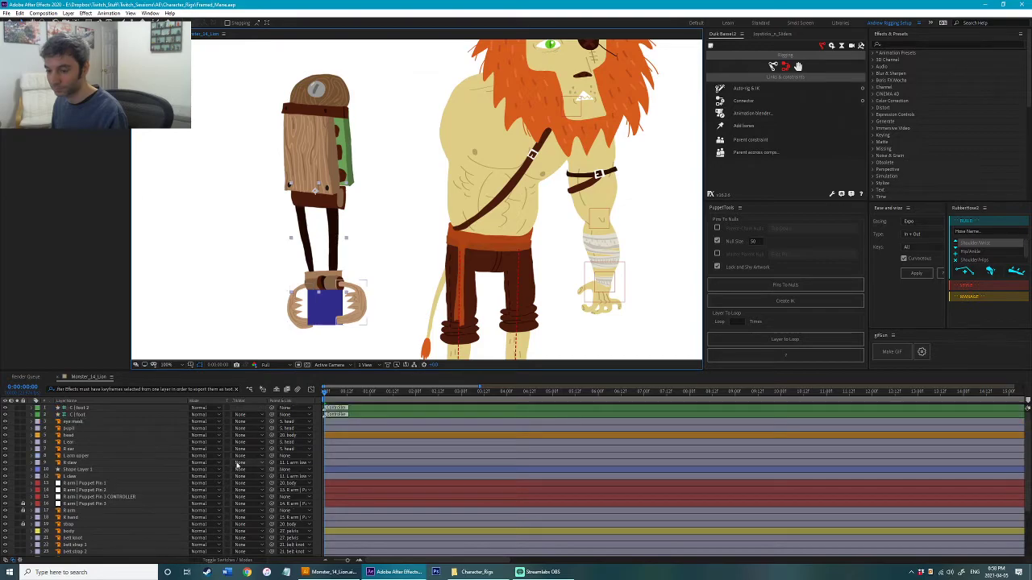
pyautogui.click(321, 315)
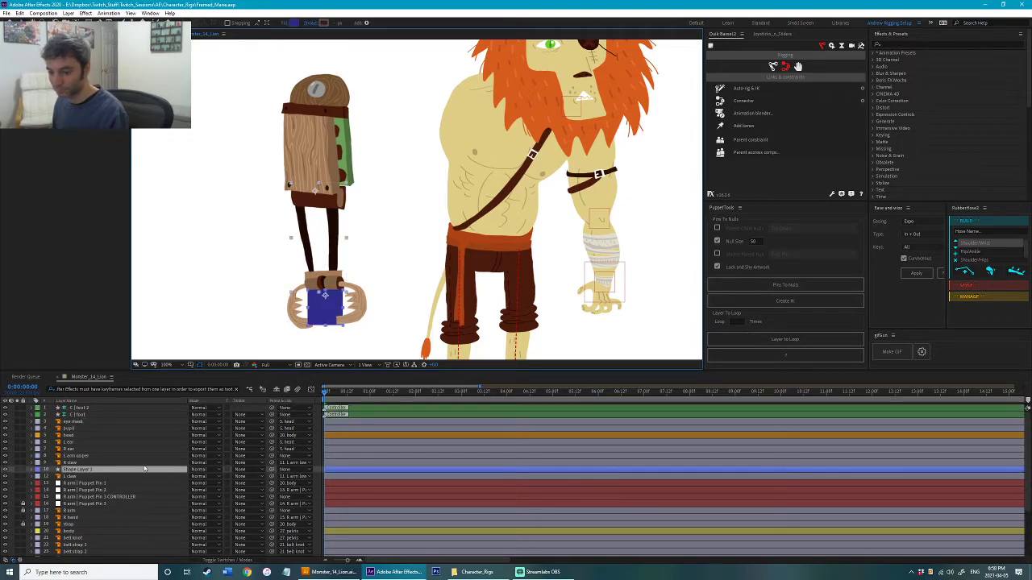
pyautogui.scroll(-2, 144, 468)
pyautogui.scroll(2, 144, 468)
pyautogui.moveTo(334, 245); pyautogui.dragTo(349, 243)
pyautogui.hotkey('ctrl', 'z')
pyautogui.scroll(-3, 146, 454)
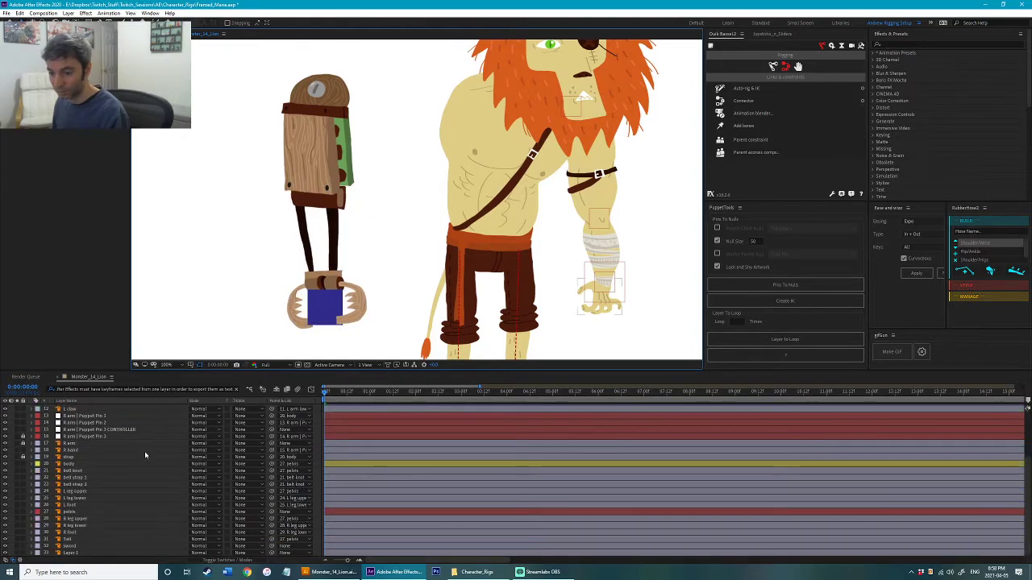
pyautogui.scroll(4, 119, 532)
pyautogui.scroll(-4, 119, 532)
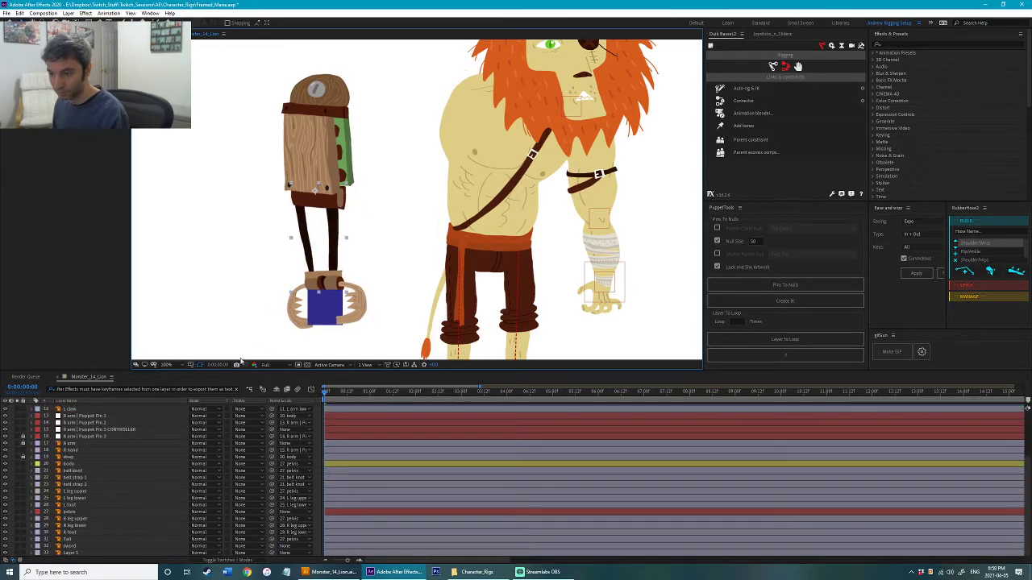
pyautogui.scroll(4, 120, 507)
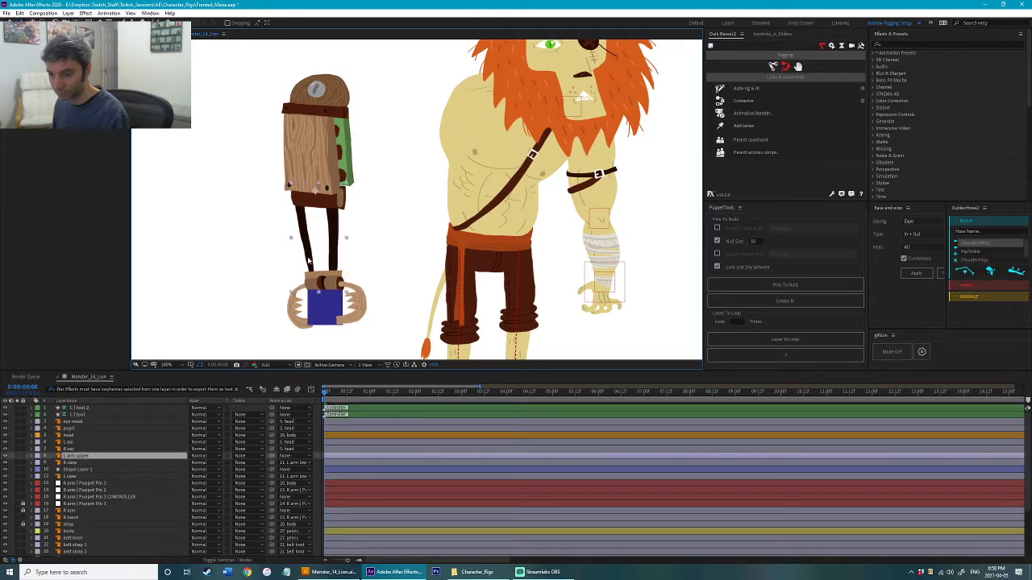
pyautogui.click(308, 260)
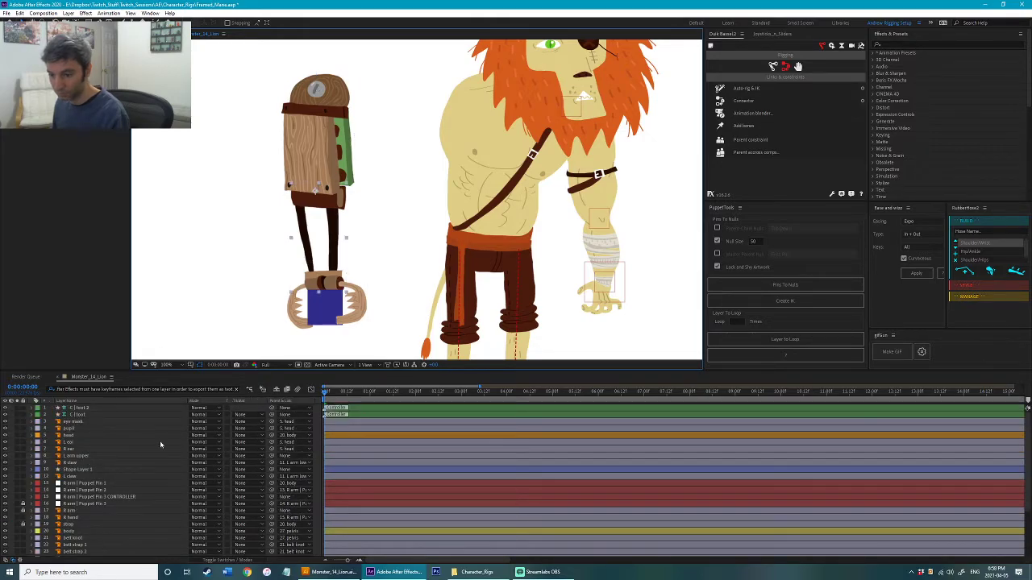
pyautogui.click(236, 391)
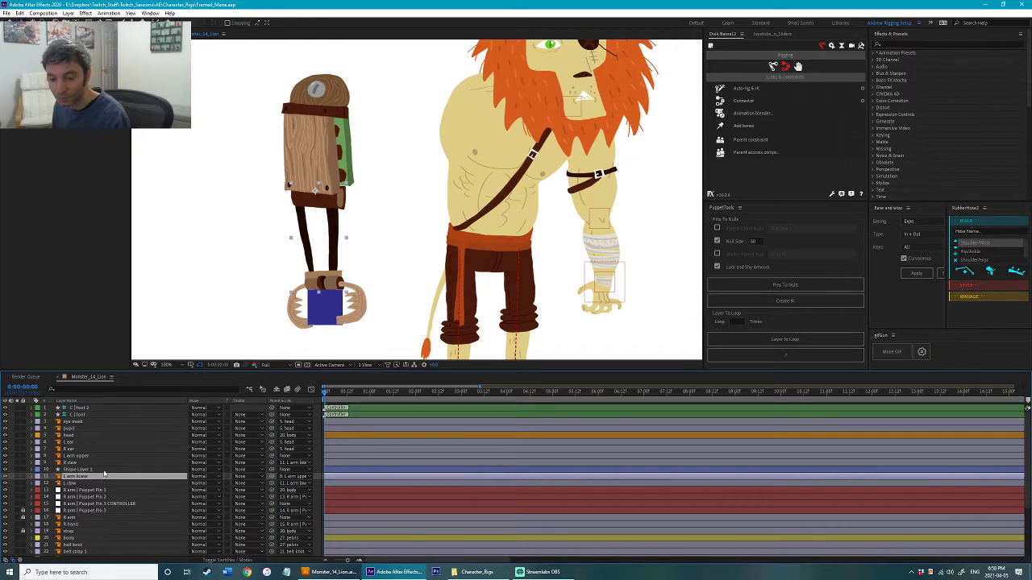
# Step: Move Shape Layer 1 below L arm lower in the layer stack and parent it to L arm lower
pyautogui.click(86, 484)
pyautogui.click(87, 478)
pyautogui.moveTo(79, 471); pyautogui.dragTo(82, 482)
pyautogui.click(309, 279)
pyautogui.click(311, 171)
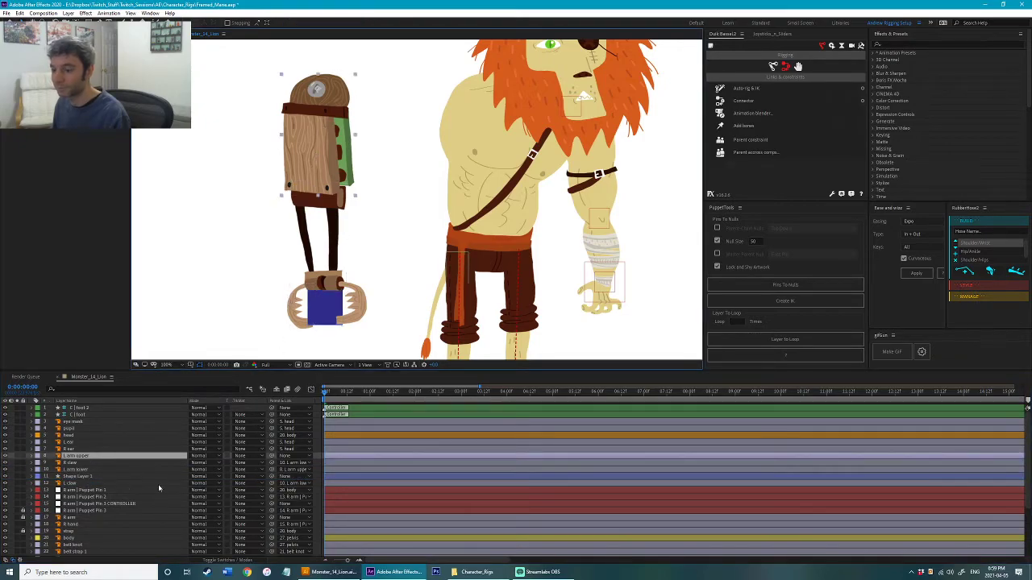
pyautogui.click(97, 475)
pyautogui.moveTo(273, 479); pyautogui.dragTo(231, 472)
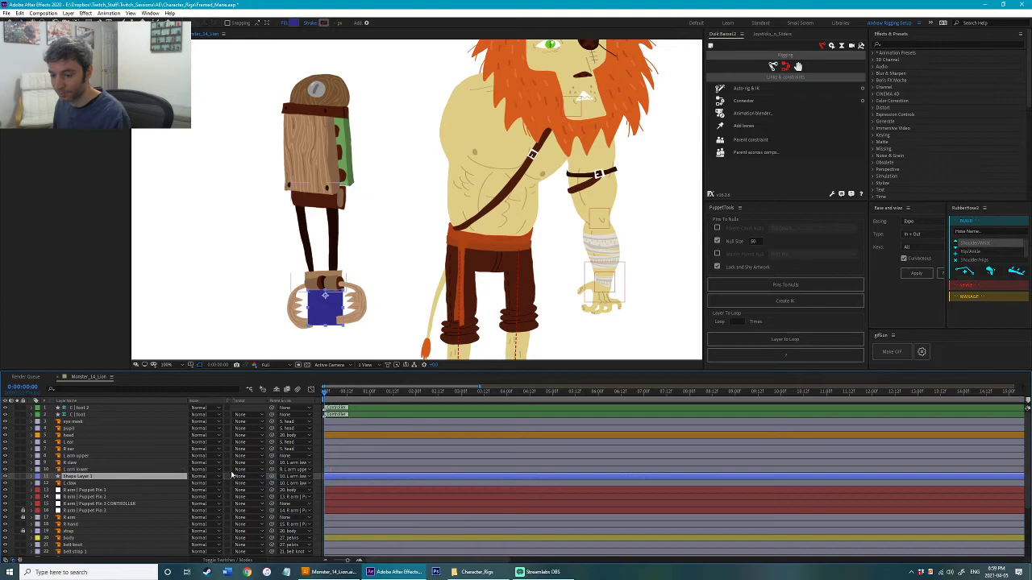
# Step: Apply Auto-rig & IK to Shape Layer 1, L arm lower and L arm upper, test the controller, and undo that move
pyautogui.keyDown('shift'); pyautogui.click(309, 255); pyautogui.keyUp('shift')
pyautogui.keyDown('shift'); pyautogui.click(296, 130); pyautogui.keyUp('shift')
pyautogui.click(745, 87)
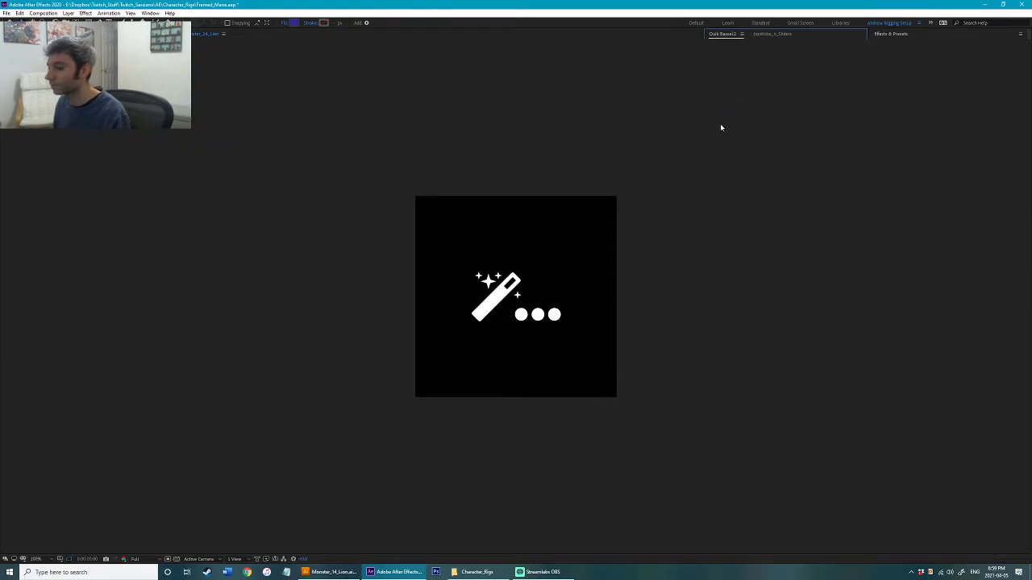
pyautogui.moveTo(330, 298); pyautogui.dragTo(333, 236)
pyautogui.hotkey('ctrl', 'z')
# Step: Hide Shape Layer 1 so the blue rectangle no longer shows between the claws
pyautogui.scroll(-1, 92, 459)
pyautogui.scroll(-3, 89, 468)
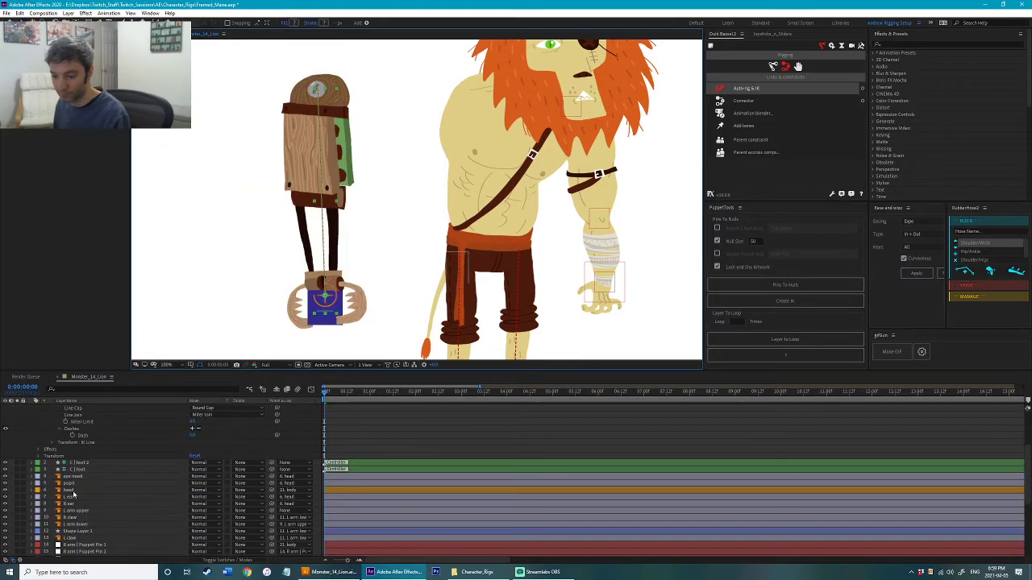
pyautogui.click(5, 532)
# Step: Move the mechanical upper arm onto the lion's shoulder and shift the arm's IK controller beneath it
pyautogui.moveTo(325, 296)
pyautogui.mouseDown()
pyautogui.moveTo(322, 266)
pyautogui.moveTo(323, 279)
pyautogui.mouseUp()
pyautogui.moveTo(331, 110); pyautogui.dragTo(473, 111)
pyautogui.click(235, 159)
pyautogui.moveTo(317, 280); pyautogui.dragTo(394, 286)
# Step: Parent L arm upper to the body layer
pyautogui.click(296, 511)
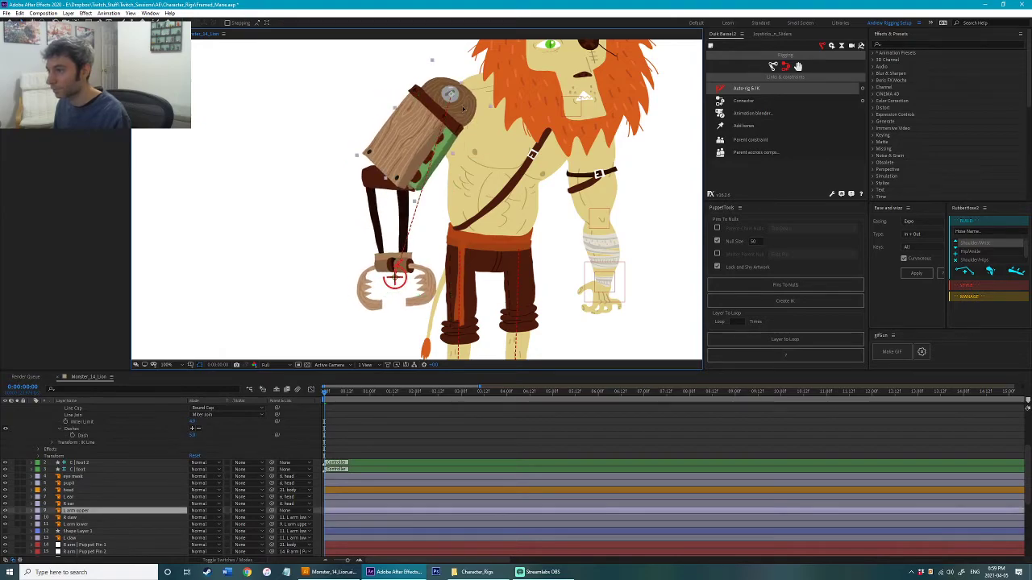
pyautogui.click(297, 512)
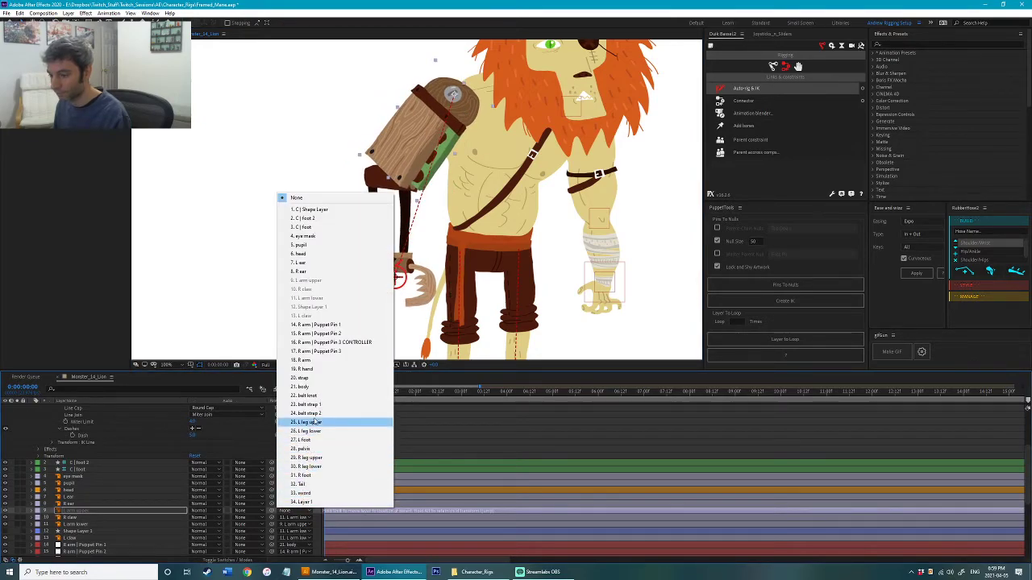
pyautogui.click(305, 387)
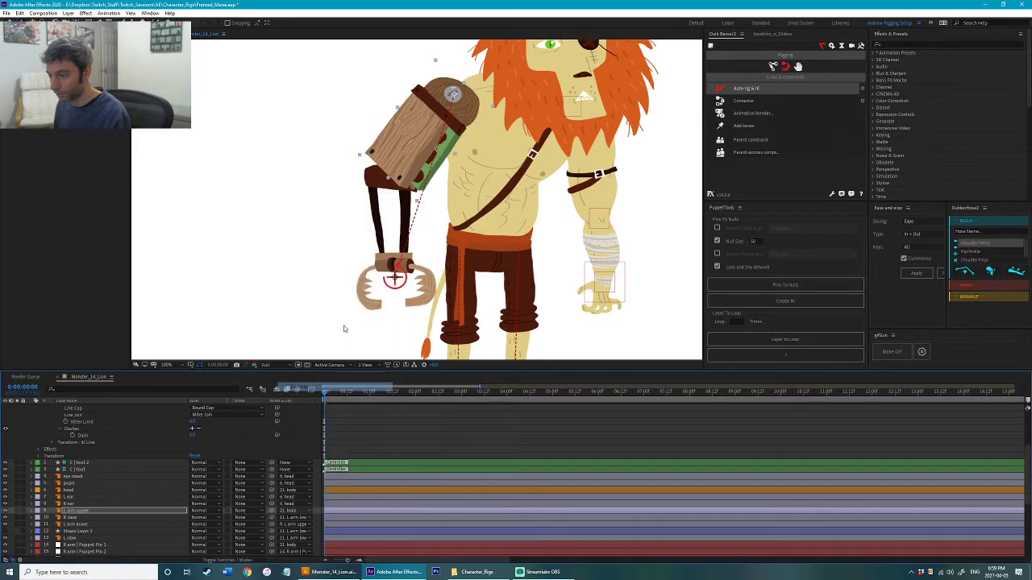
# Step: Test the rig by moving the whole lion with its pelvis layer, and undo the move
pyautogui.scroll(-2, 331, 314)
pyautogui.moveTo(452, 231)
pyautogui.mouseDown()
pyautogui.moveTo(454, 241)
pyautogui.moveTo(442, 234)
pyautogui.mouseUp()
pyautogui.click(322, 279)
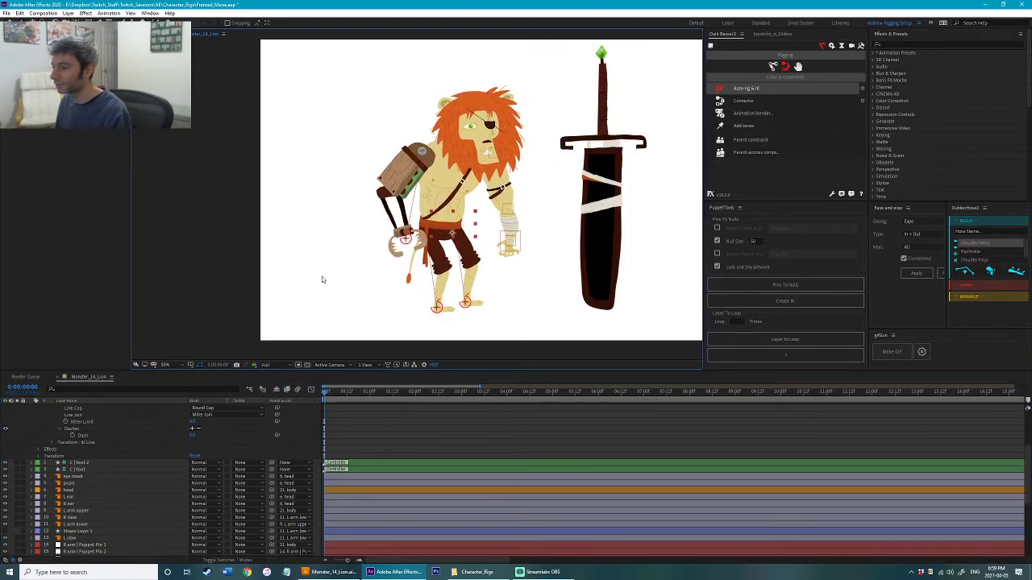
pyautogui.hotkey('ctrl', 'z')
# Step: Place the sword diagonally behind the lion's hips, with its hilt behind the mechanical arm
pyautogui.click(615, 248)
pyautogui.moveTo(652, 242); pyautogui.dragTo(489, 233)
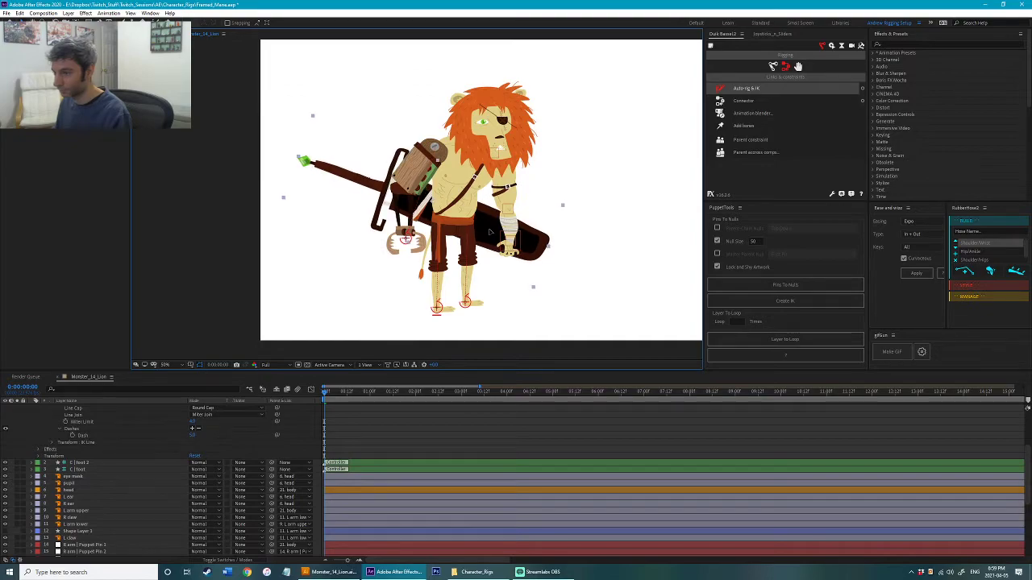
pyautogui.moveTo(489, 272); pyautogui.dragTo(530, 242)
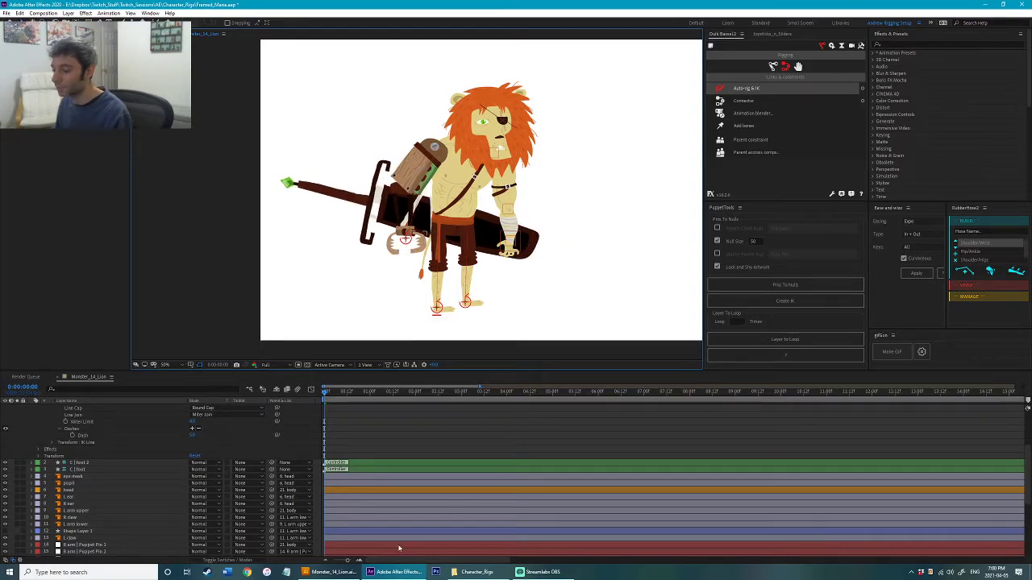
# Step: Switch to the Illustrator file Monster_14_Lion and recolour the two dark struts of L arm lower red
pyautogui.click(333, 572)
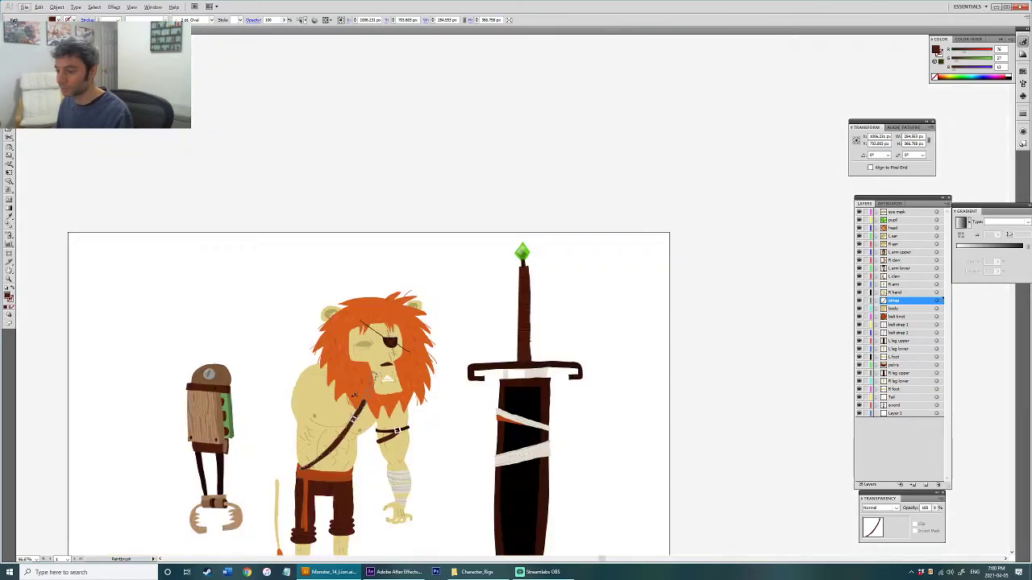
pyautogui.moveTo(355, 395); pyautogui.dragTo(568, 208)
pyautogui.hotkey('ctrl', '+')
pyautogui.moveTo(469, 258)
pyautogui.mouseDown()
pyautogui.moveTo(483, 320)
pyautogui.moveTo(322, 356)
pyautogui.mouseUp()
pyautogui.press('a')
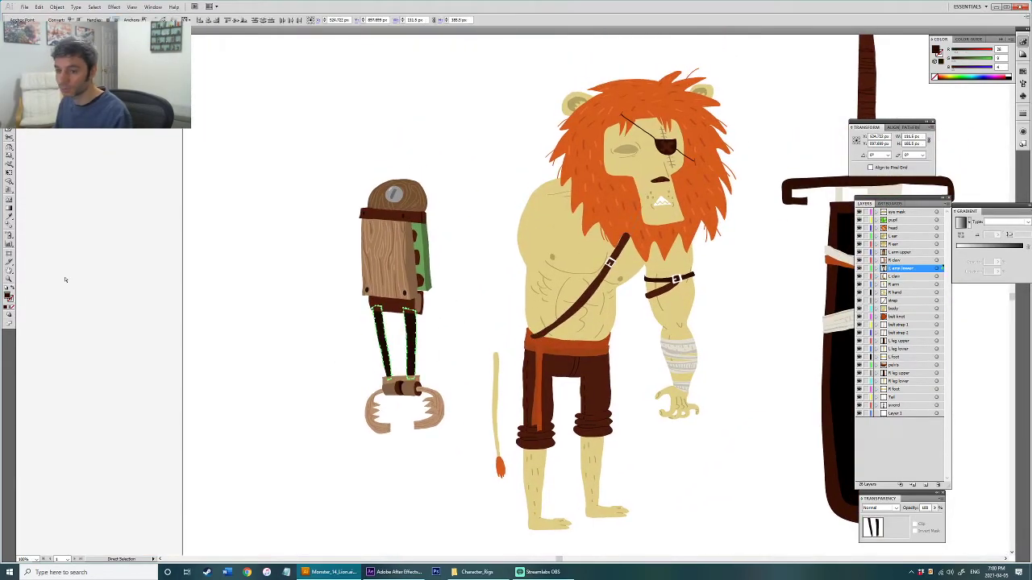
pyautogui.doubleClick(8, 297)
pyautogui.moveTo(509, 293); pyautogui.dragTo(502, 272)
pyautogui.click(599, 238)
pyautogui.keyDown('ctrl'); pyautogui.click(493, 259); pyautogui.keyUp('ctrl')
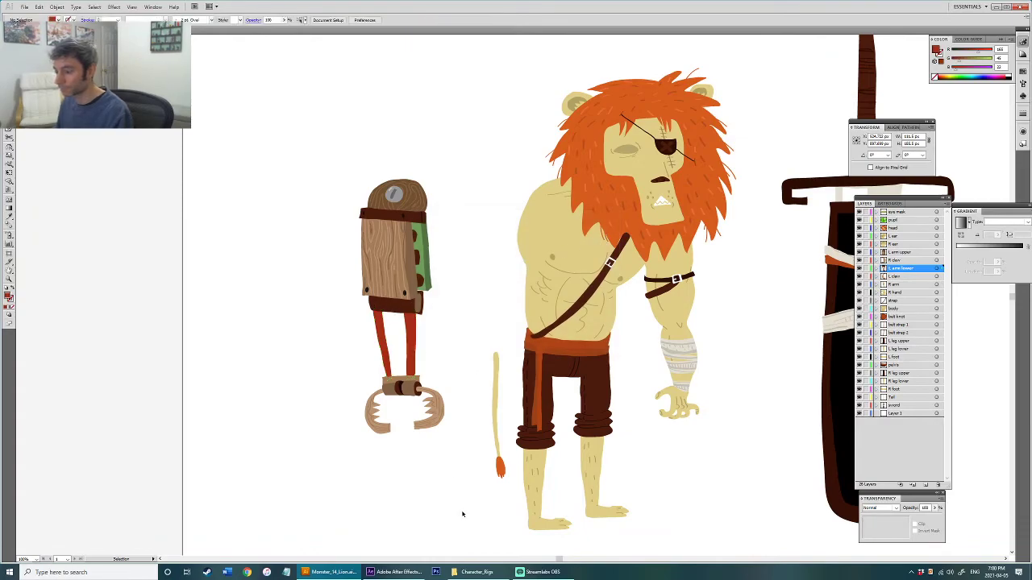
# Step: Switch back to After Effects and fine-tune the sword's position and angle behind the lion
pyautogui.click(398, 571)
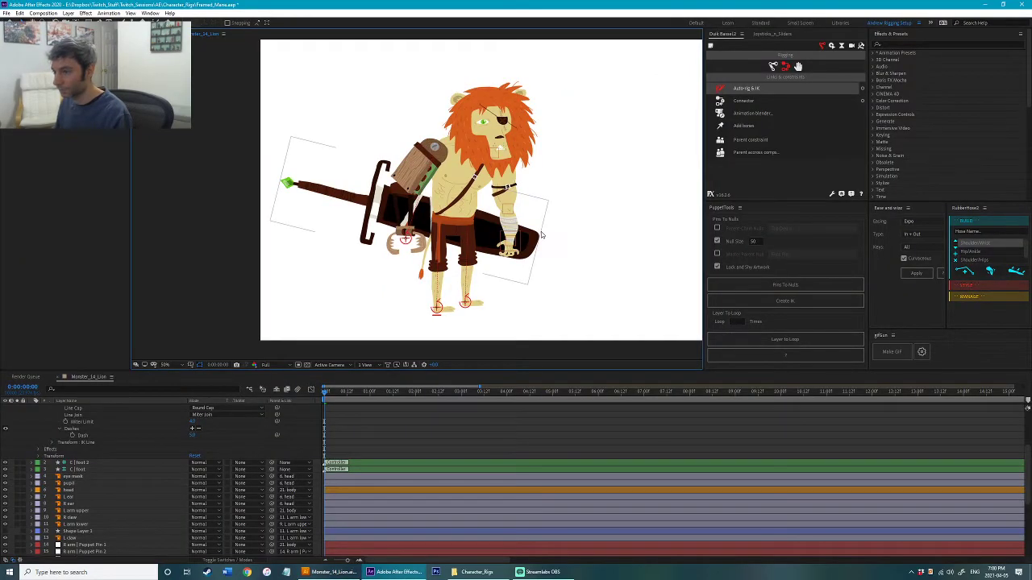
pyautogui.moveTo(585, 252); pyautogui.dragTo(602, 279)
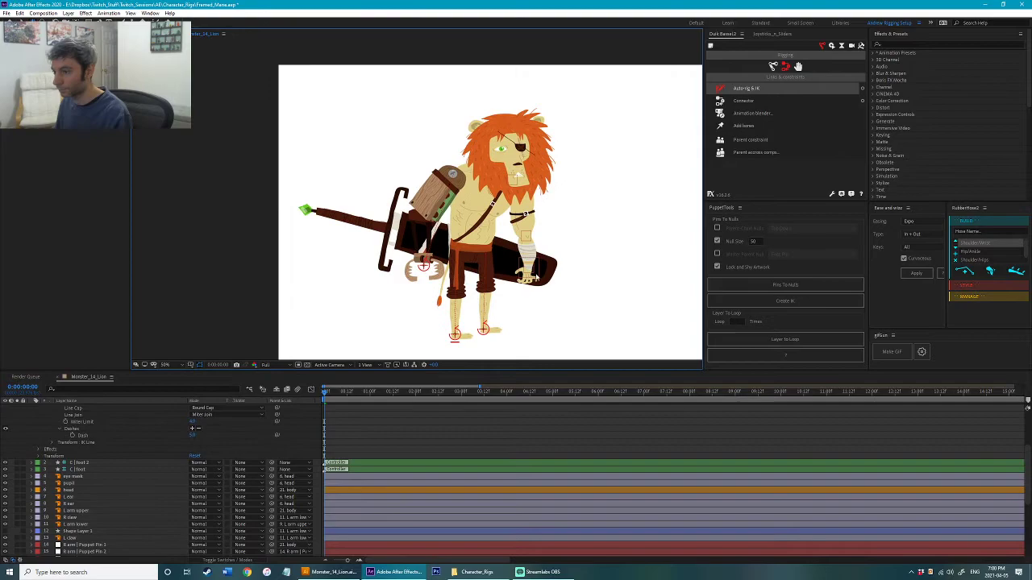
pyautogui.moveTo(385, 247)
pyautogui.mouseDown()
pyautogui.moveTo(400, 245)
pyautogui.moveTo(394, 240)
pyautogui.mouseUp()
pyautogui.press('w')
pyautogui.moveTo(558, 265); pyautogui.dragTo(559, 264)
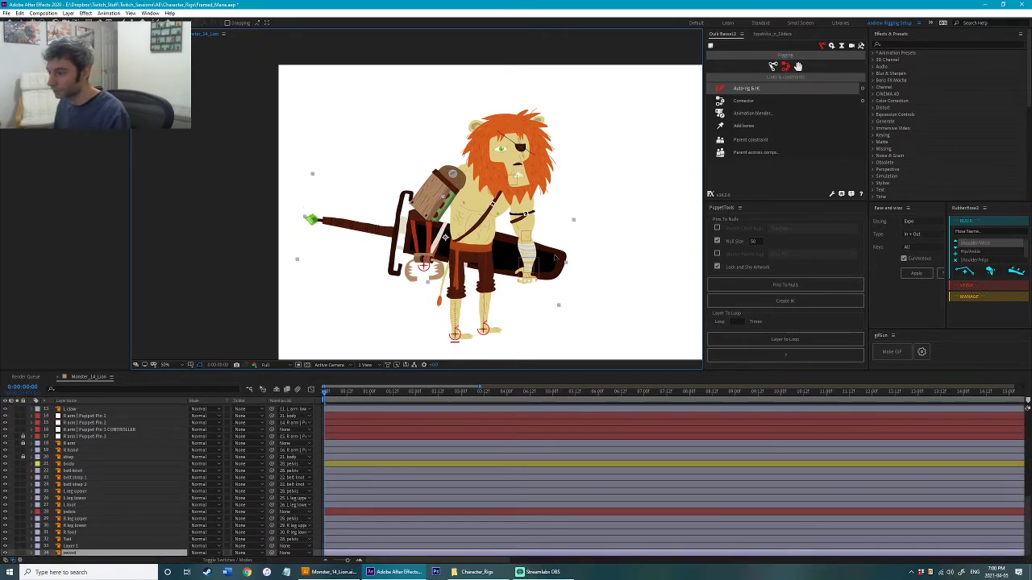
pyautogui.moveTo(555, 257); pyautogui.dragTo(554, 256)
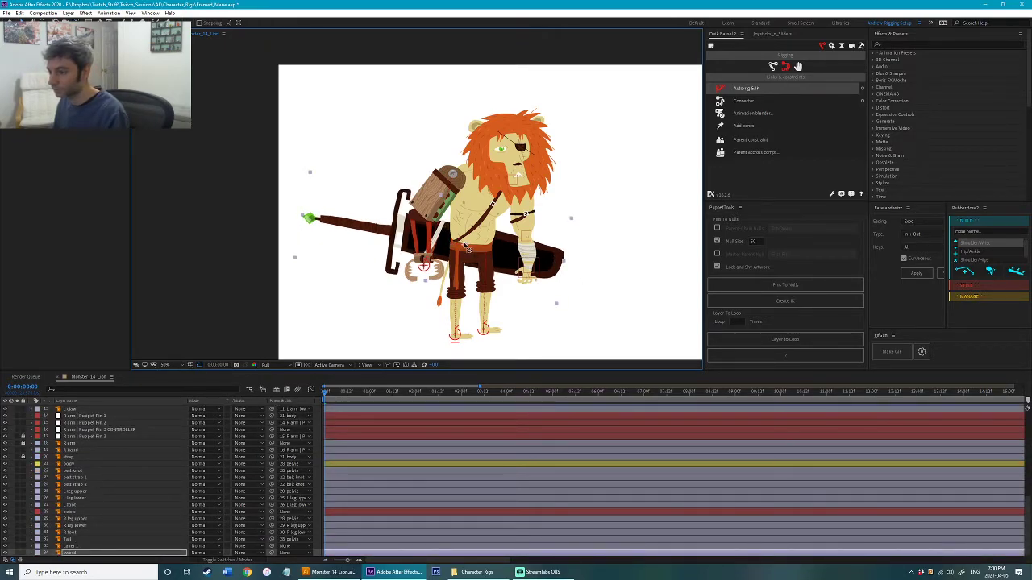
# Step: Parent the sword layer to the pelvis and save the project
pyautogui.click(288, 554)
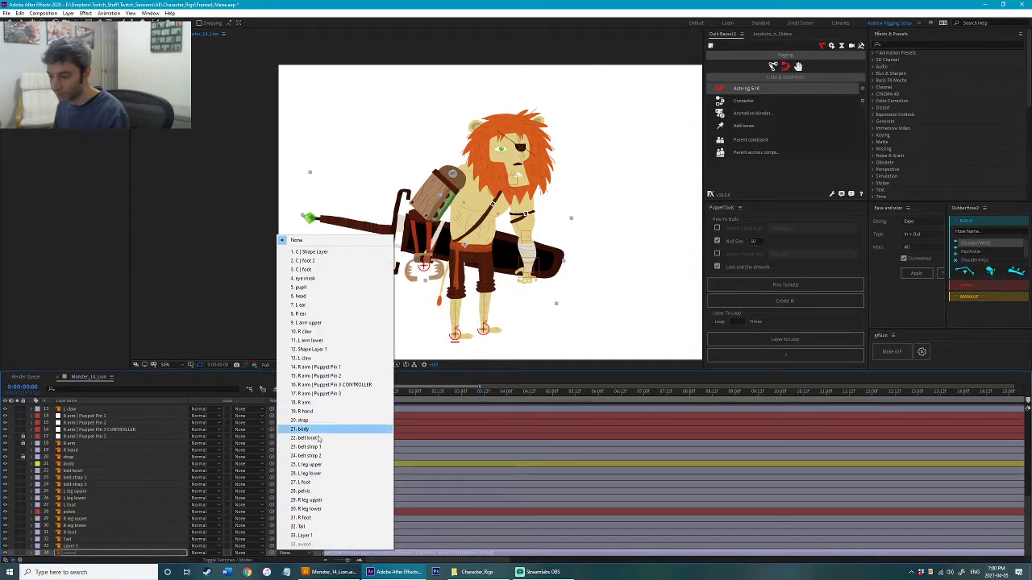
pyautogui.click(314, 493)
pyautogui.click(613, 301)
pyautogui.hotkey('ctrl', 's')
# Step: Duplicate the Monster_14_Lion composition, name the original Framed_Mane_Rig and the copy Framed_Mane_Walk, and save the project
pyautogui.press('v')
pyautogui.click(16, 34)
pyautogui.click(56, 123)
pyautogui.hotkey('ctrl', 'd')
pyautogui.press('Return')
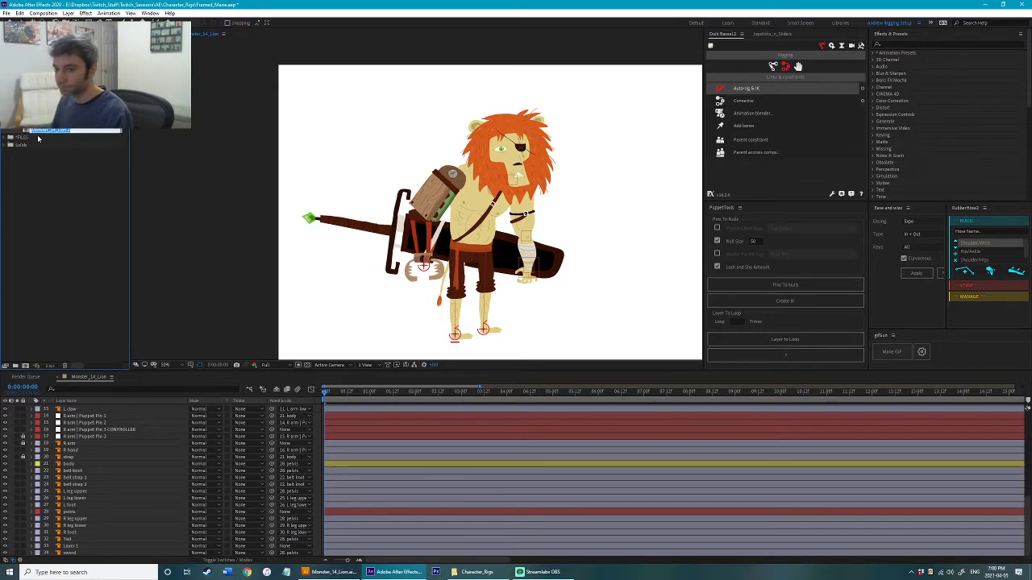
pyautogui.press('Return')
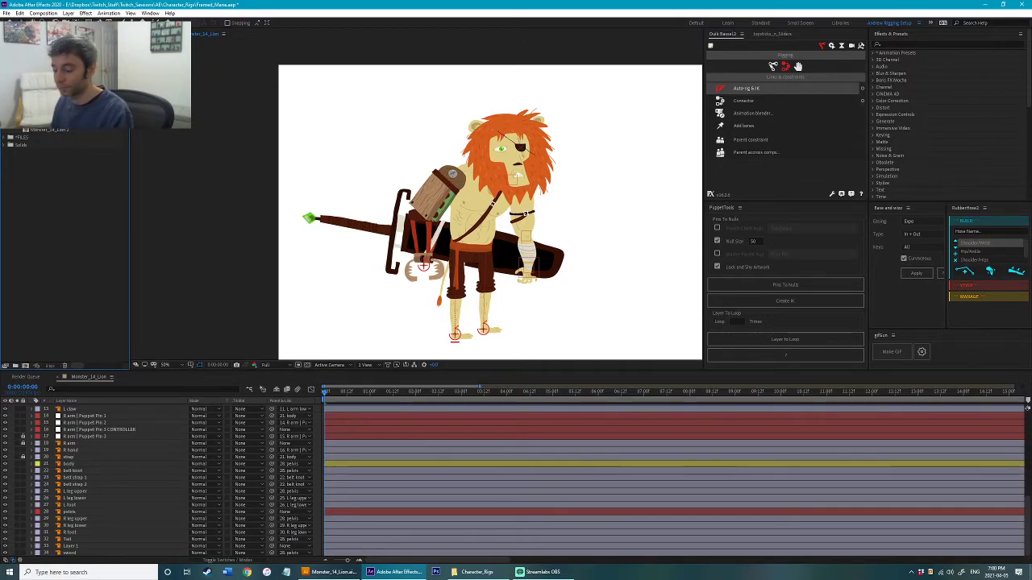
pyautogui.press('Return')
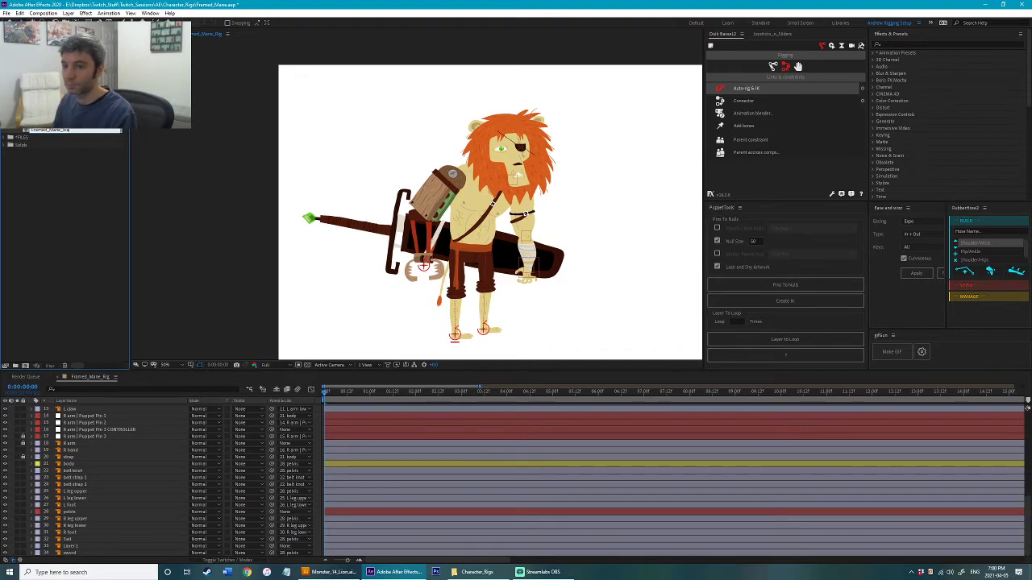
pyautogui.press('Return')
pyautogui.hotkey('ctrl', 's')
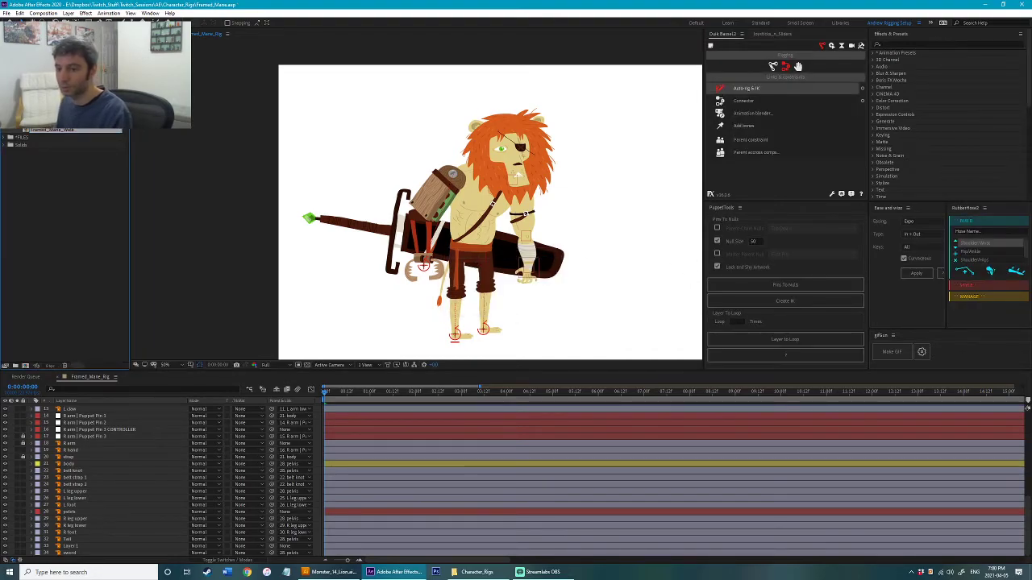
# Step: Pose the lion's legs in a walking stride in Framed_Mane_Walk by moving and rotating both foot controllers, and save
pyautogui.doubleClick(59, 130)
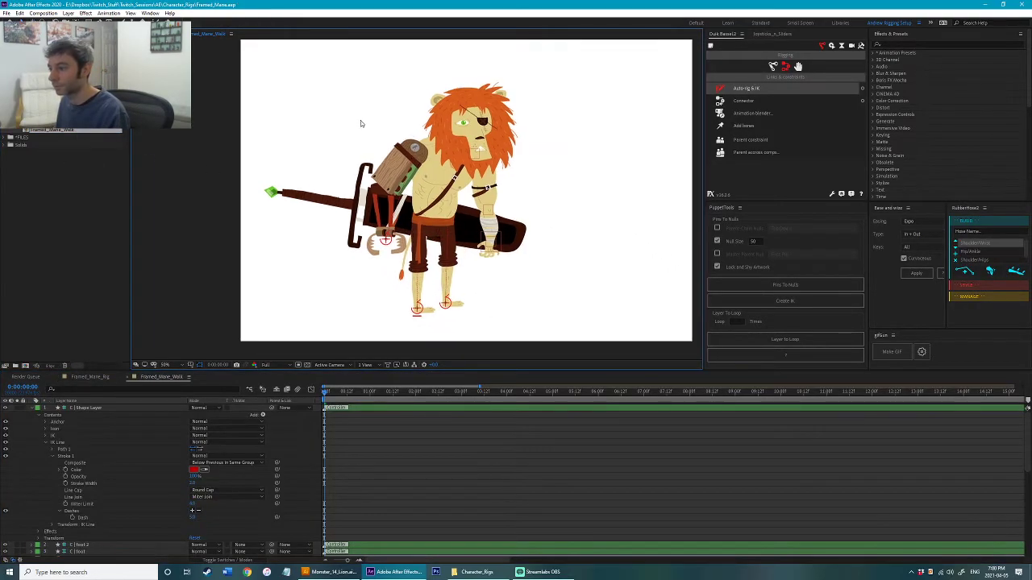
pyautogui.scroll(1, 542, 181)
pyautogui.moveTo(543, 182); pyautogui.dragTo(515, 208)
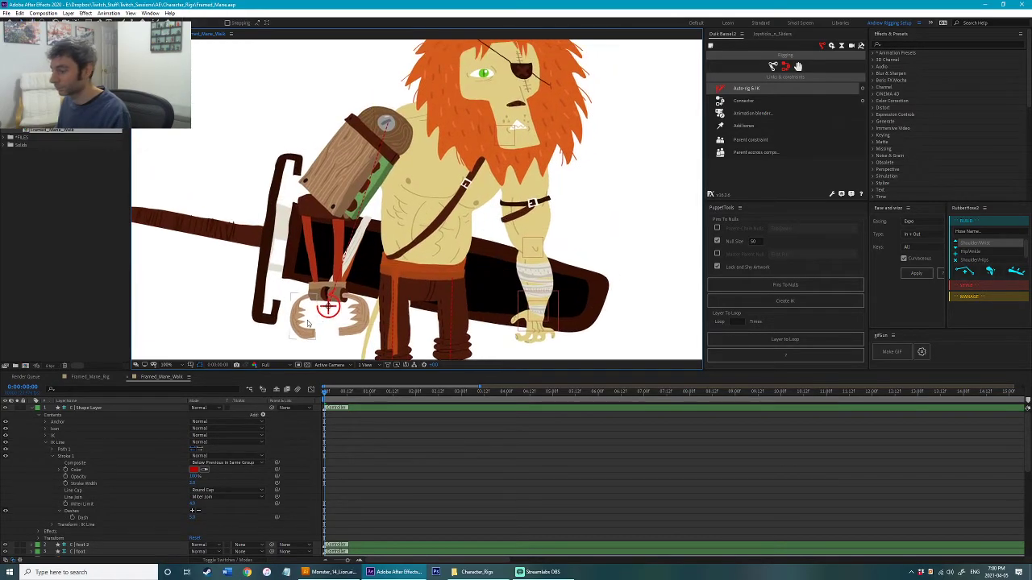
pyautogui.scroll(-1, 314, 314)
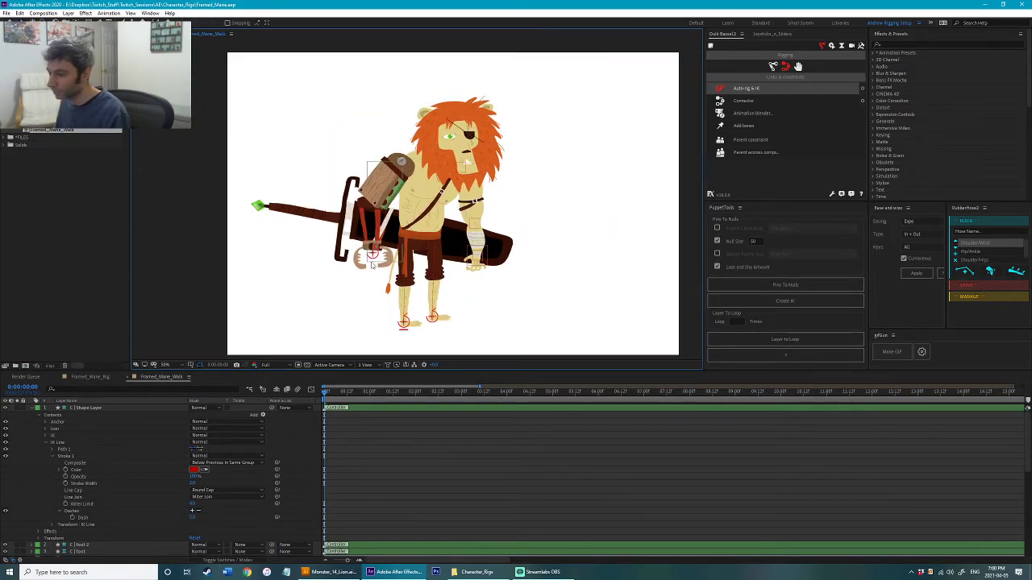
pyautogui.scroll(1, 449, 320)
pyautogui.moveTo(357, 324)
pyautogui.mouseDown()
pyautogui.moveTo(337, 311)
pyautogui.moveTo(344, 329)
pyautogui.mouseUp()
pyautogui.moveTo(418, 315); pyautogui.dragTo(477, 308)
pyautogui.press('w')
pyautogui.press('v')
pyautogui.click(482, 324)
pyautogui.moveTo(330, 312); pyautogui.dragTo(316, 311)
pyautogui.click(371, 309)
pyautogui.moveTo(370, 310); pyautogui.dragTo(393, 355)
pyautogui.hotkey('ctrl', 's')
# Step: Move the mechanical arm's controller slightly backward and the R arm's hand controller slightly forward
pyautogui.click(357, 457)
pyautogui.press('s')
pyautogui.press('s')
pyautogui.moveTo(431, 278); pyautogui.dragTo(435, 320)
pyautogui.moveTo(325, 279); pyautogui.dragTo(318, 279)
pyautogui.moveTo(539, 286)
pyautogui.mouseDown()
pyautogui.moveTo(559, 274)
pyautogui.moveTo(555, 282)
pyautogui.mouseUp()
# Step: Rotate the head layer to tilt the lion's head slightly
pyautogui.press('w')
pyautogui.click(654, 197)
pyautogui.moveTo(621, 198); pyautogui.dragTo(606, 285)
pyautogui.moveTo(548, 175); pyautogui.dragTo(545, 187)
pyautogui.press('v')
pyautogui.click(609, 222)
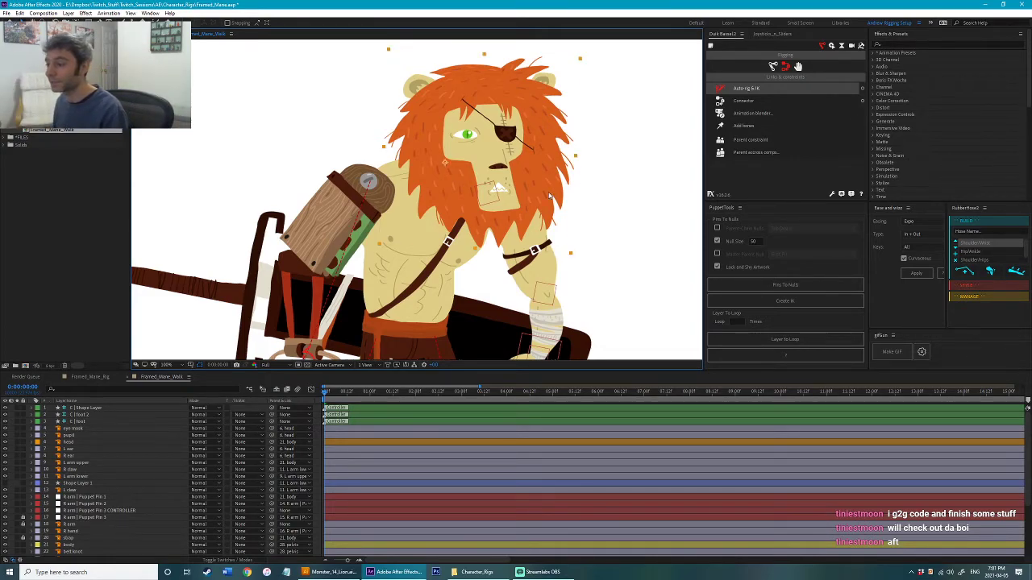
# Step: Rotate the L claw slightly inward at the end of the mechanical arm
pyautogui.click(480, 200)
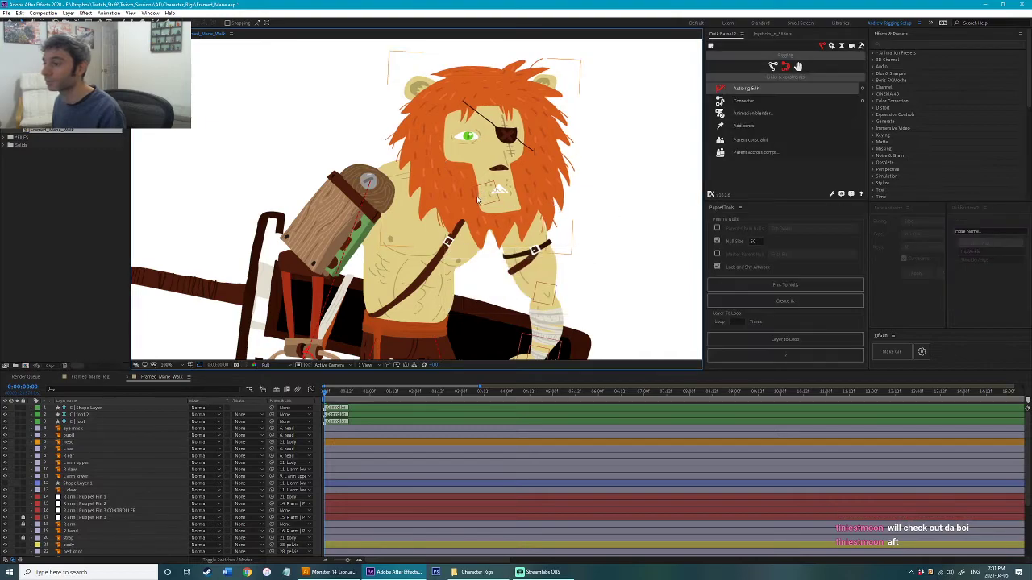
pyautogui.scroll(-2, 371, 212)
pyautogui.click(361, 241)
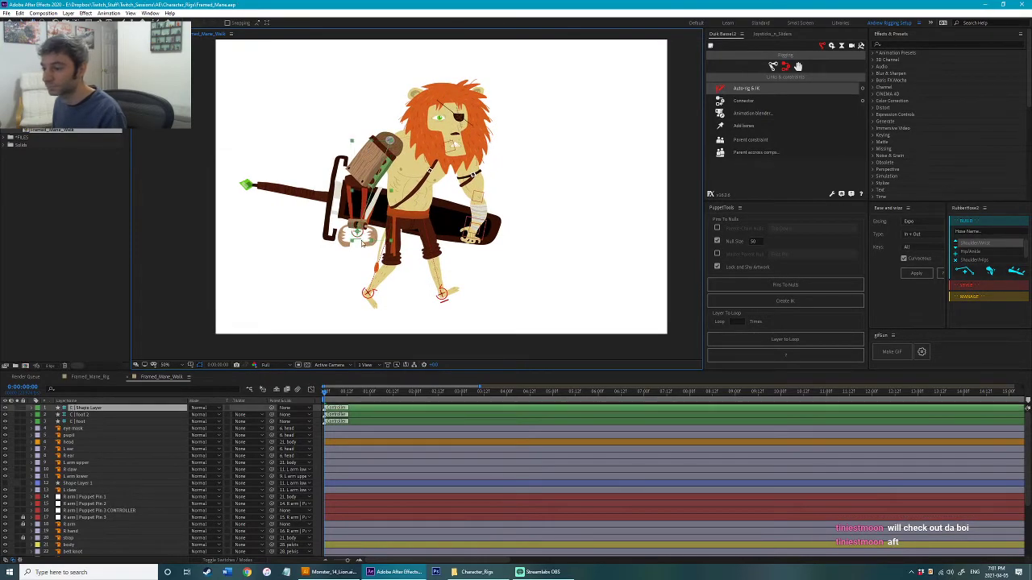
pyautogui.scroll(2, 361, 240)
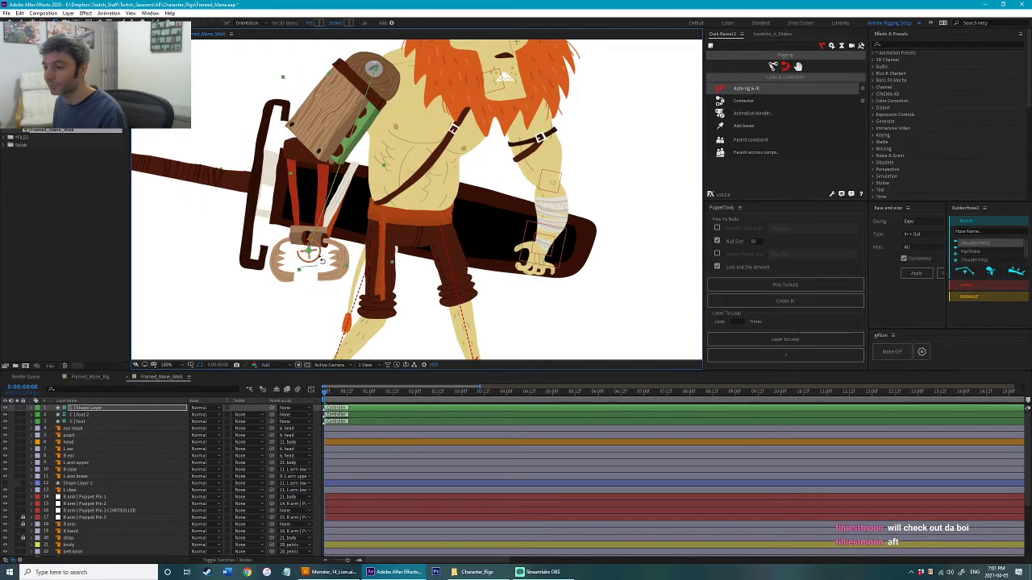
pyautogui.click(287, 281)
pyautogui.press('w')
pyautogui.moveTo(287, 280); pyautogui.dragTo(304, 280)
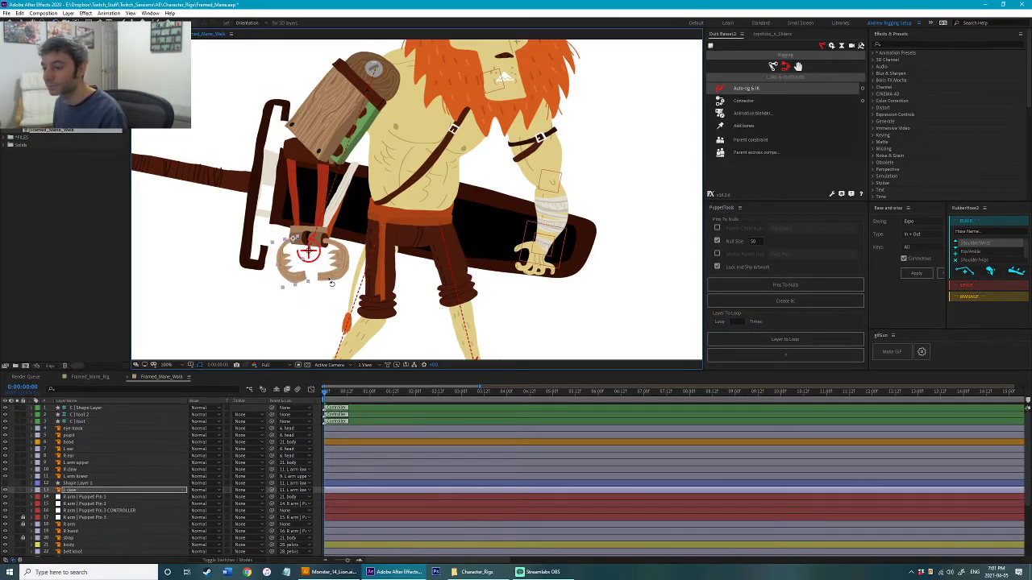
# Step: Fine-tune the mechanical hand's claws around the arm controller and save the project
pyautogui.click(324, 282)
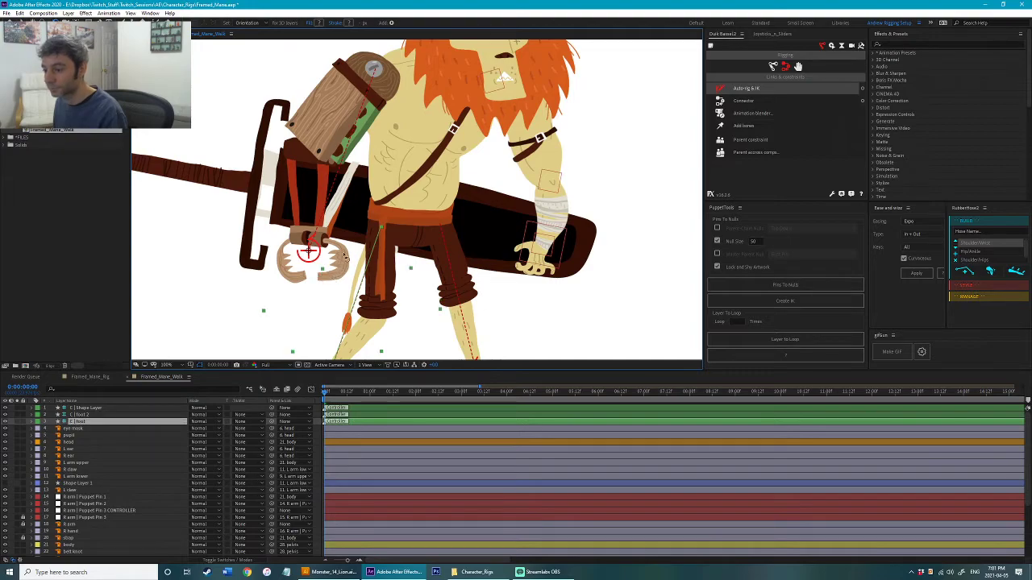
pyautogui.click(337, 244)
pyautogui.click(340, 280)
pyautogui.moveTo(267, 303); pyautogui.dragTo(331, 254)
pyautogui.click(309, 260)
pyautogui.click(333, 253)
pyautogui.click(295, 279)
pyautogui.click(366, 345)
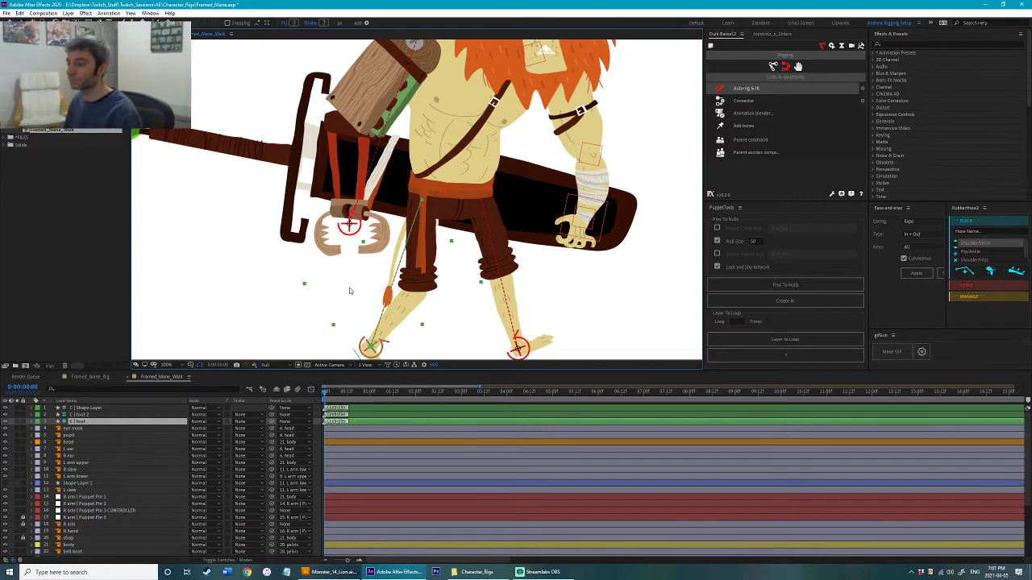
pyautogui.moveTo(438, 301); pyautogui.dragTo(422, 265)
pyautogui.hotkey('ctrl', 's')
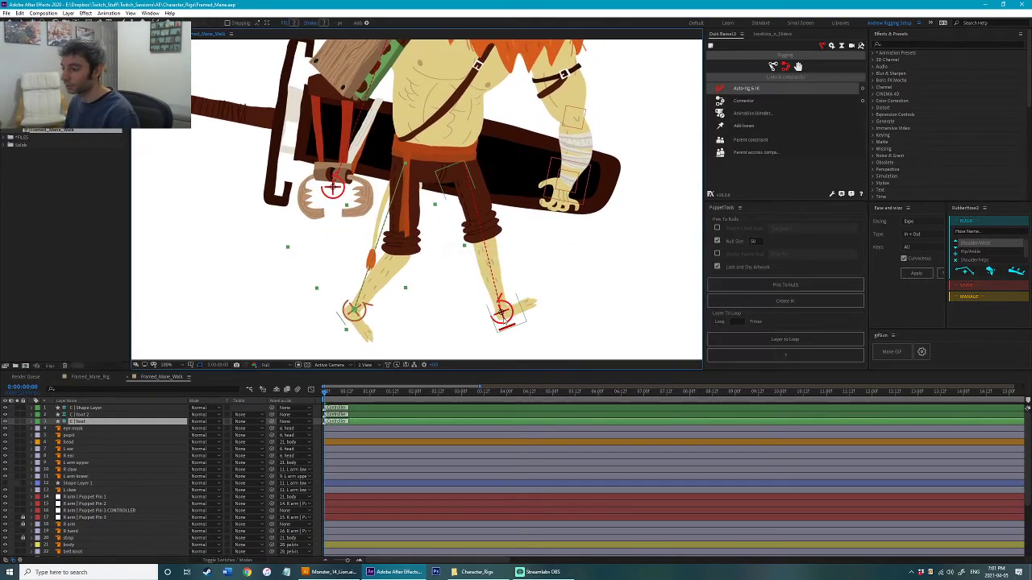
# Step: Adjust the front foot's position and angle with the C | foot 2 controller, and save the project
pyautogui.click(507, 319)
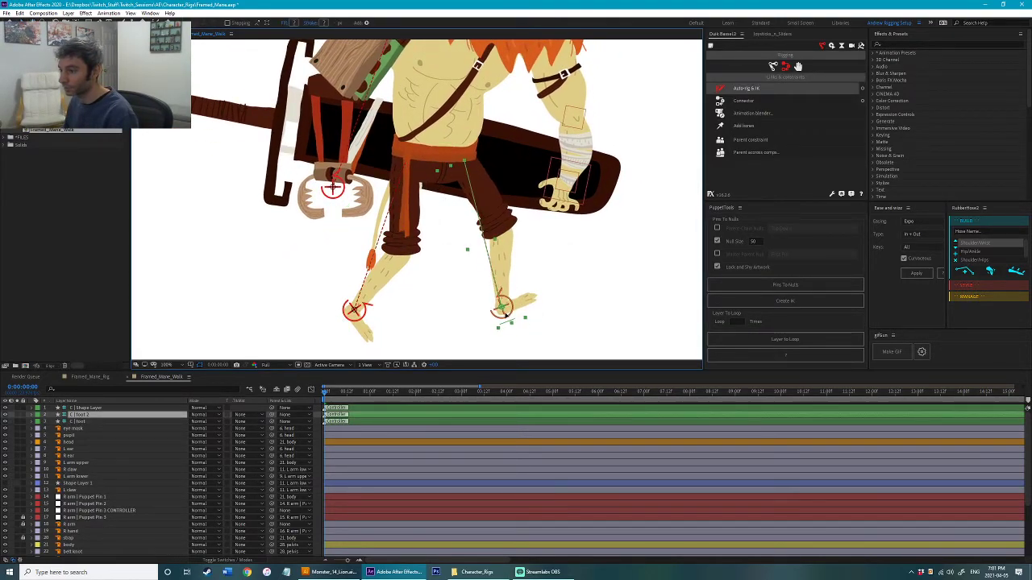
pyautogui.press('w')
pyautogui.moveTo(516, 304); pyautogui.dragTo(541, 360)
pyautogui.click(562, 308)
pyautogui.hotkey('ctrl', 's')
pyautogui.press('v')
pyautogui.click(564, 236)
pyautogui.click(583, 281)
# Step: Nudge the head layer slightly forward and down on the body
pyautogui.scroll(-1, 582, 278)
pyautogui.moveTo(535, 246); pyautogui.dragTo(560, 277)
pyautogui.hotkey('ctrl', 's')
pyautogui.moveTo(516, 166); pyautogui.dragTo(519, 169)
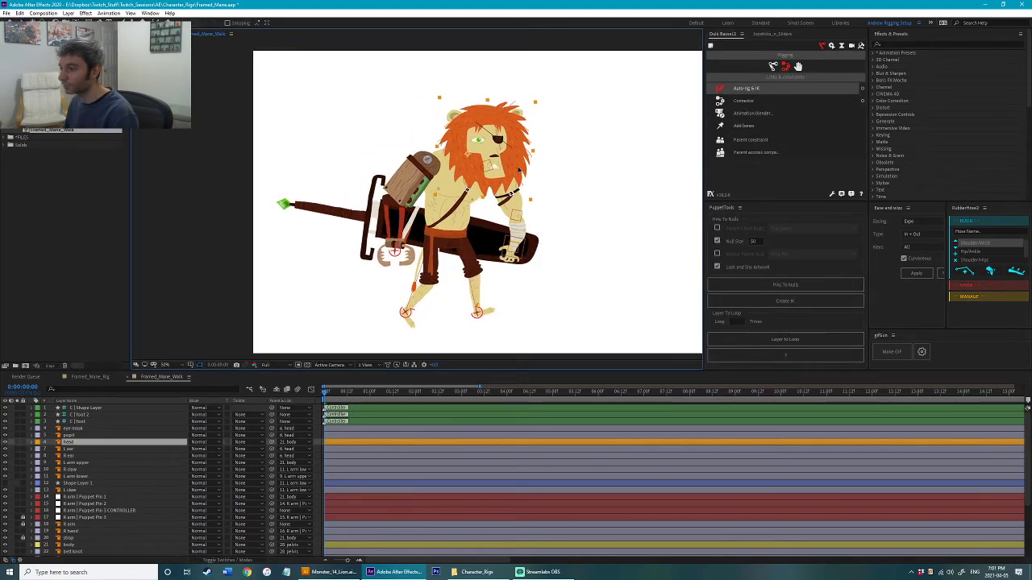
pyautogui.press('Return')
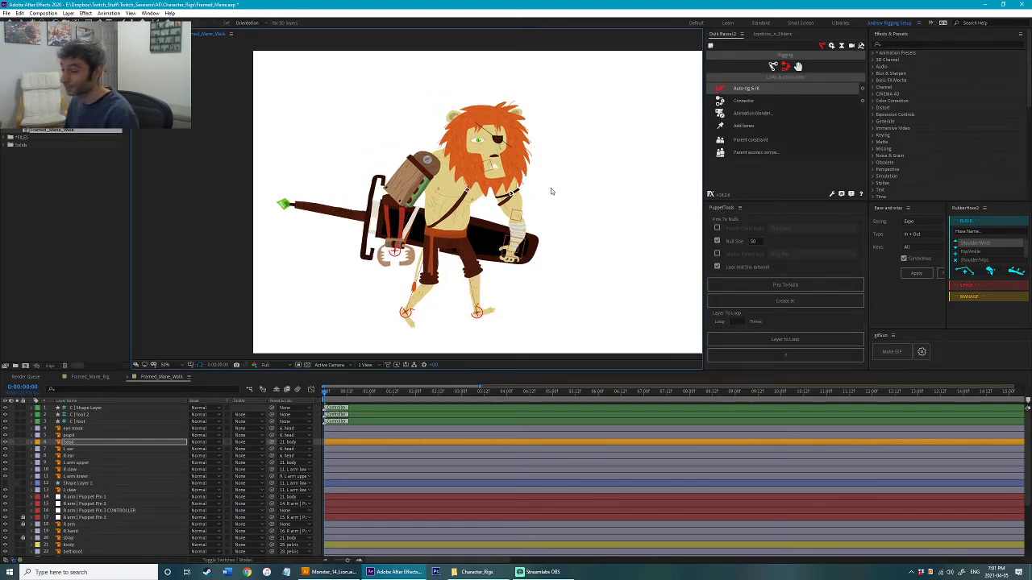
pyautogui.click(536, 196)
# Step: Raise the mechanical arm's IK controller slightly
pyautogui.click(397, 251)
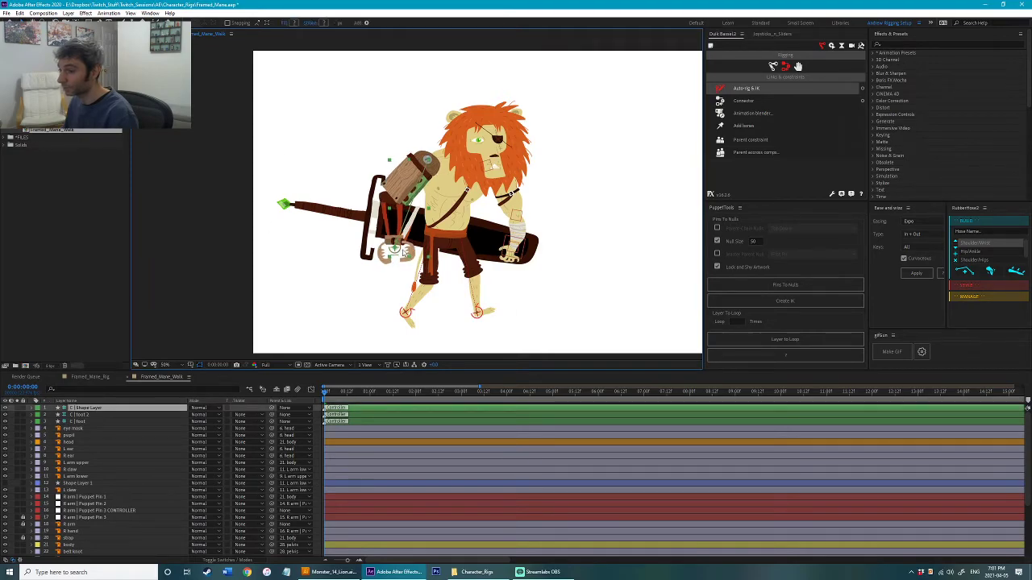
pyautogui.press('Return')
pyautogui.press('Return')
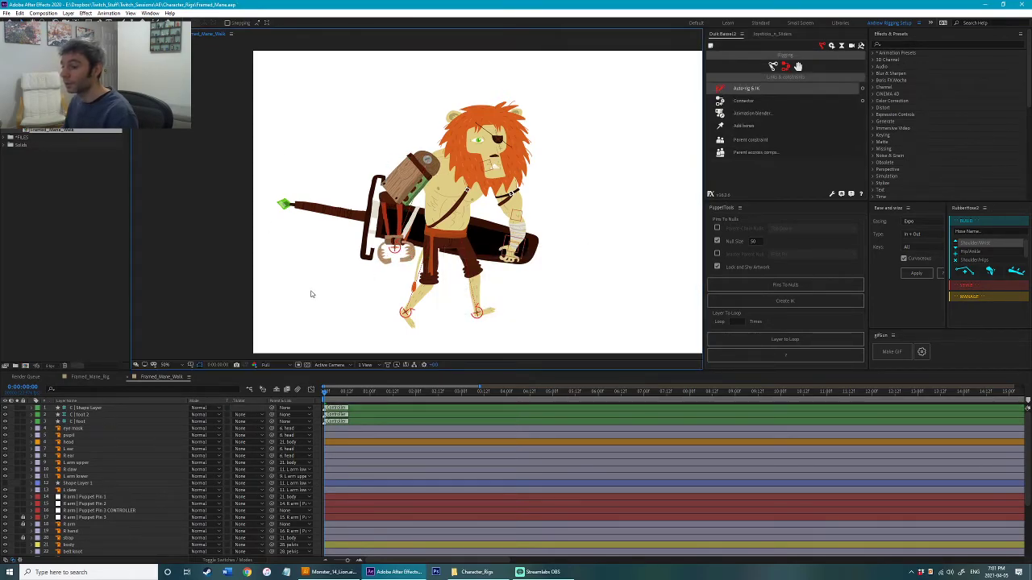
# Step: Add Position and Rotation keyframes at the first frame for all unlocked layers
pyautogui.press('p')
pyautogui.hotkey('shift', 'r')
pyautogui.hotkey('ctrl', 'a')
pyautogui.click(52, 415)
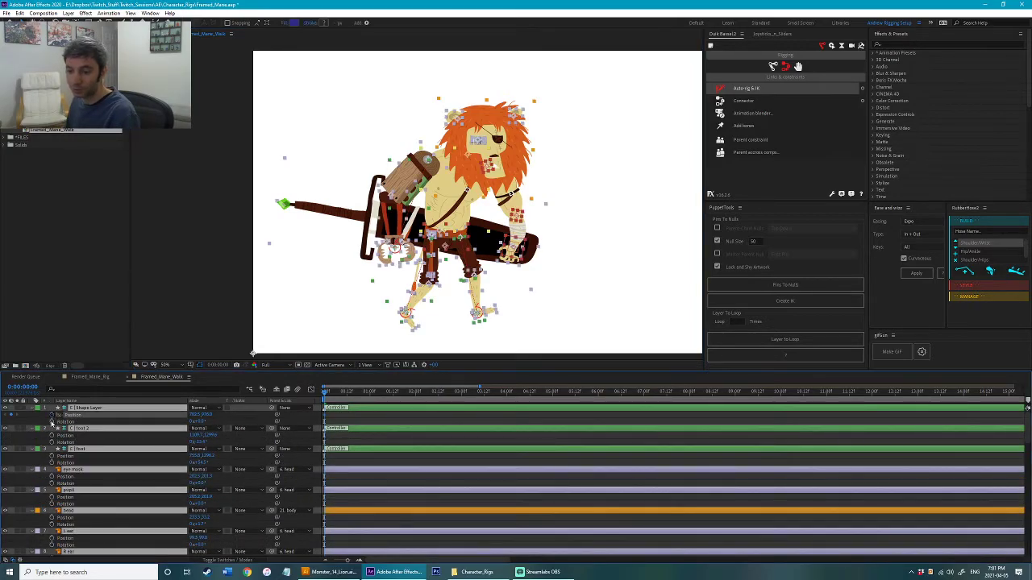
pyautogui.click(51, 421)
# Step: Apply Easy Ease to the first-frame Position and Rotation keyframes of all unlocked layers
pyautogui.moveTo(337, 417); pyautogui.dragTo(291, 556)
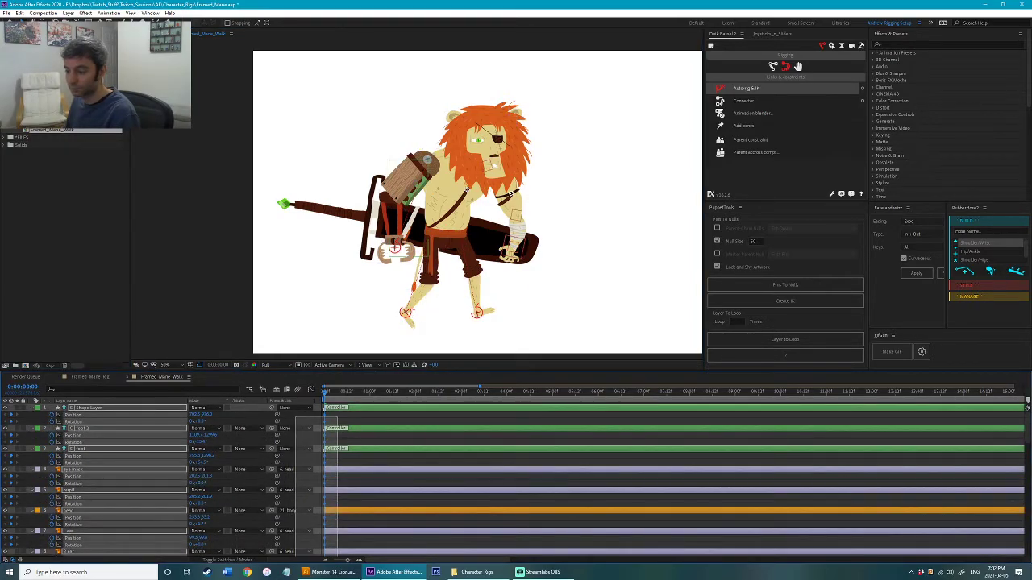
pyautogui.scroll(-10, 564, 479)
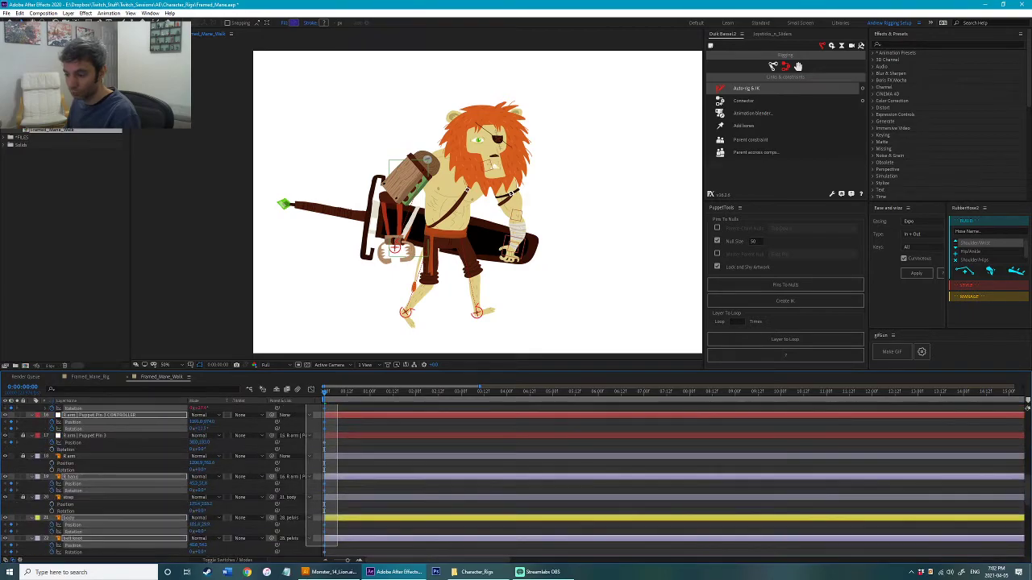
pyautogui.scroll(-8, 564, 479)
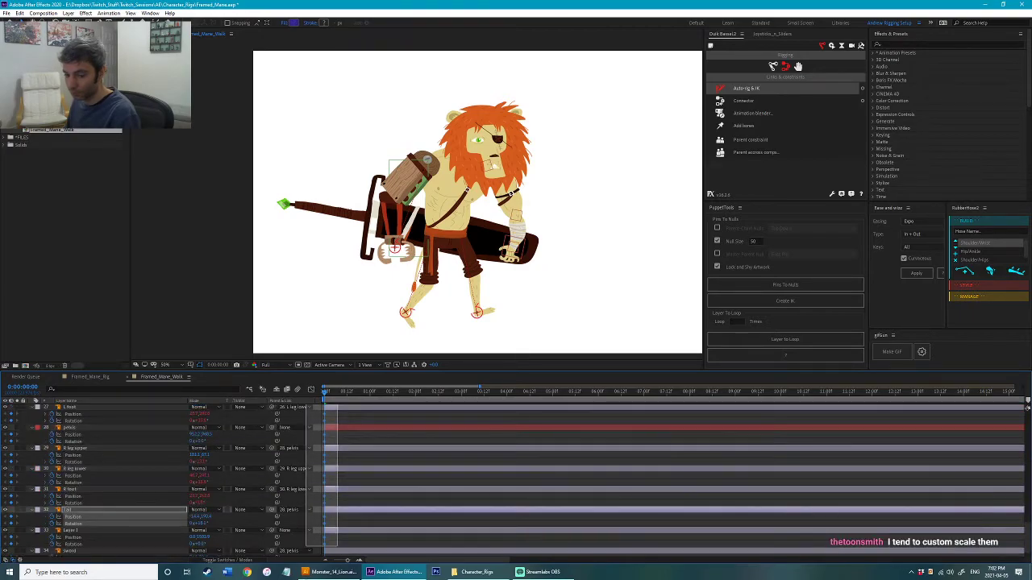
pyautogui.moveTo(337, 564); pyautogui.dragTo(337, 567)
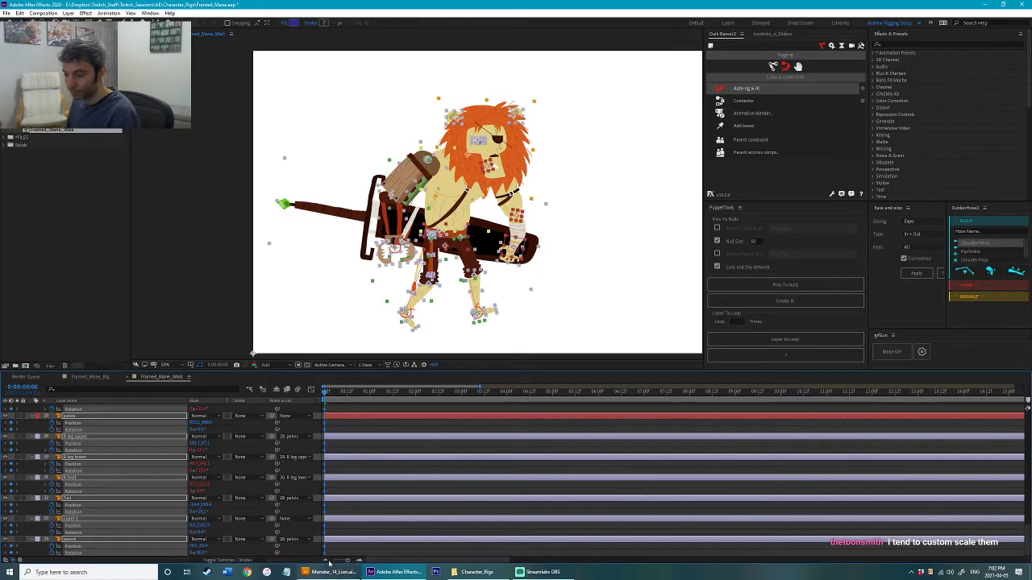
pyautogui.rightClick(324, 553)
pyautogui.moveTo(358, 547)
pyautogui.click(426, 495)
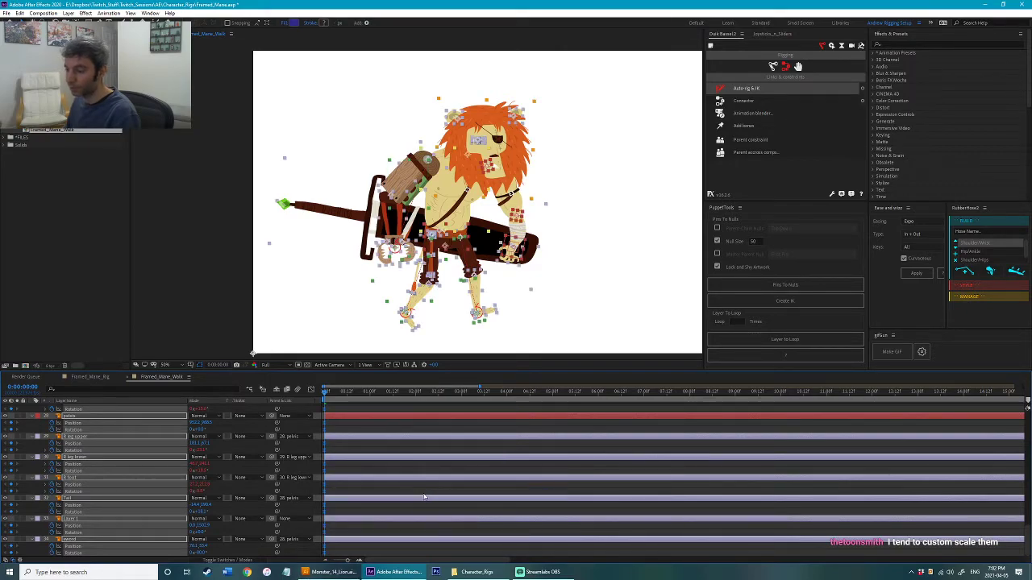
pyautogui.click(407, 234)
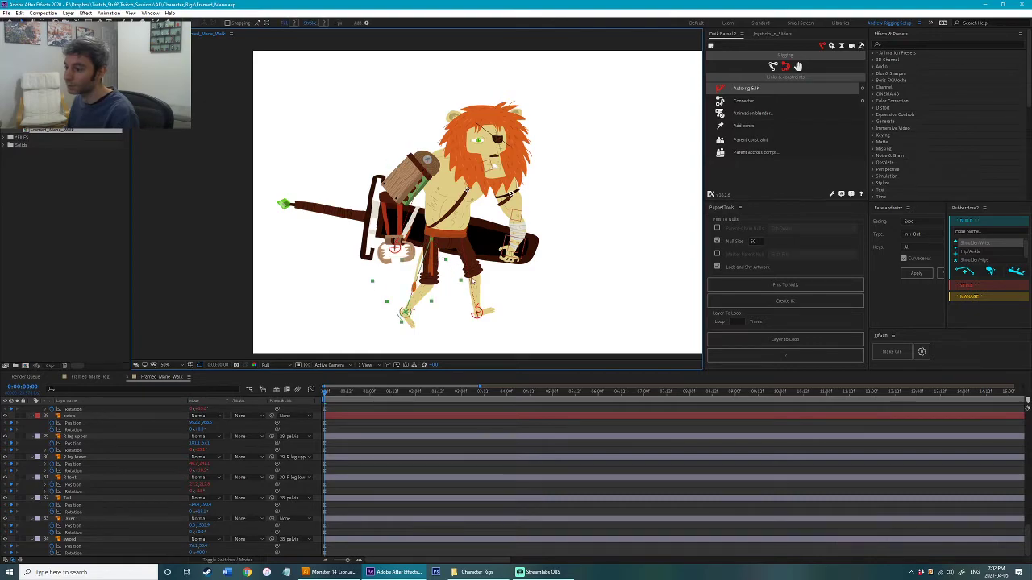
# Step: Set the work area to end at 0:00:01:00 and save the project
pyautogui.scroll(16, 338, 440)
pyautogui.press(';')
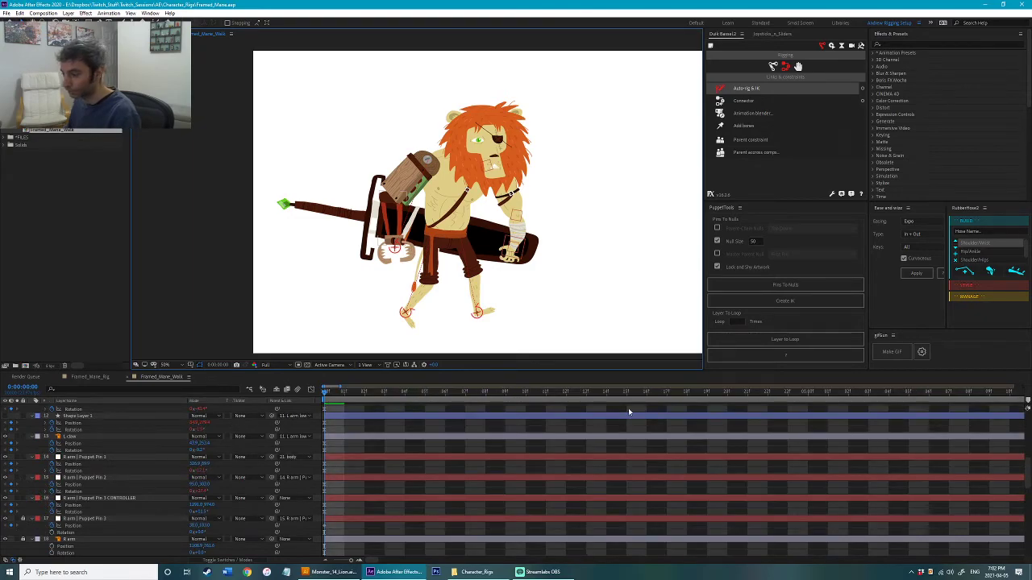
pyautogui.press('-')
pyautogui.press('-')
pyautogui.press('-')
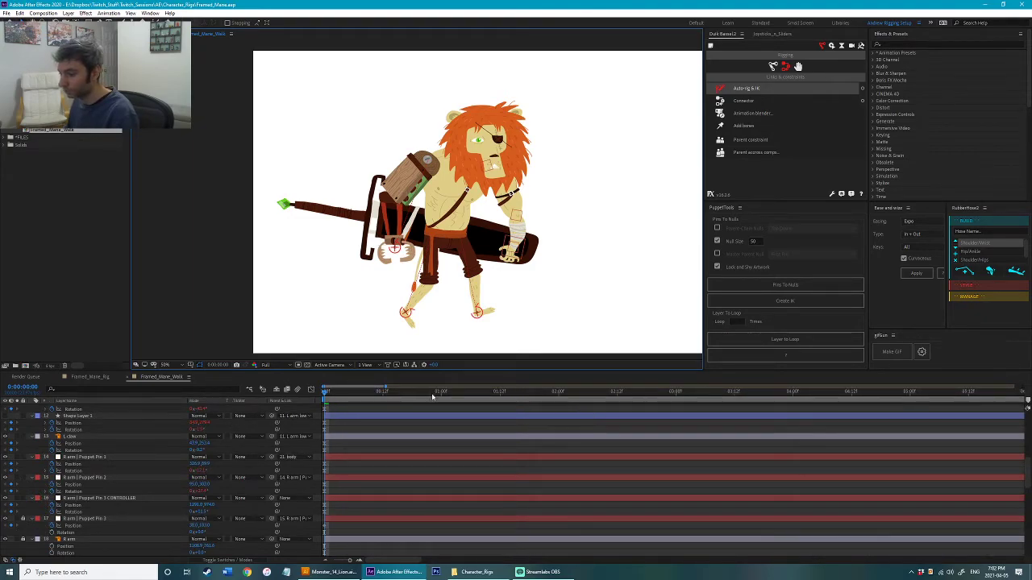
pyautogui.moveTo(435, 395); pyautogui.dragTo(441, 395)
pyautogui.press('n')
pyautogui.hotkey('ctrl', 's')
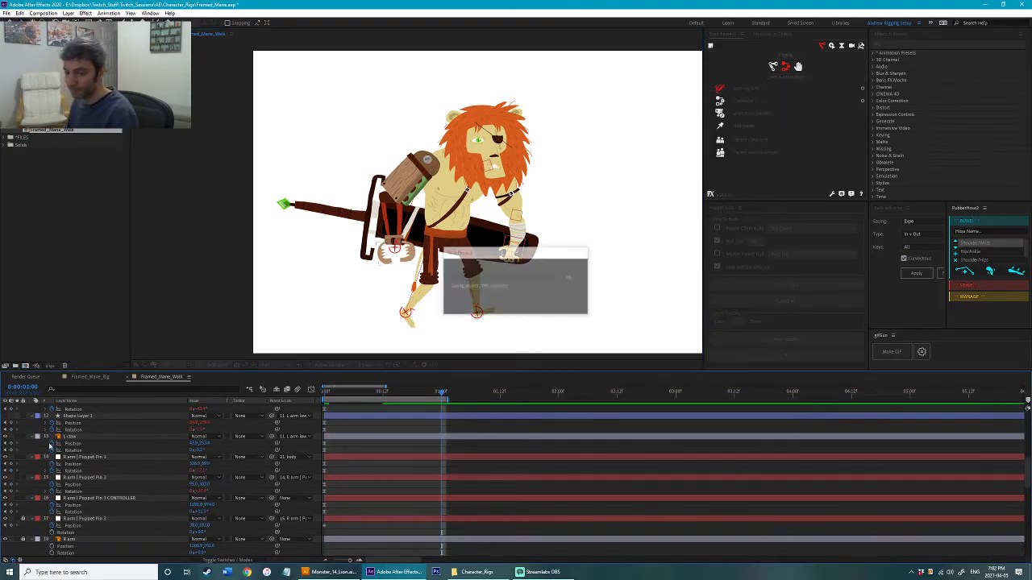
# Step: Try to add Position and Rotation keyframes for all unlocked layers at 0:00:01:00 and 0:00:00:12
pyautogui.hotkey('ctrl', 'a')
pyautogui.click(11, 430)
pyautogui.click(11, 423)
pyautogui.hotkey('ctrl', 's')
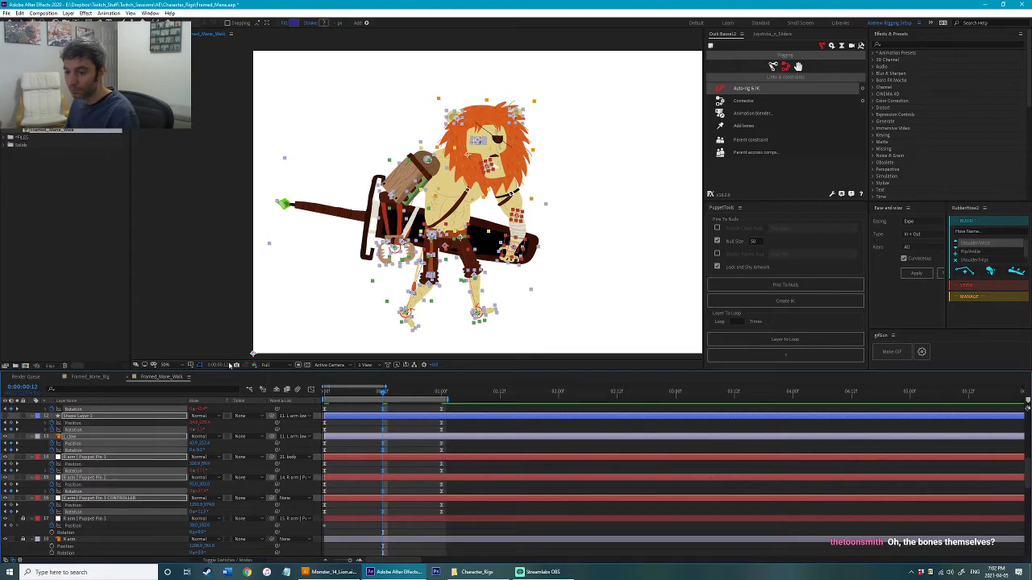
pyautogui.click(295, 322)
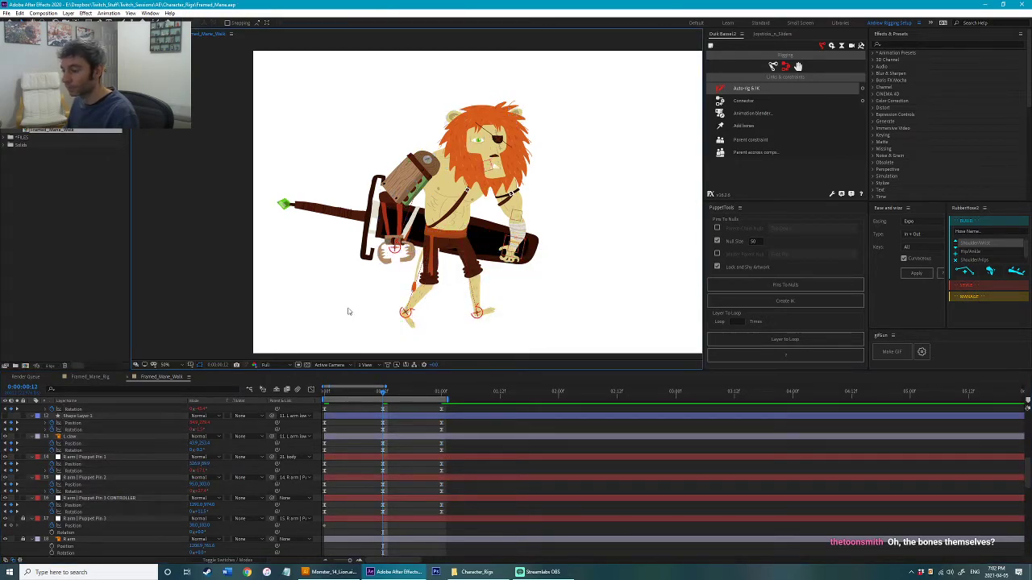
# Step: Undo the Position and Rotation keyframes added at 0:00:00:12 and 0:00:01:00
pyautogui.hotkey('ctrl', 'a')
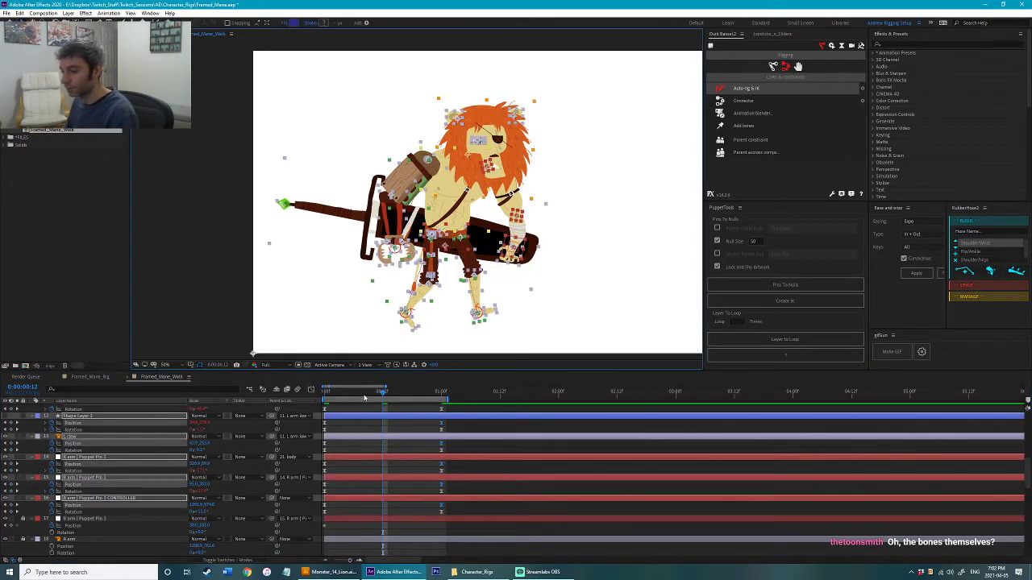
pyautogui.hotkey('ctrl', 'z')
pyautogui.hotkey('ctrl', 'z')
# Step: At the first frame, rotate the back foot flat to the ground and adjust both foot controllers' positions
pyautogui.moveTo(333, 392); pyautogui.dragTo(282, 401)
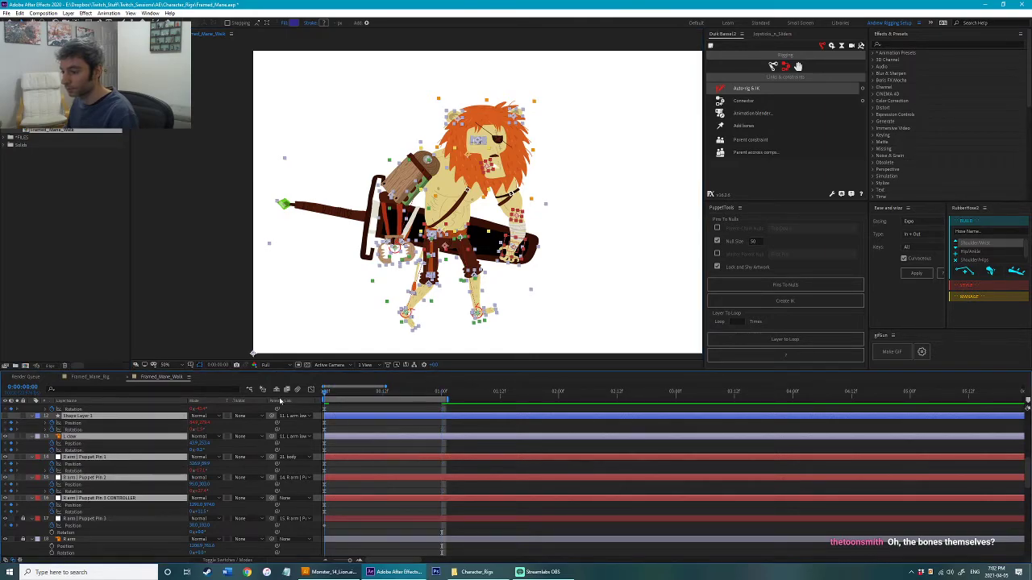
pyautogui.click(539, 326)
pyautogui.moveTo(543, 328); pyautogui.dragTo(515, 295)
pyautogui.scroll(1, 515, 295)
pyautogui.moveTo(365, 346); pyautogui.dragTo(374, 302)
pyautogui.click(354, 301)
pyautogui.press('w')
pyautogui.press('v')
pyautogui.moveTo(499, 299)
pyautogui.mouseDown()
pyautogui.moveTo(491, 296)
pyautogui.moveTo(509, 296)
pyautogui.mouseUp()
pyautogui.press('w')
pyautogui.click(371, 305)
pyautogui.press('v')
pyautogui.moveTo(371, 304); pyautogui.dragTo(363, 303)
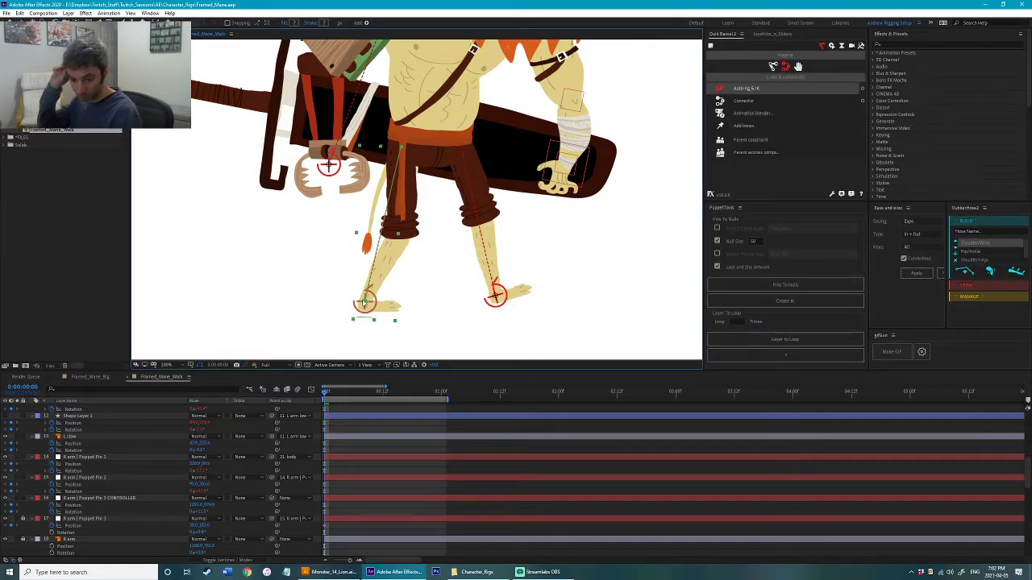
# Step: Nudge the front foot's controller slightly forward and up to bend the knee
pyautogui.click(495, 296)
pyautogui.moveTo(441, 251); pyautogui.dragTo(433, 292)
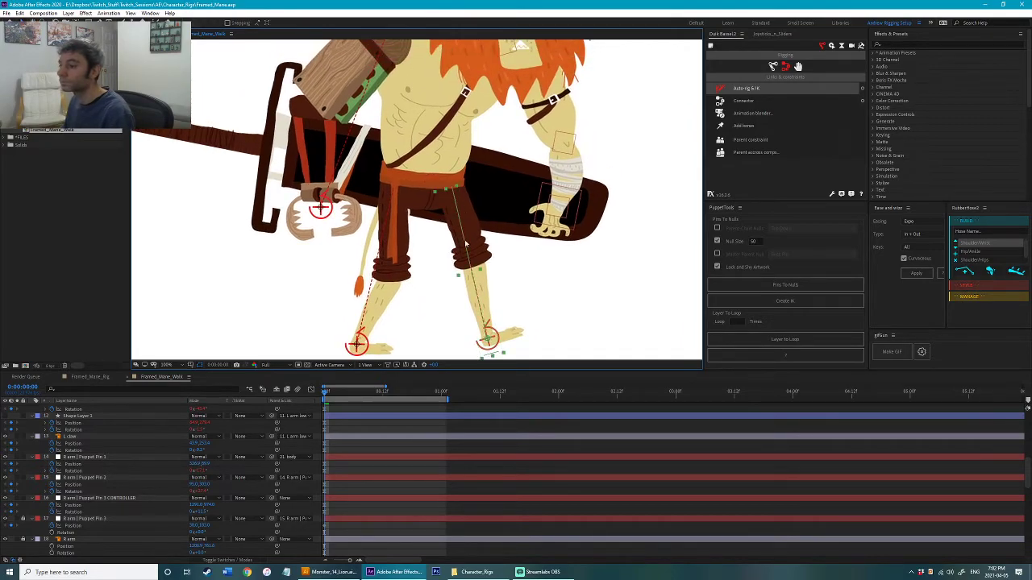
pyautogui.click(475, 229)
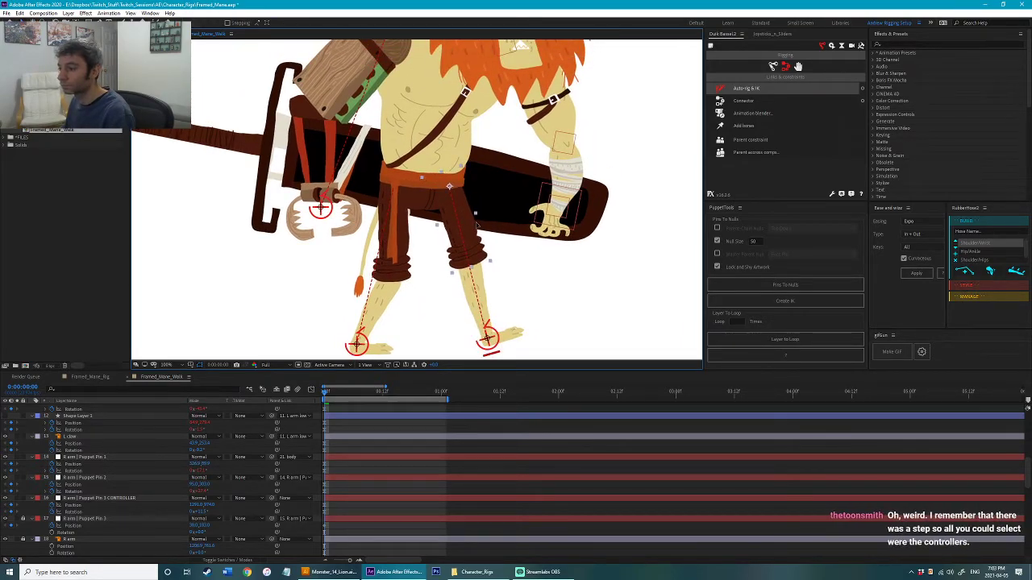
pyautogui.moveTo(490, 340); pyautogui.dragTo(492, 335)
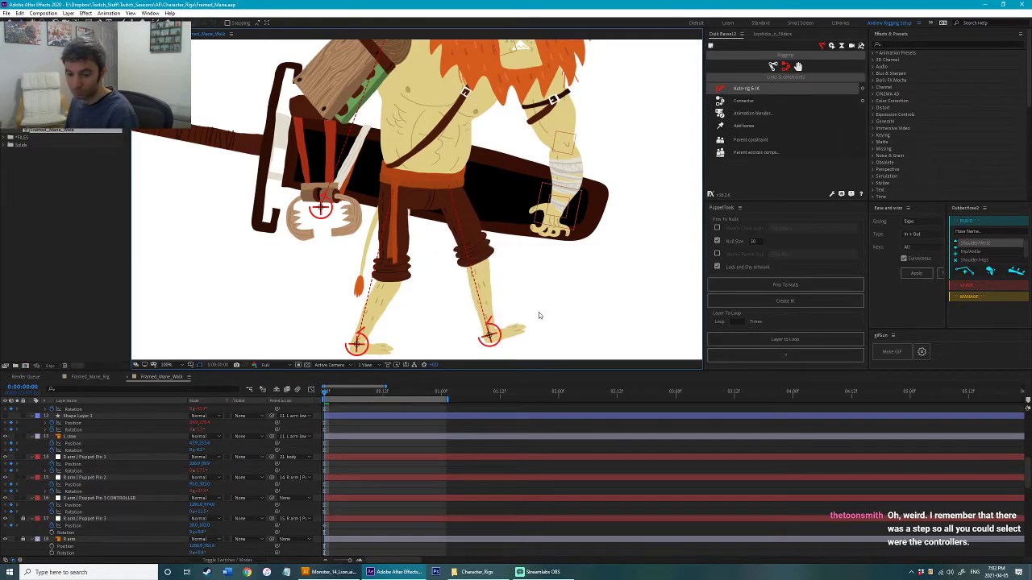
# Step: Add Position and Rotation keyframes for all unlocked layers at 0:00:01:00
pyautogui.click(442, 393)
pyautogui.hotkey('ctrl', 'a')
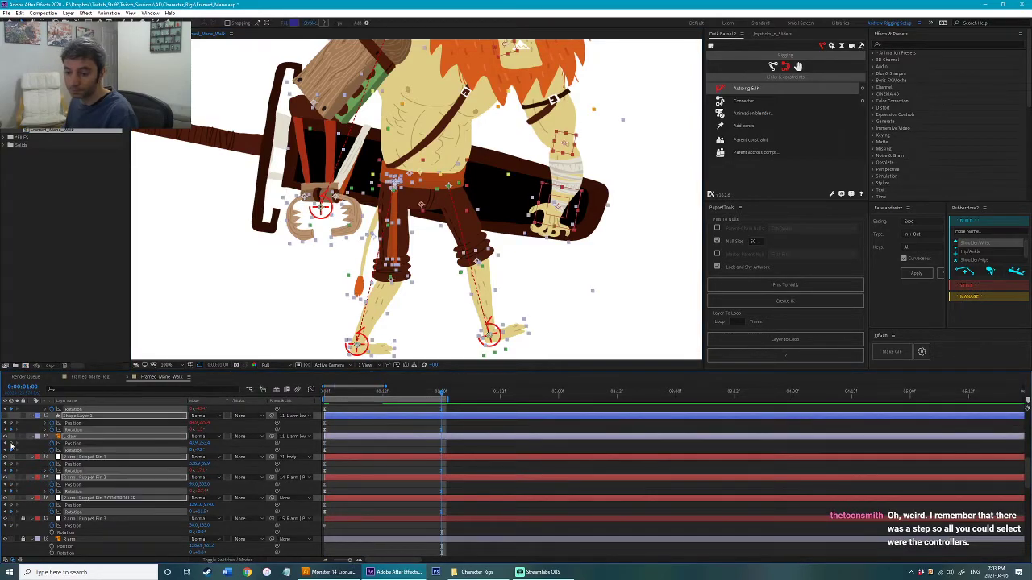
# Step: Add position and rotation keyframes at frame 12 for all the selected rig layers, and clear the selection
pyautogui.click(383, 396)
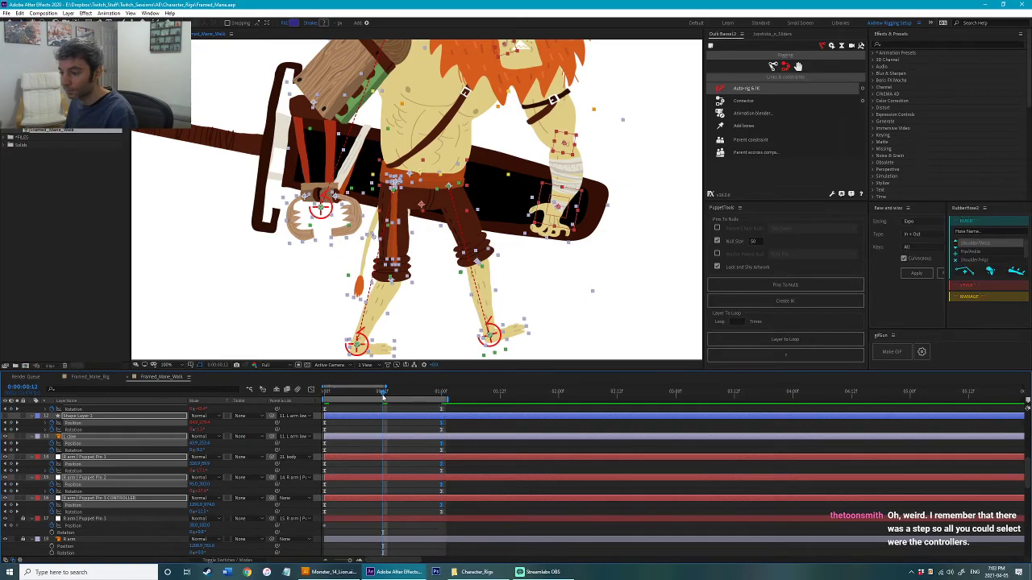
pyautogui.click(11, 451)
pyautogui.click(11, 443)
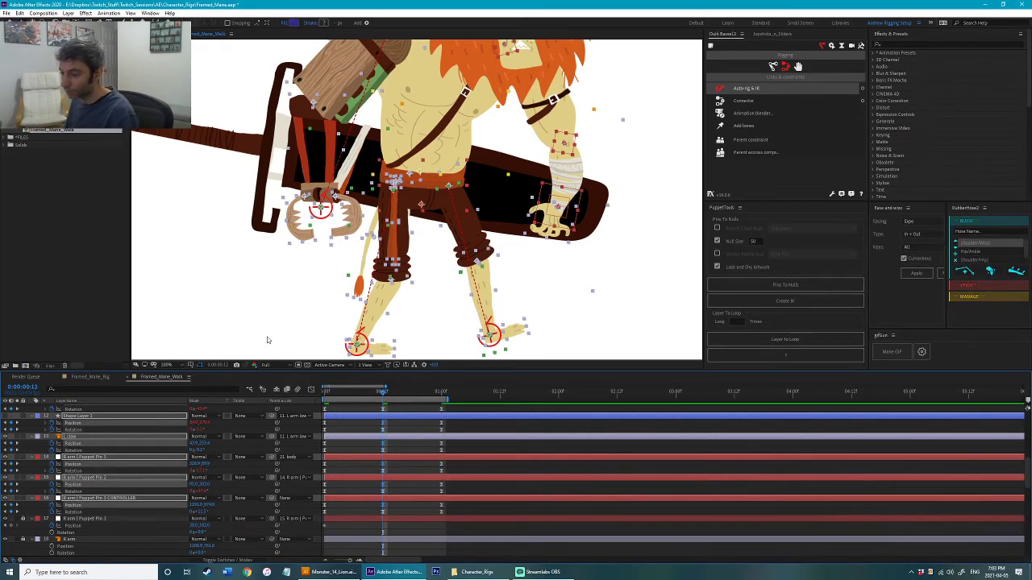
pyautogui.click(266, 337)
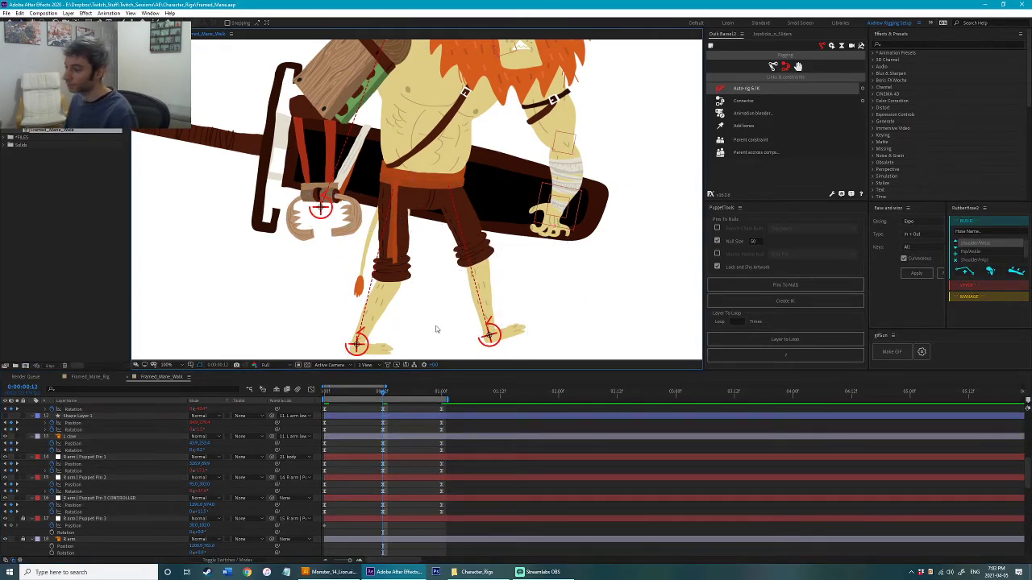
pyautogui.moveTo(489, 243); pyautogui.dragTo(428, 249)
pyautogui.hotkey('ctrl', 'z')
pyautogui.hotkey('ctrl', 'z')
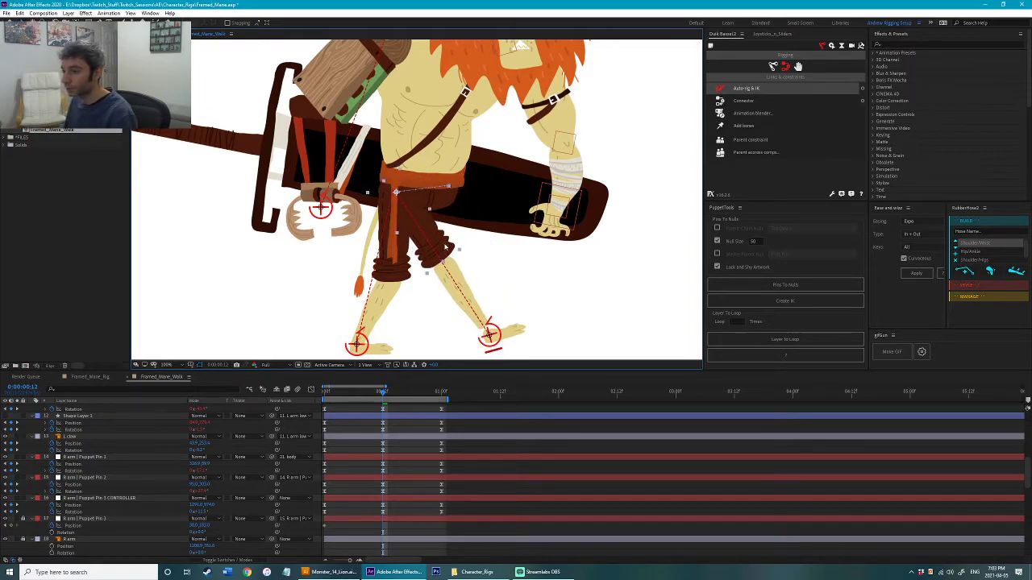
# Step: At frame 12, move the front foot's controller back to the rear foot's position and rotate it so the foot lies flat
pyautogui.moveTo(518, 281); pyautogui.dragTo(523, 249)
pyautogui.moveTo(498, 317); pyautogui.dragTo(393, 293)
pyautogui.press('.')
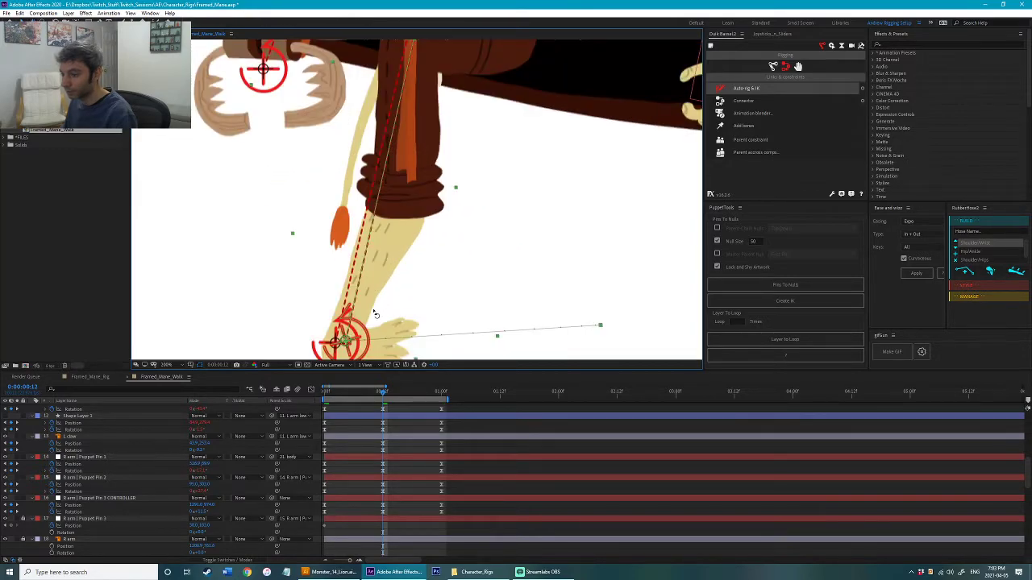
pyautogui.moveTo(368, 332); pyautogui.dragTo(357, 335)
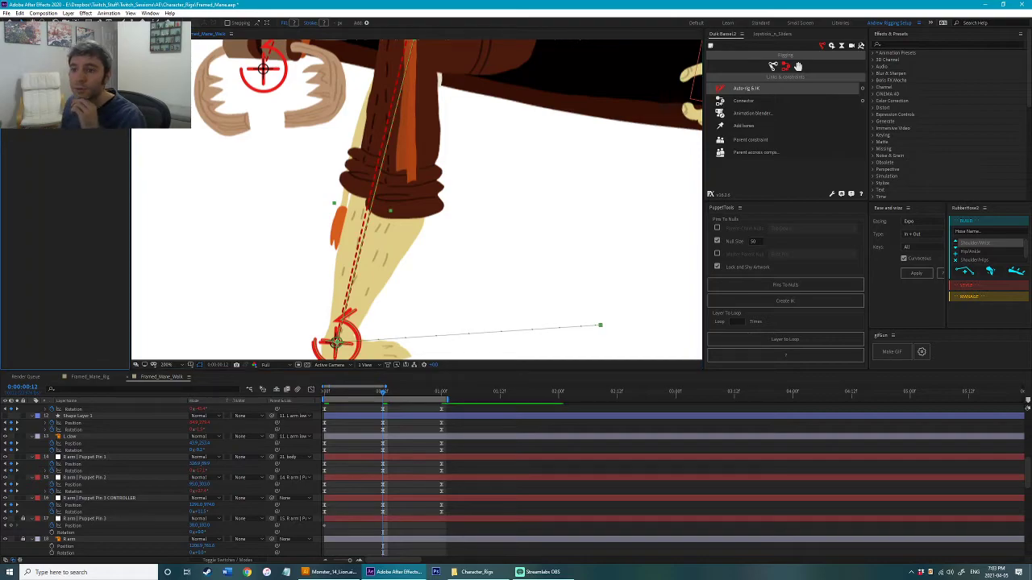
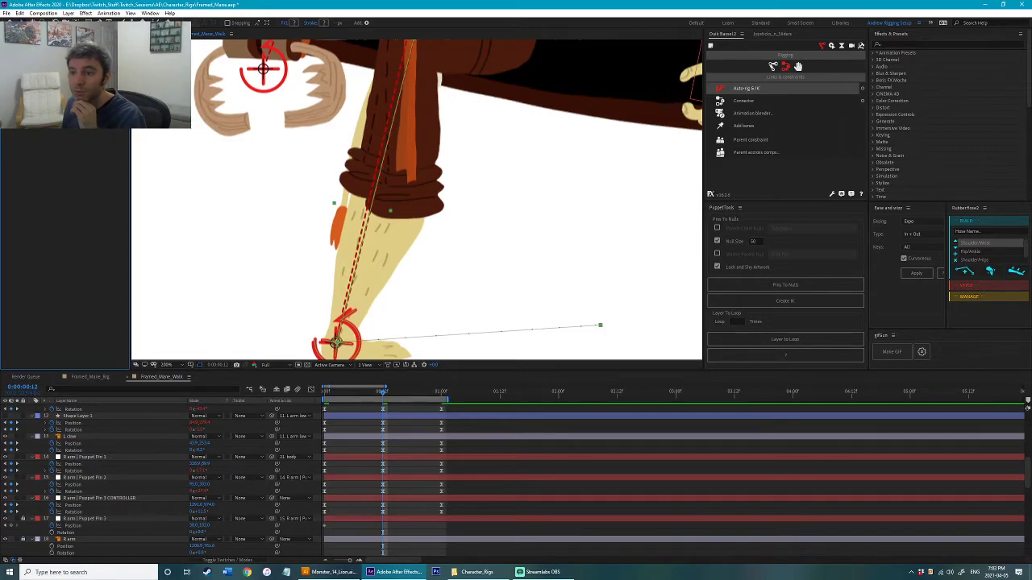
pyautogui.moveTo(393, 241); pyautogui.dragTo(394, 147)
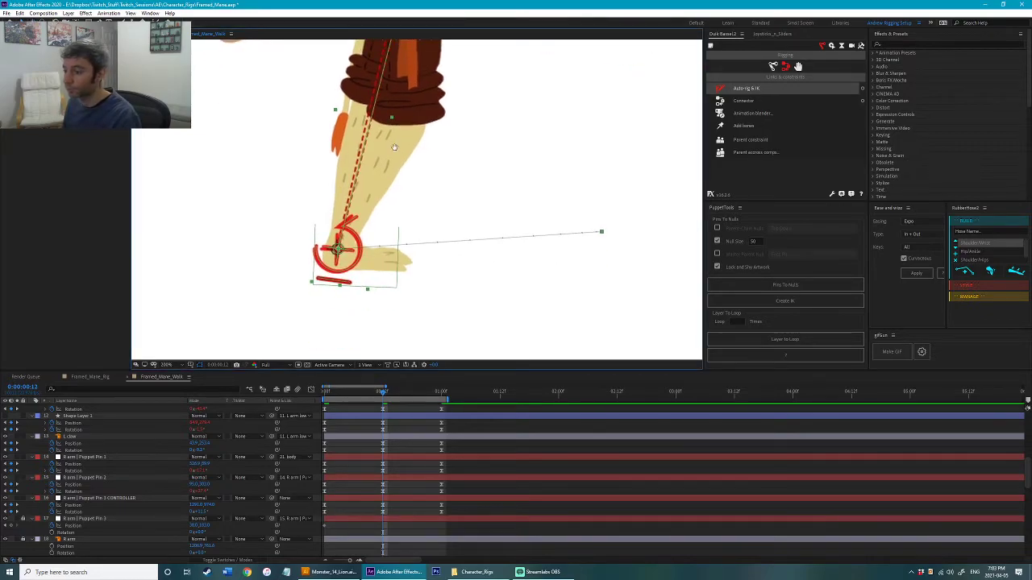
# Step: At frame 1, place the rear foot's controller at the front foot's position and shift its upper leg to the other leg's hip
pyautogui.moveTo(367, 393); pyautogui.dragTo(249, 382)
pyautogui.click(357, 260)
pyautogui.moveTo(394, 285); pyautogui.dragTo(556, 309)
pyautogui.click(328, 392)
pyautogui.scroll(-1, 567, 247)
pyautogui.moveTo(421, 179); pyautogui.dragTo(463, 174)
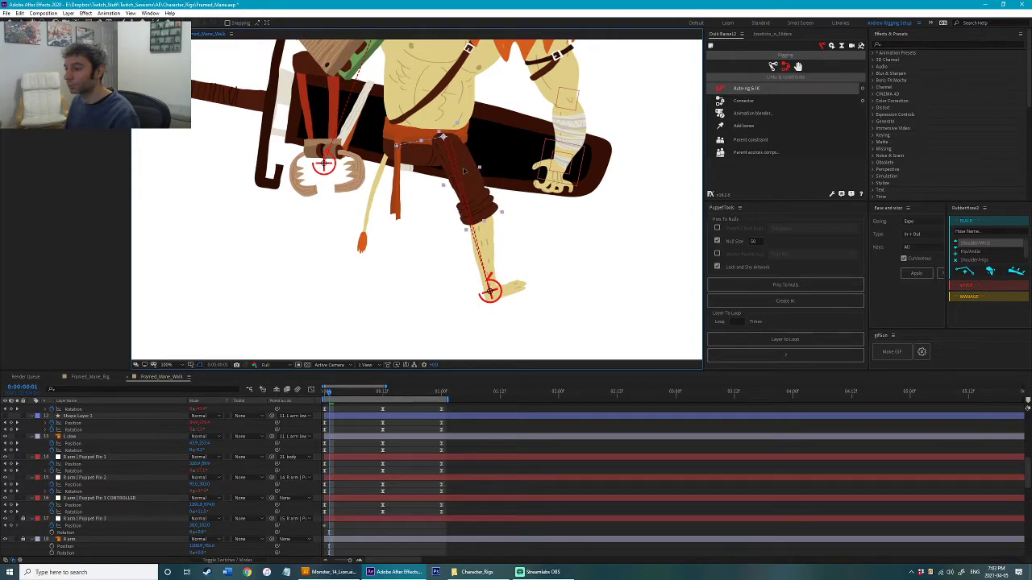
pyautogui.hotkey('ctrl', '[')
pyautogui.hotkey('ctrl', '[')
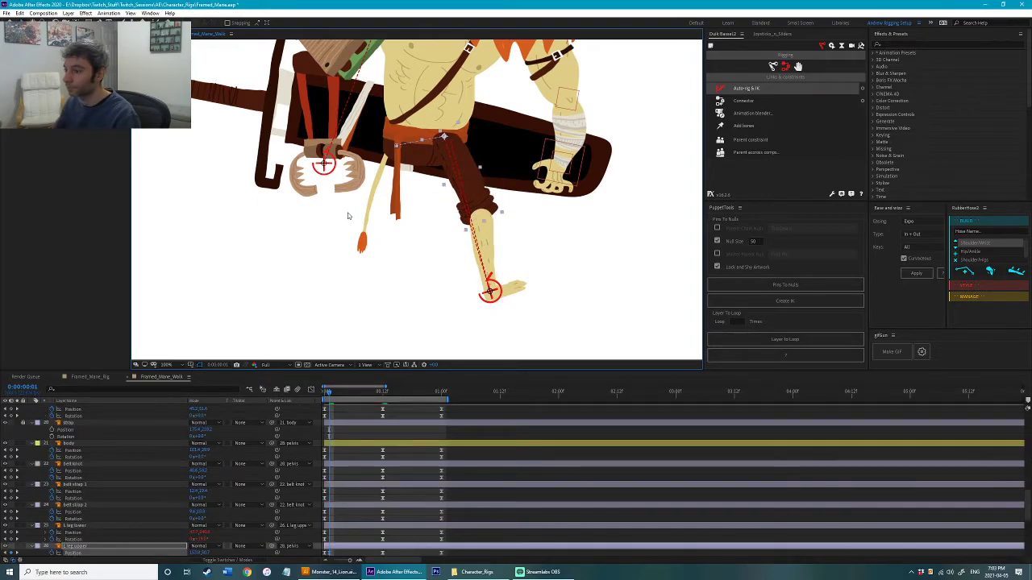
pyautogui.hotkey('ctrl', ']')
pyautogui.hotkey('ctrl', ']')
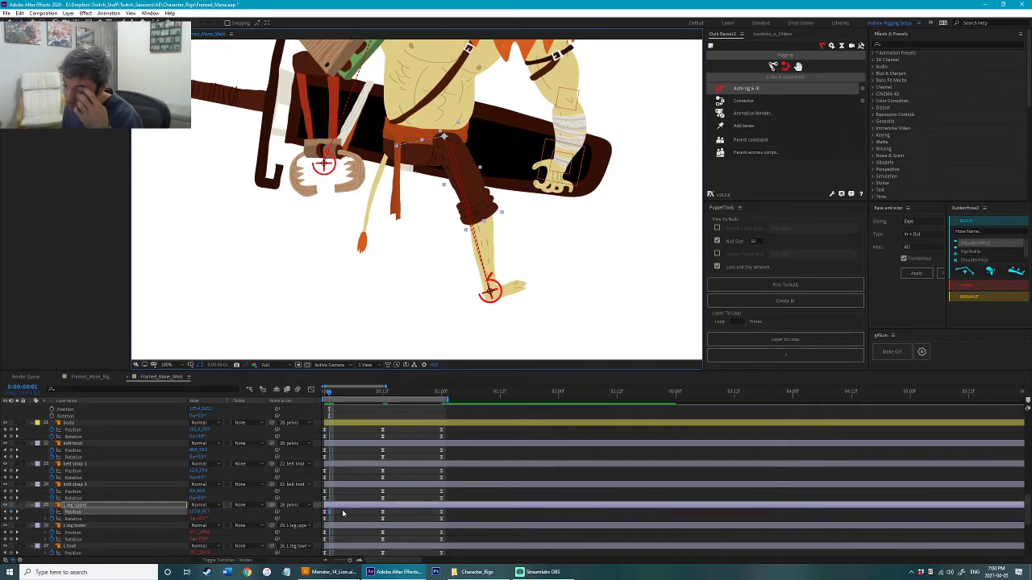
# Step: Move the left upper leg's position keyframe and the C | foot controller's position and rotation keyframes from frame 1 to frame 12, and save
pyautogui.scroll(-3, 331, 435)
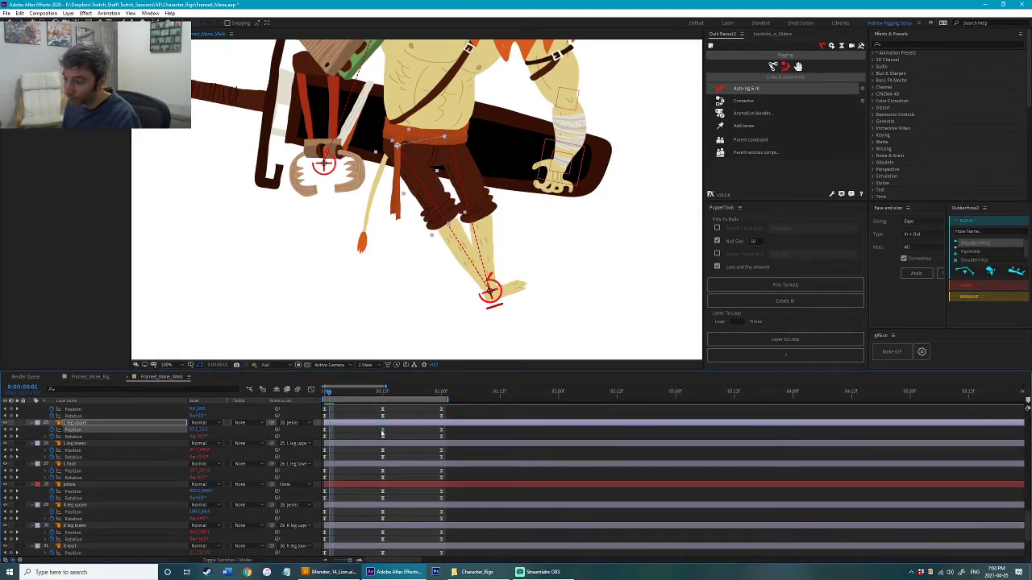
pyautogui.scroll(8, 339, 447)
pyautogui.scroll(10, 345, 461)
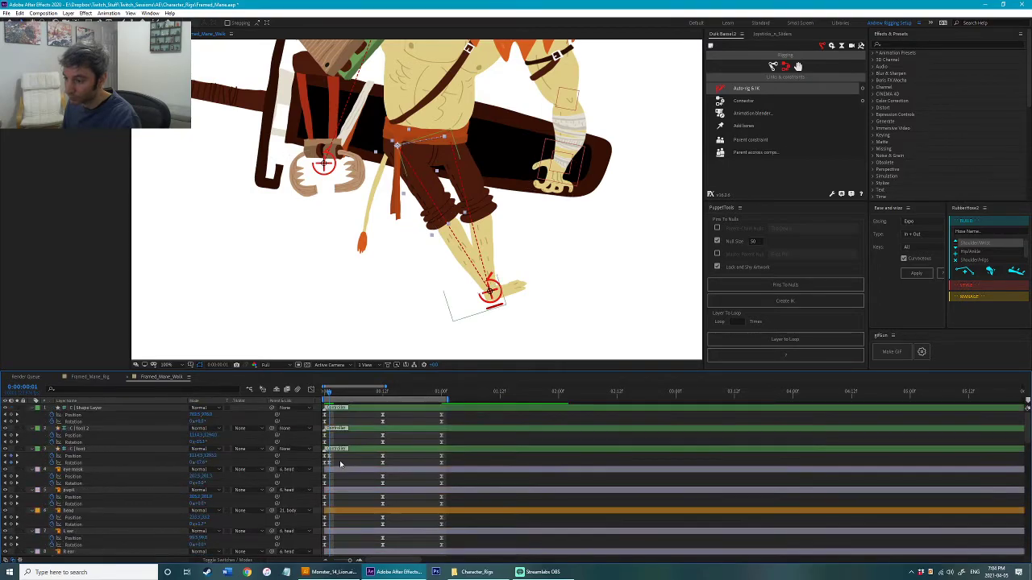
pyautogui.moveTo(333, 465); pyautogui.dragTo(382, 463)
pyautogui.click(369, 462)
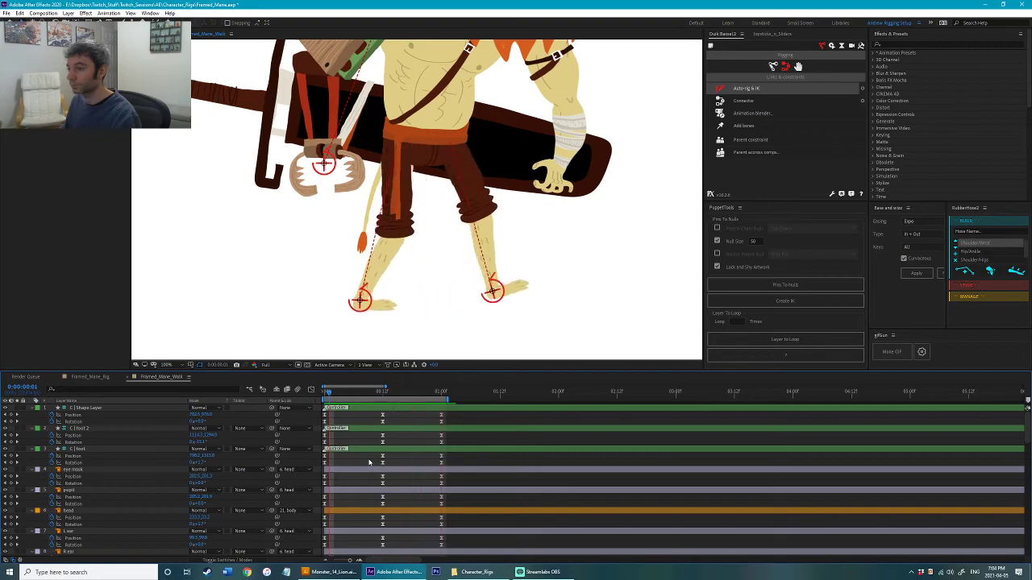
pyautogui.moveTo(329, 392); pyautogui.dragTo(304, 397)
pyautogui.hotkey('ctrl', 's')
# Step: Stack the left upper leg, lower leg and foot layers directly between the pelvis and the right upper leg layers
pyautogui.click(370, 306)
pyautogui.click(415, 330)
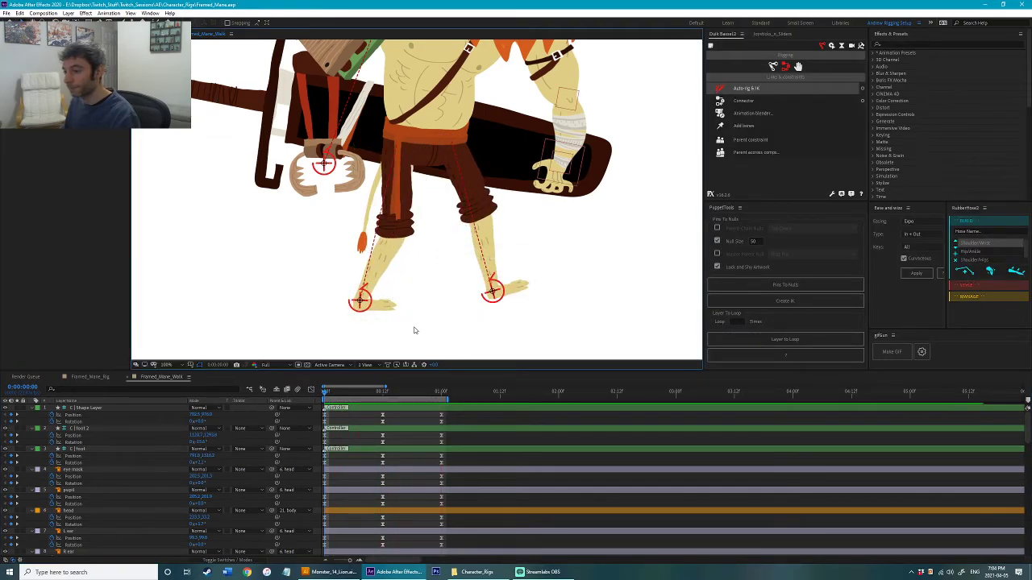
pyautogui.click(394, 238)
pyautogui.click(395, 236)
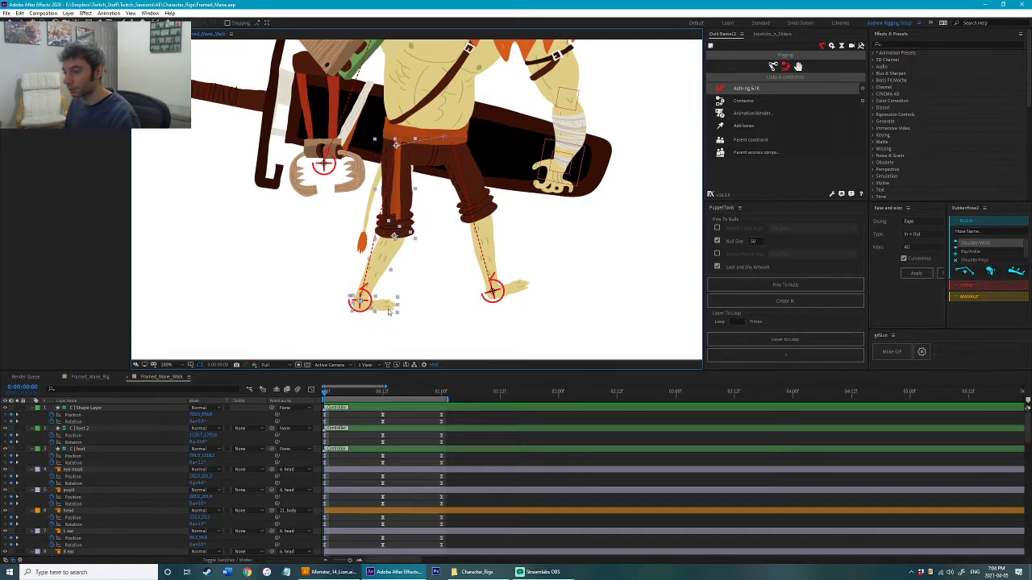
pyautogui.moveTo(362, 398); pyautogui.dragTo(357, 400)
pyautogui.moveTo(352, 399); pyautogui.dragTo(349, 395)
pyautogui.scroll(-10, 348, 395)
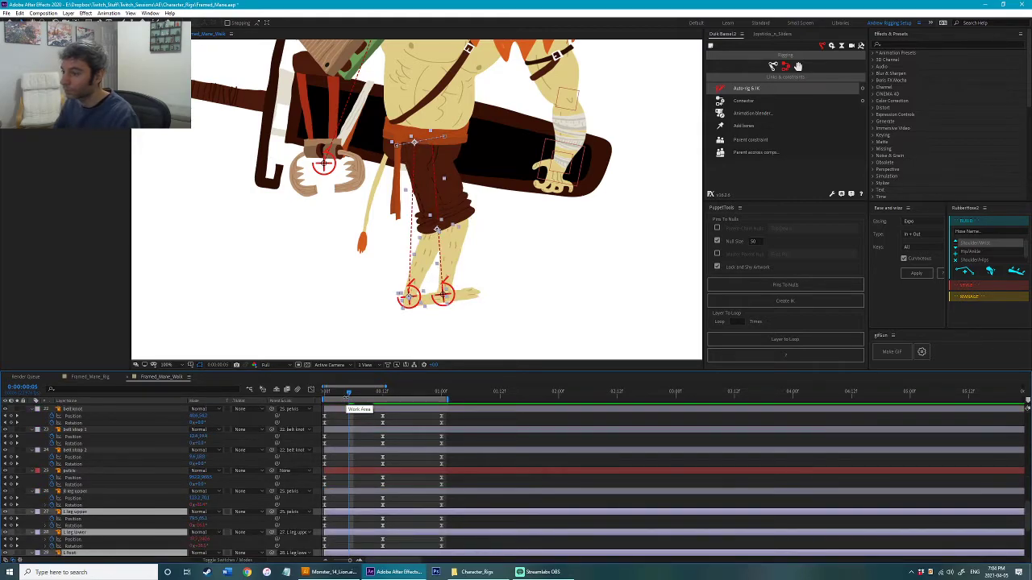
pyautogui.hotkey('ctrl', ']')
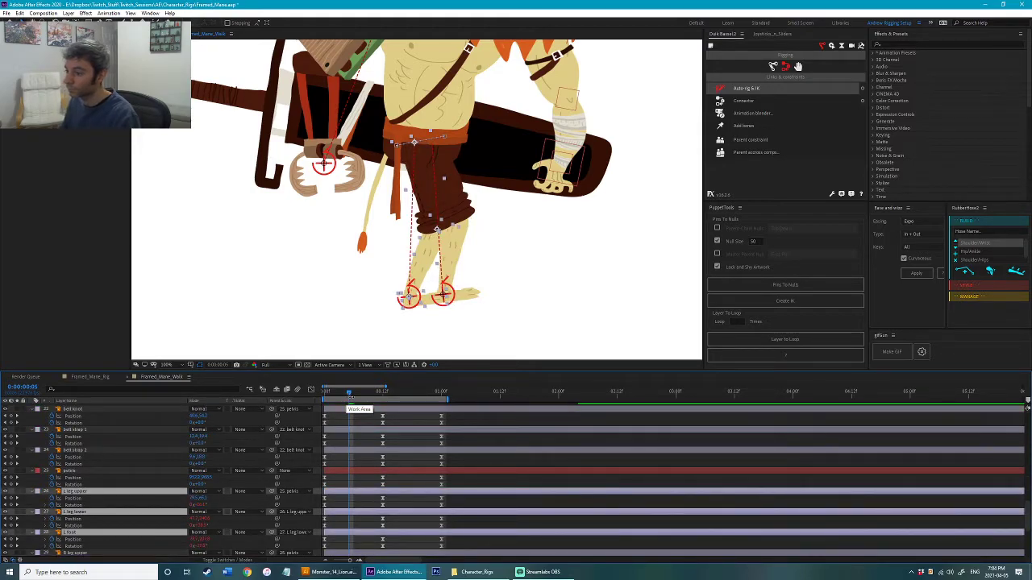
# Step: Play back the walk cycle from the first frame with the whole character in view to check the leg movement
pyautogui.moveTo(348, 393); pyautogui.dragTo(279, 399)
pyautogui.click(278, 338)
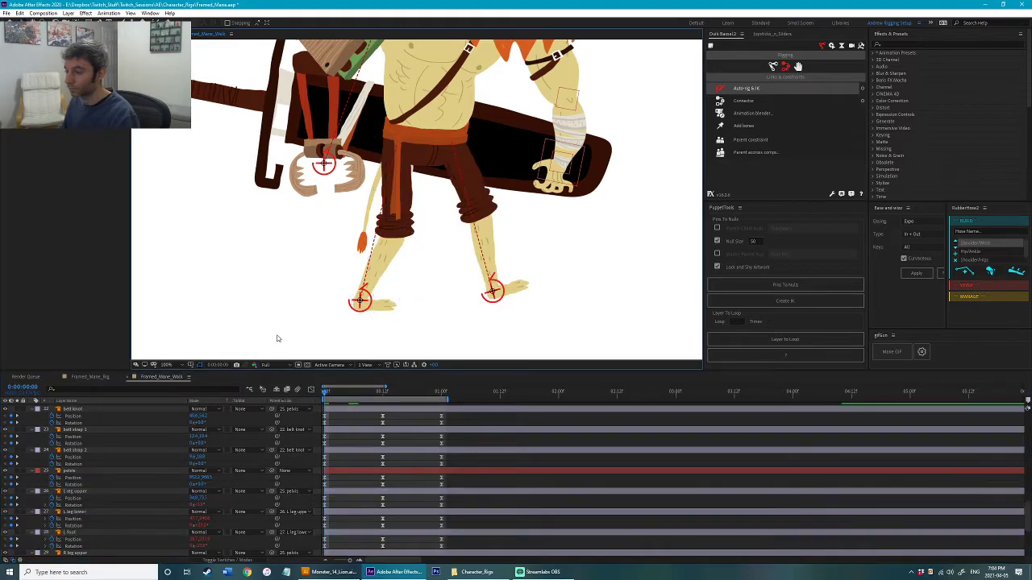
pyautogui.press('space')
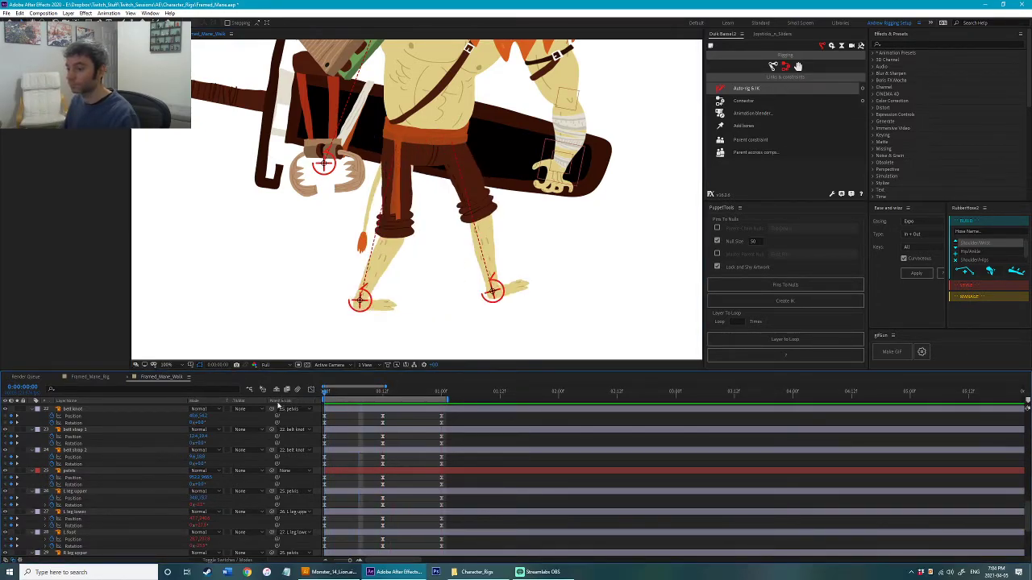
pyautogui.scroll(-1, 318, 270)
pyautogui.moveTo(317, 262); pyautogui.dragTo(317, 282)
pyautogui.scroll(1, 316, 277)
pyautogui.scroll(-1, 315, 274)
pyautogui.press('space')
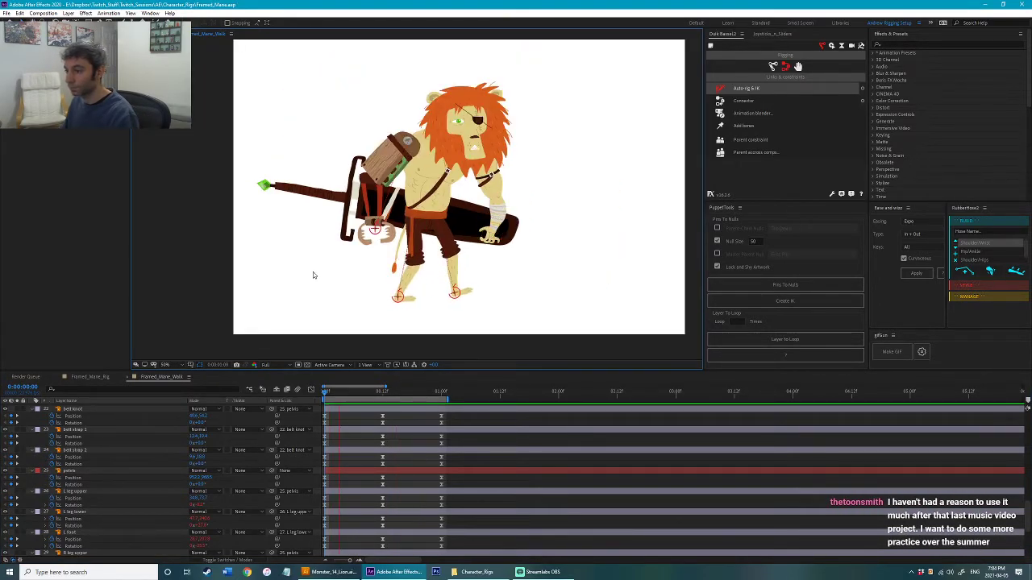
pyautogui.moveTo(342, 396); pyautogui.dragTo(253, 399)
pyautogui.moveTo(333, 394); pyautogui.dragTo(304, 396)
# Step: At frame 6, raise the passing foot's controller off the ground and rotate it so the toes point down
pyautogui.scroll(2, 454, 306)
pyautogui.moveTo(390, 345); pyautogui.dragTo(390, 252)
pyautogui.click(373, 305)
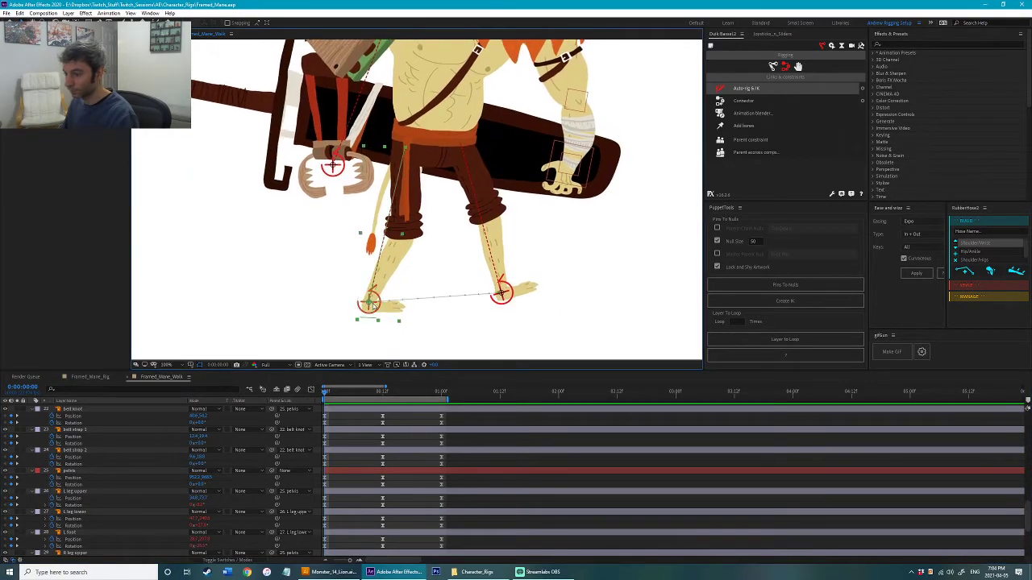
pyautogui.click(349, 394)
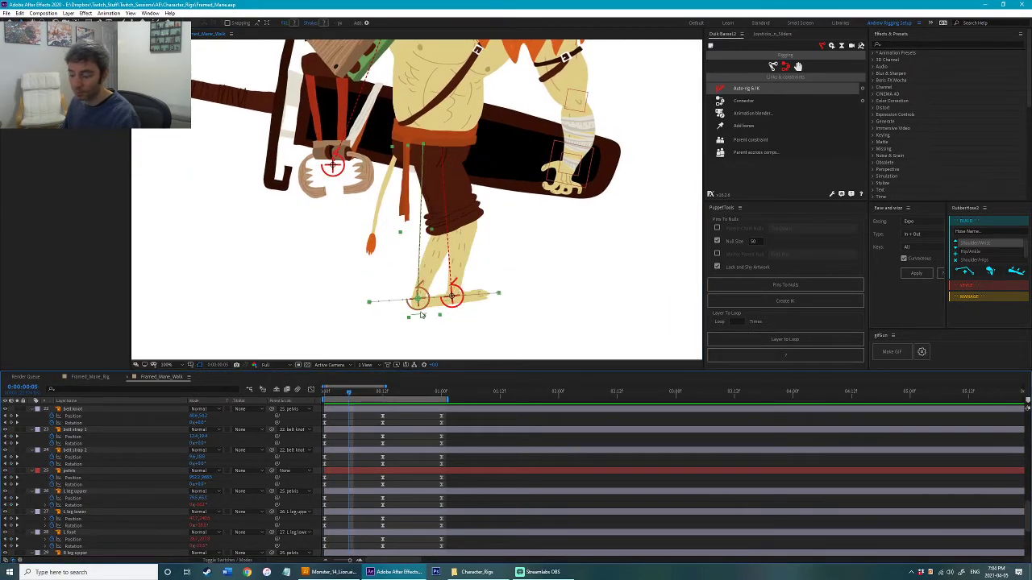
pyautogui.press('pagedown')
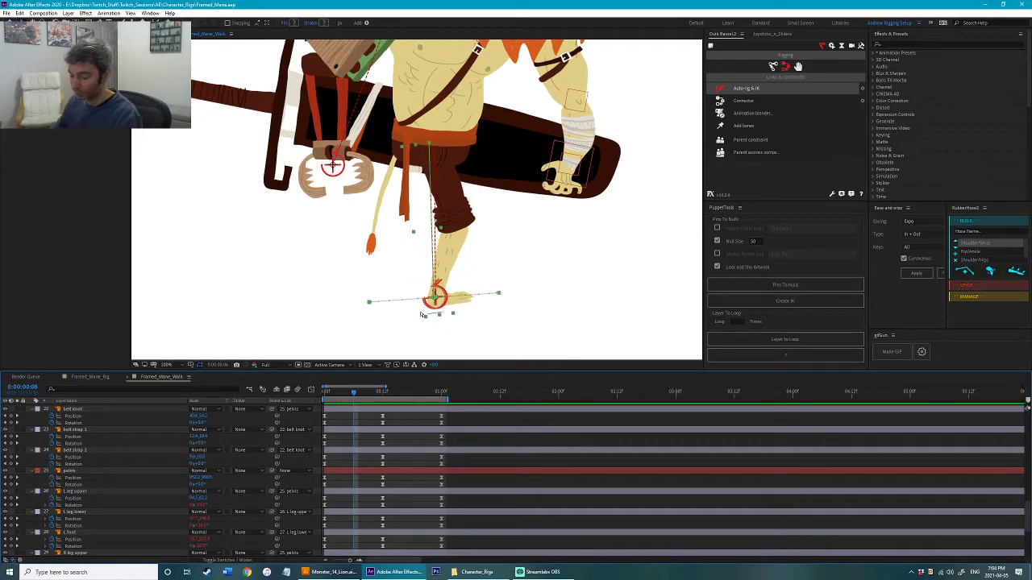
pyautogui.hotkey('ctrl', 'k')
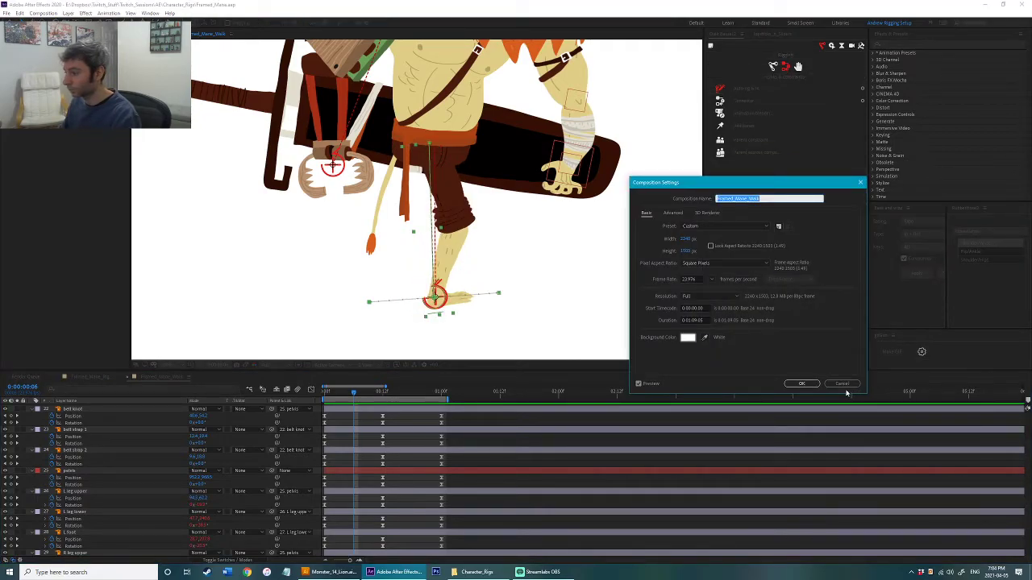
pyautogui.click(841, 384)
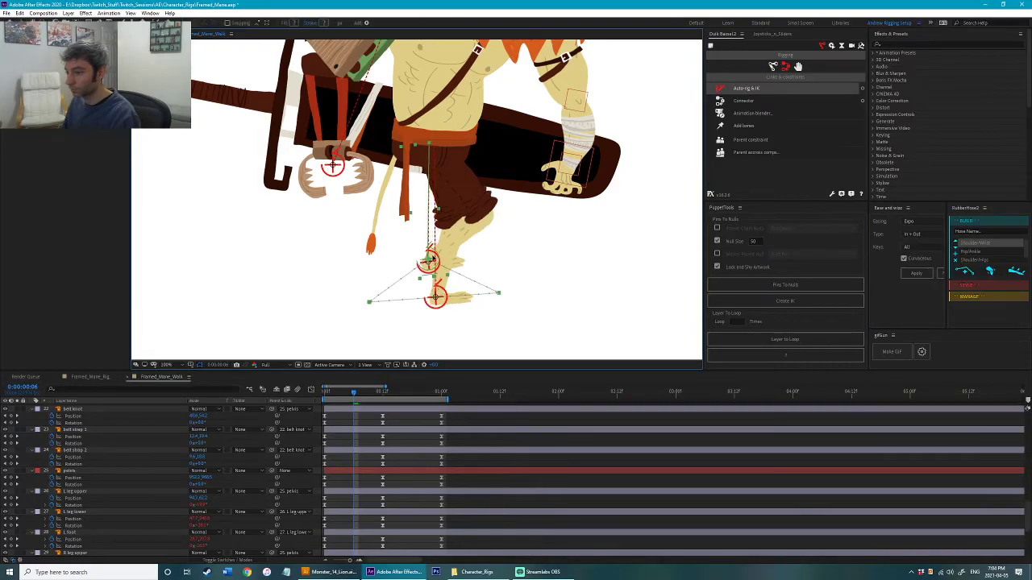
pyautogui.press('w')
pyautogui.moveTo(438, 249); pyautogui.dragTo(434, 276)
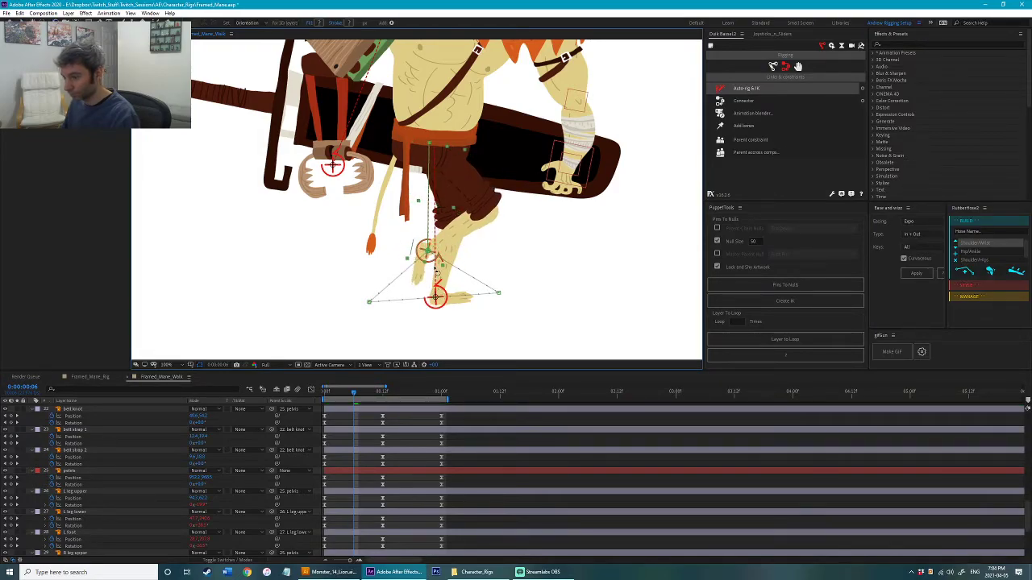
# Step: At frame 18, raise the opposite foot's controller and rotate it to match the passing pose at frame 6
pyautogui.click(411, 391)
pyautogui.press('v')
pyautogui.moveTo(438, 257); pyautogui.dragTo(436, 254)
pyautogui.press('w')
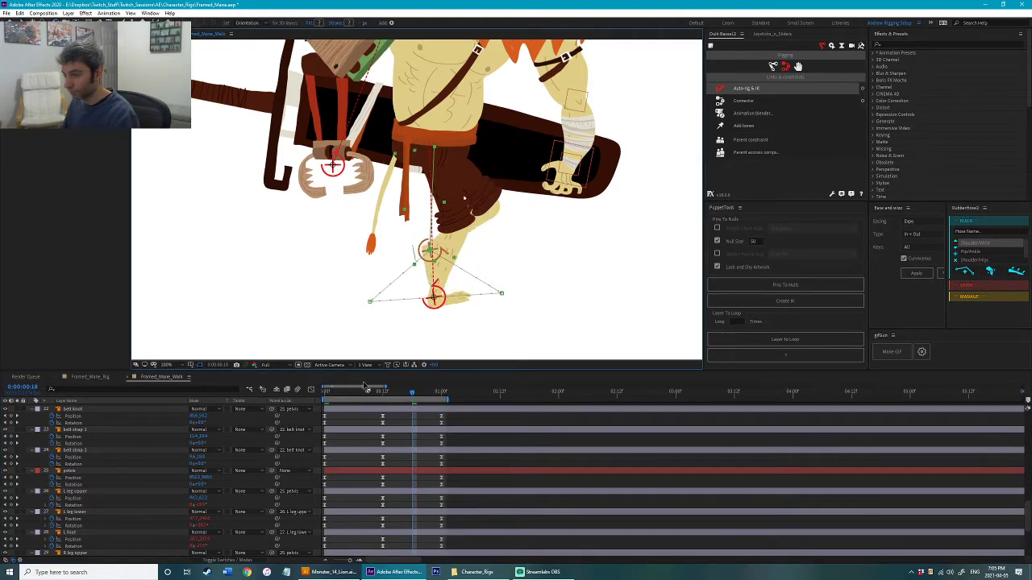
pyautogui.click(353, 393)
pyautogui.click(412, 392)
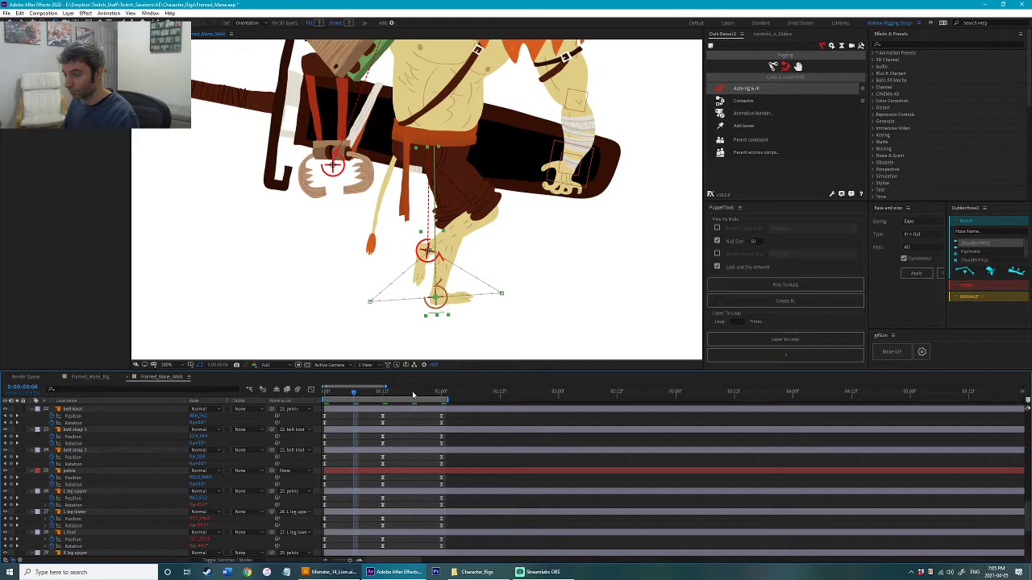
# Step: Play back the walk with the whole character in view to check the new passing poses
pyautogui.scroll(-2, 523, 304)
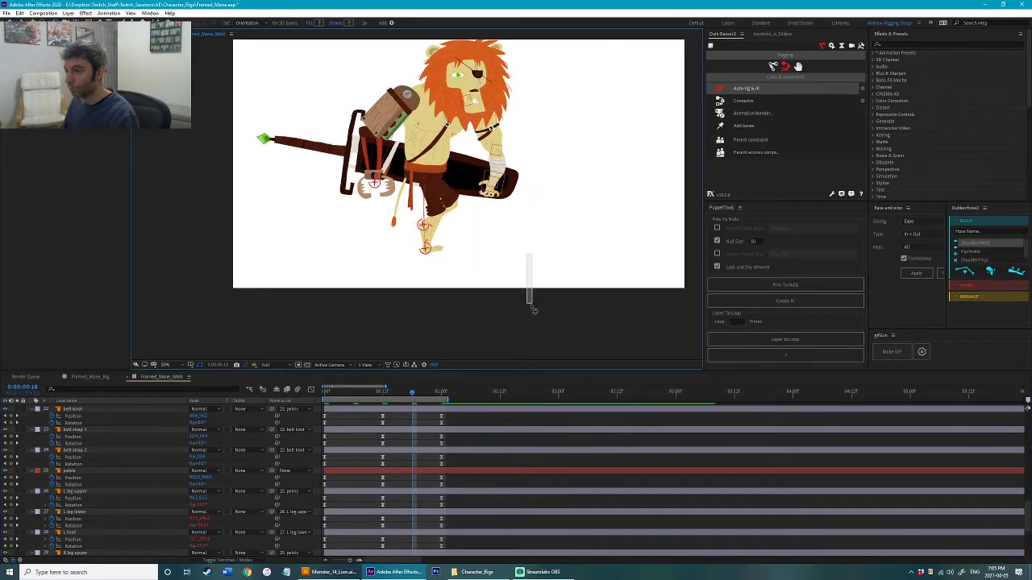
pyautogui.press('space')
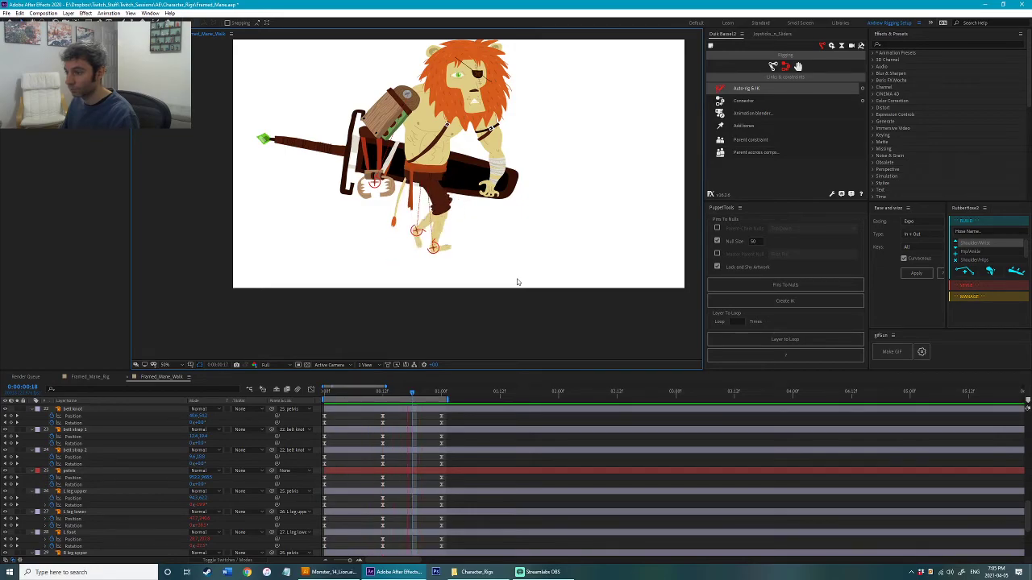
pyautogui.press('space')
# Step: At frame 3, rotate the front foot's controller so the planted foot lies flat, and scrub to frame 9 to check it
pyautogui.scroll(2, 386, 311)
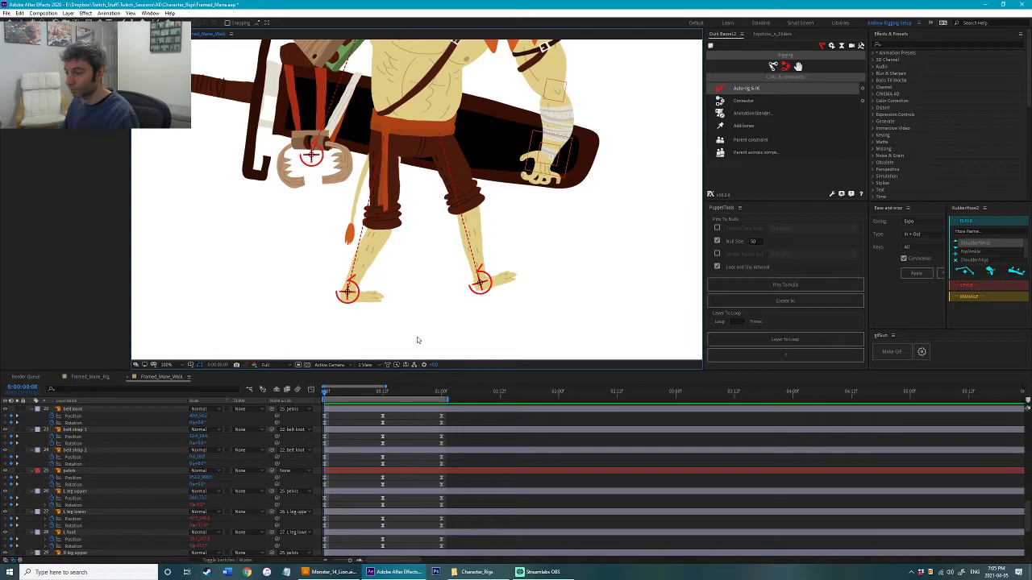
pyautogui.moveTo(325, 395); pyautogui.dragTo(338, 394)
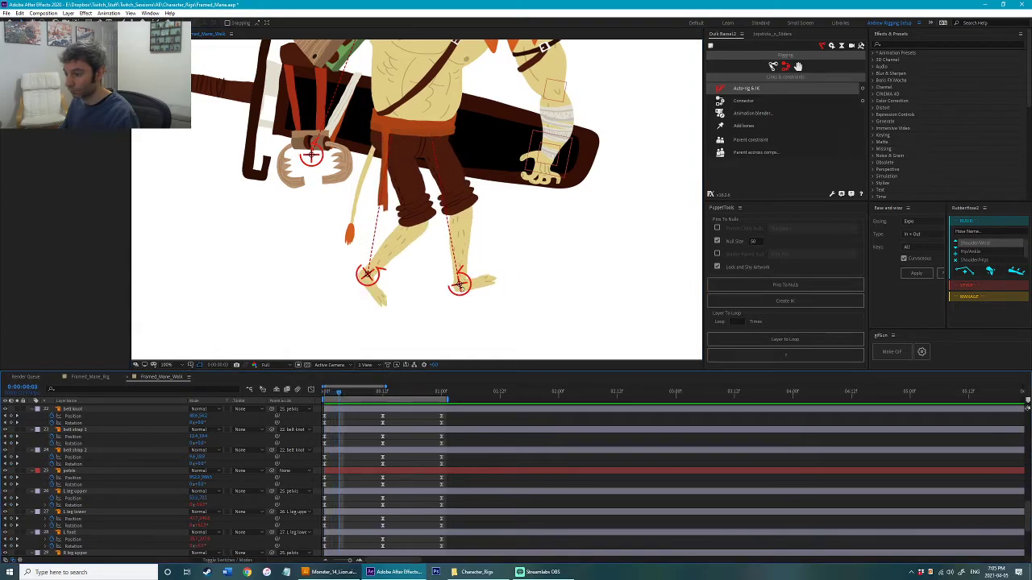
pyautogui.click(476, 285)
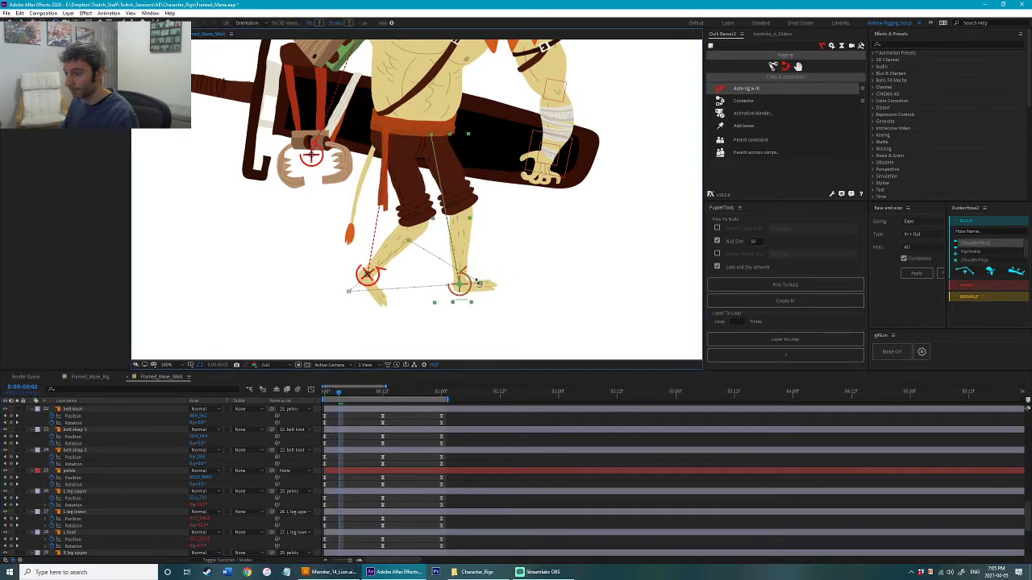
pyautogui.moveTo(336, 394); pyautogui.dragTo(368, 400)
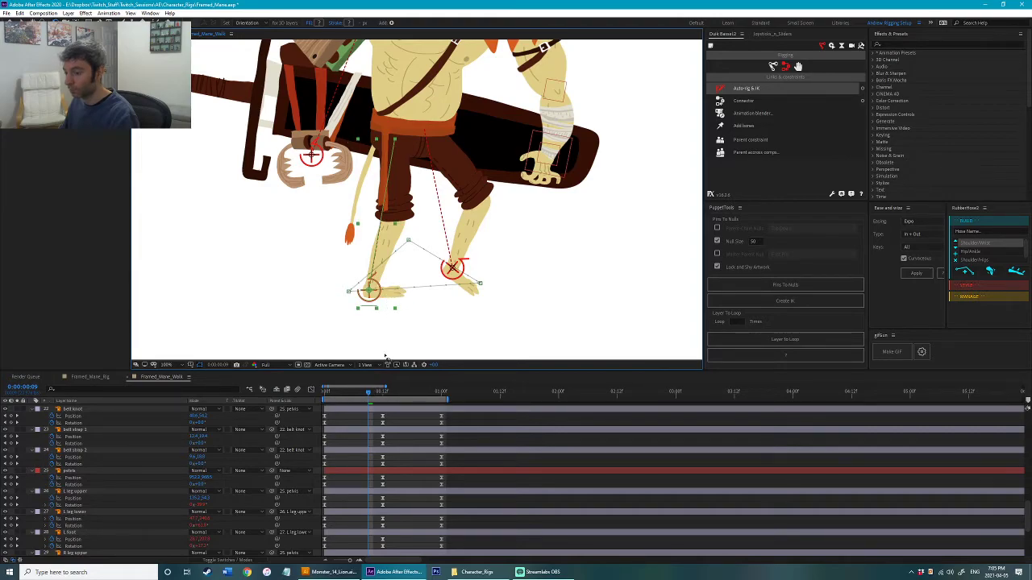
# Step: At frames 15 and 21, rotate the opposite foot's controller so the foot lies flat, matching frames 3 and 9
pyautogui.press('space')
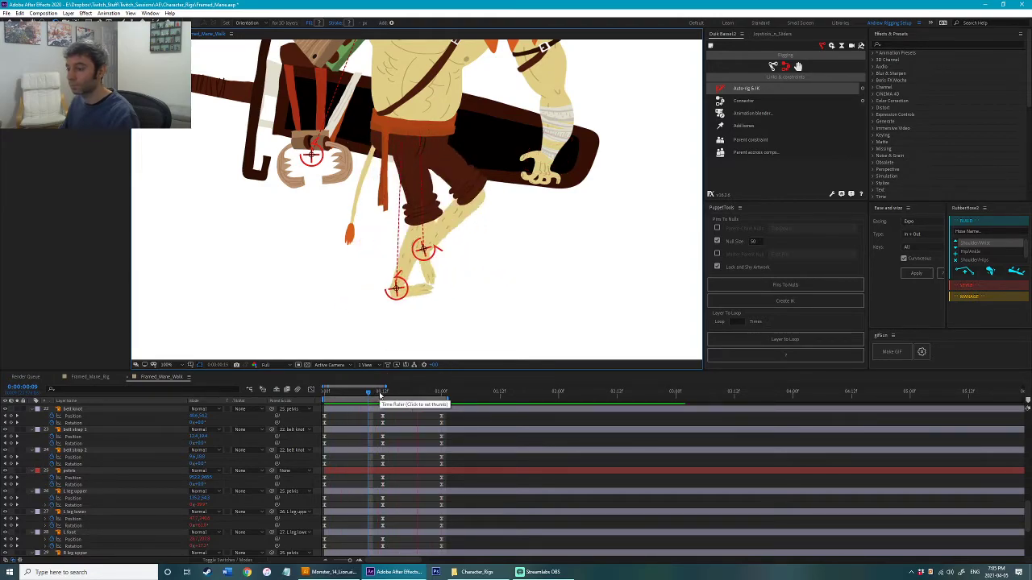
pyautogui.press('space')
pyautogui.moveTo(376, 396); pyautogui.dragTo(397, 395)
pyautogui.moveTo(472, 302); pyautogui.dragTo(469, 303)
pyautogui.moveTo(398, 393); pyautogui.dragTo(426, 395)
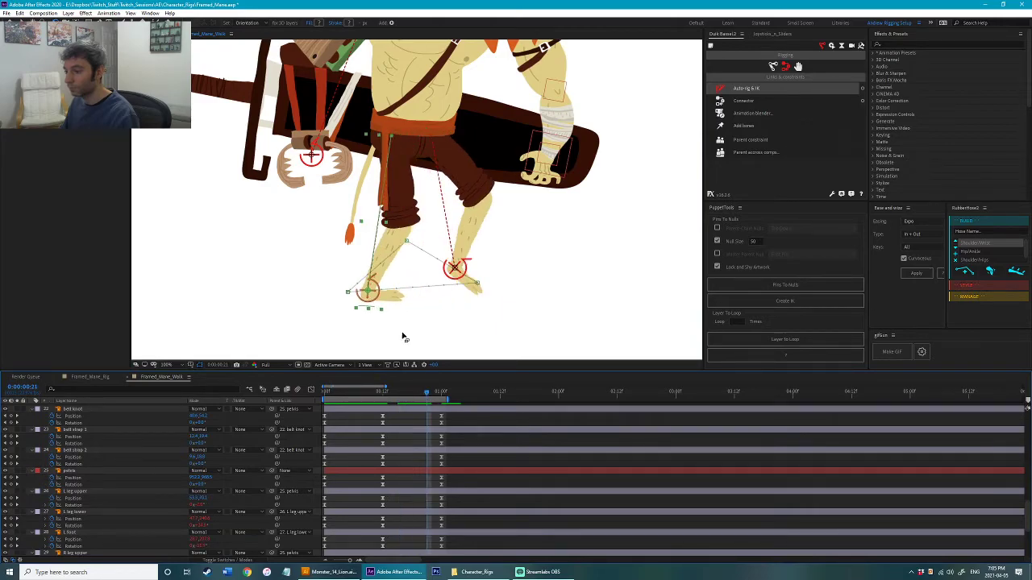
pyautogui.click(379, 307)
# Step: Play back the walk loop and view the whole character to check the foot contacts
pyautogui.press('space')
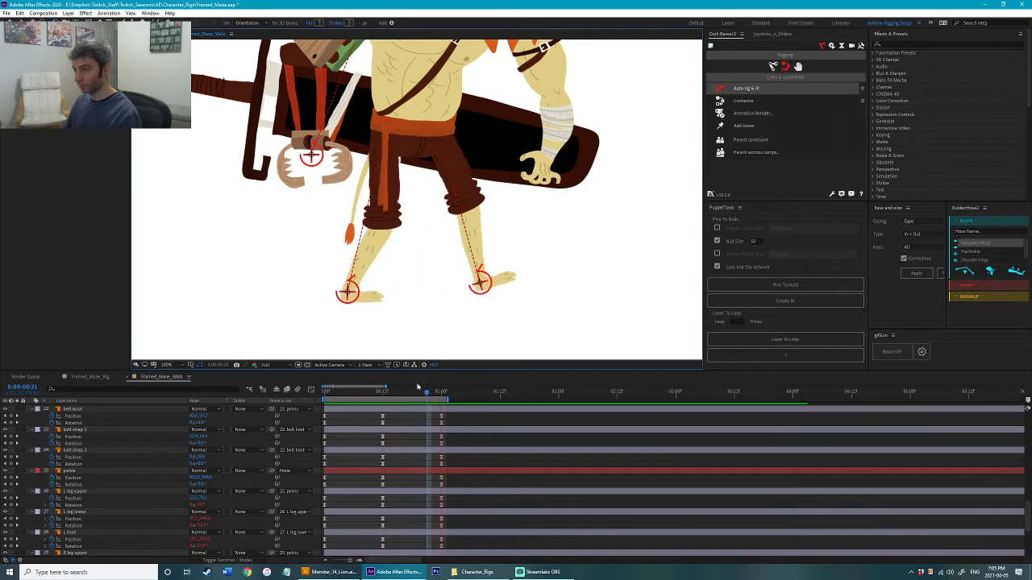
pyautogui.press('space')
pyautogui.press('space')
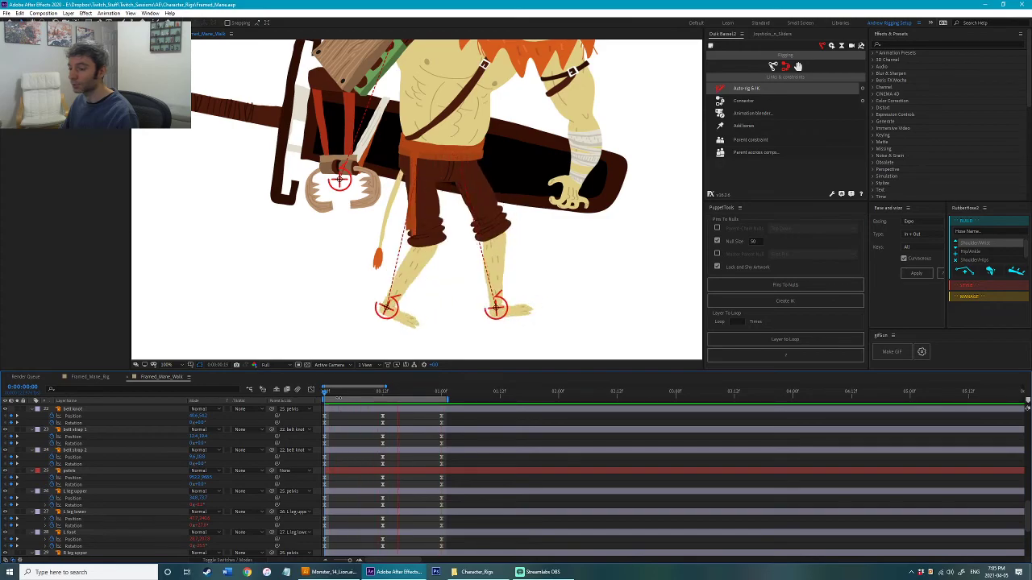
pyautogui.scroll(-1, 306, 316)
pyautogui.moveTo(323, 259); pyautogui.dragTo(328, 309)
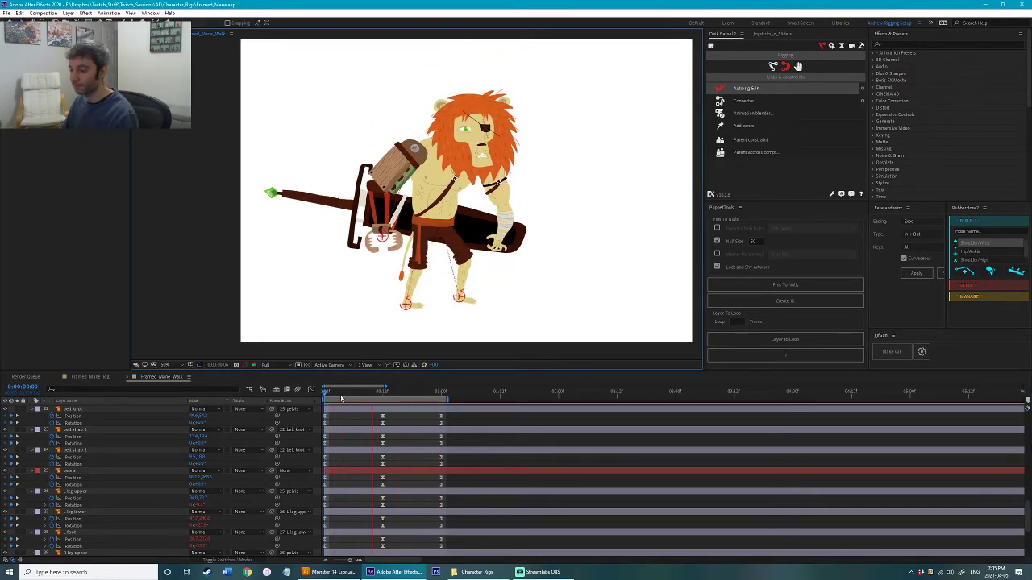
# Step: Delete all the in-between position and rotation keyframes of both foot controllers, keeping the first and last ones
pyautogui.click(410, 316)
pyautogui.scroll(10, 368, 429)
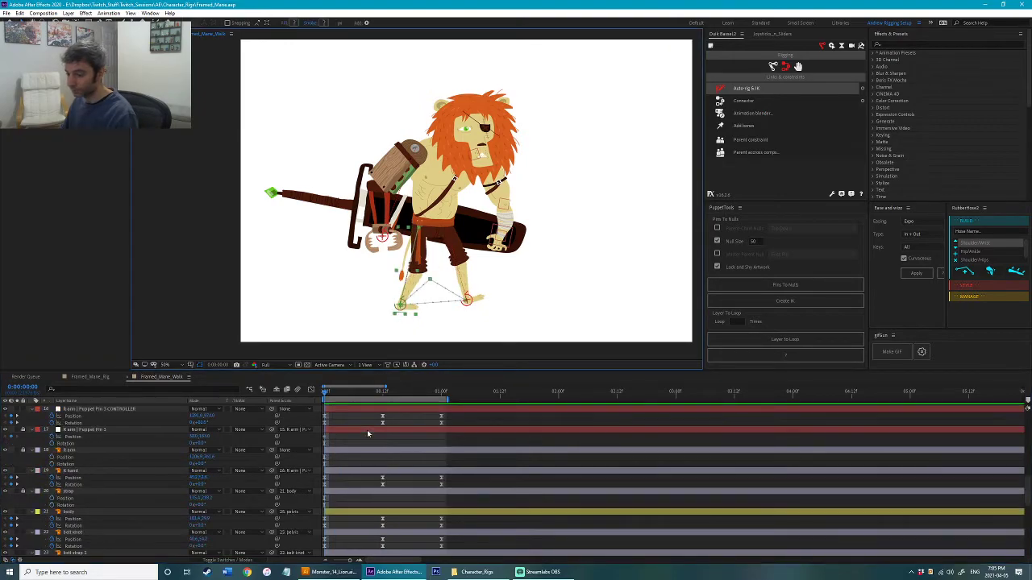
pyautogui.moveTo(333, 434); pyautogui.dragTo(432, 469)
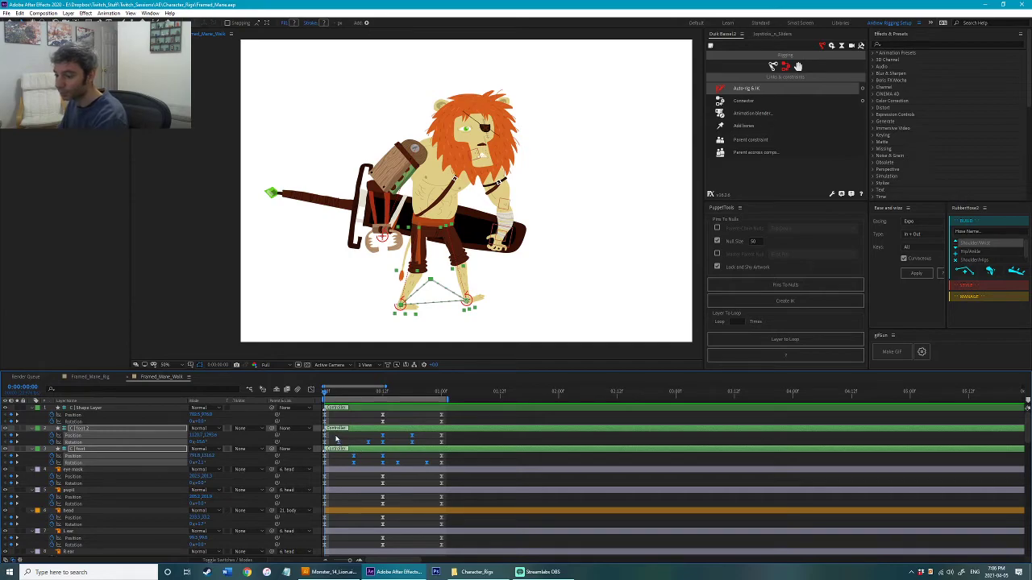
pyautogui.press('Delete')
# Step: Delete the frame 12 keyframes on the L leg upper and R leg upper layers
pyautogui.click(442, 311)
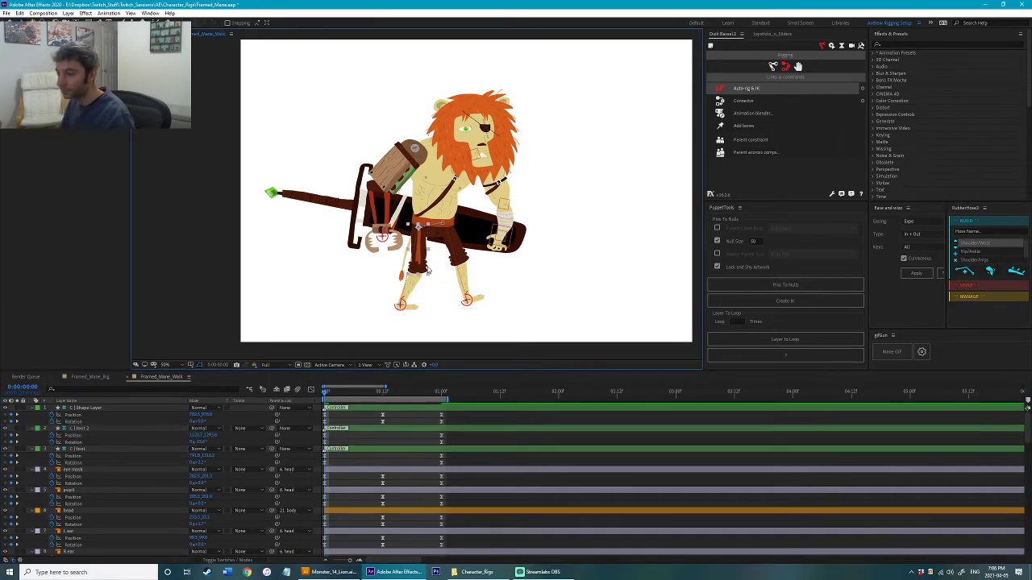
pyautogui.scroll(-10, 363, 476)
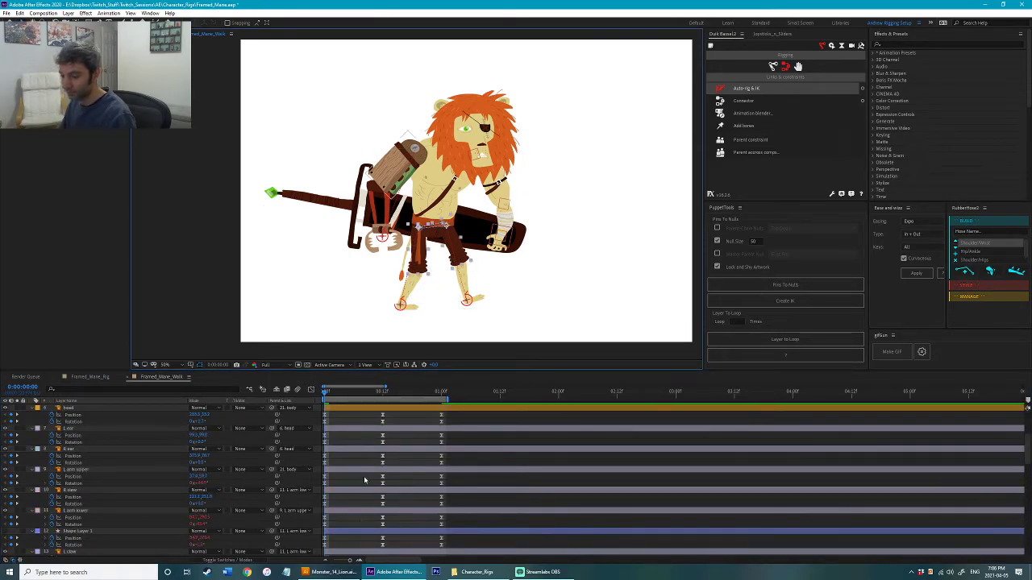
pyautogui.scroll(-2, 365, 475)
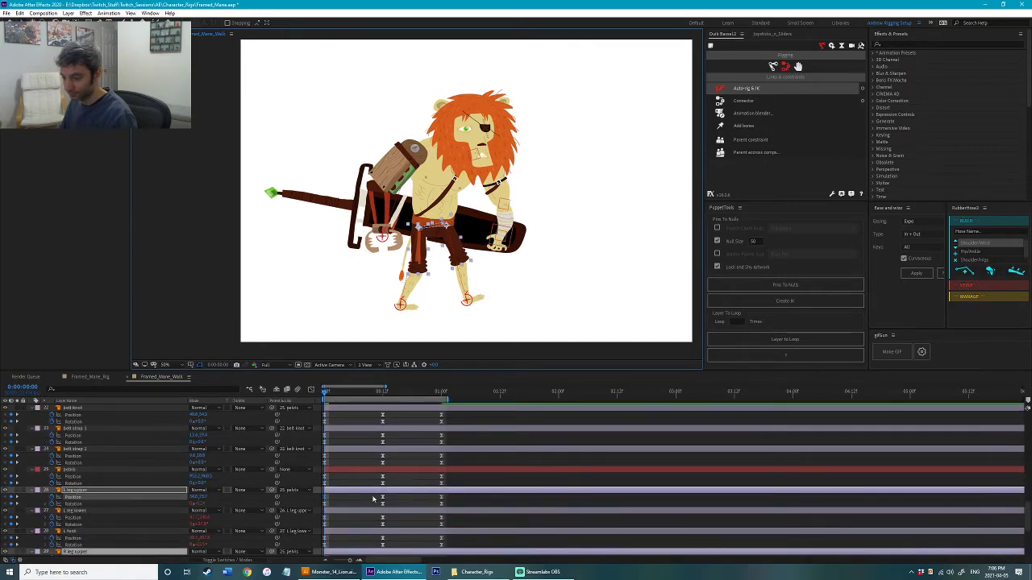
pyautogui.moveTo(375, 453)
pyautogui.mouseDown()
pyautogui.moveTo(393, 518)
pyautogui.moveTo(388, 467)
pyautogui.mouseUp()
pyautogui.press('Delete')
pyautogui.click(467, 255)
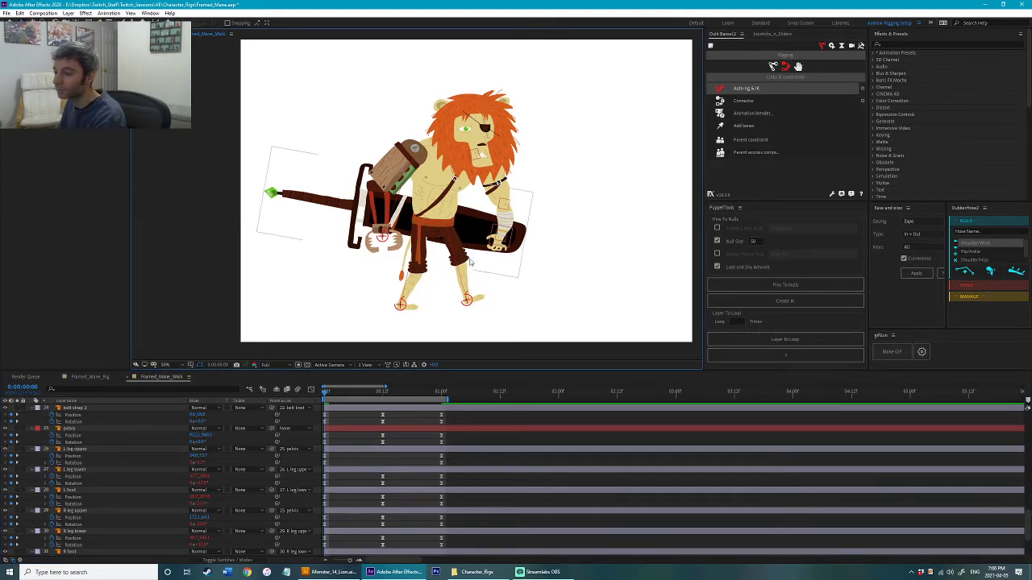
pyautogui.click(468, 262)
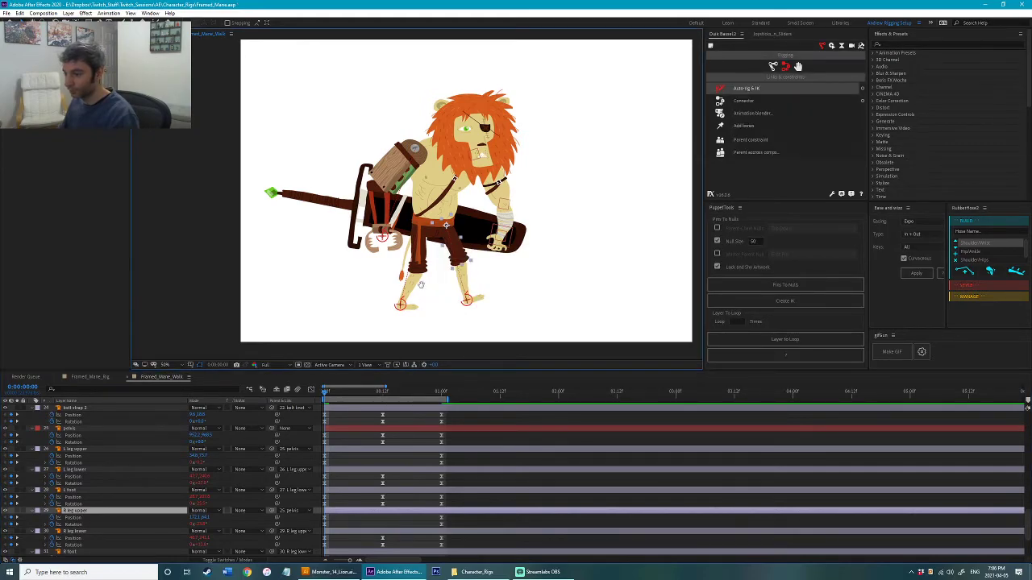
# Step: At frame 12, swap the stride by moving the rear foot forward with toes up and the front foot back, lying flat
pyautogui.scroll(3, 409, 304)
pyautogui.click(382, 395)
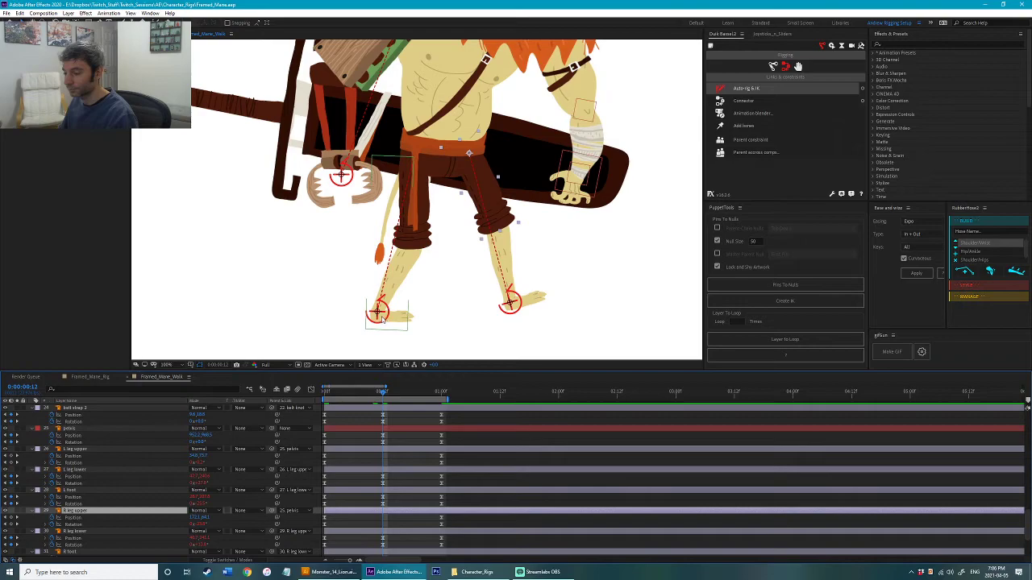
pyautogui.moveTo(414, 319); pyautogui.dragTo(475, 316)
pyautogui.press('w')
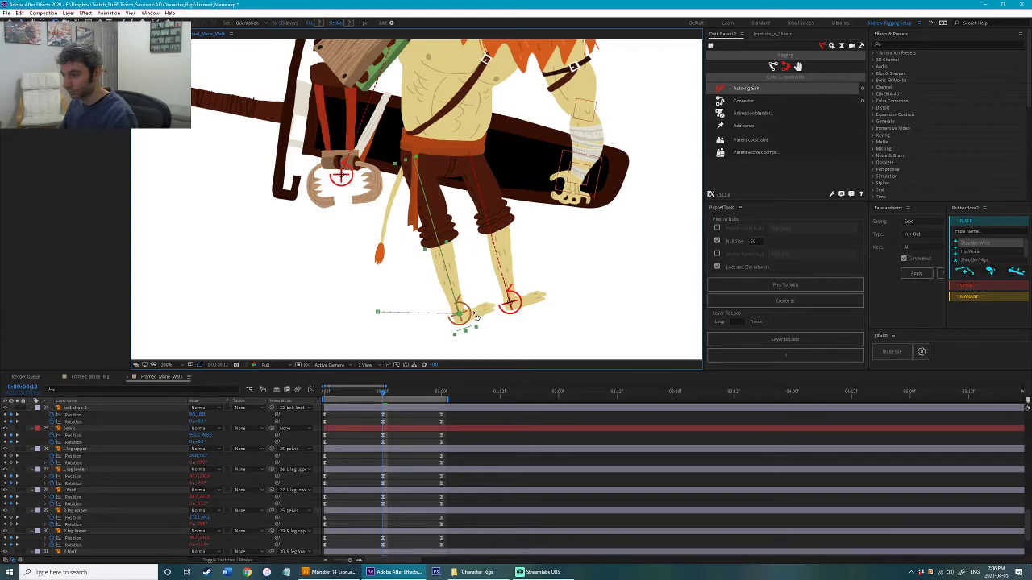
pyautogui.moveTo(512, 308); pyautogui.dragTo(421, 307)
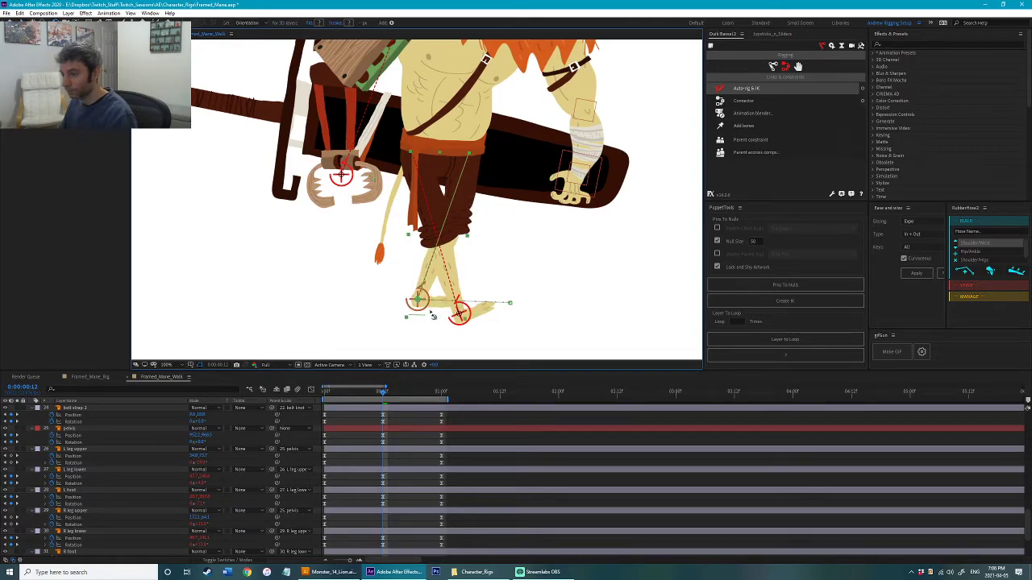
pyautogui.press('v')
pyautogui.moveTo(428, 308); pyautogui.dragTo(422, 304)
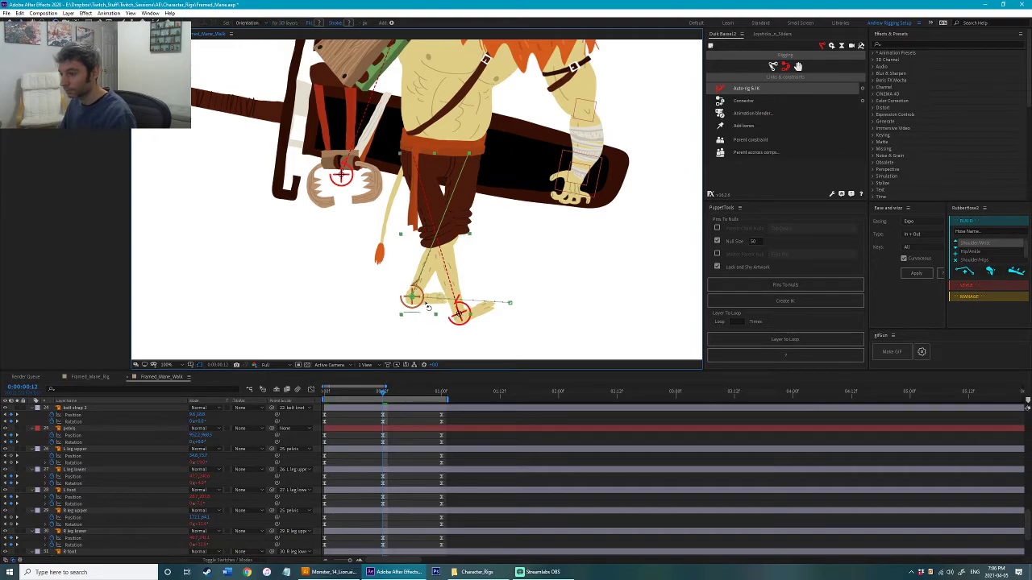
pyautogui.press('space')
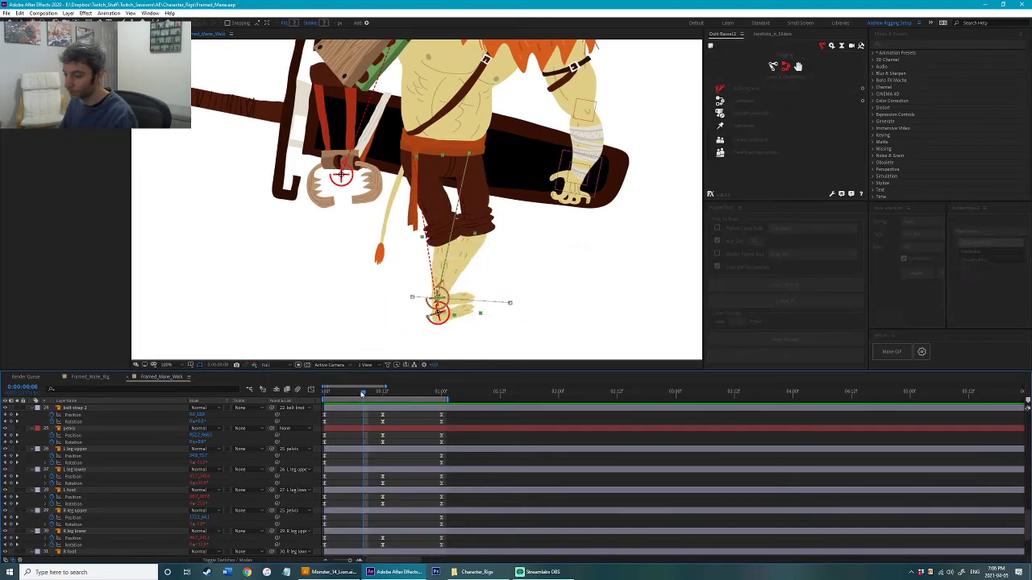
# Step: At frame 6, raise the C | foot controller off the ground and rotate it so the toes point down
pyautogui.click(376, 314)
pyautogui.moveTo(344, 394); pyautogui.dragTo(353, 396)
pyautogui.moveTo(424, 281)
pyautogui.mouseDown()
pyautogui.moveTo(438, 279)
pyautogui.moveTo(429, 293)
pyautogui.mouseUp()
pyautogui.press('w')
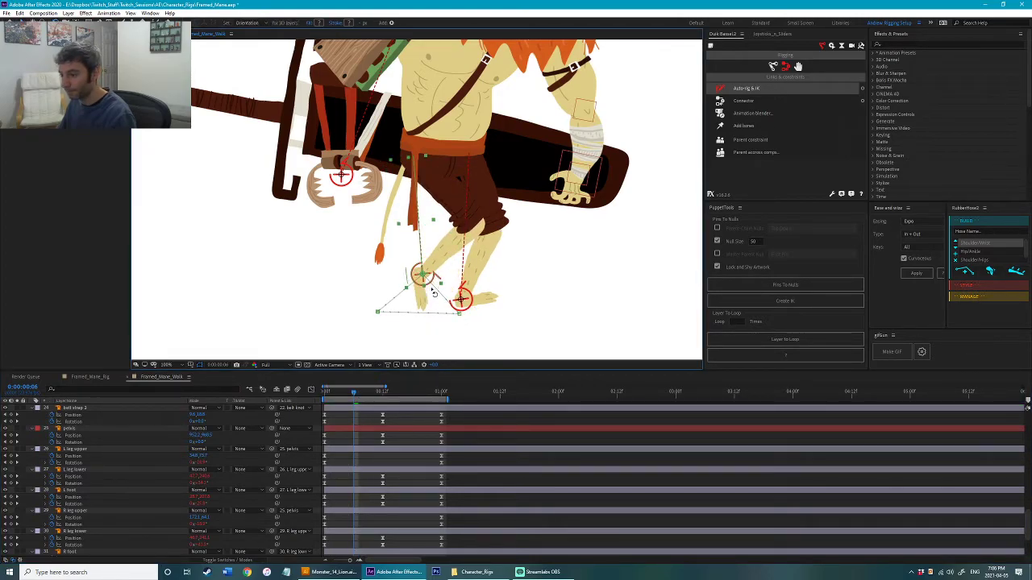
# Step: Curve the passing foot's motion path into an arc through its frame 6 keyframe and save the project
pyautogui.press('g')
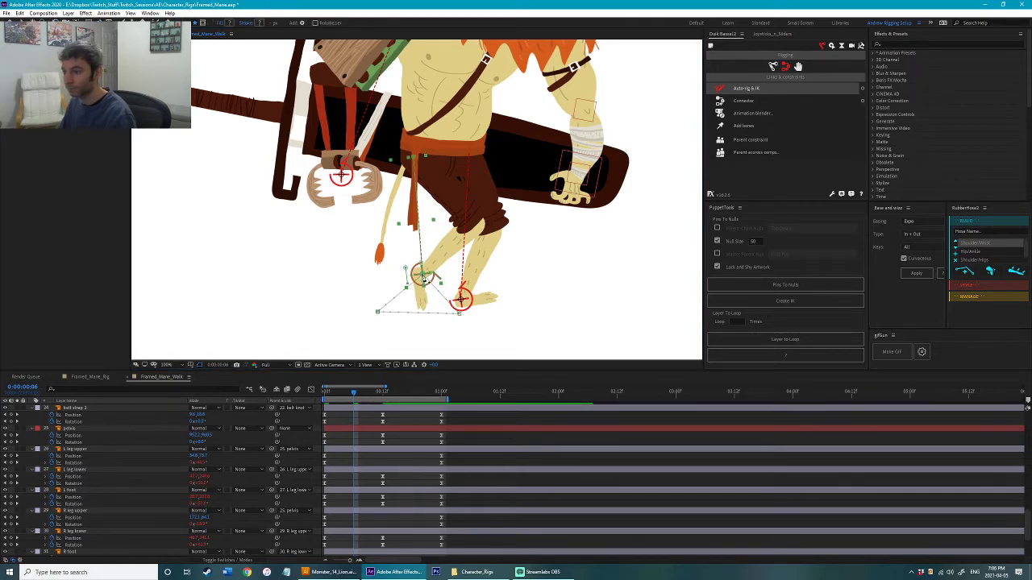
pyautogui.moveTo(386, 306); pyautogui.dragTo(389, 276)
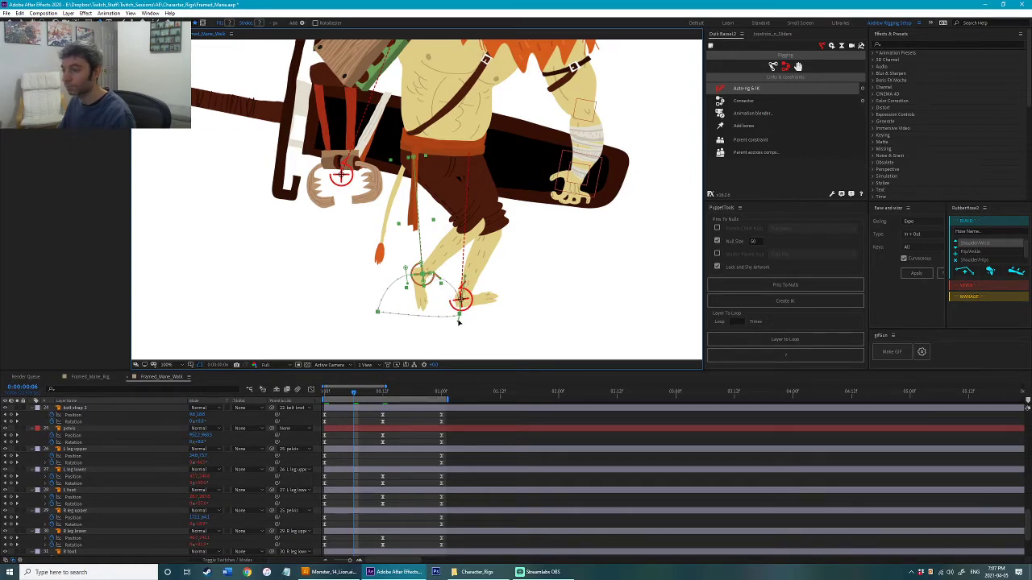
pyautogui.hotkey('ctrl', 's')
pyautogui.press('v')
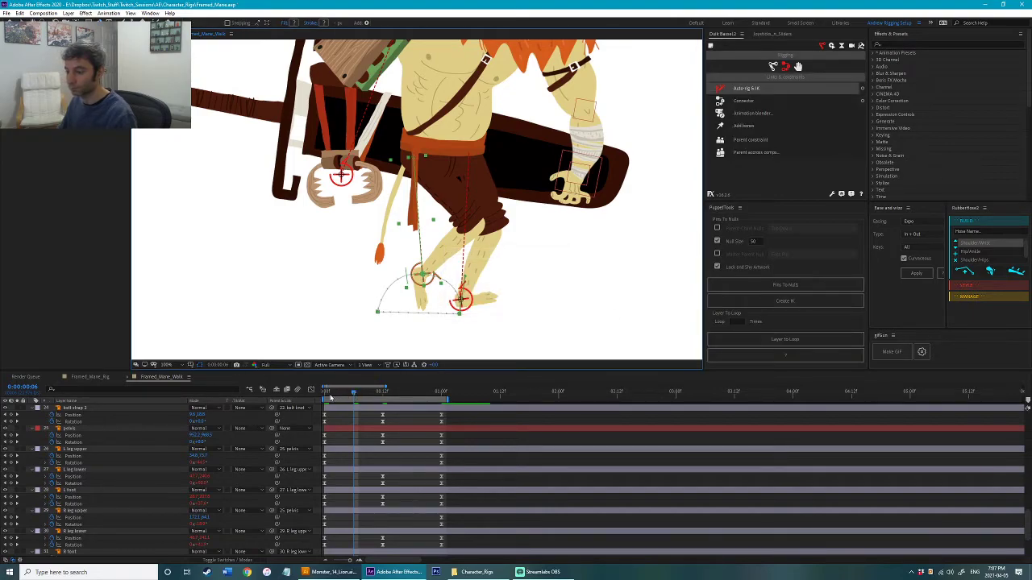
# Step: Play back the walk from the first frame to check the arced foot movement
pyautogui.click(325, 393)
pyautogui.click(336, 421)
pyautogui.press('space')
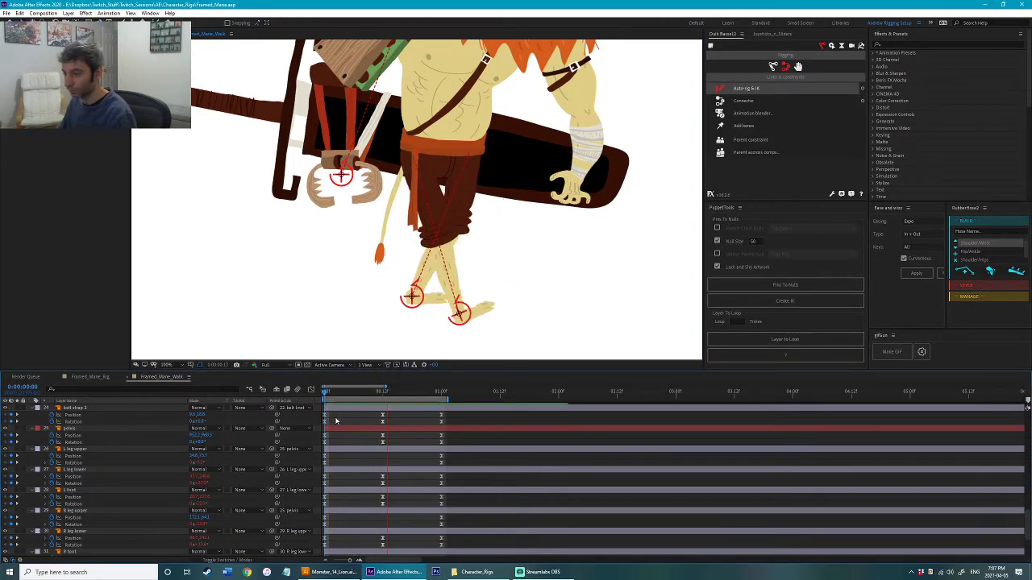
pyautogui.press('space')
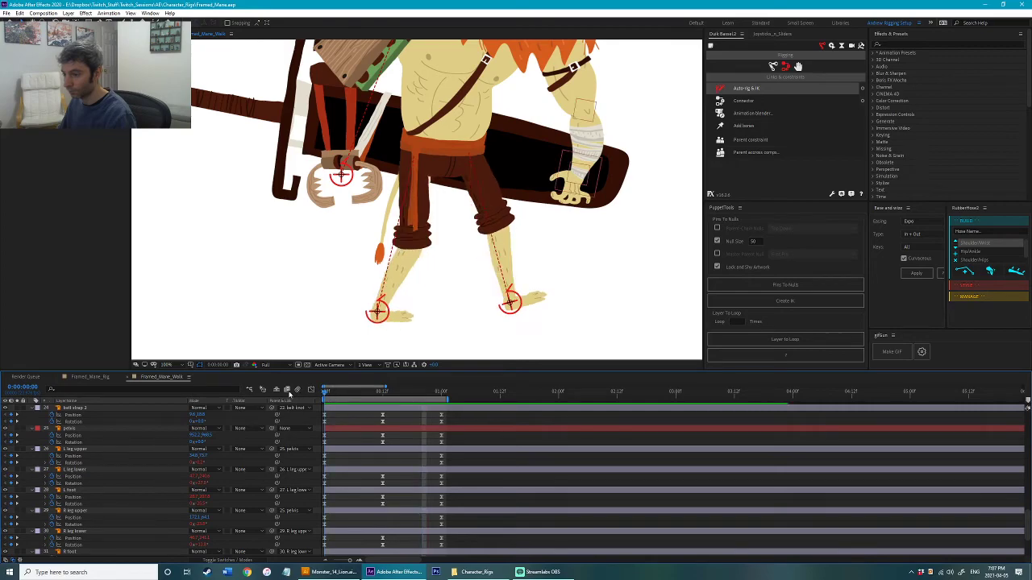
# Step: At frame 18, raise the C | foot 2 controller and rotate it so the toes point down
pyautogui.click(518, 319)
pyautogui.click(412, 393)
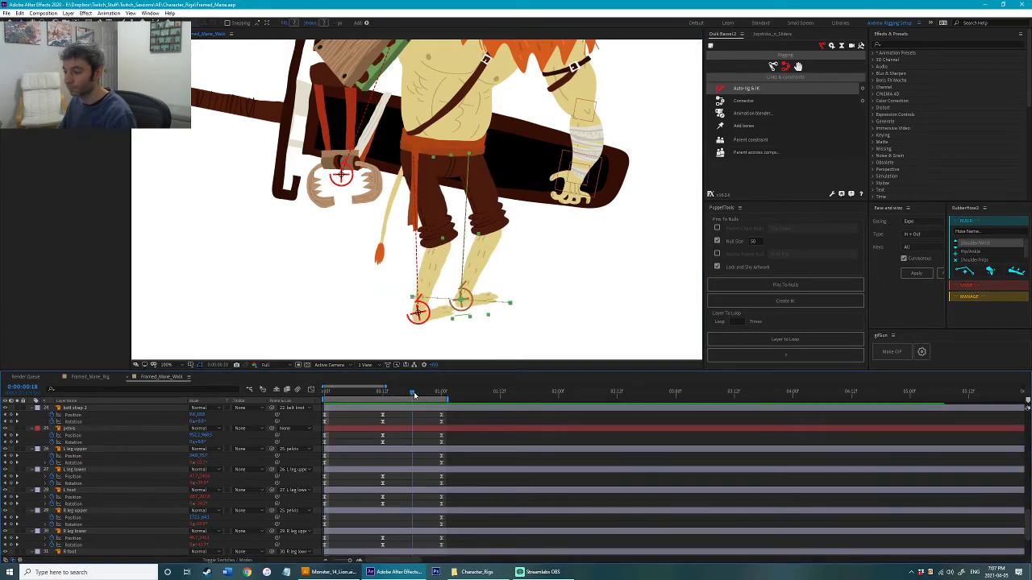
pyautogui.moveTo(465, 277); pyautogui.dragTo(463, 269)
# Step: Curve the C | foot 2 controller's motion path into an arc through frame 18 and check it at frame 15
pyautogui.press('g')
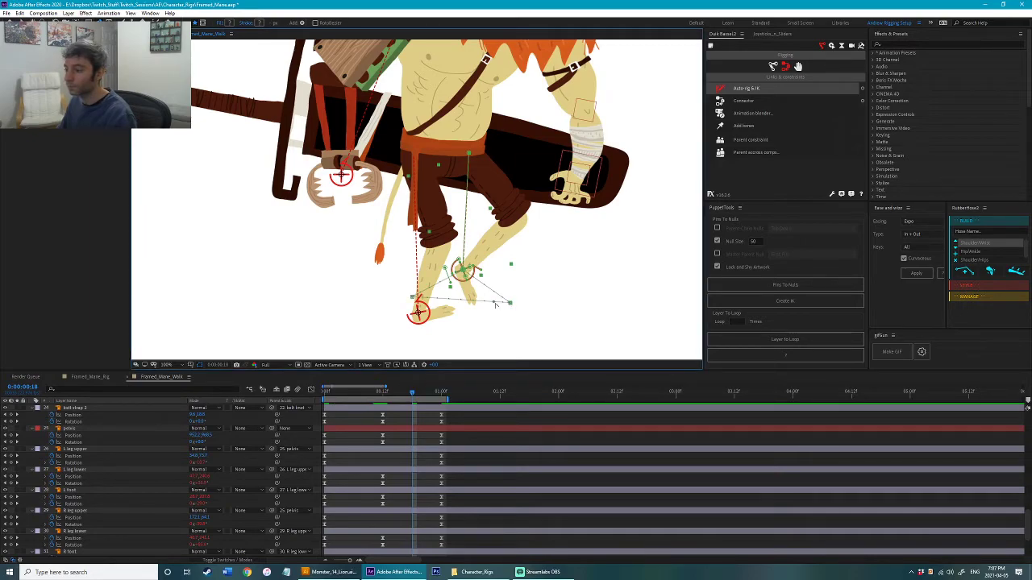
pyautogui.moveTo(414, 407); pyautogui.dragTo(397, 407)
pyautogui.moveTo(479, 273)
pyautogui.mouseDown()
pyautogui.moveTo(499, 272)
pyautogui.moveTo(436, 268)
pyautogui.moveTo(463, 265)
pyautogui.mouseUp()
pyautogui.press('v')
# Step: Play back the walk, shorten the work area to end at the last keyframes and save the project
pyautogui.scroll(-4, 407, 431)
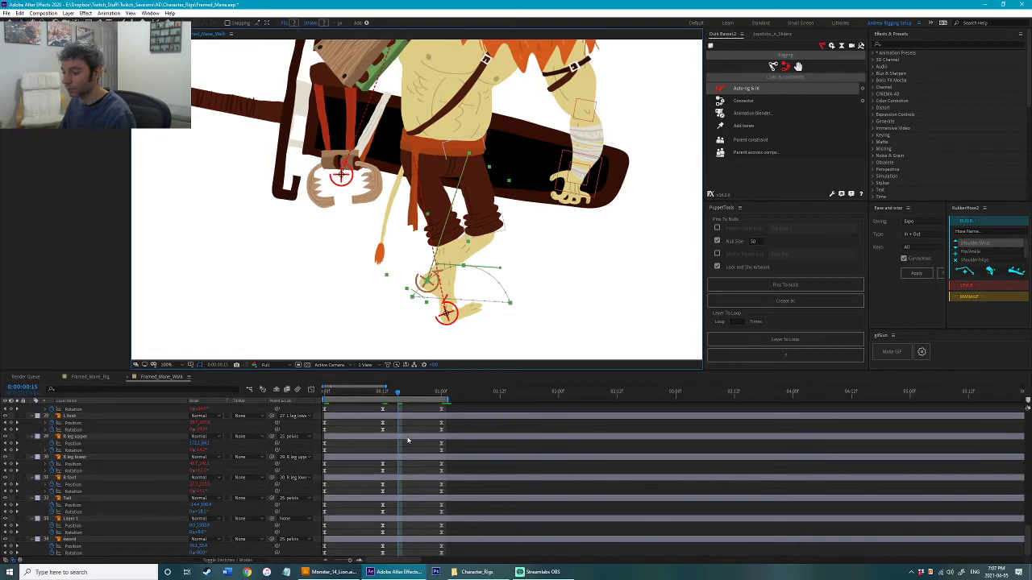
pyautogui.scroll(20, 407, 440)
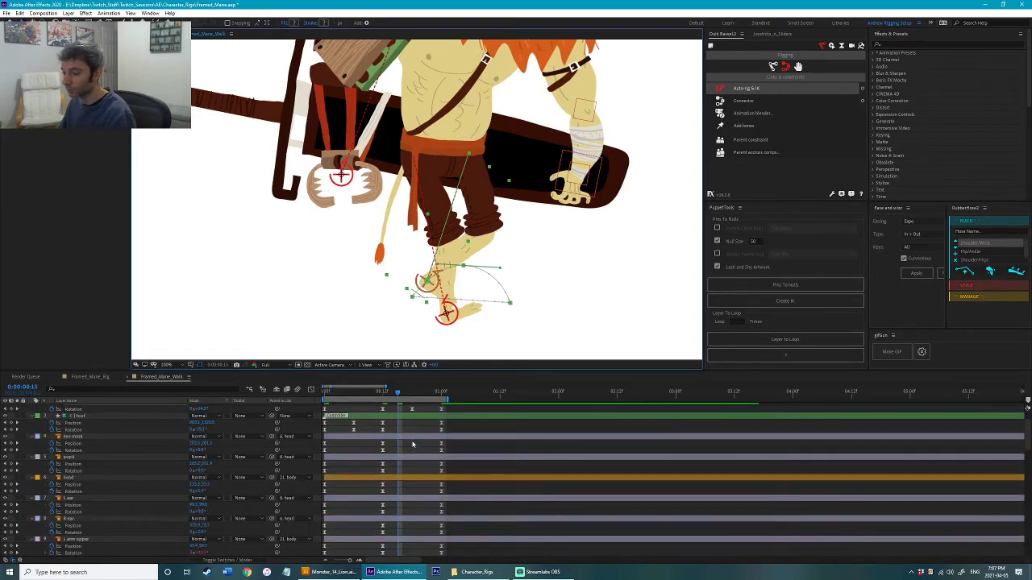
pyautogui.click(427, 443)
pyautogui.press('space')
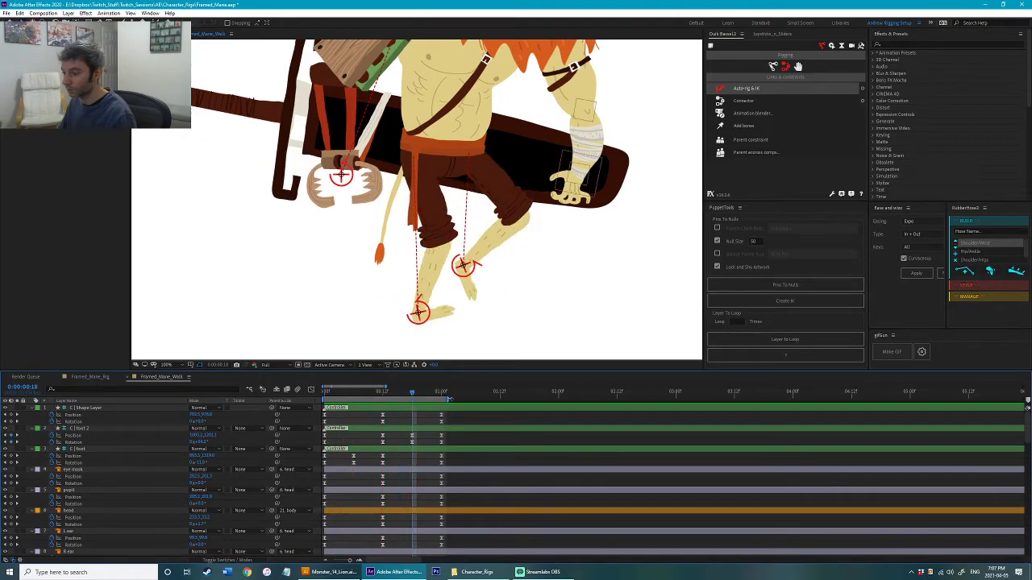
pyautogui.press('space')
pyautogui.hotkey('ctrl', 's')
# Step: At frame 14, rotate the C | foot controller so the planted foot lies flat
pyautogui.click(377, 313)
pyautogui.moveTo(332, 393); pyautogui.dragTo(345, 393)
pyautogui.moveTo(357, 394); pyautogui.dragTo(392, 401)
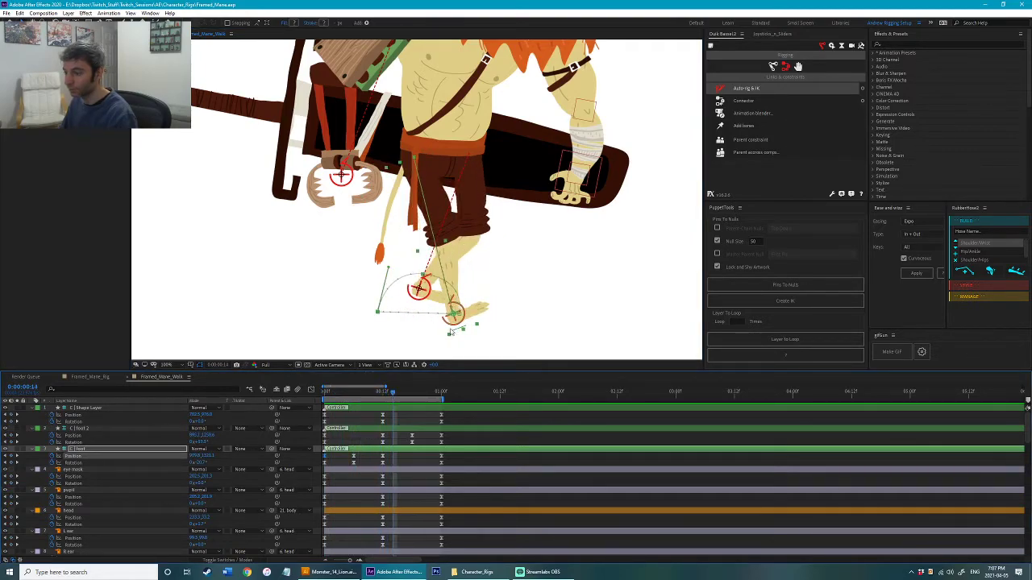
pyautogui.moveTo(468, 325); pyautogui.dragTo(471, 331)
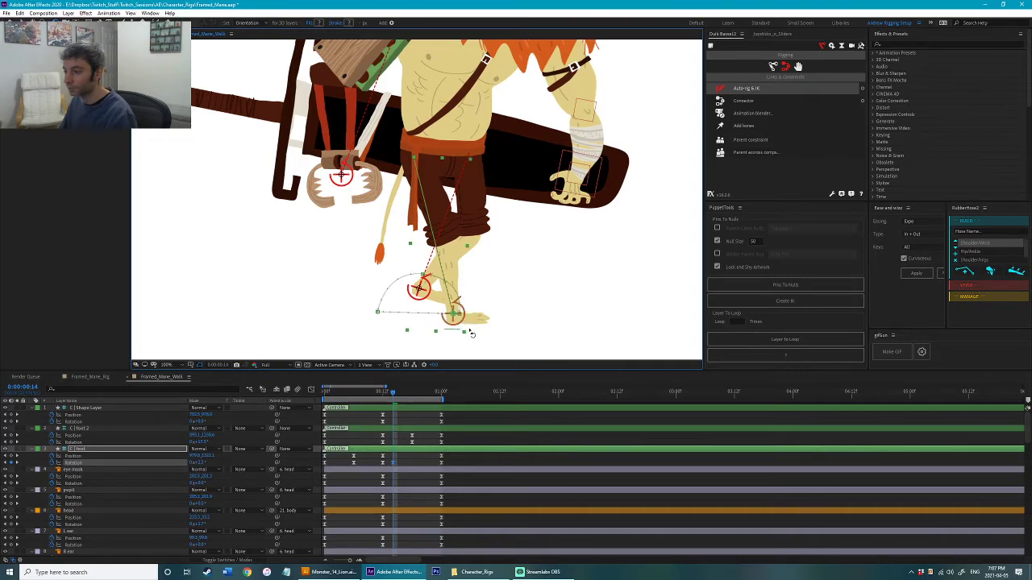
# Step: At frame 3, rotate the C | foot 2 controller so the front foot lies flat on the ground
pyautogui.moveTo(394, 391); pyautogui.dragTo(433, 407)
pyautogui.click(363, 428)
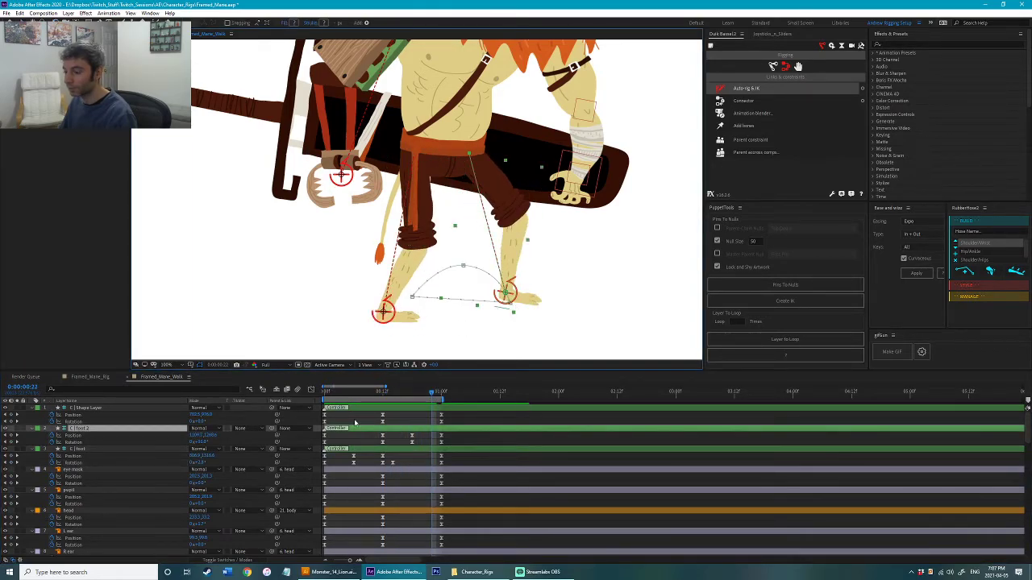
pyautogui.moveTo(322, 395); pyautogui.dragTo(342, 401)
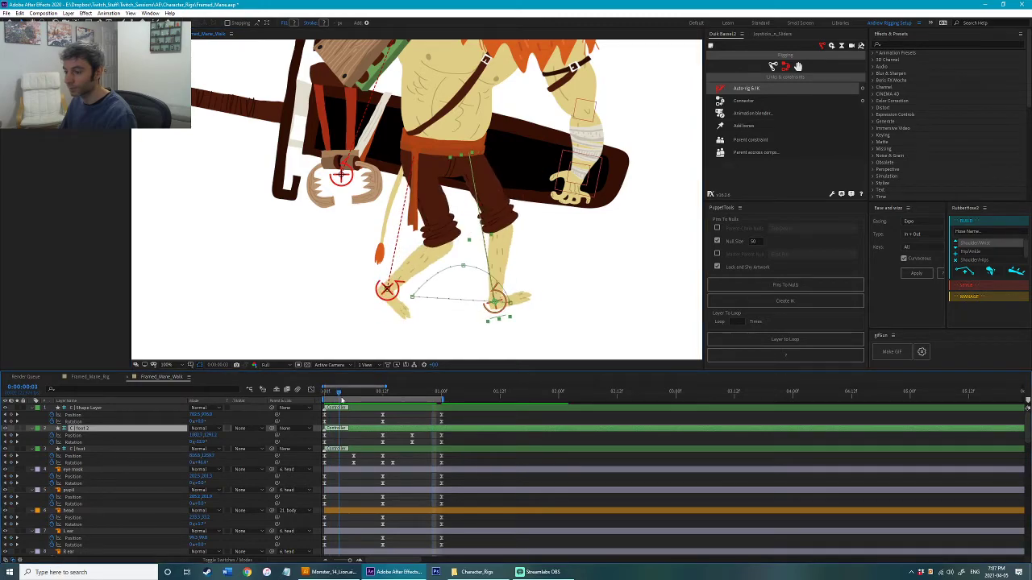
pyautogui.press('w')
pyautogui.moveTo(510, 321); pyautogui.dragTo(509, 320)
pyautogui.click(556, 324)
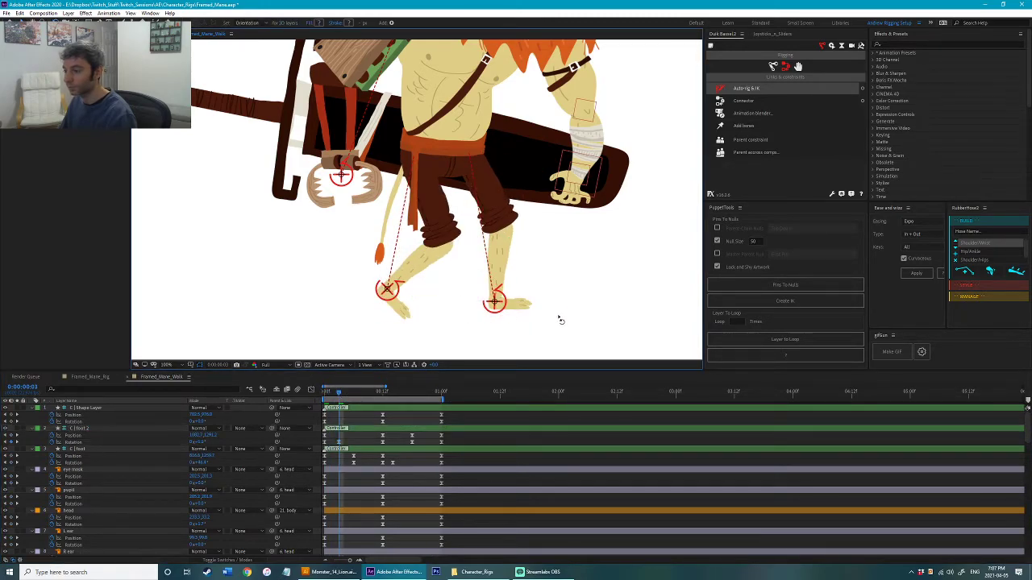
# Step: Save the project and play back the walk with the whole character in view
pyautogui.scroll(-1, 575, 287)
pyautogui.moveTo(568, 285); pyautogui.dragTo(568, 331)
pyautogui.hotkey('ctrl', 's')
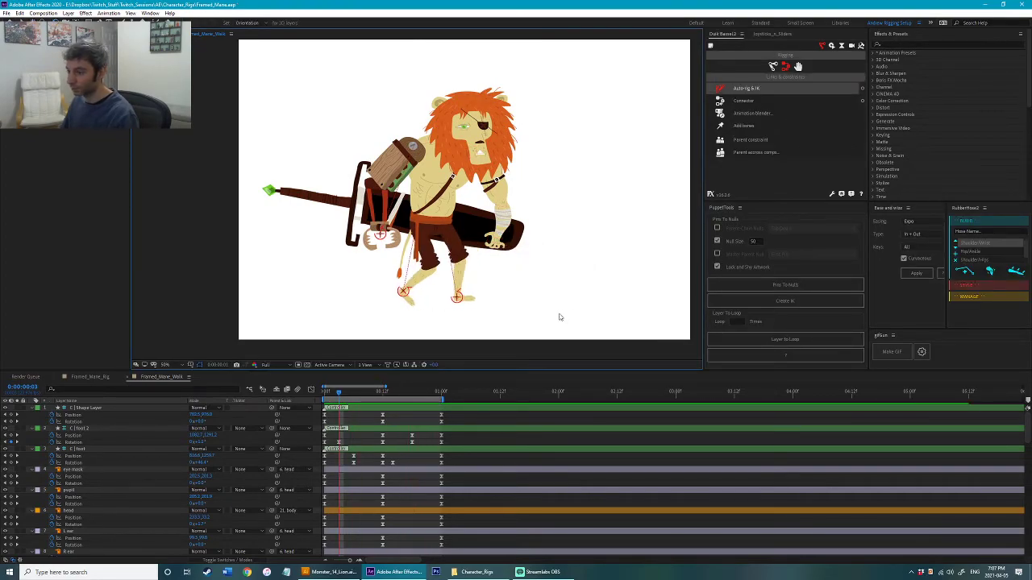
pyautogui.scroll(1, 417, 274)
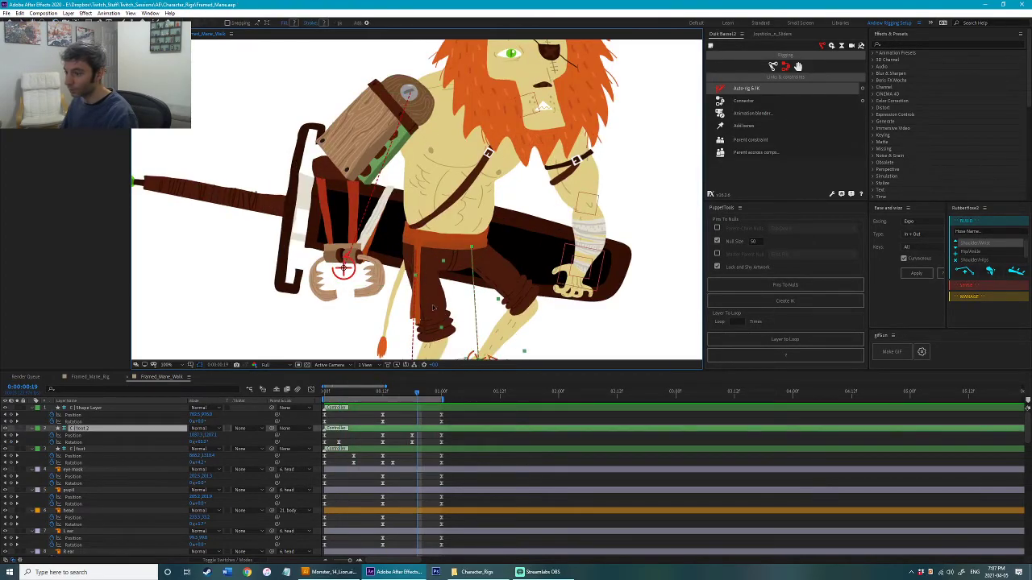
# Step: Bring the L leg upper, L leg lower and L foot layers forward in the stacking order and play back the walk
pyautogui.scroll(-2, 435, 304)
pyautogui.click(419, 308)
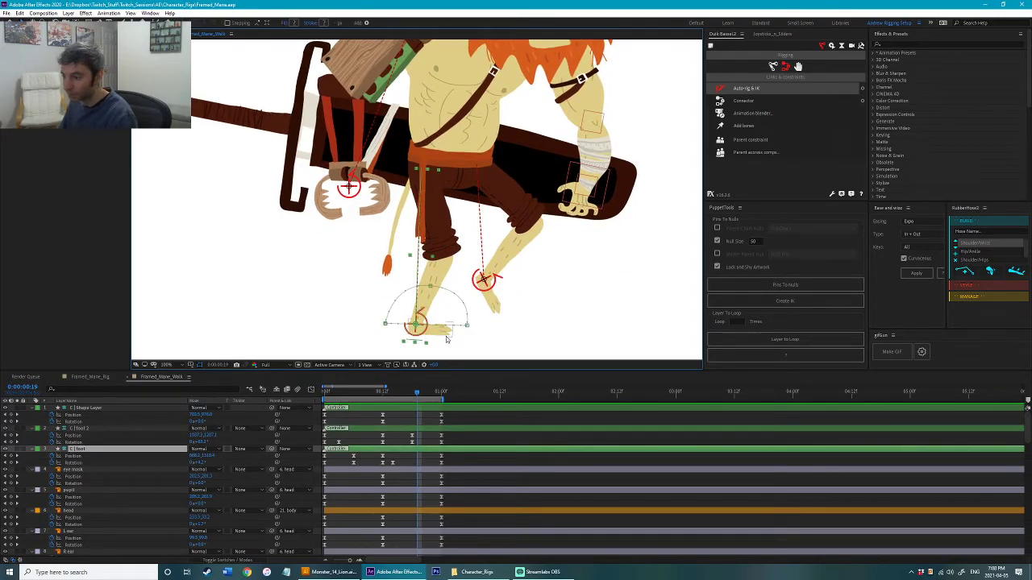
pyautogui.scroll(-8, 357, 475)
pyautogui.scroll(-6, 357, 474)
pyautogui.scroll(1, 357, 474)
pyautogui.keyDown('ctrl'); pyautogui.click(78, 437); pyautogui.keyUp('ctrl')
pyautogui.keyDown('ctrl'); pyautogui.click(81, 415); pyautogui.keyUp('ctrl')
pyautogui.scroll(1, 121, 463)
pyautogui.hotkey('ctrl', ']')
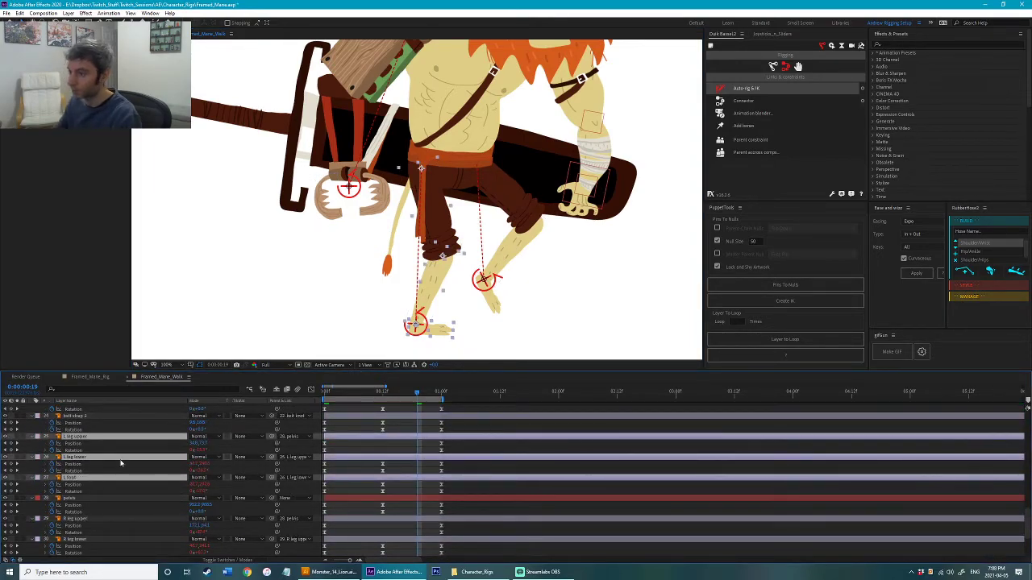
pyautogui.scroll(-2, 426, 273)
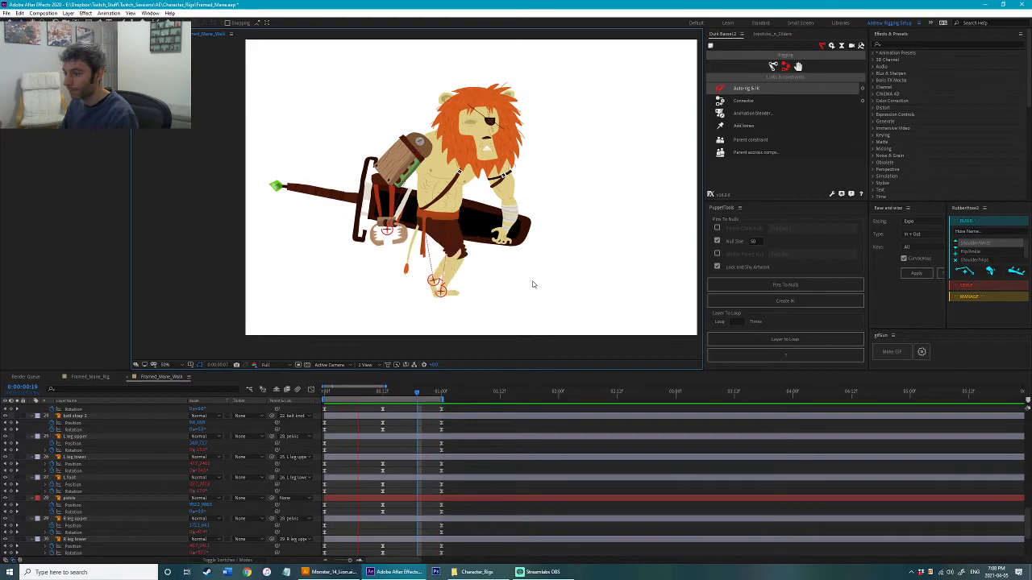
# Step: Nudge the L leg upper layer into place at frame 0, delete its keyframes at 1:00, and save after previewing the walk
pyautogui.scroll(2, 418, 309)
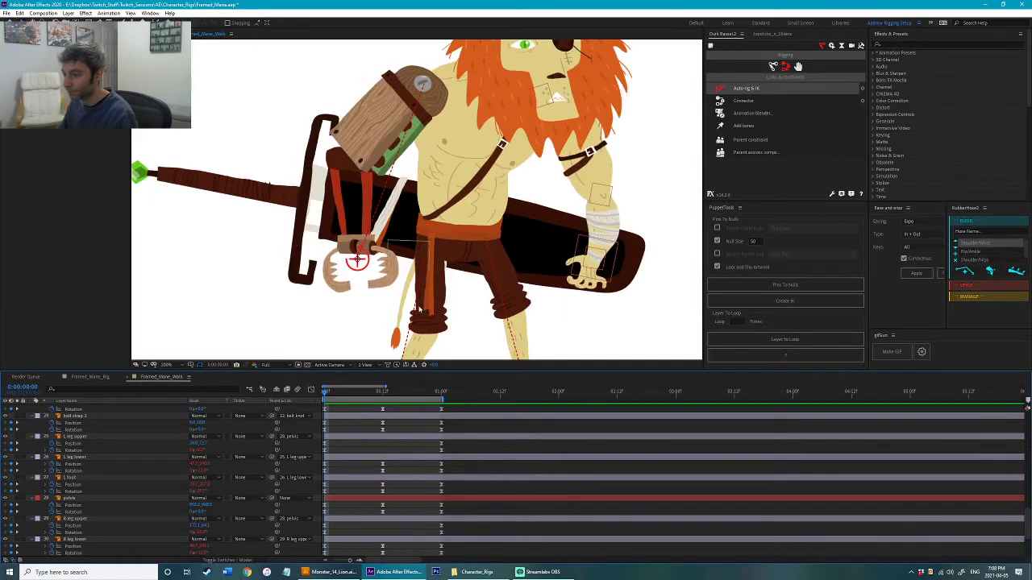
pyautogui.click(438, 320)
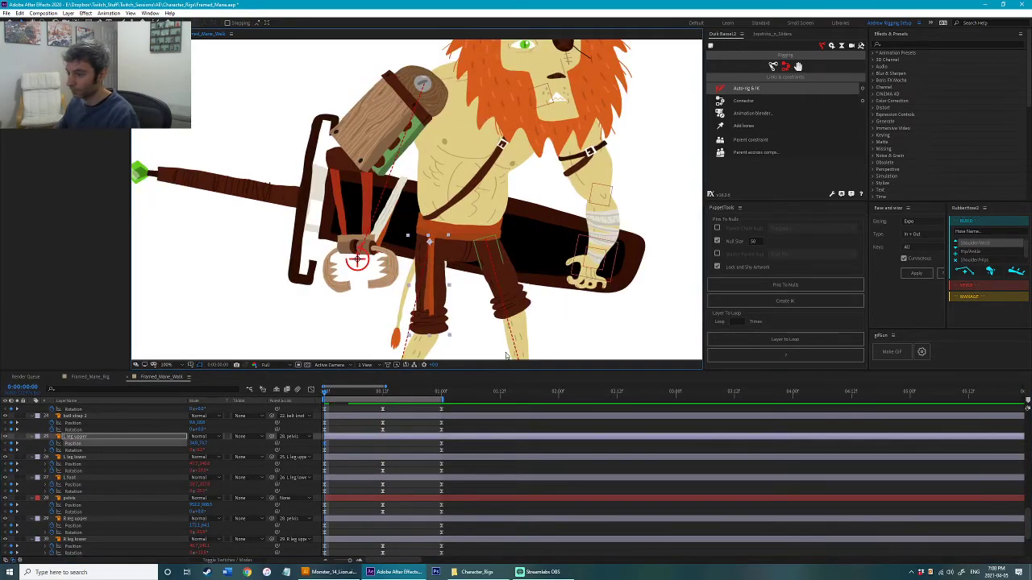
pyautogui.click(440, 445)
pyautogui.press('space')
pyautogui.scroll(-2, 545, 169)
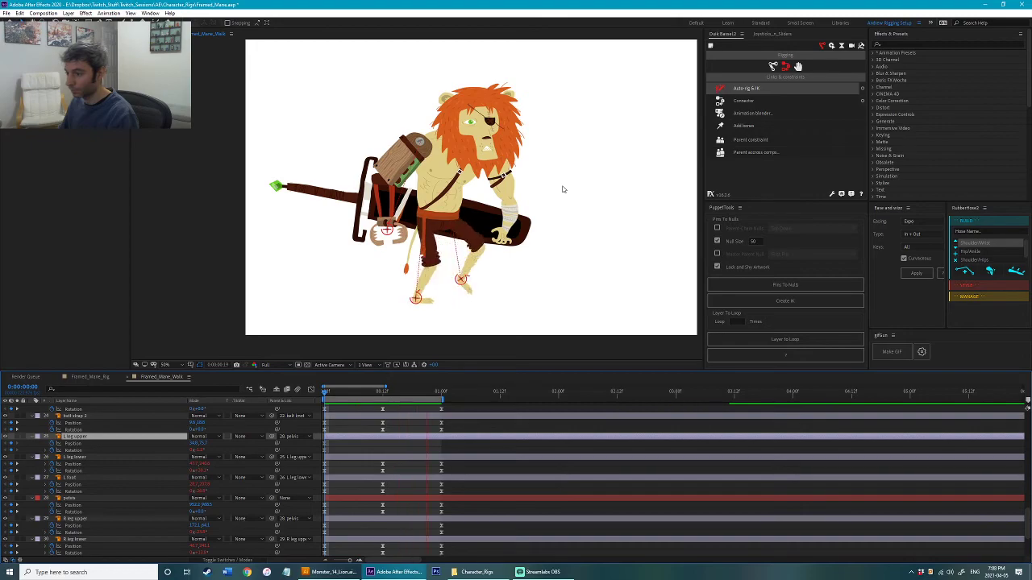
pyautogui.press('space')
pyautogui.hotkey('ctrl', 's')
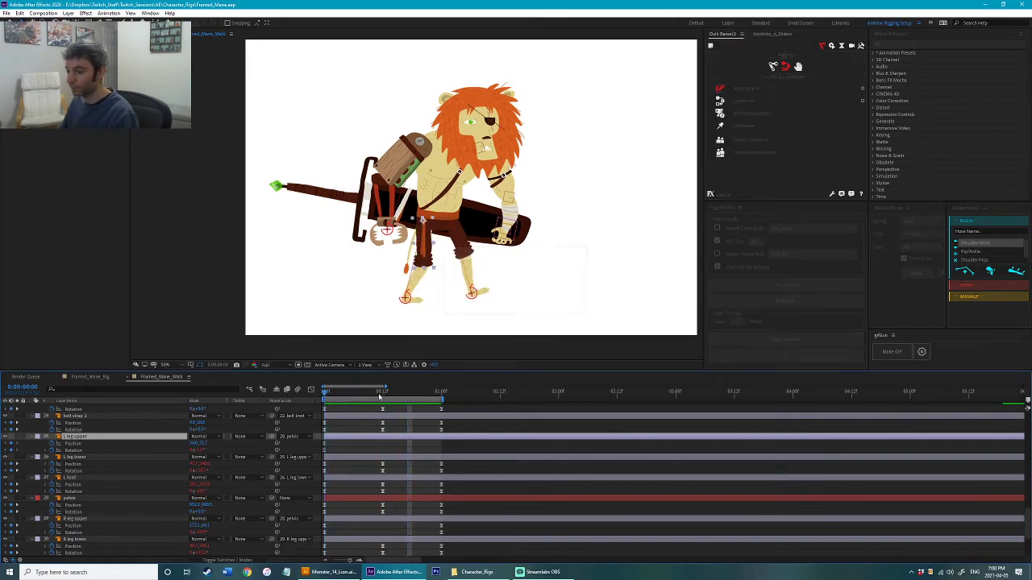
# Step: At frame 6, reposition and rotate the pelvis to set keyframes for the passing pose
pyautogui.click(379, 394)
pyautogui.click(459, 345)
pyautogui.click(386, 393)
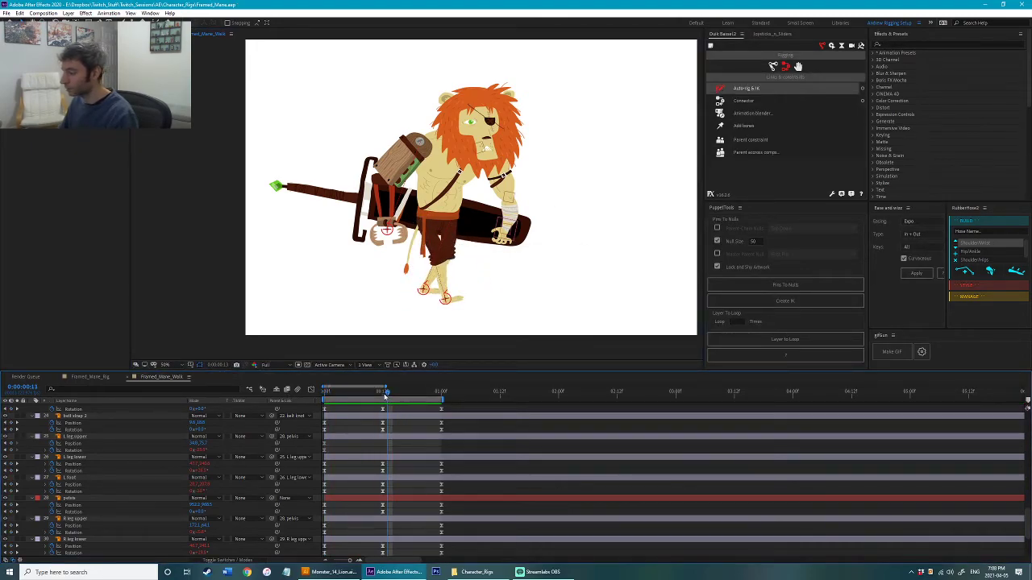
pyautogui.press('.')
pyautogui.press('.')
pyautogui.click(466, 231)
pyautogui.moveTo(508, 251); pyautogui.dragTo(504, 183)
pyautogui.moveTo(332, 393); pyautogui.dragTo(356, 395)
pyautogui.moveTo(474, 163); pyautogui.dragTo(463, 184)
pyautogui.press('w')
pyautogui.press('v')
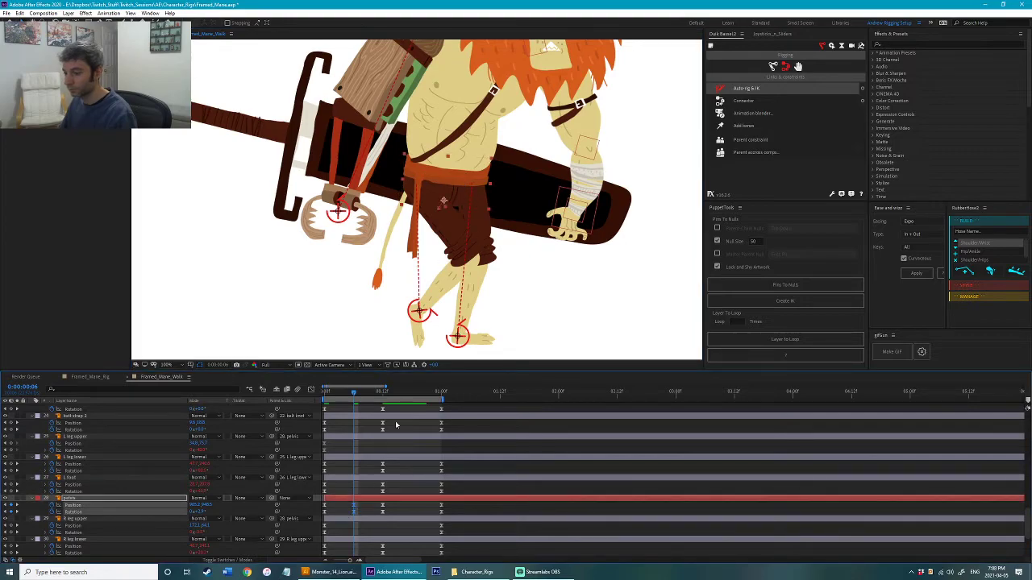
# Step: Copy the pelvis position and rotation keyframes from frame 6 to frame 18 and play back the walk
pyautogui.click(412, 394)
pyautogui.scroll(-3, 537, 262)
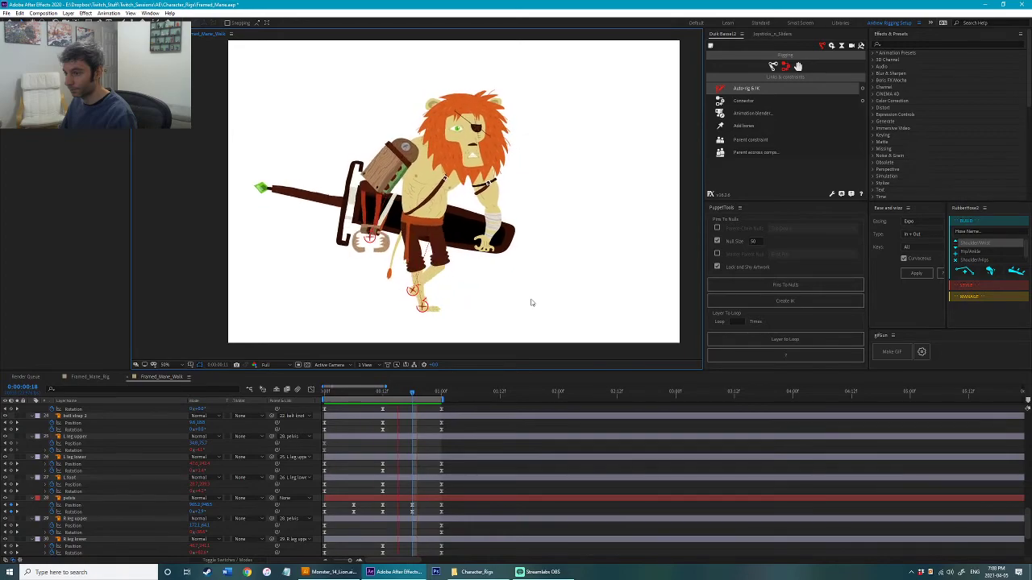
pyautogui.press('space')
# Step: At frame 6, keyframe the head with an adjusted position and rotation
pyautogui.scroll(10, 388, 438)
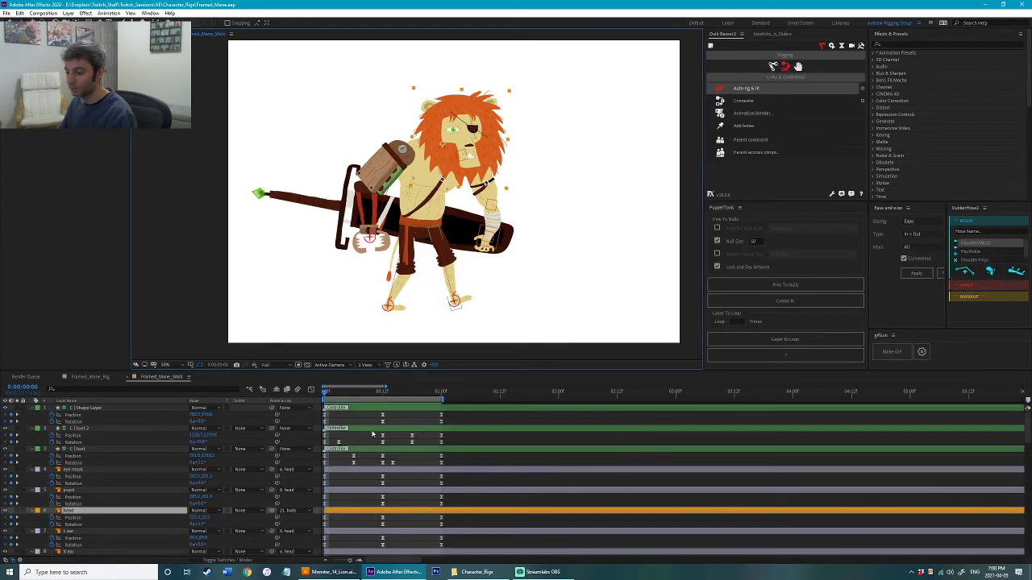
pyautogui.scroll(-1, 372, 434)
pyautogui.click(345, 395)
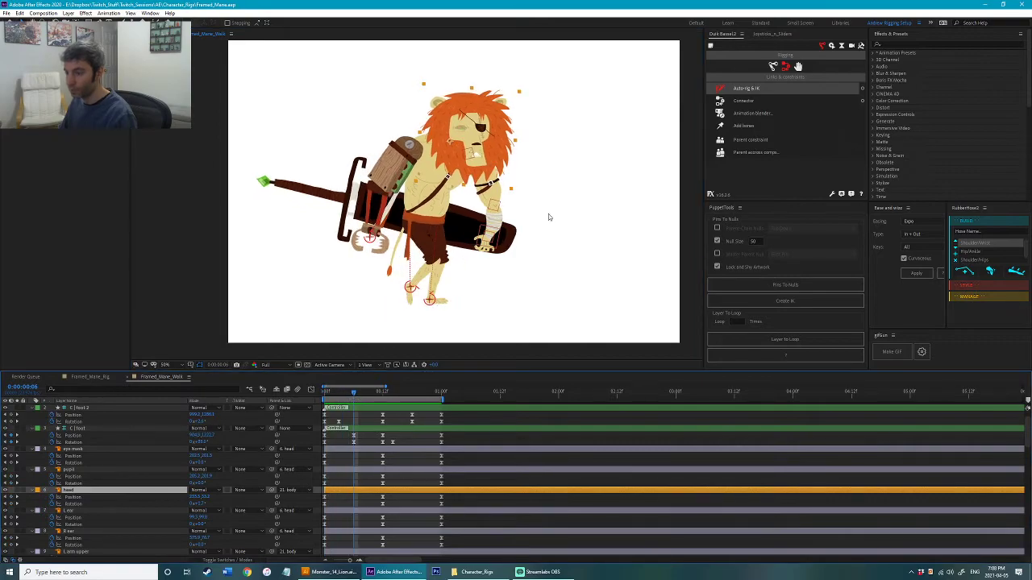
pyautogui.scroll(2, 548, 214)
pyautogui.press('w')
pyautogui.moveTo(511, 214)
pyautogui.mouseDown()
pyautogui.moveTo(512, 225)
pyautogui.moveTo(516, 216)
pyautogui.mouseUp()
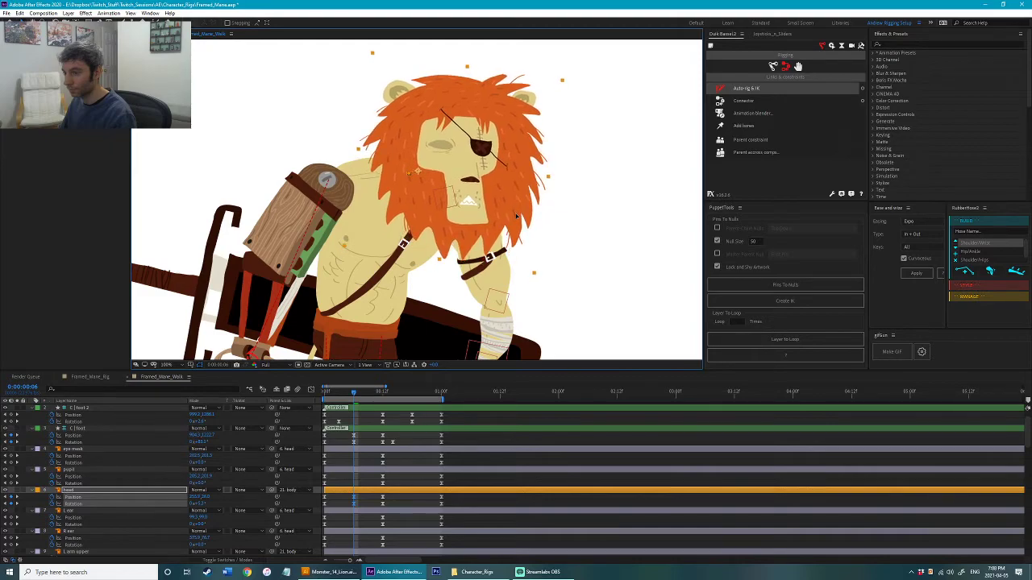
# Step: At frame 0, adjust the head's position and rotation and copy those keyframes to 1:00 so the loop matches
pyautogui.moveTo(361, 395); pyautogui.dragTo(283, 405)
pyautogui.moveTo(489, 218); pyautogui.dragTo(499, 235)
pyautogui.press('w')
pyautogui.press('v')
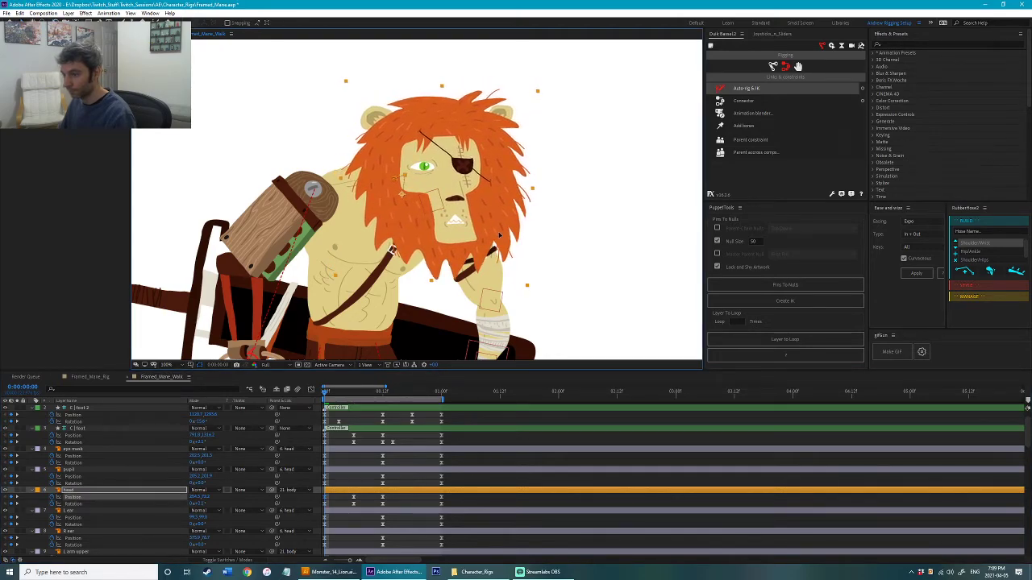
pyautogui.moveTo(331, 496); pyautogui.dragTo(322, 507)
pyautogui.press('space')
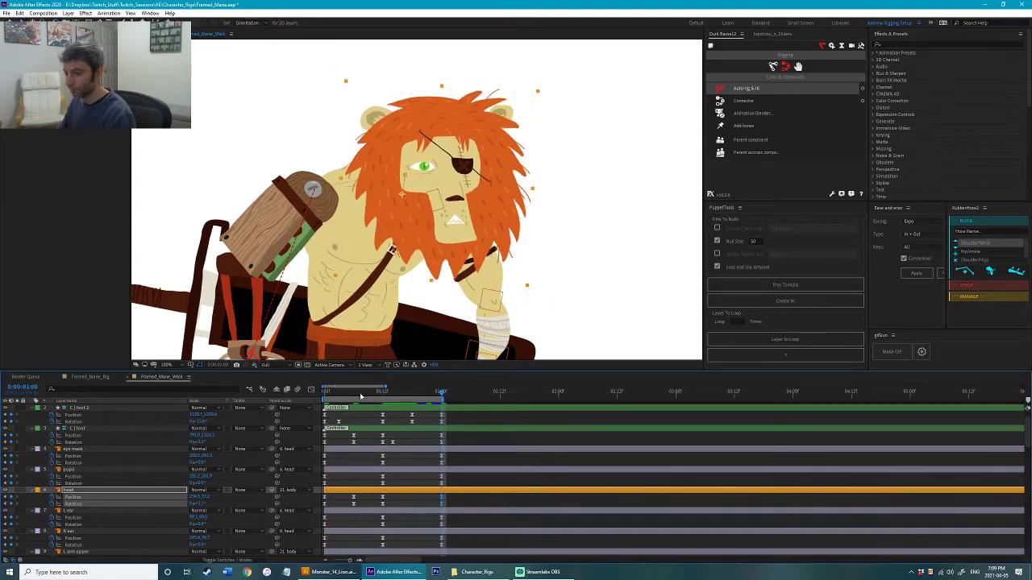
# Step: Readjust the head pose at frame 6, copy its keyframes to frame 18 and play back the walk
pyautogui.moveTo(501, 223); pyautogui.dragTo(510, 239)
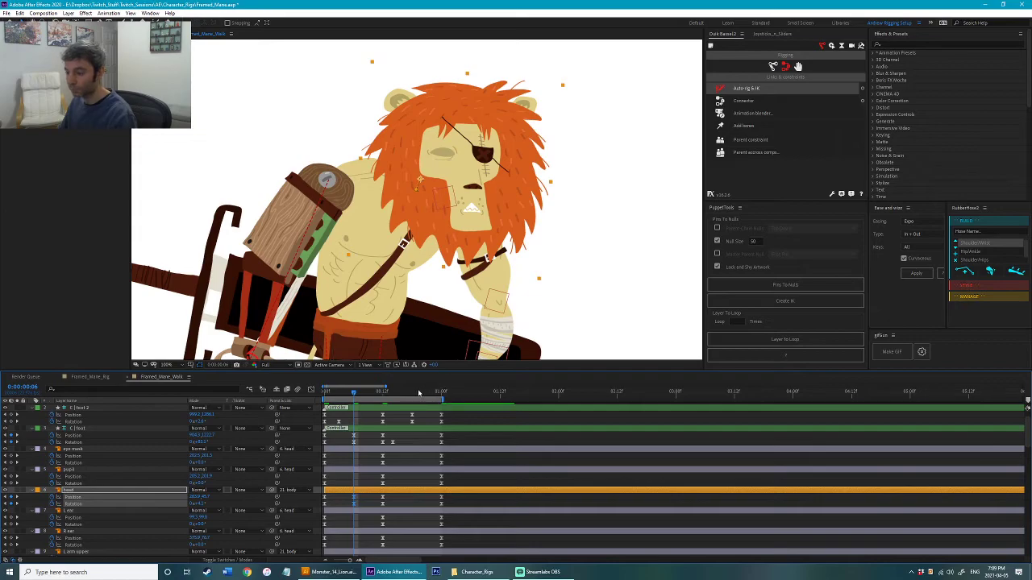
pyautogui.click(413, 392)
pyautogui.scroll(-2, 537, 271)
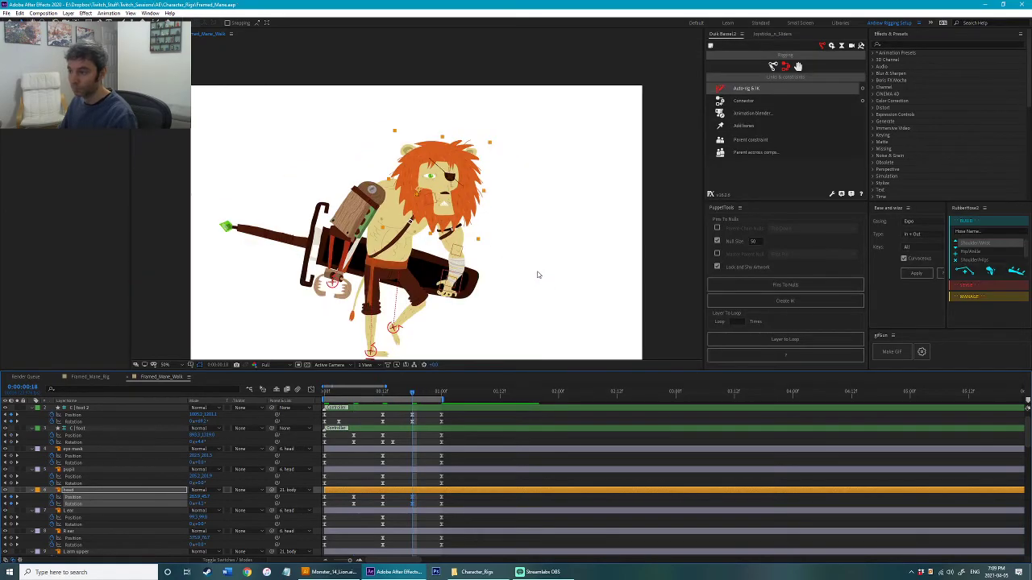
pyautogui.press('space')
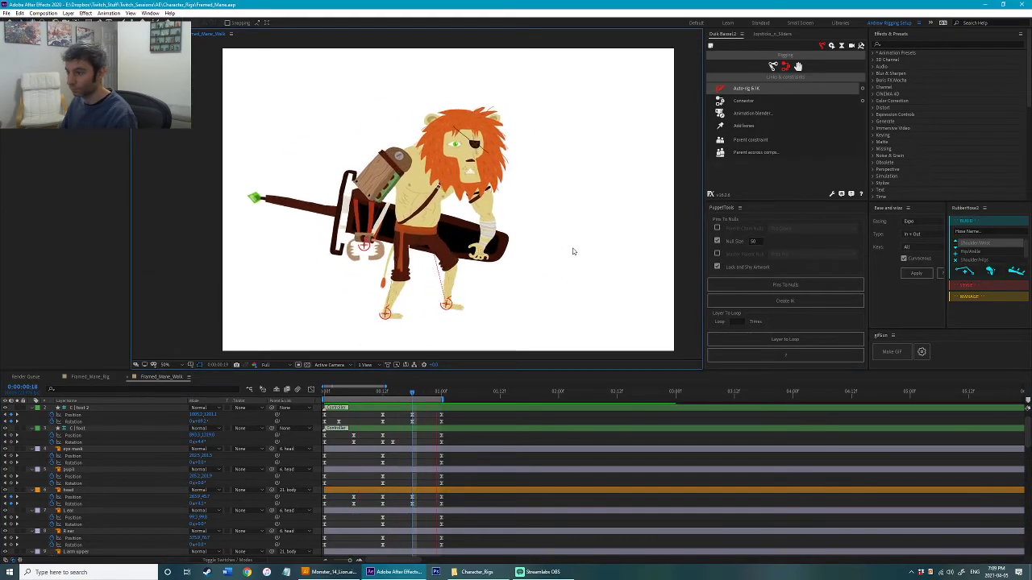
# Step: At frame 6, shift the C | Shape Layer and R arm | Puppet Pin 3 CONTROLLER up and forward, and rotate the claws closed
pyautogui.click(325, 393)
pyautogui.click(364, 249)
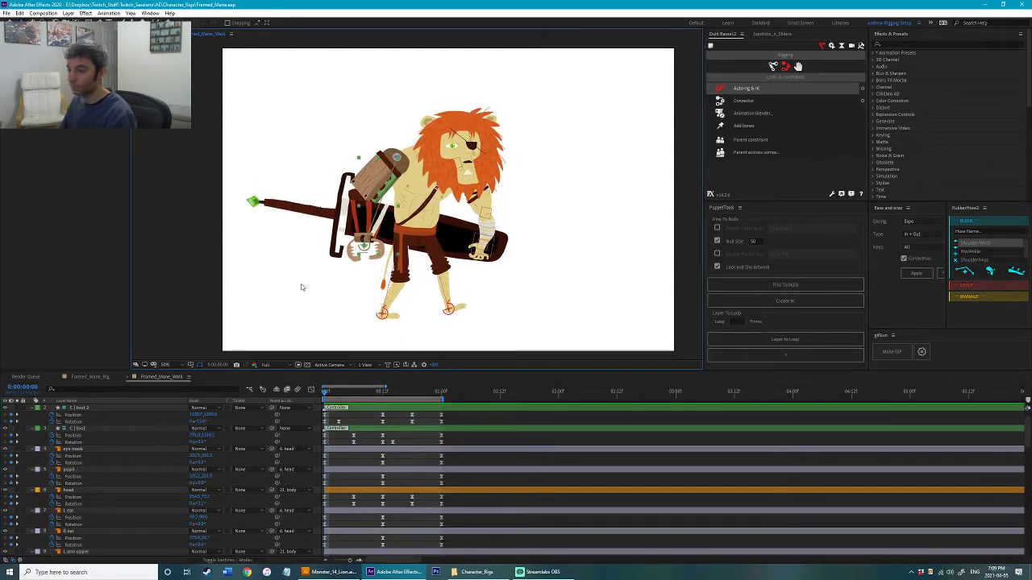
pyautogui.scroll(2, 350, 244)
pyautogui.scroll(1, 340, 474)
pyautogui.moveTo(343, 395); pyautogui.dragTo(353, 399)
pyautogui.moveTo(372, 250)
pyautogui.mouseDown()
pyautogui.moveTo(364, 242)
pyautogui.moveTo(384, 235)
pyautogui.mouseUp()
pyautogui.moveTo(624, 272); pyautogui.dragTo(657, 246)
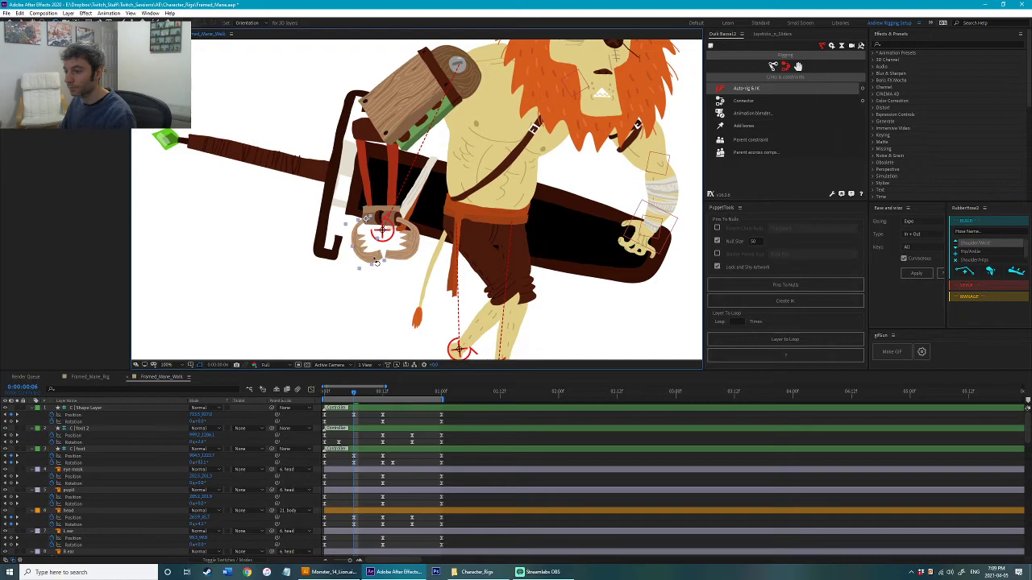
# Step: Copy the C | Shape Layer controller's position keyframe from frame 6 to frame 18
pyautogui.moveTo(379, 392); pyautogui.dragTo(412, 394)
pyautogui.click(386, 251)
pyautogui.moveTo(356, 424); pyautogui.dragTo(350, 412)
pyautogui.hotkey('ctrl', 'c')
pyautogui.hotkey('ctrl', 'v')
# Step: Copy the L claw and R claw rotation keyframes from frame 6 to frame 18 and play back the walk
pyautogui.click(369, 273)
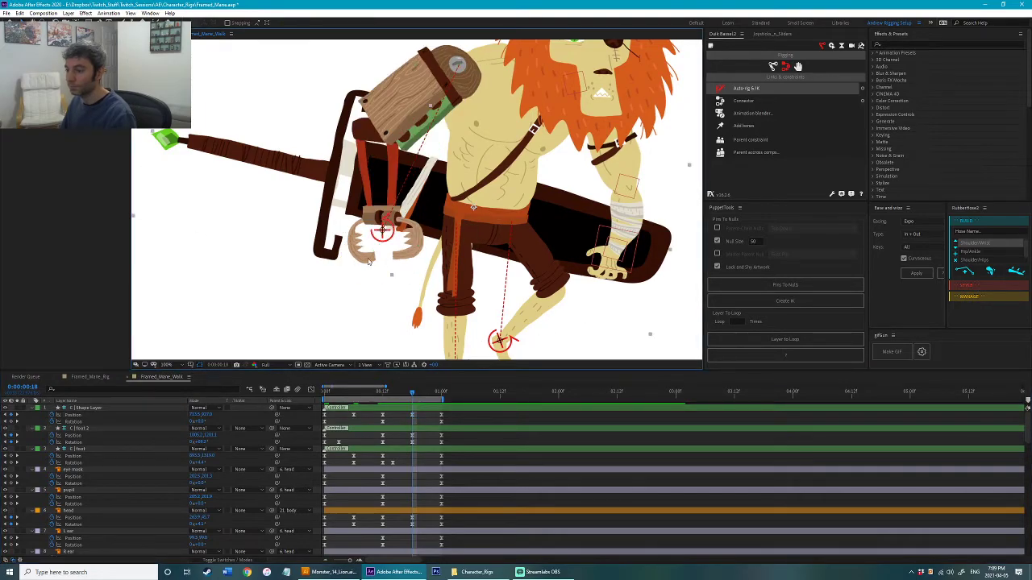
pyautogui.scroll(-8, 374, 461)
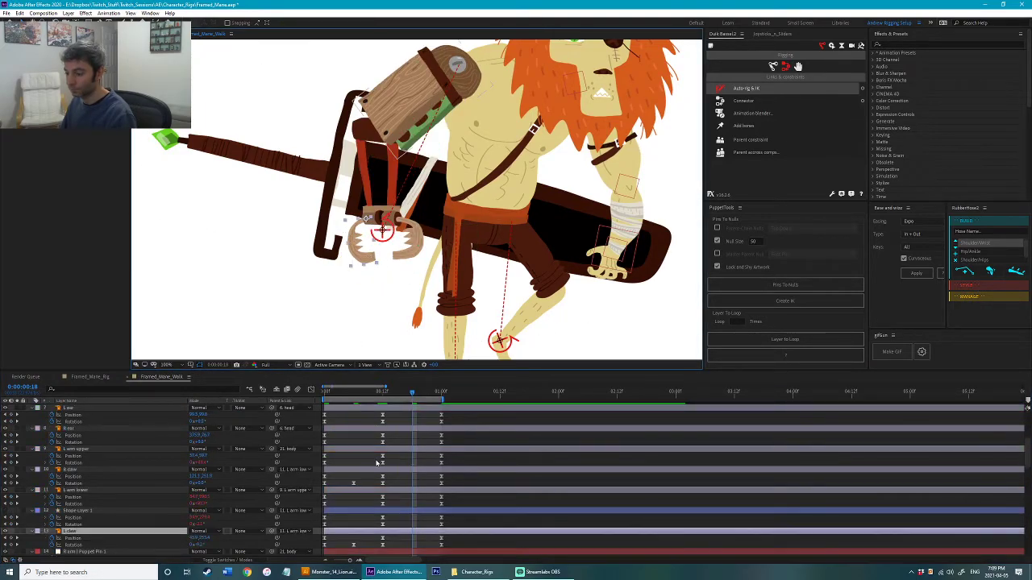
pyautogui.click(407, 260)
pyautogui.scroll(-7, 375, 460)
pyautogui.scroll(7, 375, 461)
pyautogui.scroll(4, 376, 461)
pyautogui.scroll(-4, 374, 294)
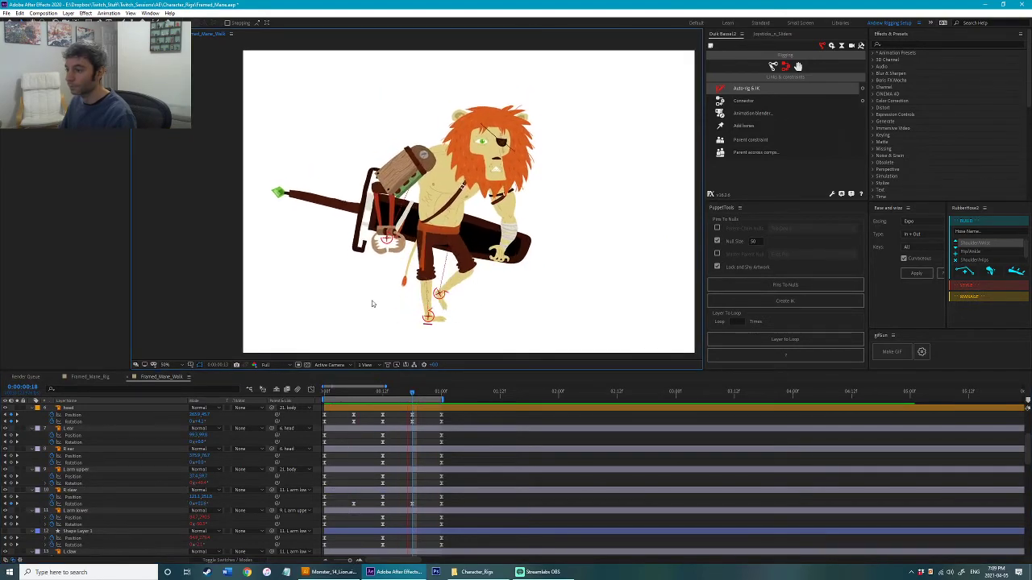
# Step: Copy the R arm | Puppet Pin 3 CONTROLLER keyframes from frame 6 to frame 18, save the project and play back the walk
pyautogui.scroll(-5, 409, 441)
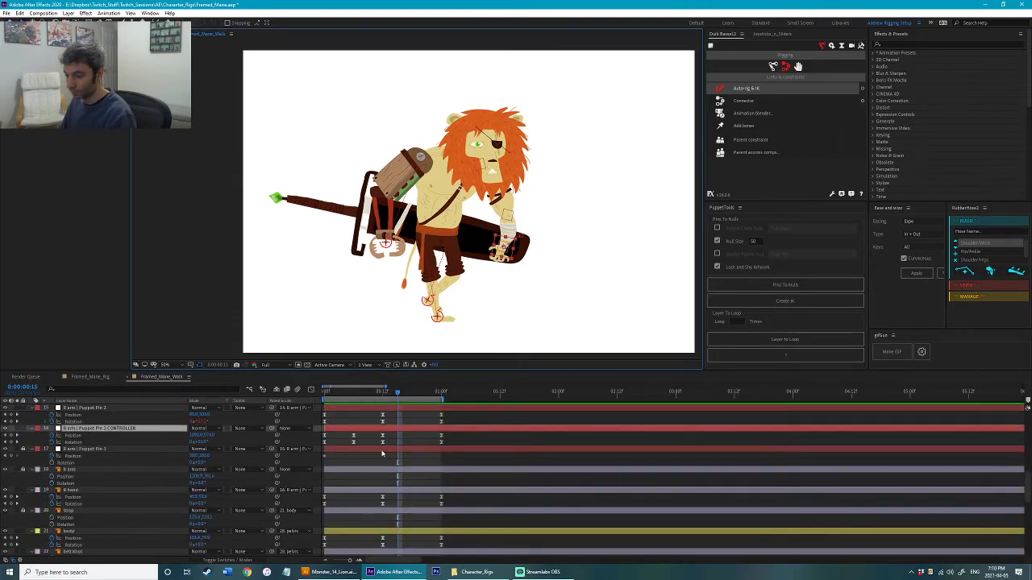
pyautogui.click(411, 394)
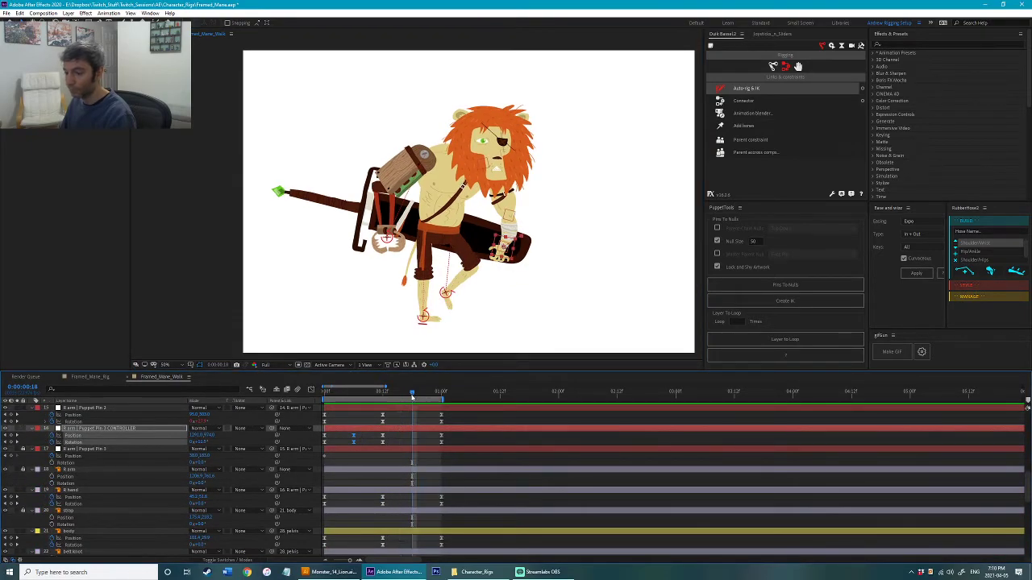
pyautogui.hotkey('ctrl', 'v')
pyautogui.hotkey('ctrl', 's')
pyautogui.press('space')
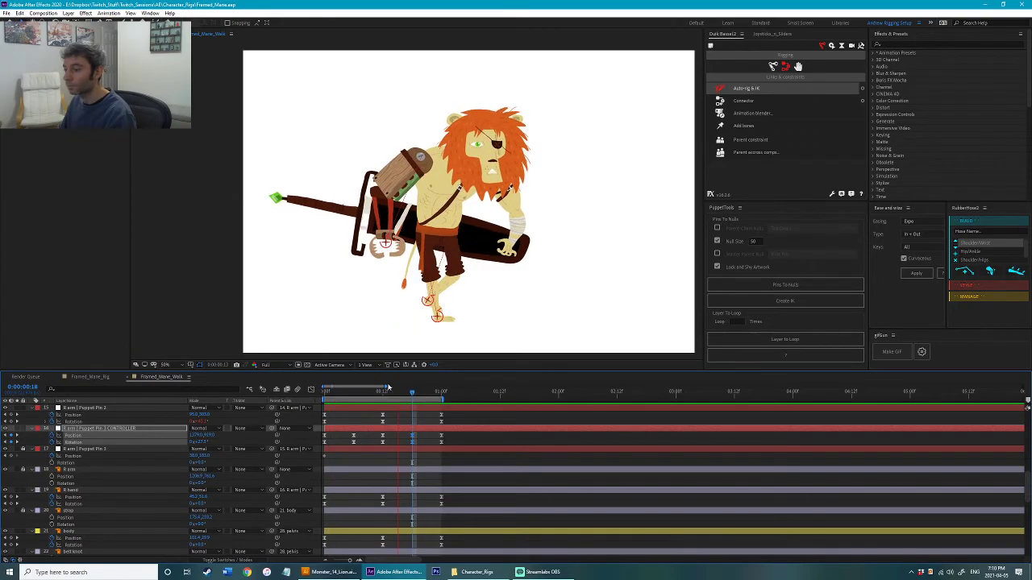
# Step: At frame 6, reposition and rotate the R arm | Puppet Pin 3 CONTROLLER to refine the front hand's pose
pyautogui.scroll(2, 544, 287)
pyautogui.moveTo(600, 299); pyautogui.dragTo(367, 223)
pyautogui.moveTo(440, 236); pyautogui.dragTo(408, 276)
pyautogui.press('w')
# Step: Replace the R arm | Puppet Pin 3 CONTROLLER keyframes at frame 18 with the refined frame 6 ones and preview the walk
pyautogui.moveTo(363, 435); pyautogui.dragTo(346, 443)
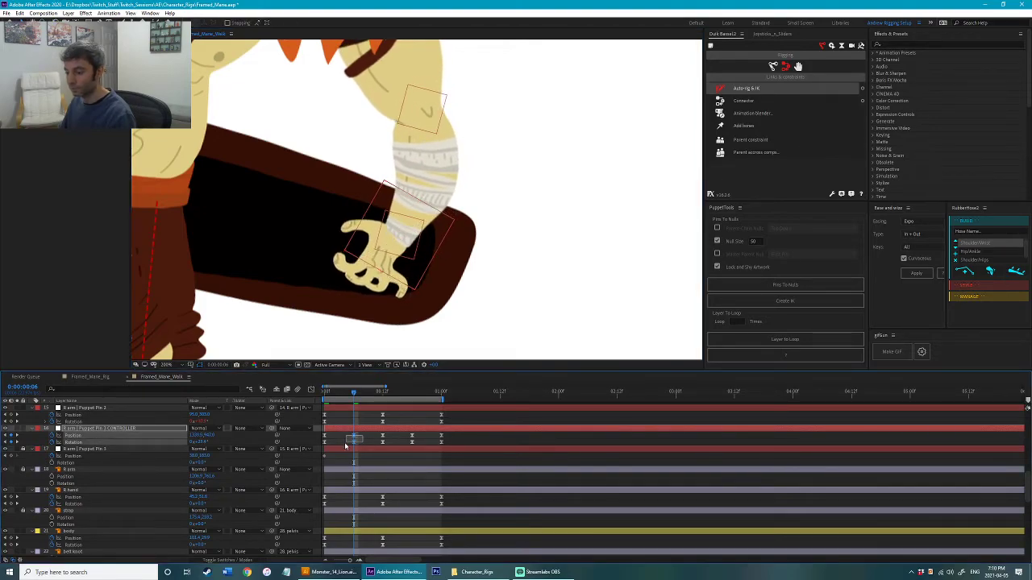
pyautogui.click(412, 392)
pyautogui.scroll(-4, 504, 287)
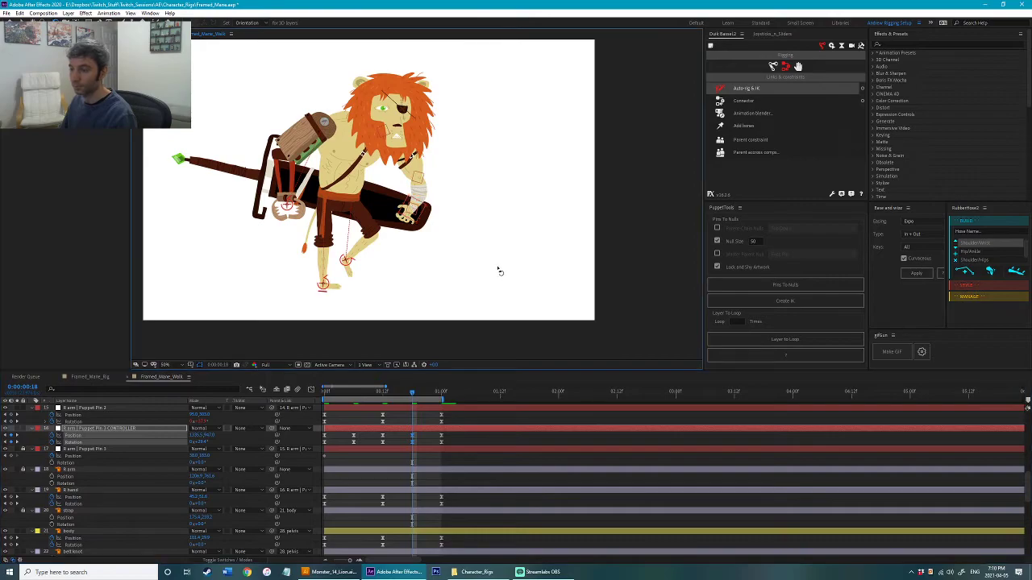
pyautogui.moveTo(497, 271); pyautogui.dragTo(579, 310)
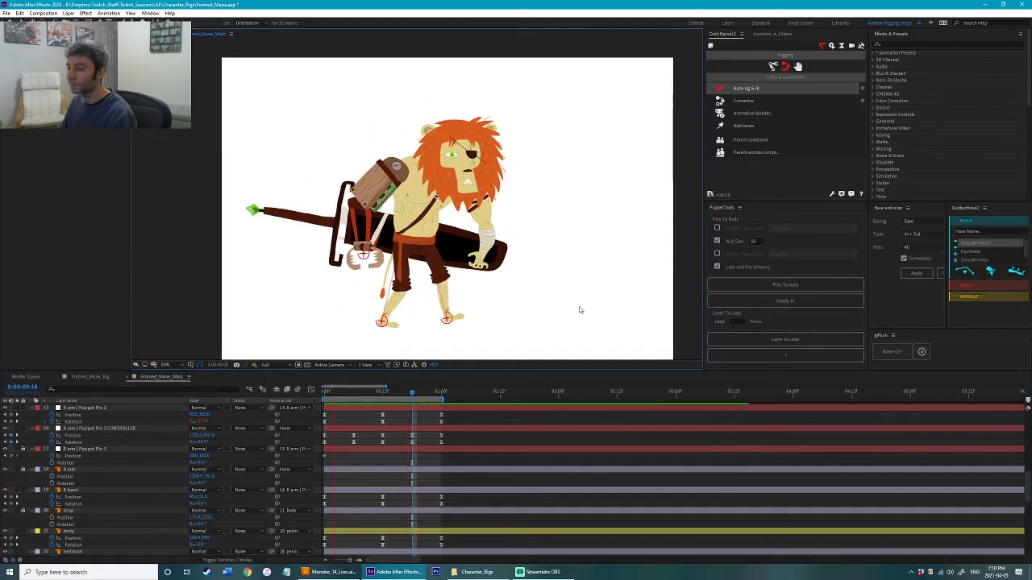
# Step: At frame 6, reposition and rotate the sword so its handle rises, and copy its position and rotation keyframes to frame 18
pyautogui.press('Home')
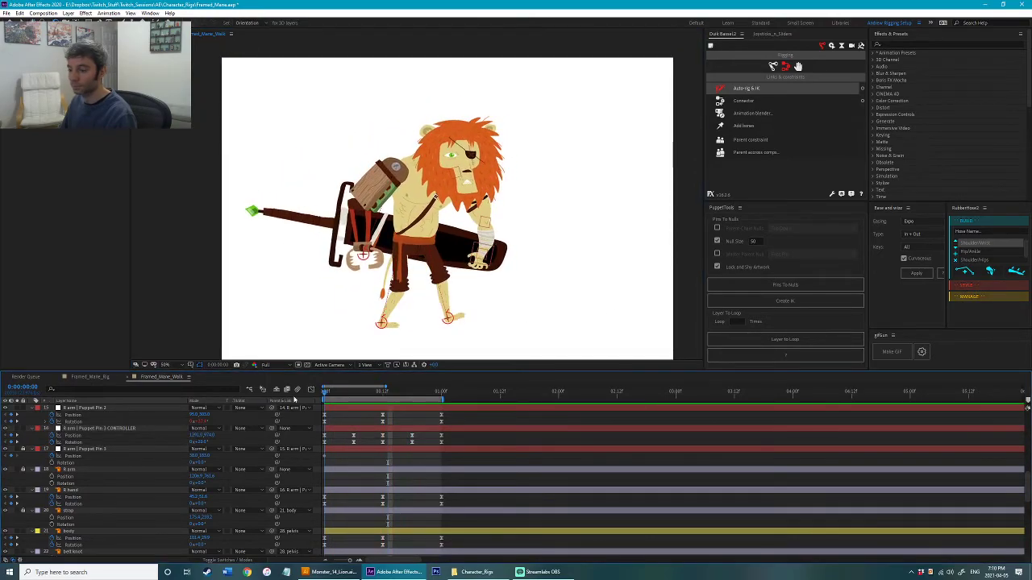
pyautogui.scroll(-3, 341, 463)
pyautogui.scroll(-5, 341, 466)
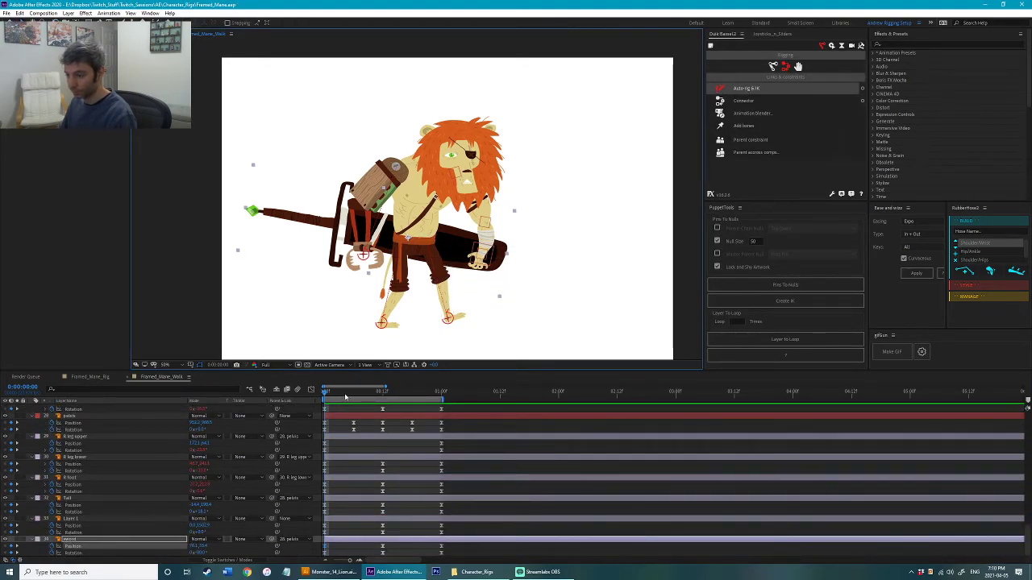
pyautogui.moveTo(345, 396); pyautogui.dragTo(351, 398)
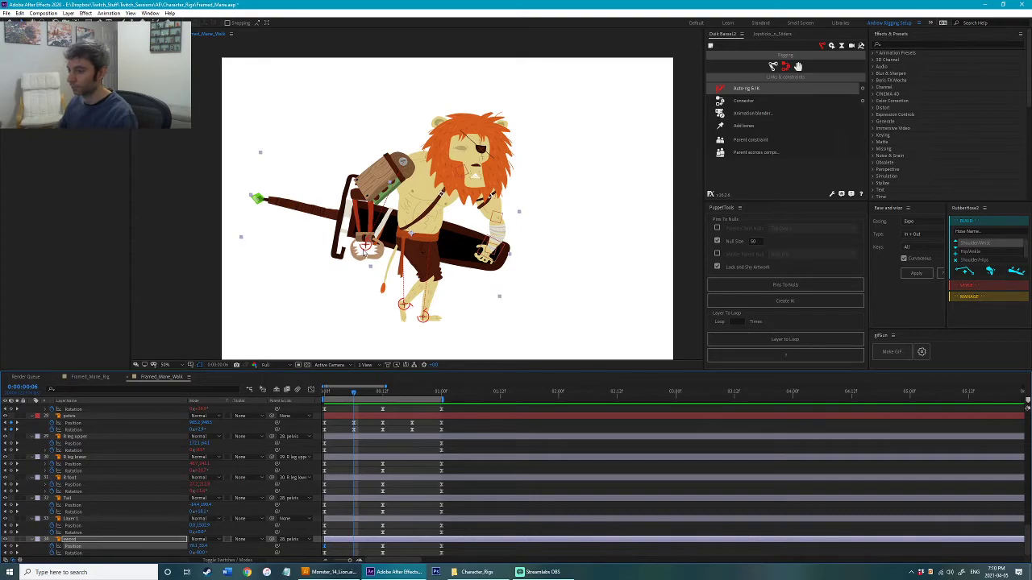
pyautogui.press('w')
pyautogui.moveTo(303, 204); pyautogui.dragTo(301, 198)
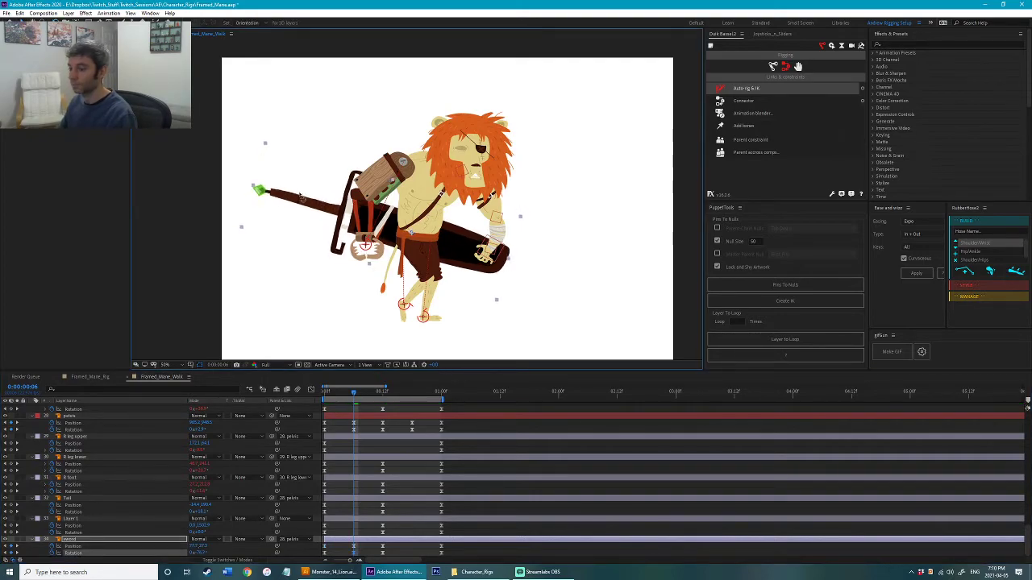
pyautogui.click(413, 395)
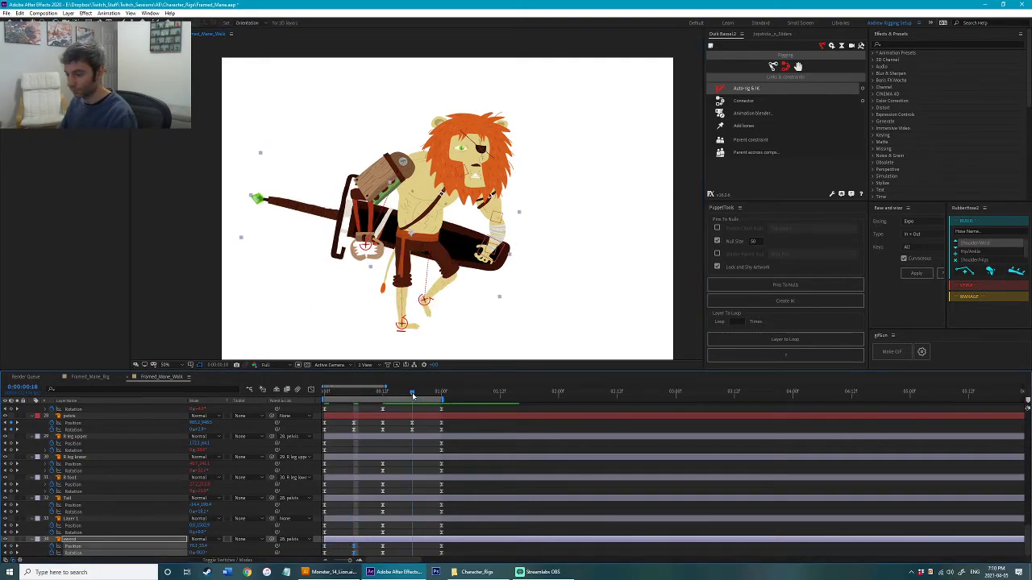
pyautogui.scroll(-2, 489, 317)
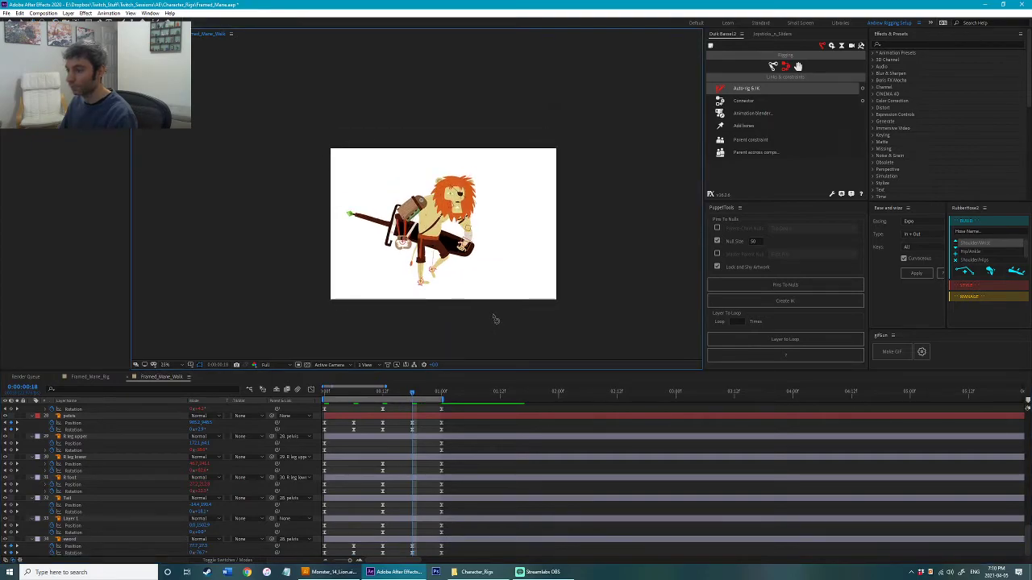
# Step: Play back the walk to check the sword's motion
pyautogui.scroll(2, 495, 318)
pyautogui.press('space')
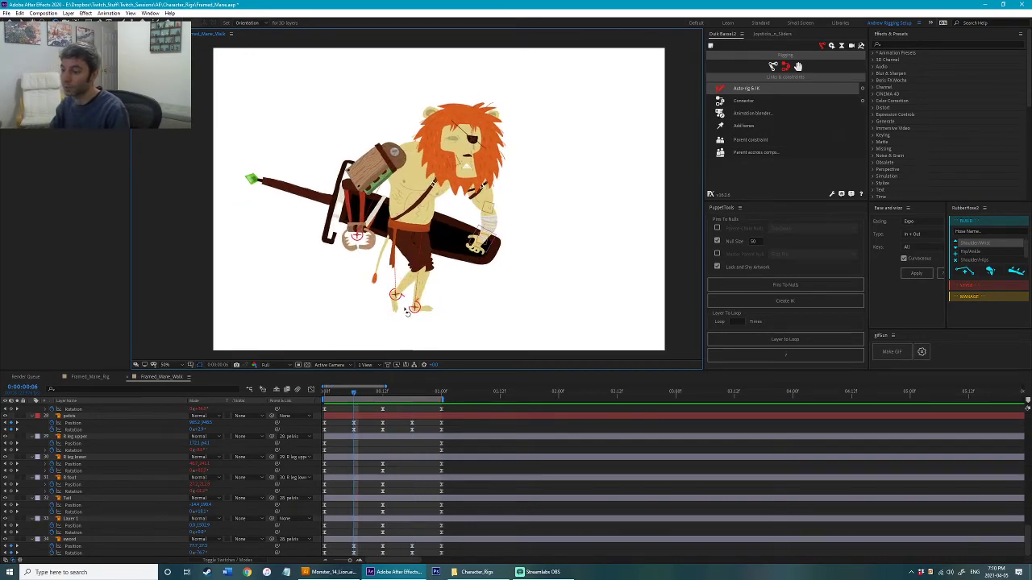
pyautogui.press('space')
pyautogui.scroll(2, 376, 282)
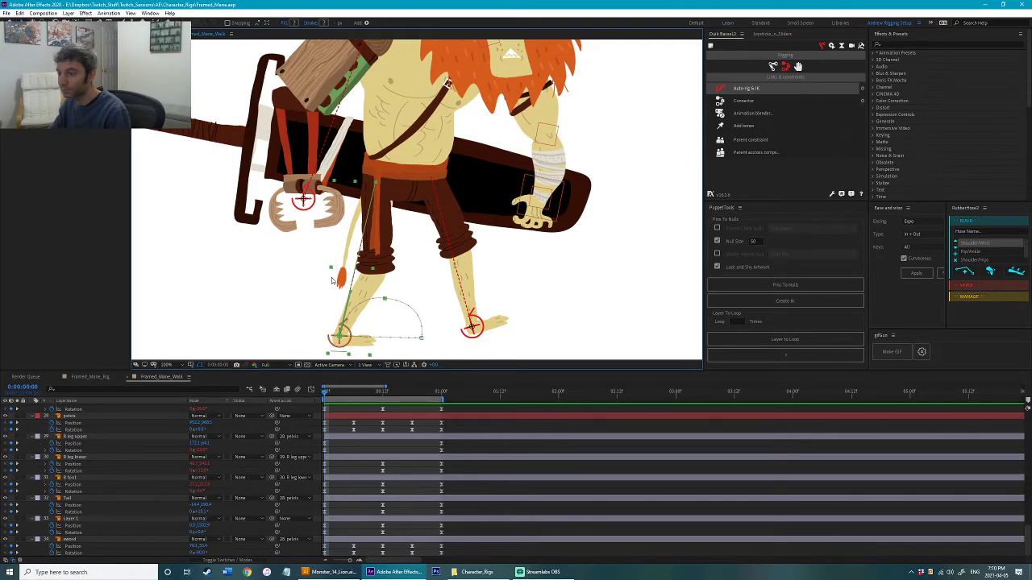
# Step: Apply Easy Ease to the tail's four puppet pin position keyframes, move them to frame 0 and copy them to frame 12 and 1:00
pyautogui.click(342, 279)
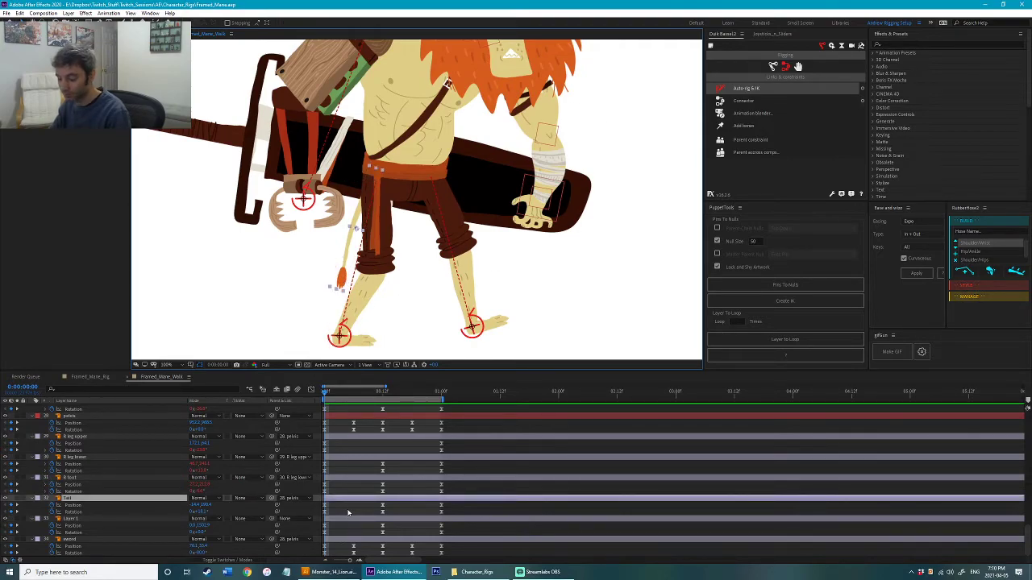
pyautogui.press('u')
pyautogui.scroll(-2, 354, 506)
pyautogui.moveTo(380, 479); pyautogui.dragTo(425, 538)
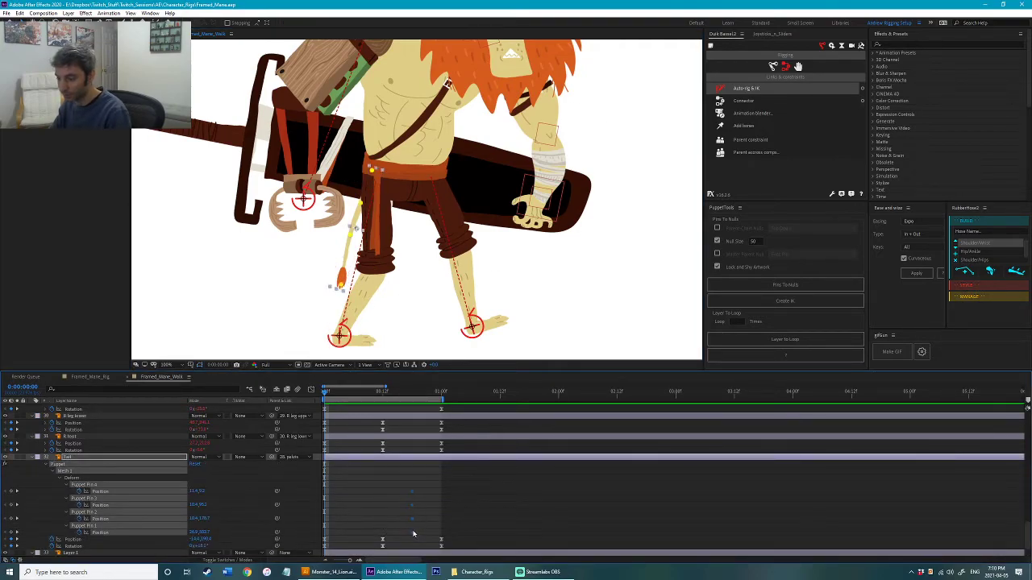
pyautogui.rightClick(412, 534)
pyautogui.moveTo(484, 472)
pyautogui.click(556, 488)
pyautogui.moveTo(415, 492); pyautogui.dragTo(326, 505)
pyautogui.click(382, 393)
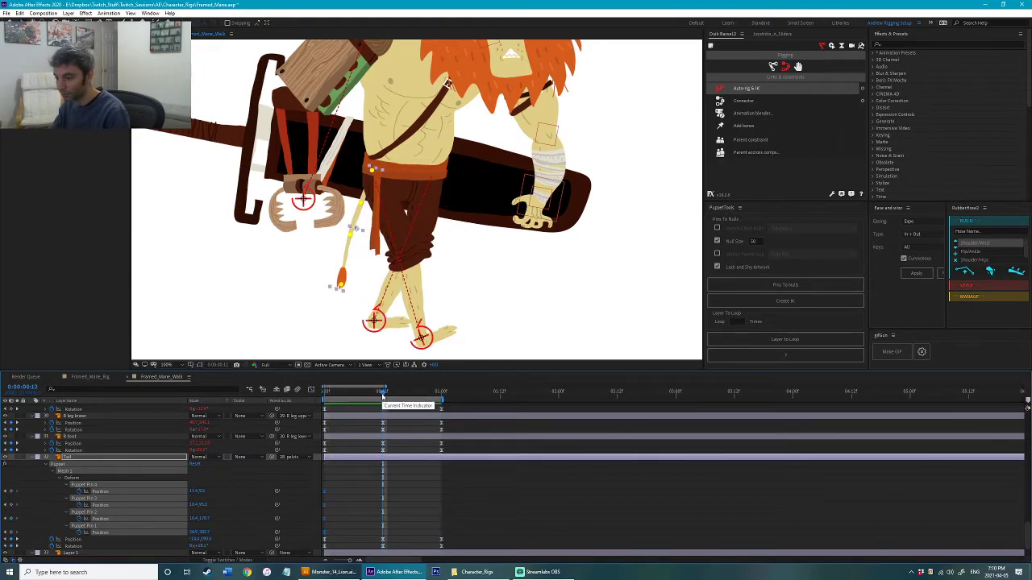
pyautogui.click(439, 394)
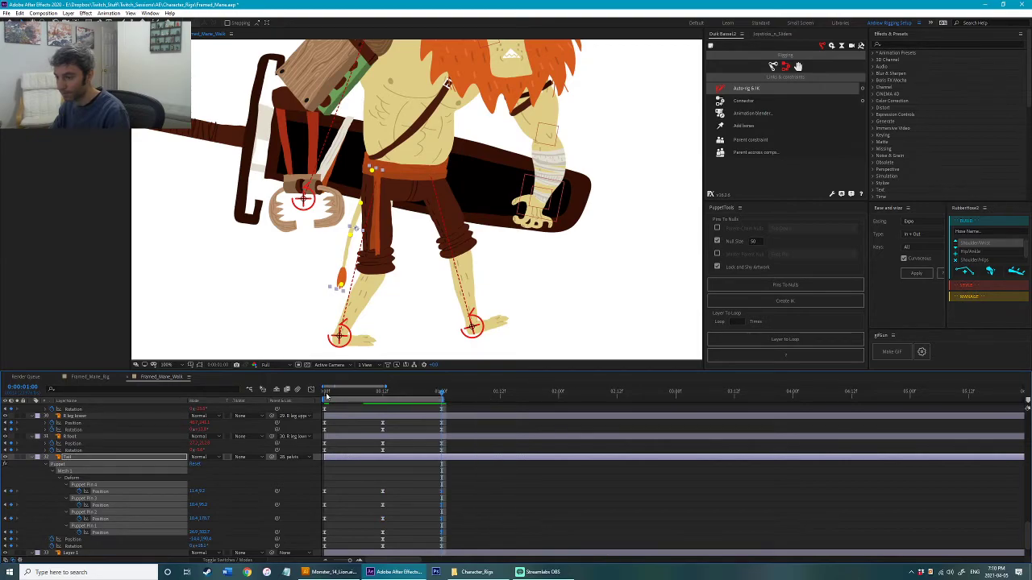
# Step: At frame 0, curl the tail tip forward behind the leg with Puppet Pin 1 and adjust Puppet Pin 2 for a smooth bend
pyautogui.click(326, 395)
pyautogui.moveTo(366, 287); pyautogui.dragTo(429, 270)
pyautogui.scroll(1, 390, 251)
pyautogui.moveTo(344, 311); pyautogui.dragTo(388, 298)
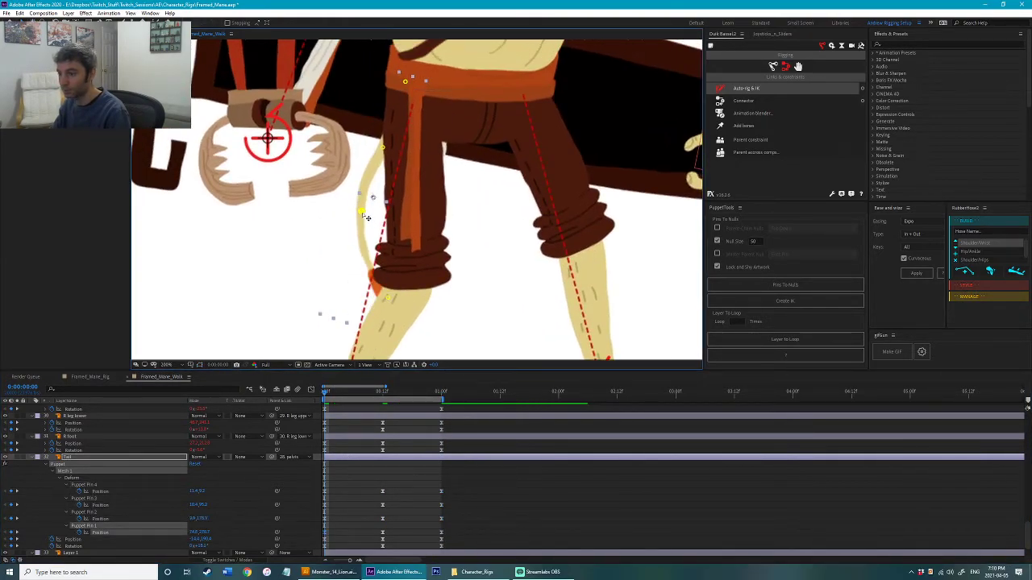
pyautogui.click(359, 217)
# Step: Copy the tail's Puppet Pin 2, 3 and 4 position keyframes from frame 0 to frame 12 and 1:00
pyautogui.click(381, 392)
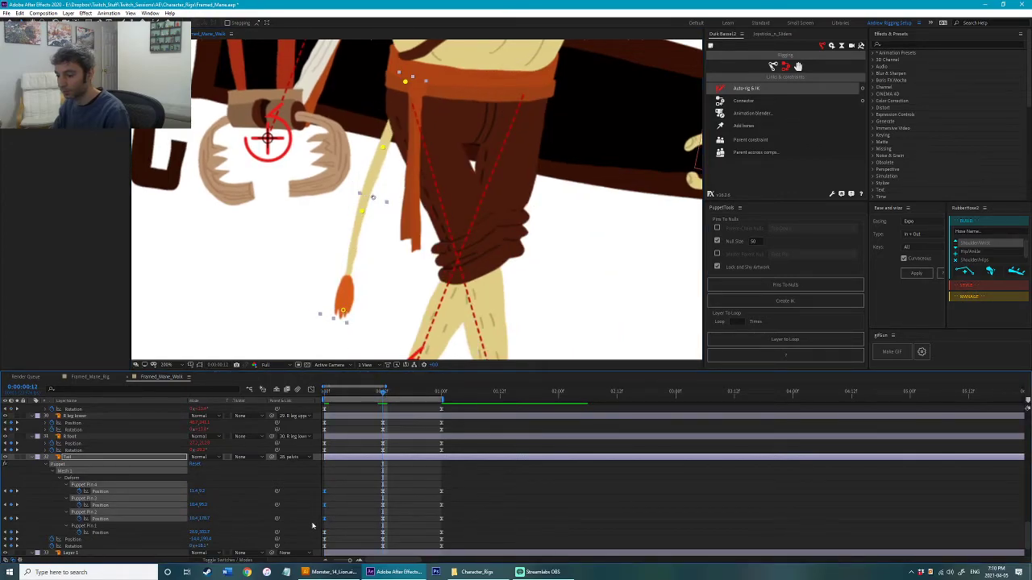
pyautogui.hotkey('ctrl', 'v')
pyautogui.click(442, 396)
pyautogui.hotkey('ctrl', 'v')
# Step: At frame 6, swing the tail tip up and back with Puppet Pin 1 and adjust Puppet Pin 2 to curve the tail
pyautogui.moveTo(442, 396); pyautogui.dragTo(353, 419)
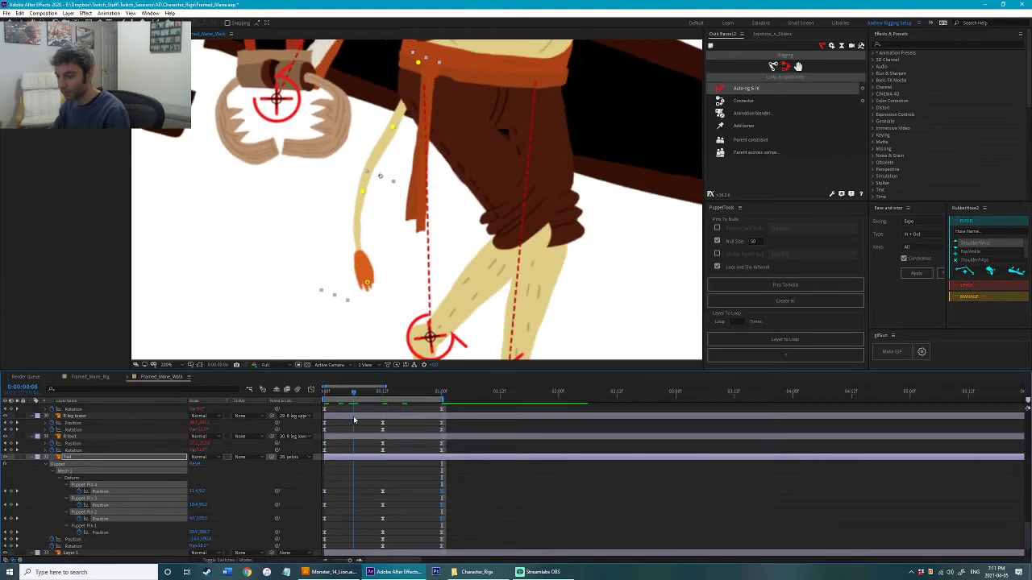
pyautogui.moveTo(367, 282); pyautogui.dragTo(301, 251)
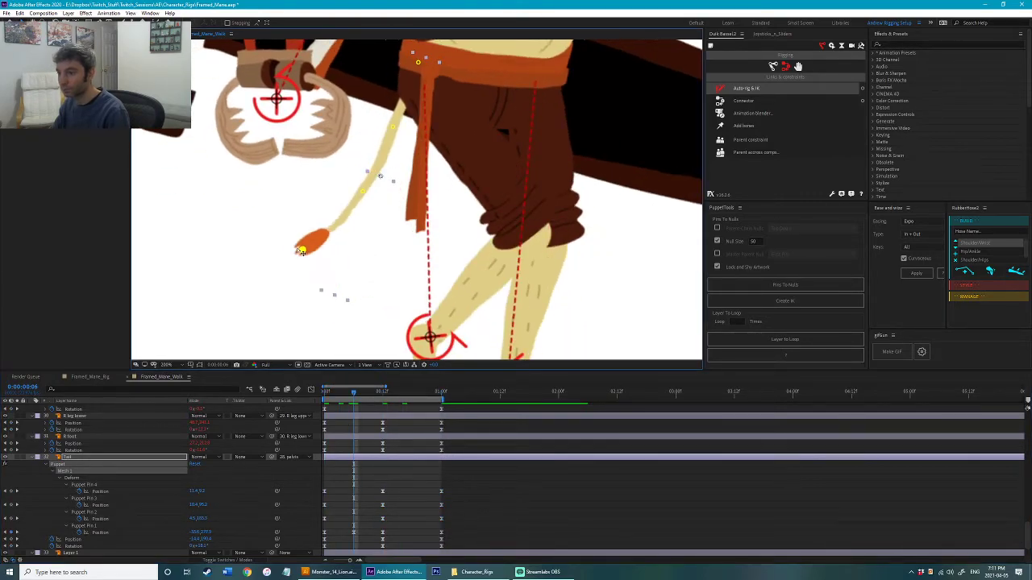
pyautogui.click(287, 235)
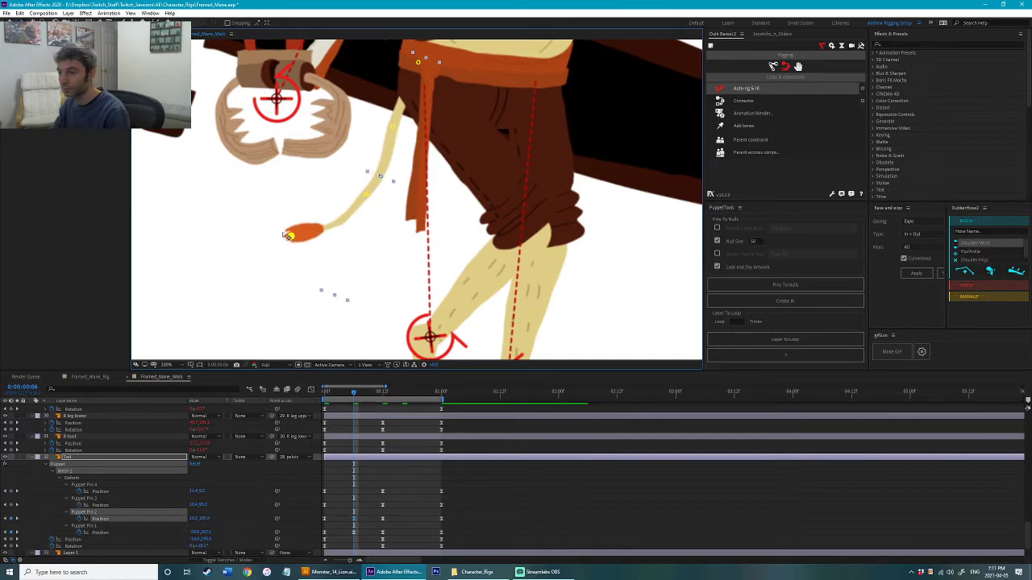
pyautogui.click(281, 225)
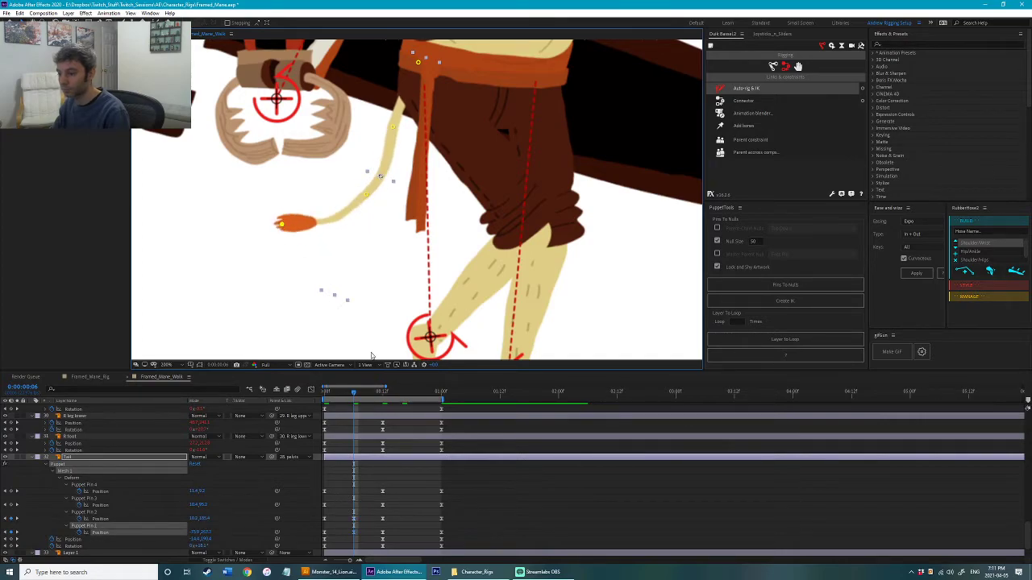
pyautogui.click(332, 226)
pyautogui.moveTo(349, 274); pyautogui.dragTo(347, 460)
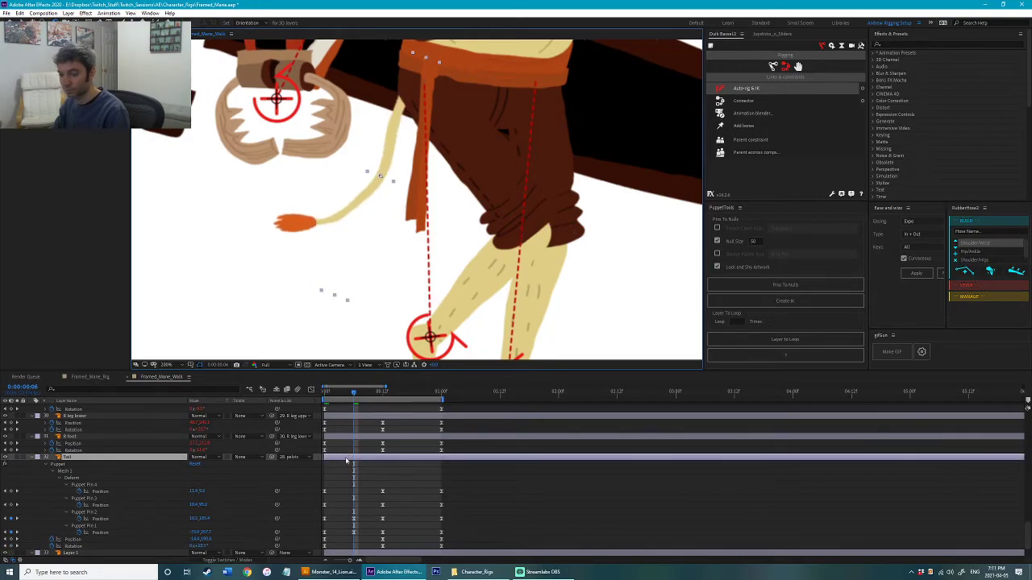
pyautogui.click(338, 308)
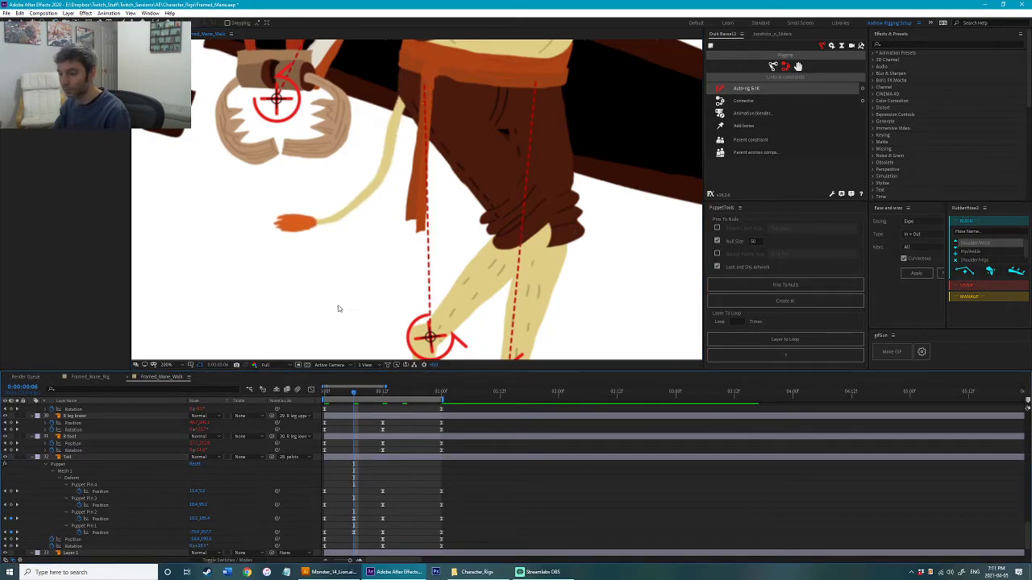
pyautogui.click(337, 268)
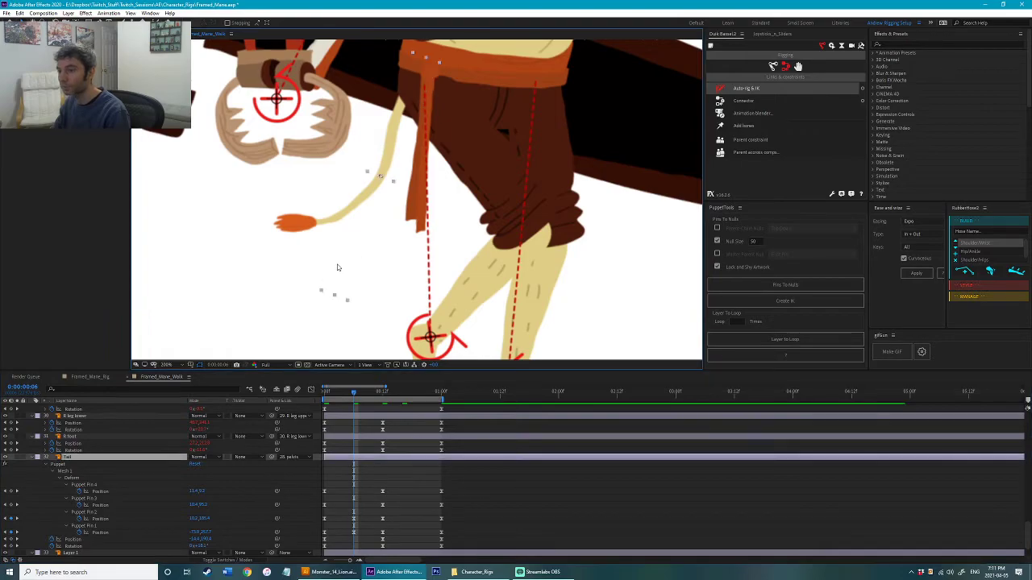
pyautogui.click(333, 493)
pyautogui.moveTo(291, 227); pyautogui.dragTo(272, 217)
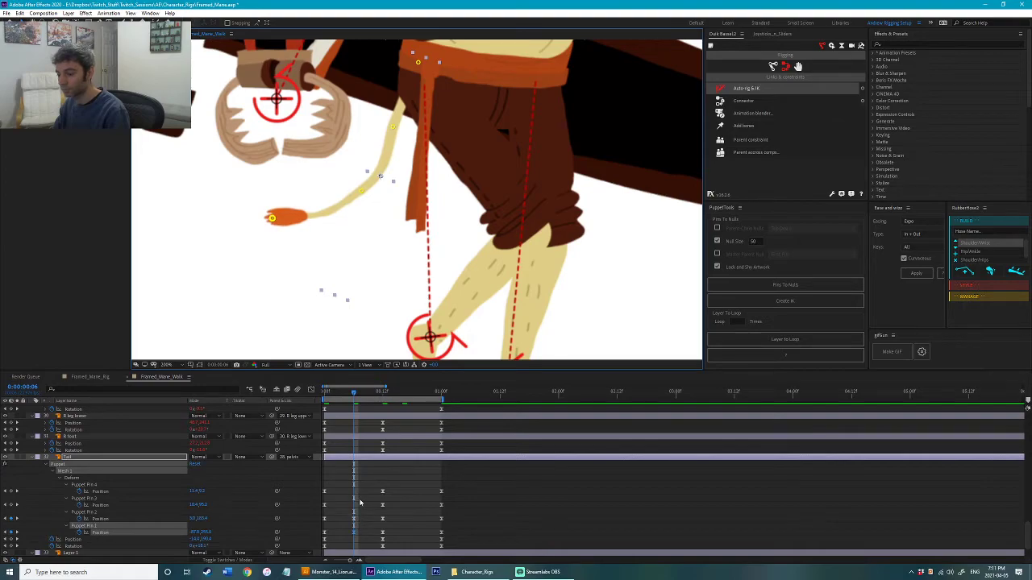
# Step: Copy the tail's Puppet Pin 1 and 2 keyframes from frame 6 to frame 18 and play back the walk
pyautogui.click(414, 393)
pyautogui.hotkey('ctrl', 'v')
pyautogui.press(',')
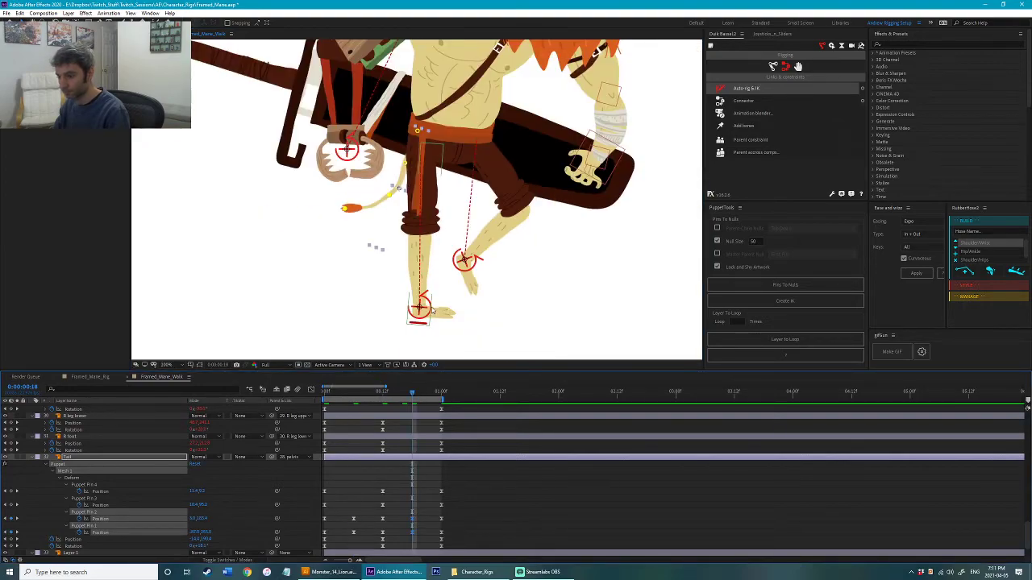
pyautogui.click(406, 509)
pyautogui.press('space')
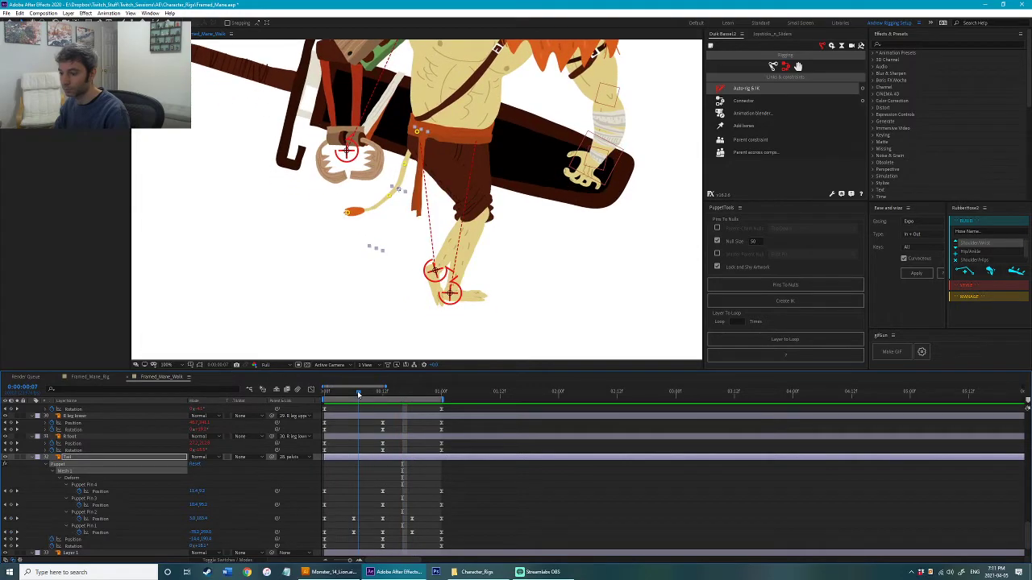
# Step: Delete the tail's Puppet Pin 1 and 2 keyframes at frames 6 and 18
pyautogui.scroll(2, 394, 305)
pyautogui.moveTo(361, 498); pyautogui.dragTo(347, 536)
pyautogui.press('Delete')
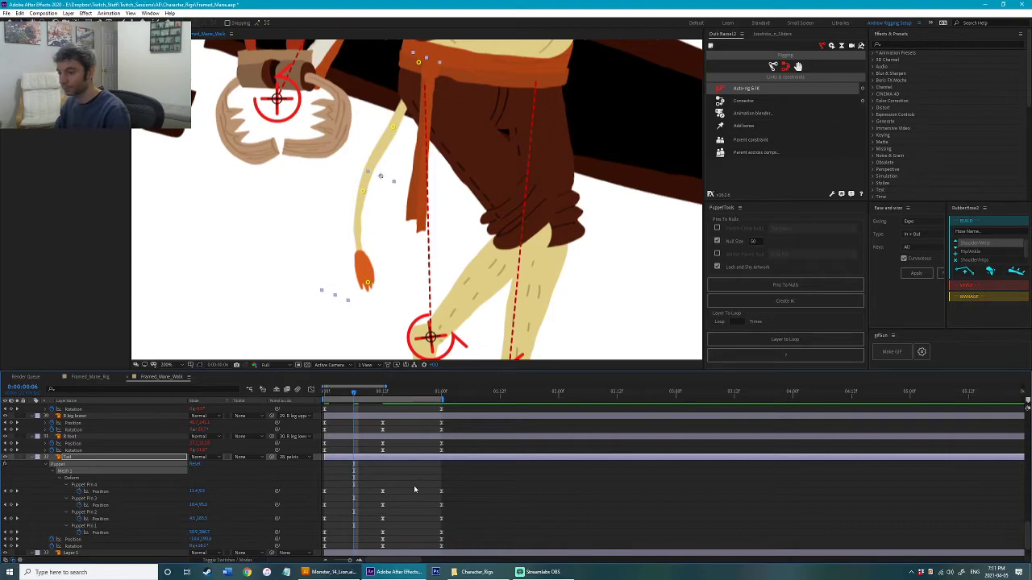
pyautogui.press('Delete')
pyautogui.press('space')
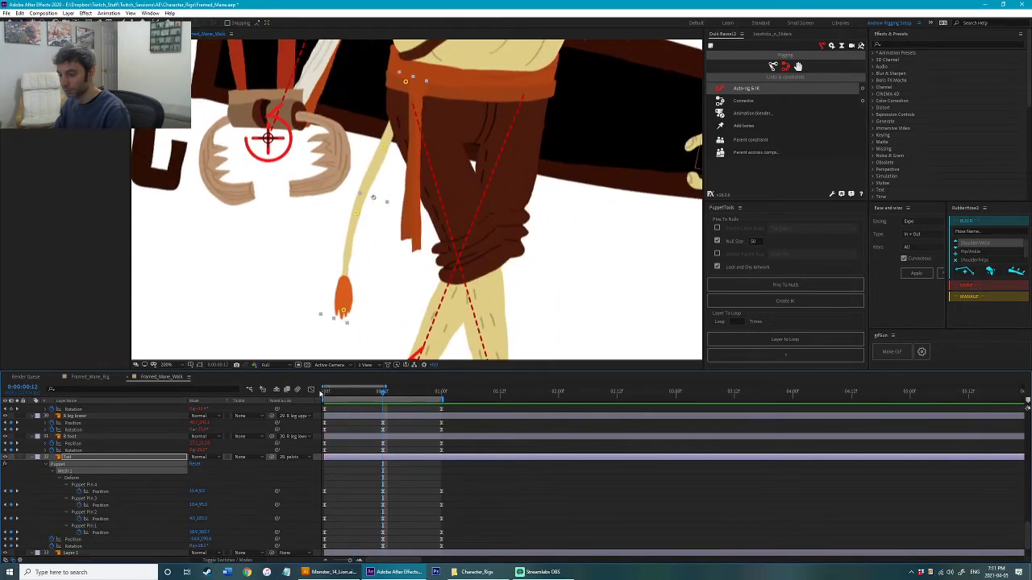
# Step: Copy all four tail puppet pin position keyframes from frame 0 to frame 12 and 1:00
pyautogui.moveTo(341, 490); pyautogui.dragTo(318, 533)
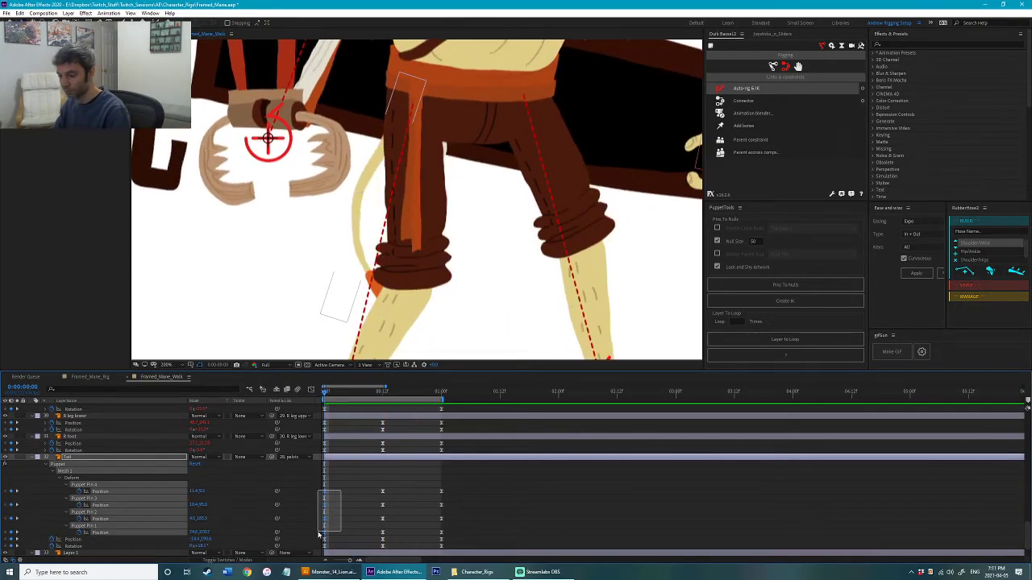
pyautogui.click(382, 392)
pyautogui.click(442, 393)
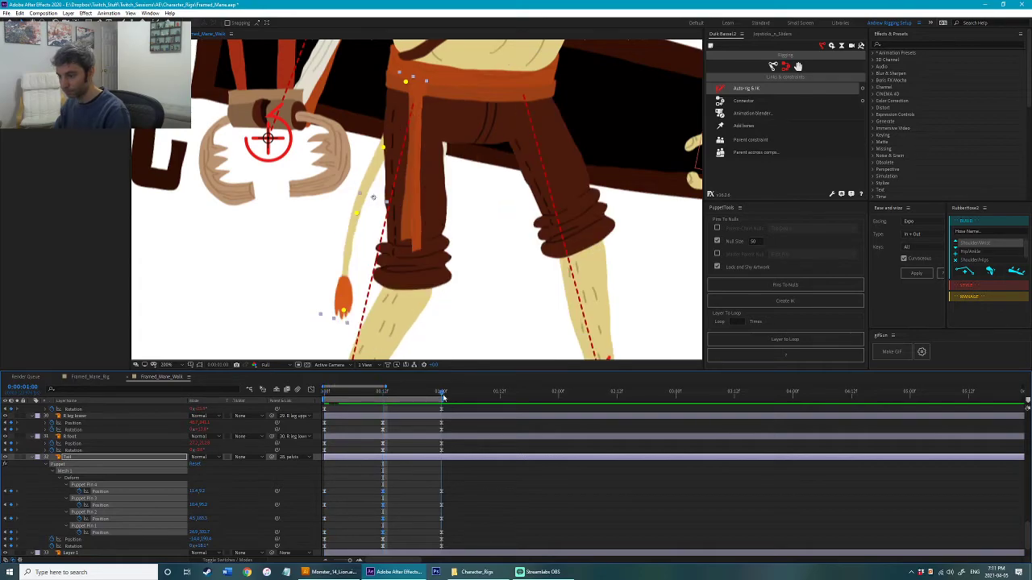
pyautogui.hotkey('ctrl', 'v')
# Step: At frame 12, swing the tail tip backward with Puppet Pin 1, nudge Puppet Pin 2 down slightly and preview the walk
pyautogui.moveTo(341, 393); pyautogui.dragTo(383, 393)
pyautogui.click(372, 474)
pyautogui.click(407, 498)
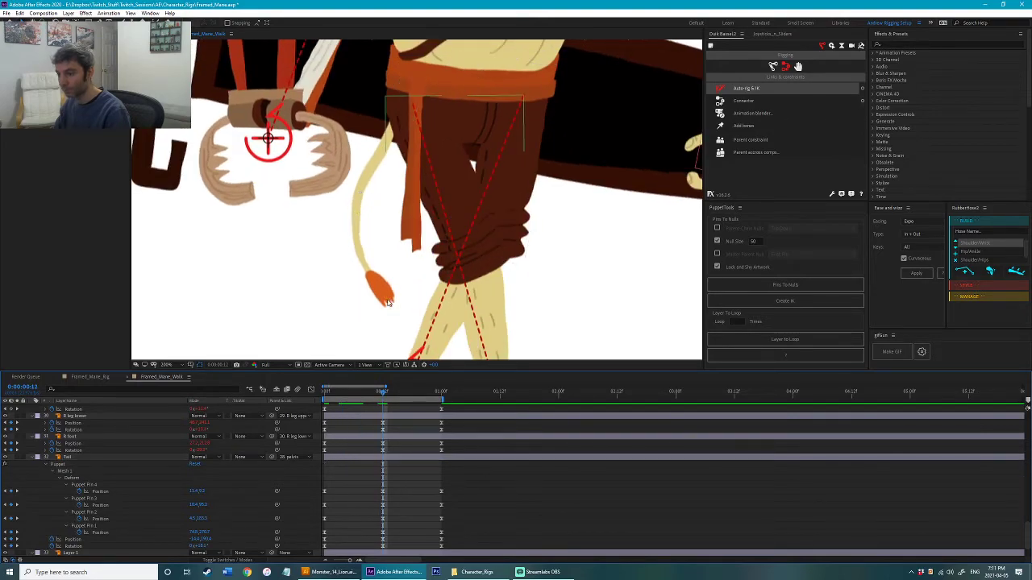
pyautogui.click(382, 491)
pyautogui.moveTo(390, 298); pyautogui.dragTo(278, 262)
pyautogui.moveTo(357, 214); pyautogui.dragTo(358, 220)
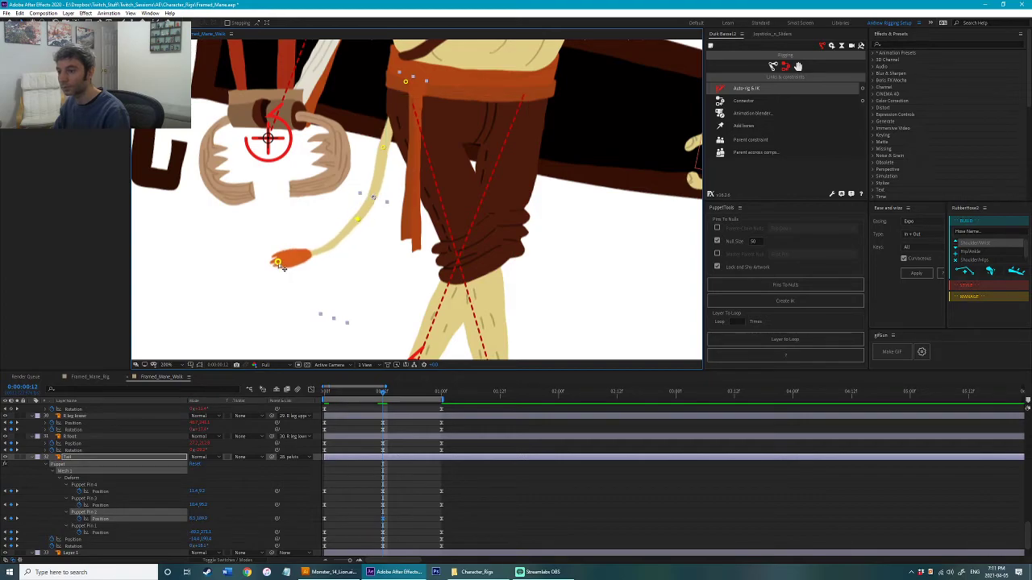
pyautogui.scroll(-4, 313, 280)
pyautogui.press('space')
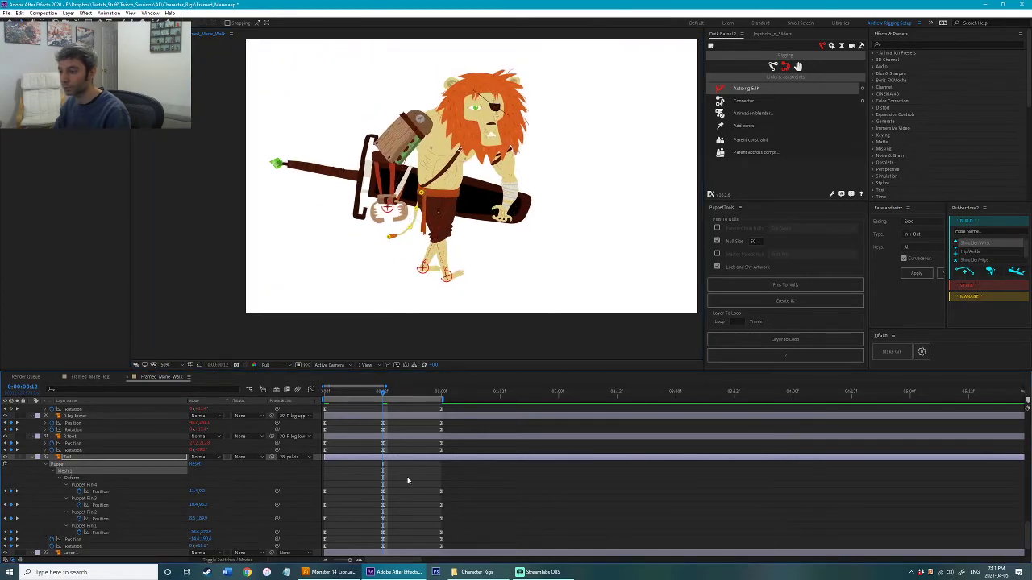
pyautogui.scroll(4, 404, 198)
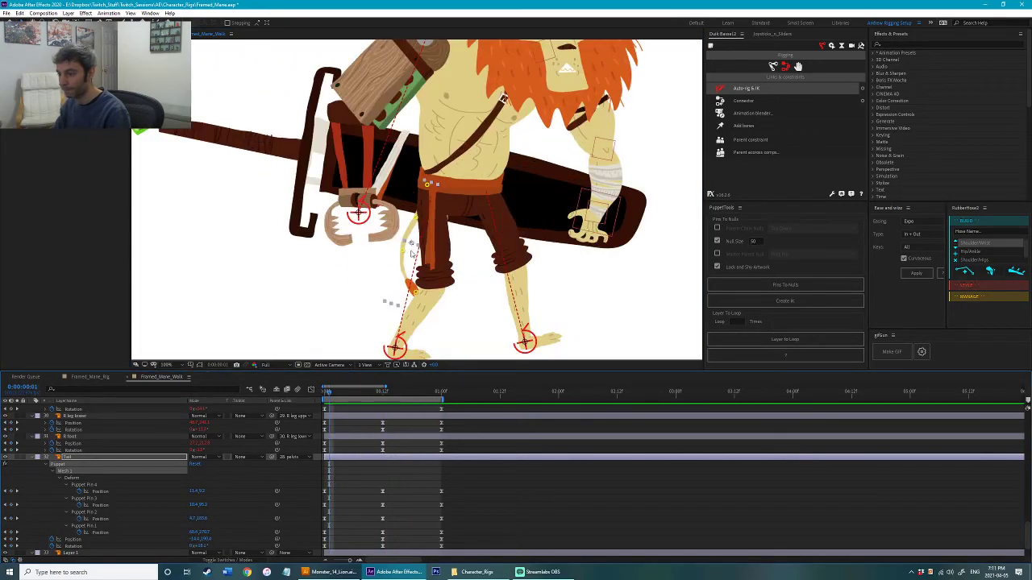
# Step: At frame 6, pull the tail tip's Puppet Pin 1 downward and copy its position keyframe to frame 18
pyautogui.click(355, 397)
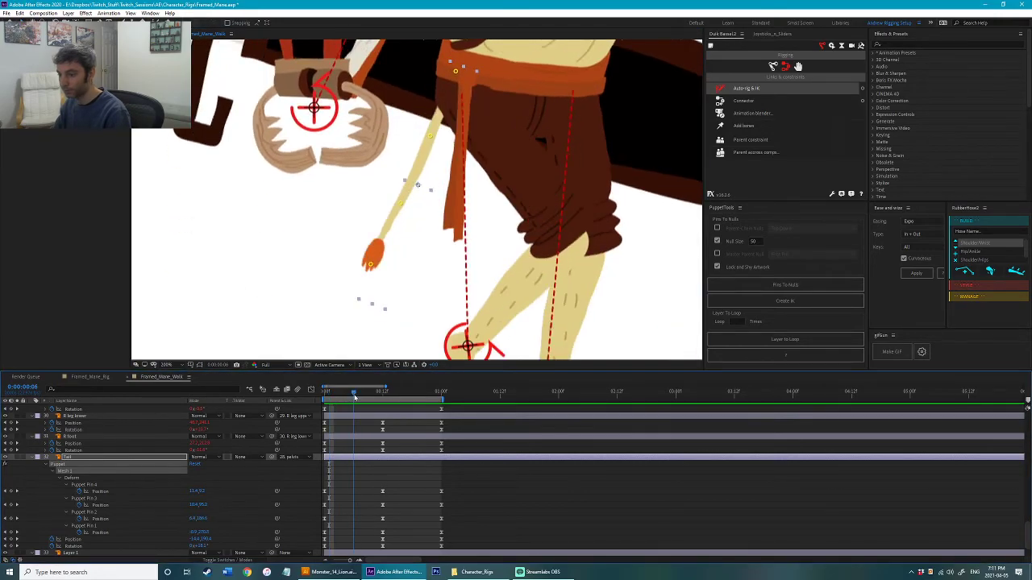
pyautogui.moveTo(375, 269); pyautogui.dragTo(363, 292)
pyautogui.click(351, 471)
pyautogui.moveTo(354, 393); pyautogui.dragTo(412, 425)
pyautogui.moveTo(360, 508); pyautogui.dragTo(344, 540)
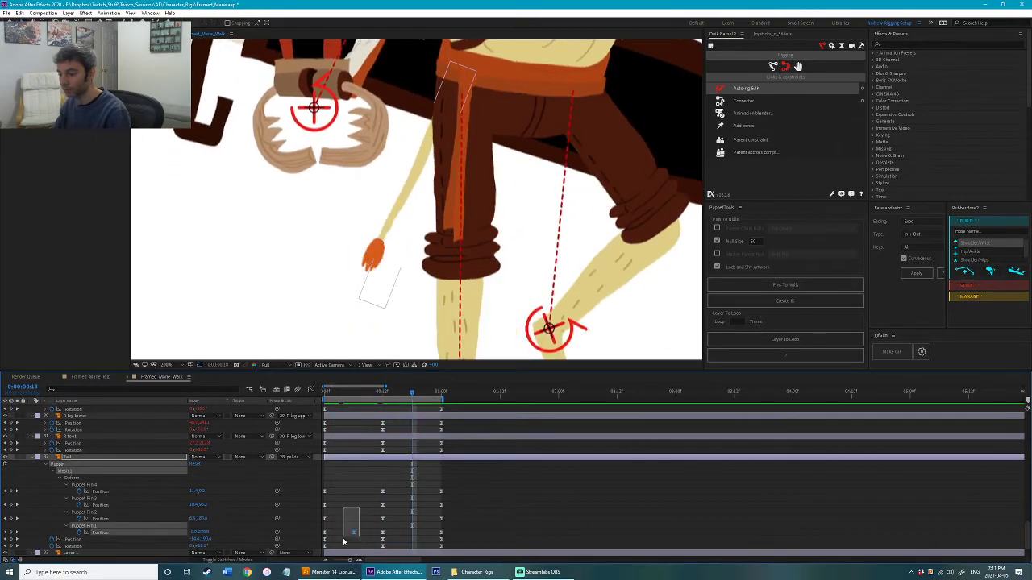
# Step: Play back the walk and inspect the tail's swing close up
pyautogui.scroll(-2, 377, 300)
pyautogui.click(369, 282)
pyautogui.moveTo(359, 272); pyautogui.dragTo(384, 306)
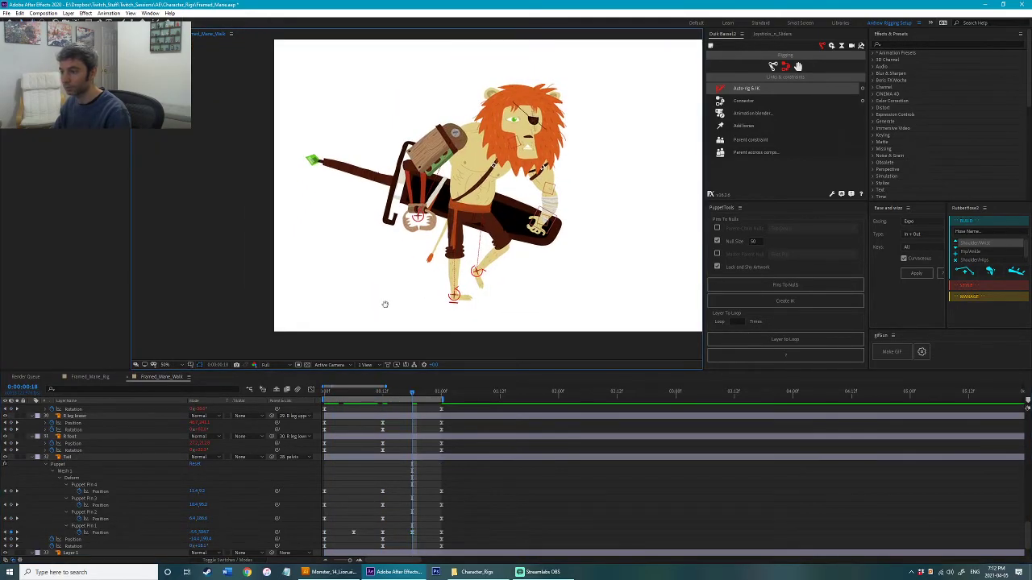
pyautogui.press('space')
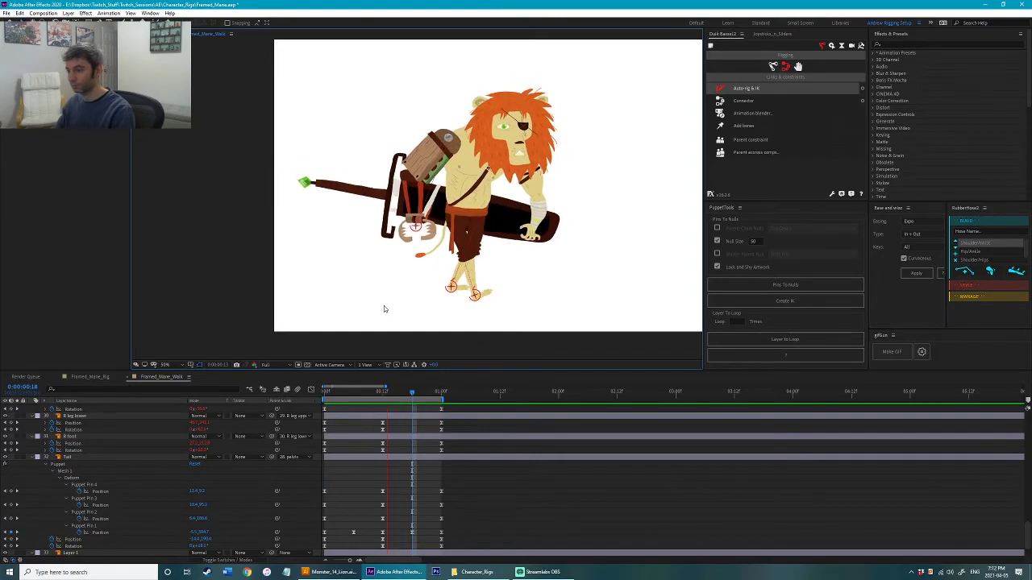
pyautogui.scroll(2, 420, 298)
pyautogui.scroll(2, 420, 297)
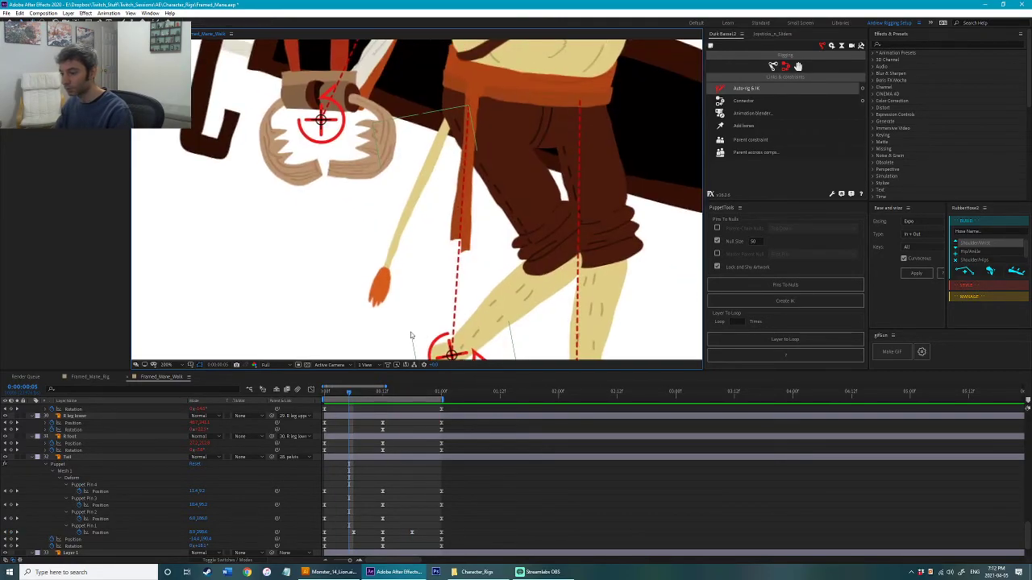
pyautogui.press('space')
# Step: Delete the Tail layer's position and rotation keyframes at frame 12 and 1:00, and move its anchor point to the tail's base at the belt
pyautogui.click(334, 457)
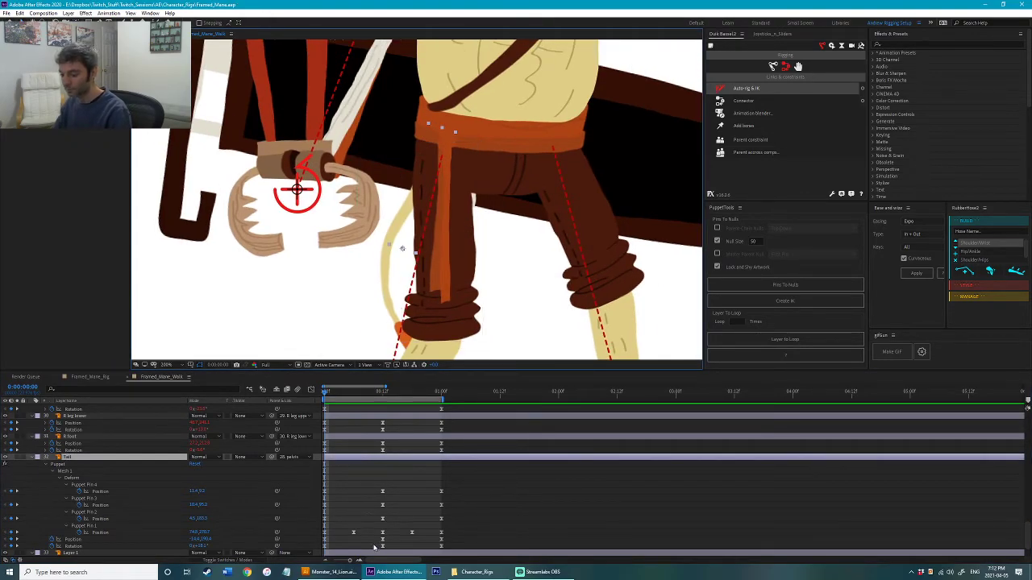
pyautogui.moveTo(373, 547); pyautogui.dragTo(451, 551)
pyautogui.moveTo(402, 249); pyautogui.dragTo(416, 165)
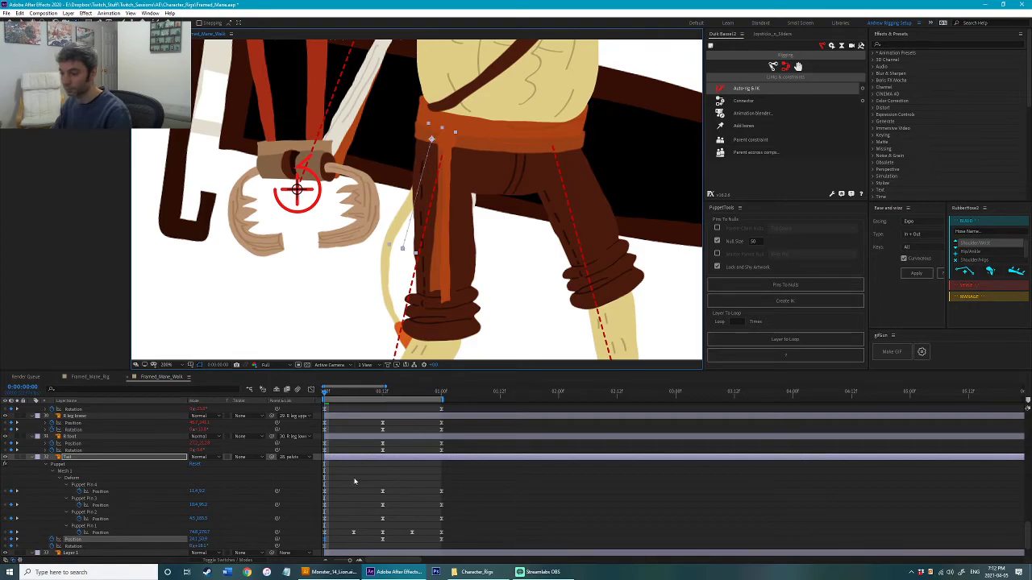
pyautogui.moveTo(369, 537); pyautogui.dragTo(462, 548)
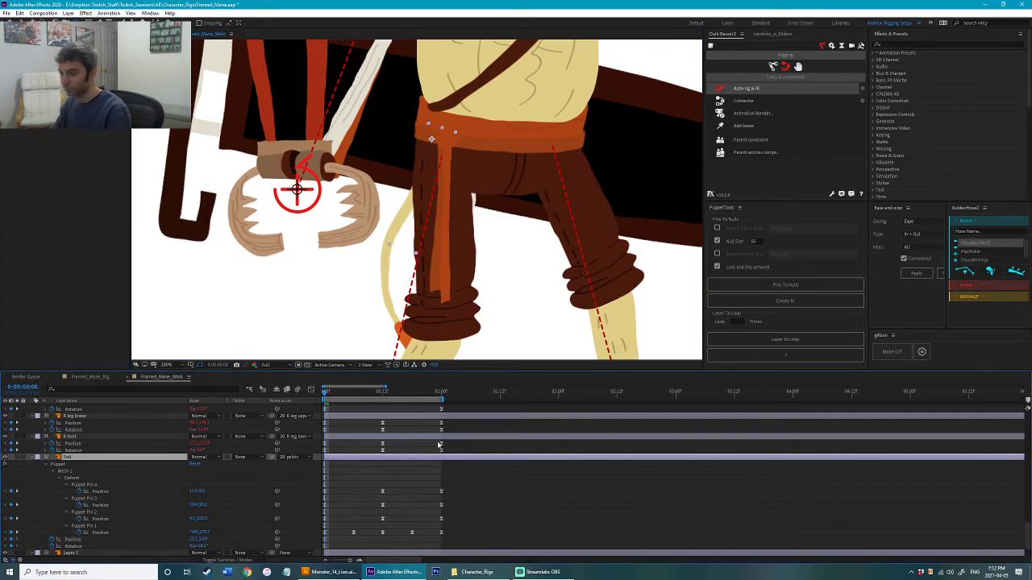
pyautogui.click(353, 392)
pyautogui.moveTo(360, 398); pyautogui.dragTo(384, 397)
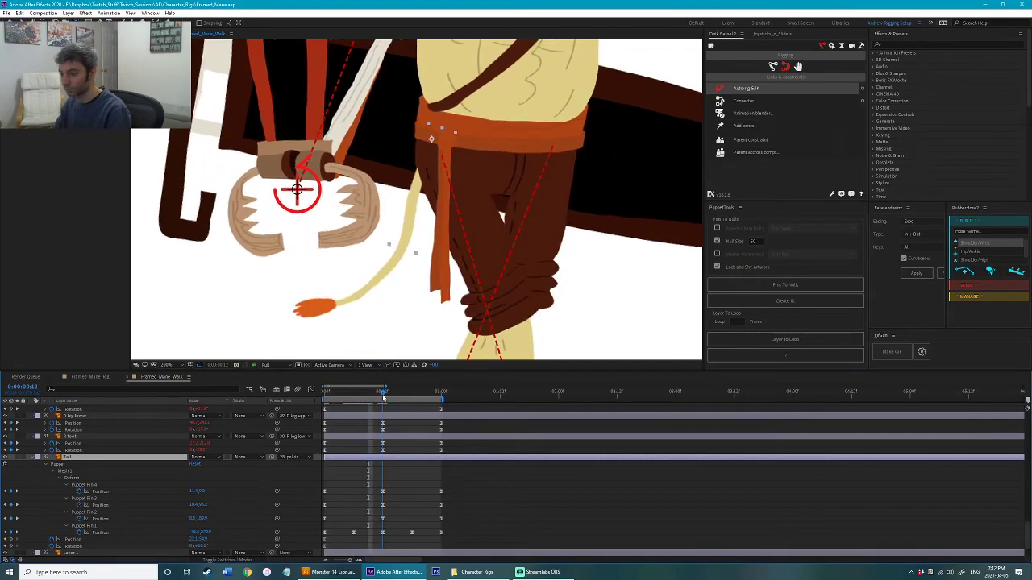
# Step: At frame 12, rotate the Tail layer so it swings backward, and repeat its starting rotation keyframe at 1:00
pyautogui.click(333, 295)
pyautogui.click(364, 339)
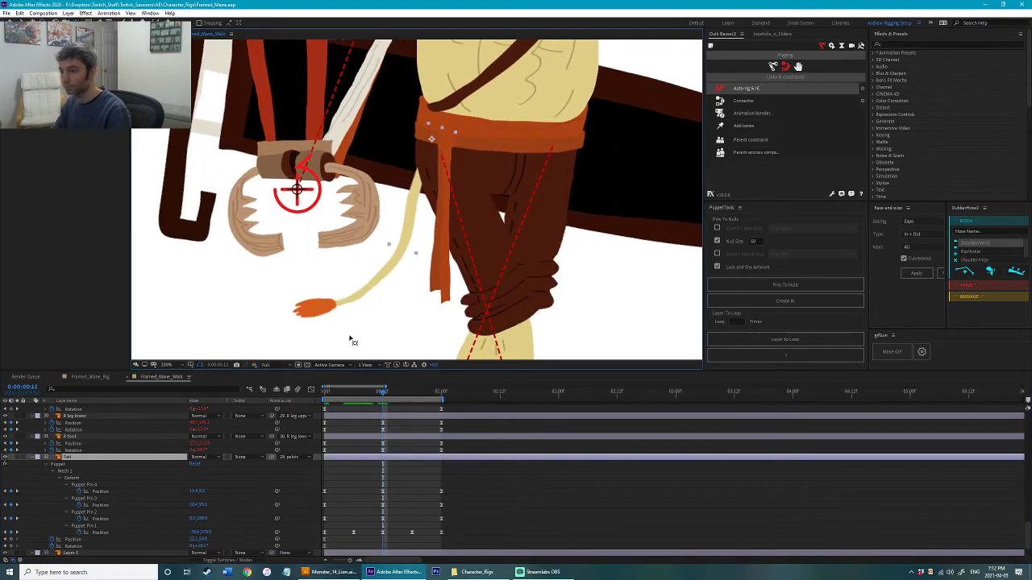
pyautogui.moveTo(388, 278); pyautogui.dragTo(373, 276)
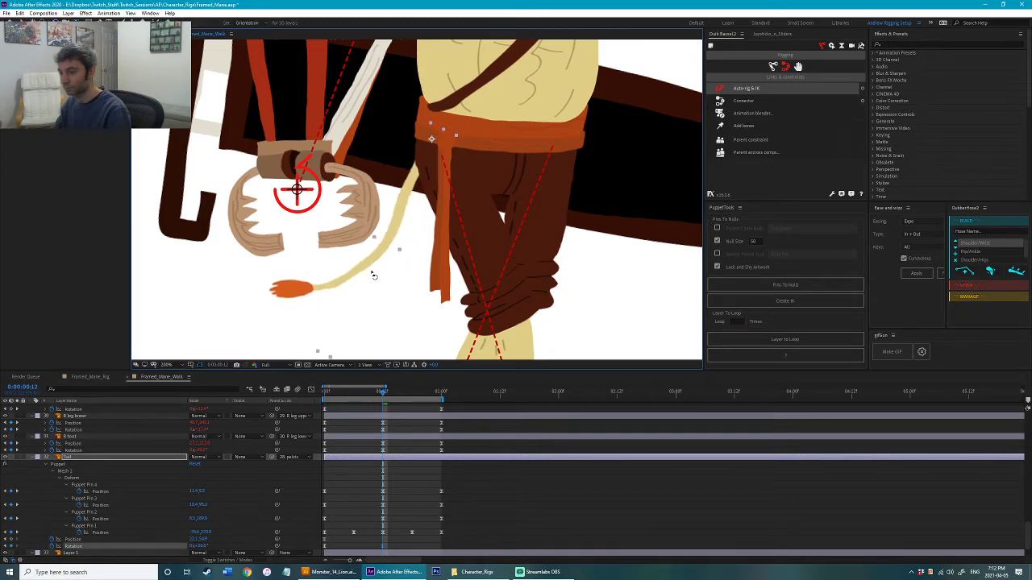
pyautogui.click(442, 397)
pyautogui.scroll(-3, 440, 301)
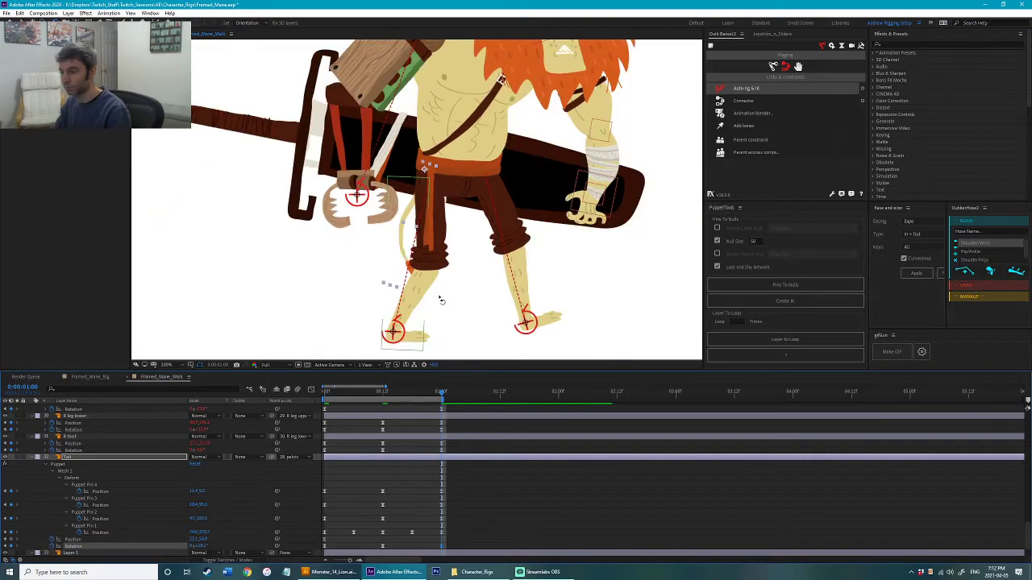
# Step: Play back and scrub the walk cycle to check the tail's swing on the full character
pyautogui.press('space')
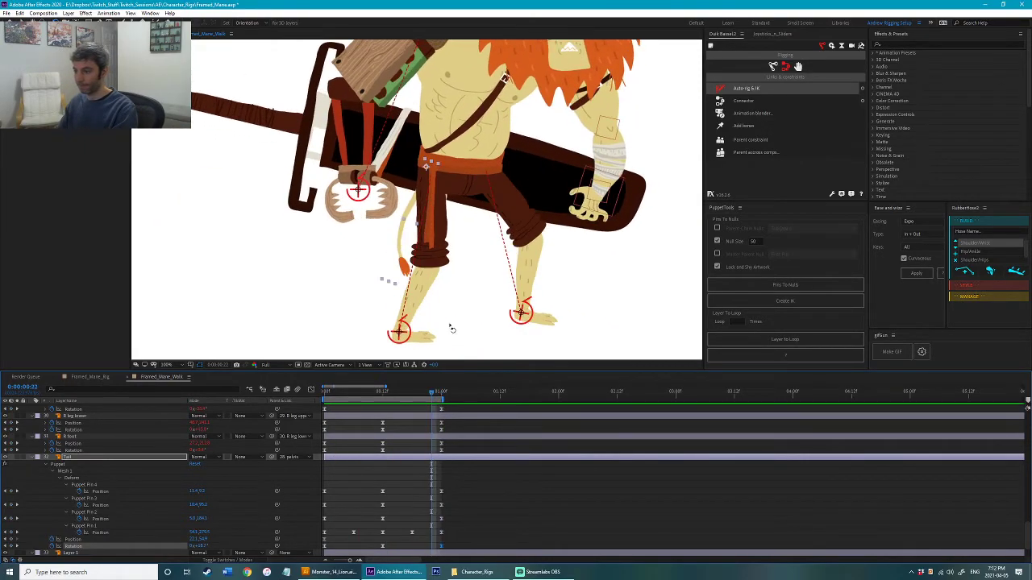
pyautogui.scroll(-4, 345, 266)
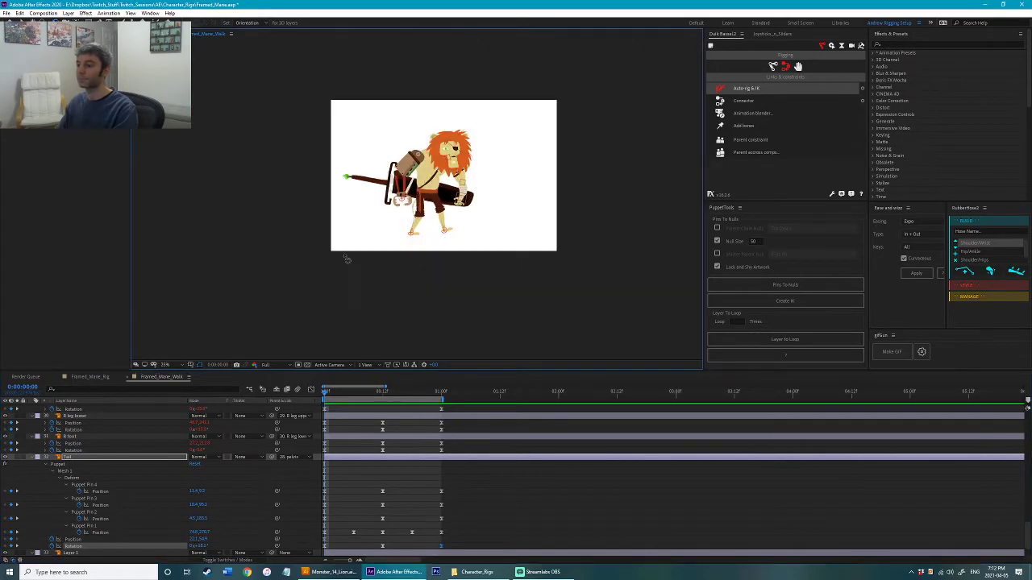
pyautogui.scroll(1, 352, 261)
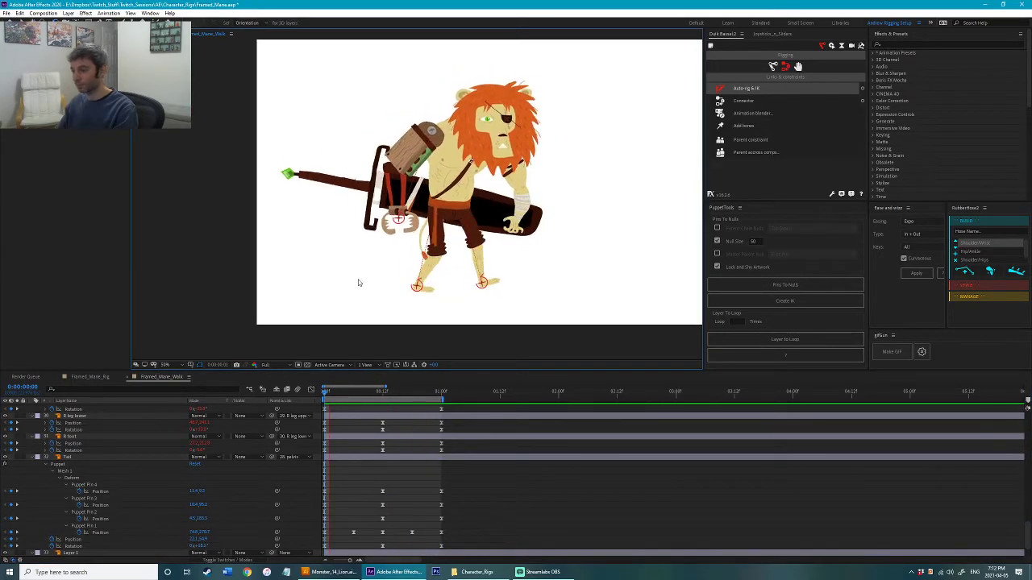
pyautogui.click(353, 392)
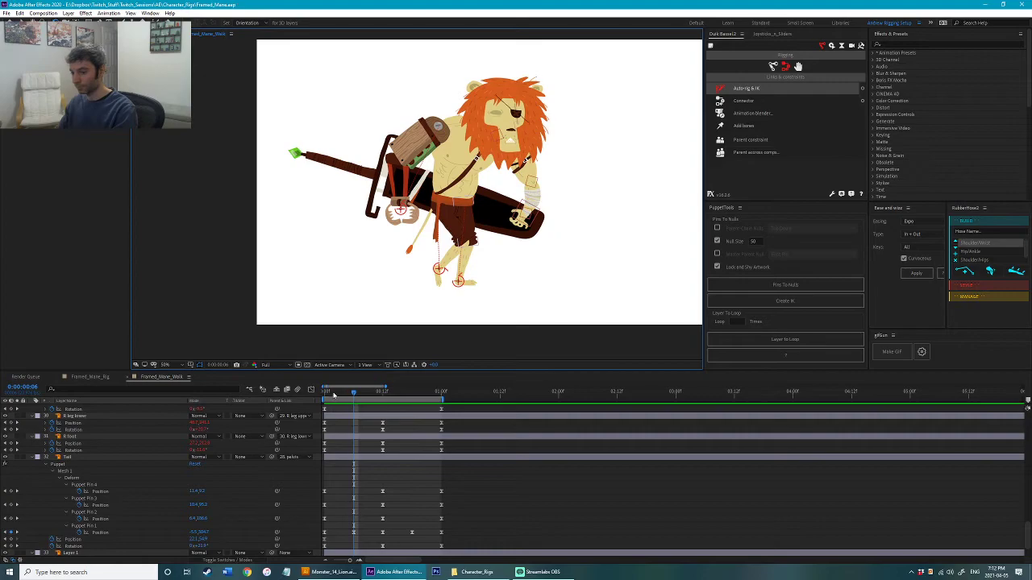
pyautogui.press('v')
pyautogui.moveTo(334, 395); pyautogui.dragTo(295, 397)
pyautogui.click(305, 330)
pyautogui.moveTo(319, 247); pyautogui.dragTo(300, 282)
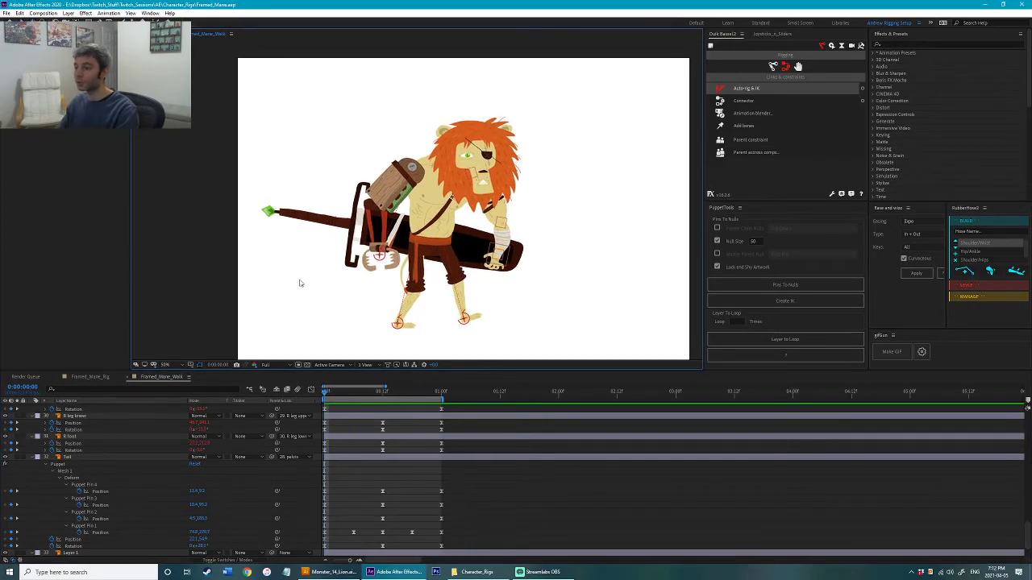
pyautogui.press('space')
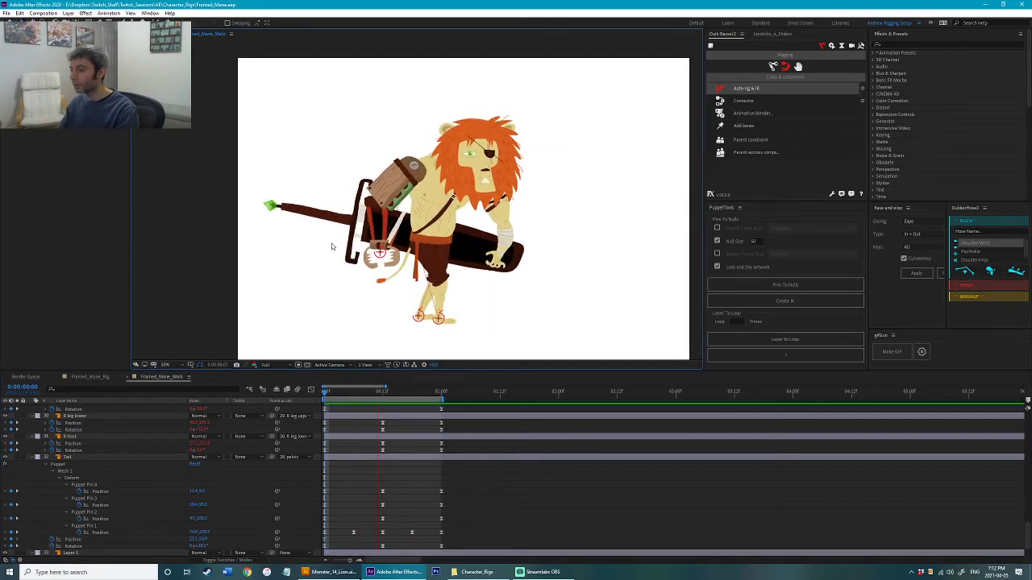
pyautogui.press('space')
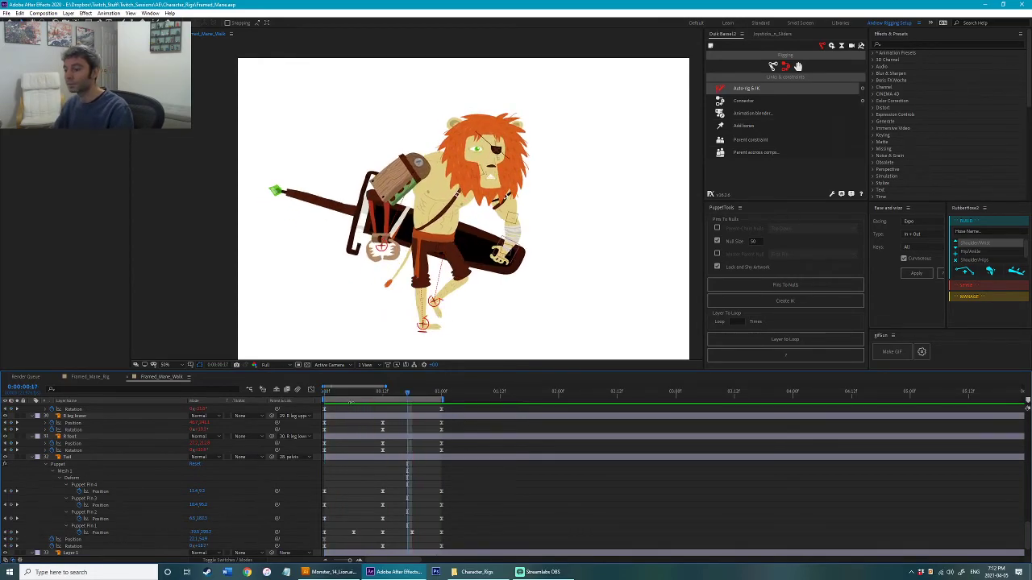
# Step: Select the walk cycle keyframes across all of the character's layers
pyautogui.scroll(10, 442, 447)
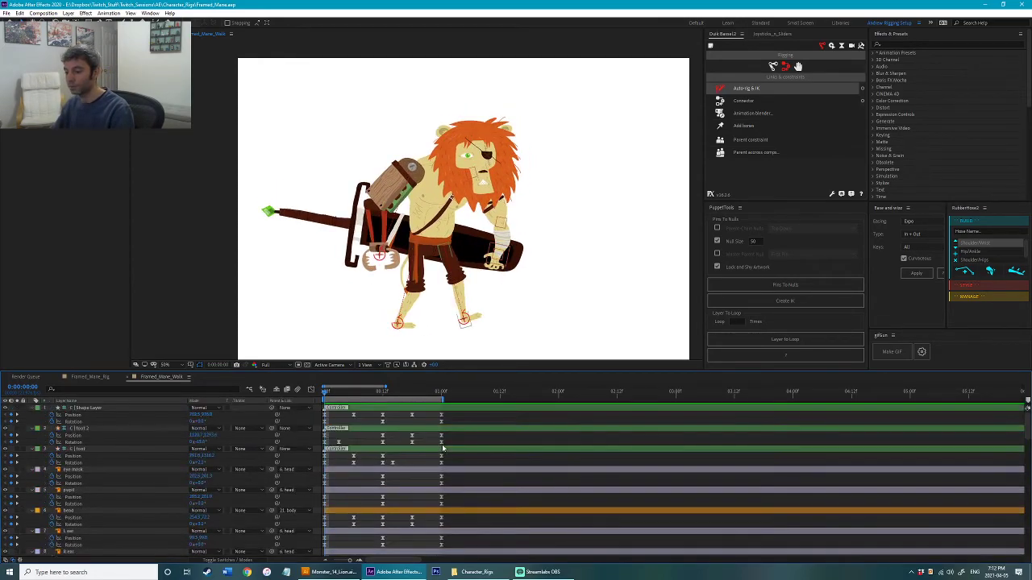
pyautogui.moveTo(448, 440); pyautogui.dragTo(316, 555)
pyautogui.click(555, 332)
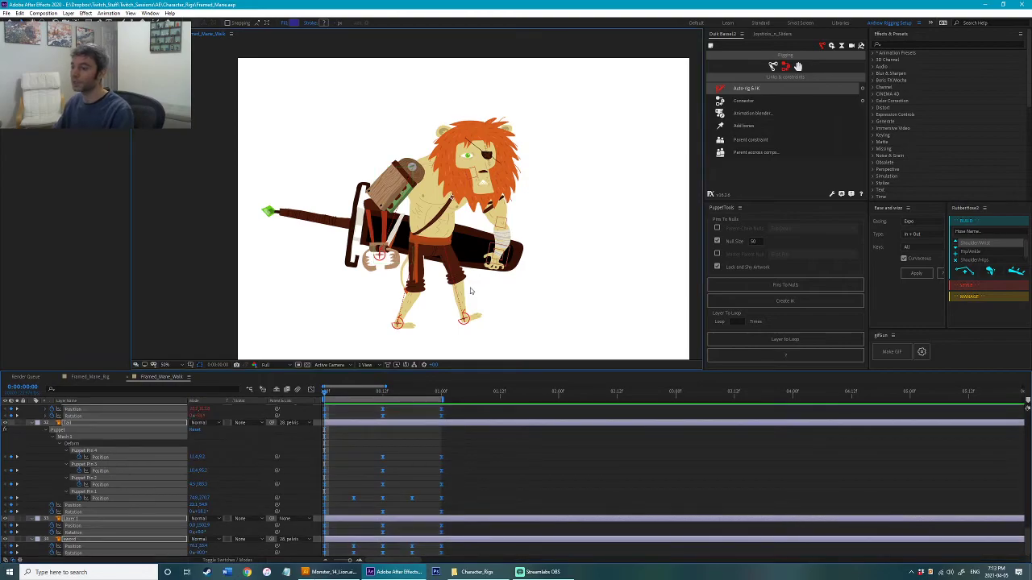
# Step: Reveal the keyframes of belt strap 1 and belt strap 2 and move their puppet pin keyframes to frame 0
pyautogui.scroll(1, 472, 293)
pyautogui.moveTo(431, 330); pyautogui.dragTo(466, 208)
pyautogui.scroll(1, 465, 207)
pyautogui.moveTo(483, 266); pyautogui.dragTo(419, 259)
pyautogui.click(419, 258)
pyautogui.scroll(15, 385, 435)
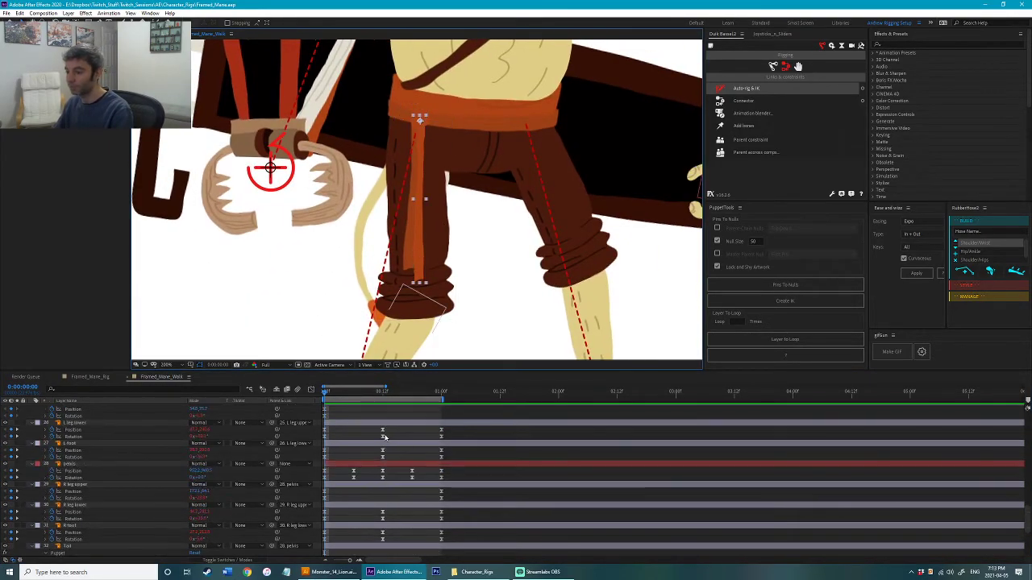
pyautogui.scroll(-6, 386, 443)
pyautogui.keyDown('shift'); pyautogui.click(353, 465); pyautogui.keyUp('shift')
pyautogui.press('u')
pyautogui.click(357, 470)
pyautogui.scroll(-1, 368, 474)
pyautogui.moveTo(402, 450); pyautogui.dragTo(405, 533)
pyautogui.scroll(-1, 416, 497)
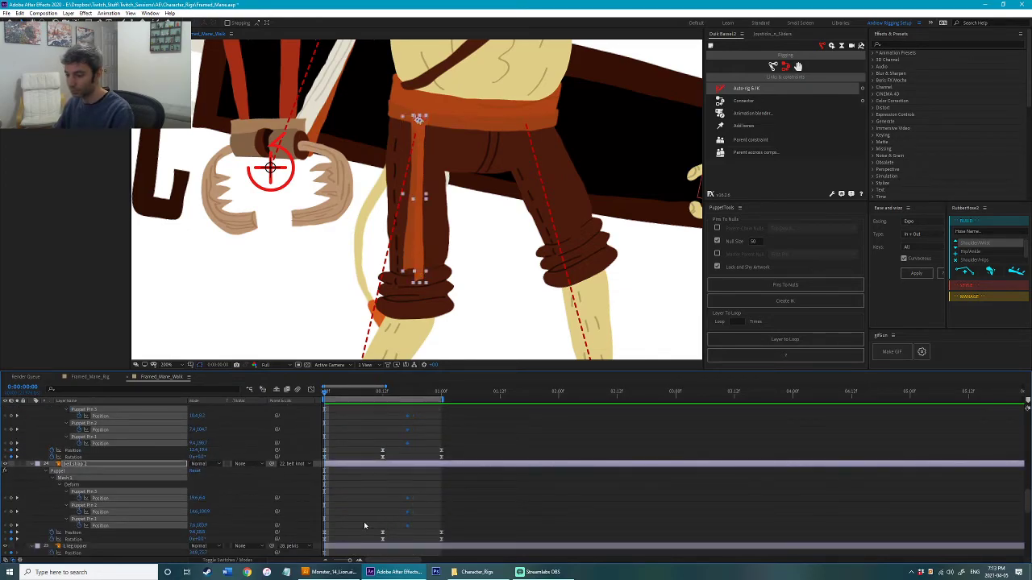
# Step: Apply Easy Ease to the frame 0 puppet pin keyframes of both belt straps
pyautogui.click(364, 521)
pyautogui.moveTo(333, 529); pyautogui.dragTo(303, 407)
pyautogui.rightClick(324, 452)
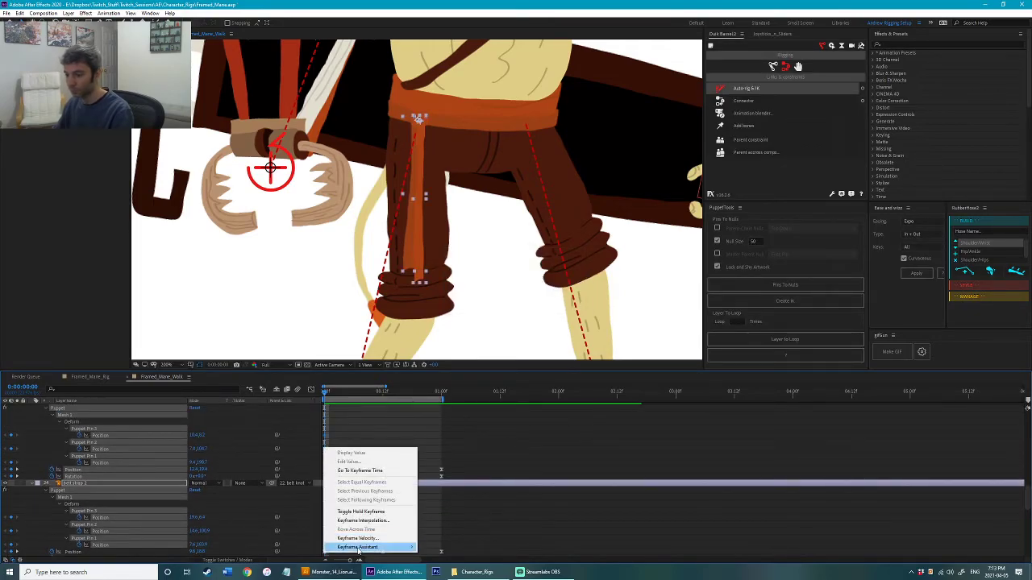
pyautogui.moveTo(402, 504)
pyautogui.click(427, 490)
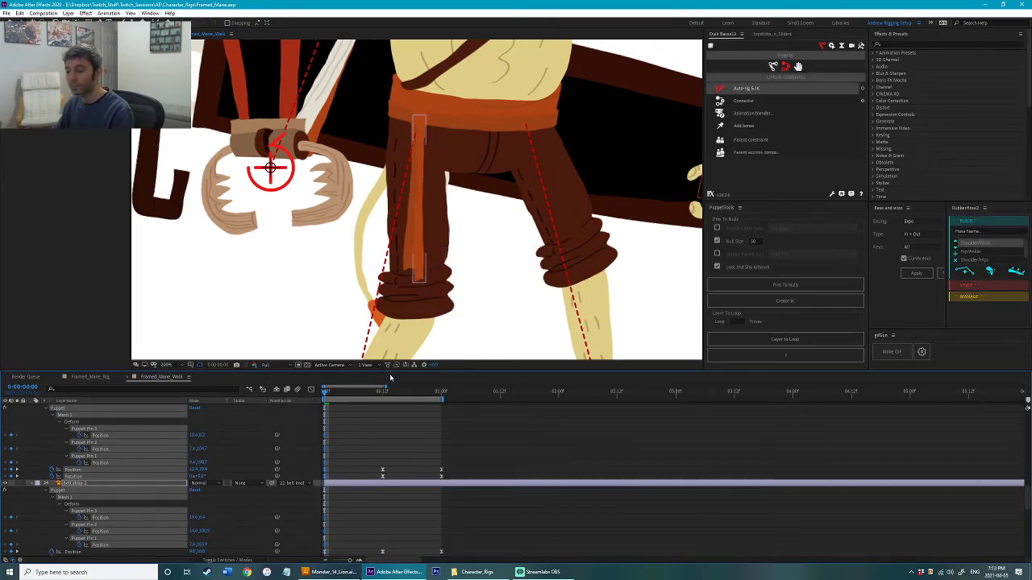
pyautogui.press('F2')
# Step: Try copying the belt straps' unposed puppet pin keyframes from frame 0 to 1:00, and undo the copies
pyautogui.click(443, 392)
pyautogui.moveTo(349, 414); pyautogui.dragTo(316, 466)
pyautogui.moveTo(338, 513); pyautogui.dragTo(316, 551)
pyautogui.hotkey('ctrl', 'c')
pyautogui.hotkey('ctrl', 'v')
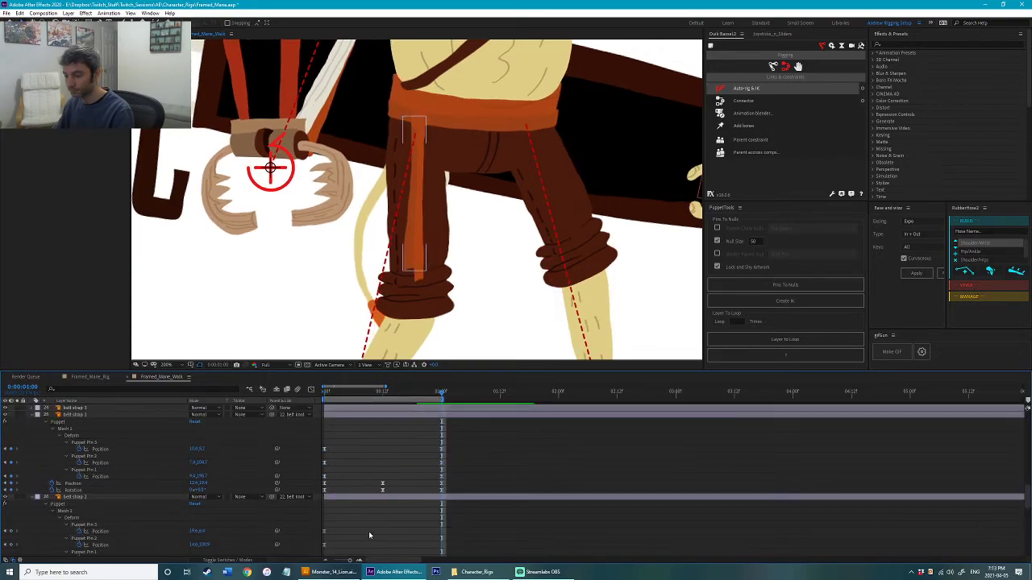
pyautogui.hotkey('ctrl', 'z')
pyautogui.click(342, 521)
pyautogui.moveTo(343, 522); pyautogui.dragTo(321, 548)
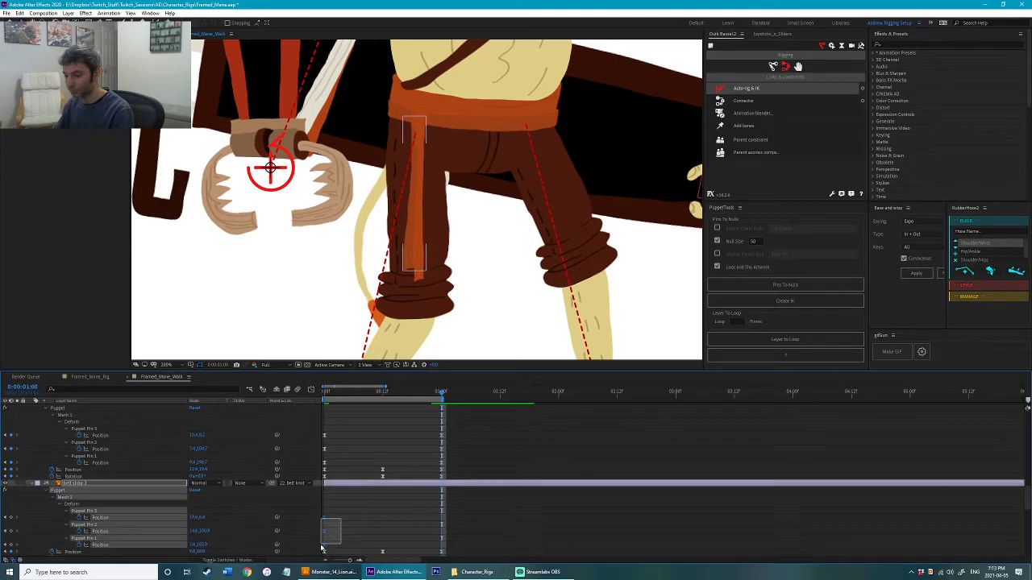
pyautogui.hotkey('ctrl', 's')
pyautogui.moveTo(385, 394); pyautogui.dragTo(289, 421)
pyautogui.moveTo(429, 428); pyautogui.dragTo(457, 456)
pyautogui.hotkey('ctrl', 'z')
pyautogui.hotkey('ctrl', 'z')
pyautogui.hotkey('ctrl', 'z')
# Step: At frame 0, rotate belt strap 1 and belt strap 2 so both trail backward from the belt, and save the project
pyautogui.moveTo(352, 395); pyautogui.dragTo(281, 401)
pyautogui.press('v')
pyautogui.click(419, 274)
pyautogui.press('w')
pyautogui.moveTo(420, 275); pyautogui.dragTo(442, 275)
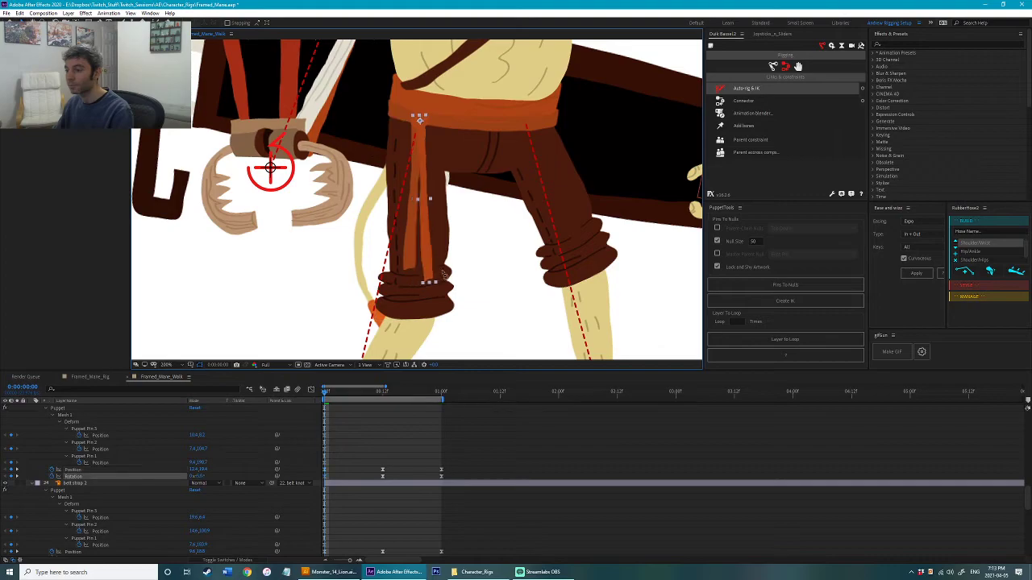
pyautogui.click(350, 486)
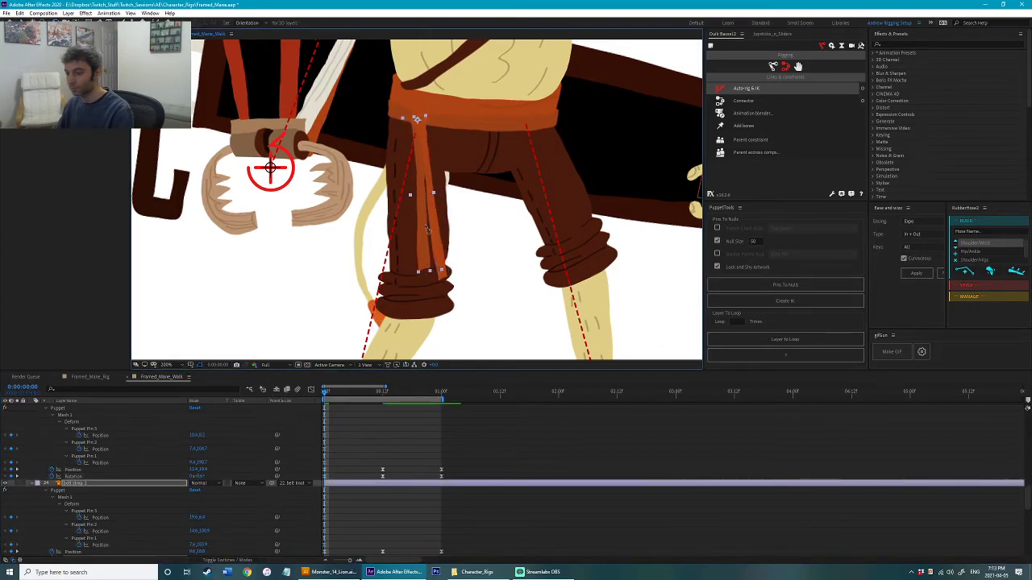
pyautogui.moveTo(384, 246); pyautogui.dragTo(359, 273)
pyautogui.scroll(-4, 351, 453)
pyautogui.hotkey('ctrl', 's')
pyautogui.scroll(2, 353, 453)
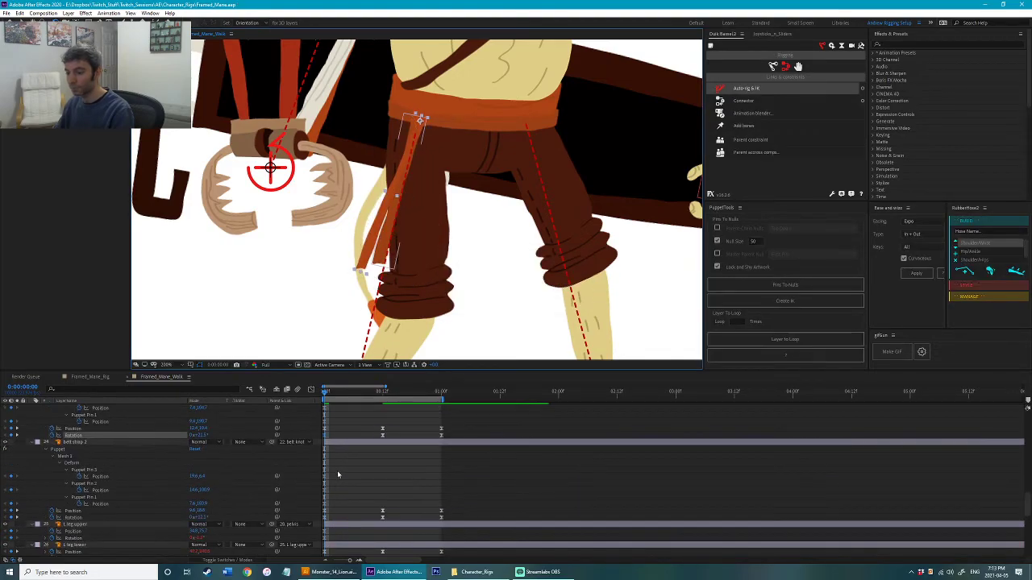
# Step: At frame 0, bend belt strap 2 backward by moving its Puppet Pin 1 and Puppet Pin 2
pyautogui.moveTo(340, 471); pyautogui.dragTo(320, 486)
pyautogui.moveTo(407, 325); pyautogui.dragTo(414, 359)
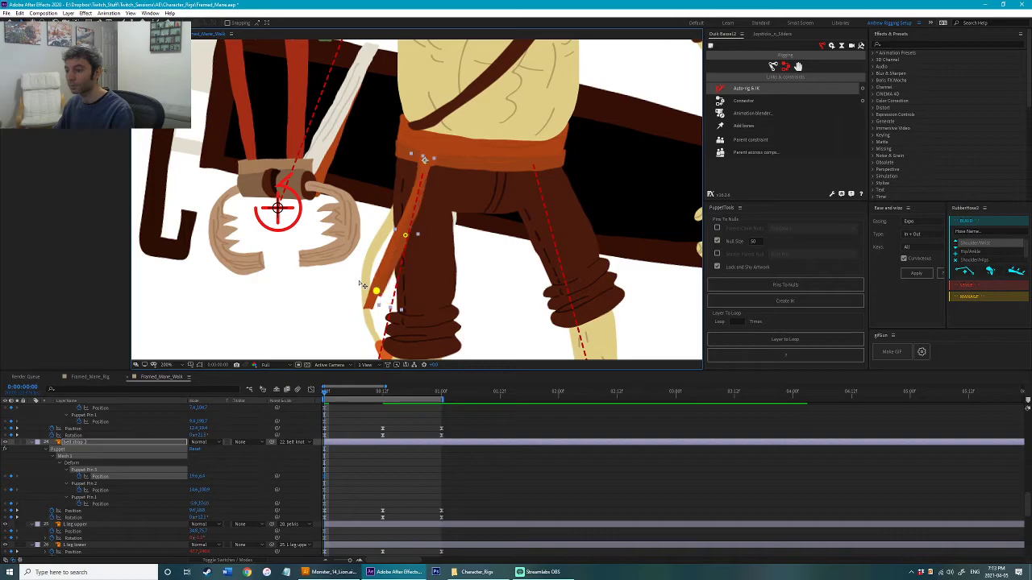
pyautogui.moveTo(361, 283); pyautogui.dragTo(355, 278)
pyautogui.moveTo(405, 234); pyautogui.dragTo(395, 230)
pyautogui.moveTo(353, 277); pyautogui.dragTo(349, 274)
pyautogui.scroll(2, 342, 457)
# Step: At frame 0, curve belt strap 1 backward by moving its Puppet Pin 1 and Puppet Pin 2
pyautogui.click(326, 451)
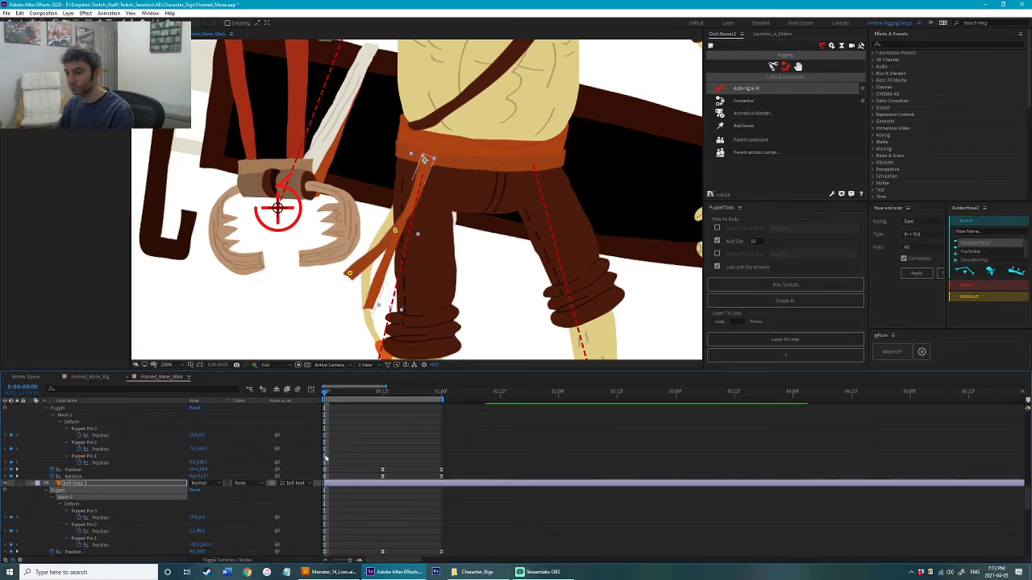
pyautogui.click(327, 455)
pyautogui.scroll(3, 369, 453)
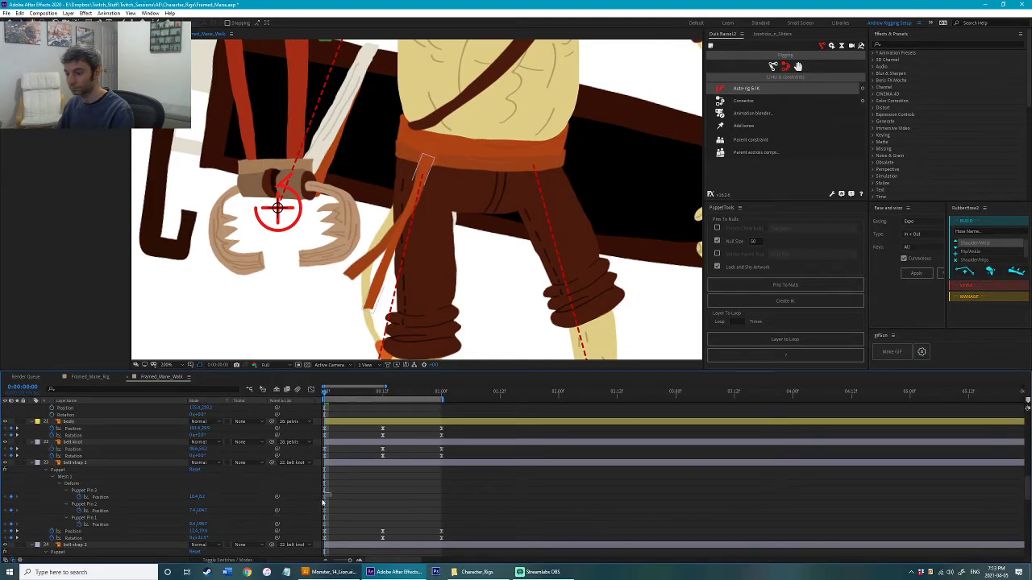
pyautogui.click(325, 462)
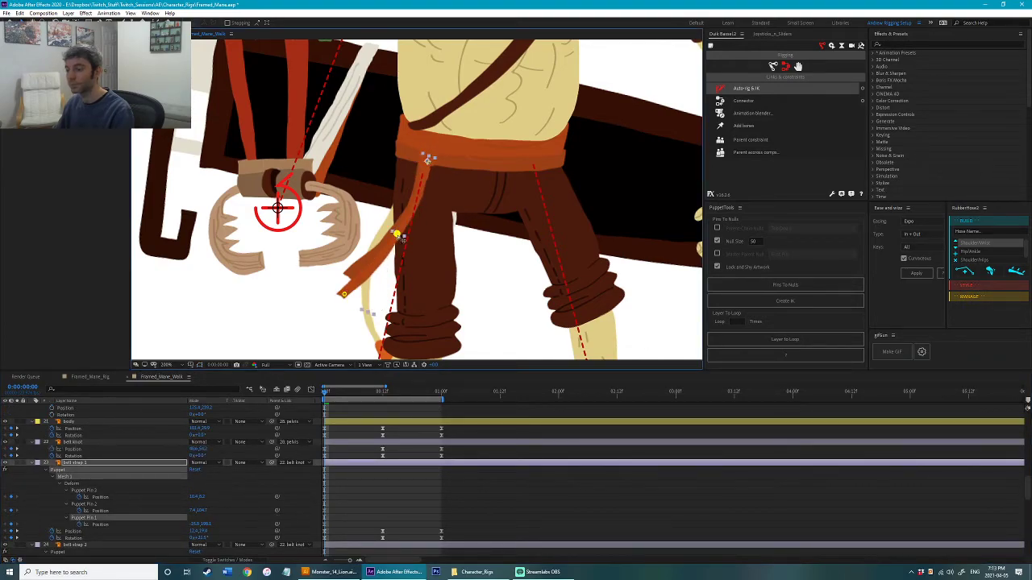
pyautogui.moveTo(393, 241); pyautogui.dragTo(391, 240)
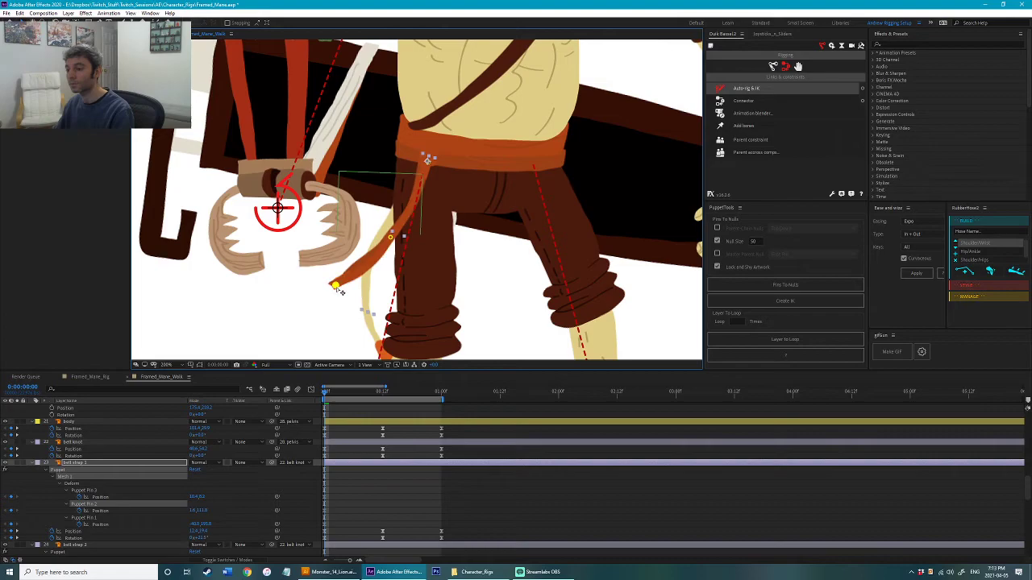
pyautogui.click(337, 286)
pyautogui.click(387, 231)
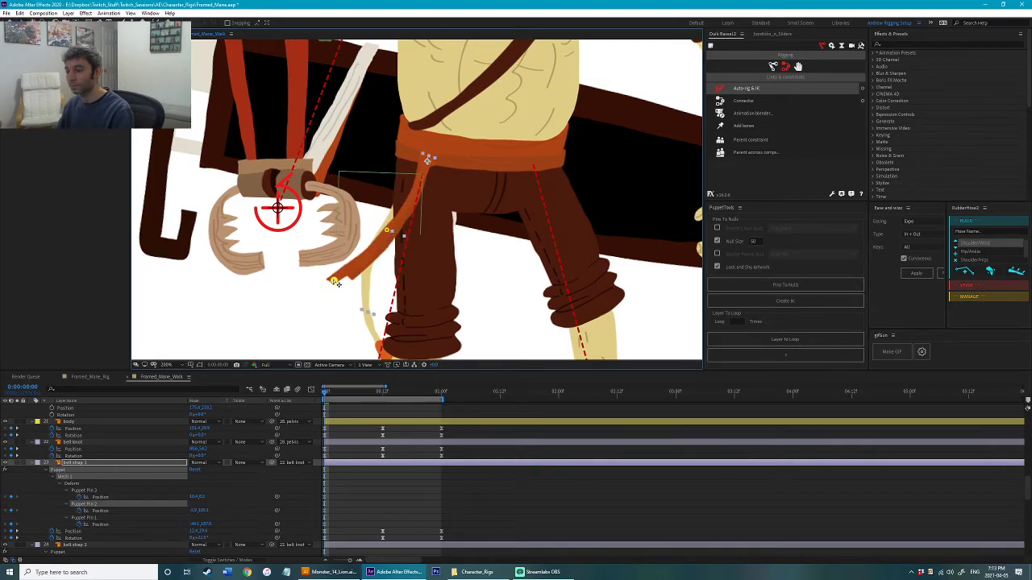
pyautogui.click(336, 282)
# Step: Copy the frame 0 puppet pin keyframes of belt strap 1 and belt strap 2 to 1:00
pyautogui.click(440, 395)
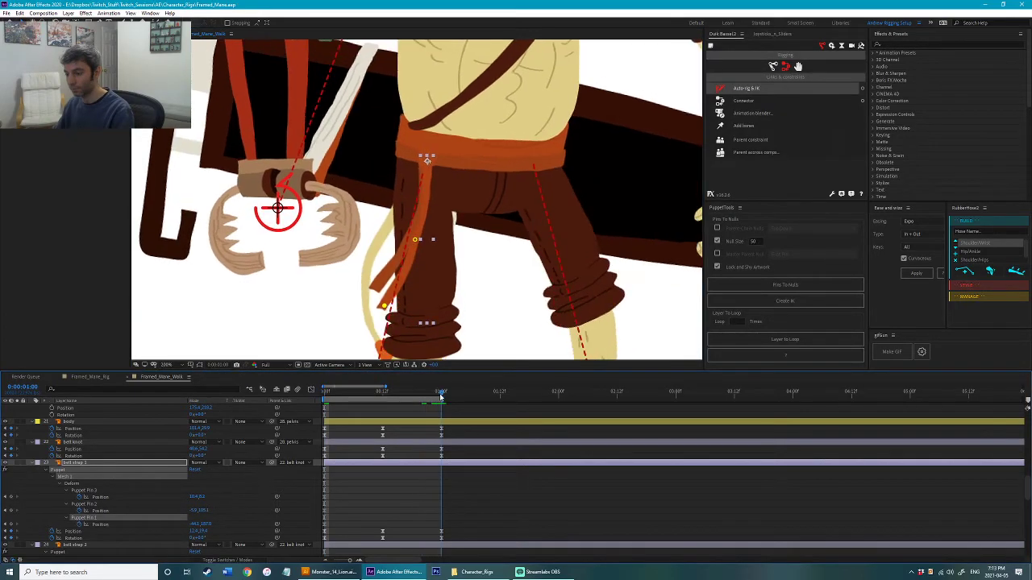
pyautogui.moveTo(326, 479); pyautogui.dragTo(313, 534)
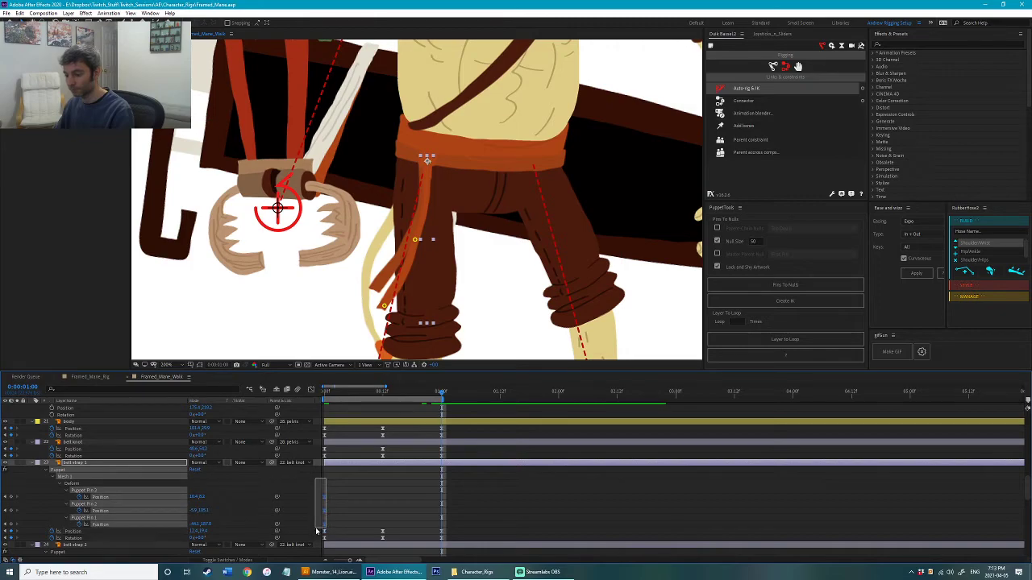
pyautogui.hotkey('ctrl', 'c')
pyautogui.hotkey('ctrl', 'v')
pyautogui.scroll(-3, 356, 509)
pyautogui.click(339, 512)
pyautogui.scroll(-1, 346, 507)
pyautogui.moveTo(334, 489); pyautogui.dragTo(315, 528)
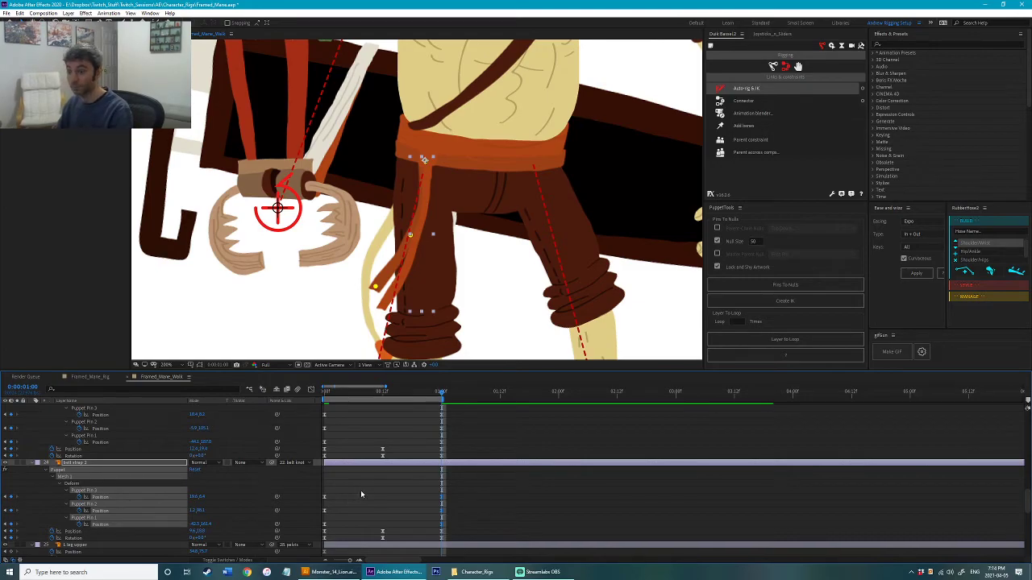
# Step: Copy both belt straps' frame 0 puppet pin keyframes to frame 12
pyautogui.moveTo(346, 393); pyautogui.dragTo(383, 425)
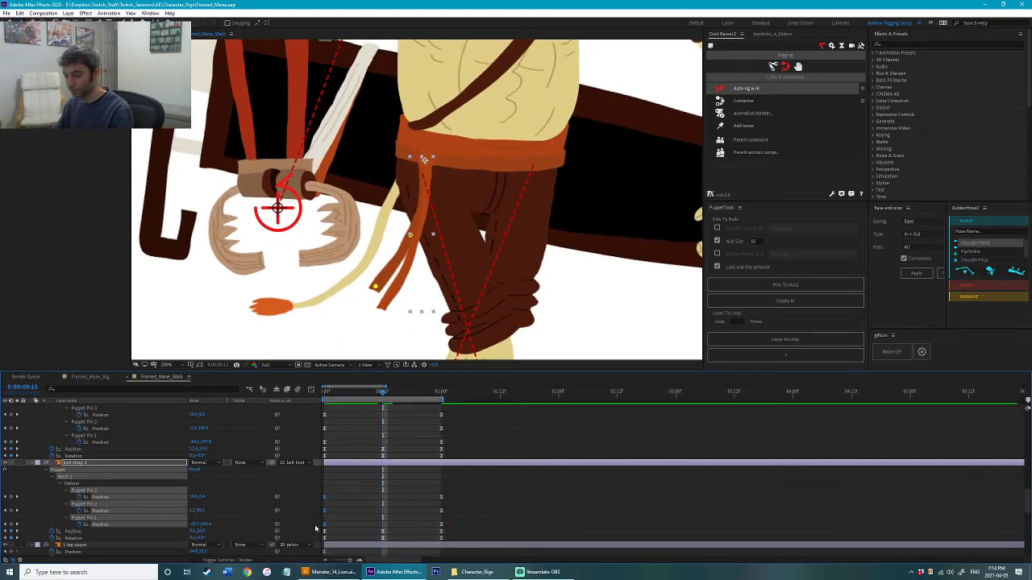
pyautogui.scroll(1, 354, 445)
pyautogui.moveTo(345, 419); pyautogui.dragTo(312, 465)
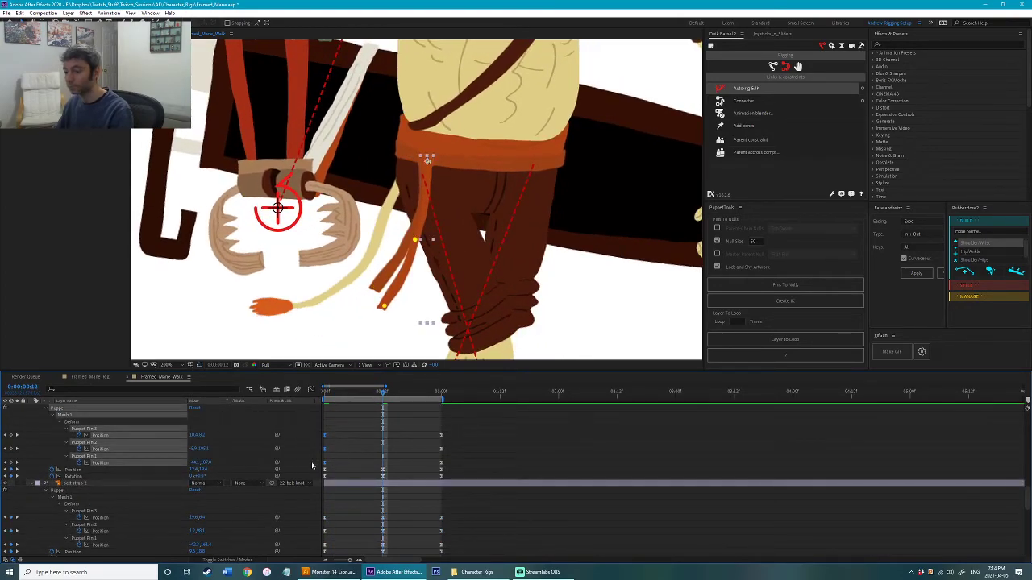
pyautogui.click(344, 459)
# Step: At frame 6, rotate belt strap 1 slightly to adjust its backward swing
pyautogui.moveTo(342, 392); pyautogui.dragTo(354, 395)
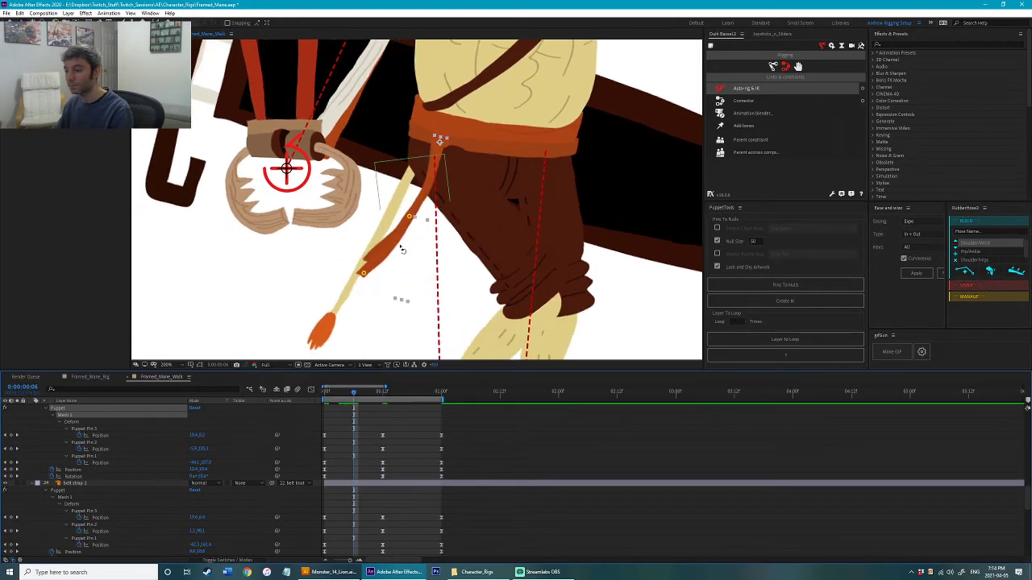
pyautogui.click(375, 252)
pyautogui.scroll(3, 368, 454)
pyautogui.click(366, 464)
pyautogui.moveTo(395, 262); pyautogui.dragTo(396, 278)
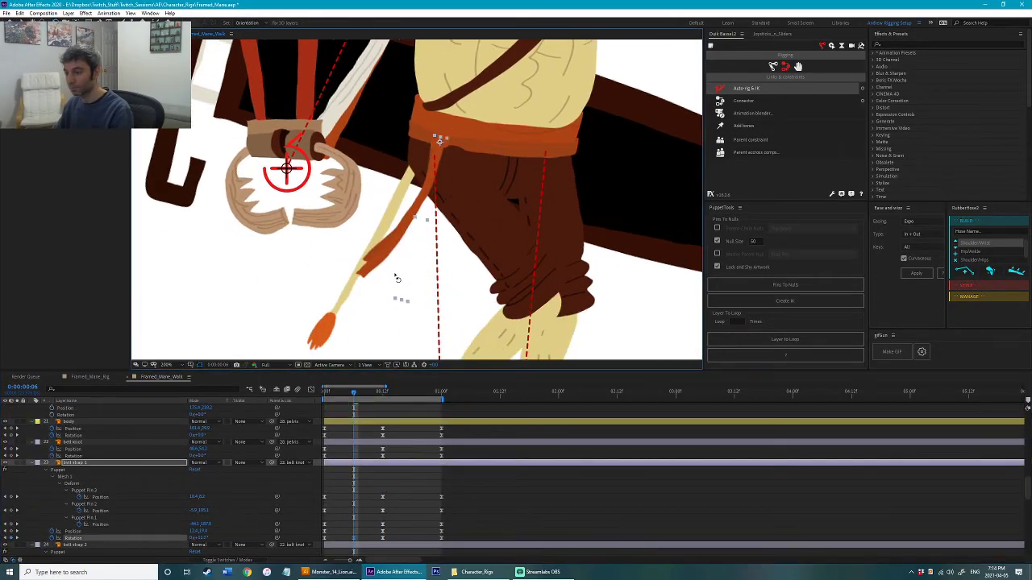
# Step: At frame 6, curve belt strap 1 backward by moving its Puppet Pin 1 and Puppet Pin 2
pyautogui.click(334, 497)
pyautogui.moveTo(347, 263); pyautogui.dragTo(342, 247)
pyautogui.click(400, 213)
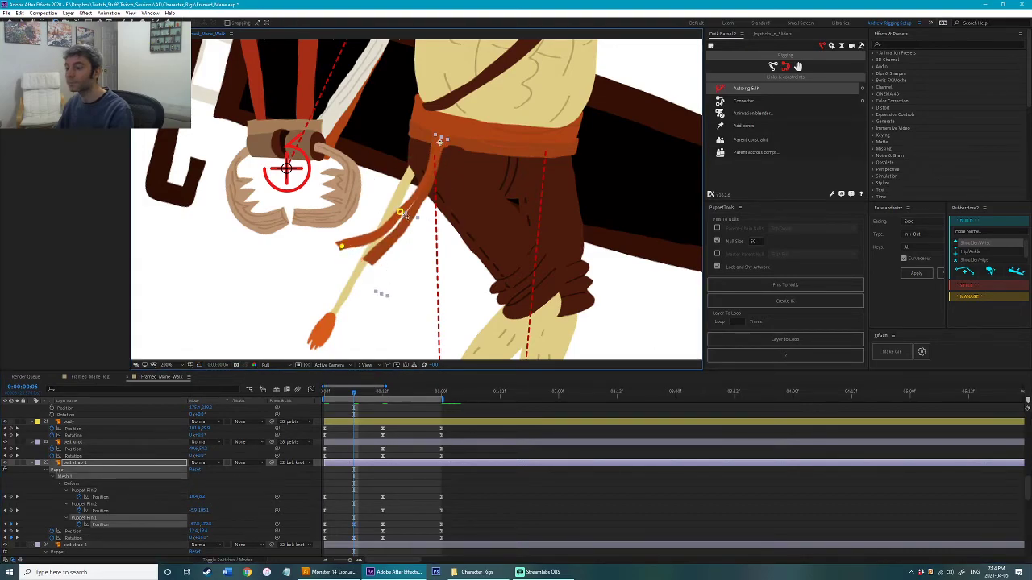
pyautogui.click(343, 246)
pyautogui.scroll(-3, 367, 439)
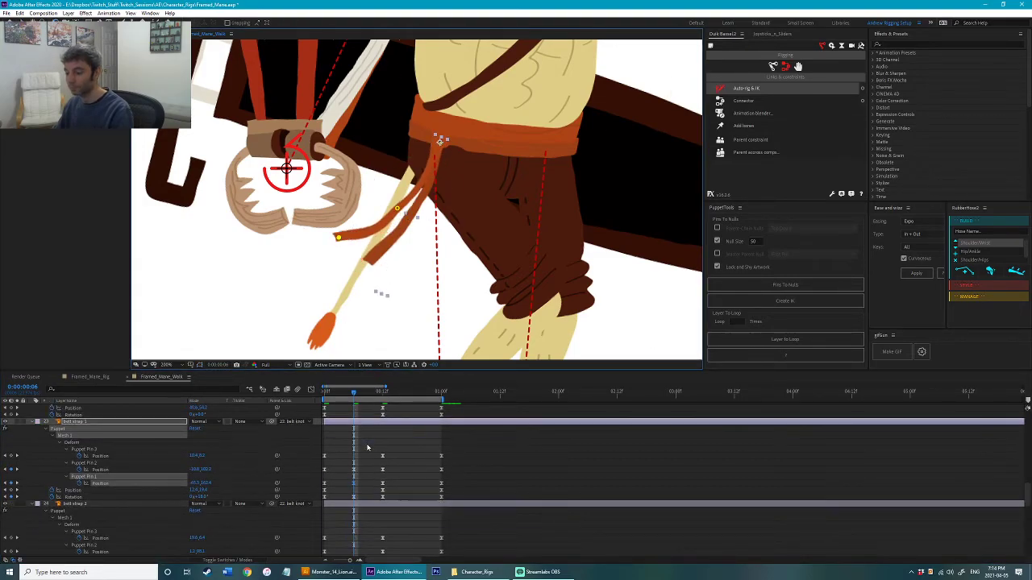
# Step: At frame 6, rotate belt strap 2 slightly and curve it backward by moving its Puppet Pin 1 and Puppet Pin 2
pyautogui.click(361, 486)
pyautogui.moveTo(411, 293); pyautogui.dragTo(407, 288)
pyautogui.click(323, 517)
pyautogui.moveTo(364, 254); pyautogui.dragTo(355, 243)
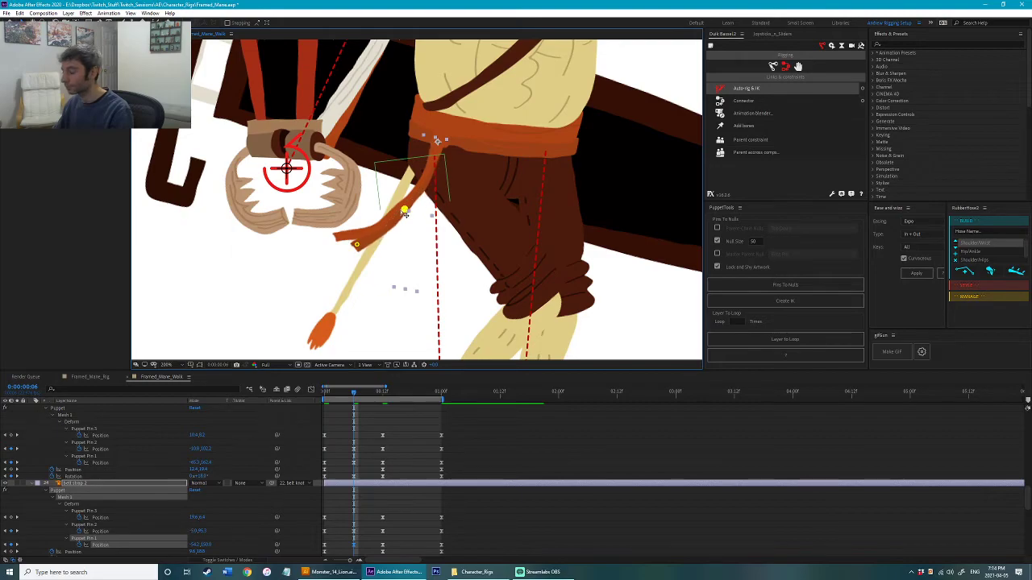
pyautogui.click(405, 211)
pyautogui.moveTo(349, 227); pyautogui.dragTo(347, 224)
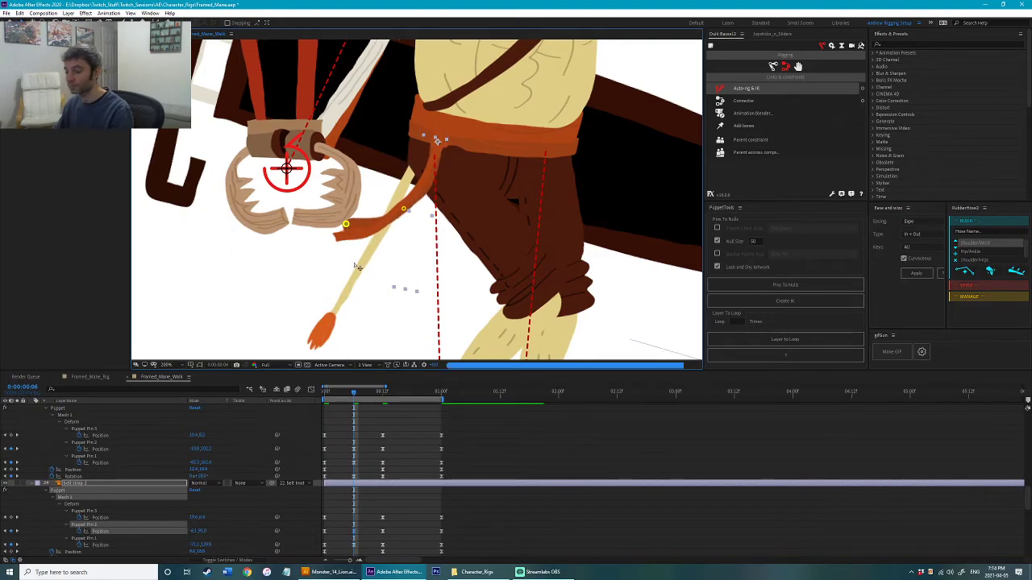
# Step: Copy both belt straps' frame 6 Puppet Pin 1, Puppet Pin 2 and Rotation keyframes to frame 18 and preview the walk
pyautogui.scroll(-1, 368, 492)
pyautogui.moveTo(367, 499); pyautogui.dragTo(345, 538)
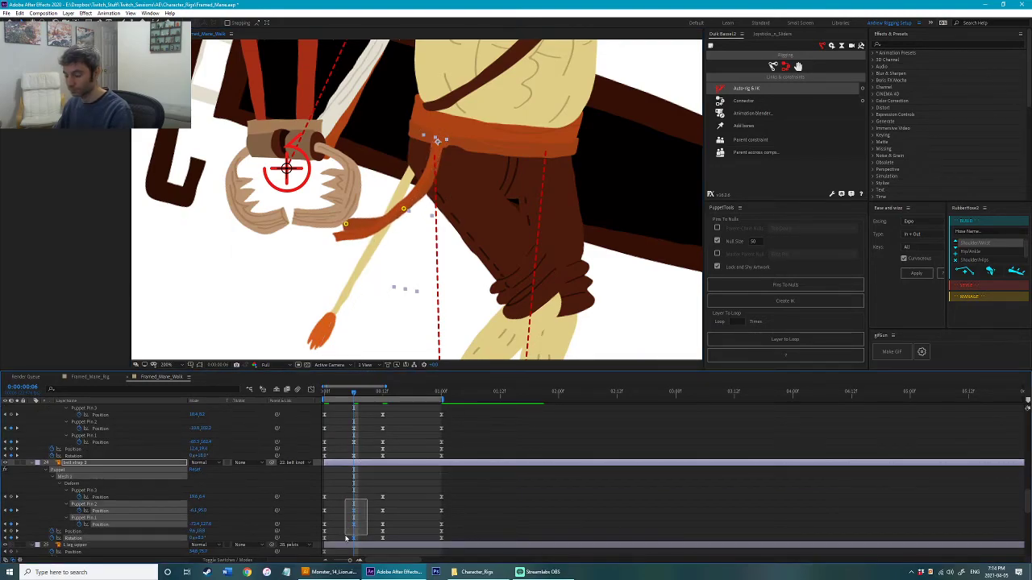
pyautogui.click(412, 394)
pyautogui.hotkey('ctrl', 'v')
pyautogui.moveTo(362, 413); pyautogui.dragTo(346, 456)
pyautogui.hotkey('ctrl', 'c')
pyautogui.hotkey('ctrl', 'v')
pyautogui.hotkey('ctrl', 'z')
pyautogui.moveTo(368, 409); pyautogui.dragTo(347, 457)
pyautogui.hotkey('ctrl', 'c')
pyautogui.hotkey('ctrl', 'v')
pyautogui.scroll(-1, 465, 272)
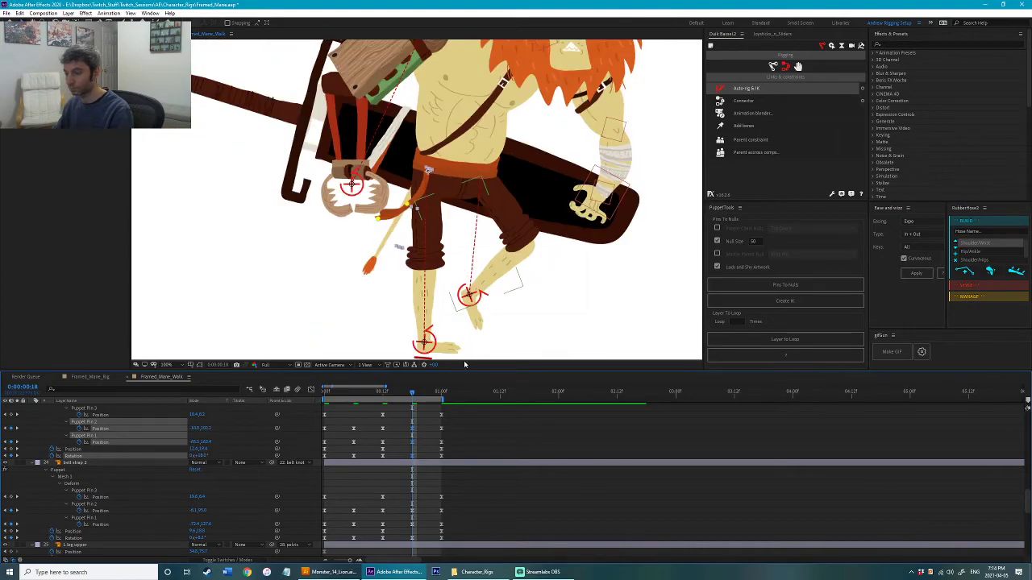
pyautogui.click(471, 421)
pyautogui.press('space')
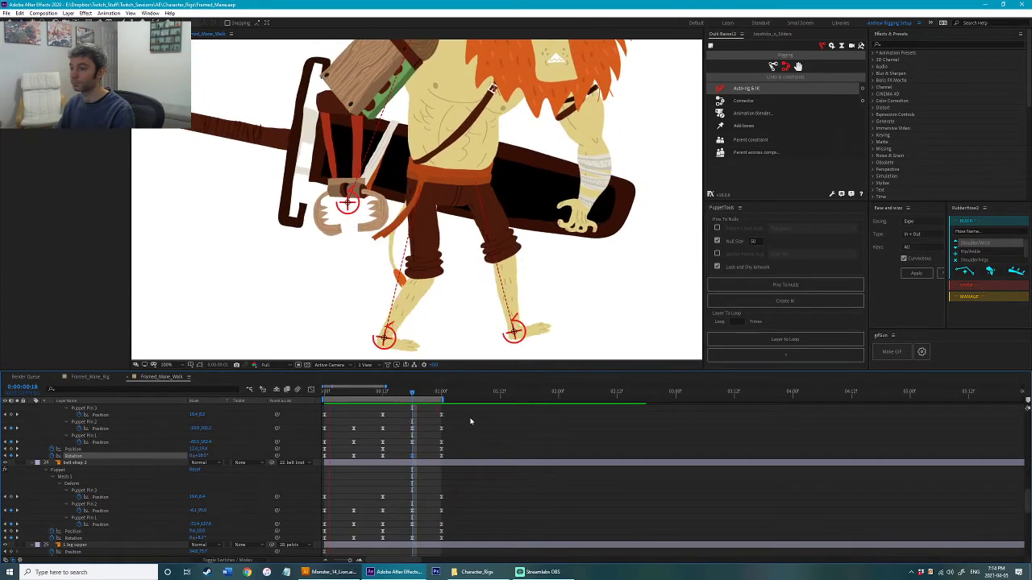
pyautogui.press('space')
# Step: Copy the frame 0 keyframes of belt strap 1 and belt strap 2 to 1:00 and play back the loop
pyautogui.moveTo(428, 393); pyautogui.dragTo(442, 398)
pyautogui.scroll(1, 346, 431)
pyautogui.moveTo(336, 429); pyautogui.dragTo(315, 523)
pyautogui.scroll(-2, 315, 480)
pyautogui.scroll(1, 315, 521)
pyautogui.scroll(-1, 315, 521)
pyautogui.moveTo(336, 465); pyautogui.dragTo(319, 521)
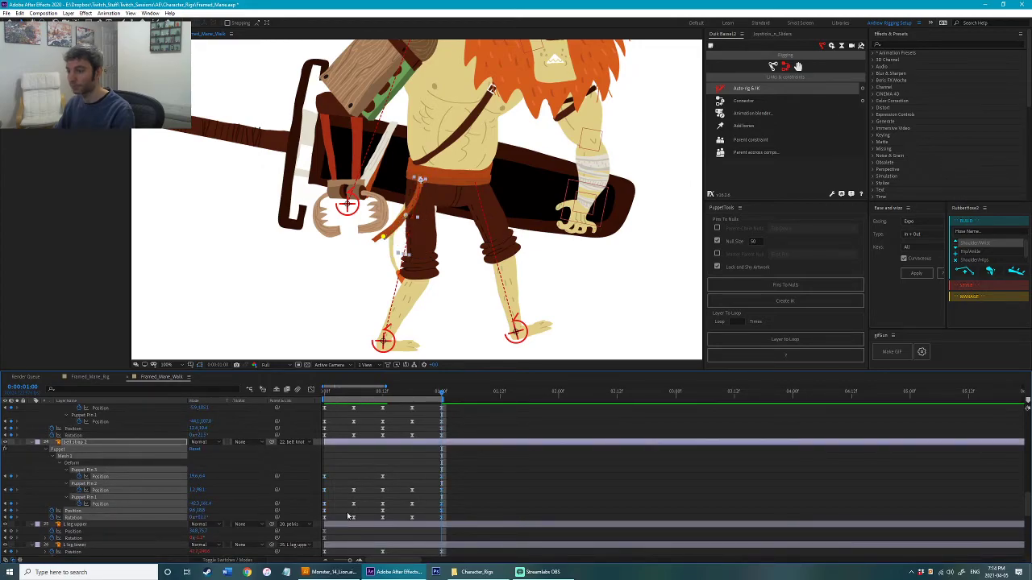
pyautogui.press('space')
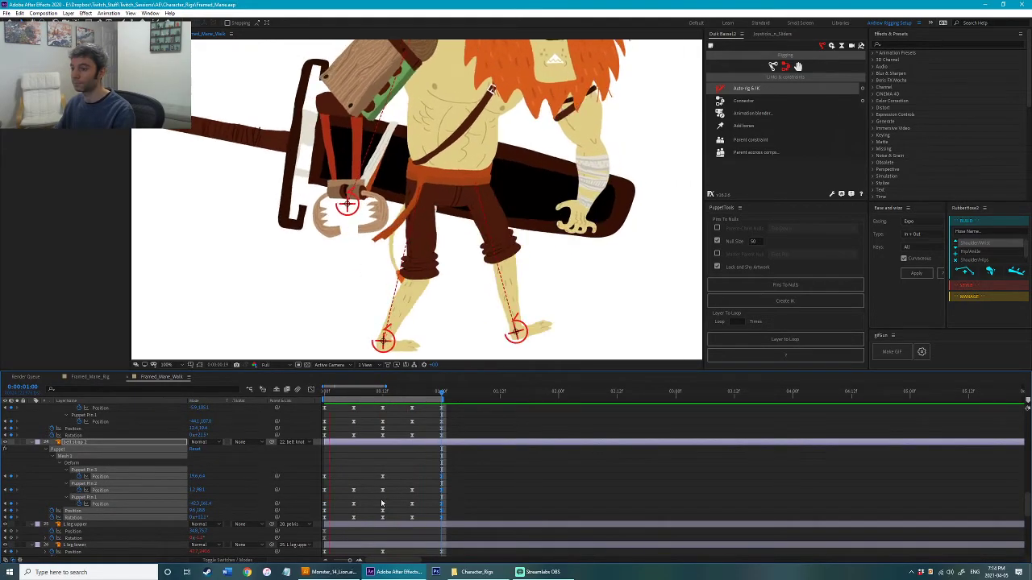
pyautogui.press('space')
# Step: Try copying both belt straps' 1:00 pin, position and rotation keyframes to frame 12
pyautogui.moveTo(325, 393); pyautogui.dragTo(384, 414)
pyautogui.scroll(1, 424, 475)
pyautogui.moveTo(439, 494); pyautogui.dragTo(447, 540)
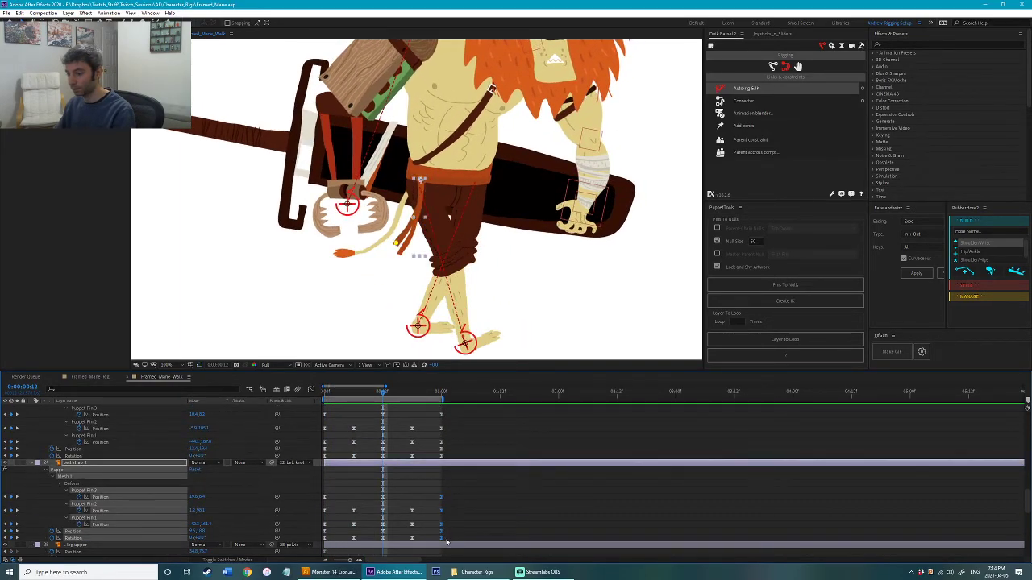
pyautogui.moveTo(432, 487); pyautogui.dragTo(446, 538)
pyautogui.click(459, 438)
pyautogui.scroll(1, 458, 433)
pyautogui.moveTo(433, 425); pyautogui.dragTo(453, 482)
pyautogui.press('space')
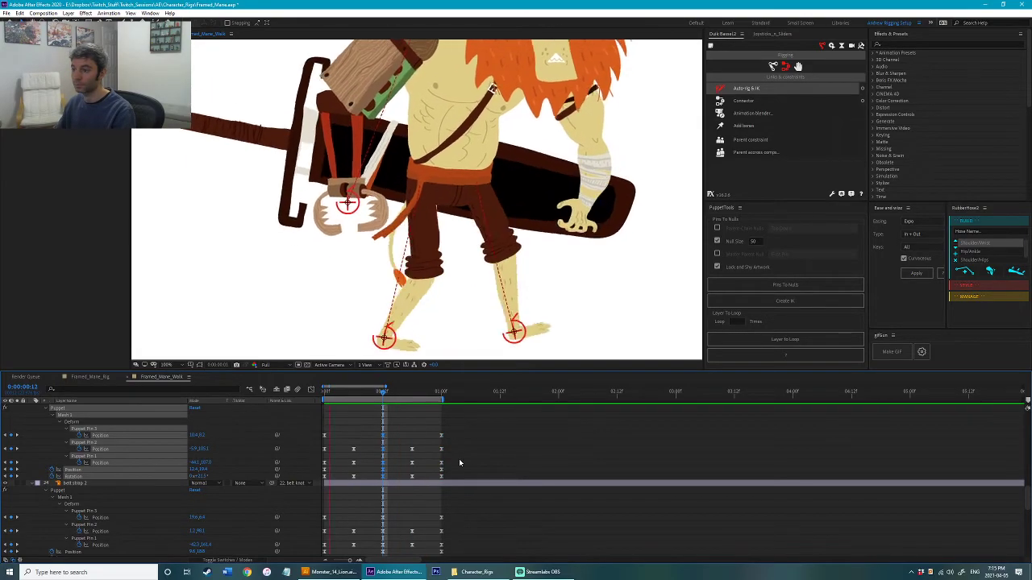
pyautogui.hotkey('ctrl', 'z')
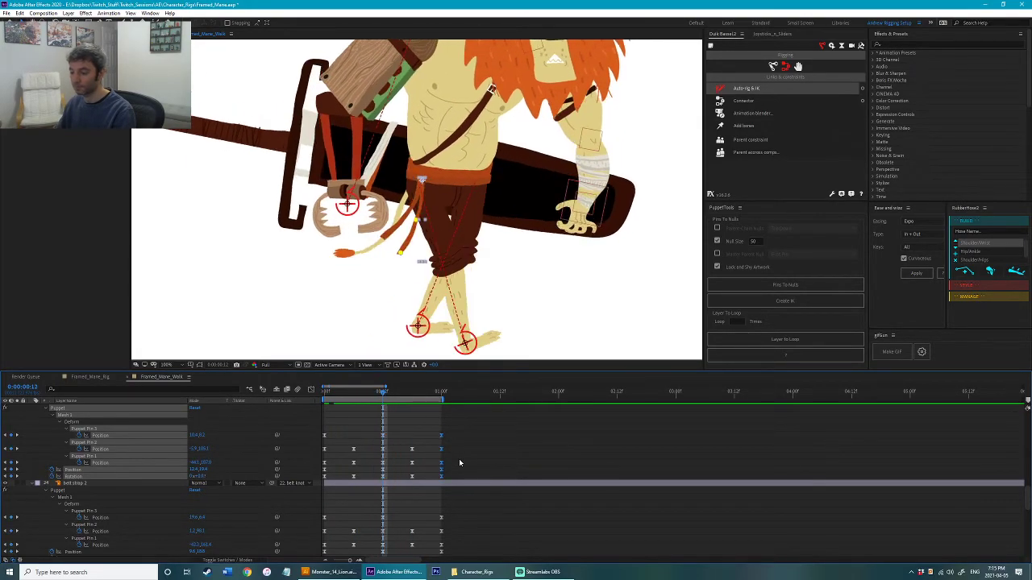
pyautogui.hotkey('ctrl', 'z')
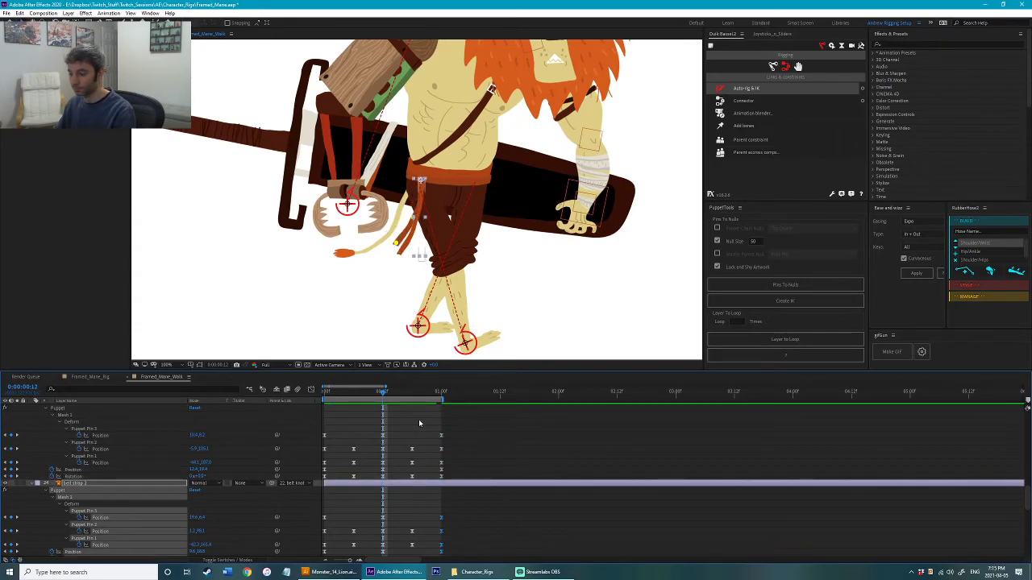
# Step: Copy both belt straps' frame 12 keyframes to frame 0 and 1:00, and preview the whole character
pyautogui.moveTo(407, 425); pyautogui.dragTo(377, 479)
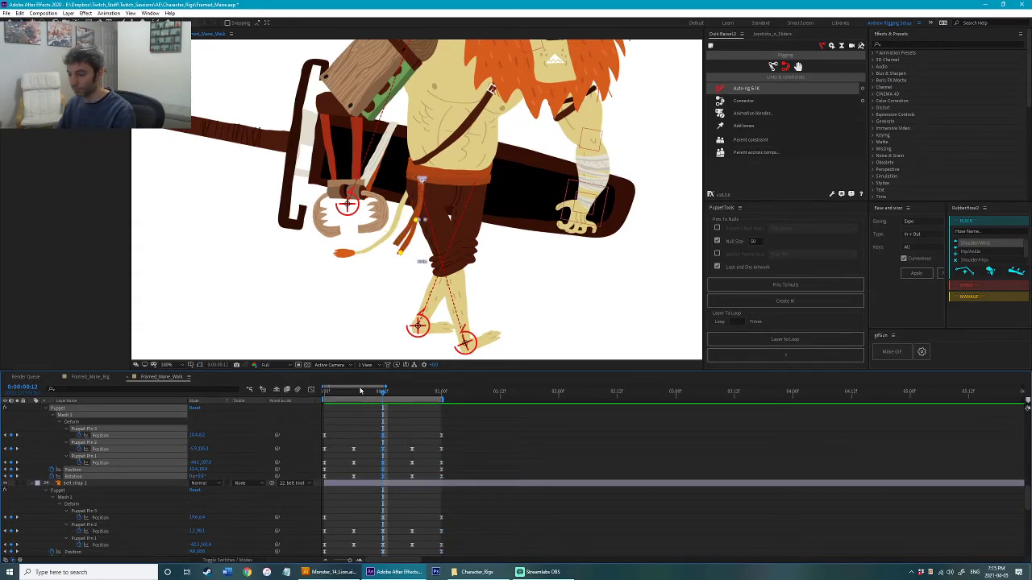
pyautogui.press('Home')
pyautogui.click(340, 433)
pyautogui.scroll(-1, 394, 488)
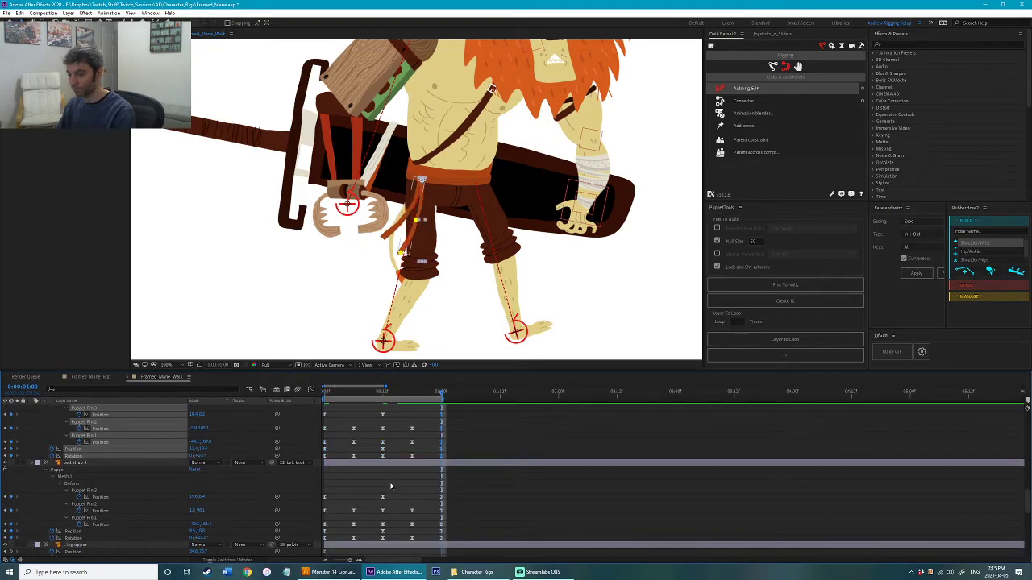
pyautogui.moveTo(391, 486); pyautogui.dragTo(379, 545)
pyautogui.moveTo(395, 484); pyautogui.dragTo(375, 543)
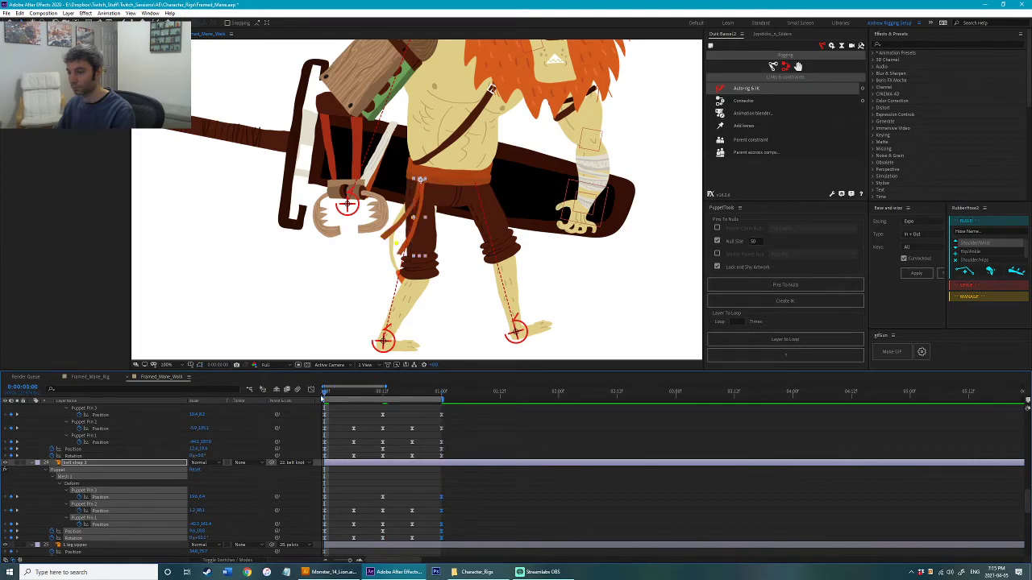
pyautogui.press('space')
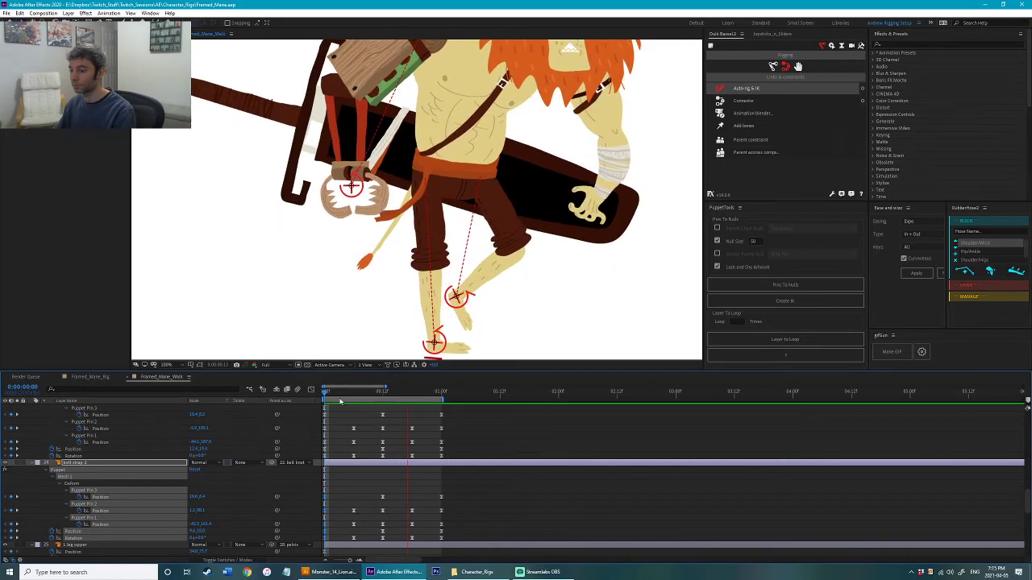
pyautogui.scroll(-2, 464, 298)
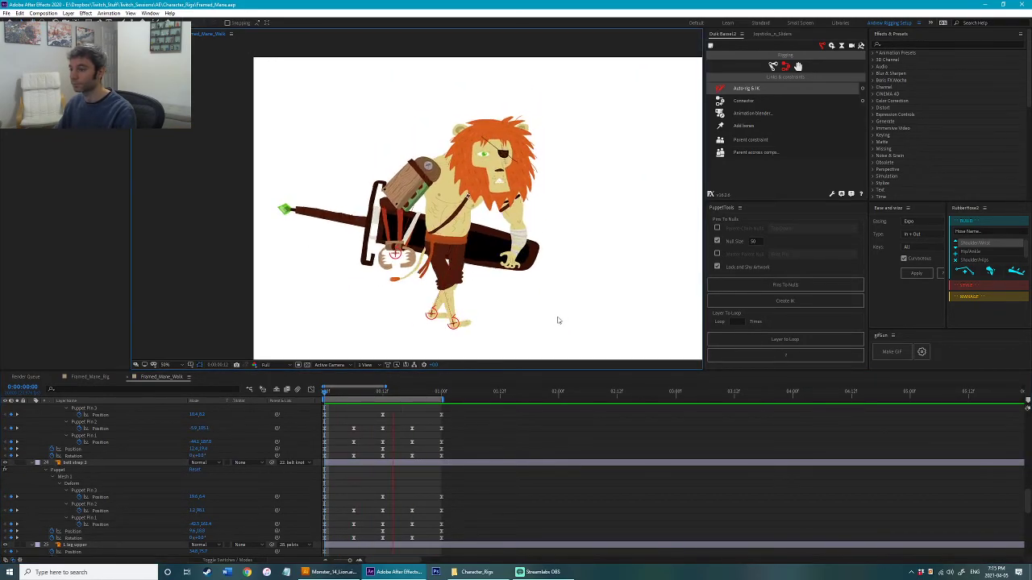
# Step: Duplicate the keyframes of all layers with Duik's copy and paste, starting the second cycle at 1:00, and save the project
pyautogui.scroll(5, 461, 465)
pyautogui.scroll(10, 461, 466)
pyautogui.moveTo(459, 407); pyautogui.dragTo(262, 556)
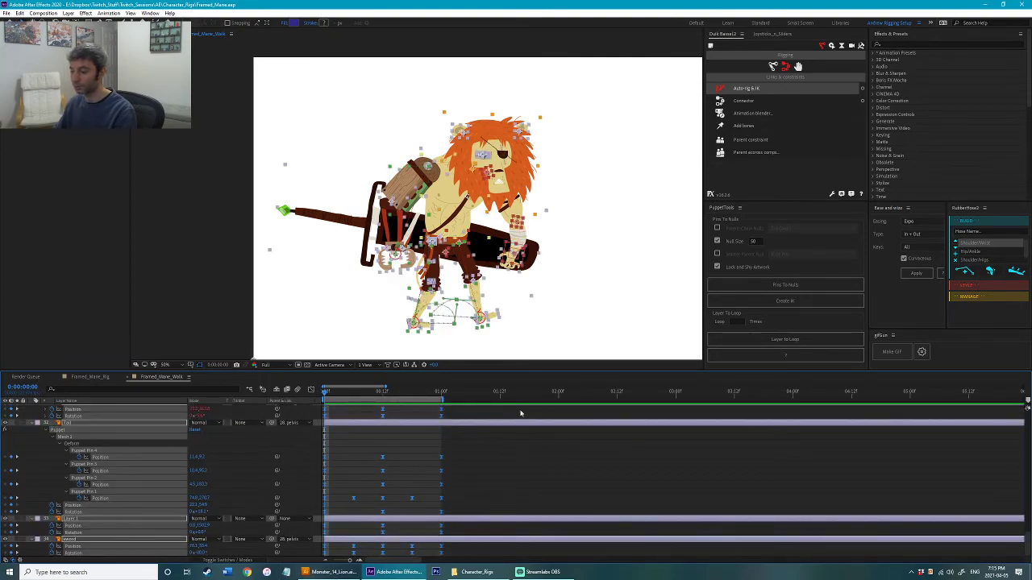
pyautogui.click(439, 395)
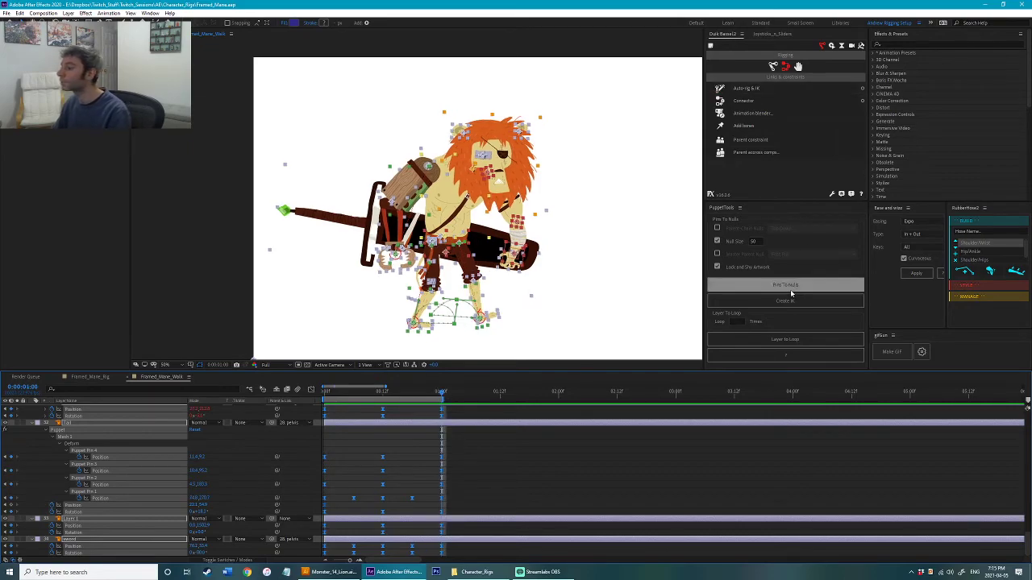
pyautogui.click(844, 47)
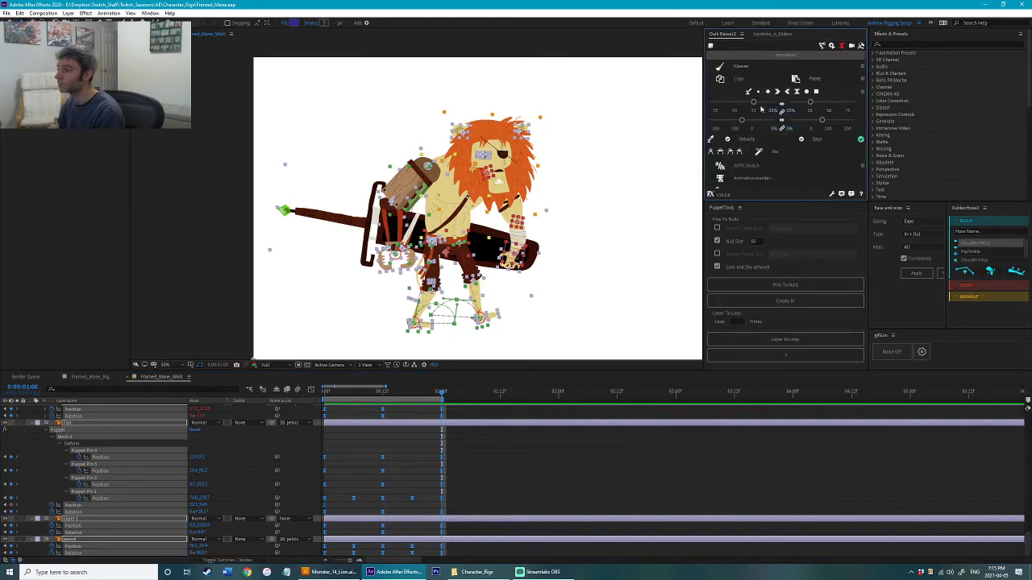
pyautogui.click(738, 78)
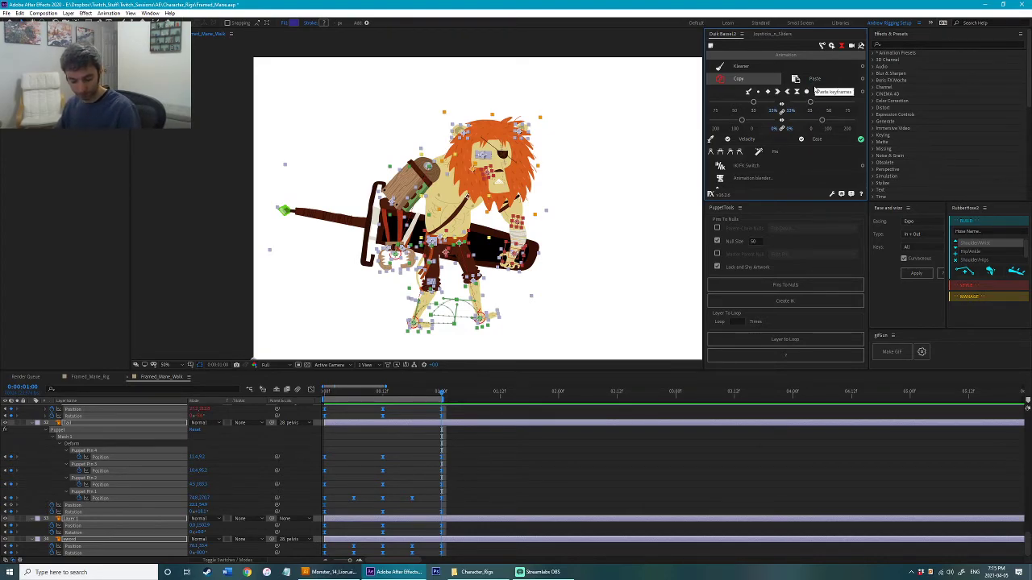
pyautogui.click(814, 84)
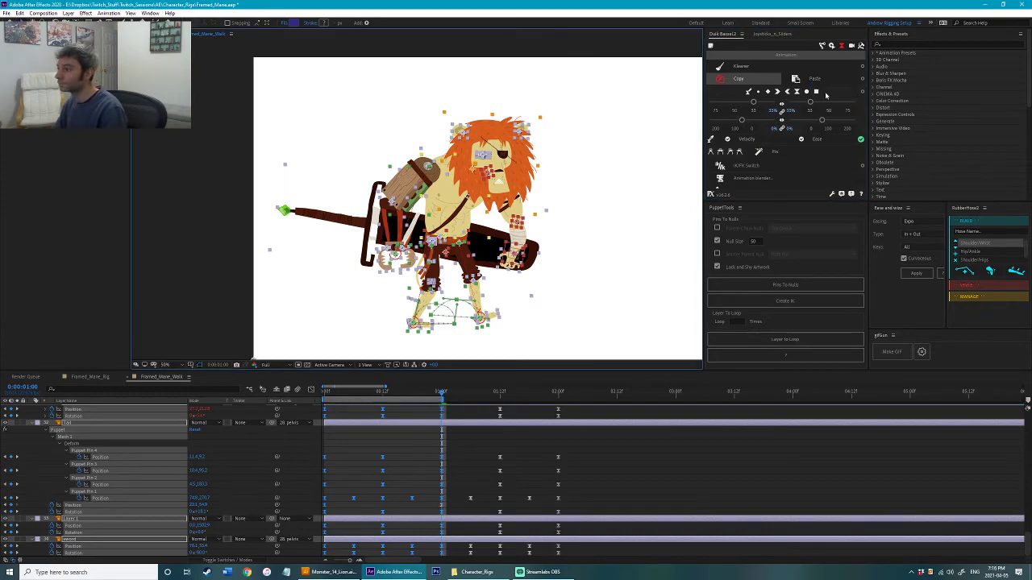
pyautogui.hotkey('ctrl', 's')
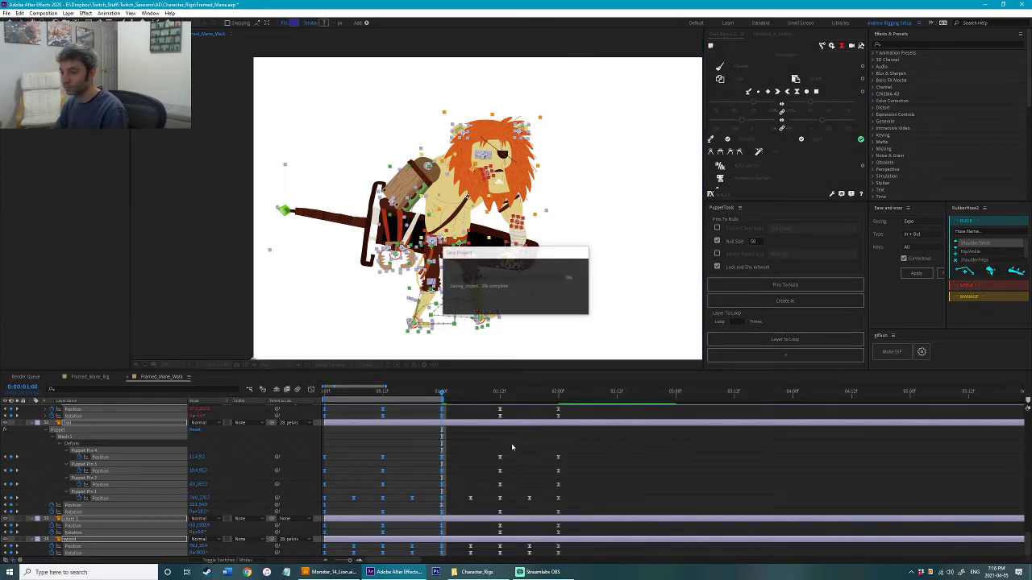
pyautogui.click(518, 444)
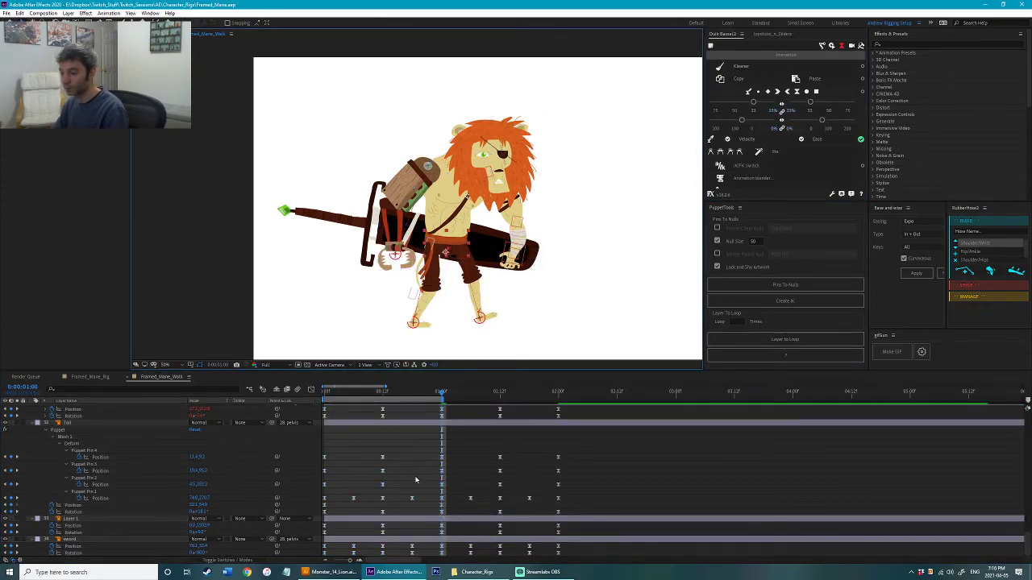
# Step: Try offsetting the pelvis rotation keyframes from the position keyframes and shifting both sets 22 frames earlier
pyautogui.scroll(10, 415, 480)
pyautogui.scroll(-5, 422, 478)
pyautogui.click(125, 458)
pyautogui.moveTo(442, 458); pyautogui.dragTo(335, 457)
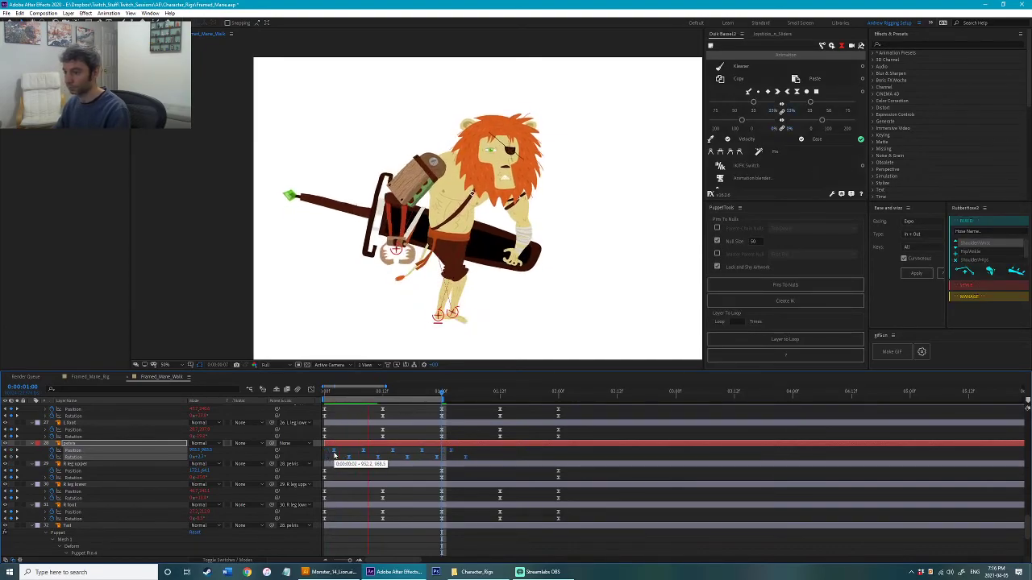
pyautogui.press('space')
pyautogui.moveTo(346, 461); pyautogui.dragTo(357, 460)
pyautogui.press('space')
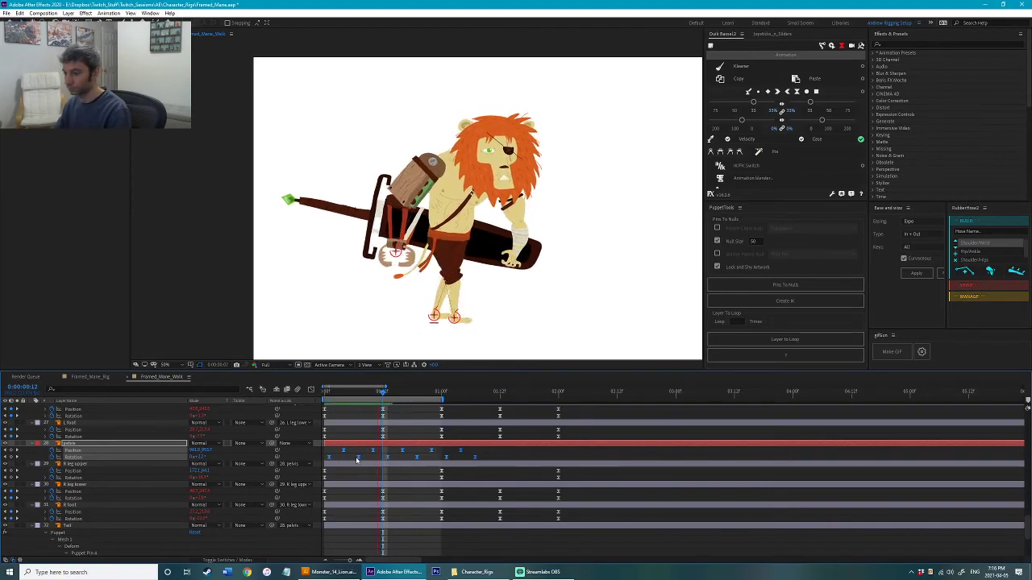
pyautogui.press('space')
pyautogui.hotkey('ctrl', 'z')
pyautogui.hotkey('ctrl', 'z')
pyautogui.hotkey('ctrl', 'z')
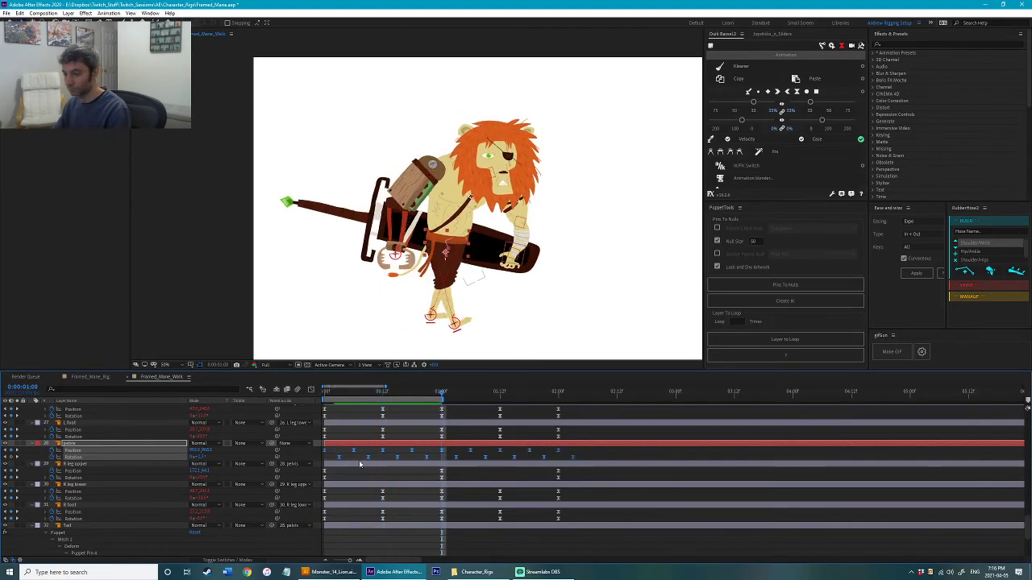
# Step: Offset the pelvis rotation keyframes one frame behind its position keyframes, shift both sets one frame earlier, and save the project
pyautogui.hotkey('ctrl', 'shift', 'z')
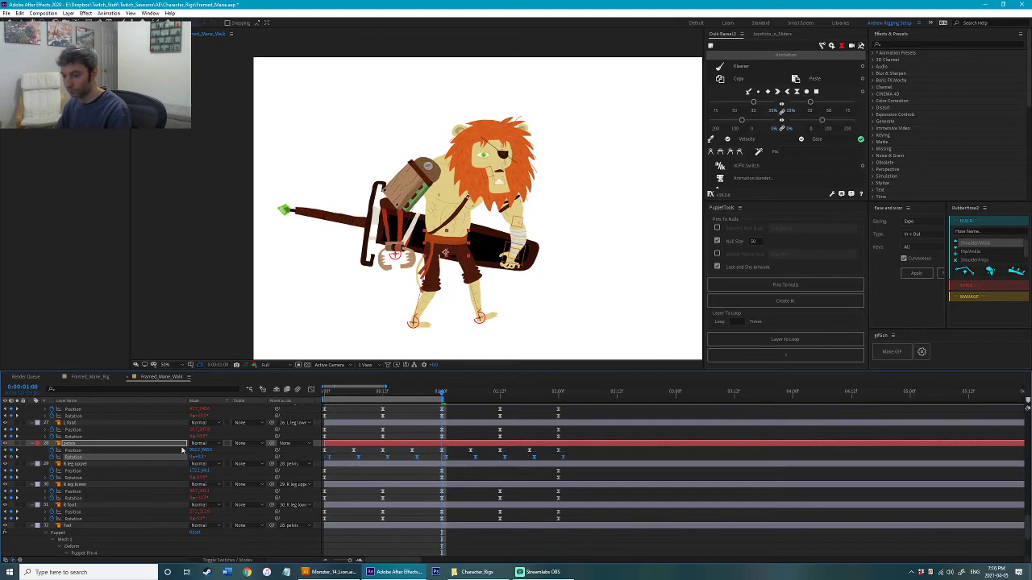
pyautogui.moveTo(352, 453); pyautogui.dragTo(349, 454)
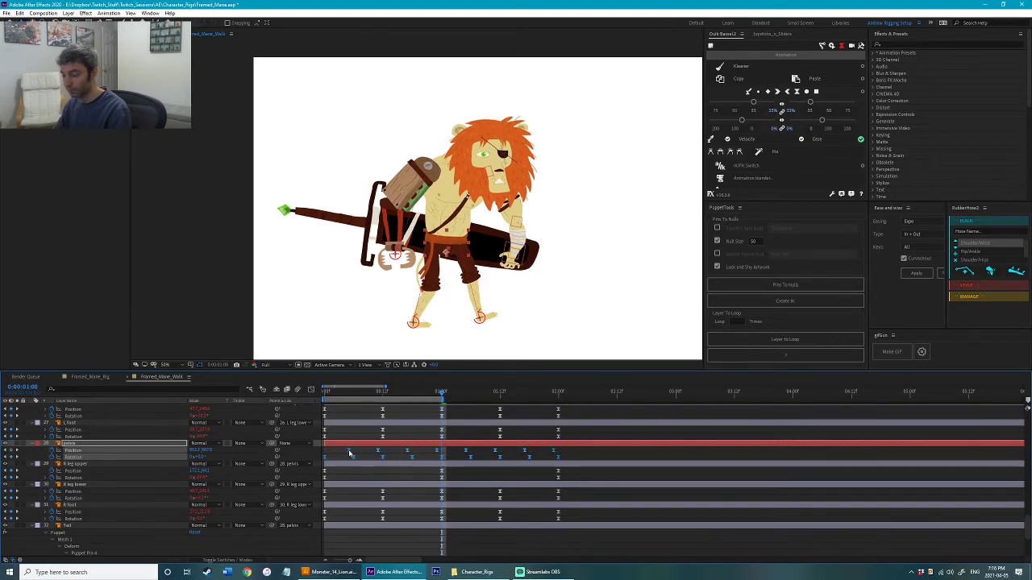
pyautogui.press('space')
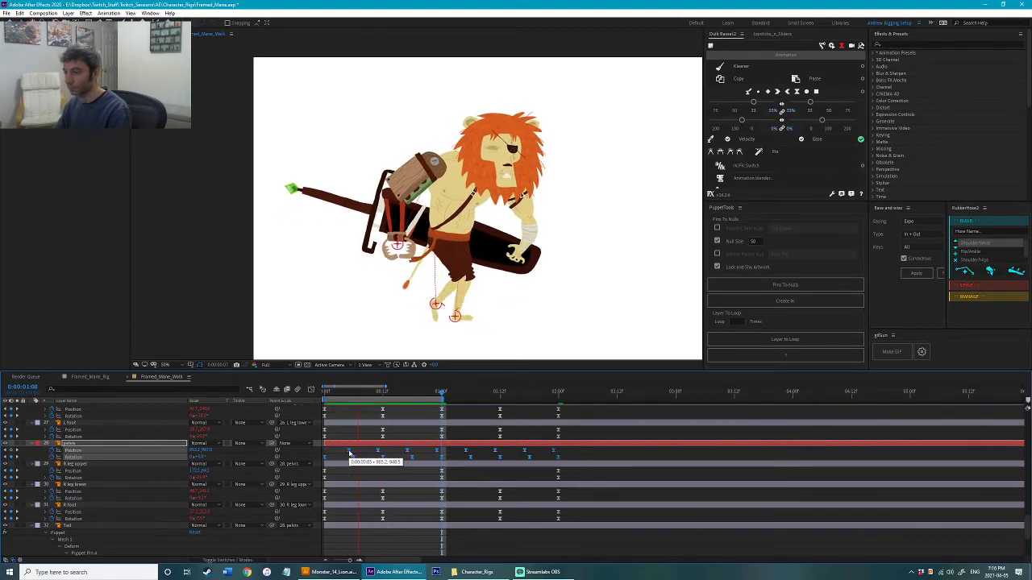
pyautogui.moveTo(329, 394); pyautogui.dragTo(317, 394)
pyautogui.click(317, 309)
pyautogui.hotkey('ctrl', 's')
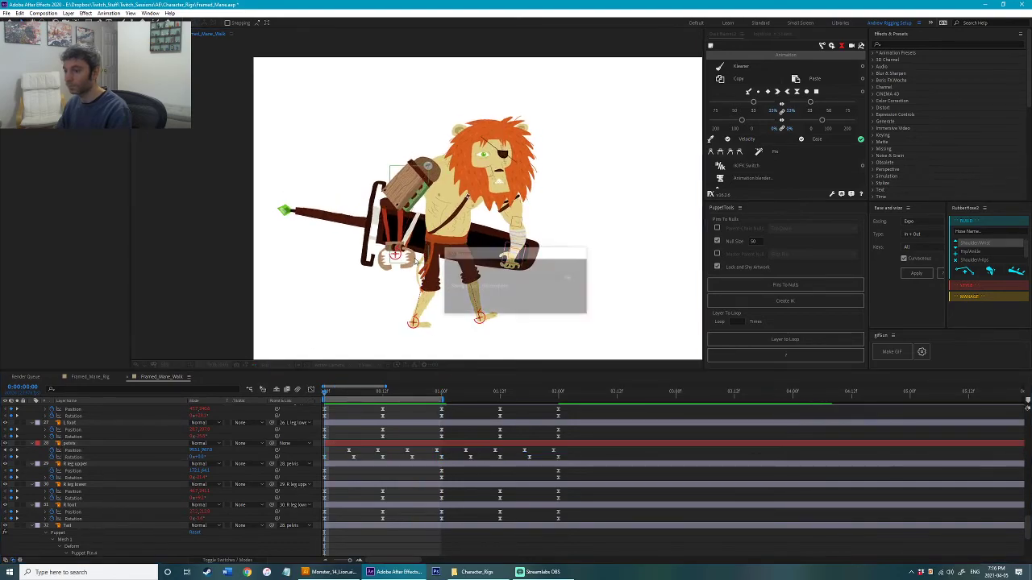
# Step: Offset the sword's rotation keyframes three frames behind its position keyframes and shift both sets 21 frames earlier
pyautogui.scroll(-3, 381, 473)
pyautogui.click(120, 548)
pyautogui.click(167, 552)
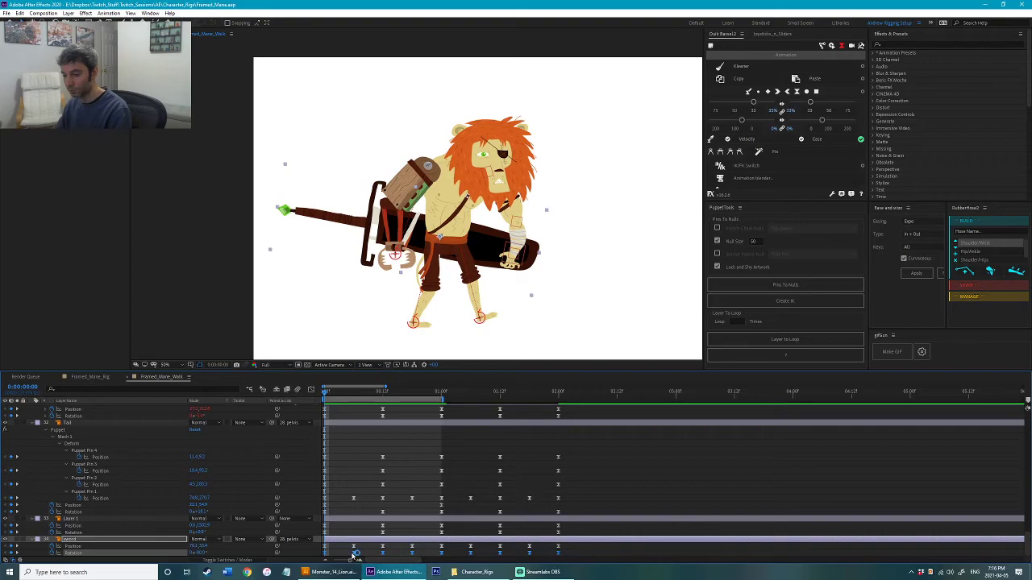
pyautogui.hotkey('alt', 'Right')
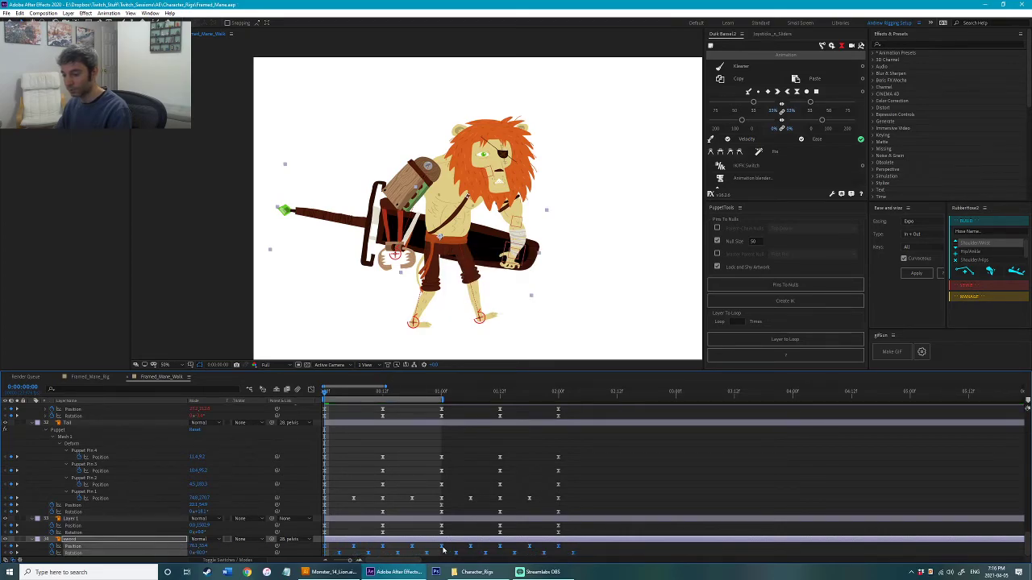
pyautogui.moveTo(345, 549); pyautogui.dragTo(342, 552)
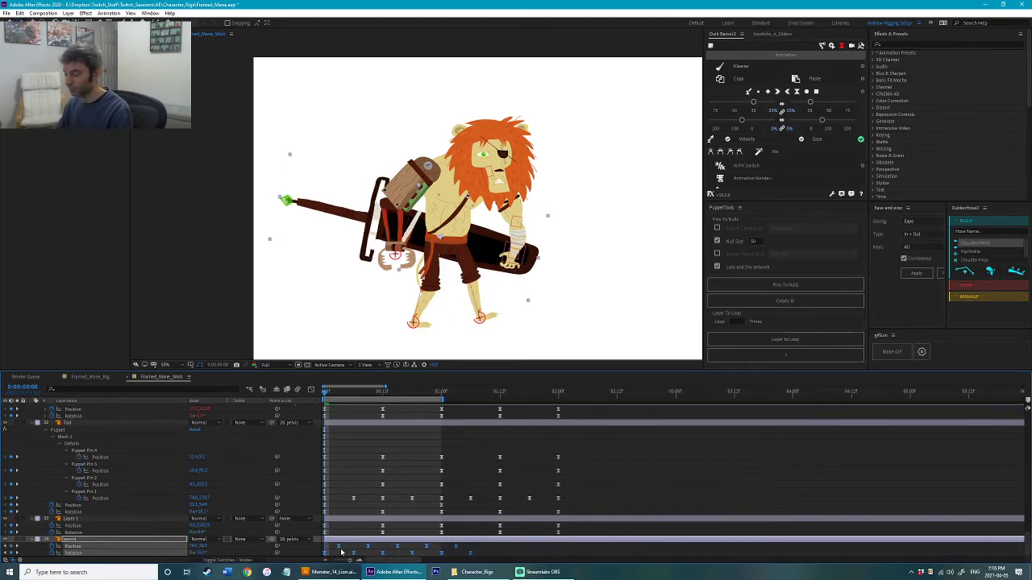
# Step: Preview the walk loop and shift the sword's position and rotation keyframes three frames later
pyautogui.press('space')
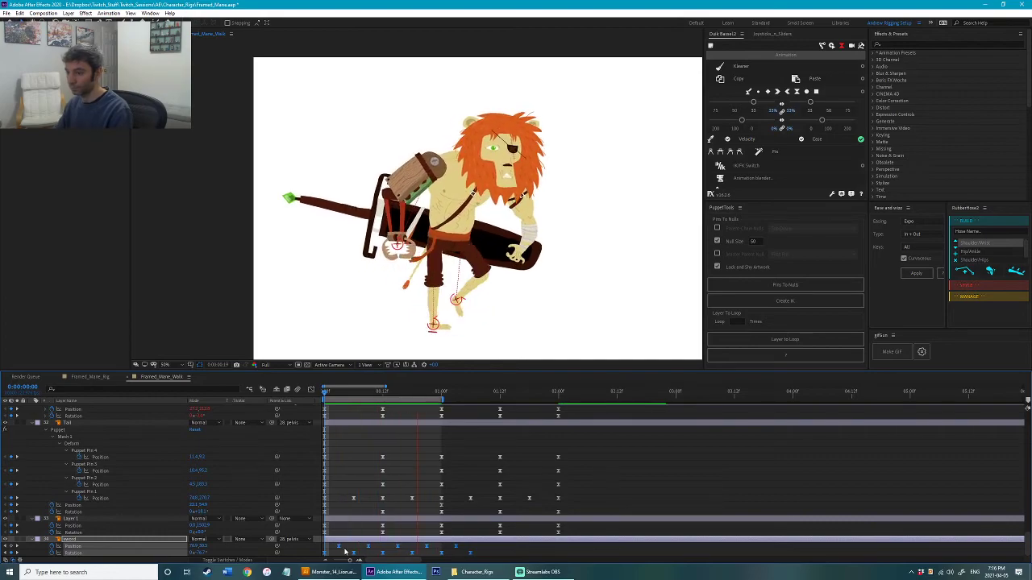
pyautogui.press('space')
pyautogui.moveTo(375, 549); pyautogui.dragTo(384, 553)
pyautogui.press('space')
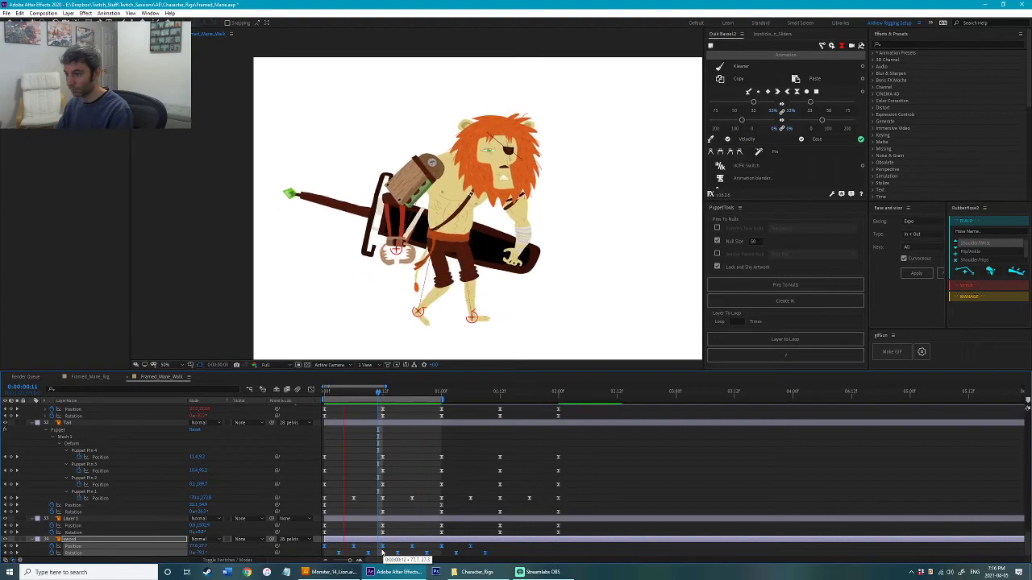
pyautogui.press('space')
# Step: Offset the head's rotation keyframes two frames behind its position keyframes and shift both sets 24 frames earlier
pyautogui.scroll(8, 380, 487)
pyautogui.scroll(10, 380, 487)
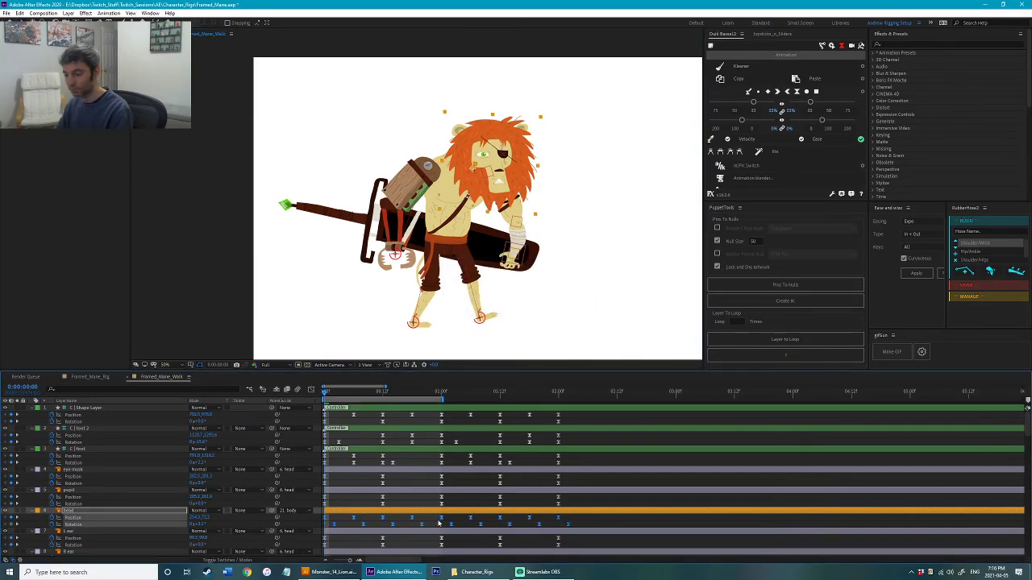
pyautogui.moveTo(441, 520); pyautogui.dragTo(342, 522)
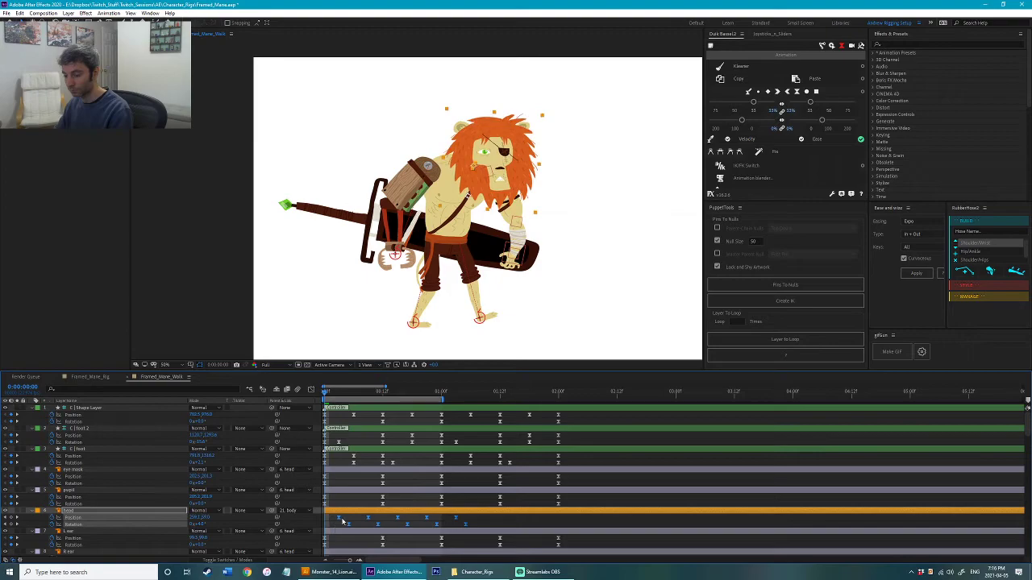
pyautogui.press('space')
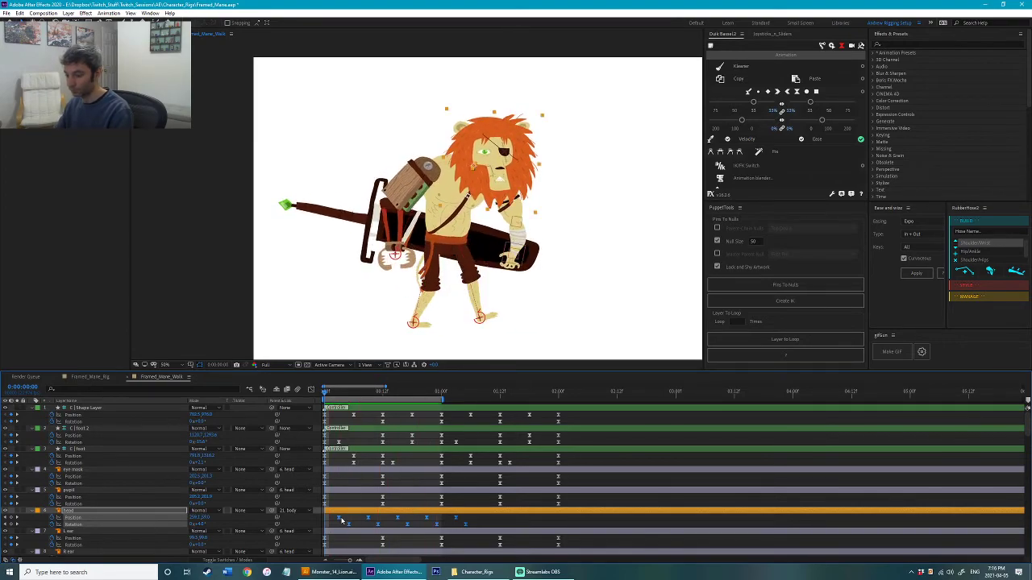
pyautogui.moveTo(347, 518); pyautogui.dragTo(327, 521)
pyautogui.press('space')
pyautogui.press('space')
pyautogui.press('space')
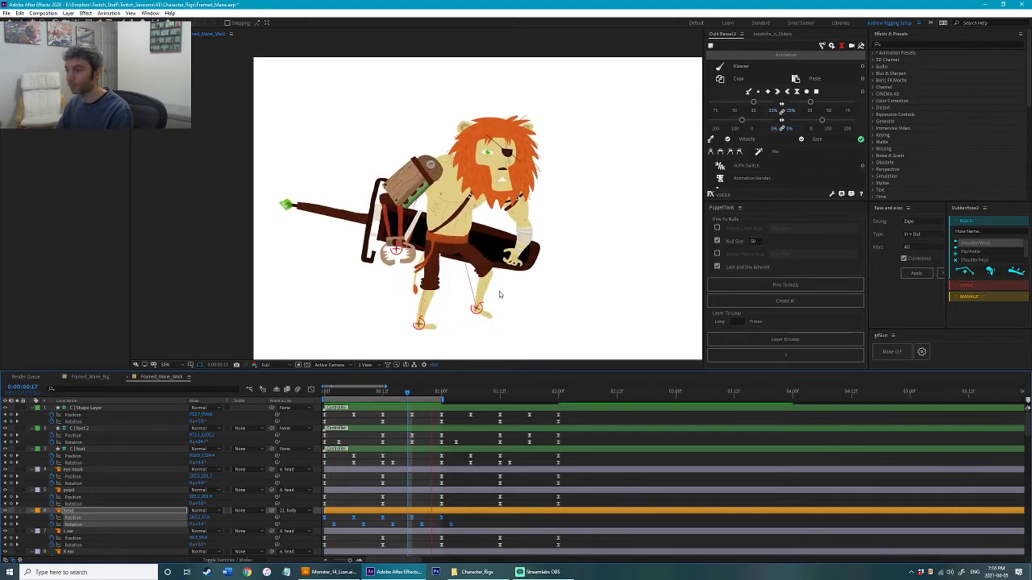
# Step: Offset the R arm Puppet Pin 3 controller's rotation keyframes two frames behind its position keyframes and shift both sets 24 frames earlier
pyautogui.scroll(-2, 377, 495)
pyautogui.scroll(-5, 377, 495)
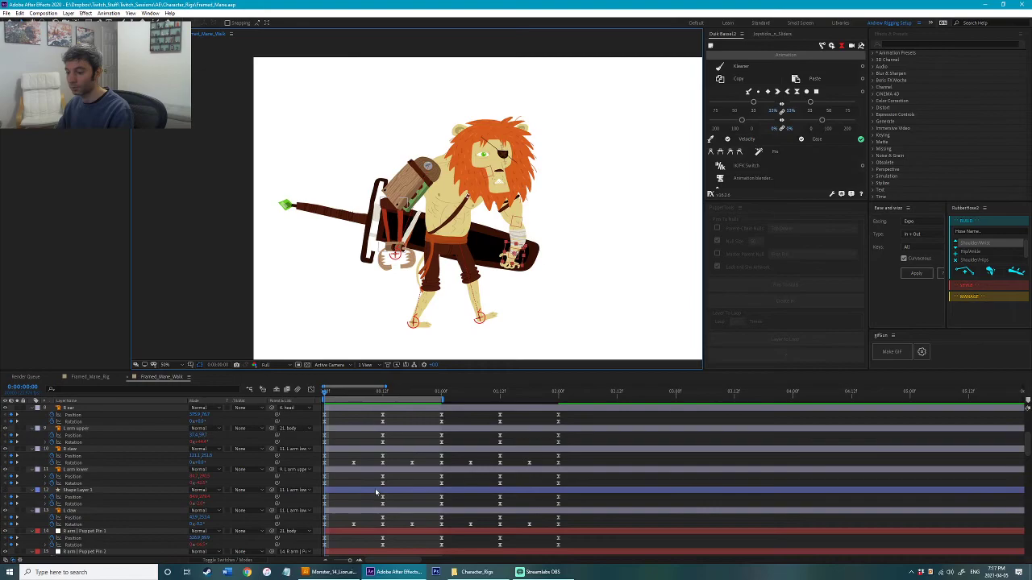
pyautogui.click(145, 462)
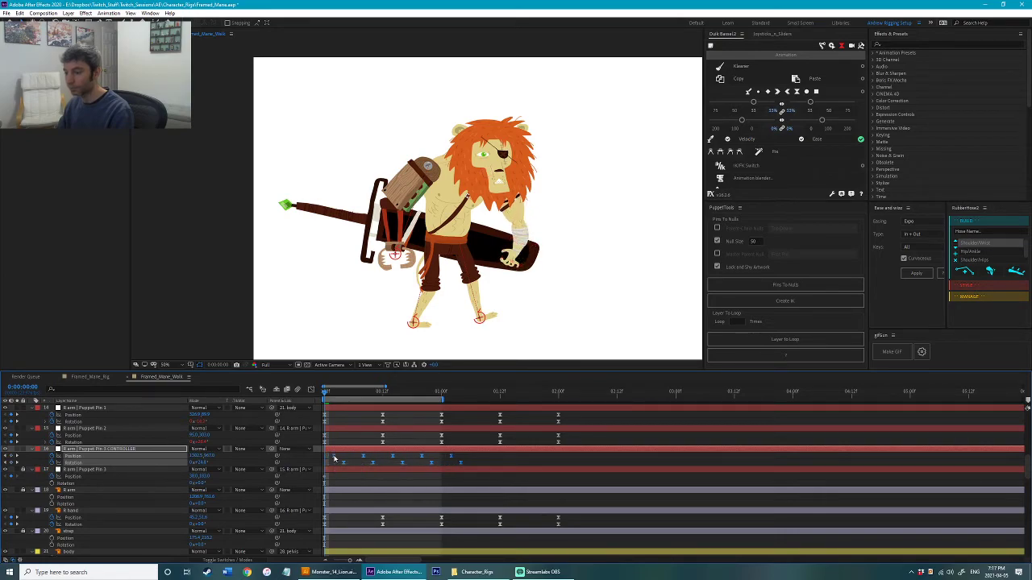
pyautogui.moveTo(335, 458); pyautogui.dragTo(330, 459)
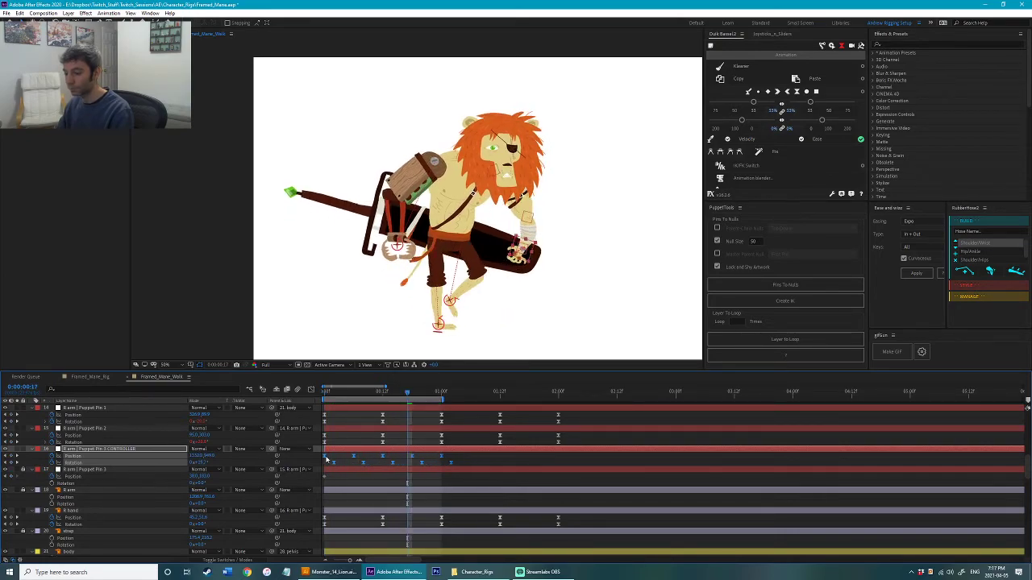
pyautogui.press('space')
pyautogui.press('space')
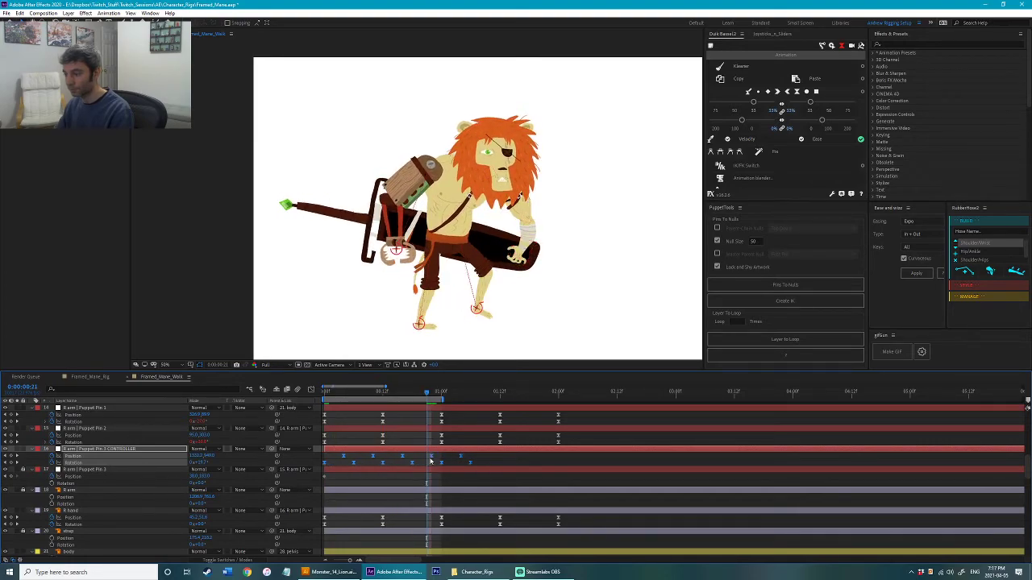
# Step: Retime both keyframe sets of the R arm Puppet Pin 3 controller against the preview so its last position keyframe falls at 1:13
pyautogui.press('space')
pyautogui.moveTo(430, 460); pyautogui.dragTo(436, 458)
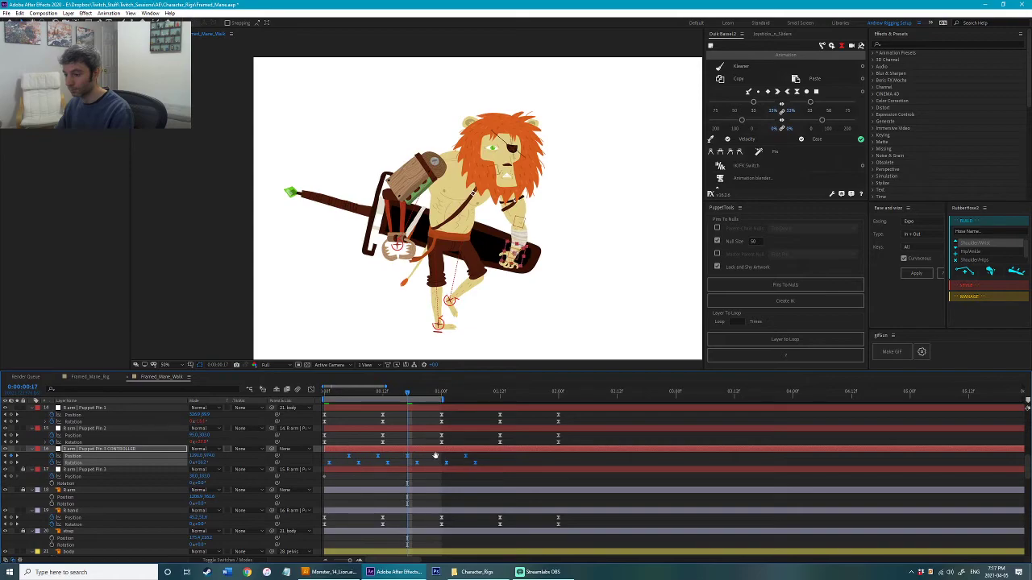
pyautogui.press('space')
pyautogui.press('space')
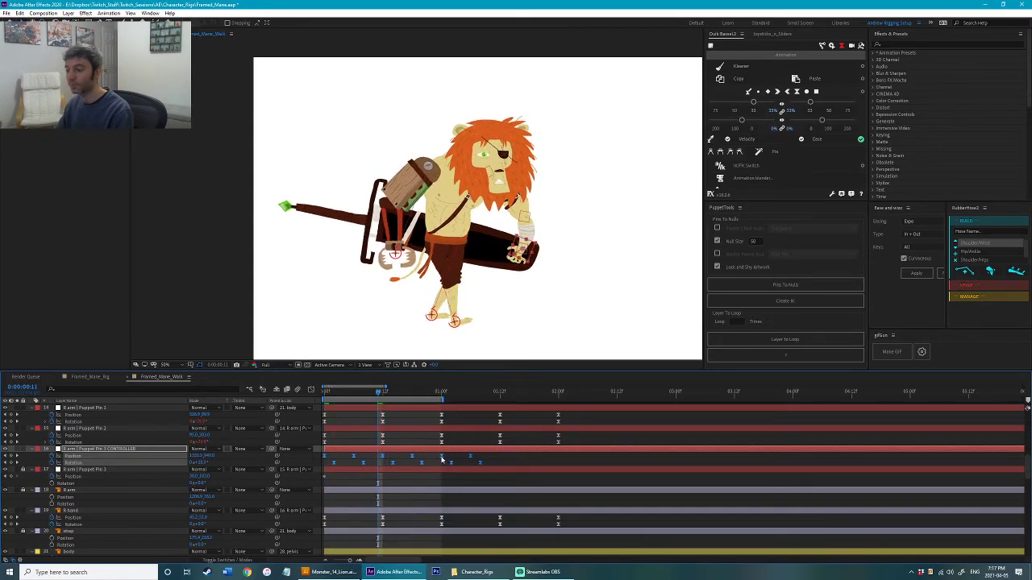
pyautogui.press('space')
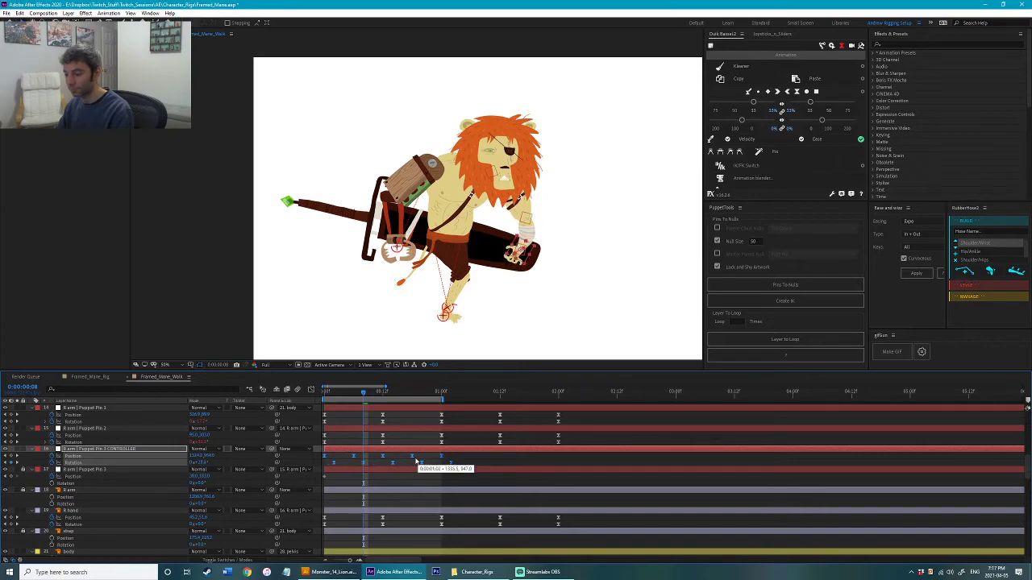
pyautogui.press('space')
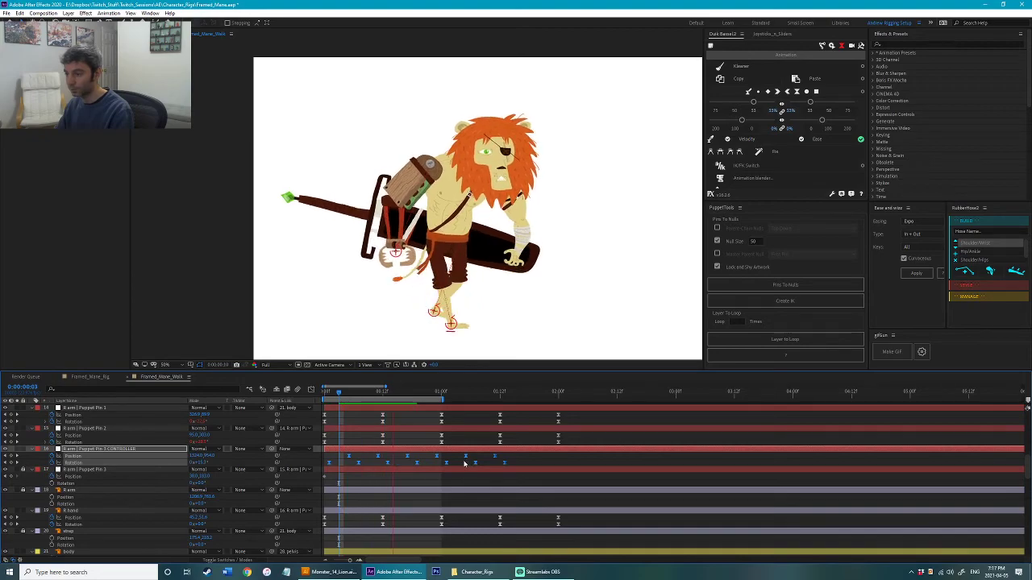
pyautogui.press('space')
pyautogui.press('space')
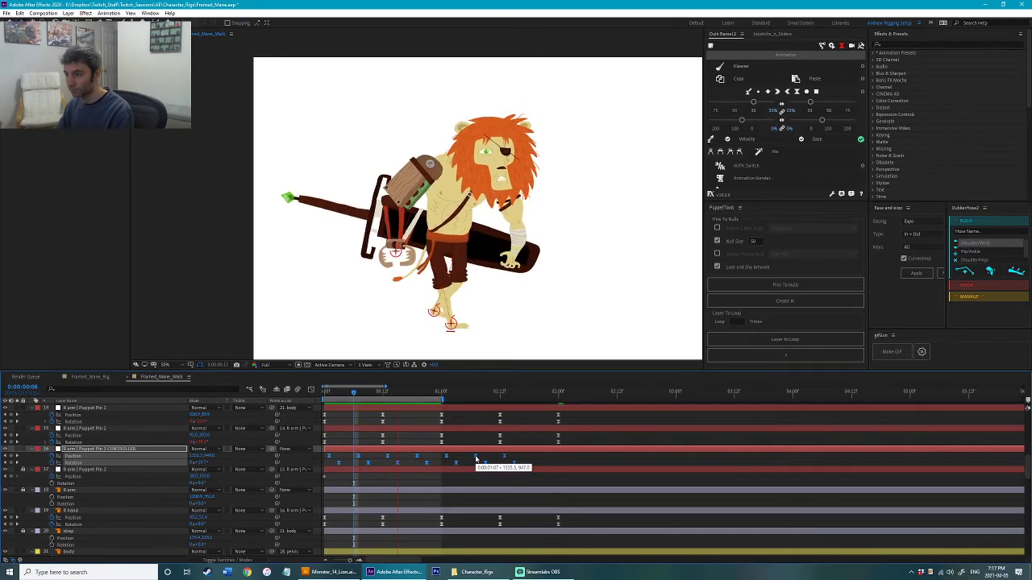
# Step: Shift the position keyframes of the C | Shape Layer hand controller 11 frames earlier, leaving its rotation keyframes in place
pyautogui.click(400, 268)
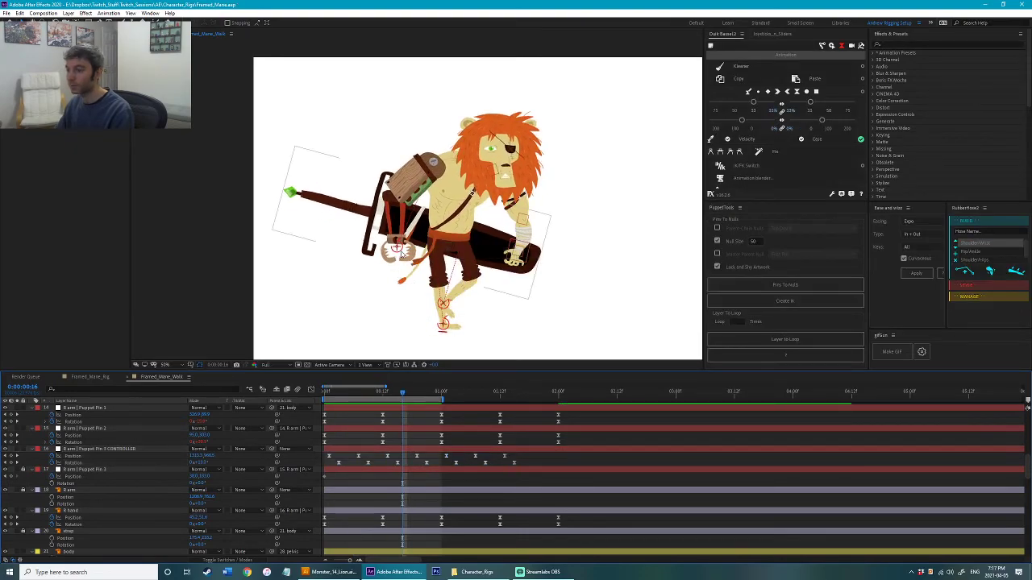
pyautogui.scroll(13, 432, 465)
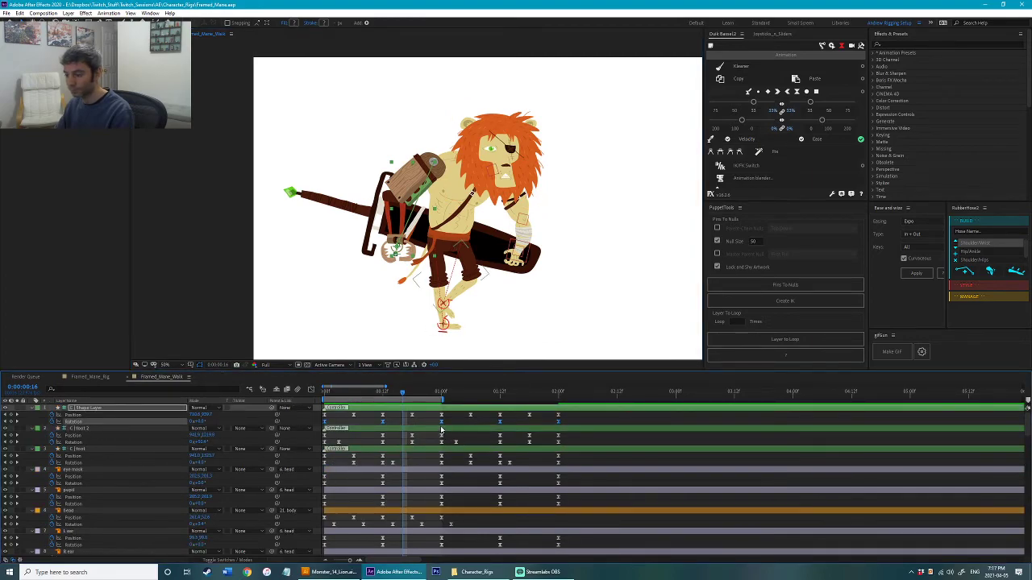
pyautogui.click(159, 419)
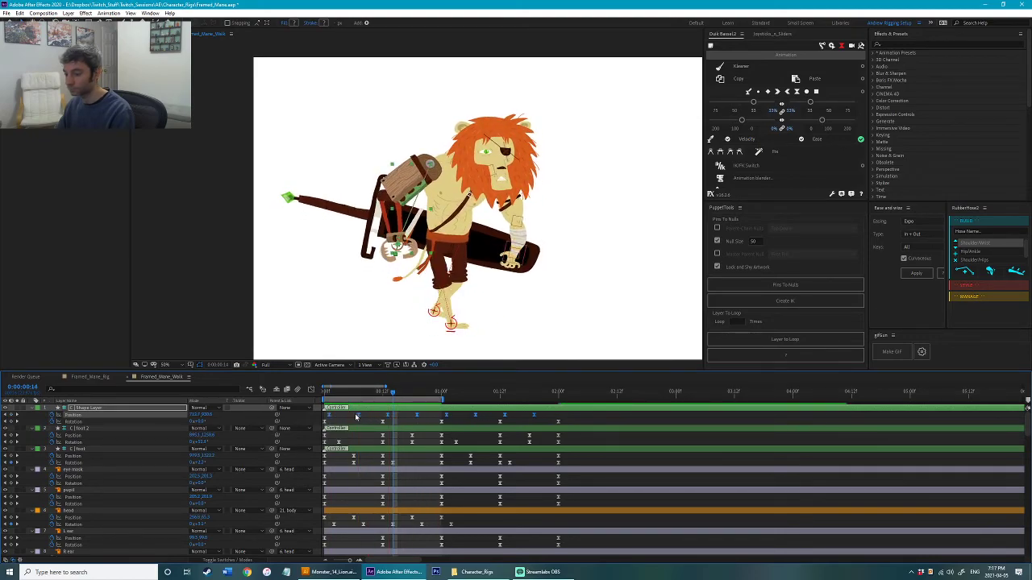
pyautogui.moveTo(347, 416); pyautogui.dragTo(332, 418)
pyautogui.press('space')
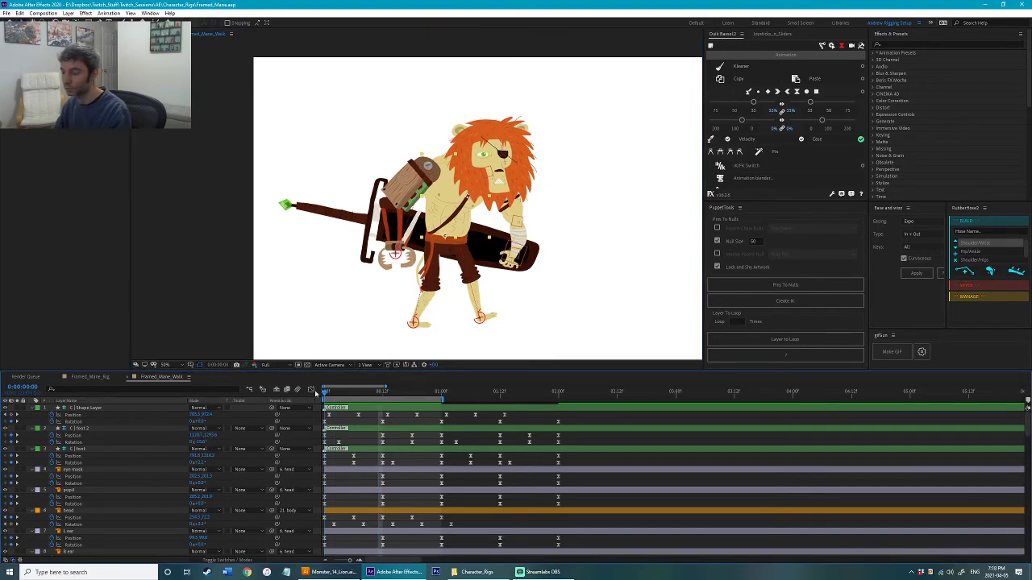
# Step: Rotate the body layer slightly backward at frame 12 and preview the loop
pyautogui.scroll(-20, 408, 478)
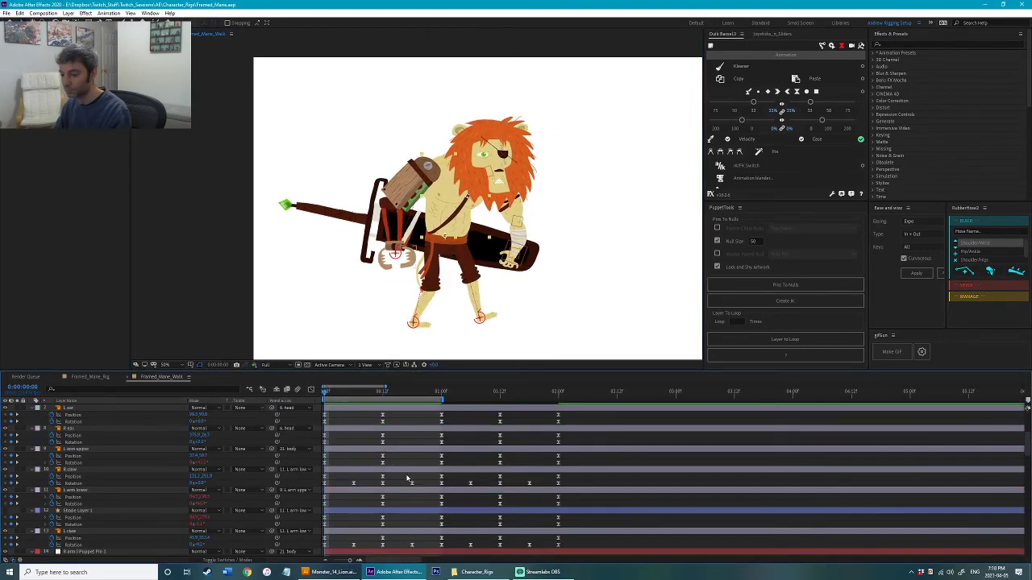
pyautogui.click(383, 395)
pyautogui.moveTo(470, 198); pyautogui.dragTo(469, 194)
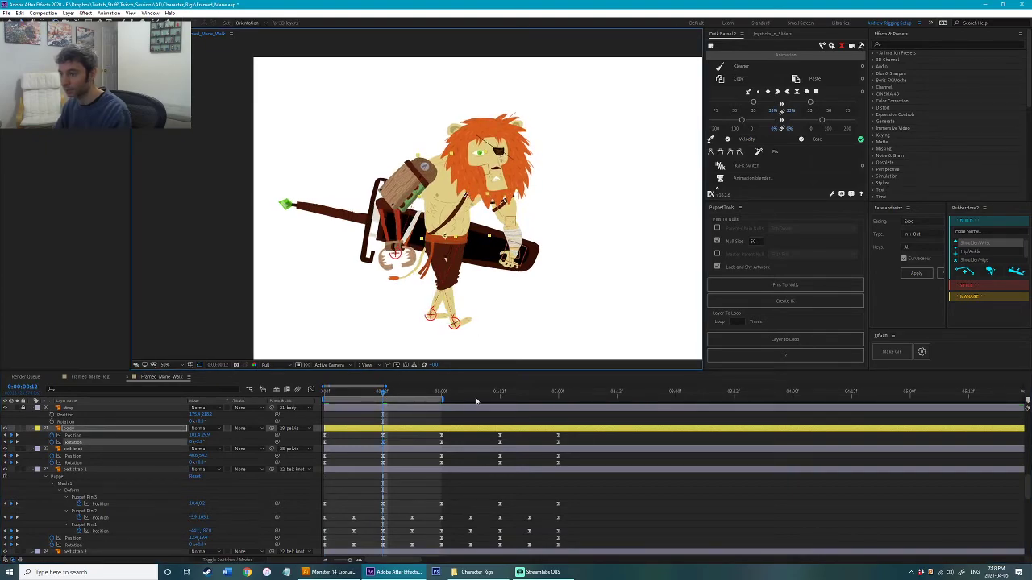
pyautogui.press('space')
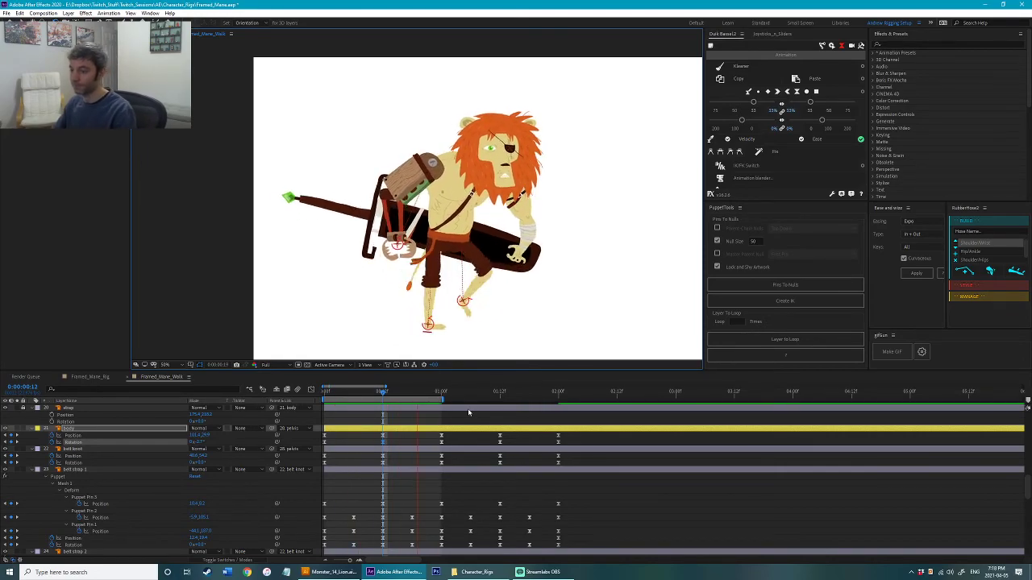
pyautogui.press('space')
# Step: Tilt the body layer slightly forward at frame 5, repeat that rotation keyframe at frame 18, and save the project
pyautogui.click(349, 392)
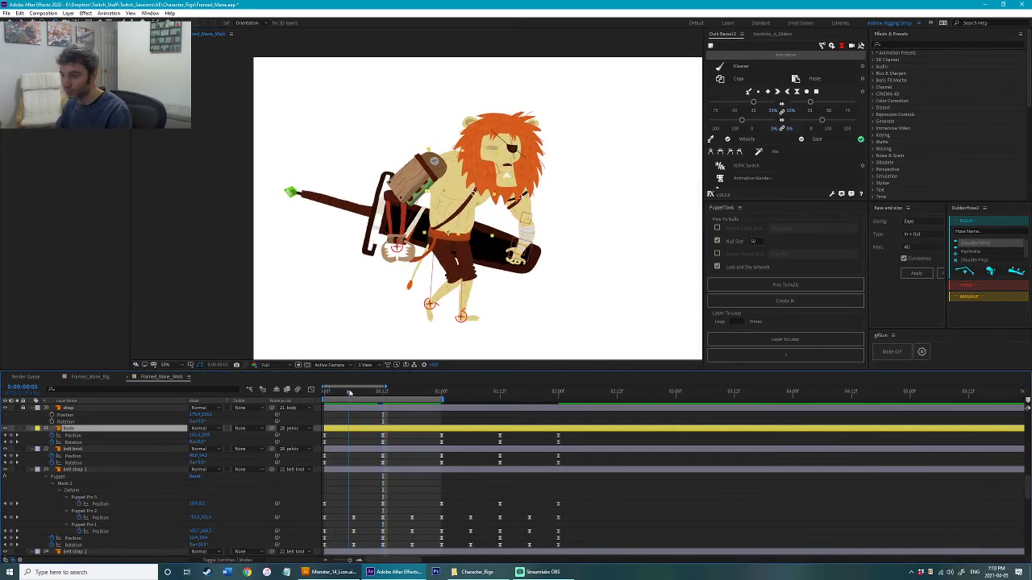
pyautogui.moveTo(473, 192); pyautogui.dragTo(475, 192)
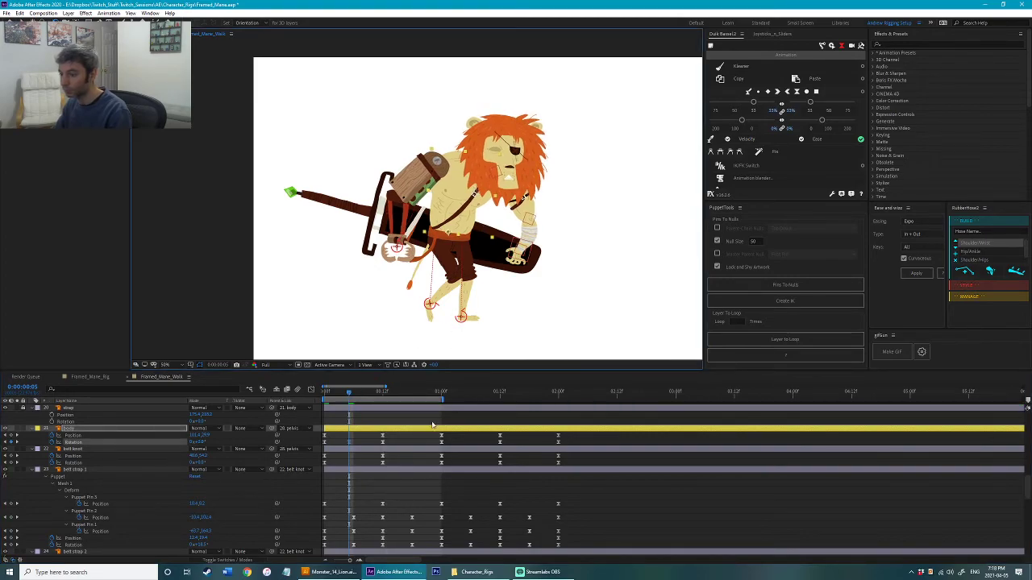
pyautogui.click(411, 392)
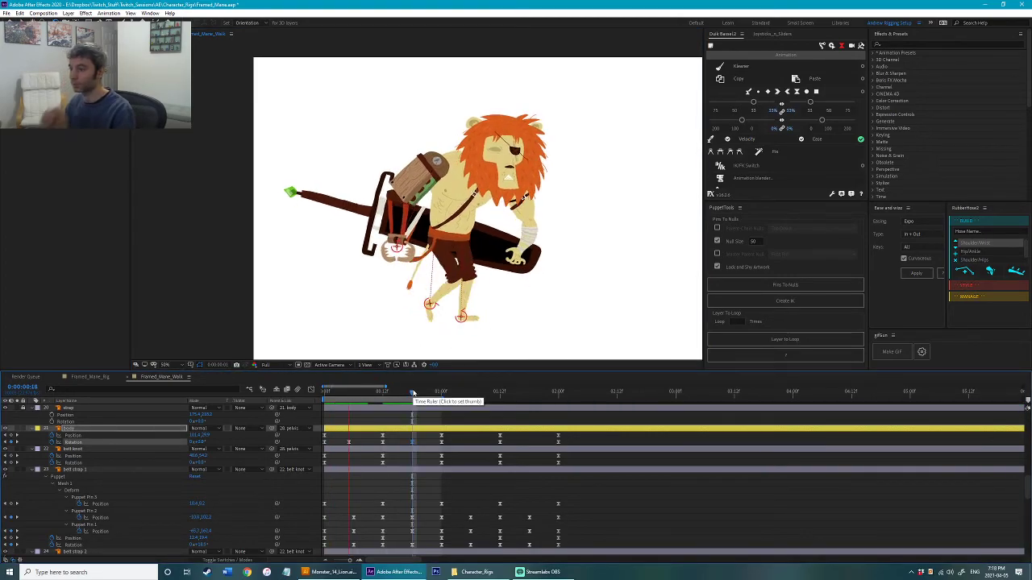
pyautogui.press('space')
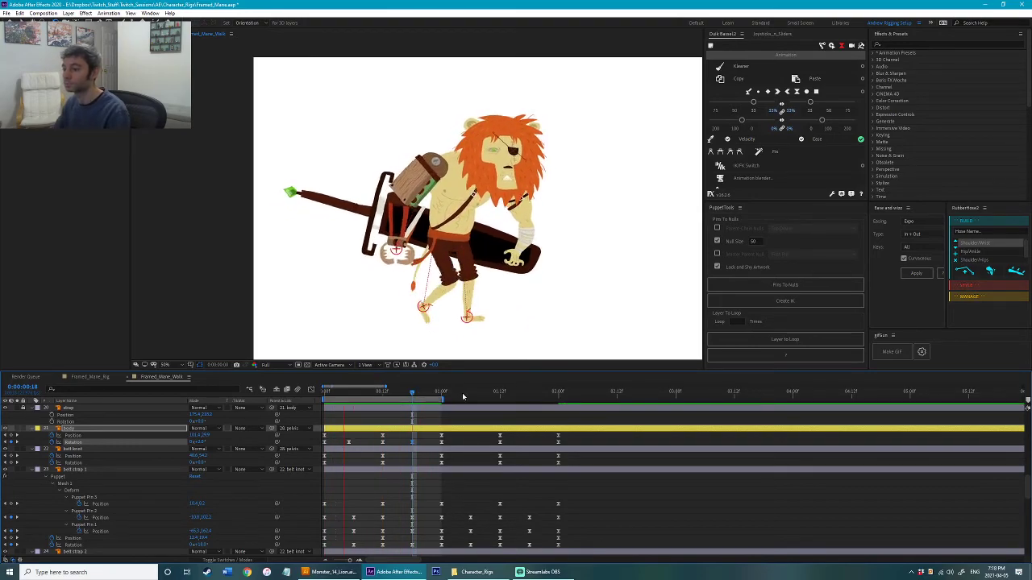
pyautogui.press('space')
pyautogui.click(407, 293)
pyautogui.hotkey('ctrl', 's')
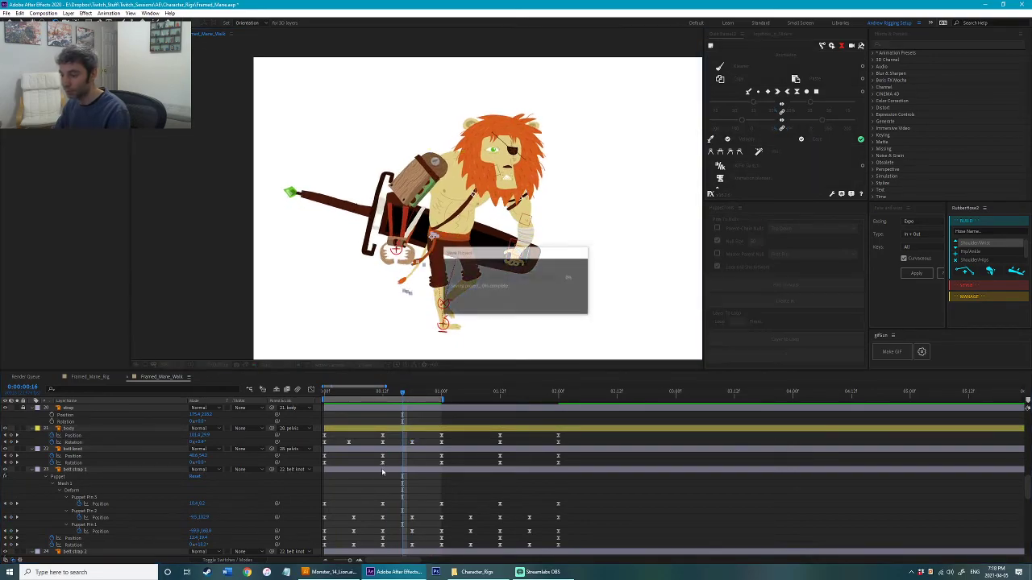
# Step: Try shifting the tail's Puppet Pin 1 position keyframes 21 frames earlier
pyautogui.scroll(-5, 384, 473)
pyautogui.scroll(-7, 384, 473)
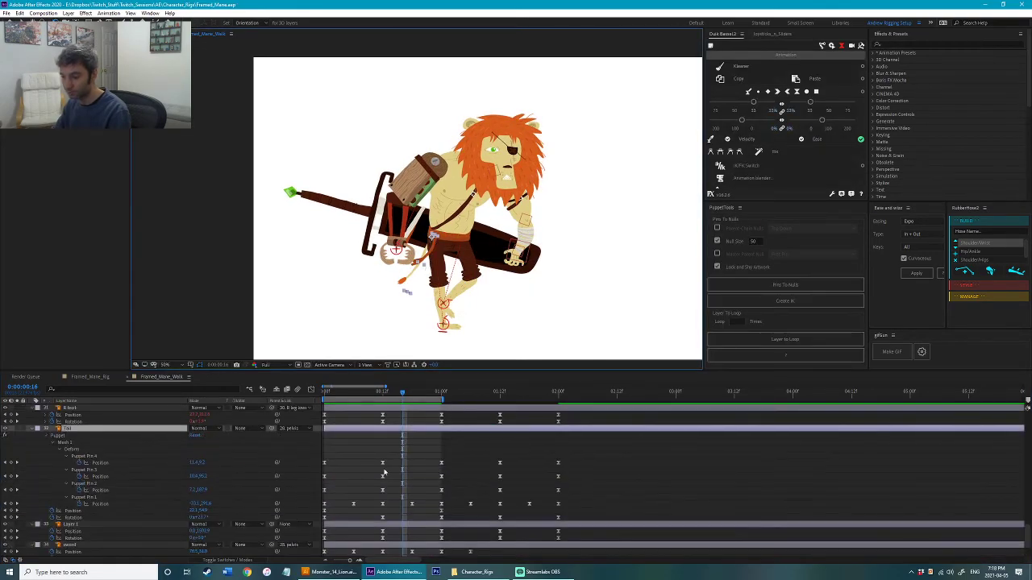
pyautogui.click(116, 493)
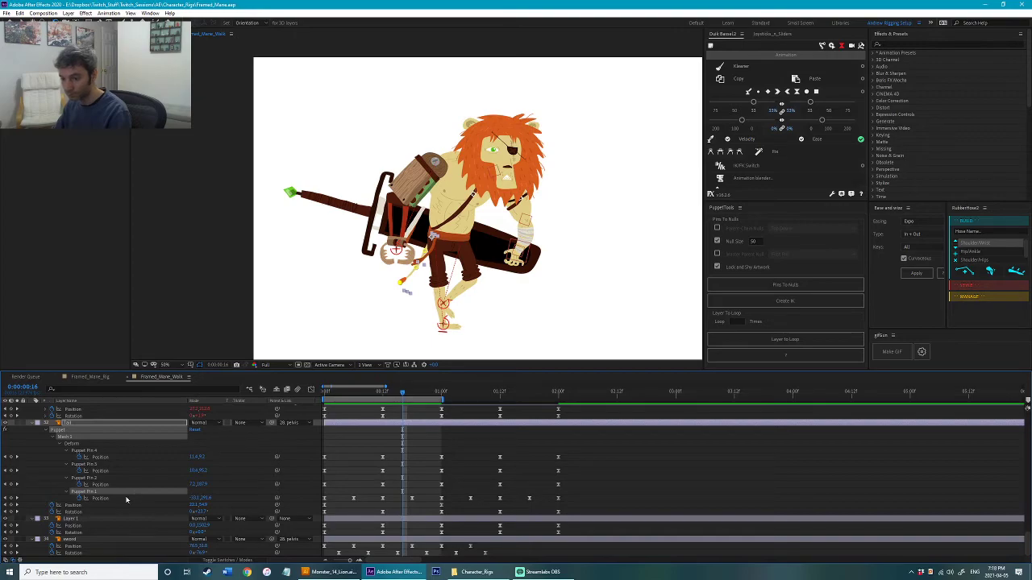
pyautogui.doubleClick(412, 501)
pyautogui.click(103, 69)
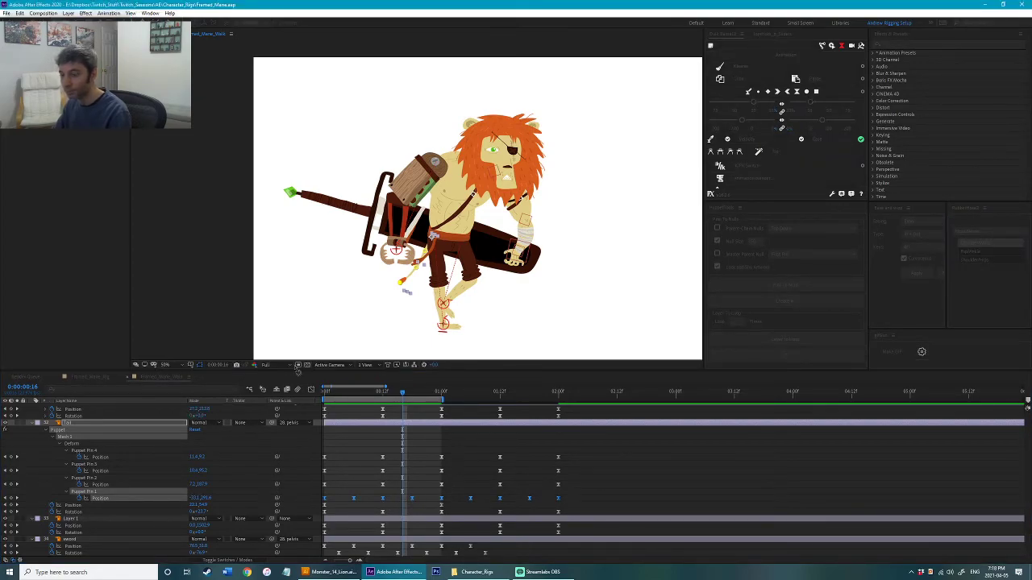
pyautogui.moveTo(328, 499); pyautogui.dragTo(337, 501)
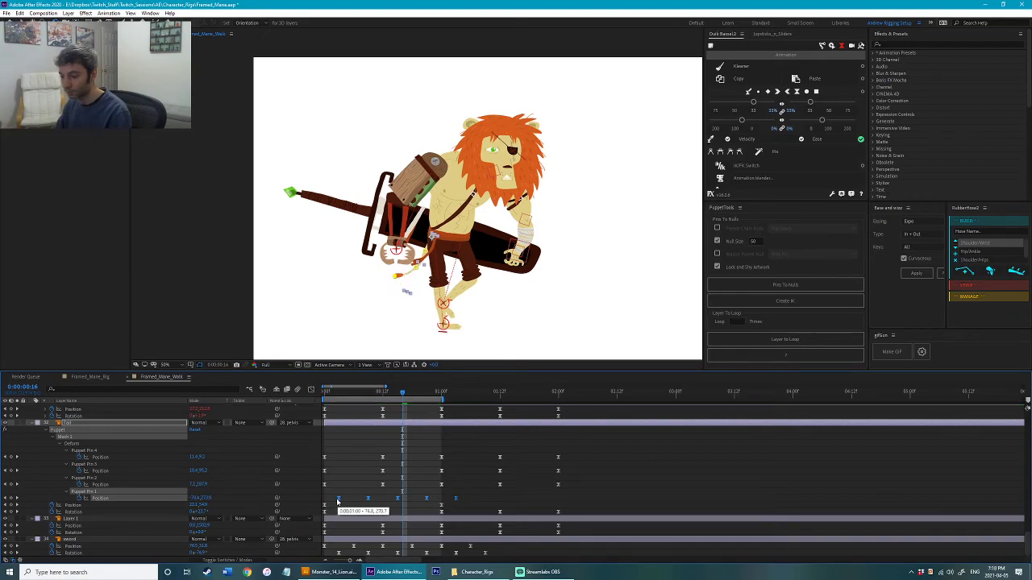
pyautogui.press('space')
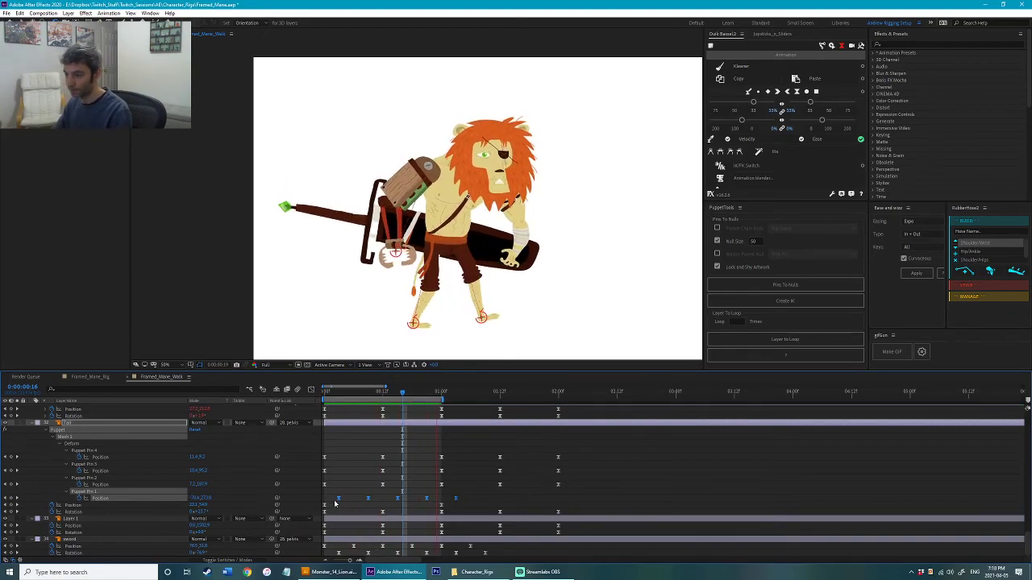
pyautogui.press('space')
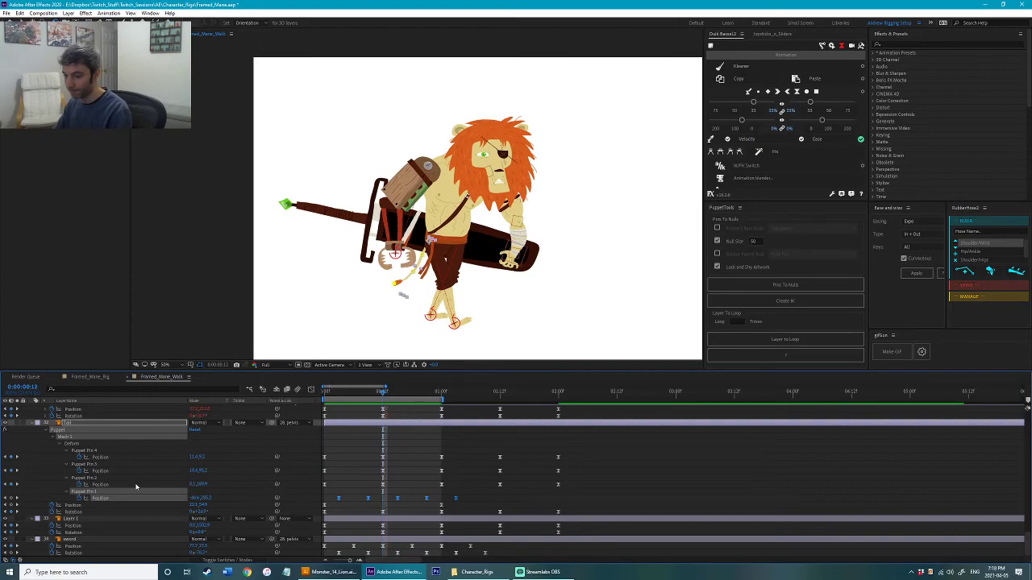
pyautogui.hotkey('ctrl', 'z')
pyautogui.hotkey('ctrl', 'z')
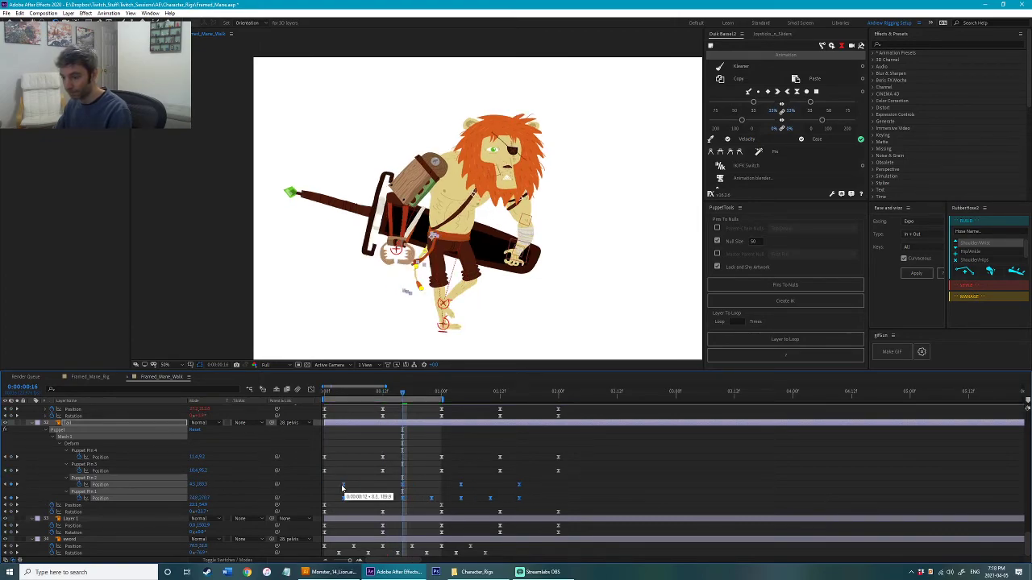
# Step: Shift the position keyframes of the tail's Puppet Pin 1 and Puppet Pin 2 together 13 frames earlier and preview the loop
pyautogui.press('space')
pyautogui.moveTo(342, 487); pyautogui.dragTo(331, 489)
pyautogui.press('space')
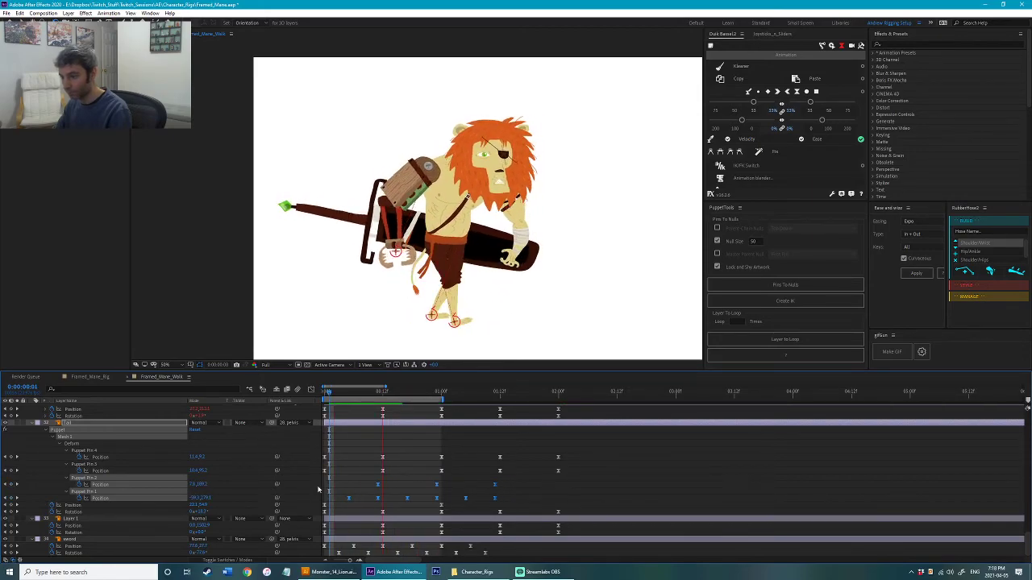
# Step: Try new time offsets for the tail's Puppet Pin 1 and 2 position keyframes, then shift all four pins 3 frames earlier
pyautogui.press('space')
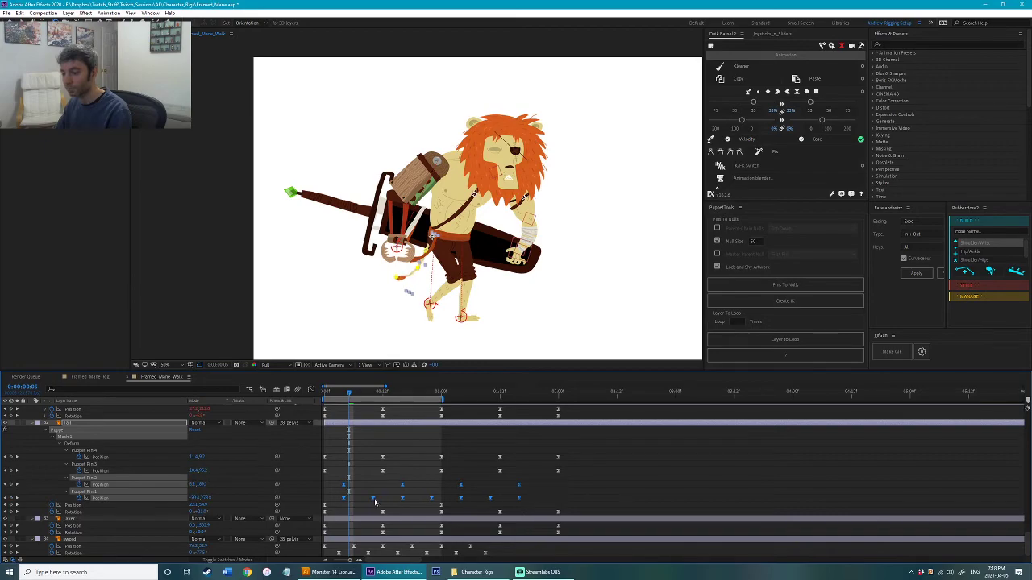
pyautogui.press('space')
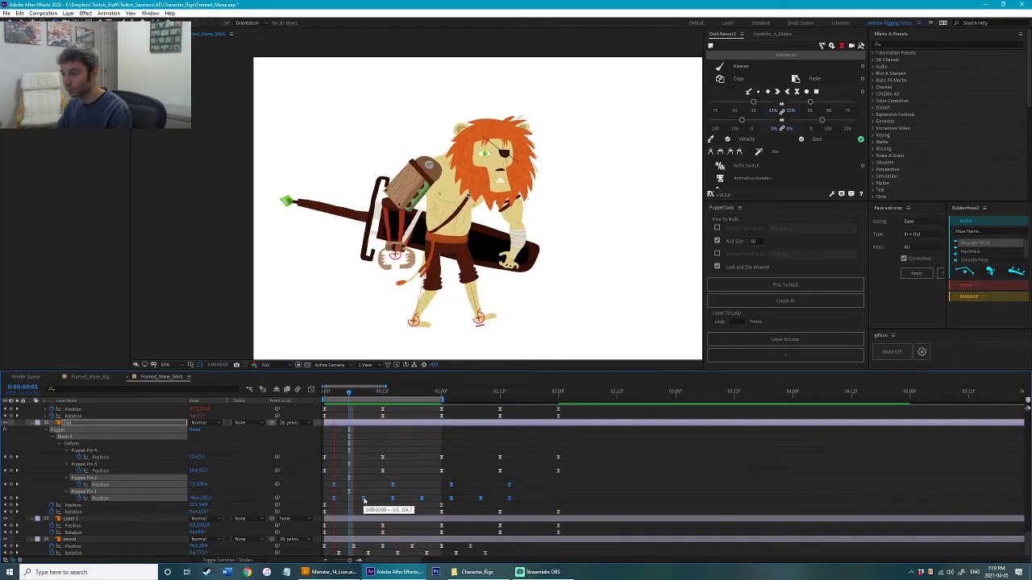
pyautogui.moveTo(394, 486); pyautogui.dragTo(376, 486)
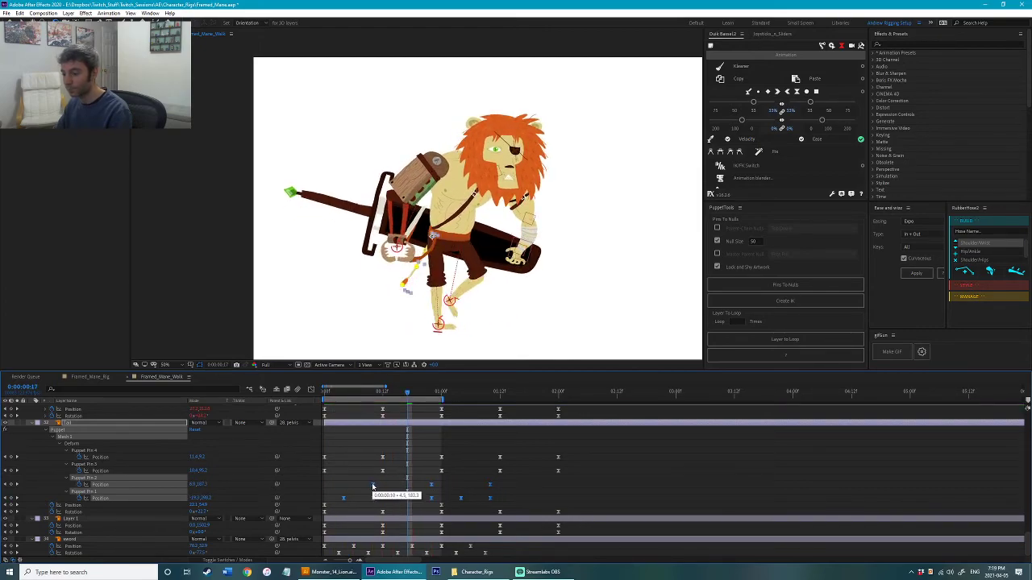
pyautogui.keyDown('shift'); pyautogui.click(126, 471); pyautogui.keyUp('shift')
pyautogui.keyDown('shift'); pyautogui.click(120, 457); pyautogui.keyUp('shift')
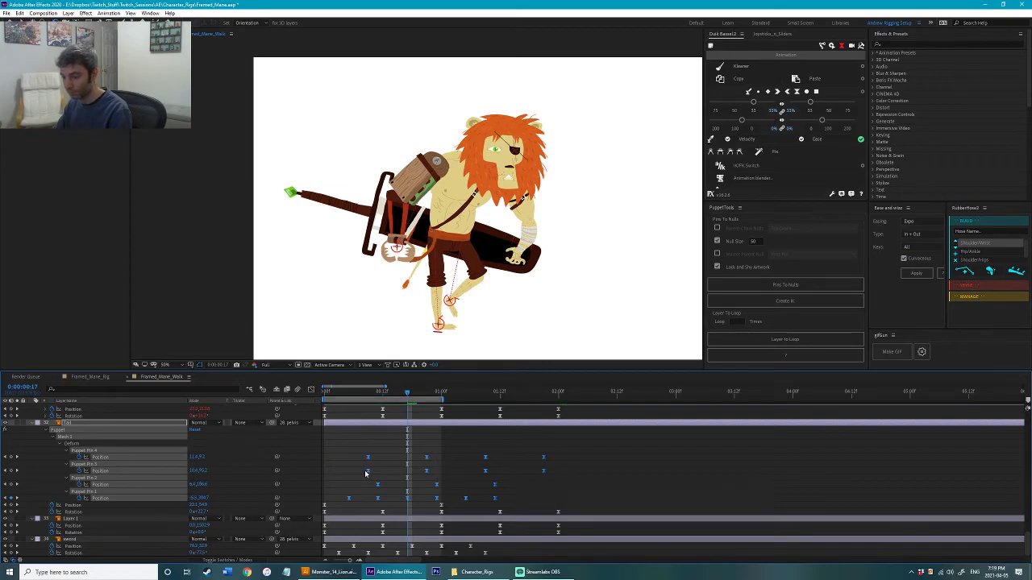
pyautogui.press('space')
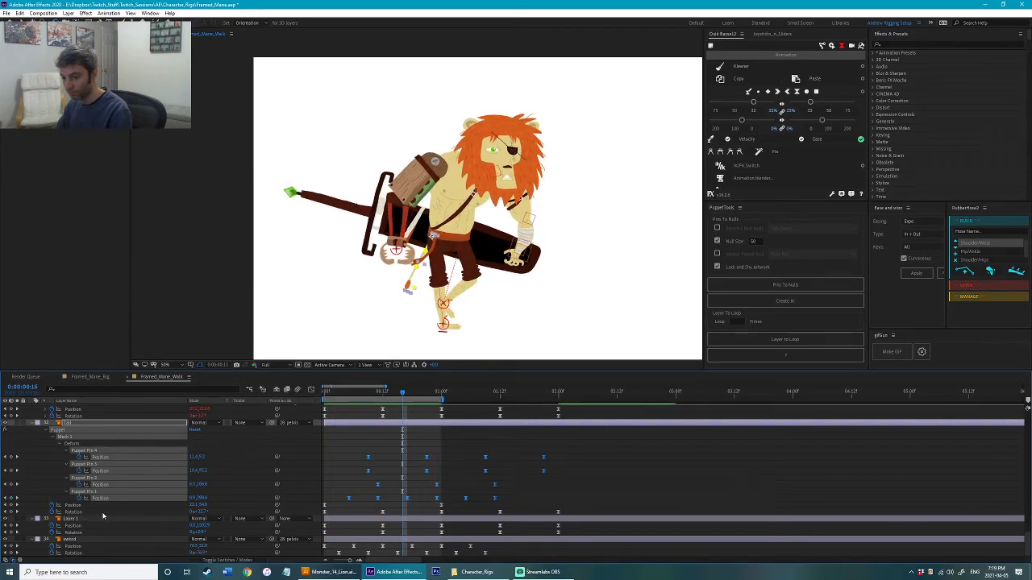
pyautogui.hotkey('ctrl', 'z')
# Step: Try shifting all of the tail's pin, position and rotation keyframes together 4 frames earlier while previewing the loop
pyautogui.click(102, 513)
pyautogui.keyDown('ctrl'); pyautogui.click(111, 458); pyautogui.keyUp('ctrl')
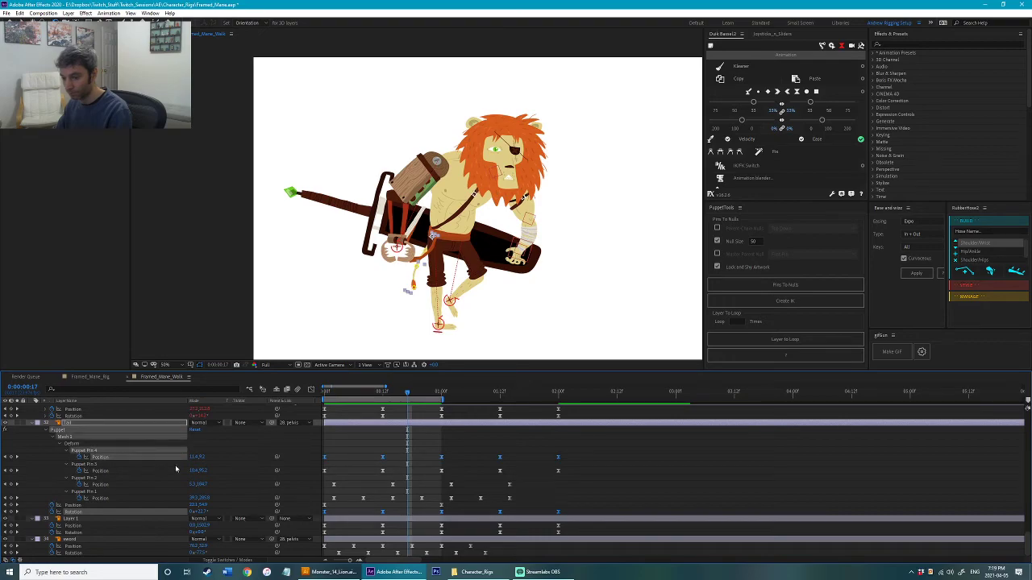
pyautogui.moveTo(587, 511); pyautogui.dragTo(342, 466)
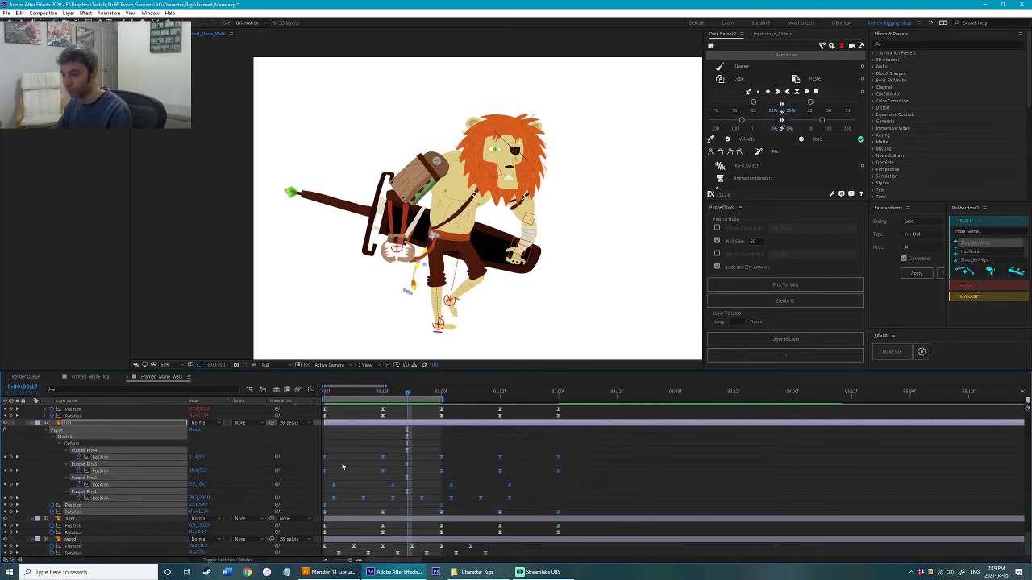
pyautogui.moveTo(382, 512); pyautogui.dragTo(364, 513)
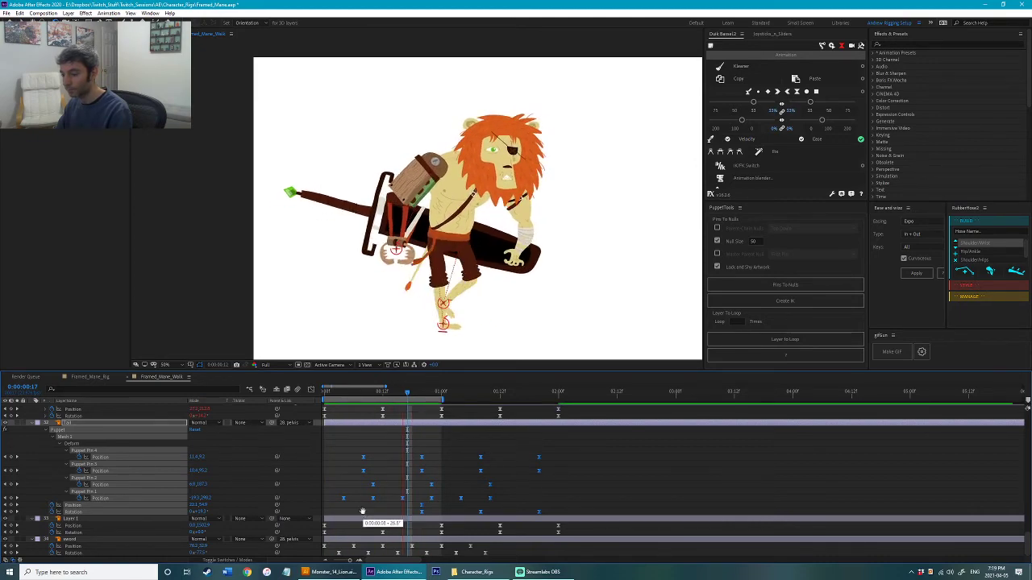
pyautogui.press('space')
pyautogui.hotkey('ctrl', 'z')
pyautogui.press('Home')
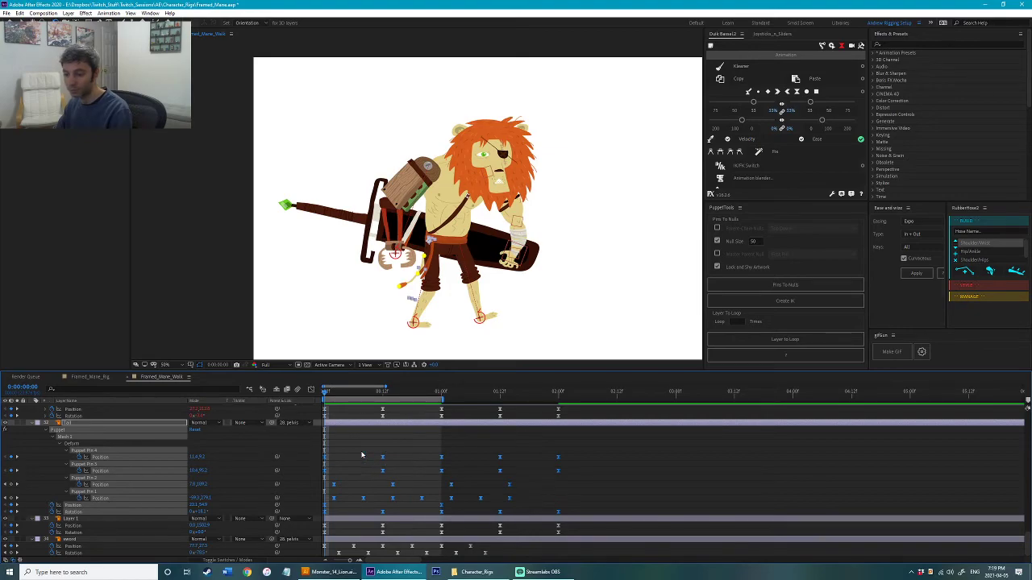
# Step: Clear all of the tail's pin, position and rotation keyframes, re-key them at frame 0 with Easy Ease, and save the project
pyautogui.click(362, 454)
pyautogui.click(353, 463)
pyautogui.moveTo(51, 512); pyautogui.dragTo(81, 457)
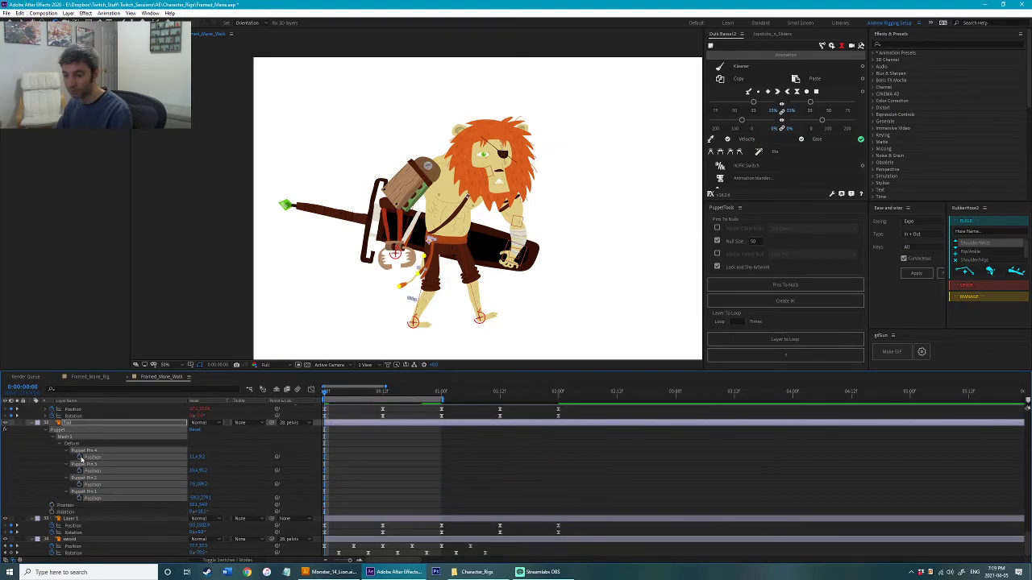
pyautogui.moveTo(52, 505); pyautogui.dragTo(52, 511)
pyautogui.rightClick(325, 512)
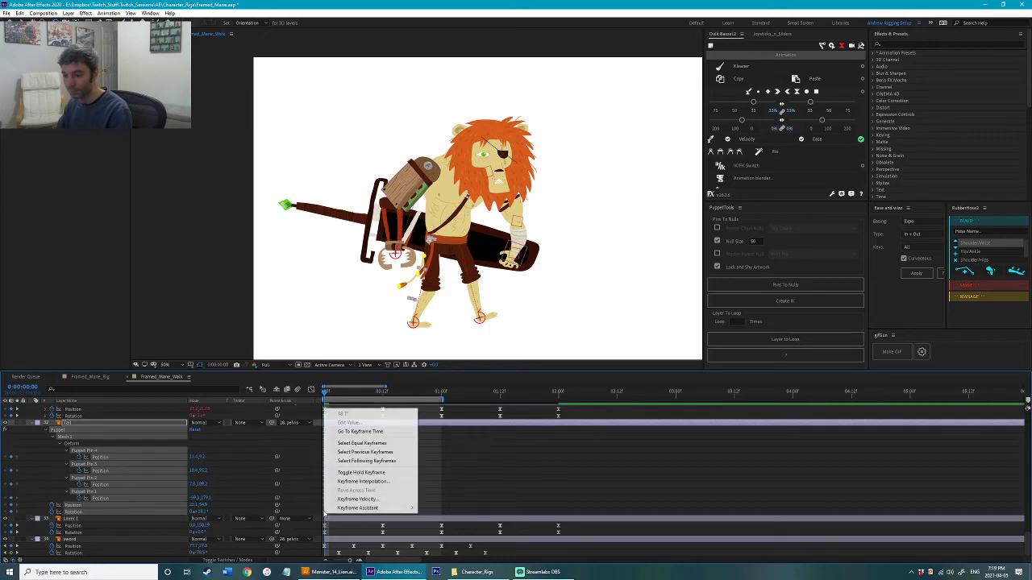
pyautogui.moveTo(362, 507)
pyautogui.click(450, 456)
pyautogui.hotkey('ctrl', 's')
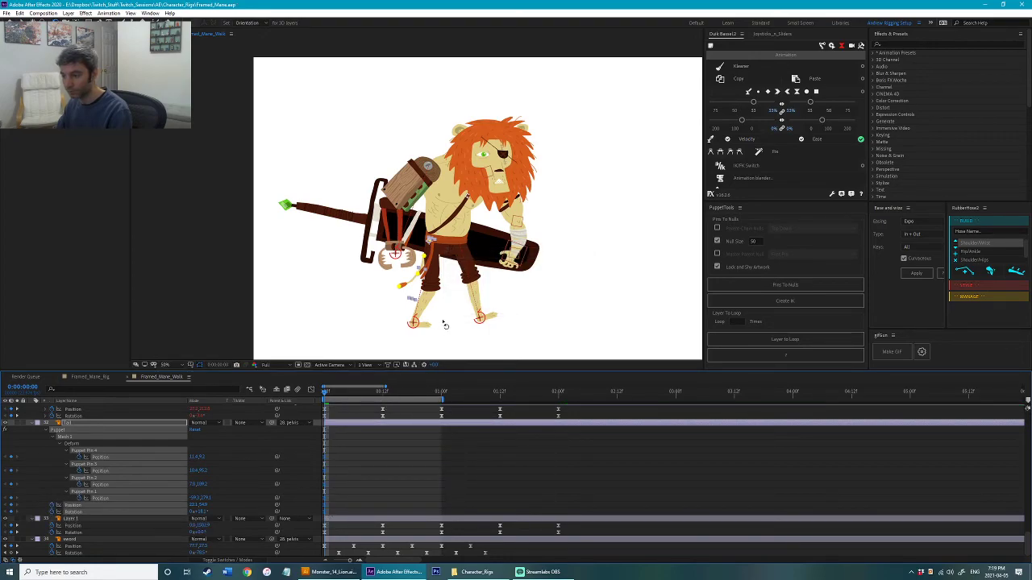
# Step: Copy the tail's frame 0 keyframes to frame 12 and to the 1-second mark, and save the project
pyautogui.moveTo(449, 282); pyautogui.dragTo(449, 225)
pyautogui.scroll(1, 449, 225)
pyautogui.click(382, 397)
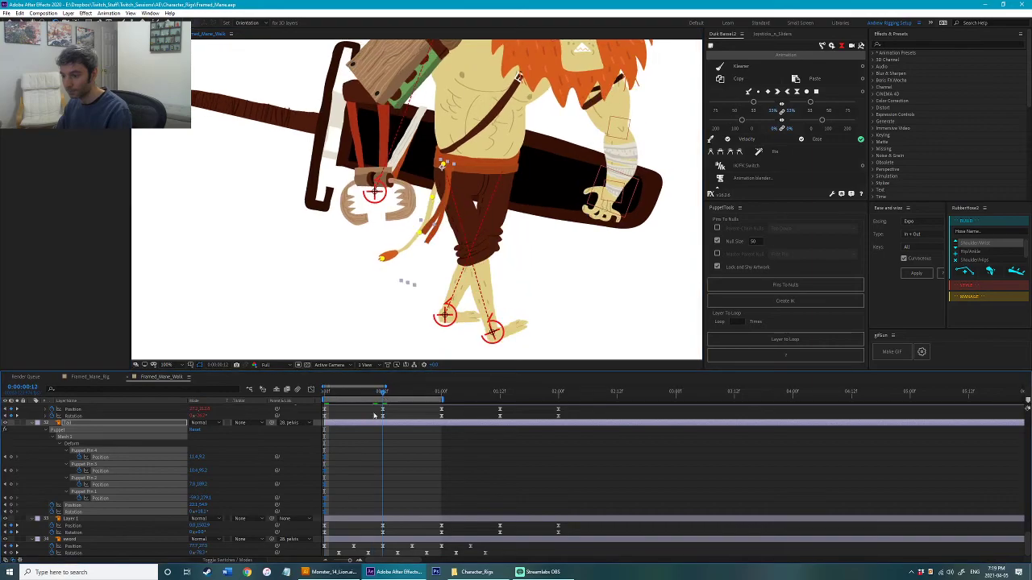
pyautogui.moveTo(337, 451); pyautogui.dragTo(314, 508)
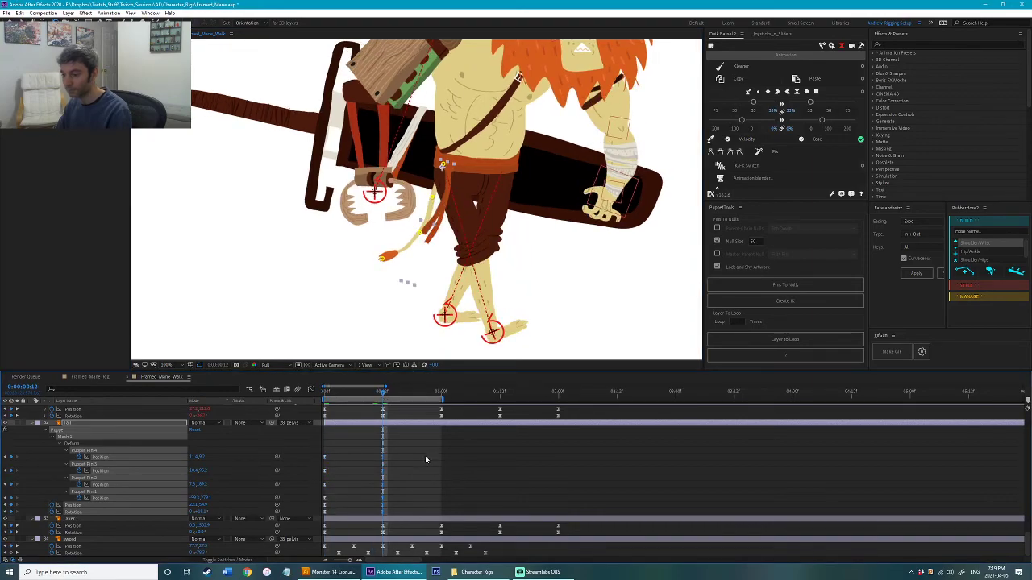
pyautogui.click(442, 394)
pyautogui.hotkey('ctrl', 'v')
pyautogui.hotkey('ctrl', 'z')
pyautogui.moveTo(404, 444); pyautogui.dragTo(372, 514)
pyautogui.hotkey('ctrl', 'c')
pyautogui.hotkey('ctrl', 'v')
pyautogui.hotkey('ctrl', 's')
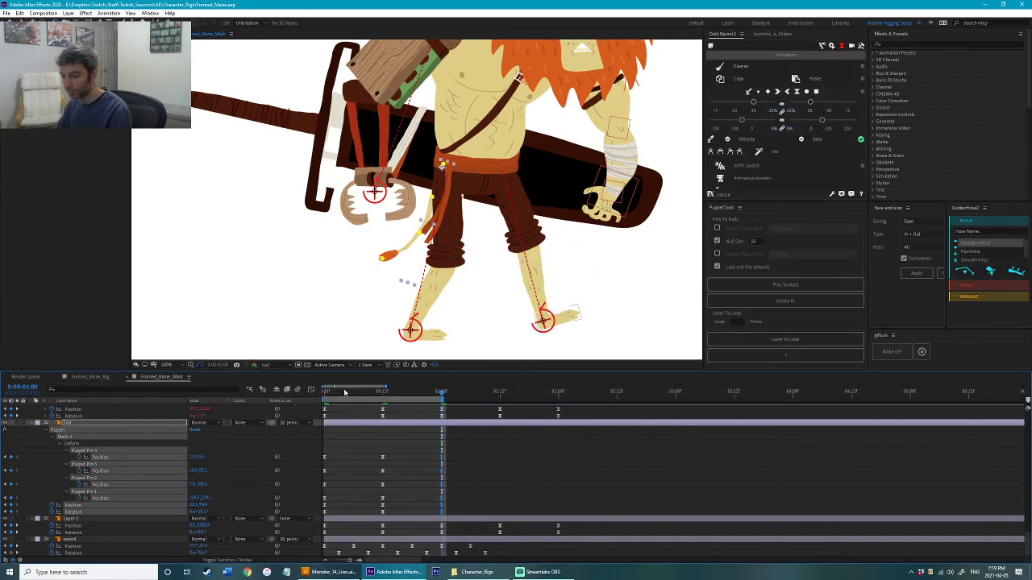
# Step: Swing the tail back at frame 6 using rotation and Puppet Pins 1 and 2, repeat those keyframes at frame 18, and preview the loop
pyautogui.click(353, 392)
pyautogui.moveTo(417, 262); pyautogui.dragTo(406, 276)
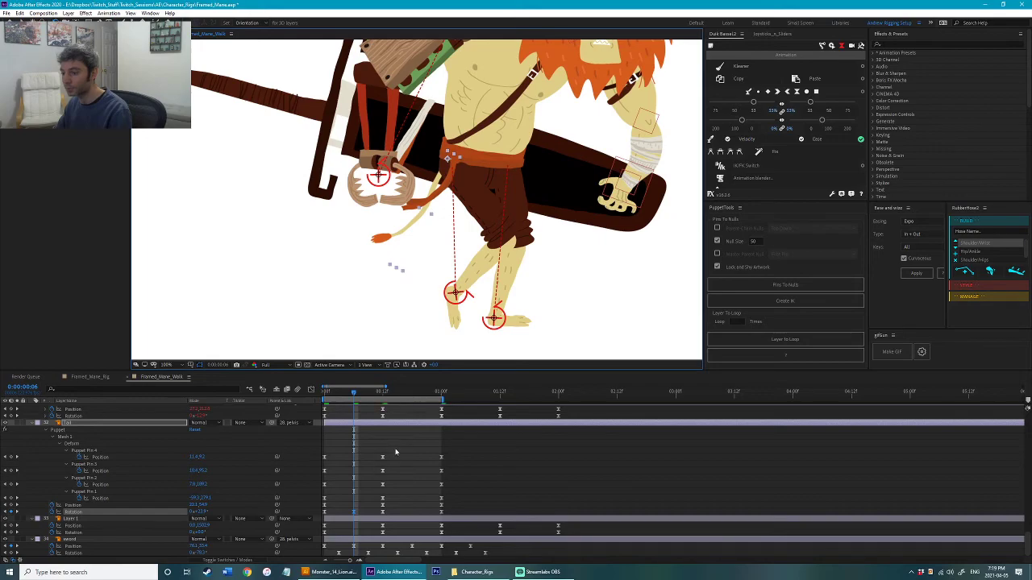
pyautogui.moveTo(395, 451); pyautogui.dragTo(377, 461)
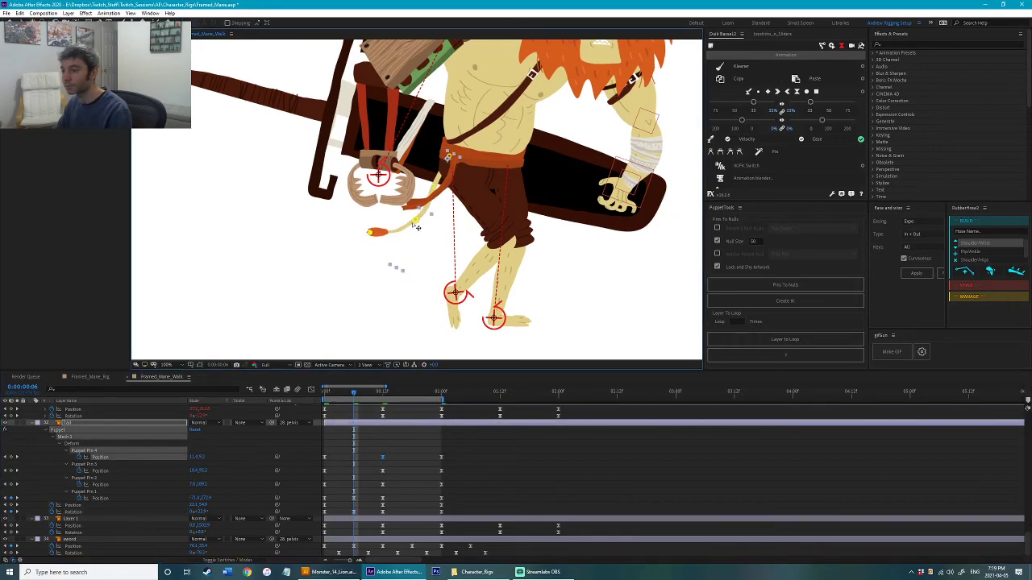
pyautogui.moveTo(416, 228); pyautogui.dragTo(370, 232)
pyautogui.moveTo(368, 455); pyautogui.dragTo(342, 519)
pyautogui.moveTo(418, 395); pyautogui.dragTo(413, 395)
pyautogui.hotkey('ctrl', 'v')
pyautogui.press('space')
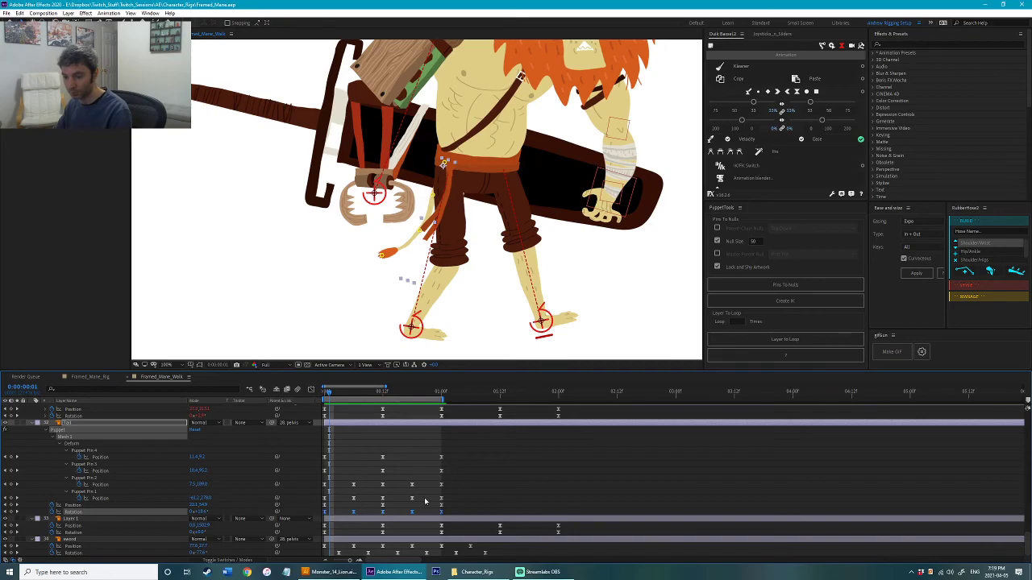
# Step: Try pasting a repeat of the tail's keyframes starting at the 1-second mark
pyautogui.click(443, 395)
pyautogui.hotkey('ctrl', 'v')
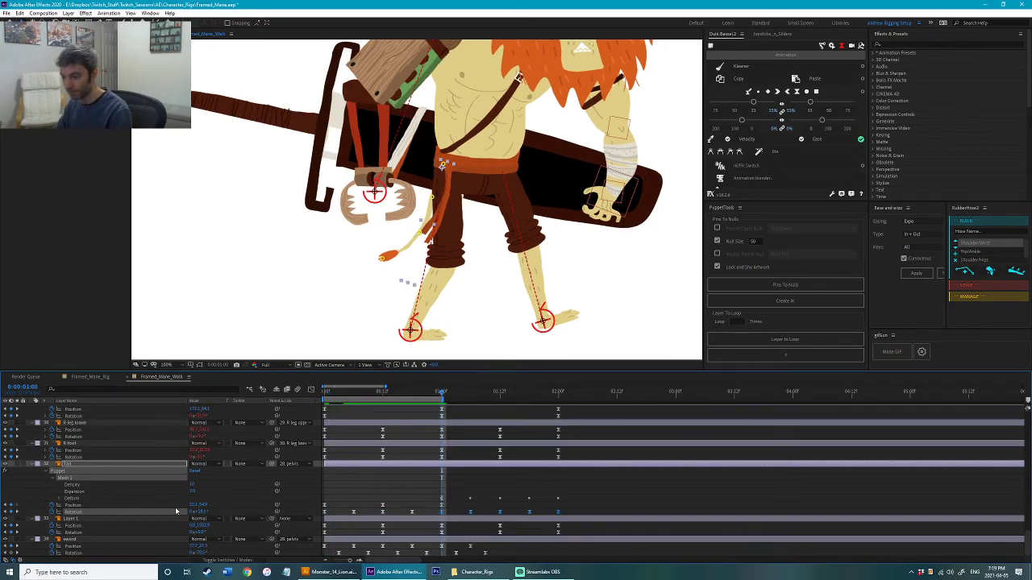
pyautogui.click(456, 512)
pyautogui.click(97, 512)
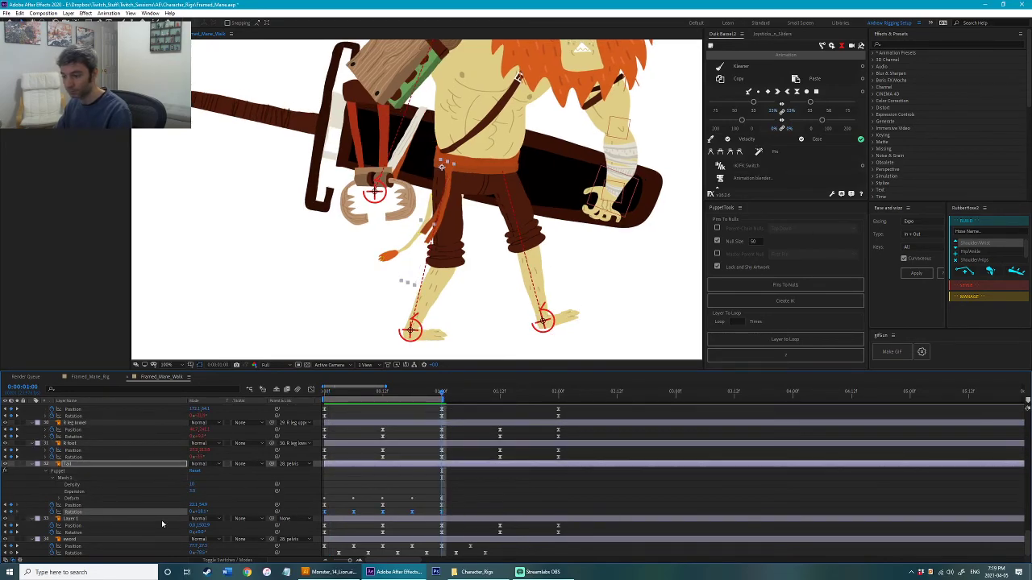
# Step: Reveal the tail's keyframes, save the project, shift the tail's rotation keyframes 3 frames later, and preview the loop
pyautogui.click(435, 466)
pyautogui.press('u')
pyautogui.scroll(-2, 438, 472)
pyautogui.hotkey('ctrl', 's')
pyautogui.moveTo(469, 513); pyautogui.dragTo(340, 516)
pyautogui.press('space')
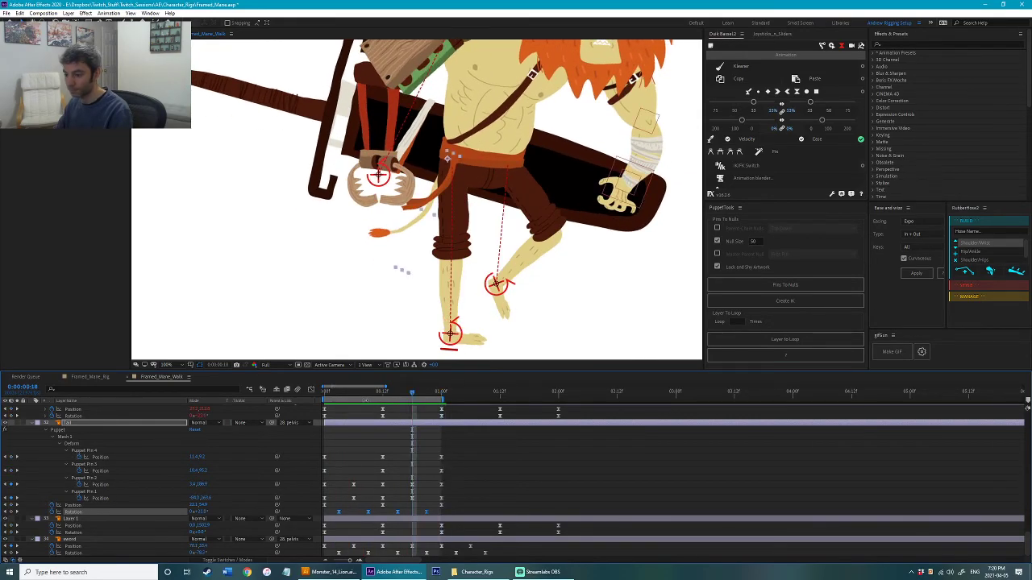
# Step: Try delaying the tail's Puppet Pin 1 position keyframes by between 3 and 5 frames while previewing the loop
pyautogui.click(104, 499)
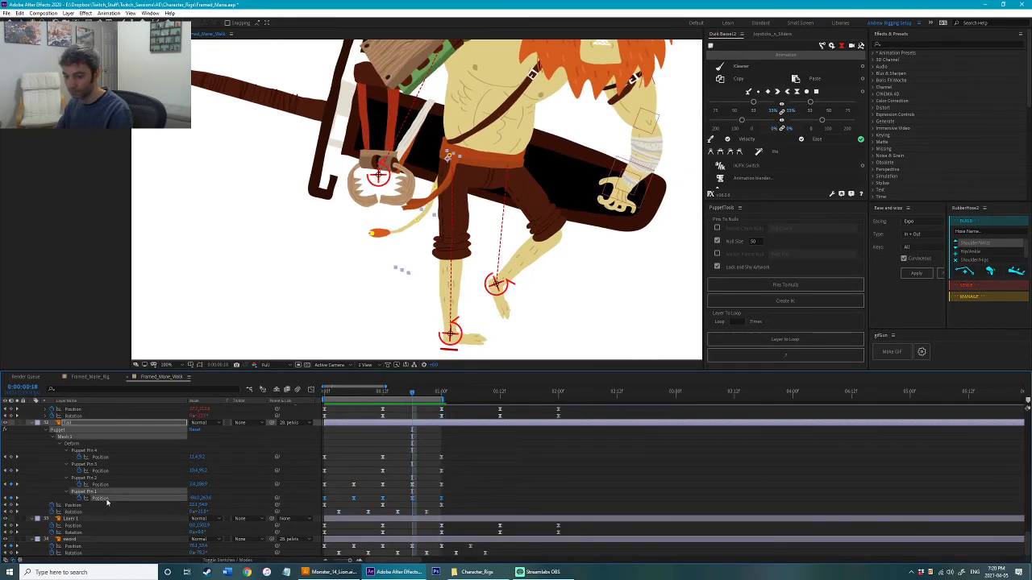
pyautogui.click(441, 393)
pyautogui.click(507, 463)
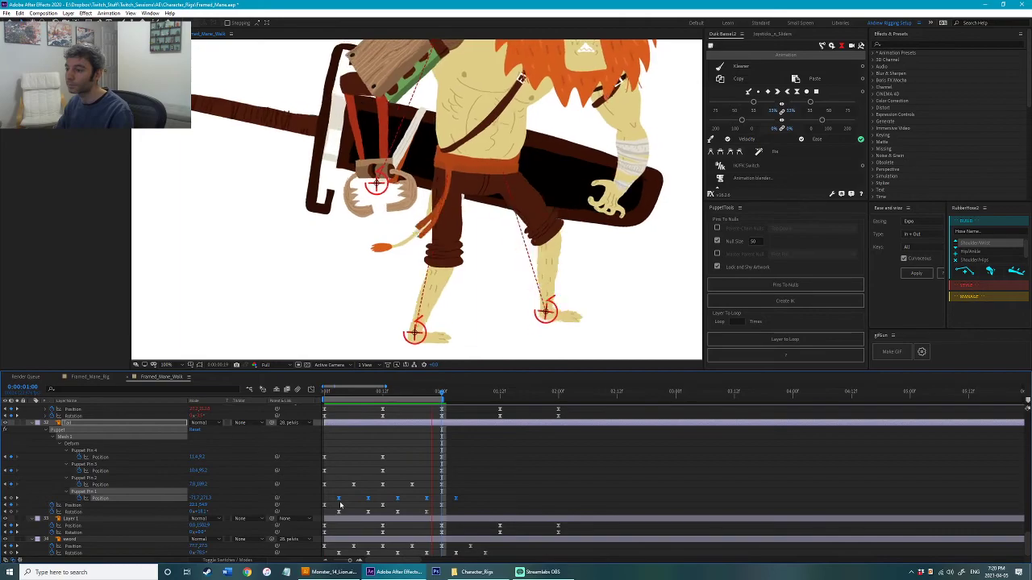
pyautogui.press('space')
pyautogui.press('space')
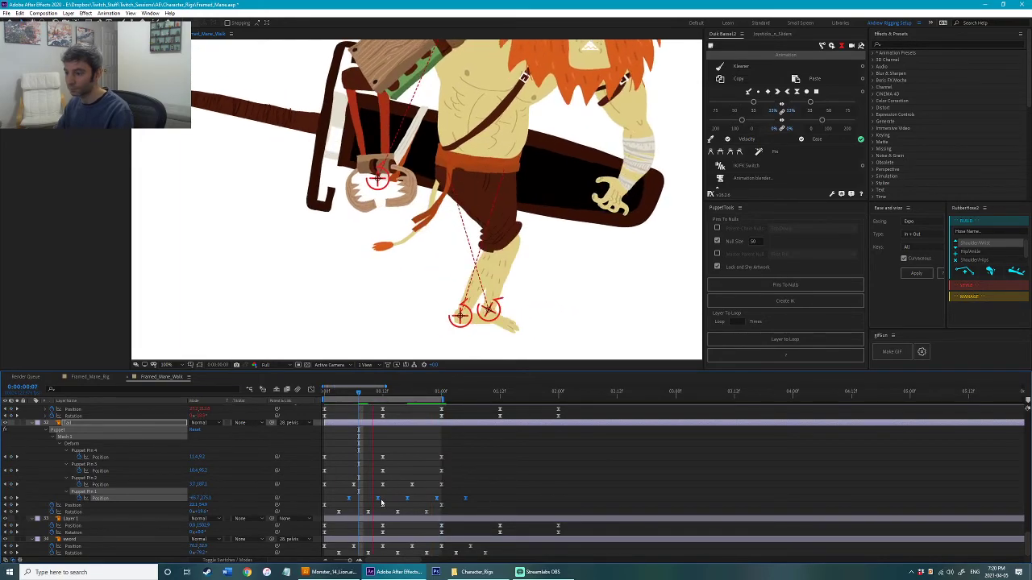
pyautogui.press('space')
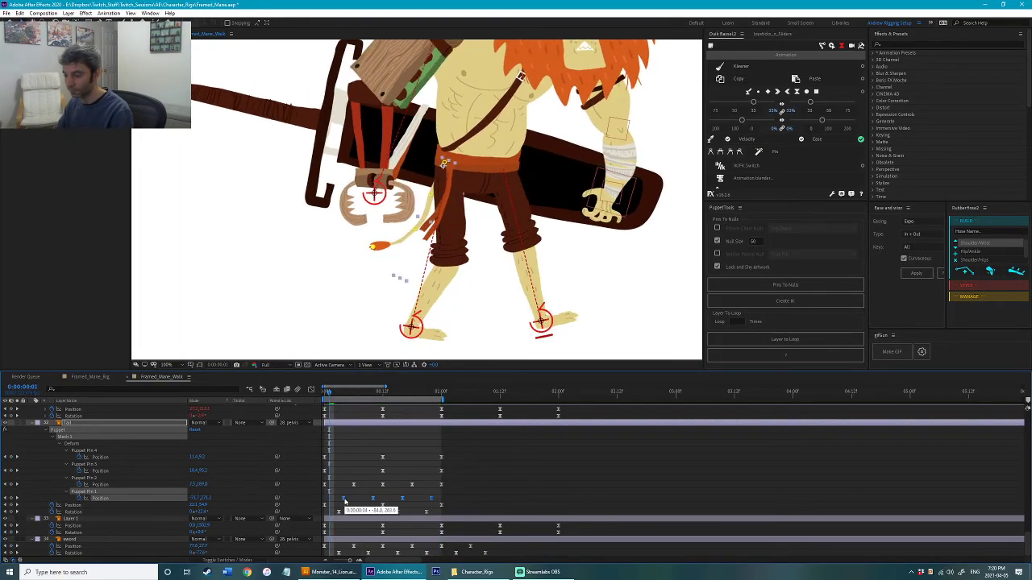
pyautogui.moveTo(345, 501); pyautogui.dragTo(348, 501)
pyautogui.press('space')
pyautogui.press('space')
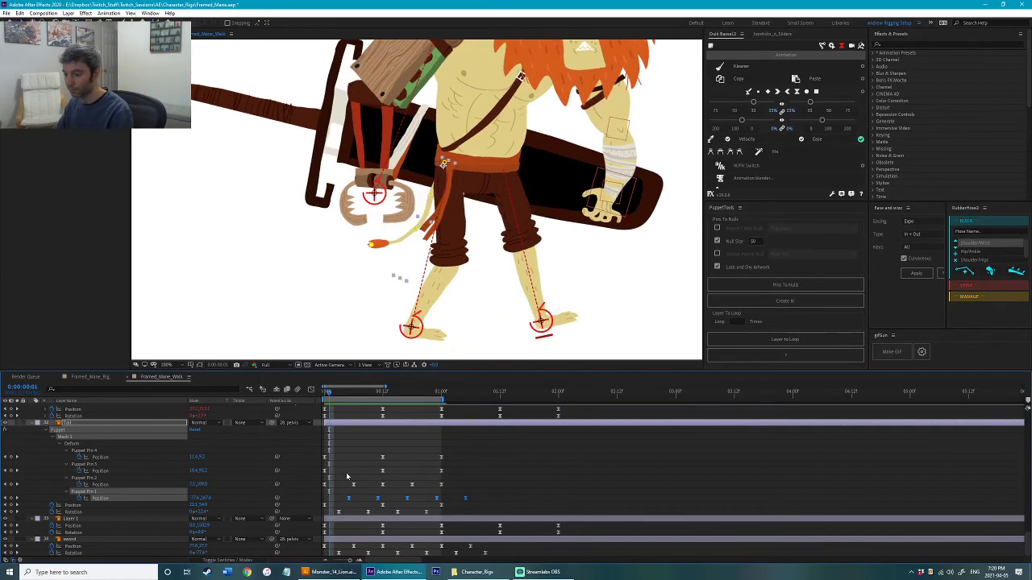
pyautogui.press('space')
pyautogui.press('space')
# Step: Place the tail's Puppet Pin 1 position keyframes so the first sits at frame 3, and preview the whole character's loop
pyautogui.moveTo(378, 498); pyautogui.dragTo(368, 498)
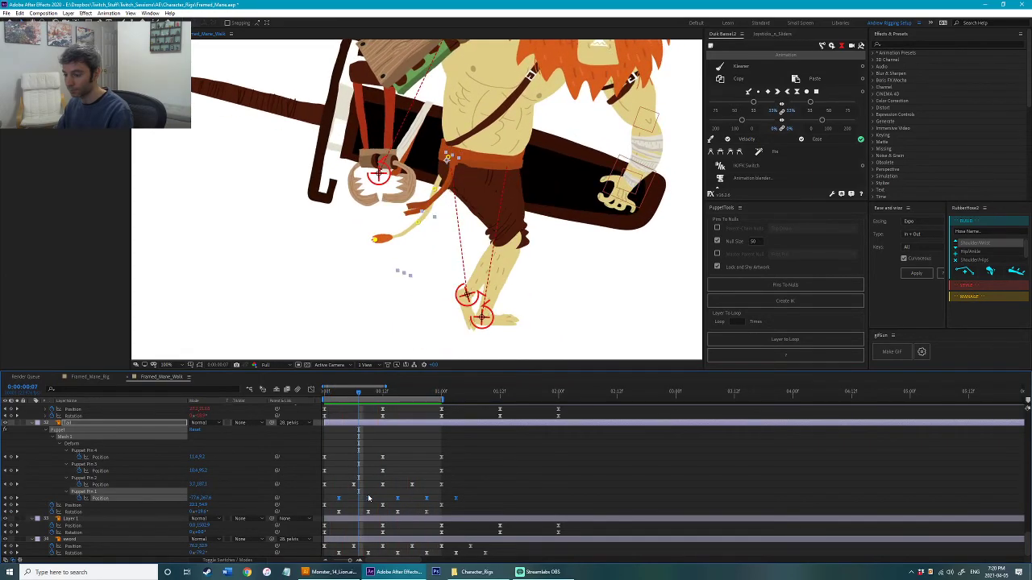
pyautogui.press('space')
pyautogui.scroll(-2, 546, 279)
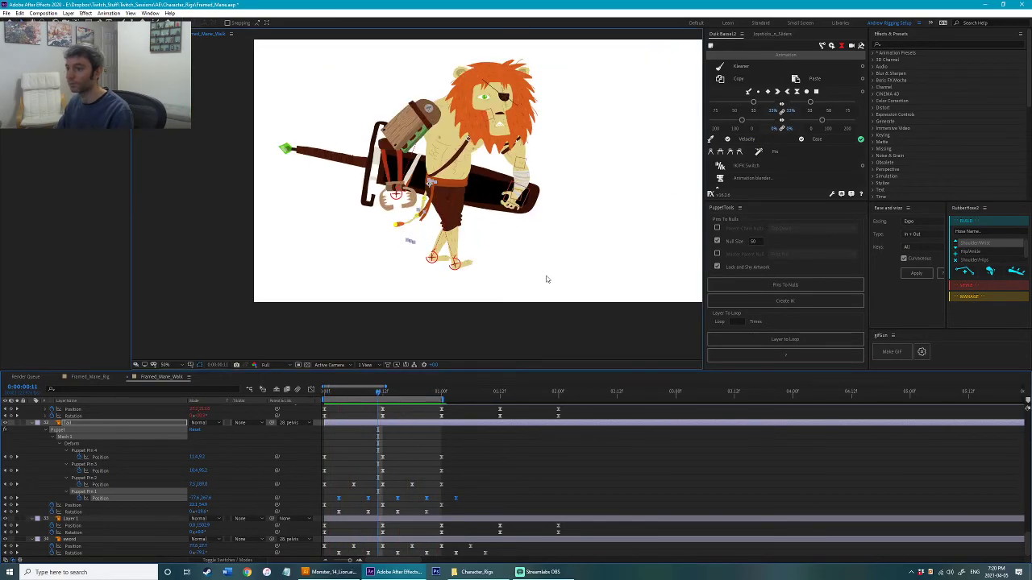
pyautogui.press('space')
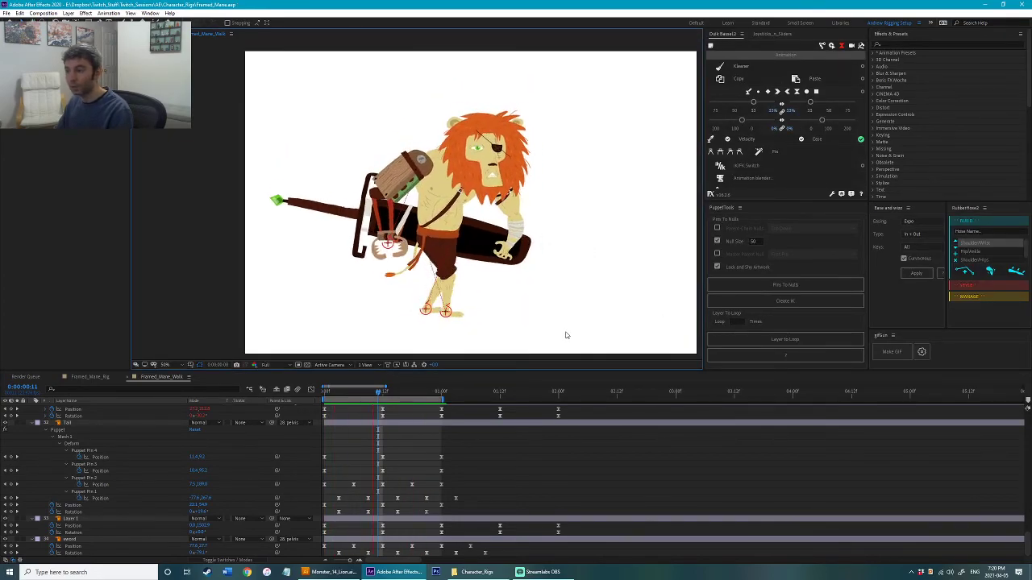
pyautogui.press('space')
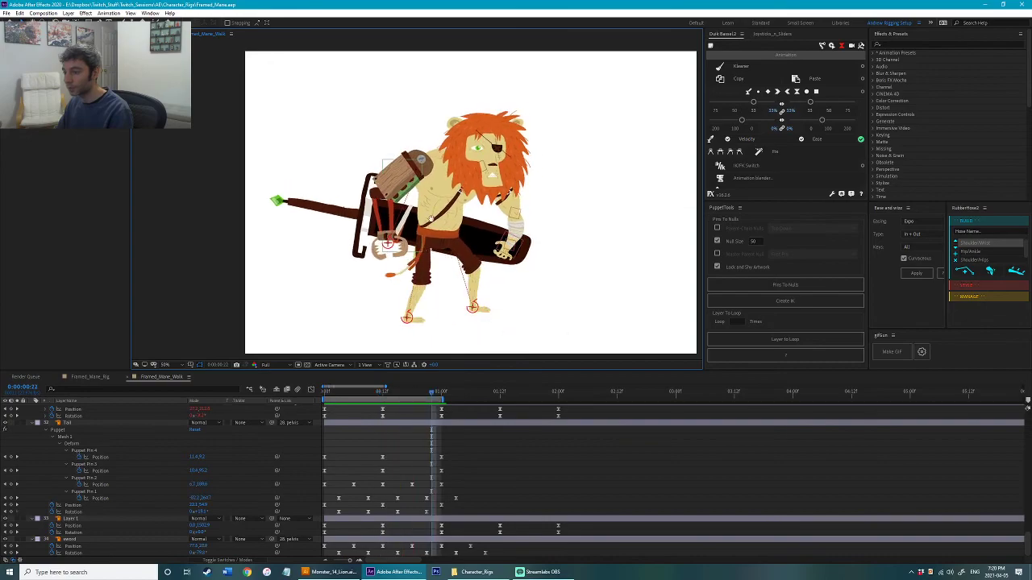
# Step: Shift the rotation keyframes of the belt strap on layer 24 three frames later and preview the loop
pyautogui.scroll(2, 399, 255)
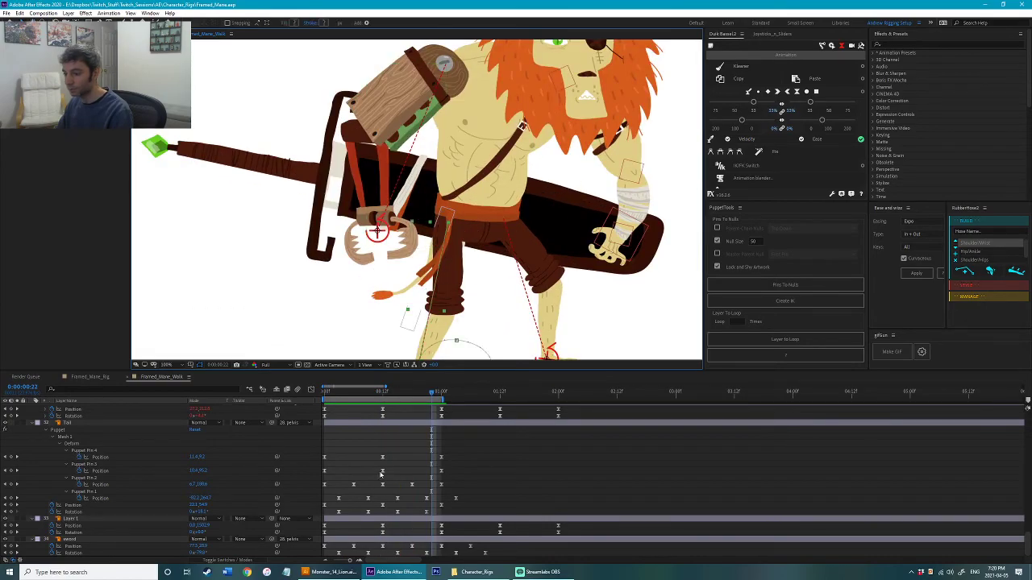
pyautogui.scroll(-5, 380, 475)
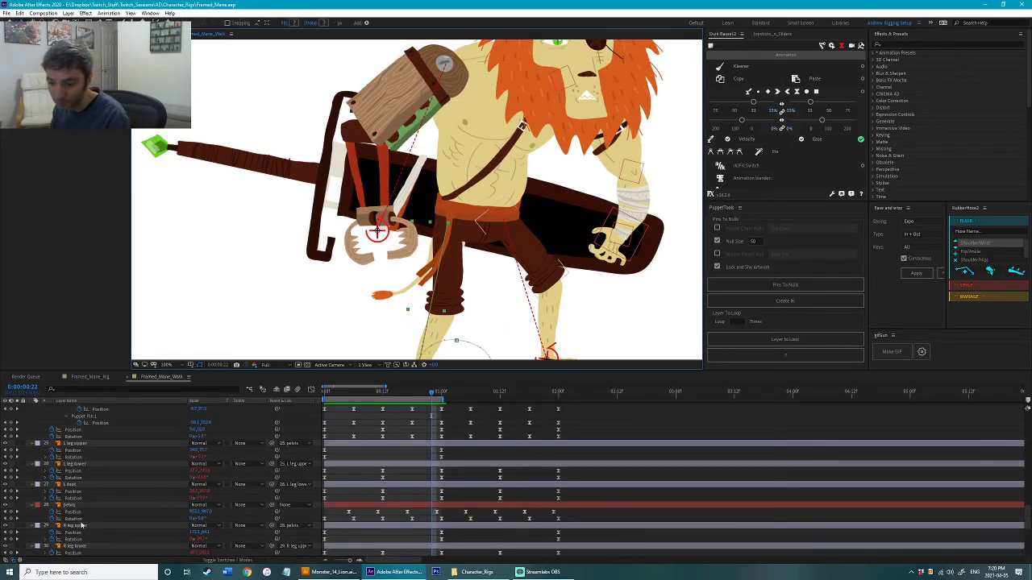
pyautogui.scroll(-3, 102, 512)
pyautogui.scroll(-4, 80, 508)
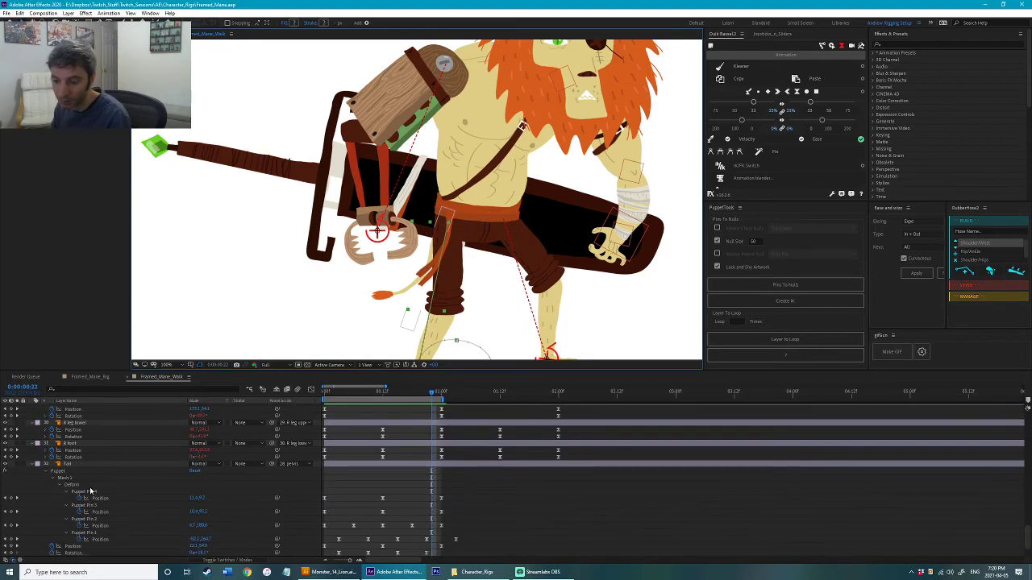
pyautogui.scroll(3, 90, 513)
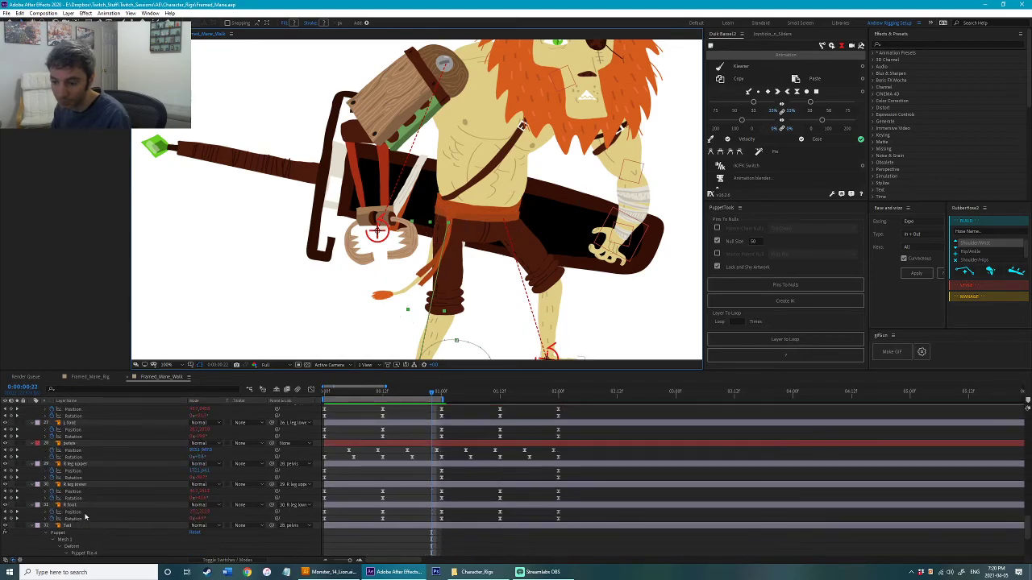
pyautogui.scroll(1, 78, 492)
pyautogui.scroll(5, 80, 460)
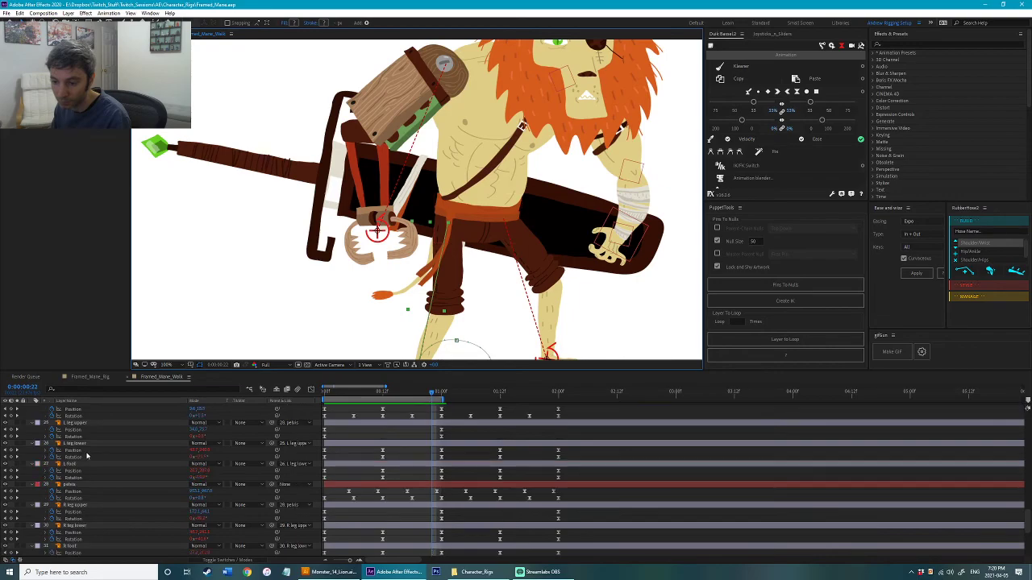
pyautogui.scroll(-3, 86, 471)
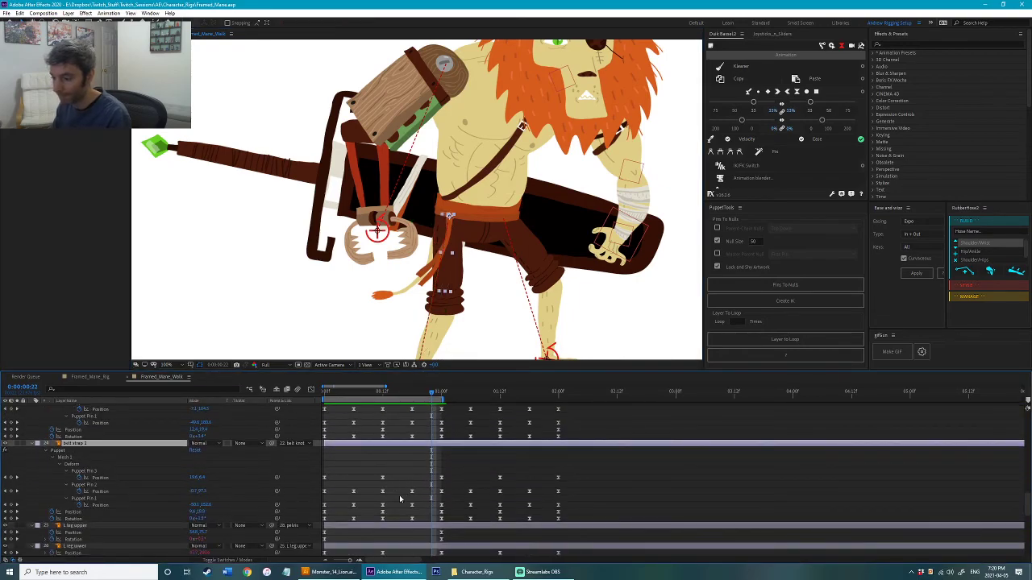
pyautogui.click(114, 505)
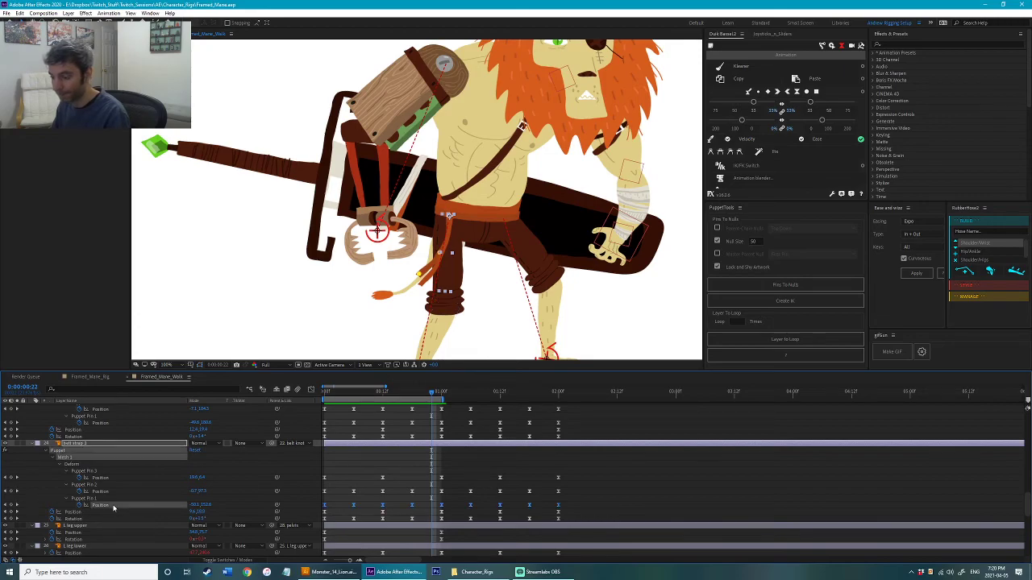
pyautogui.keyDown('shift'); pyautogui.click(88, 519); pyautogui.keyUp('shift')
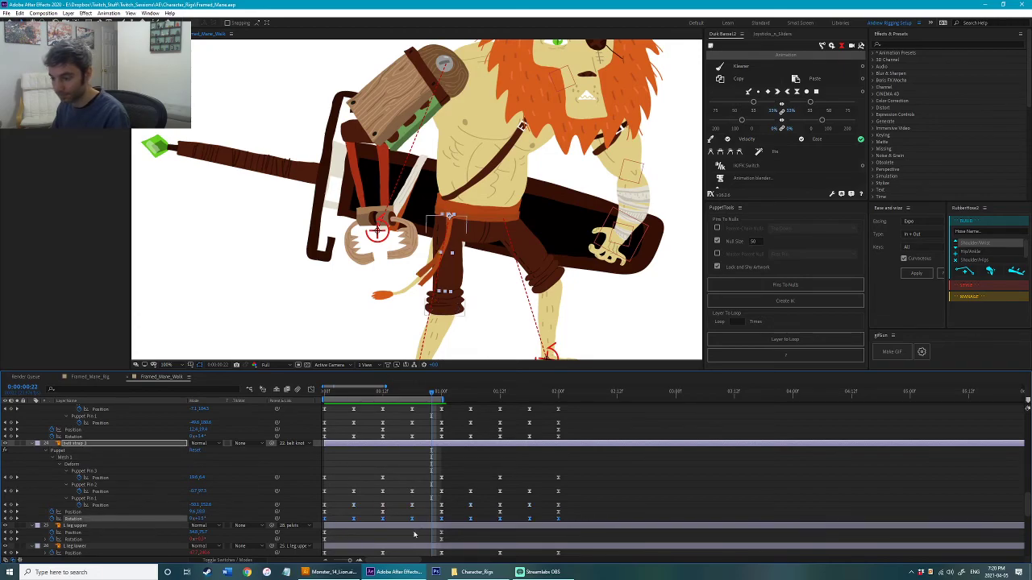
pyautogui.press('space')
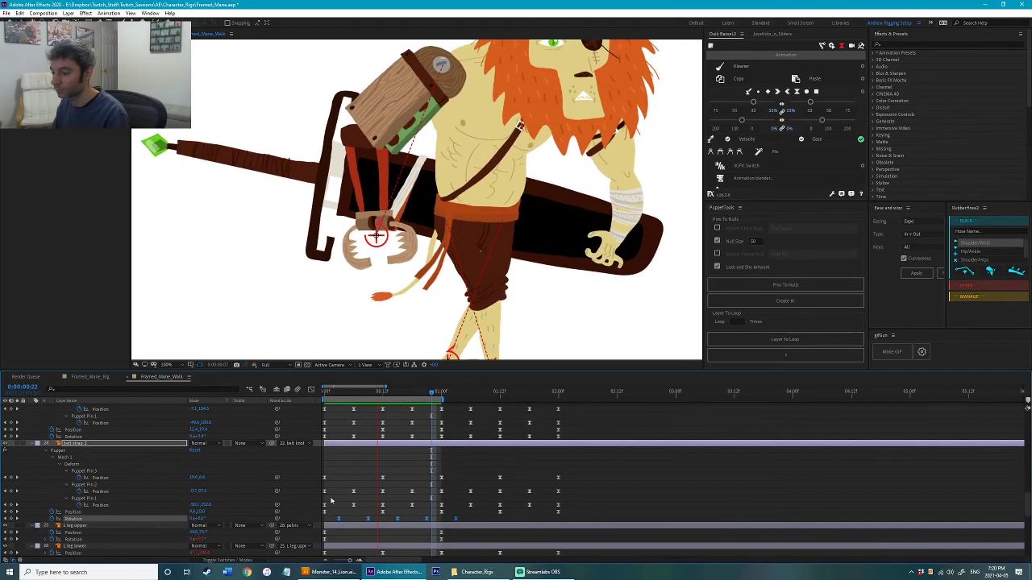
# Step: Delay the same belt strap's Puppet Pin 1 position keyframes so the first sits at frame 4, and preview the whole character's loop
pyautogui.click(106, 505)
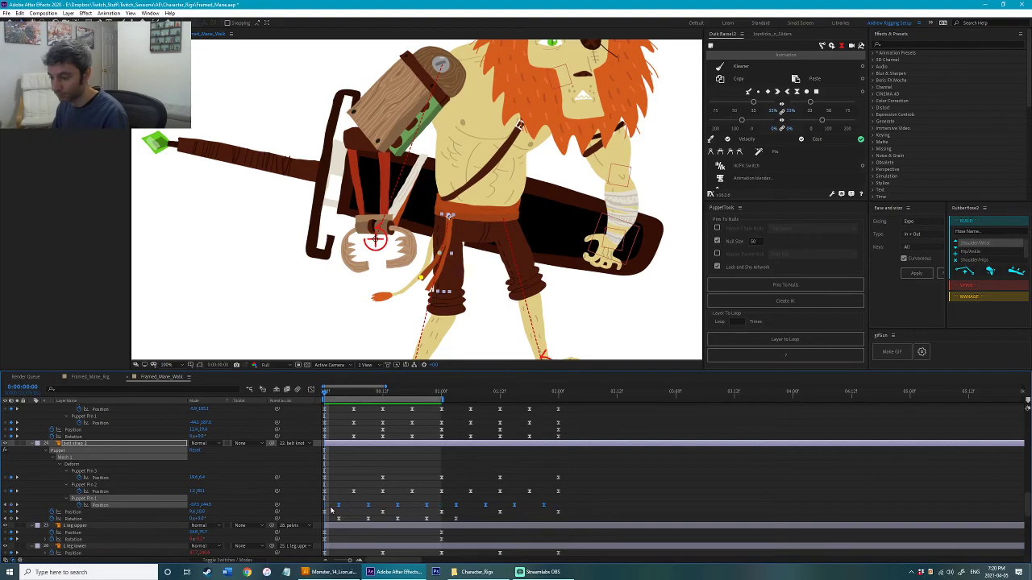
pyautogui.press('space')
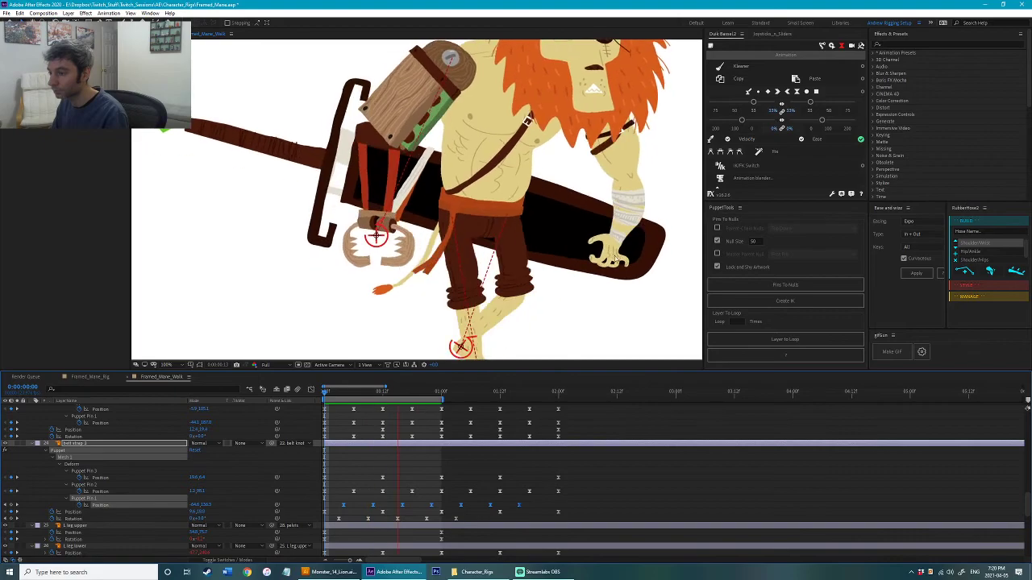
pyautogui.scroll(-2, 610, 267)
pyautogui.moveTo(606, 270); pyautogui.dragTo(619, 291)
pyautogui.press('space')
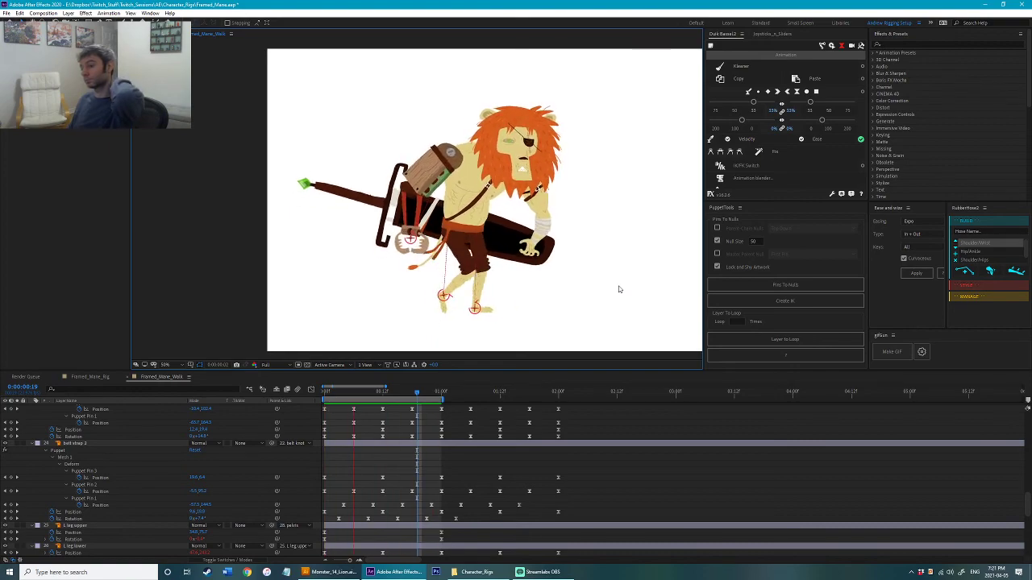
pyautogui.press('space')
# Step: Compare the tail's pose at 0 and 1 second, add a closing tail rotation keyframe at 0:00:01:03, and preview the loop
pyautogui.click(439, 394)
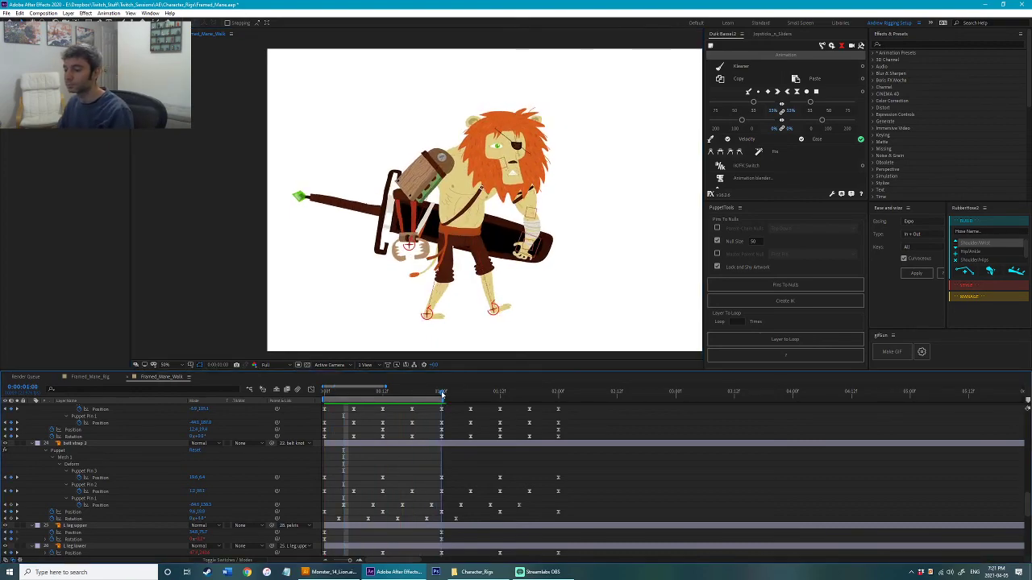
pyautogui.click(410, 277)
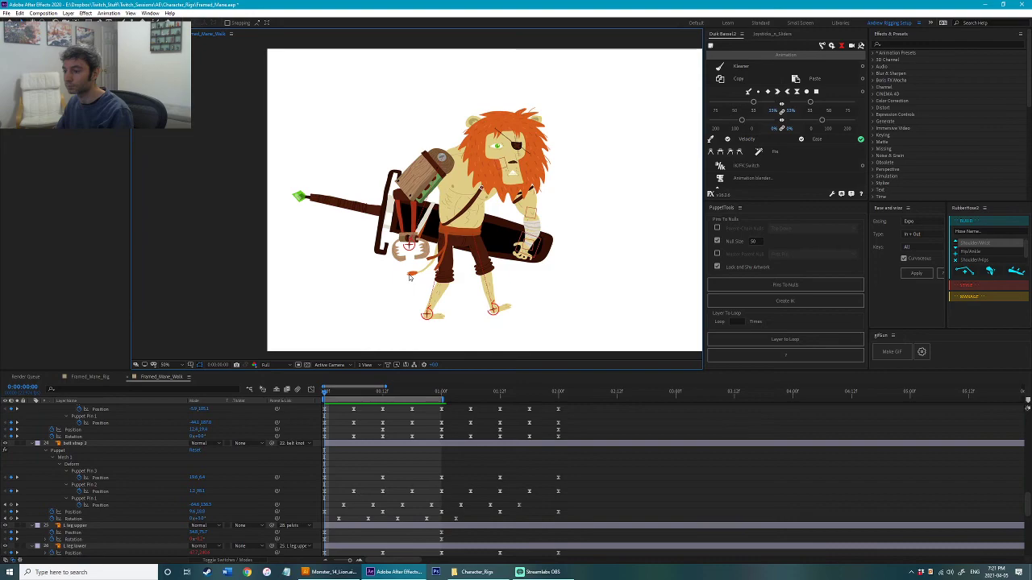
pyautogui.click(419, 288)
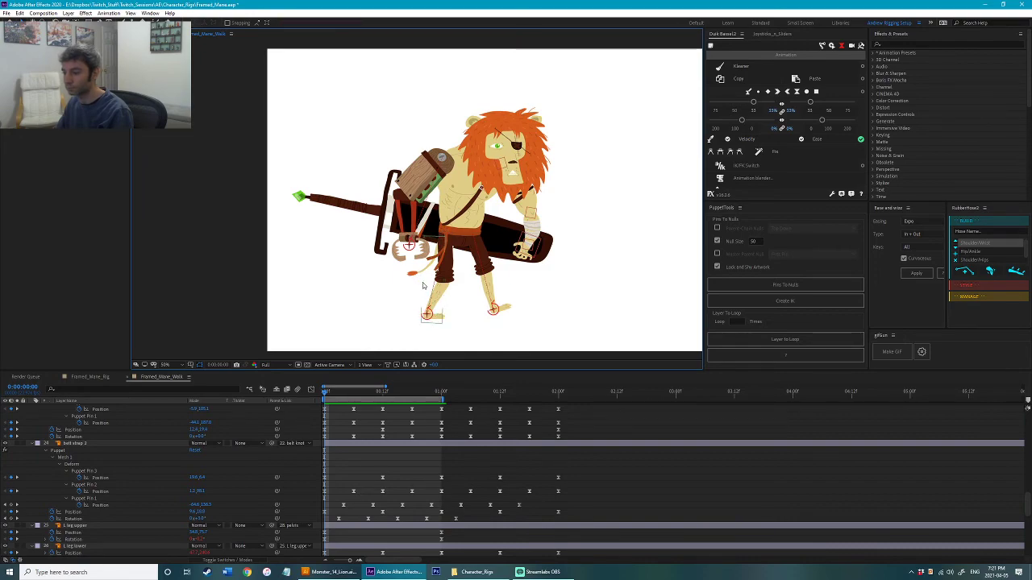
pyautogui.scroll(-12, 392, 486)
pyautogui.scroll(2, 394, 483)
pyautogui.scroll(-2, 393, 482)
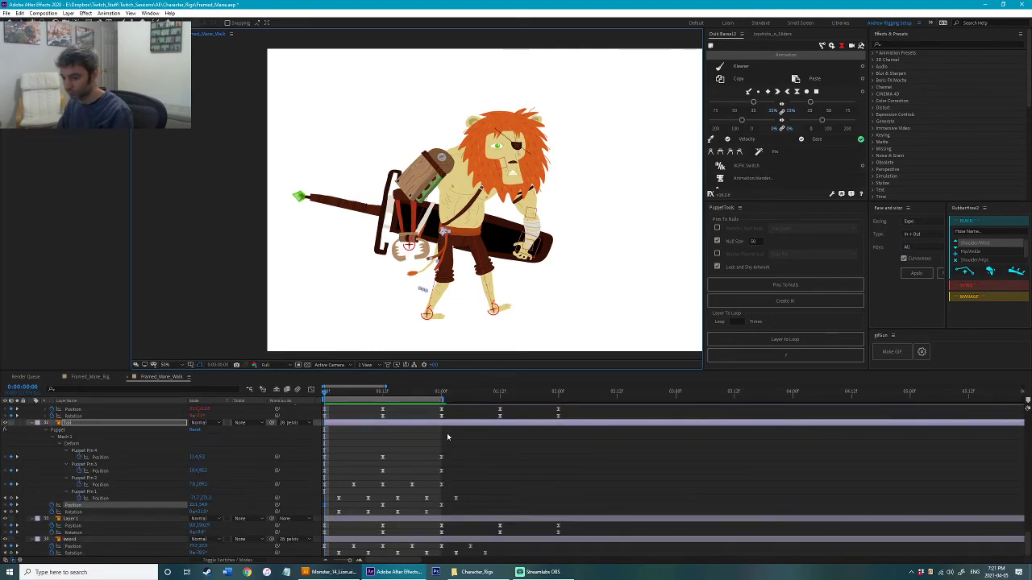
pyautogui.click(441, 393)
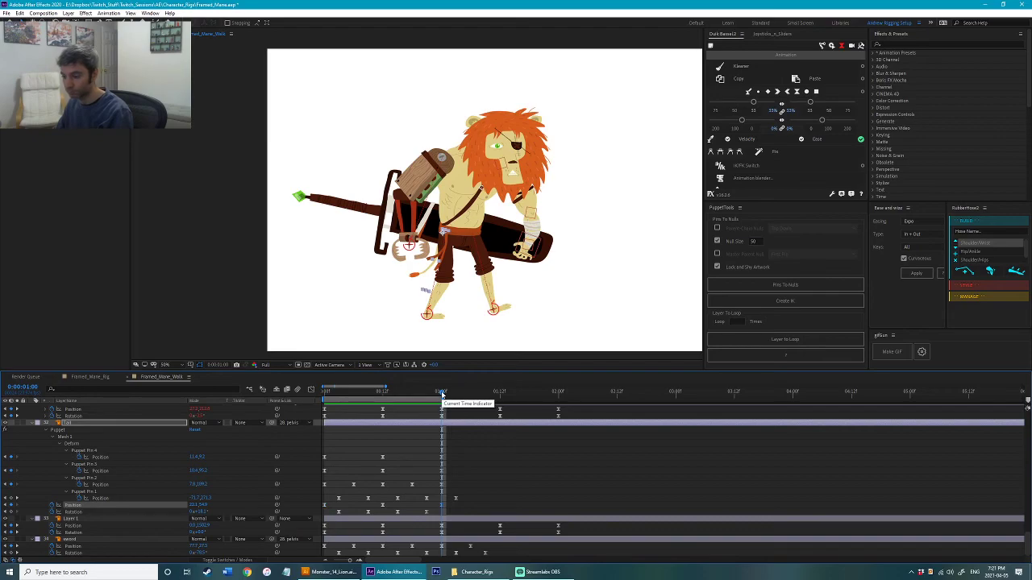
pyautogui.click(74, 512)
pyautogui.press('space')
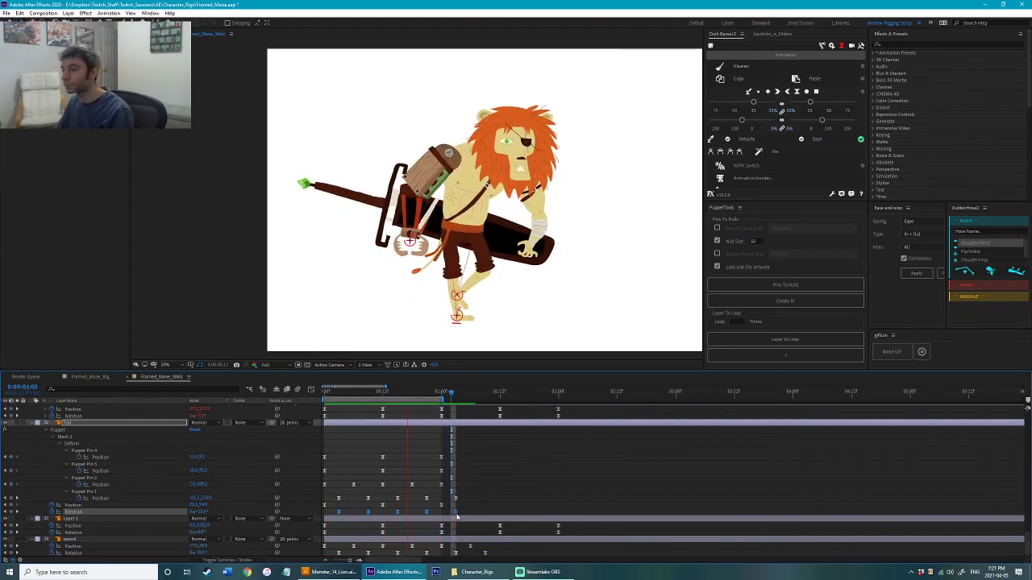
# Step: Save the project and check the leg motion close up at the start of the loop
pyautogui.moveTo(338, 393); pyautogui.dragTo(281, 403)
pyautogui.moveTo(527, 339); pyautogui.dragTo(485, 335)
pyautogui.scroll(1, 496, 296)
pyautogui.hotkey('ctrl', 's')
pyautogui.moveTo(333, 394); pyautogui.dragTo(305, 400)
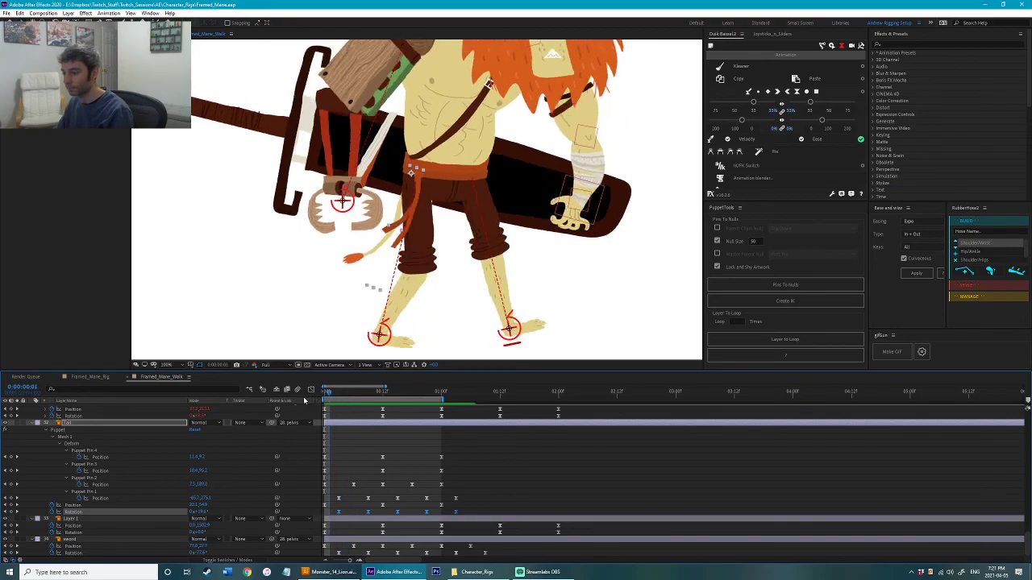
# Step: Adjust the forward foot controller's position slightly at frame 0, copy that position keyframe to 1 second, and preview the walk
pyautogui.click(511, 333)
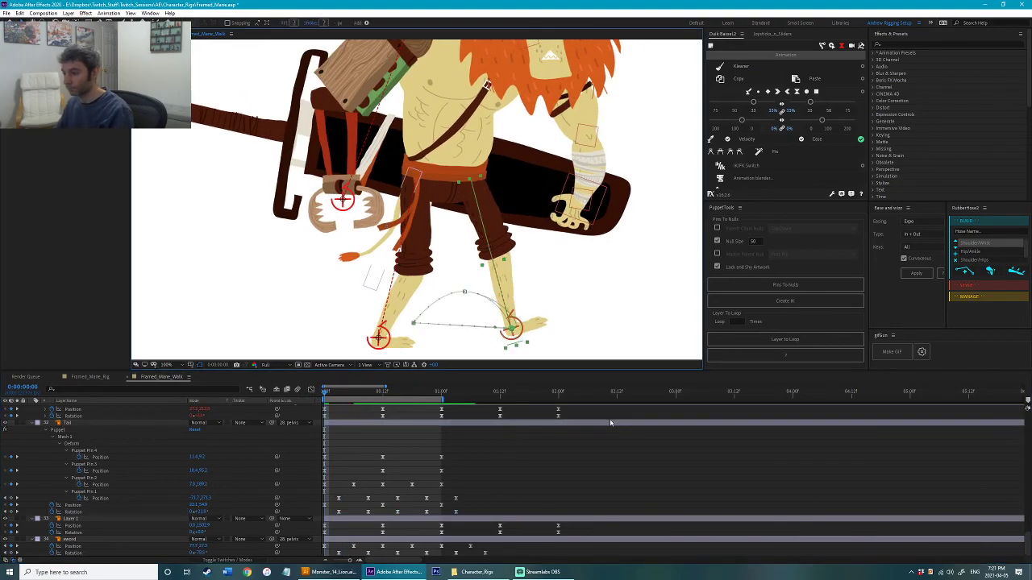
pyautogui.scroll(10, 486, 480)
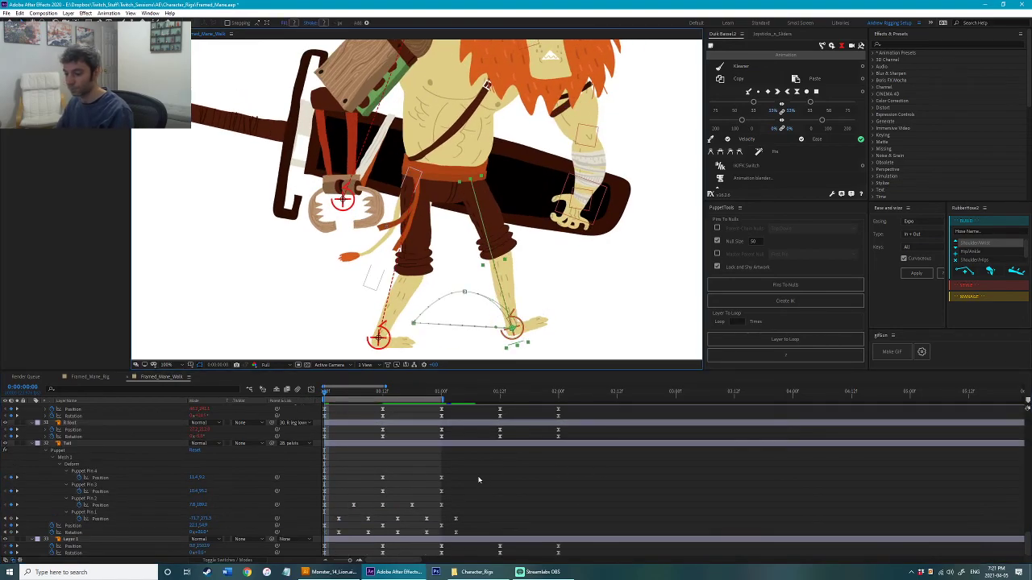
pyautogui.scroll(3, 479, 480)
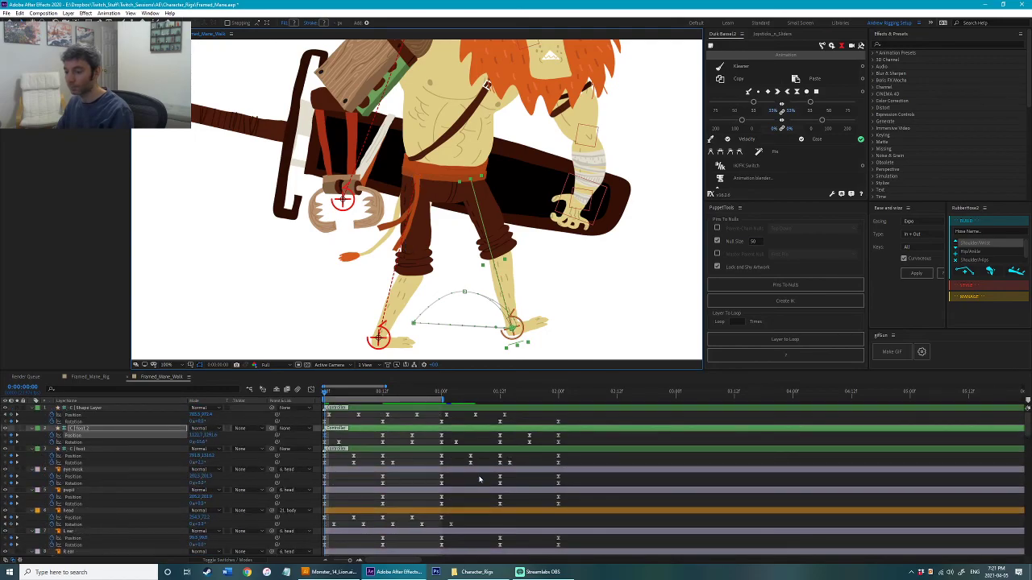
pyautogui.click(440, 391)
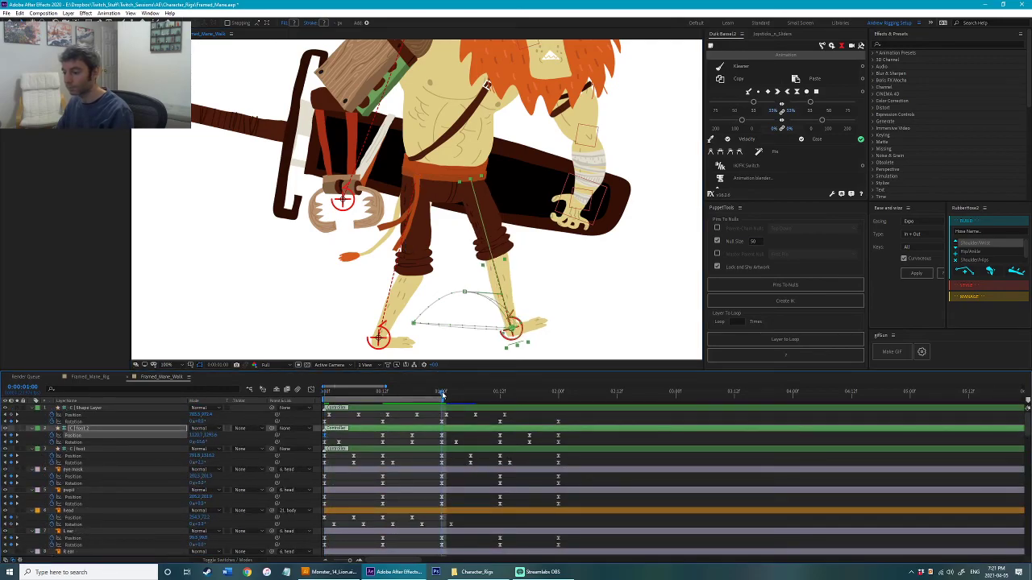
pyautogui.scroll(-4, 622, 297)
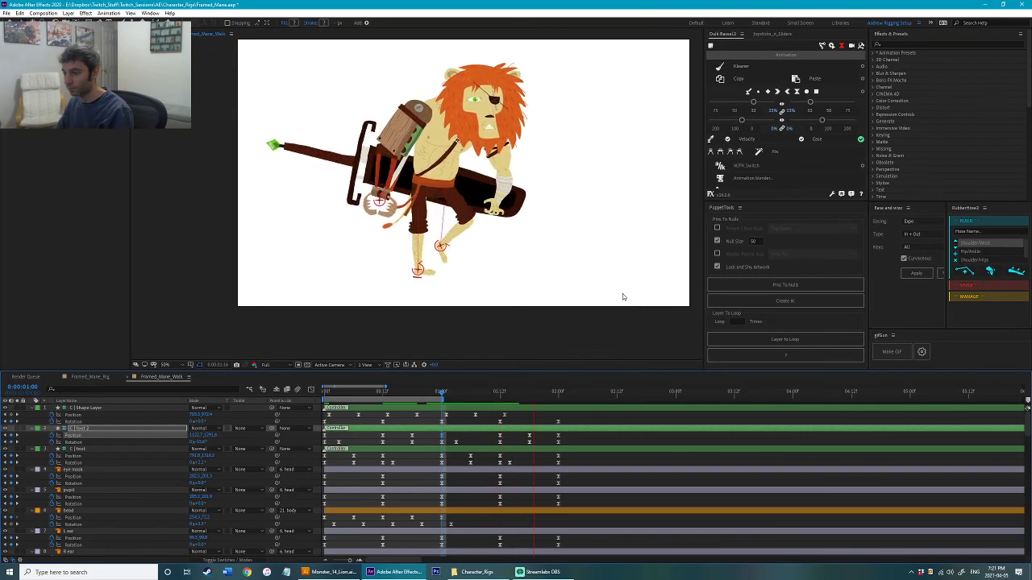
pyautogui.press('space')
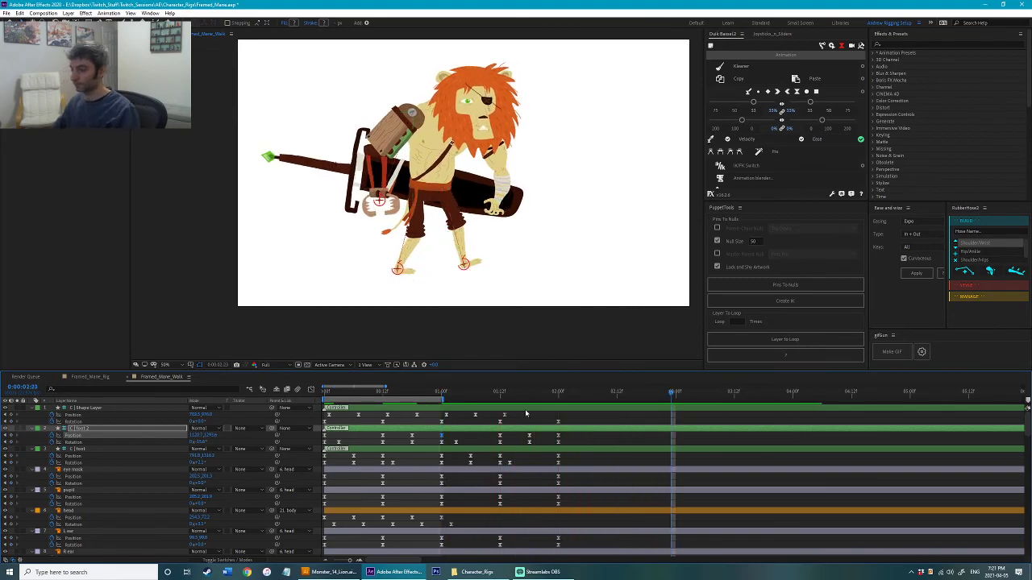
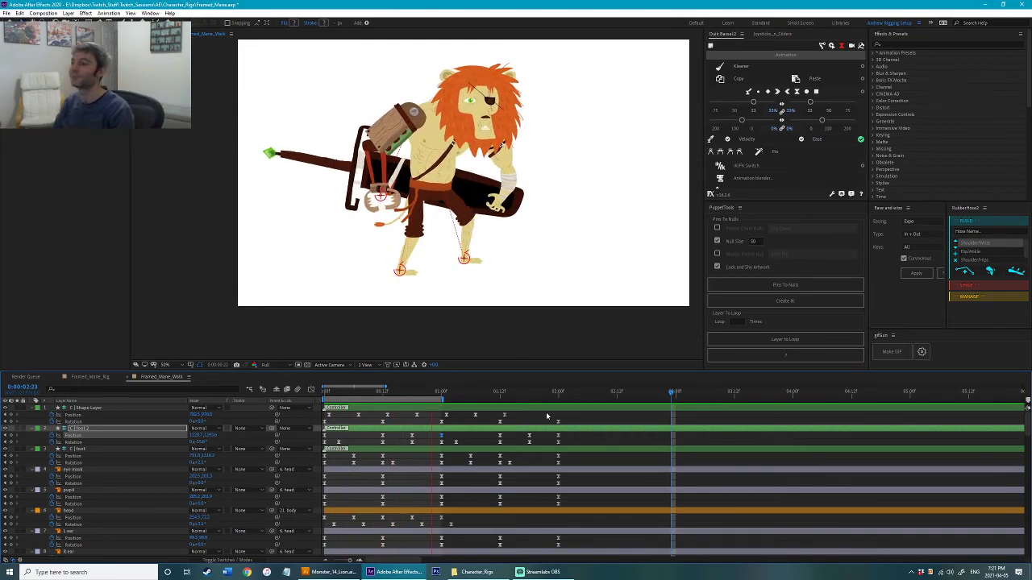
pyautogui.press('space')
# Step: Key a rotation on the left and right ears at frame 5
pyautogui.press('Home')
pyautogui.moveTo(432, 93); pyautogui.dragTo(396, 183)
pyautogui.scroll(1, 398, 148)
pyautogui.moveTo(380, 133); pyautogui.dragTo(398, 177)
pyautogui.moveTo(608, 123); pyautogui.dragTo(534, 181)
pyautogui.scroll(-2, 415, 487)
pyautogui.scroll(-1, 417, 490)
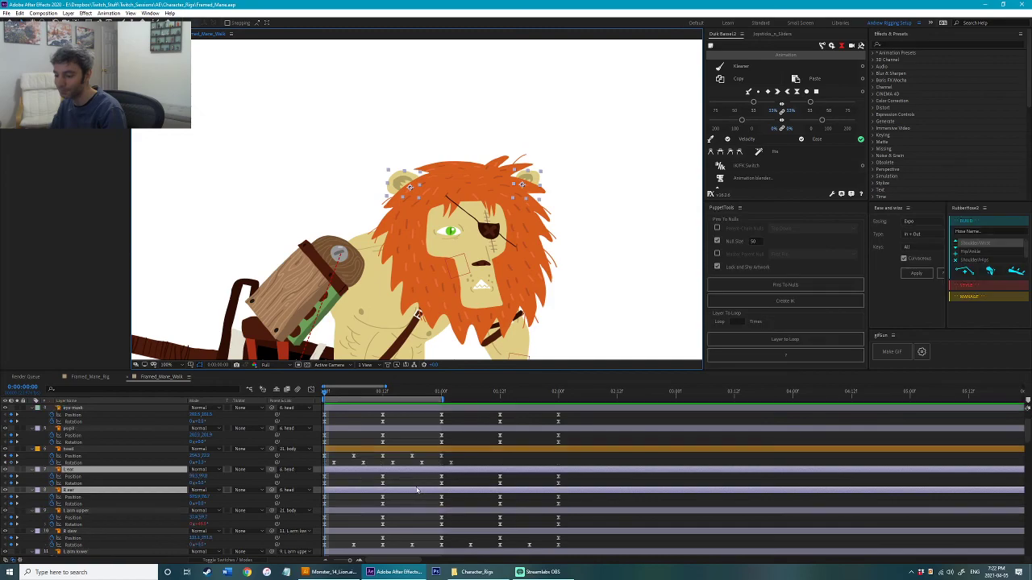
pyautogui.click(348, 392)
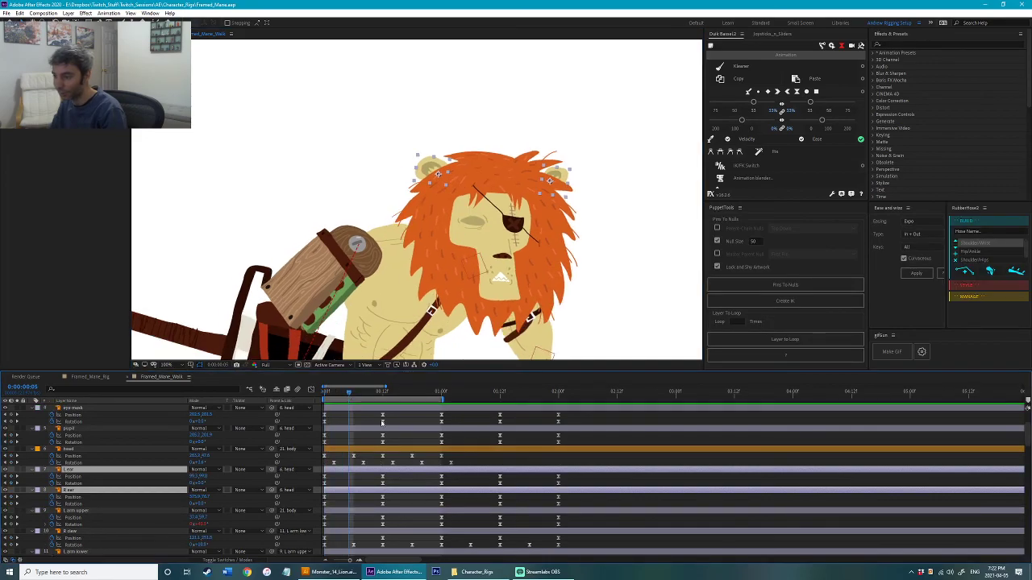
pyautogui.click(342, 480)
pyautogui.click(343, 470)
pyautogui.press('w')
pyautogui.moveTo(425, 172); pyautogui.dragTo(436, 168)
pyautogui.click(369, 490)
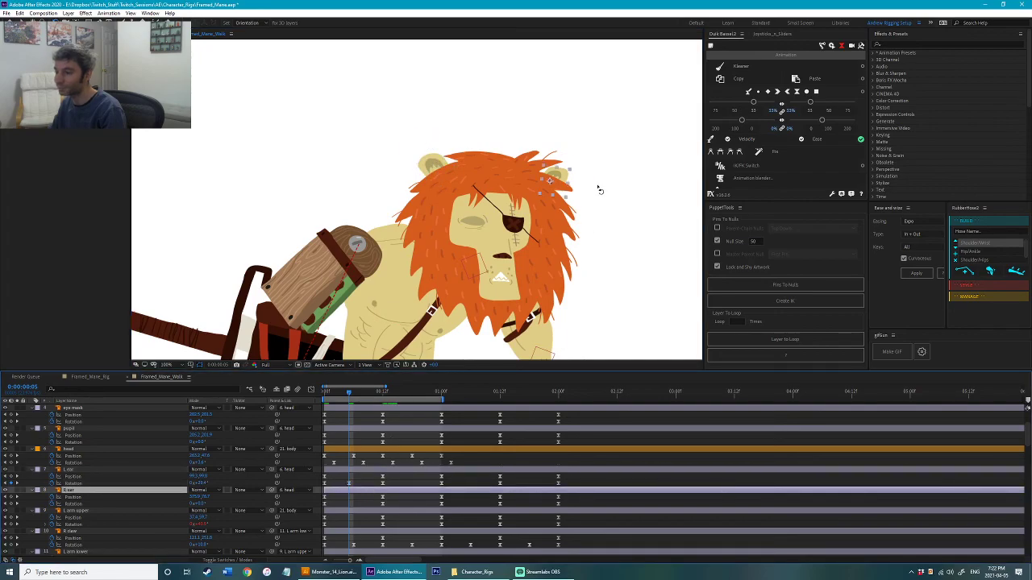
# Step: Copy the ears' frame 5 rotation keyframes to frame 18
pyautogui.moveTo(357, 482); pyautogui.dragTo(343, 510)
pyautogui.click(412, 393)
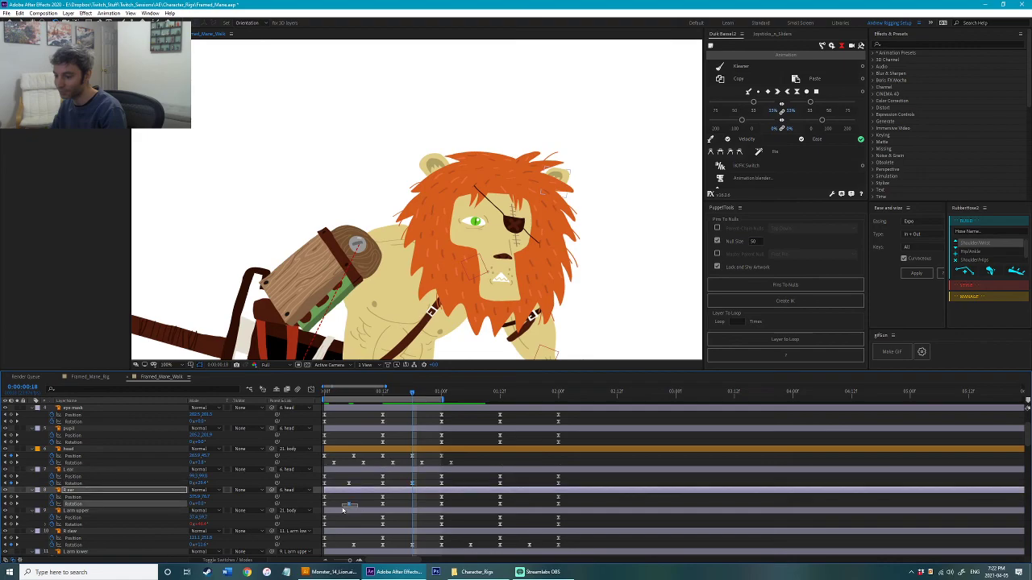
pyautogui.hotkey('ctrl', 'v')
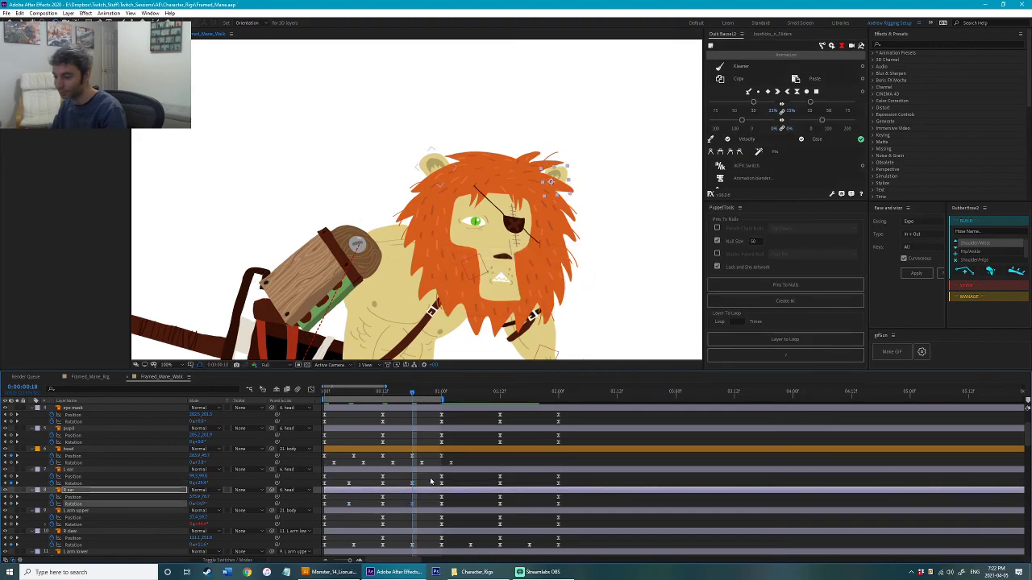
# Step: Copy each ear's keyframes from the first second and paste them starting at 1 second
pyautogui.moveTo(447, 475); pyautogui.dragTo(304, 486)
pyautogui.hotkey('ctrl', 'c')
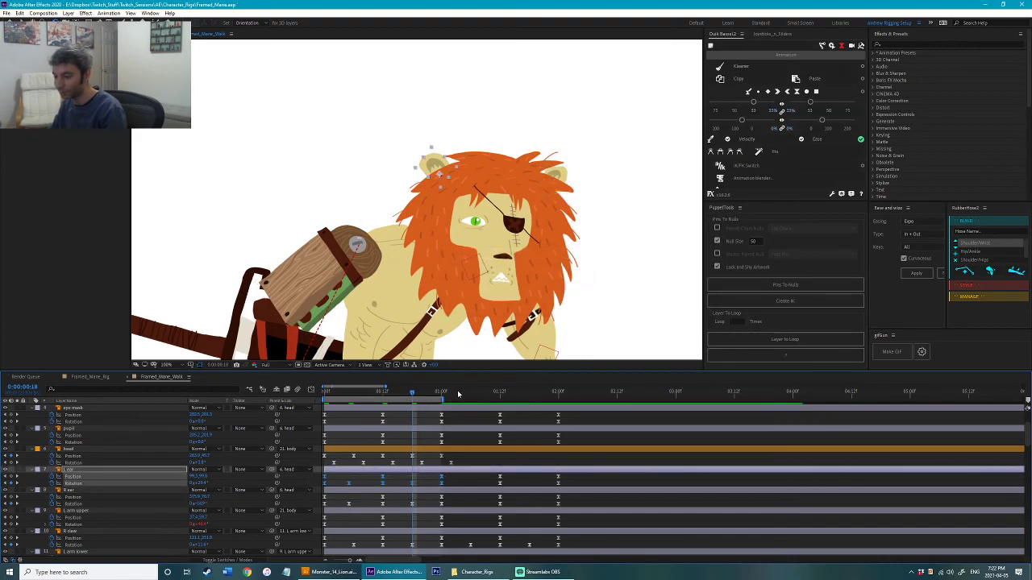
pyautogui.click(443, 394)
pyautogui.hotkey('ctrl', 'v')
pyautogui.moveTo(455, 502); pyautogui.dragTo(304, 509)
pyautogui.hotkey('ctrl', 'v')
pyautogui.click(356, 506)
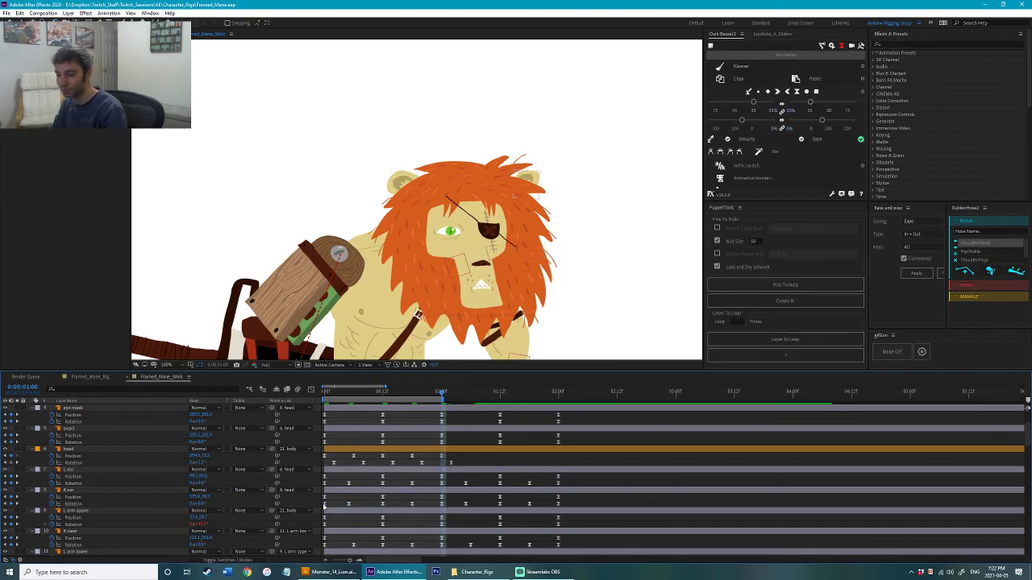
# Step: Shift the rotation keyframes of both ears three frames later
pyautogui.click(90, 505)
pyautogui.keyDown('ctrl'); pyautogui.click(91, 483); pyautogui.keyUp('ctrl')
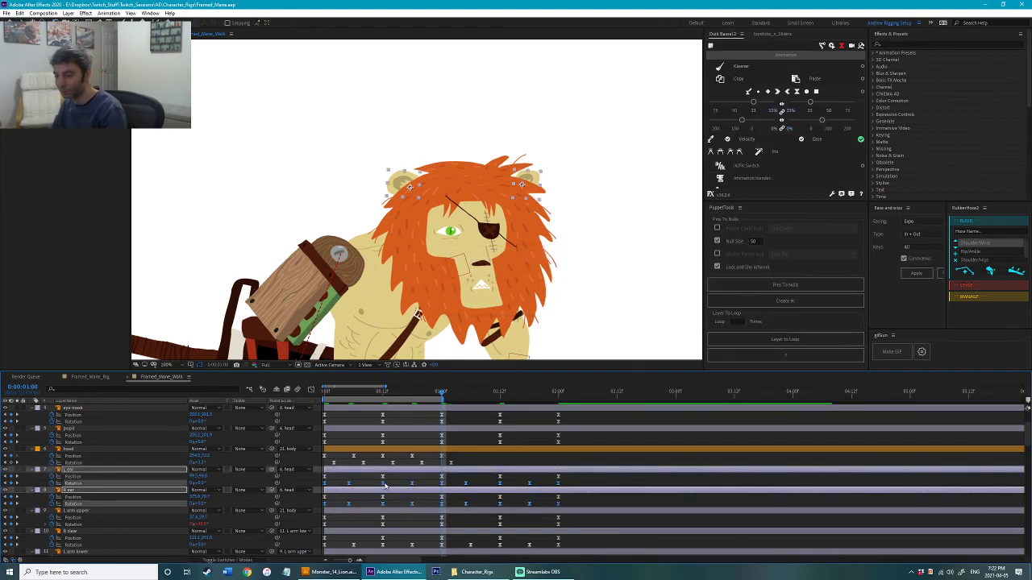
pyautogui.moveTo(355, 487)
pyautogui.mouseDown()
pyautogui.moveTo(446, 487)
pyautogui.moveTo(338, 485)
pyautogui.mouseUp()
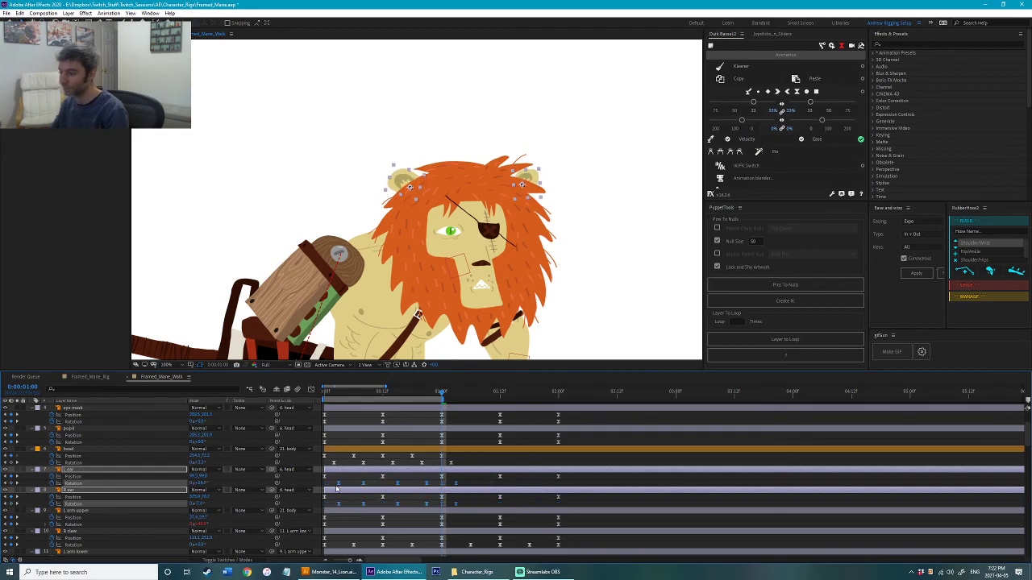
# Step: Shift the left ear's rotation keyframes one more frame later and preview the walk cycle
pyautogui.press('space')
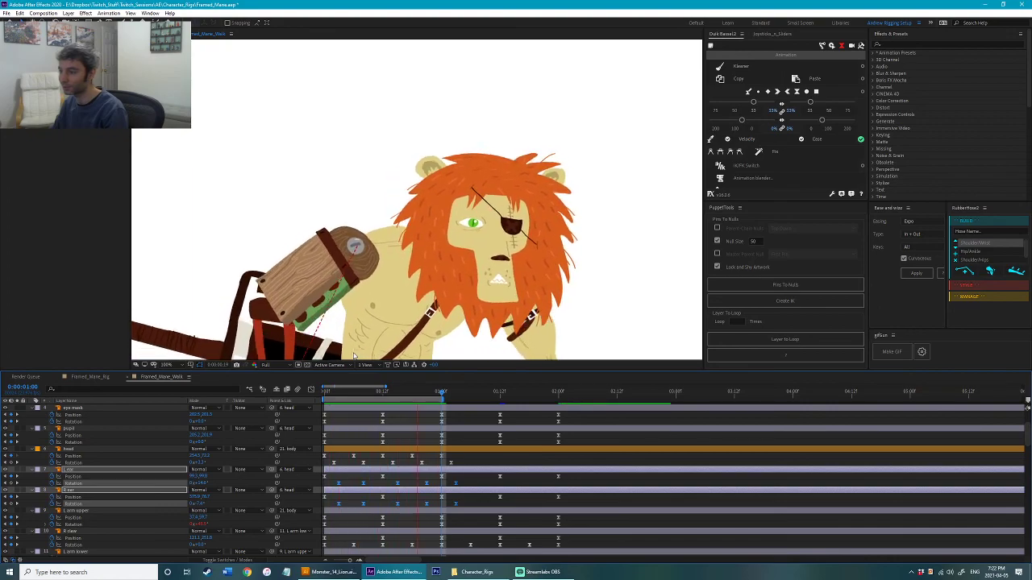
pyautogui.press('space')
pyautogui.click(104, 483)
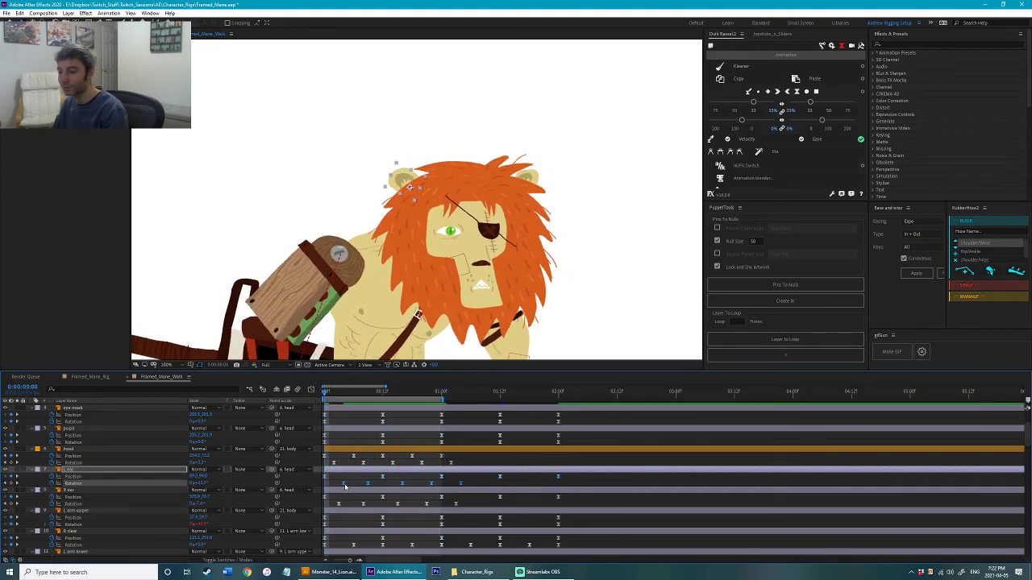
pyautogui.scroll(-1, 488, 287)
pyautogui.click(614, 283)
pyautogui.moveTo(598, 262); pyautogui.dragTo(616, 224)
pyautogui.press('space')
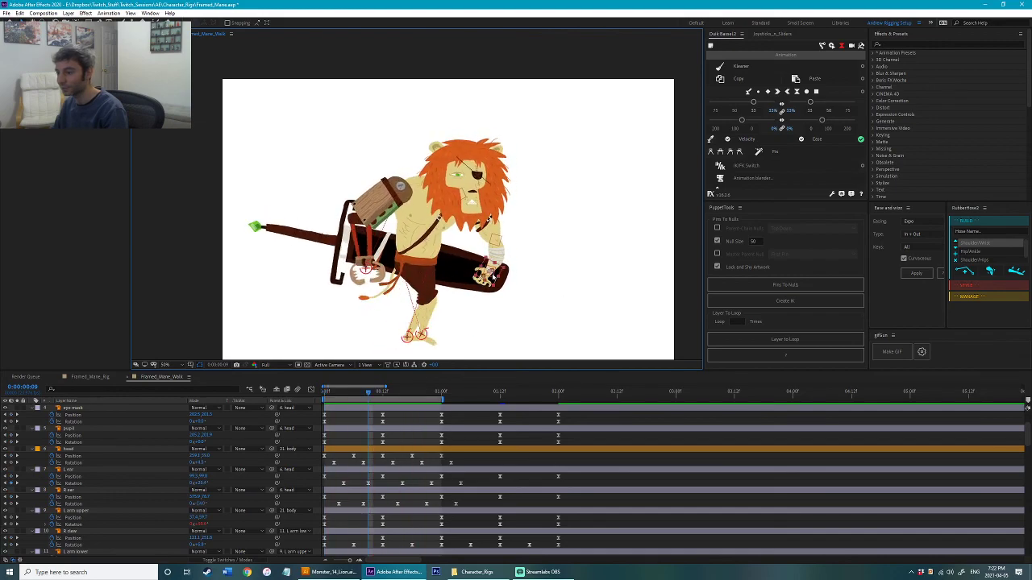
# Step: Save the project, reposition the right arm's Puppet Pin 3 controller at frame 7, and copy that position keyframe to 1:07
pyautogui.scroll(6, 493, 276)
pyautogui.scroll(-6, 359, 457)
pyautogui.hotkey('ctrl', 's')
pyautogui.click(359, 393)
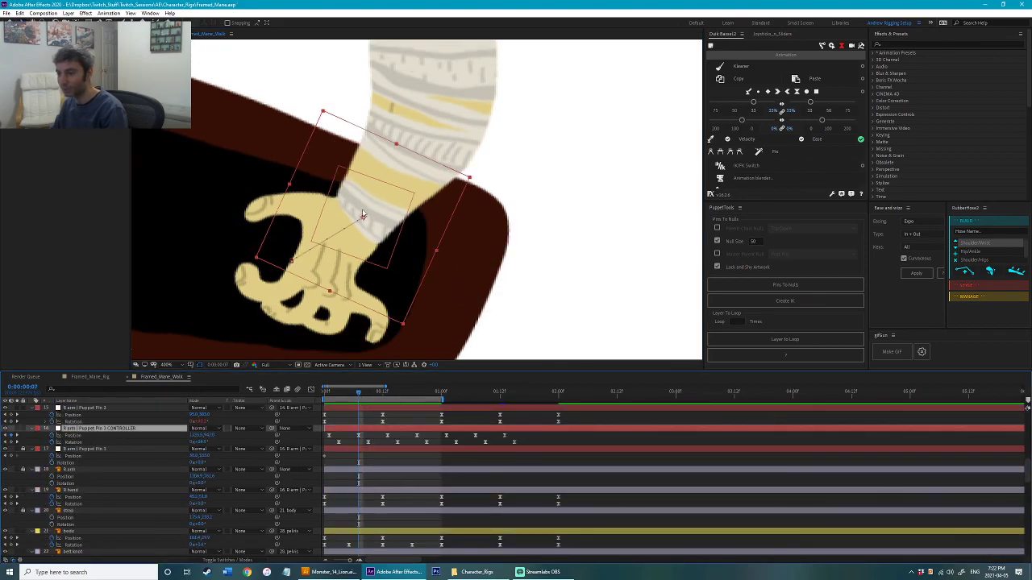
pyautogui.moveTo(363, 214); pyautogui.dragTo(359, 222)
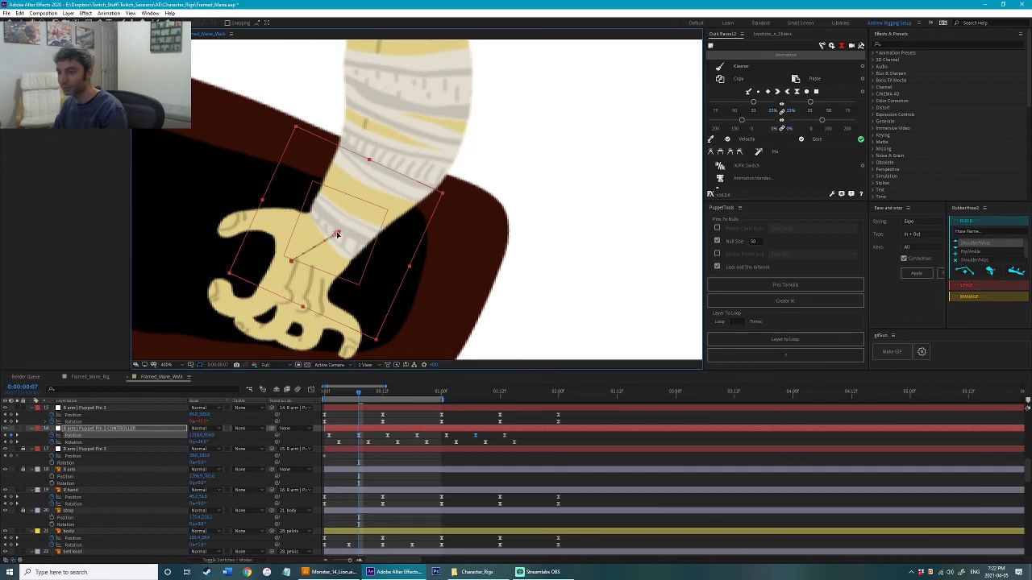
pyautogui.scroll(-6, 337, 233)
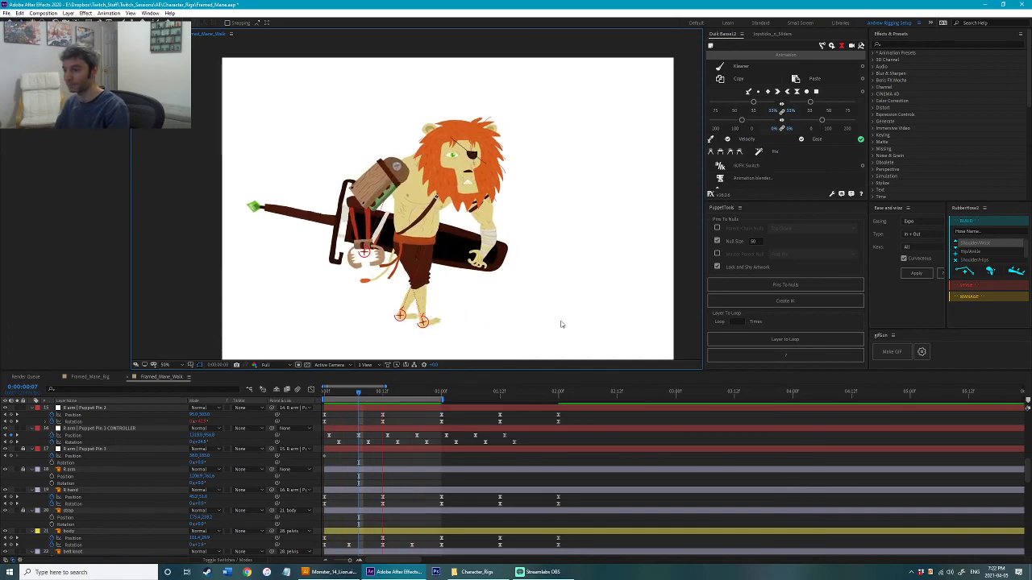
pyautogui.press('space')
# Step: Adjust the rotation of the right arm's Puppet Pin 3 controller at frame 3 and compare it with frame 9
pyautogui.click(485, 253)
pyautogui.scroll(2, 505, 260)
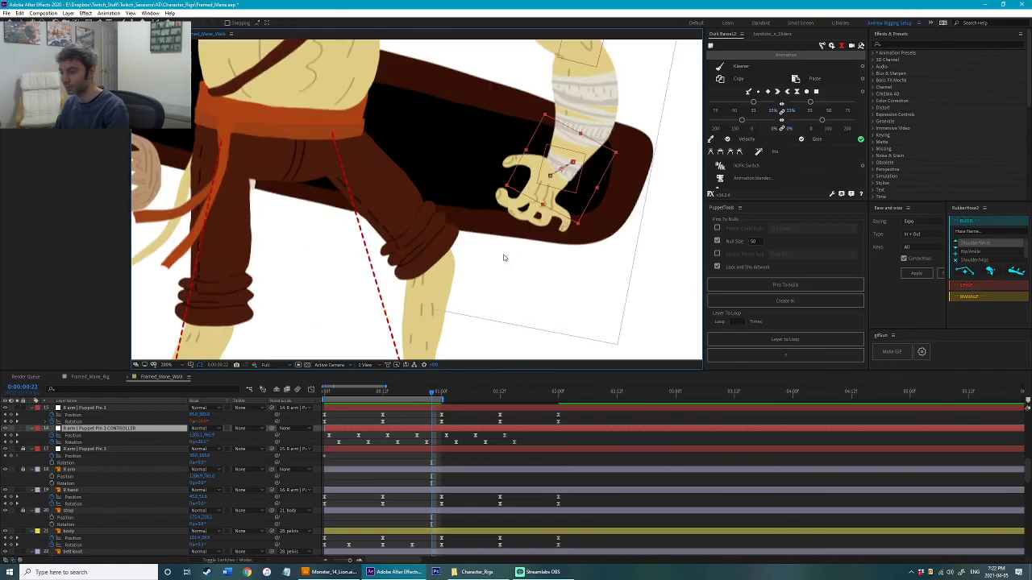
pyautogui.moveTo(503, 257); pyautogui.dragTo(456, 315)
pyautogui.click(339, 393)
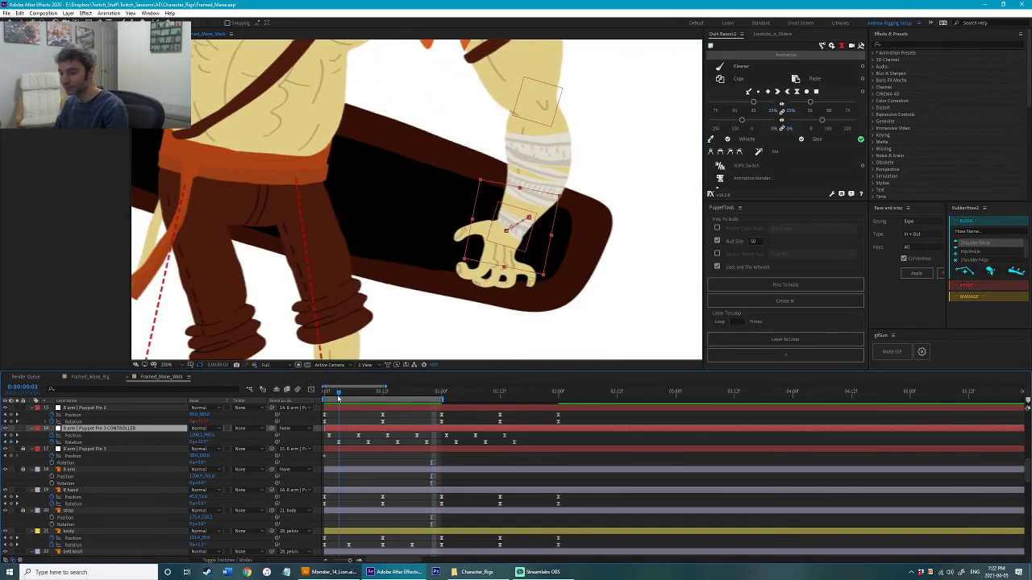
pyautogui.scroll(2, 439, 300)
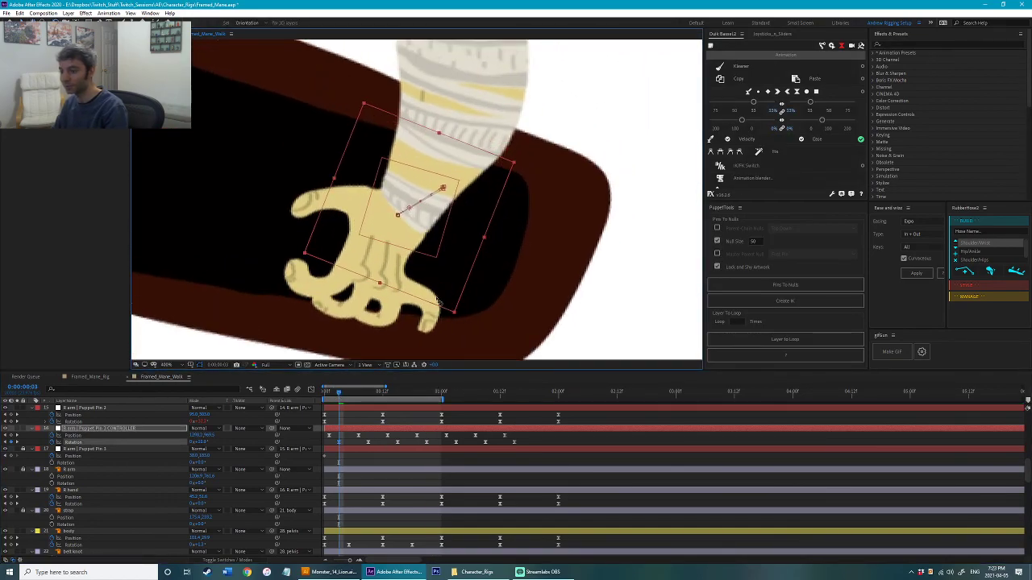
pyautogui.click(367, 394)
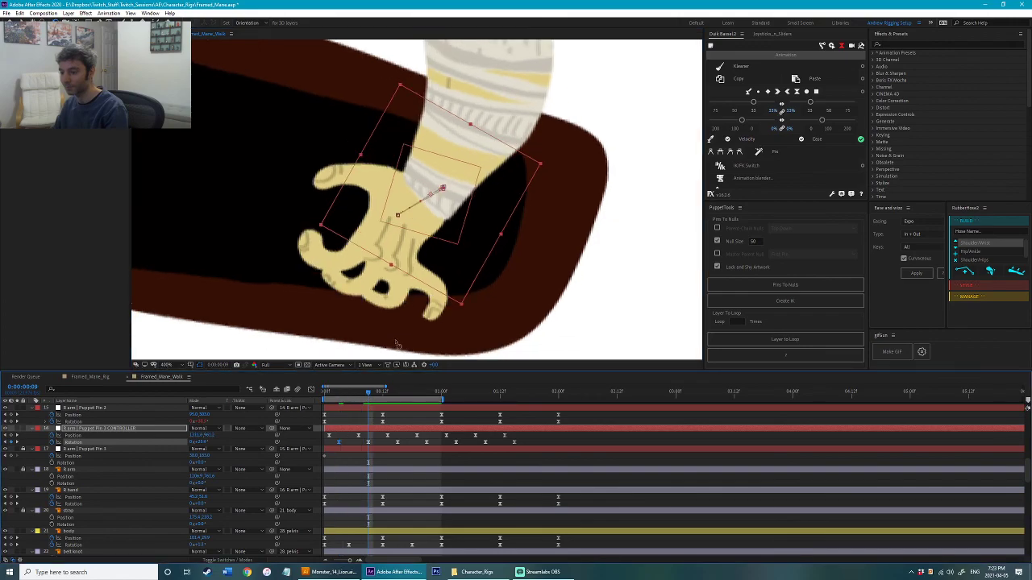
# Step: Copy the controller's frame 3 rotation keyframe to frame 15 and to 1:03
pyautogui.click(393, 394)
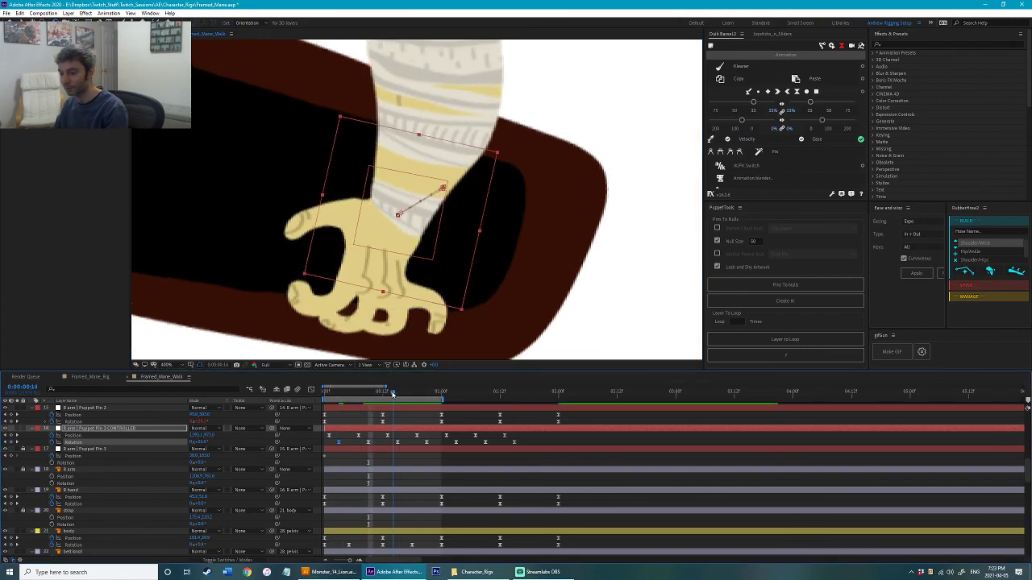
pyautogui.click(397, 393)
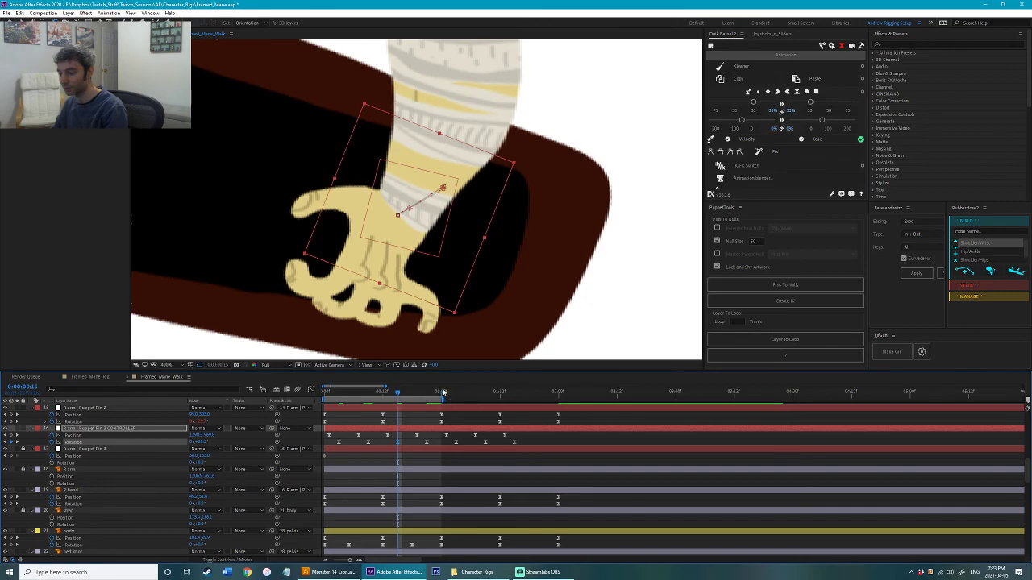
pyautogui.click(450, 392)
pyautogui.click(455, 393)
pyautogui.scroll(-6, 505, 295)
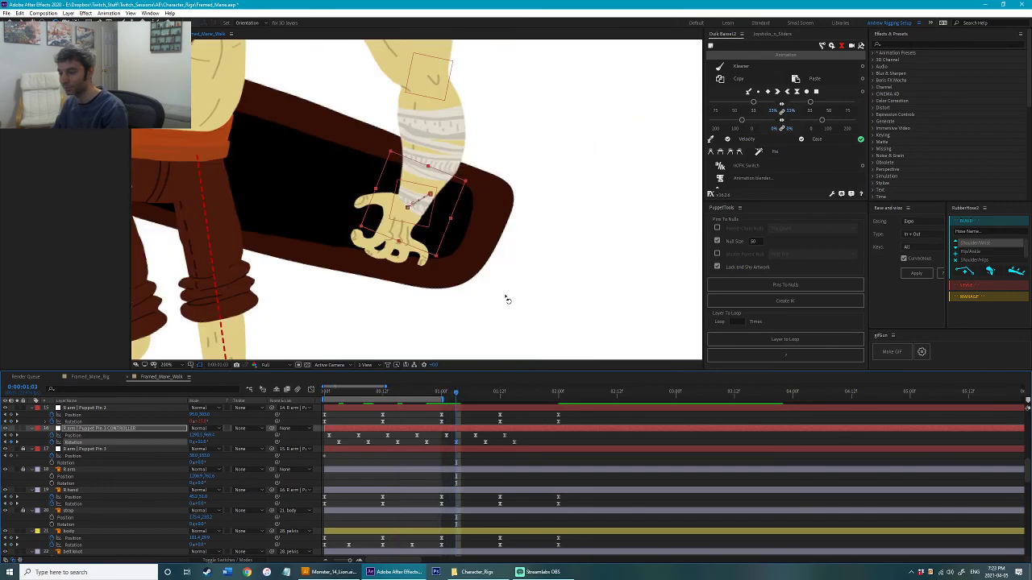
# Step: Preview the full walk cycle with the revised hand motion and save the project
pyautogui.scroll(2, 520, 299)
pyautogui.click(545, 306)
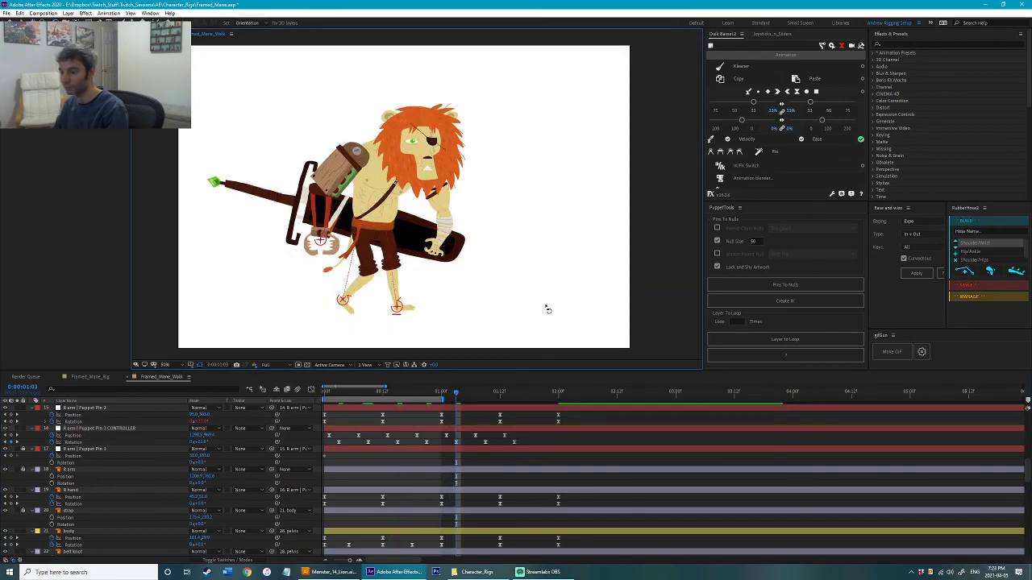
pyautogui.hotkey('shift', 'pagedown')
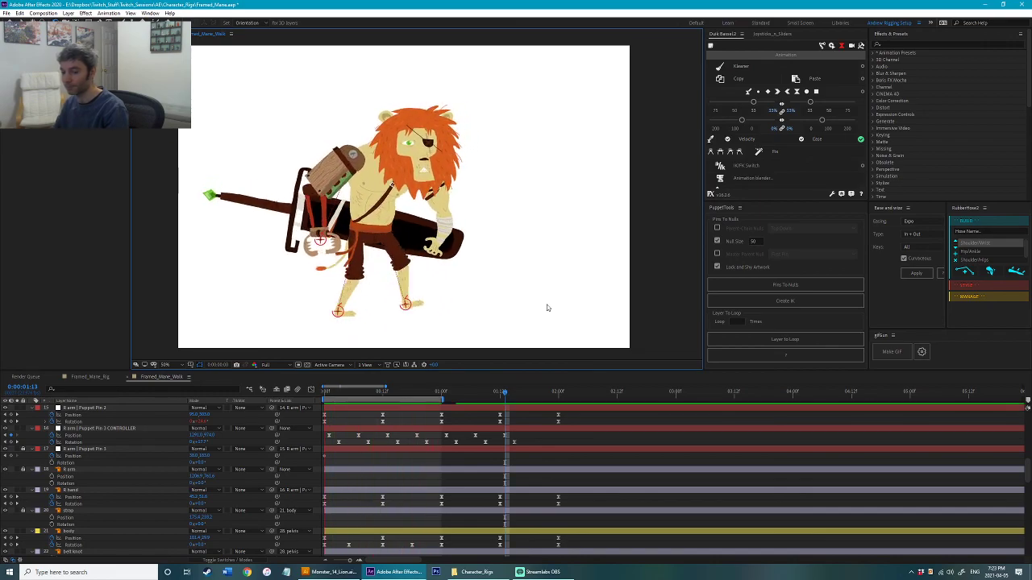
pyautogui.hotkey('ctrl', 's')
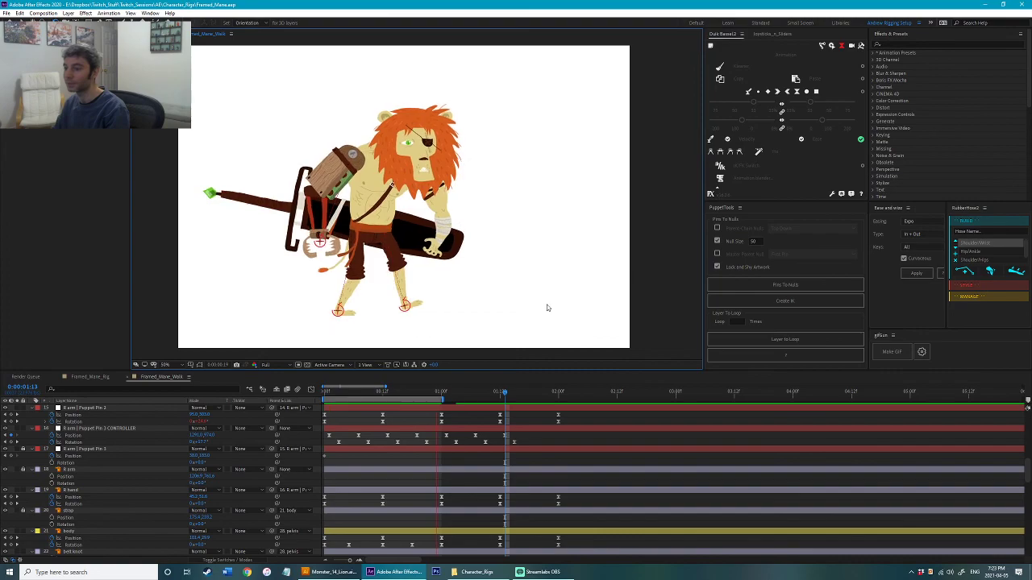